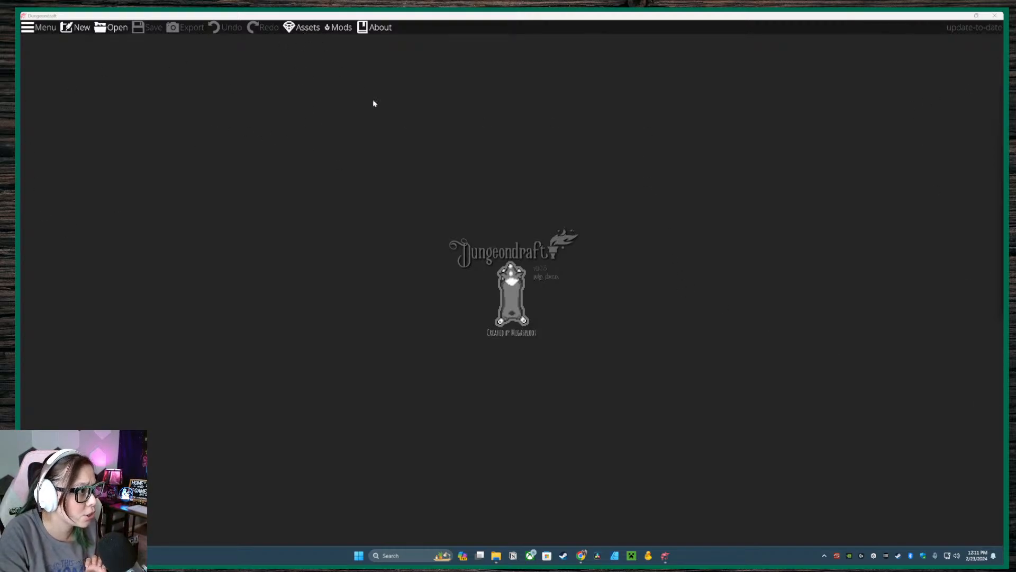
- In the custom assets list, enable Skront's Greenery, Farm and Field, Expanded Terrain Grass, Expanded Terrain Stone and Fire
left_click(429, 210)
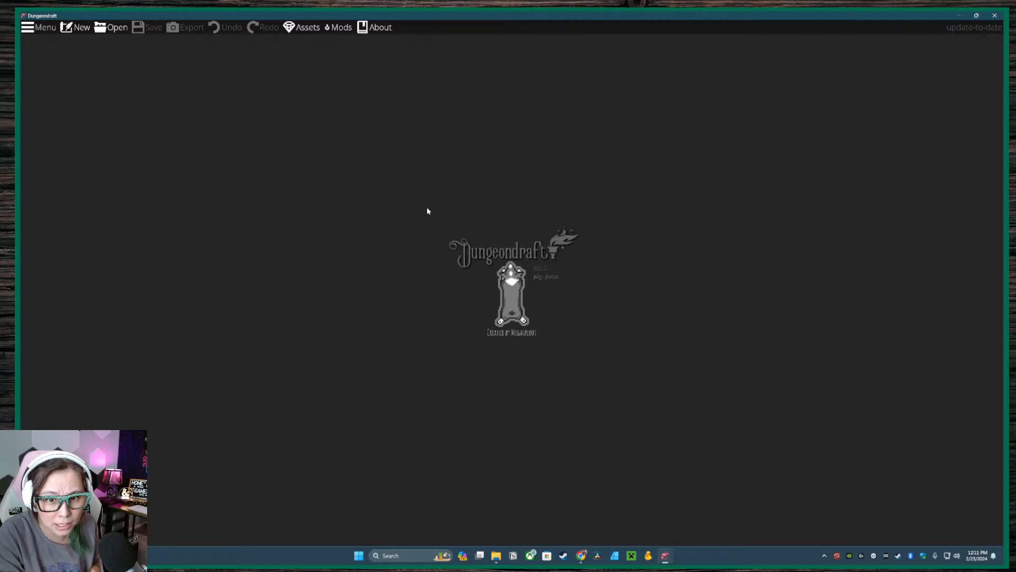
left_click(300, 30)
left_click_drag(465, 110, 482, 94)
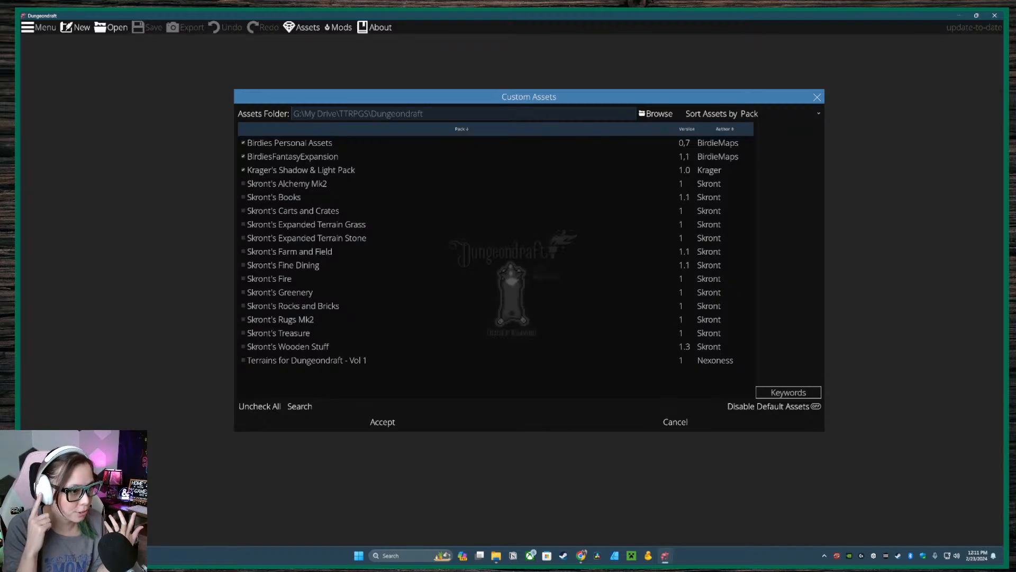
key("XF86AudioLowerVolume")
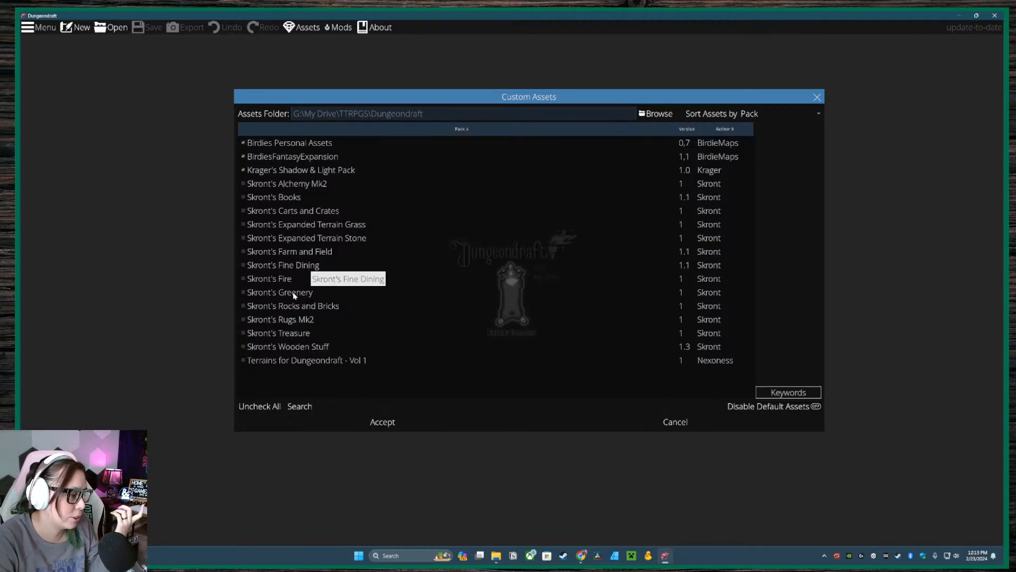
left_click(244, 293)
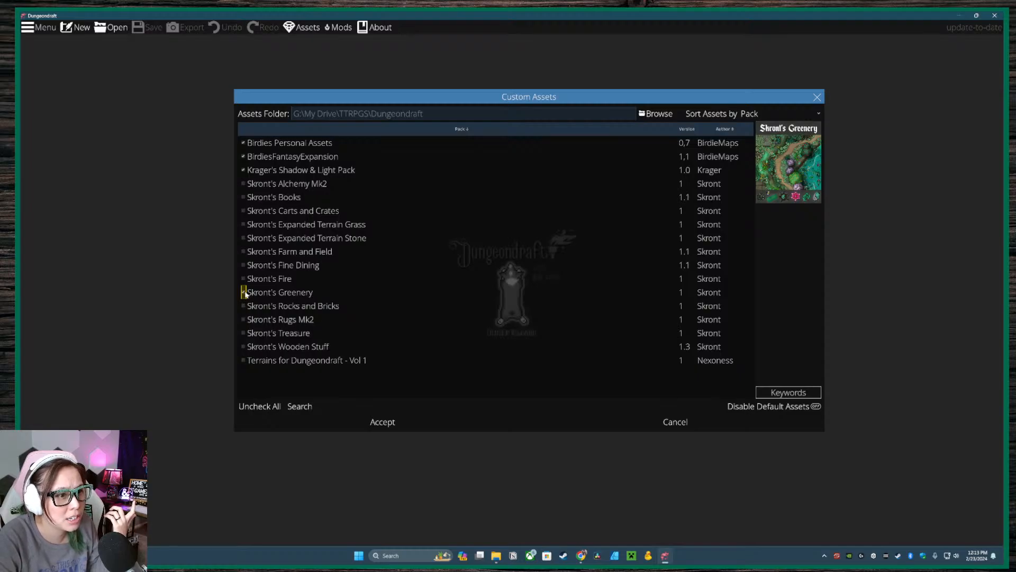
left_click(253, 254)
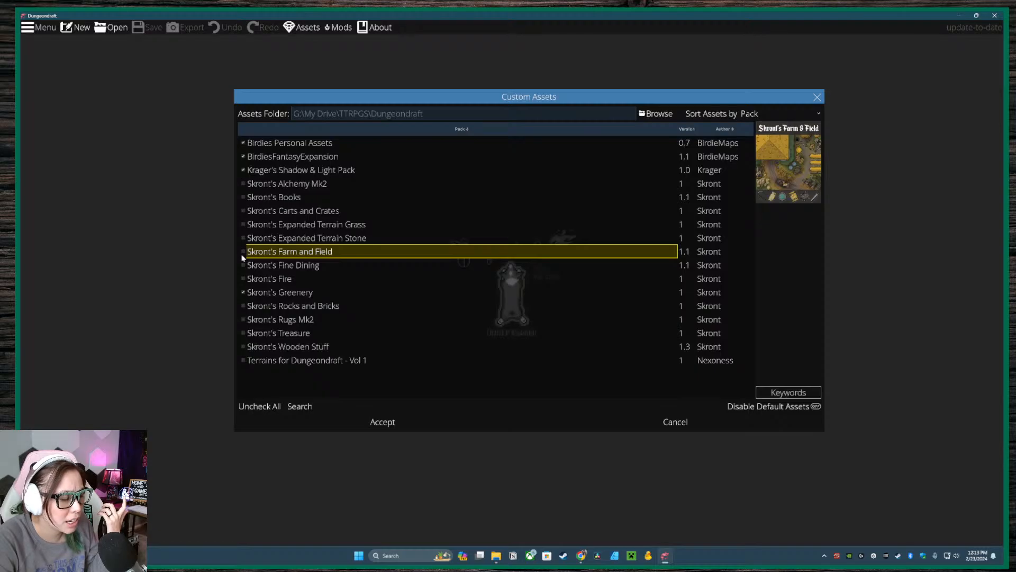
left_click(243, 252)
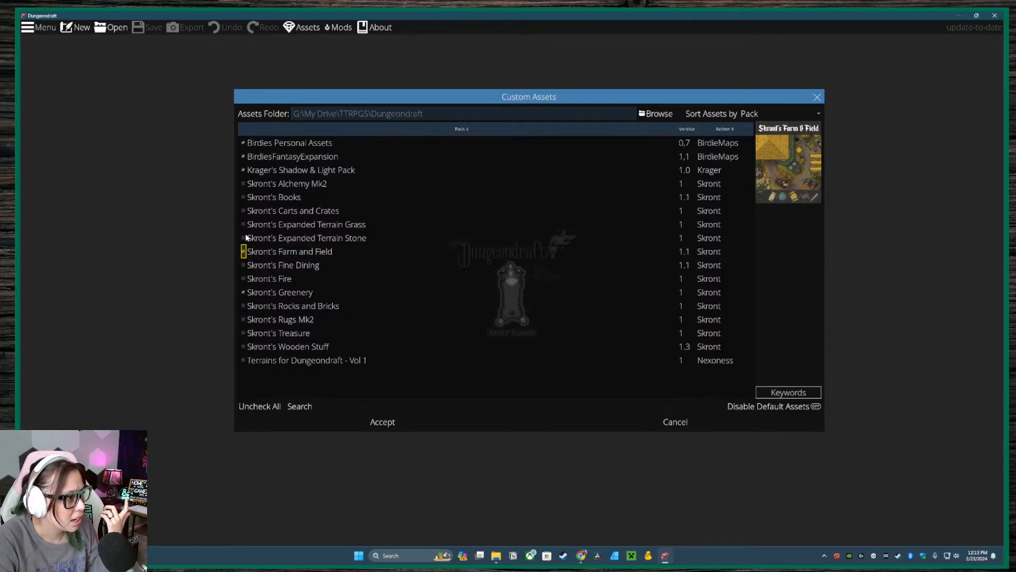
left_click(244, 224)
left_click(243, 238)
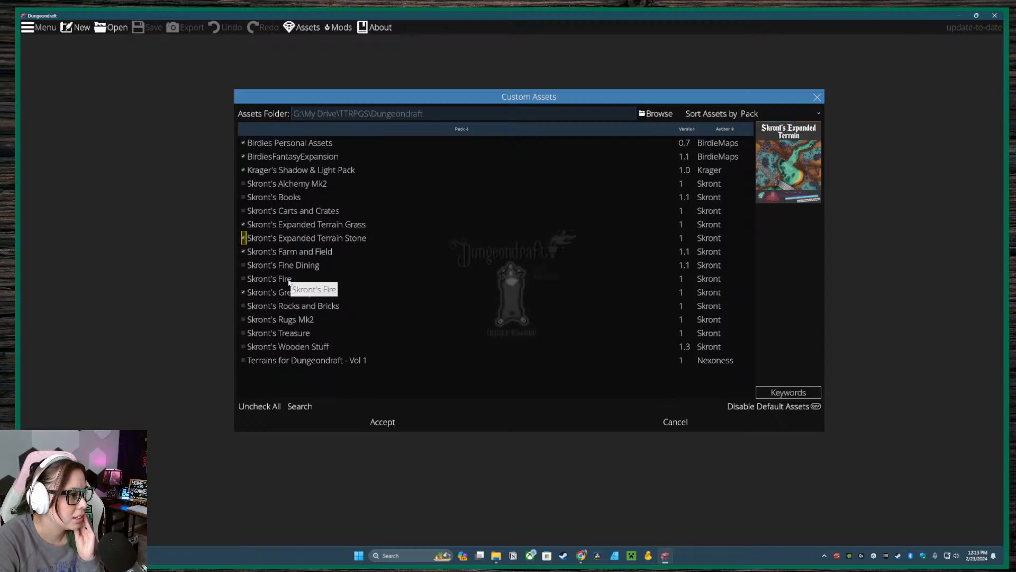
left_click(244, 279)
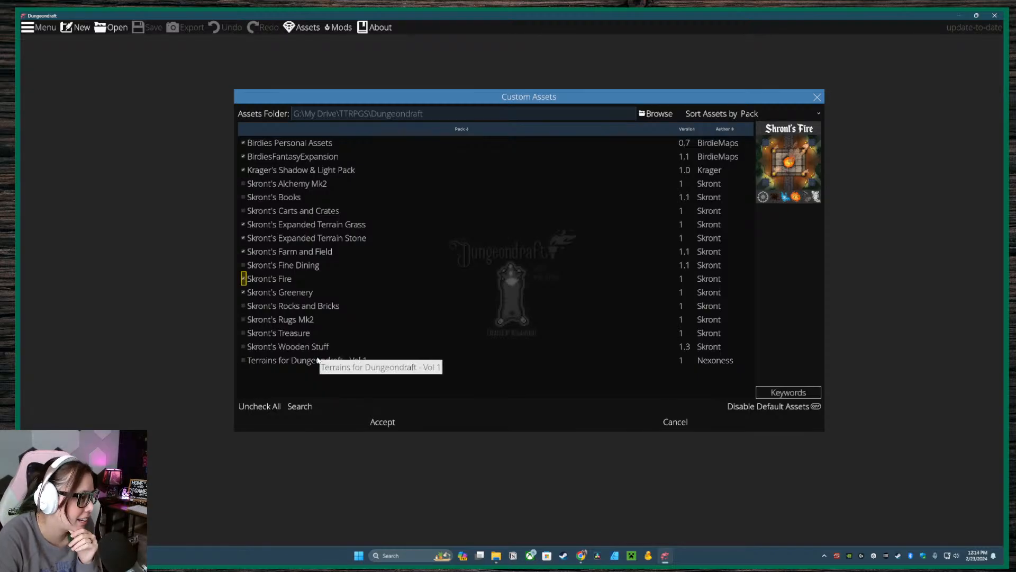
- Enable the Skront's Wooden Stuff and Skront's Rocks and Bricks packs, leave Skront's Treasure disabled, and apply the asset selection
left_click(255, 347)
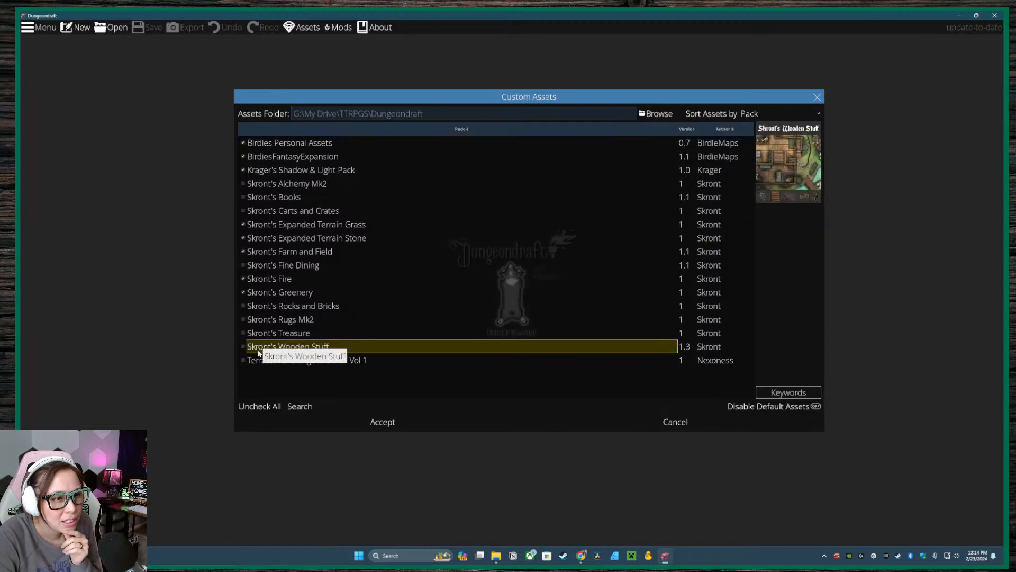
left_click(243, 347)
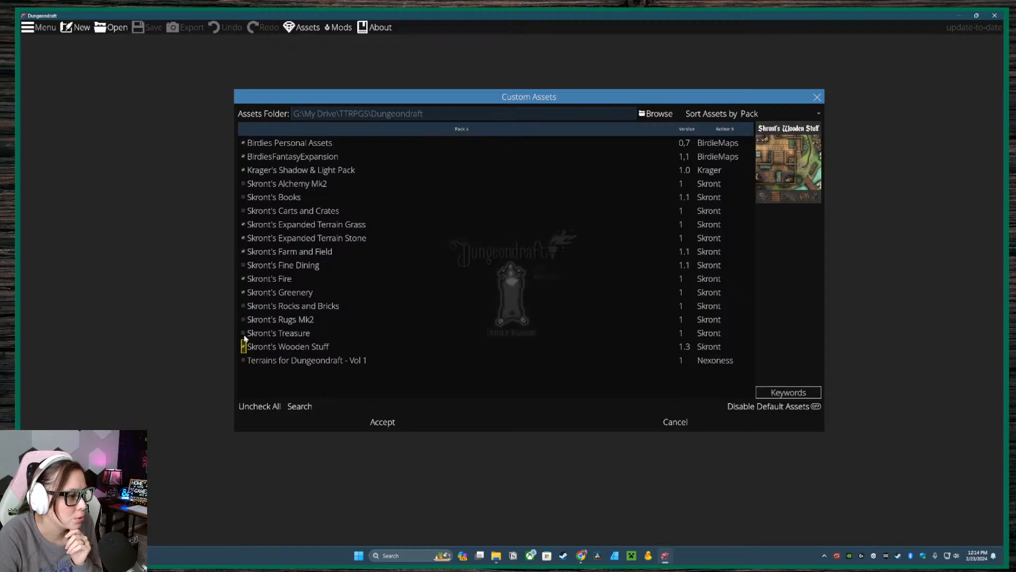
left_click(243, 334)
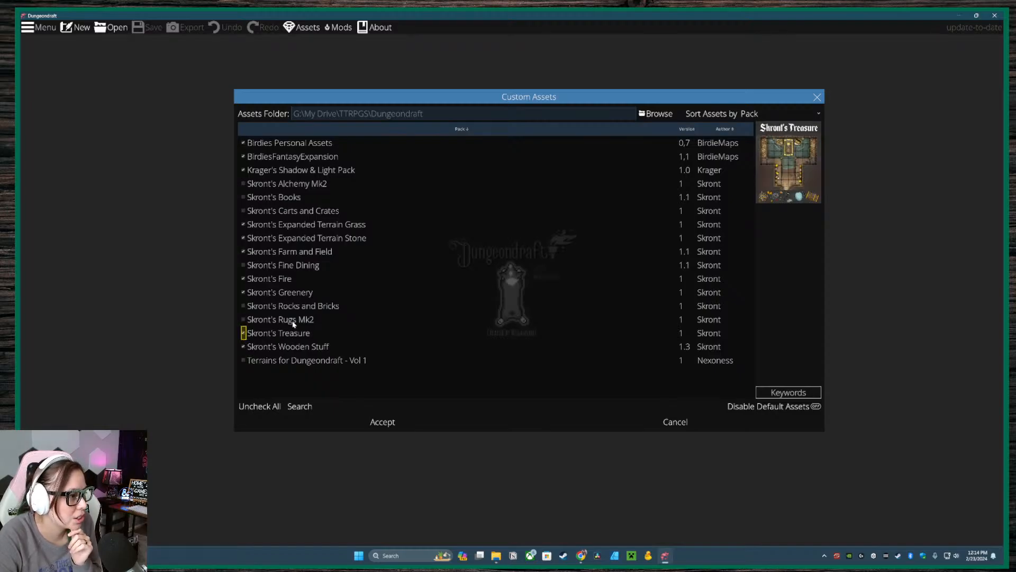
left_click(244, 334)
left_click(244, 307)
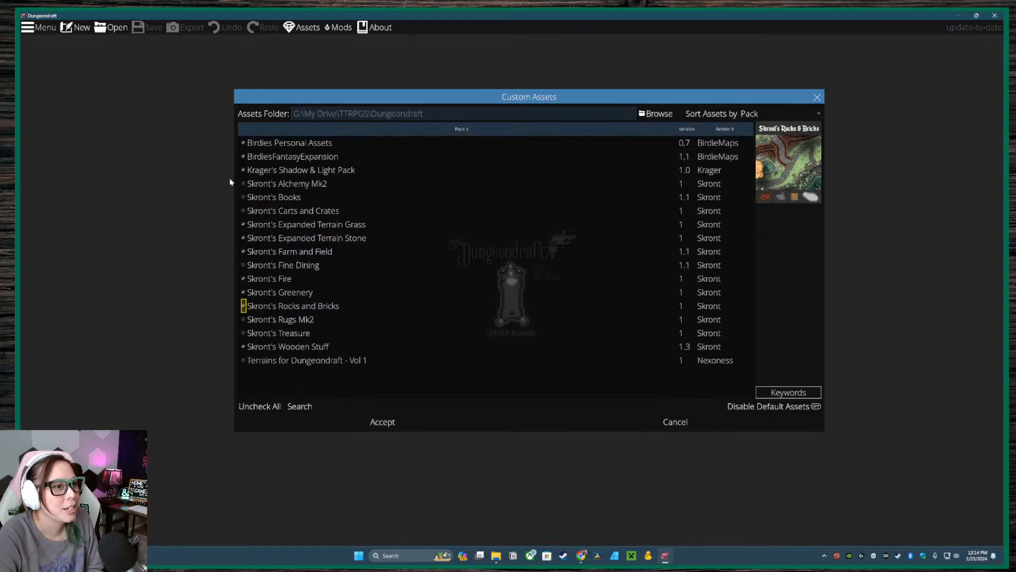
left_click(386, 422)
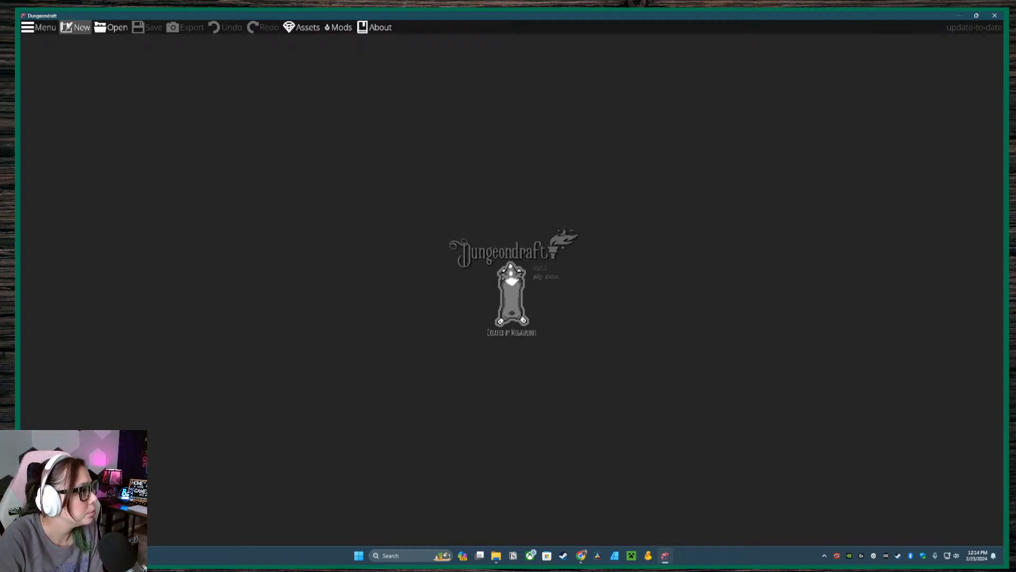
- Create a new 48 by 27 tile map from the 55" TV template with the Disable Wall Shadow option turned off
left_click(74, 27)
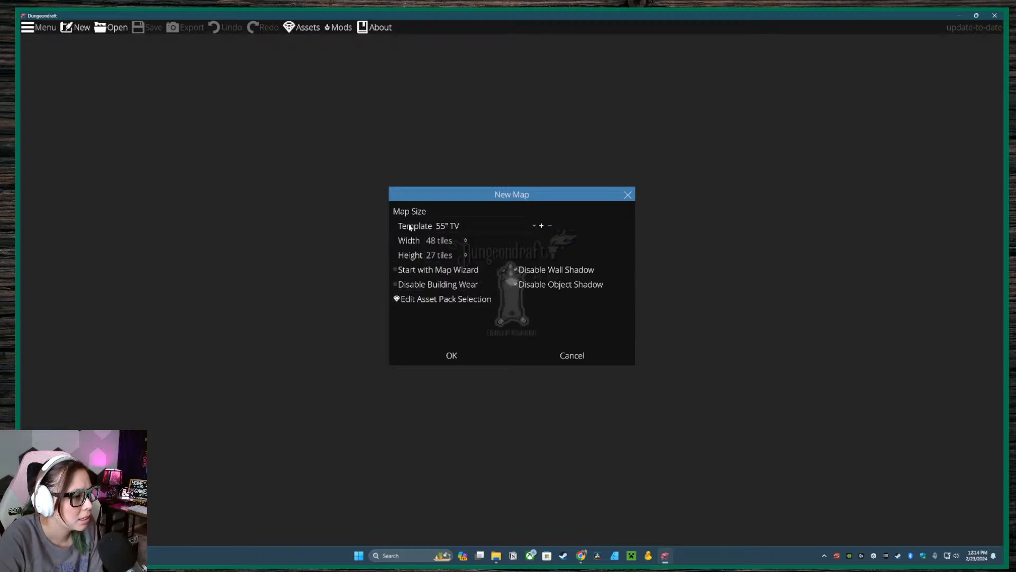
left_click(447, 226)
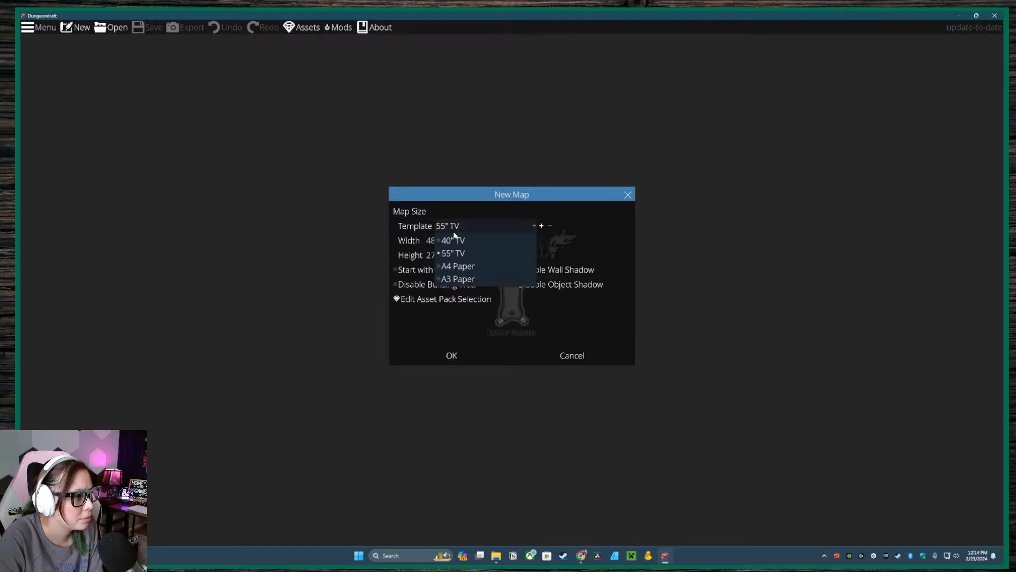
left_click(455, 253)
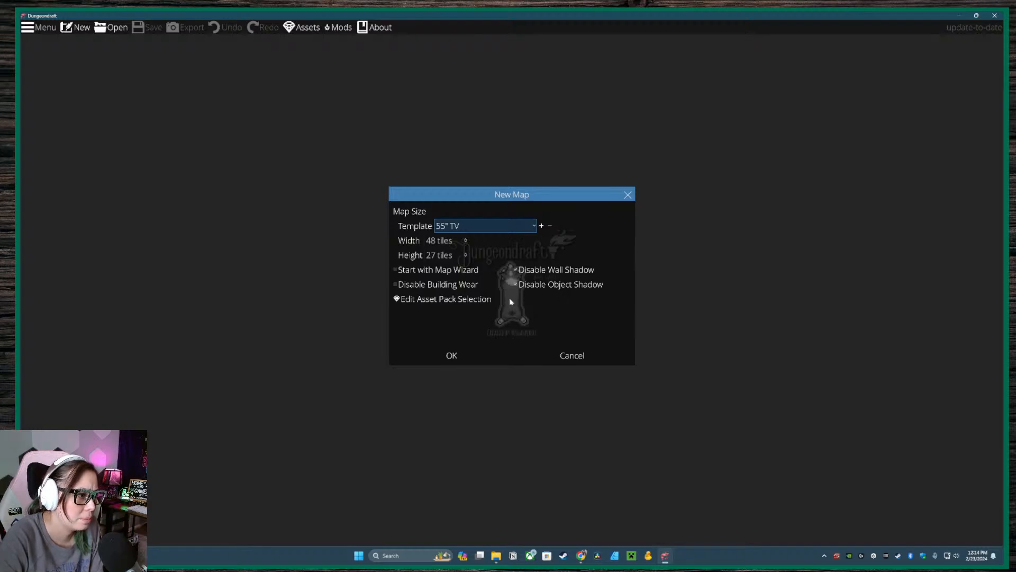
left_click(525, 274)
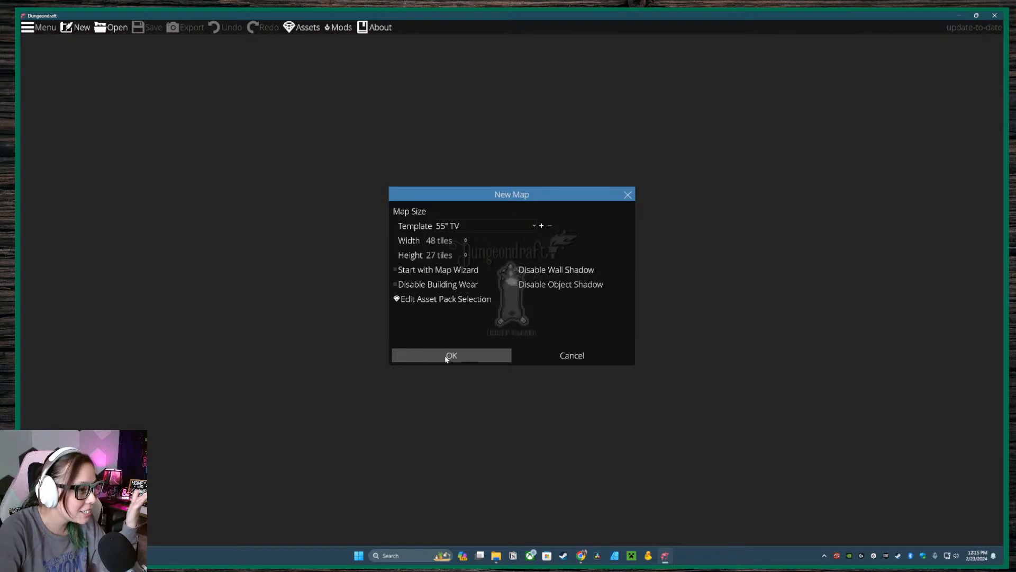
left_click(491, 226)
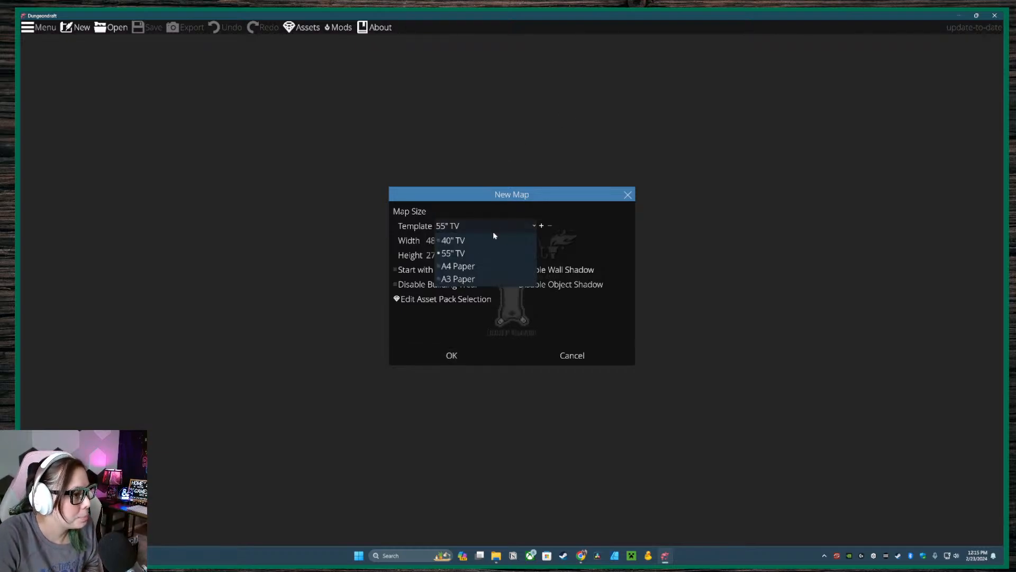
left_click(475, 252)
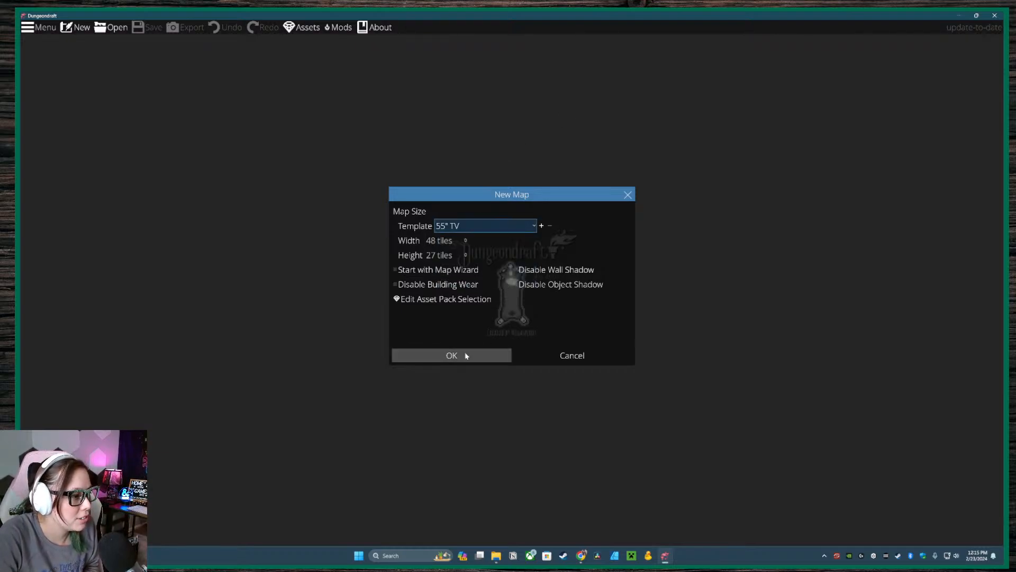
left_click(452, 355)
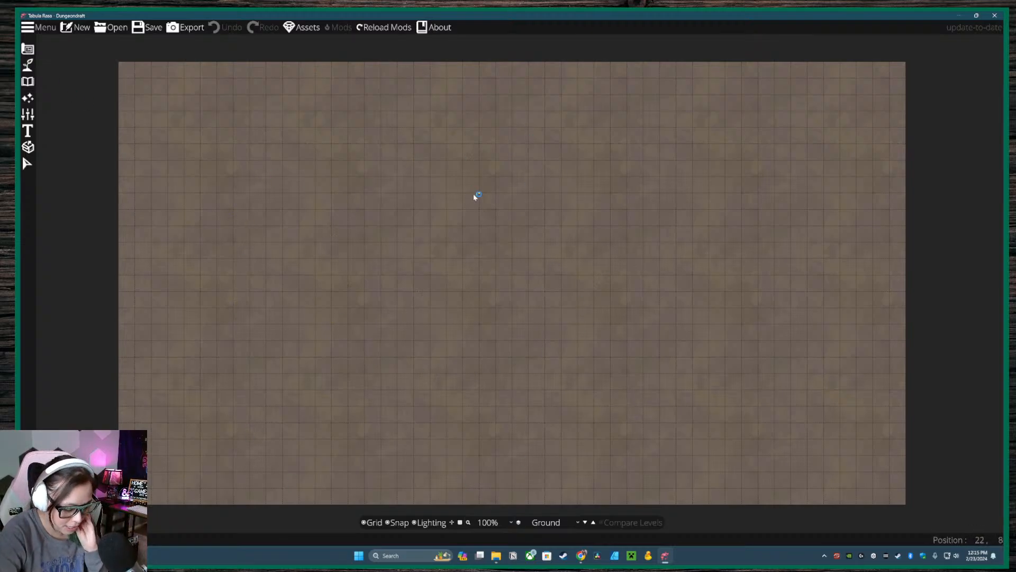
- Activate the Terrain Brush and unlock four more terrain slots
left_click(27, 49)
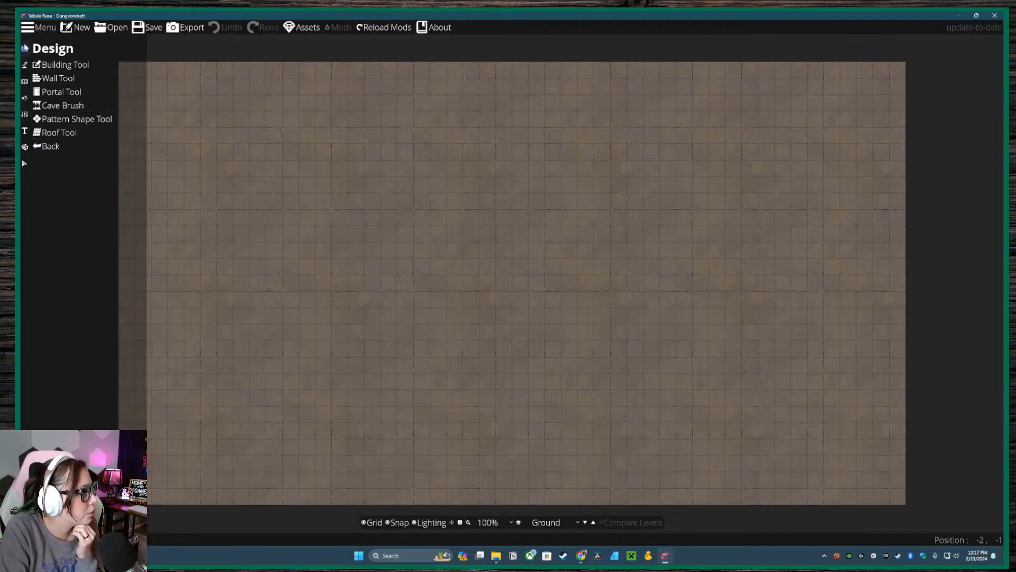
left_click(24, 65)
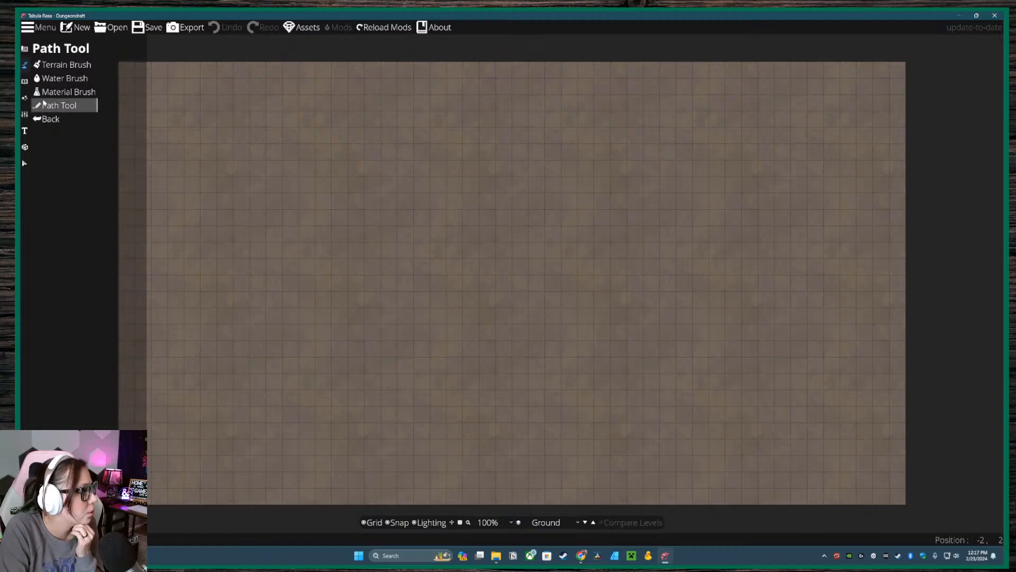
left_click(59, 66)
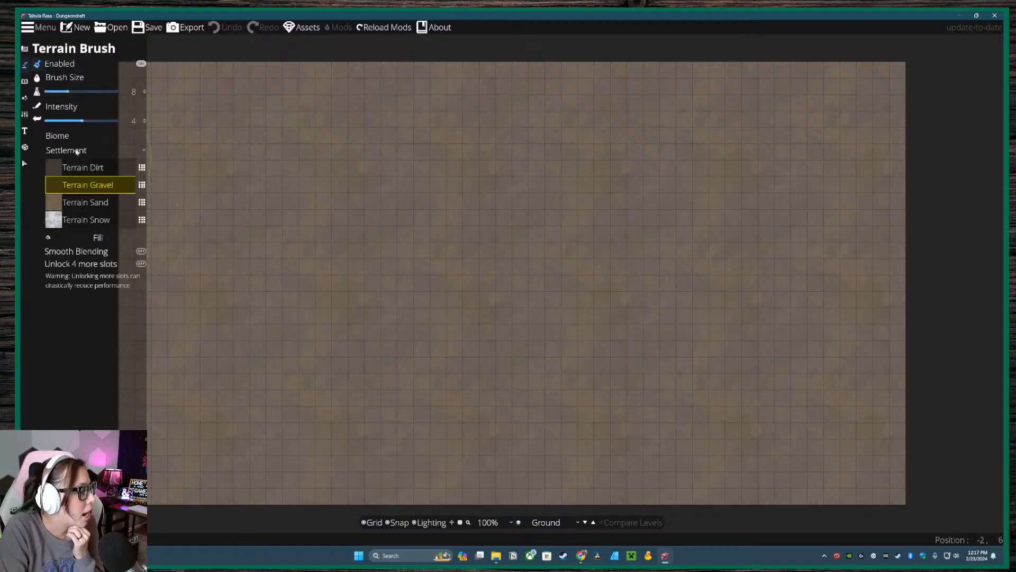
left_click(91, 264)
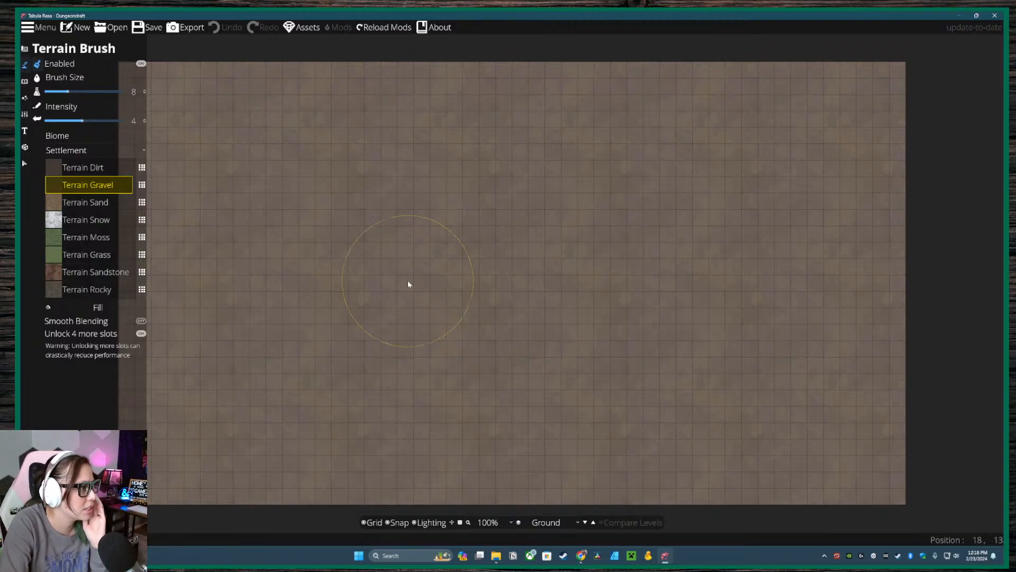
- Open the terrain selection for the Terrain Dirt slot and widen its pack list so the full names are readable
left_click(85, 167)
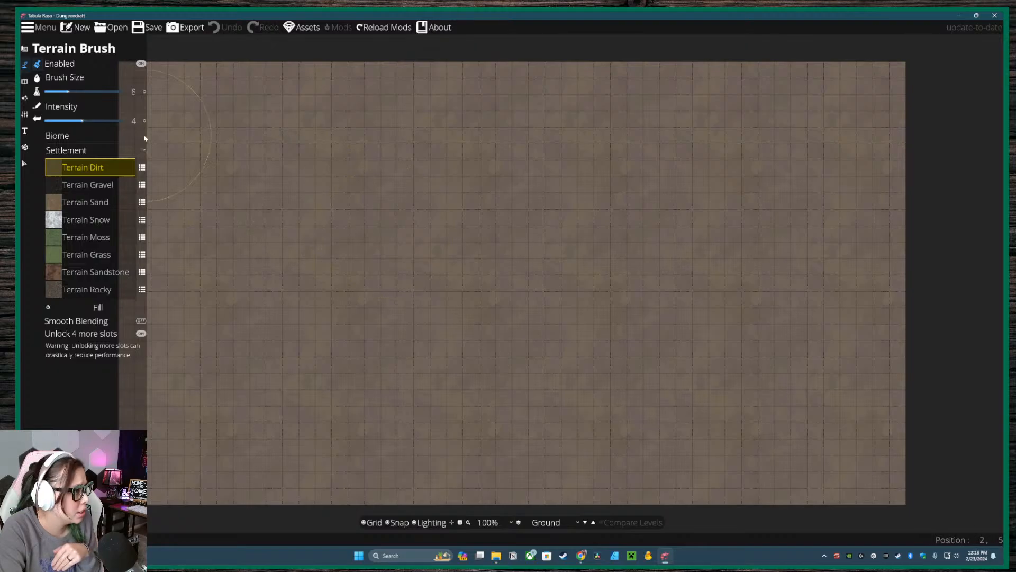
left_click(141, 167)
left_click_drag(664, 195, 597, 145)
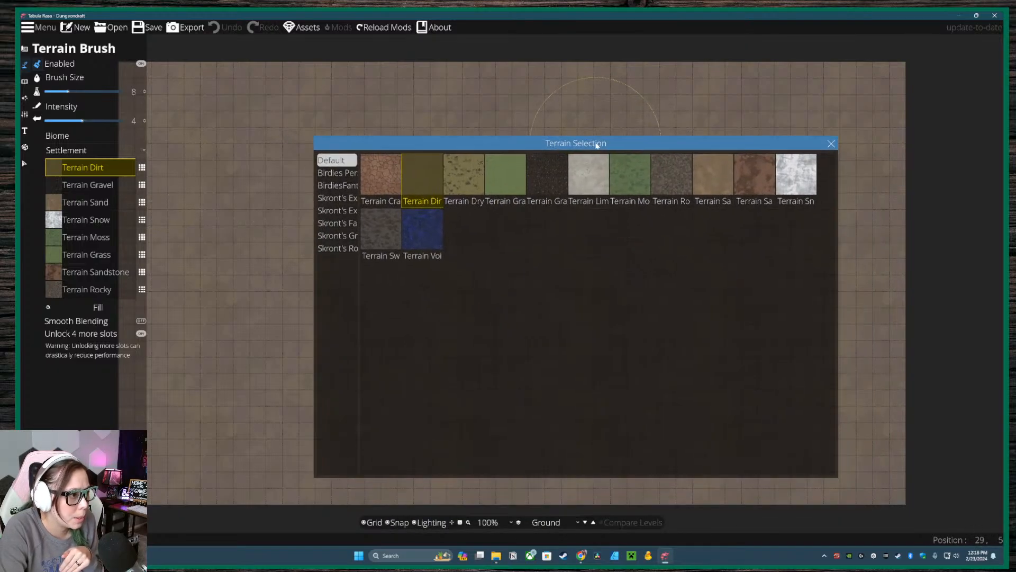
left_click_drag(357, 197, 447, 197)
left_click_drag(559, 144, 488, 152)
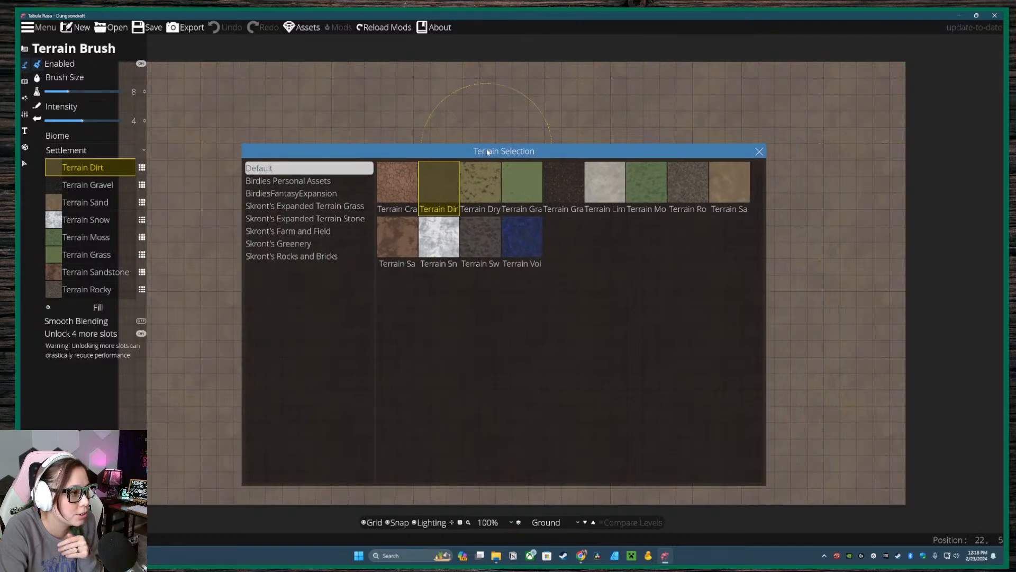
- Replace Terrain Dirt with grass from Skront's Expanded Terrain Grass, trying Grass Soft Green and settling on Grass Pale Green
left_click(311, 207)
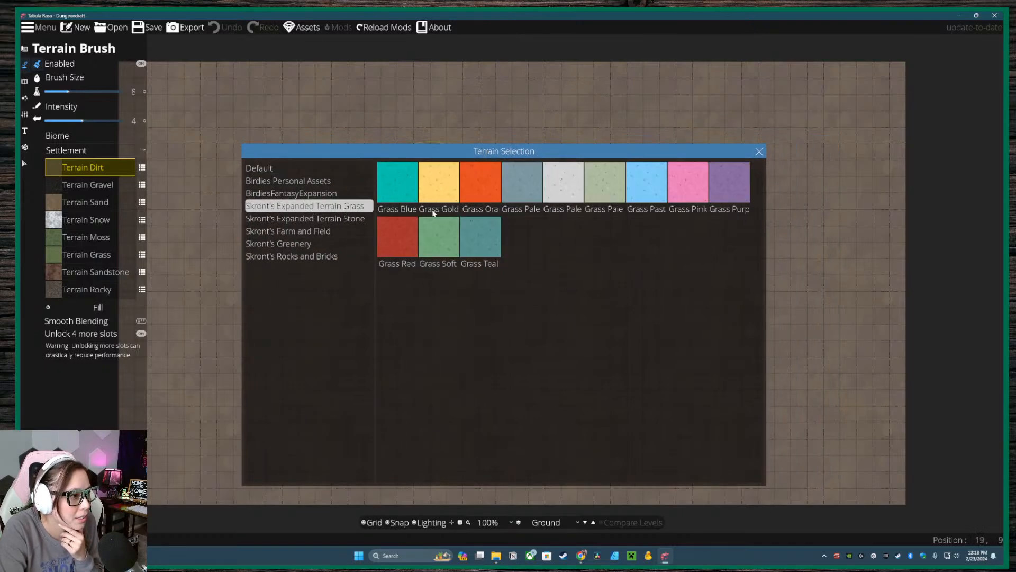
left_click(442, 248)
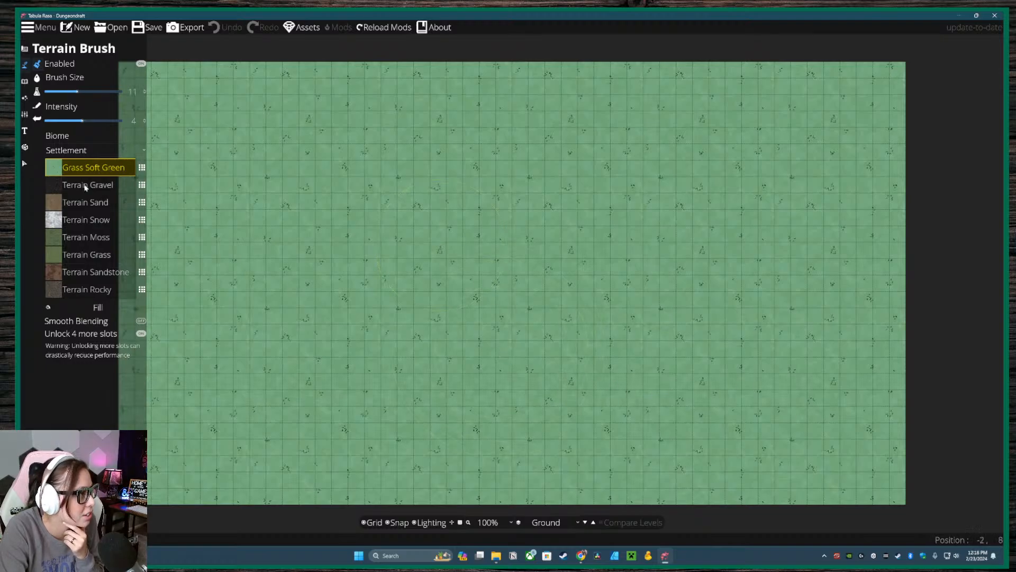
left_click(141, 168)
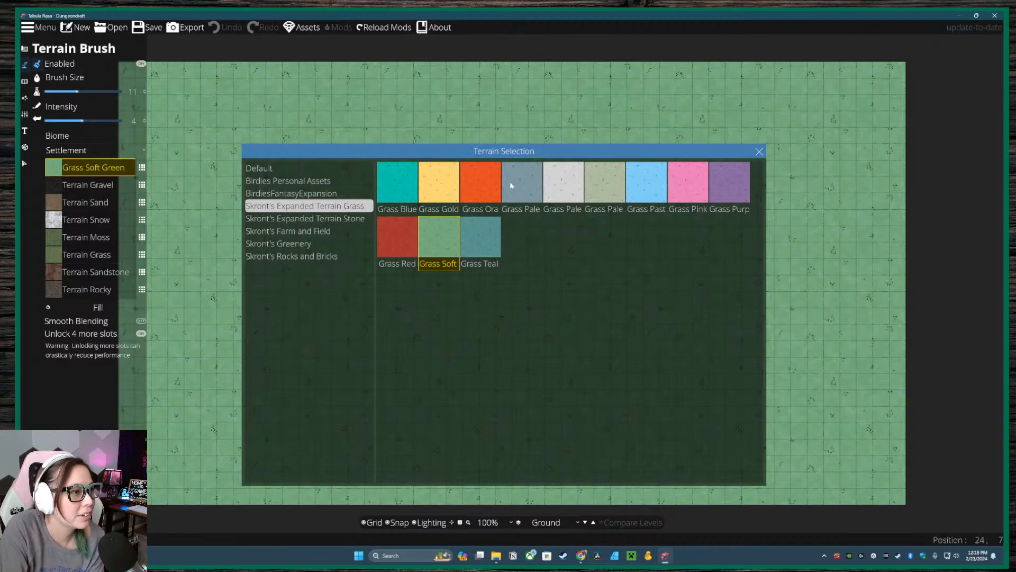
left_click(613, 178)
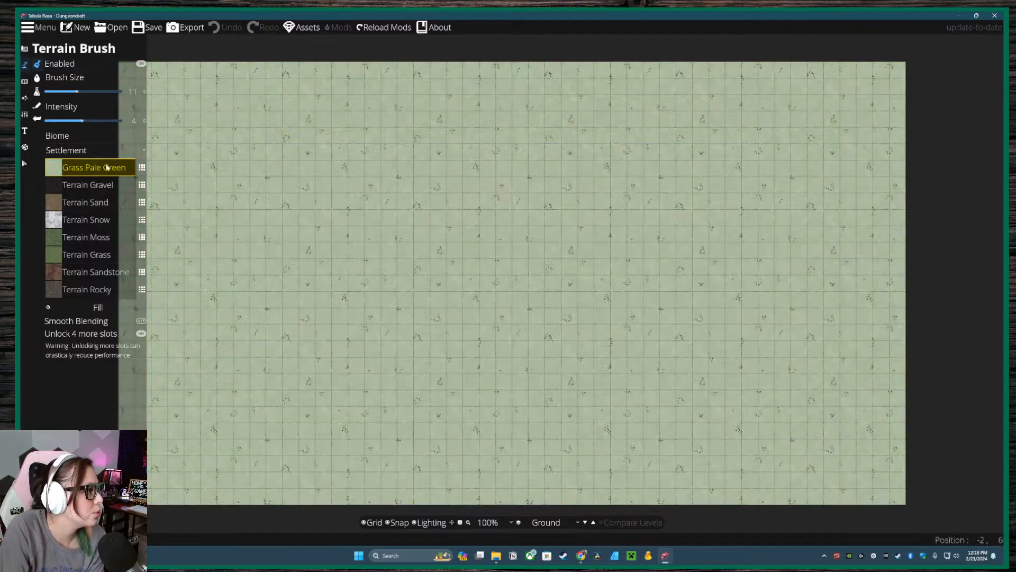
- Try Moss 1 from Skront's Greenery in place of the Grass Pale Green terrain, after browsing the stone and farm packs
left_click(143, 168)
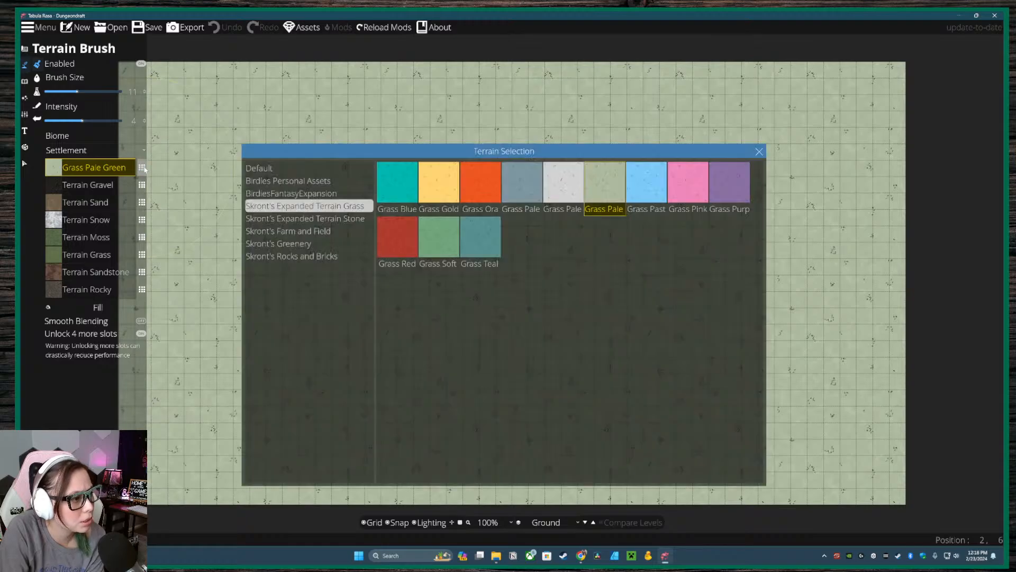
left_click(296, 218)
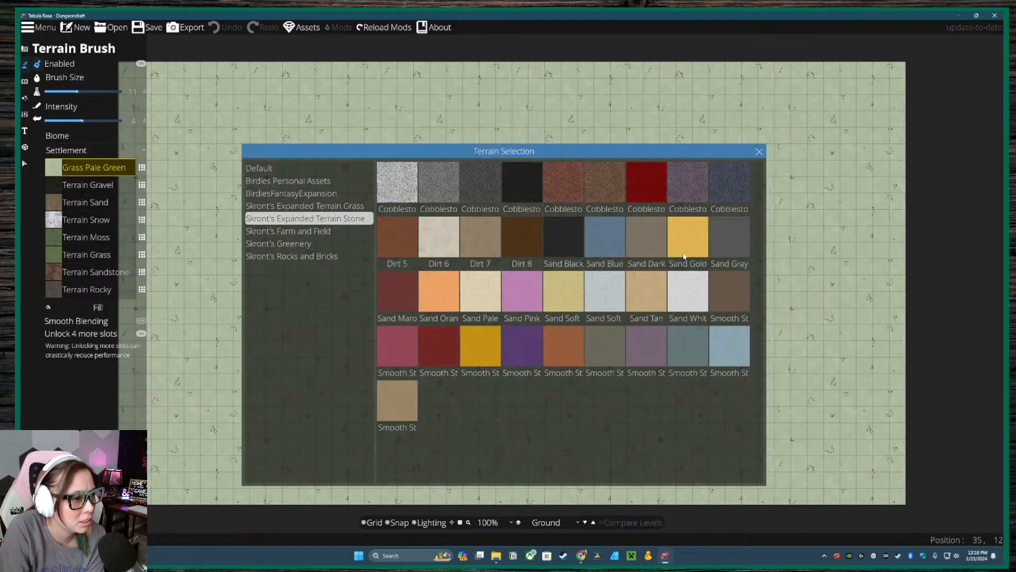
left_click(296, 231)
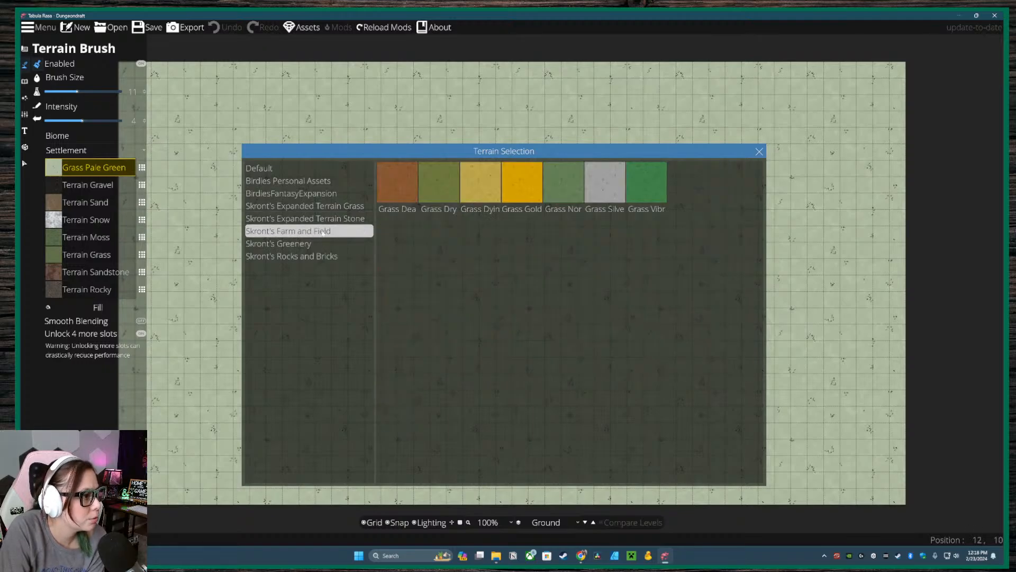
left_click(299, 244)
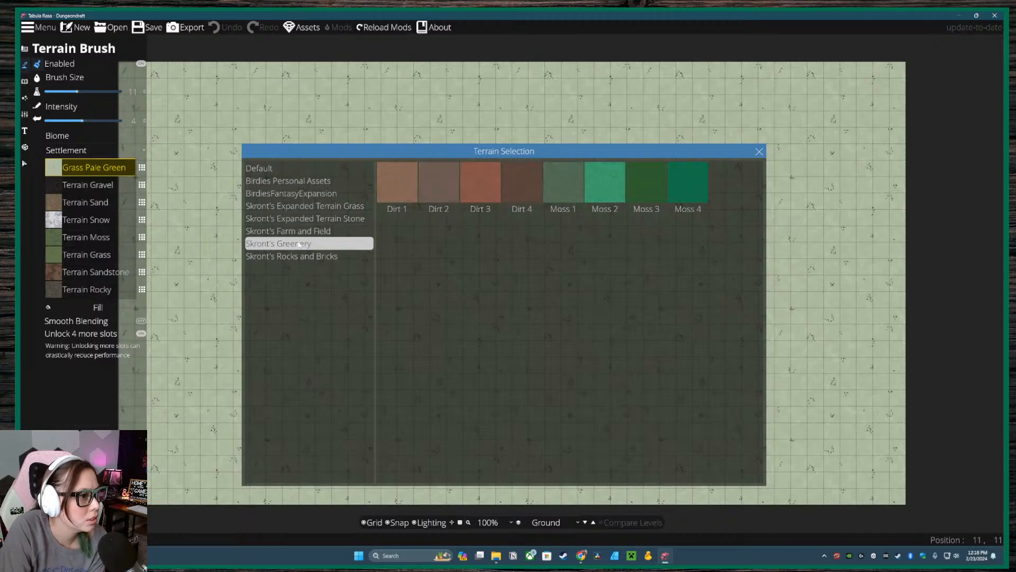
left_click(571, 192)
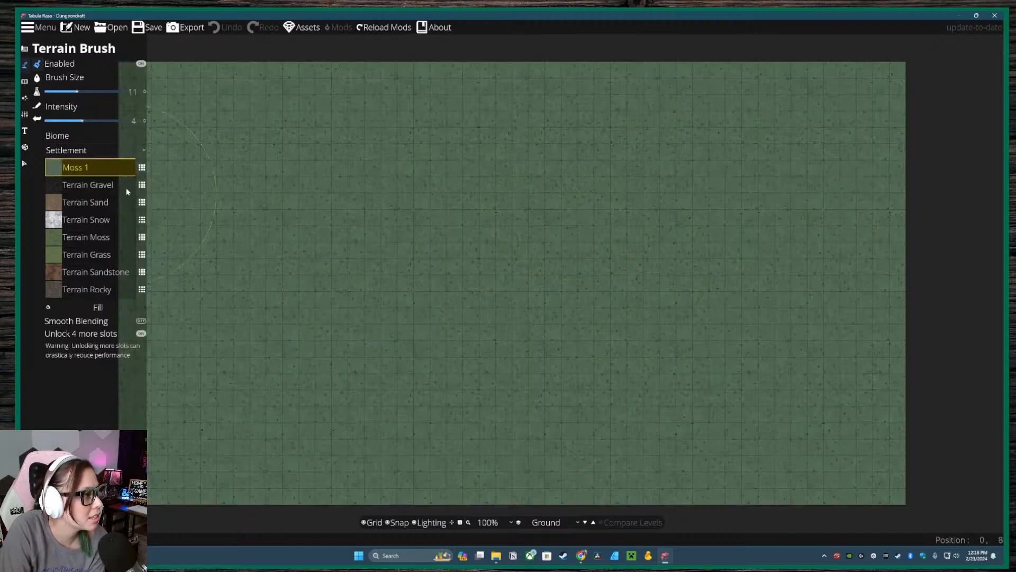
- Try Overgrown Flagstone from Skront's Rocks and Bricks as the base terrain in the first slot
left_click(142, 185)
left_click(299, 257)
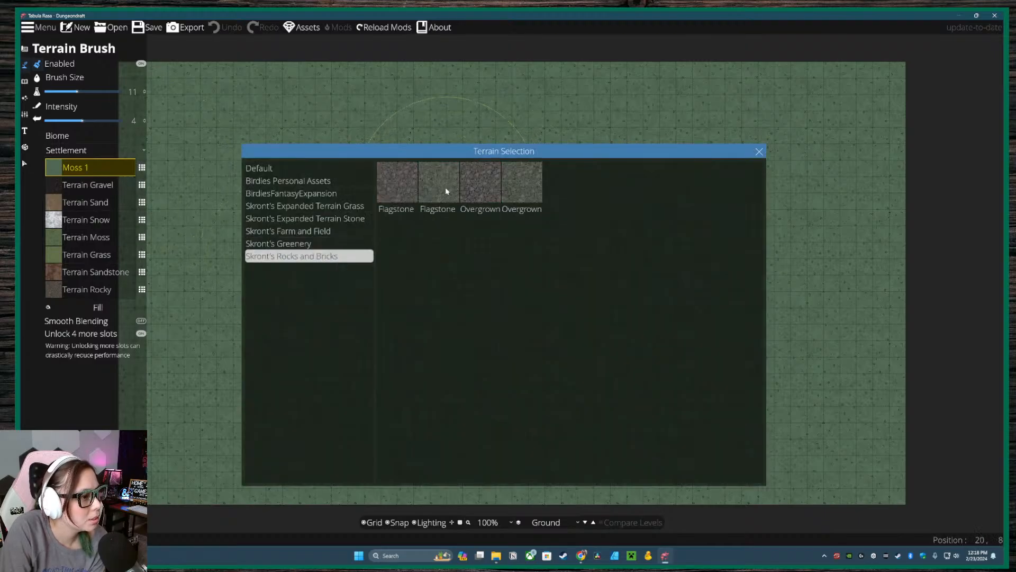
left_click(521, 202)
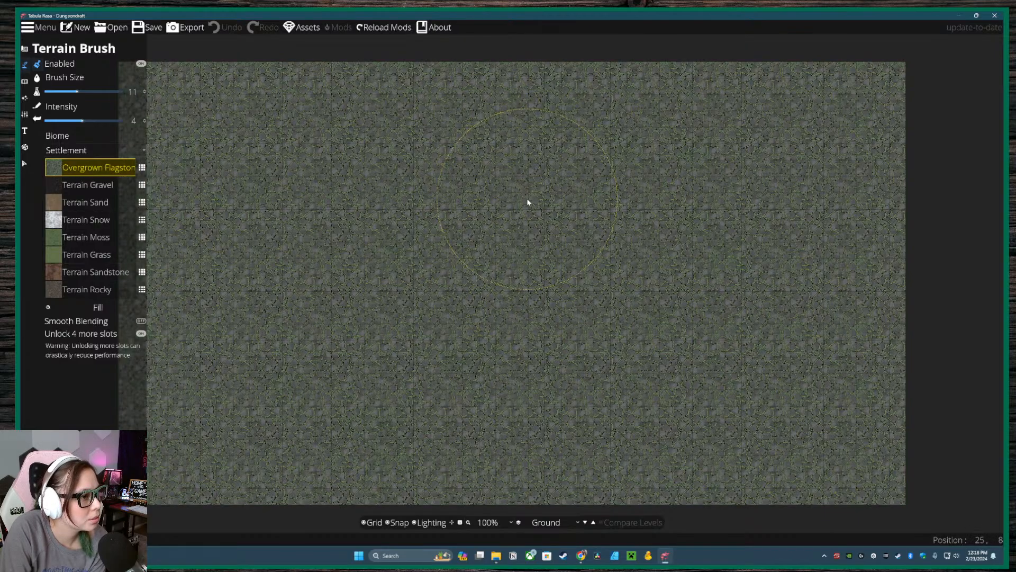
- Try the Default pack's Terrain Grass and Terrain Moss as the base terrain in the first slot
left_click(142, 168)
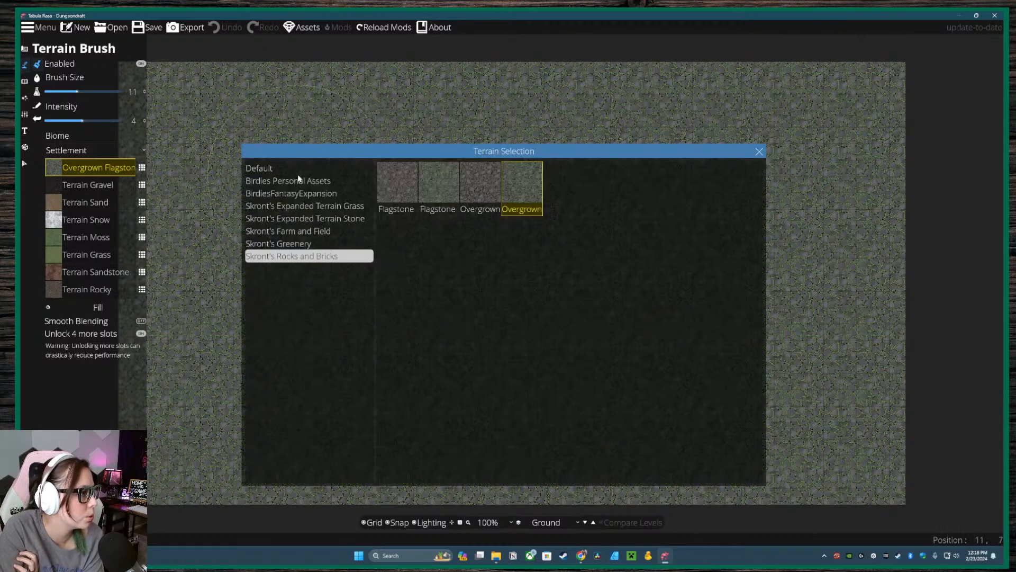
left_click(258, 168)
left_click(531, 190)
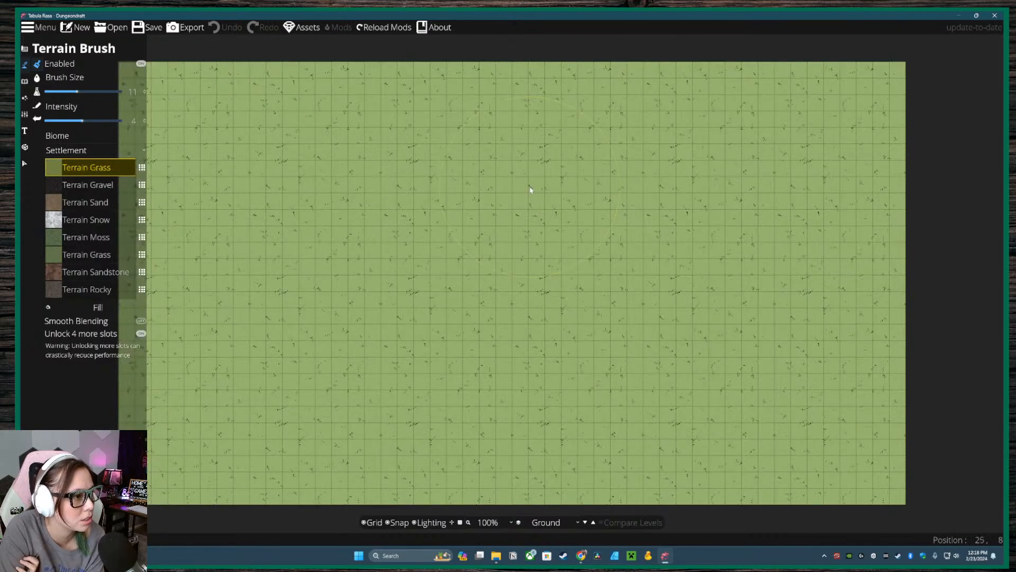
left_click(142, 167)
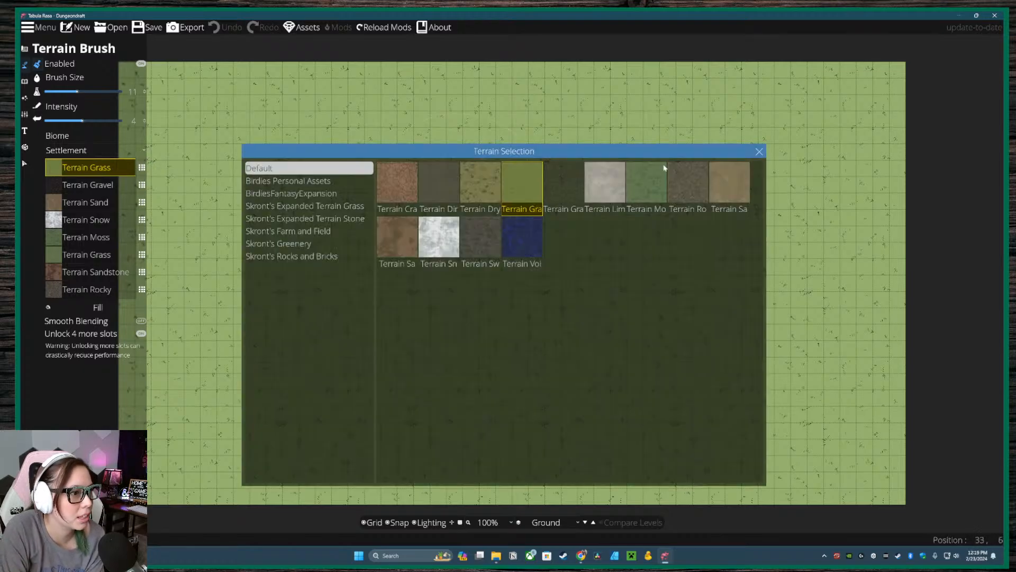
left_click(647, 195)
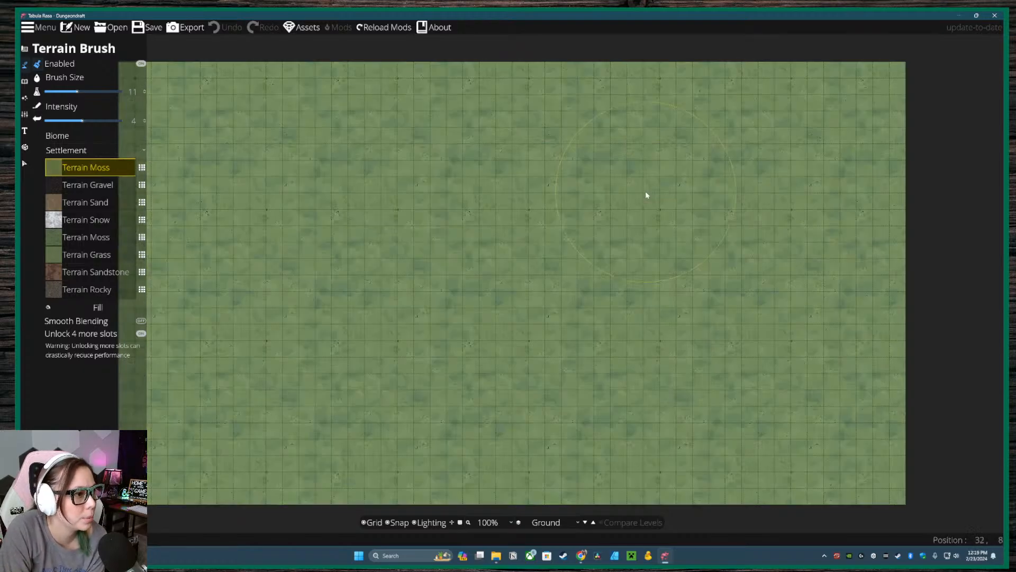
- Set the first terrain slot to Grass Pale Green from Skront's Expanded Terrain Grass
left_click(142, 167)
left_click(342, 209)
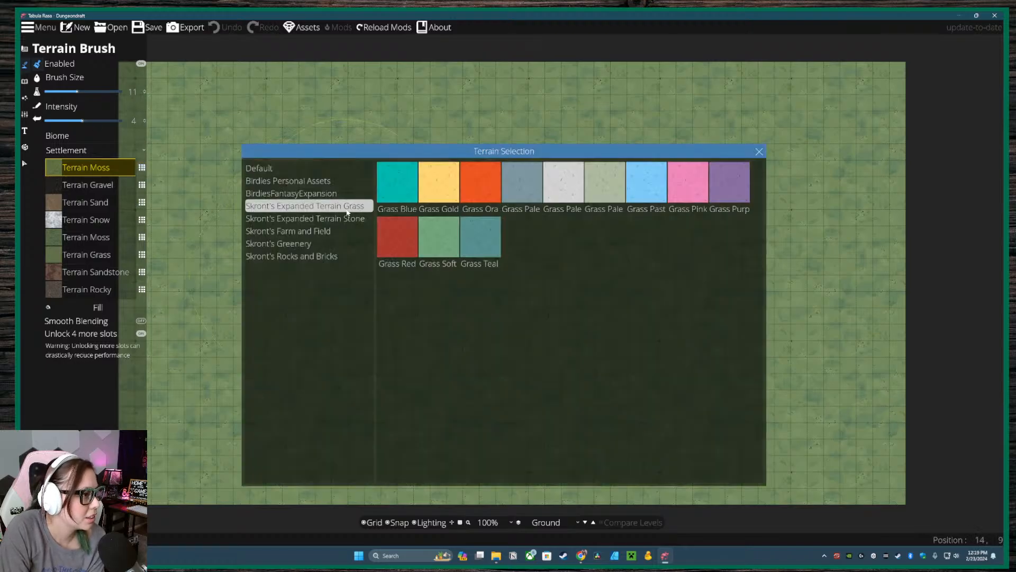
left_click(350, 217)
left_click(354, 207)
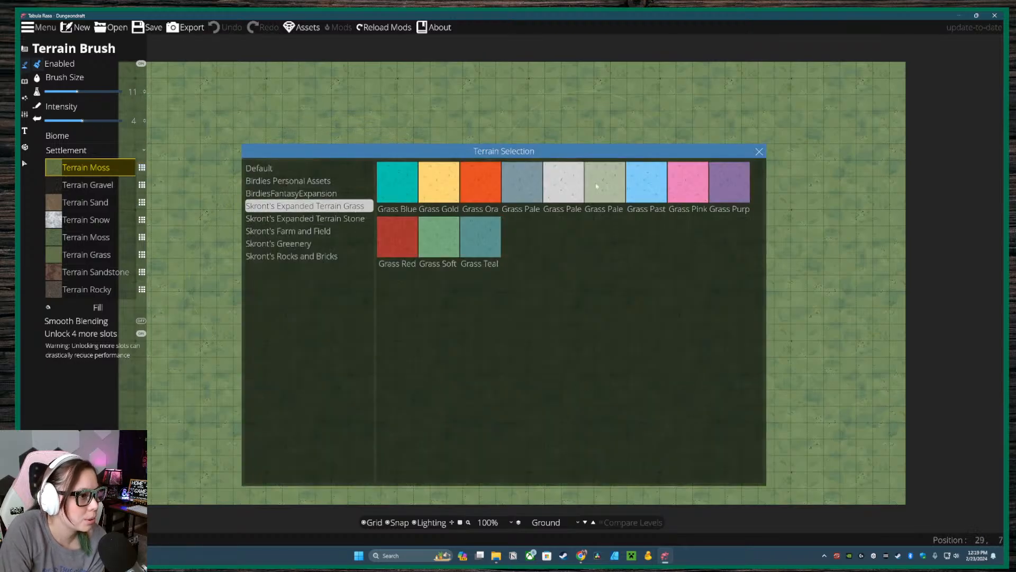
left_click(605, 188)
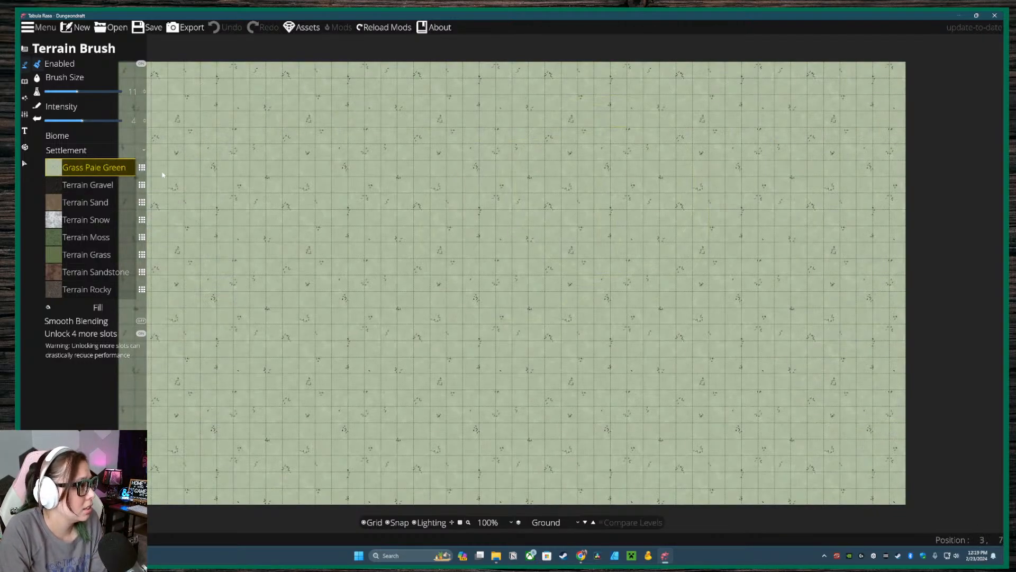
- Replace Terrain Gravel in the second slot with Dirt 7 from Skront's Expanded Terrain Stone
left_click(142, 185)
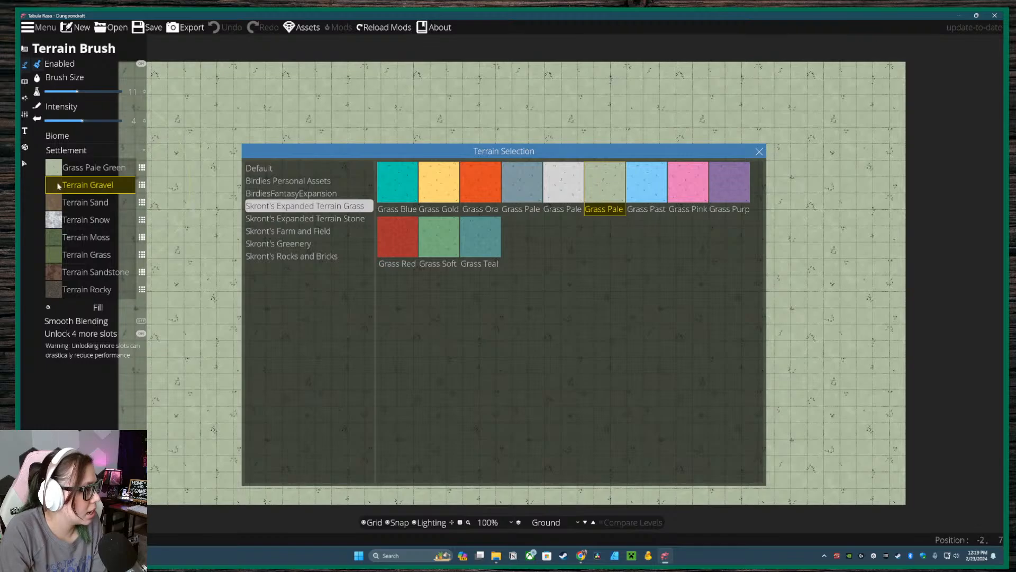
left_click(334, 218)
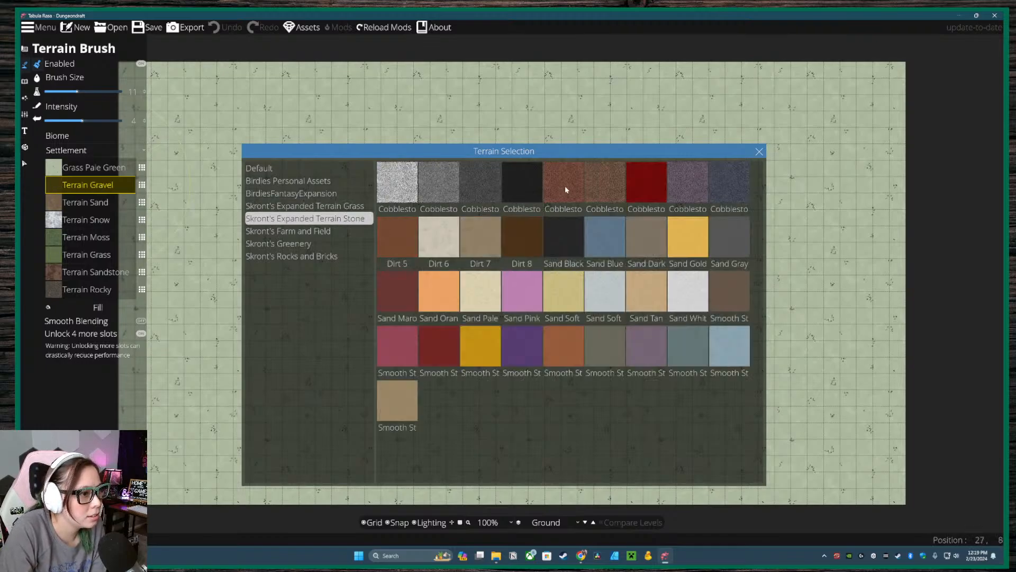
left_click(476, 241)
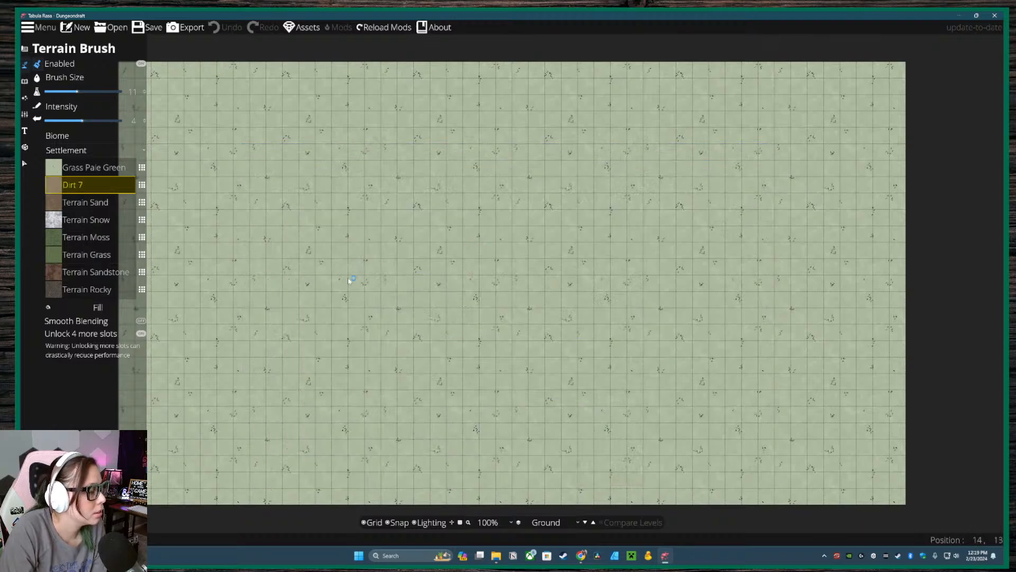
- Try painting Dirt 7 strokes on the grass and reduce the Terrain Brush size to 6
left_click_drag(418, 277, 482, 284)
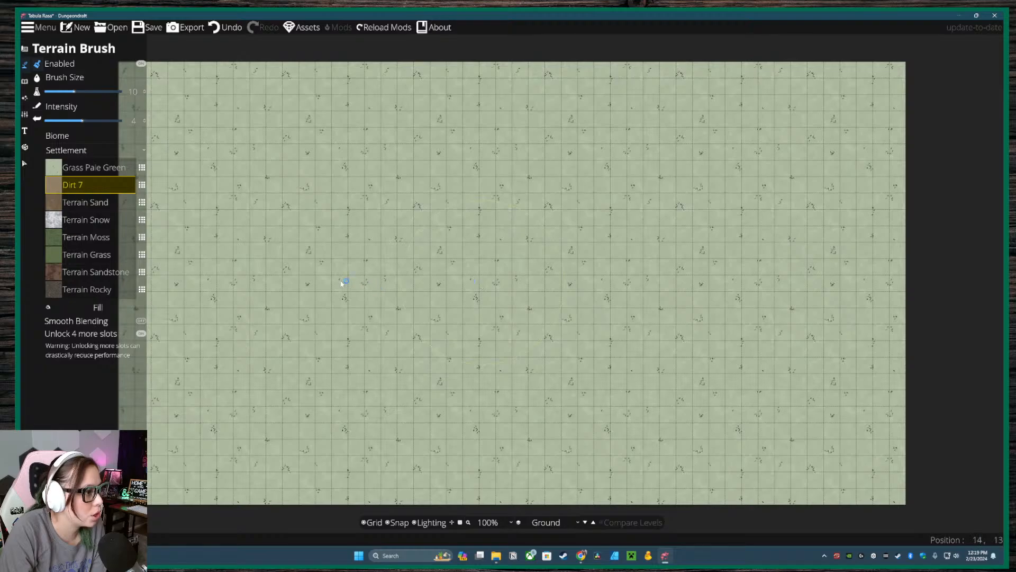
mouse_move(307, 291)
left_mouse_down()
mouse_move(374, 275)
mouse_move(379, 333)
mouse_move(402, 310)
mouse_move(367, 296)
left_mouse_up()
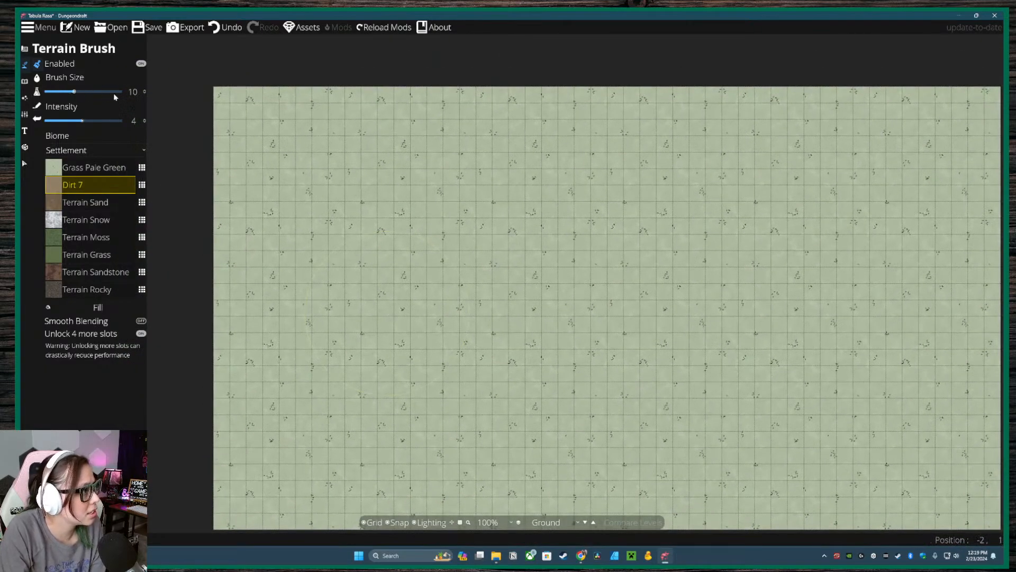
left_click_drag(100, 93, 68, 95)
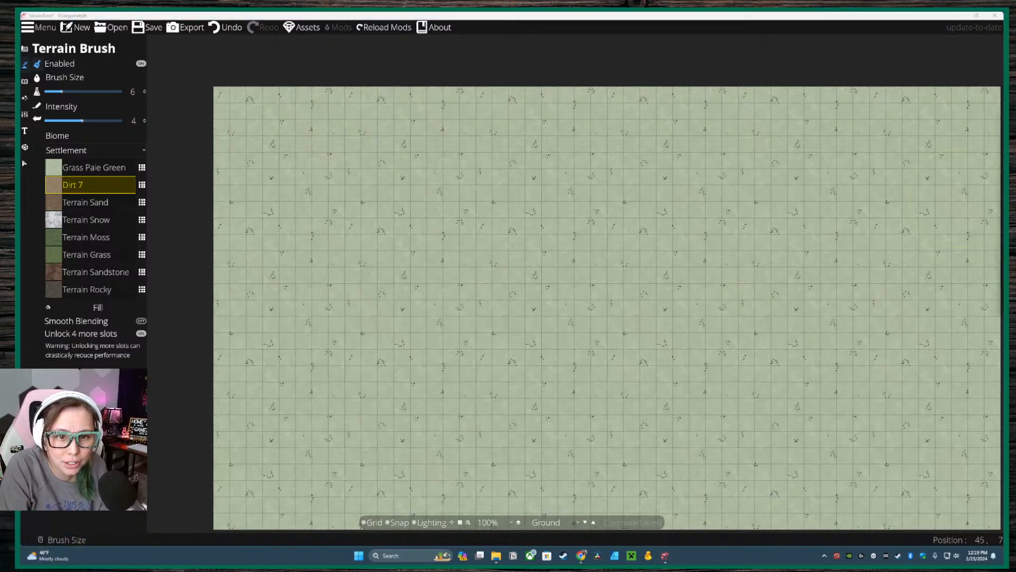
- Set the brush size to 8 and paint a horizontal Dirt 7 strip about 13 tiles long from the map's left edge at mid-height
left_click(107, 537)
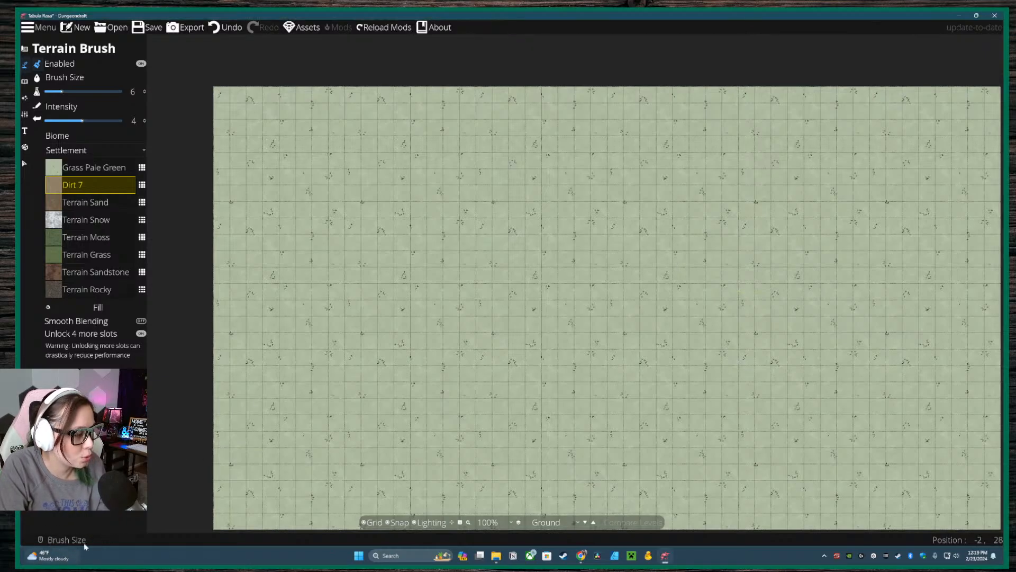
scroll(318, 265, "up", 4)
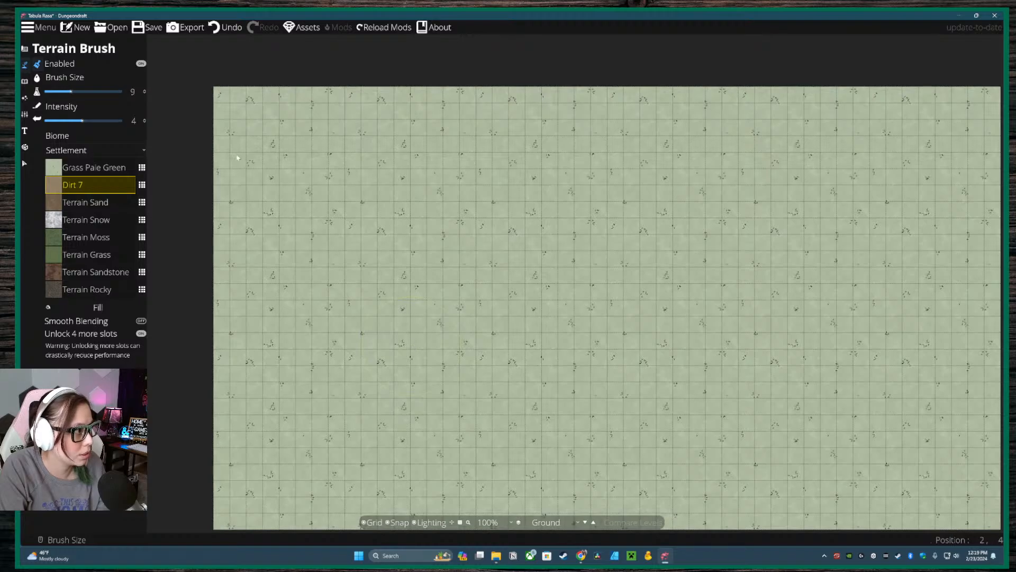
scroll(236, 157, "down", 5)
scroll(448, 247, "up", 1)
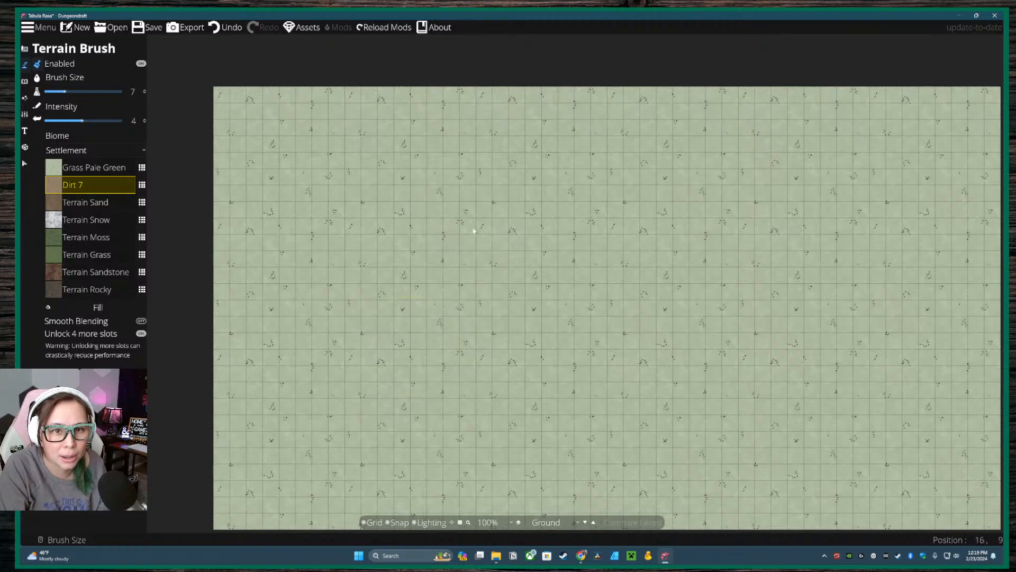
scroll(472, 231, "up", 2)
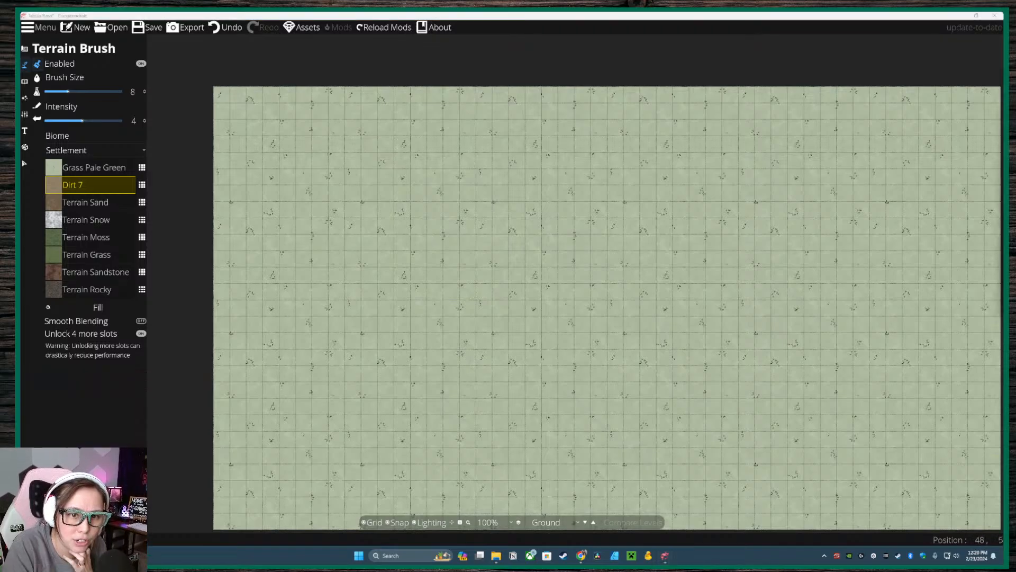
left_click(601, 229)
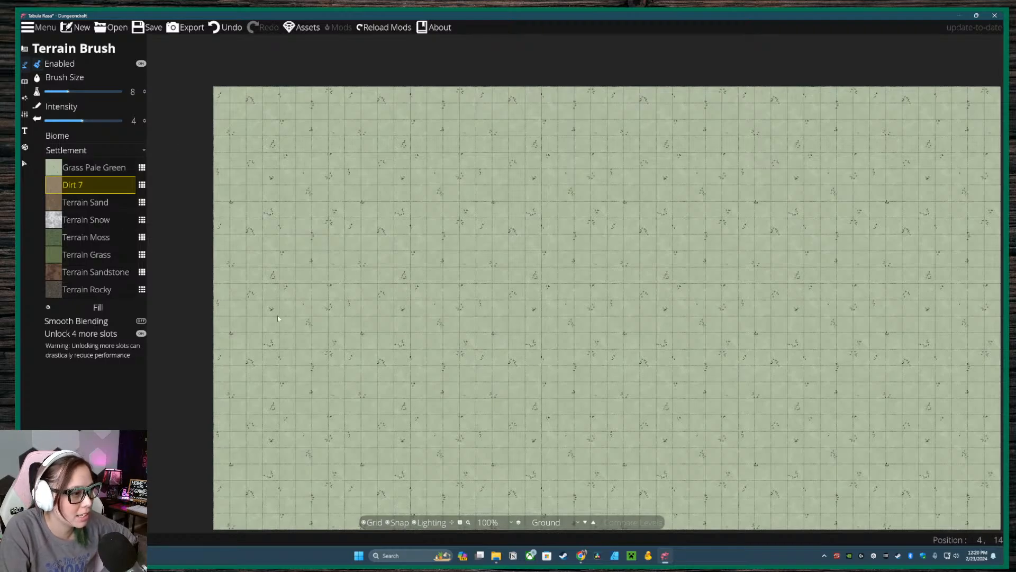
mouse_move(241, 312)
left_mouse_down()
mouse_move(394, 319)
mouse_move(236, 309)
mouse_move(399, 310)
left_mouse_up()
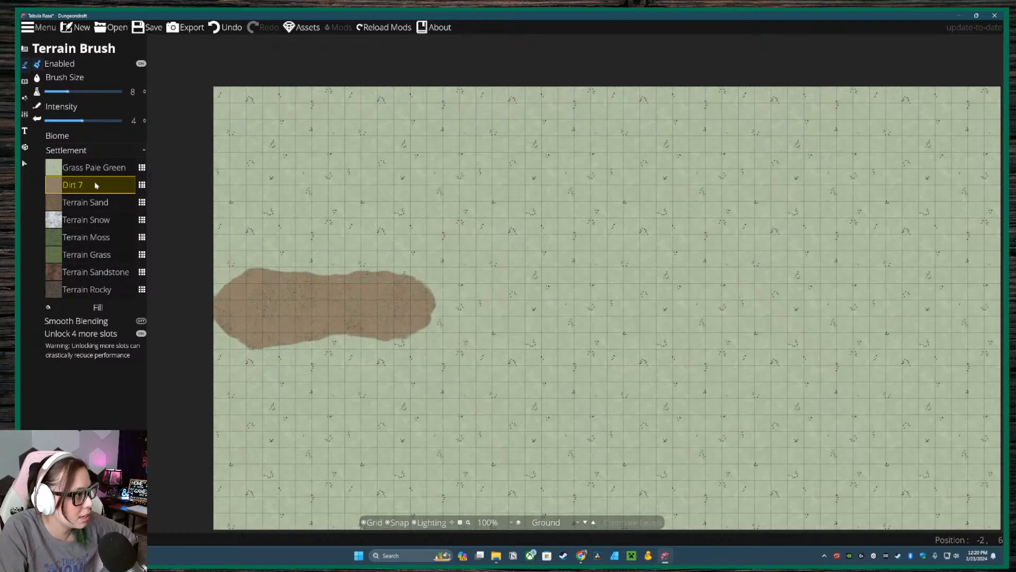
- Replace Dirt 7 in the second terrain slot with Dirt 6 from the same pack, trying Dirt 8 and Dirt 5 first
left_click(142, 185)
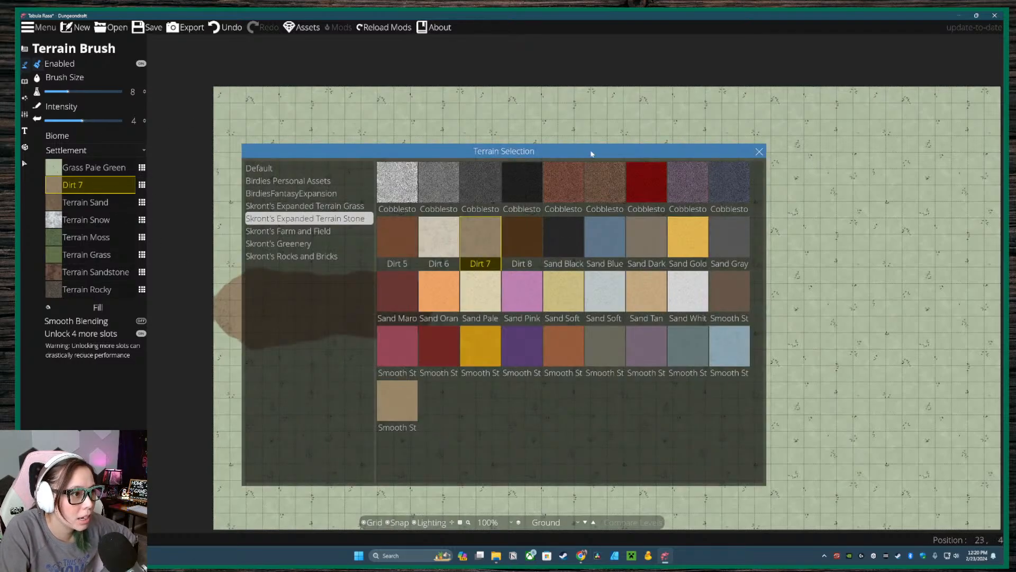
left_click_drag(591, 153, 751, 131)
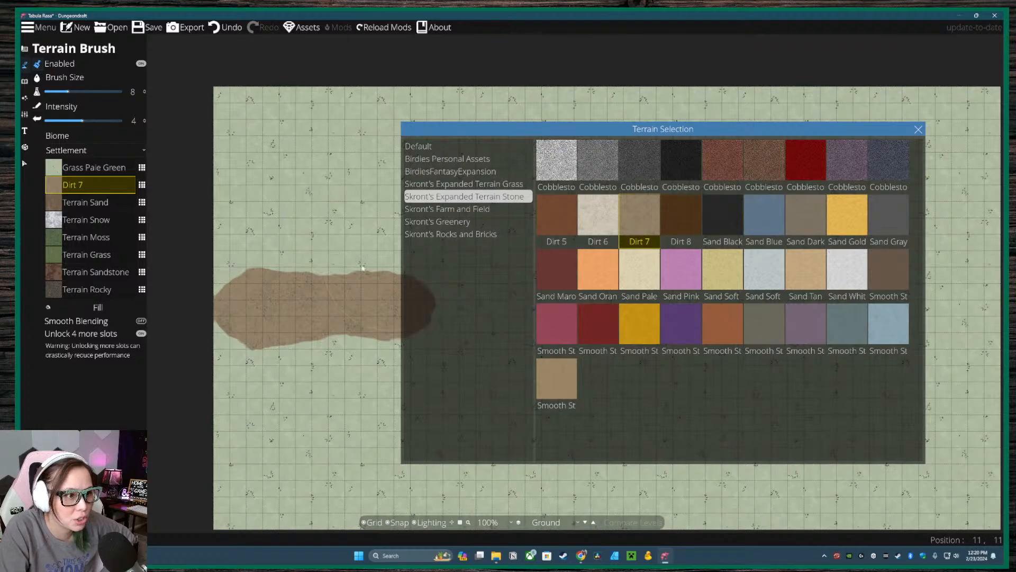
left_click(680, 214)
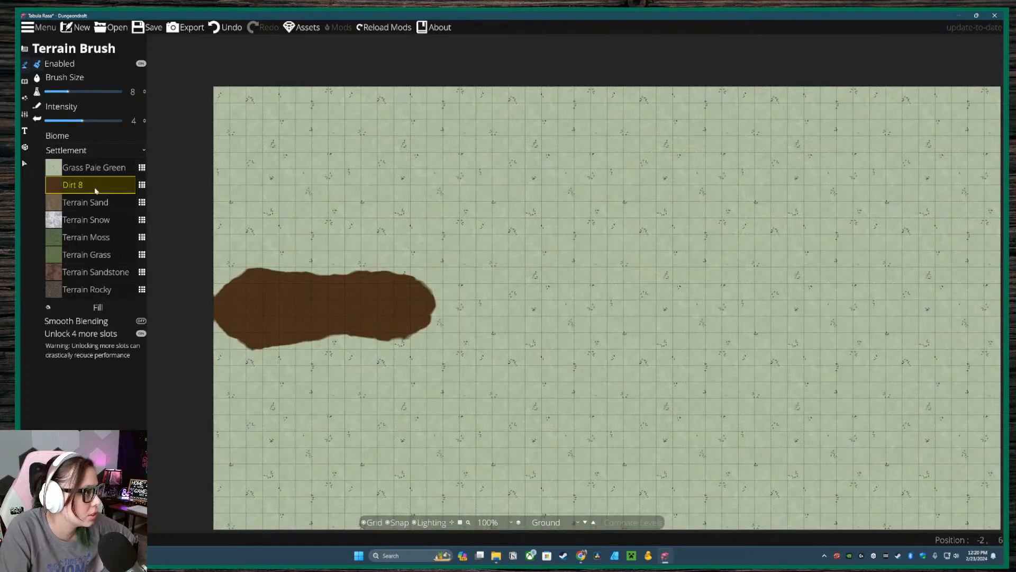
left_click(142, 185)
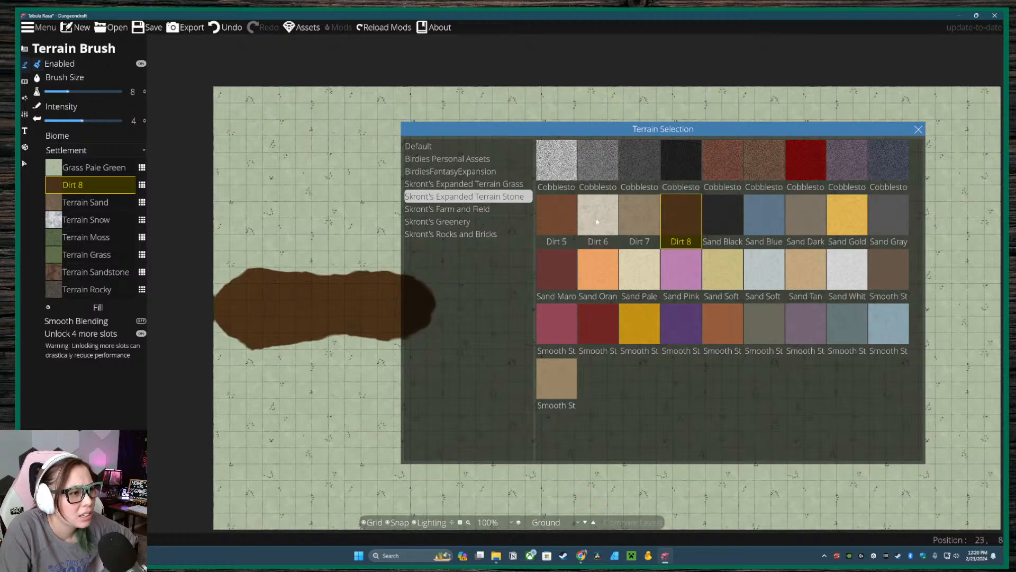
left_click(555, 223)
left_click(142, 184)
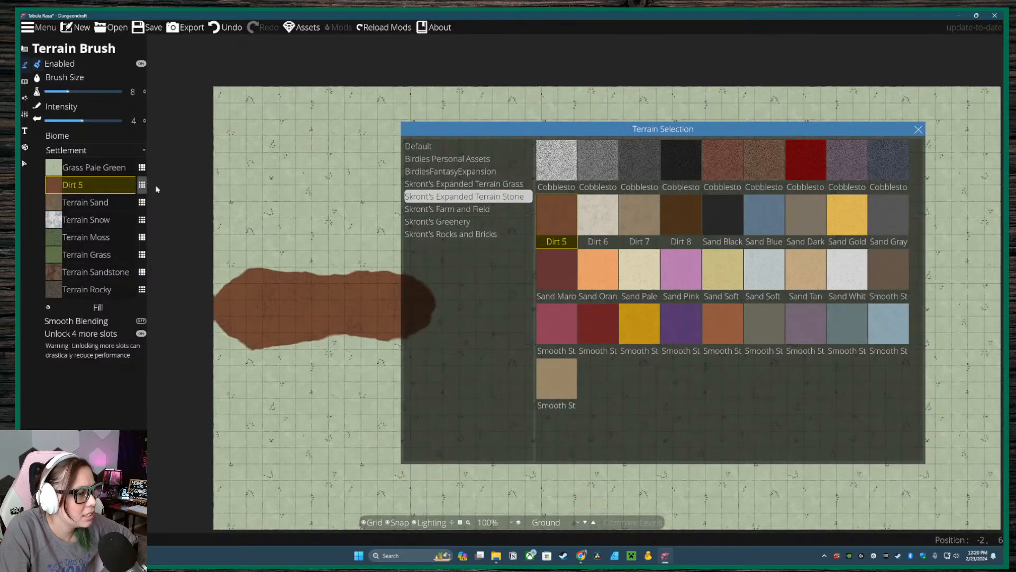
left_click(593, 213)
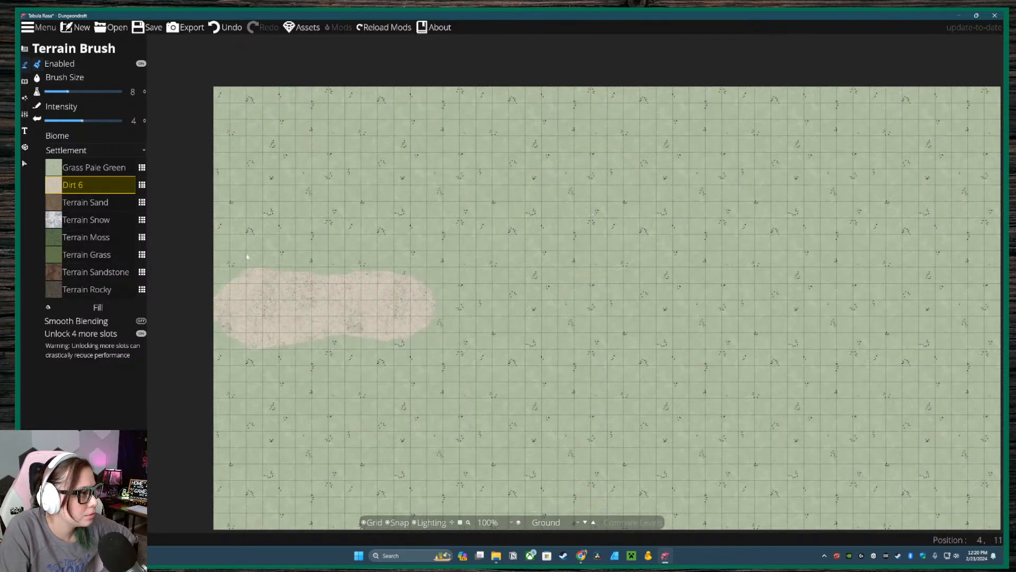
- Replace Terrain Sand in the third slot with Grass Pale Blue from Skront's Expanded Terrain Grass
left_click(108, 169)
left_click(100, 222)
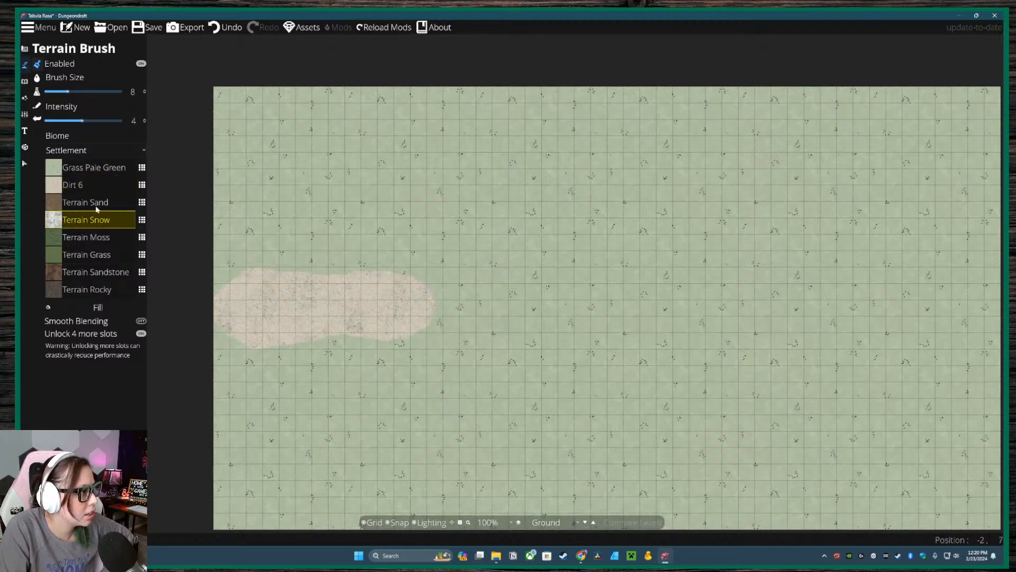
left_click(96, 205)
left_click(142, 203)
left_click(466, 185)
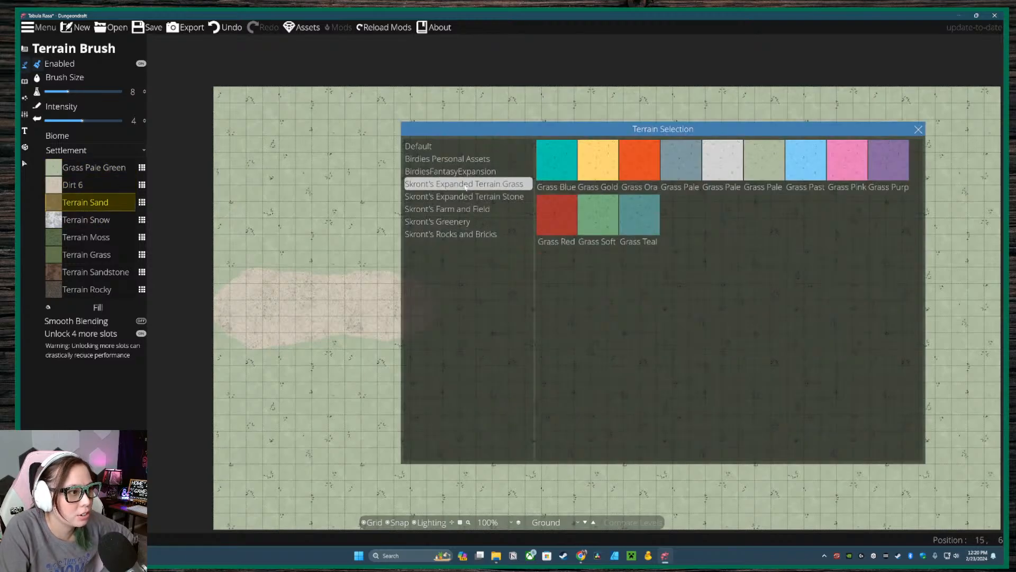
left_click(684, 173)
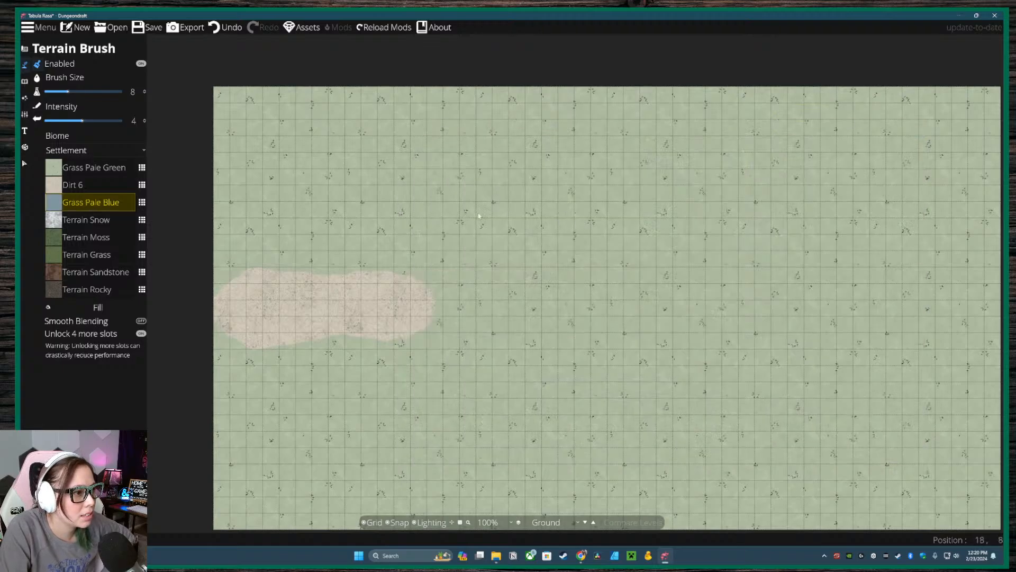
- Paint a horizontal Grass Pale Blue patch about 9 tiles wide on the grass above and beyond the dirt strip's right end
mouse_move(479, 215)
left_mouse_down()
mouse_move(565, 229)
mouse_move(628, 222)
mouse_move(467, 212)
left_mouse_up()
- Replace Terrain Snow in the fourth slot with Grass Soft Green and paint two round patches about 5 tiles wide near the map's centre
left_click(90, 219)
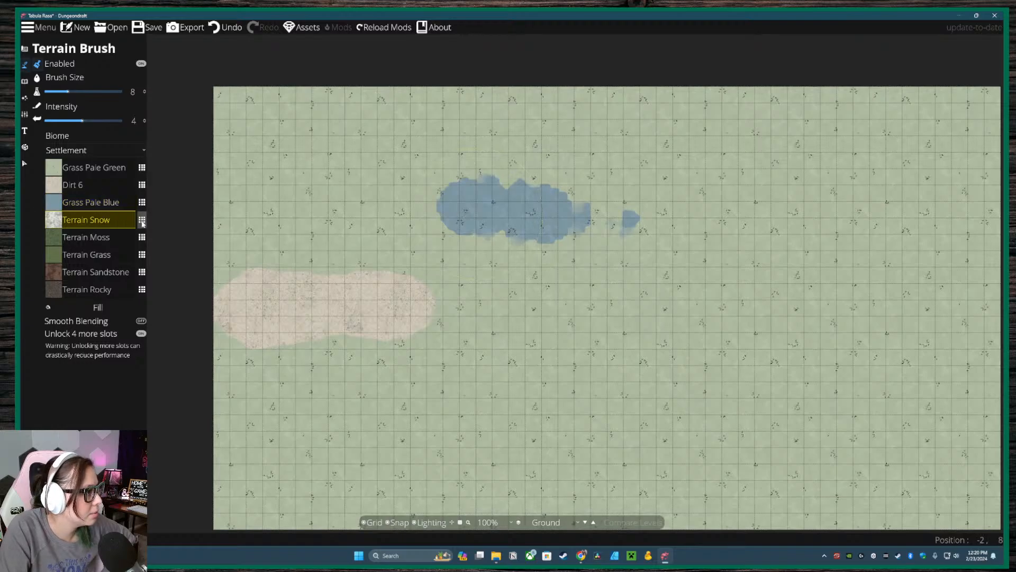
left_click(142, 221)
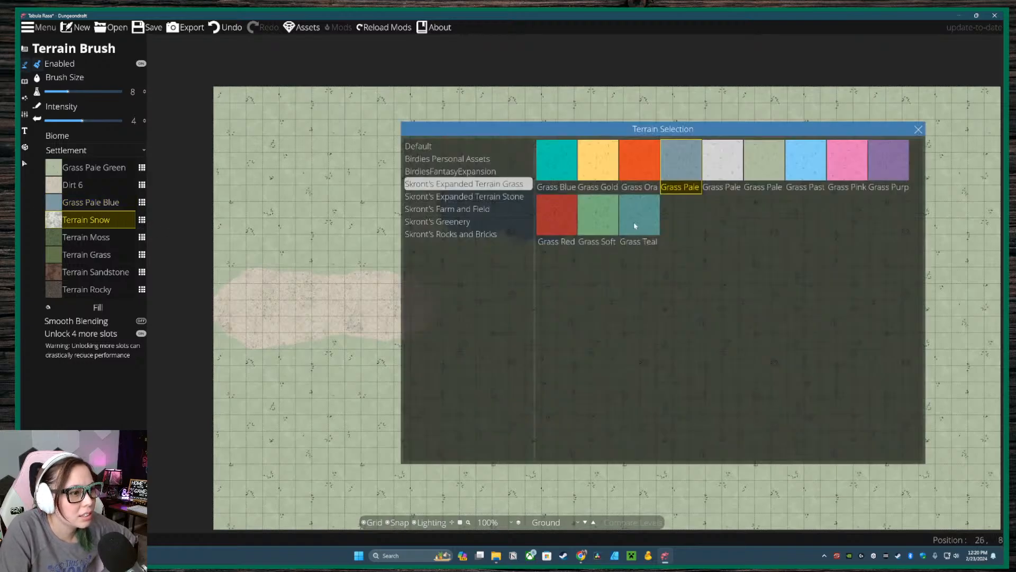
left_click(602, 229)
left_click_drag(591, 302, 594, 303)
left_click_drag(545, 381, 546, 382)
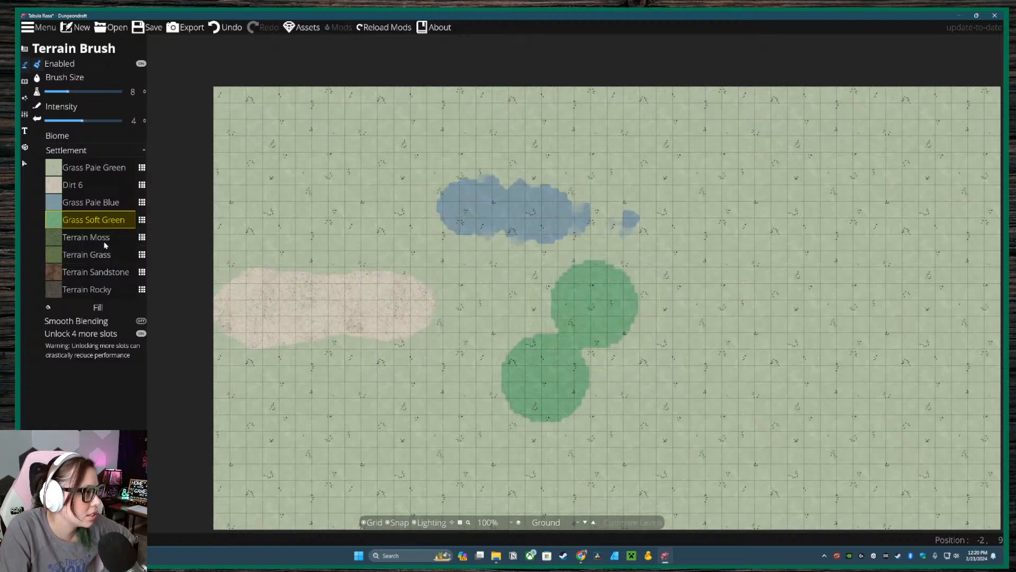
- Replace Terrain Moss in the fifth slot with Moss 1 from Skront's Greenery and paint two small patches beside the blue and green ones
left_click(135, 239)
left_click(141, 237)
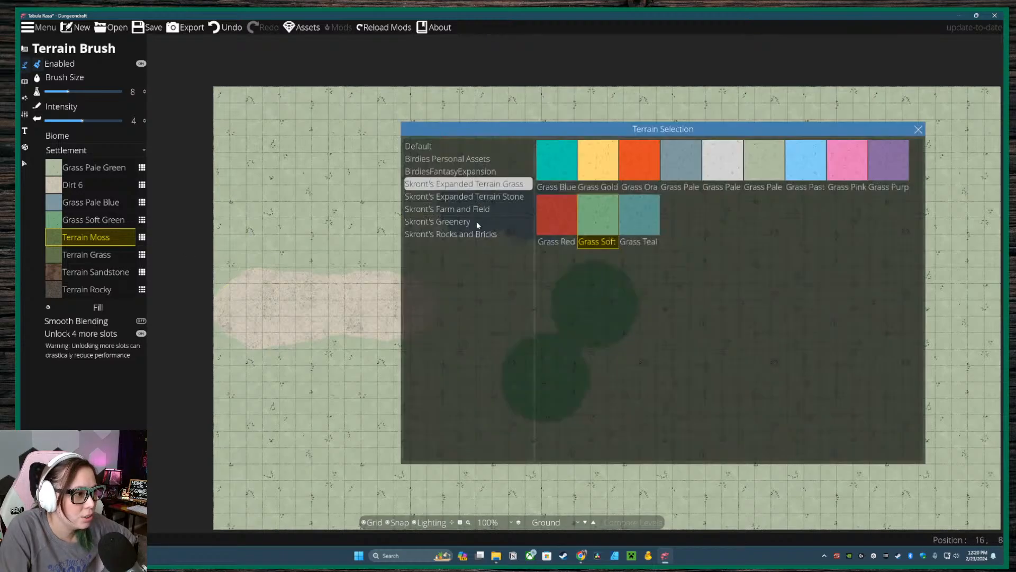
left_click(477, 223)
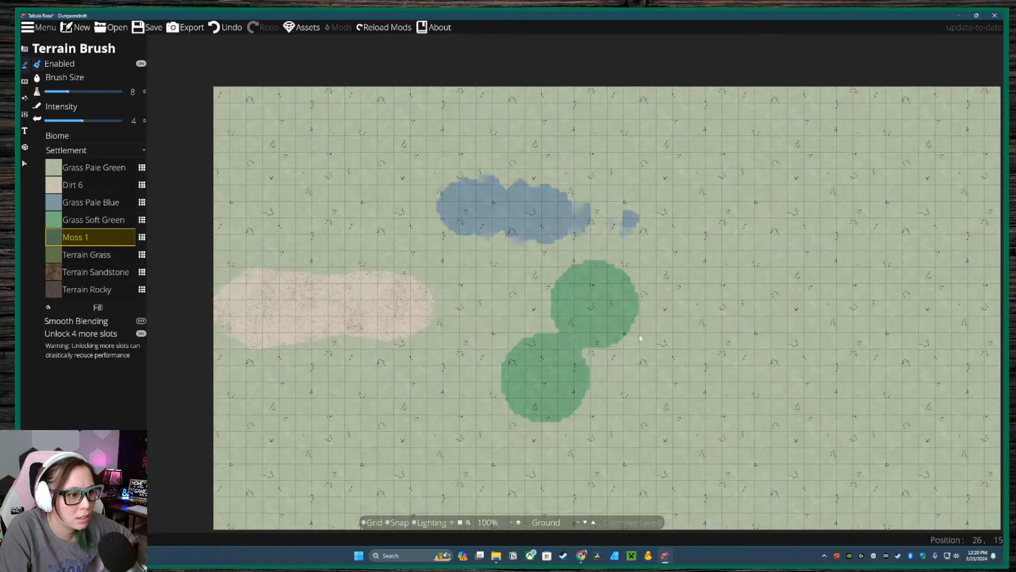
left_click_drag(641, 338, 639, 336)
left_click(635, 234)
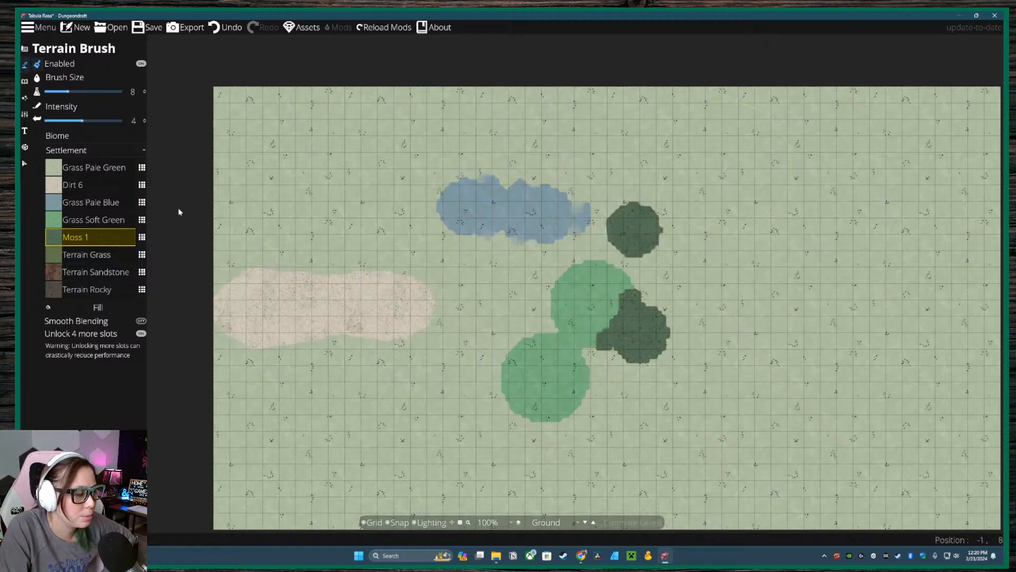
- Replace Grass Pale Blue in the third slot with Grass Teal Deep from Skront's Expanded Terrain Grass and paint over the blue patch
left_click(119, 208)
left_click(142, 202)
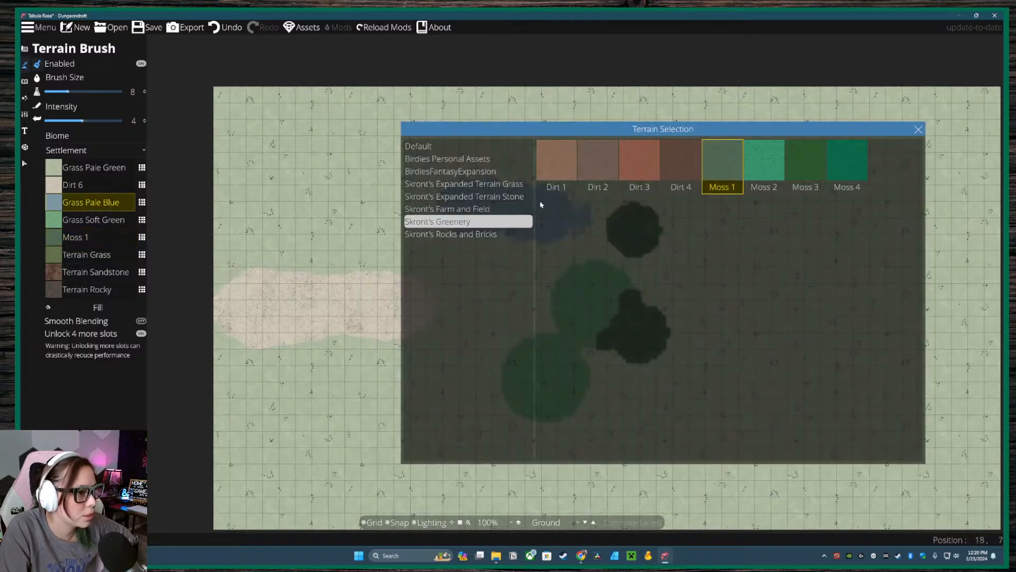
left_click(488, 185)
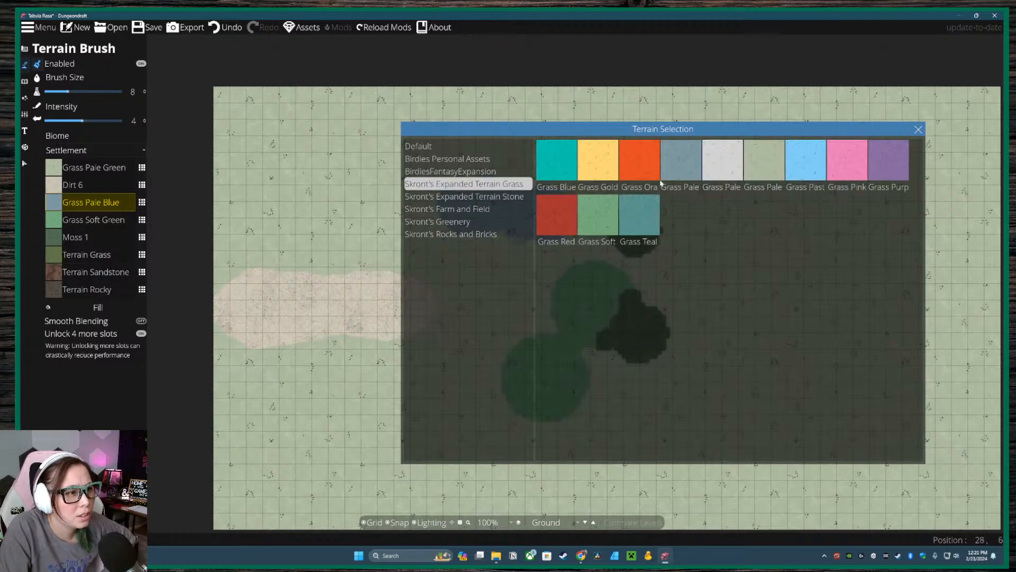
left_click(643, 233)
mouse_move(508, 212)
left_mouse_down()
mouse_move(492, 211)
mouse_move(538, 211)
mouse_move(421, 241)
left_mouse_up()
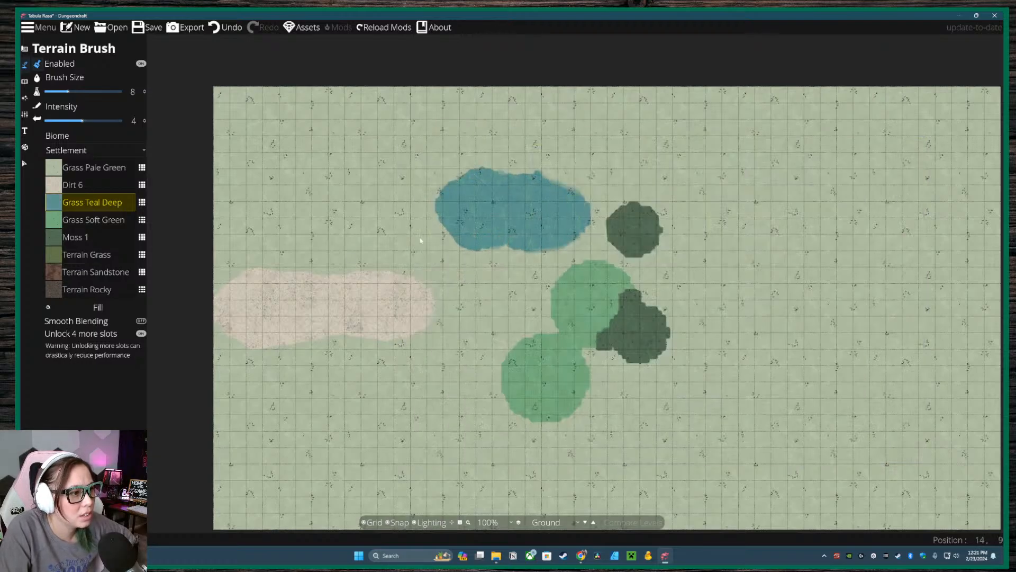
- Try Flagstone Green from Skront's Rocks and Bricks in the sixth terrain slot and paint it along the dirt strip
left_click(86, 255)
left_click(142, 254)
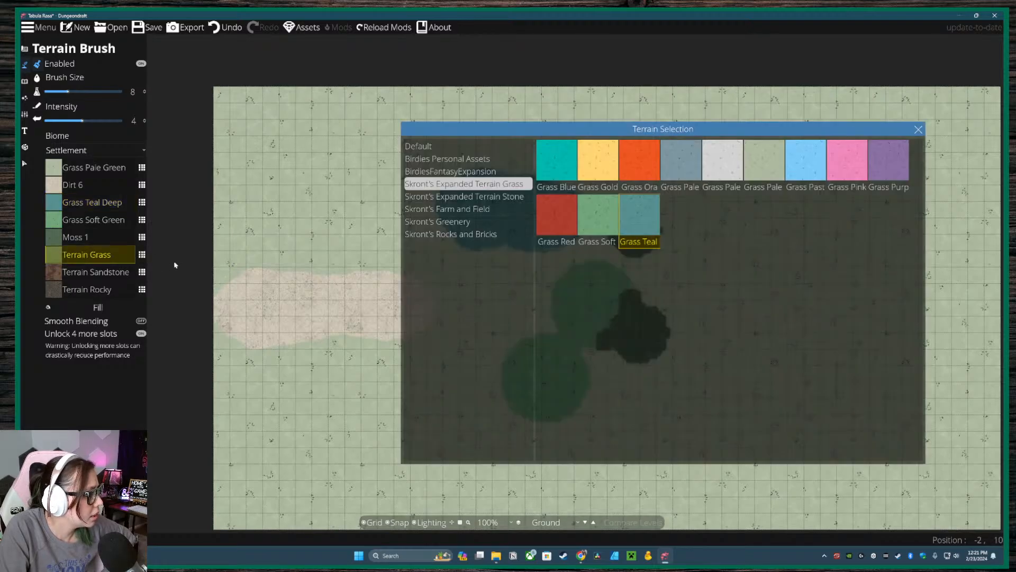
left_click(465, 210)
left_click(469, 238)
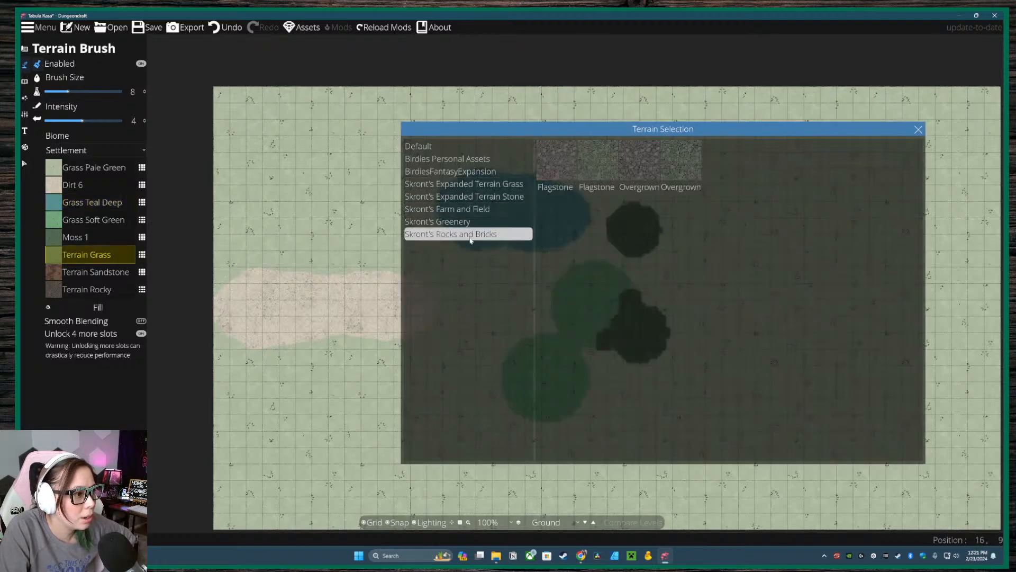
left_click(599, 171)
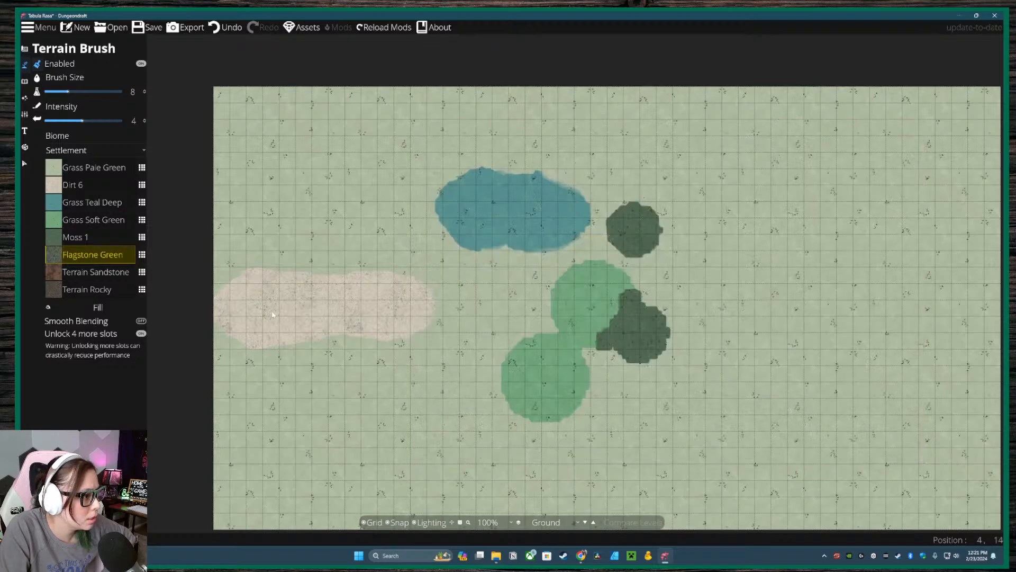
mouse_move(272, 315)
left_mouse_down()
mouse_move(383, 313)
mouse_move(346, 312)
mouse_move(378, 305)
mouse_move(427, 311)
mouse_move(403, 308)
left_mouse_up()
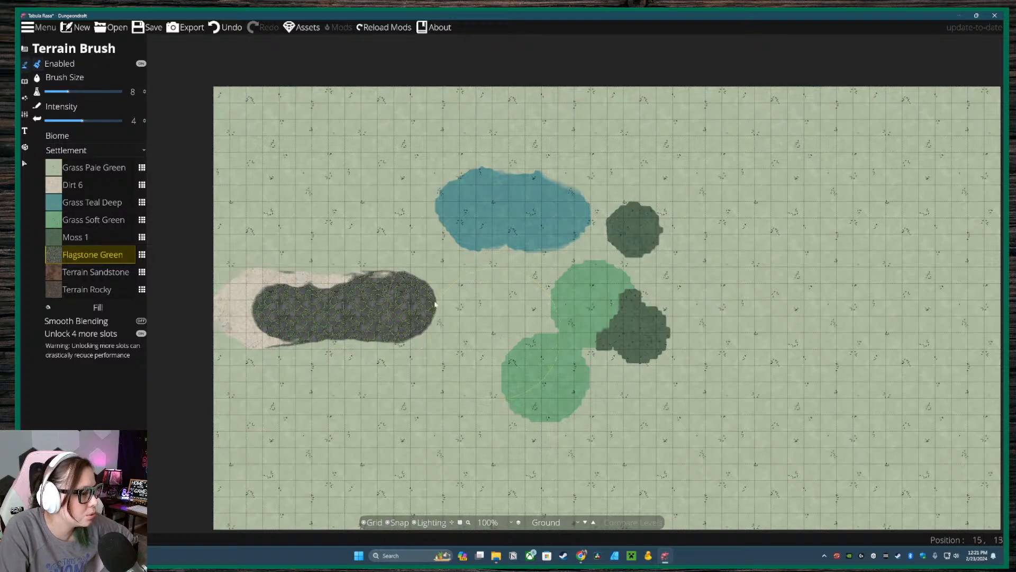
- Replace Flagstone Green in the sixth terrain slot with Terrain Gravel from the Default textures
left_click(141, 254)
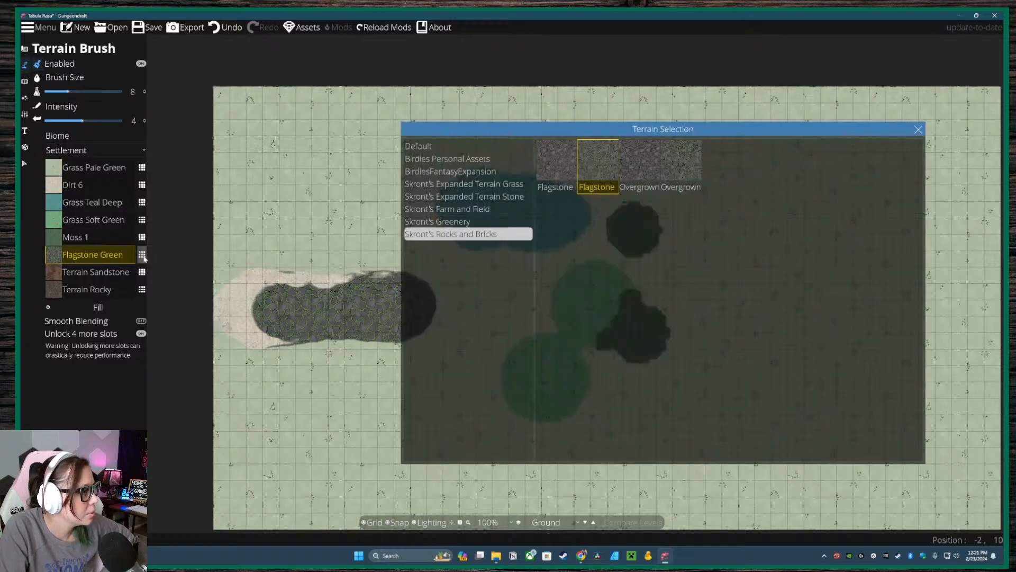
left_click(446, 145)
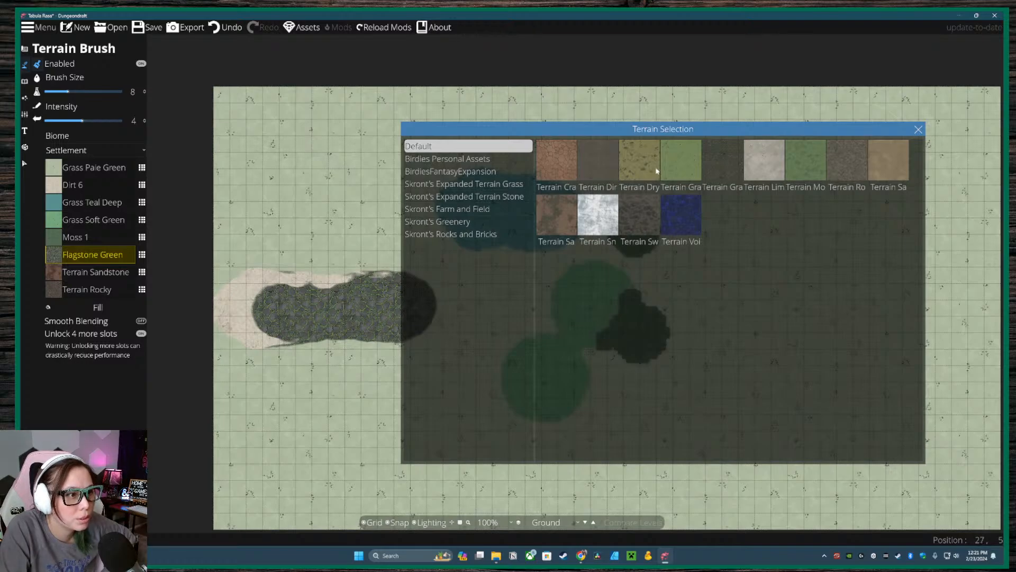
left_click(726, 163)
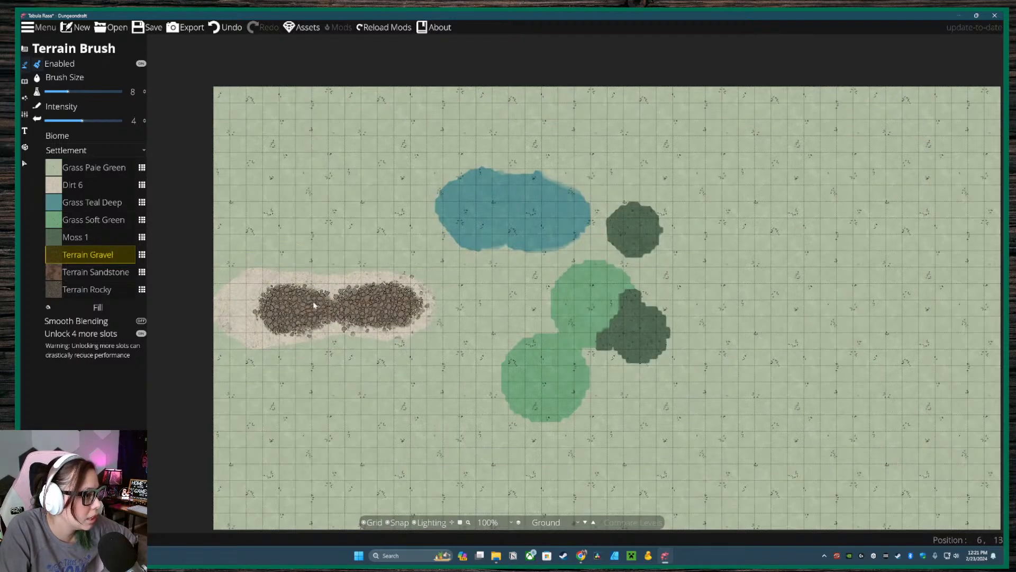
- View the texture choices for the Terrain Sandstone slot, keep the current texture, and reduce the brush size to 2
left_click(142, 272)
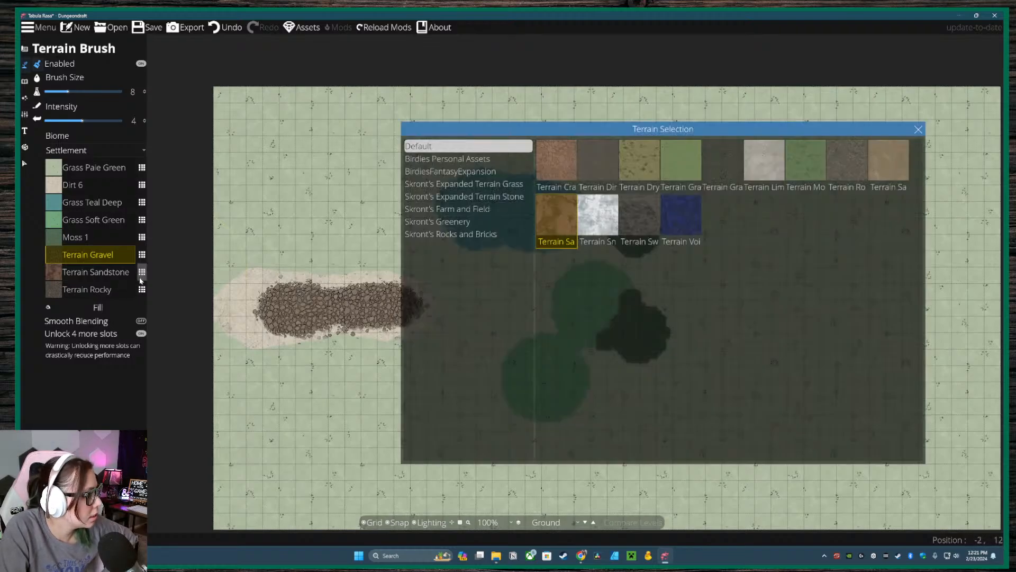
left_click(918, 130)
scroll(513, 313, "down", 5)
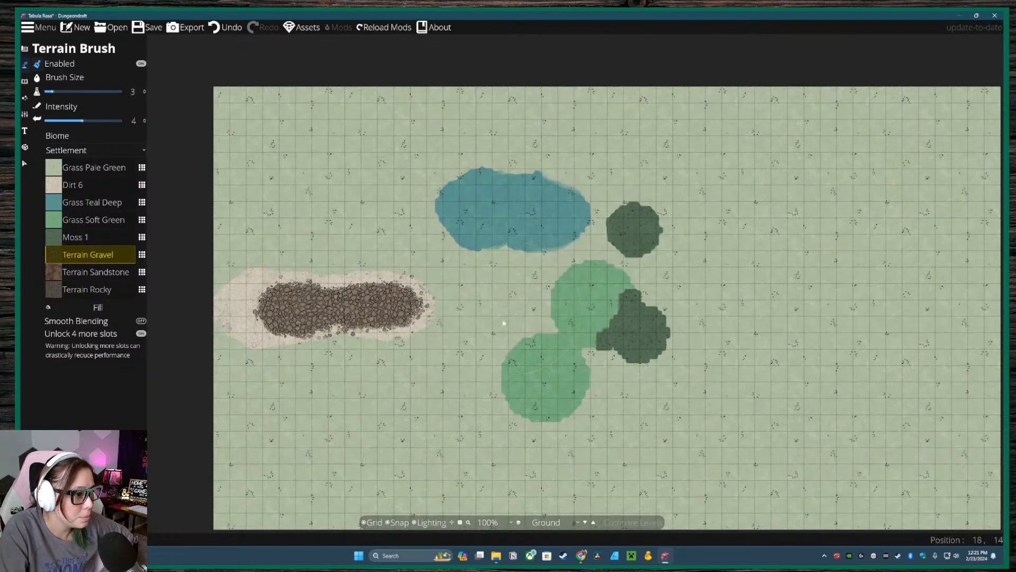
left_click_drag(691, 308, 669, 295)
left_click_drag(486, 309, 439, 318)
left_click_drag(494, 339, 532, 324)
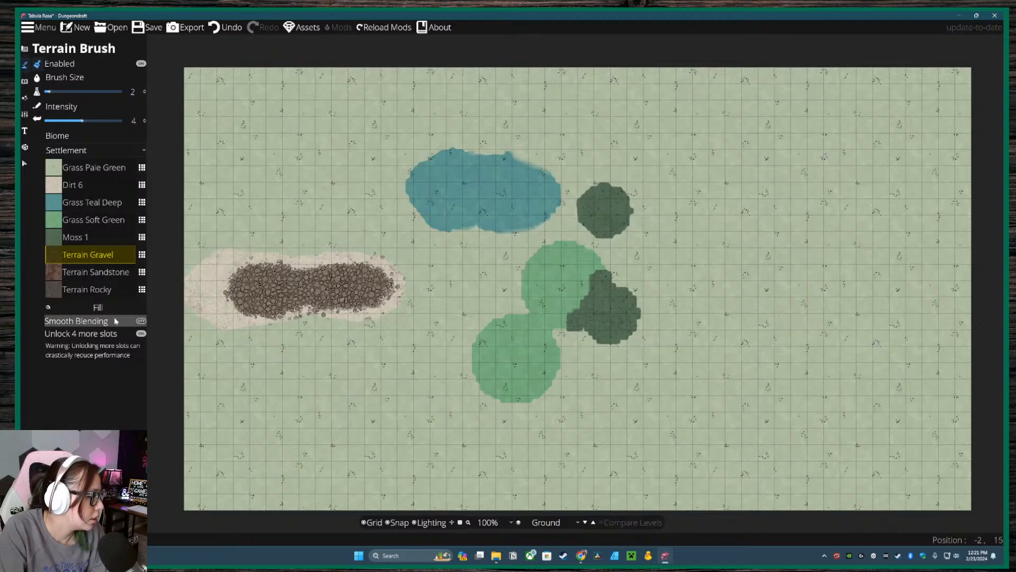
- Switch Smooth Blending on and off to compare the terrain edges, leaving it on
left_click(62, 324)
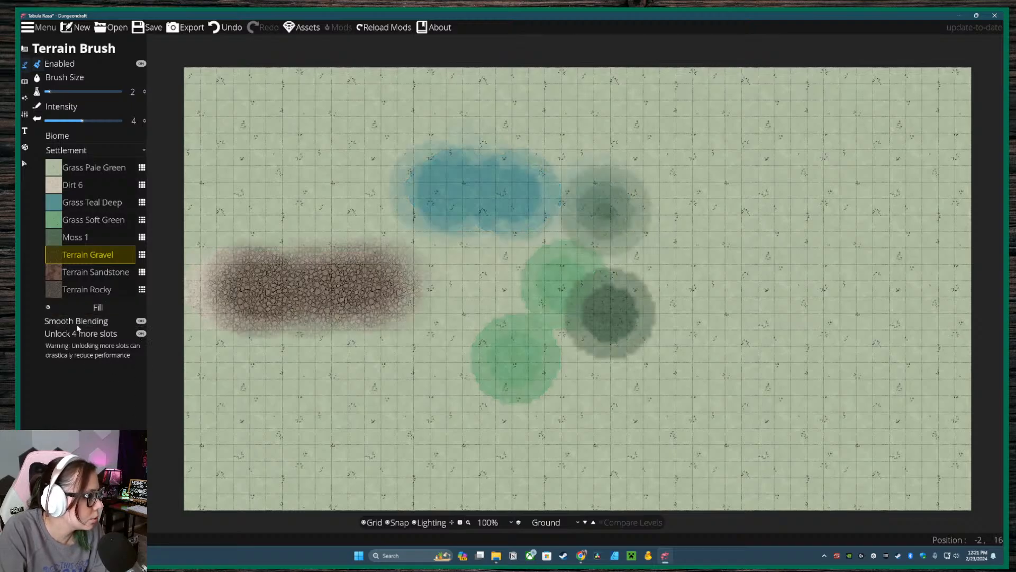
left_click(79, 327)
left_click(80, 327)
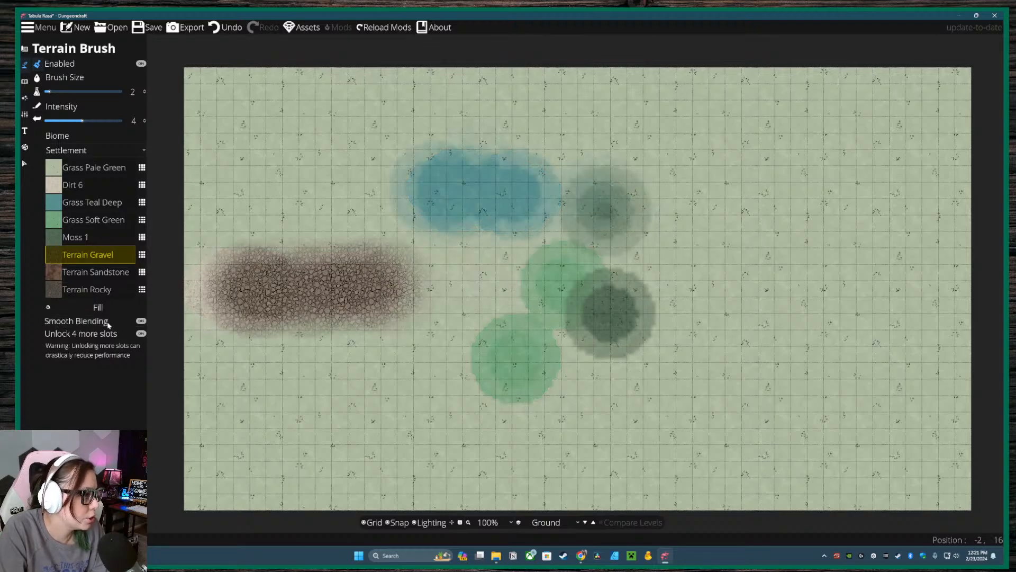
left_click(91, 325)
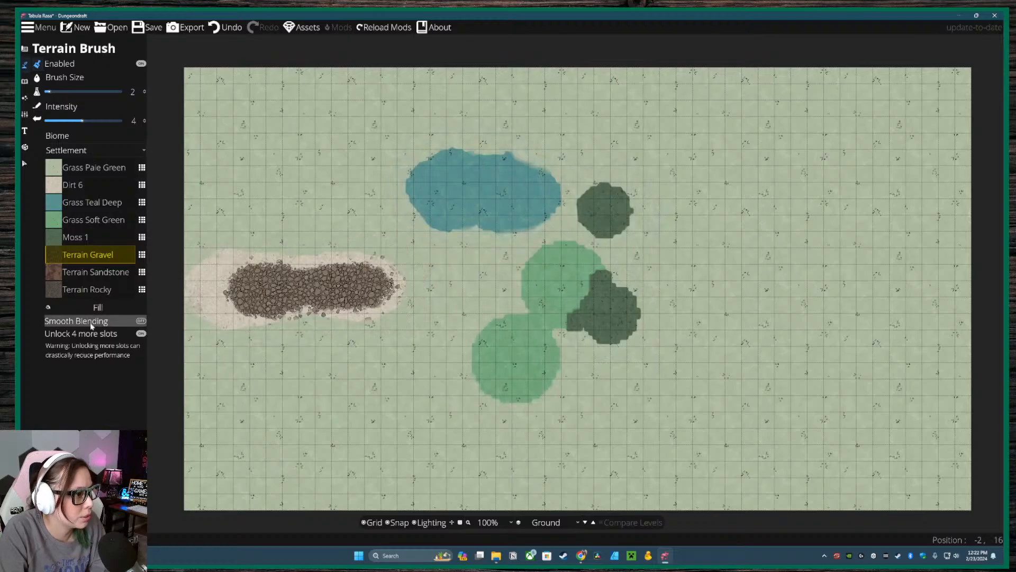
left_click(91, 323)
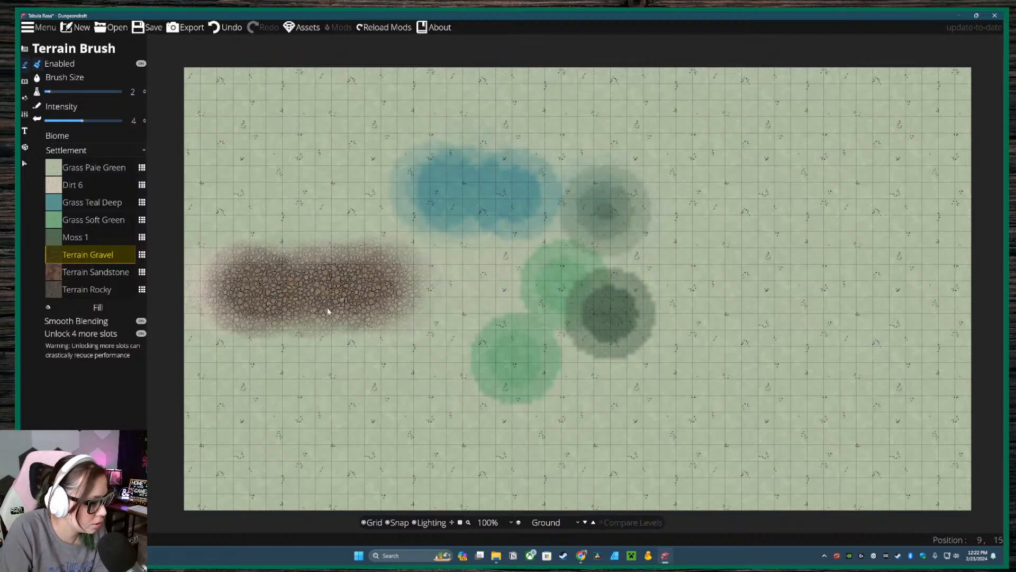
- Select Grass Pale Green and turn the terrain off and back on twice to compare the map with and without it
left_click(112, 166)
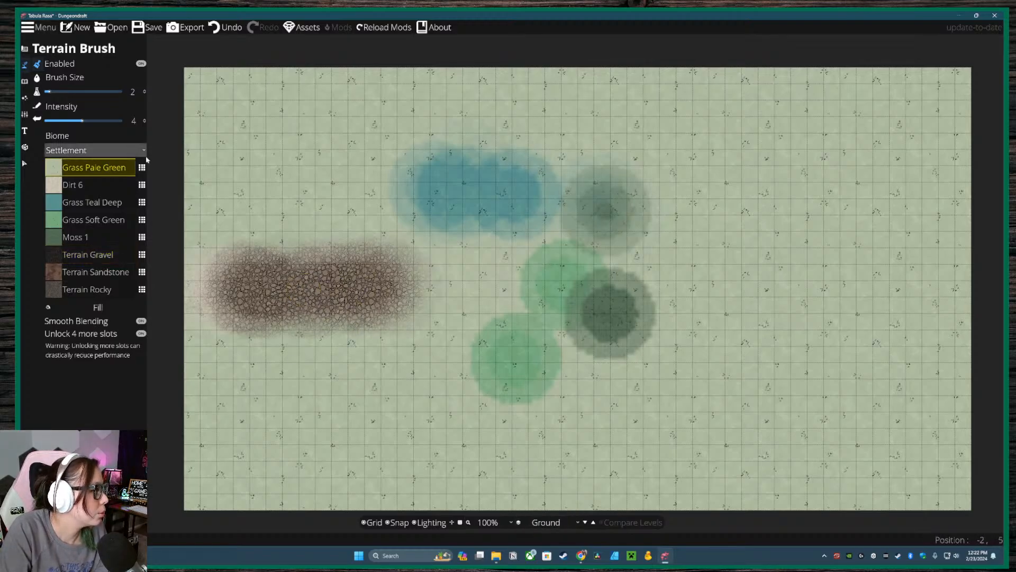
left_click(98, 68)
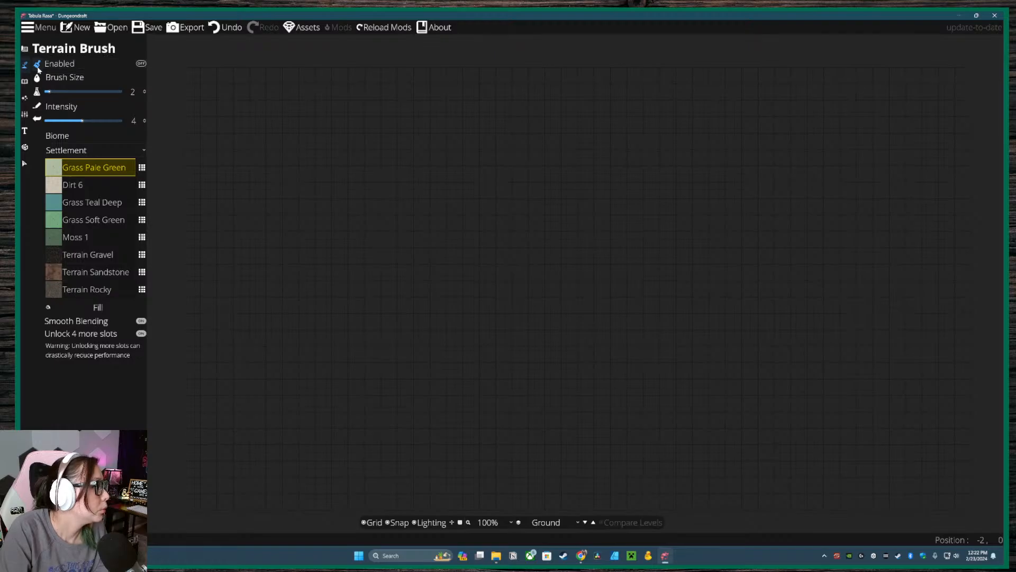
left_click(88, 63)
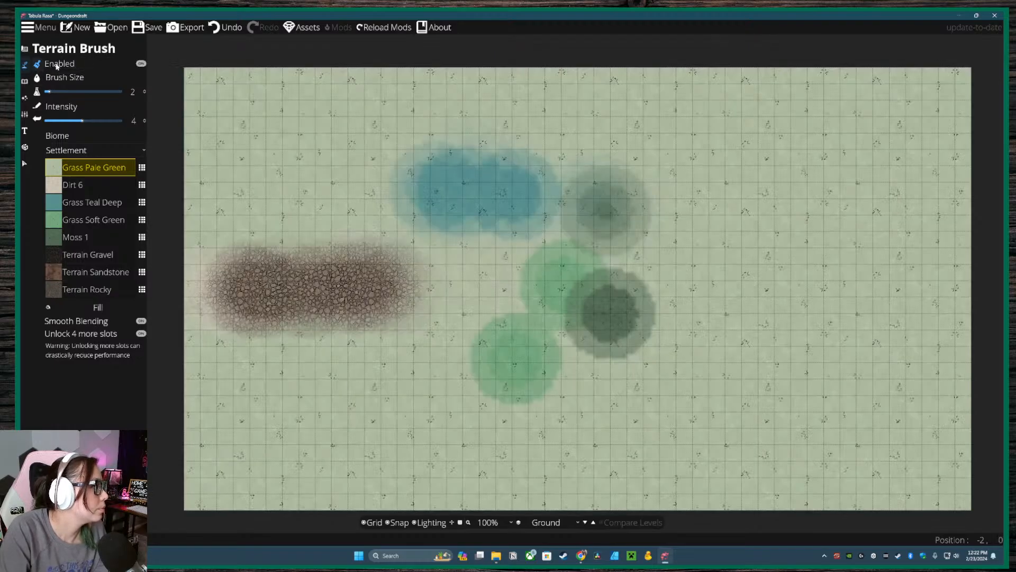
left_click(78, 63)
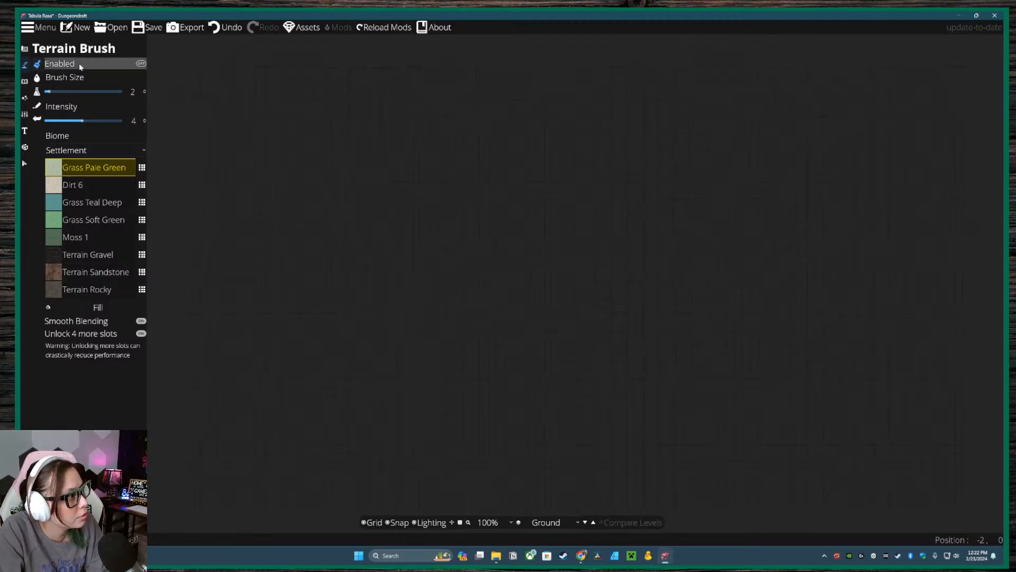
left_click(81, 63)
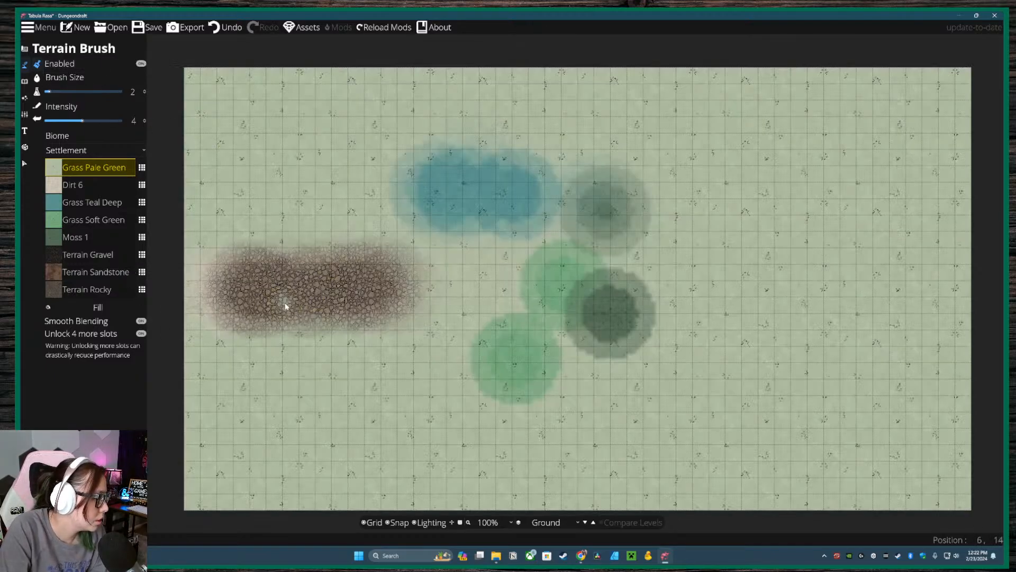
- Raise the brush size to 25 and paint Grass Pale Green over all the test patches until the ground is plain grass
left_click_drag(285, 306, 306, 302)
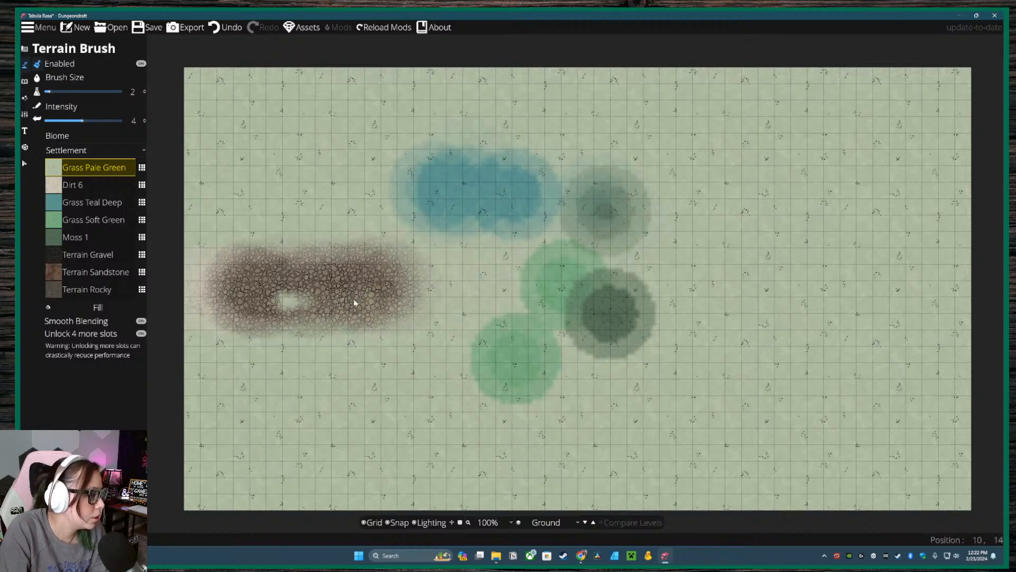
scroll(326, 229, "up", 6)
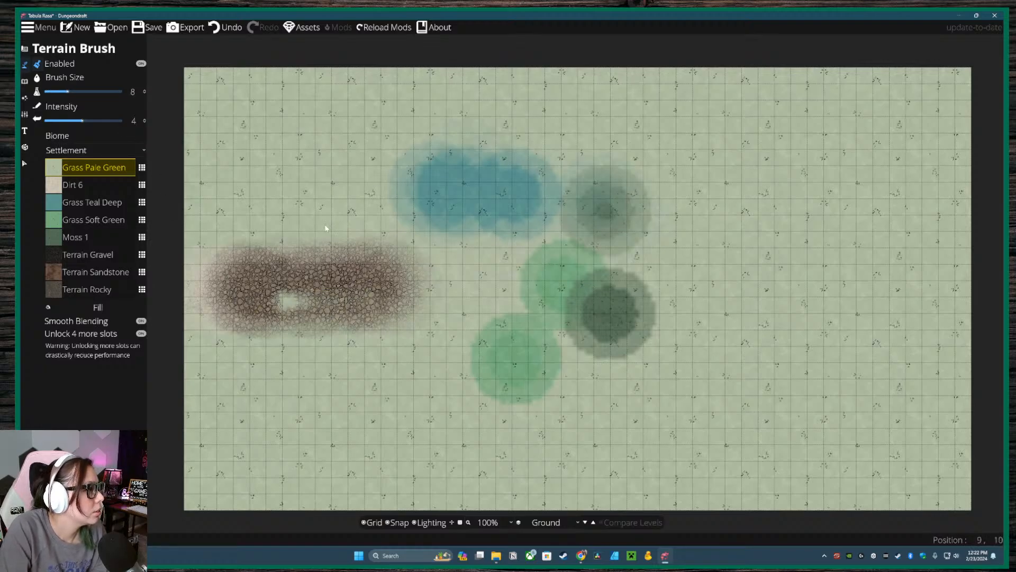
scroll(326, 227, "up", 17)
left_click_drag(324, 267, 557, 265)
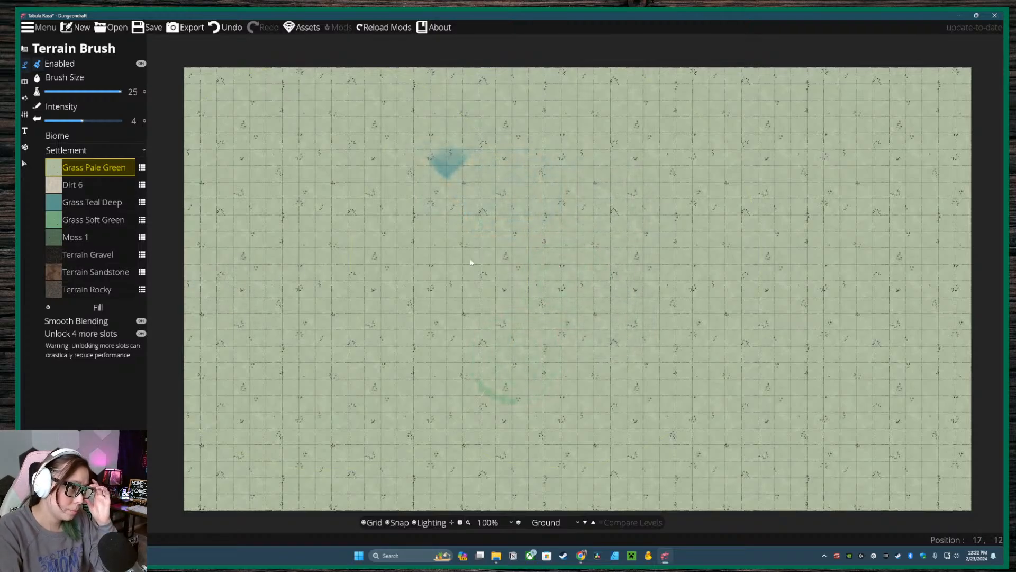
left_click_drag(470, 261, 471, 261)
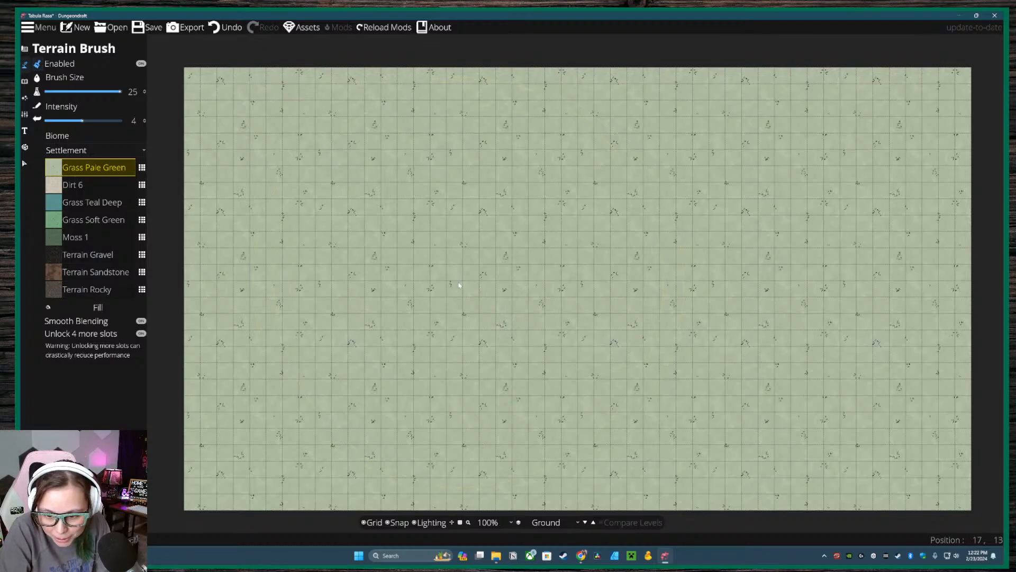
- Select Dirt 6 as the brush terrain and reduce the brush size to 3
left_click(85, 186)
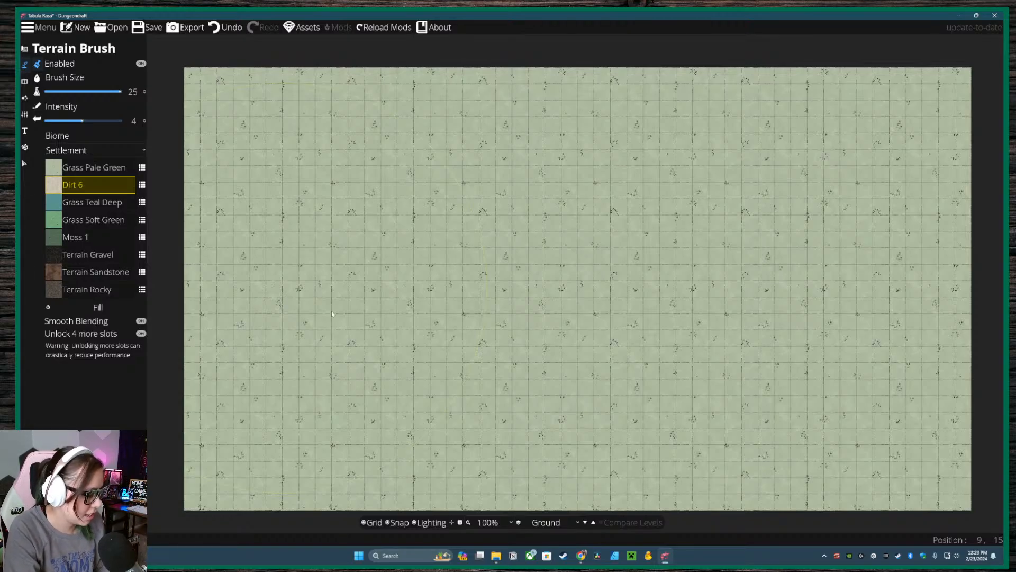
scroll(367, 261, "down", 16)
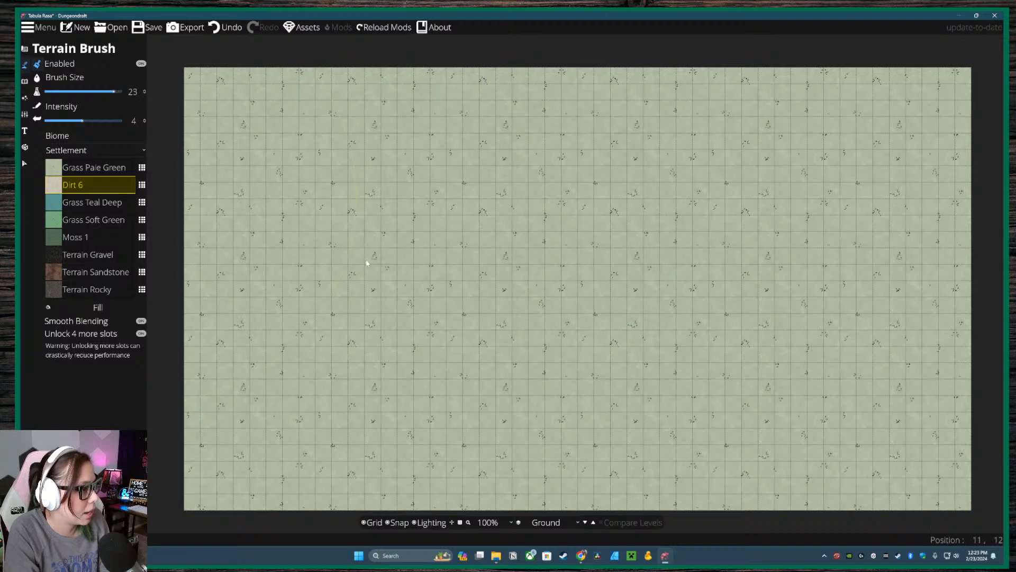
scroll(341, 293, "down", 8)
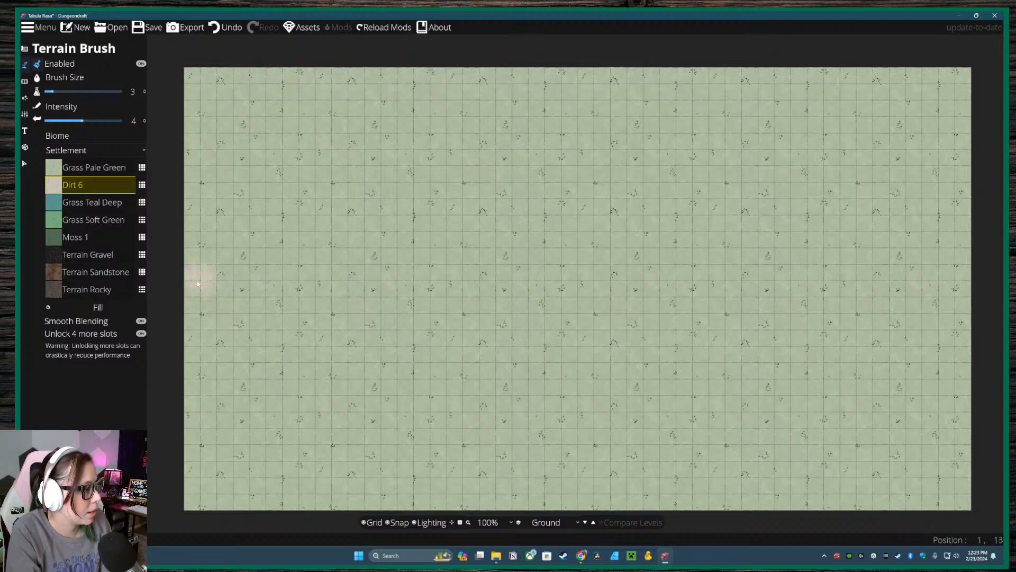
- Raise the brush intensity to 8 and paint a winding Dirt 6 path from the map's west edge to its northeast area
mouse_move(198, 284)
left_mouse_down()
mouse_move(245, 289)
mouse_move(229, 281)
left_mouse_up()
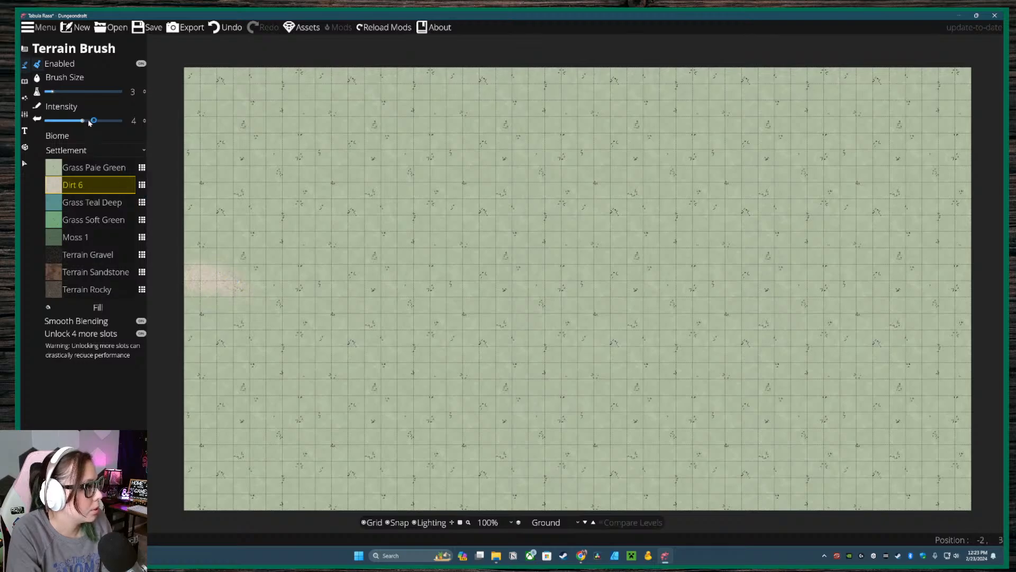
left_click_drag(89, 123, 121, 122)
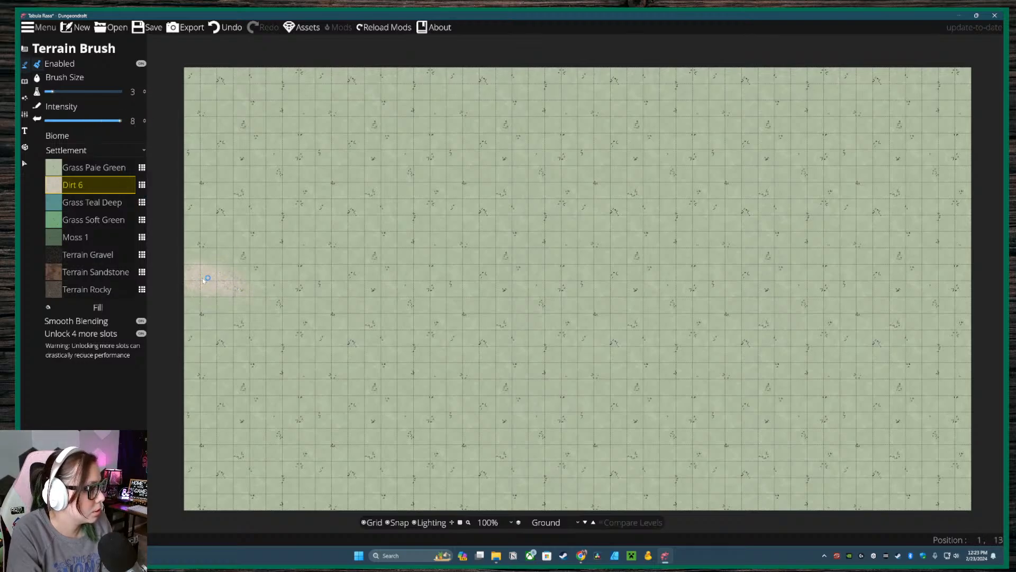
mouse_move(204, 280)
left_mouse_down()
mouse_move(254, 289)
mouse_move(266, 305)
mouse_move(231, 286)
mouse_move(274, 316)
left_mouse_up()
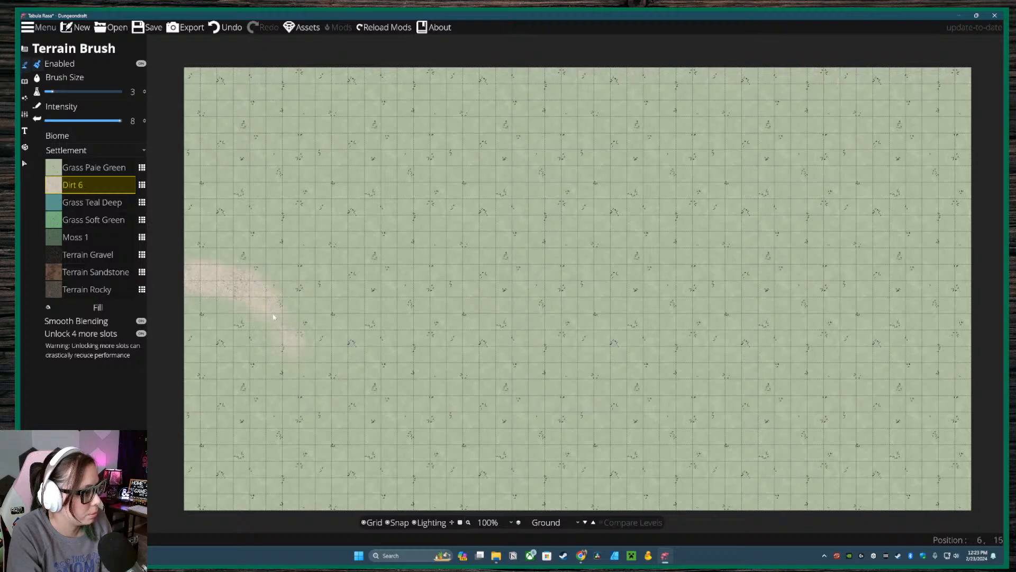
left_click_drag(289, 350, 294, 416)
left_click_drag(289, 346, 292, 425)
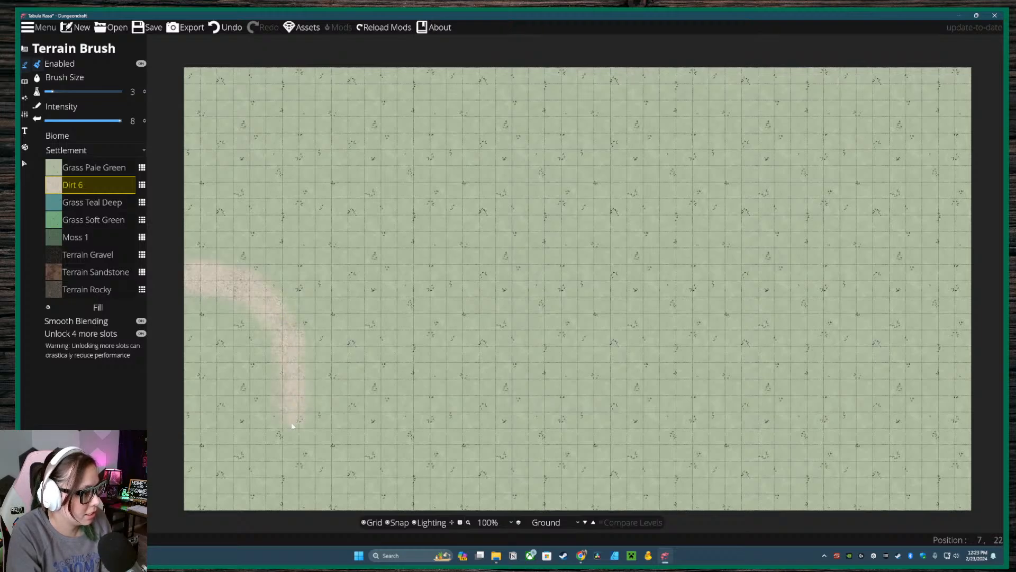
mouse_move(295, 387)
left_mouse_down()
mouse_move(317, 445)
mouse_move(295, 405)
mouse_move(329, 451)
mouse_move(376, 450)
left_mouse_up()
mouse_move(286, 438)
left_mouse_down()
mouse_move(356, 453)
mouse_move(374, 449)
mouse_move(325, 449)
mouse_move(365, 448)
mouse_move(404, 427)
mouse_move(386, 442)
left_mouse_up()
mouse_move(419, 369)
left_mouse_down()
mouse_move(410, 418)
mouse_move(424, 376)
left_mouse_up()
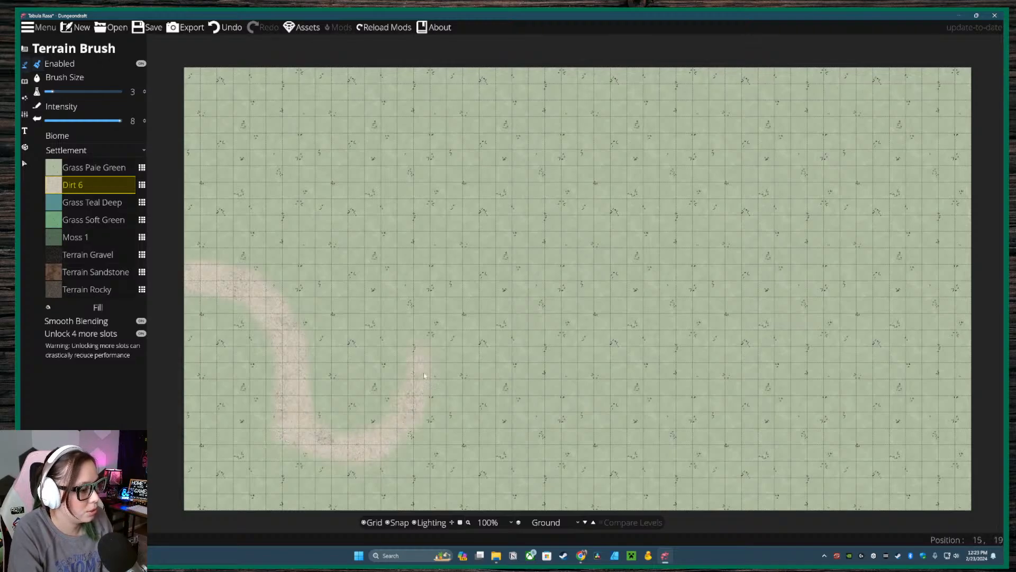
mouse_move(434, 307)
left_mouse_down()
mouse_move(443, 266)
mouse_move(431, 331)
mouse_move(470, 209)
left_mouse_up()
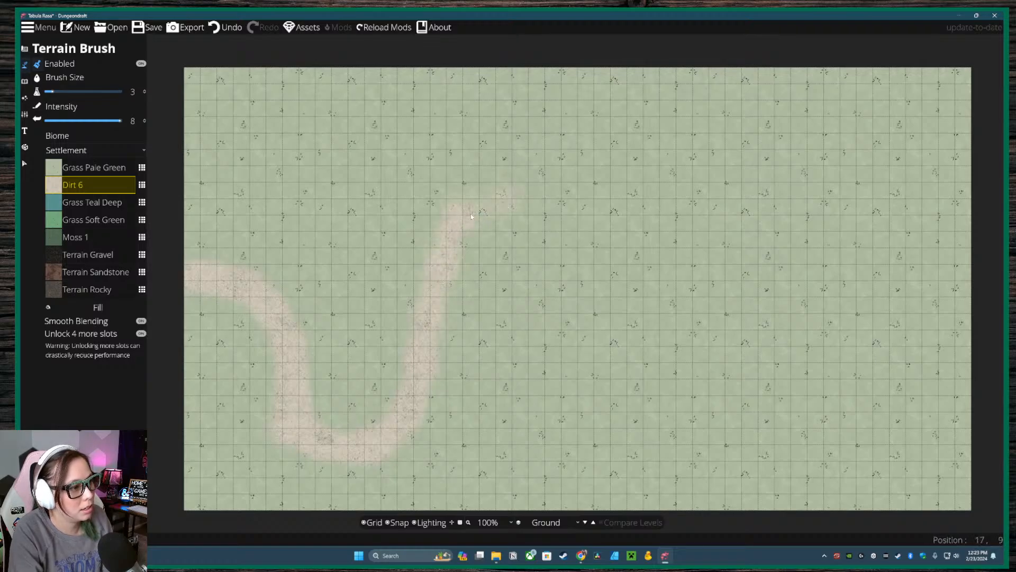
mouse_move(502, 196)
left_mouse_down()
mouse_move(529, 205)
mouse_move(602, 270)
mouse_move(676, 356)
mouse_move(612, 277)
mouse_move(687, 363)
left_mouse_up()
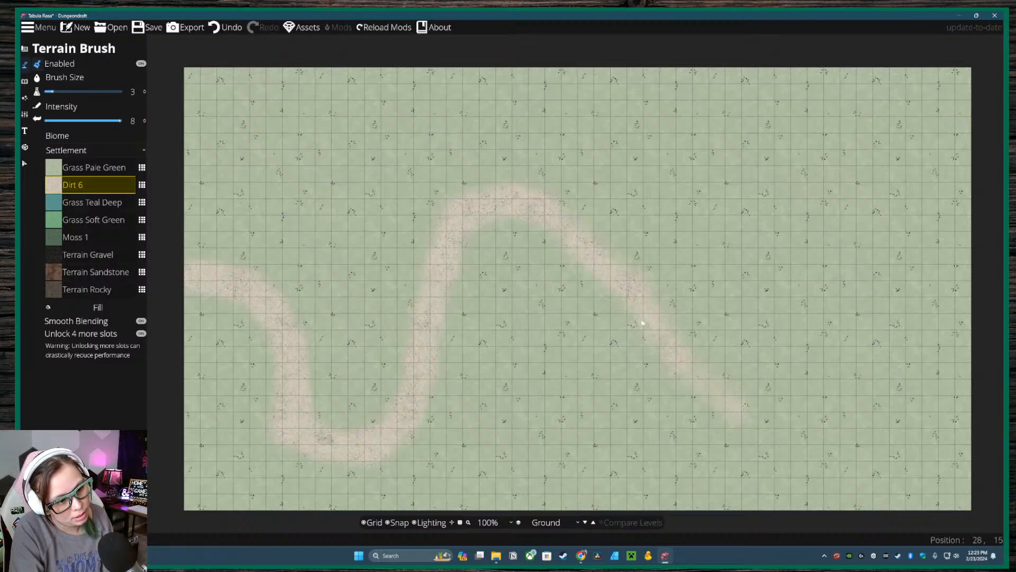
left_click_drag(839, 456, 747, 427)
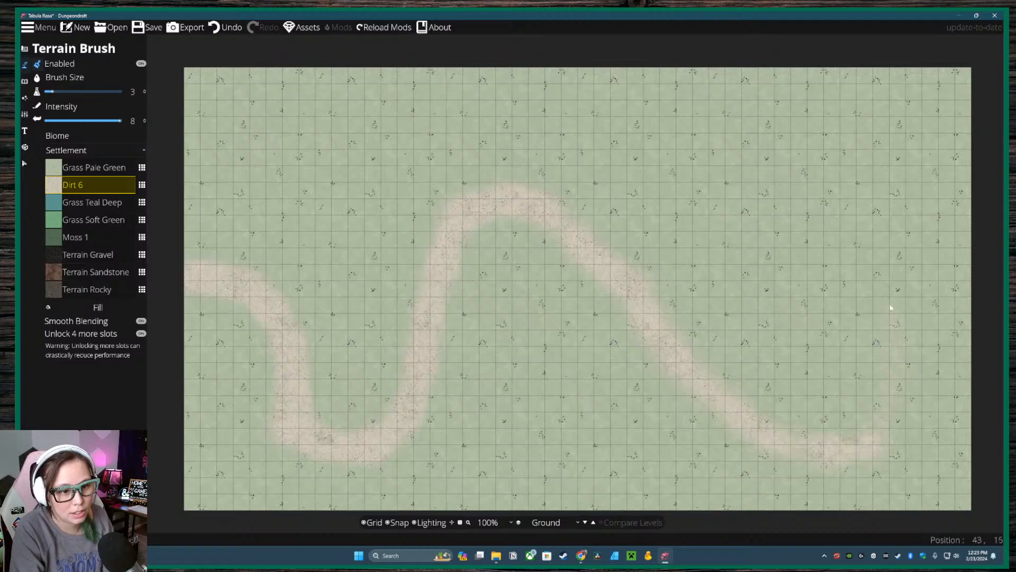
left_click_drag(877, 211, 890, 274)
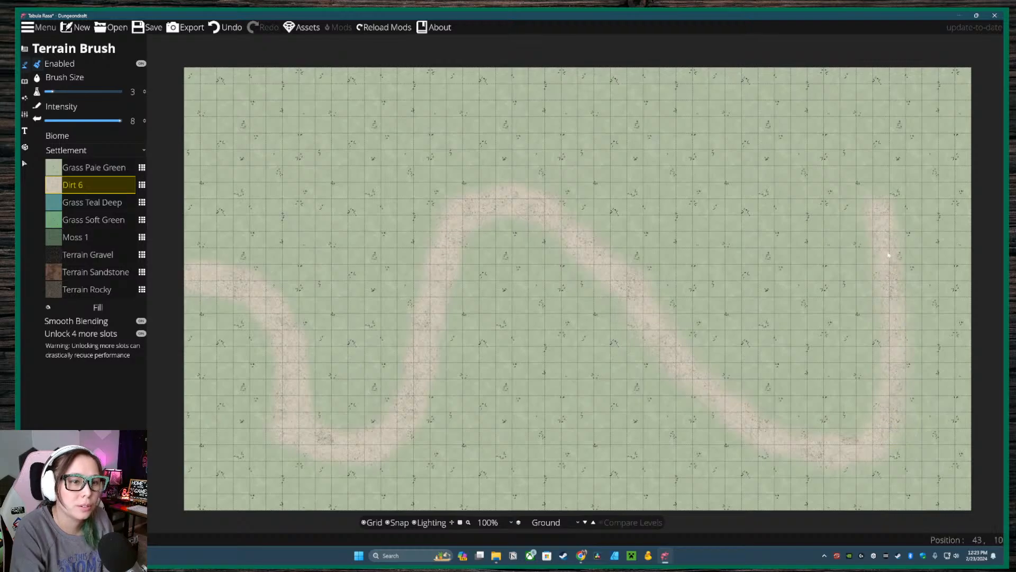
left_click_drag(889, 255, 881, 212)
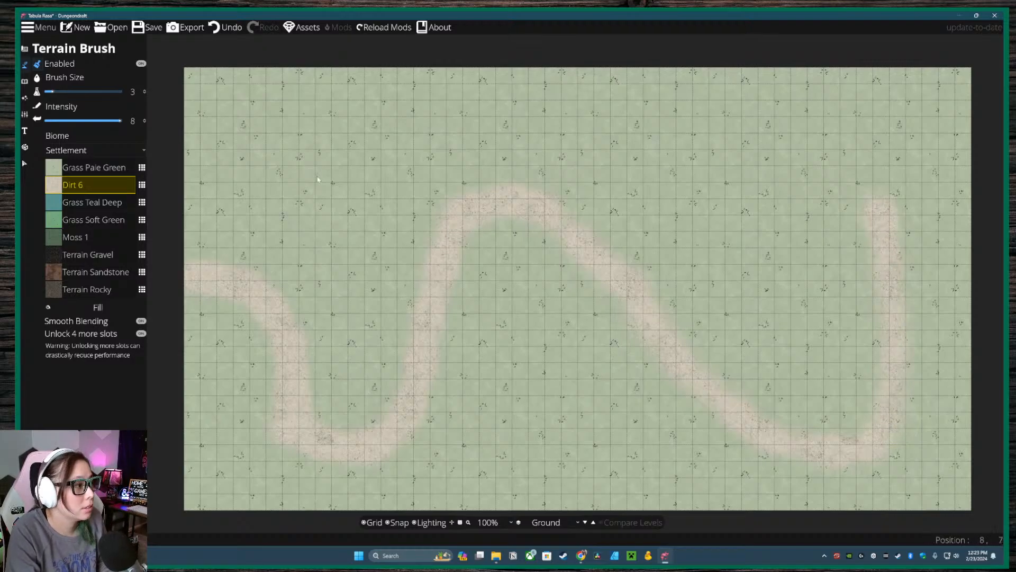
- Paint a solid round Terrain Gravel clearing over the path's northeast end with brush size 11
left_click(95, 254)
scroll(842, 154, "up", 8)
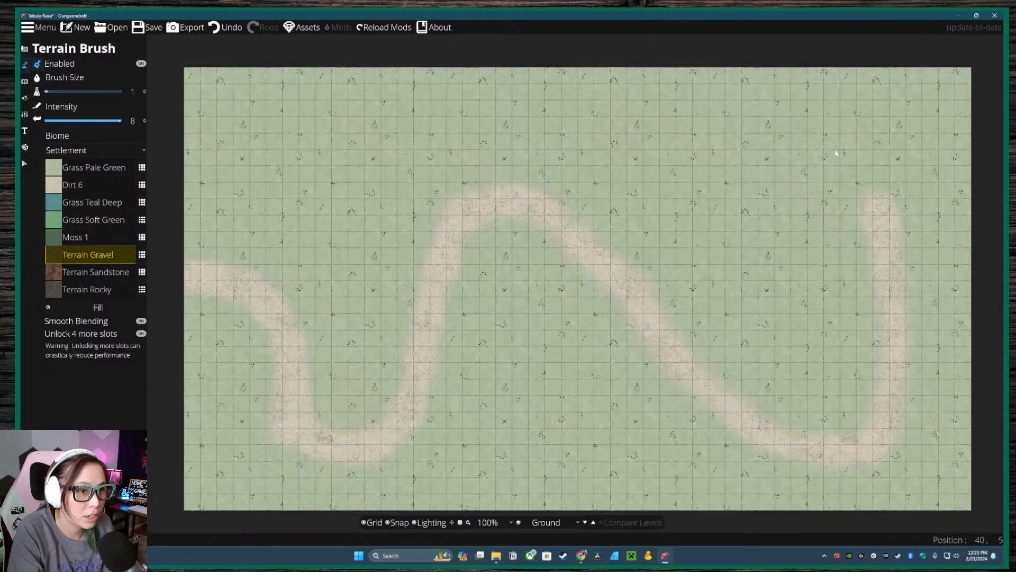
mouse_move(874, 151)
left_mouse_down()
mouse_move(847, 153)
mouse_move(875, 159)
left_mouse_up()
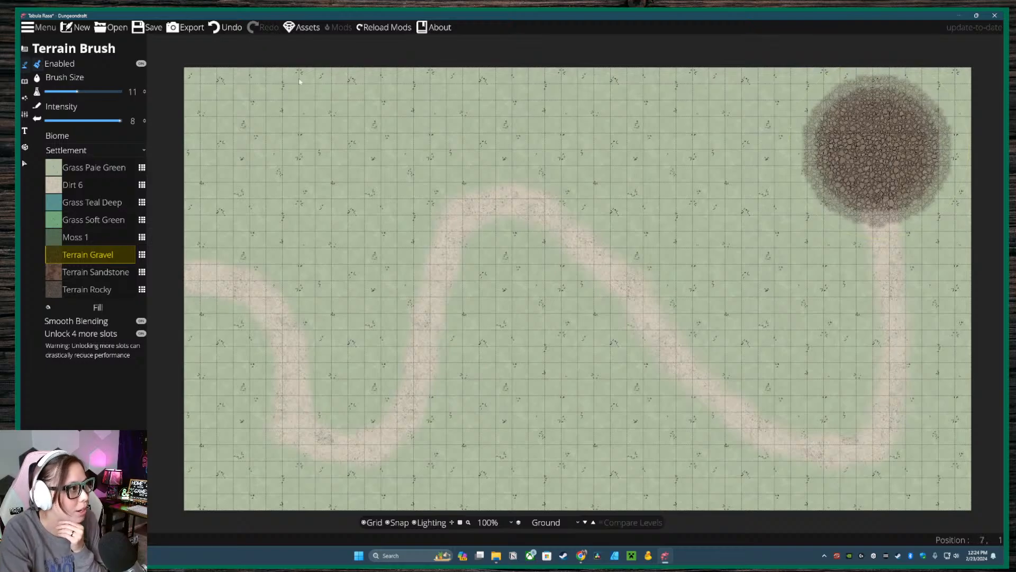
left_click(223, 35)
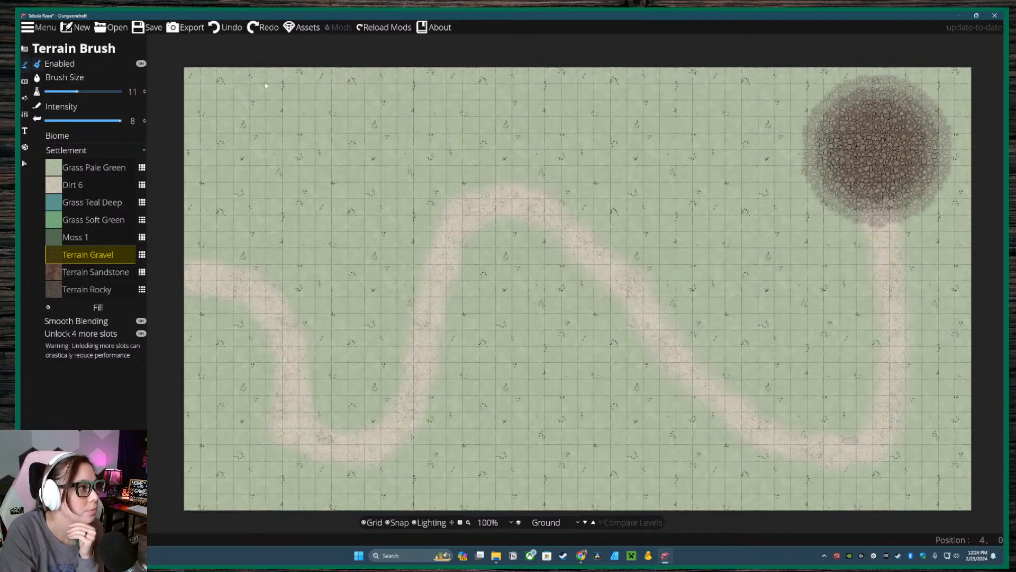
left_click(225, 29)
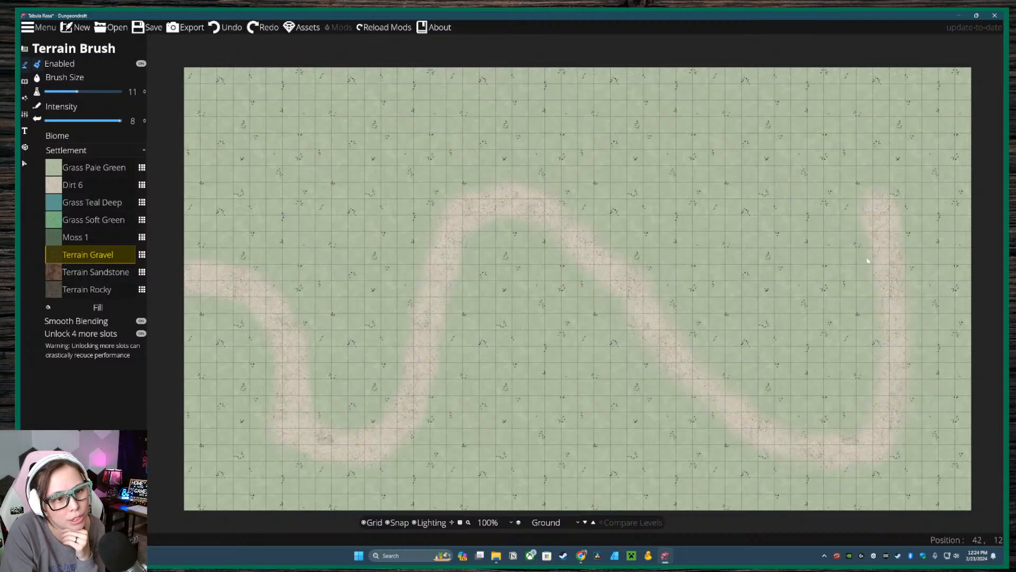
left_click_drag(868, 261, 865, 259)
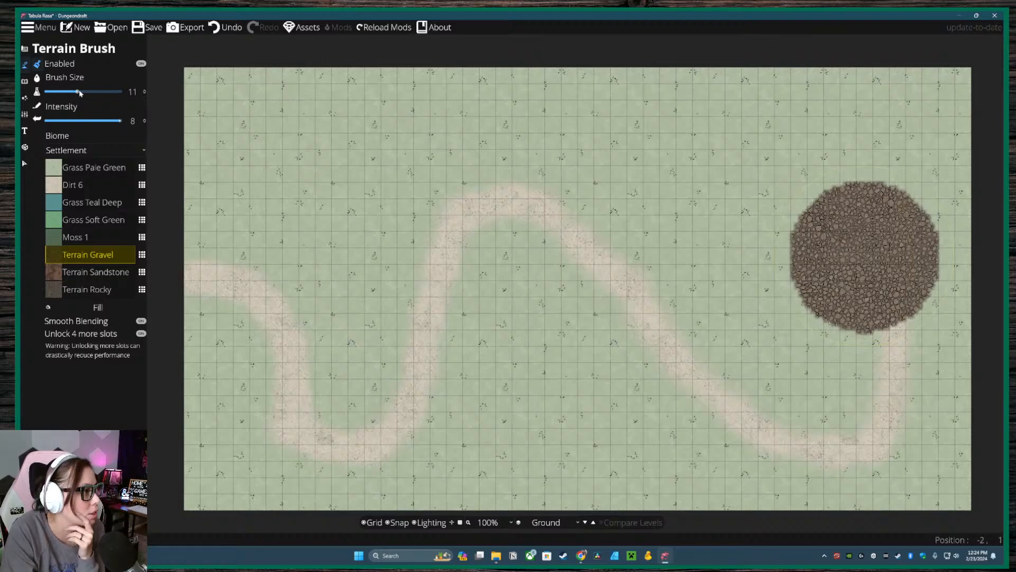
- Reduce the brush size to 5 and paint Terrain Gravel along the whole winding path up to the round clearing
left_click(68, 184)
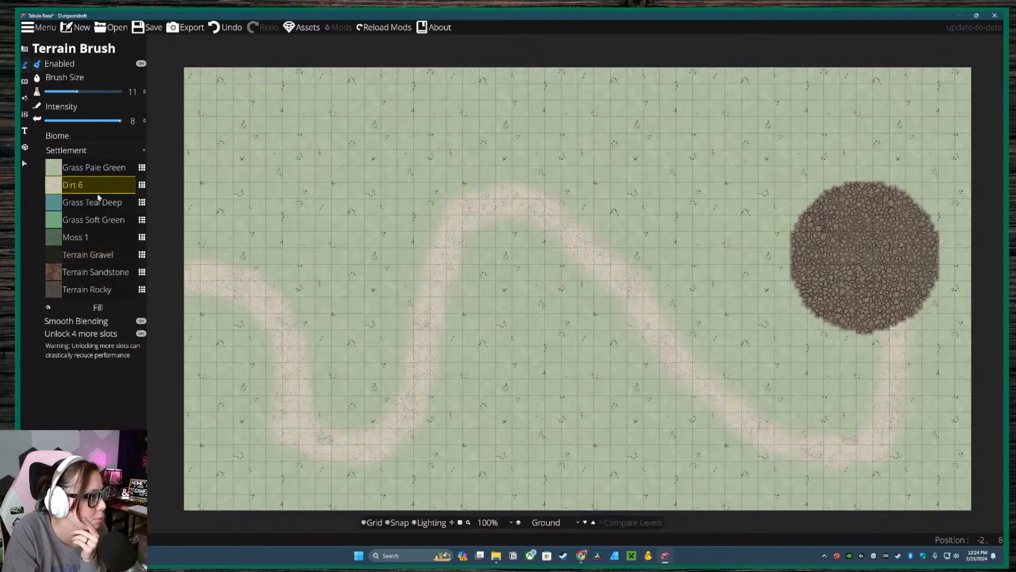
left_click(100, 256)
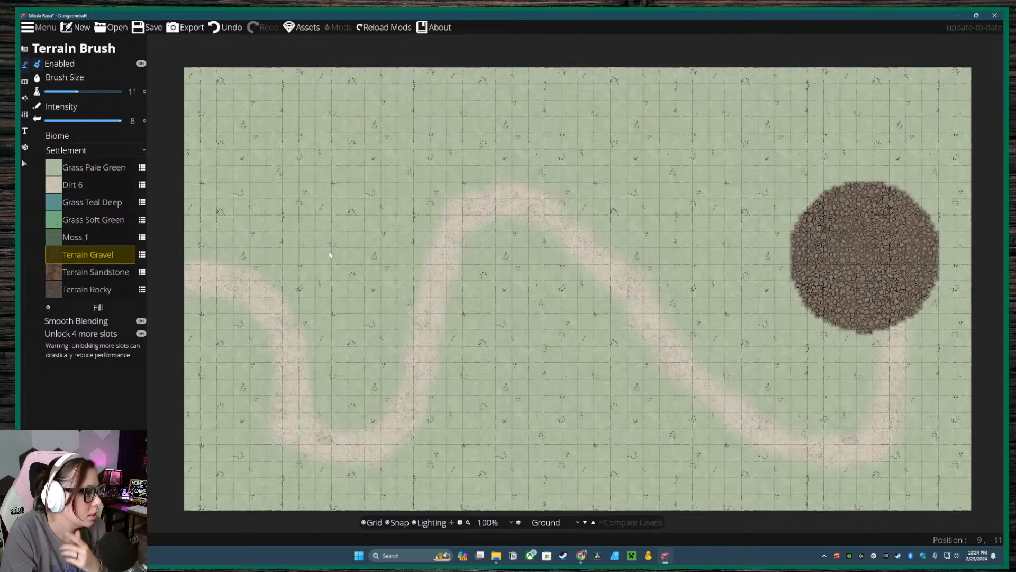
mouse_move(197, 281)
left_mouse_down()
mouse_move(278, 321)
mouse_move(295, 414)
mouse_move(312, 437)
mouse_move(392, 457)
mouse_move(400, 452)
mouse_move(354, 456)
mouse_move(404, 444)
mouse_move(428, 311)
mouse_move(456, 230)
mouse_move(493, 210)
mouse_move(536, 216)
mouse_move(734, 405)
left_mouse_up()
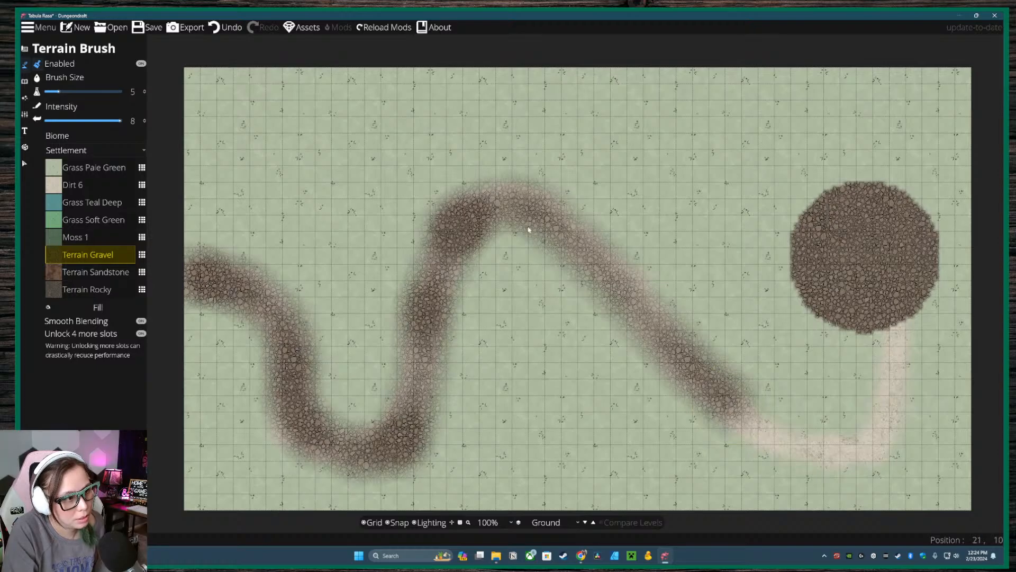
mouse_move(528, 230)
left_mouse_down()
mouse_move(498, 210)
mouse_move(538, 225)
mouse_move(605, 278)
mouse_move(755, 438)
mouse_move(787, 455)
mouse_move(736, 418)
mouse_move(815, 459)
mouse_move(859, 459)
mouse_move(792, 461)
mouse_move(855, 455)
mouse_move(882, 417)
mouse_move(888, 438)
mouse_move(895, 311)
mouse_move(892, 461)
left_mouse_up()
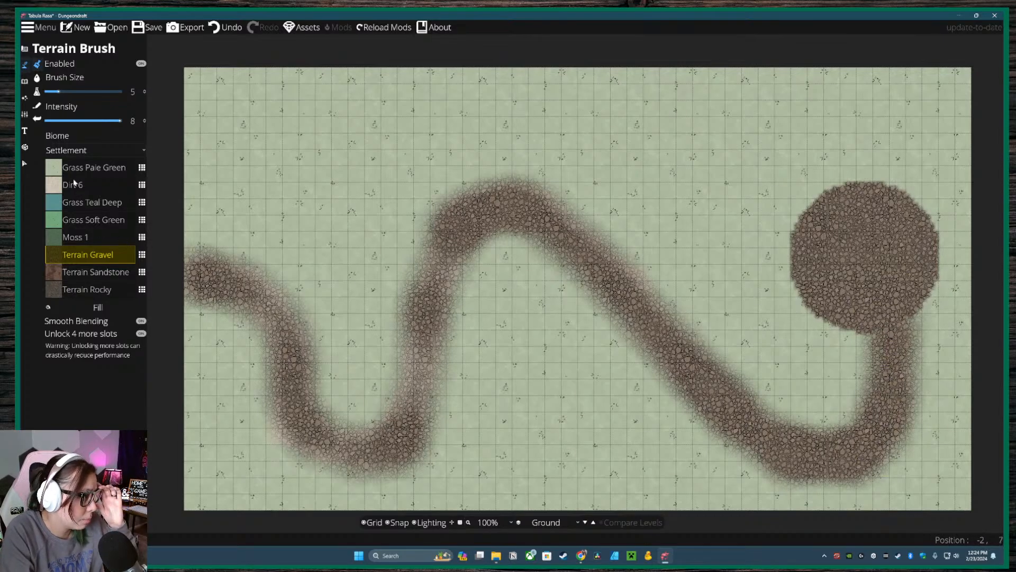
- Paint Dirt 6 along the middle of the gravel path with brush size 2, leaving gravel along both edges
left_click(74, 183)
scroll(204, 271, "down", 2)
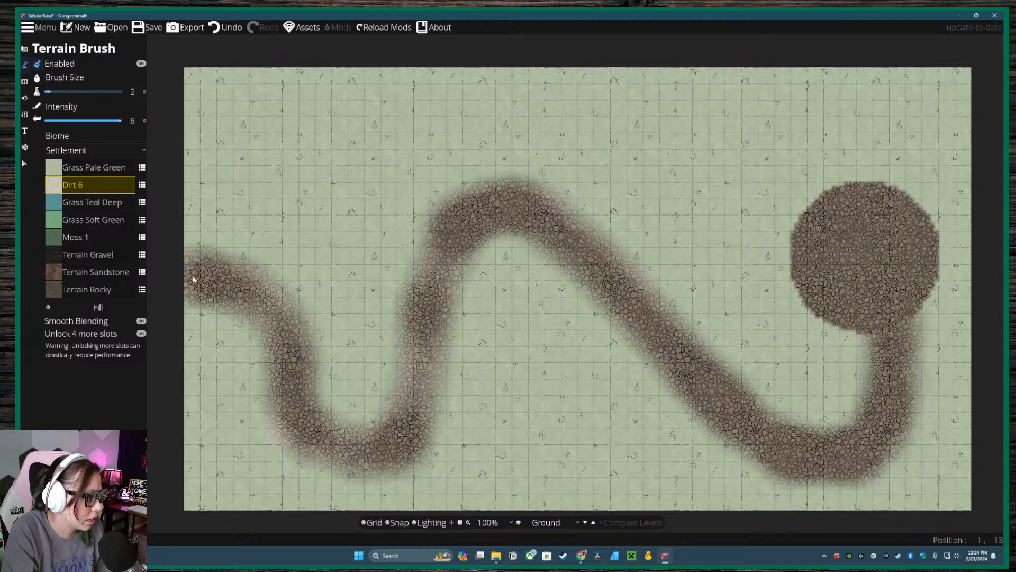
mouse_move(193, 279)
left_mouse_down()
mouse_move(222, 282)
mouse_move(204, 275)
mouse_move(195, 289)
mouse_move(243, 294)
mouse_move(206, 275)
mouse_move(250, 289)
mouse_move(207, 292)
mouse_move(233, 273)
mouse_move(275, 330)
left_mouse_up()
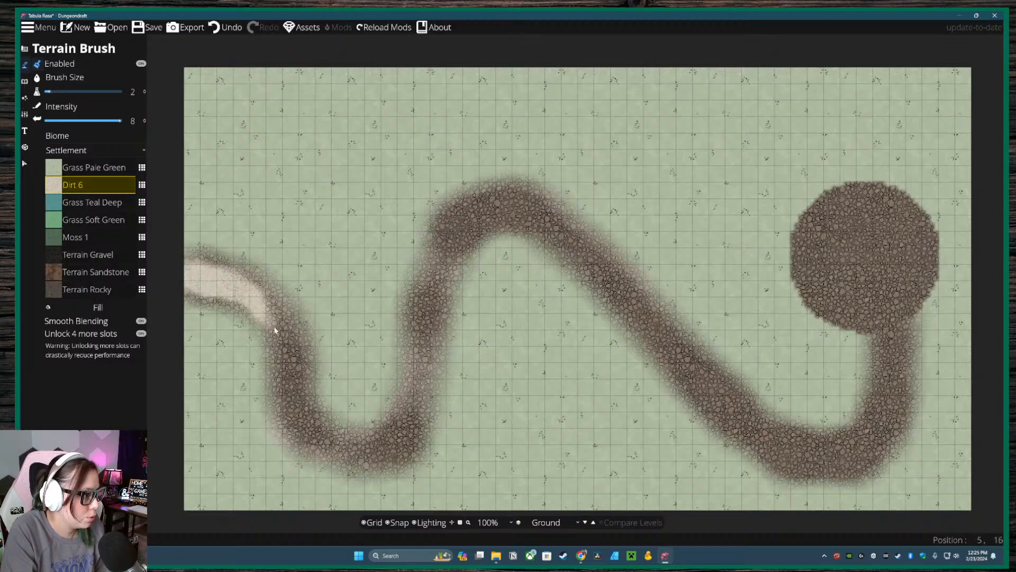
mouse_move(227, 299)
left_mouse_down()
mouse_move(281, 336)
mouse_move(256, 298)
mouse_move(288, 324)
mouse_move(290, 382)
mouse_move(282, 344)
mouse_move(300, 417)
mouse_move(300, 374)
mouse_move(305, 434)
mouse_move(290, 407)
mouse_move(315, 446)
mouse_move(341, 459)
mouse_move(355, 462)
mouse_move(311, 431)
mouse_move(351, 453)
mouse_move(388, 455)
mouse_move(319, 435)
mouse_move(374, 454)
mouse_move(402, 441)
mouse_move(373, 459)
mouse_move(357, 456)
mouse_move(401, 443)
mouse_move(409, 430)
mouse_move(377, 443)
mouse_move(406, 427)
mouse_move(417, 375)
mouse_move(400, 445)
left_mouse_up()
mouse_move(416, 404)
left_mouse_down()
mouse_move(426, 346)
mouse_move(418, 374)
left_mouse_up()
mouse_move(407, 418)
left_mouse_down()
mouse_move(448, 257)
mouse_move(423, 299)
mouse_move(416, 320)
mouse_move(463, 226)
mouse_move(445, 257)
mouse_move(451, 233)
mouse_move(486, 209)
mouse_move(443, 246)
mouse_move(450, 224)
mouse_move(476, 220)
mouse_move(445, 252)
mouse_move(488, 207)
mouse_move(511, 208)
mouse_move(473, 221)
mouse_move(517, 217)
mouse_move(462, 220)
mouse_move(455, 239)
mouse_move(510, 217)
mouse_move(479, 208)
mouse_move(495, 200)
mouse_move(518, 202)
mouse_move(534, 221)
mouse_move(480, 208)
mouse_move(507, 206)
mouse_move(552, 238)
mouse_move(519, 202)
mouse_move(554, 228)
left_mouse_up()
mouse_move(582, 260)
left_mouse_down()
mouse_move(539, 214)
mouse_move(637, 306)
mouse_move(651, 323)
mouse_move(604, 278)
mouse_move(676, 359)
mouse_move(602, 277)
mouse_move(615, 295)
mouse_move(647, 331)
mouse_move(599, 258)
mouse_move(610, 271)
mouse_move(726, 406)
mouse_move(656, 342)
mouse_move(755, 437)
mouse_move(684, 373)
mouse_move(794, 461)
mouse_move(807, 466)
mouse_move(762, 437)
mouse_move(809, 458)
mouse_move(842, 454)
mouse_move(793, 449)
mouse_move(839, 466)
mouse_move(877, 439)
mouse_move(801, 456)
mouse_move(880, 431)
mouse_move(893, 321)
mouse_move(898, 395)
mouse_move(864, 452)
mouse_move(805, 469)
mouse_move(834, 464)
mouse_move(770, 449)
mouse_move(714, 380)
mouse_move(744, 417)
mouse_move(685, 392)
mouse_move(727, 429)
mouse_move(692, 364)
left_mouse_up()
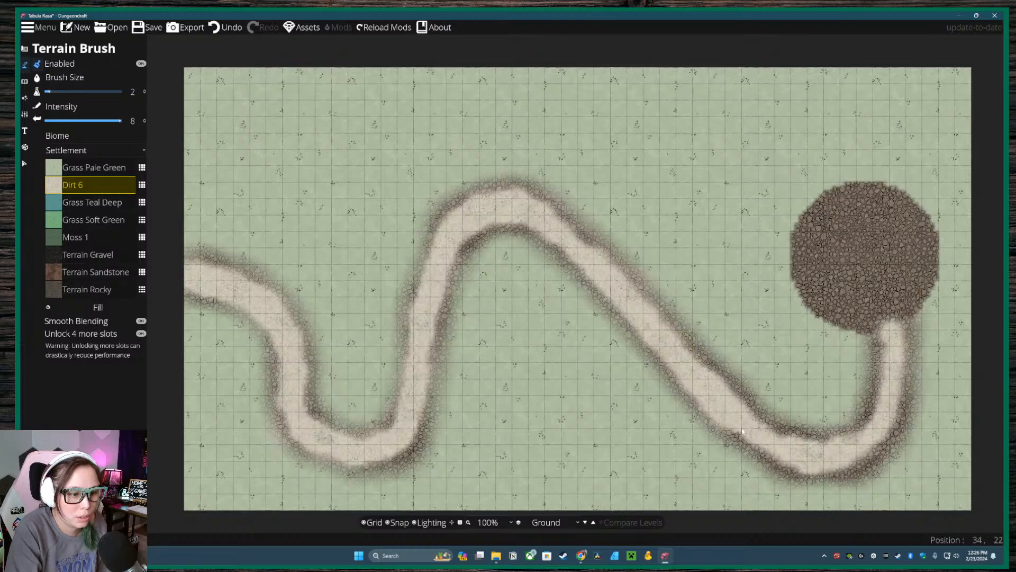
mouse_move(742, 432)
left_mouse_down()
mouse_move(778, 456)
mouse_move(790, 437)
mouse_move(870, 454)
left_mouse_up()
left_click_drag(817, 475, 843, 469)
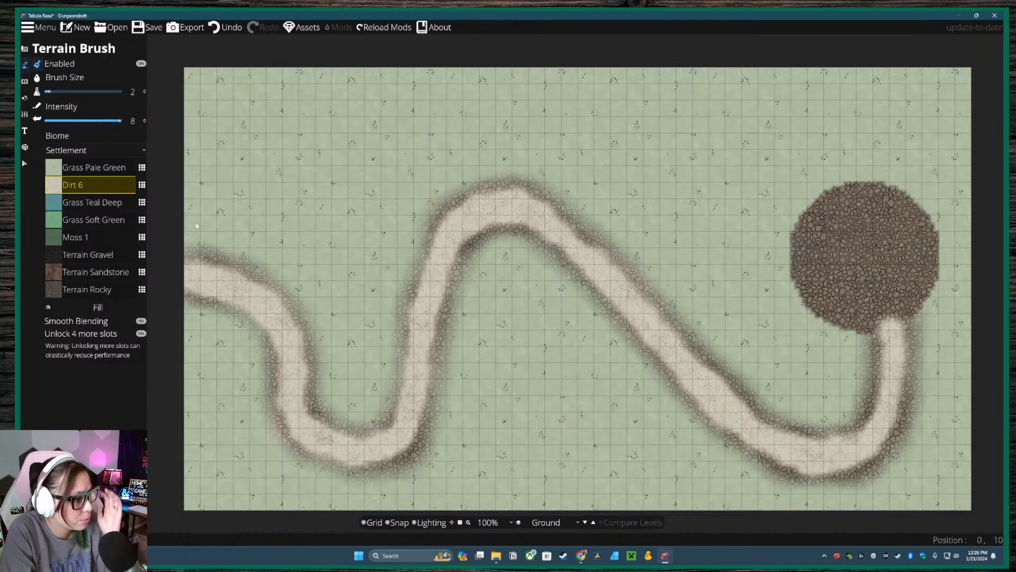
- Replace the Terrain Sandstone slot with the Terrain Dirt texture
left_click(83, 274)
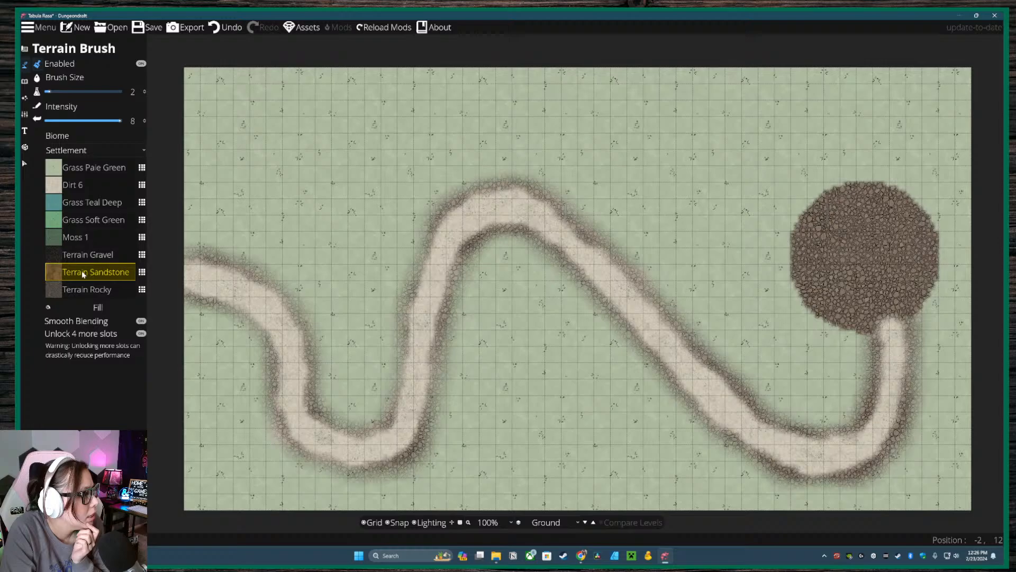
left_click(142, 273)
left_click(593, 162)
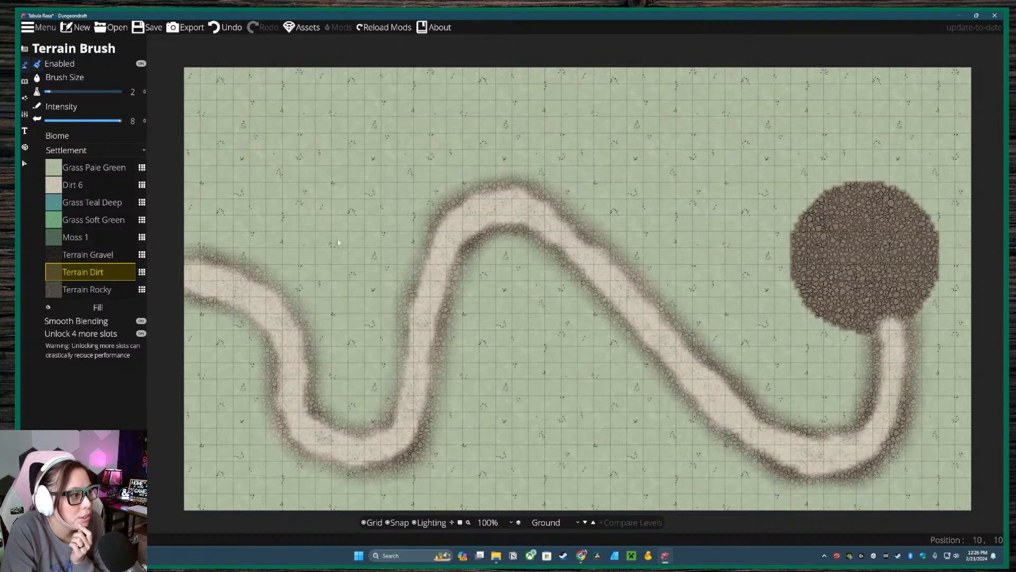
- Paint darker Terrain Dirt patches along the winding path, including its bends and the long diagonal stretch
mouse_move(196, 285)
left_mouse_down()
mouse_move(265, 314)
mouse_move(219, 291)
mouse_move(249, 299)
mouse_move(270, 315)
mouse_move(225, 292)
mouse_move(293, 340)
mouse_move(311, 425)
mouse_move(303, 377)
left_mouse_up()
mouse_move(452, 271)
left_mouse_down()
mouse_move(442, 286)
mouse_move(465, 250)
mouse_move(454, 243)
mouse_move(480, 230)
mouse_move(469, 236)
mouse_move(475, 221)
left_mouse_up()
mouse_move(671, 343)
left_mouse_down()
mouse_move(616, 286)
mouse_move(671, 344)
left_mouse_up()
mouse_move(600, 279)
left_mouse_down()
mouse_move(686, 354)
mouse_move(629, 289)
mouse_move(659, 306)
mouse_move(720, 386)
left_mouse_up()
mouse_move(874, 438)
left_mouse_down()
mouse_move(849, 454)
mouse_move(887, 446)
mouse_move(890, 430)
left_mouse_up()
mouse_move(853, 465)
left_mouse_down()
mouse_move(892, 434)
mouse_move(895, 403)
left_mouse_up()
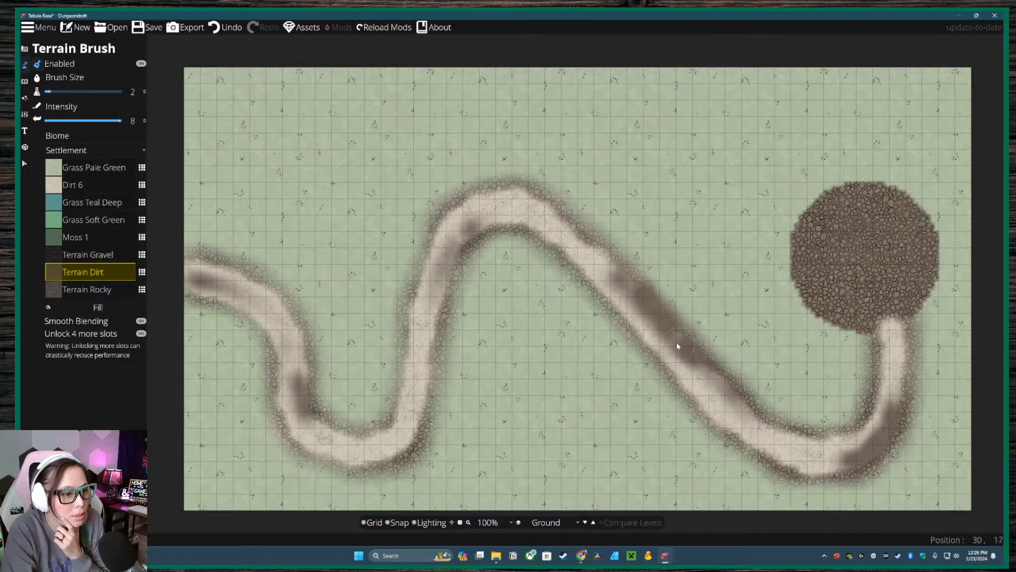
left_click_drag(678, 347, 607, 268)
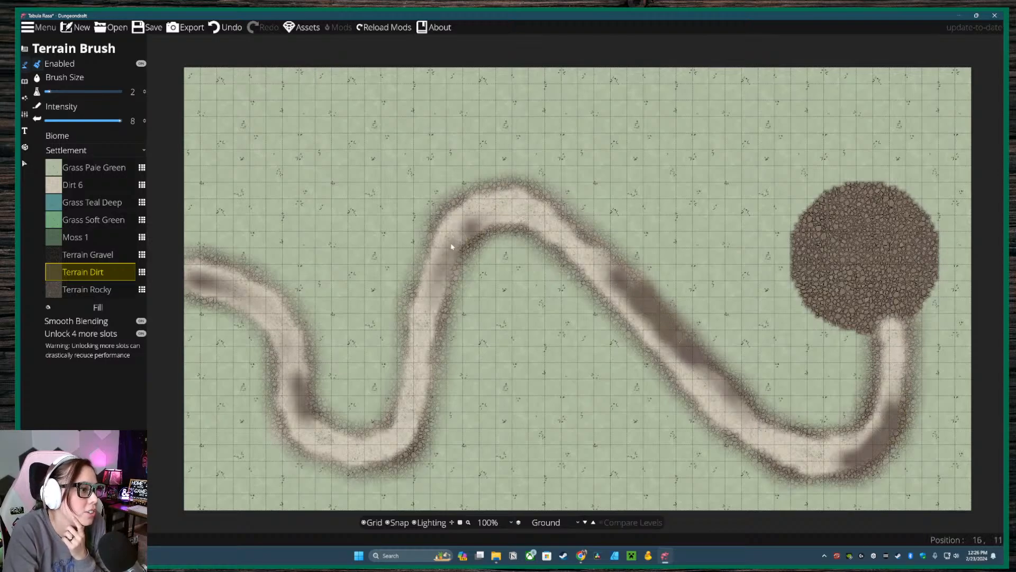
mouse_move(452, 246)
left_mouse_down()
mouse_move(529, 227)
mouse_move(502, 218)
mouse_move(493, 221)
mouse_move(542, 239)
mouse_move(491, 226)
mouse_move(524, 235)
left_mouse_up()
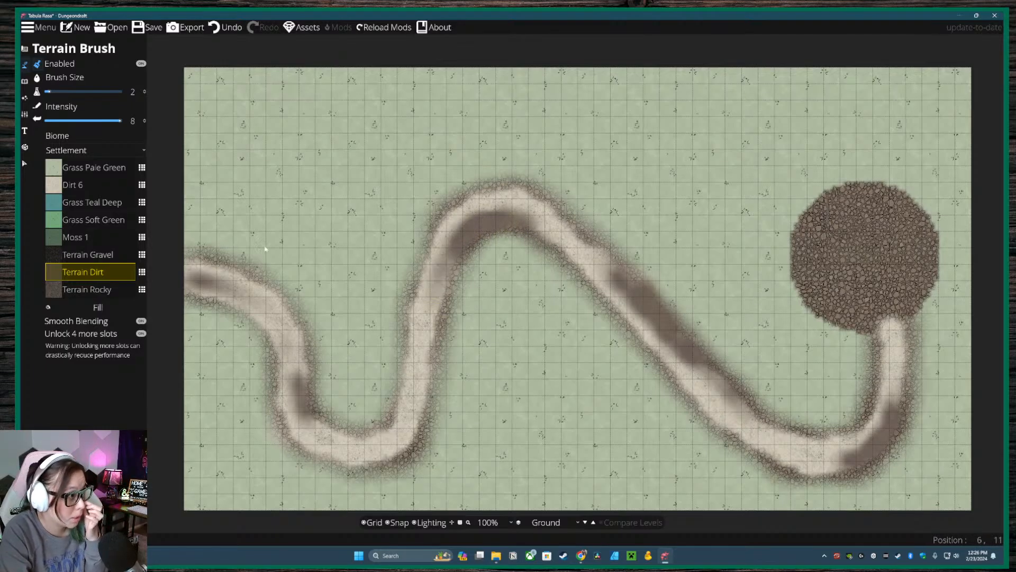
- Paint Grass Teal Deep patches with brush size 2 beside the path's western start, in its first dip and outside the upper bend
left_click(72, 168)
left_click(79, 203)
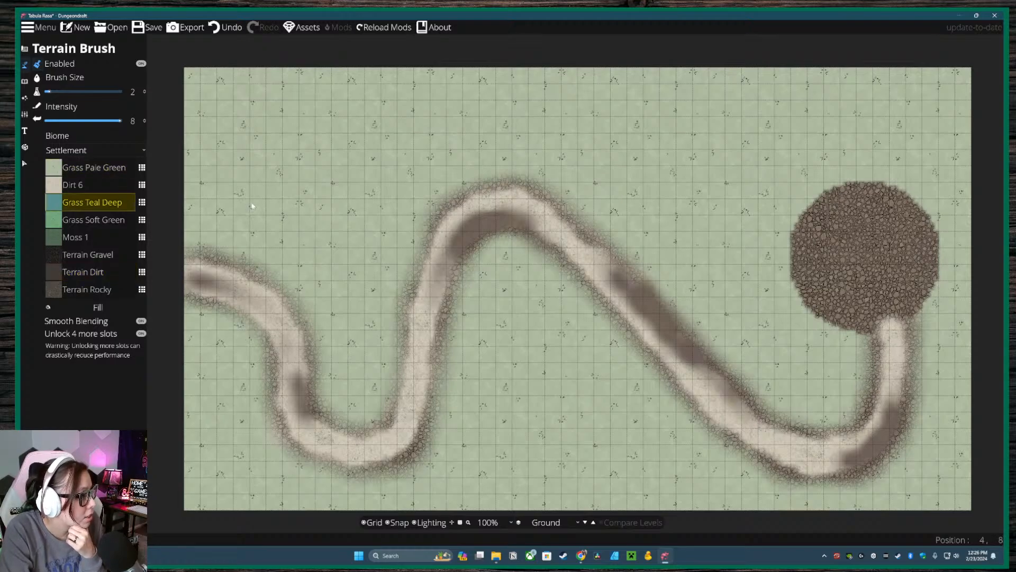
left_click(228, 214)
mouse_move(227, 234)
left_mouse_down()
mouse_move(193, 195)
mouse_move(203, 235)
mouse_move(216, 212)
mouse_move(207, 149)
left_mouse_up()
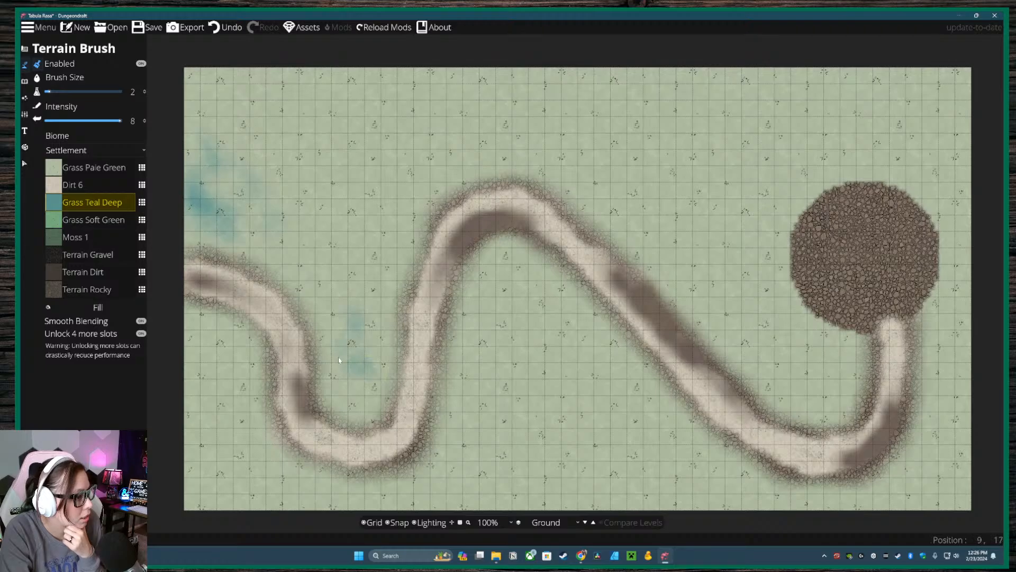
mouse_move(339, 360)
left_mouse_down()
mouse_move(360, 392)
mouse_move(349, 402)
mouse_move(343, 388)
mouse_move(351, 393)
mouse_move(327, 397)
mouse_move(334, 390)
mouse_move(347, 412)
mouse_move(329, 397)
mouse_move(372, 412)
mouse_move(406, 349)
mouse_move(369, 408)
left_mouse_up()
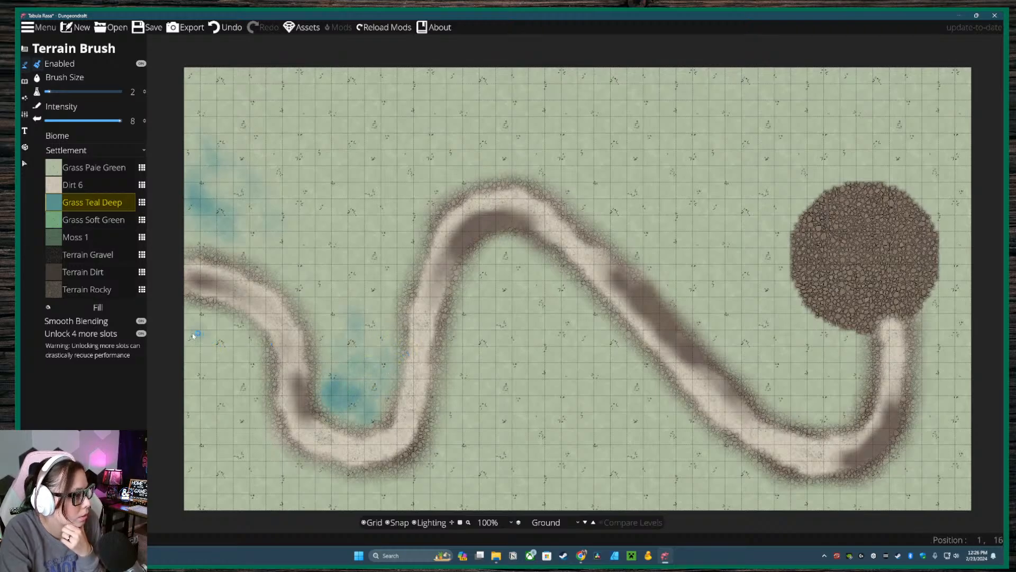
mouse_move(194, 335)
left_mouse_down()
mouse_move(232, 353)
mouse_move(182, 337)
mouse_move(210, 373)
mouse_move(189, 356)
mouse_move(192, 368)
mouse_move(181, 356)
mouse_move(189, 322)
mouse_move(242, 366)
mouse_move(206, 348)
mouse_move(254, 396)
mouse_move(222, 365)
left_mouse_up()
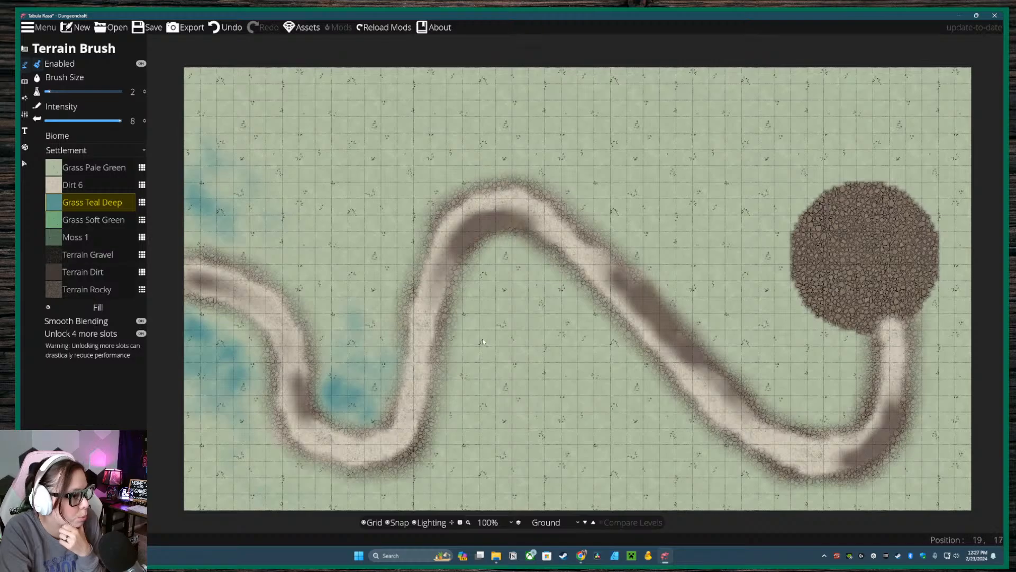
mouse_move(358, 310)
left_mouse_down()
mouse_move(430, 182)
mouse_move(375, 322)
mouse_move(414, 219)
mouse_move(389, 298)
mouse_move(391, 249)
mouse_move(378, 328)
mouse_move(453, 163)
mouse_move(526, 162)
mouse_move(462, 181)
mouse_move(537, 174)
mouse_move(444, 192)
mouse_move(395, 245)
mouse_move(461, 177)
mouse_move(519, 164)
mouse_move(492, 166)
mouse_move(535, 179)
mouse_move(501, 176)
left_mouse_up()
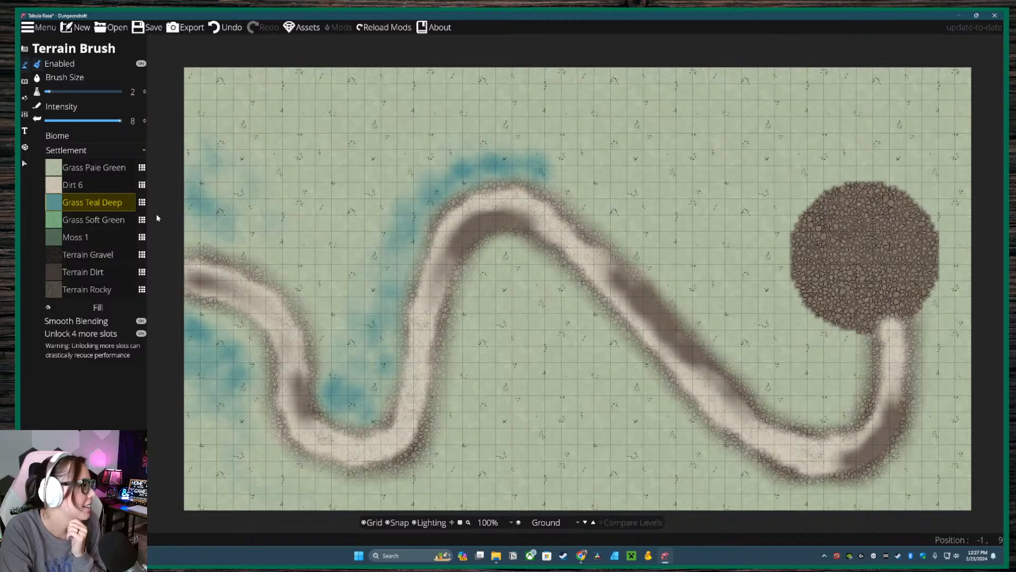
- Paint Grass Teal Deep along the inner side of the path's upper bend, with lighter dabs on the grass below
left_click(95, 219)
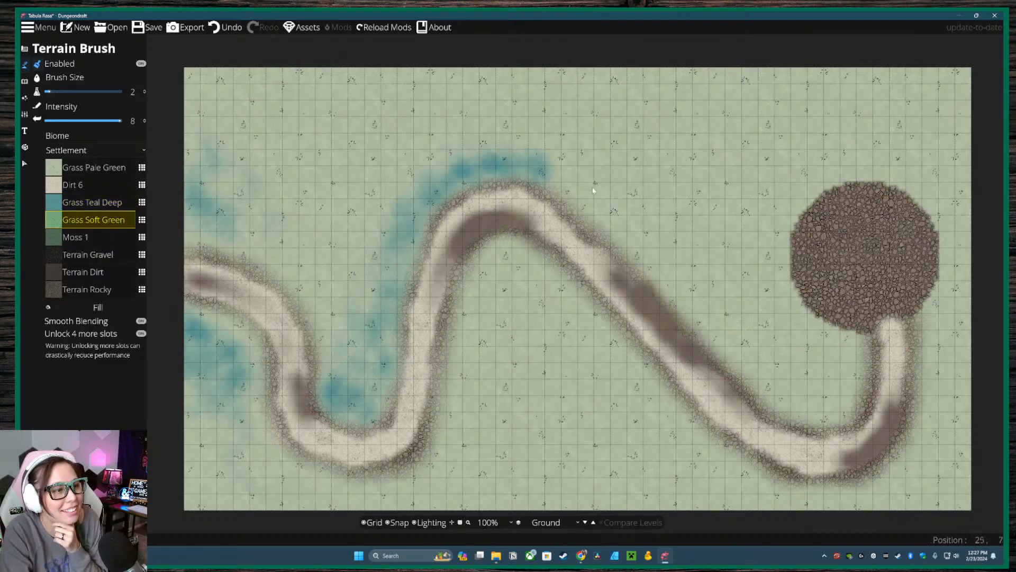
left_click(93, 207)
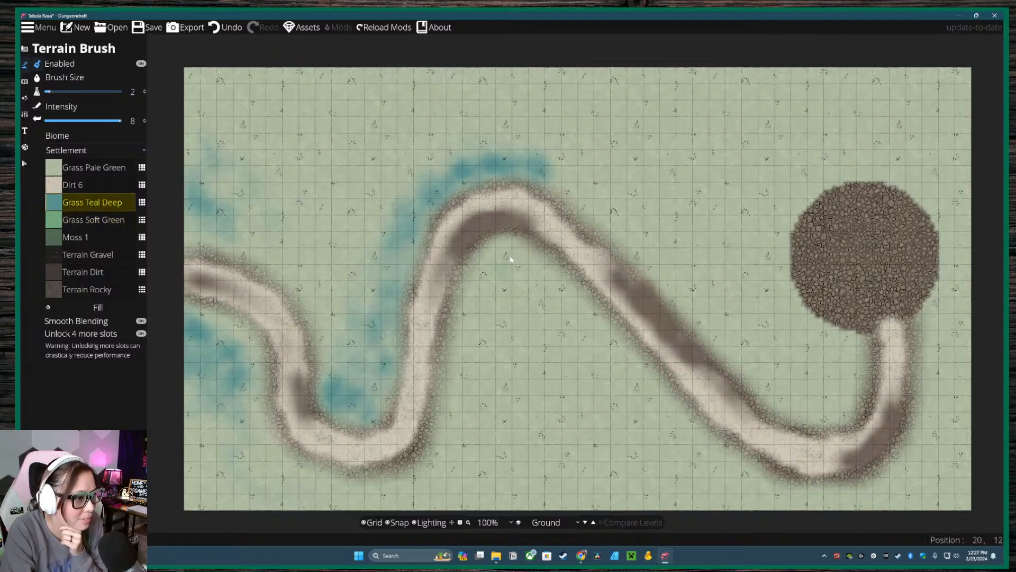
left_click_drag(473, 284, 476, 313)
mouse_move(505, 261)
left_mouse_down()
mouse_move(556, 284)
mouse_move(506, 253)
left_mouse_up()
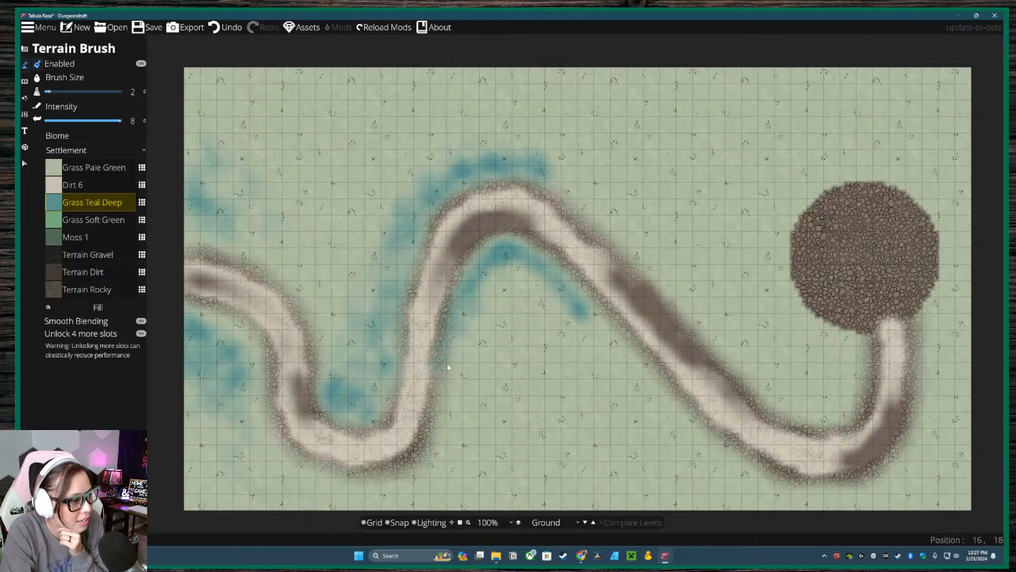
mouse_move(457, 356)
left_mouse_down()
mouse_move(477, 291)
mouse_move(475, 351)
left_mouse_up()
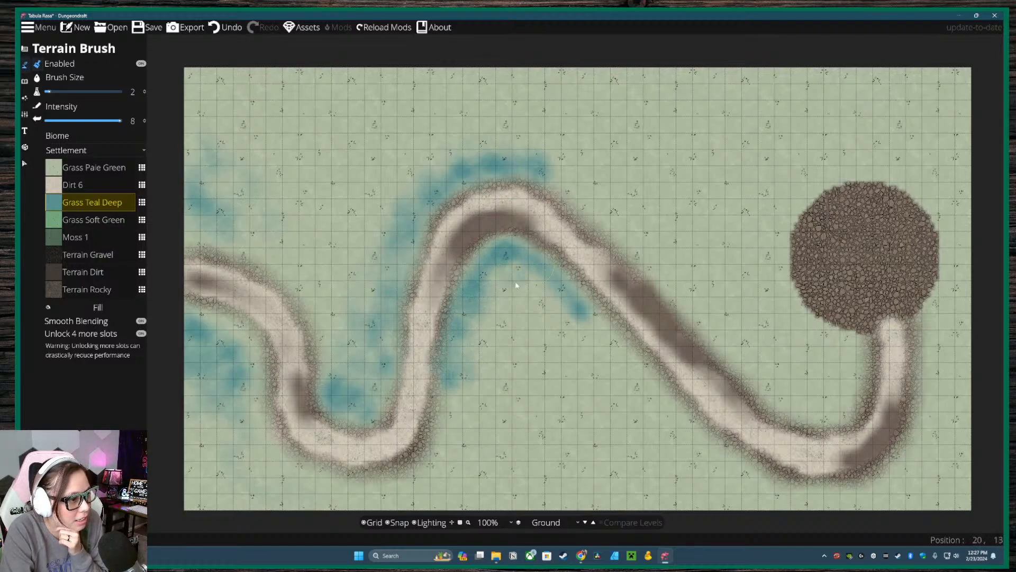
mouse_move(516, 285)
left_mouse_down()
mouse_move(532, 290)
mouse_move(524, 283)
mouse_move(497, 374)
left_mouse_up()
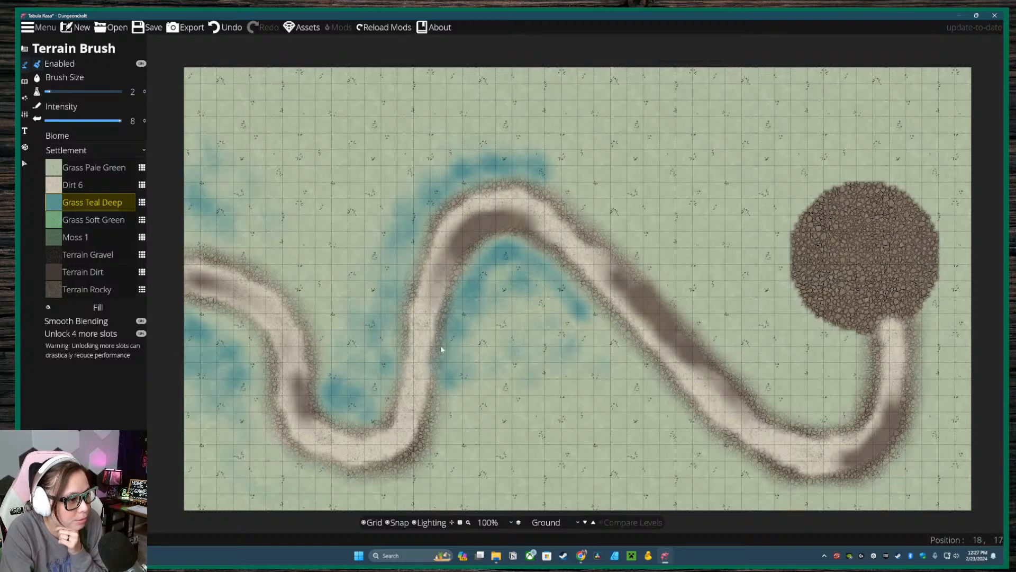
- Increase the brush size to 8 and paint broad Grass Teal Deep areas across the open grass on both sides of the path
mouse_move(532, 429)
left_mouse_down()
mouse_move(519, 351)
mouse_move(625, 450)
left_mouse_up()
mouse_move(480, 482)
left_mouse_down()
mouse_move(511, 493)
mouse_move(522, 476)
left_mouse_up()
left_click_drag(662, 164, 709, 119)
mouse_move(711, 153)
left_mouse_down()
mouse_move(797, 107)
mouse_move(714, 114)
mouse_move(793, 80)
mouse_move(748, 90)
mouse_move(892, 82)
mouse_move(898, 92)
mouse_move(938, 78)
mouse_move(988, 193)
mouse_move(857, 130)
mouse_move(798, 175)
mouse_move(696, 188)
mouse_move(727, 186)
mouse_move(753, 283)
mouse_move(738, 303)
mouse_move(807, 369)
mouse_move(841, 371)
mouse_move(668, 203)
mouse_move(187, 100)
left_mouse_up()
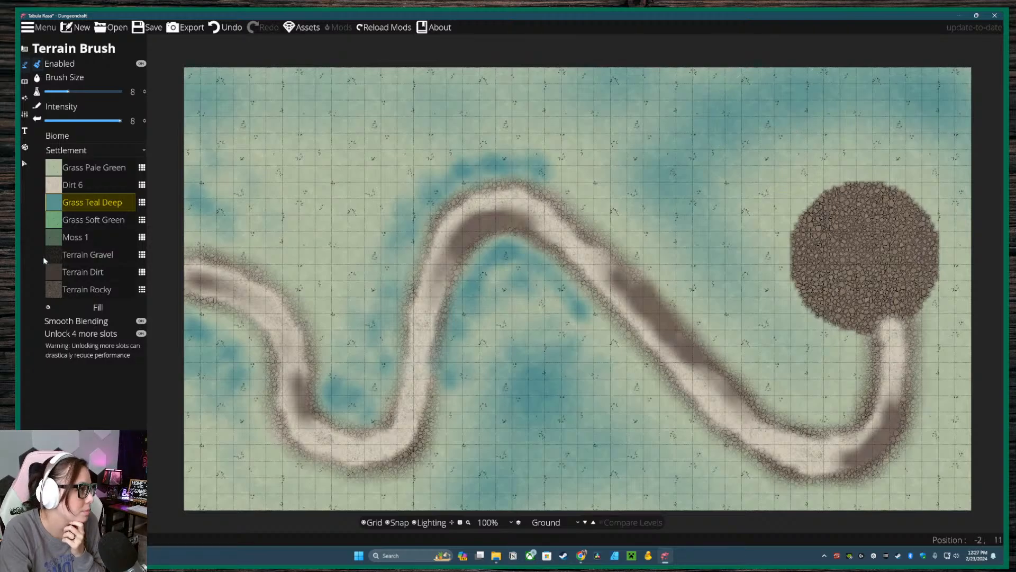
- Blend wide Grass Soft Green areas over the grass and deepen the Grass Teal Deep patches around the path's bends
left_click(96, 227)
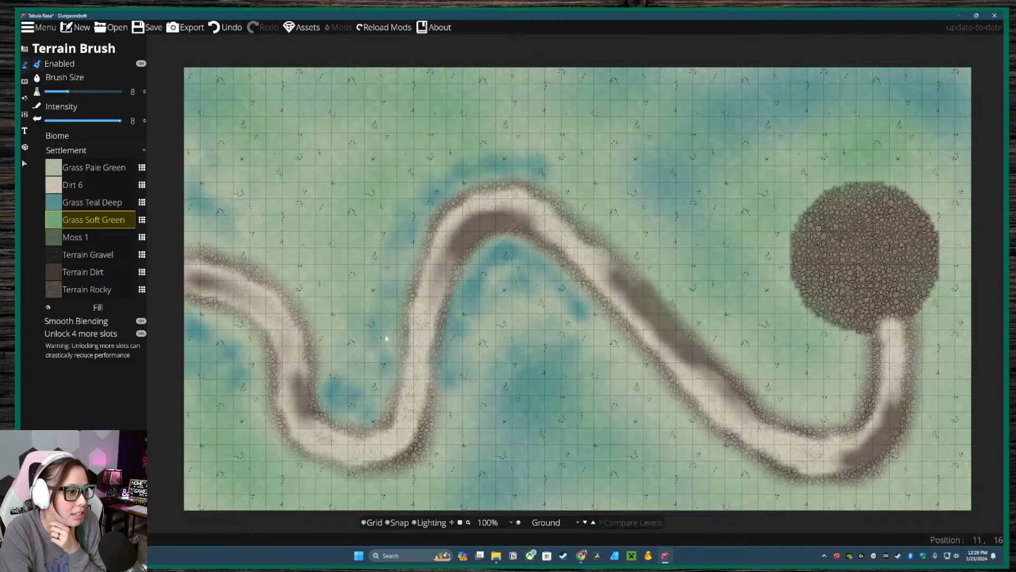
left_click(90, 203)
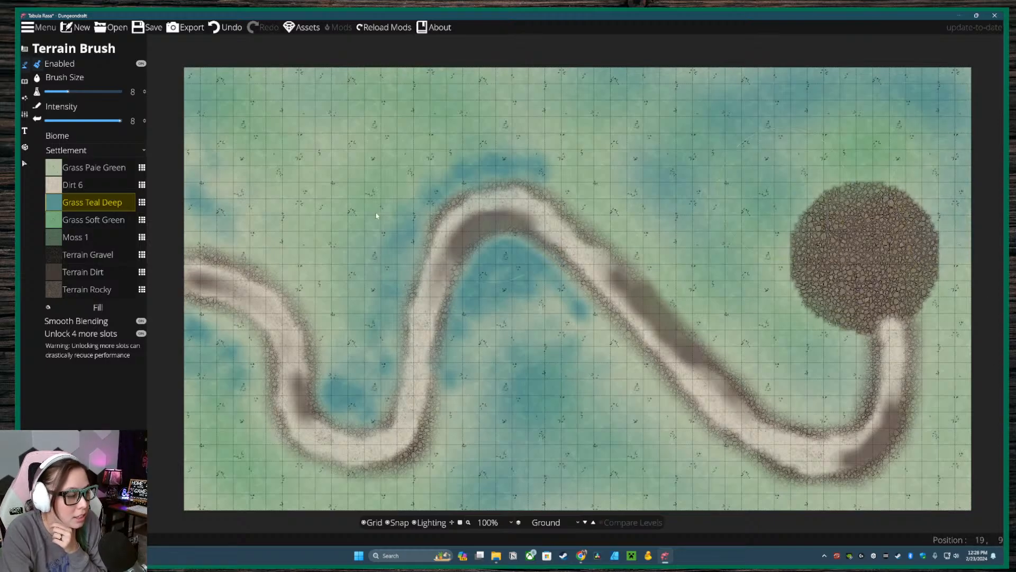
- Fill the round clearing's centre with Dirt 6 and join it to the path using brush size 2, keeping a gravel rim
left_click(69, 185)
left_click_drag(859, 261, 864, 260)
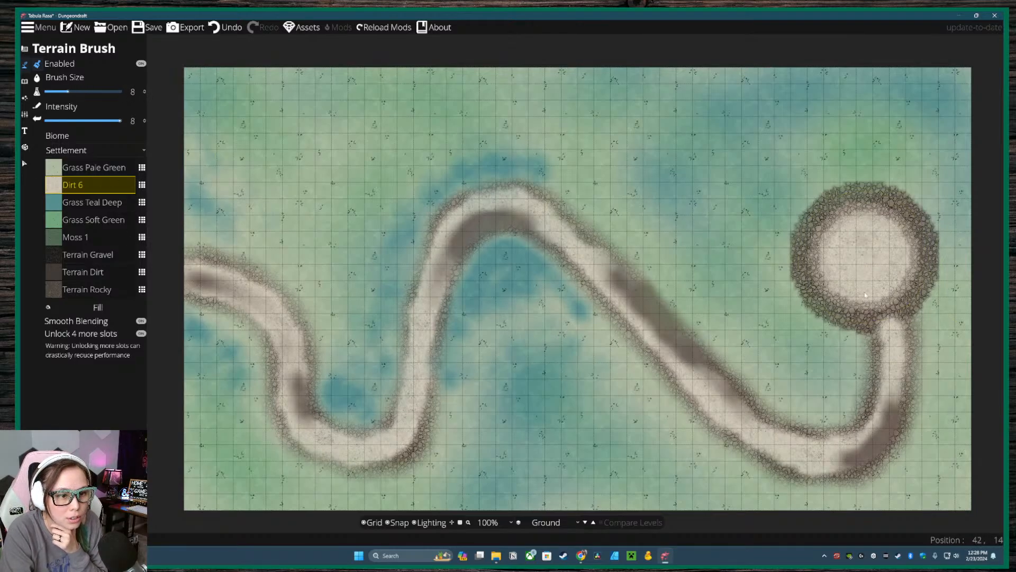
scroll(868, 297, "down", 6)
mouse_move(885, 302)
left_mouse_down()
mouse_move(895, 310)
mouse_move(899, 290)
mouse_move(901, 307)
mouse_move(918, 270)
mouse_move(868, 317)
mouse_move(845, 302)
mouse_move(817, 229)
left_mouse_up()
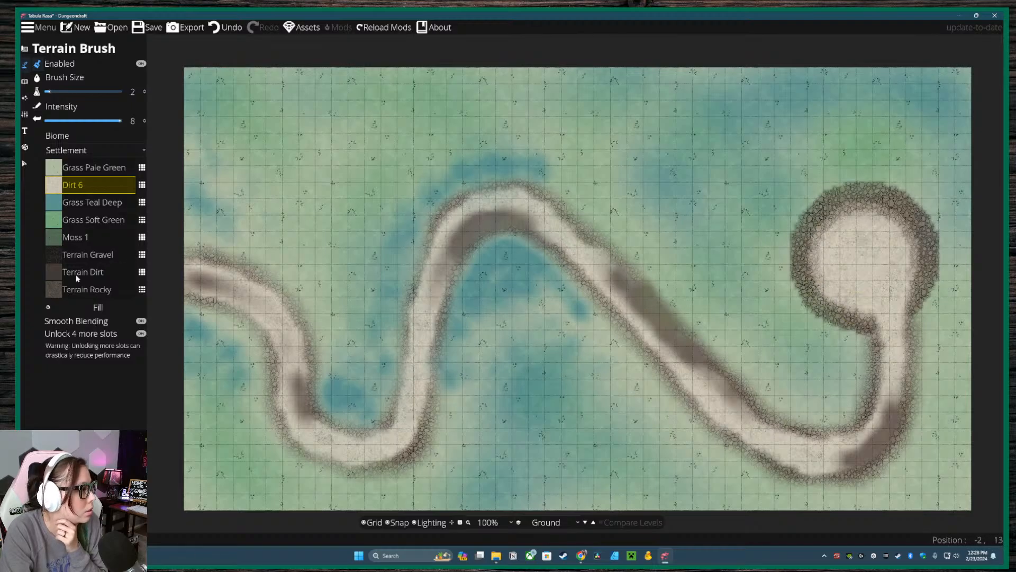
- Paint Terrain Rocky around the round clearing's rim and inner edge with brush size 2
left_click(77, 275)
left_click(80, 289)
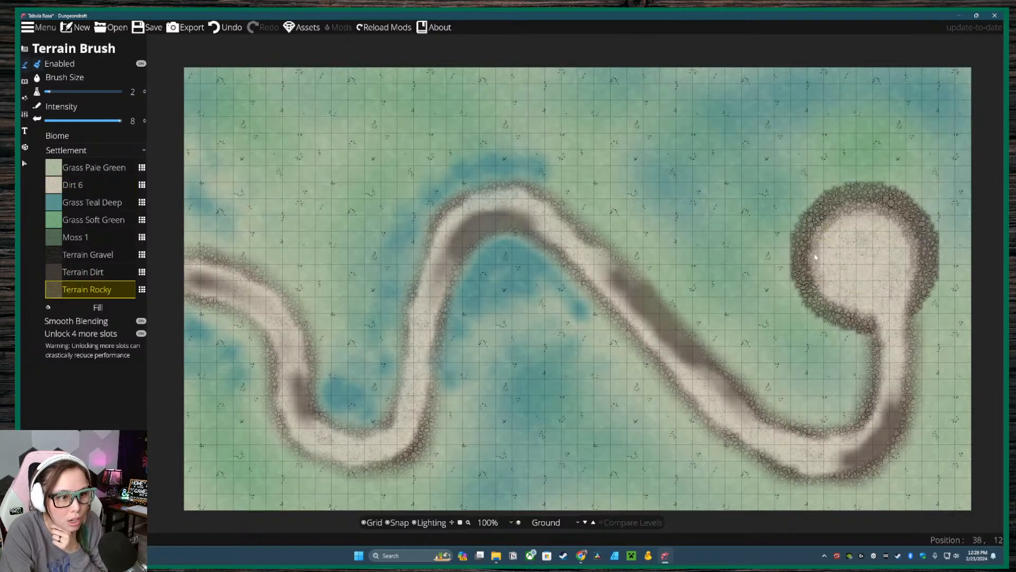
mouse_move(815, 257)
left_mouse_down()
mouse_move(826, 297)
mouse_move(812, 264)
mouse_move(818, 282)
mouse_move(864, 317)
mouse_move(819, 290)
mouse_move(866, 325)
mouse_move(819, 285)
mouse_move(816, 239)
mouse_move(813, 253)
mouse_move(828, 222)
mouse_move(809, 245)
mouse_move(830, 210)
mouse_move(807, 239)
mouse_move(856, 209)
mouse_move(812, 227)
mouse_move(855, 197)
mouse_move(834, 208)
mouse_move(879, 197)
mouse_move(840, 213)
mouse_move(888, 207)
mouse_move(900, 214)
mouse_move(855, 208)
mouse_move(910, 227)
mouse_move(839, 233)
mouse_move(905, 230)
mouse_move(848, 228)
mouse_move(829, 251)
mouse_move(889, 253)
mouse_move(877, 251)
mouse_move(874, 234)
mouse_move(883, 263)
mouse_move(874, 282)
mouse_move(920, 298)
left_mouse_up()
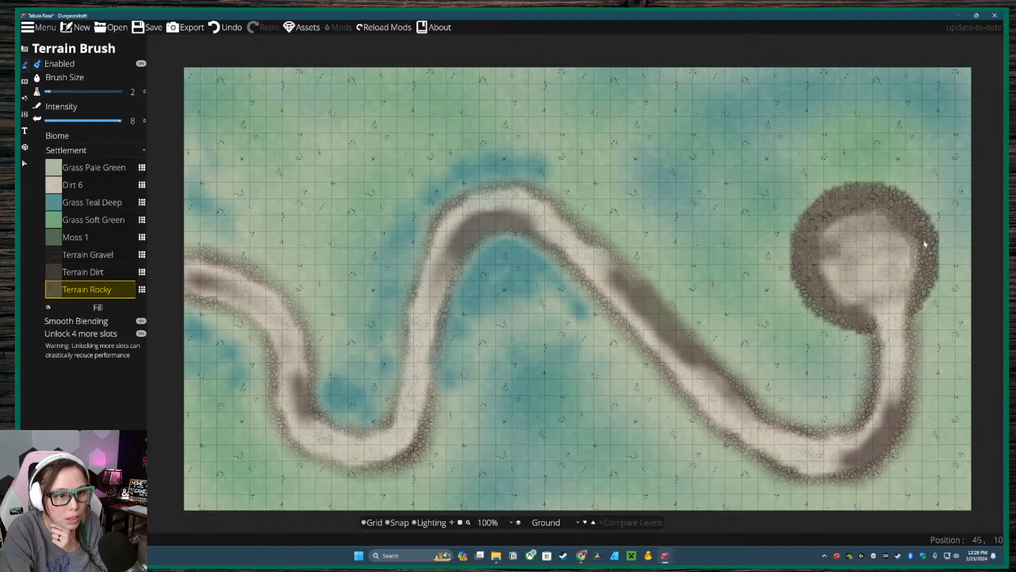
mouse_move(925, 245)
left_mouse_down()
mouse_move(906, 309)
mouse_move(907, 211)
left_mouse_up()
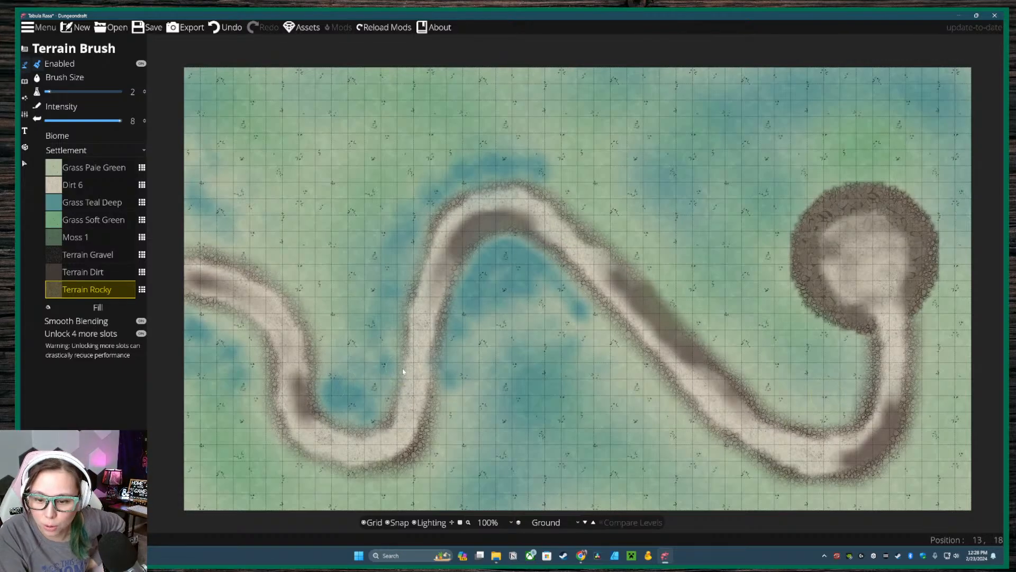
- Paint a small Moss 1 spot at the map's western edge just above the path
left_click(89, 239)
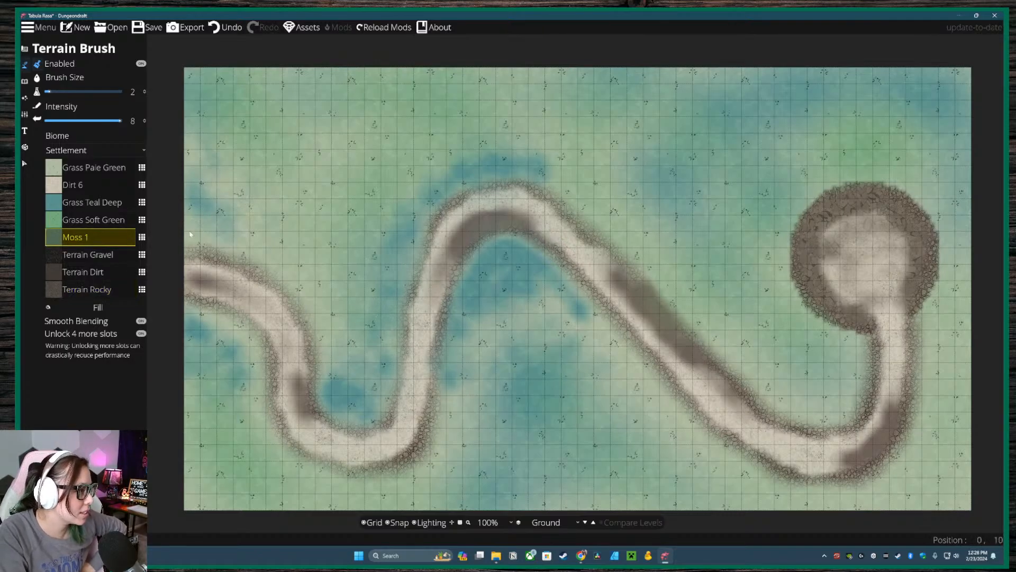
mouse_move(188, 231)
left_mouse_down()
mouse_move(212, 246)
mouse_move(191, 239)
left_mouse_up()
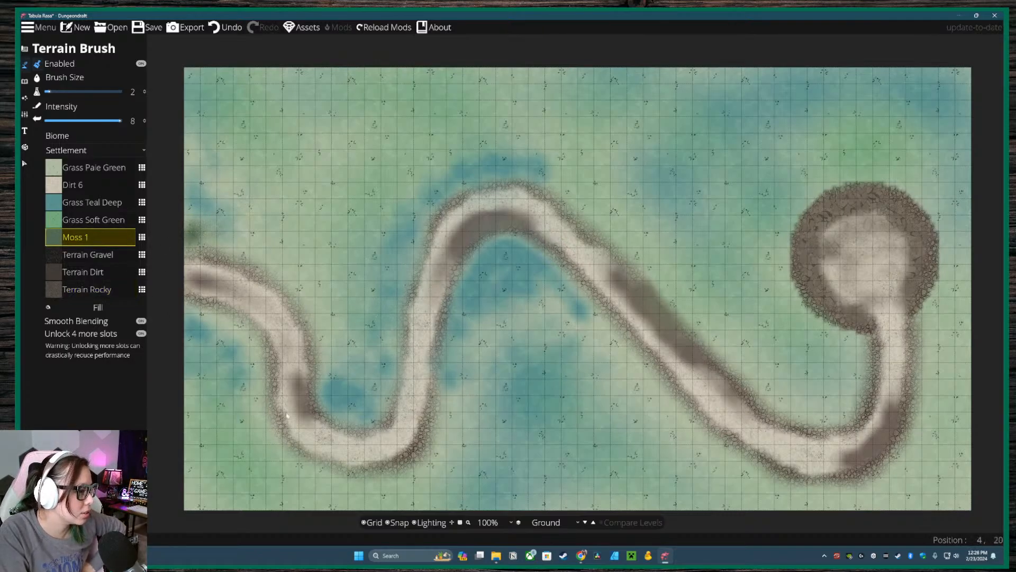
- Try Moss 1 shading around the round clearing's outer edge and undo those strokes
mouse_move(868, 338)
left_mouse_down()
mouse_move(800, 310)
mouse_move(792, 263)
mouse_move(789, 273)
mouse_move(799, 304)
mouse_move(794, 220)
mouse_move(779, 267)
mouse_move(786, 288)
mouse_move(775, 251)
mouse_move(773, 259)
mouse_move(802, 200)
mouse_move(783, 239)
mouse_move(830, 189)
mouse_move(800, 218)
mouse_move(793, 248)
mouse_move(814, 200)
mouse_move(851, 179)
mouse_move(794, 213)
mouse_move(824, 187)
mouse_move(791, 279)
mouse_move(804, 306)
mouse_move(805, 220)
mouse_move(830, 187)
mouse_move(909, 189)
mouse_move(840, 187)
mouse_move(907, 182)
left_mouse_up()
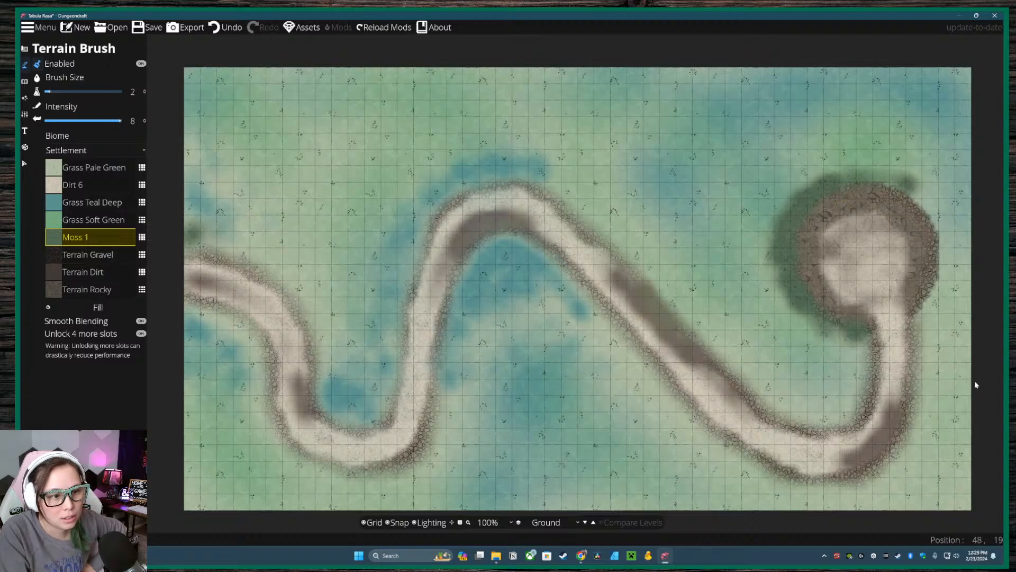
left_click(230, 28)
left_click(231, 29)
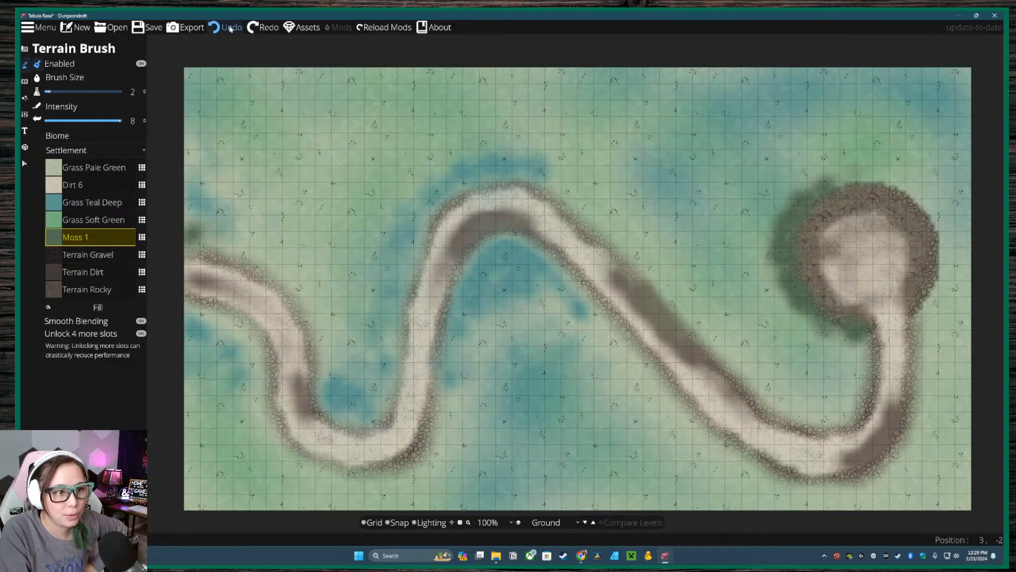
left_click(230, 30)
left_click(230, 29)
left_click(230, 29)
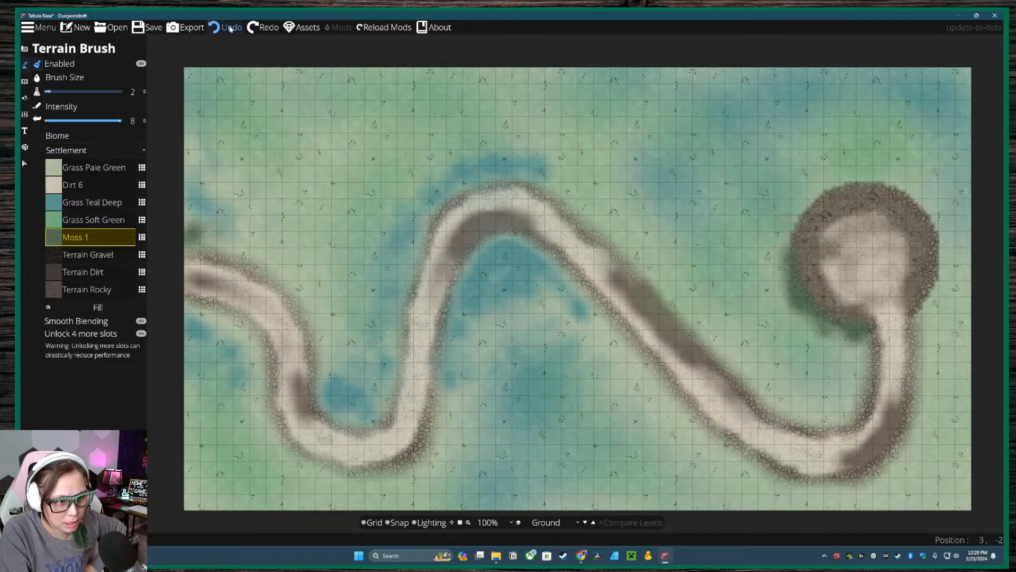
left_click(231, 29)
left_click(230, 29)
left_click(230, 29)
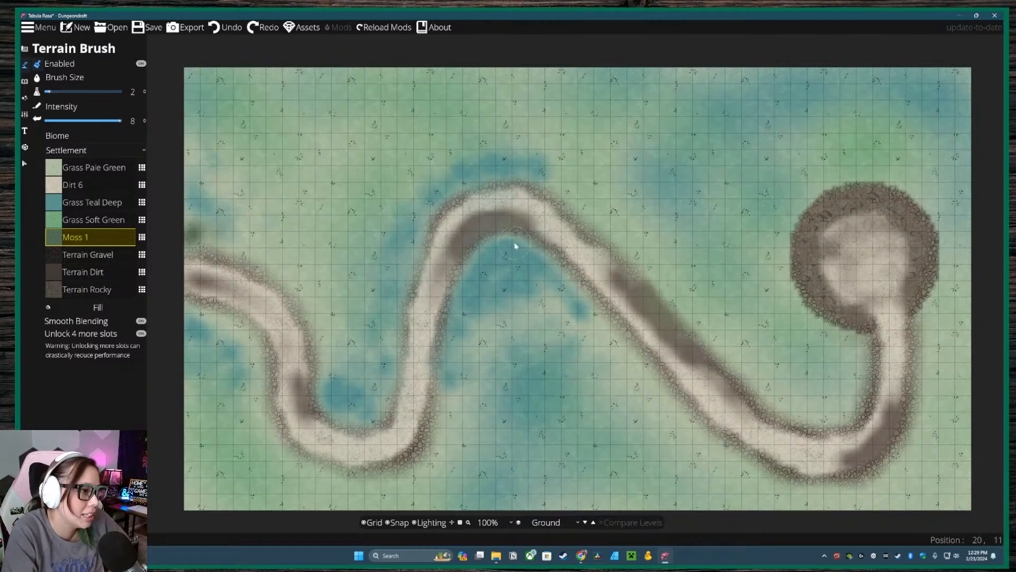
- Save the map
key("ctrl+s")
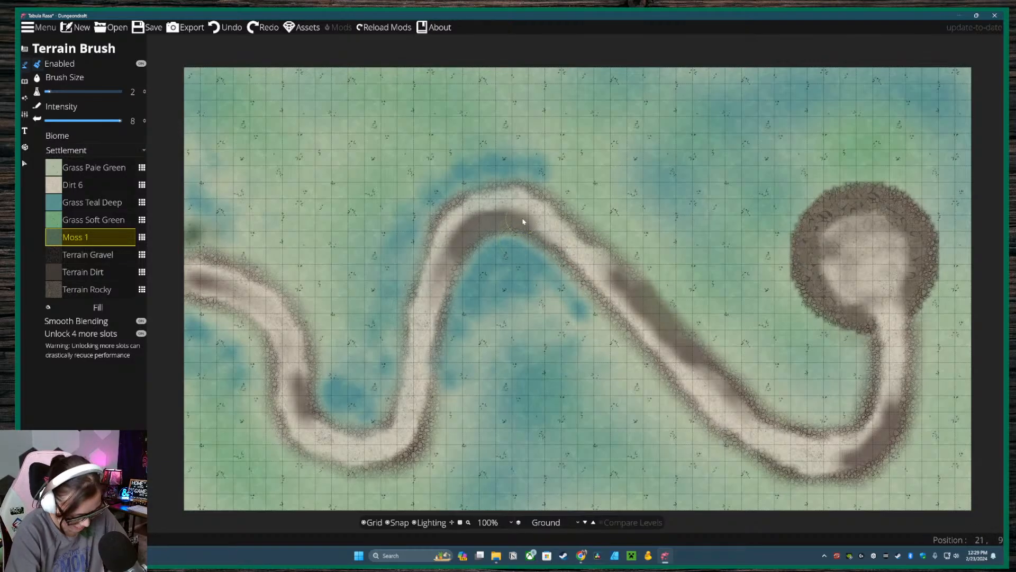
- Try a round Terrain Dirt patch on the path's upper bend, undo it, and paint one across the steep stretch below that bend
left_click(70, 184)
left_click(74, 259)
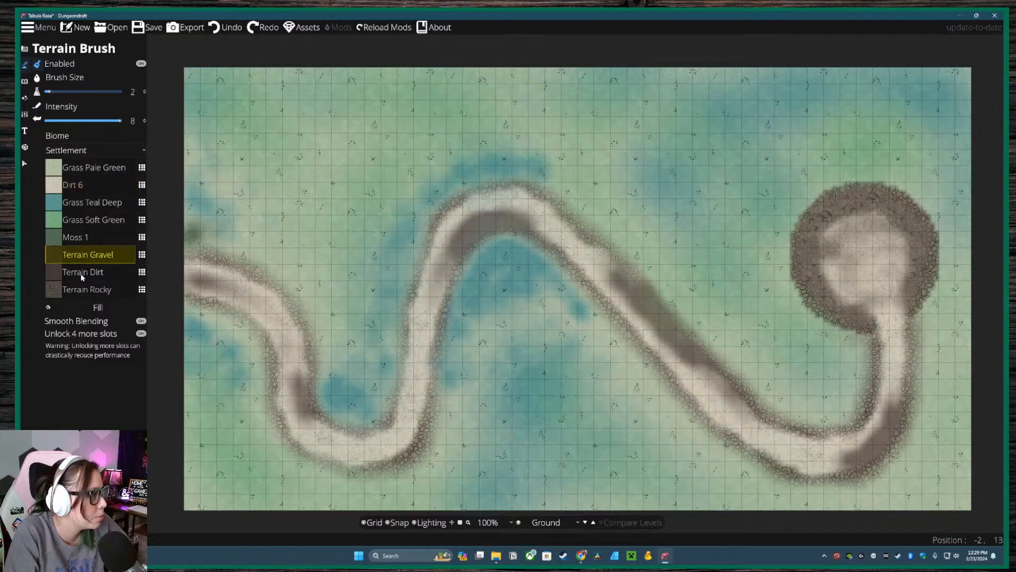
left_click(82, 276)
mouse_move(493, 210)
left_mouse_down()
mouse_move(485, 232)
mouse_move(517, 210)
mouse_move(482, 192)
mouse_move(474, 227)
mouse_move(518, 226)
mouse_move(525, 185)
mouse_move(529, 214)
mouse_move(508, 202)
mouse_move(514, 189)
mouse_move(504, 180)
mouse_move(476, 216)
mouse_move(484, 184)
mouse_move(524, 206)
mouse_move(512, 190)
mouse_move(490, 227)
mouse_move(525, 216)
mouse_move(515, 233)
mouse_move(493, 236)
mouse_move(517, 232)
mouse_move(506, 243)
mouse_move(487, 226)
mouse_move(525, 218)
mouse_move(534, 198)
mouse_move(491, 185)
mouse_move(477, 221)
mouse_move(518, 204)
mouse_move(481, 194)
mouse_move(496, 240)
mouse_move(529, 208)
mouse_move(514, 237)
mouse_move(498, 225)
left_mouse_up()
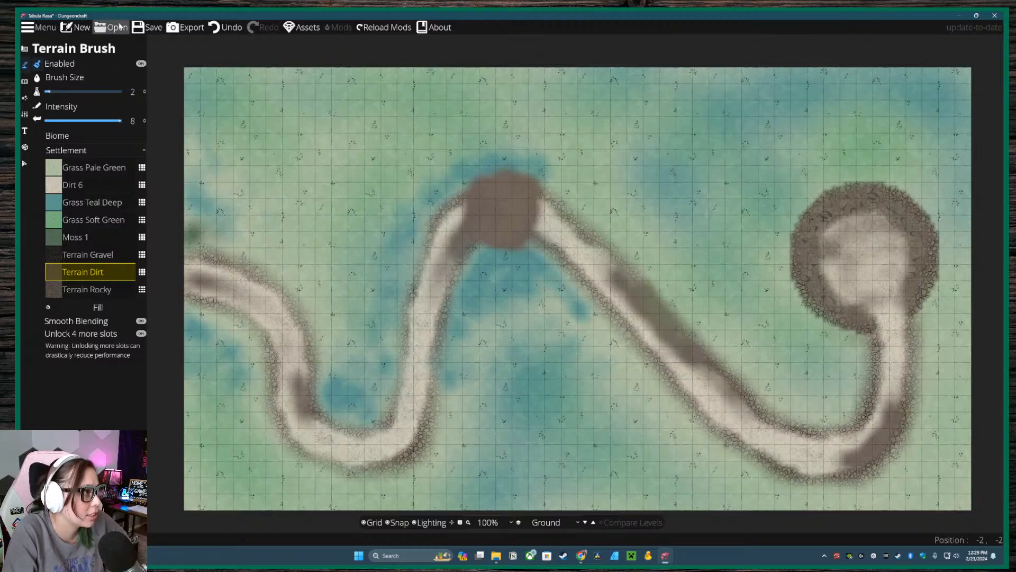
left_click(224, 27)
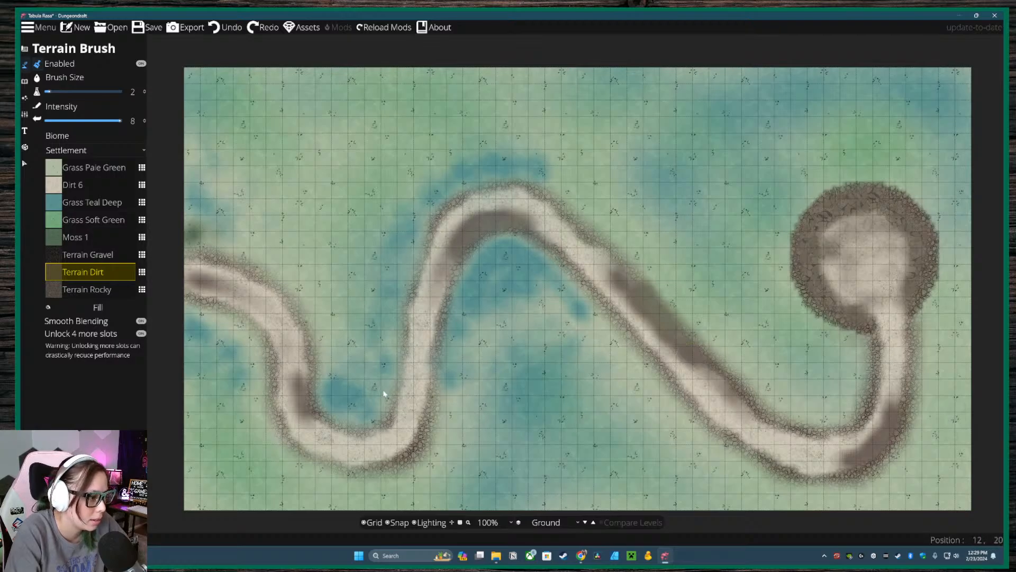
mouse_move(419, 384)
left_mouse_down()
mouse_move(398, 375)
mouse_move(417, 373)
mouse_move(425, 389)
mouse_move(394, 371)
mouse_move(426, 377)
mouse_move(394, 381)
mouse_move(401, 354)
mouse_move(434, 358)
mouse_move(429, 396)
mouse_move(413, 382)
mouse_move(414, 396)
mouse_move(400, 388)
mouse_move(455, 389)
mouse_move(438, 354)
mouse_move(422, 353)
mouse_move(399, 377)
mouse_move(421, 375)
left_mouse_up()
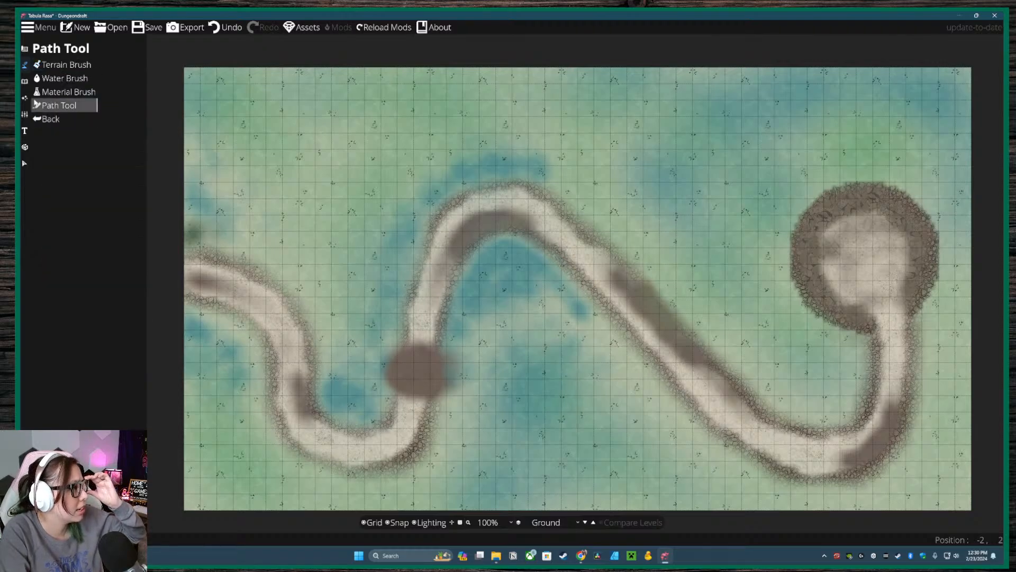
- Switch to the Path Tool and look through the stone, dirt and other path assets in the library
left_click(51, 105)
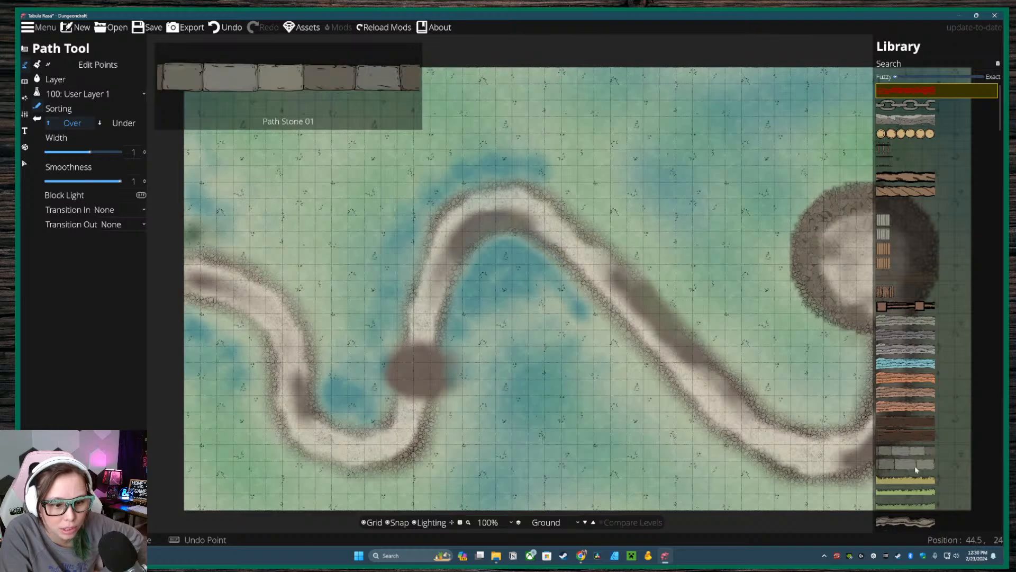
scroll(908, 470, "down", 5)
scroll(907, 465, "down", 4)
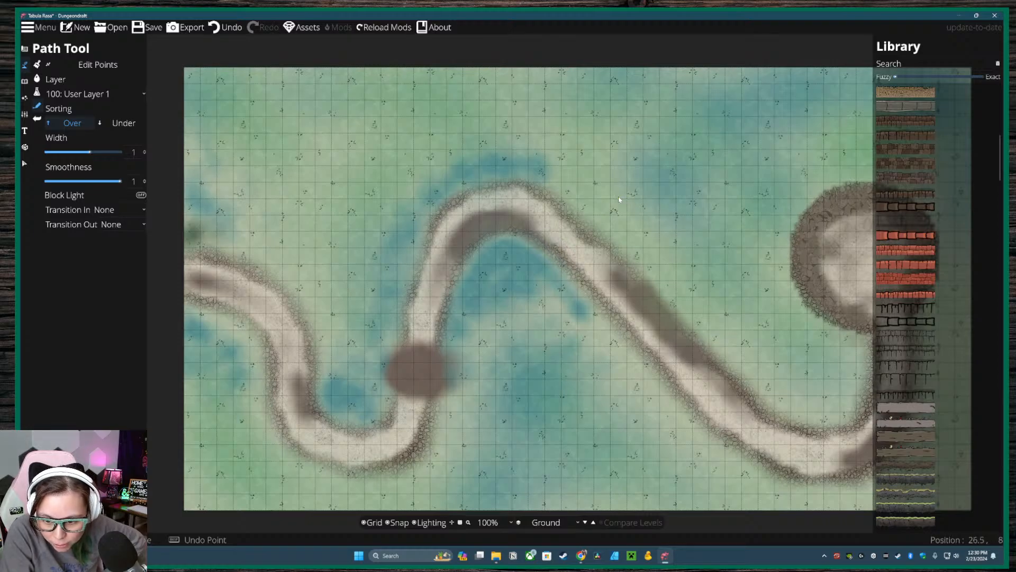
left_click(504, 199)
left_click(577, 274)
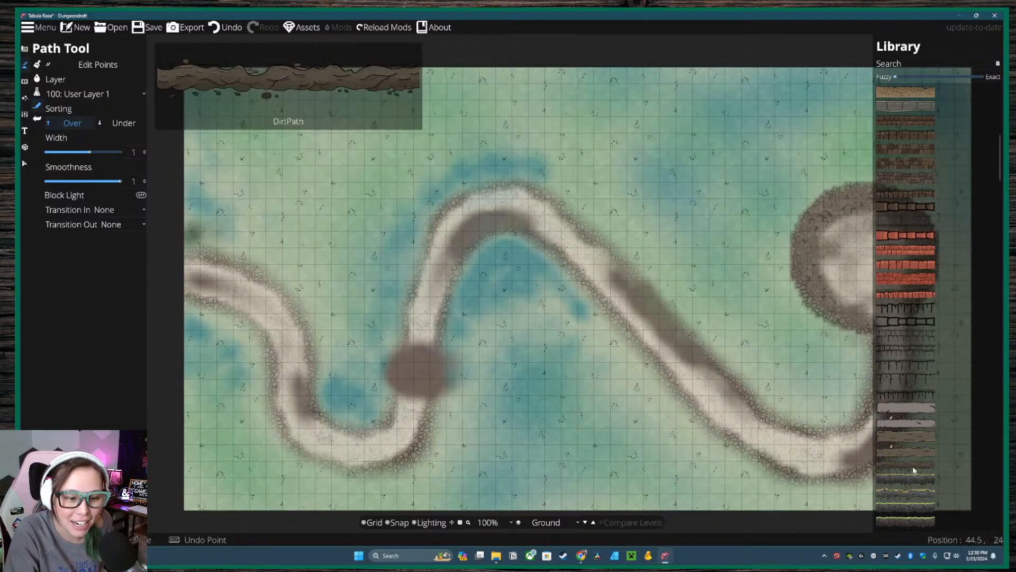
scroll(905, 449, "up", 1)
scroll(905, 450, "up", 5)
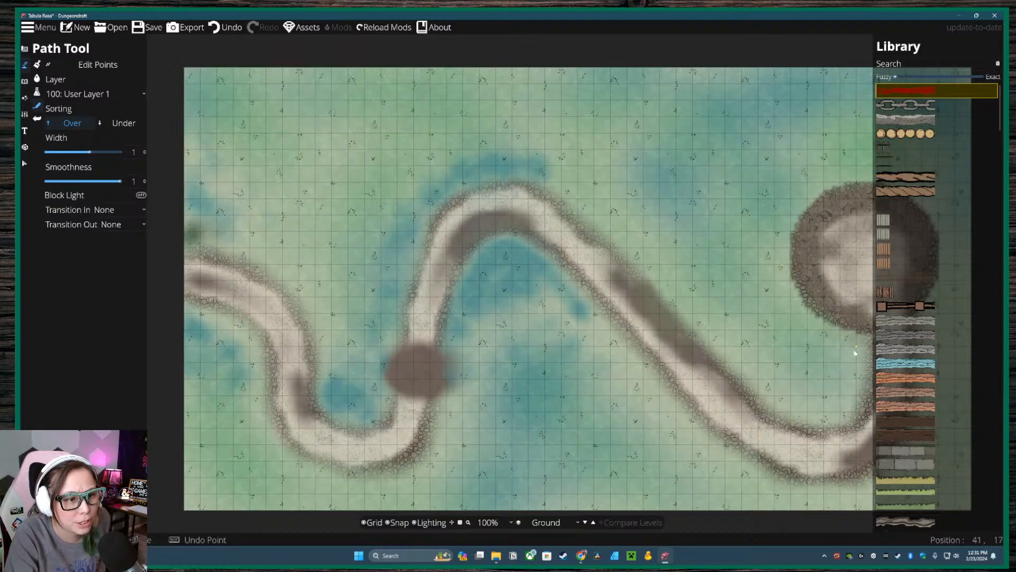
left_click_drag(851, 374, 671, 380)
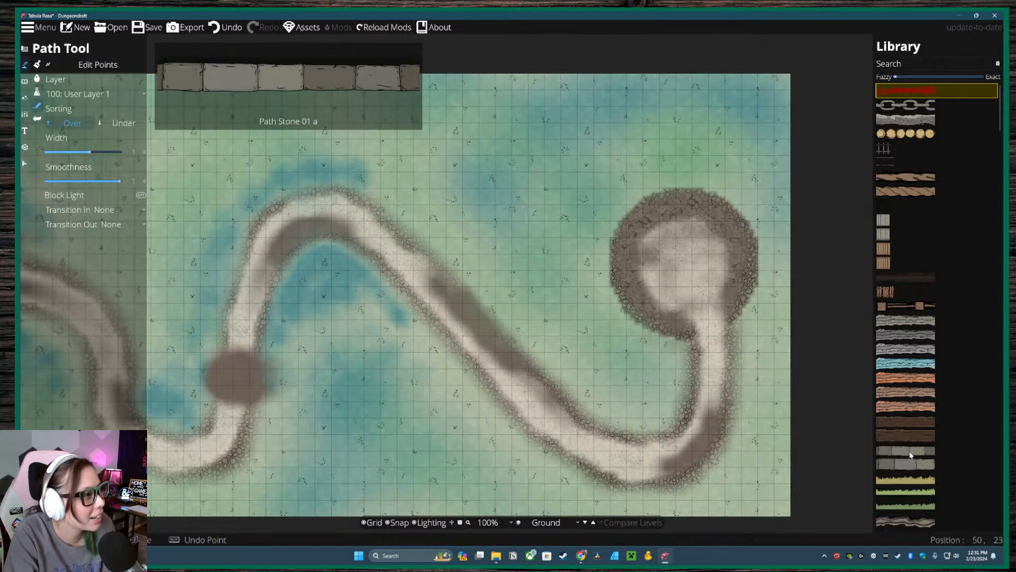
scroll(911, 455, "down", 1)
left_click(910, 401)
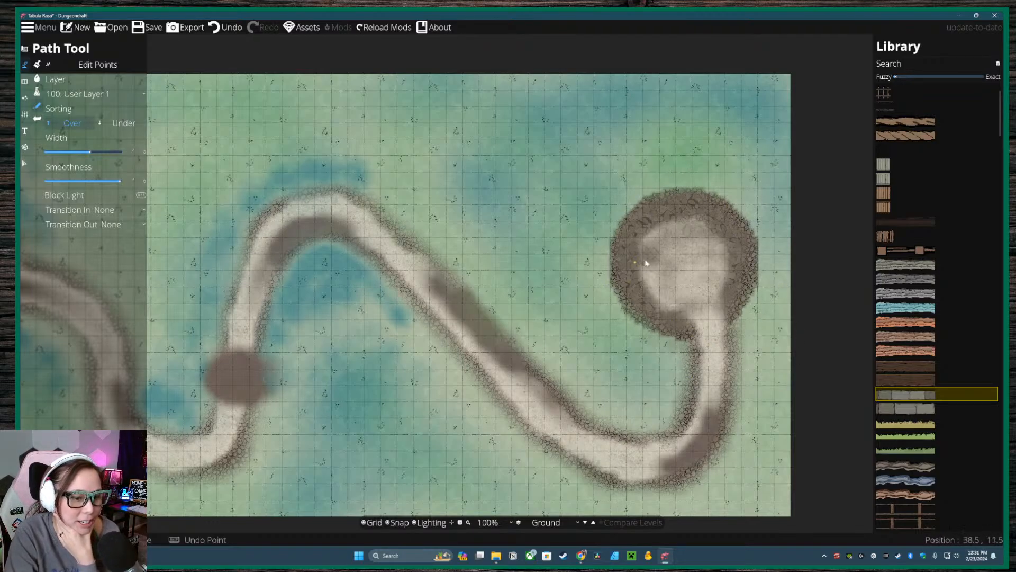
scroll(924, 456, "down", 2)
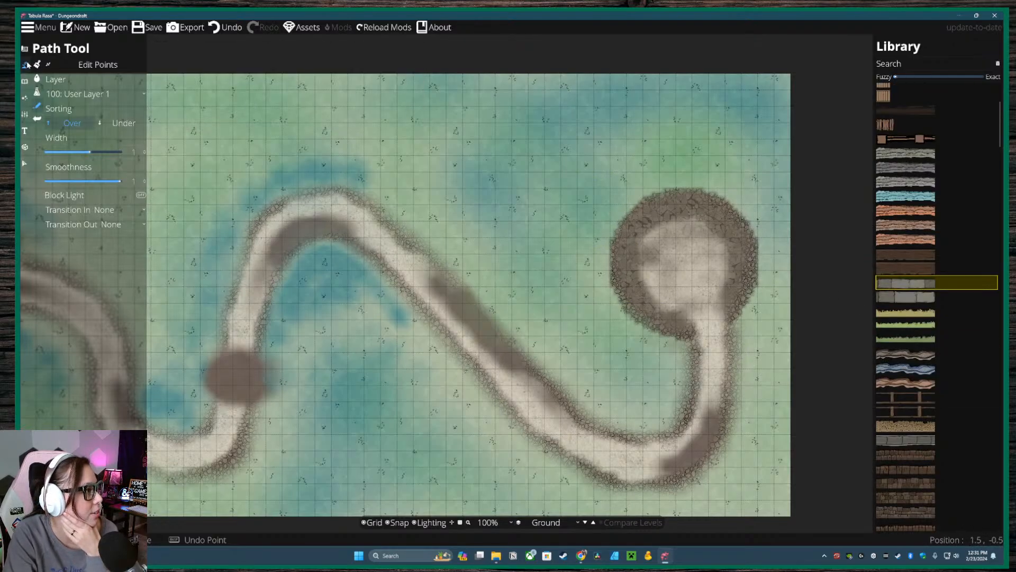
- Paint the round clearing's interior with Dirt 6 using the Terrain Brush at size 11
left_click(27, 66)
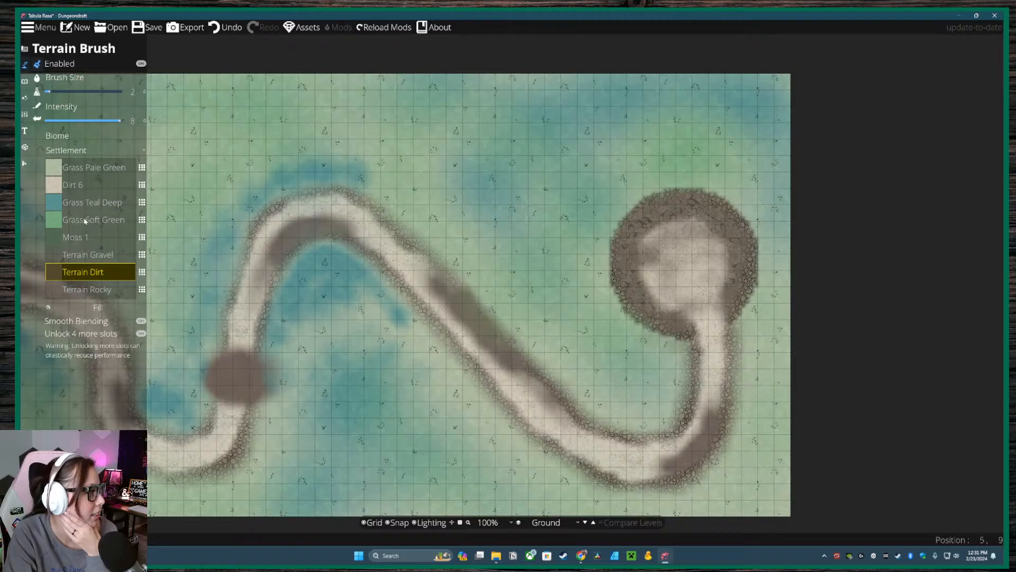
left_click(79, 184)
scroll(672, 274, "up", 10)
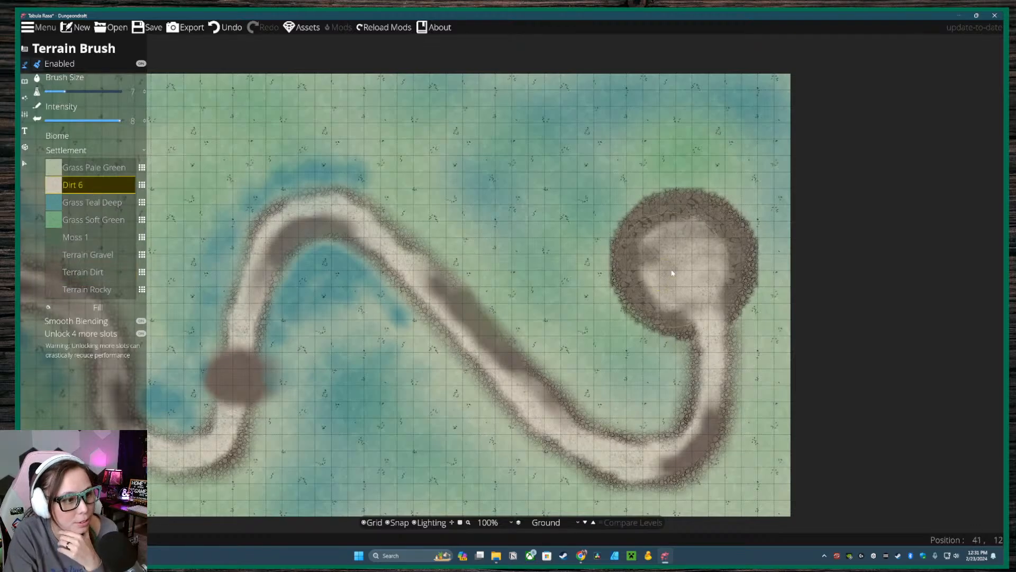
mouse_move(672, 273)
left_mouse_down()
mouse_move(687, 264)
mouse_move(678, 269)
left_mouse_up()
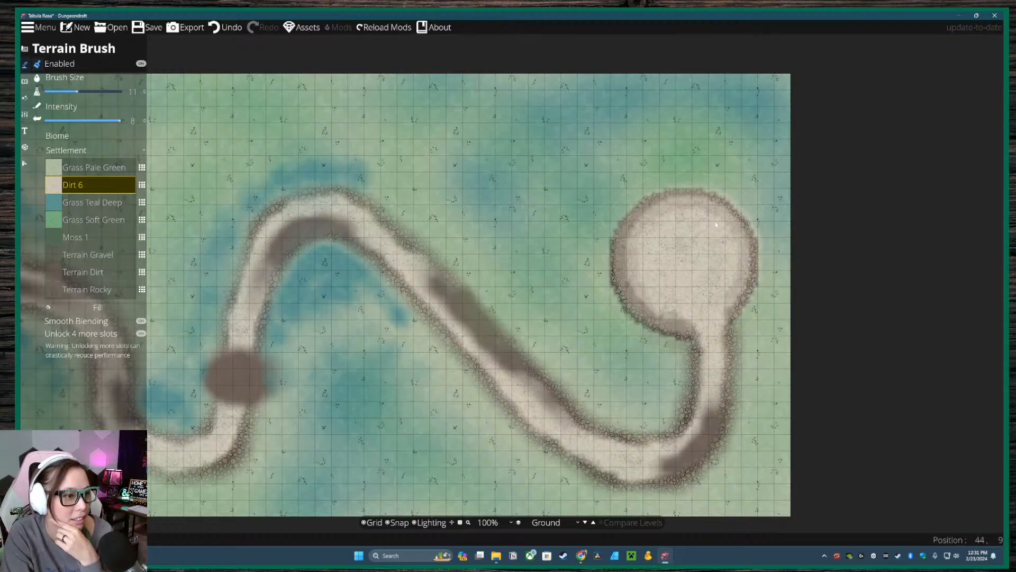
left_click_drag(321, 358, 583, 366)
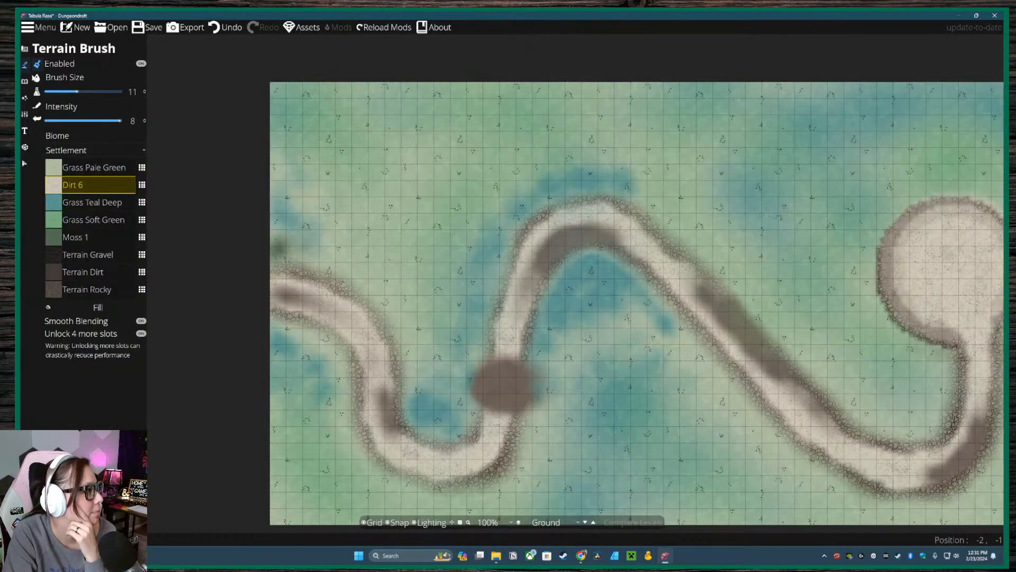
left_click(25, 64)
left_click(58, 64)
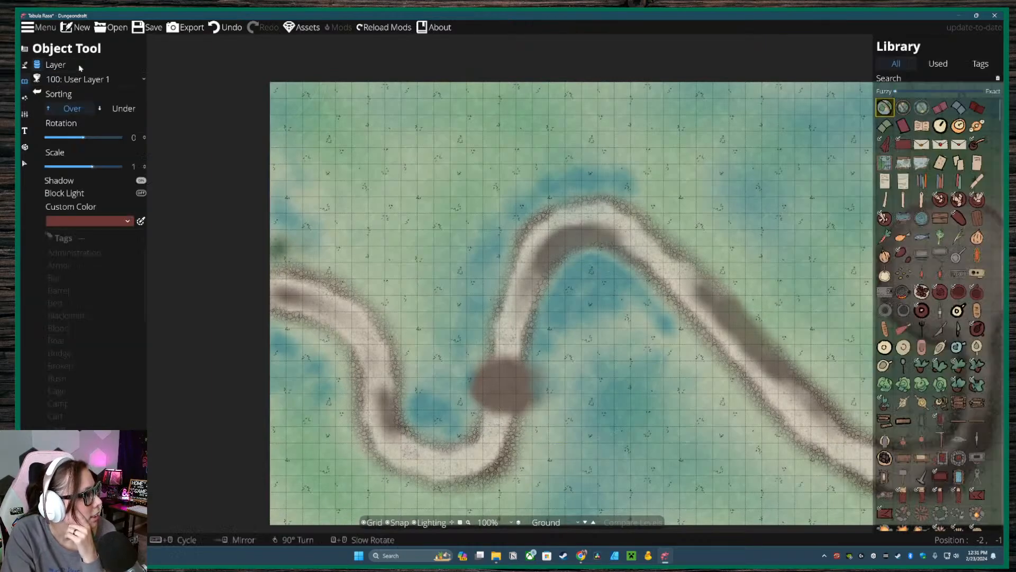
scroll(640, 360, "down", 5)
left_click_drag(640, 361, 563, 304)
scroll(392, 270, "up", 1)
scroll(386, 269, "down", 4)
left_click_drag(320, 115, 385, 190)
left_click(40, 80)
left_click(40, 81)
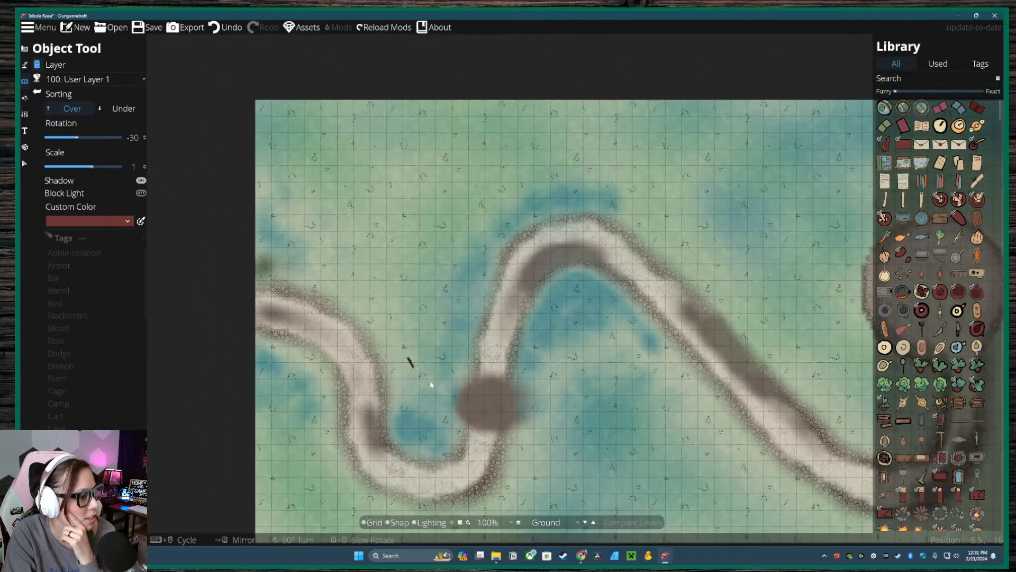
- Set the Object Tool to layer 200: User Layer 2 and turn off its shadow
left_click(25, 65)
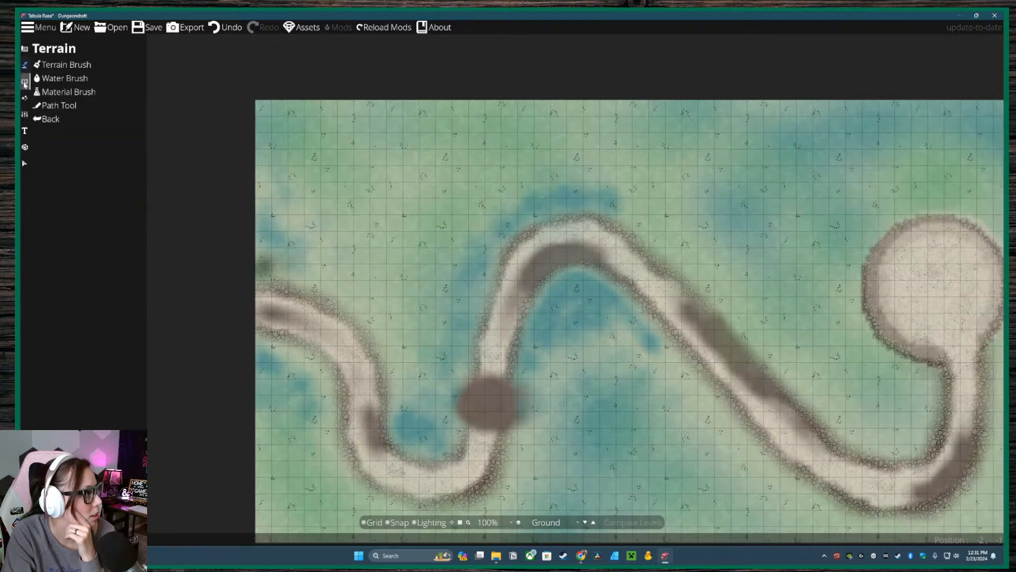
left_click(24, 82)
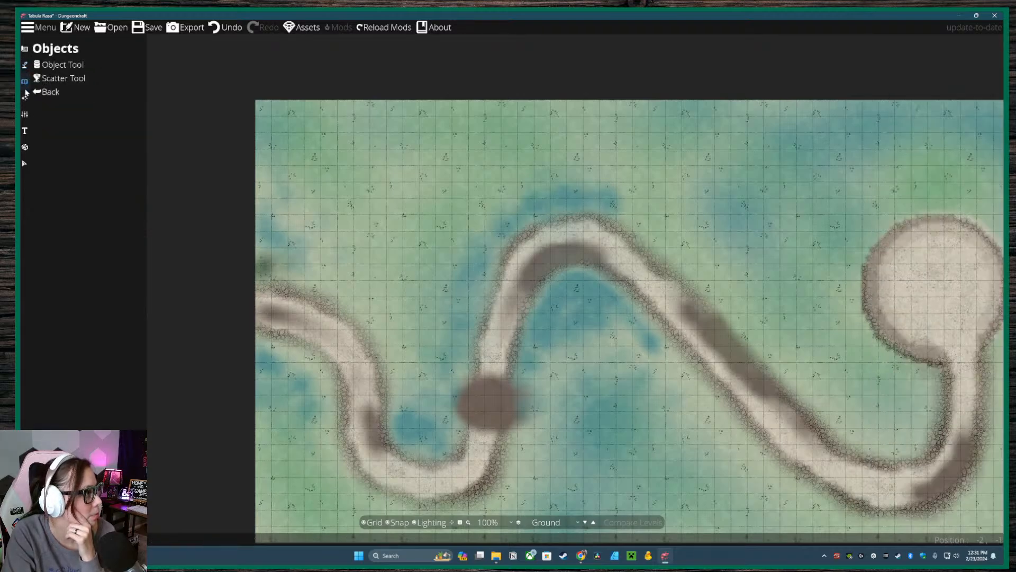
left_click(57, 65)
left_click(90, 80)
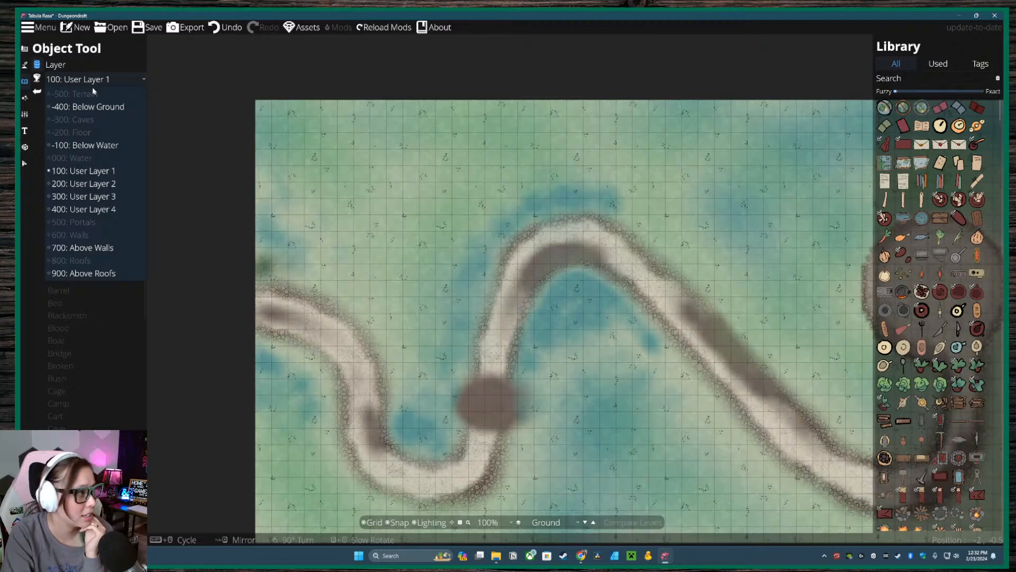
left_click(78, 185)
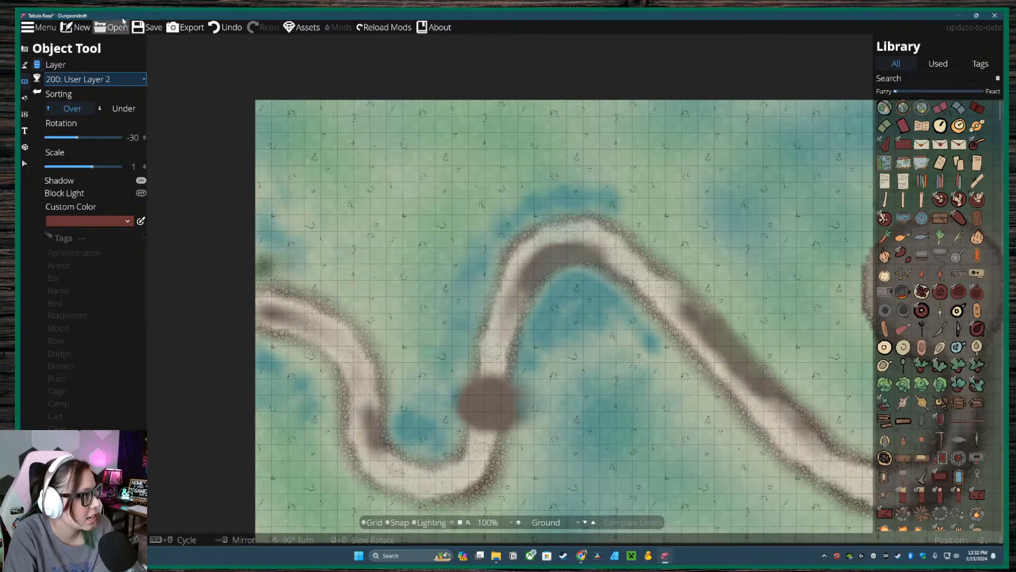
left_click(142, 181)
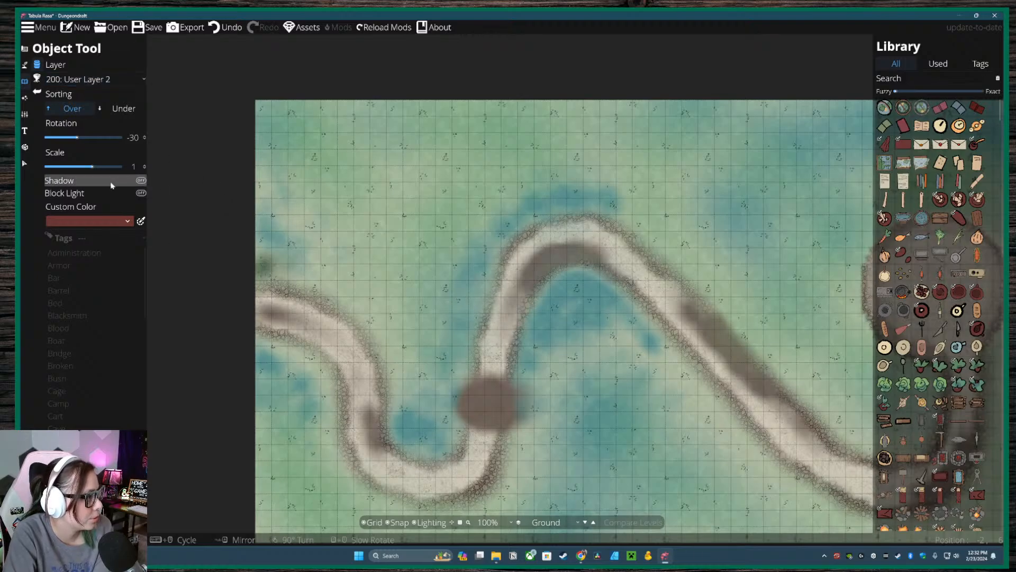
- Place a Stump 05 object rotated -60 degrees on the grass just above the path's start at the map's west edge
scroll(464, 324, "down", 3)
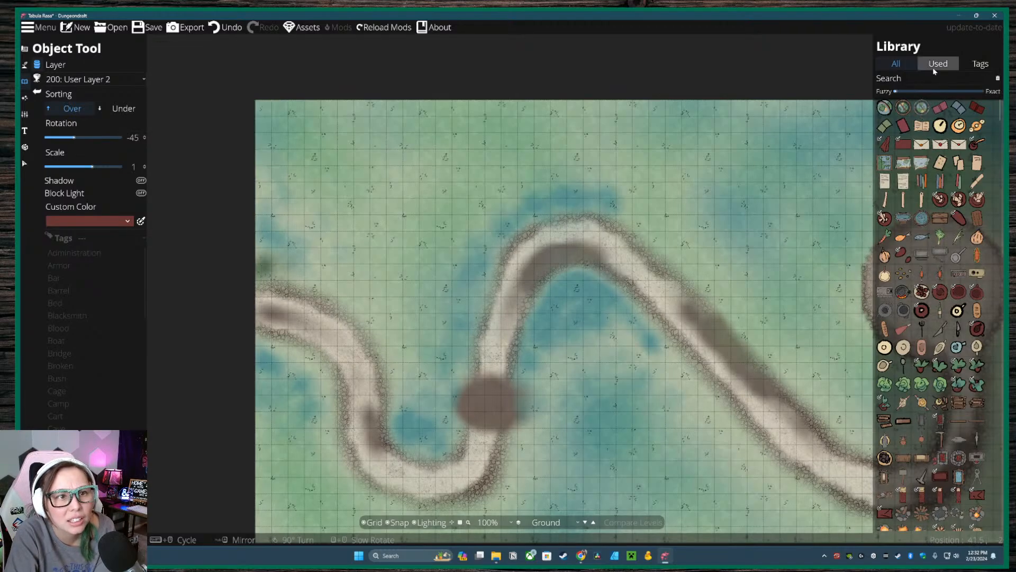
scroll(934, 428, "down", 5)
scroll(935, 428, "down", 10)
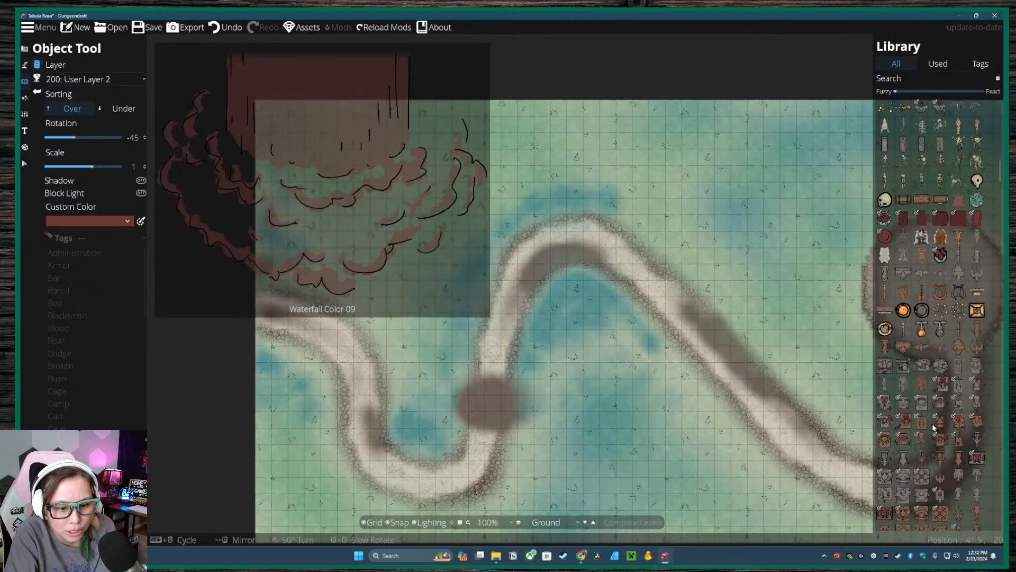
scroll(939, 318, "down", 10)
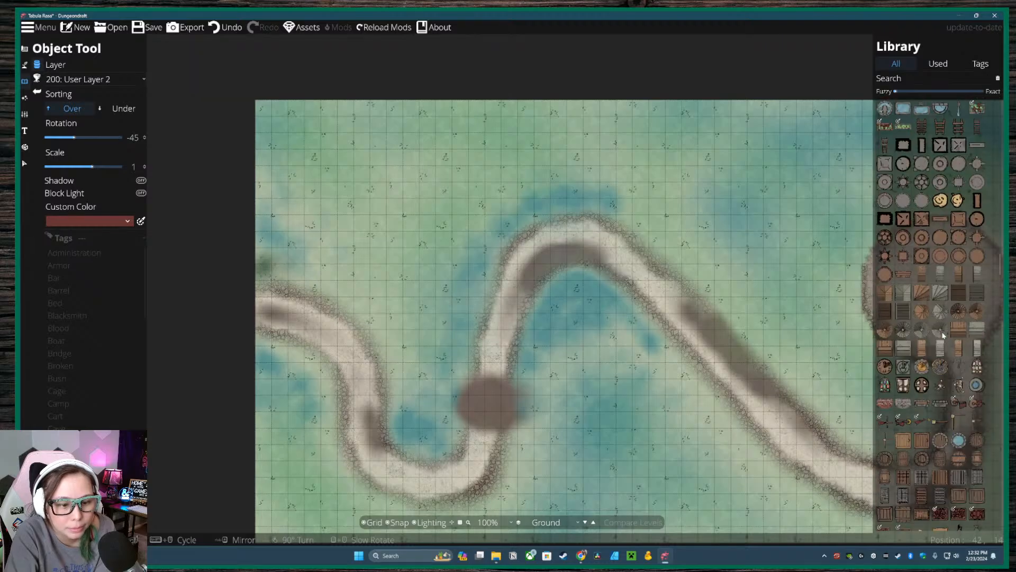
scroll(934, 318, "up", 3)
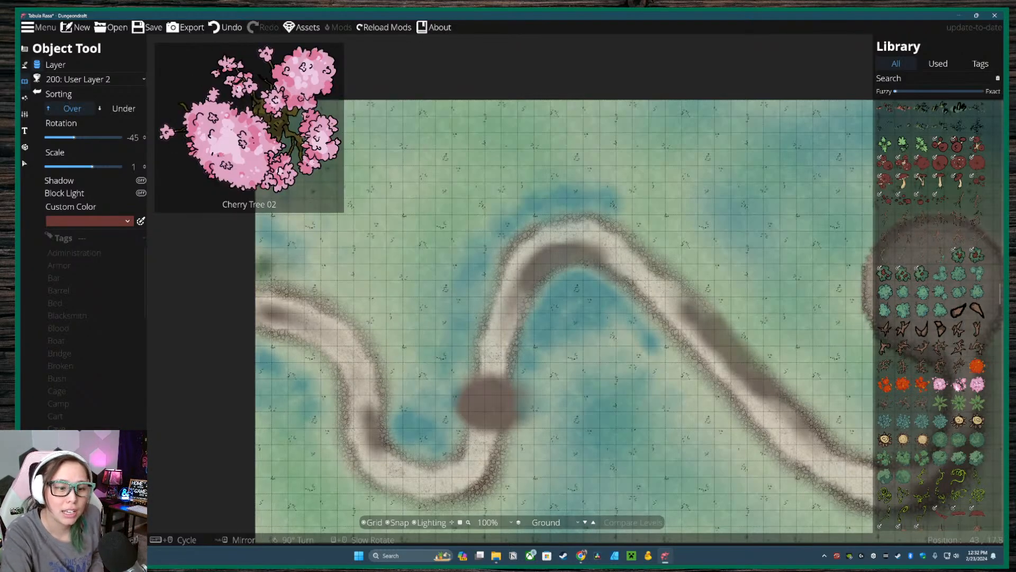
left_click(922, 440)
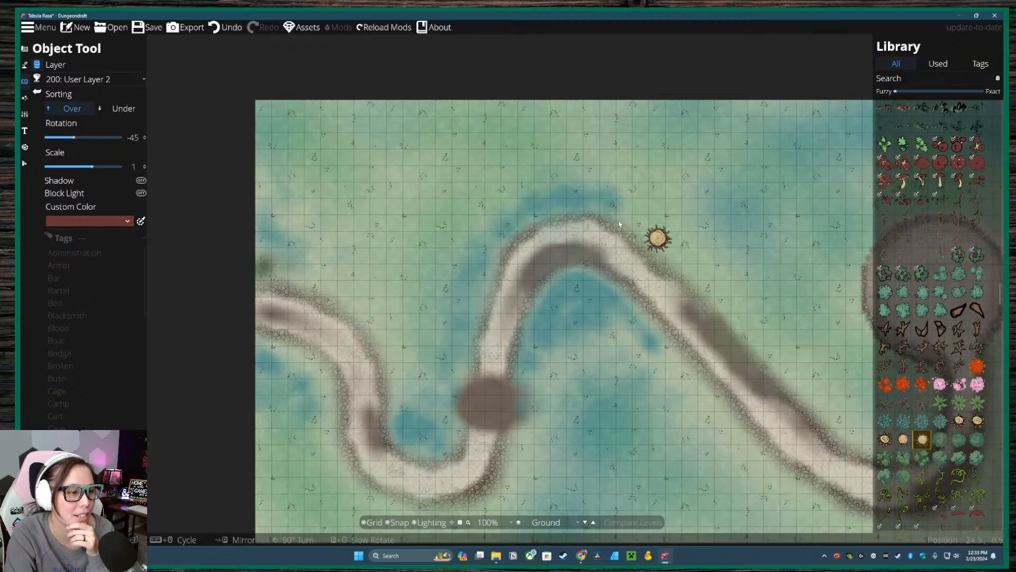
scroll(569, 370, "down", 1)
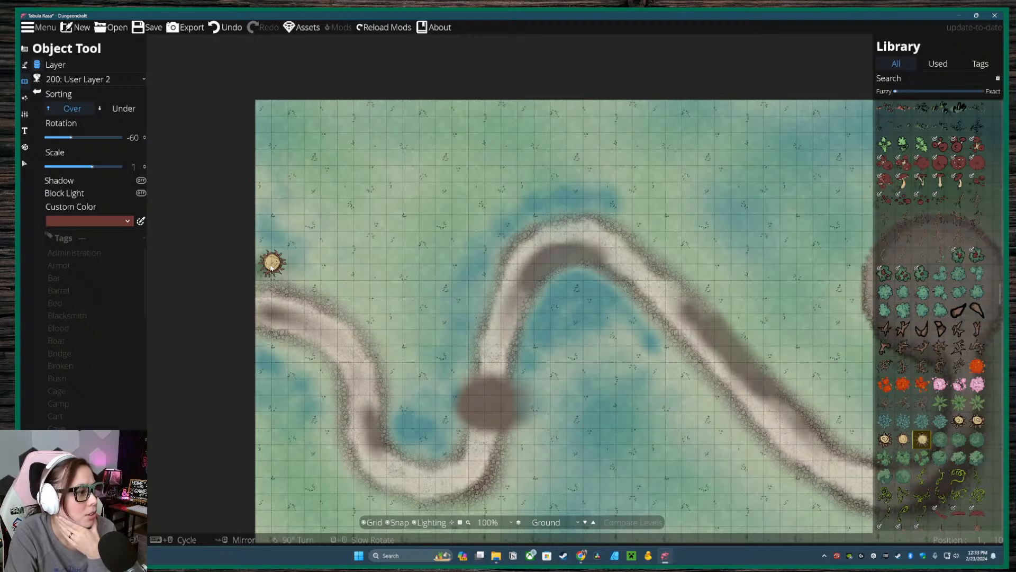
left_click(272, 262)
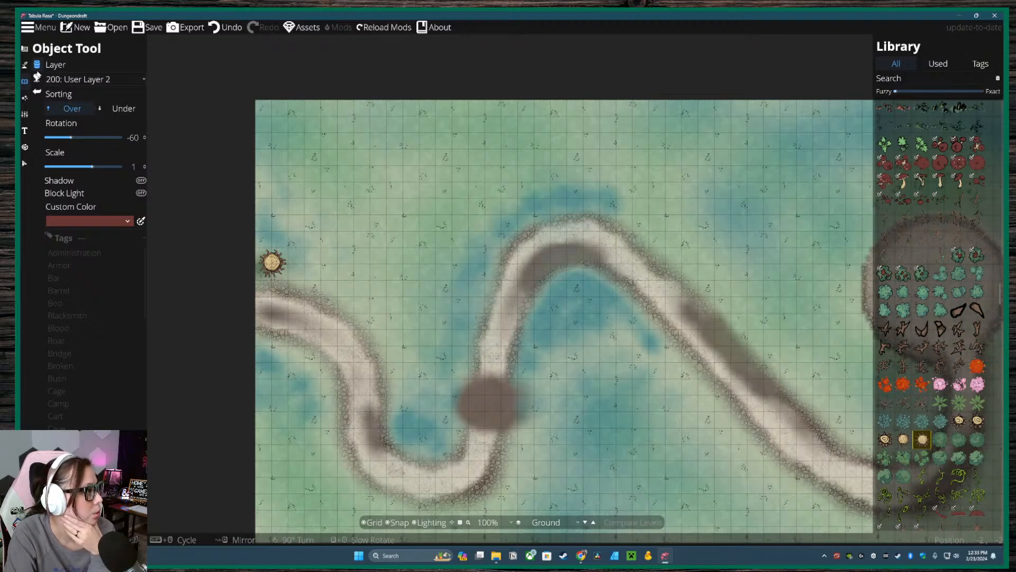
- Switch to the Scatter Tool and set its layer to 200: User Layer 2
left_click(37, 78)
mouse_move(921, 438)
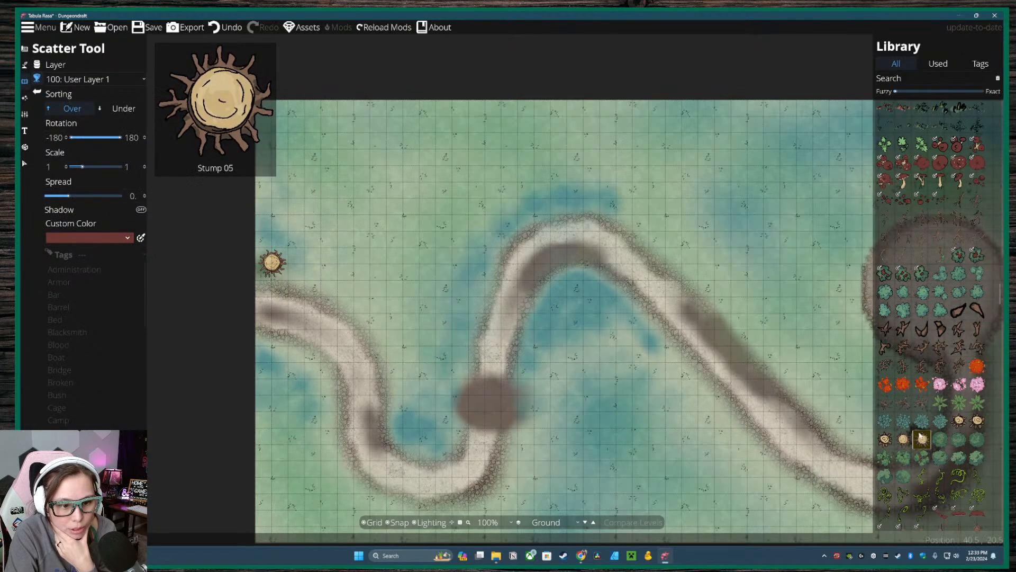
left_click(73, 79)
left_click(77, 185)
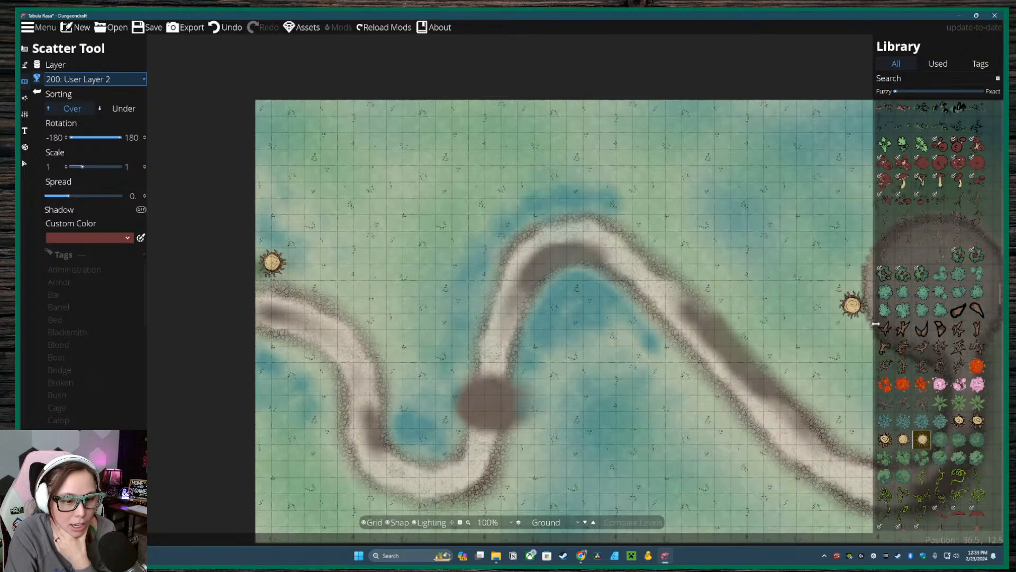
- Select four stump assets together for scattering, including Stump 03, Stump 04 and Stump 05
mouse_move(963, 426)
left_click(904, 439)
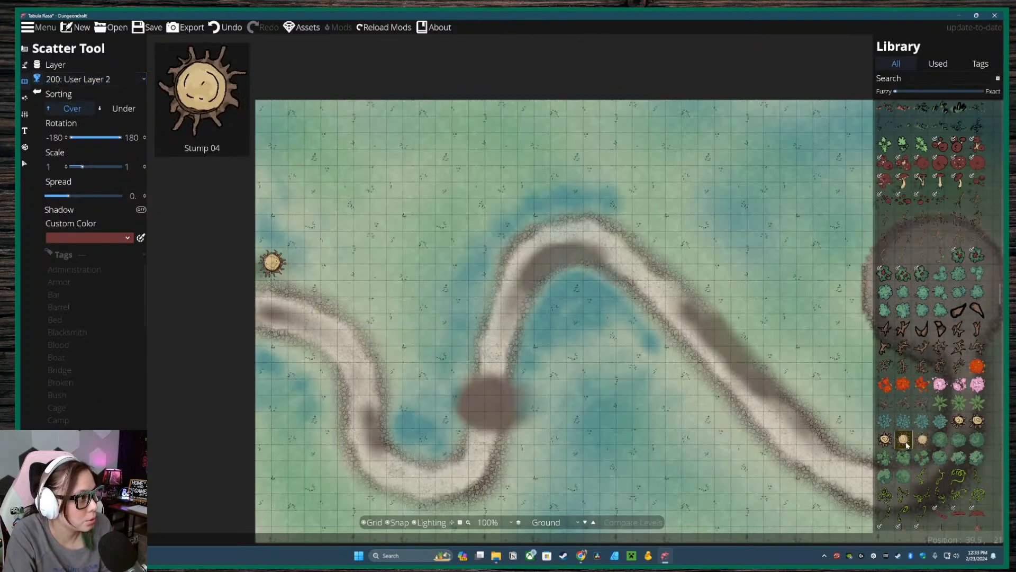
left_click(378, 348)
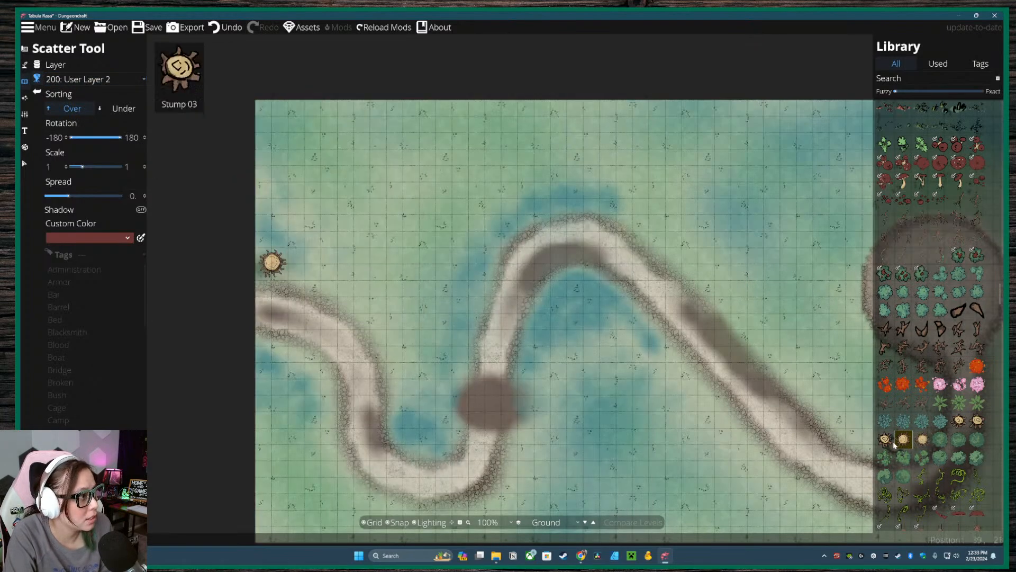
mouse_move(903, 444)
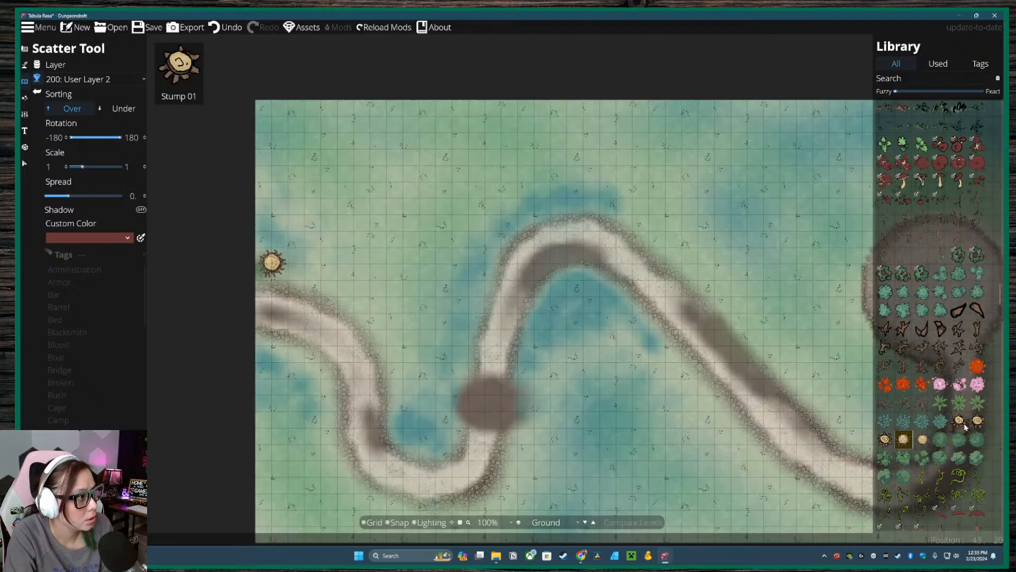
left_click(979, 423)
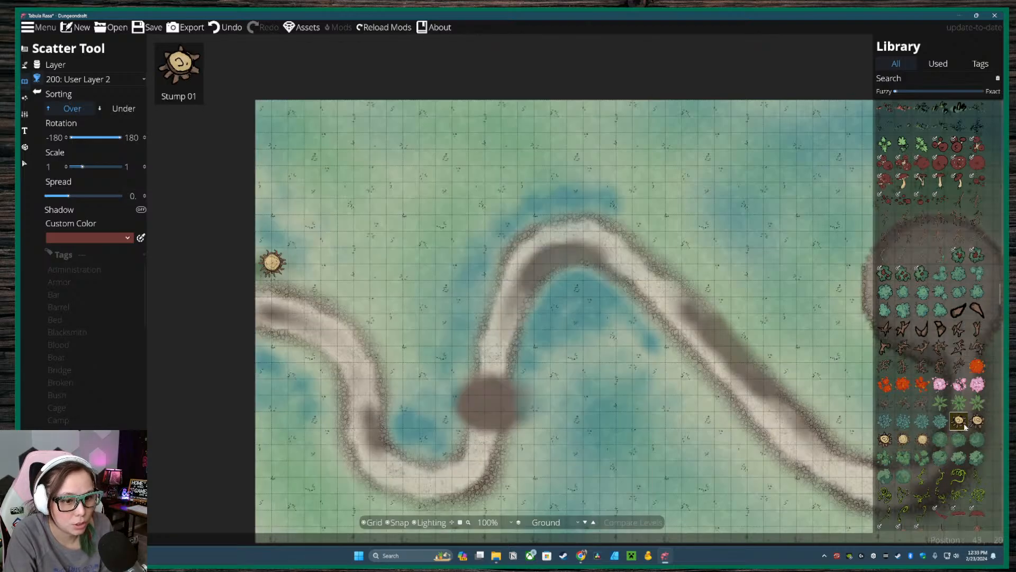
left_click(922, 439, "shift")
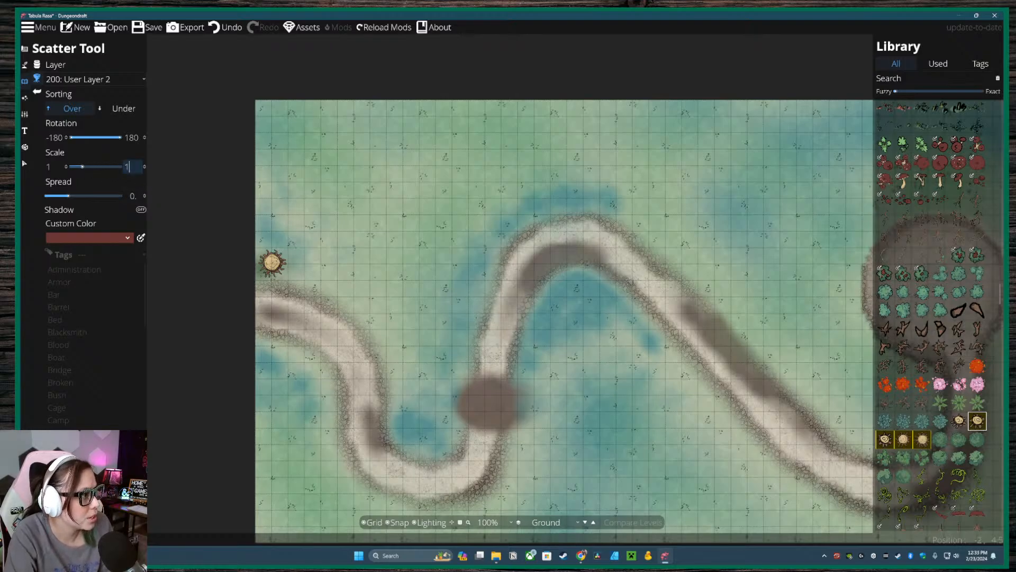
- Set the scatter scale's maximum to 1.5
left_click_drag(82, 167, 91, 169)
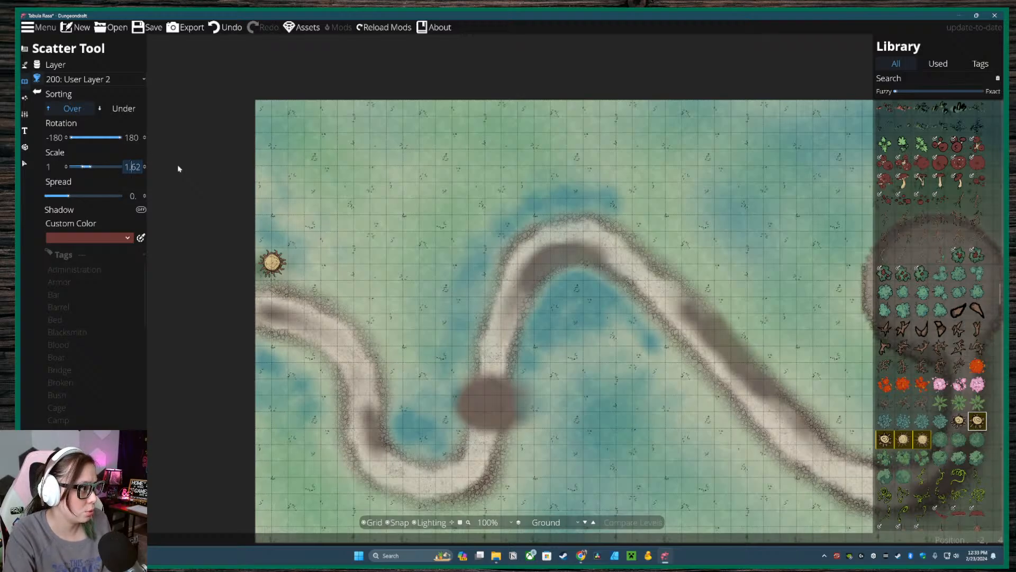
type("1.2")
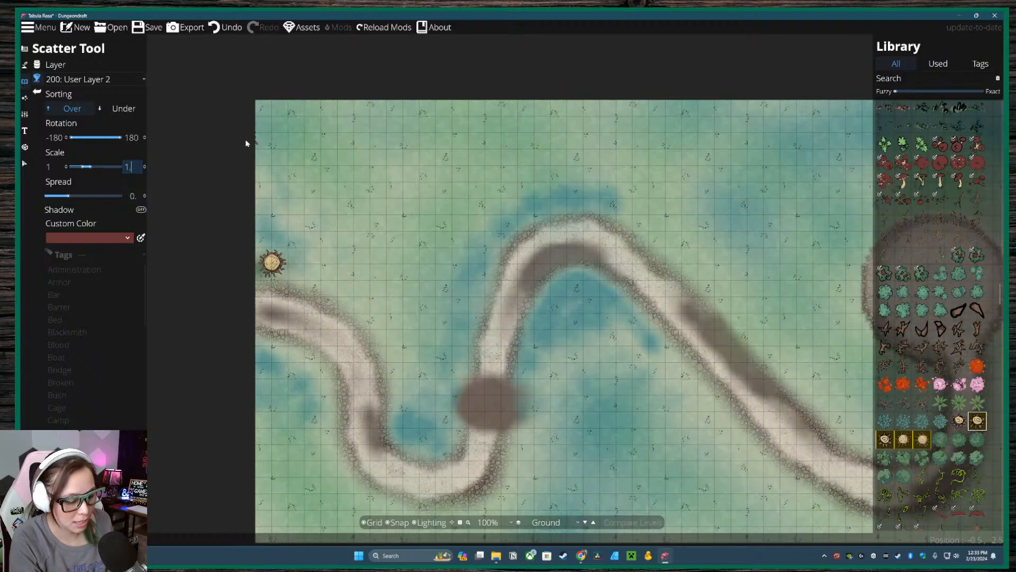
left_click(330, 241)
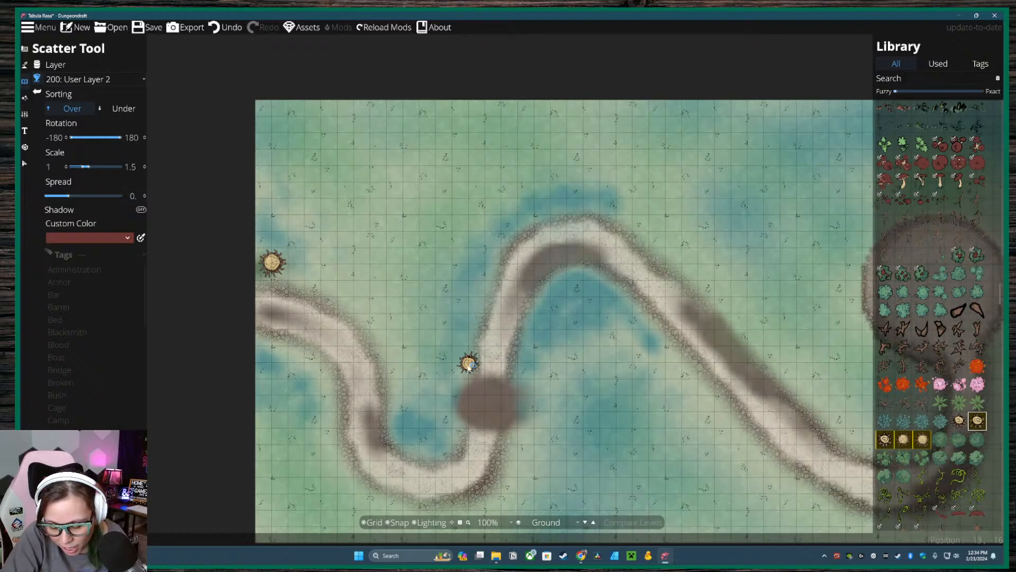
- Review the Scatter Tool's available layers and open the map's Level Settings
left_click(95, 80)
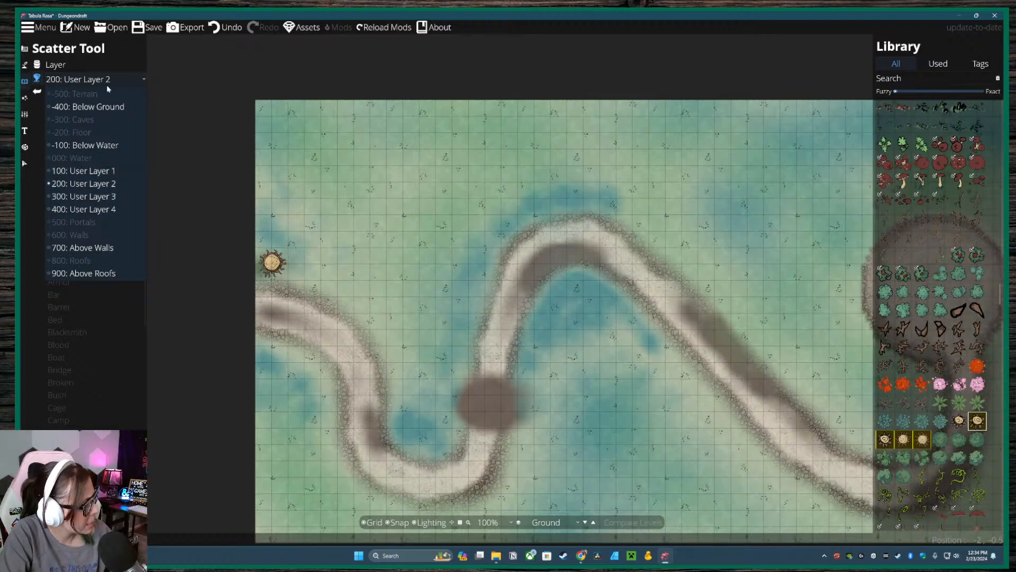
left_click(133, 81)
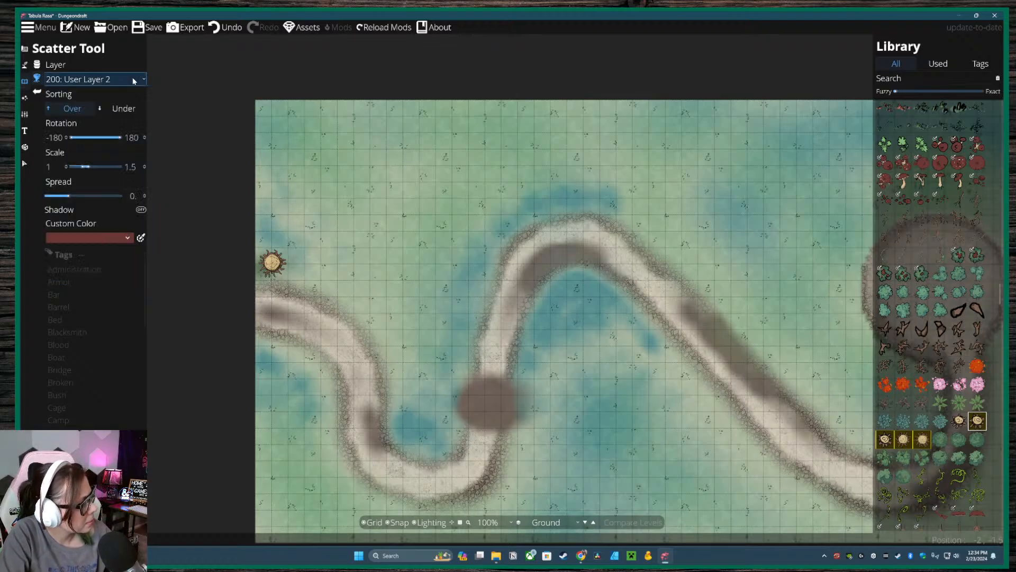
left_click(24, 113)
left_click(88, 79)
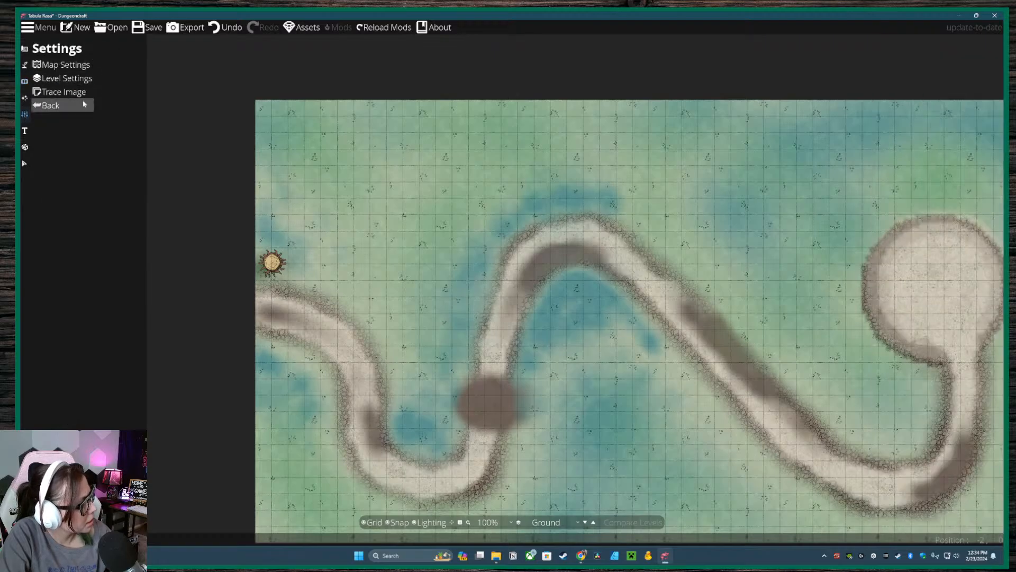
left_click(85, 79)
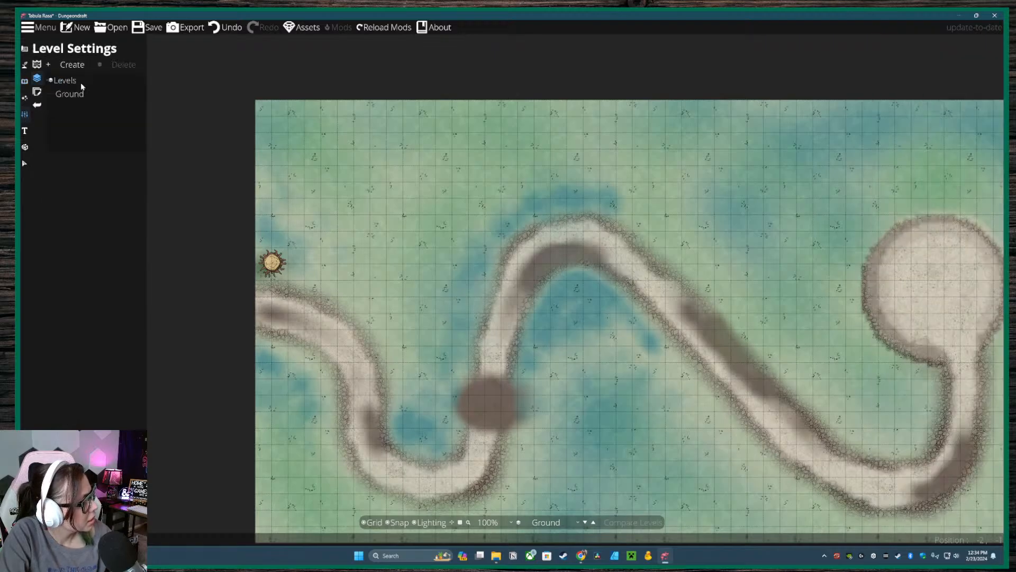
- Look through the Map Settings and the Effects tools, and return to the Scatter Tool
left_click(37, 65)
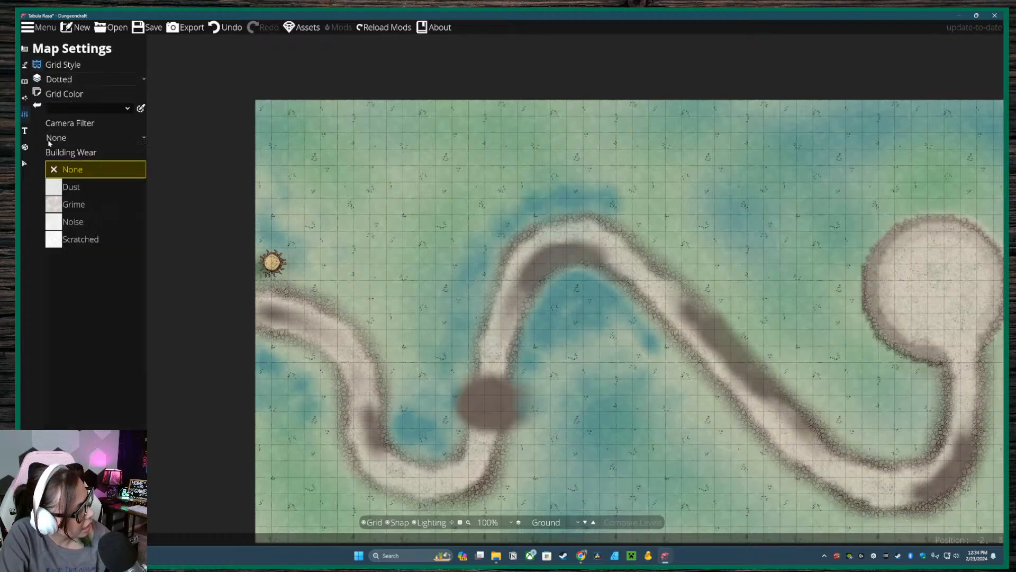
left_click(24, 98)
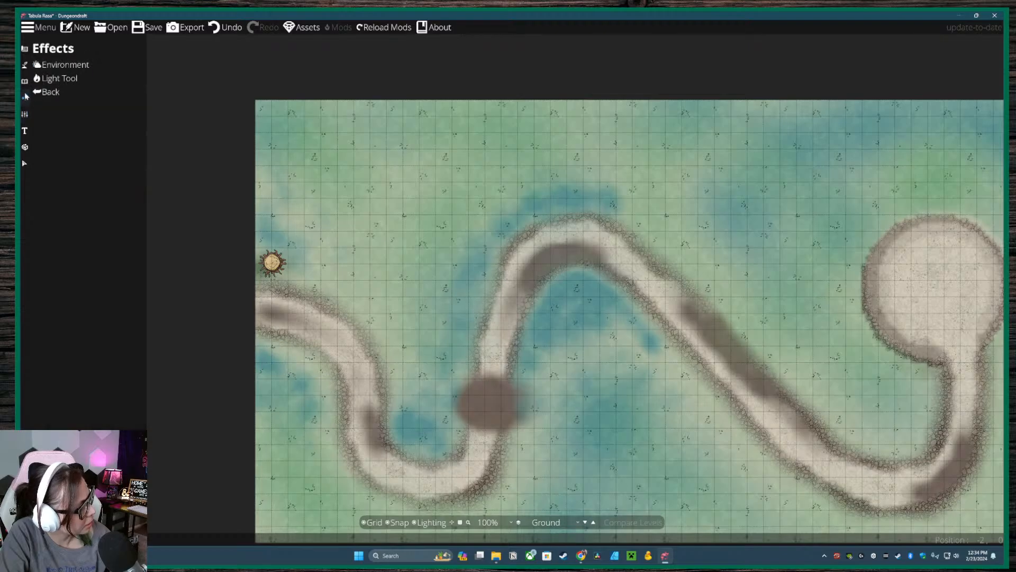
left_click(25, 67)
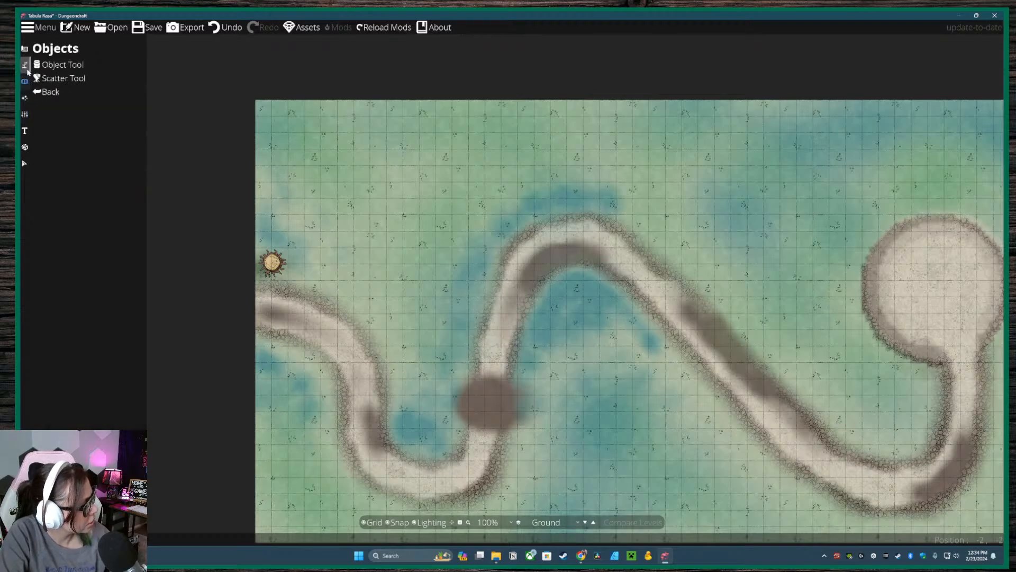
left_click(60, 78)
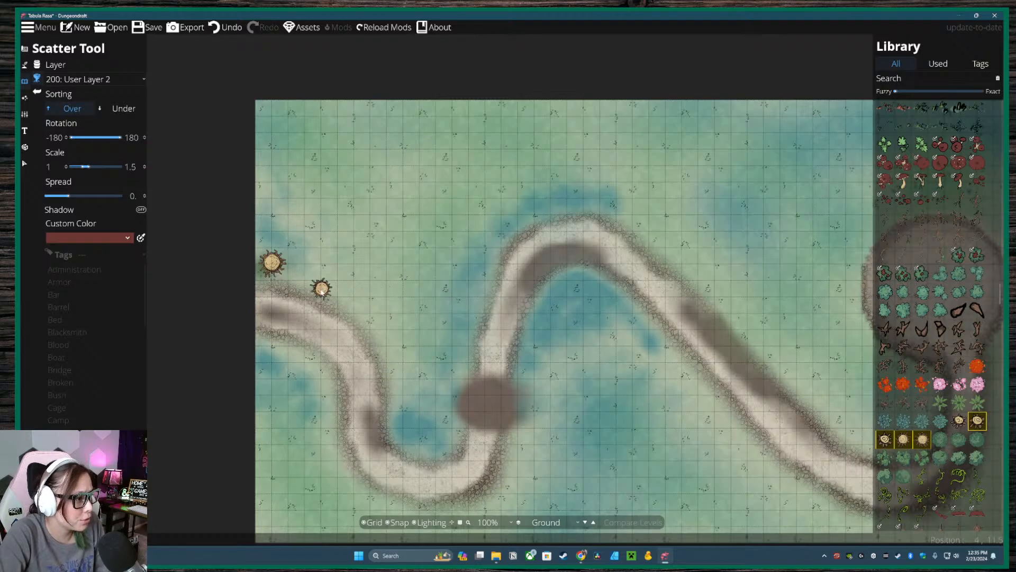
- Scatter two stumps above the path's western start and three below it
left_click(305, 279)
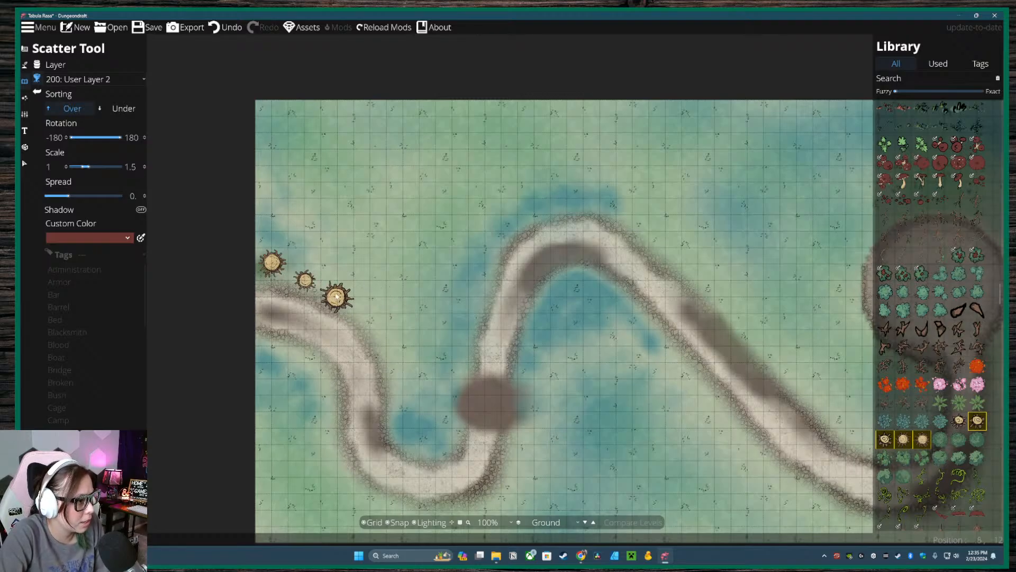
left_click(344, 299)
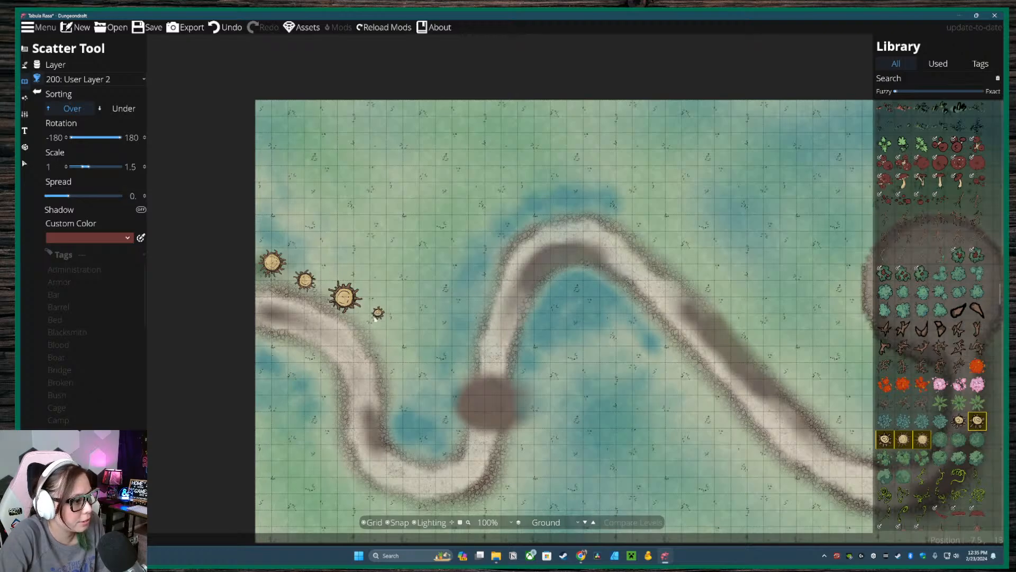
left_click(263, 353)
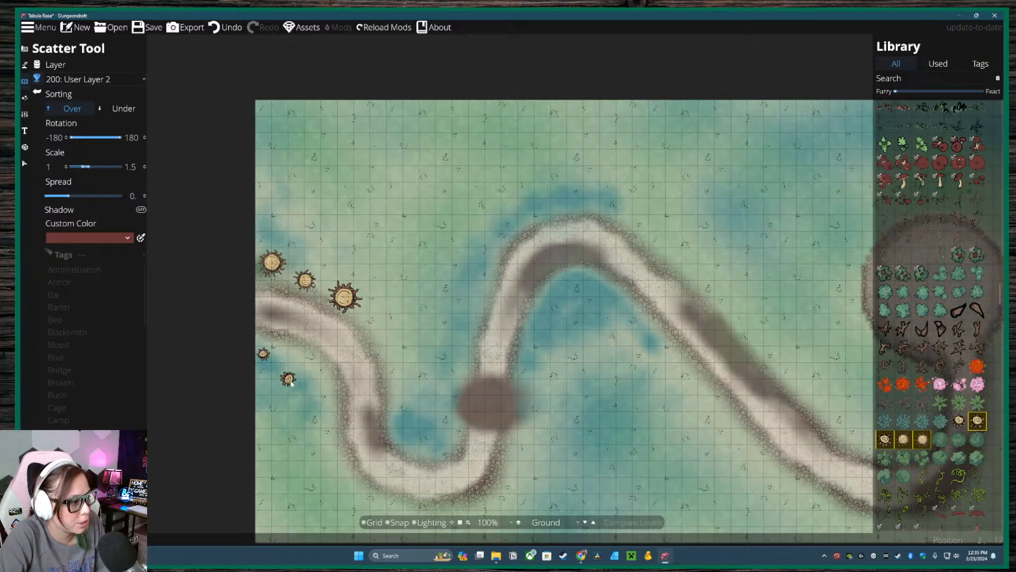
left_click(287, 379)
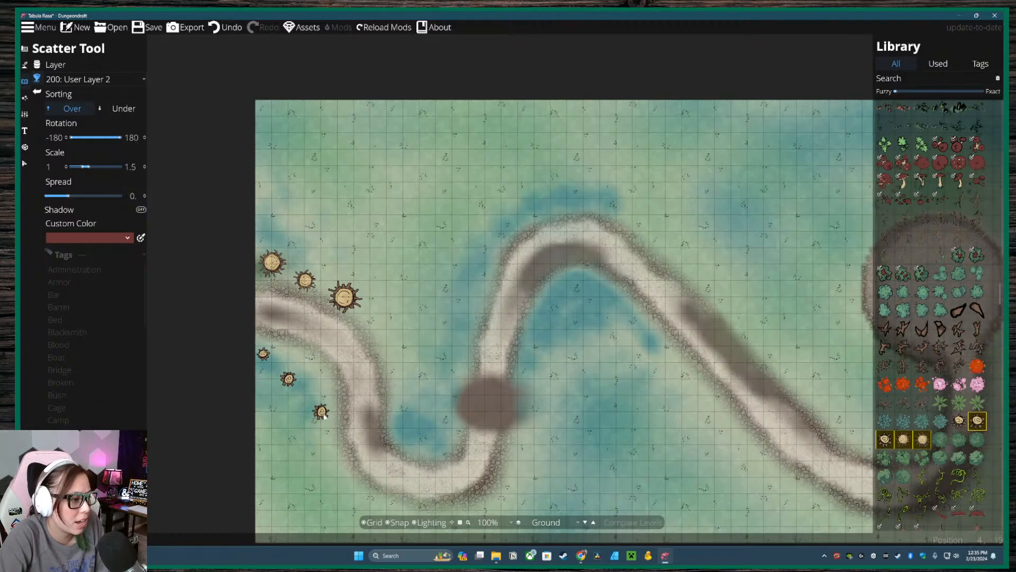
left_click(321, 413)
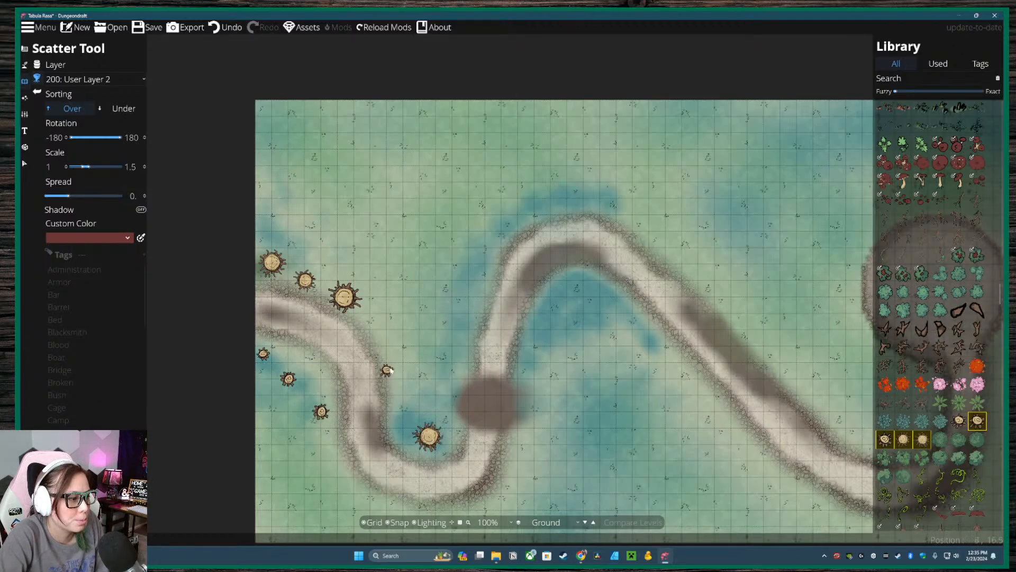
- Scatter stumps inside the path's first dip and one larger stump just southeast of the brown patch
left_click(396, 363)
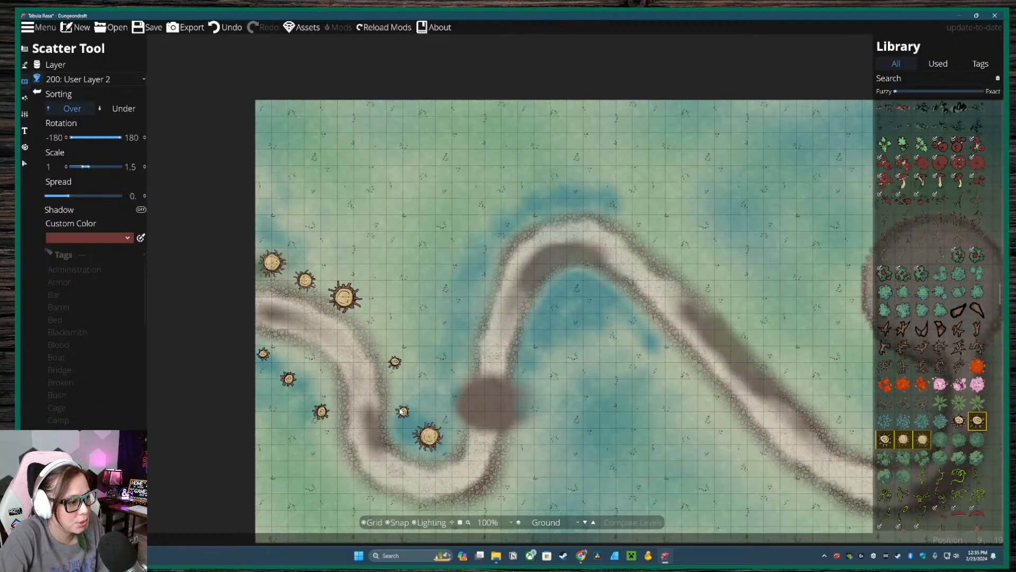
left_click(402, 411)
left_click(435, 371)
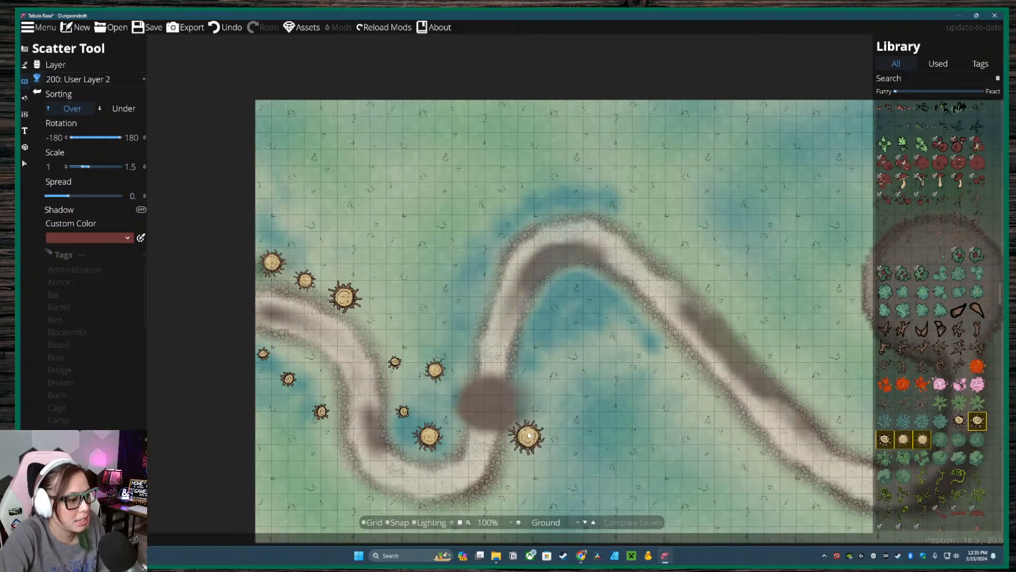
left_click(527, 469)
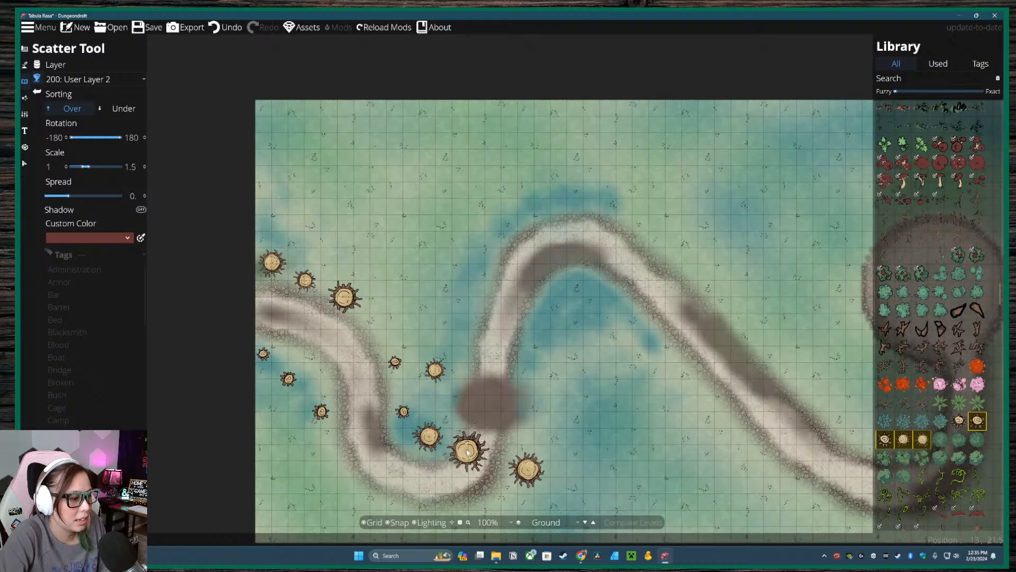
- Scatter five stumps around the outside of the first dip, along its western side and the map's southern edge
left_click_drag(467, 448, 424, 406)
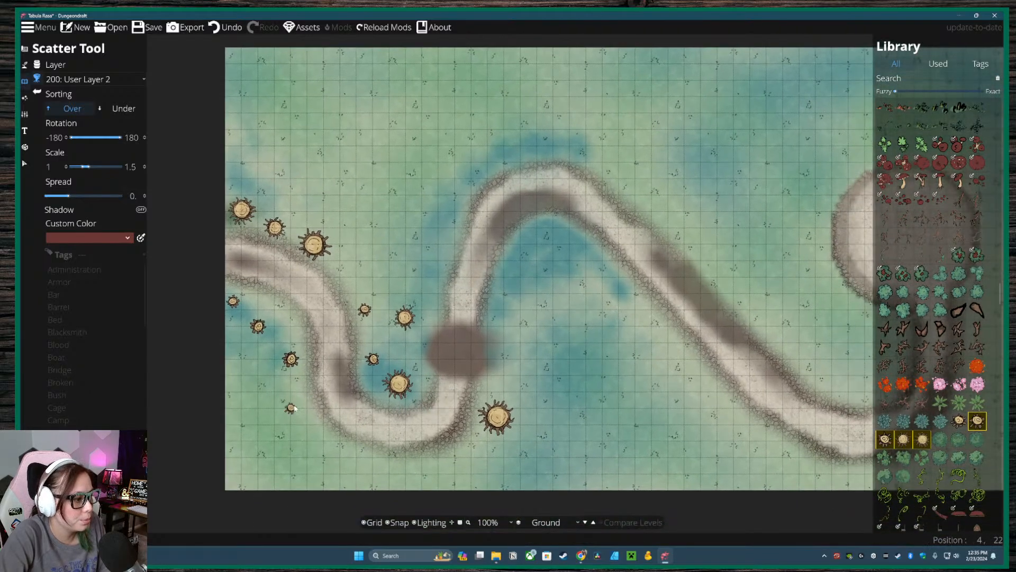
left_click(306, 416)
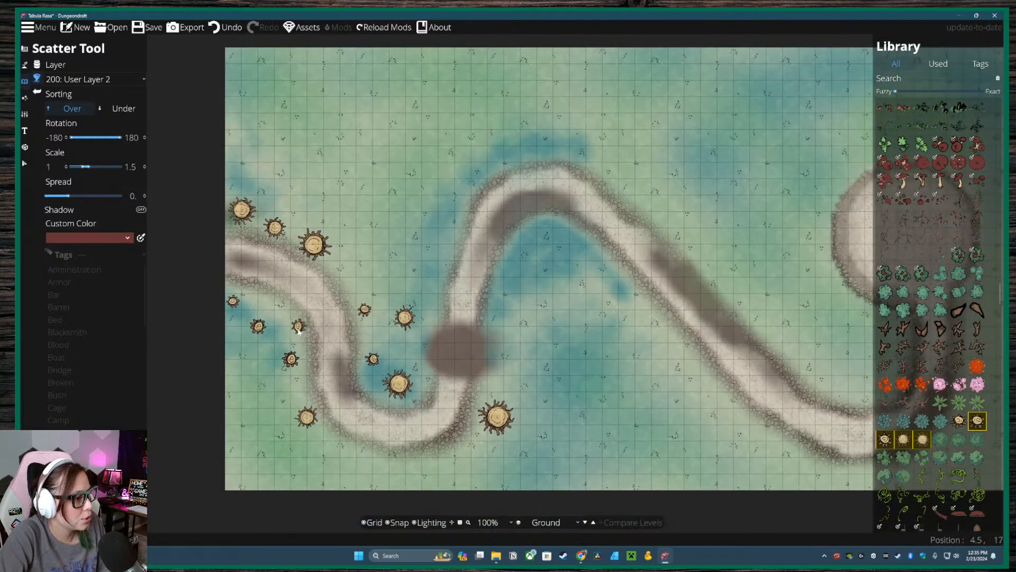
left_click(299, 328)
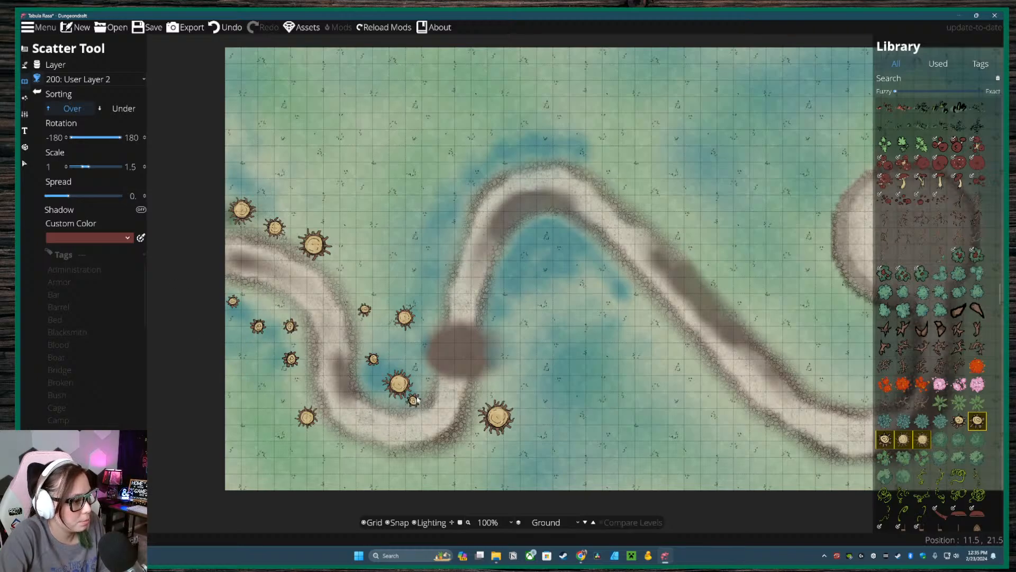
left_click(332, 457)
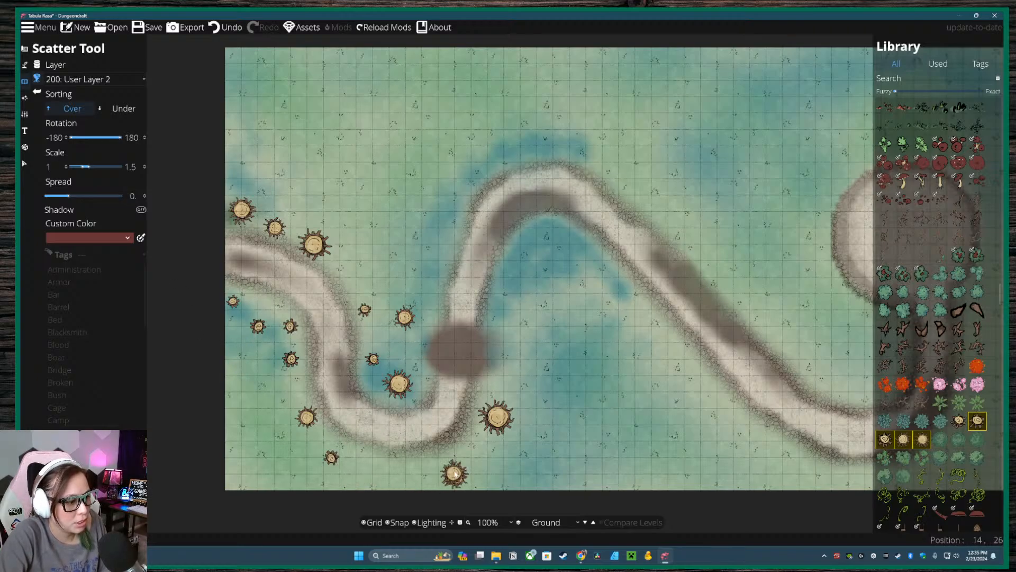
left_click(454, 474)
left_click(363, 473)
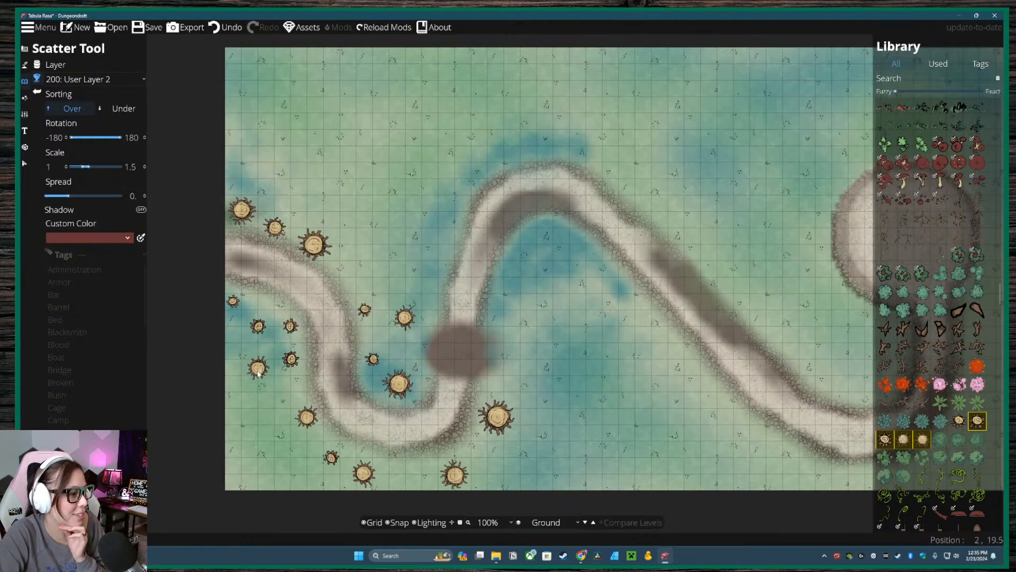
- Add single stumps inside the first dip, beneath the path's central arch and near the map's western edge
left_click(389, 343)
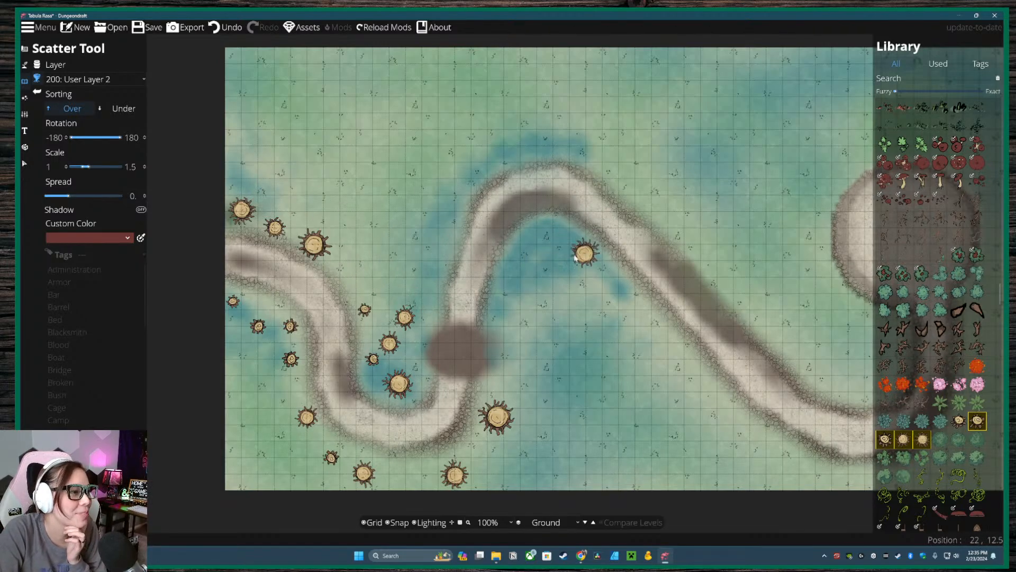
left_click(536, 253)
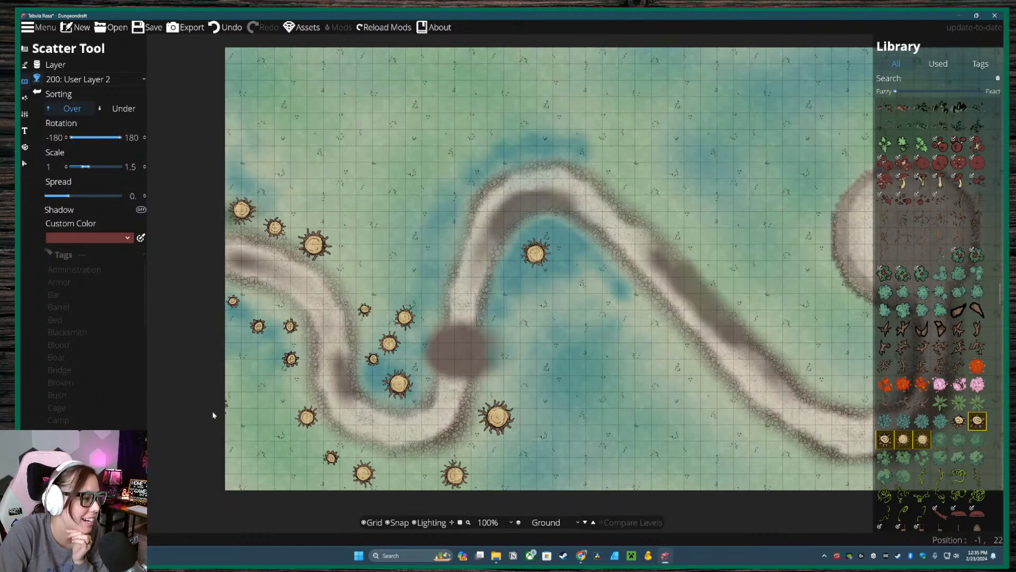
left_click(239, 363)
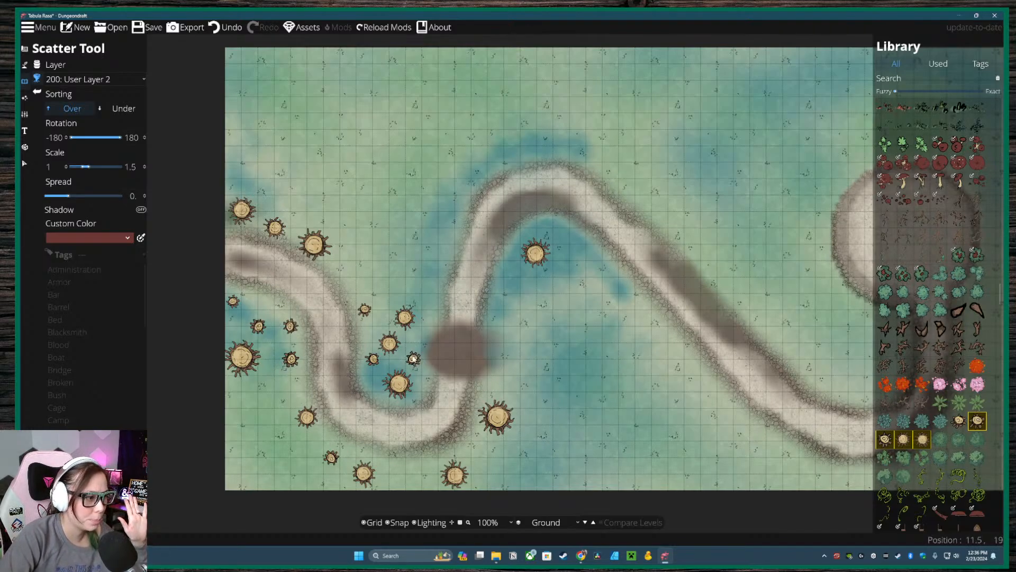
- Scatter one small stump beneath the east side of the path's central arch and three stumps above the arch
left_click(585, 247)
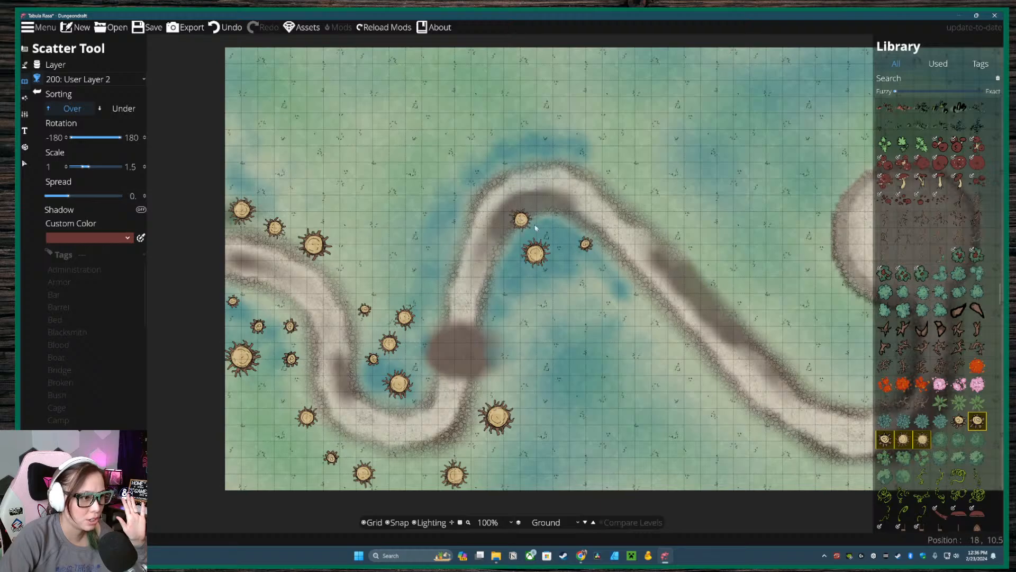
left_click(485, 155)
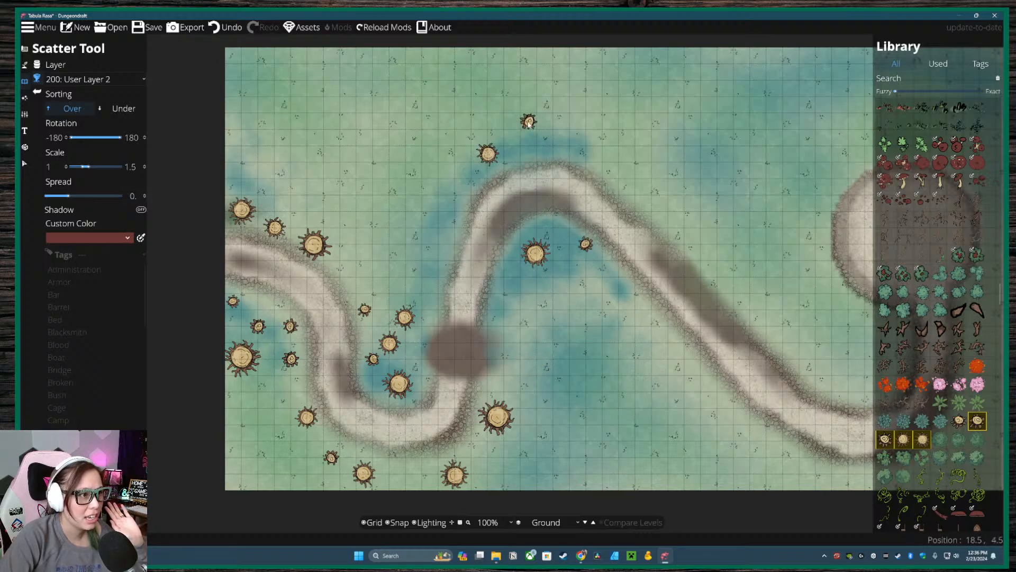
left_click(537, 115)
left_click(503, 115)
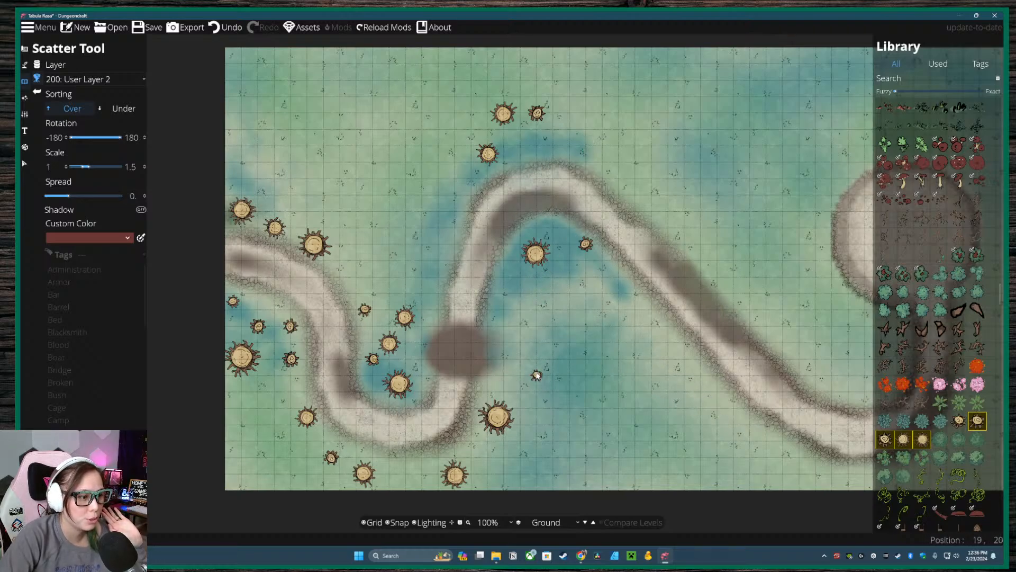
- Scatter more stumps east of the brown patch, around the central arch and above the path's western start
left_click(537, 375)
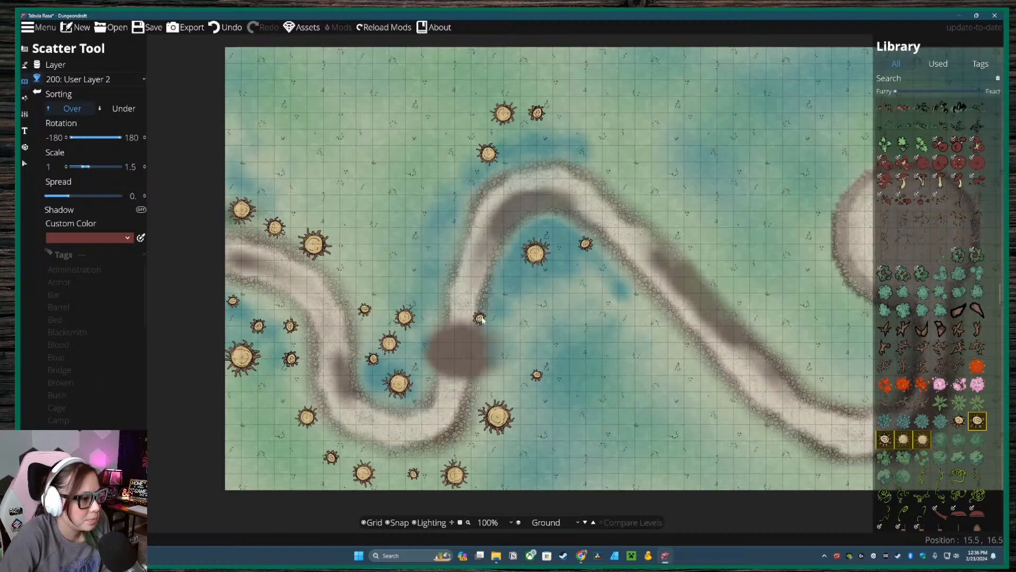
right_click(482, 320)
right_click(482, 320)
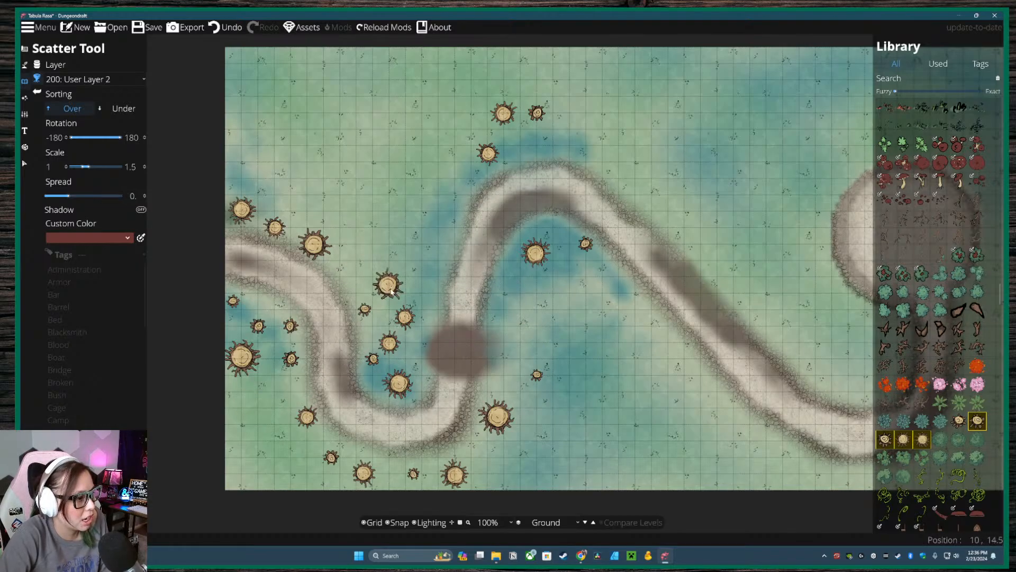
left_click(273, 186)
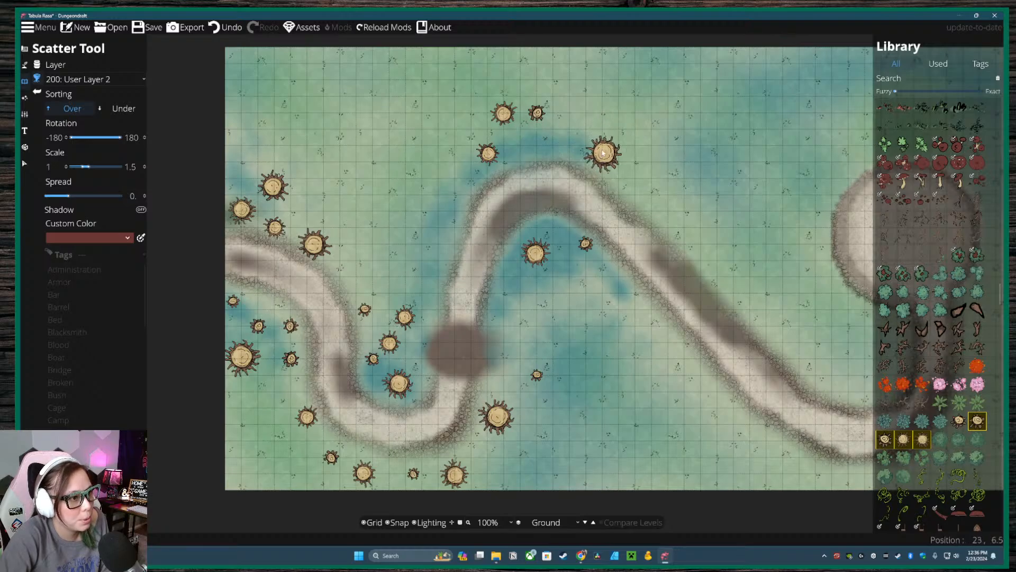
left_click(610, 284)
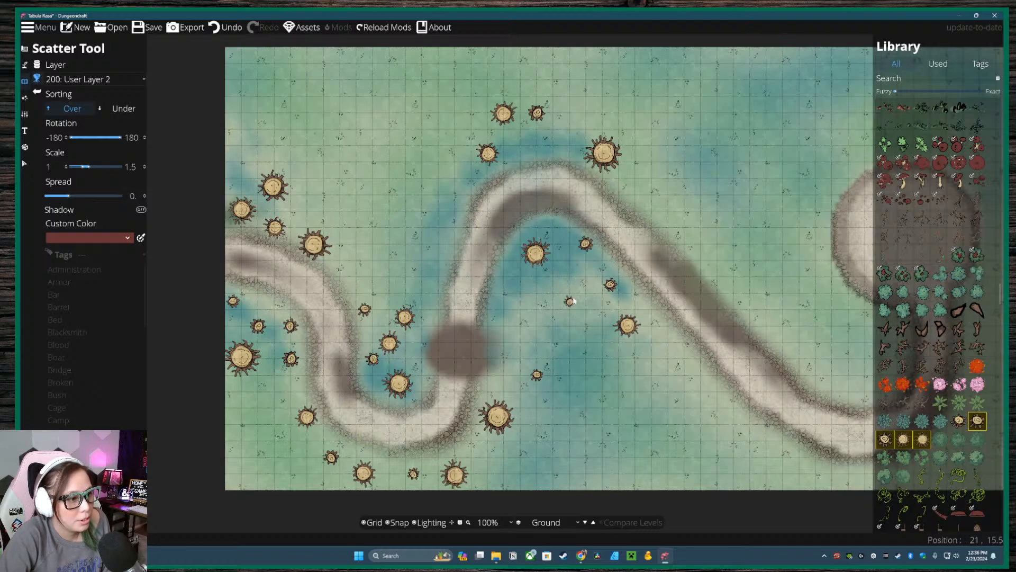
left_click(513, 332)
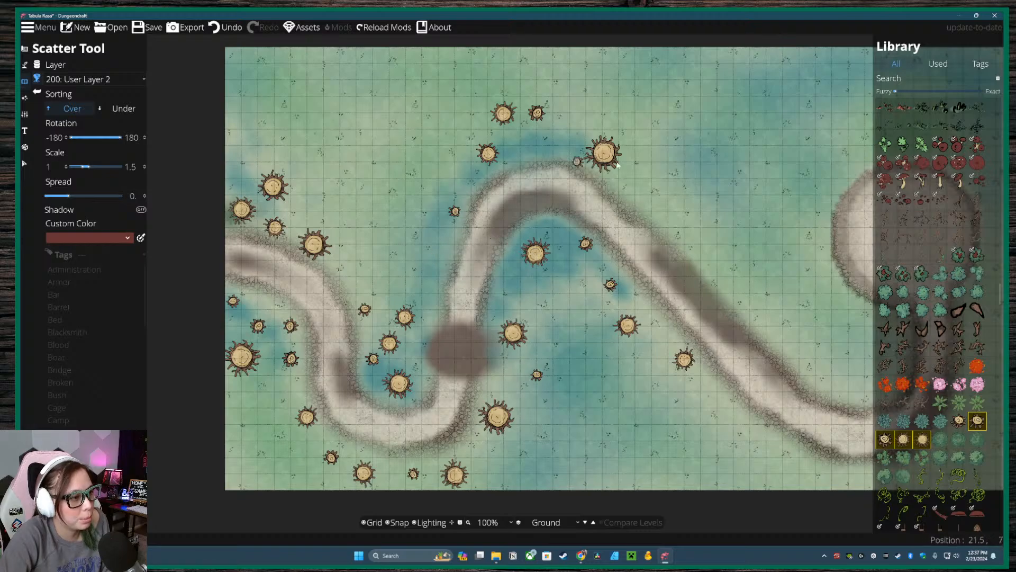
- Scatter four stumps along the upper side of the long diagonal path, ending inside the bend below the round clearing
left_click_drag(792, 413, 562, 373)
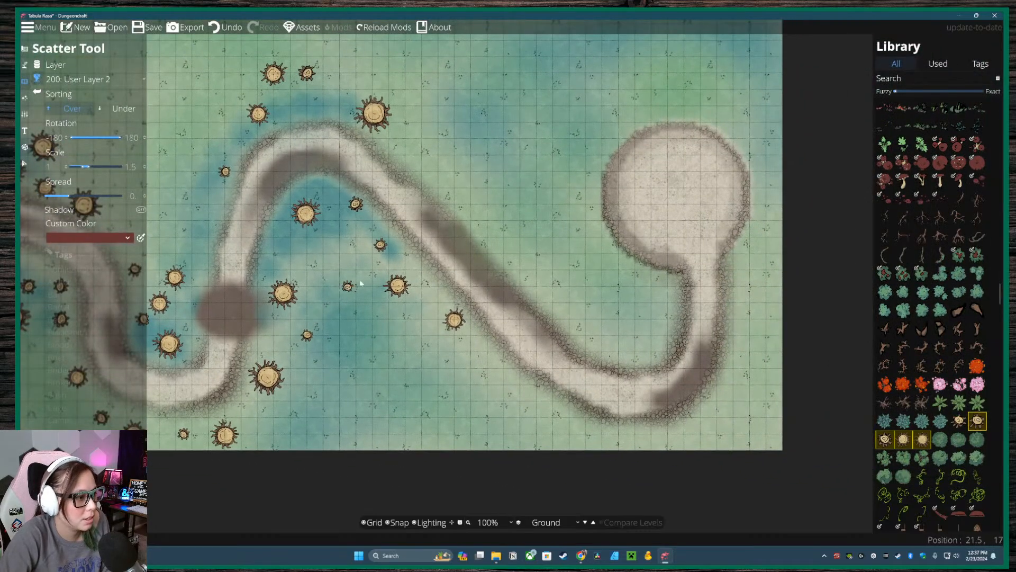
left_click(429, 171)
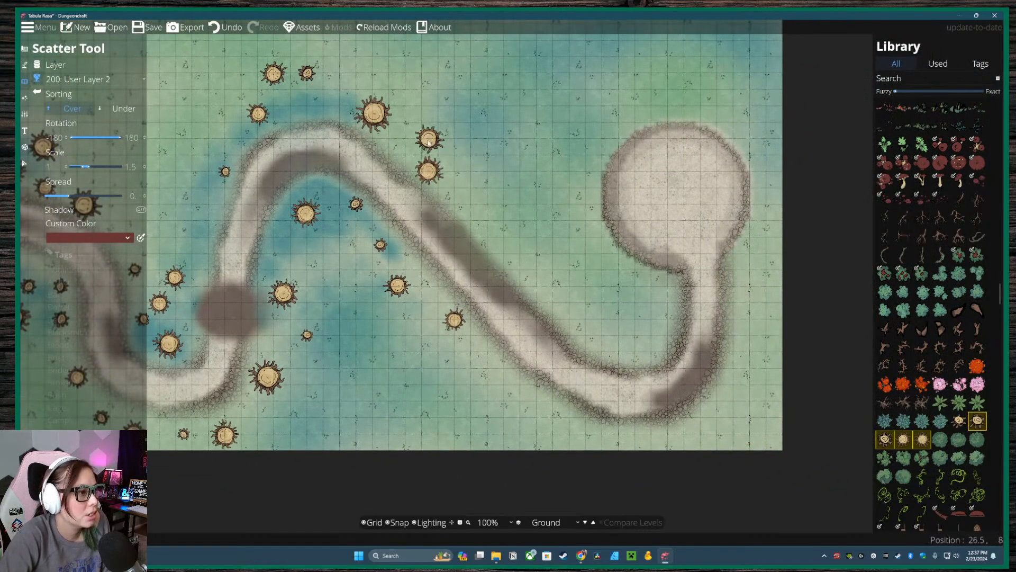
left_click(543, 277)
left_click(592, 333)
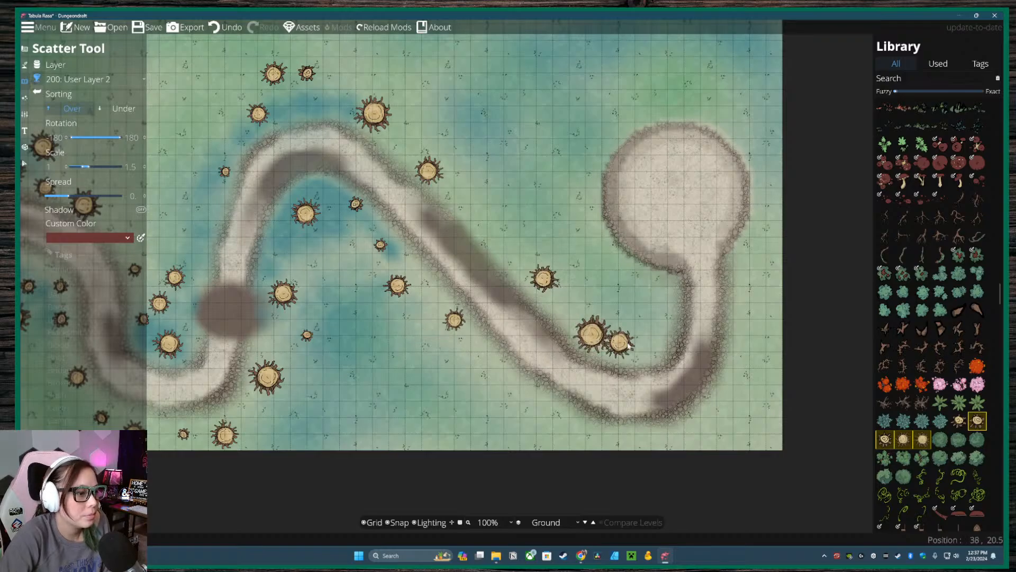
left_click(652, 342)
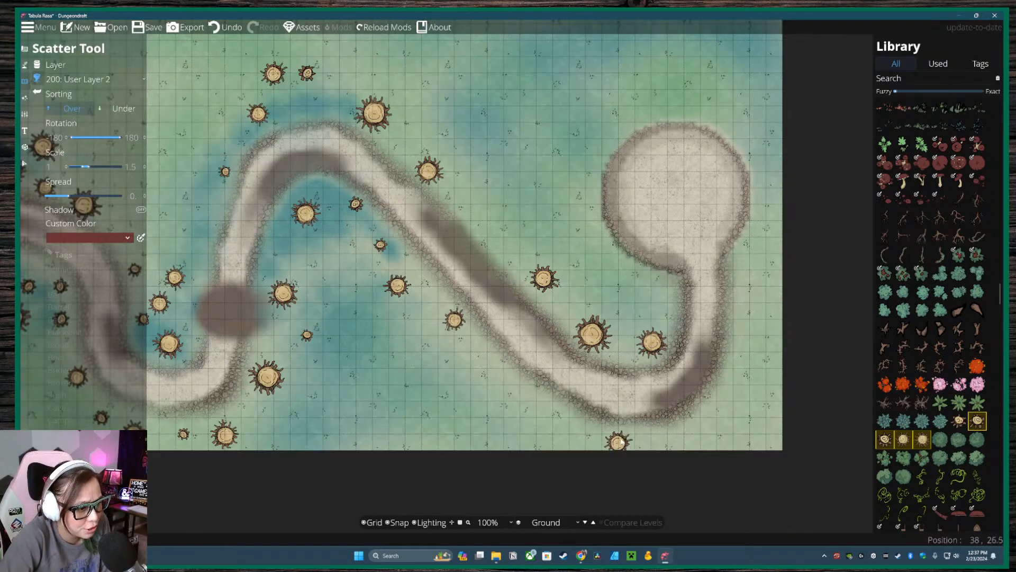
- Scatter a row of four stumps along the map's southern edge beneath the path's eastern bend
left_click(535, 433)
left_click(708, 435)
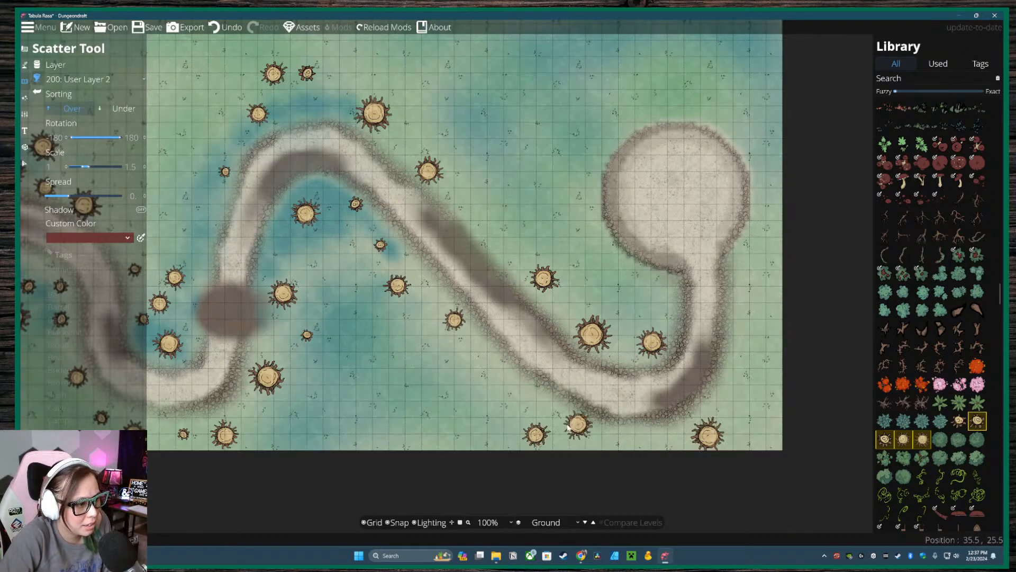
left_click(586, 431)
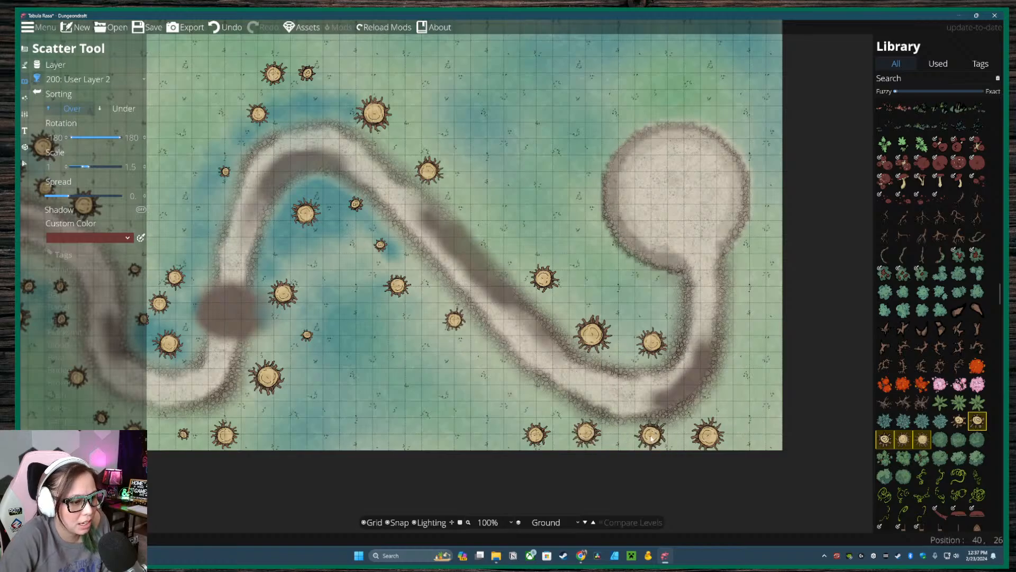
left_click(651, 435)
- Look through the object library for further assets such as rocks, bushes, fire and structure pieces to add to the map
scroll(923, 317, "down", 10)
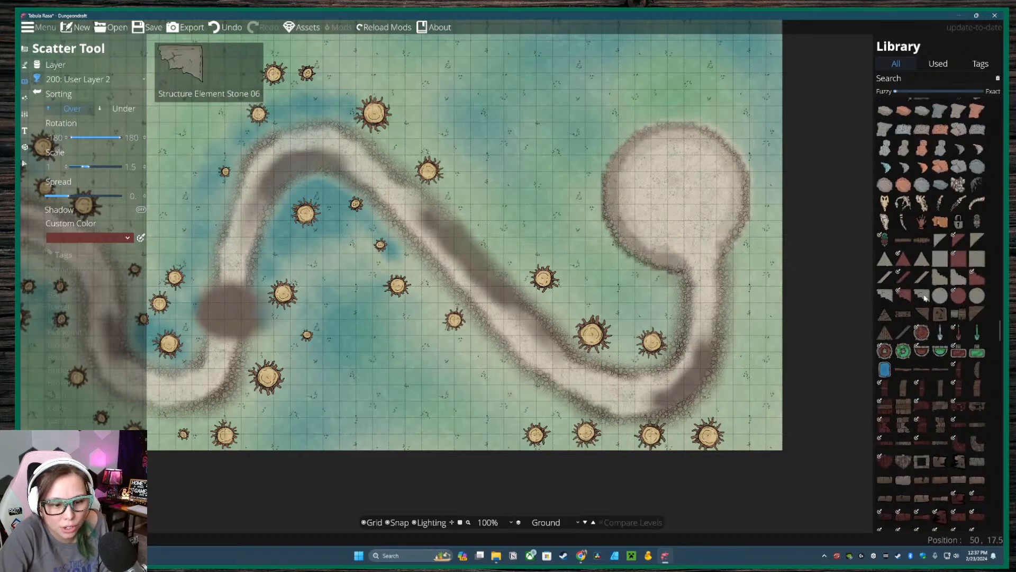
scroll(924, 315, "down", 15)
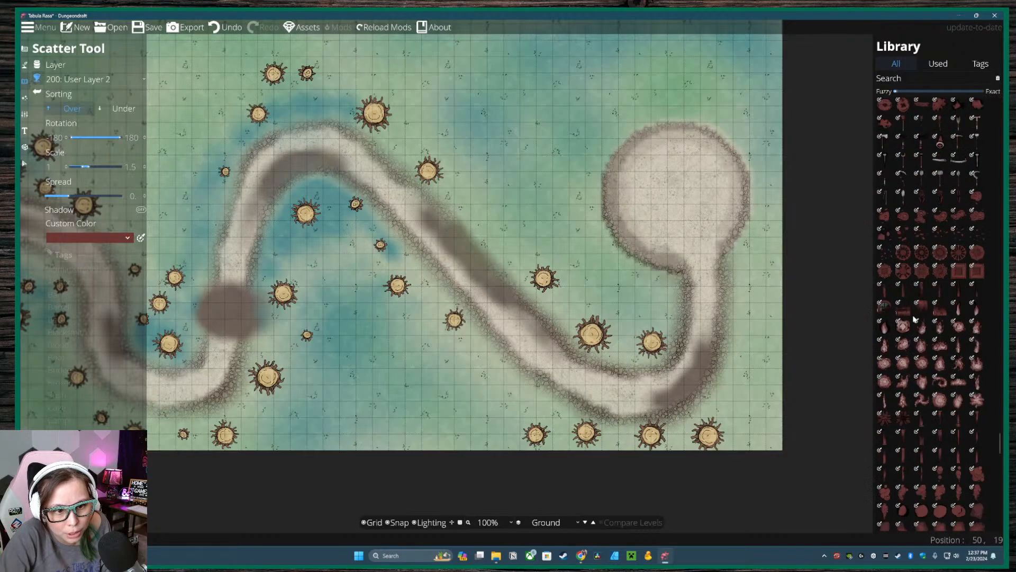
scroll(912, 319, "down", 15)
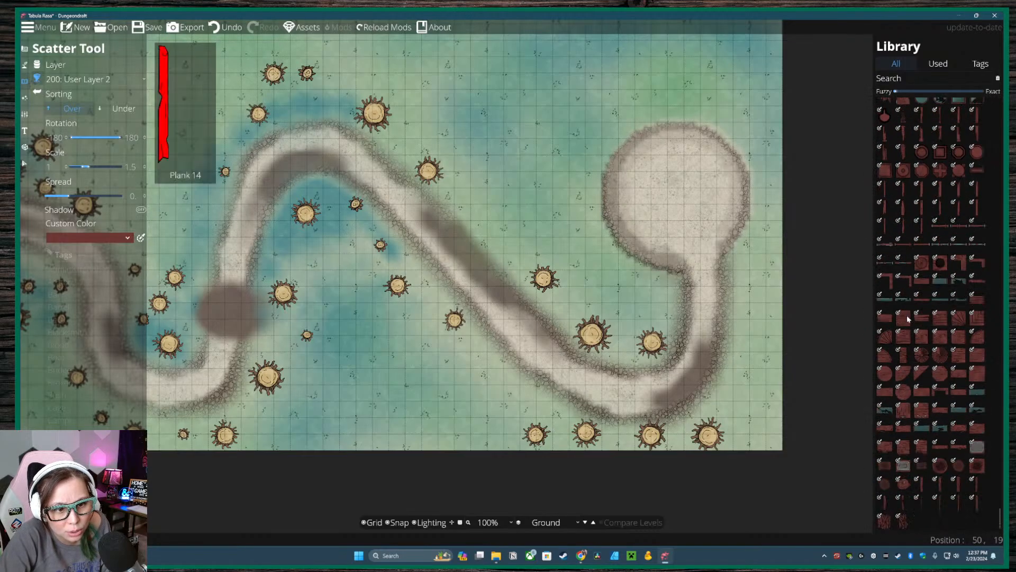
scroll(919, 500, "up", 10)
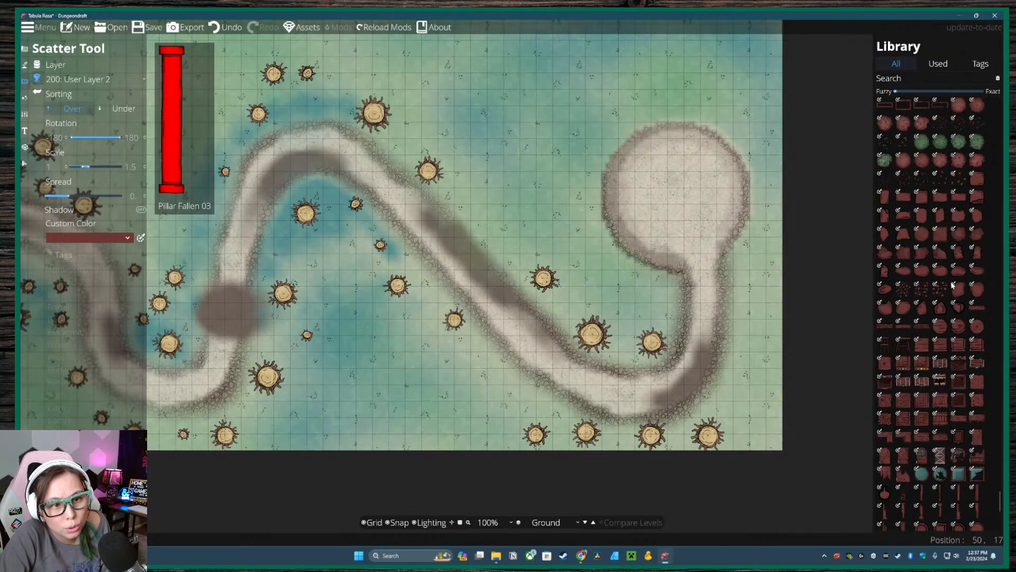
scroll(949, 295, "up", 8)
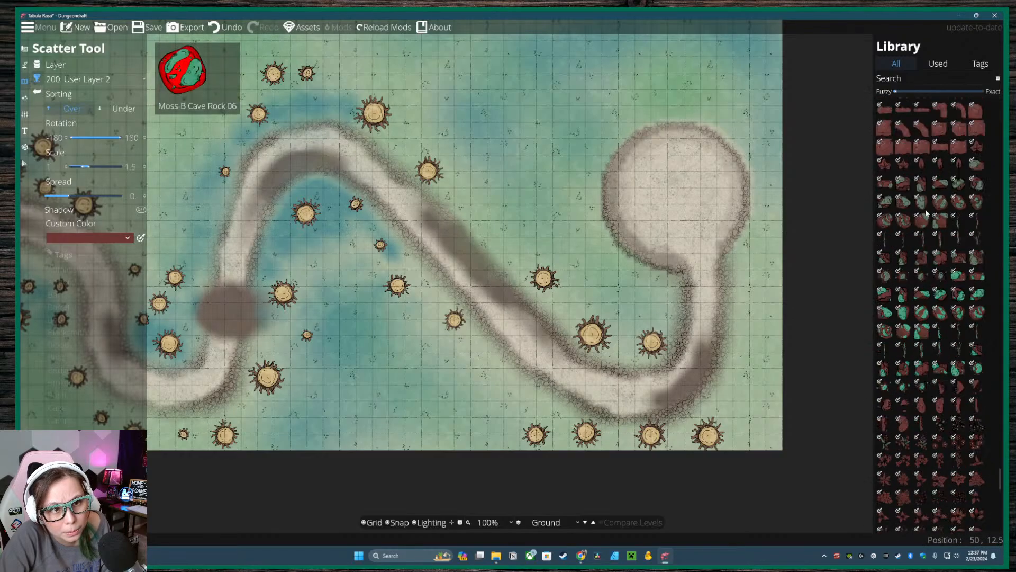
scroll(931, 208, "up", 6)
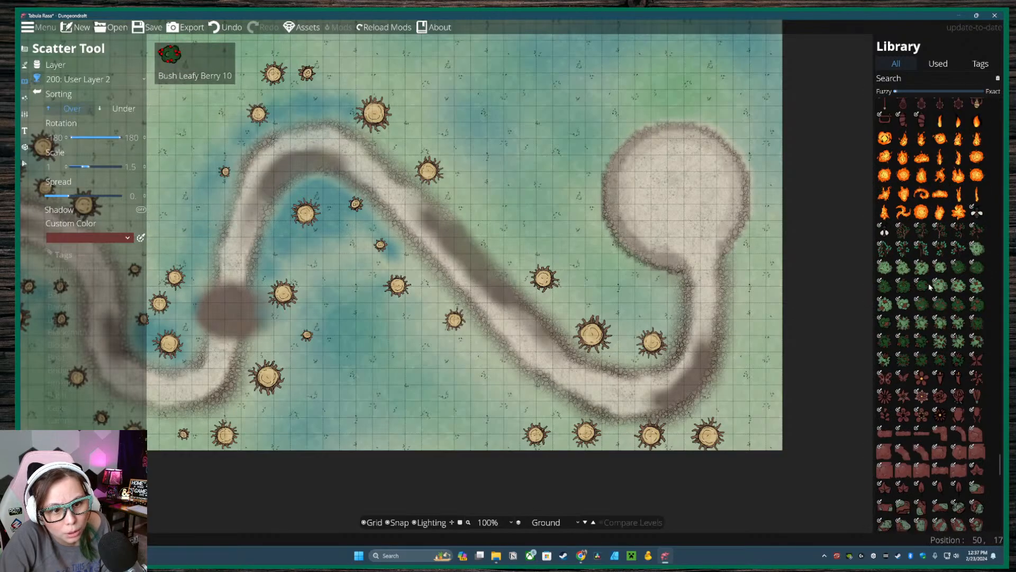
scroll(930, 265, "up", 4)
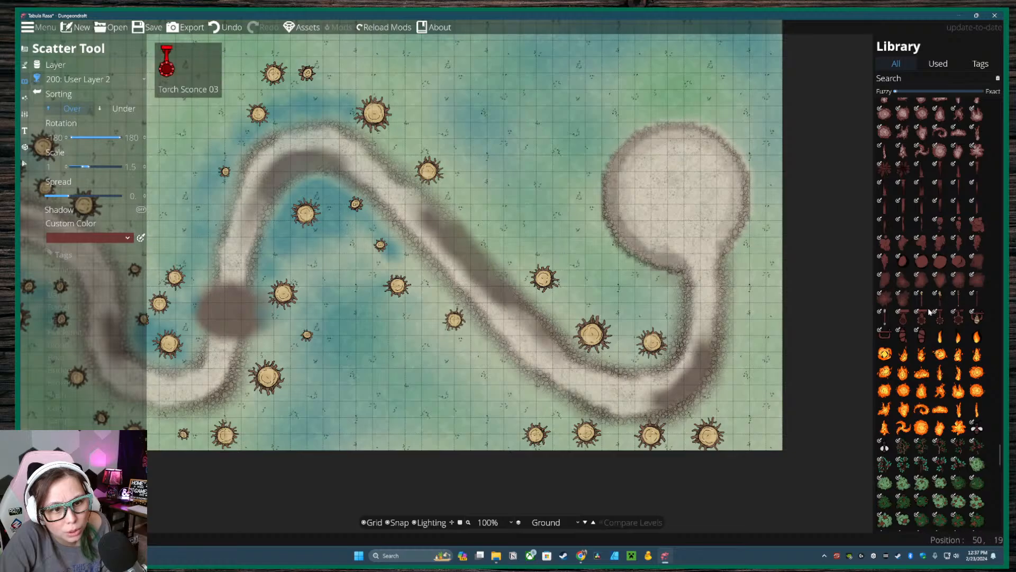
scroll(903, 226, "up", 2)
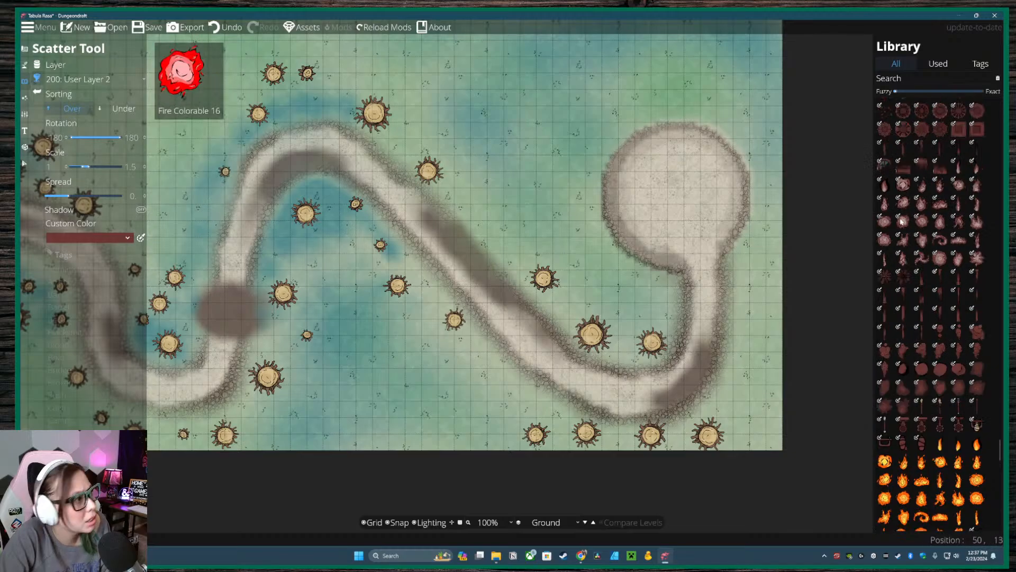
scroll(902, 222, "up", 2)
scroll(931, 212, "up", 3)
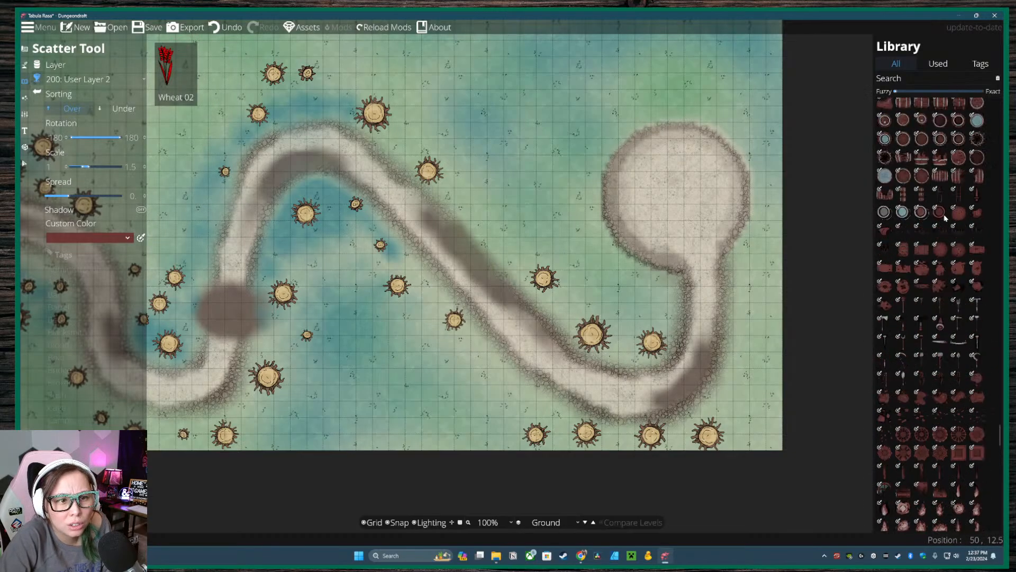
scroll(929, 254, "up", 2)
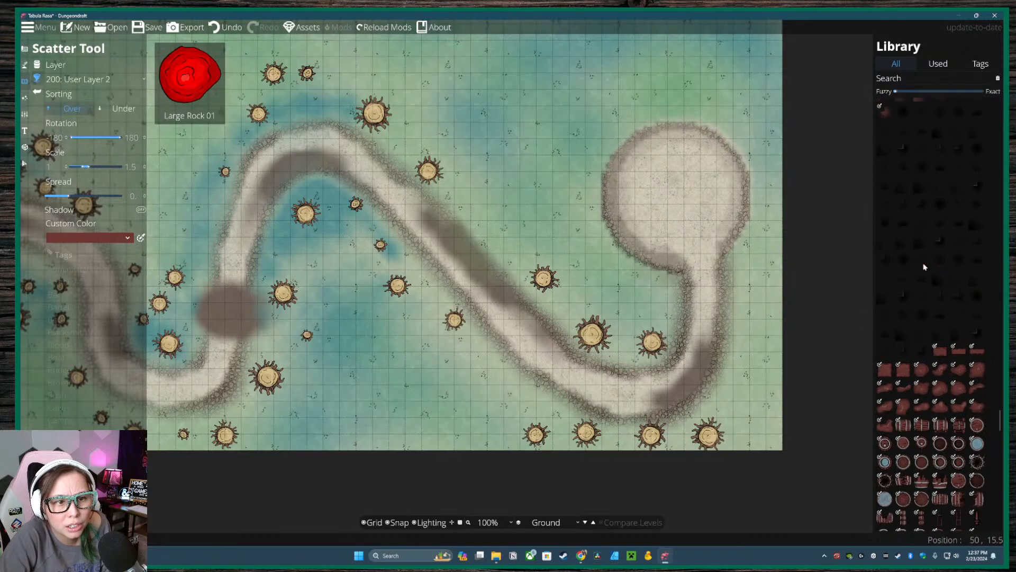
scroll(927, 310, "up", 5)
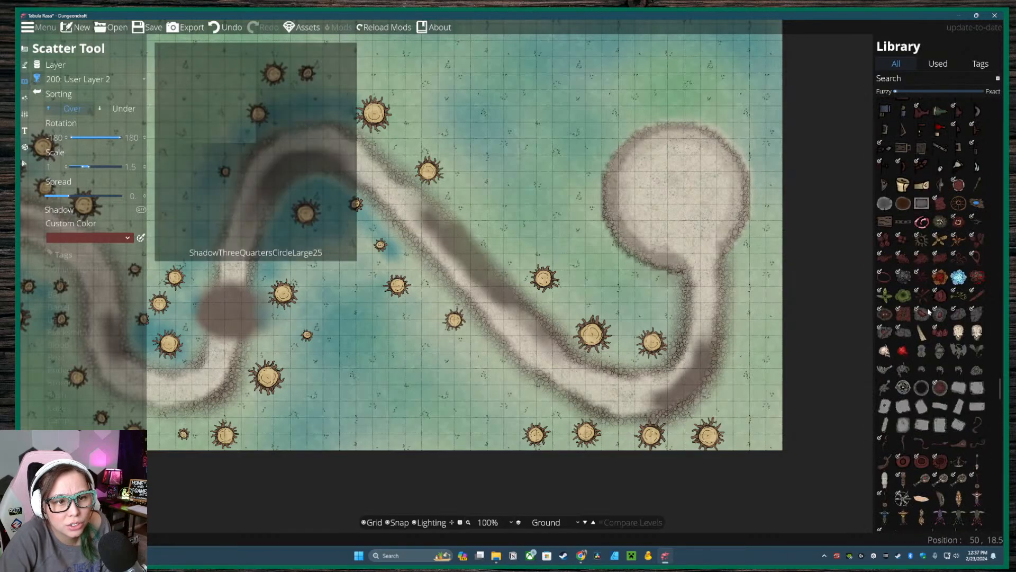
scroll(929, 318, "up", 5)
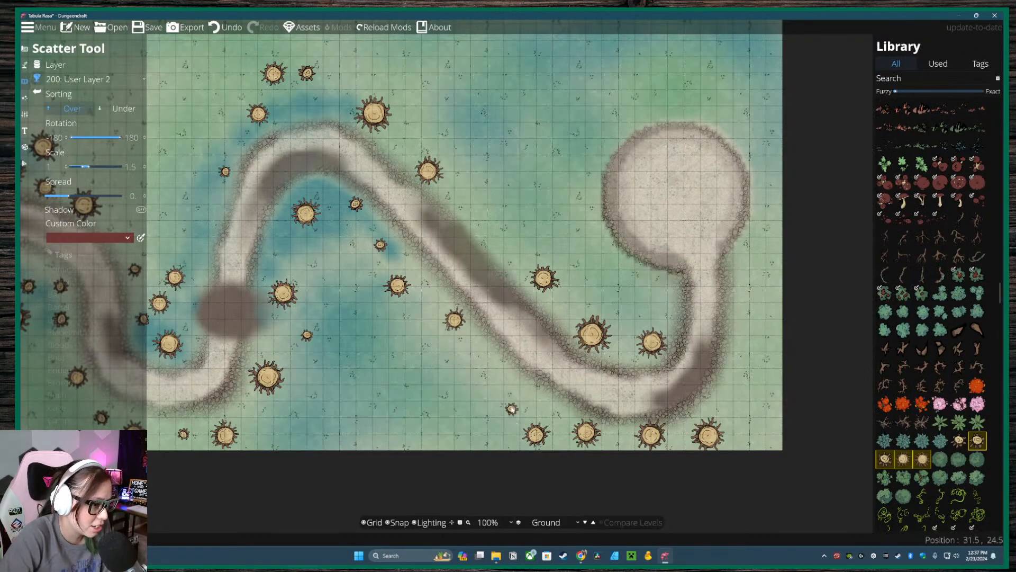
- Scatter five stumps around the path's eastern bend: one below it, three along the map's eastern edge and one inside the bend
left_click(553, 409)
left_click(741, 377)
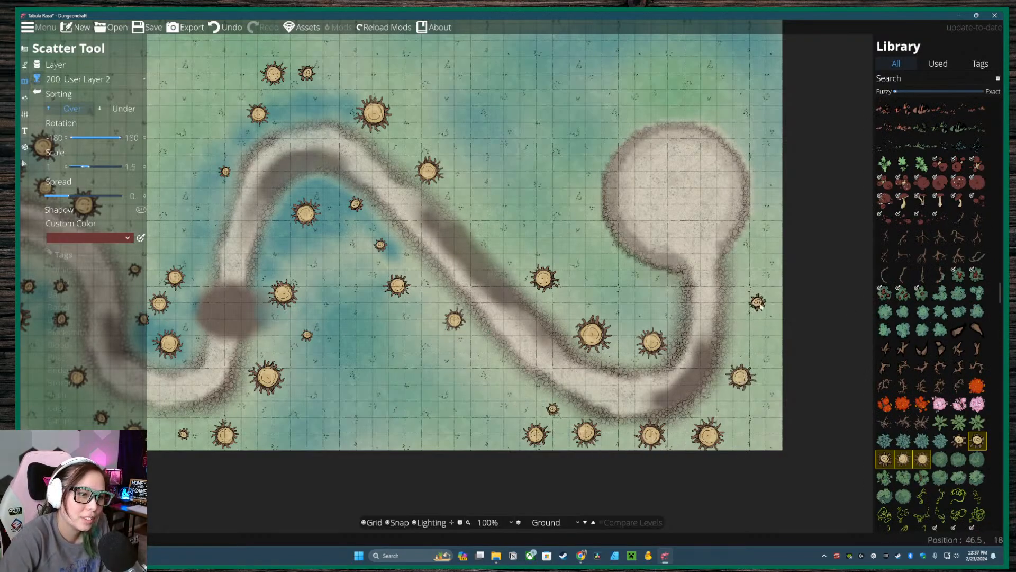
left_click(751, 310)
left_click(766, 261)
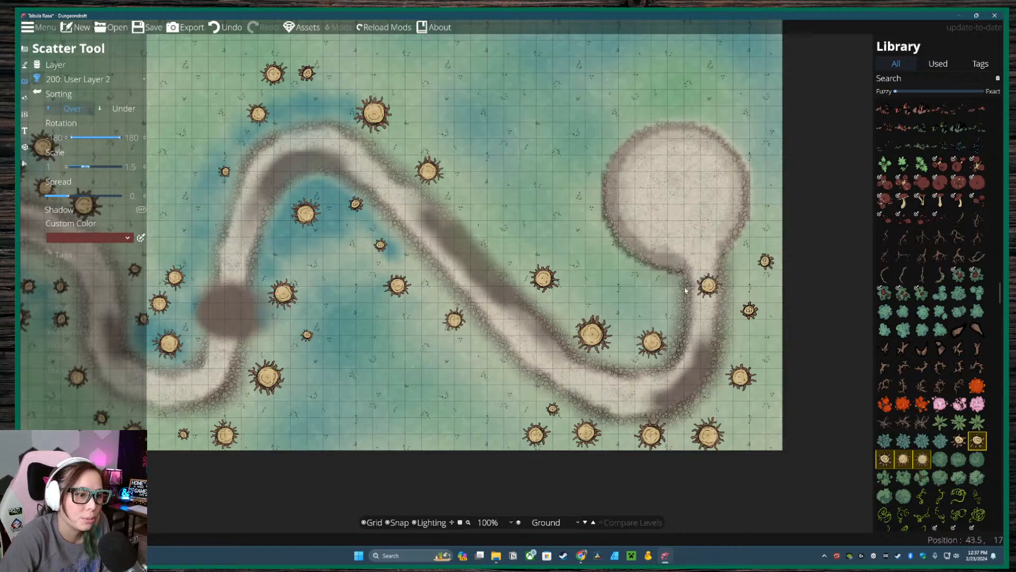
left_click(652, 302)
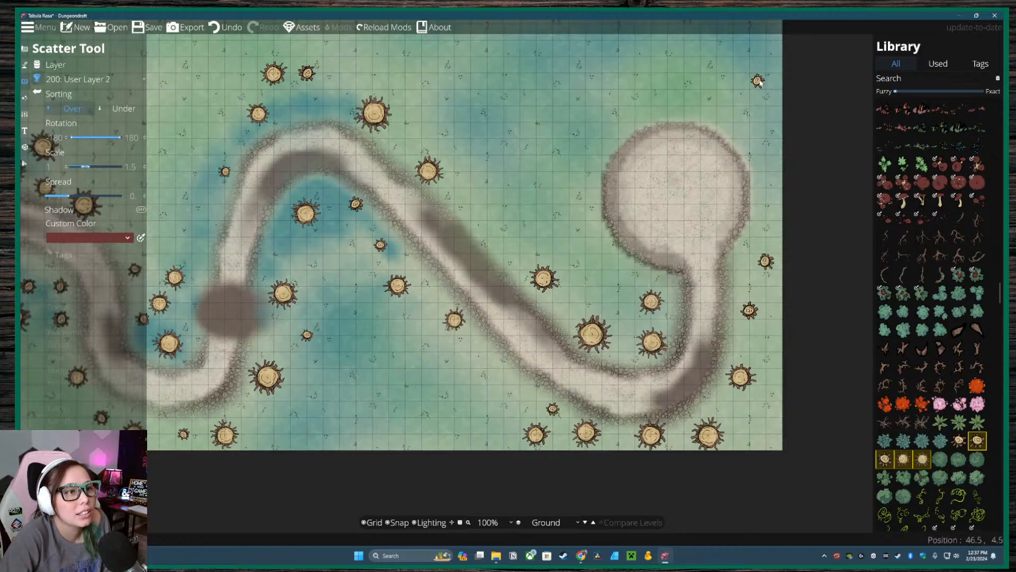
- Scatter six stumps from the map's northeast corner westward along the northern edge above the round clearing
left_click(774, 105)
left_click(741, 72)
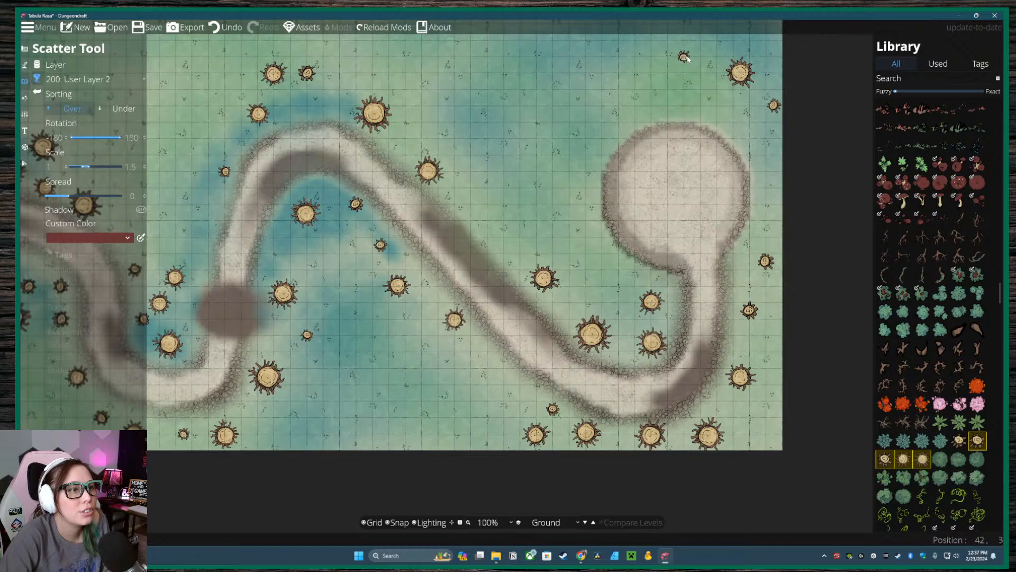
left_click(687, 59)
left_click(630, 57)
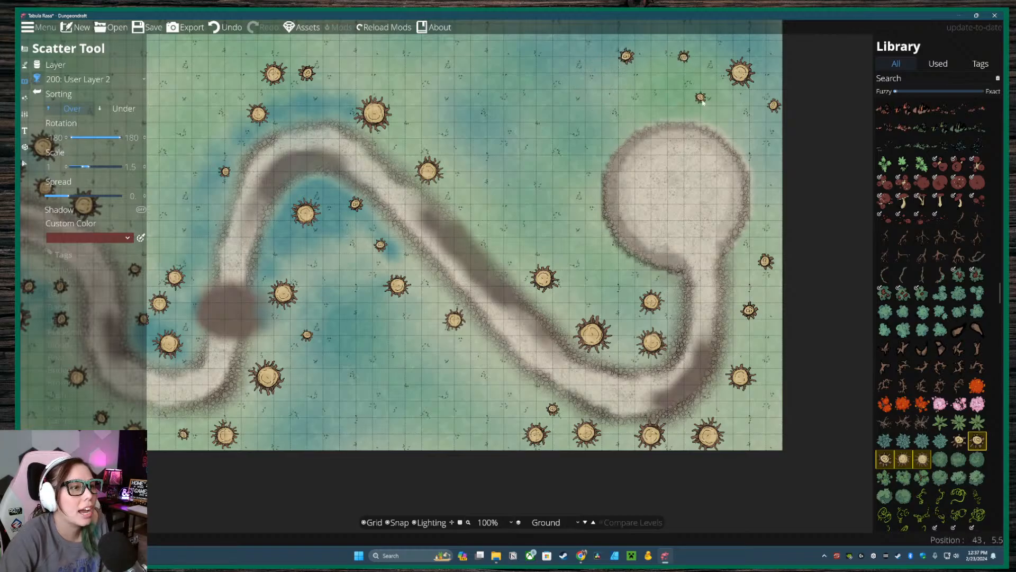
left_click(578, 63)
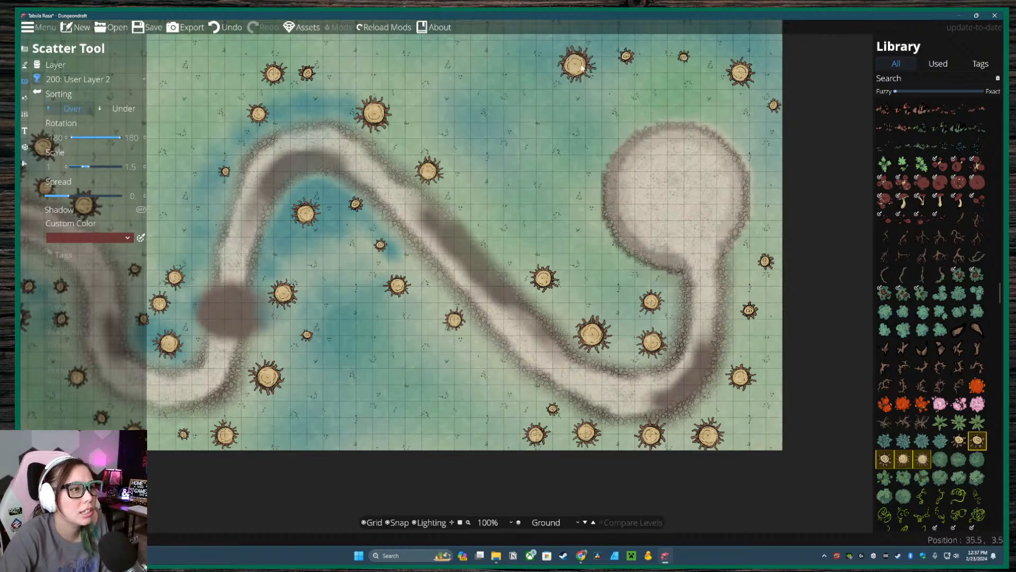
left_click(525, 60)
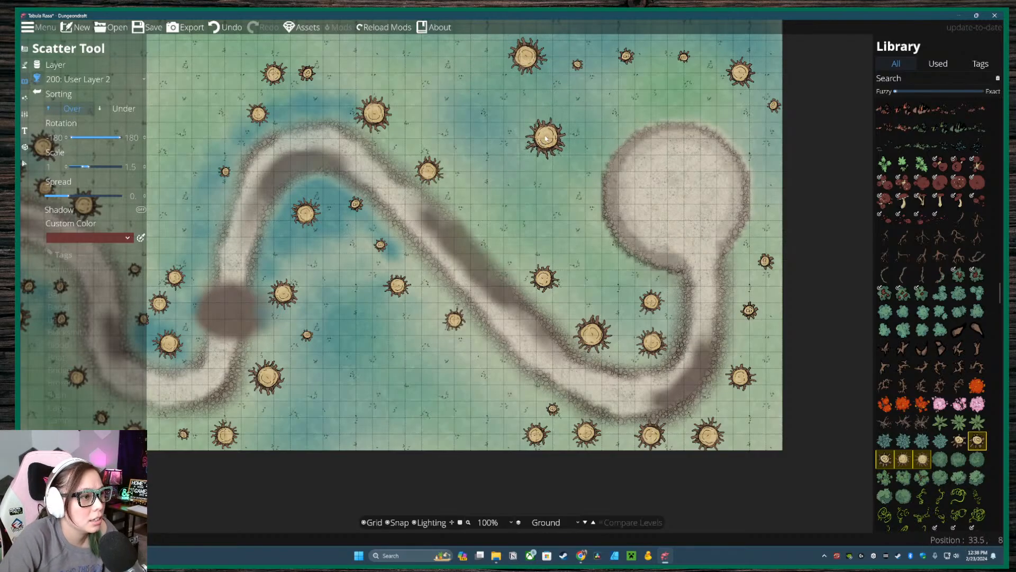
left_click_drag(546, 136, 631, 193)
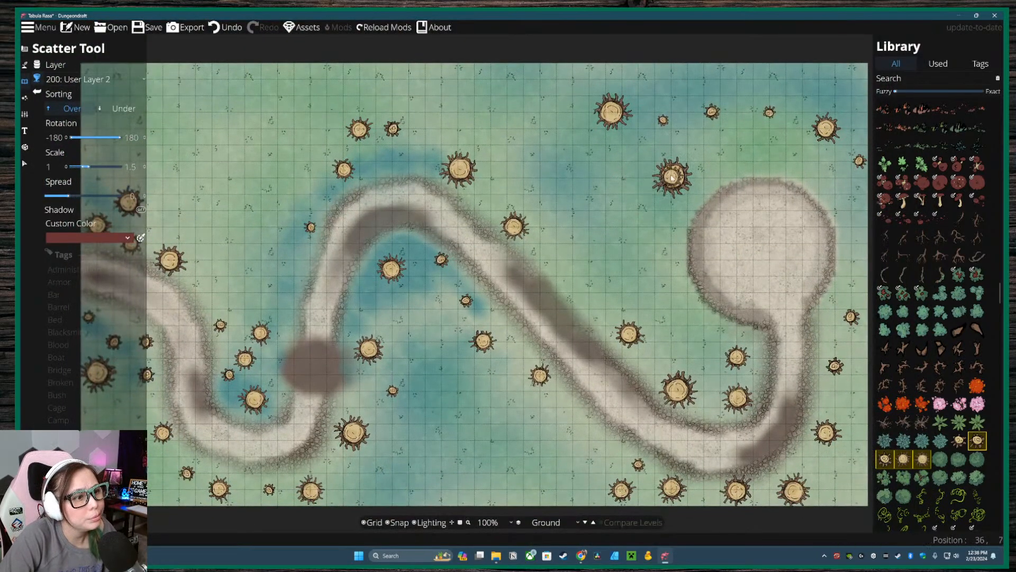
left_click(672, 177)
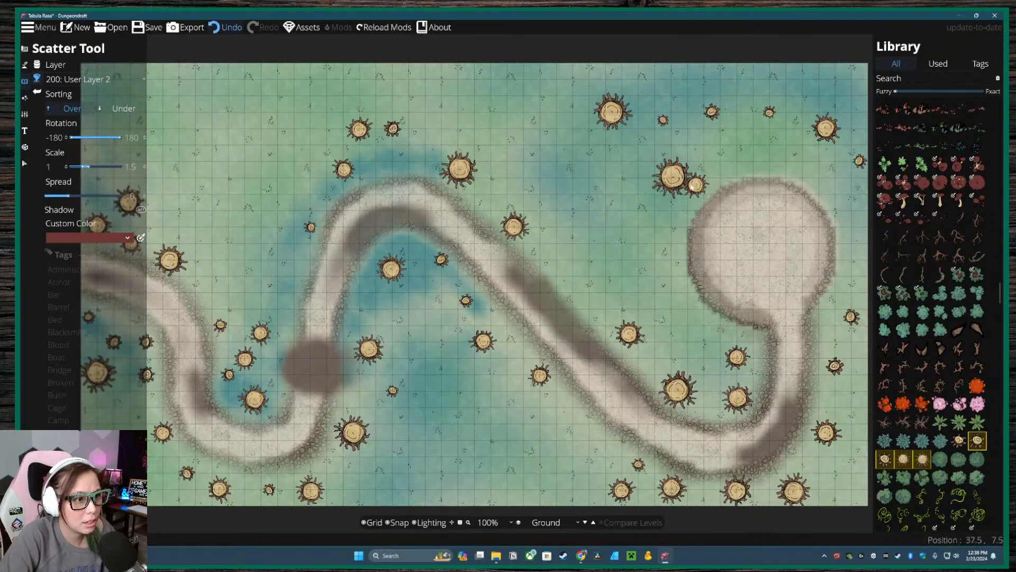
key("ctrl+z")
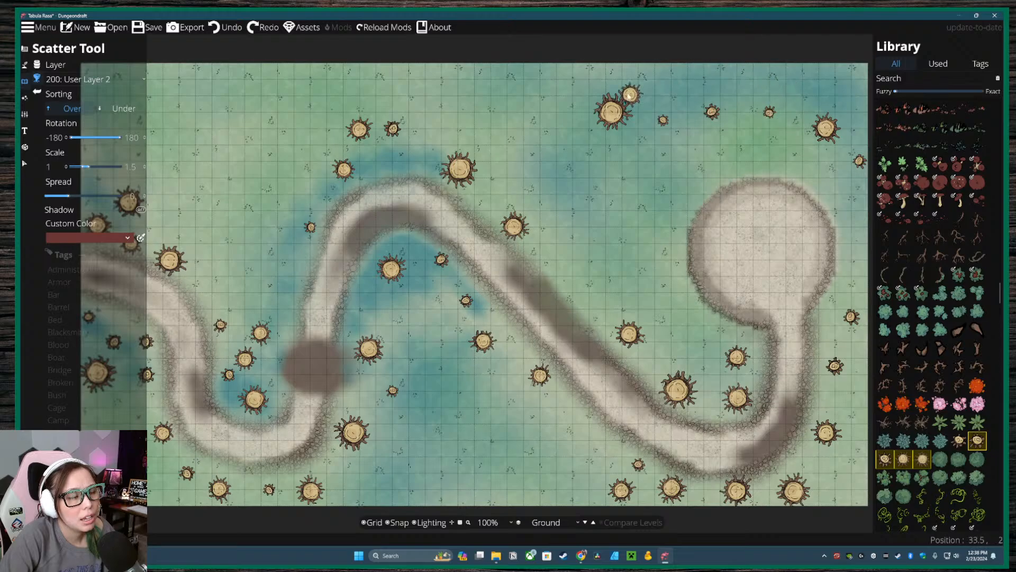
- Scatter a stump on the northern map edge, a large one to its southwest and three along the round clearing's western side
left_click(662, 76)
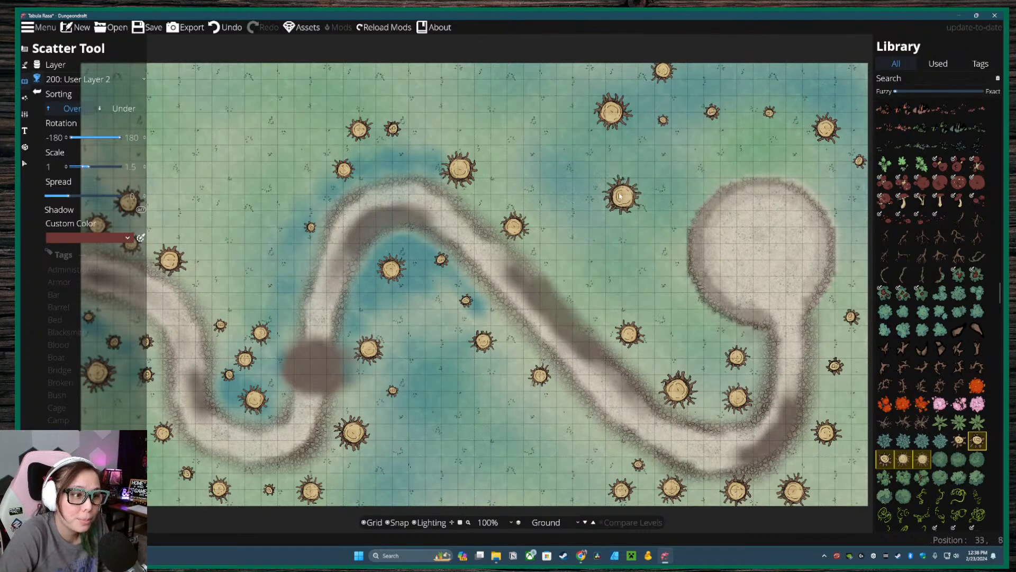
left_click(565, 129)
left_click(687, 311)
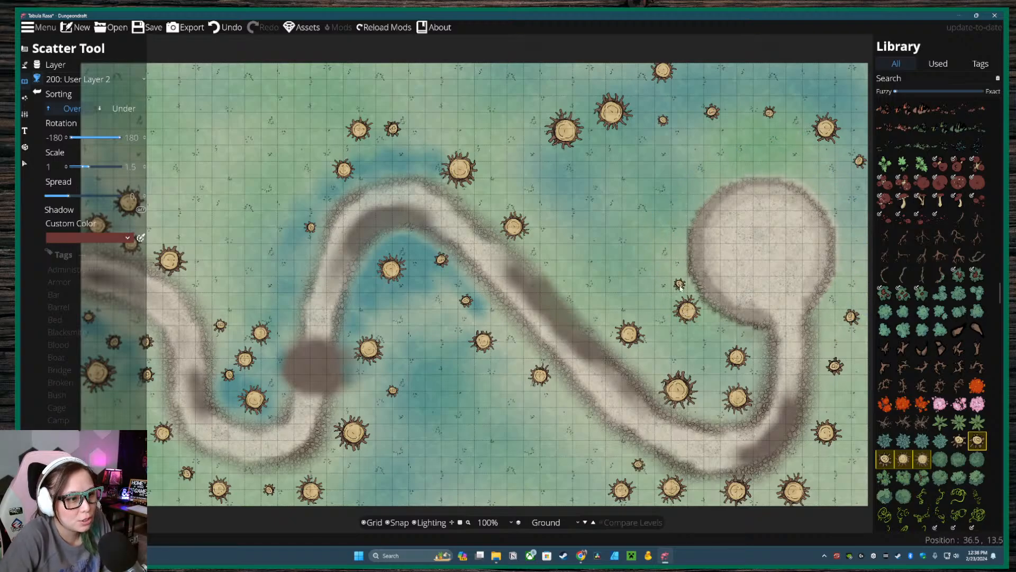
left_click(671, 264)
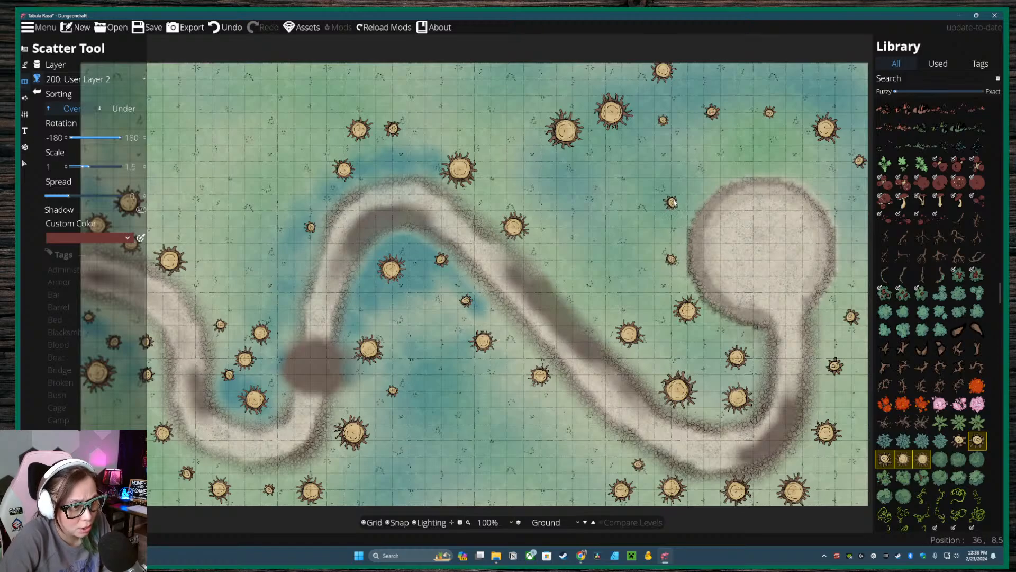
left_click(672, 195)
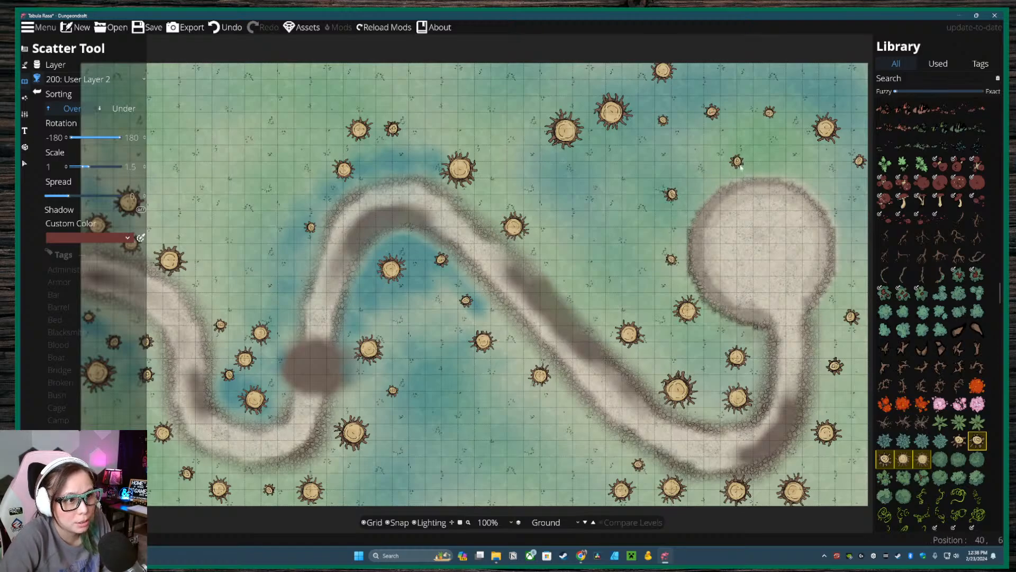
- Scatter three stumps along the round clearing's eastern side, a large one above it and one northeast of the diagonal path
left_click(852, 295)
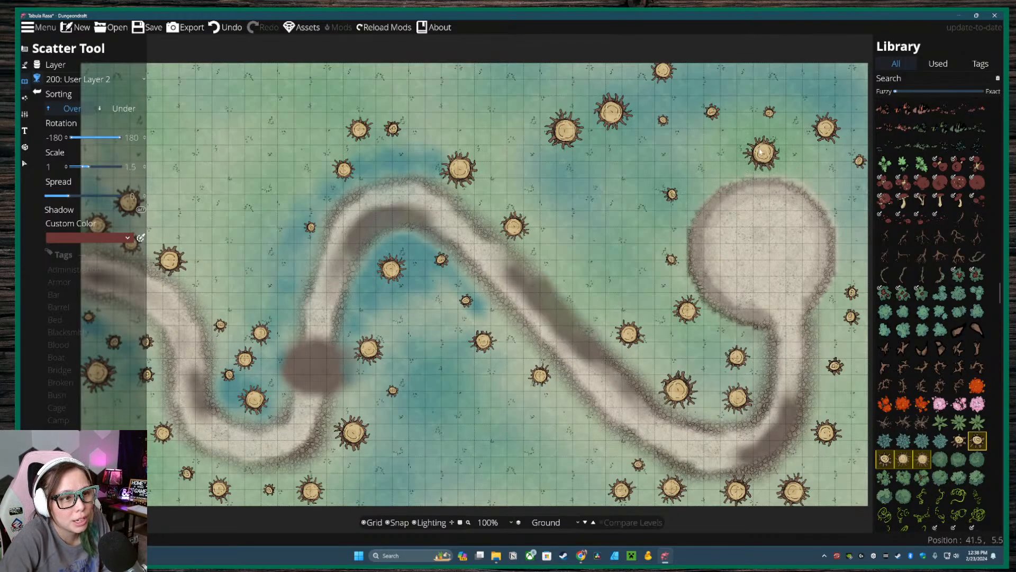
left_click(763, 153)
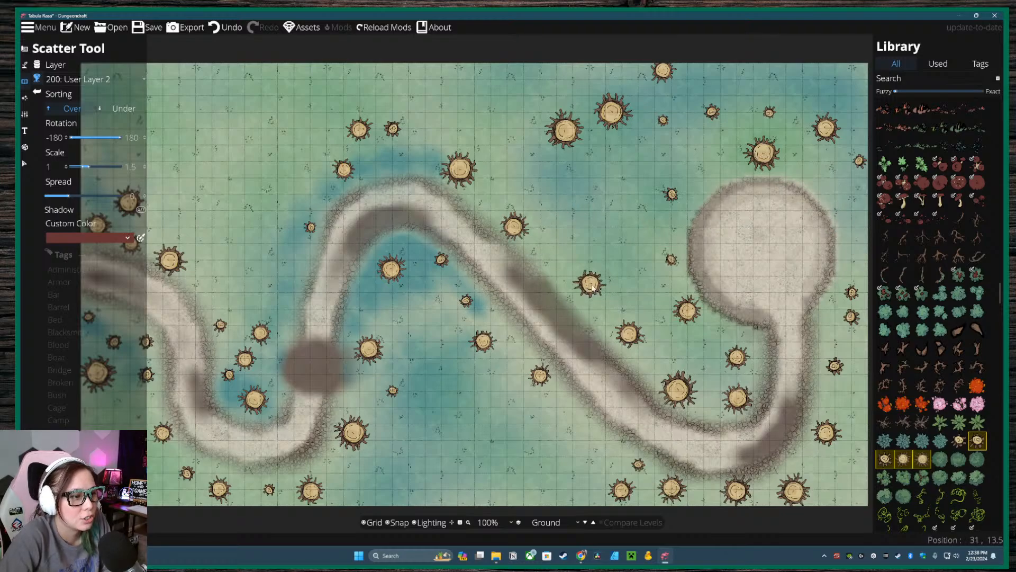
left_click(592, 287)
left_click(852, 245)
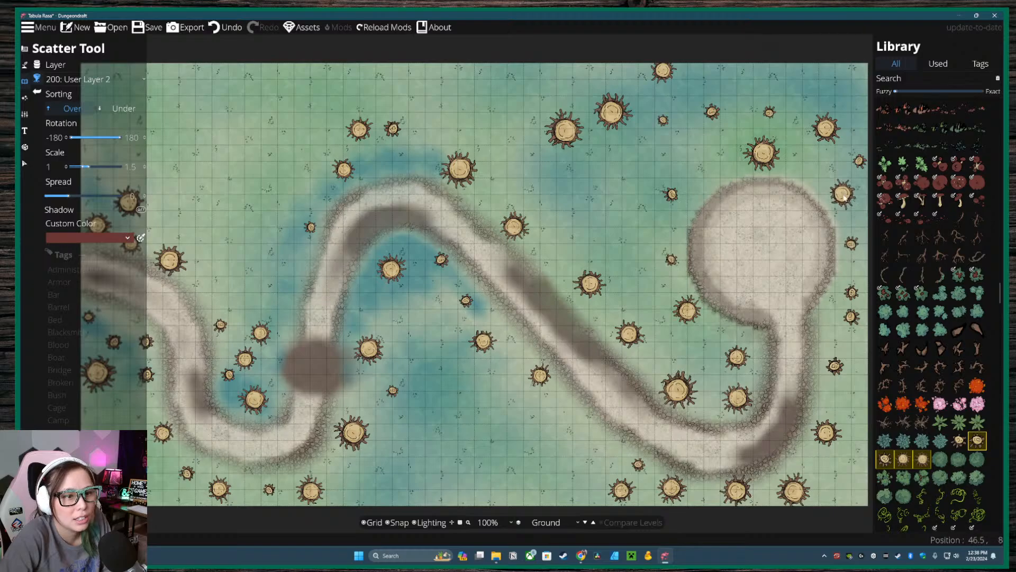
left_click(851, 194)
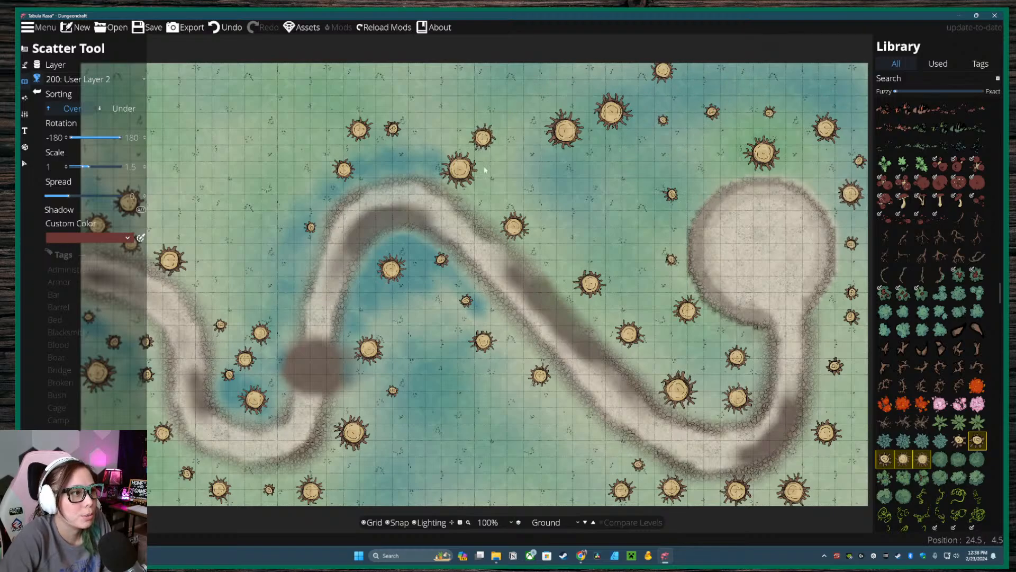
- Scatter three stumps in the grass southwest of the long diagonal path and two small ones at the round clearing's upper edges
left_click(570, 432)
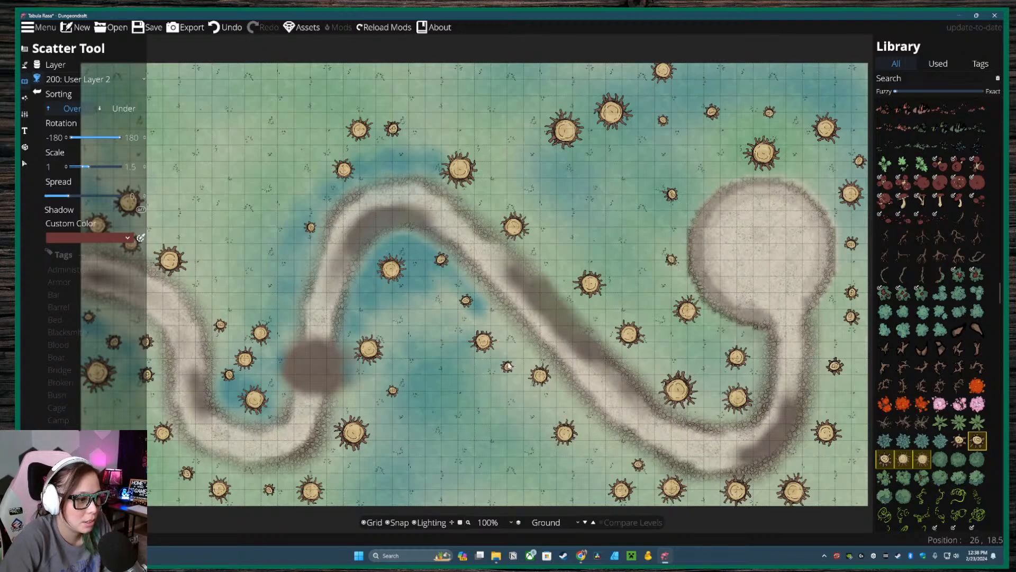
left_click(711, 177)
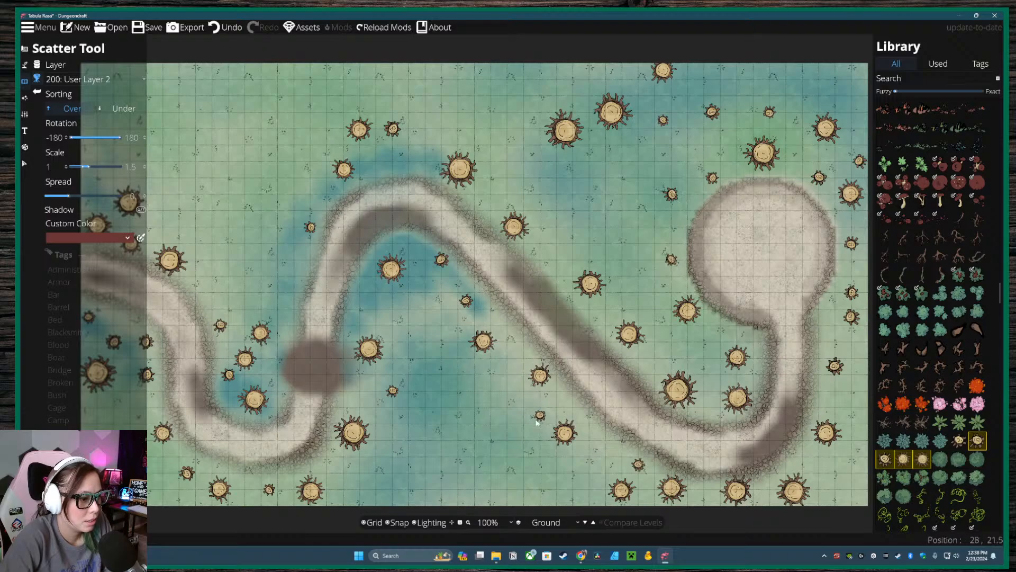
left_click(507, 423)
left_click(499, 390)
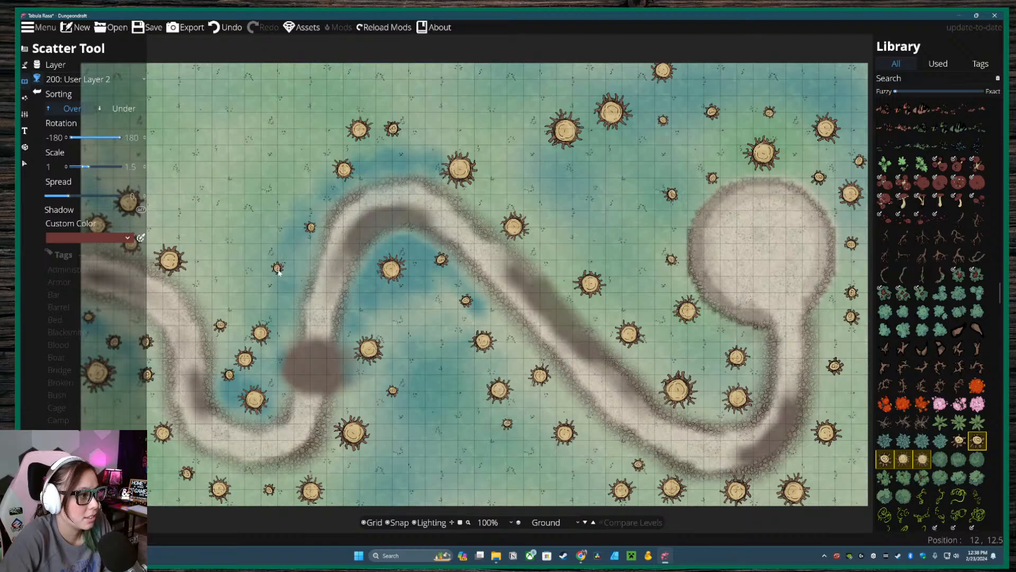
- Scatter two small stumps west of the central arch and three stumps in the grass between the diagonal path and the clearing
left_click(278, 292)
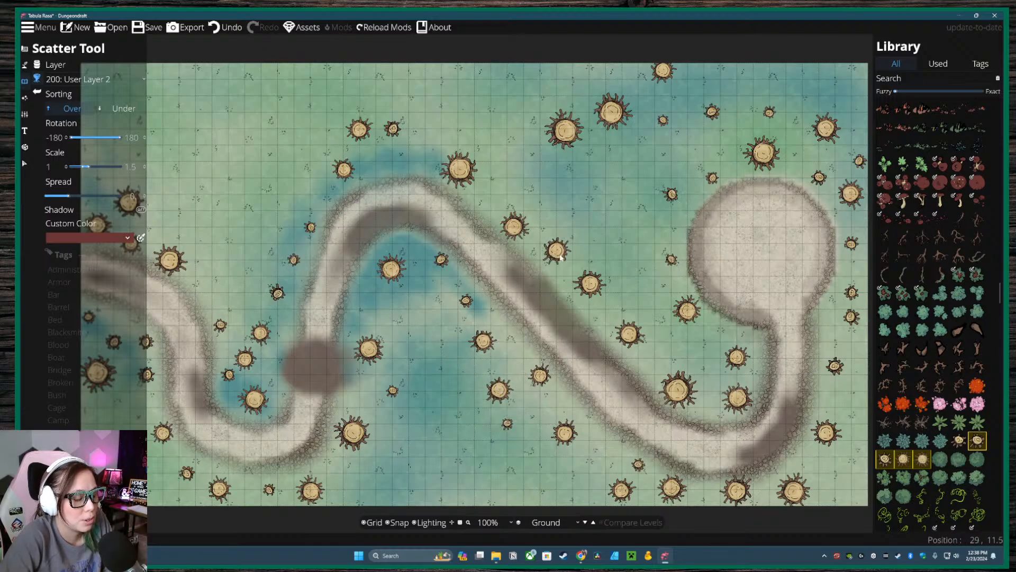
left_click(560, 257)
left_click(559, 200)
left_click(593, 257)
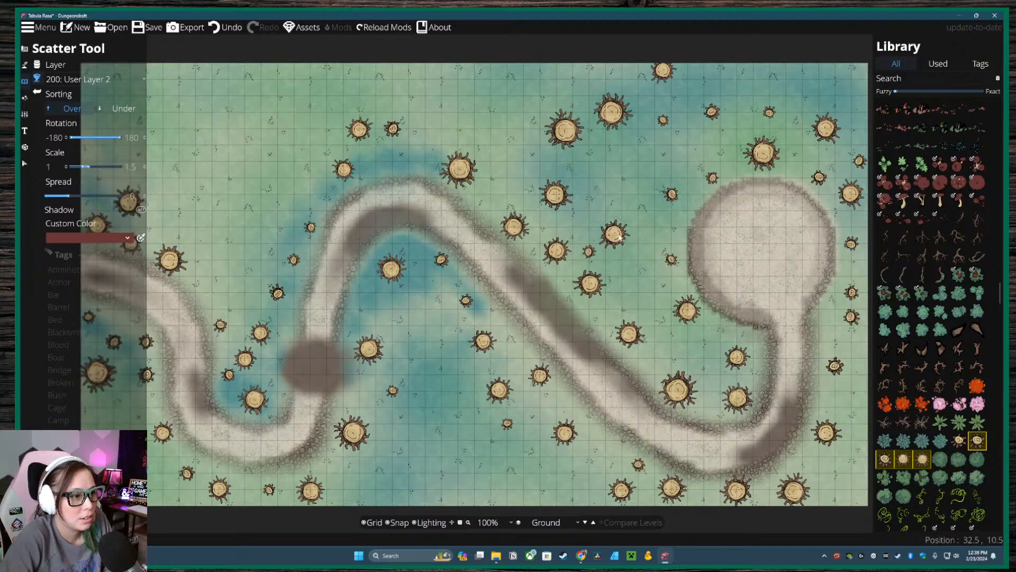
- Scatter two medium and two small stumps in the grass between the diagonal path and the round clearing, and save the map
left_click(635, 263)
left_click(603, 222)
left_click(601, 175)
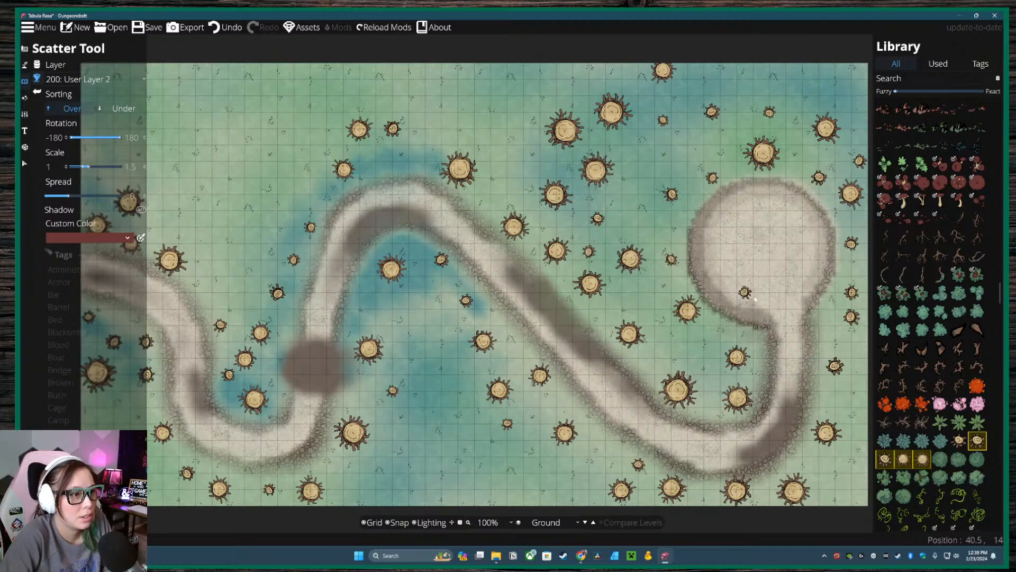
left_click(623, 202)
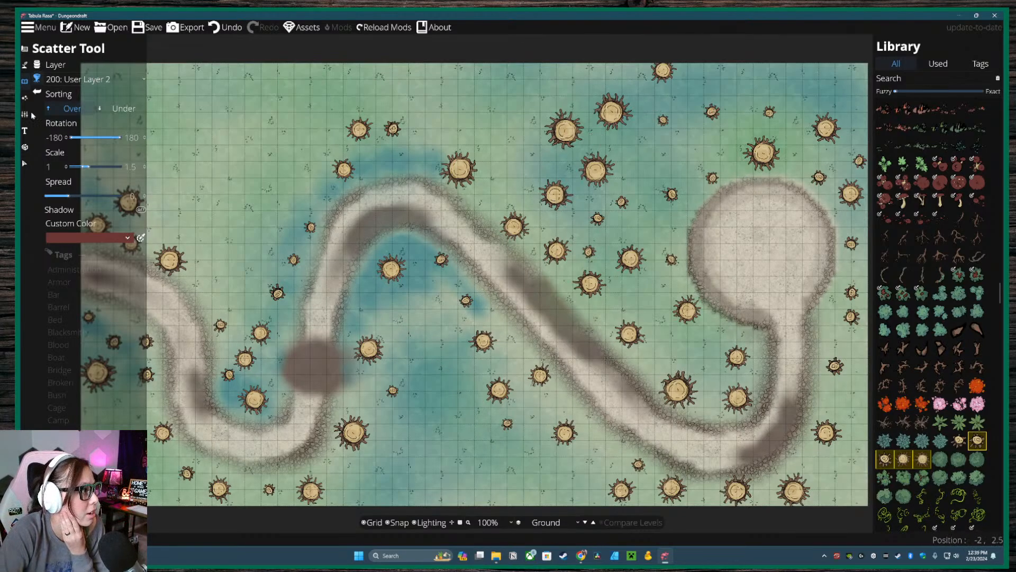
left_click(25, 165)
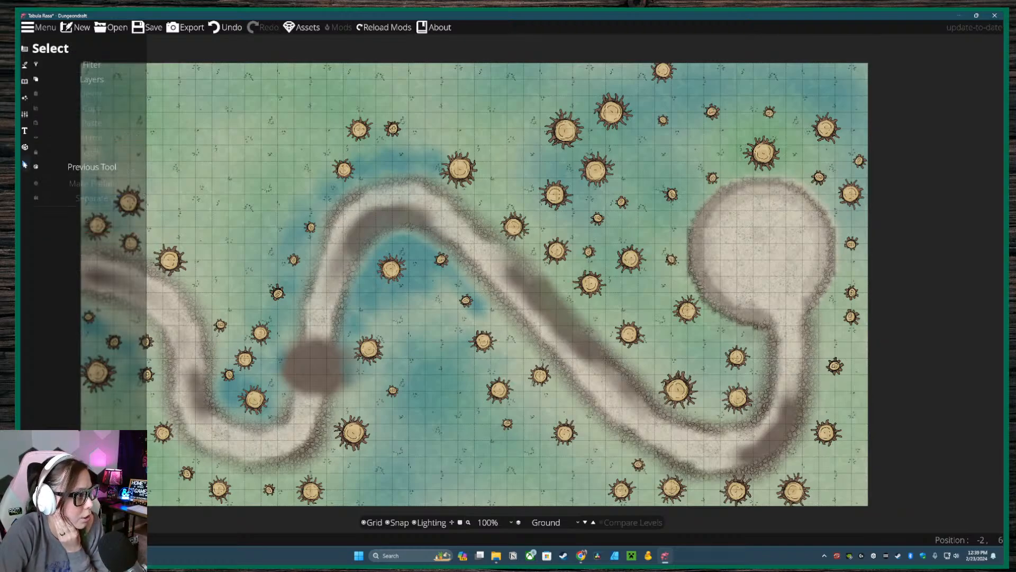
left_click_drag(295, 183, 379, 180)
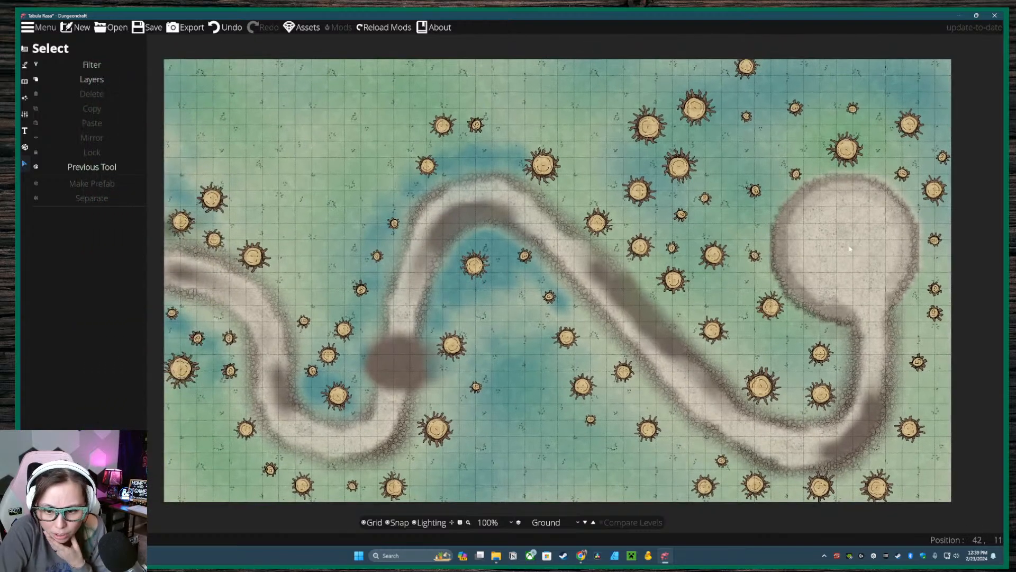
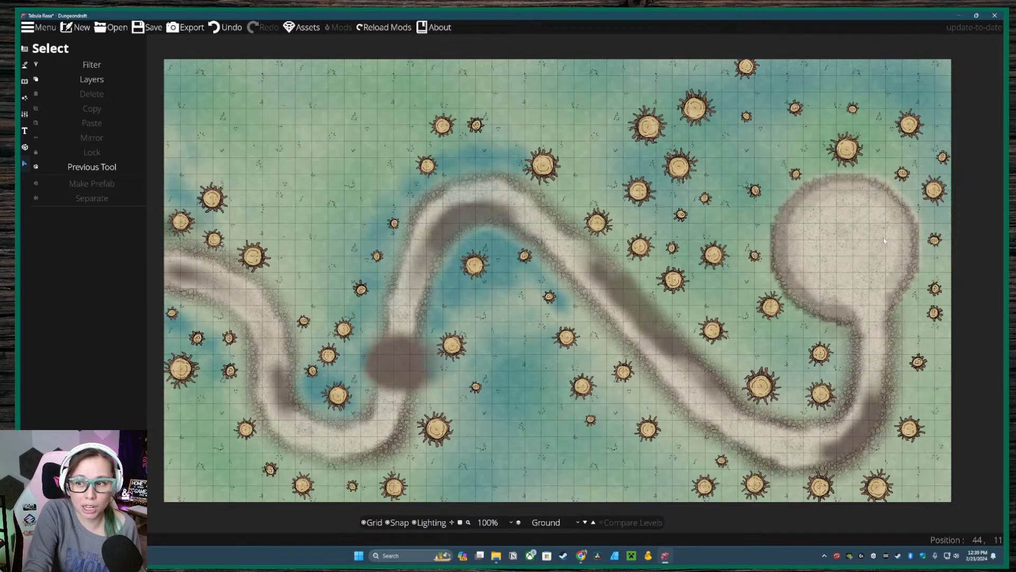
key("ctrl+s")
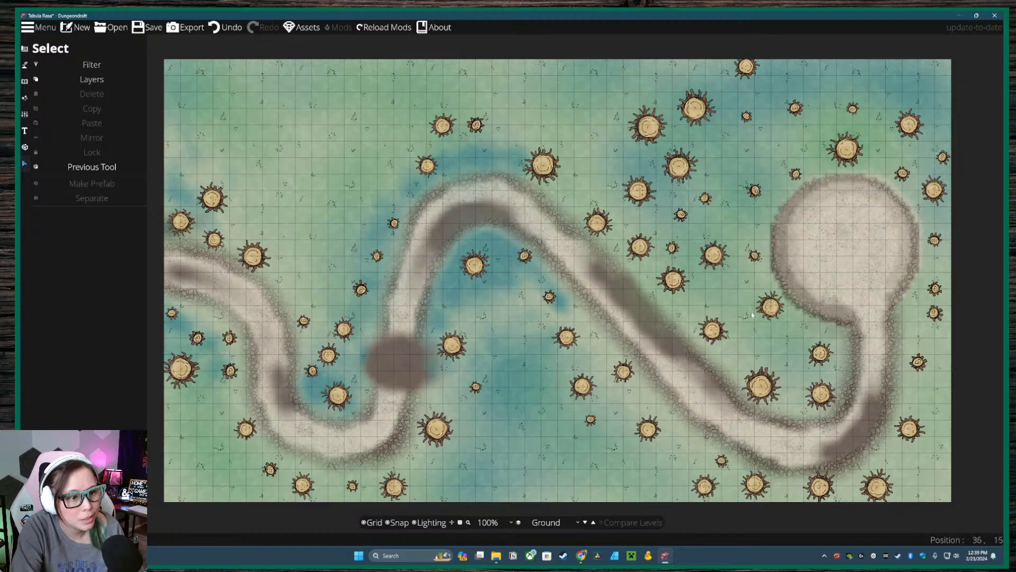
- Move the stump at the clearing's southwestern rim above the central arch and put a small stump from the northwestern grass in its place
left_click(771, 306)
left_click_drag(773, 308, 490, 156)
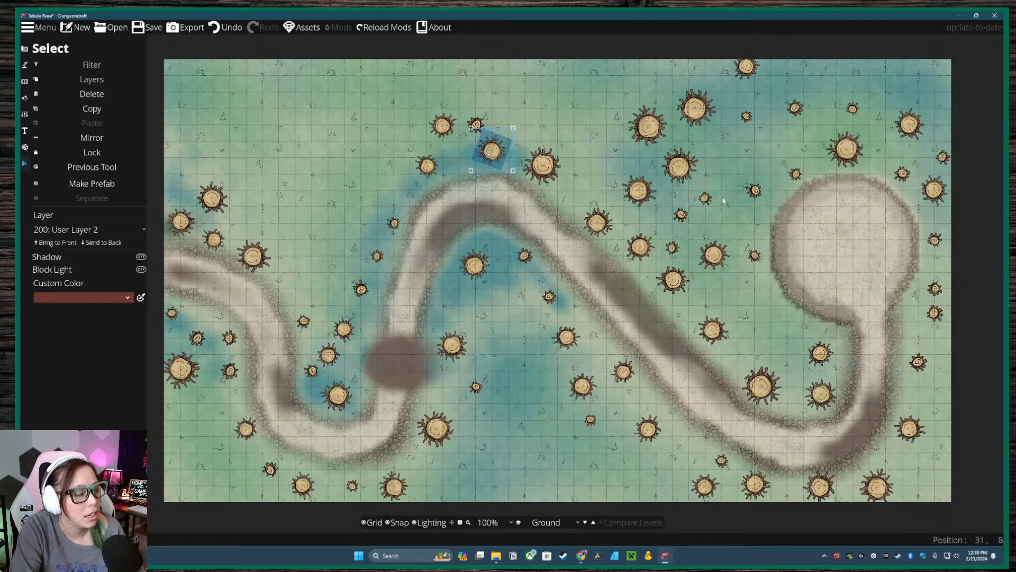
left_click(705, 197)
left_click_drag(703, 196, 771, 305)
- Shift the small stump northwest of the clearing slightly south and the upper stump inside the southeastern path bend slightly west
left_click(755, 191)
left_click_drag(755, 191, 755, 207)
left_click(823, 356)
left_click_drag(824, 357, 799, 365)
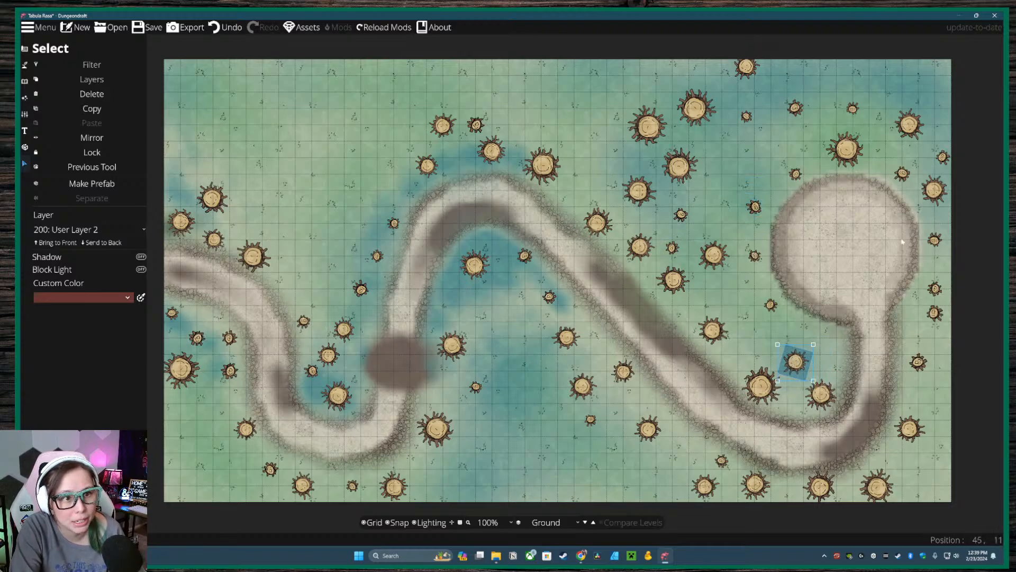
- Move the eastern edge stump to the northern edge, the small one above it to the clearing's rim, and another closer to the clearing's exit path
left_click_drag(901, 243, 833, 261)
left_click(864, 213)
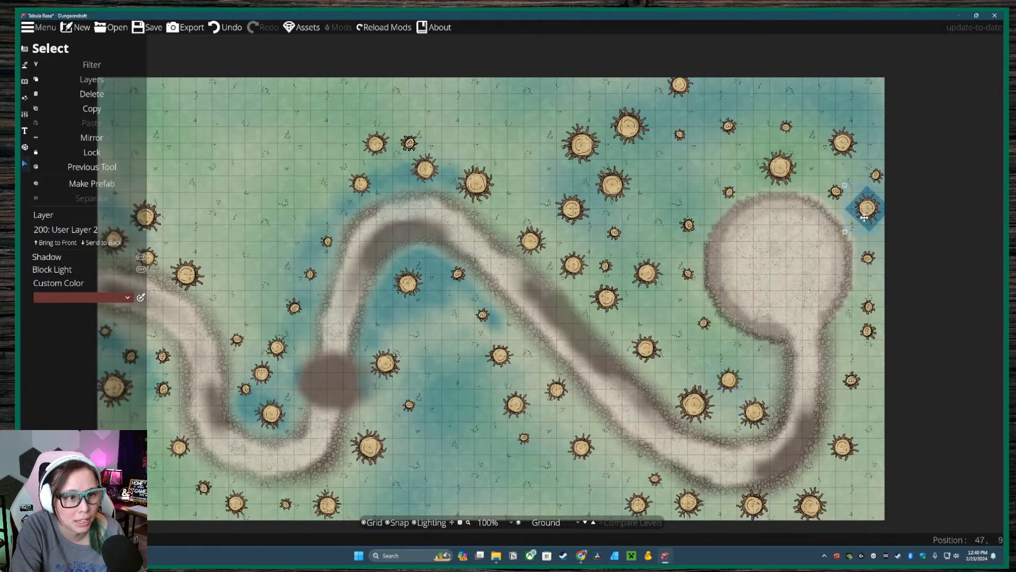
left_click_drag(863, 213, 750, 112)
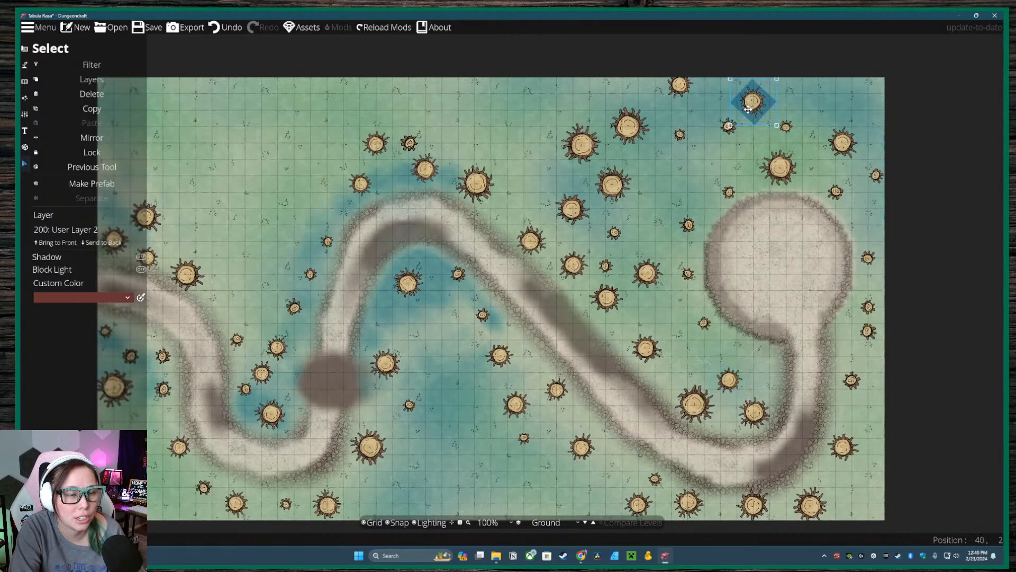
left_click_drag(875, 174, 853, 226)
left_click(868, 307)
left_click_drag(873, 338, 847, 346)
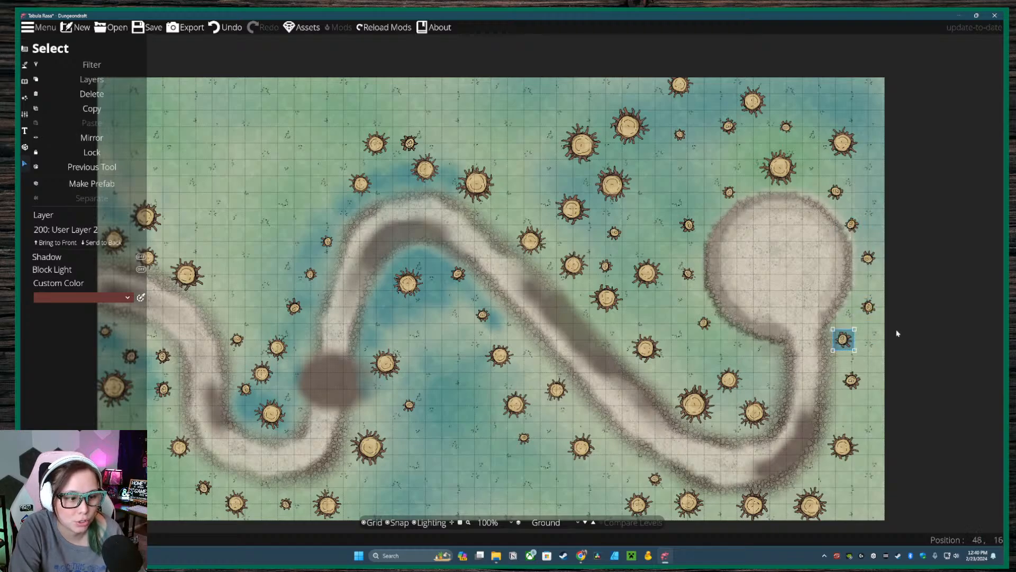
- Move small stumps into the southeastern path bend, to the eastern edge beside the clearing, and near the map's southeastern corner
left_click(852, 381)
left_click(867, 305)
left_click_drag(867, 305, 752, 355)
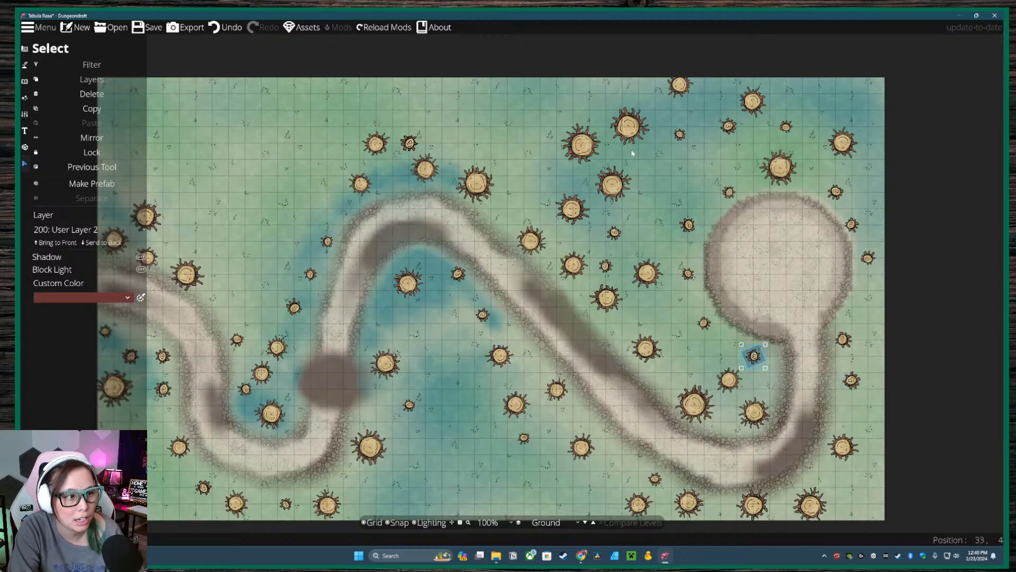
left_click_drag(682, 136, 870, 306)
left_click_drag(851, 377, 851, 480)
- Move a stump from inside the southeastern bend to the eastern map edge and one from the middle grass to just east of the arch
left_click(728, 380)
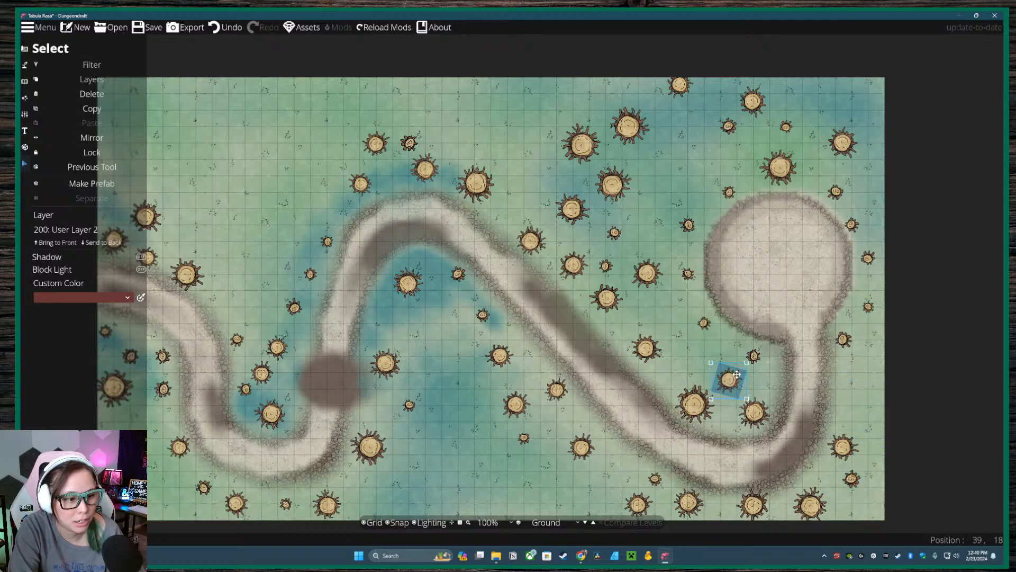
left_click_drag(731, 377, 874, 427)
left_click_drag(634, 273, 521, 190)
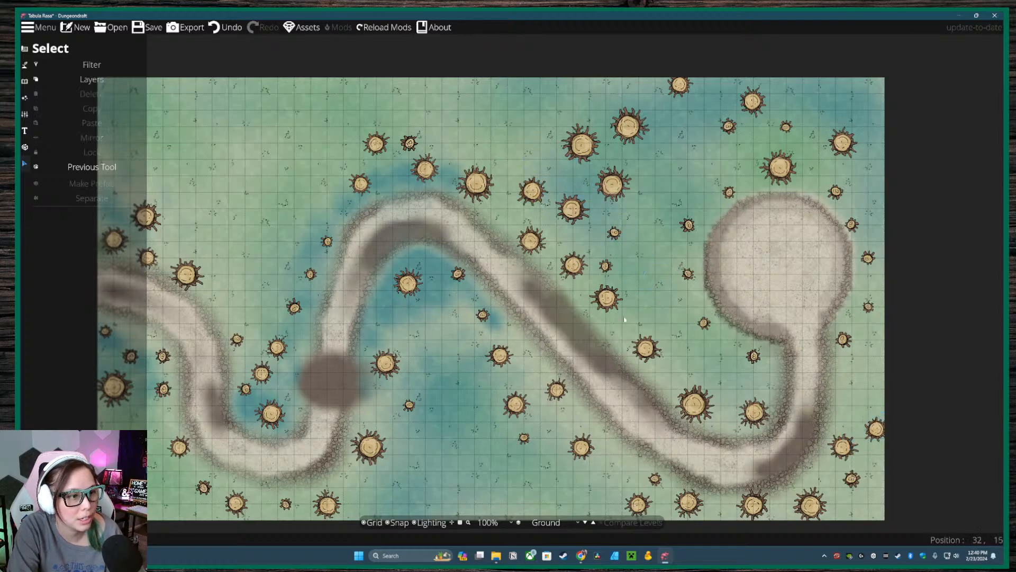
- Rearrange the northeastern stumps by moving two medium and two small ones closer to the northern edge and northeastern corner
left_click_drag(848, 148, 866, 102)
left_click_drag(786, 127, 836, 110)
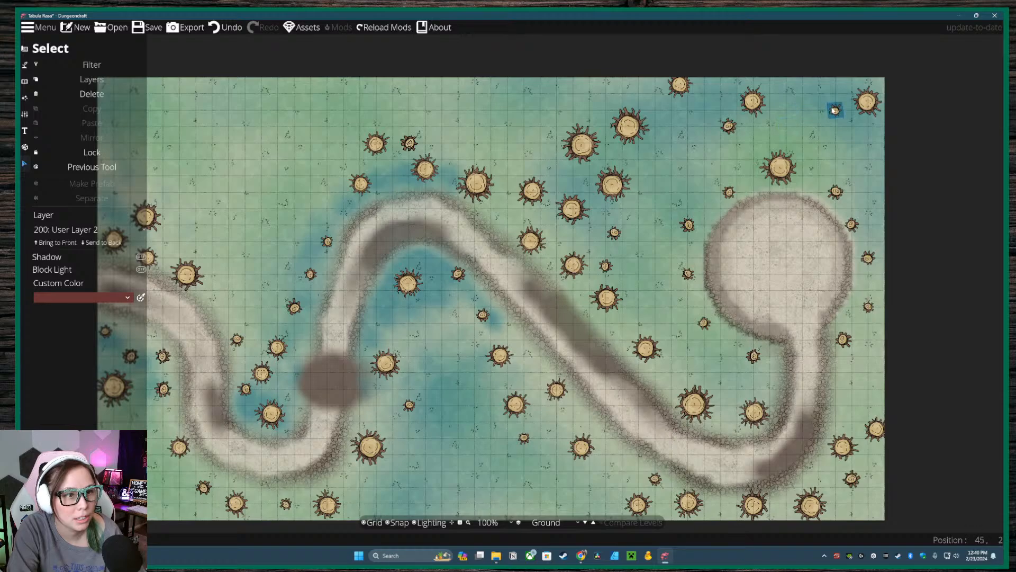
left_click(753, 101)
left_click_drag(753, 101, 802, 94)
left_click_drag(730, 126, 753, 93)
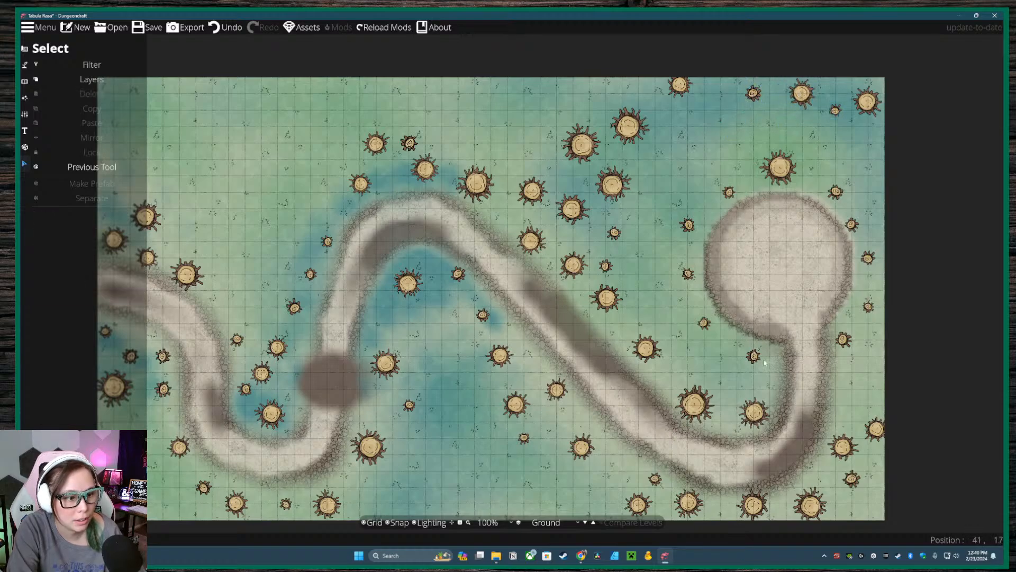
- Move the medium stump inside the southeastern path bend to the grass southwest of the diagonal path
left_click_drag(728, 430, 779, 338)
left_click(808, 356)
left_click(866, 358)
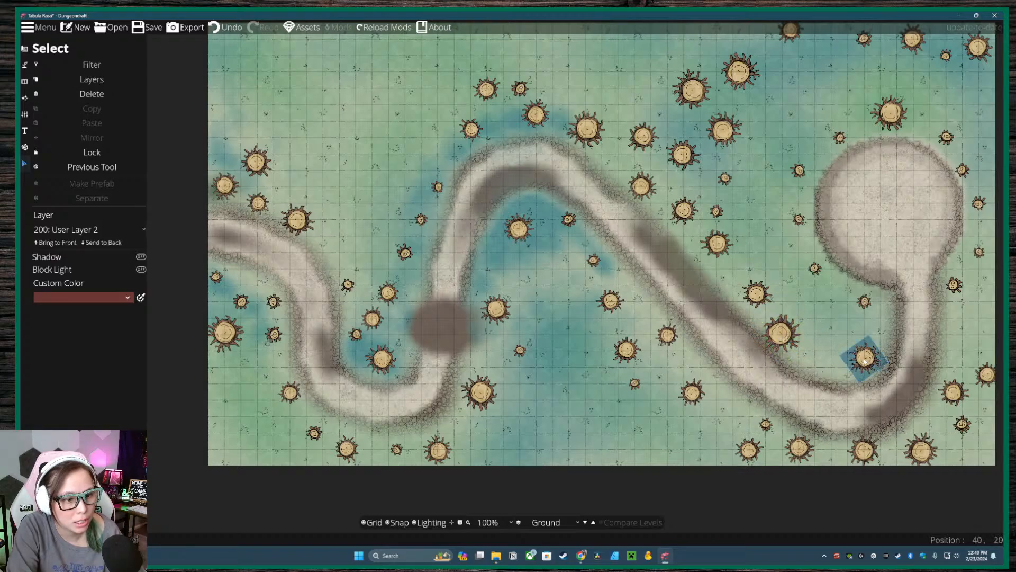
left_click_drag(866, 360, 736, 409)
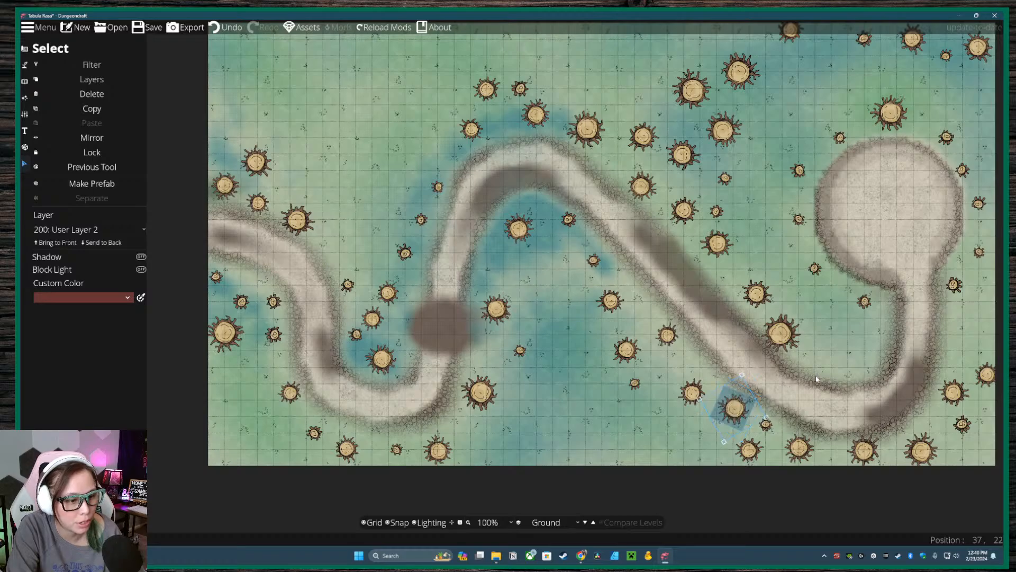
left_click(860, 367)
- Shift the medium and large stumps on the diagonal path's northeastern side further northwest along the path
left_click(688, 307)
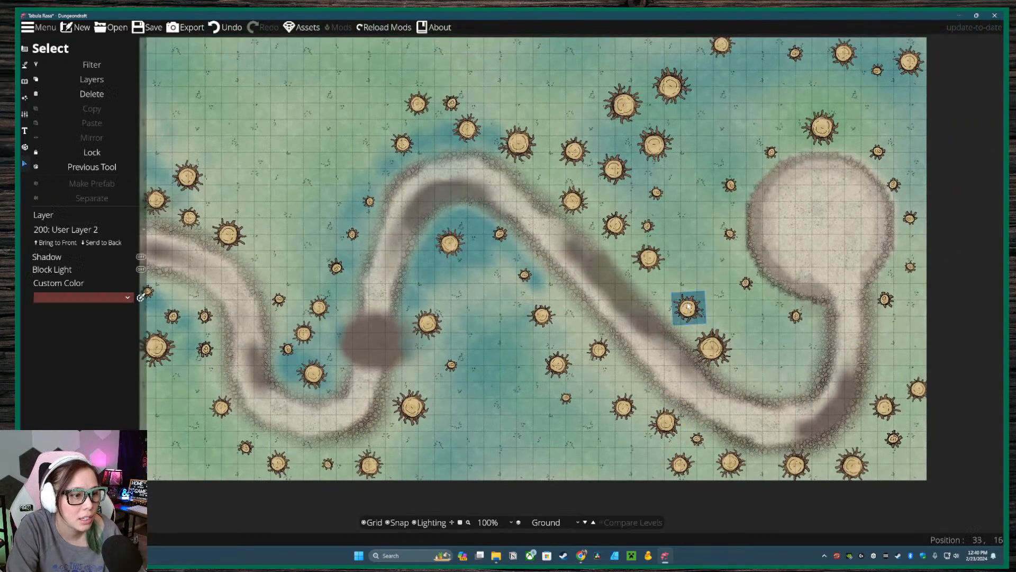
left_click_drag(690, 310, 671, 295)
left_click(722, 355)
left_click(717, 353)
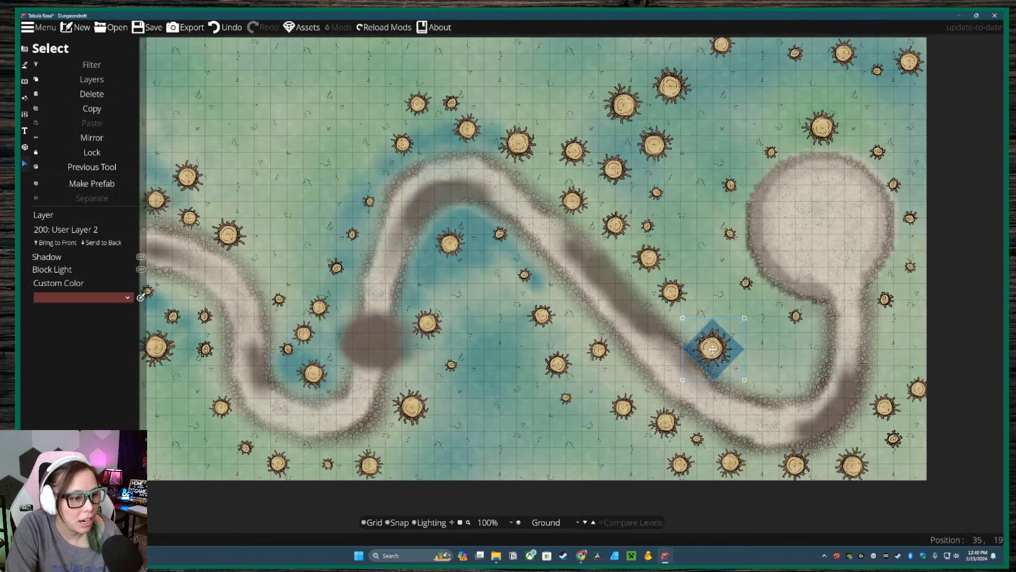
left_click_drag(712, 354, 697, 329)
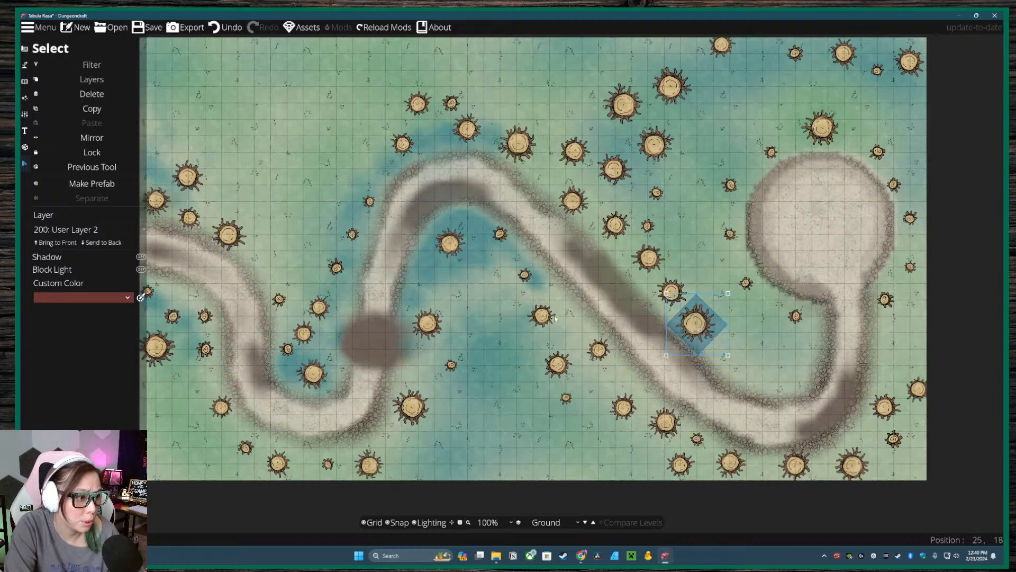
- Nudge the small stump west of the arch's left leg, north of the dark dirt circle, slightly south
left_click_drag(428, 158, 508, 167)
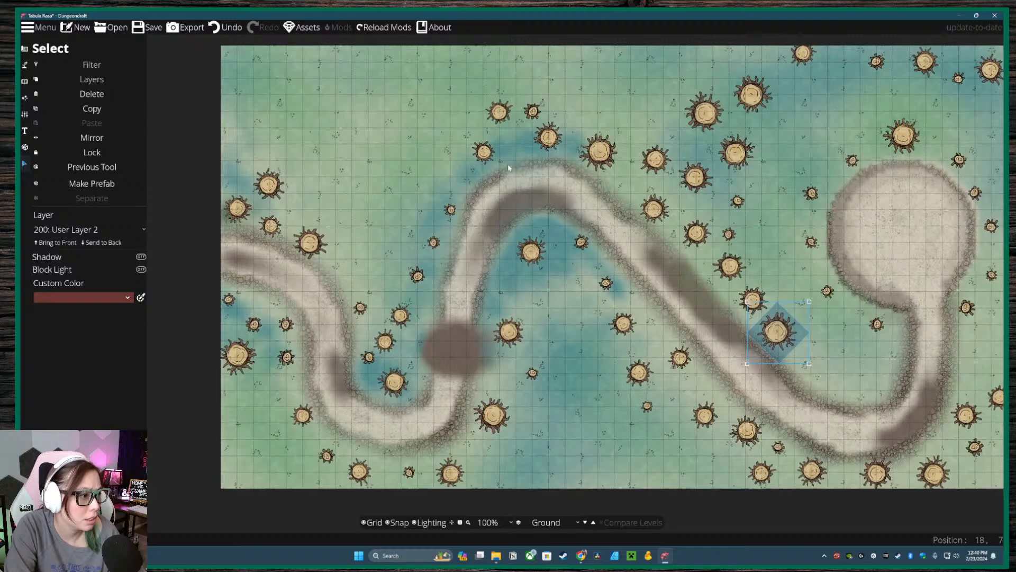
left_click(422, 276)
mouse_move(426, 273)
left_mouse_down()
mouse_move(481, 306)
mouse_move(419, 281)
left_mouse_up()
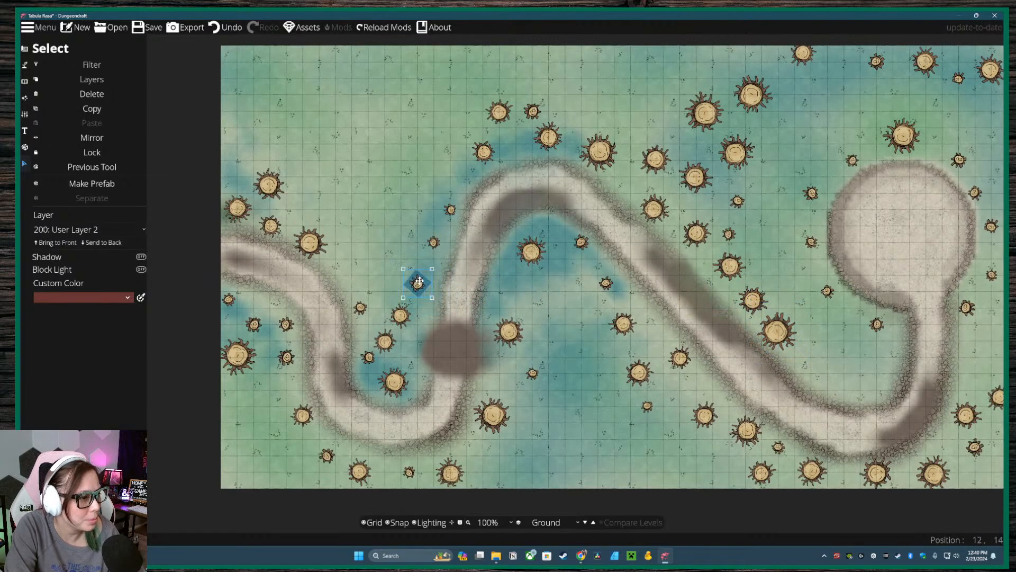
- Move the small stump inside the arch closer to its top and shift the small one beside the diagonal path slightly southeast
left_click(532, 253)
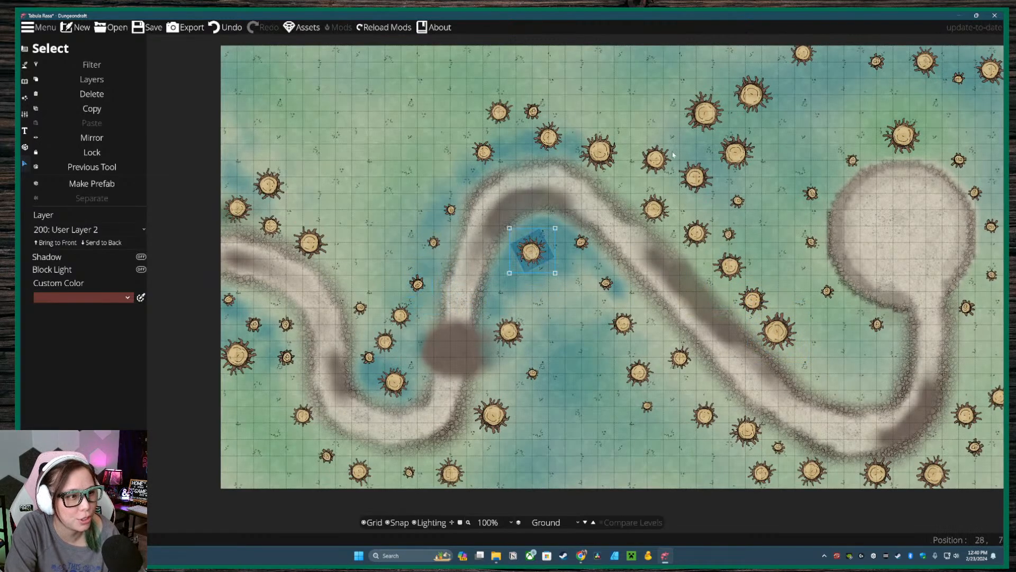
left_click(582, 243)
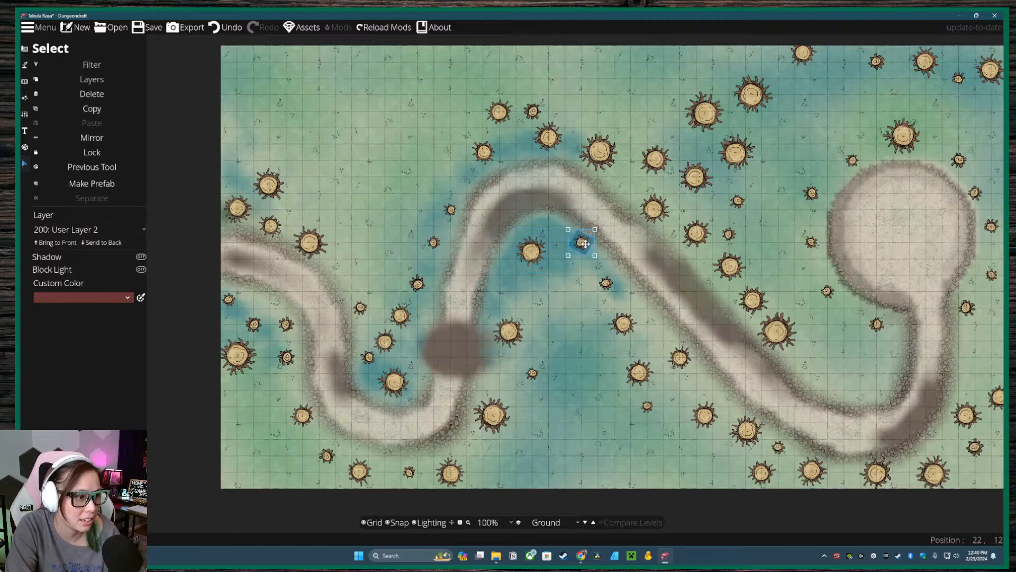
left_click_drag(584, 241, 564, 239)
left_click_drag(608, 284, 647, 316)
left_click_drag(628, 286, 612, 292)
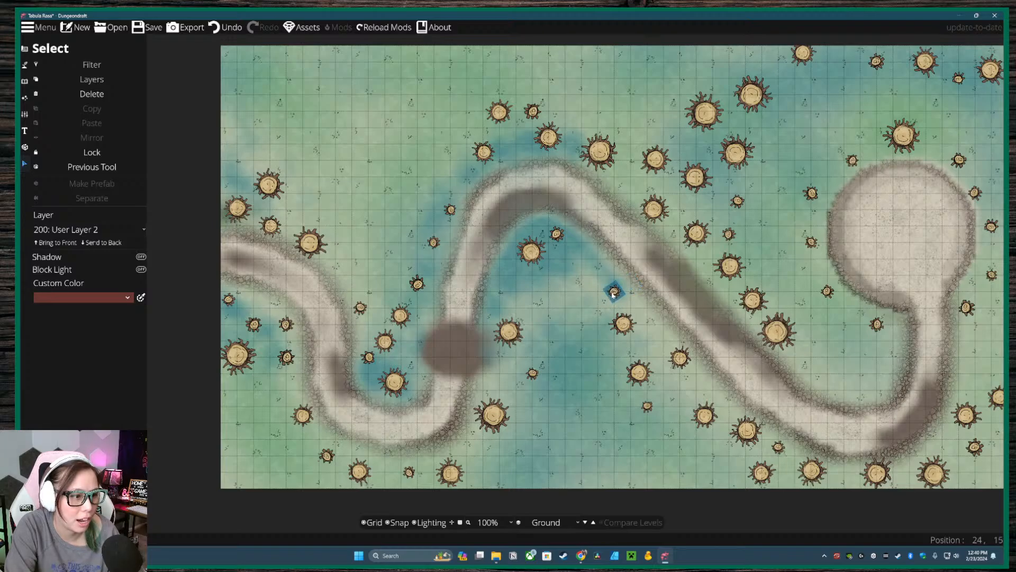
left_click(824, 323)
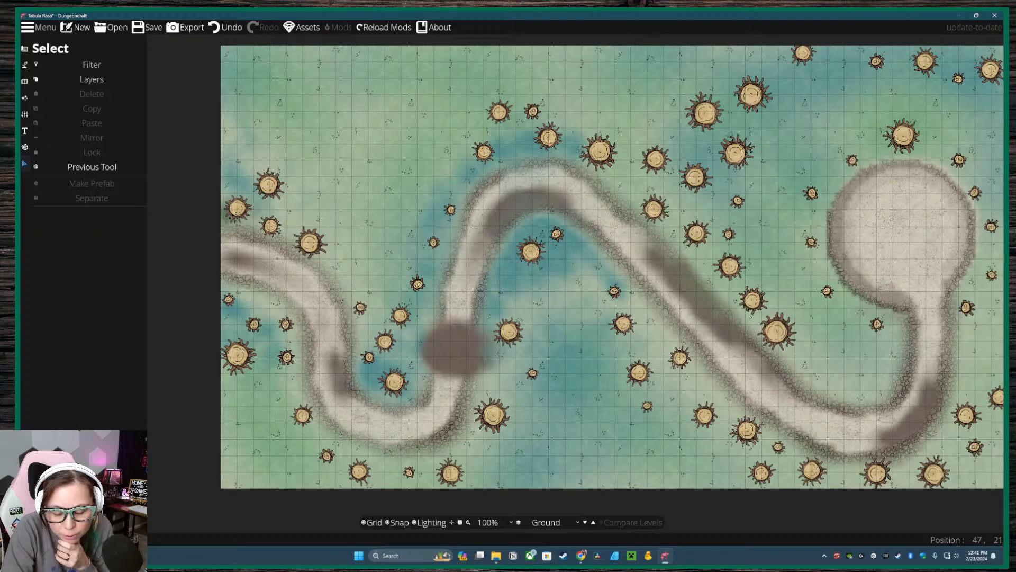
- Review the custom asset packs available for the map
left_click(305, 30)
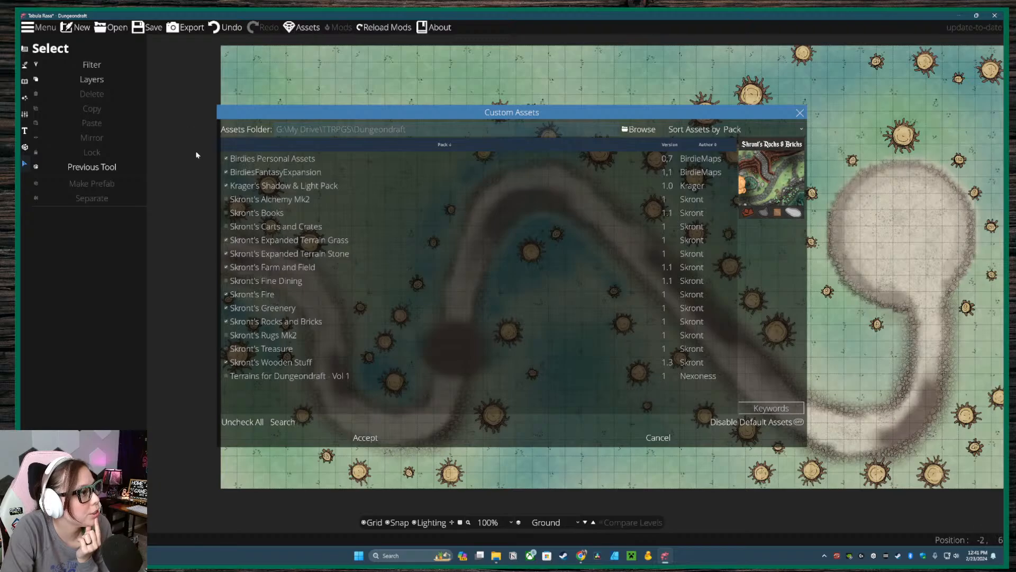
left_click_drag(273, 111, 235, 95)
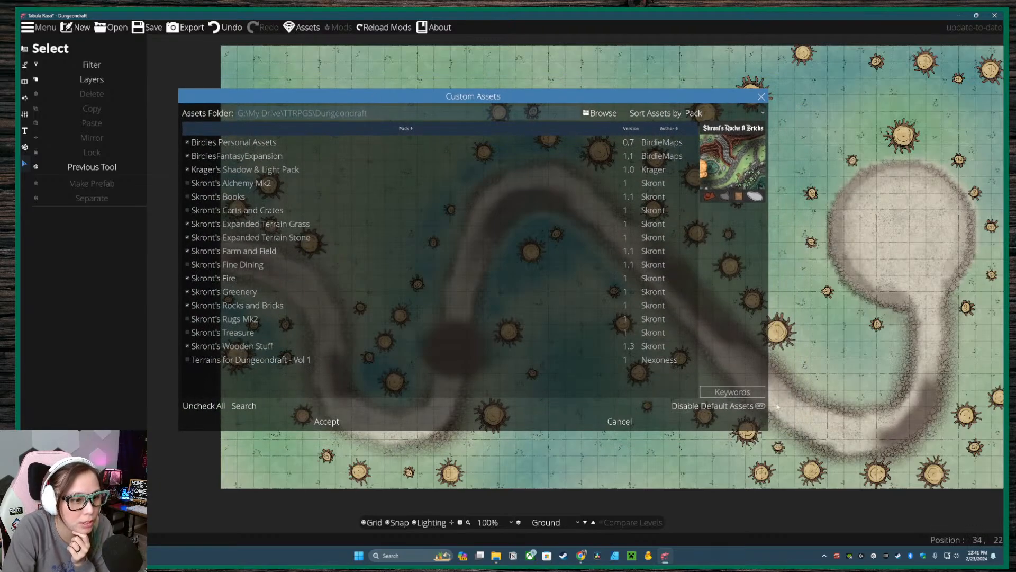
left_click(762, 98)
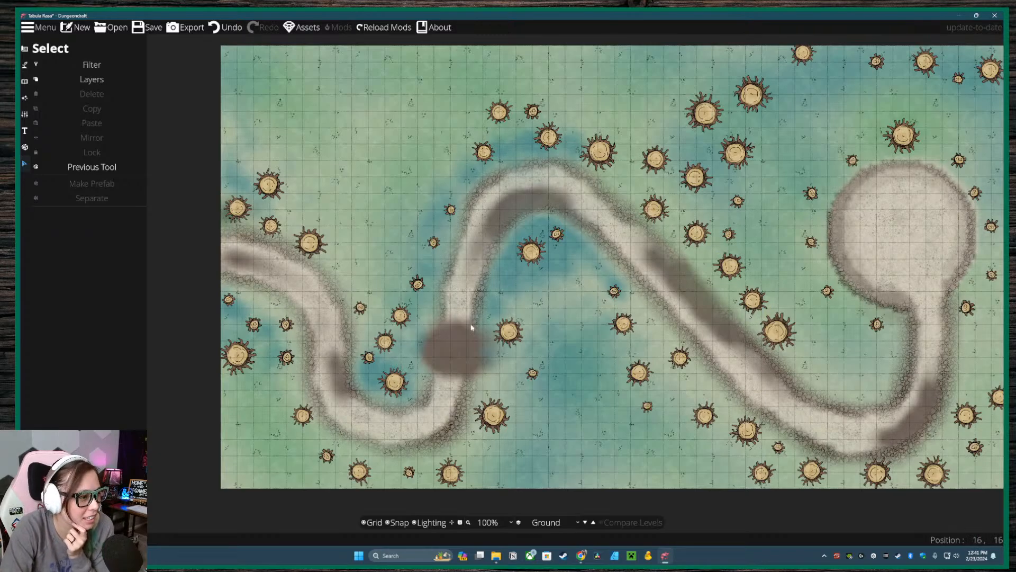
- Move one of the paired stumps northwest of the dark dirt circle north beside the arch and nudge the other slightly south
left_click(386, 344)
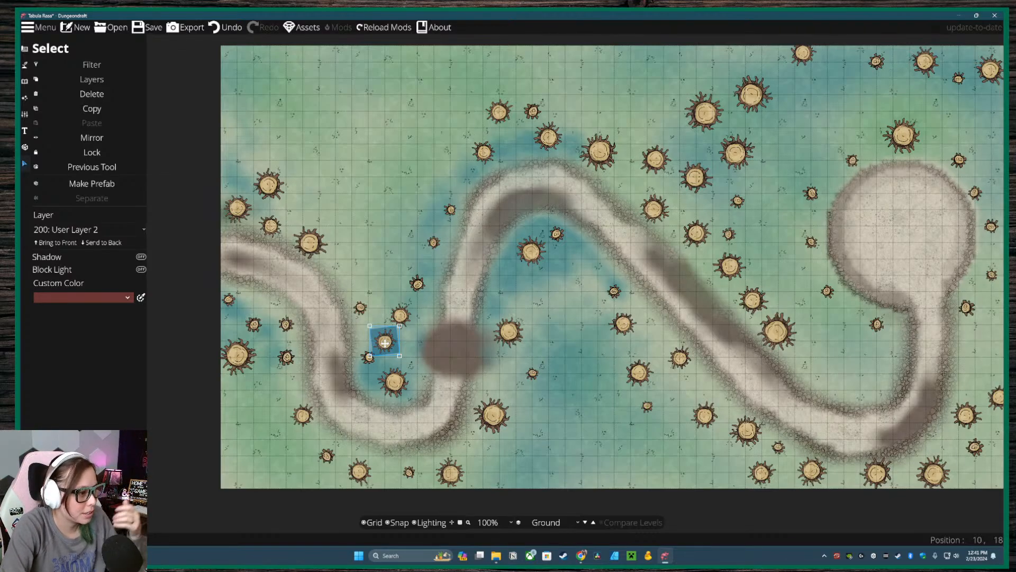
left_click_drag(404, 319, 356, 257)
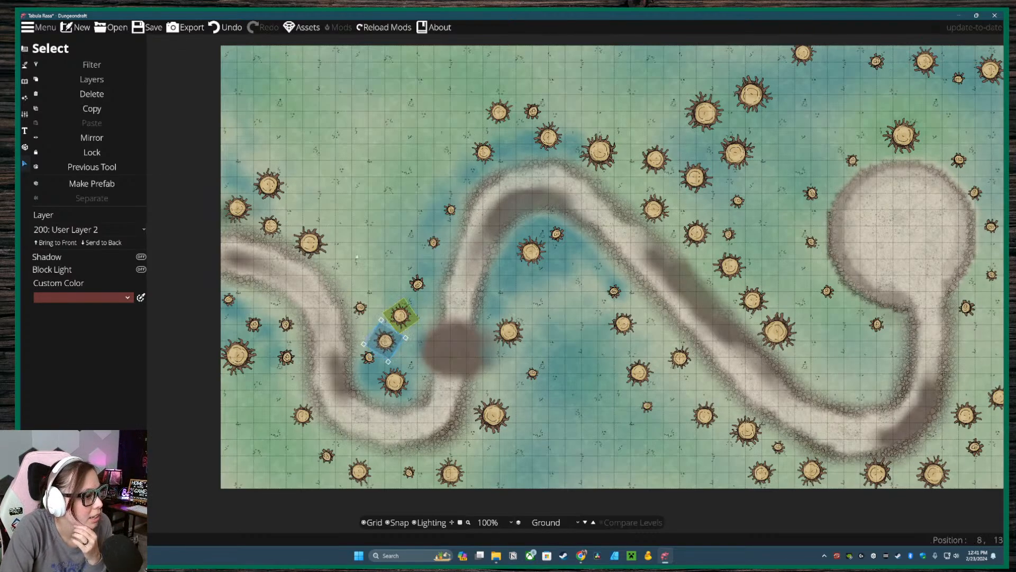
left_click_drag(385, 341, 401, 250)
left_click(405, 318)
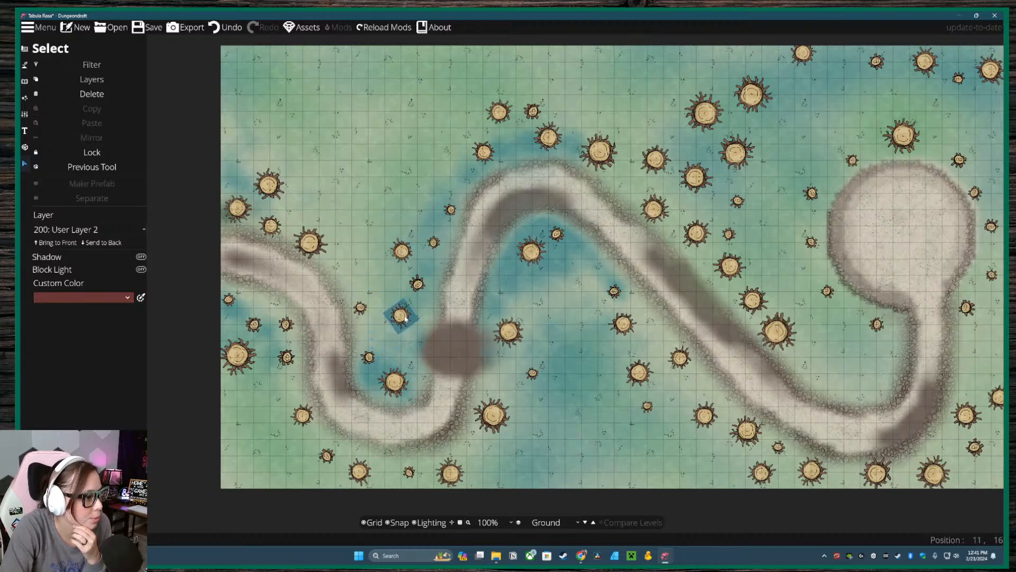
mouse_move(405, 319)
left_mouse_down()
mouse_move(413, 350)
mouse_move(406, 326)
left_mouse_up()
left_click(673, 441)
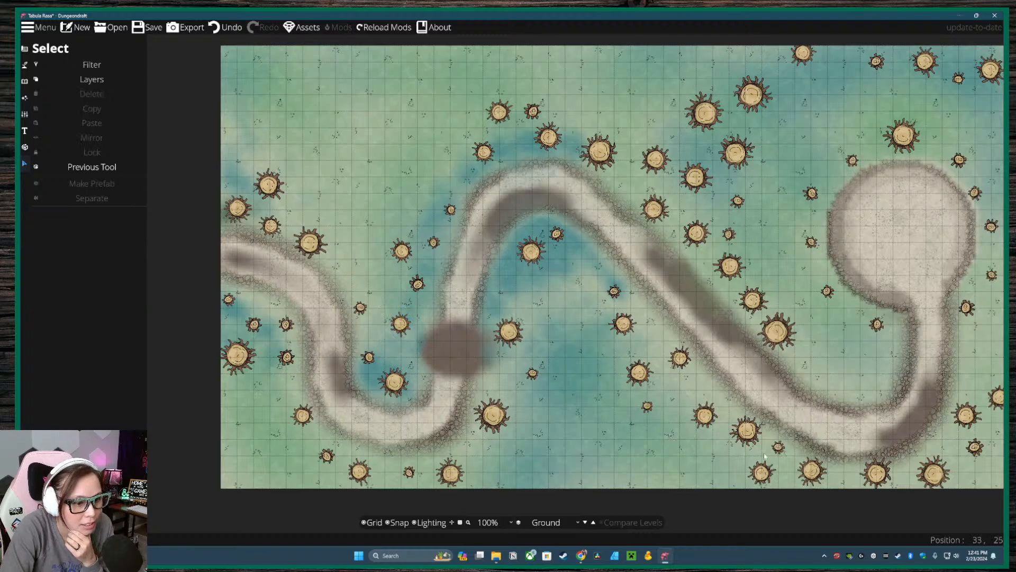
- Move a stump from the grass southwest of the diagonal path up into the central arch
left_click(639, 372)
left_click_drag(639, 372, 574, 266)
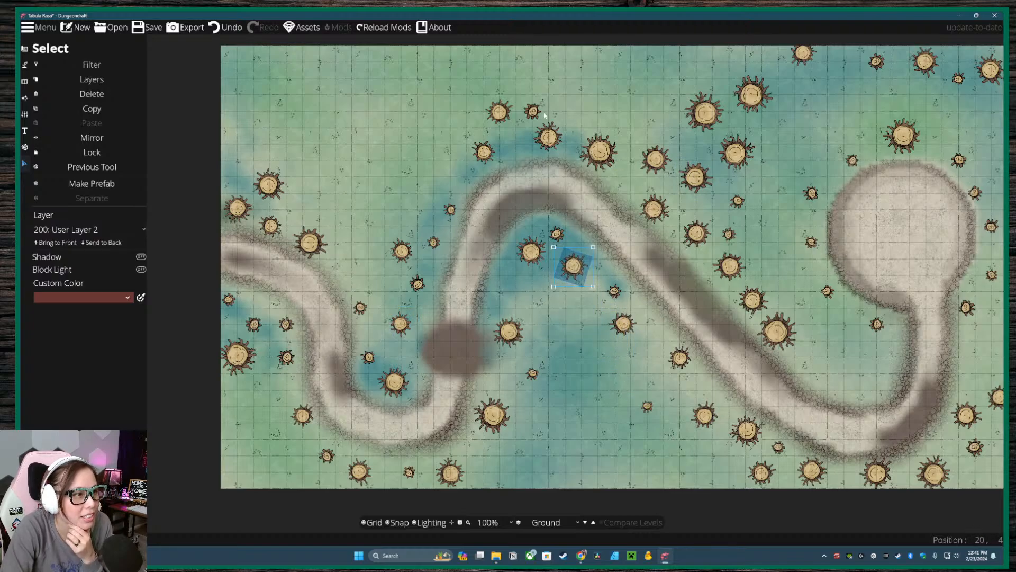
- Move the medium stump northwest of the large stump beside the diagonal path across to the teal grass southwest of the path
left_click(729, 234)
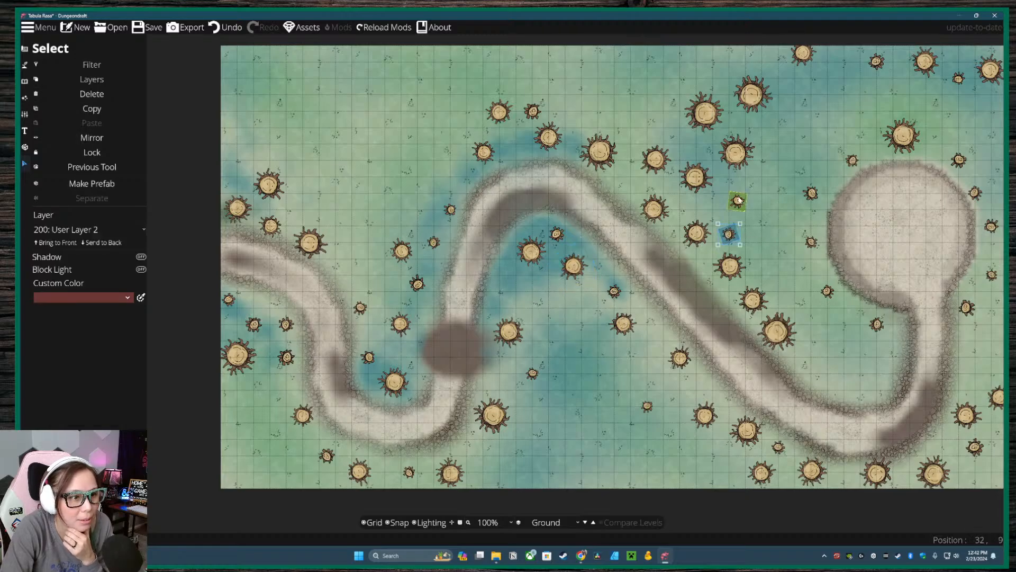
left_click(738, 306)
left_click_drag(738, 306, 591, 363)
left_click(815, 310)
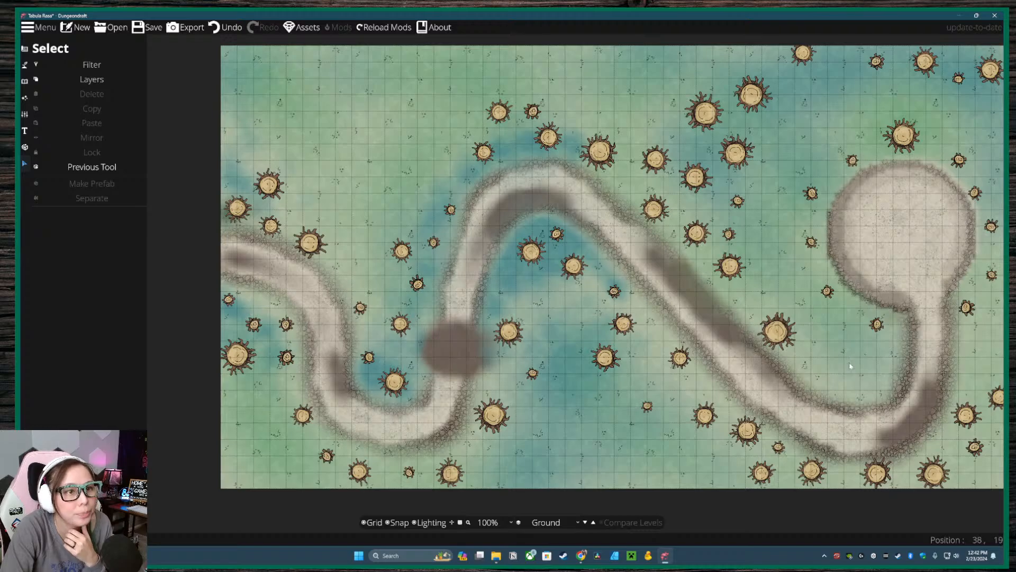
left_click_drag(883, 402, 827, 397)
left_click_drag(682, 250, 682, 281)
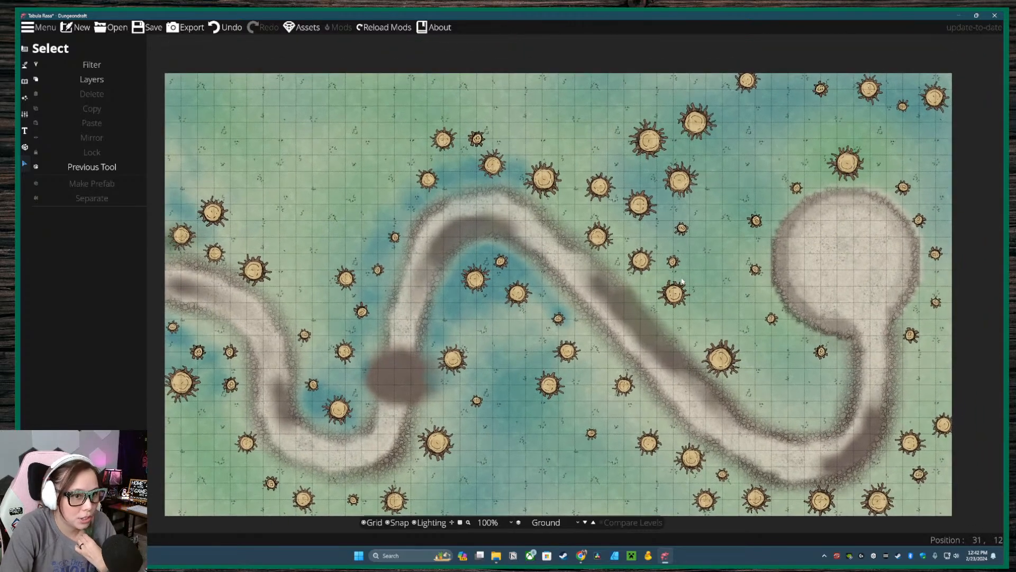
left_click(26, 66)
left_click(53, 64)
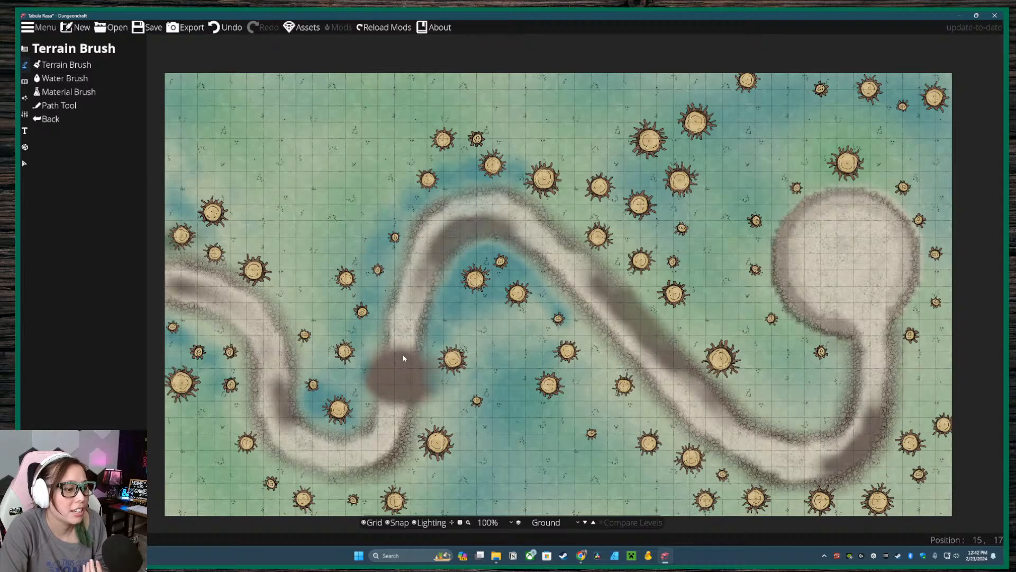
left_click(67, 78)
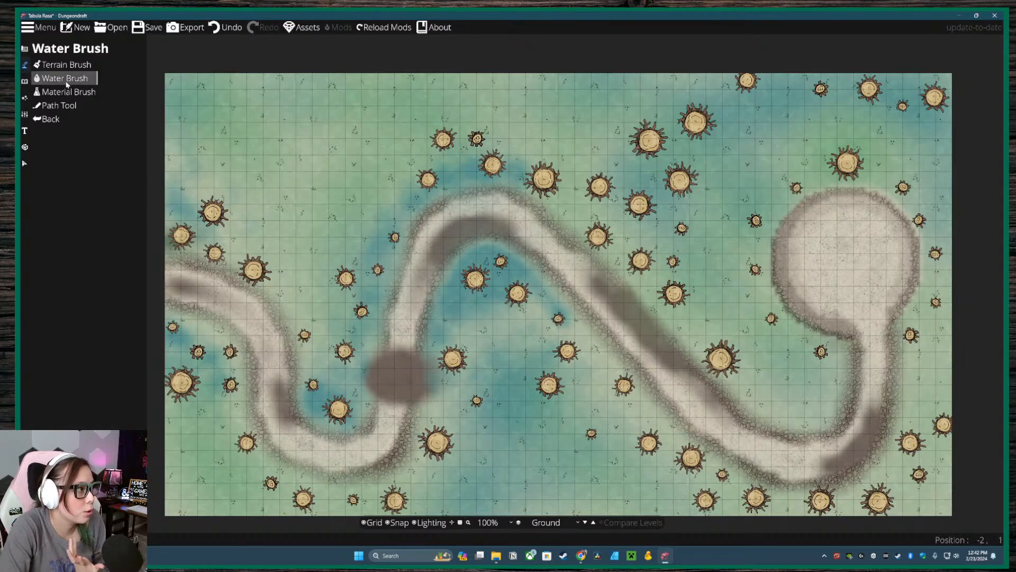
left_click(82, 66)
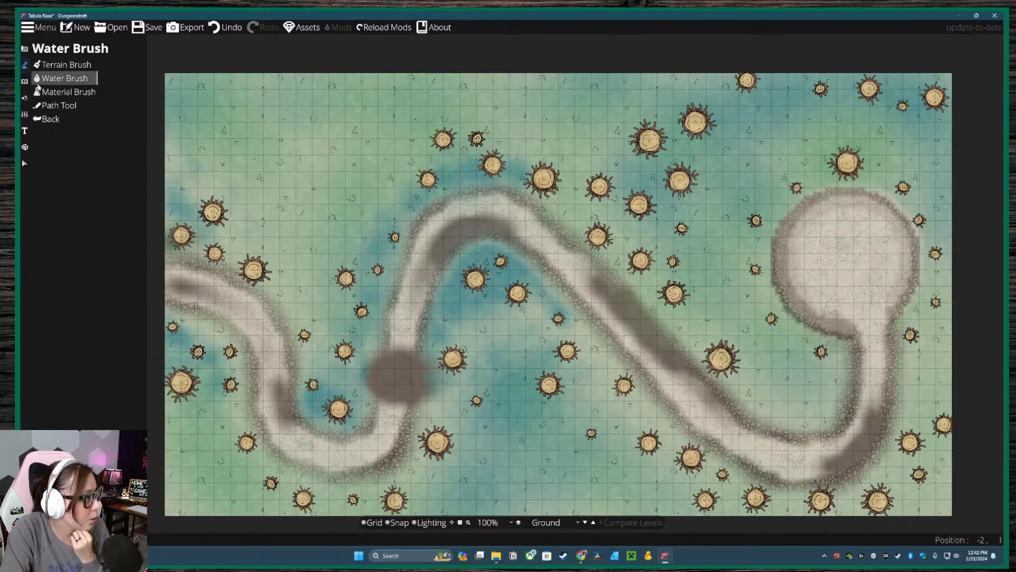
left_click(24, 82)
left_click(25, 49)
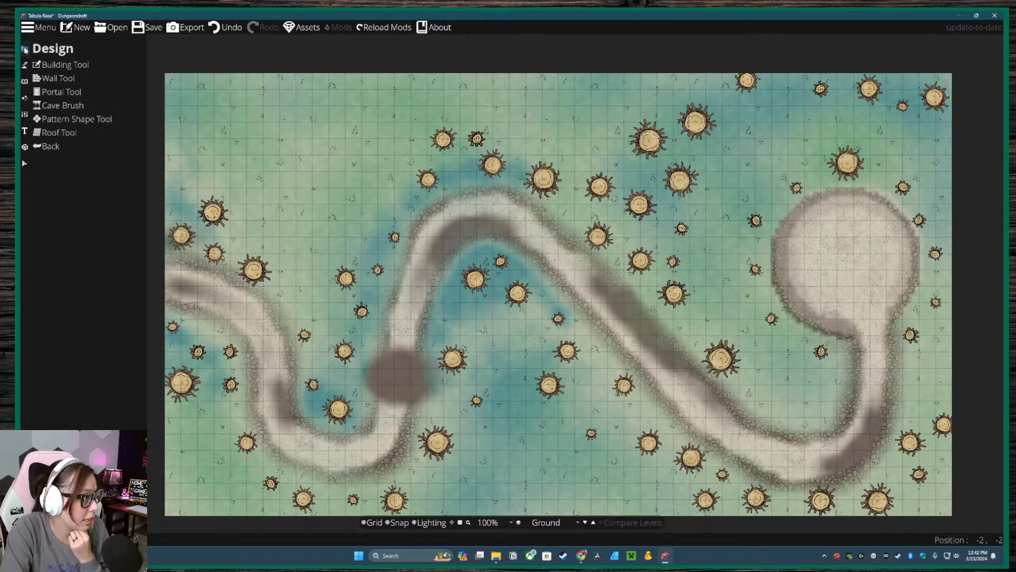
- Set up the Wall Tool with Shadow off and the twisted brown wood wall texture
left_click(61, 80)
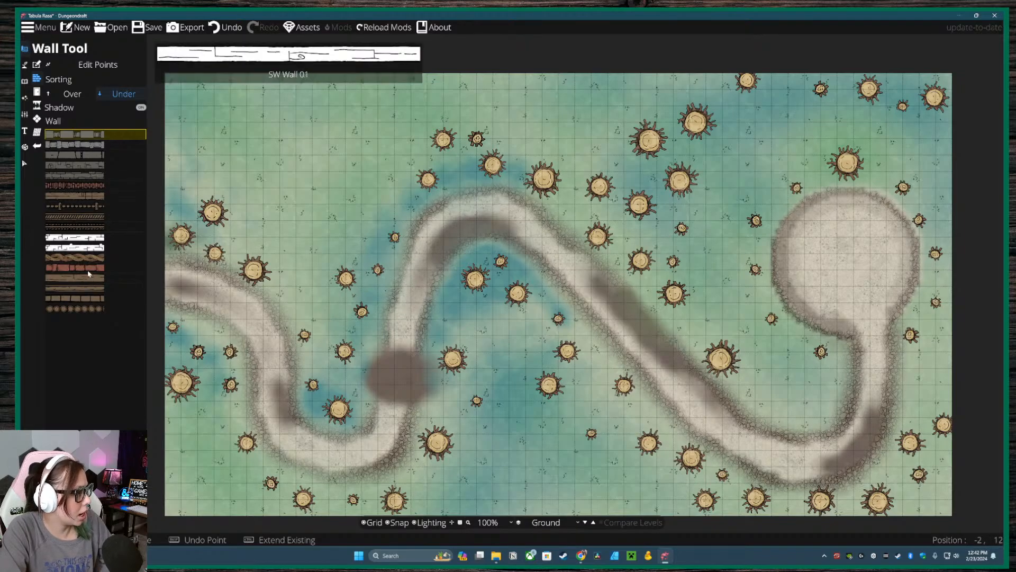
left_click(96, 110)
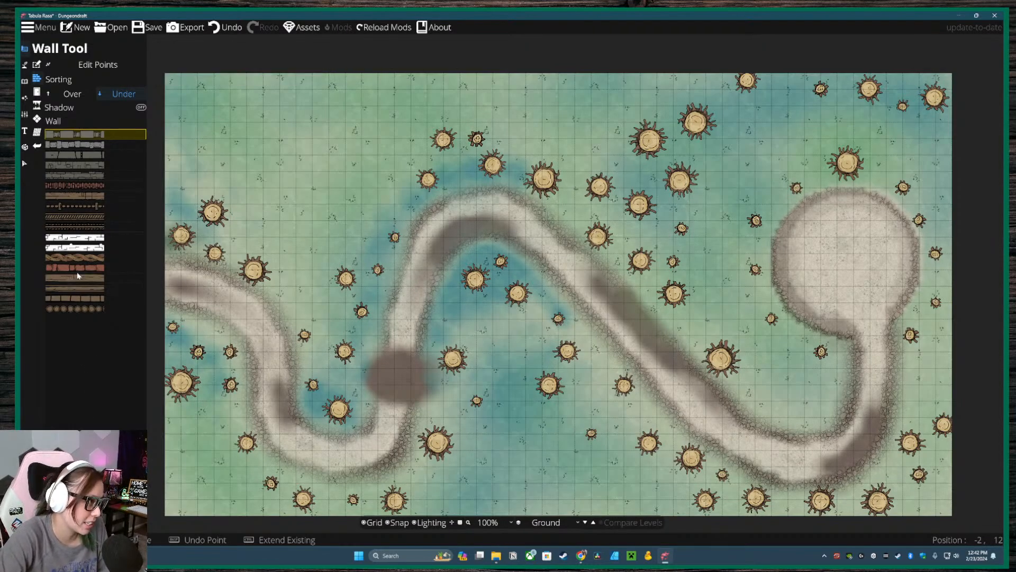
mouse_move(77, 257)
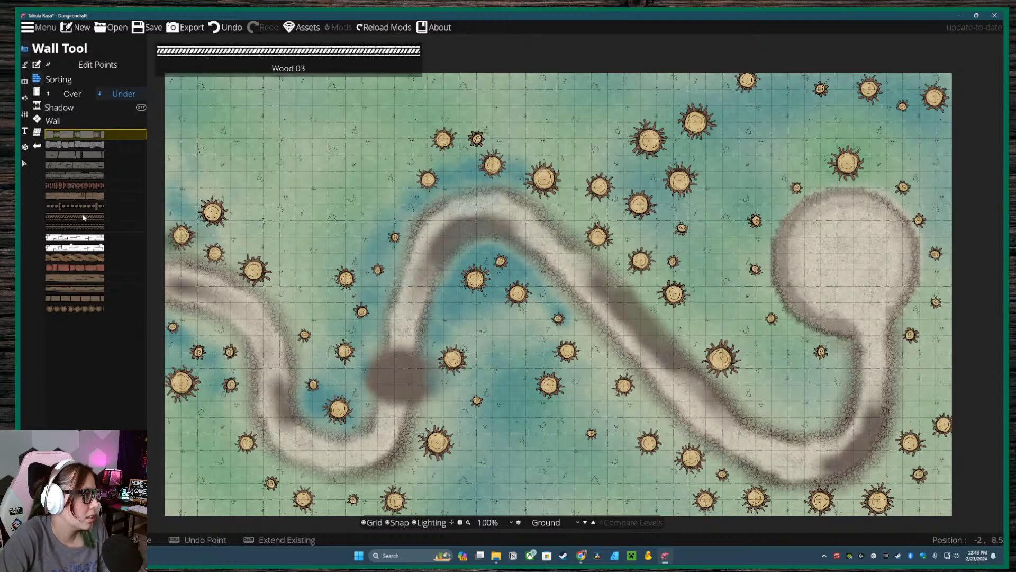
left_click(83, 261)
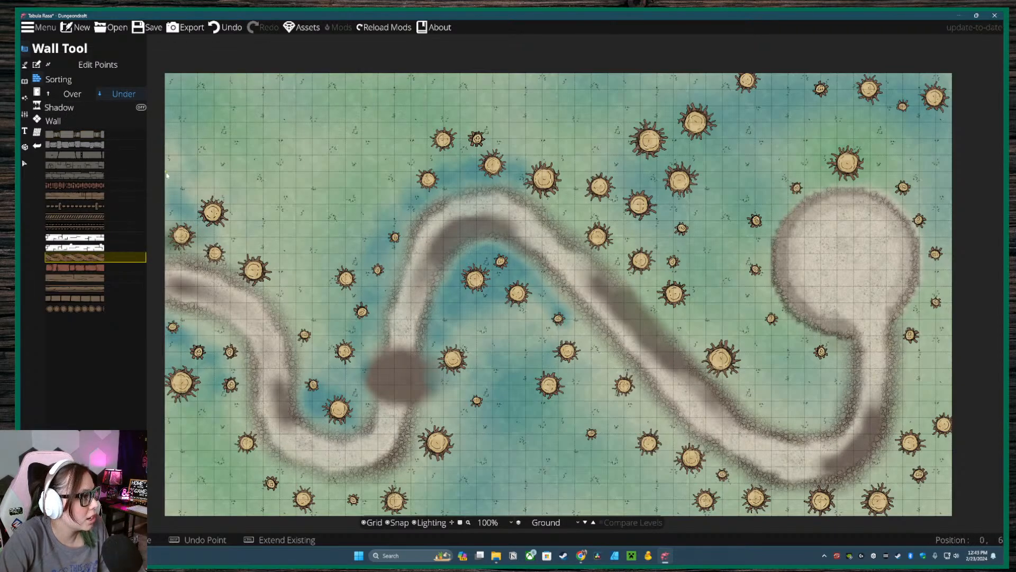
left_click(166, 174)
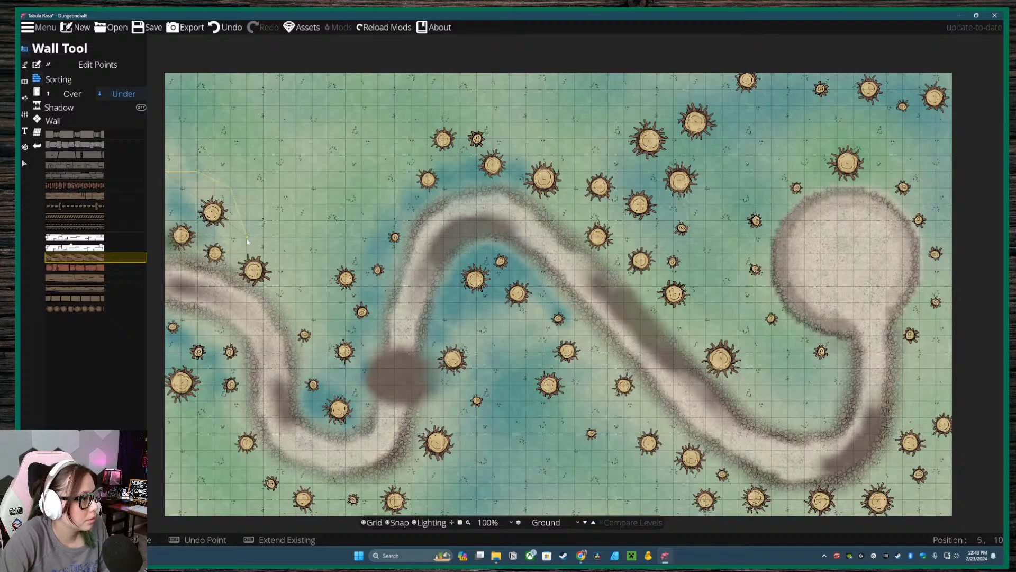
double_click(230, 186)
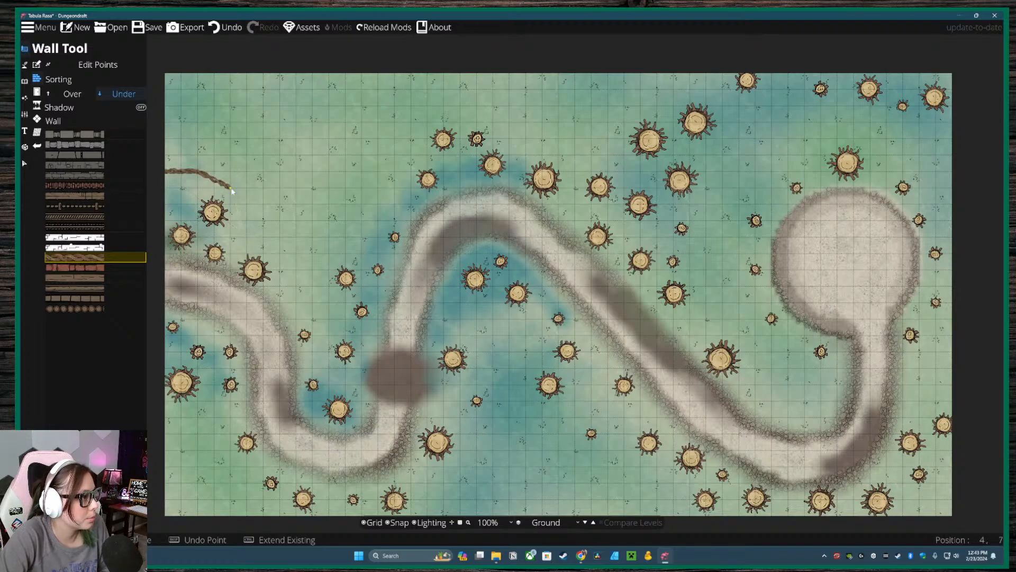
left_click(227, 27)
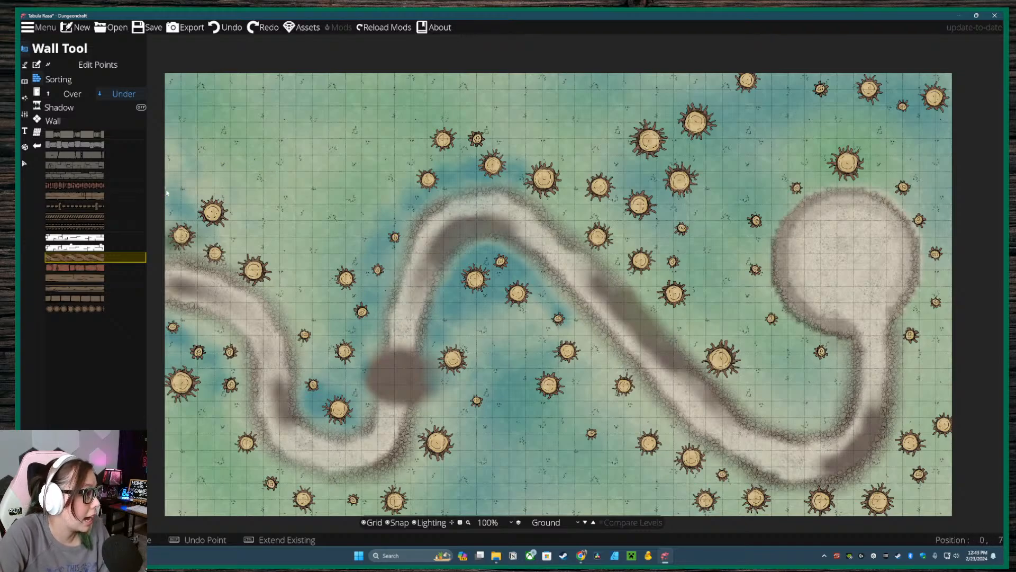
- Start a wall at the map's west edge and trace it along the path's north side past the large stump southwest of the clearing
left_click(167, 190)
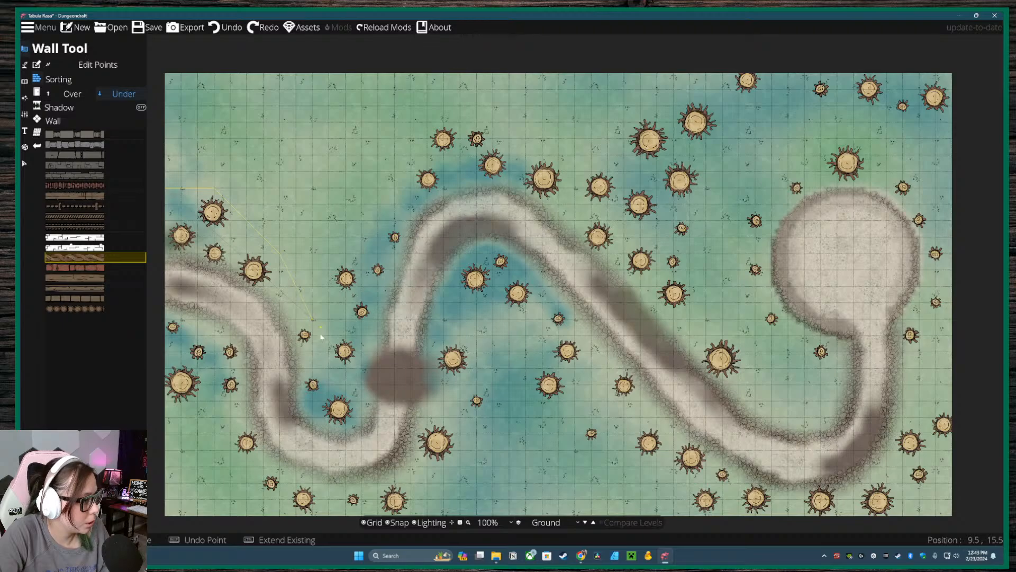
left_click(343, 370)
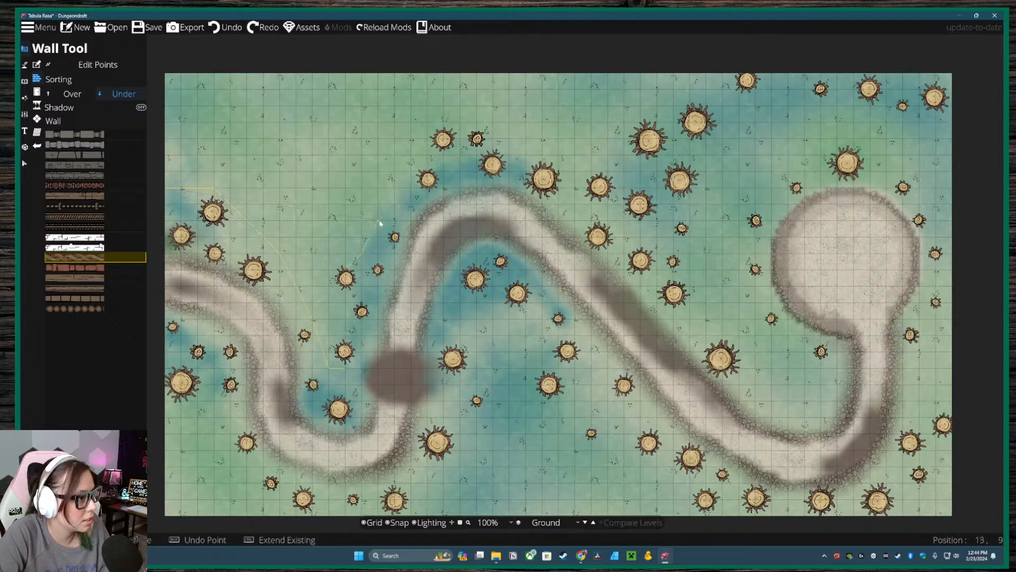
left_click(451, 151)
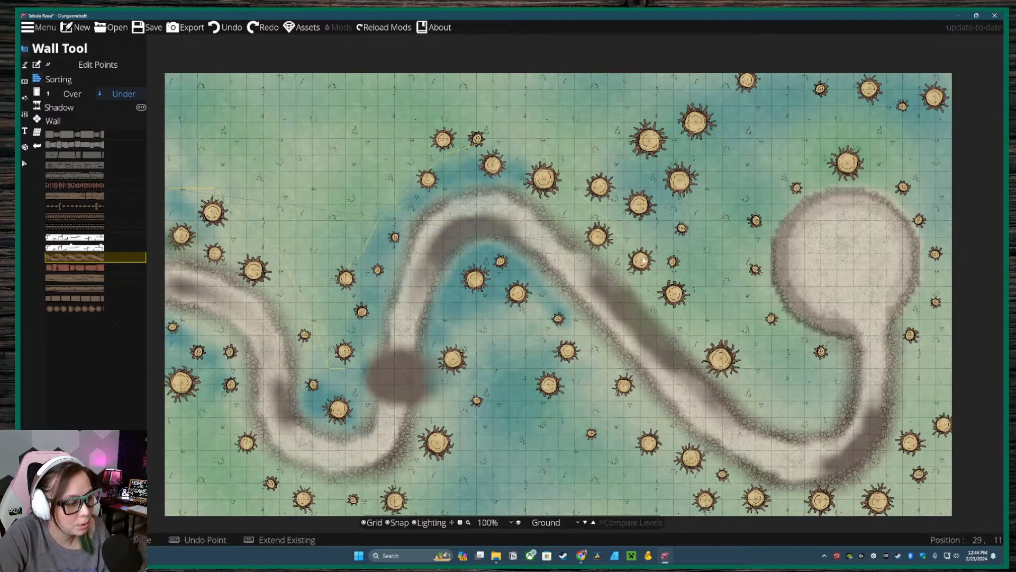
left_click(757, 371)
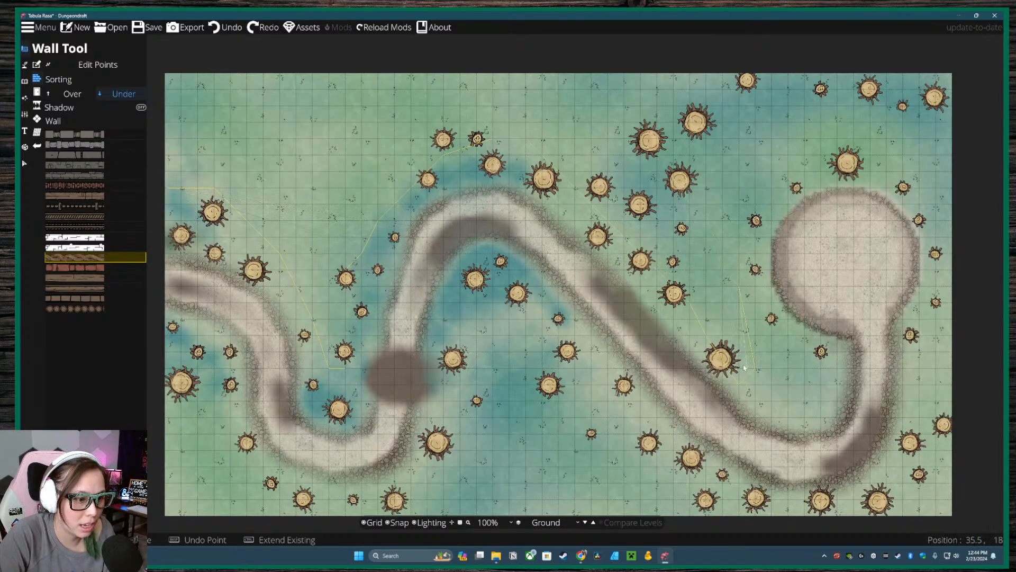
- Turn the wall outline around the large stump and up toward the clearing's west side, removing the misplaced points
left_click(735, 287)
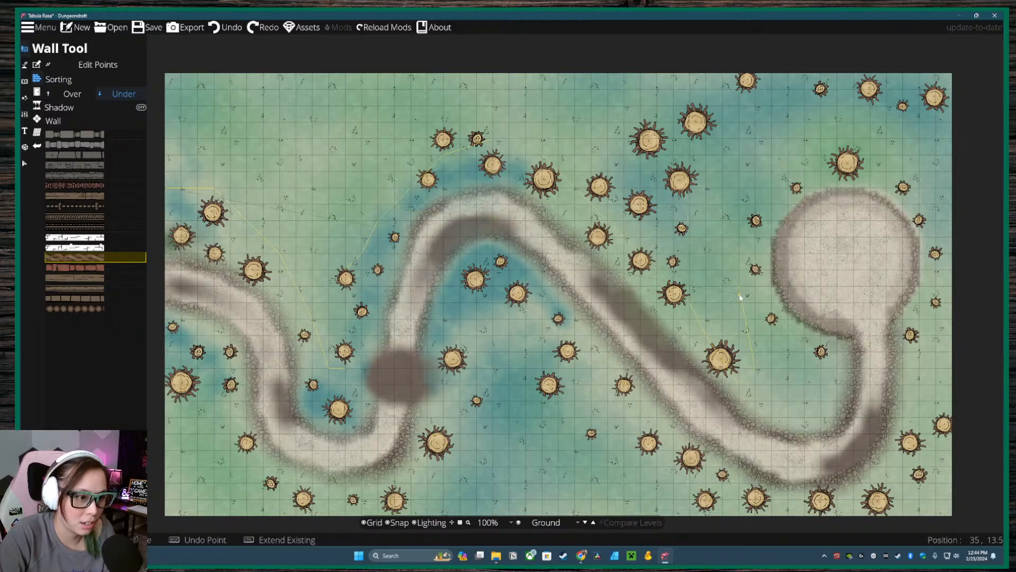
left_click(768, 370)
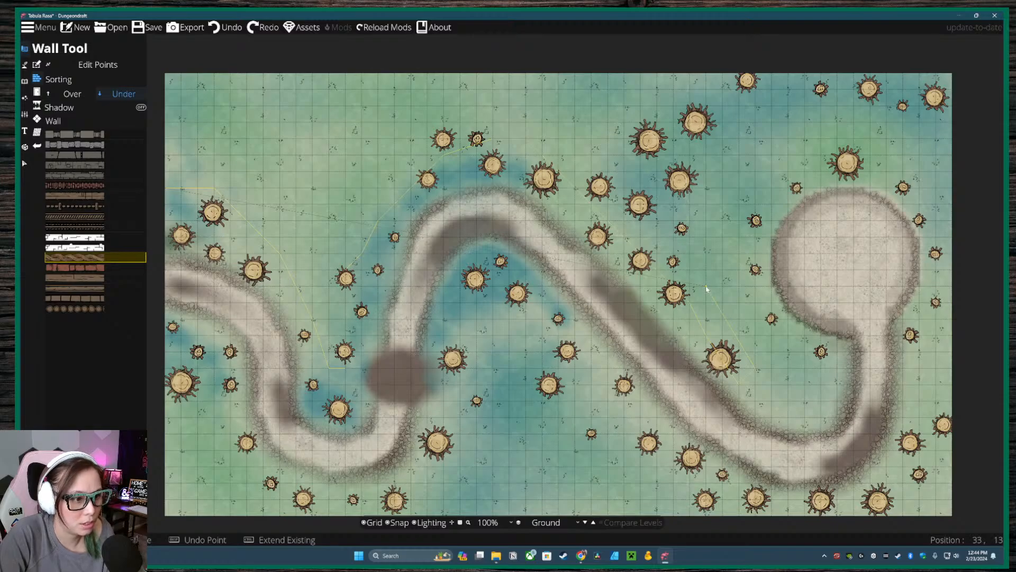
left_click(706, 289)
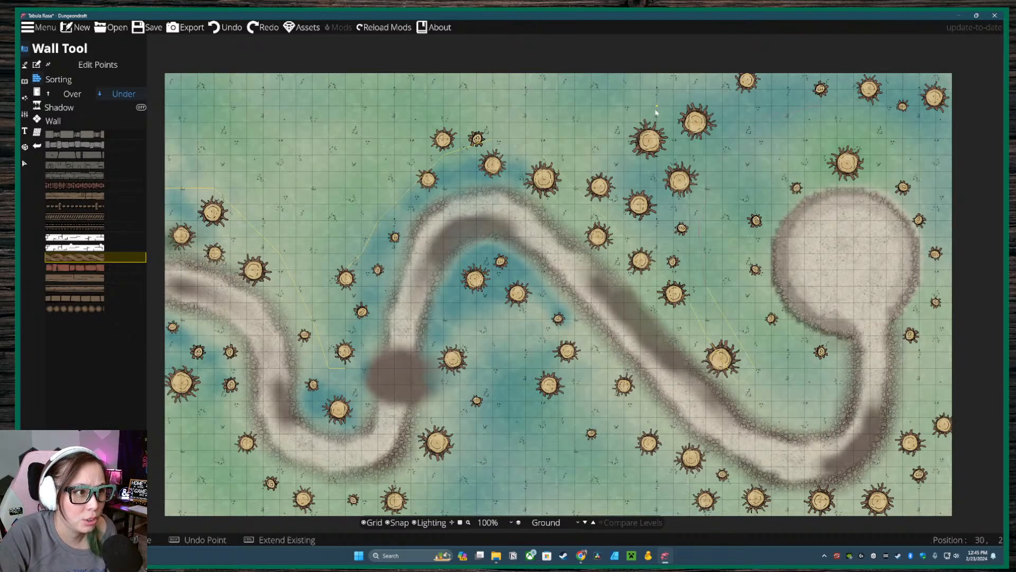
left_click_drag(656, 111, 656, 112)
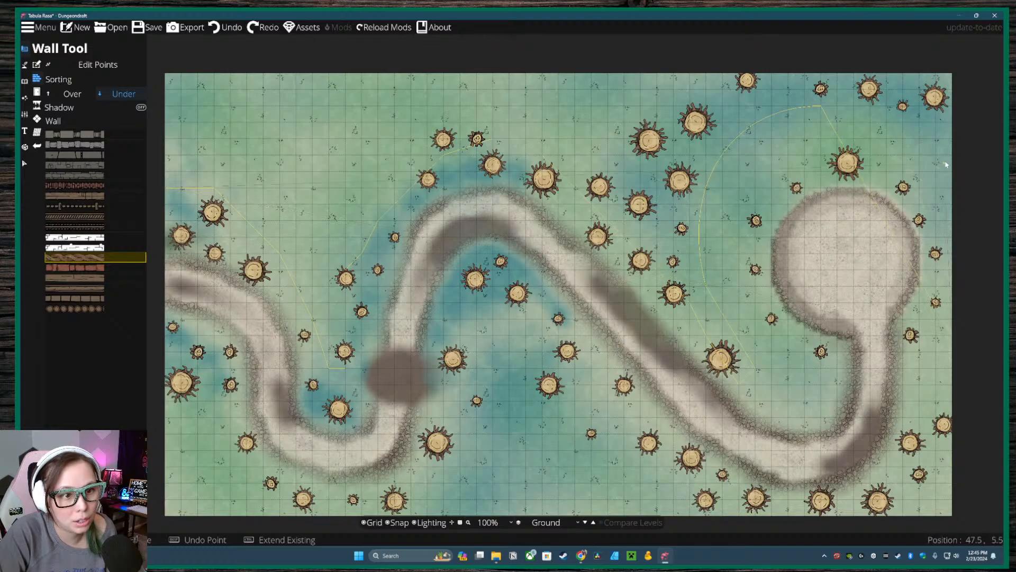
left_click(951, 336)
key("BackSpace")
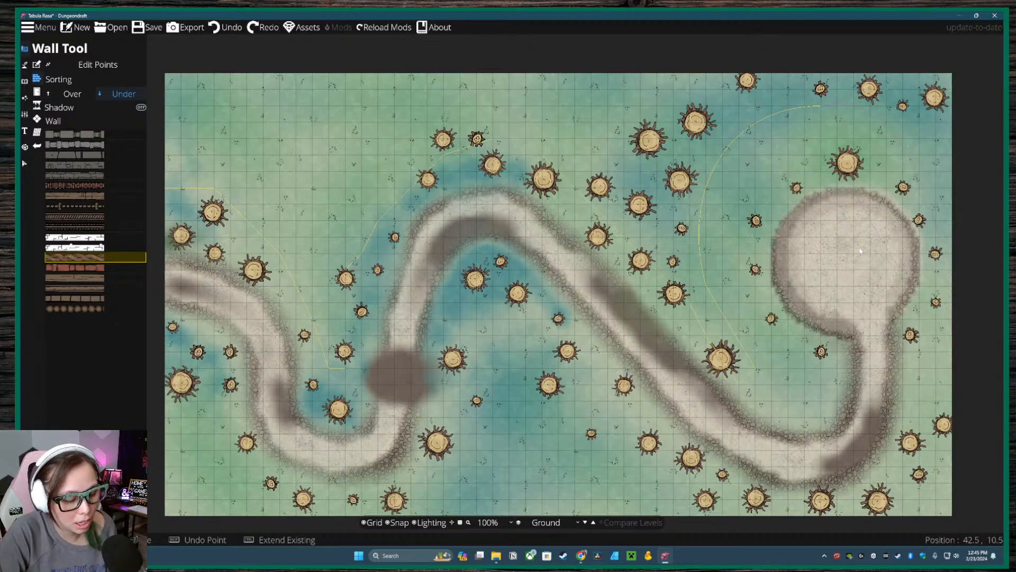
key("BackSpace")
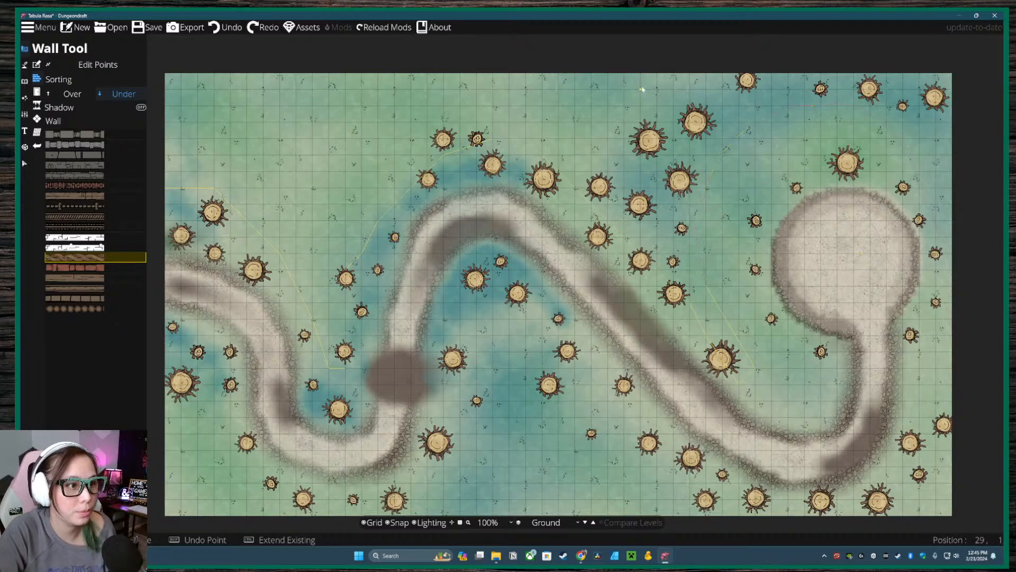
- Carry the wall outline over the clearing, down the east edge and back along the path's south side, closing it at its starting point
left_click(817, 105)
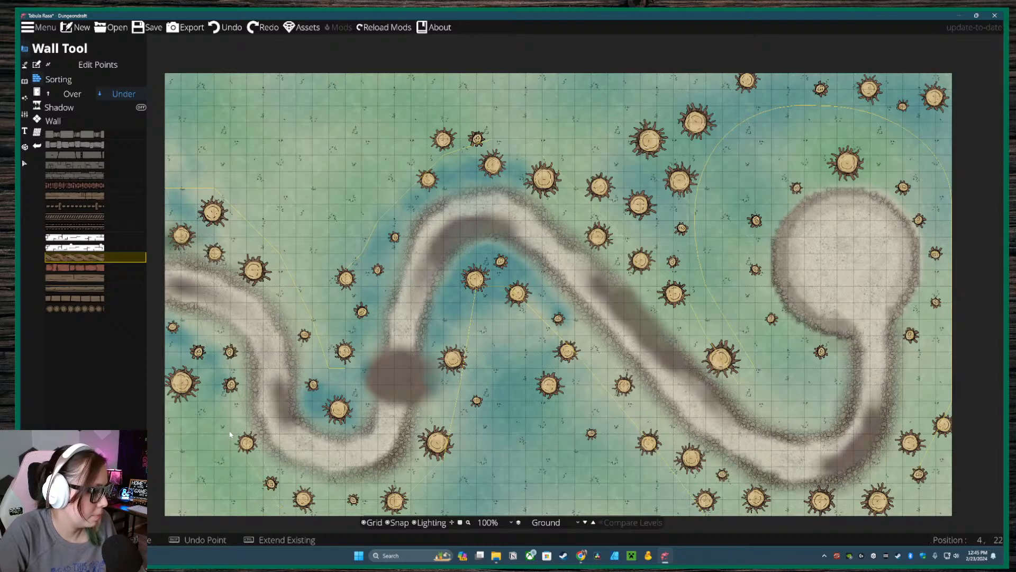
left_click(201, 340)
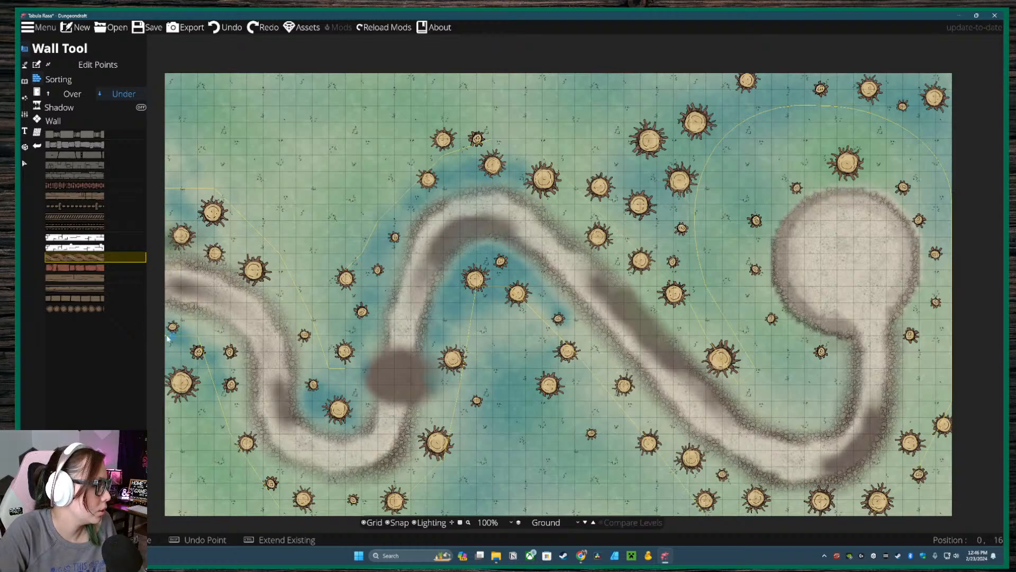
left_click(166, 338)
left_click(167, 192)
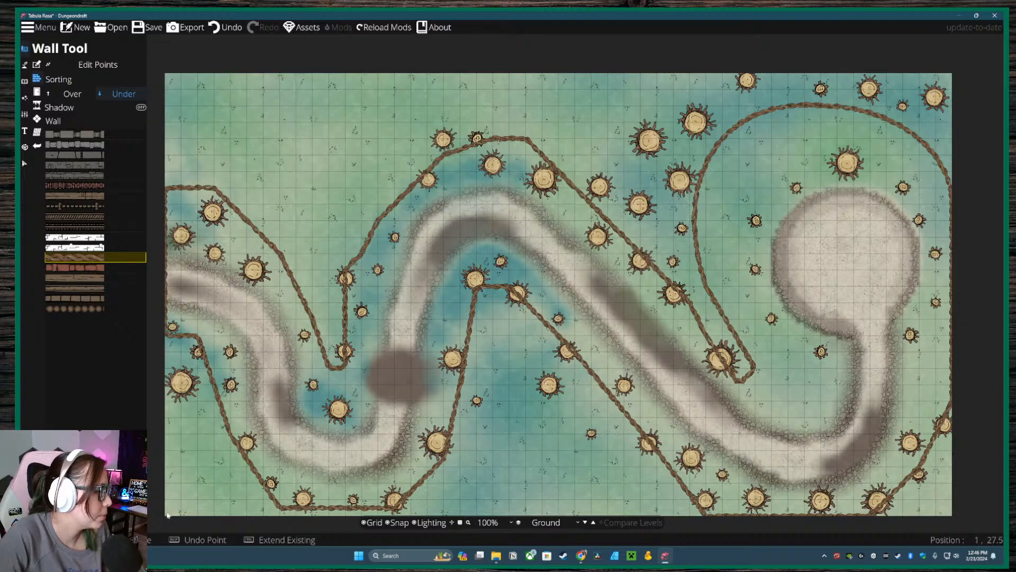
key("v")
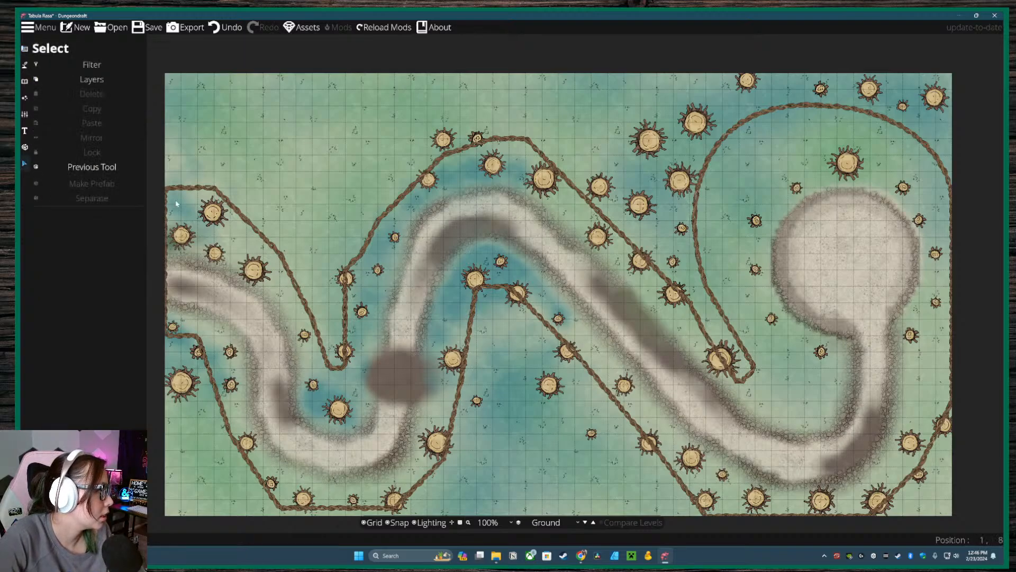
left_click(167, 208)
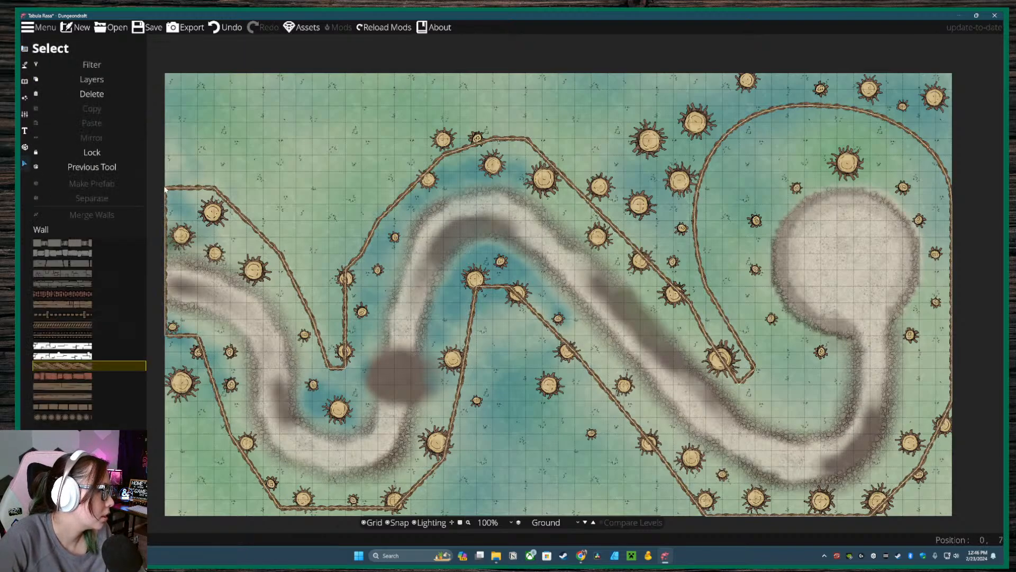
left_click(165, 192)
left_click(166, 206)
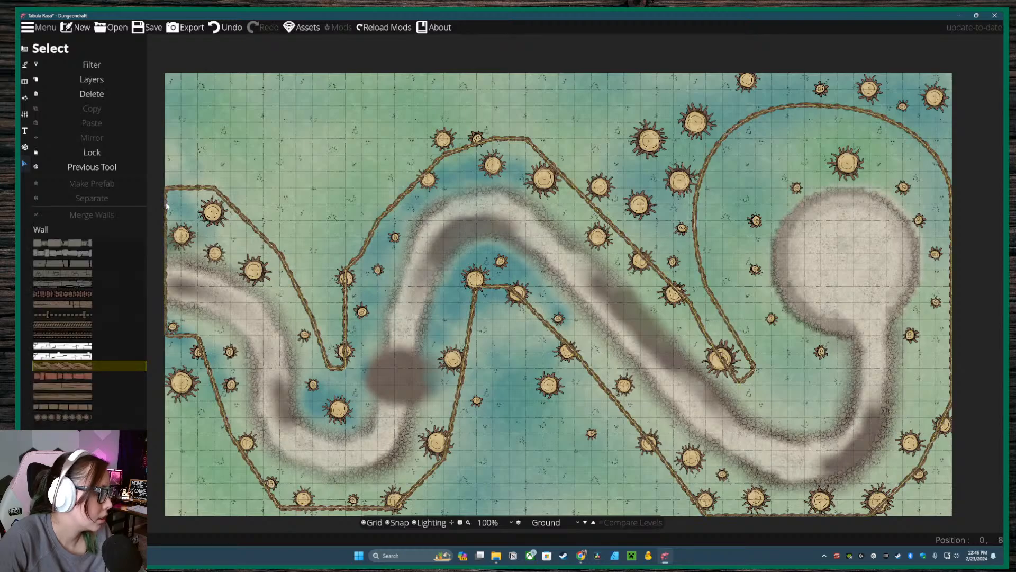
key("Delete")
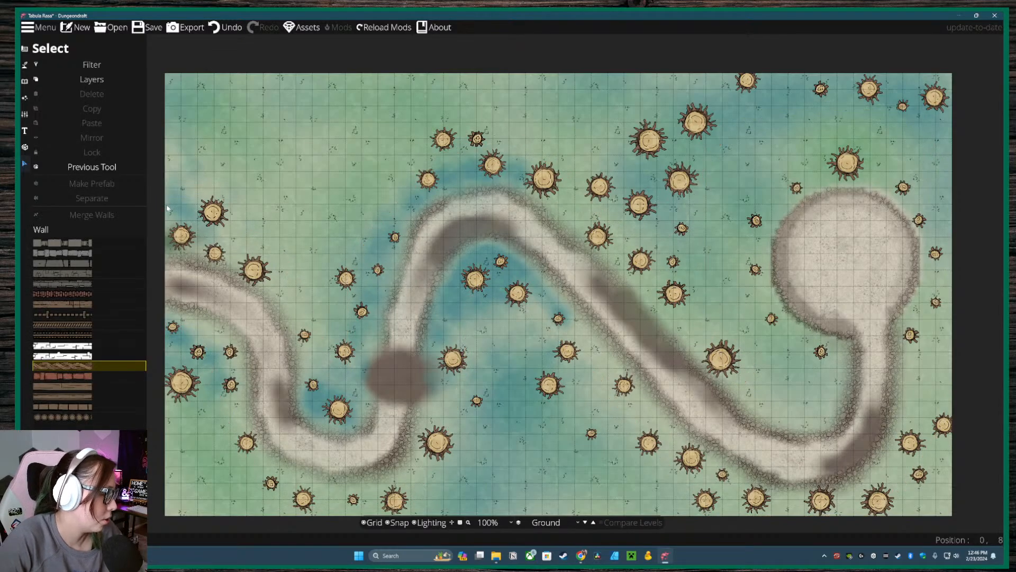
key("ctrl+z")
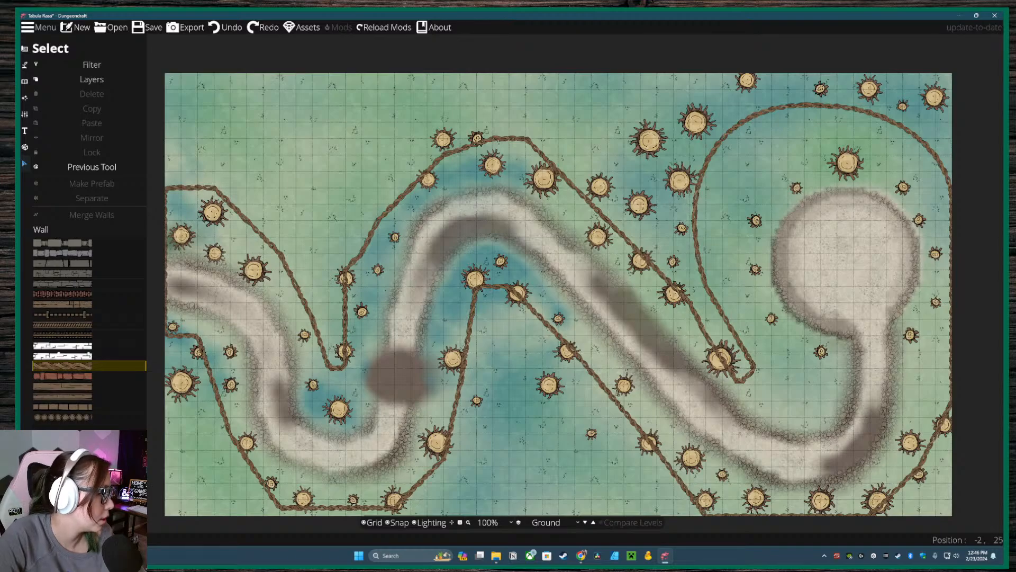
left_click(196, 188)
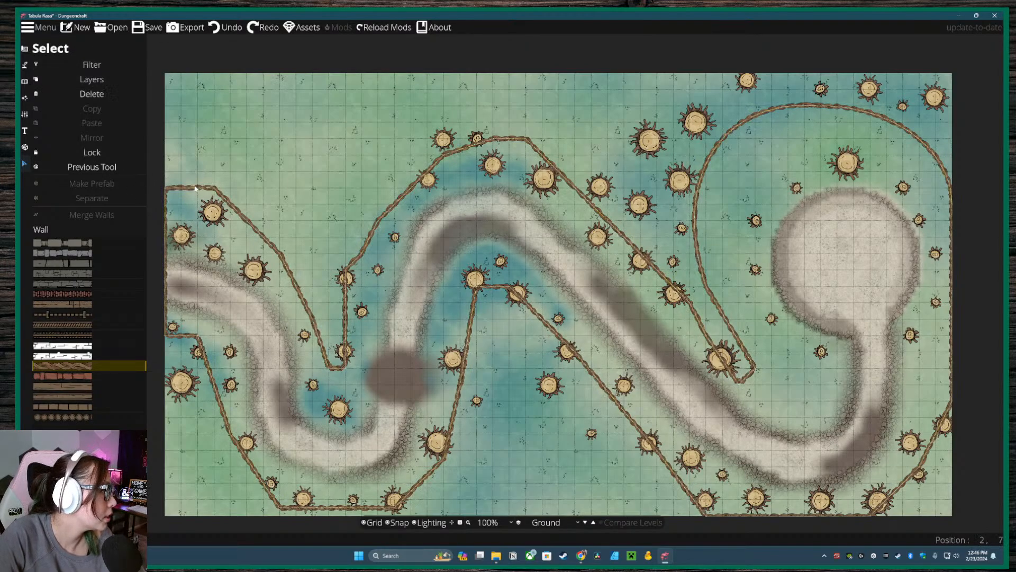
left_click(172, 194)
left_click(166, 189)
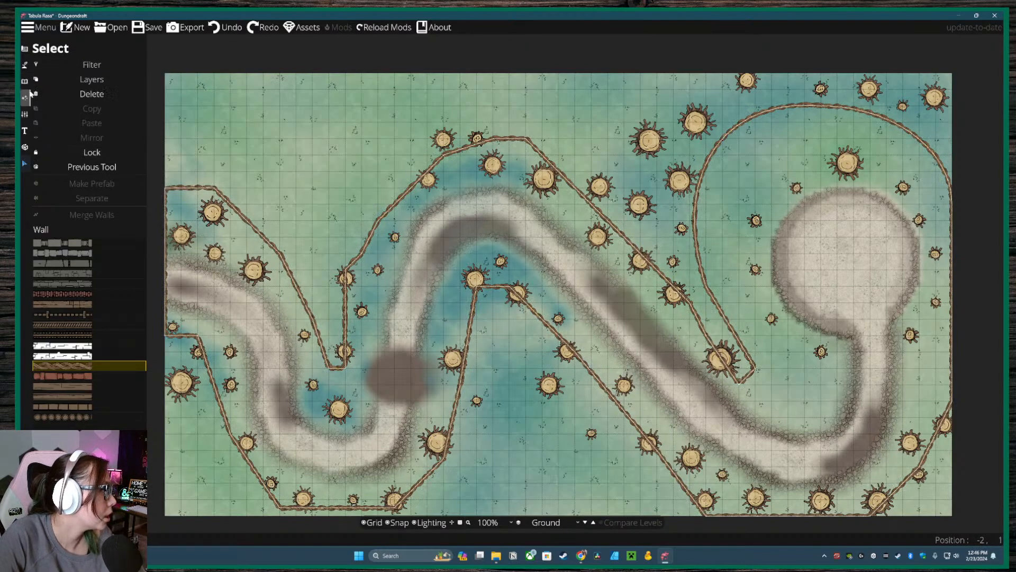
left_click(27, 63)
left_click(53, 108)
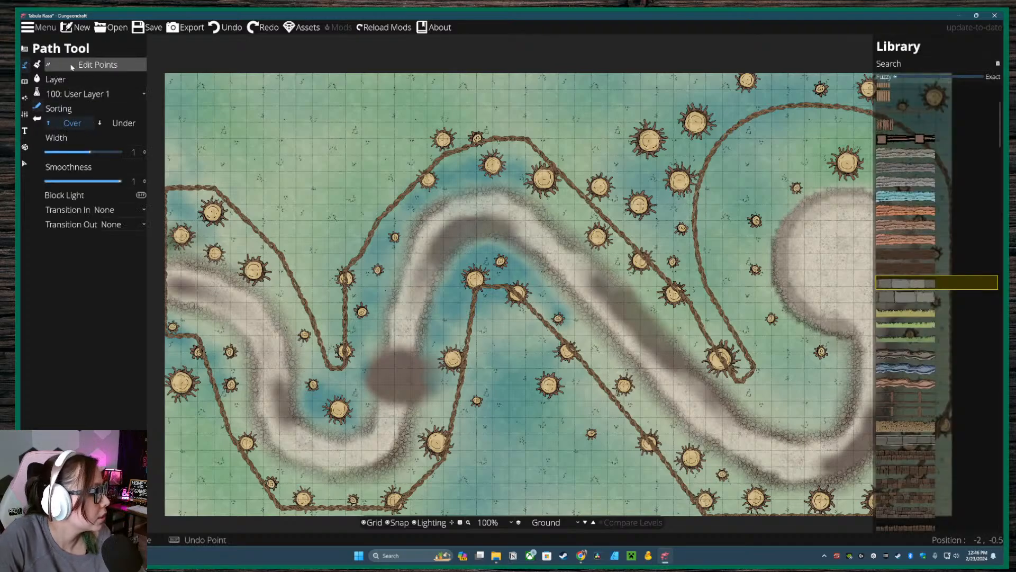
left_click(72, 67)
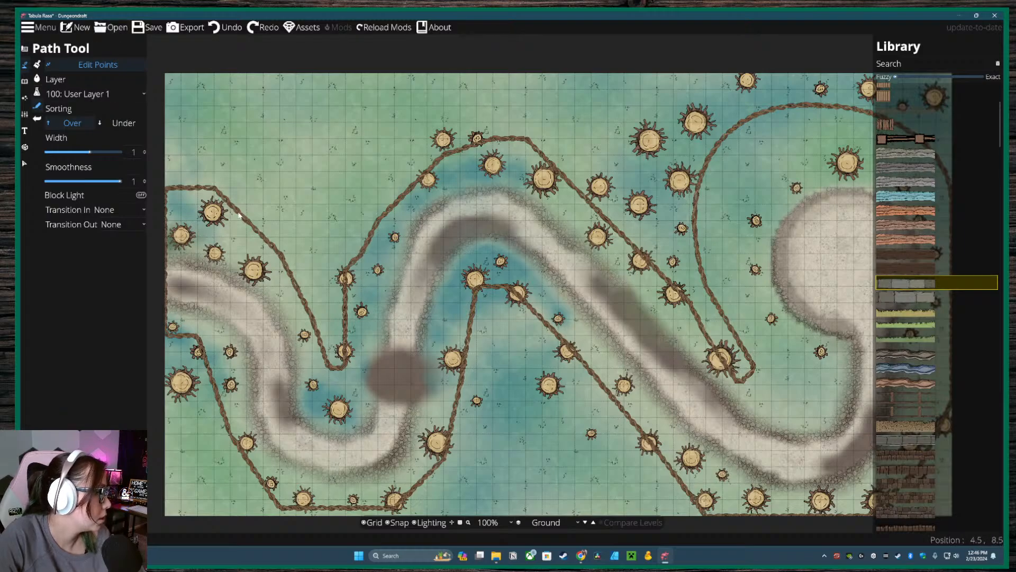
- Edit the wall's points to delete its northwest corner point and move the west-edge segment off the map
left_click(25, 49)
left_click(64, 82)
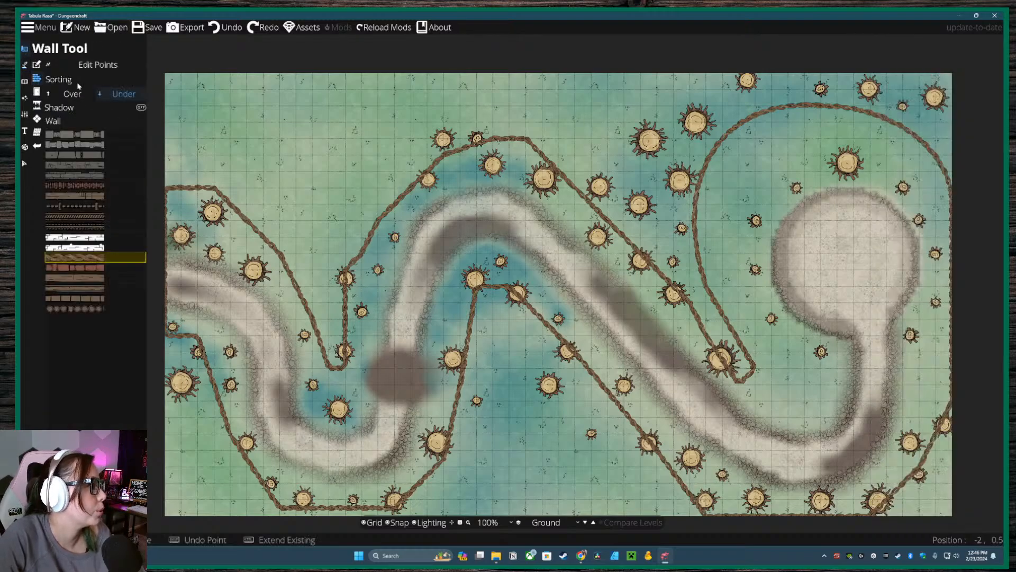
left_click(100, 67)
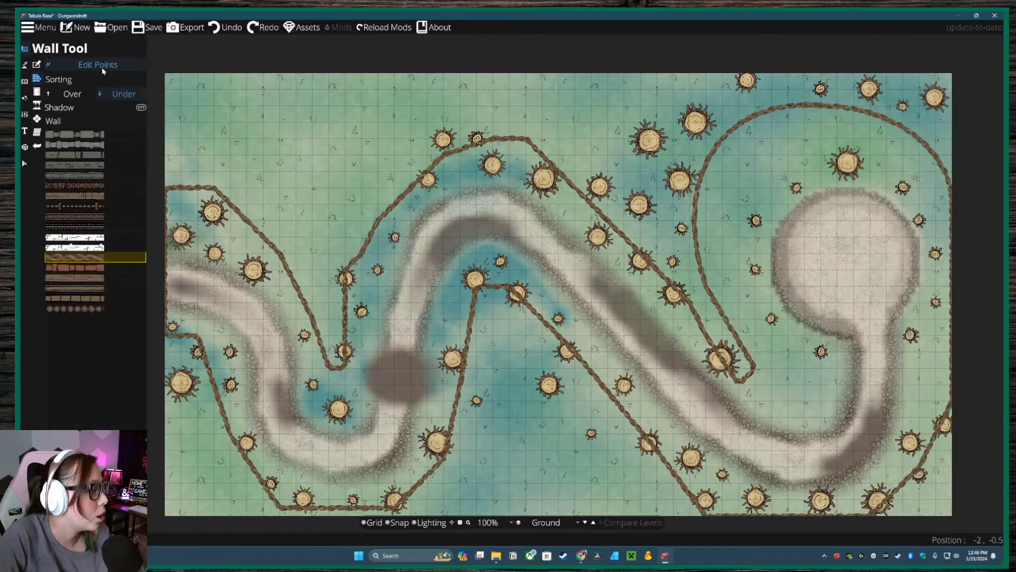
right_click(166, 190)
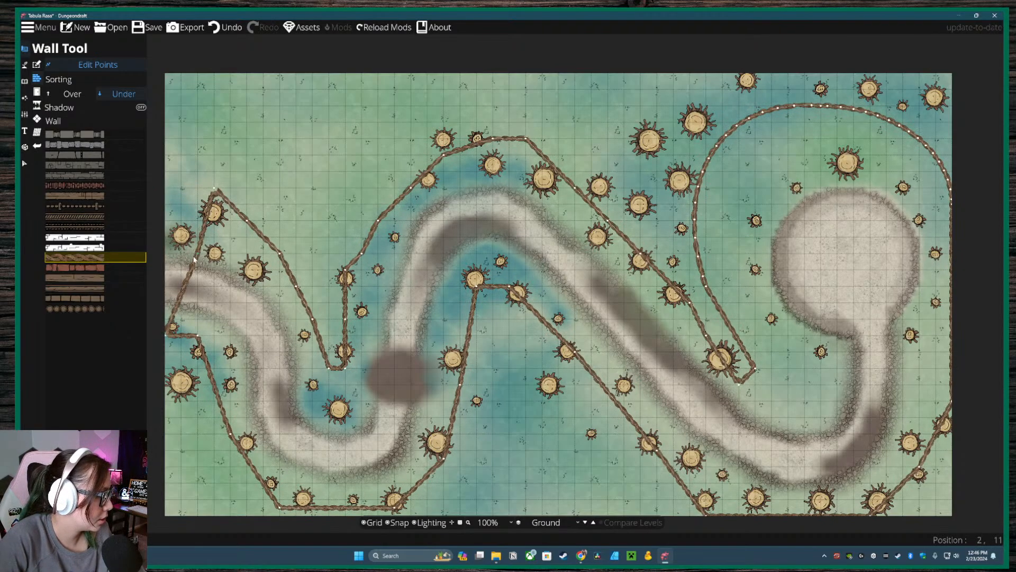
left_click_drag(200, 258, 150, 189)
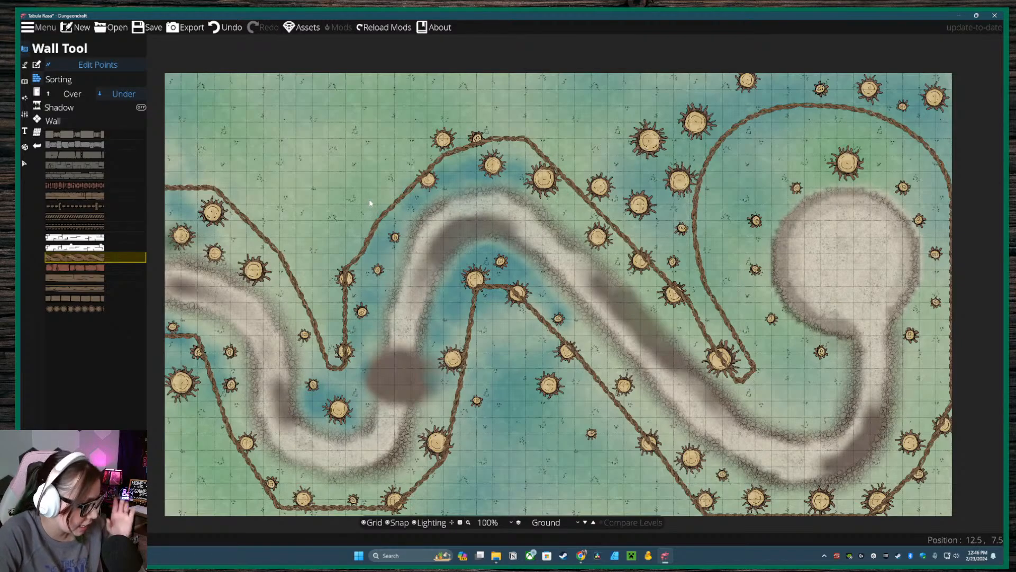
left_click(97, 65)
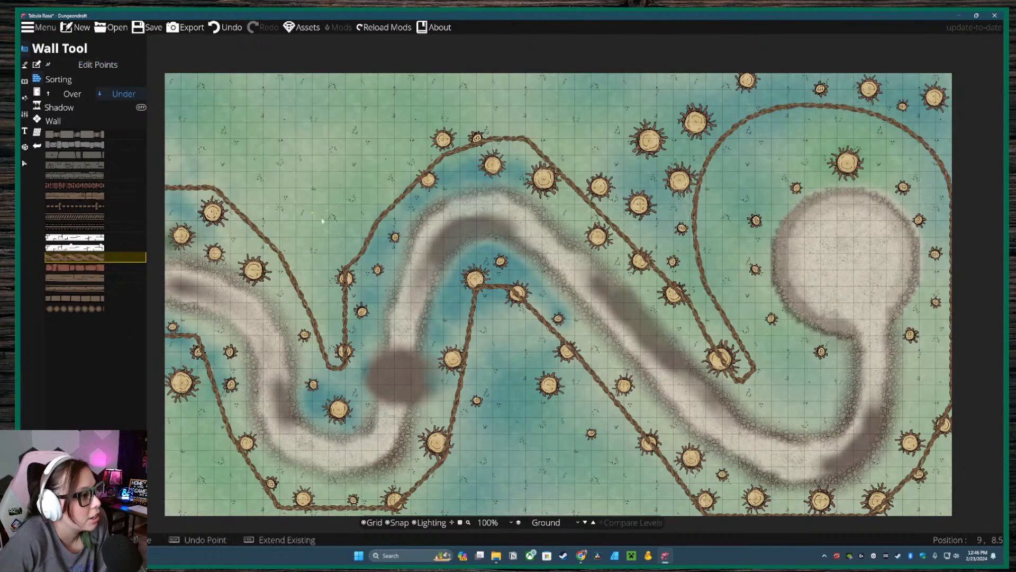
left_click(25, 49)
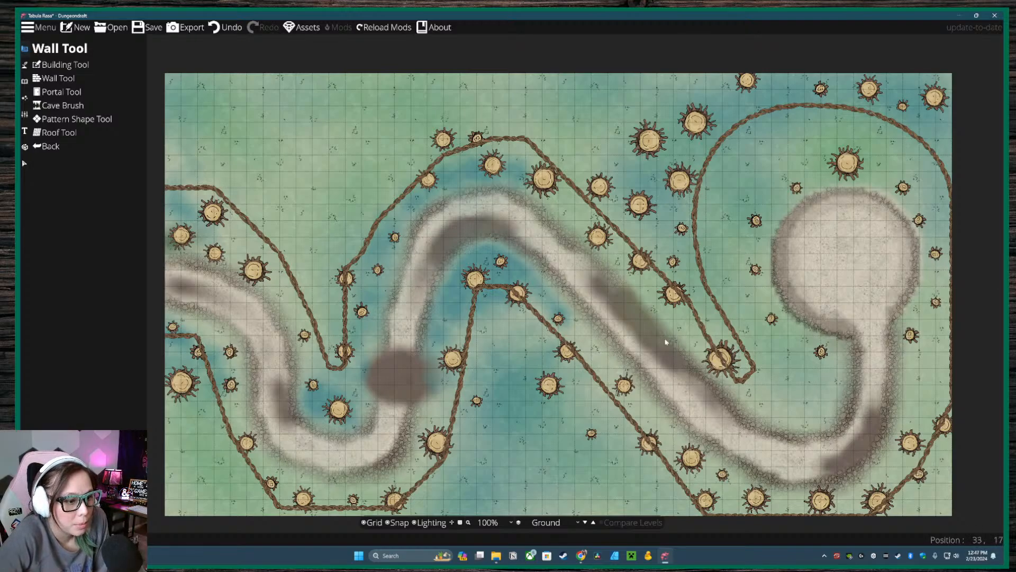
- Move the large stump southwest of the clearing into the wall's pointed corner and enlarge it slightly
left_click(24, 164)
left_click(730, 362)
left_click_drag(730, 363, 745, 365)
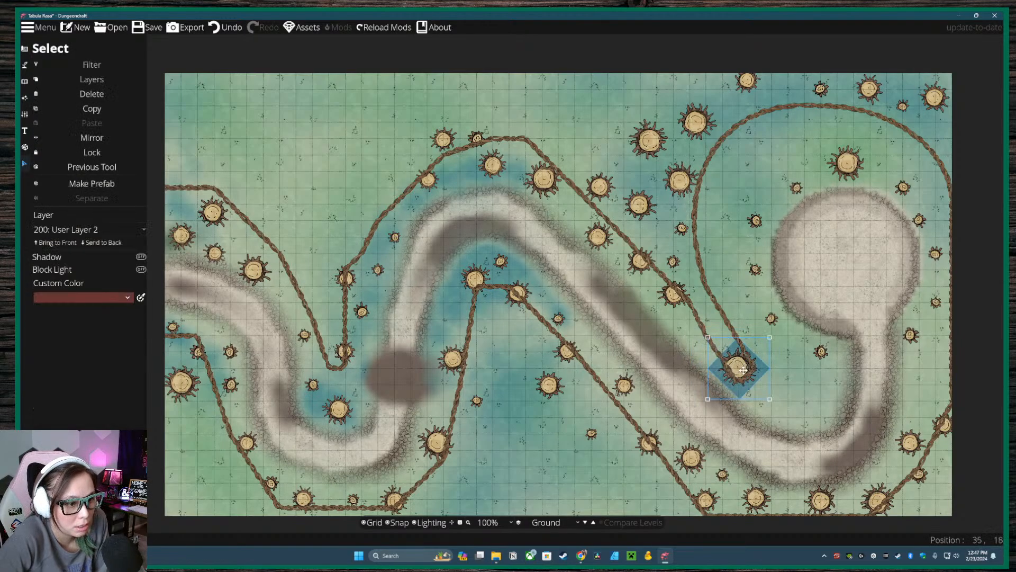
left_click_drag(772, 402, 779, 409)
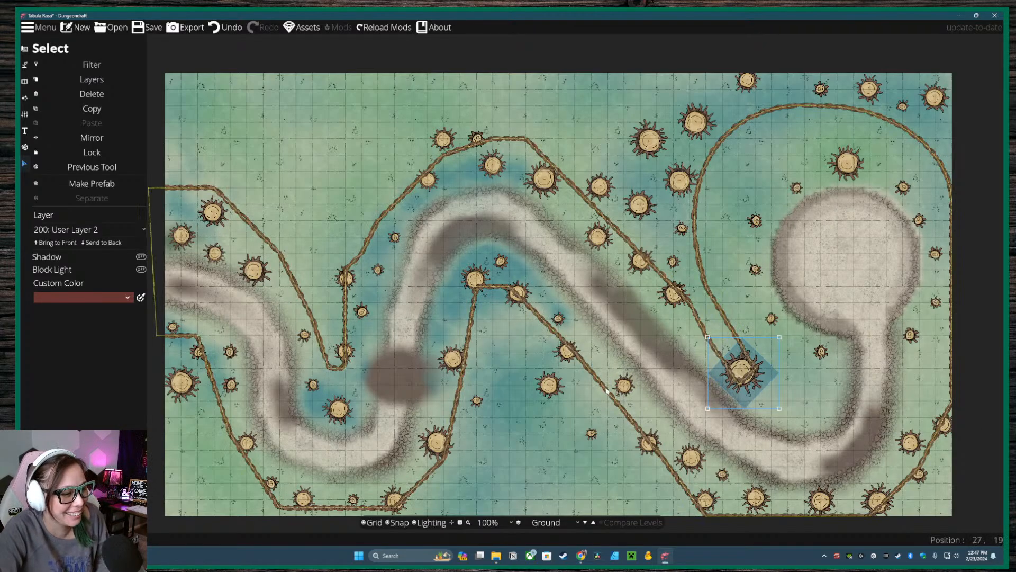
- Move the three loose stumps south of the path's central bend onto or just inside the wall line
left_click_drag(591, 435, 611, 373)
left_click_drag(548, 385, 469, 333)
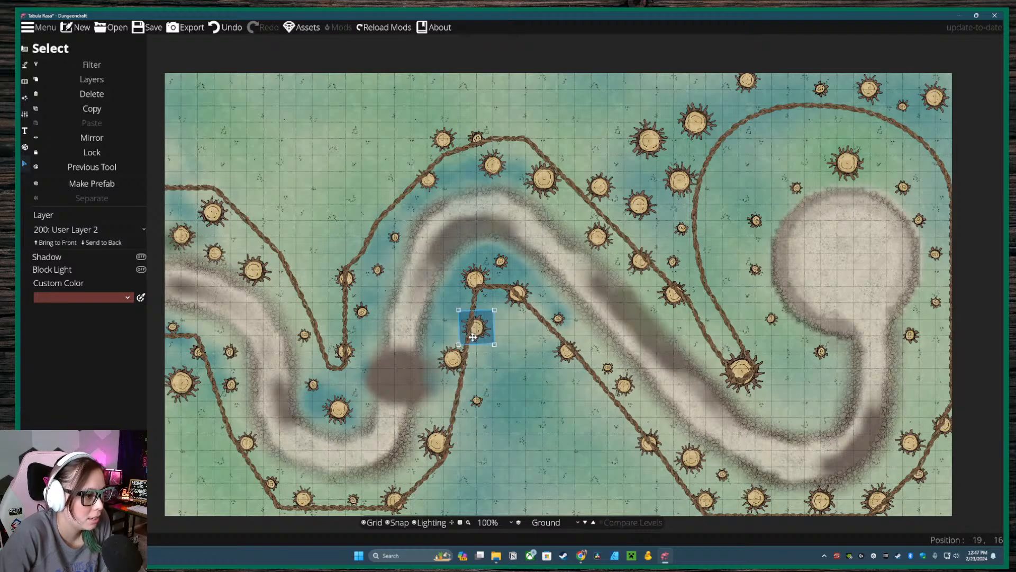
left_click(476, 401)
left_click_drag(476, 401, 436, 403)
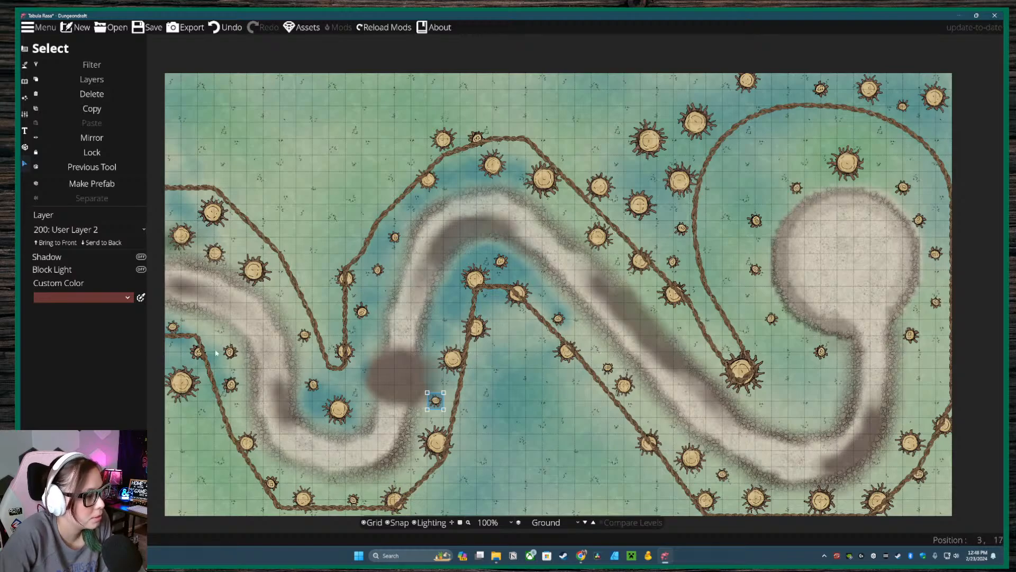
- Move the large southwestern stump onto the wall near the lower-left path bend and nudge its two smaller neighbours to make room
left_click(182, 383)
left_click_drag(182, 382, 247, 476)
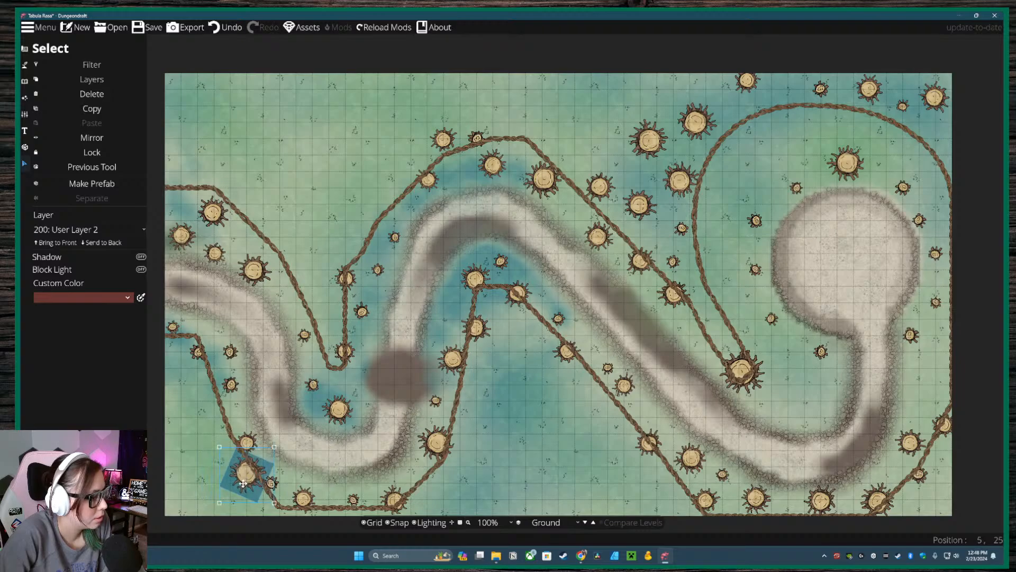
left_click(281, 481)
left_click_drag(274, 482, 282, 478)
left_click(259, 445)
left_click_drag(259, 442, 251, 425)
left_click(538, 108)
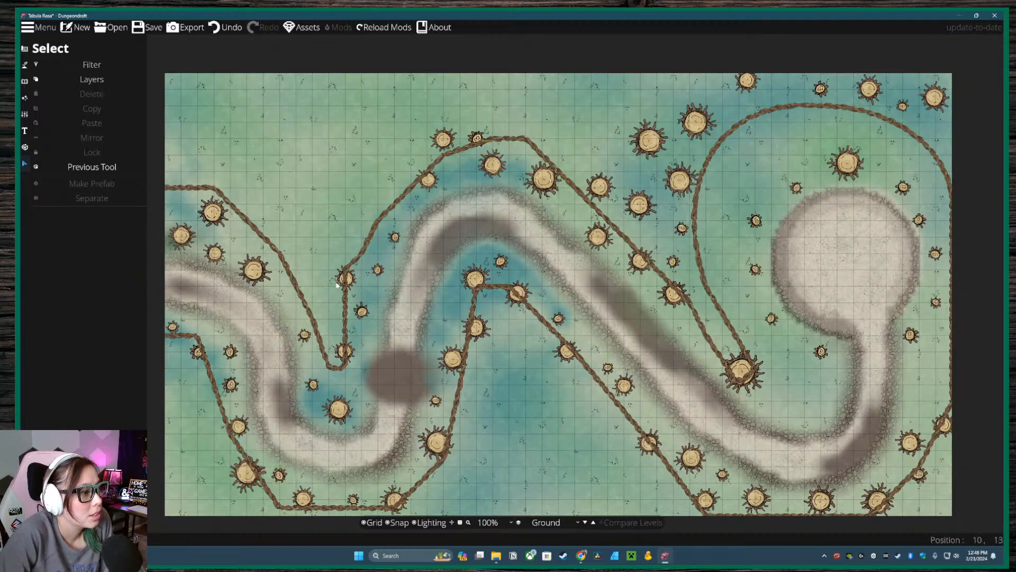
- Move the two stumps above the northern path bend, placing one on the wall's west slope and the small one inside the wall
left_click(443, 140)
left_click_drag(443, 140, 394, 204)
left_click_drag(477, 138, 461, 180)
- Shift three stumps against the wall northwest of the clearing and move the large outlying one to the wall west of the northern path bend
left_click(696, 123)
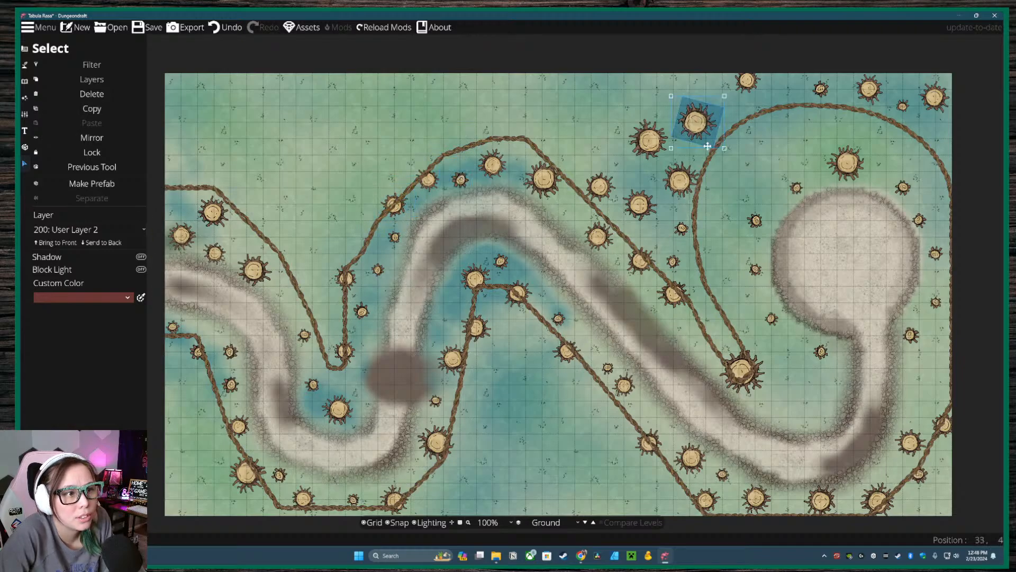
left_click_drag(696, 127, 720, 127)
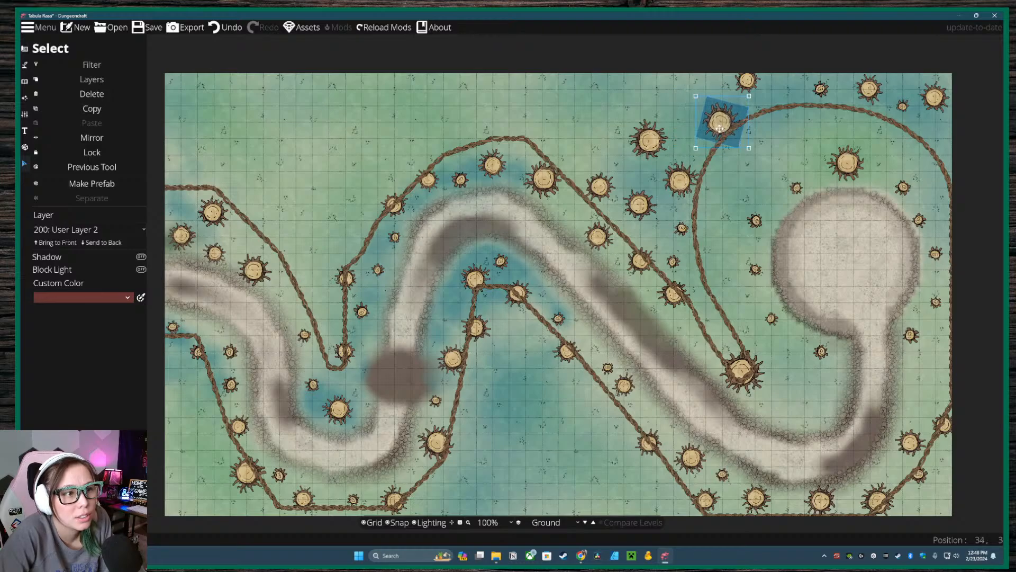
left_click(672, 180)
left_click_drag(672, 180, 680, 187)
left_click_drag(747, 83, 756, 99)
left_click(649, 140)
left_click_drag(630, 140, 345, 234)
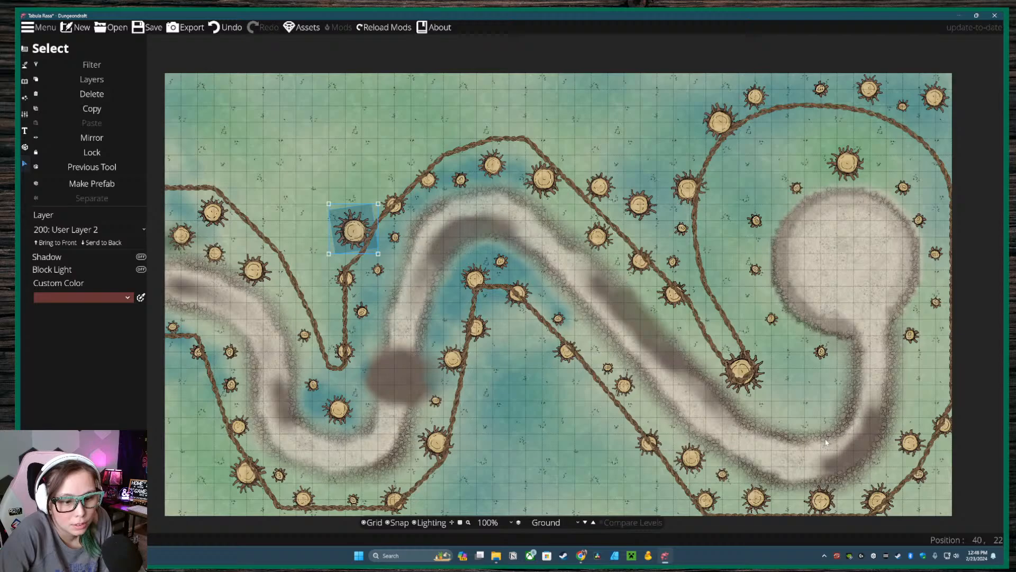
- Move the small southeastern stump inside the wall and shift the stump below the southeastern path bend down onto the map's edge
left_click(918, 486)
left_click_drag(920, 474, 886, 467)
left_click(821, 500)
left_click_drag(821, 501, 802, 516)
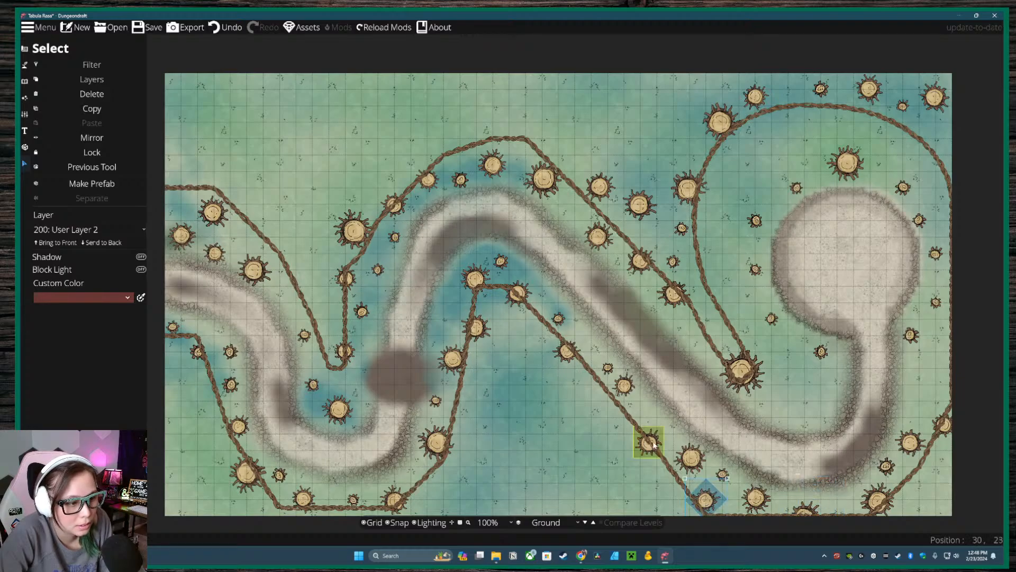
- Move the small stump west of the clearing's wall below the southeastern path bend, and shift the stump above the diagonal path onto the wall
left_click(609, 367)
left_click(681, 229)
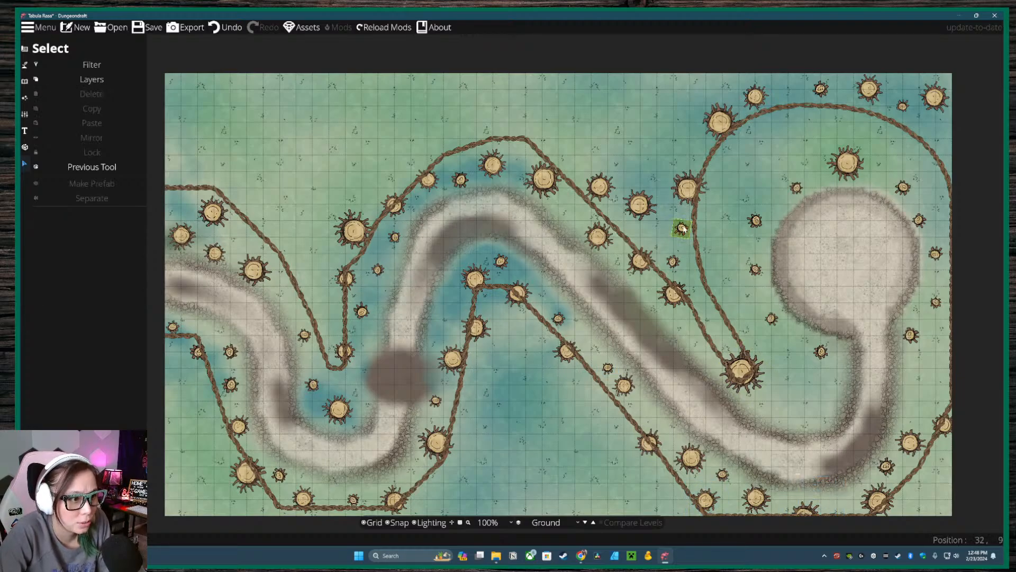
left_click_drag(682, 230, 837, 491)
left_click(858, 408)
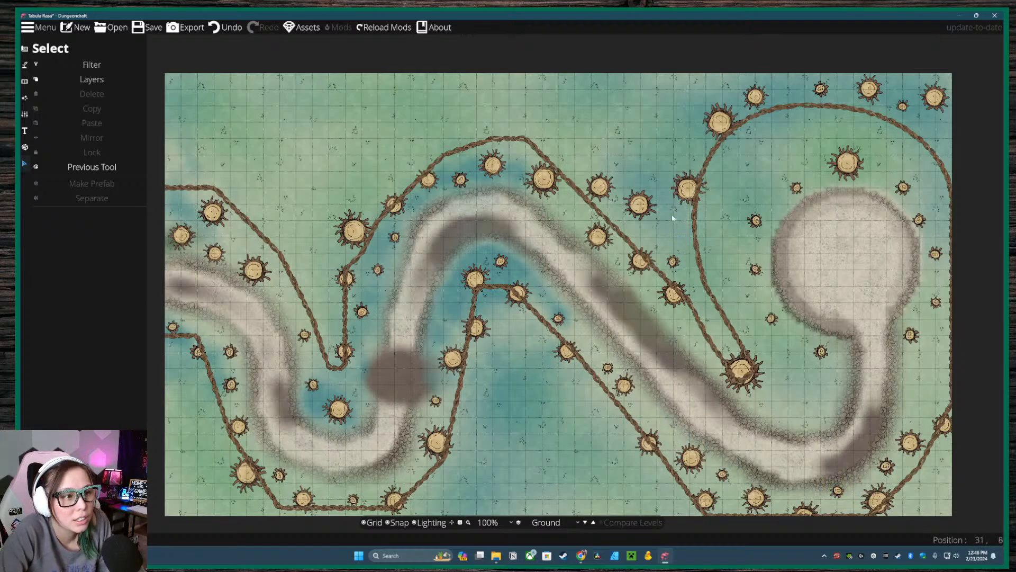
left_click(599, 186)
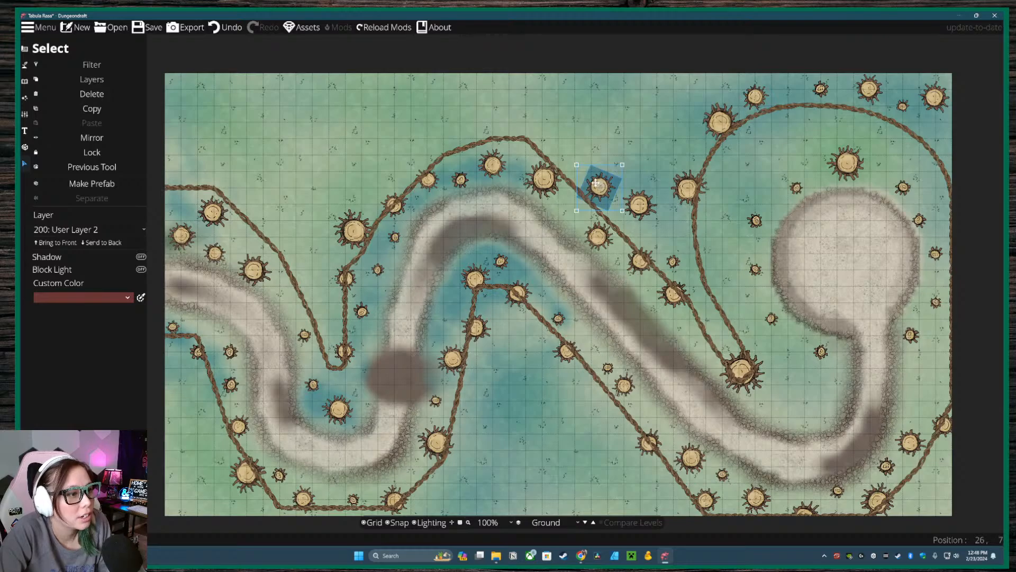
left_click_drag(599, 186, 592, 194)
left_click(669, 274)
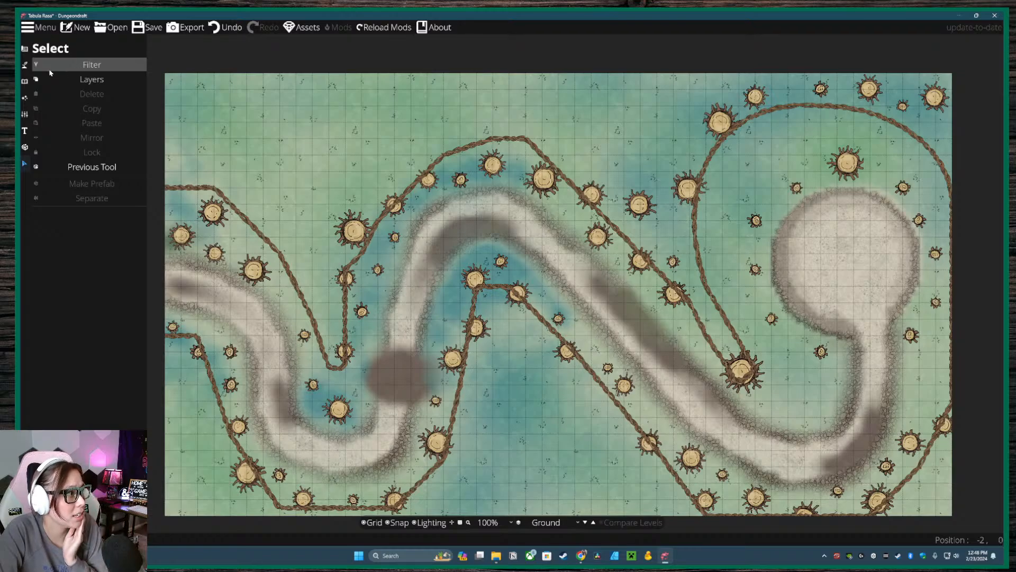
left_click(25, 49)
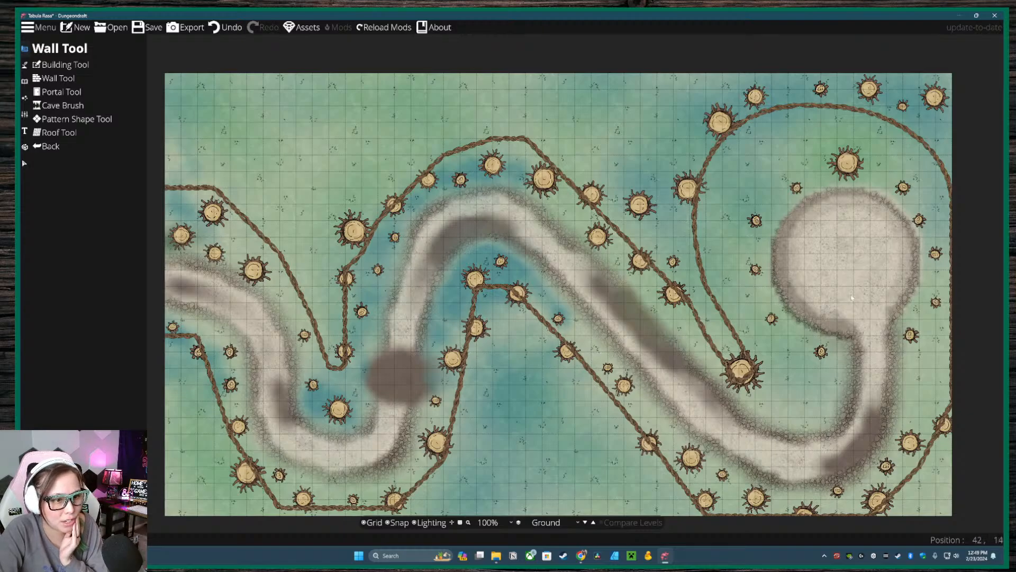
left_click_drag(880, 280, 677, 292)
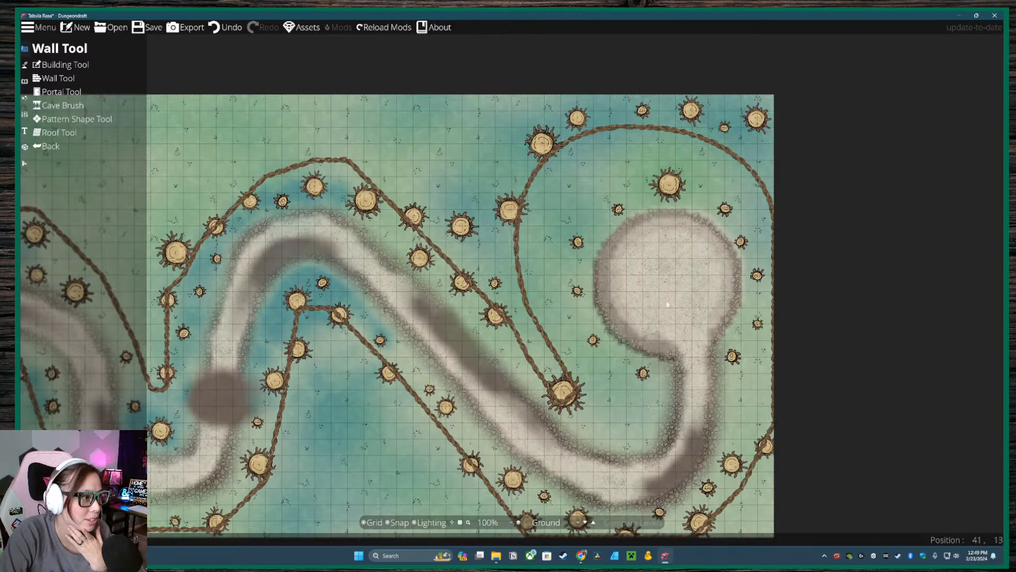
left_click_drag(668, 305, 602, 330)
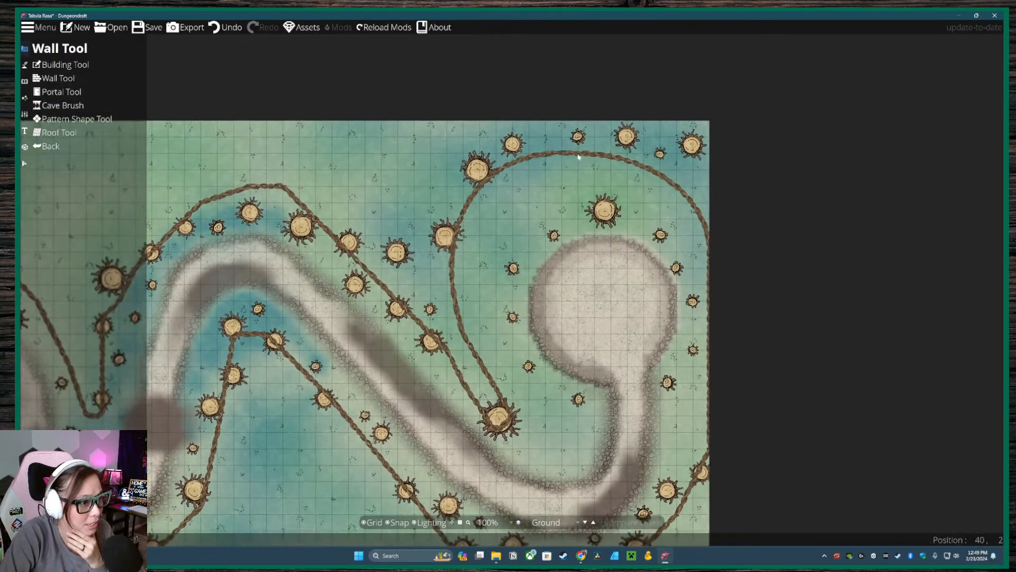
left_click(23, 114)
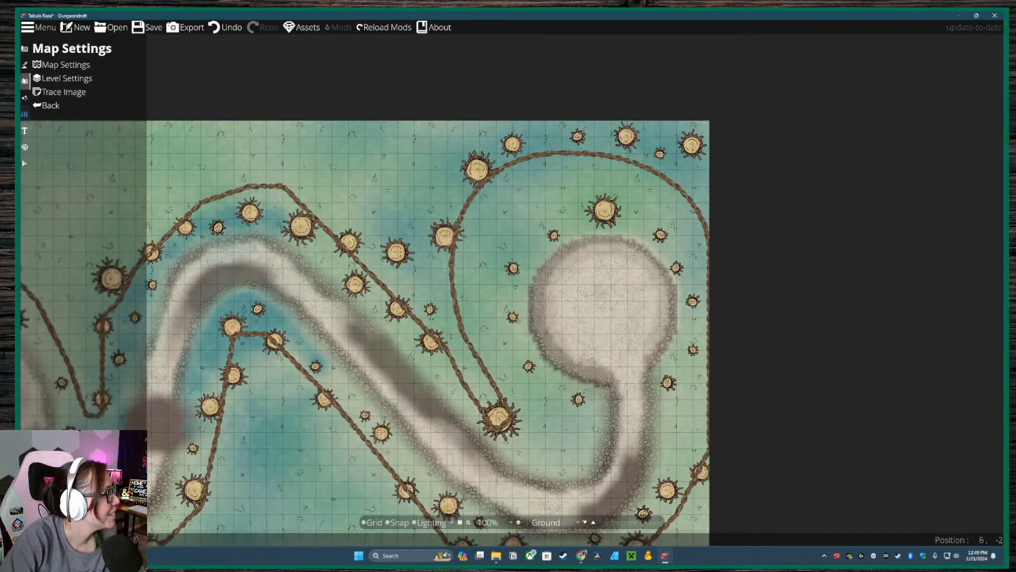
left_click(24, 81)
left_click(24, 65)
- Activate the Object tool and try the pink cherry trees from the object library for placement
left_click(25, 81)
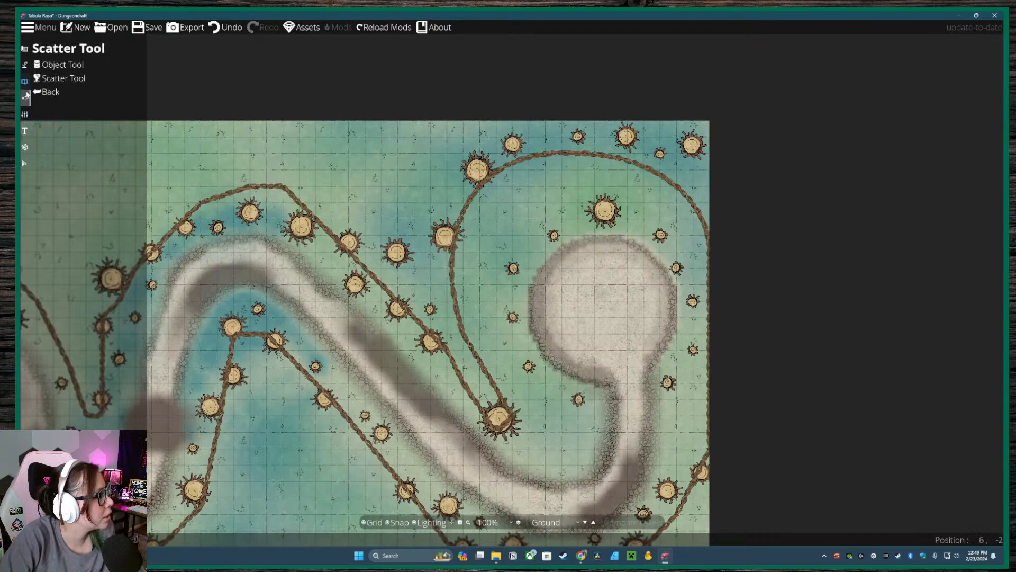
left_click(60, 64)
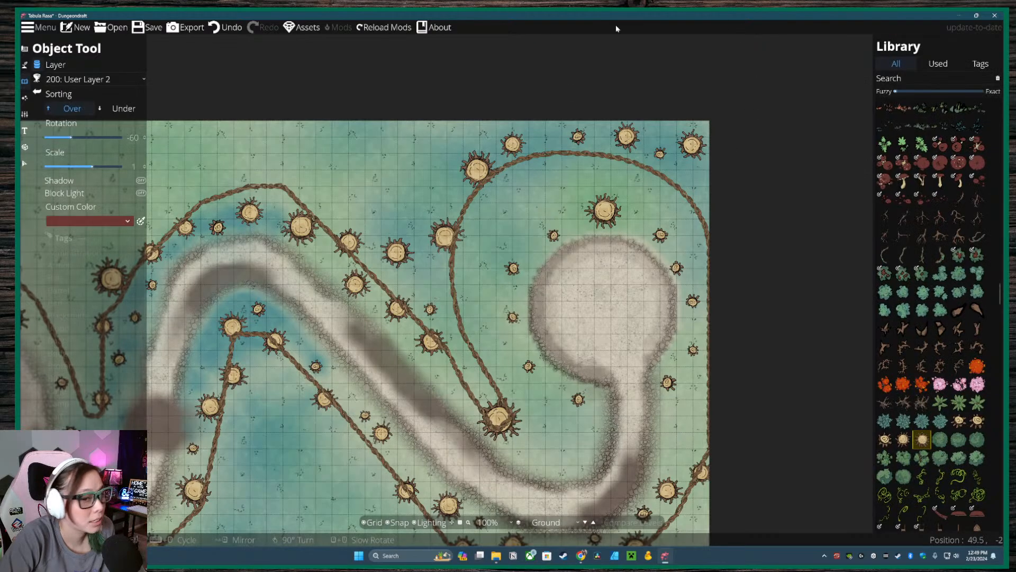
scroll(604, 288, "up", 4)
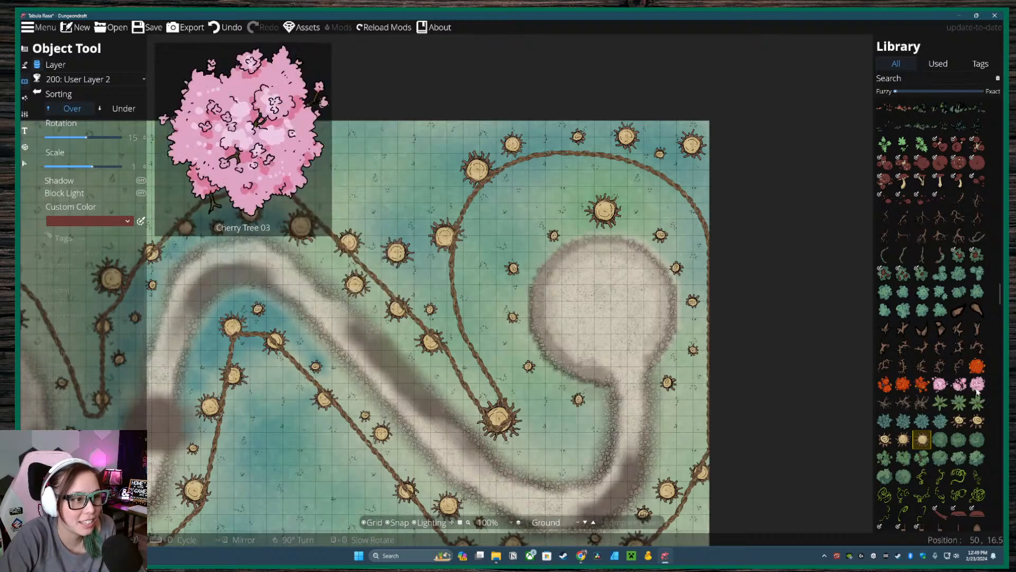
left_click(978, 389)
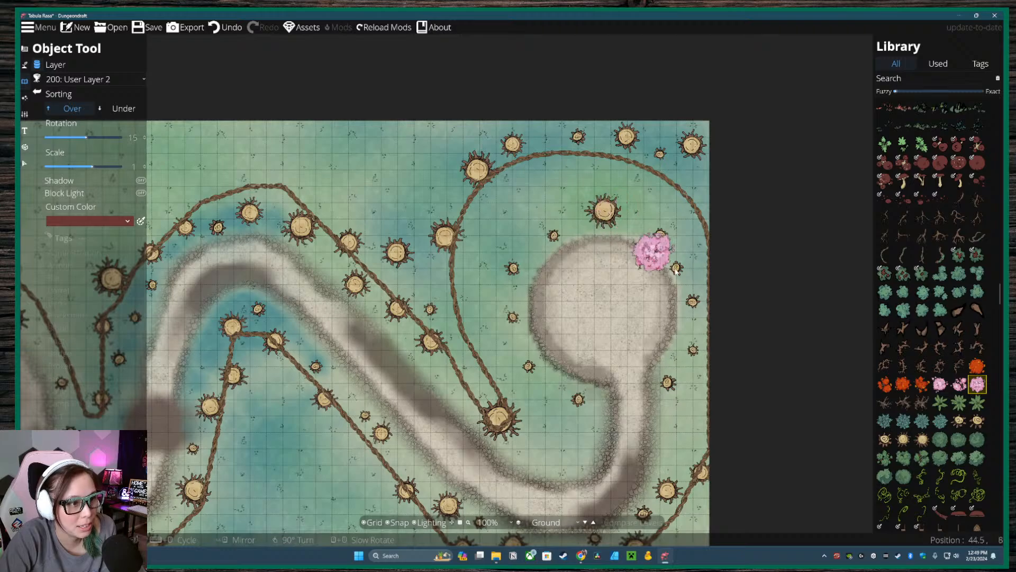
left_click(941, 385)
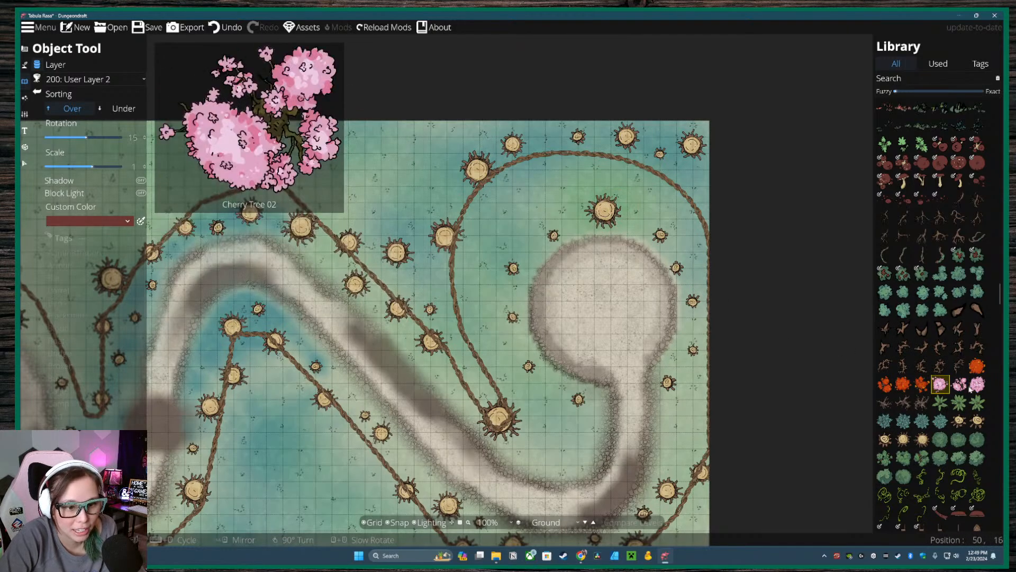
- Browse the full object library for further tree and foliage assets
scroll(960, 390, "down", 10)
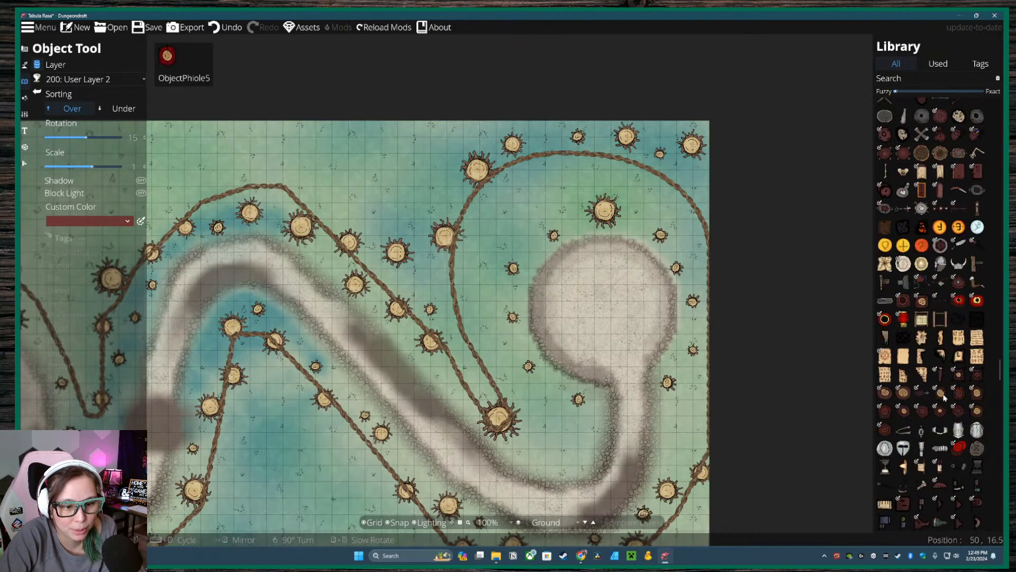
scroll(944, 398, "down", 10)
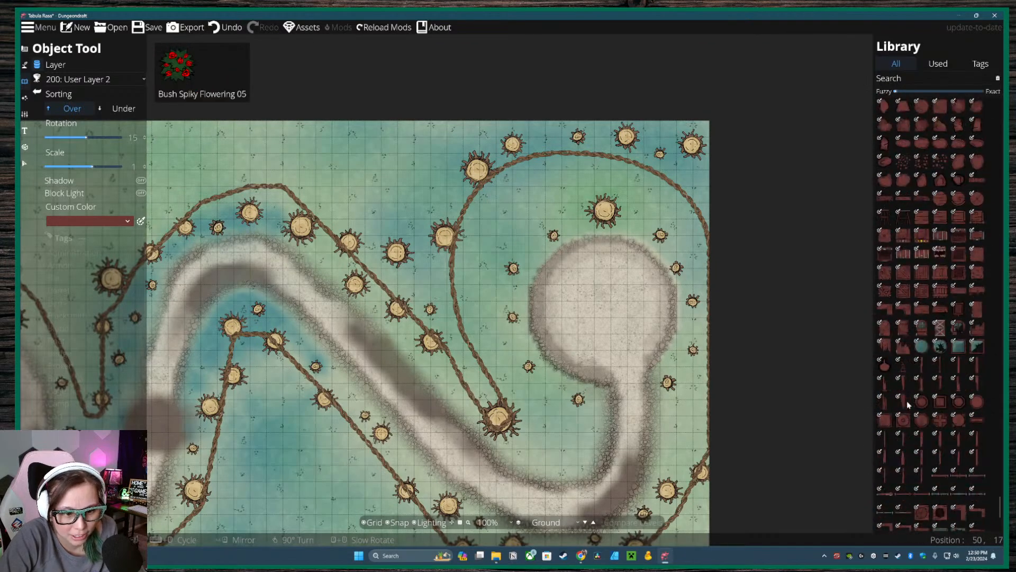
scroll(908, 405, "up", 10)
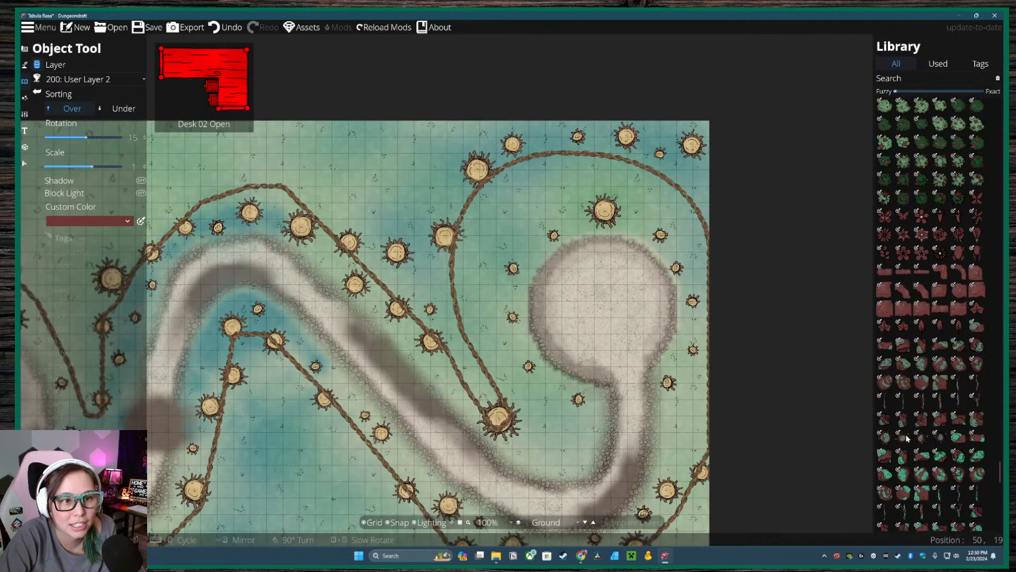
scroll(910, 370, "up", 5)
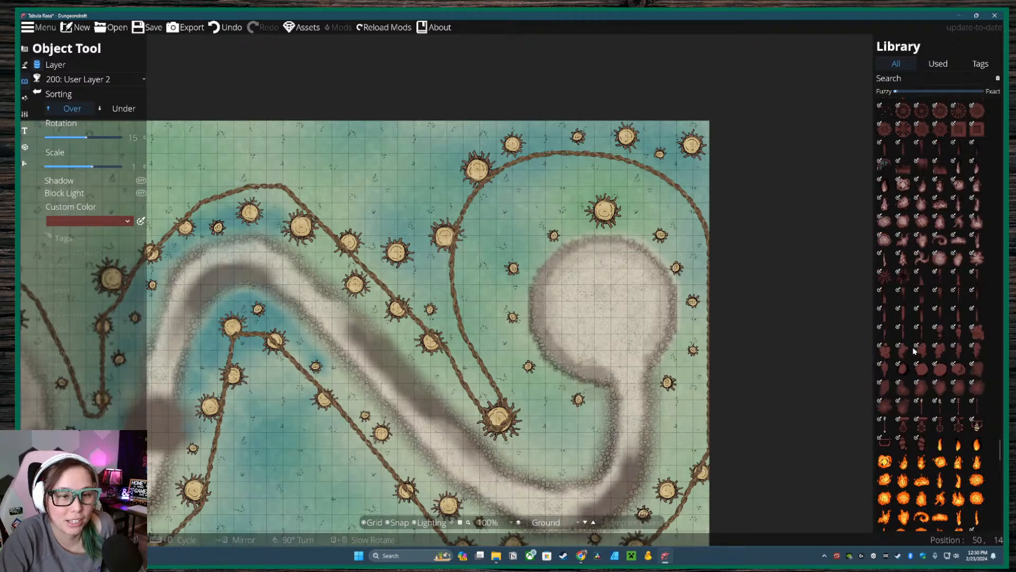
scroll(913, 347, "up", 5)
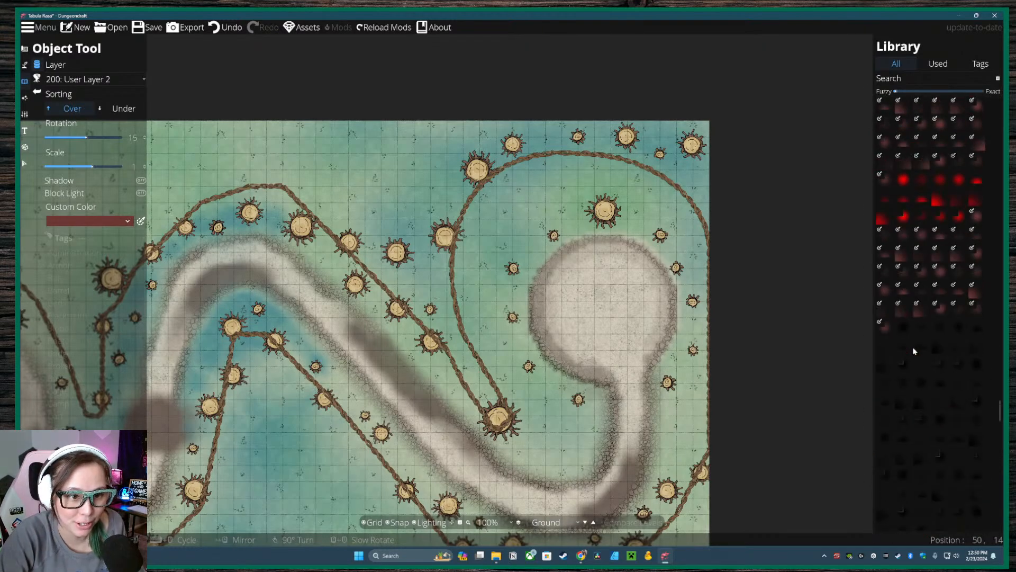
scroll(912, 347, "up", 10)
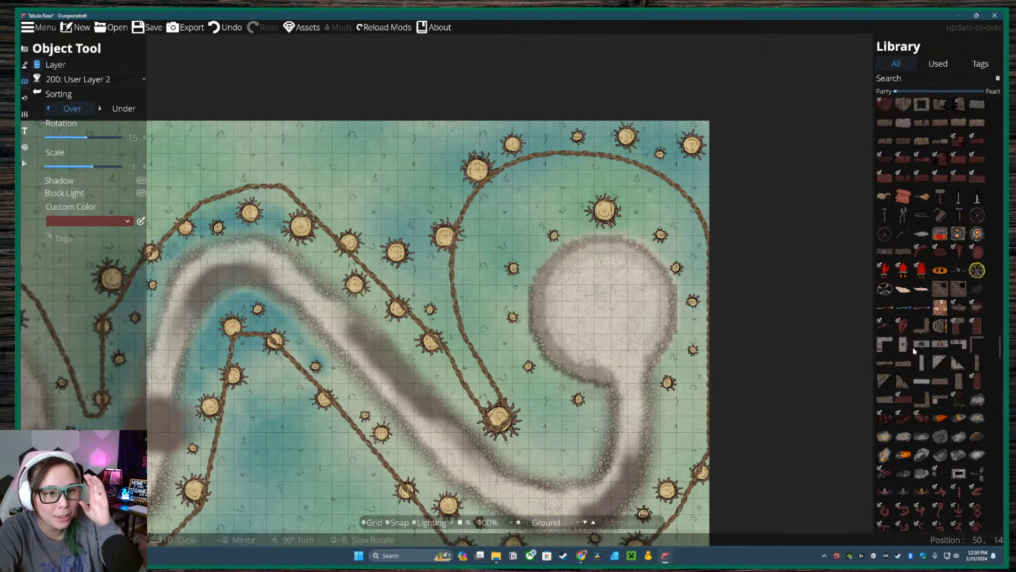
scroll(913, 347, "down", 8)
- Select Cherry Tree 03 and set the object placement layer to 700: Above Walls
mouse_move(975, 299)
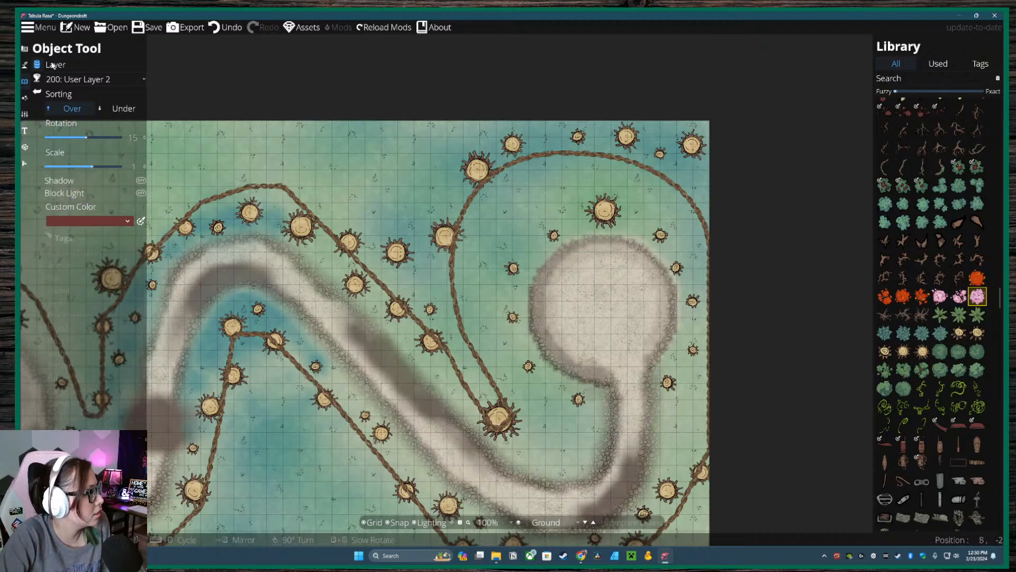
left_click(95, 80)
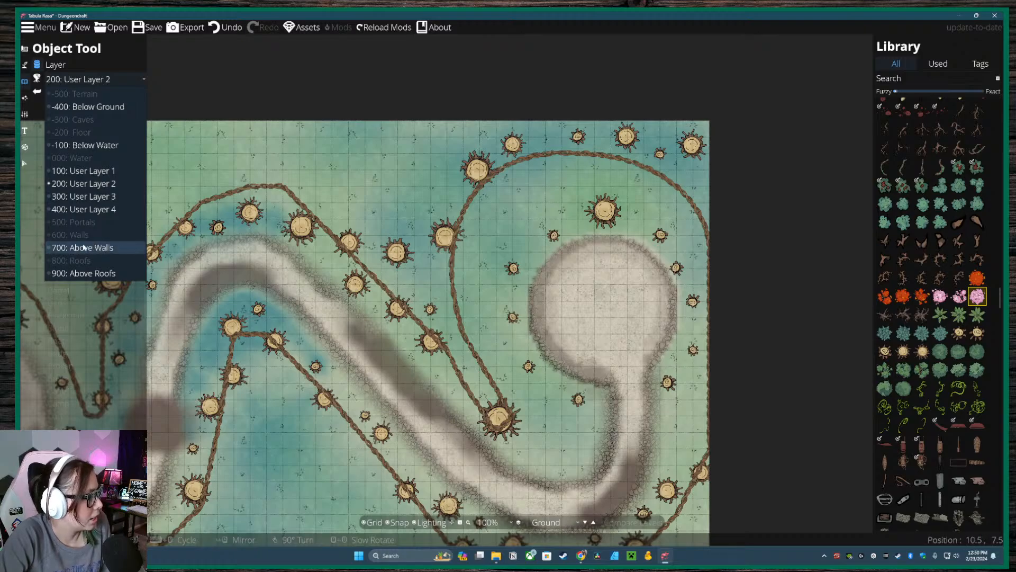
left_click(99, 249)
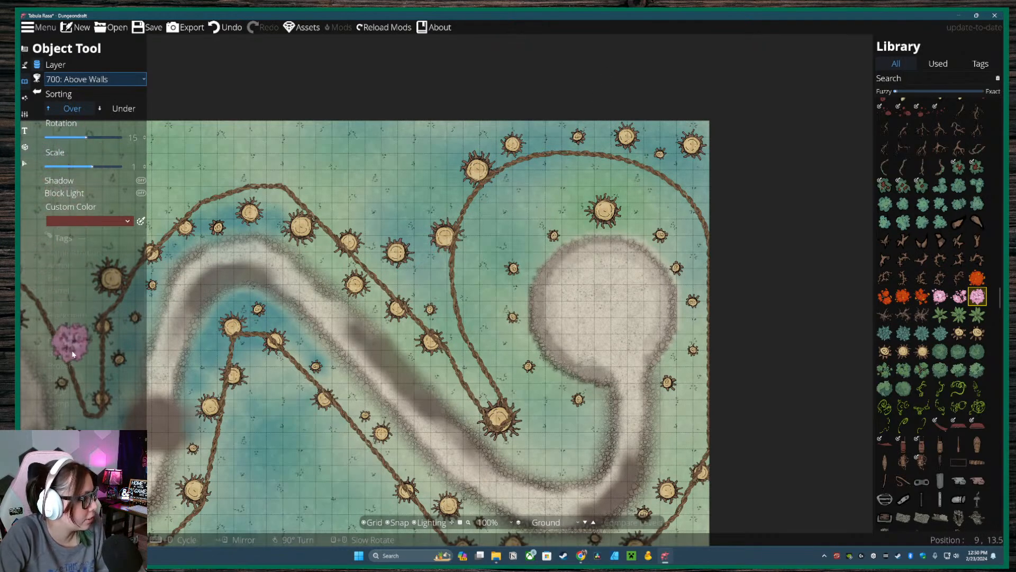
- Filter the object library by tag to show the tree, branch and root assets
mouse_move(979, 204)
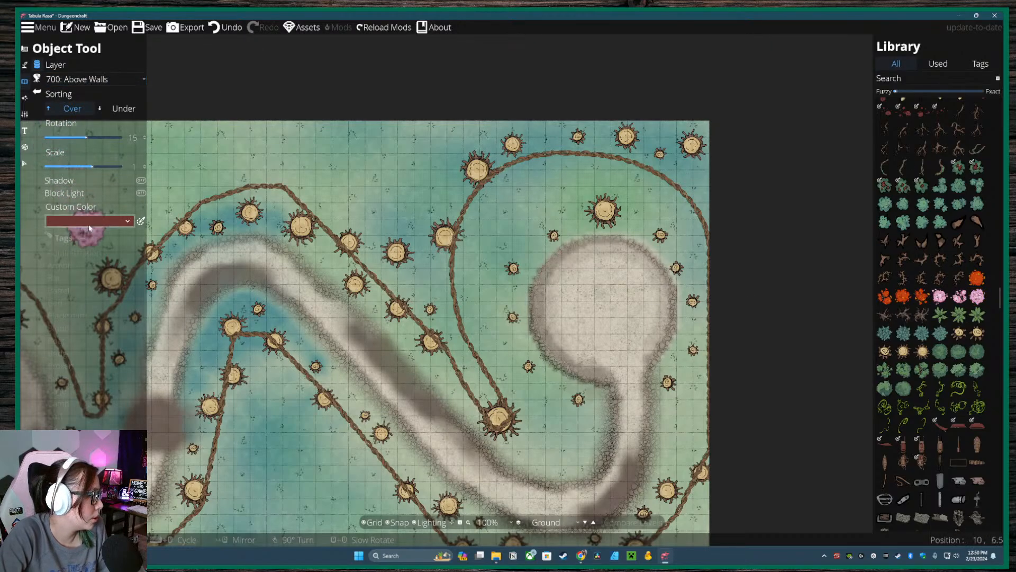
left_click(981, 63)
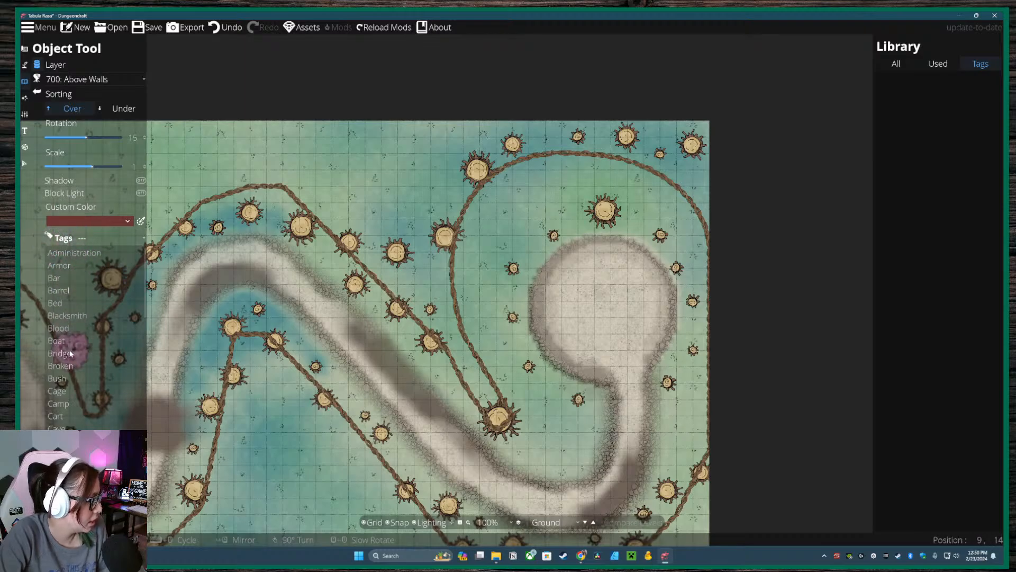
scroll(70, 354, "down", 5)
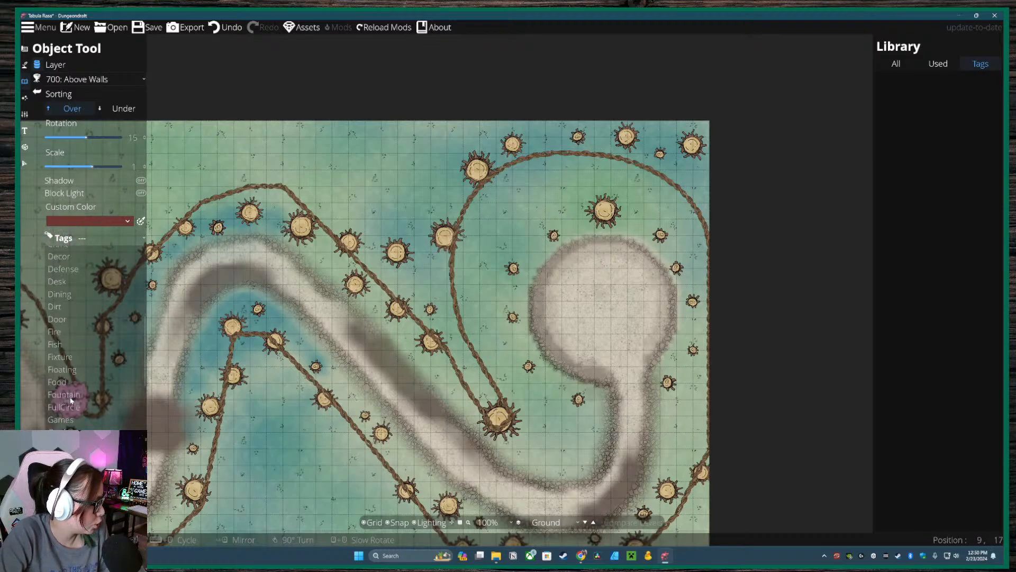
scroll(70, 400, "down", 8)
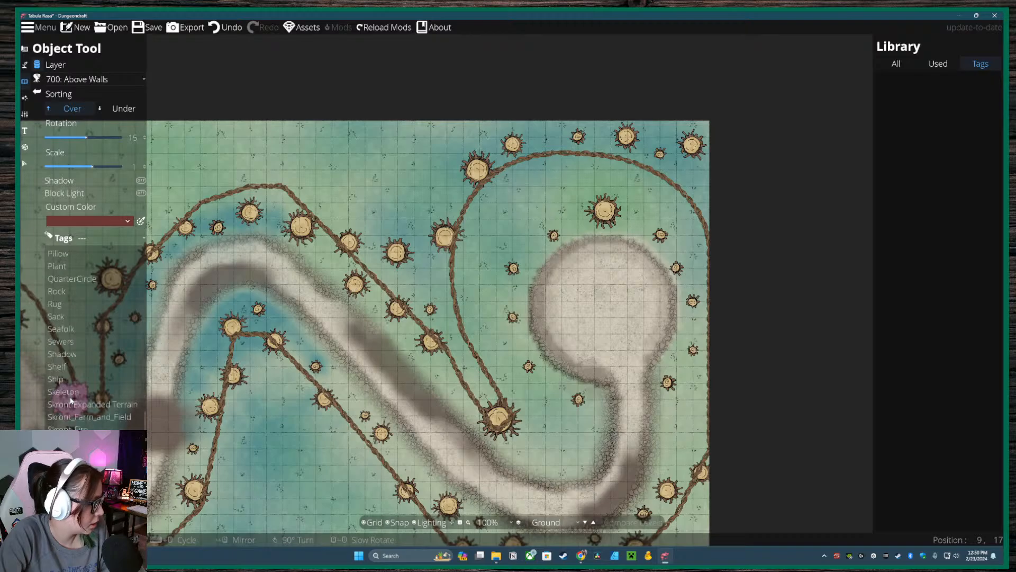
scroll(70, 400, "down", 4)
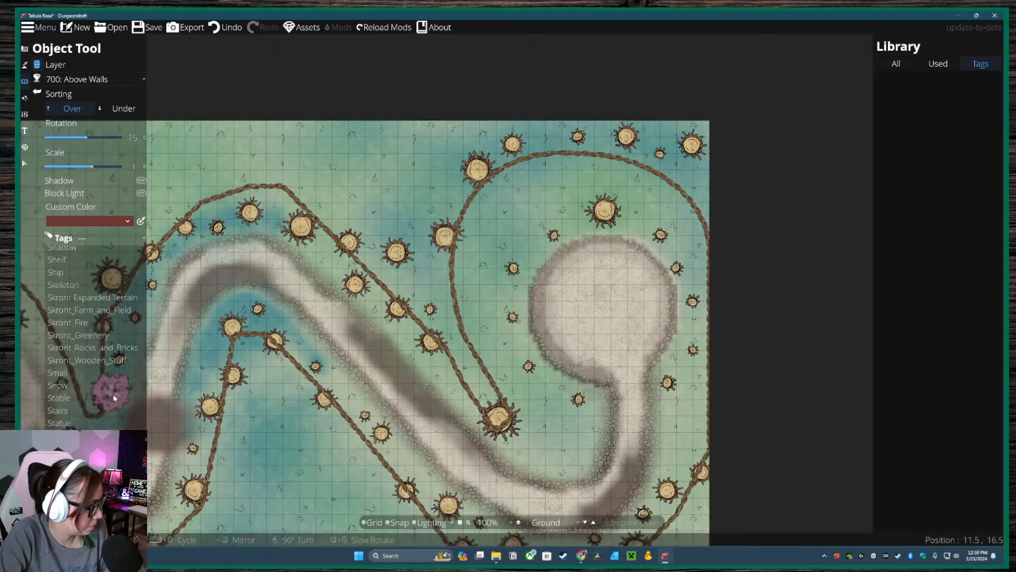
scroll(114, 397, "down", 3)
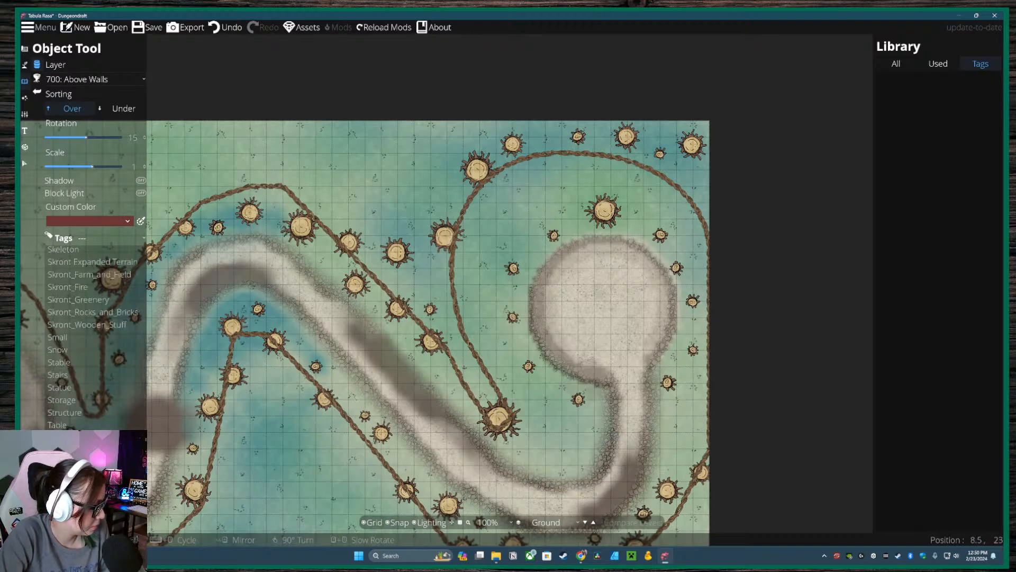
left_click(80, 463)
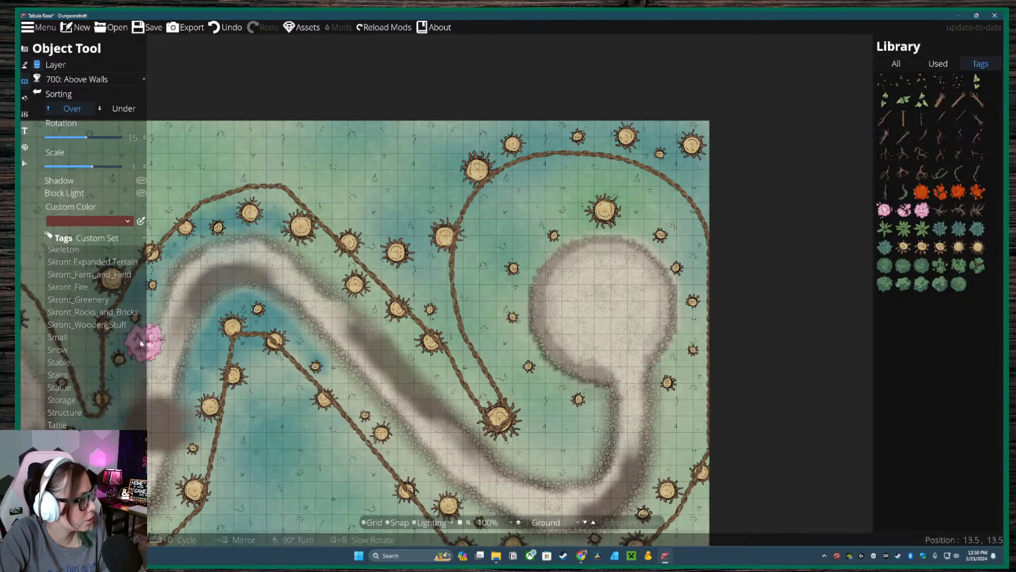
- Examine the Skront_Greenery assets for suitable foliage, previewing them with a pinkish red custom color
left_click(84, 300)
mouse_move(946, 117)
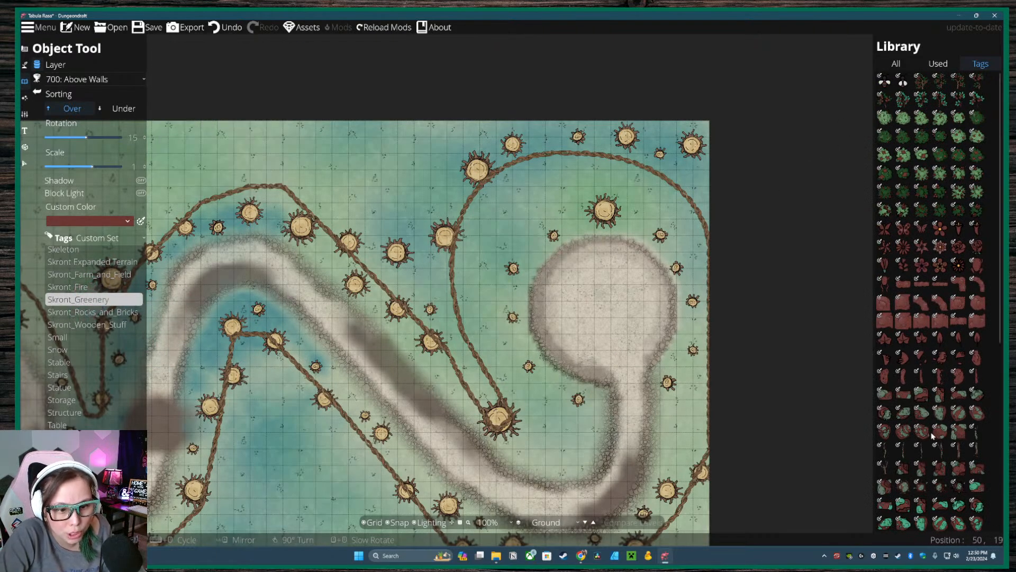
scroll(937, 436, "down", 3)
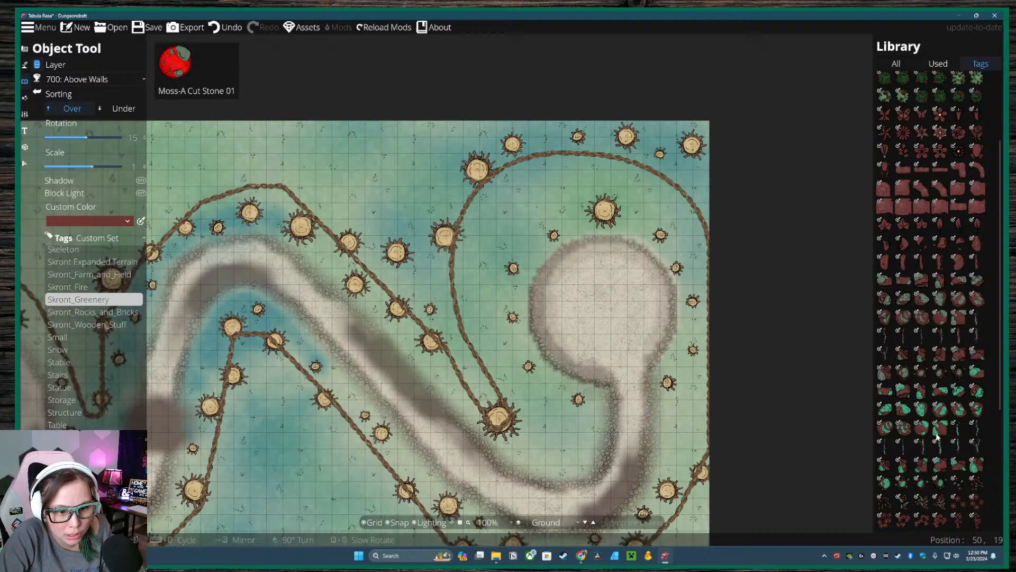
left_click(88, 221)
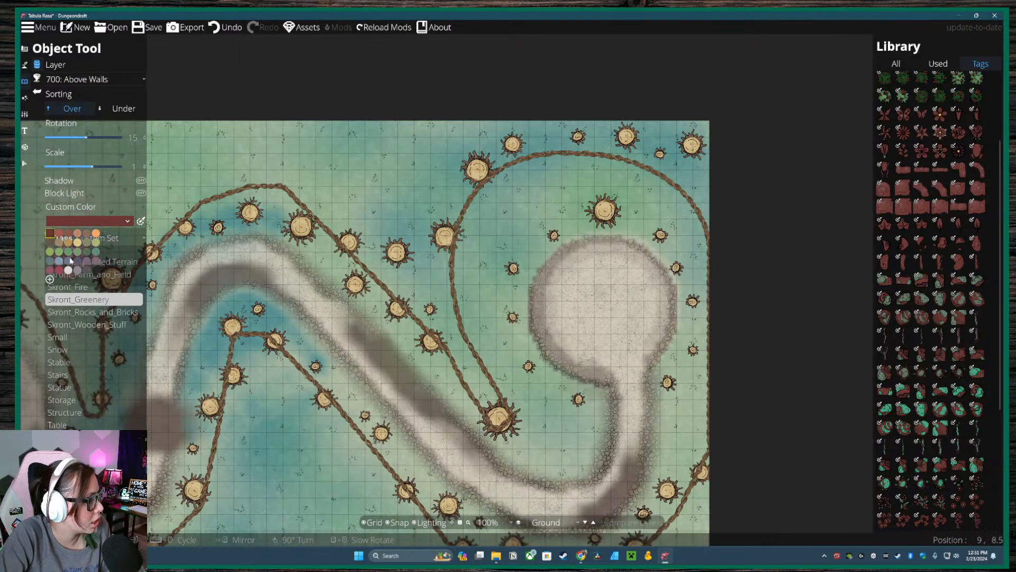
left_click(59, 272)
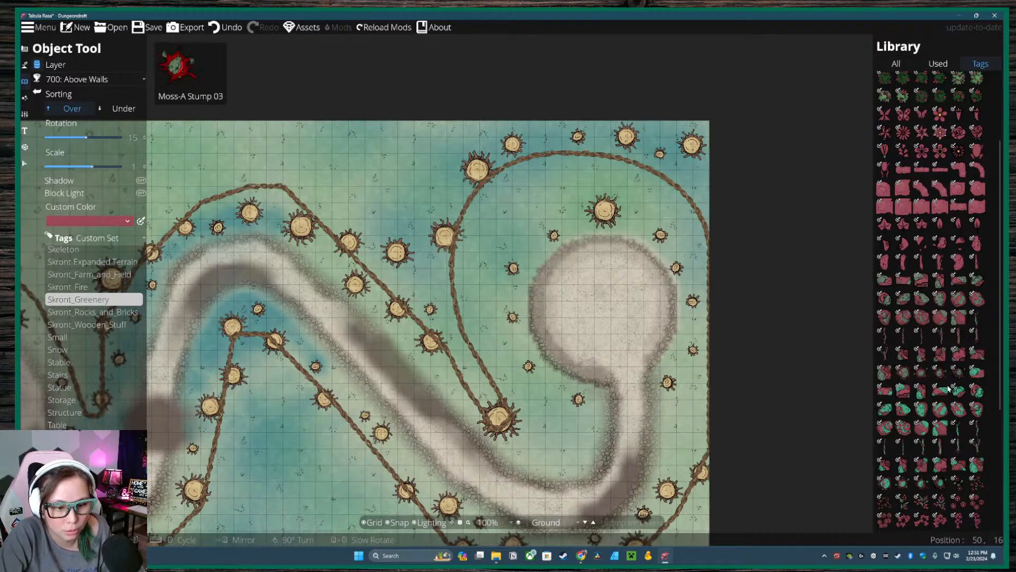
scroll(943, 403, "down", 1)
scroll(944, 402, "down", 3)
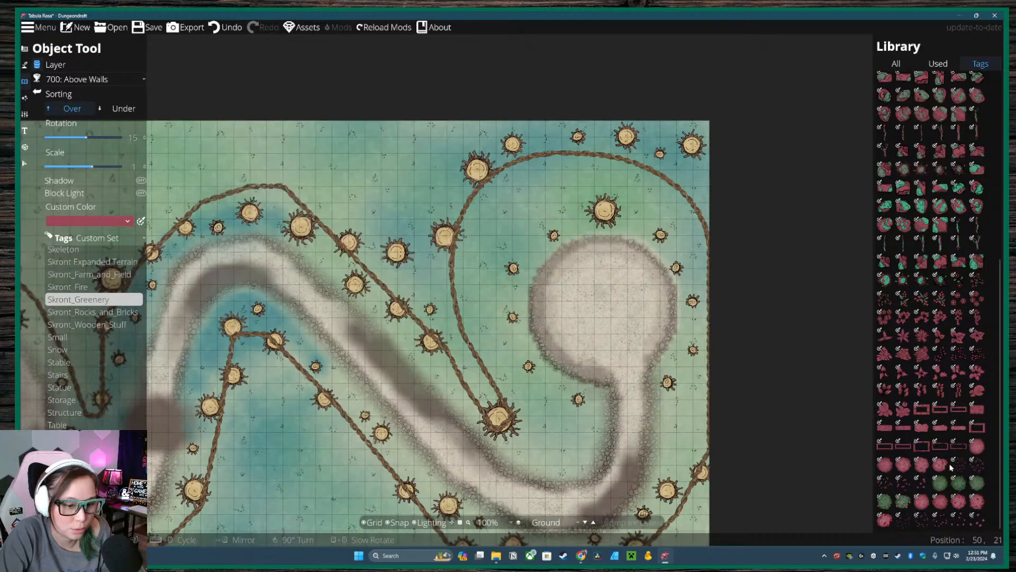
scroll(948, 293, "up", 3)
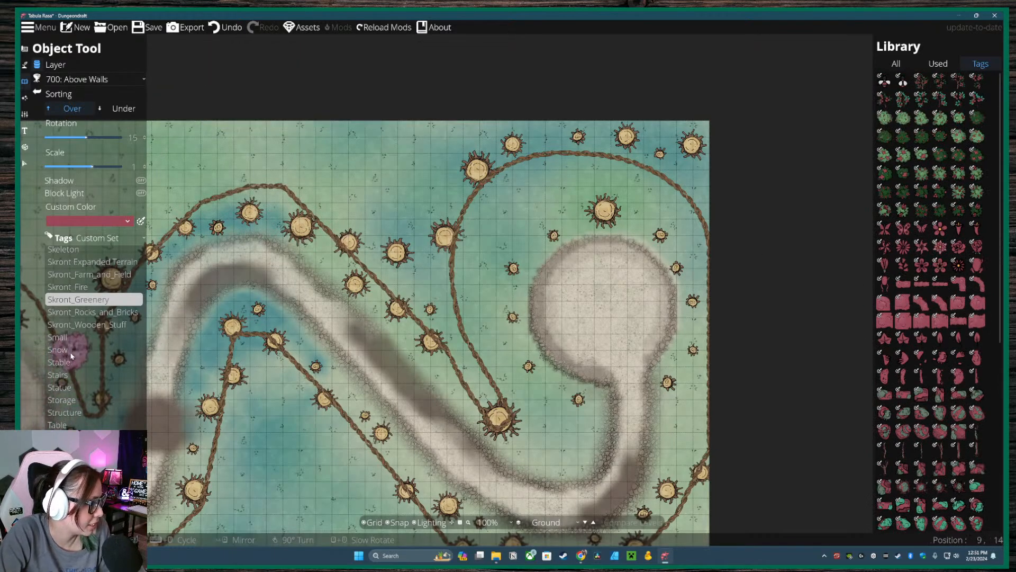
- Place Cherry Tree 03 at scale 2 over the stump north of the round clearing, and set the layer to 100: User Layer 1
left_click(63, 476)
left_click(921, 211)
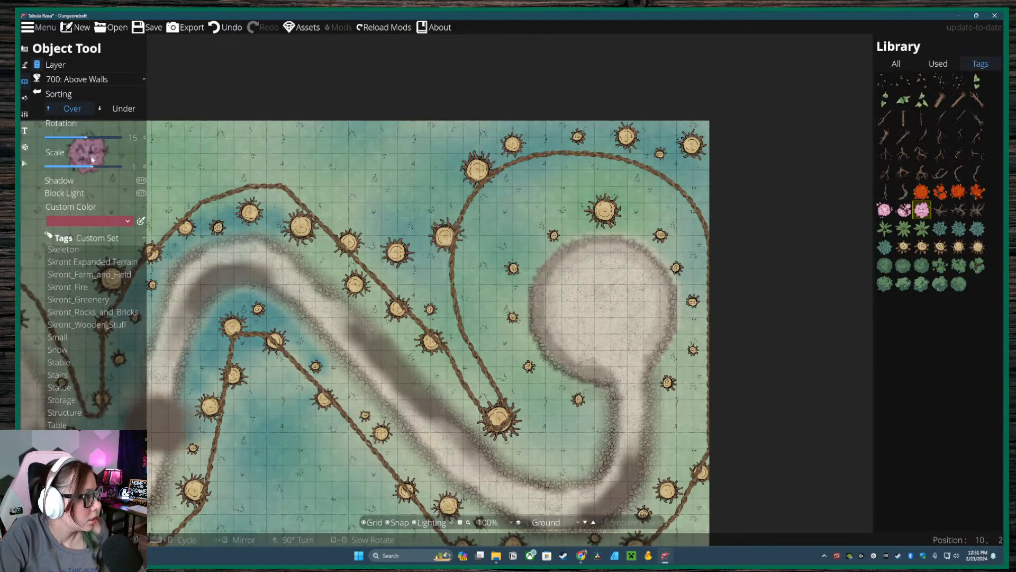
left_click_drag(93, 168, 101, 169)
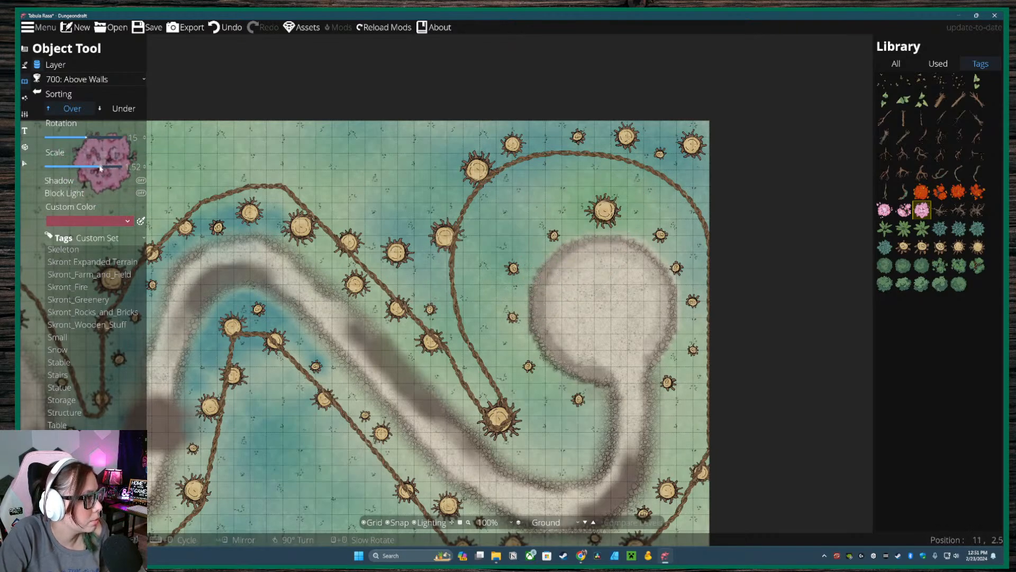
left_click_drag(101, 168, 106, 169)
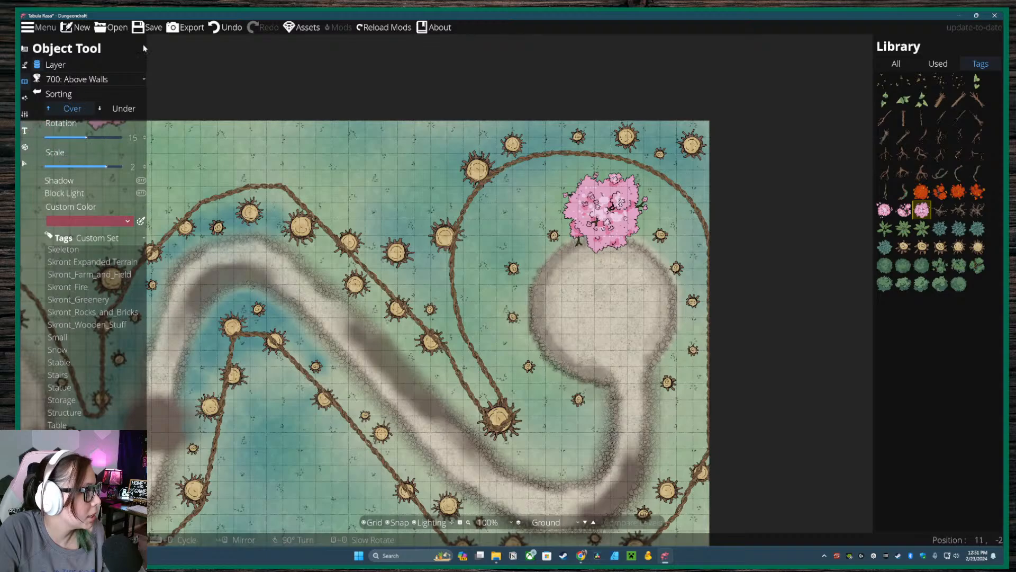
left_click(76, 81)
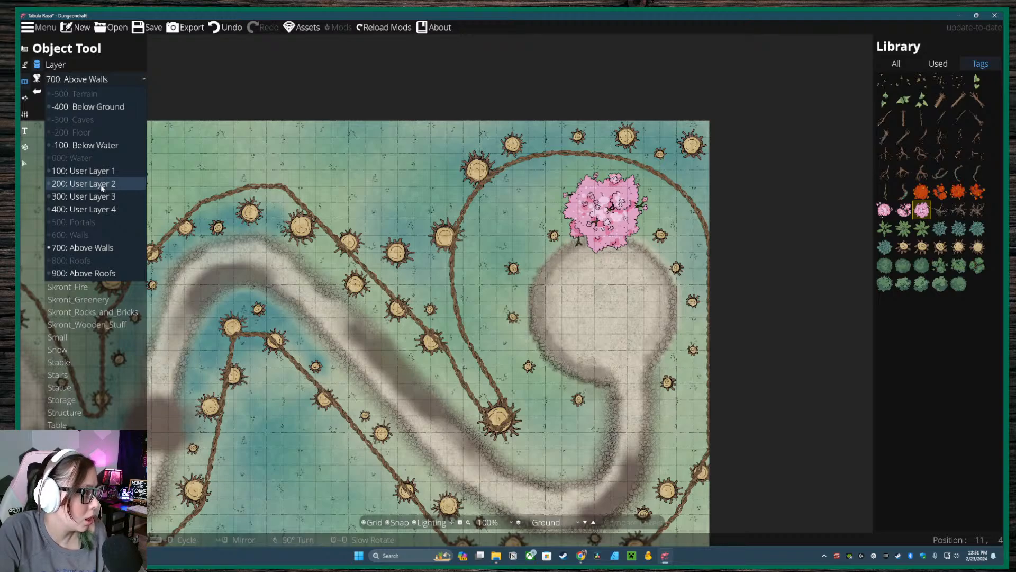
left_click(93, 173)
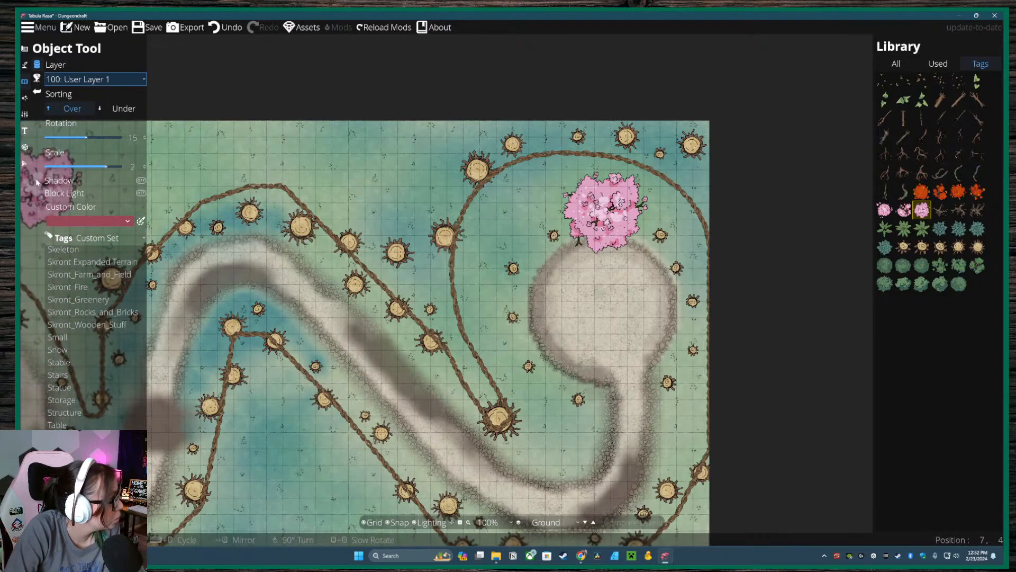
- Try to adjust the opacity of the object's custom color
left_click(139, 223)
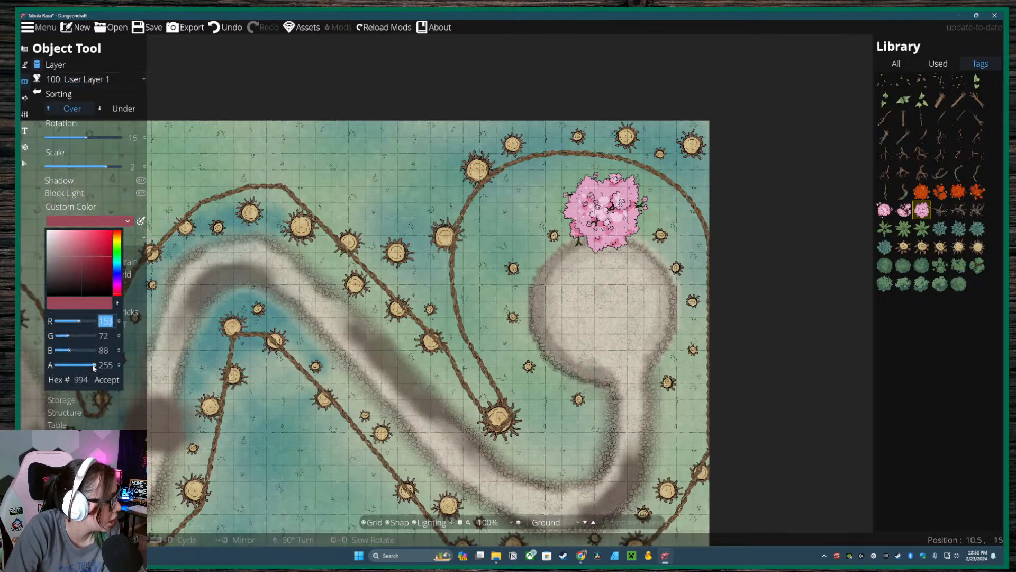
mouse_move(94, 365)
left_mouse_down()
mouse_move(57, 368)
mouse_move(97, 365)
left_mouse_up()
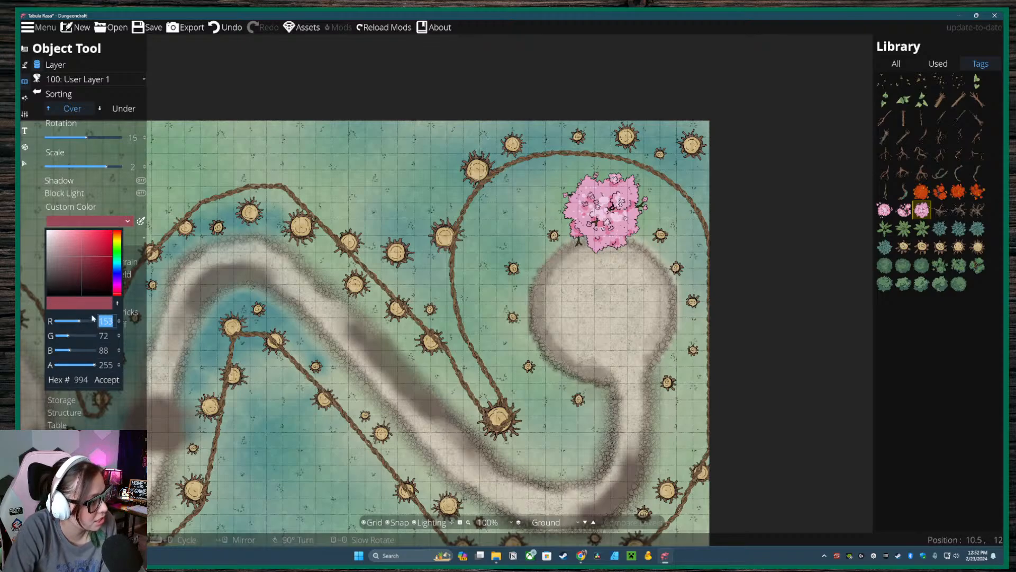
left_click_drag(92, 365, 151, 369)
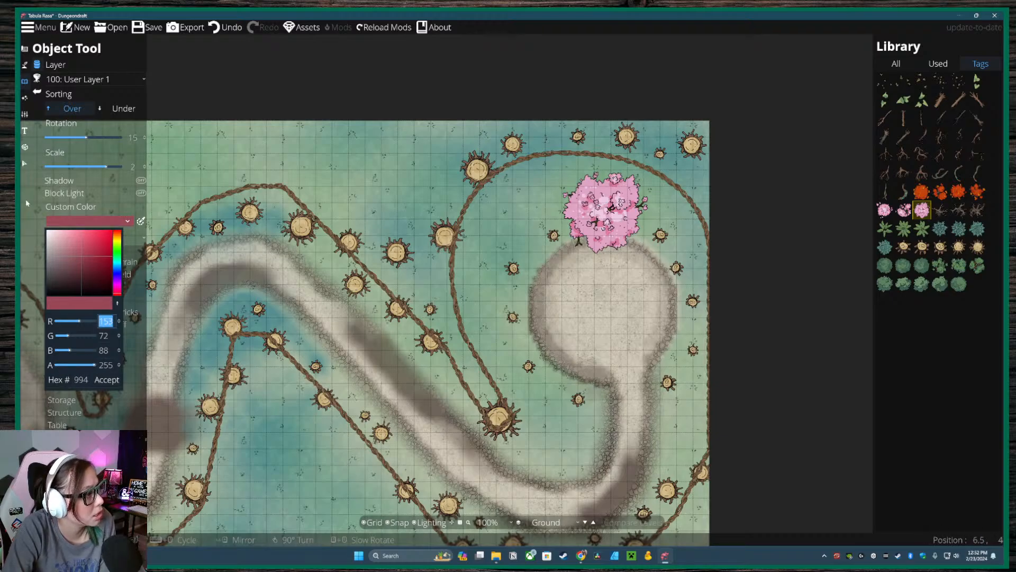
left_click(31, 255)
- Try picking exposed root and burned wood assets with the Object tool
mouse_move(960, 229)
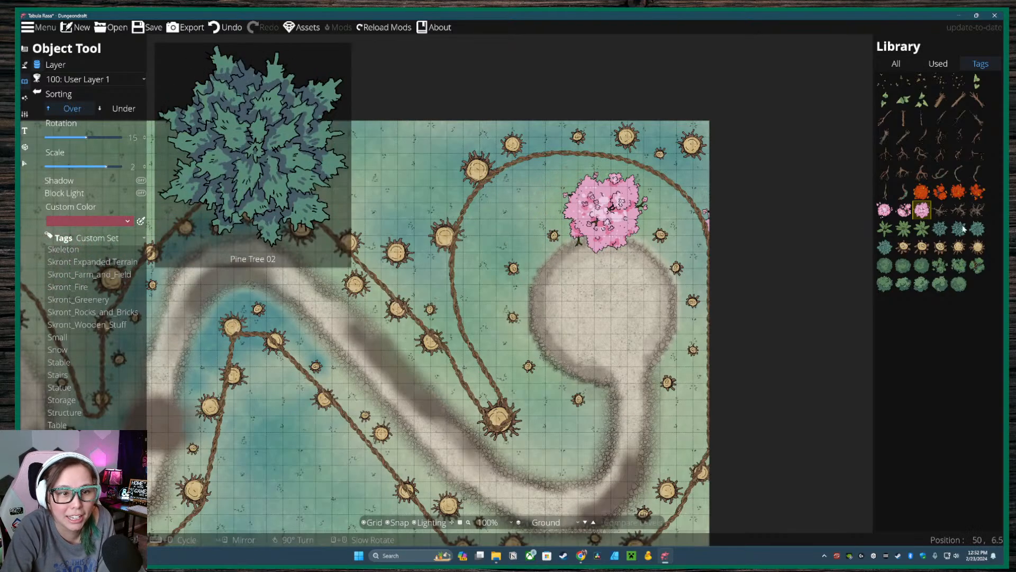
left_click(959, 139)
left_click(940, 139)
left_click(935, 117)
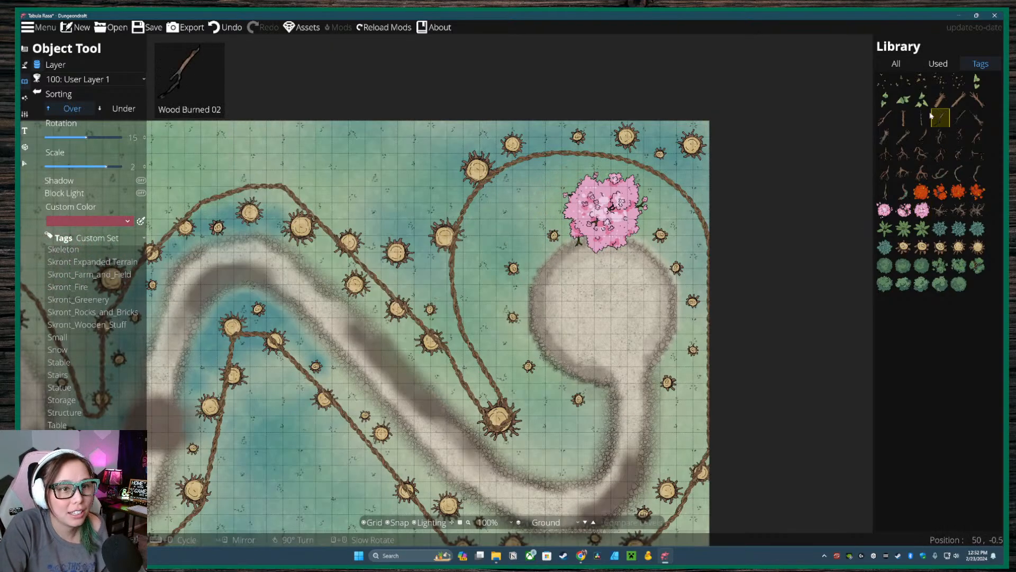
- Activate the Scatter tool and filter its library by tag to show the tree, branch and root assets
left_click(37, 79)
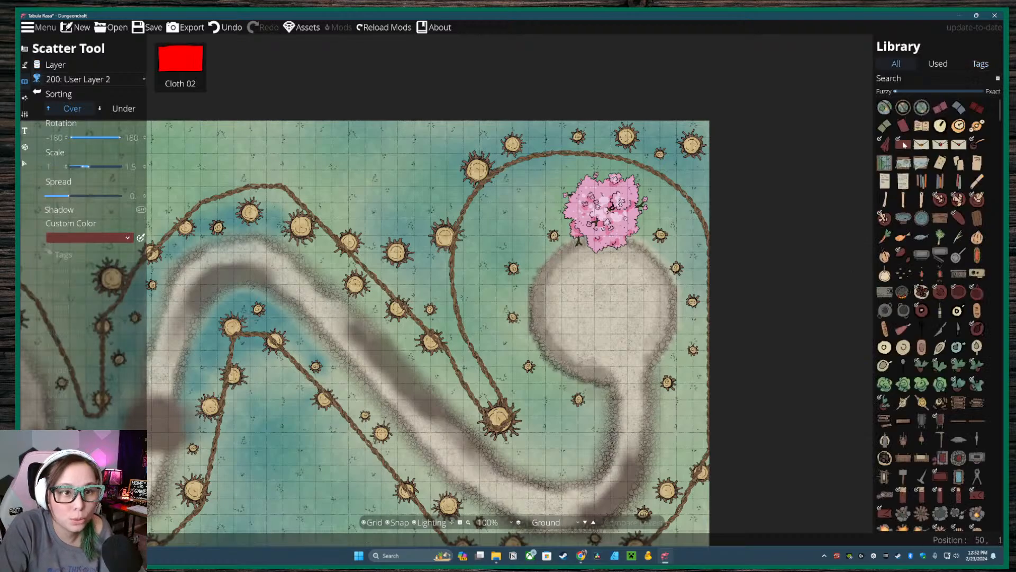
left_click(980, 64)
left_click(38, 65)
left_click(38, 65)
left_click(38, 65)
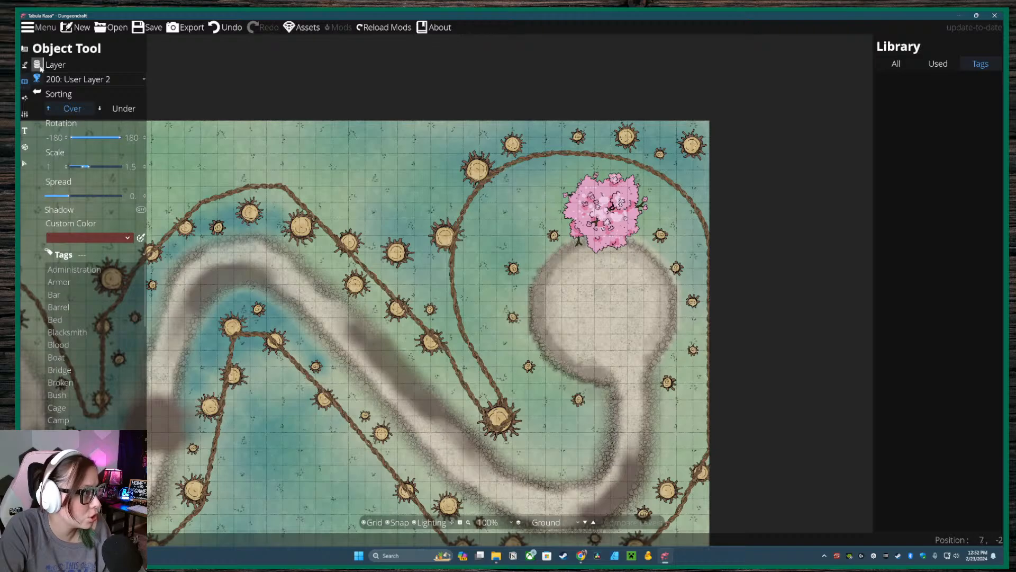
left_click(39, 66)
left_click(40, 66)
left_click(40, 66)
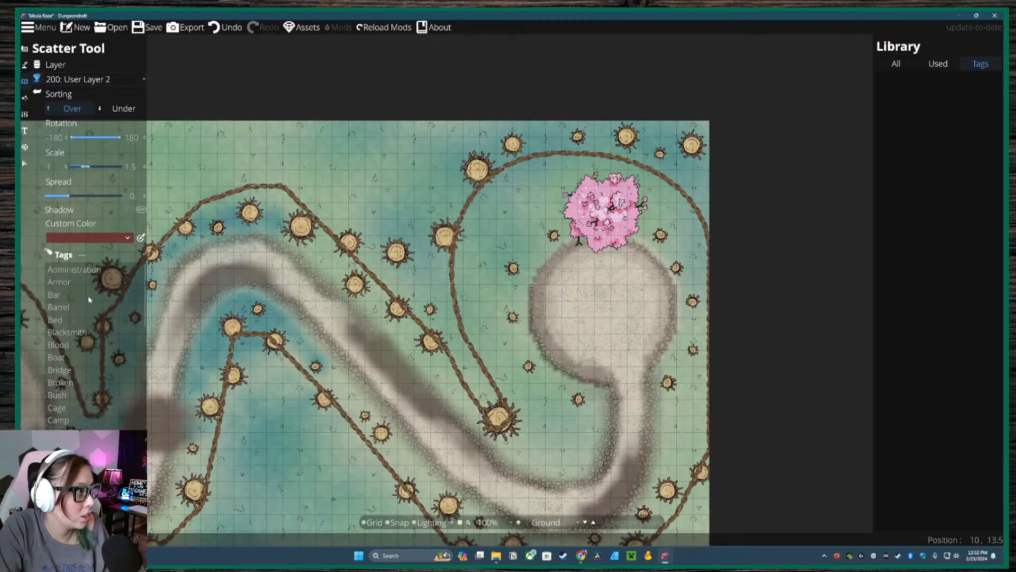
left_click(38, 65)
left_click(38, 65)
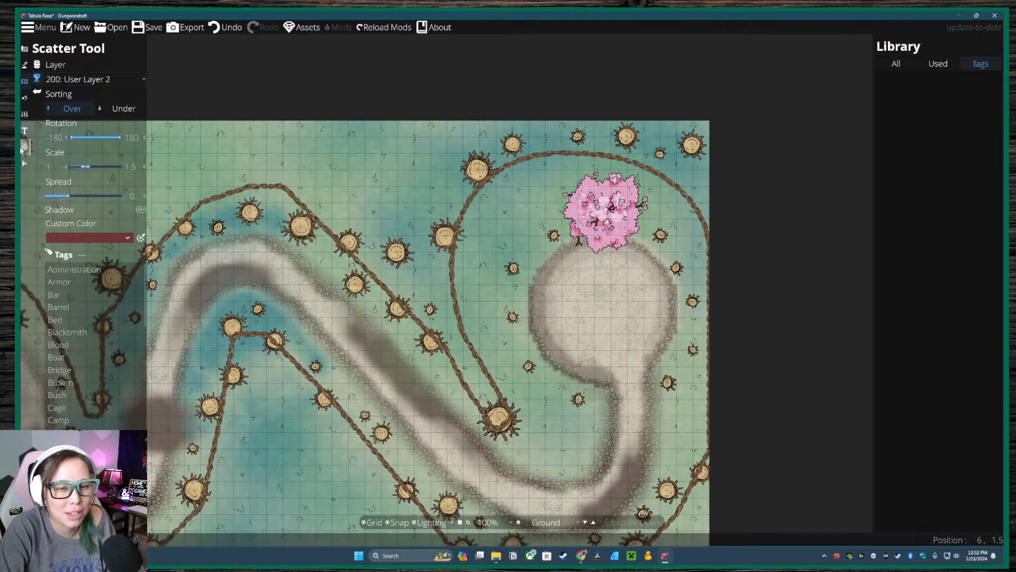
scroll(84, 344, "down", 10)
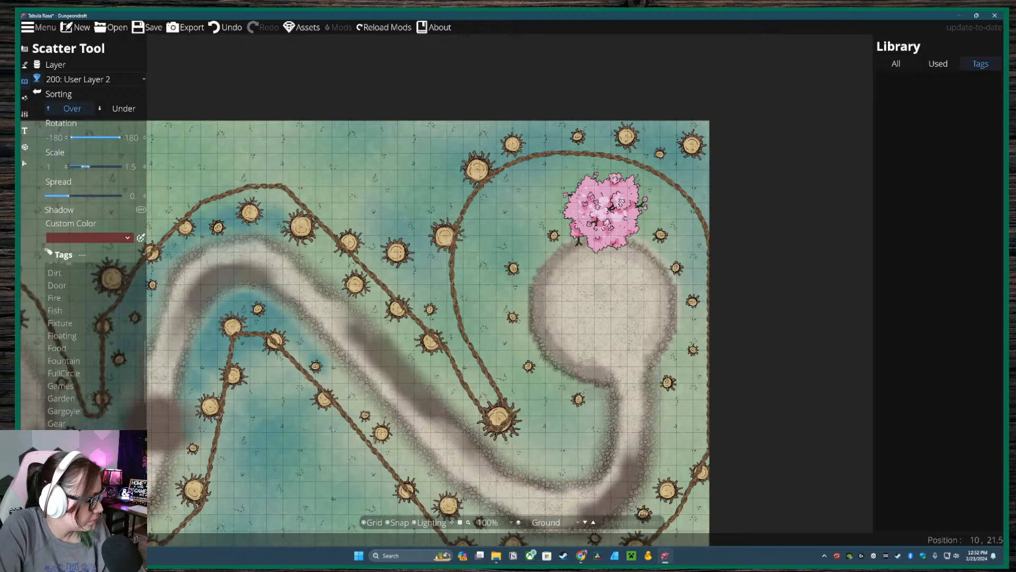
left_click(57, 472)
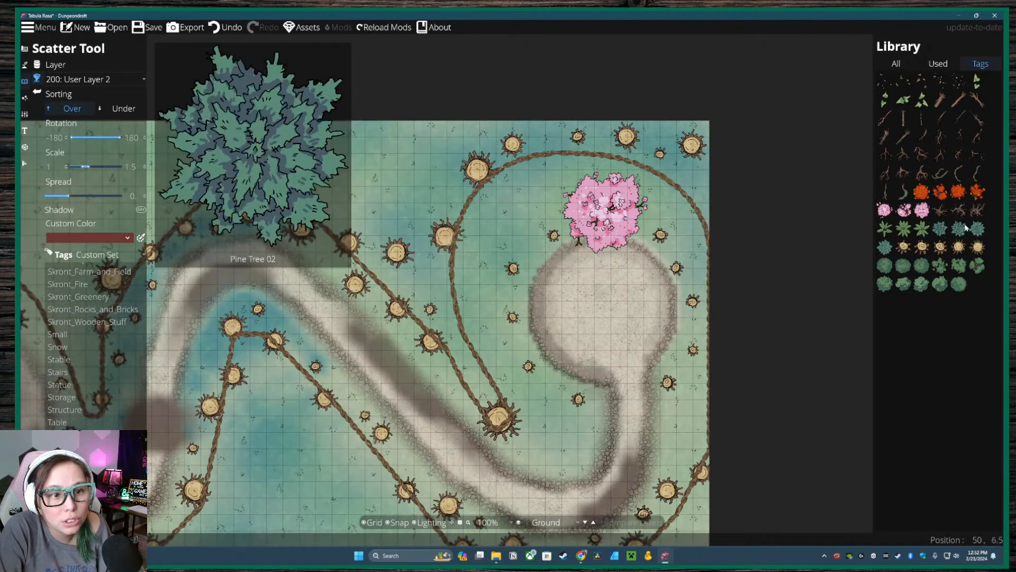
- Select all the regular Exposed Roots assets for scattering, leaving out the Exposed Roots Big variants
mouse_move(940, 212)
mouse_move(936, 183)
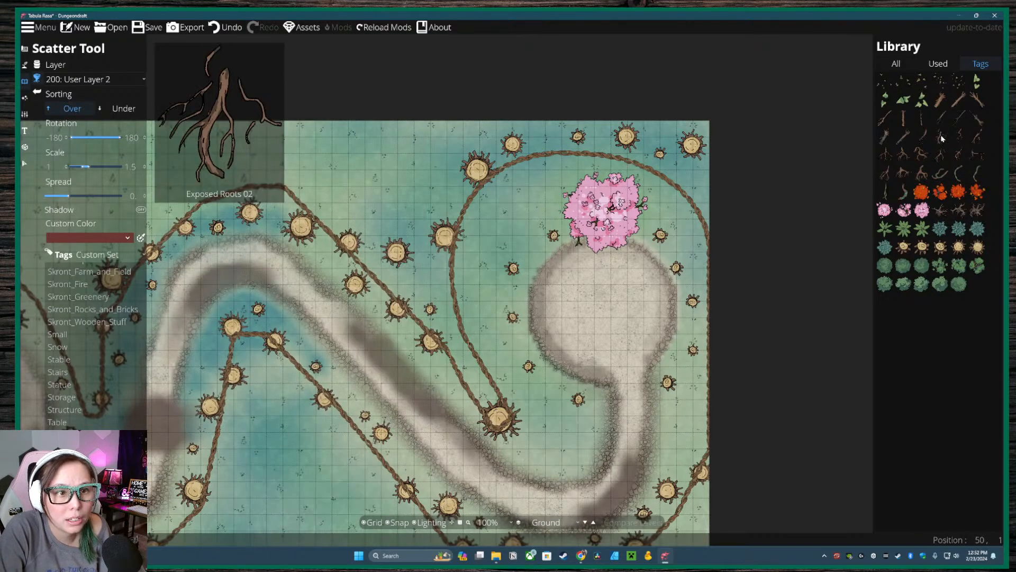
left_click(921, 136)
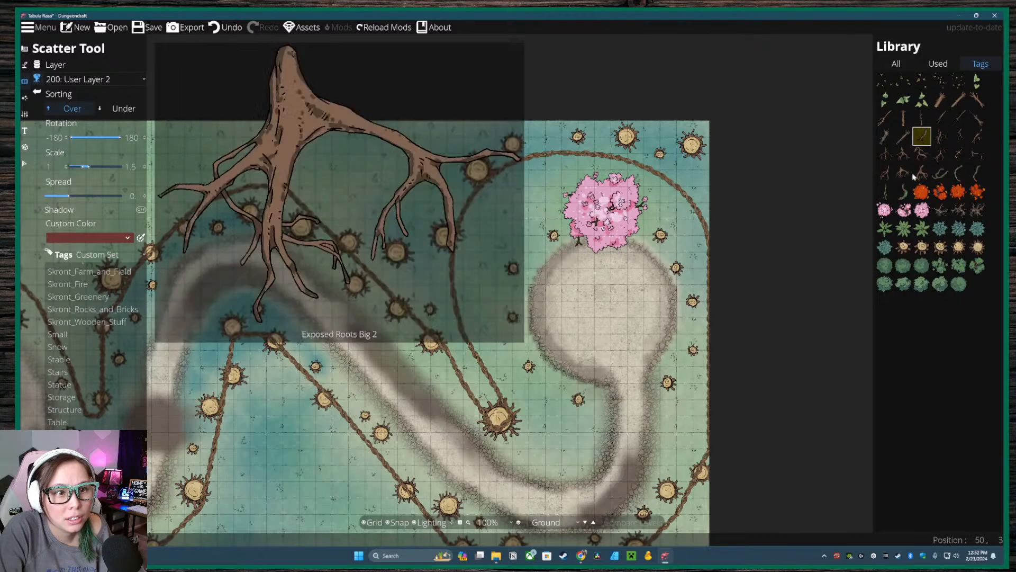
left_click(922, 172, "shift")
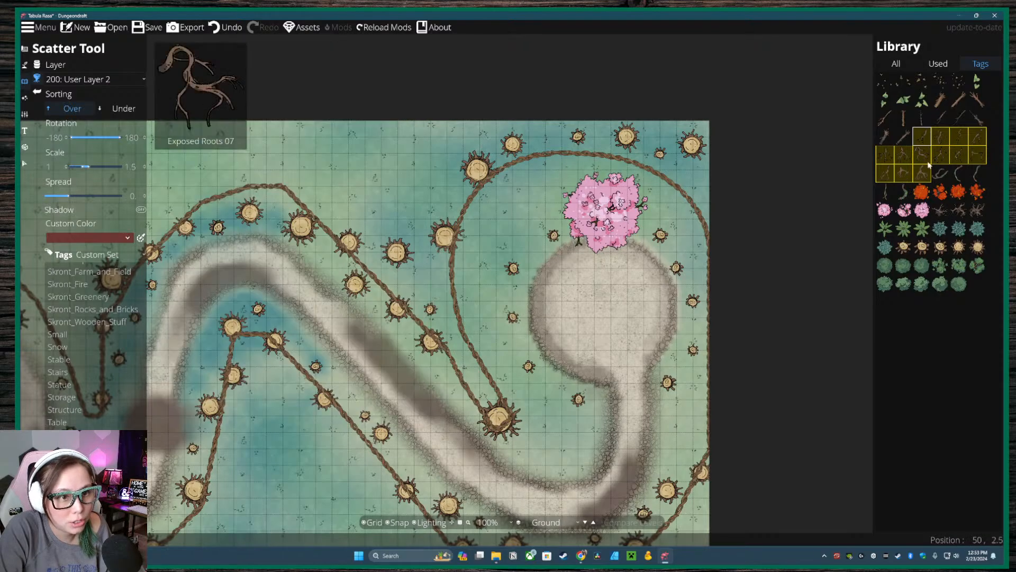
left_click(904, 173)
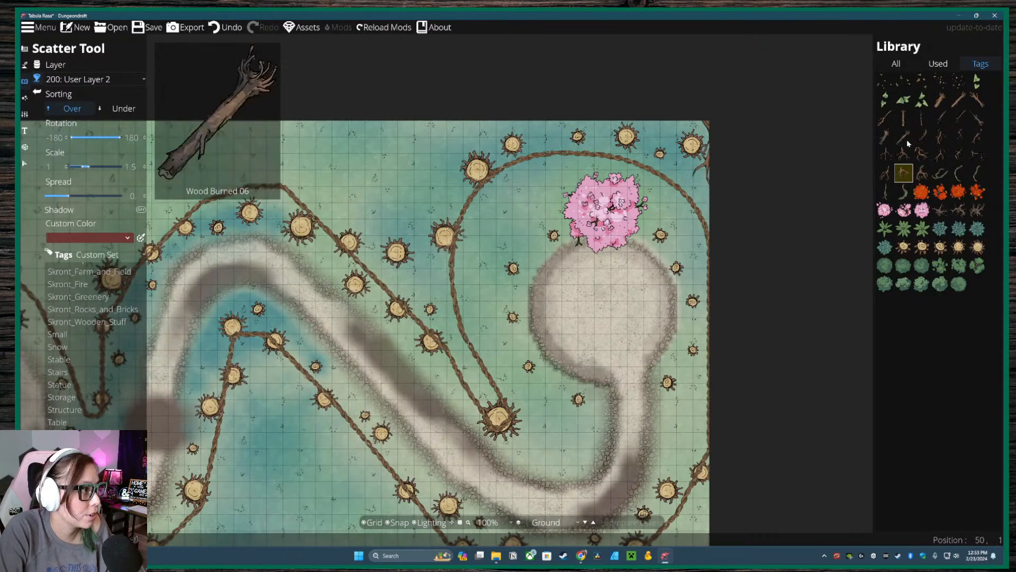
left_click(922, 137)
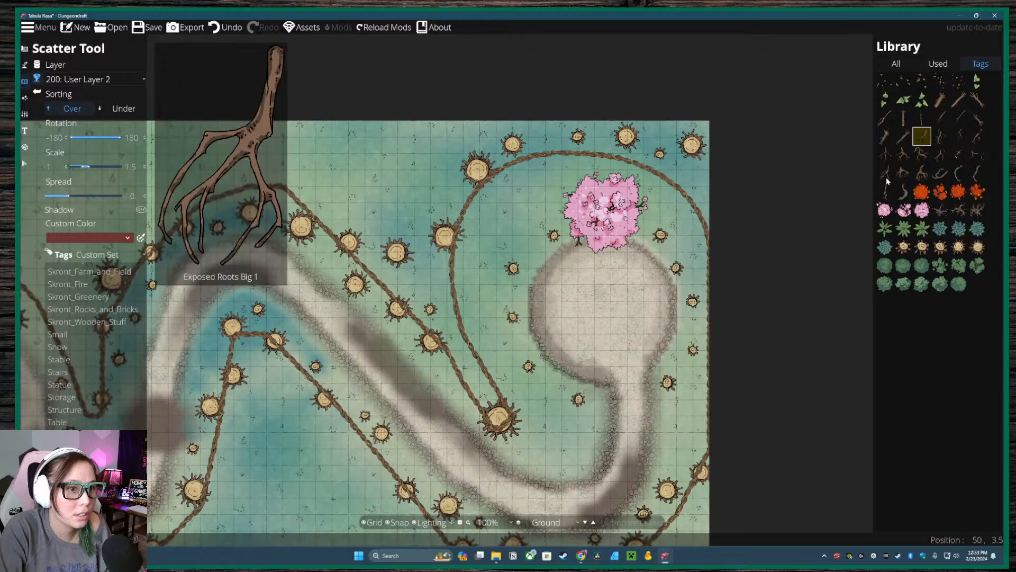
left_click(976, 153, "shift")
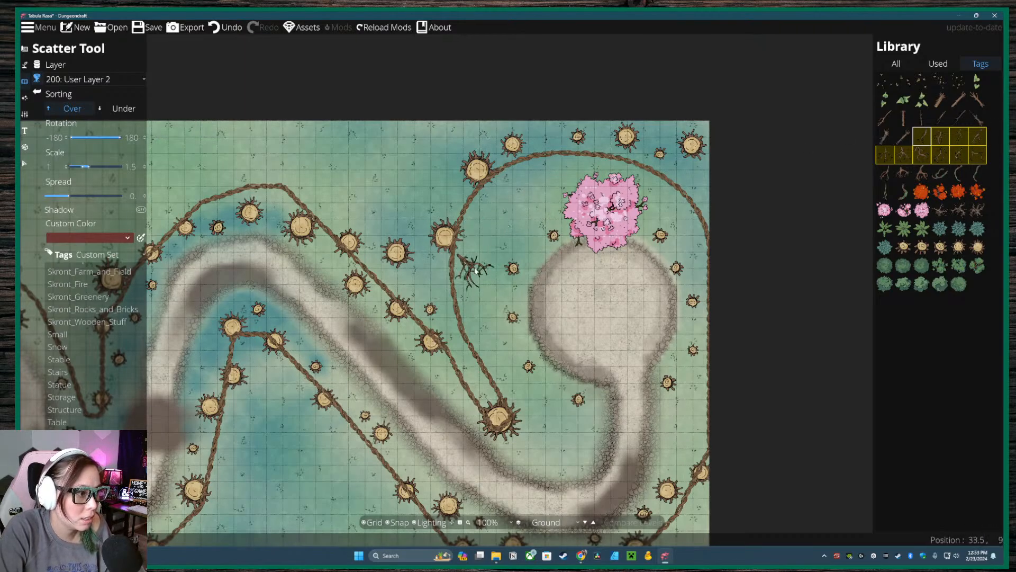
- Undo the trial root placements by the loop wall and set the scatter layer to 100: User Layer 1
key("ctrl+z")
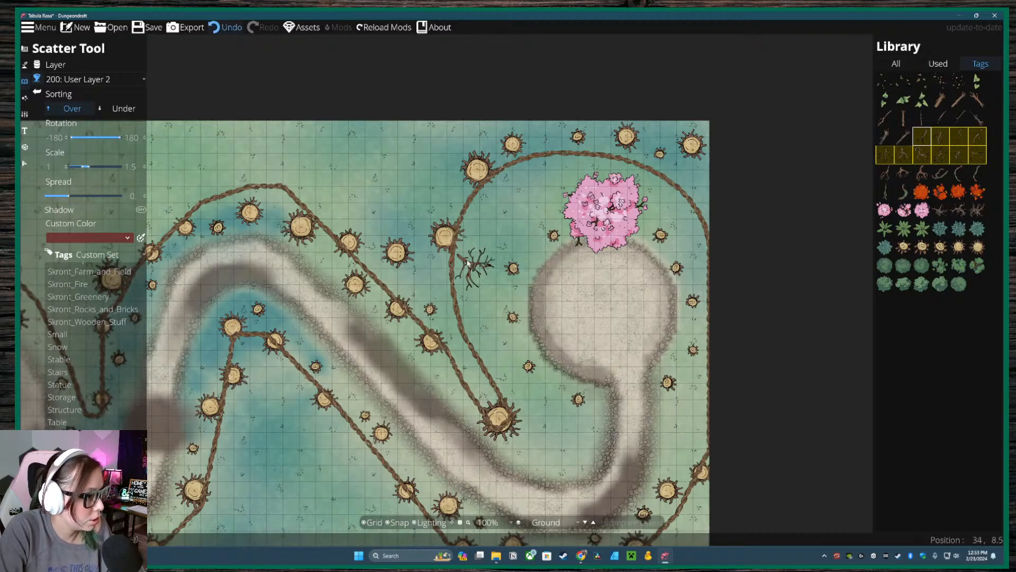
left_click(468, 262)
left_click(225, 27)
left_click(96, 79)
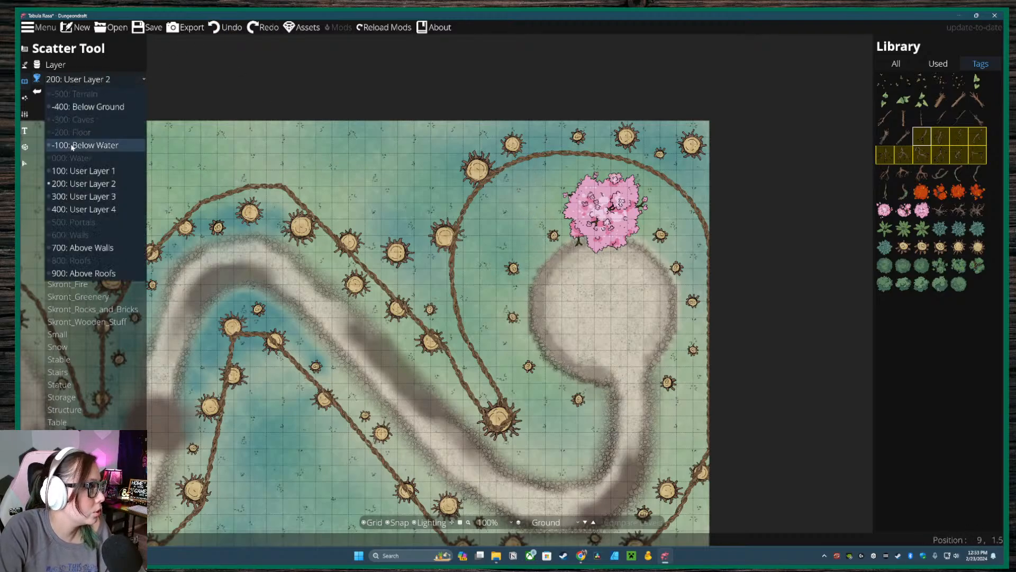
left_click(80, 168)
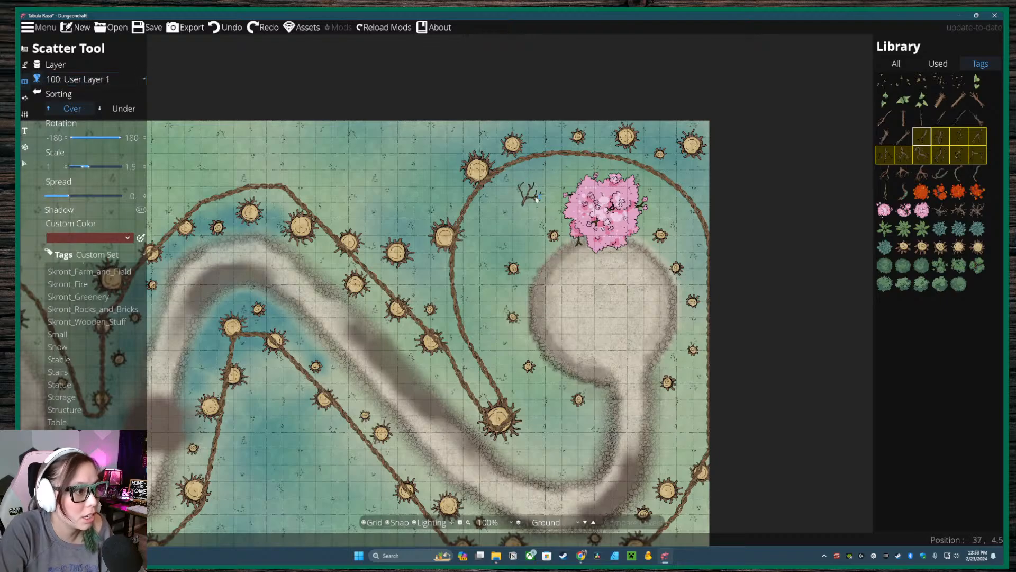
- Place exposed roots along the east side and lower edge of the round clearing and beside the path leading out of it
left_click(691, 249)
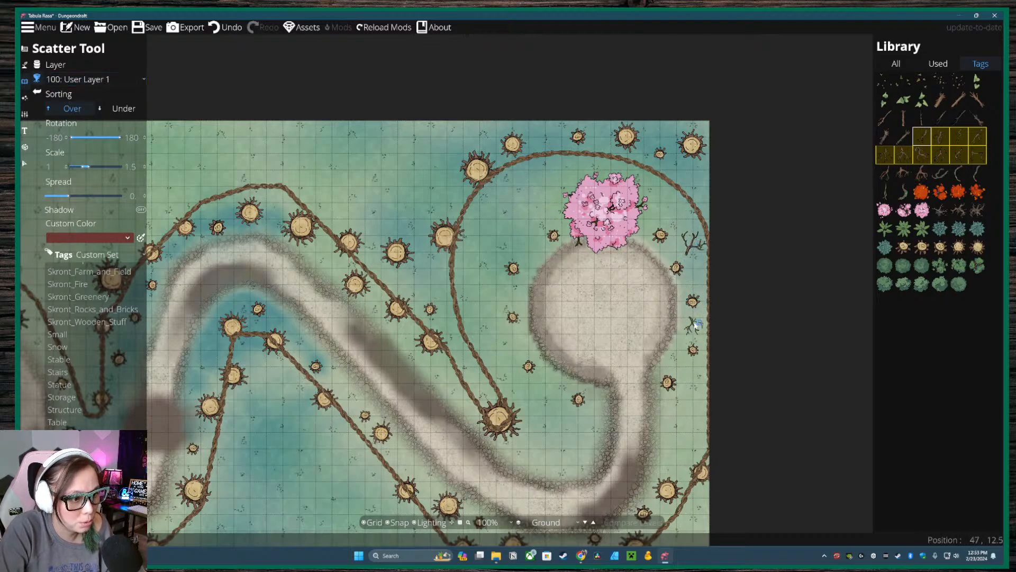
left_click(700, 324)
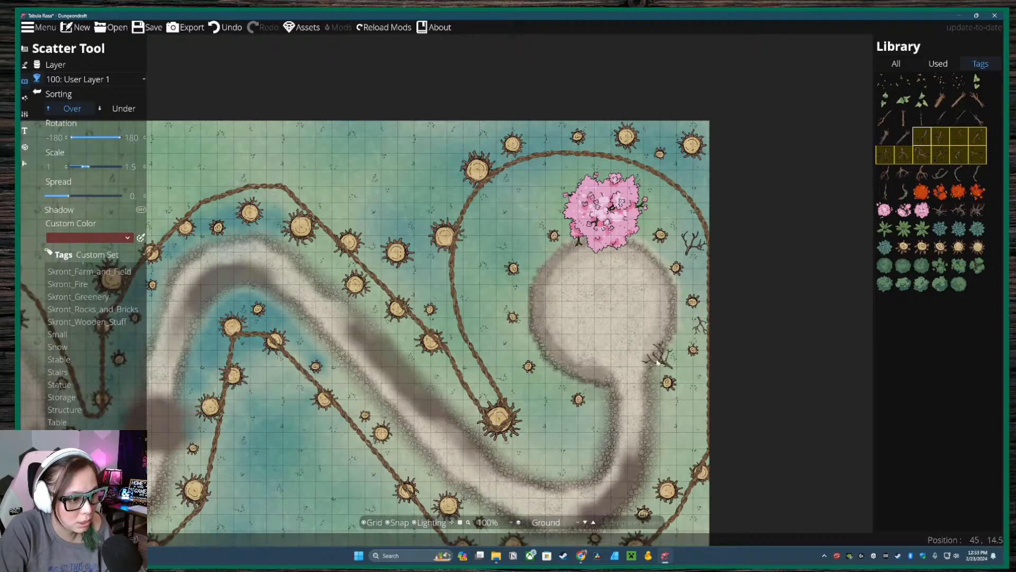
left_click(667, 335)
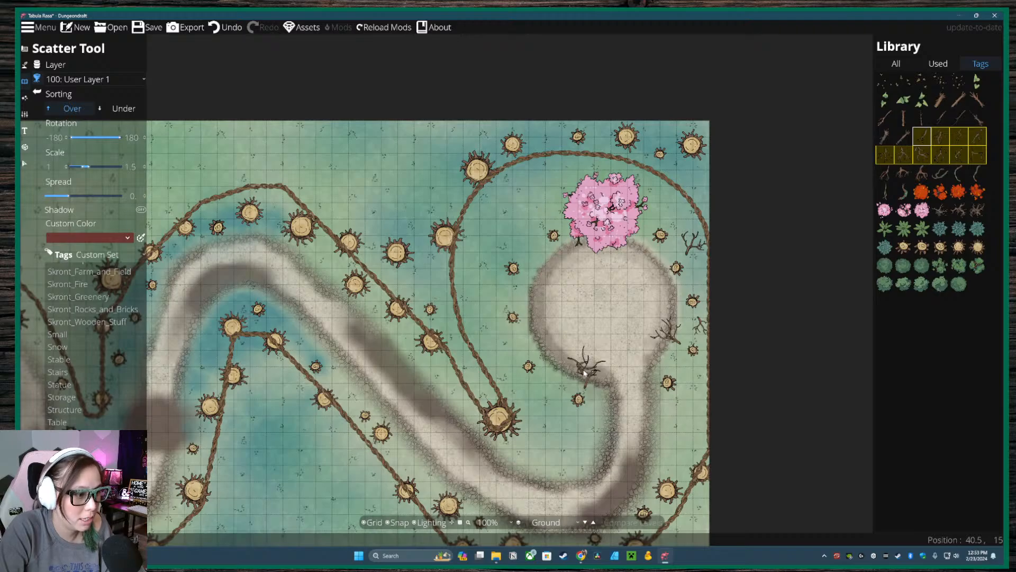
left_click(584, 373)
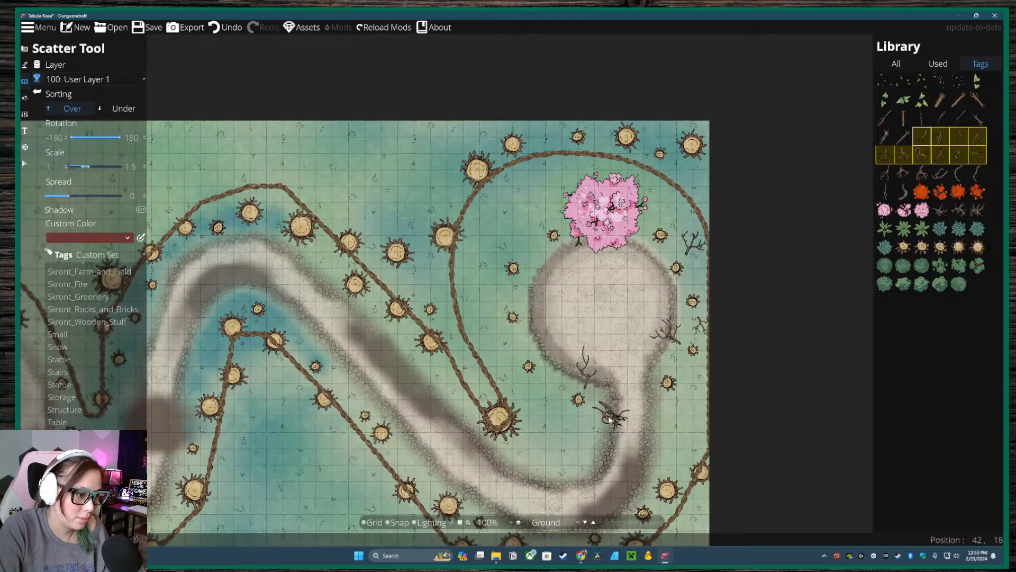
left_click(610, 419)
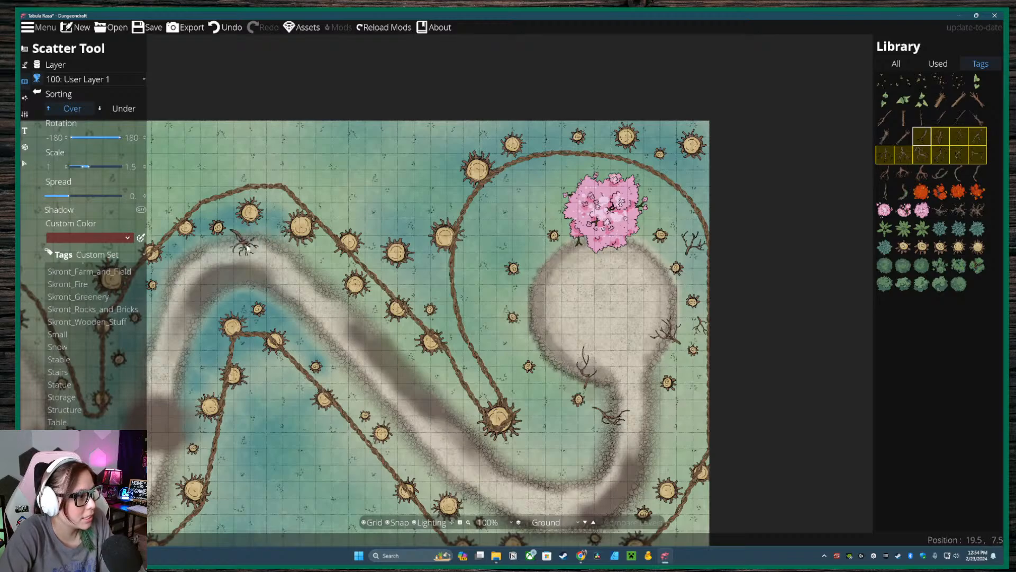
- Place exposed roots along the outer side of the path's upper bend, from its descending stretch to the small stump west of it
left_click(247, 246)
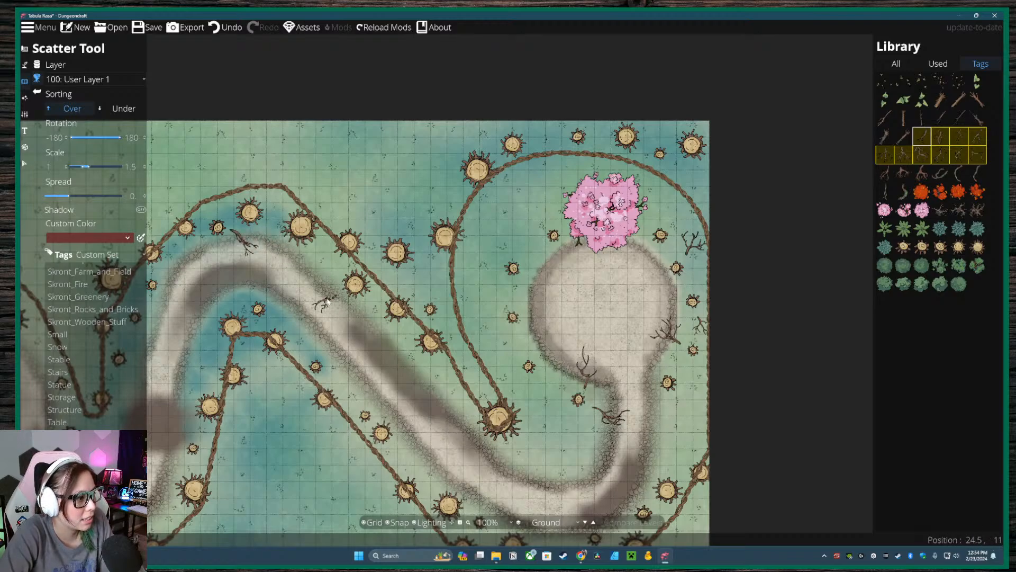
left_click(327, 301)
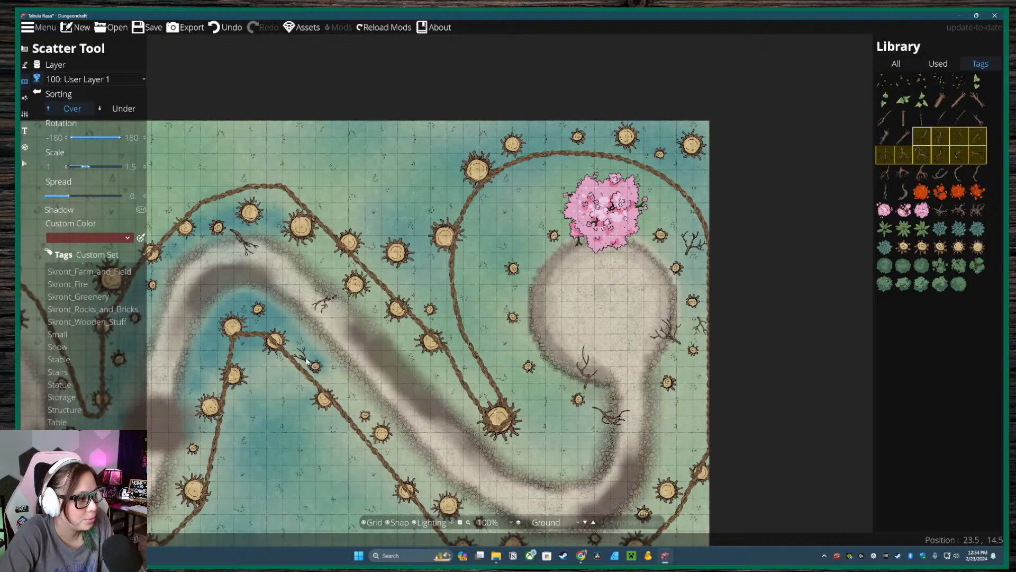
left_click_drag(307, 361, 468, 348)
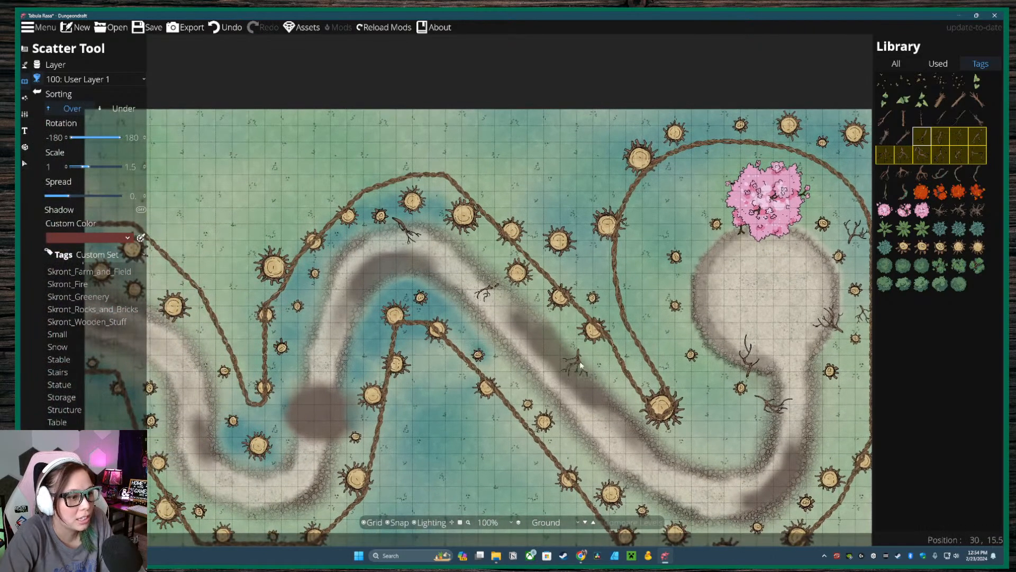
left_click(550, 330)
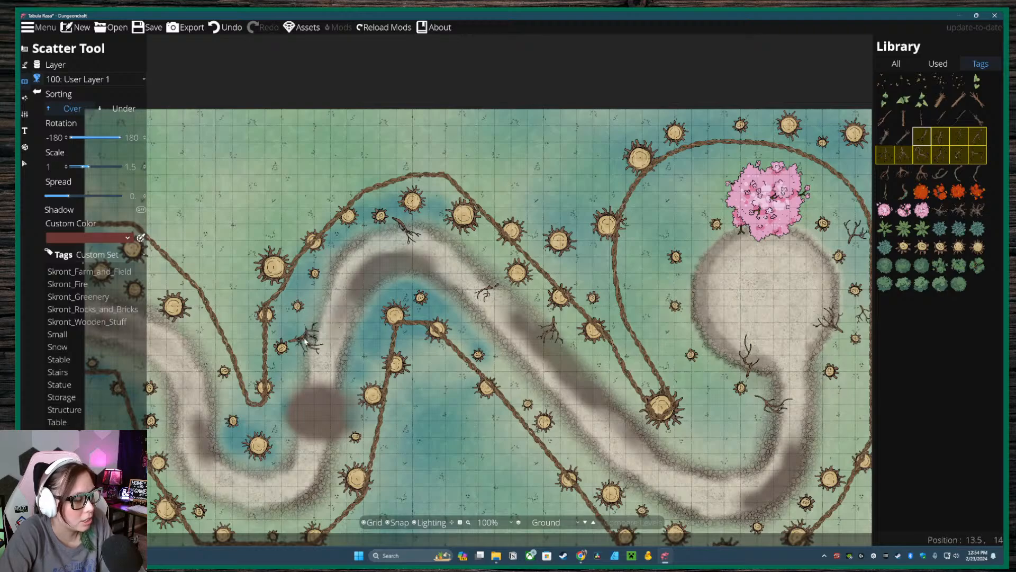
left_click(304, 341)
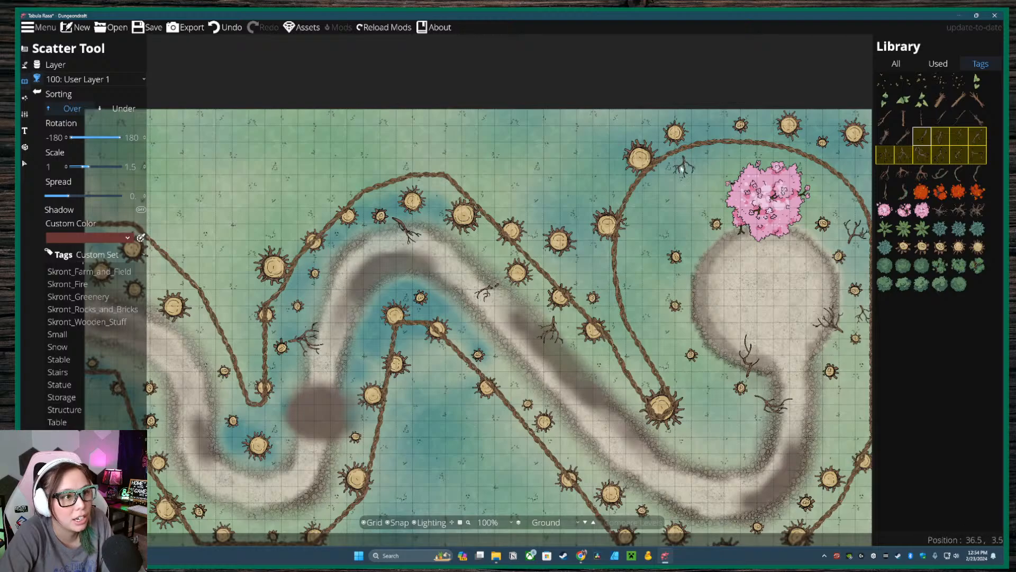
- Place three exposed roots on the grass inside the wall loop, west of the pink cherry tree
left_click(682, 168)
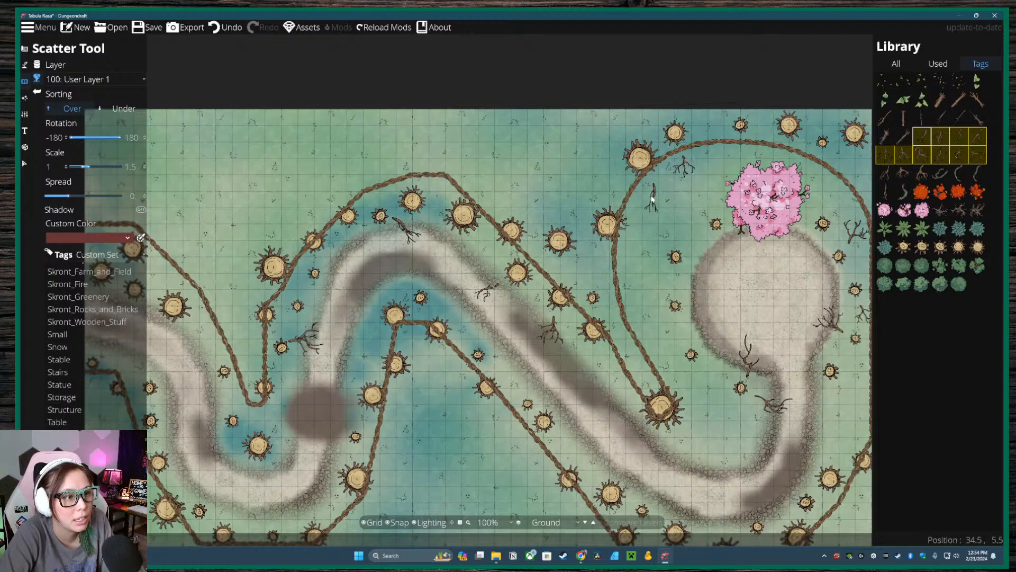
left_click(652, 199)
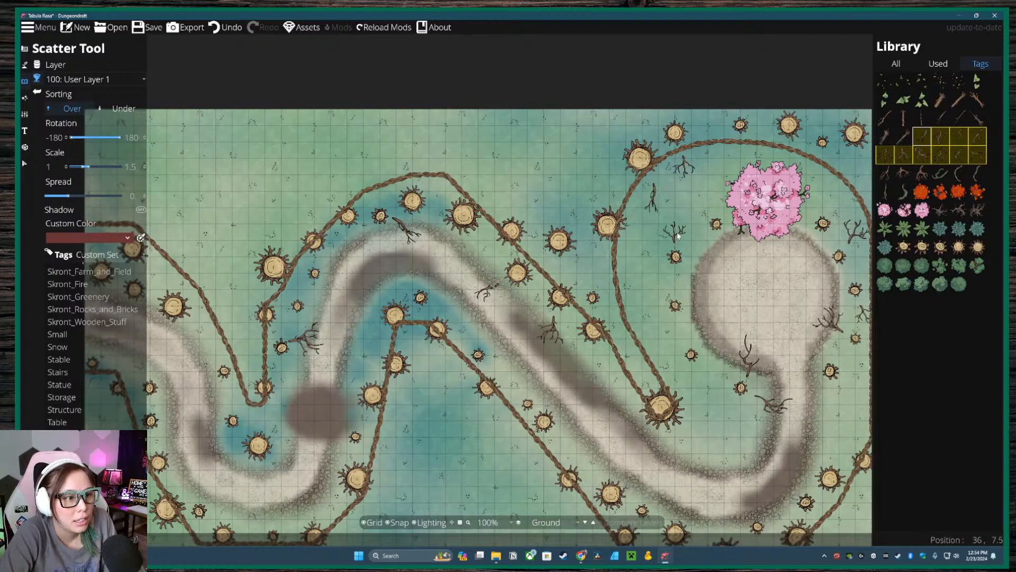
left_click(678, 235)
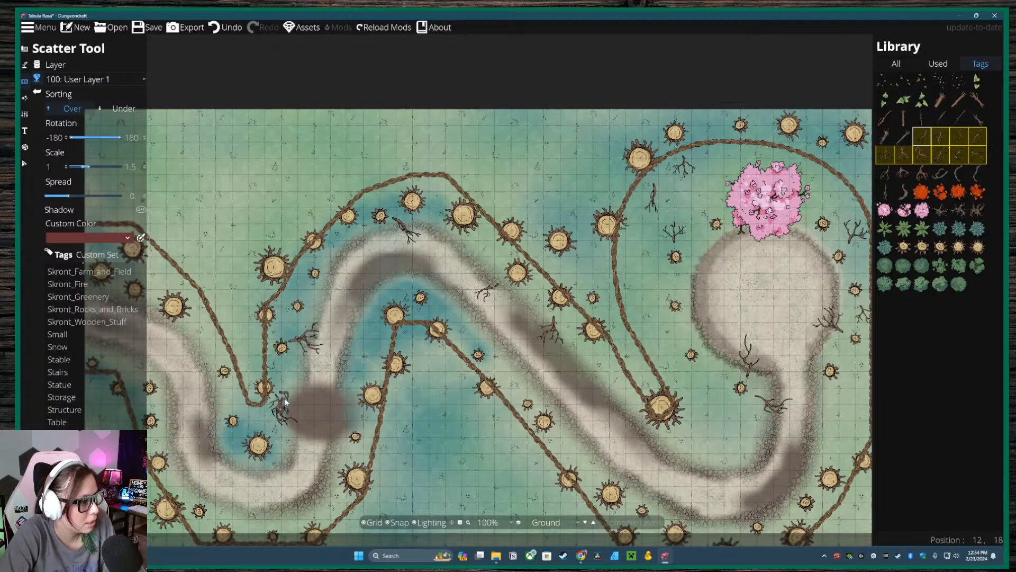
- Place exposed roots around the stumps by the path's western bend and beneath the inside of its upper bend
left_click(286, 402)
left_click(228, 394)
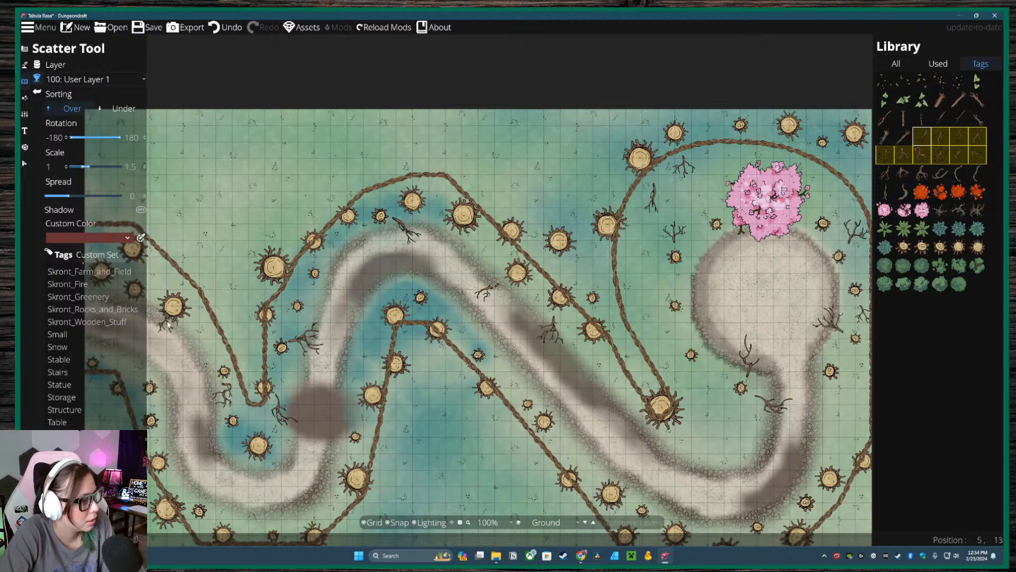
left_click(186, 311)
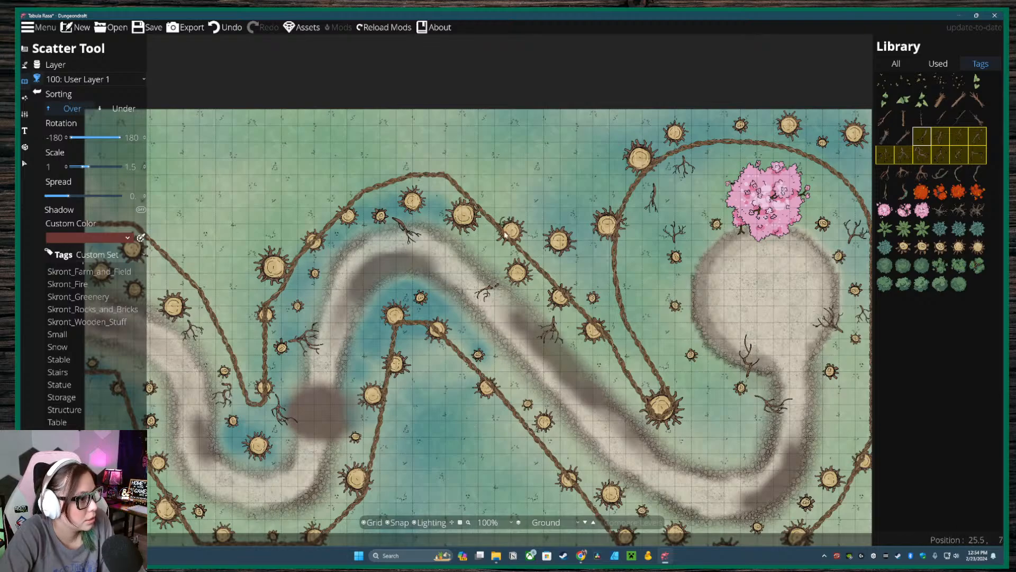
left_click(492, 345)
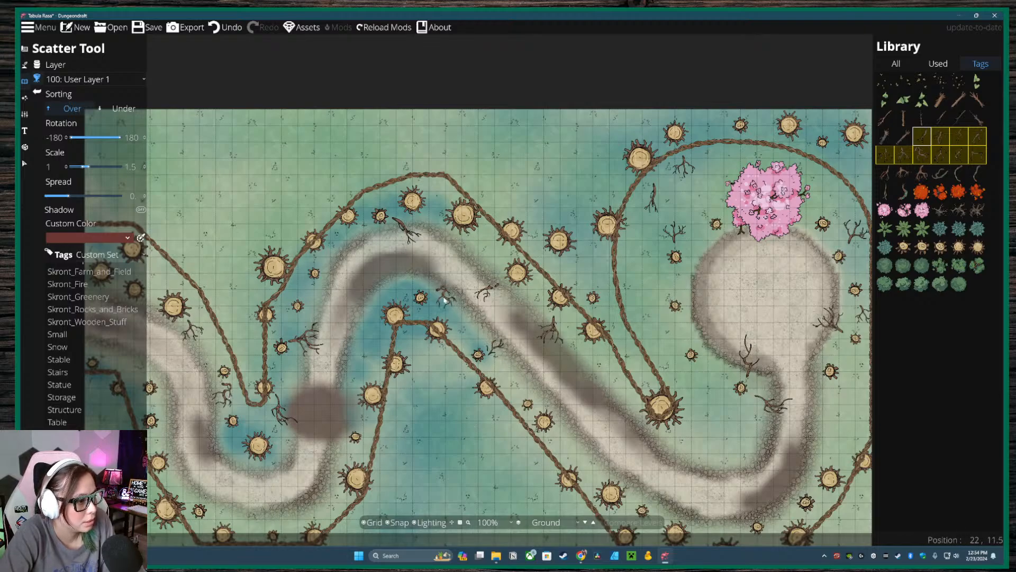
left_click(439, 297)
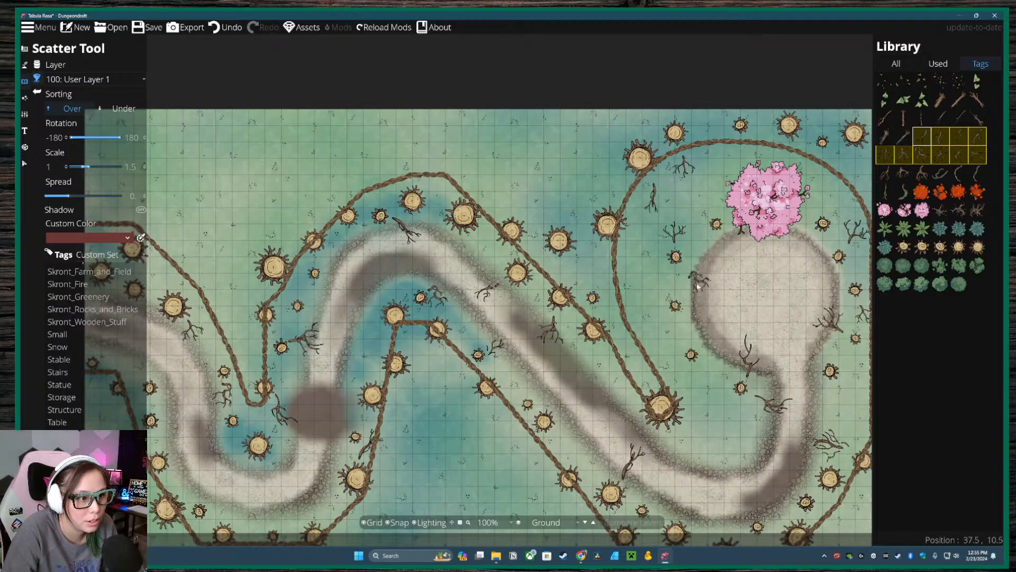
- Place exposed roots at the clearing's west edge, the path's western end, inside the upper bend and along the southern wall
left_click(695, 300)
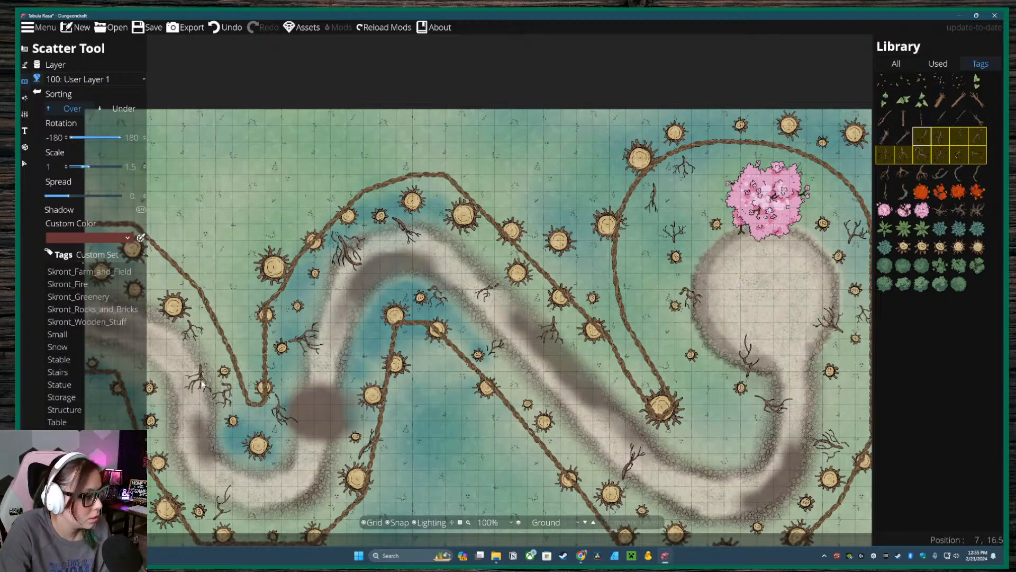
left_click_drag(201, 370, 398, 269)
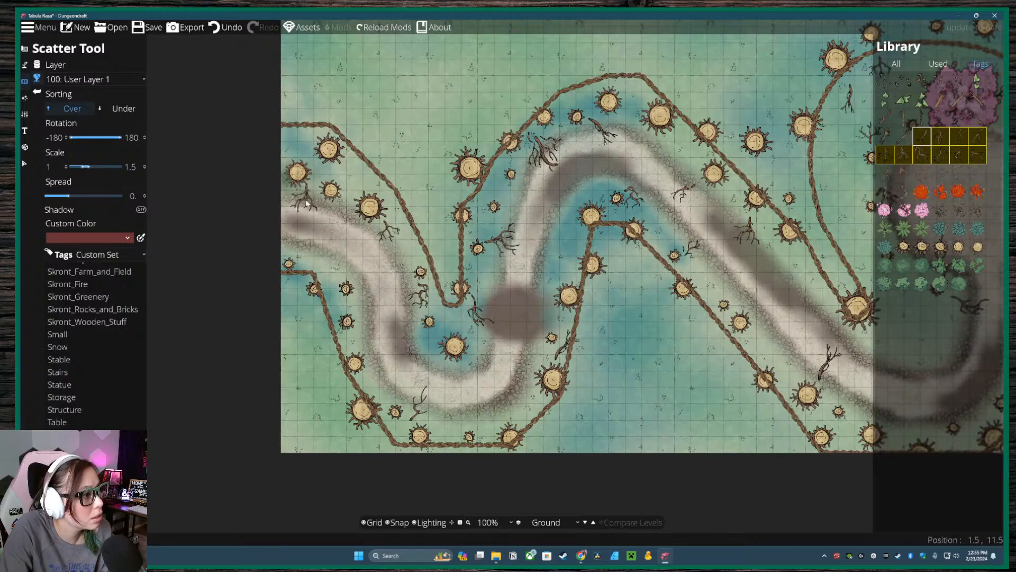
left_click(298, 210)
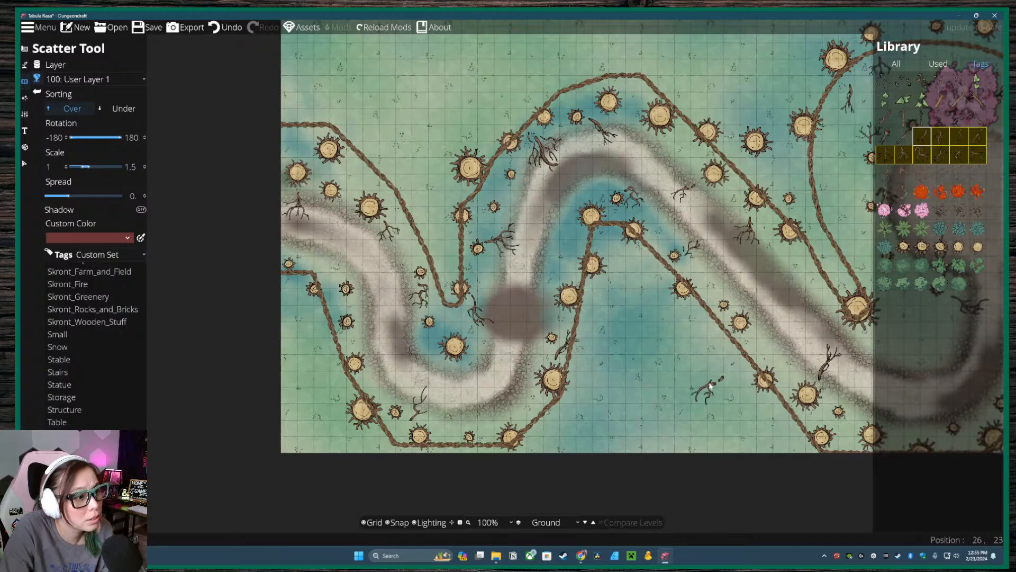
left_click_drag(642, 331, 553, 287)
left_click(491, 211)
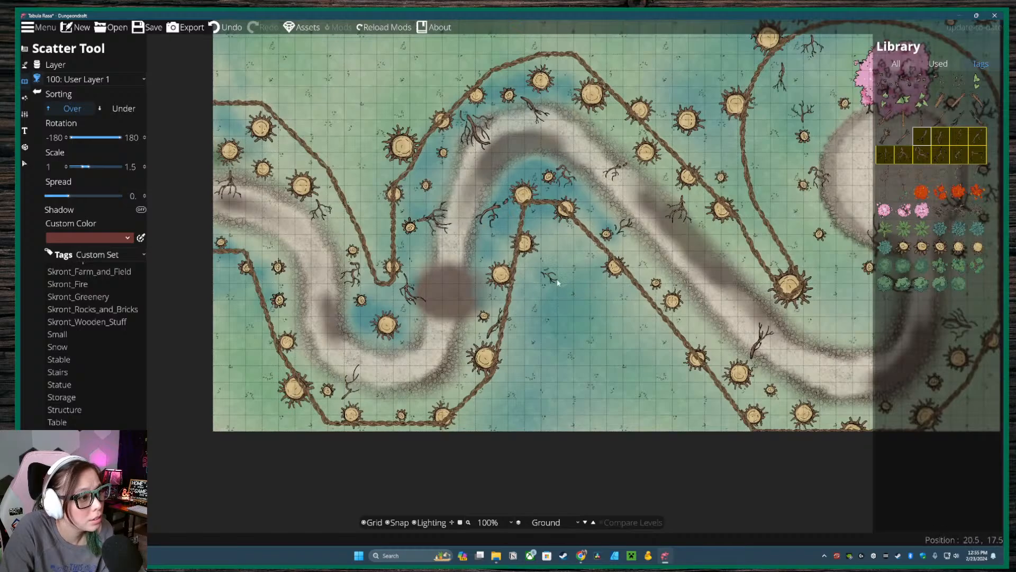
left_click(699, 311)
left_click_drag(781, 409, 679, 408)
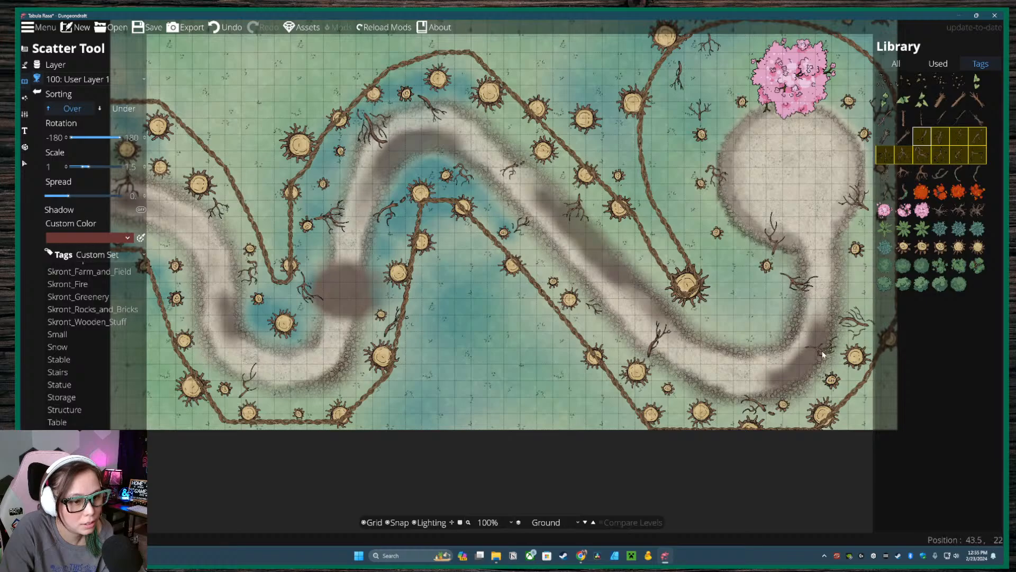
- Place exposed roots around the large stump at the wall's pointed tip, between the path and the round clearing
left_click_drag(765, 245, 679, 363)
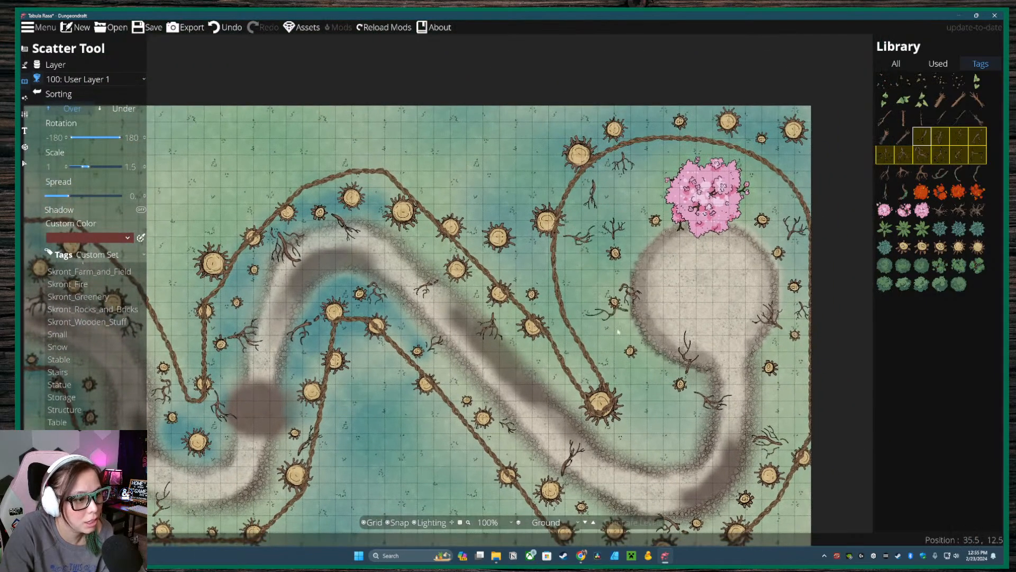
left_click(613, 345)
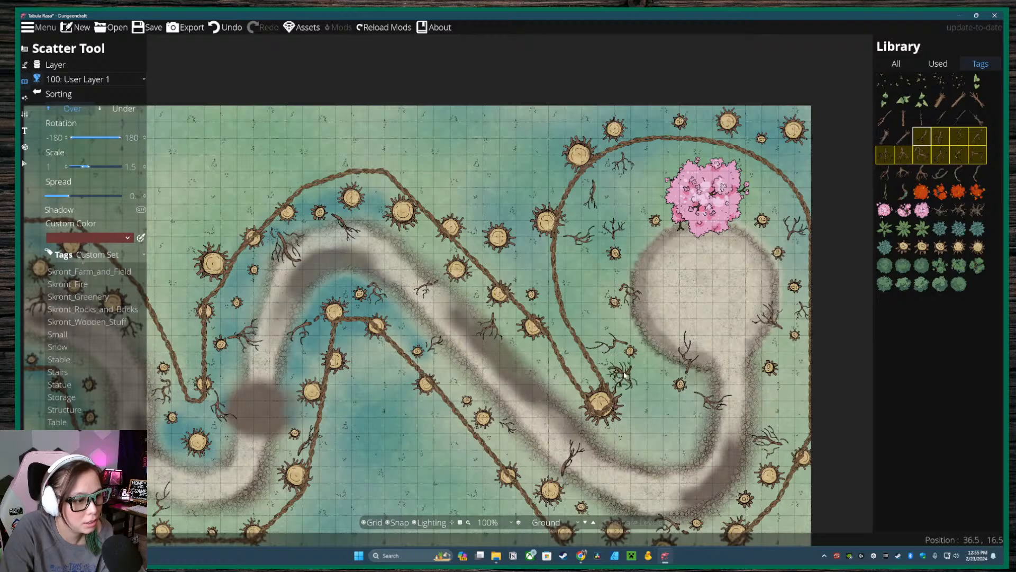
left_click_drag(561, 404, 604, 383)
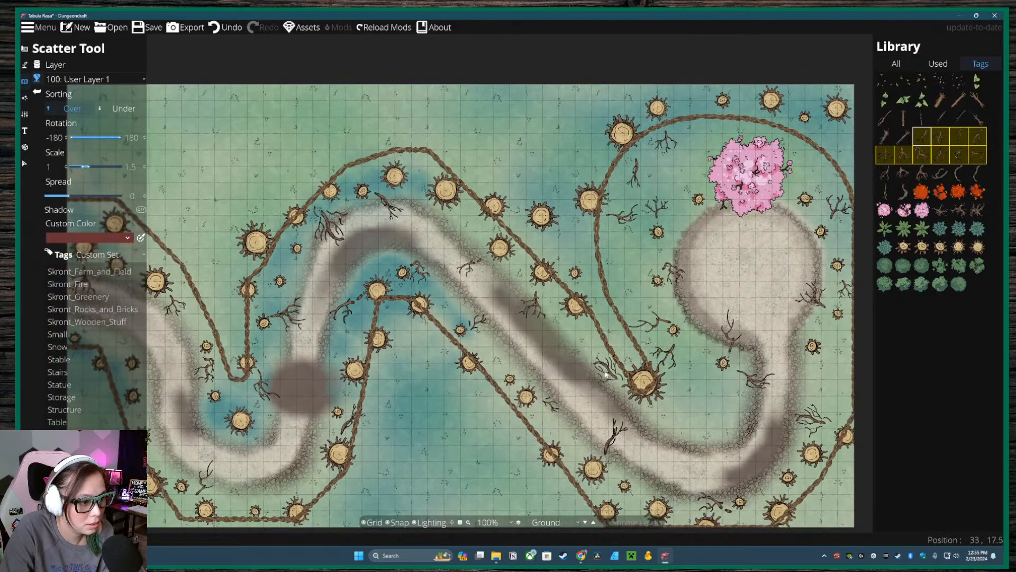
left_click(688, 420)
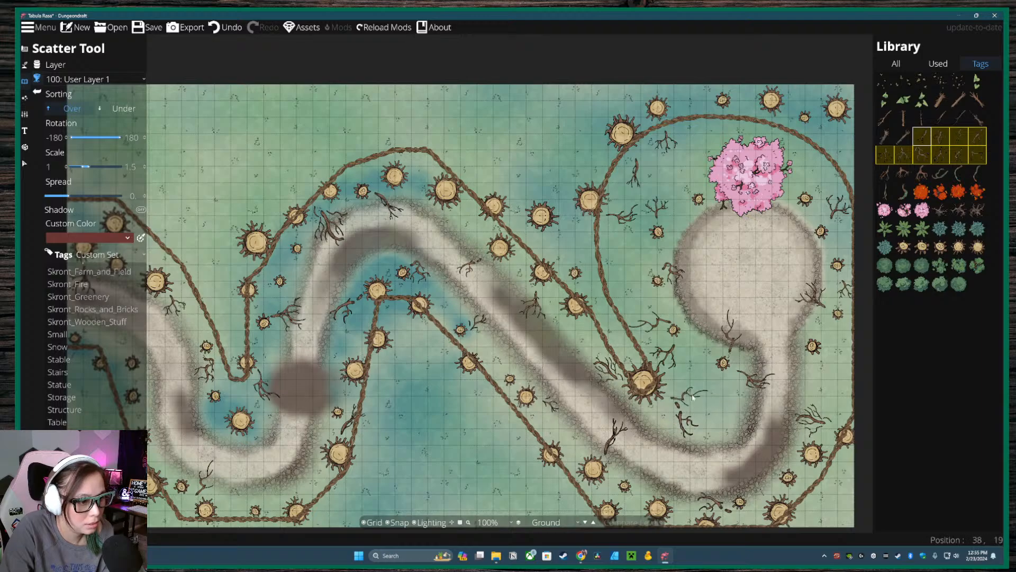
left_click_drag(592, 447, 584, 359)
left_click_drag(436, 234, 521, 284)
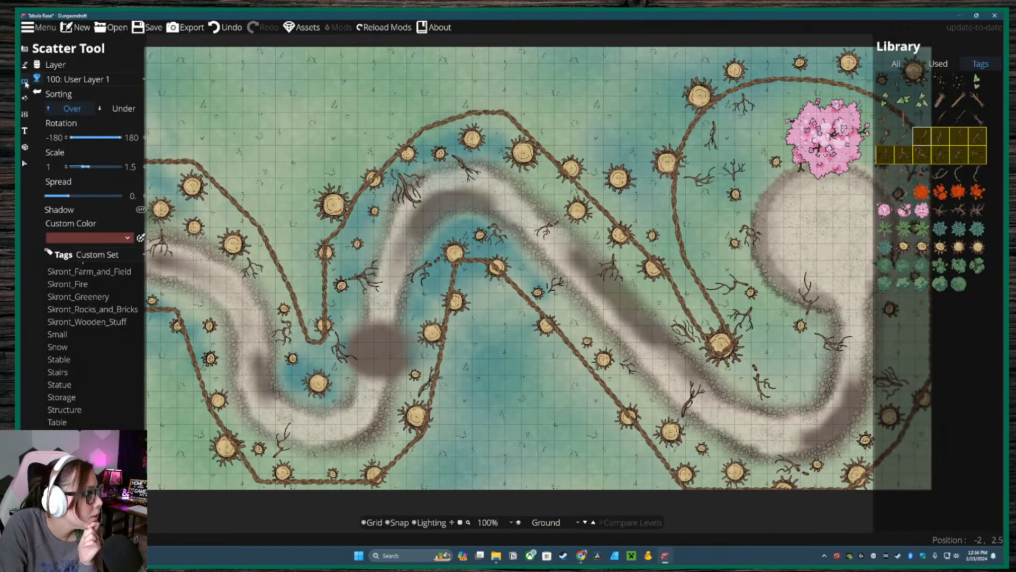
- Paint Terrain Dirt with brush size 4 around the stumps between the wall and the path at the map's western end
left_click(25, 64)
left_click(53, 64)
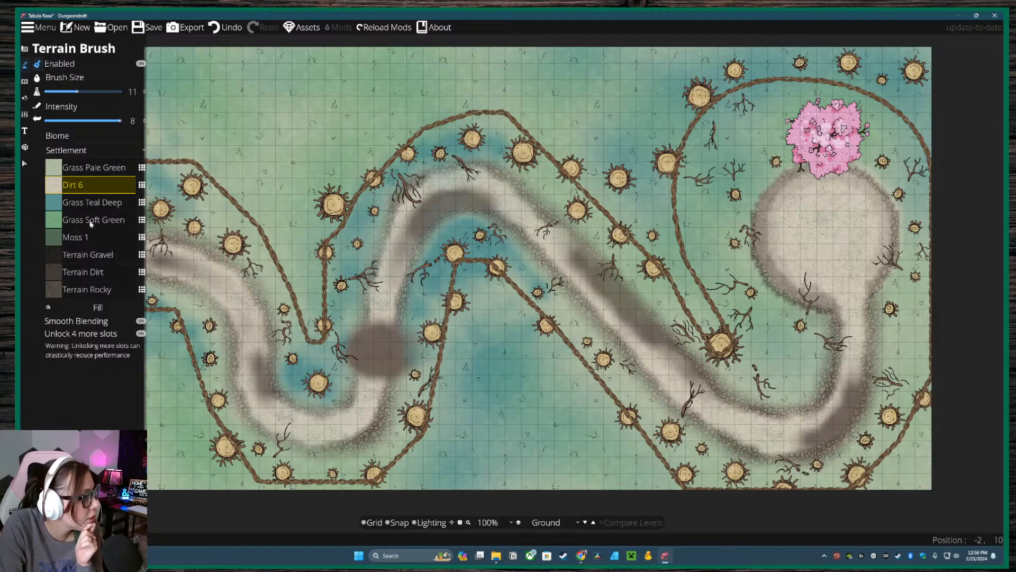
left_click(77, 271)
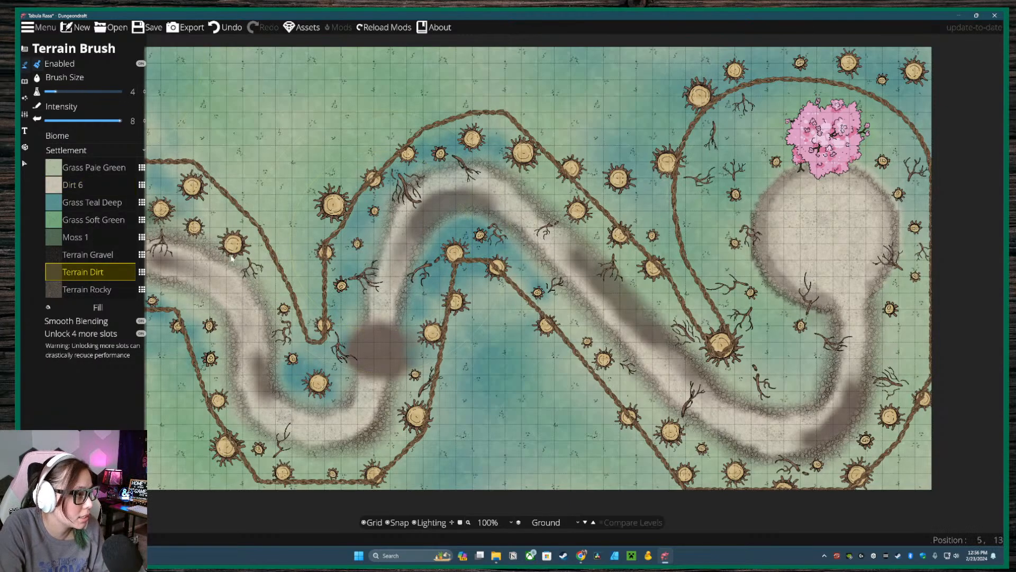
left_click_drag(232, 259, 360, 255)
mouse_move(295, 210)
left_mouse_down()
mouse_move(300, 204)
mouse_move(278, 210)
mouse_move(333, 185)
mouse_move(325, 179)
mouse_move(323, 211)
mouse_move(367, 250)
mouse_move(377, 236)
mouse_move(352, 228)
mouse_move(416, 323)
mouse_move(412, 350)
left_mouse_up()
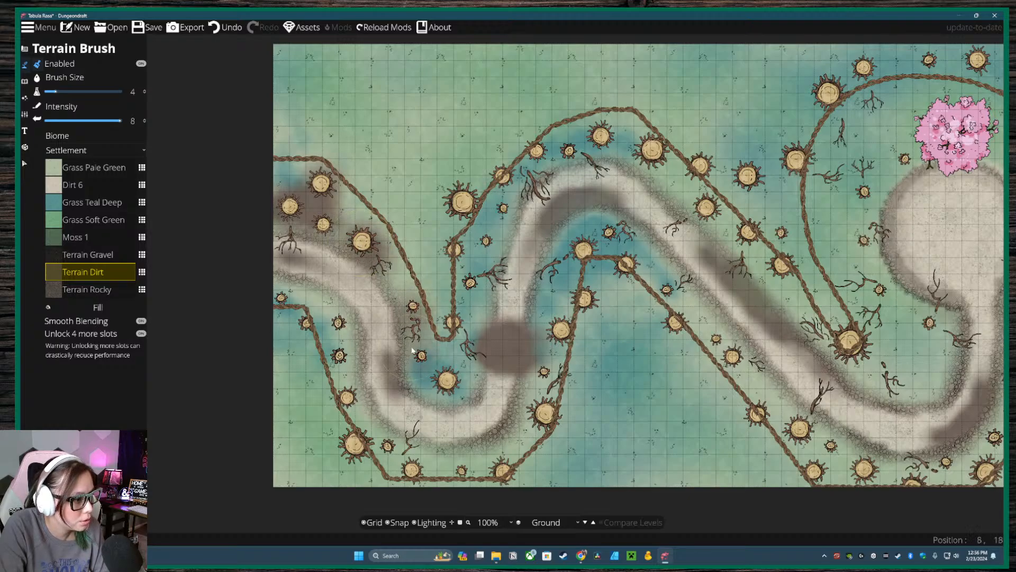
- Paint Terrain Dirt around the stumps from the western bend up along the wall toward the top of the upper bend
mouse_move(457, 374)
left_mouse_down()
mouse_move(470, 282)
mouse_move(465, 294)
left_mouse_up()
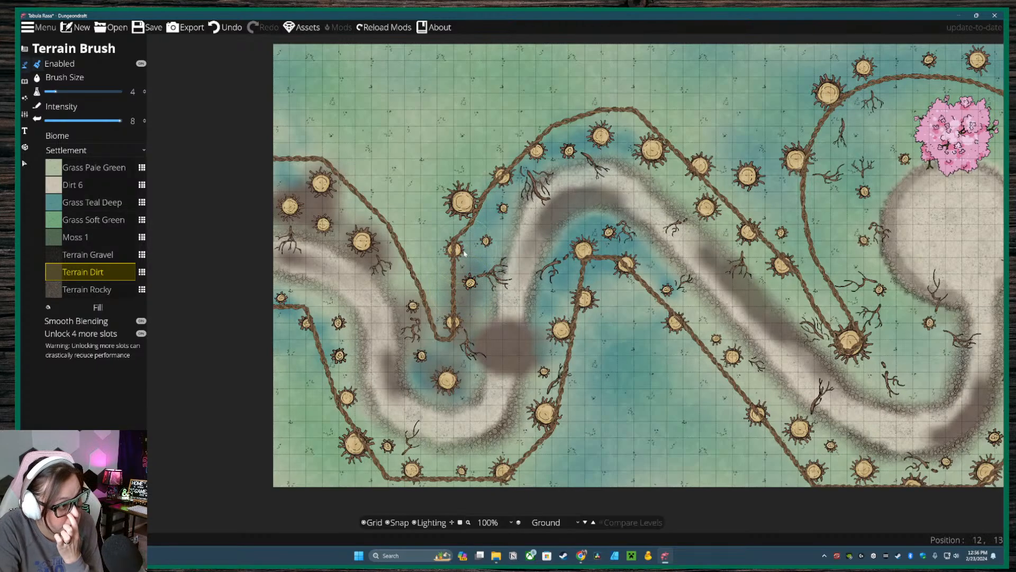
mouse_move(464, 253)
left_mouse_down()
mouse_move(494, 202)
mouse_move(482, 210)
mouse_move(506, 183)
left_mouse_up()
left_click_drag(553, 153, 546, 157)
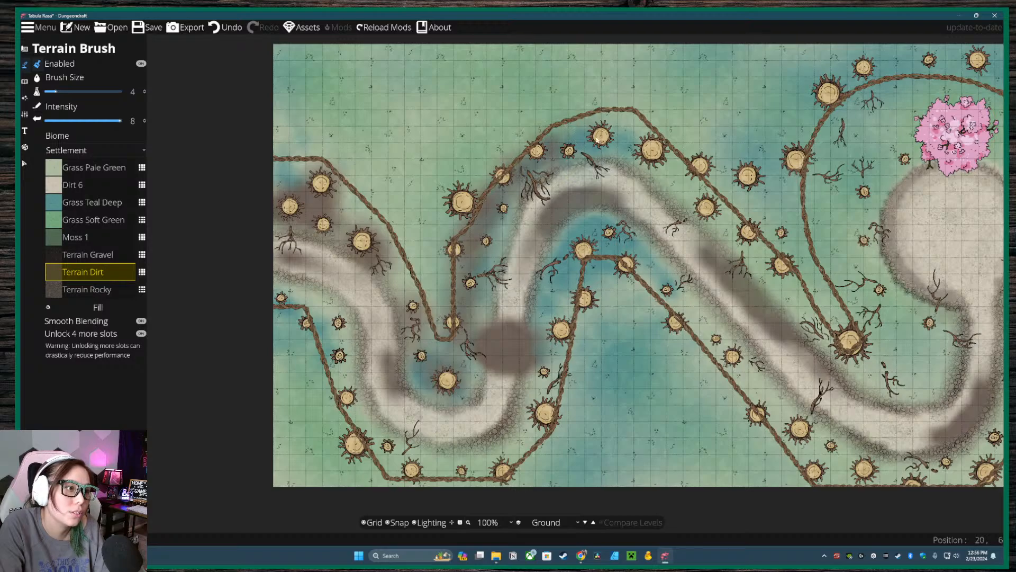
- Paint Terrain Dirt around the stumps along the diagonal wall between the upper bend and the large stump at its pointed tip
left_click(638, 150)
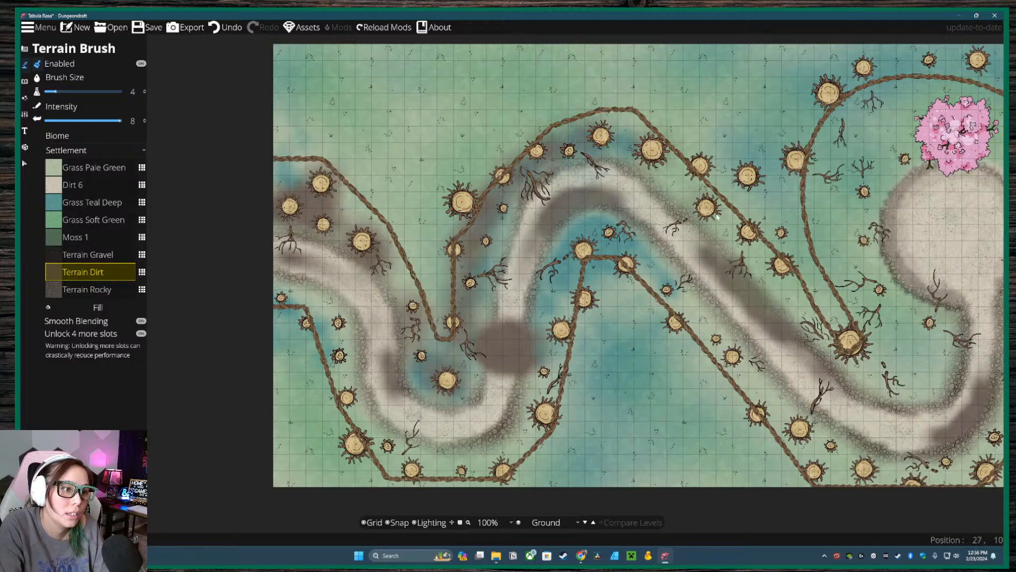
mouse_move(718, 217)
left_mouse_down()
mouse_move(761, 245)
mouse_move(748, 242)
mouse_move(782, 272)
mouse_move(822, 341)
mouse_move(857, 352)
mouse_move(845, 351)
mouse_move(868, 343)
left_mouse_up()
left_click_drag(942, 329, 844, 334)
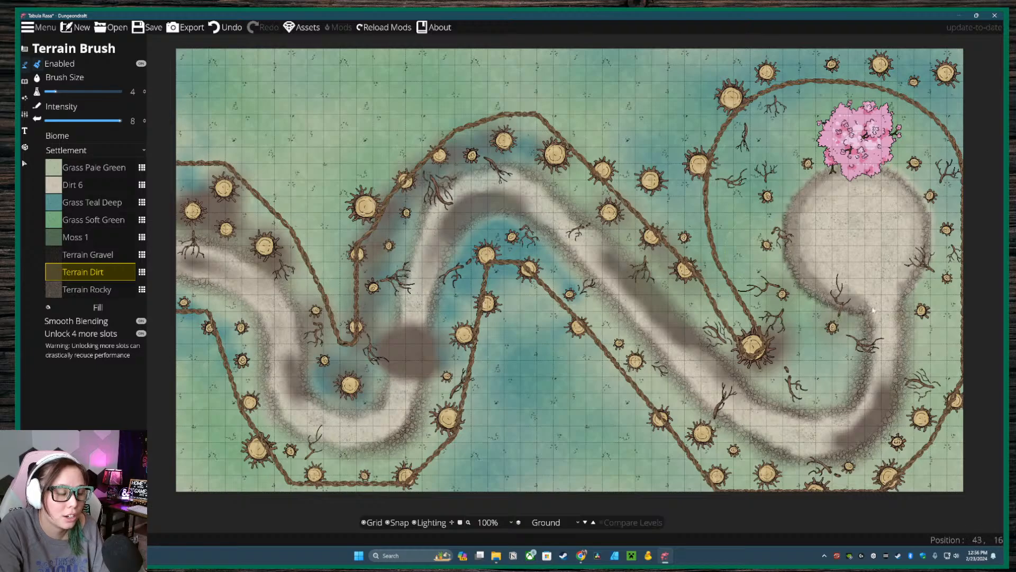
left_click(229, 30)
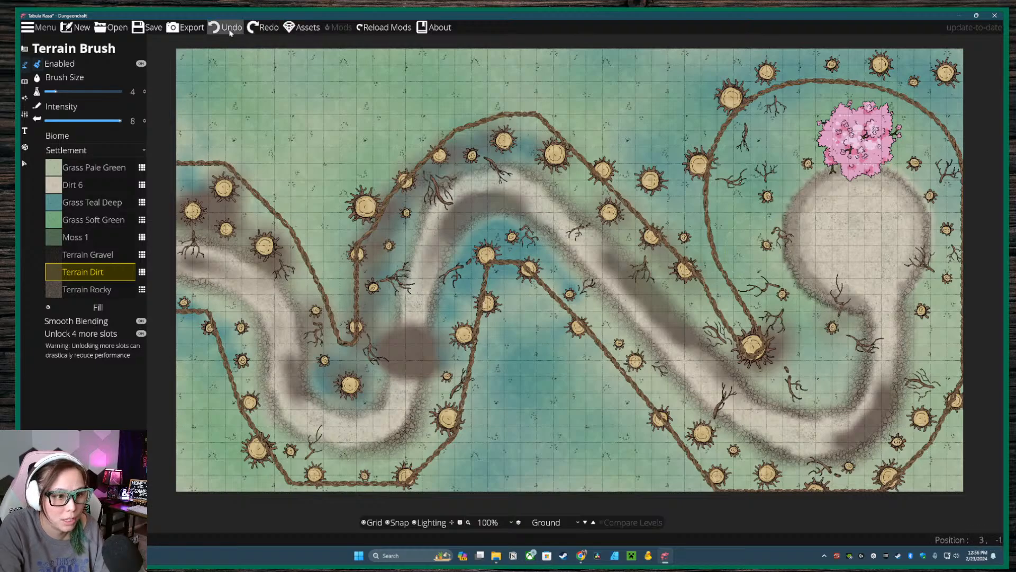
left_click(229, 33)
left_click(708, 173)
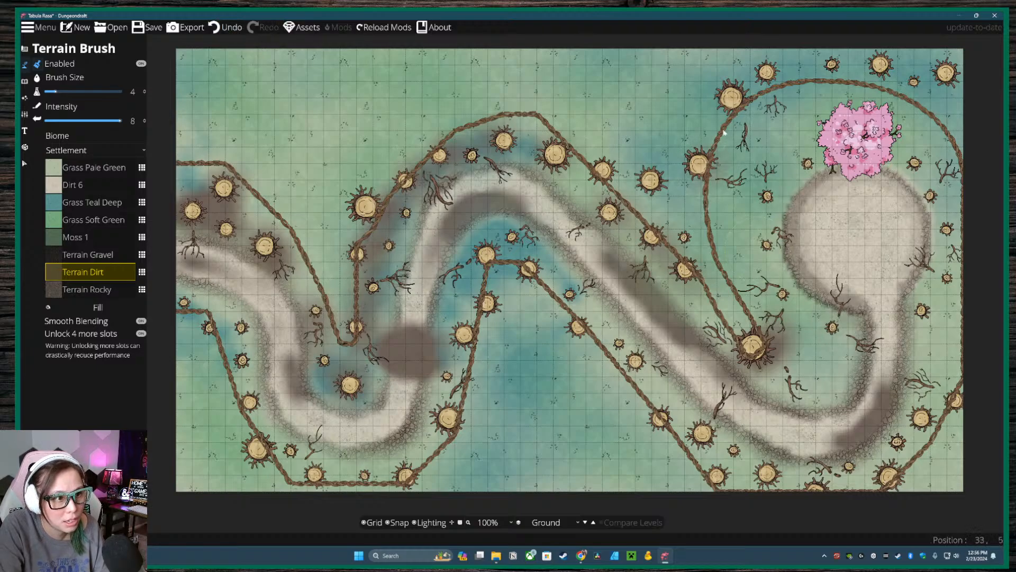
mouse_move(696, 234)
left_mouse_down()
mouse_move(705, 261)
mouse_move(559, 163)
left_mouse_up()
mouse_move(632, 195)
left_mouse_down()
mouse_move(534, 120)
mouse_move(477, 113)
mouse_move(424, 168)
left_mouse_up()
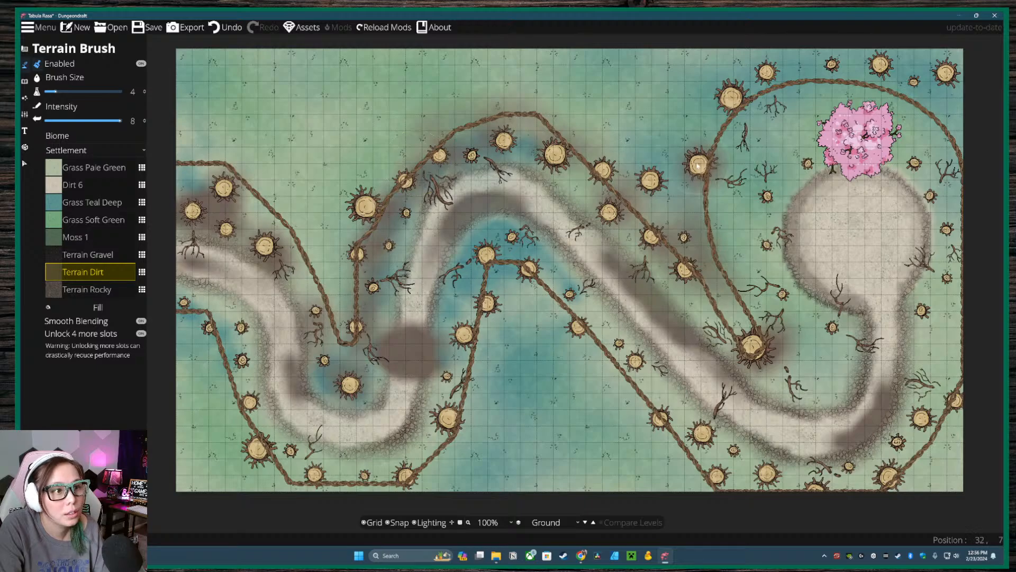
- Paint Terrain Dirt around the stumps outside the round clearing's northern wall and along the southeastern and southern walls
mouse_move(755, 107)
left_mouse_down()
mouse_move(717, 150)
mouse_move(757, 100)
mouse_move(744, 127)
mouse_move(725, 138)
mouse_move(813, 82)
mouse_move(731, 111)
left_mouse_up()
mouse_move(850, 65)
left_mouse_down()
mouse_move(891, 77)
mouse_move(850, 74)
mouse_move(940, 93)
mouse_move(894, 68)
mouse_move(935, 92)
mouse_move(969, 181)
left_mouse_up()
left_click_drag(967, 397, 844, 366)
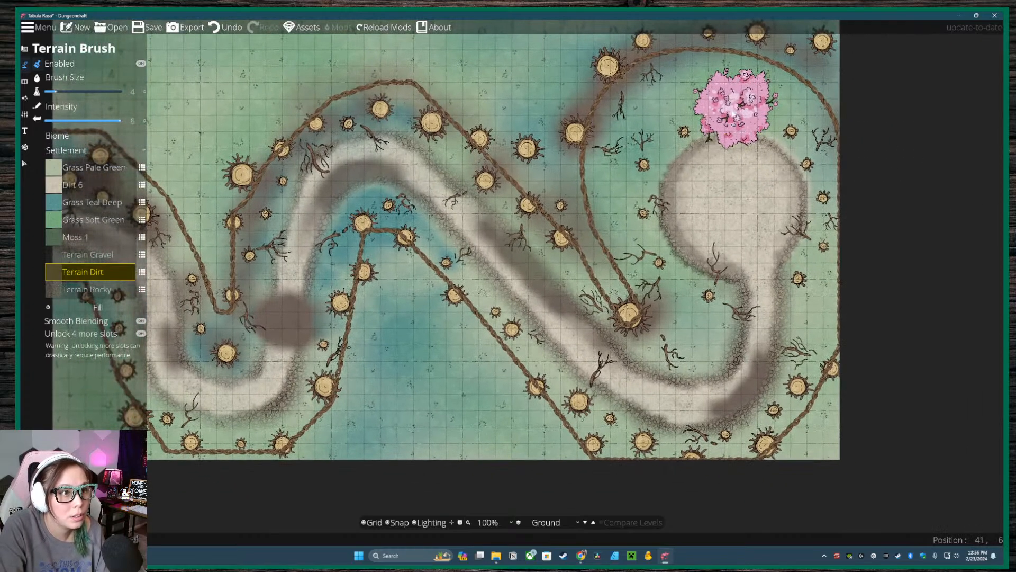
left_click_drag(814, 325, 786, 228)
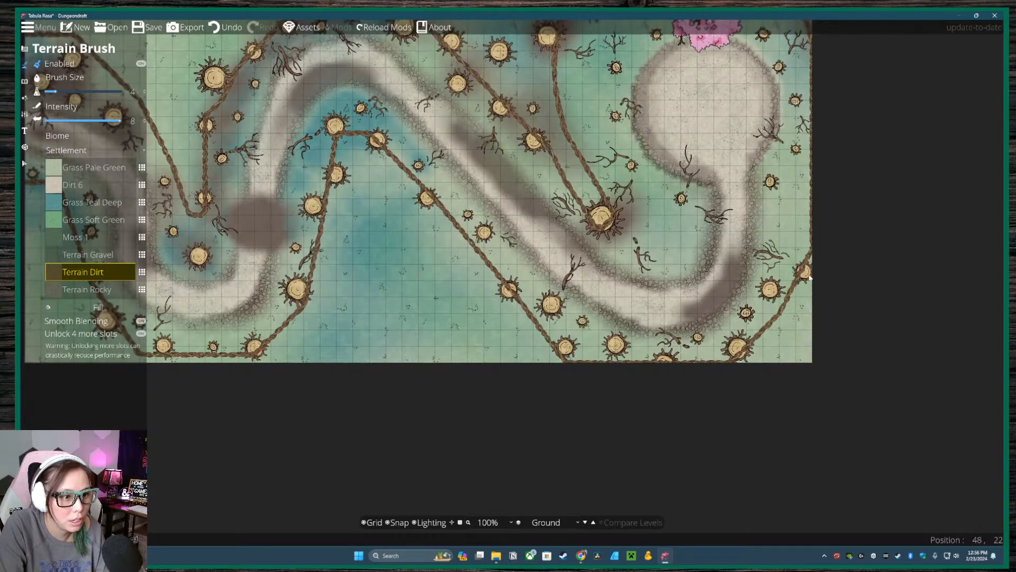
mouse_move(810, 276)
left_mouse_down()
mouse_move(689, 364)
mouse_move(561, 323)
mouse_move(623, 351)
mouse_move(493, 241)
mouse_move(579, 319)
mouse_move(722, 414)
left_mouse_up()
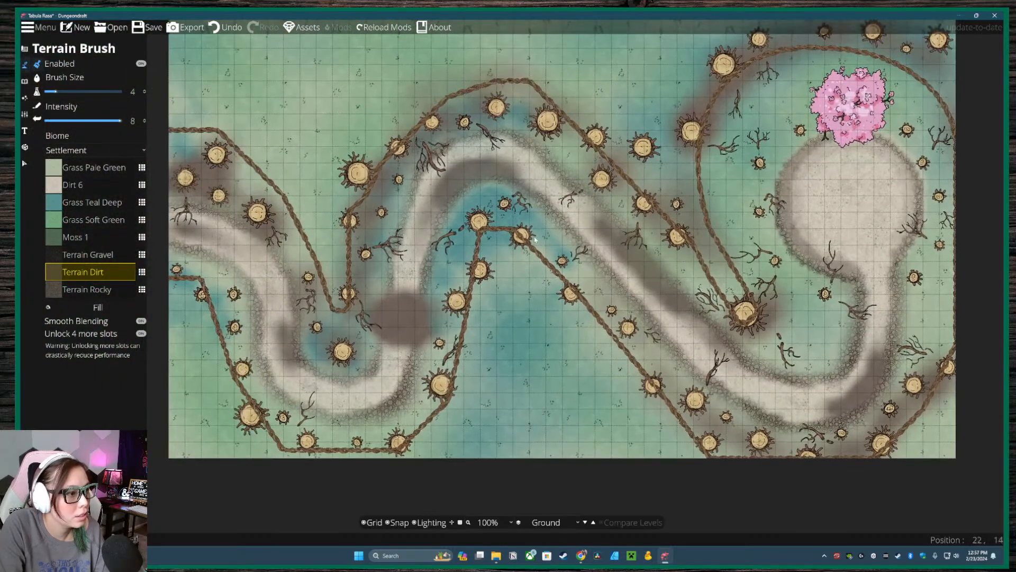
- Paint Terrain Dirt along the wall peak beneath the upper bend and around the stumps along the southwestern wall
mouse_move(535, 240)
left_mouse_down()
mouse_move(629, 324)
mouse_move(527, 238)
left_mouse_up()
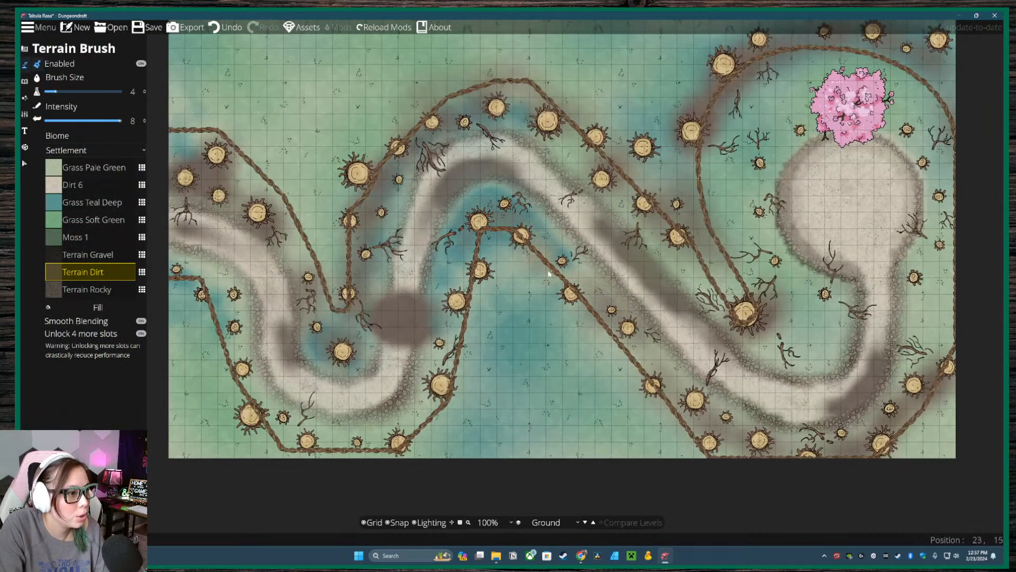
mouse_move(549, 274)
left_mouse_down()
mouse_move(479, 283)
mouse_move(453, 342)
mouse_move(461, 360)
mouse_move(402, 447)
mouse_move(286, 445)
mouse_move(240, 377)
mouse_move(222, 318)
mouse_move(243, 402)
mouse_move(270, 427)
mouse_move(204, 293)
mouse_move(238, 360)
left_mouse_up()
left_click_drag(692, 300, 514, 331)
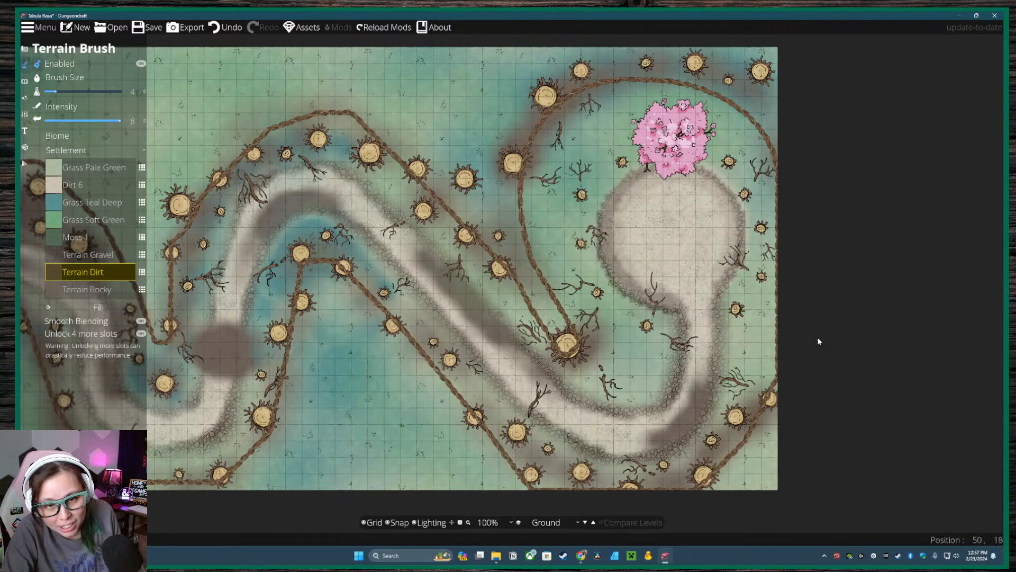
left_click_drag(439, 314, 571, 291)
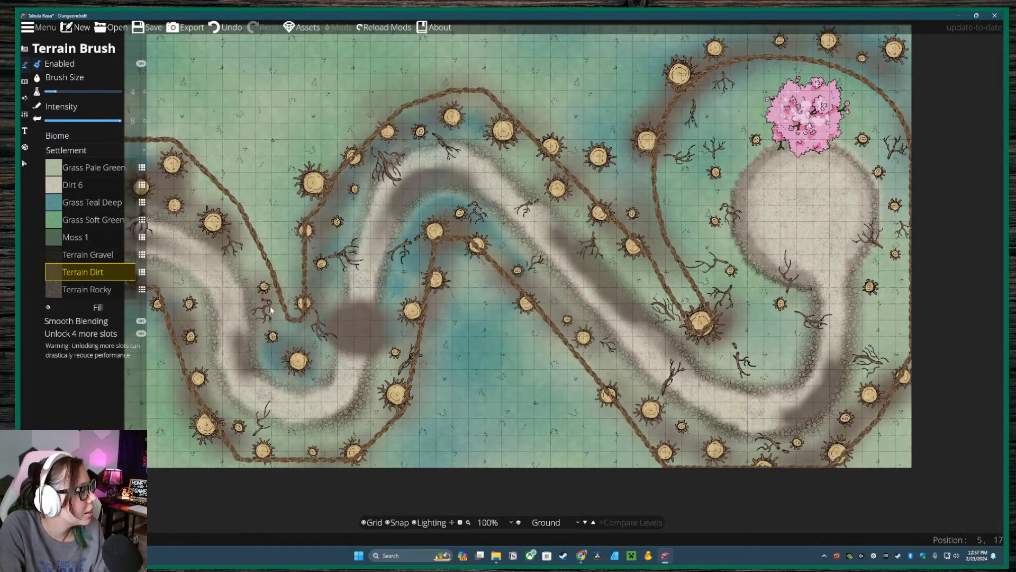
mouse_move(553, 258)
left_mouse_down()
mouse_move(540, 288)
mouse_move(438, 279)
mouse_move(356, 314)
left_mouse_up()
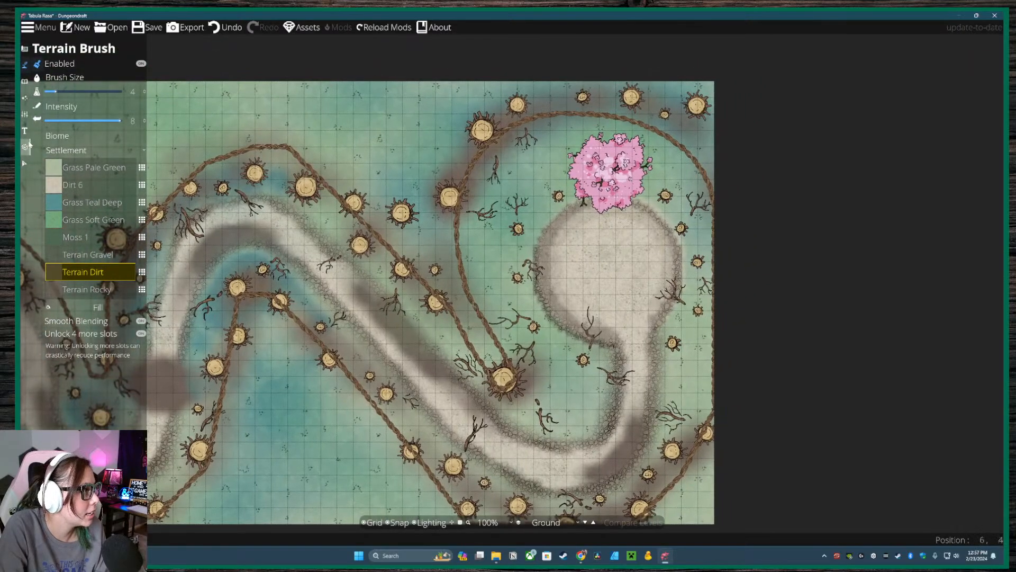
- Set the Scatter Tool to the five dead leaves objects, scatter them west of the round clearing, and undo the last stroke
left_click(25, 147)
left_click(53, 64)
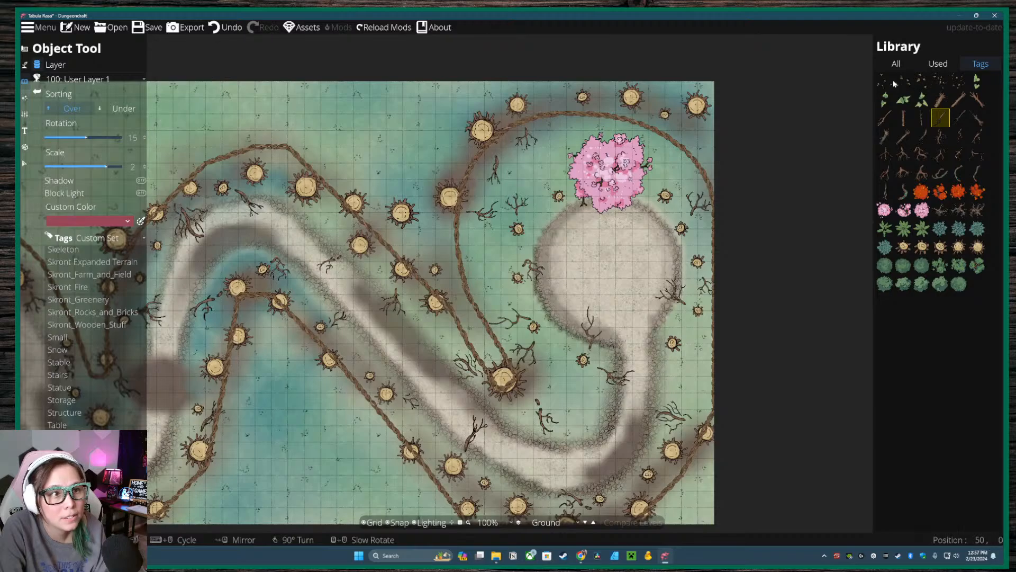
left_click(882, 81)
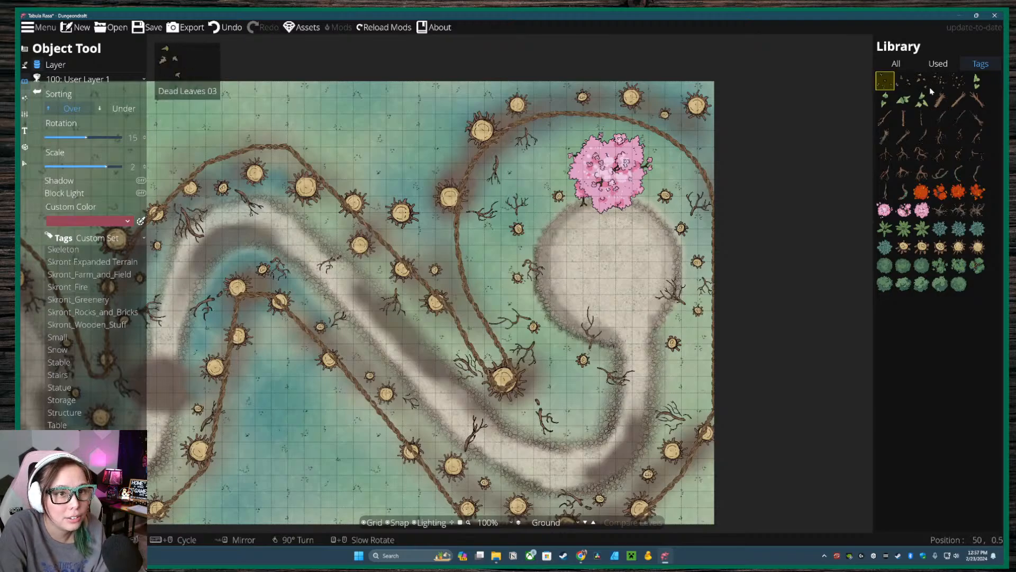
left_click(959, 81)
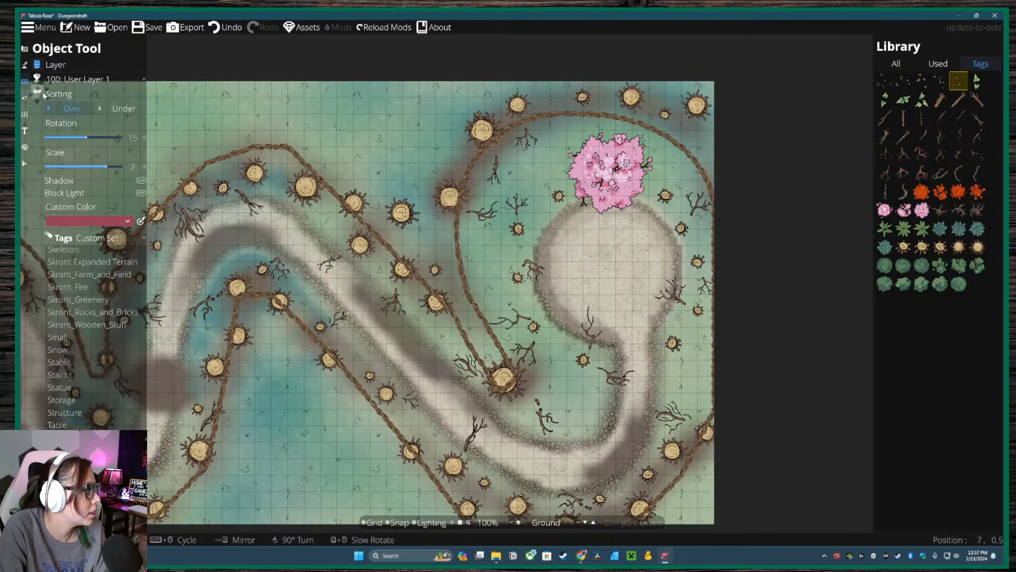
left_click(24, 97)
left_click(885, 81)
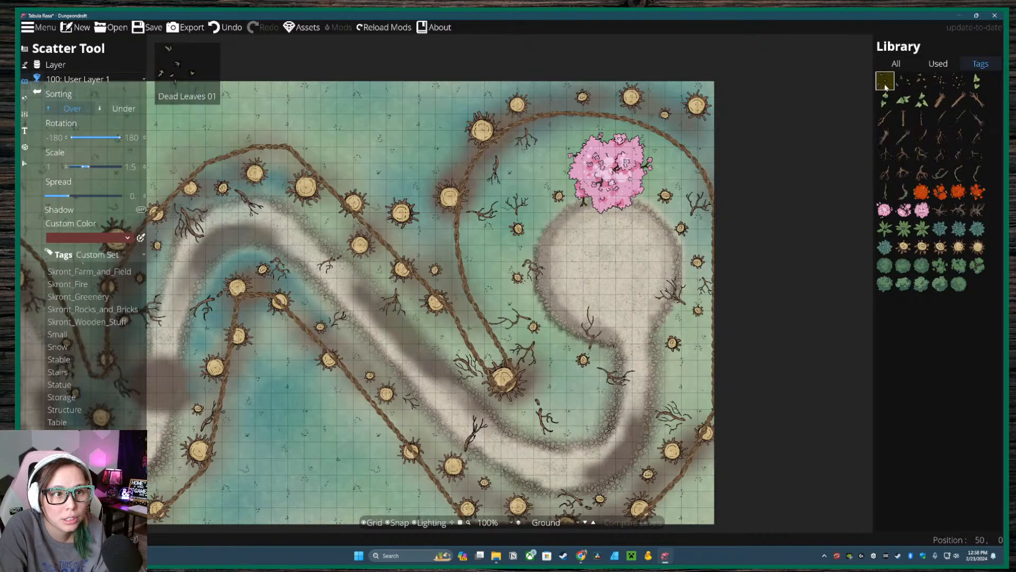
left_click(958, 81, "shift")
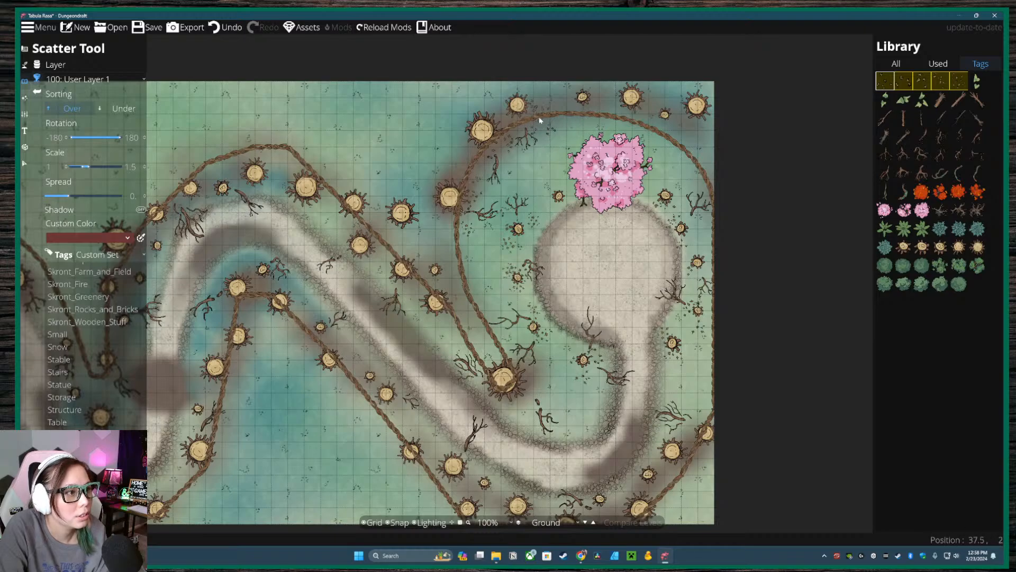
left_click(225, 27)
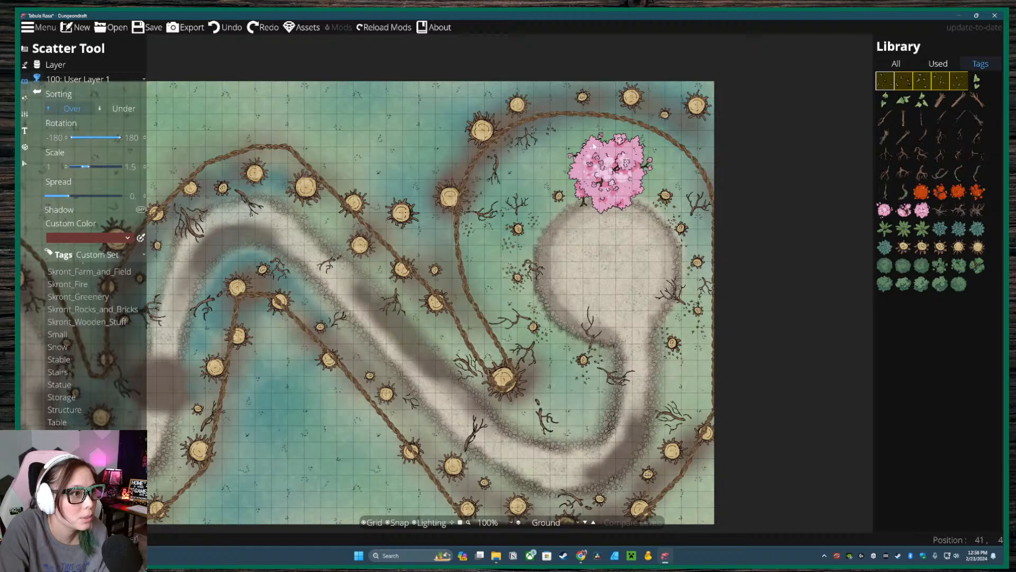
- Scatter dead leaves around the stumps in the map's southeast corner and along the southern wall
left_click(685, 440)
left_click(688, 421)
left_click(655, 453)
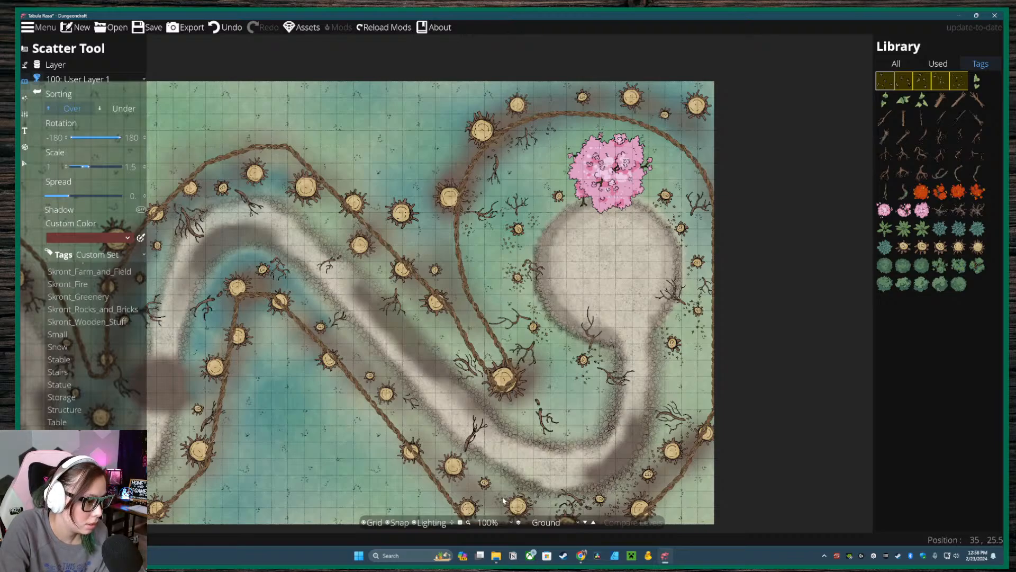
left_click_drag(492, 486, 567, 468)
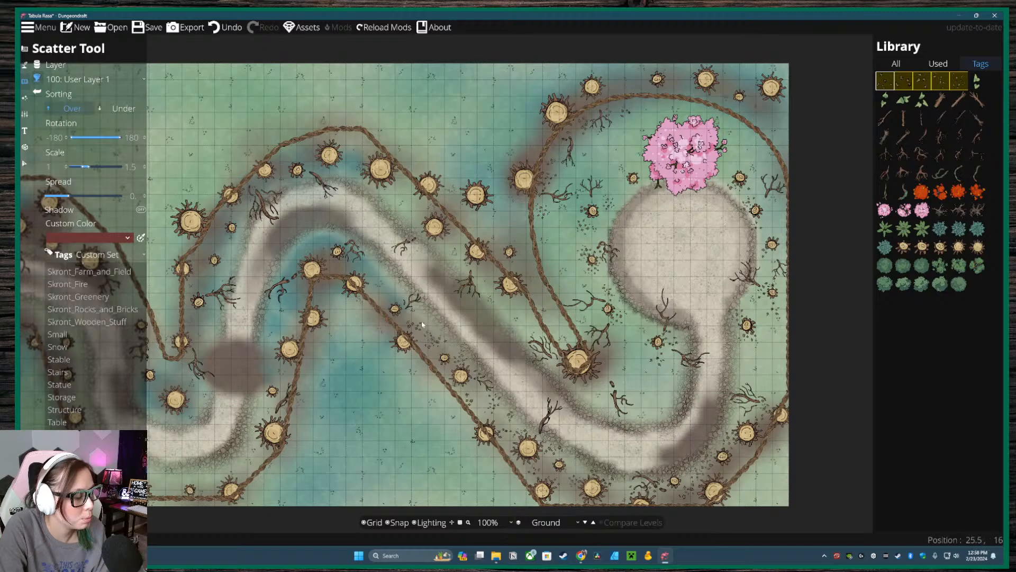
- Turn off snapping and scatter dead leaves between the path and both diagonal walls and around the upper bend
left_click(401, 522)
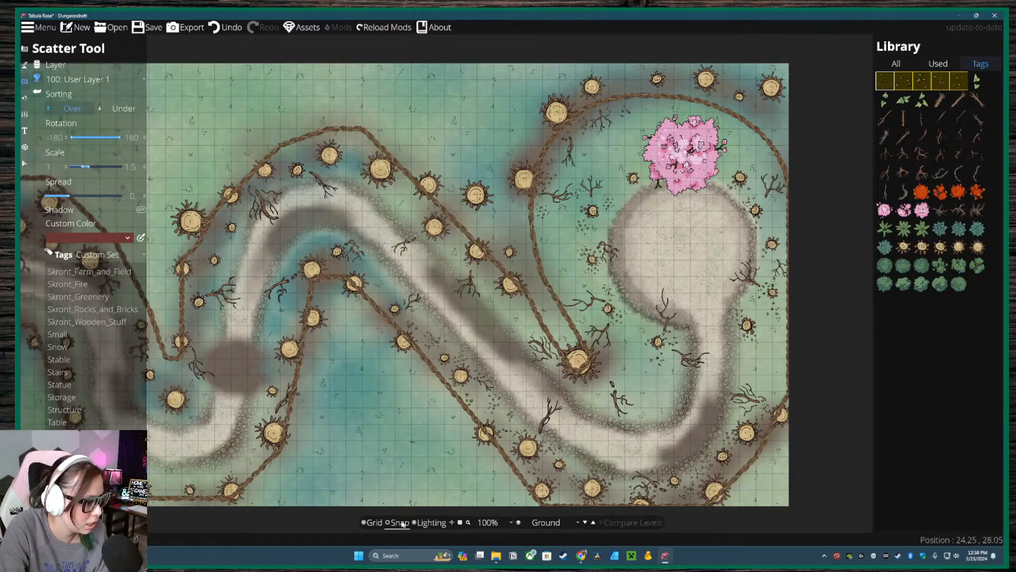
left_click_drag(457, 349, 497, 373)
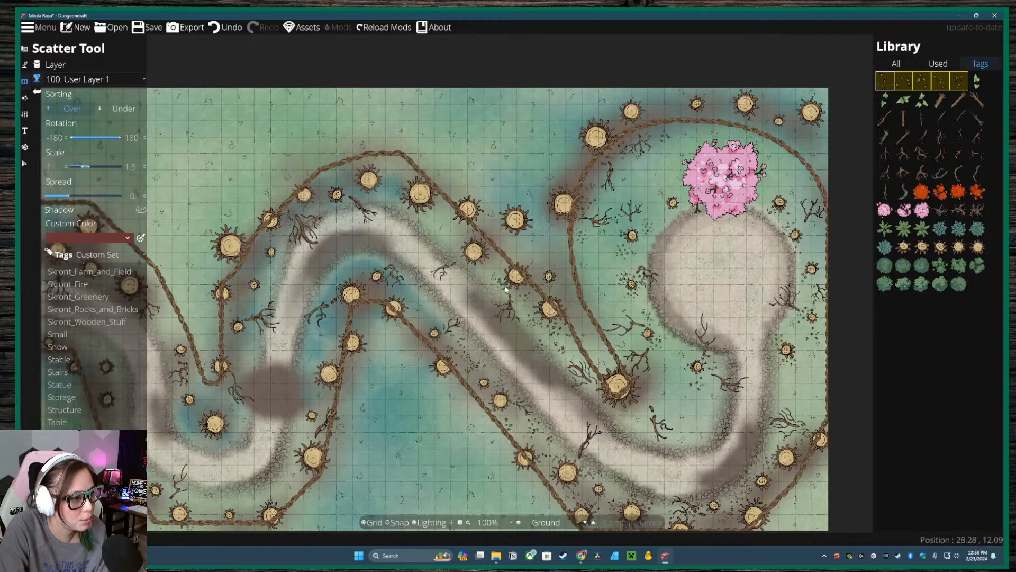
left_click_drag(499, 275, 579, 330)
mouse_move(542, 295)
left_mouse_down()
mouse_move(530, 300)
mouse_move(540, 285)
mouse_move(525, 282)
left_mouse_up()
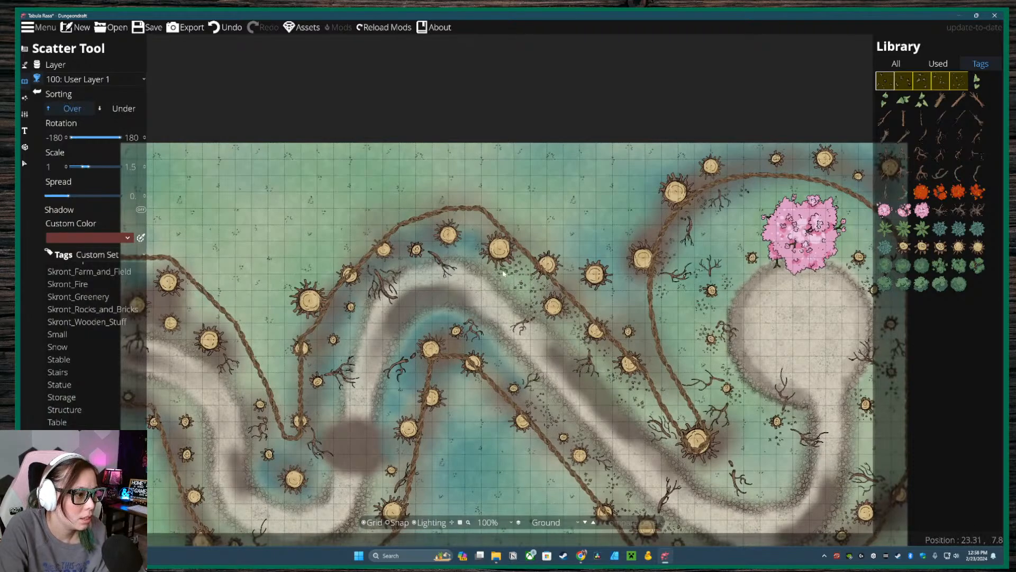
mouse_move(473, 241)
left_mouse_down()
mouse_move(462, 218)
mouse_move(407, 244)
mouse_move(415, 269)
mouse_move(448, 260)
mouse_move(424, 268)
left_mouse_up()
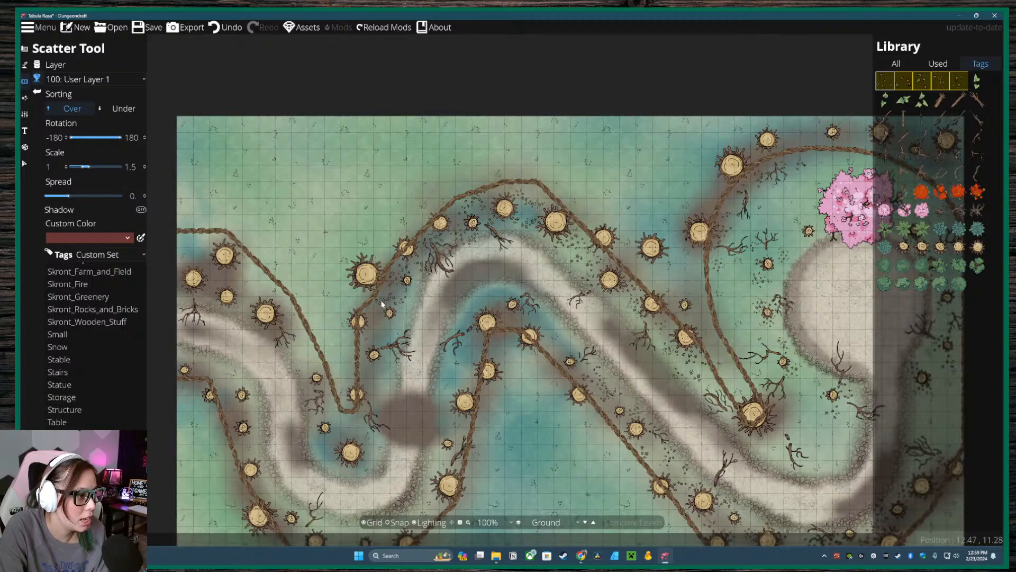
left_click_drag(390, 365, 448, 326)
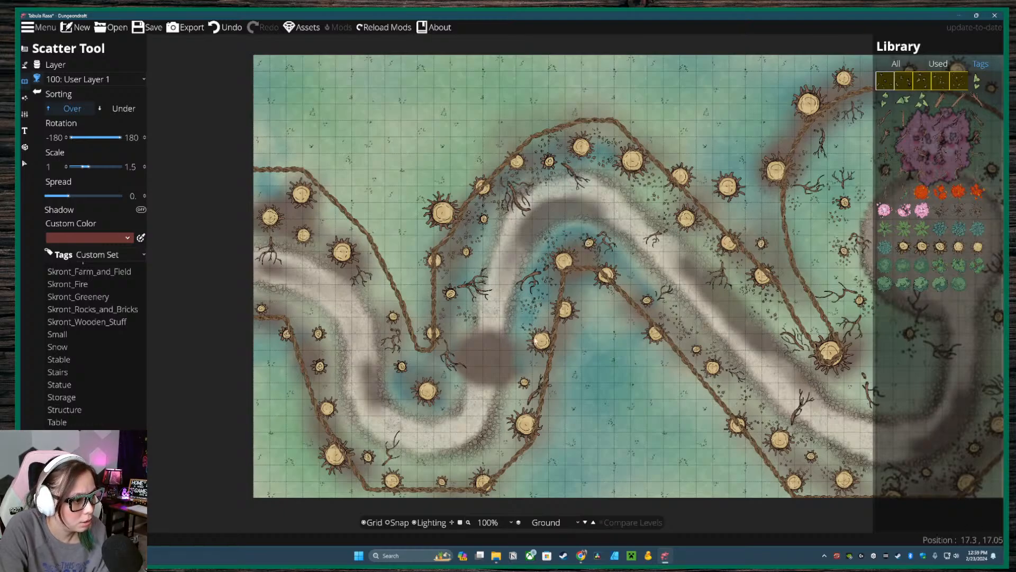
- Scatter dead leaves between the path and the walls around the southwestern bend and the path's western end
left_click(507, 418)
left_click_drag(497, 454, 561, 424)
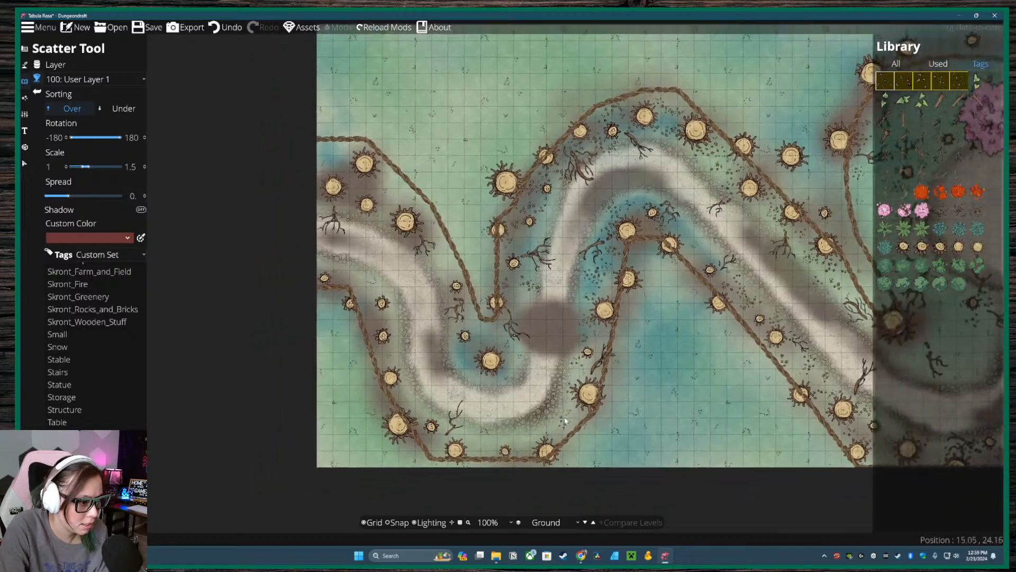
left_click(564, 393)
left_click(548, 422)
left_click(524, 432)
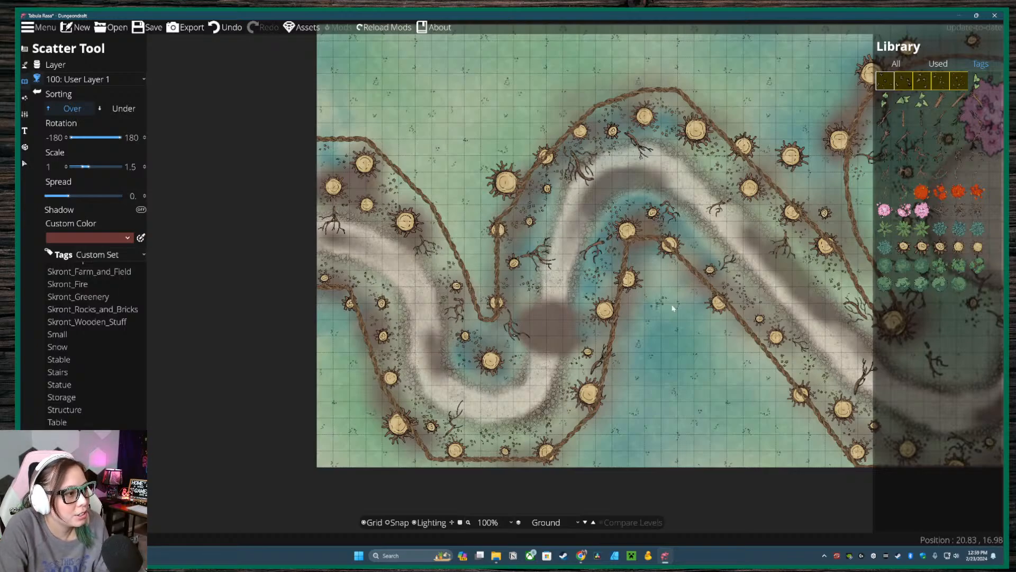
- Load the first seven Tendrils objects from the tagged library into the Scatter Tool
left_click_drag(709, 289, 432, 291)
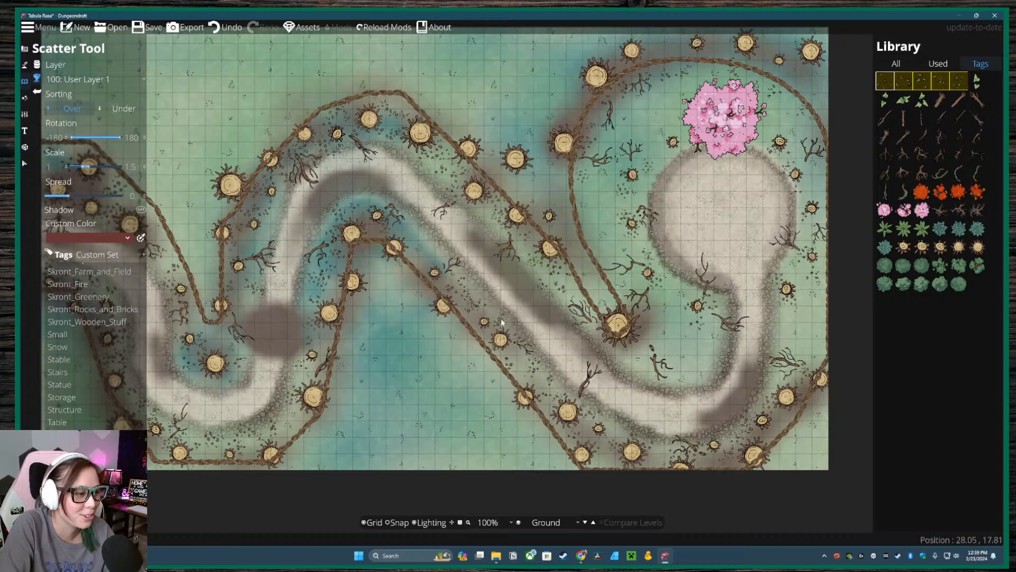
left_click_drag(463, 292, 452, 326)
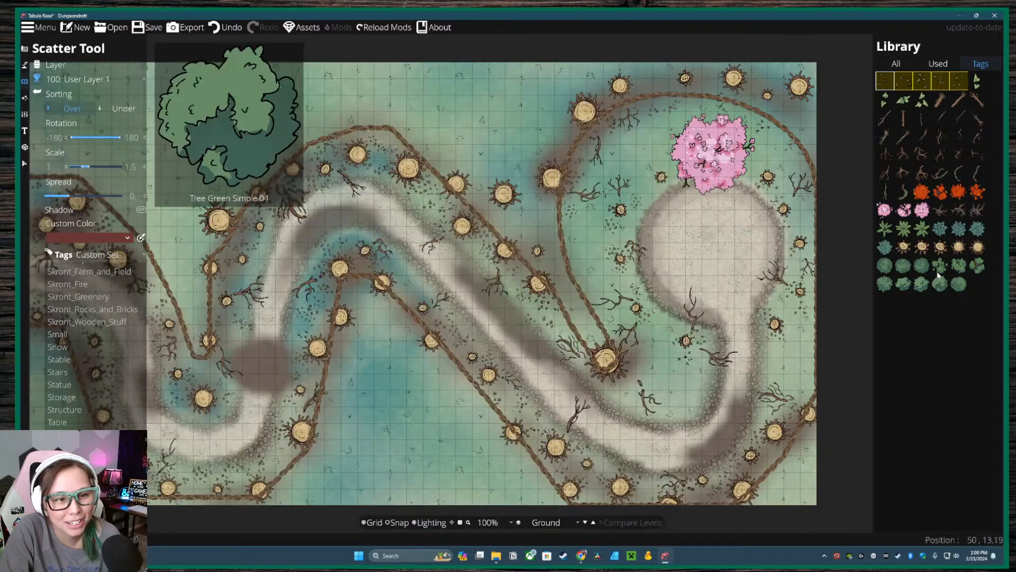
left_click(941, 264)
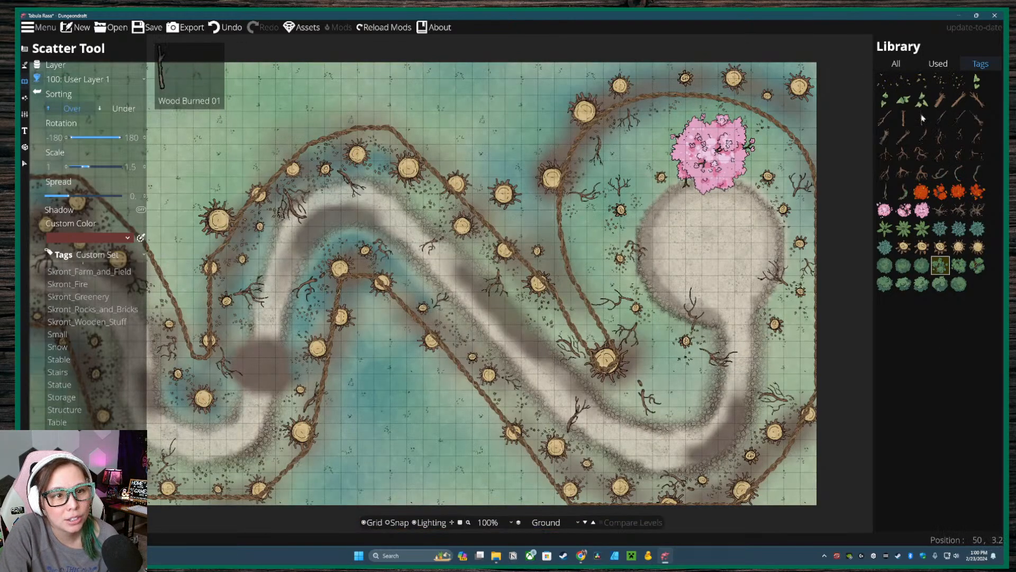
scroll(93, 318, "down", 3)
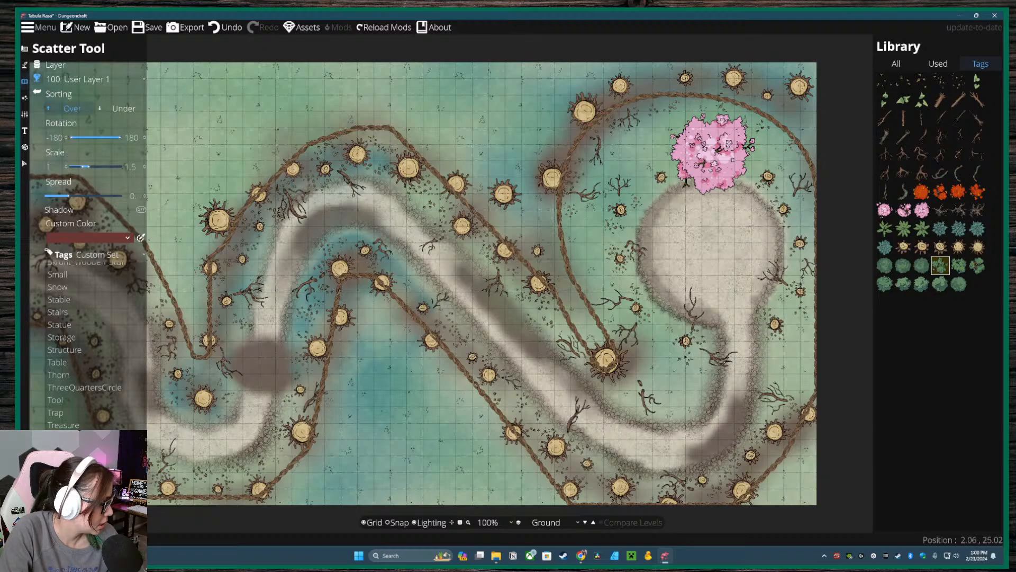
left_click(57, 453)
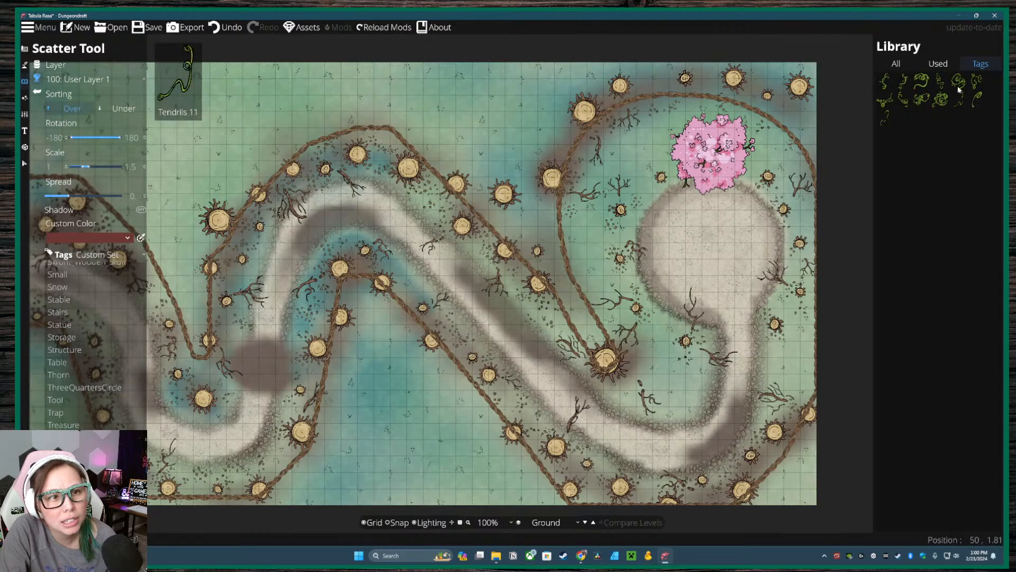
left_click(885, 82)
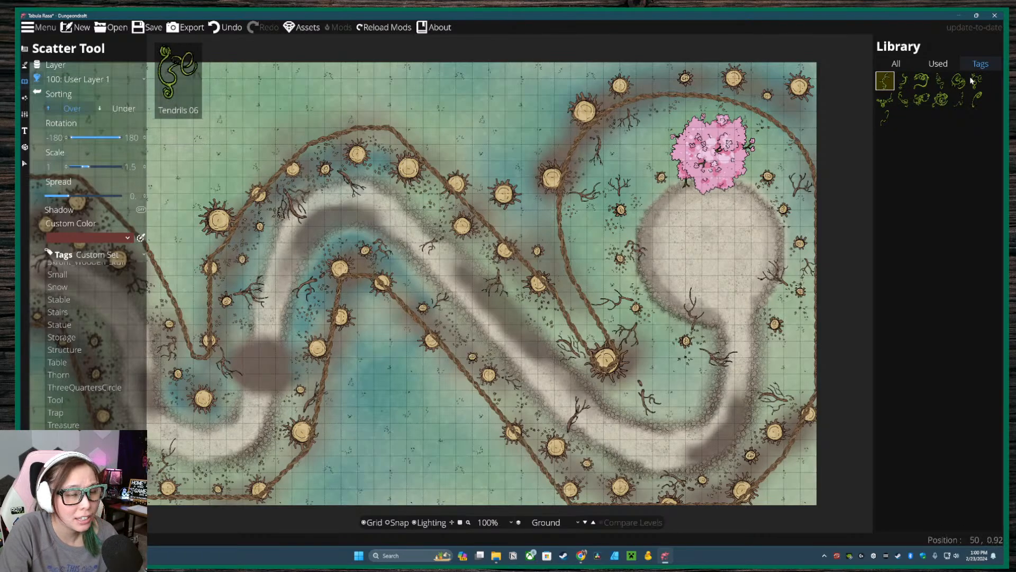
left_click(904, 99)
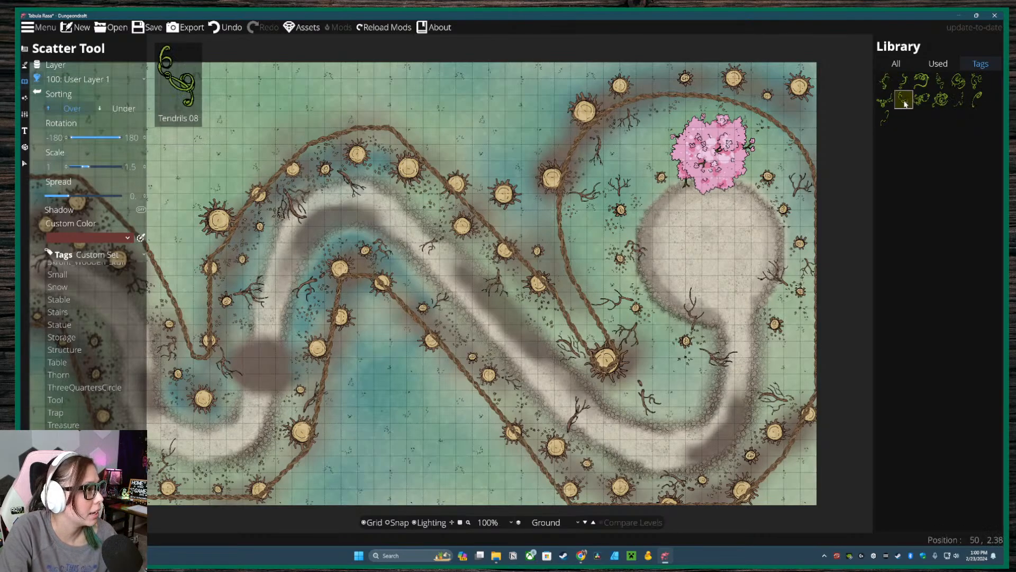
left_click(905, 84)
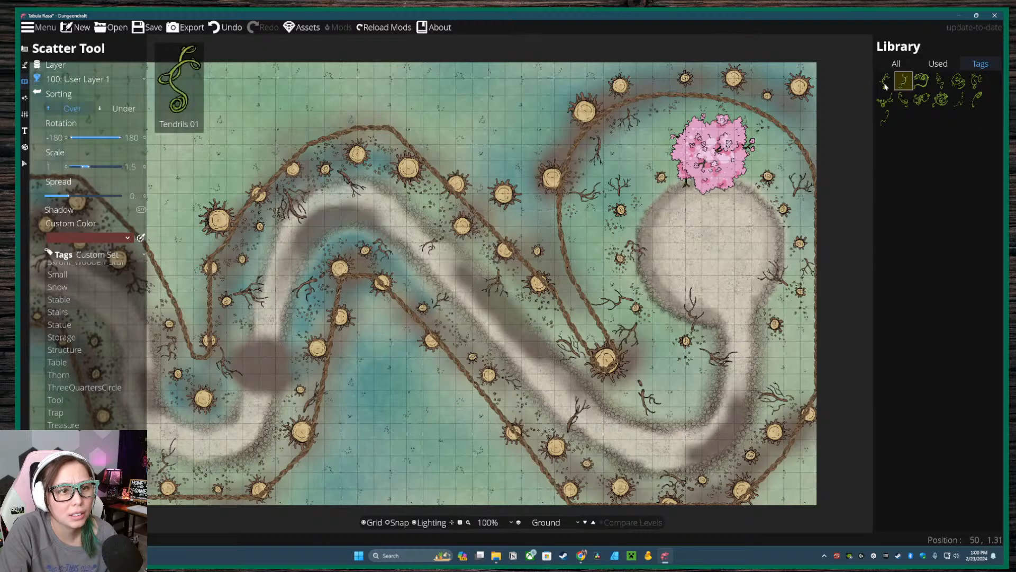
left_click(885, 84)
left_click(886, 104, "shift")
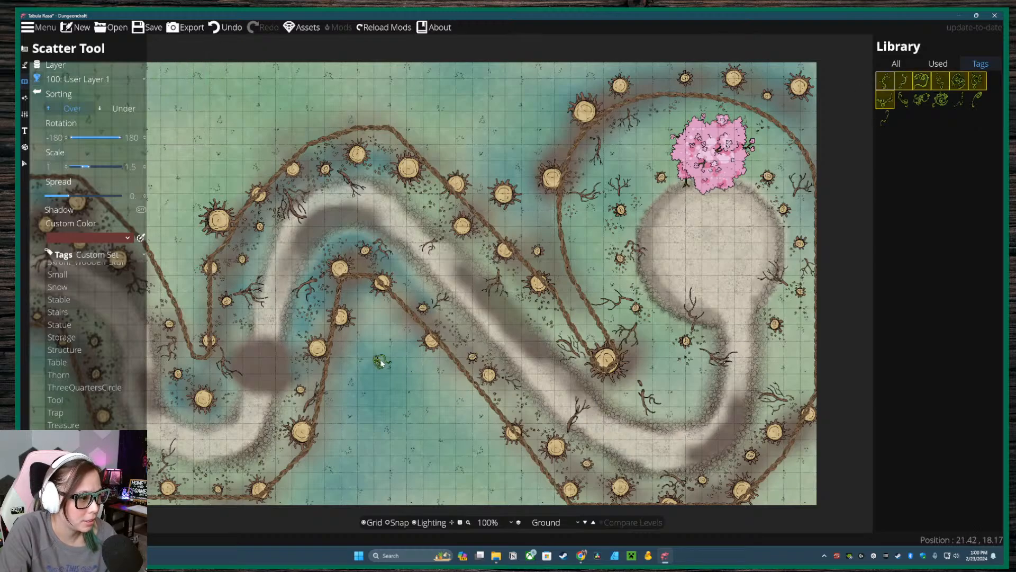
- Place a trial tendril at the path's western end, switch the layer to 200: User Layer 2, and undo the trial
scroll(646, 354, "up", 3)
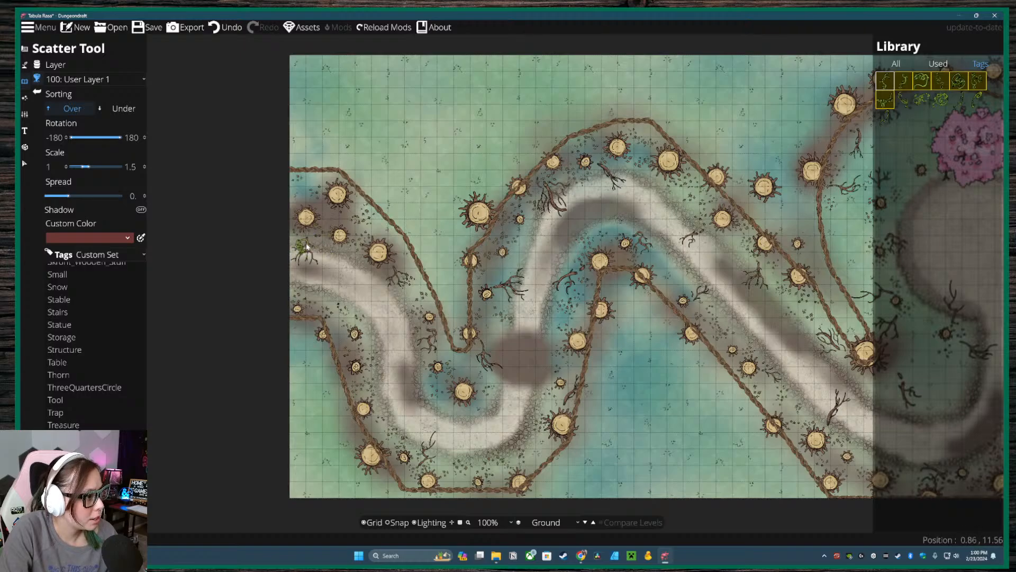
left_click(315, 239)
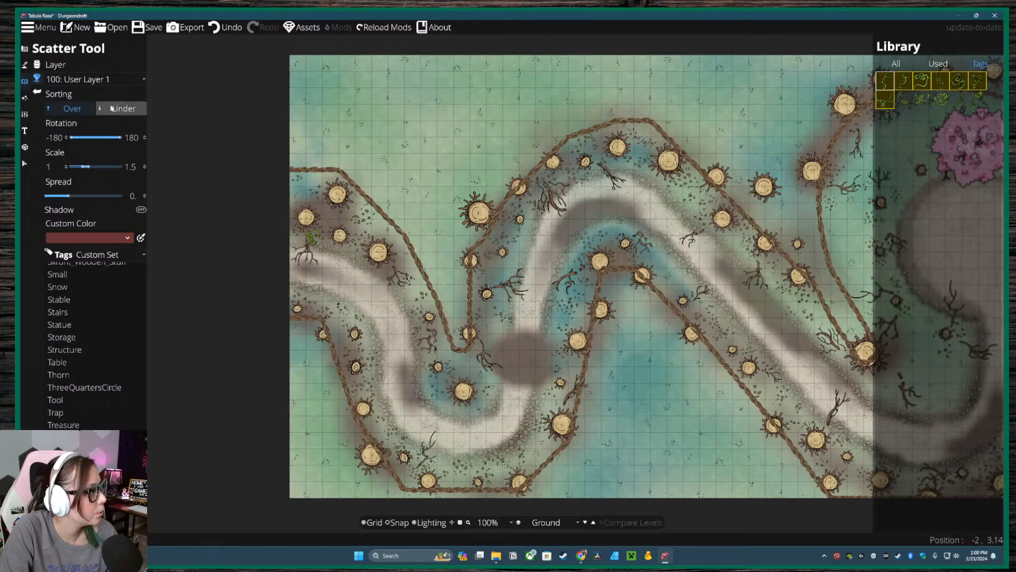
left_click(91, 81)
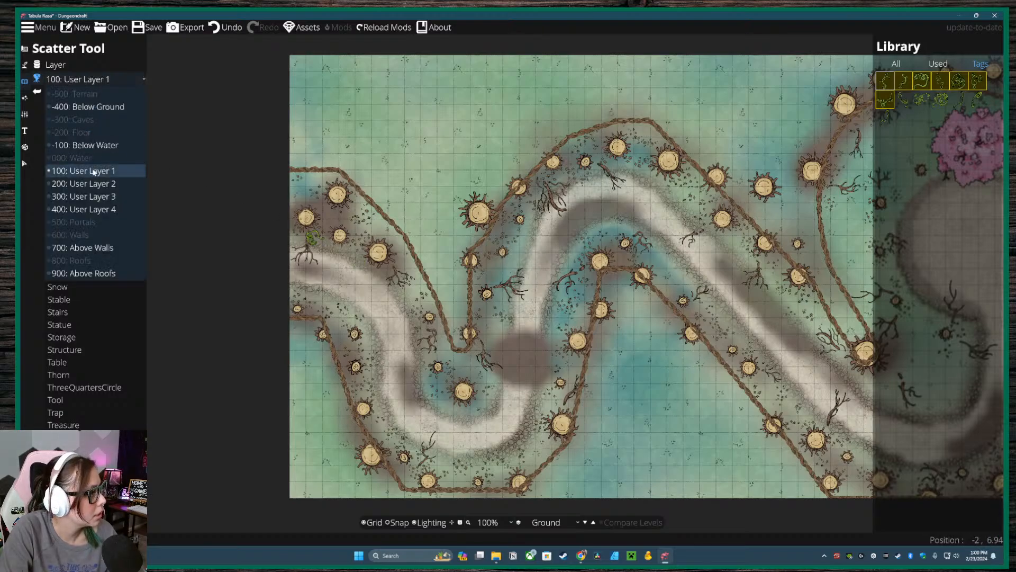
left_click(96, 184)
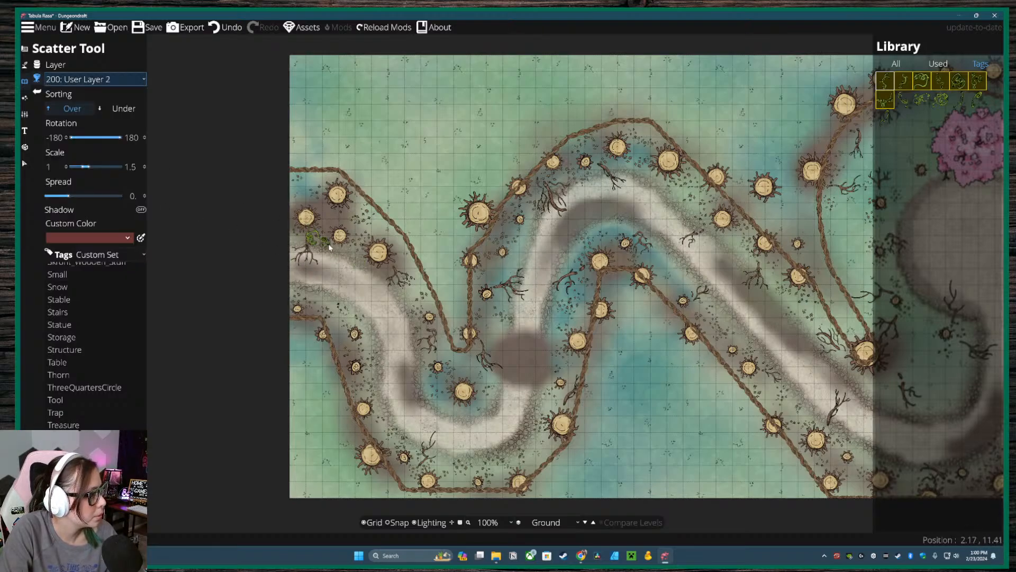
left_click(230, 29)
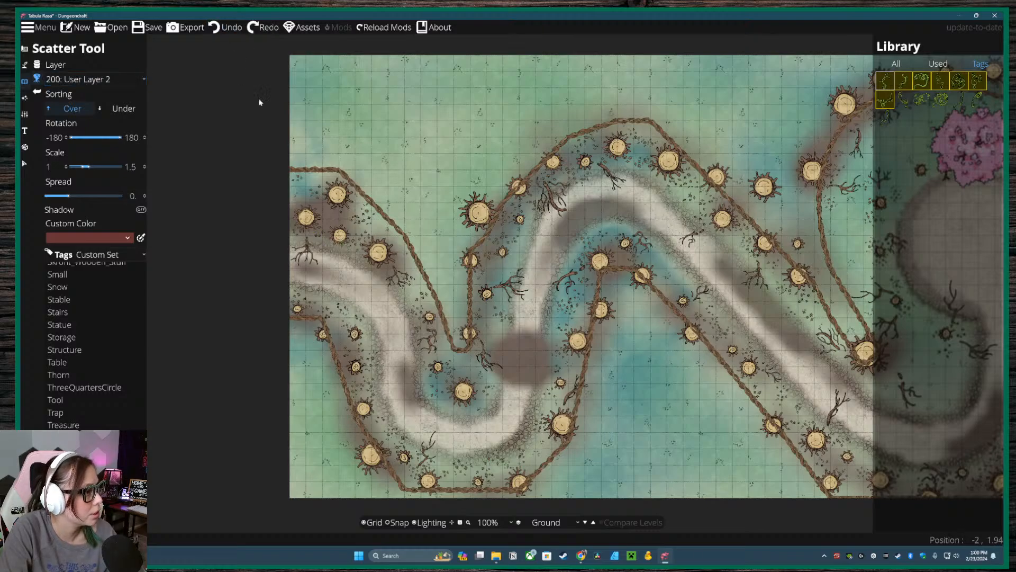
- Scatter tendrils around the stumps and along both edges of the path at its western end
left_click(310, 235)
left_click(343, 212)
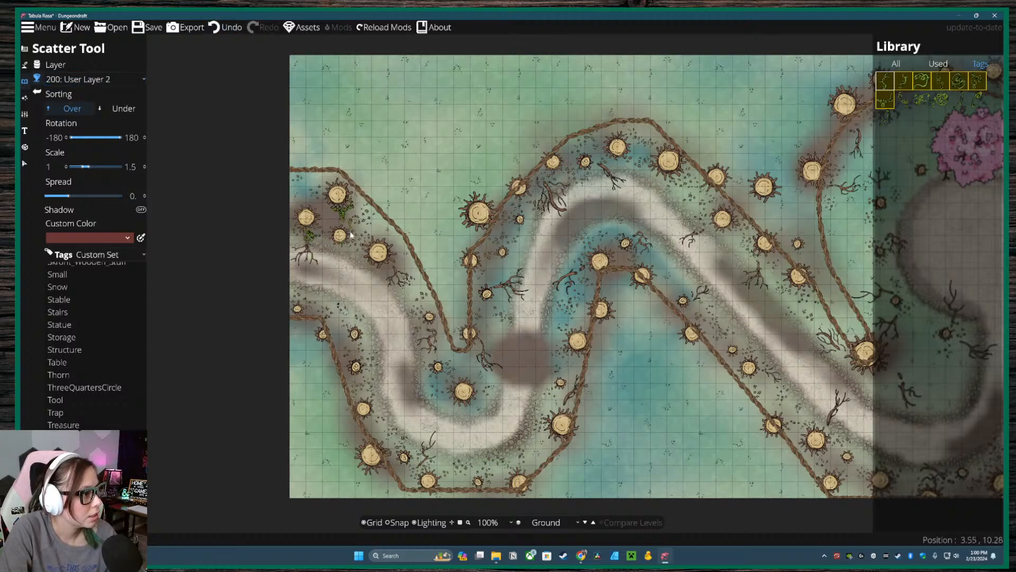
left_click(371, 276)
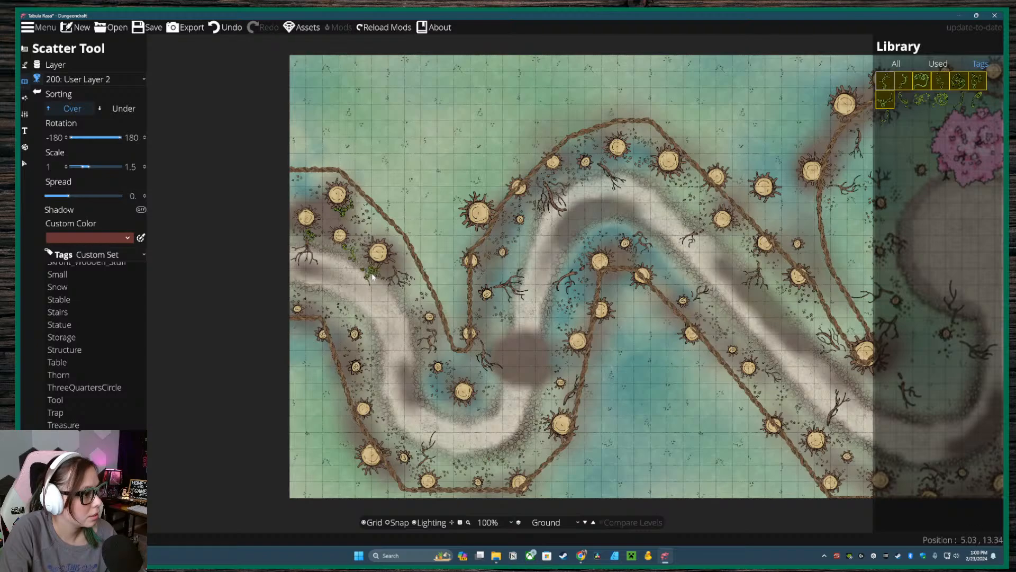
left_click(351, 309)
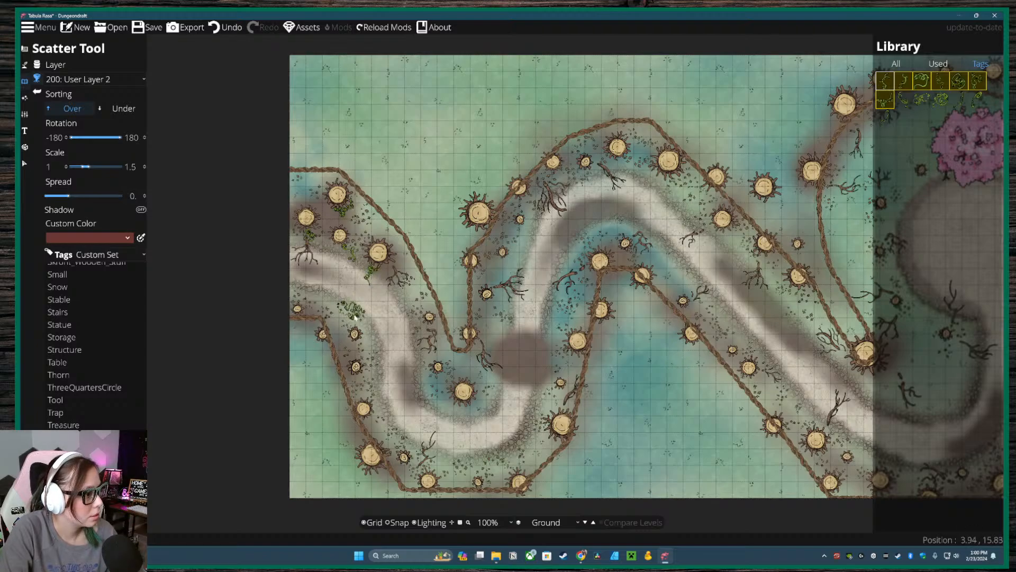
left_click(336, 294)
left_click(383, 286)
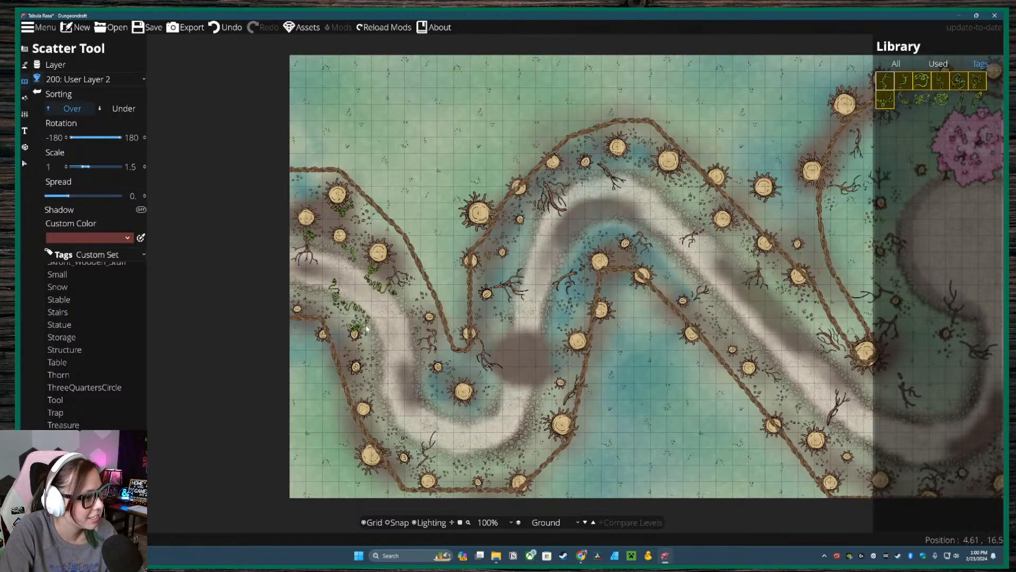
- Scatter tendrils along the inner side of the southwestern bend and around the dark dirt circle, and undo the last placement
left_click(420, 320)
left_click(422, 345)
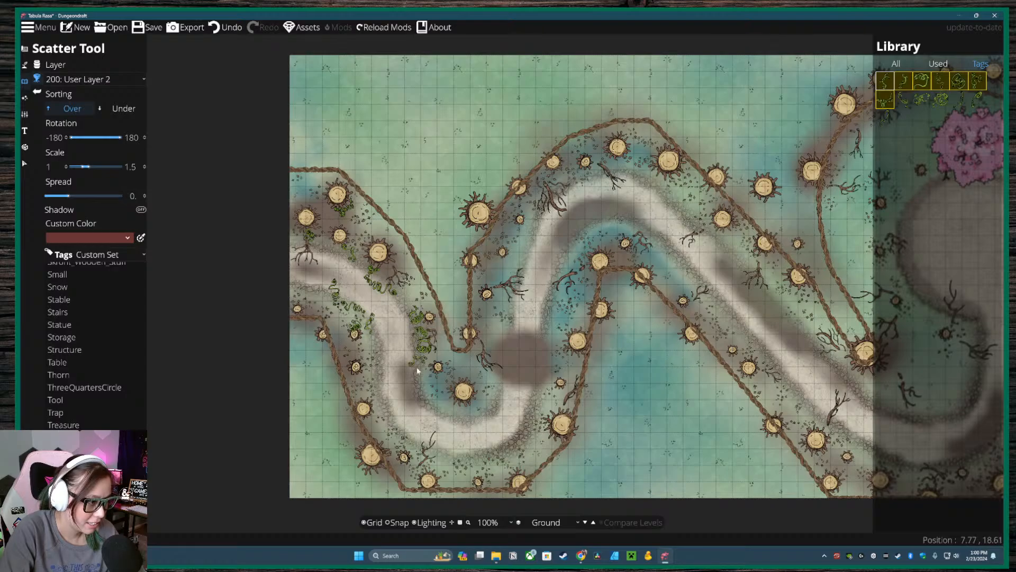
left_click(429, 374)
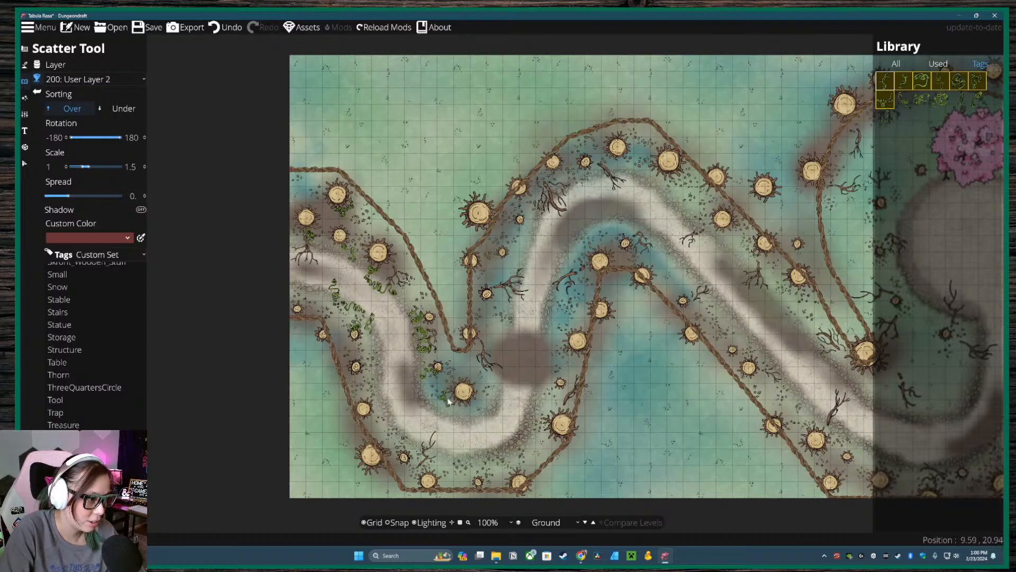
left_click(450, 399)
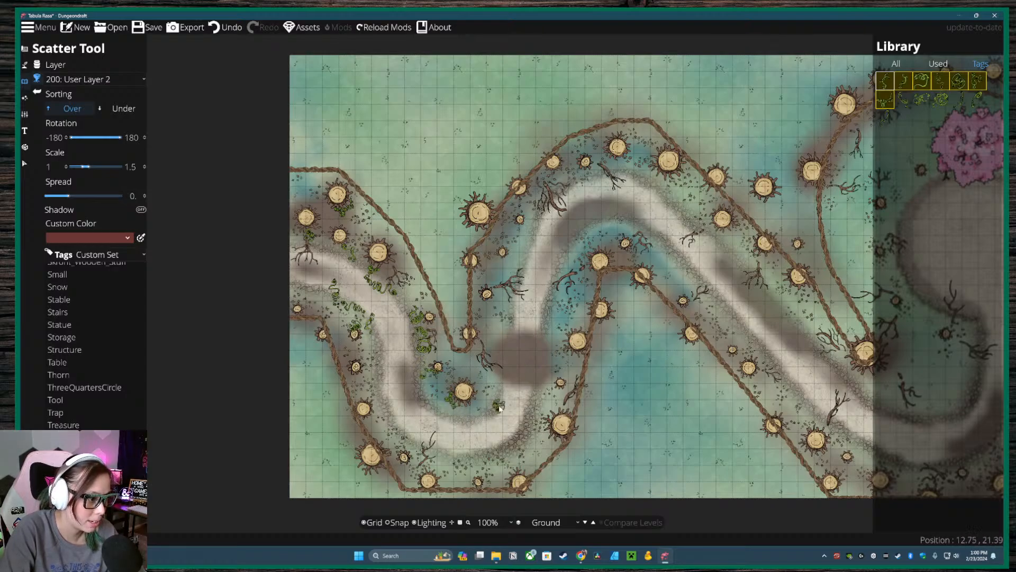
left_click(478, 402)
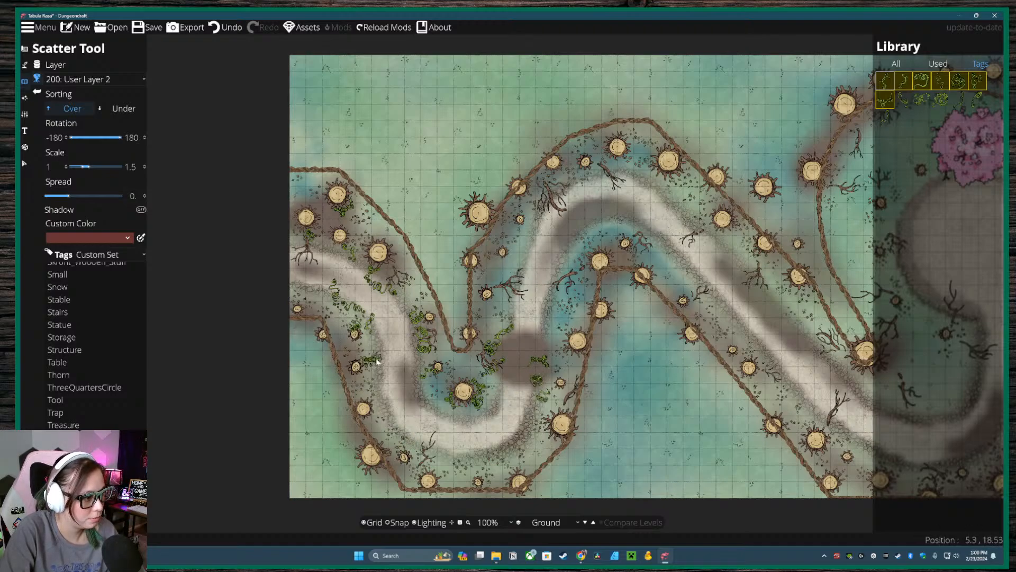
key("ctrl+z")
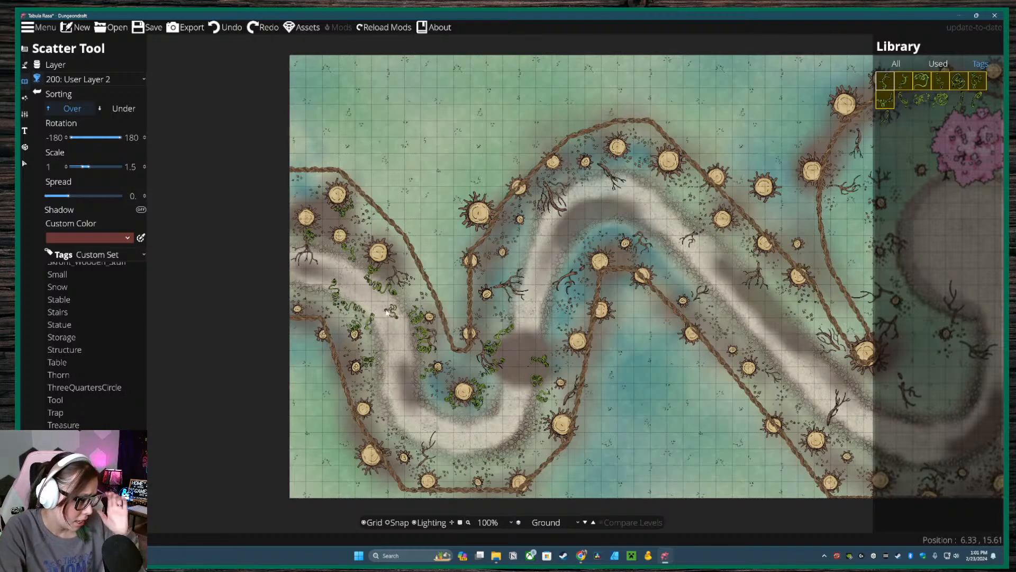
- Scatter tendrils along the southwestern bend's outer side and around the upper bend, undoing the stray one on the path
left_click(430, 459)
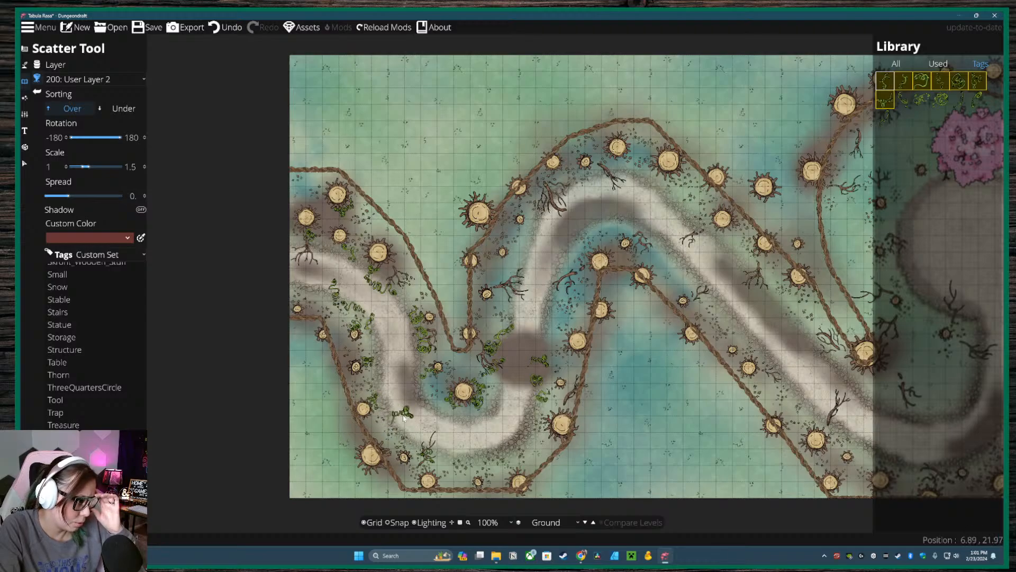
left_click(415, 433)
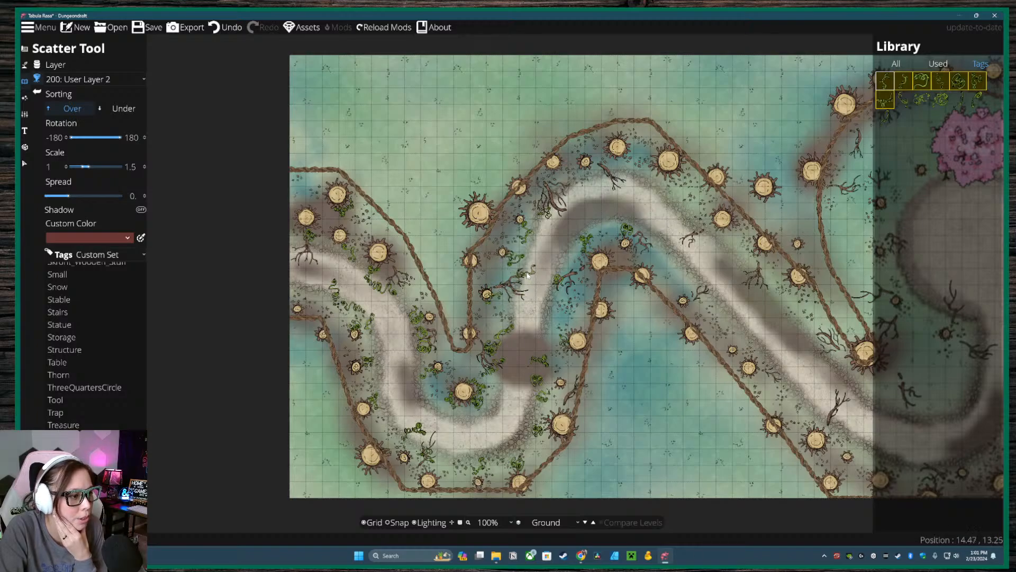
key("ctrl+z")
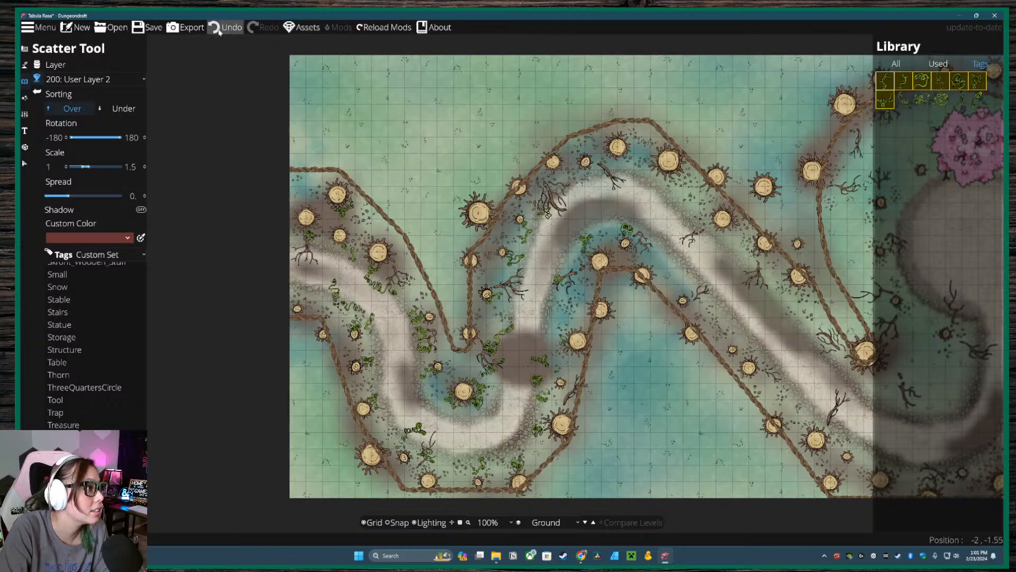
left_click(503, 299)
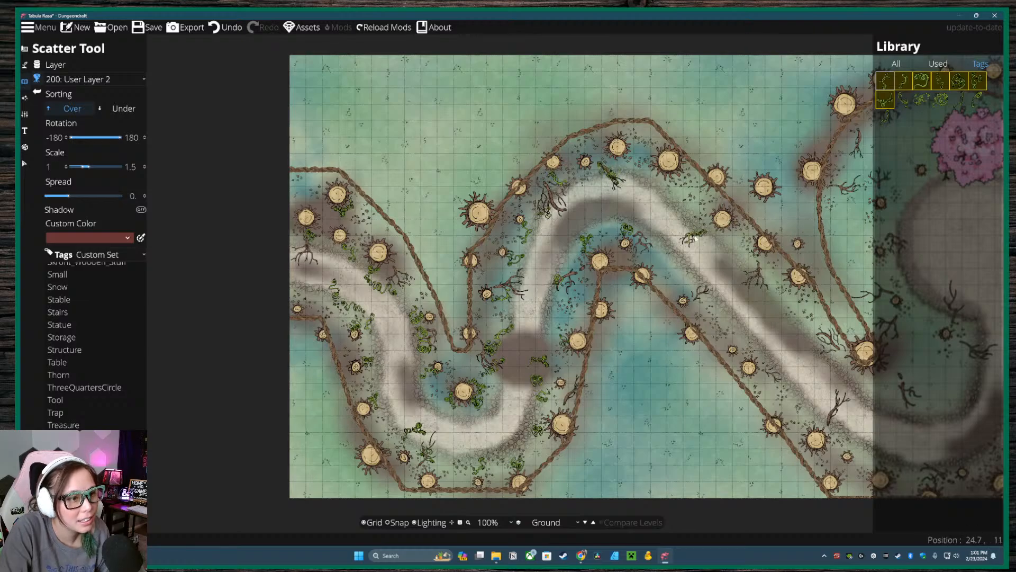
left_click(675, 185)
- Scatter tendrils on both sides of the diagonal path and around the stumps along the map's southeastern wall
left_click_drag(747, 284, 626, 284)
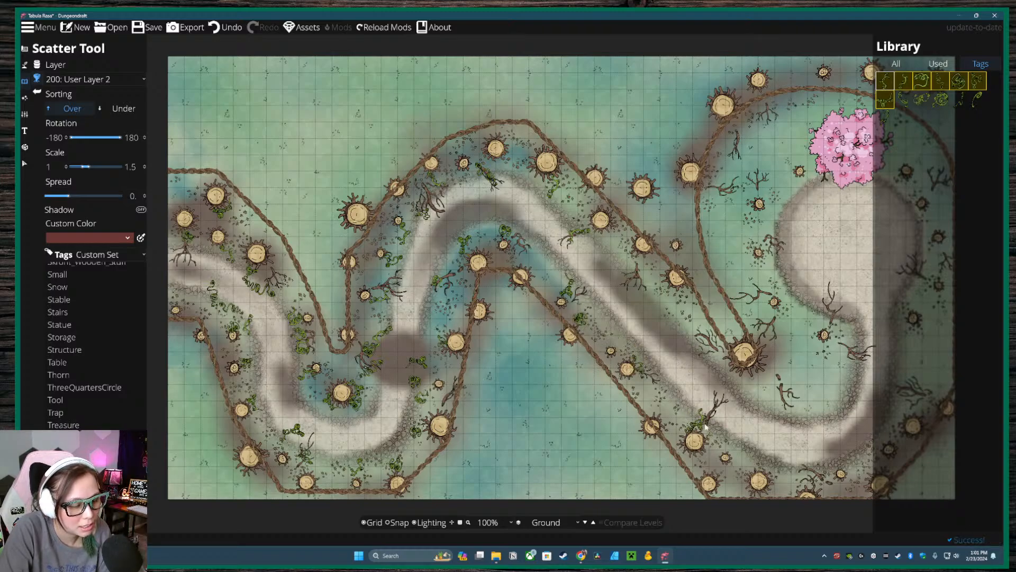
left_click_drag(727, 453, 610, 432)
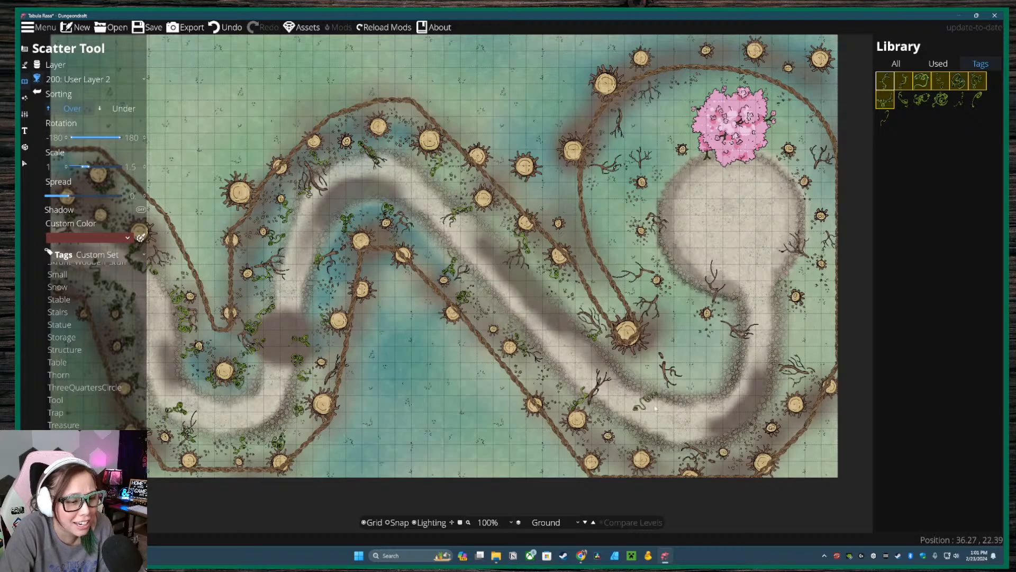
left_click_drag(656, 408, 602, 388)
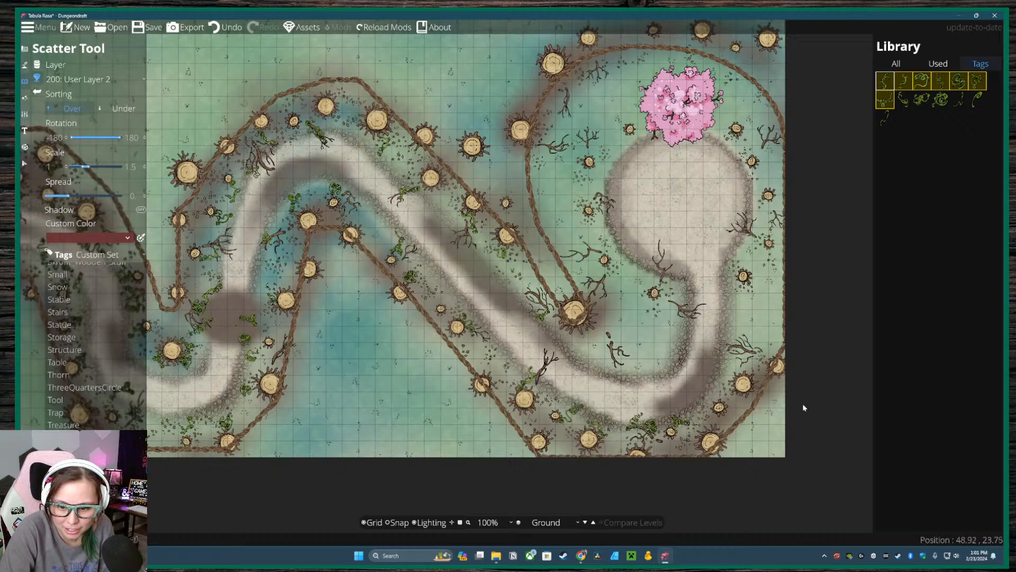
- Scatter tendrils over the branches and stumps around the round clearing and beside the pink blossom tree
left_click_drag(727, 394, 692, 379)
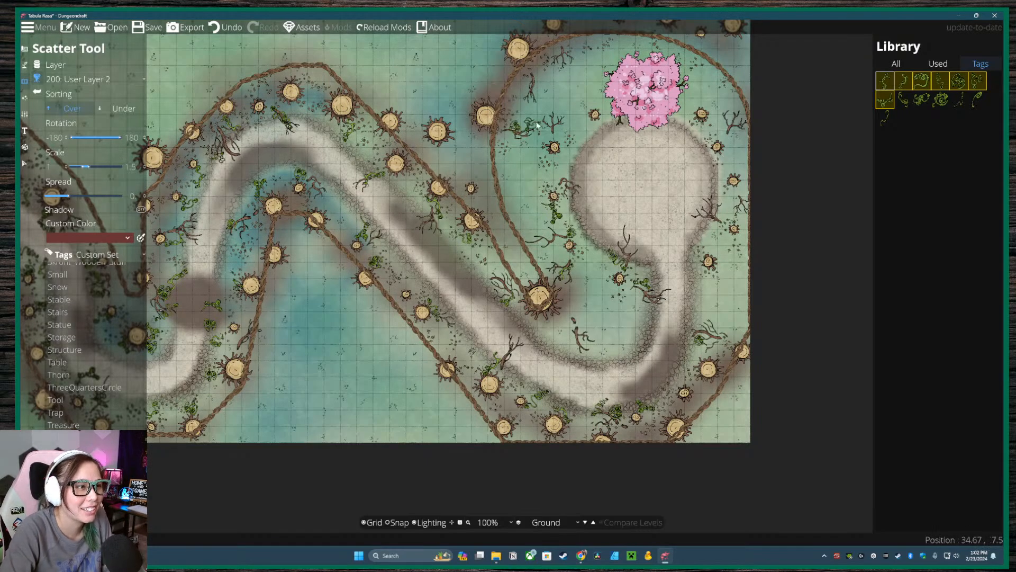
left_click_drag(620, 52, 591, 126)
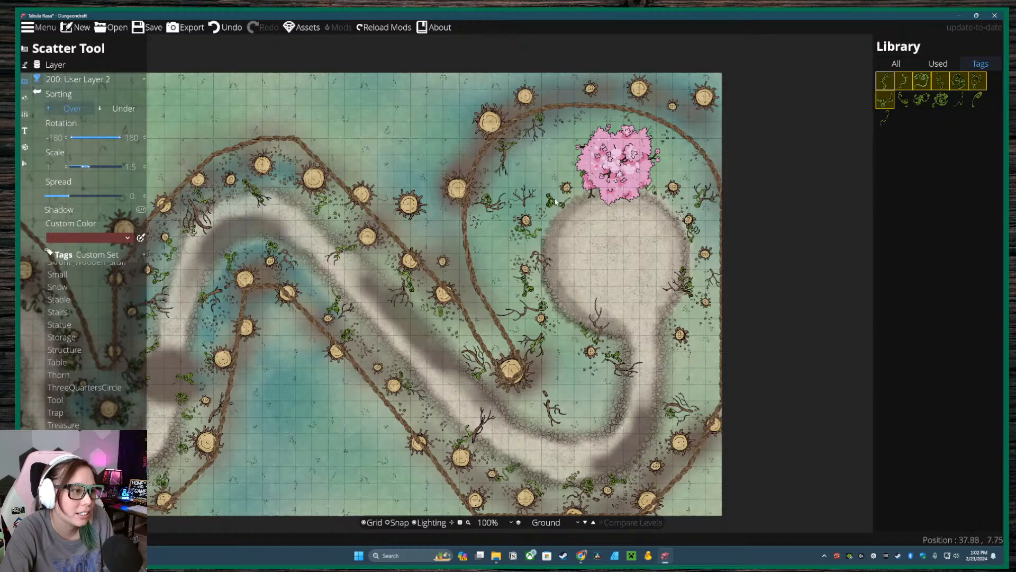
left_click(557, 193)
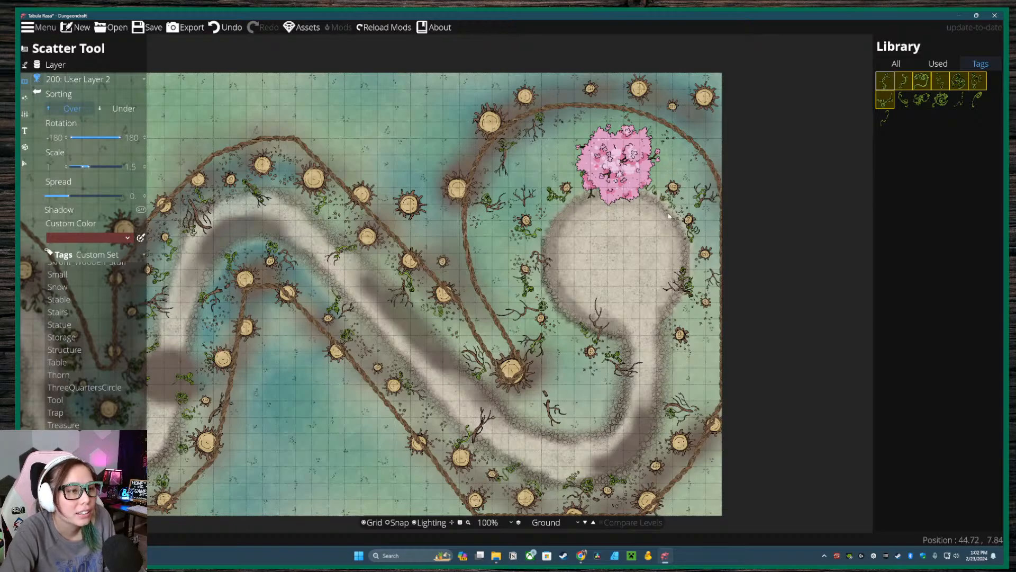
mouse_move(664, 227)
left_mouse_down()
mouse_move(653, 154)
mouse_move(656, 231)
left_mouse_up()
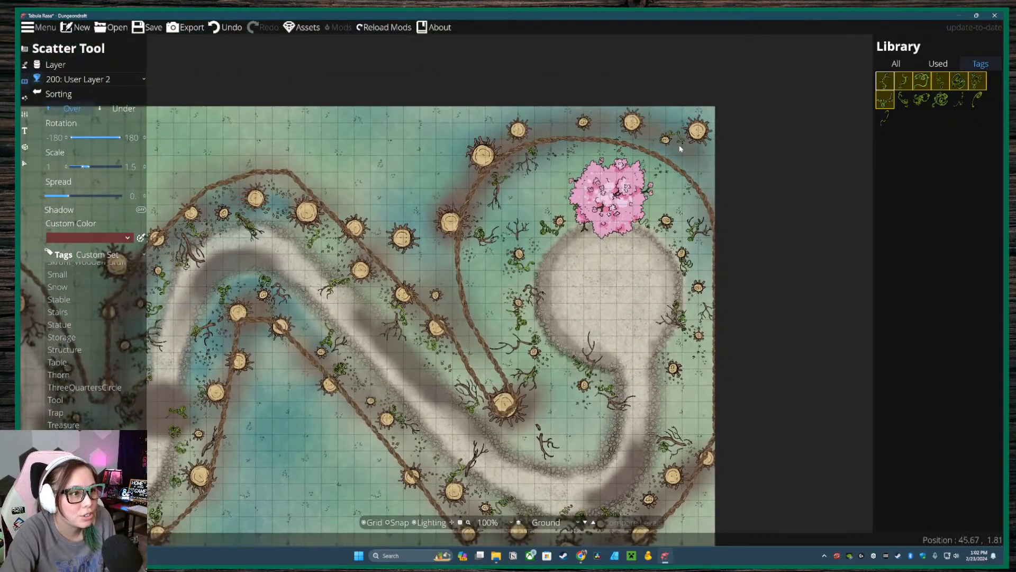
left_click_drag(695, 331, 664, 282)
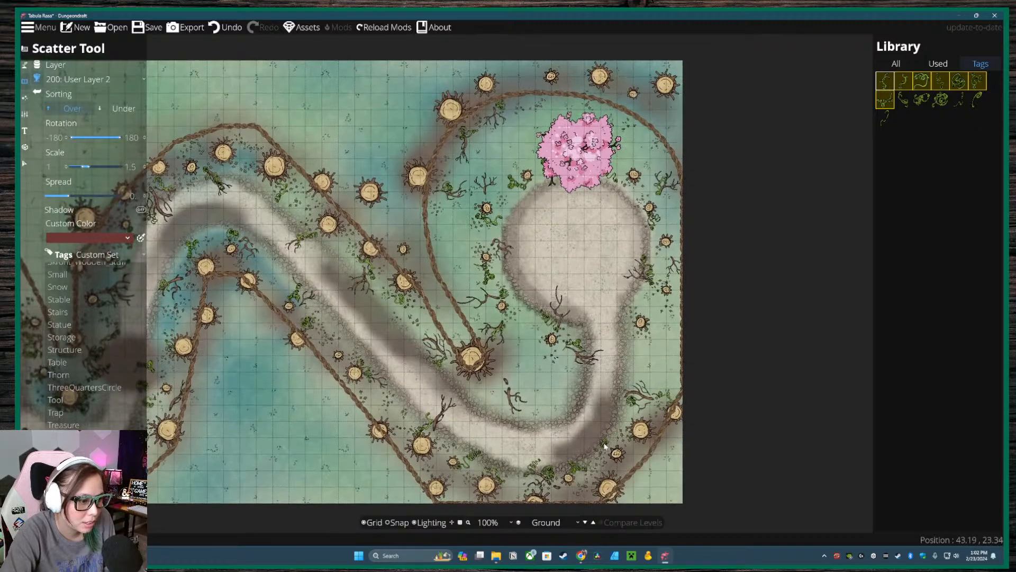
- Replace the tendrils in the scatter selection with the wooden assets Log 01 through Log 04
left_click_drag(562, 389, 533, 345)
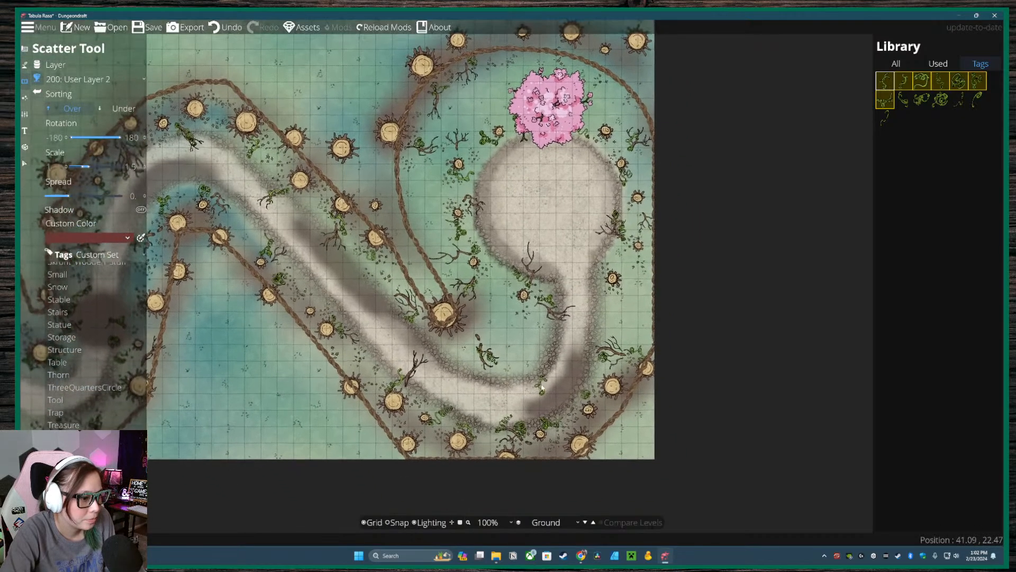
left_click_drag(463, 312, 724, 388)
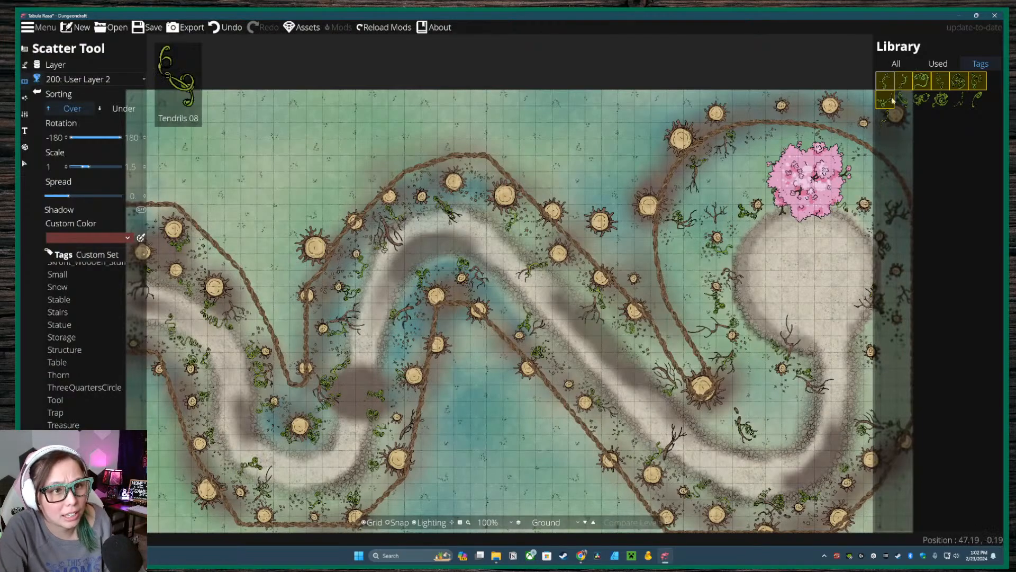
left_click(69, 463)
scroll(79, 358, "up", 2)
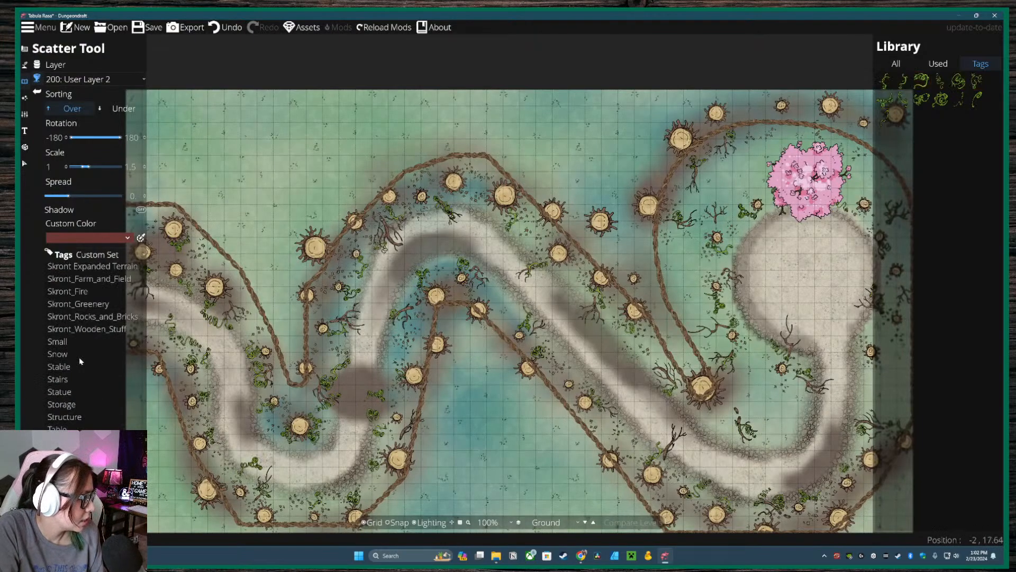
scroll(69, 338, "down", 2)
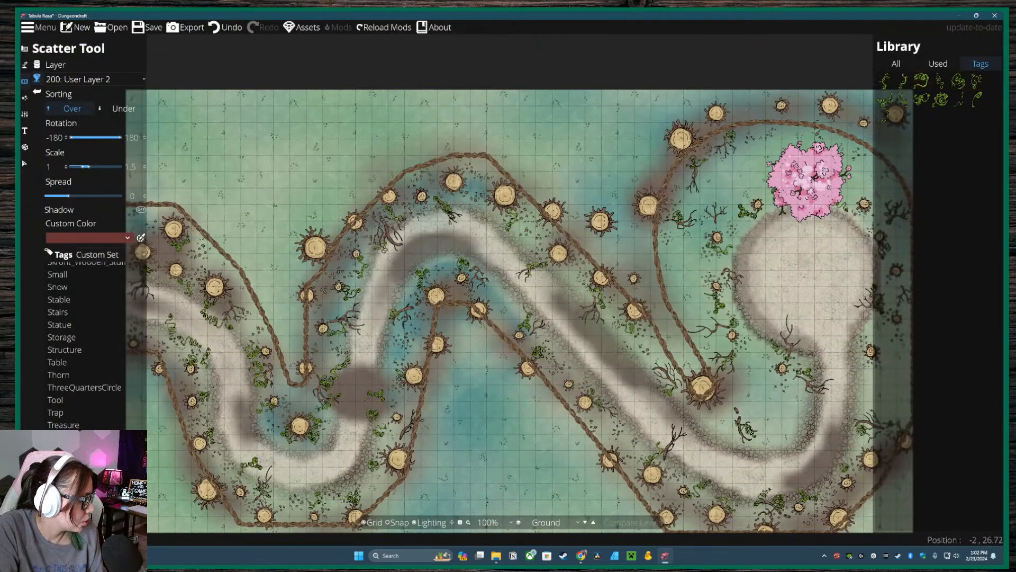
left_click(89, 526)
mouse_move(964, 103)
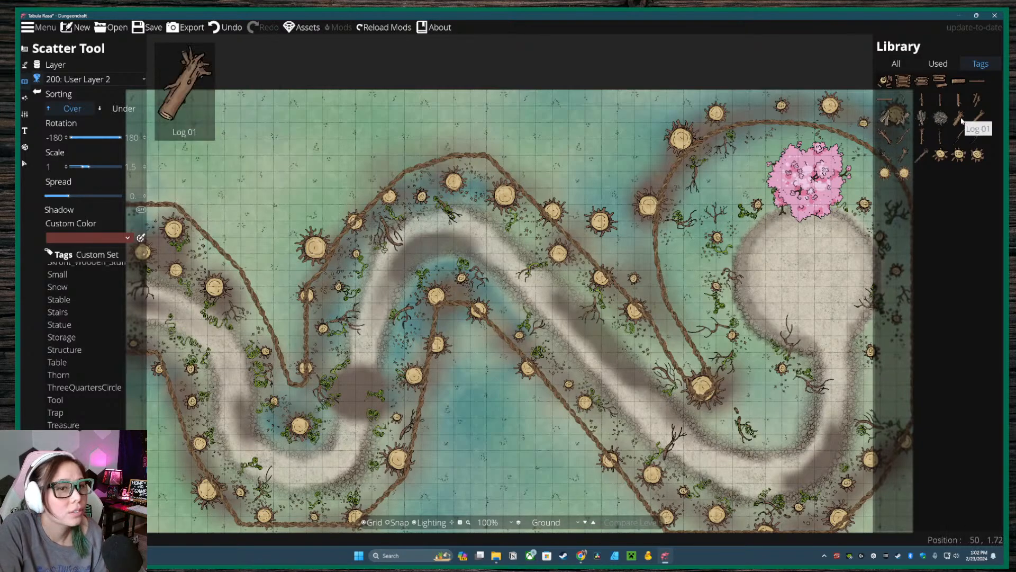
left_click(961, 120)
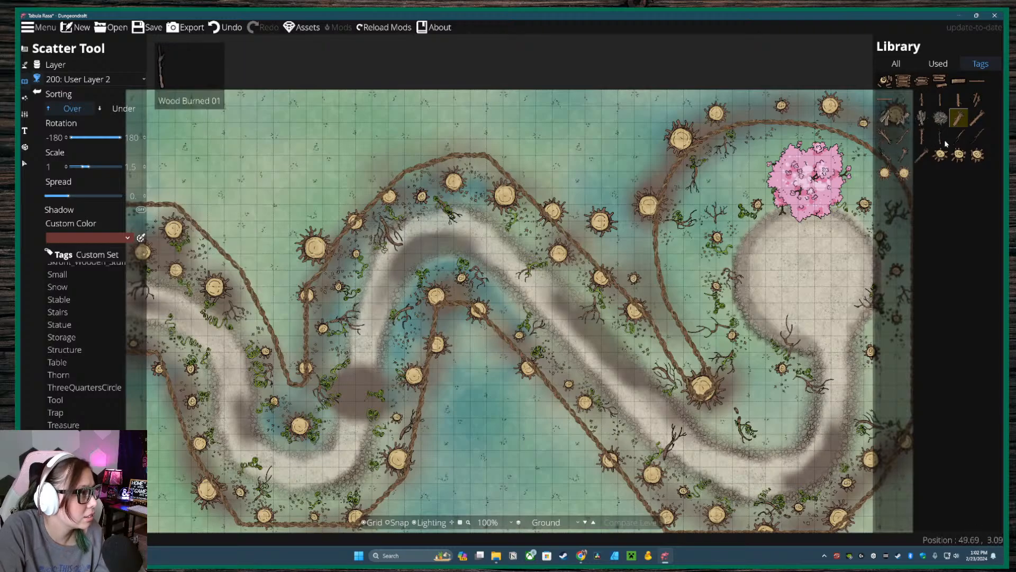
mouse_move(973, 121)
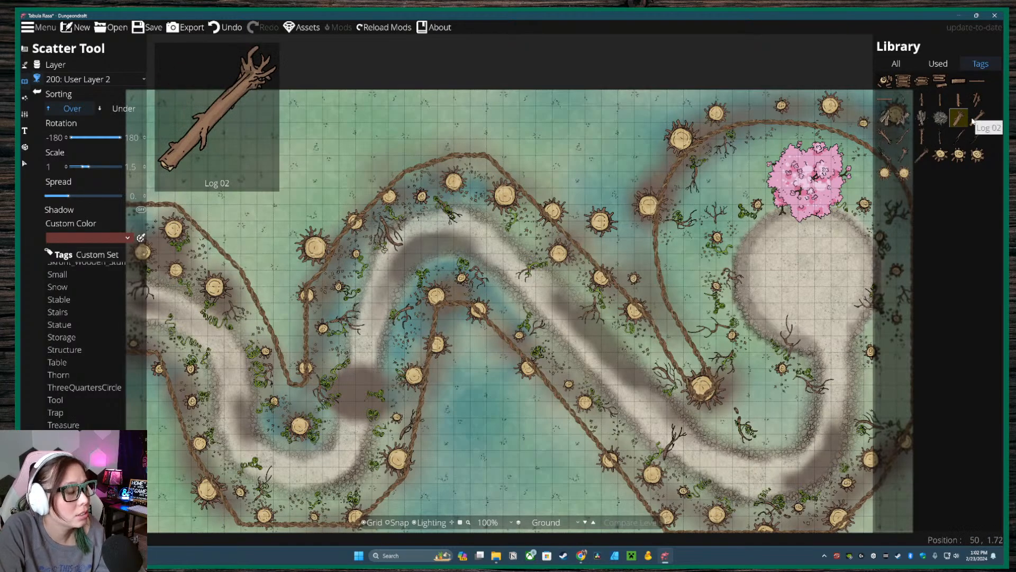
mouse_move(904, 141)
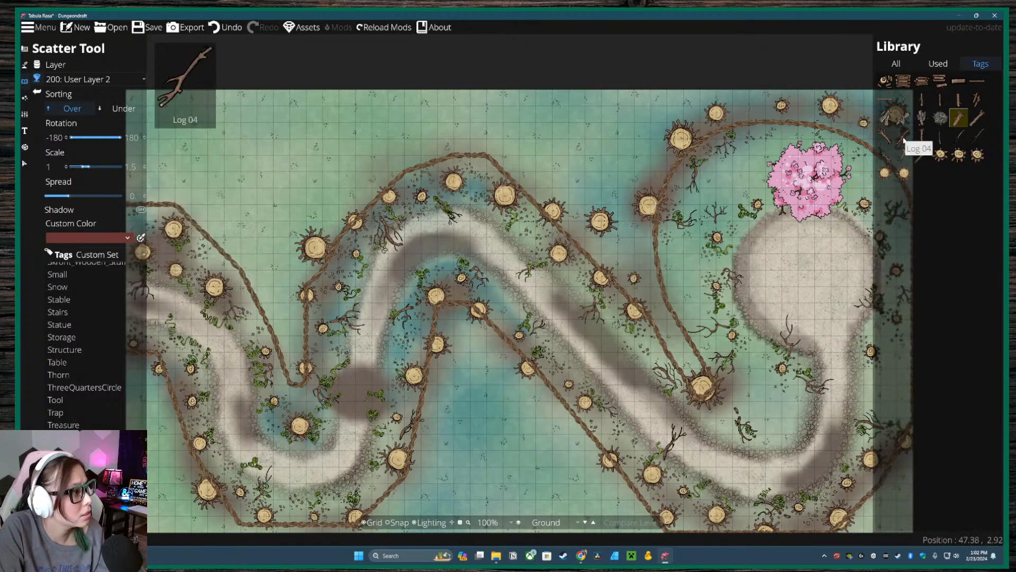
left_click(903, 137, "shift")
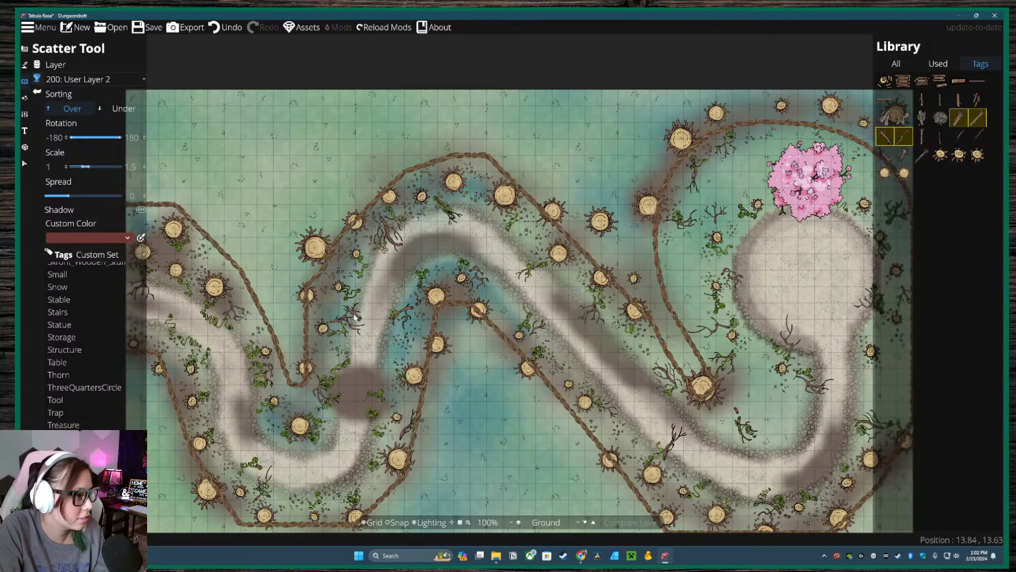
- Scatter logs beside the southwestern bend, the diagonal path and the dark dirt circle
left_click_drag(375, 328, 521, 215)
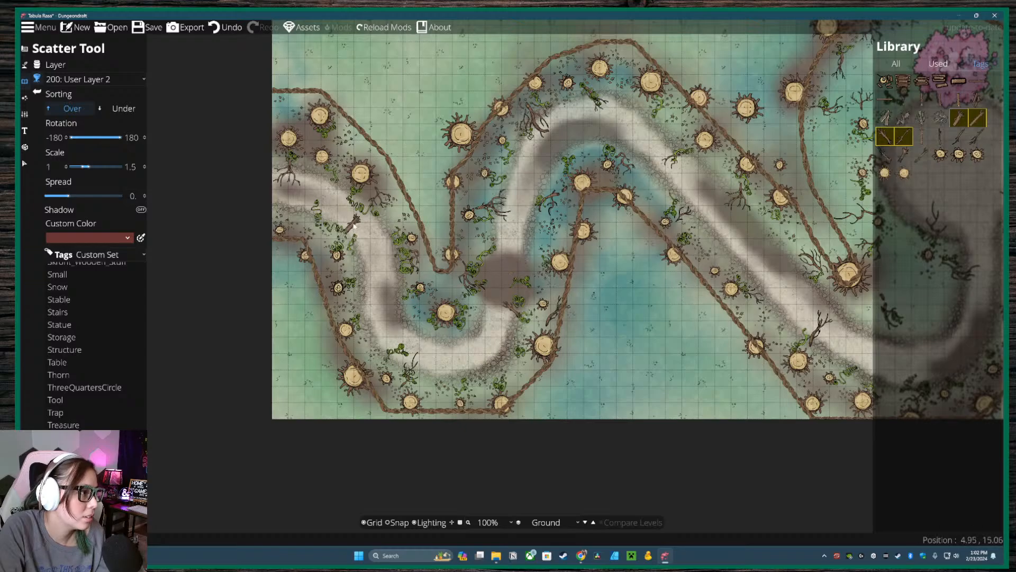
left_click(356, 262)
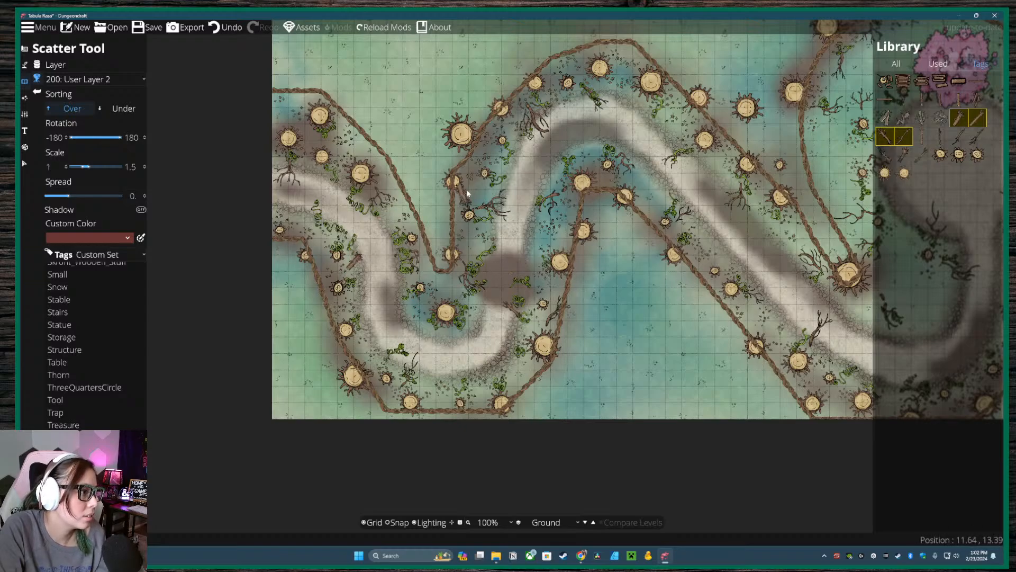
left_click_drag(411, 139, 320, 231)
left_click_drag(688, 338, 605, 287)
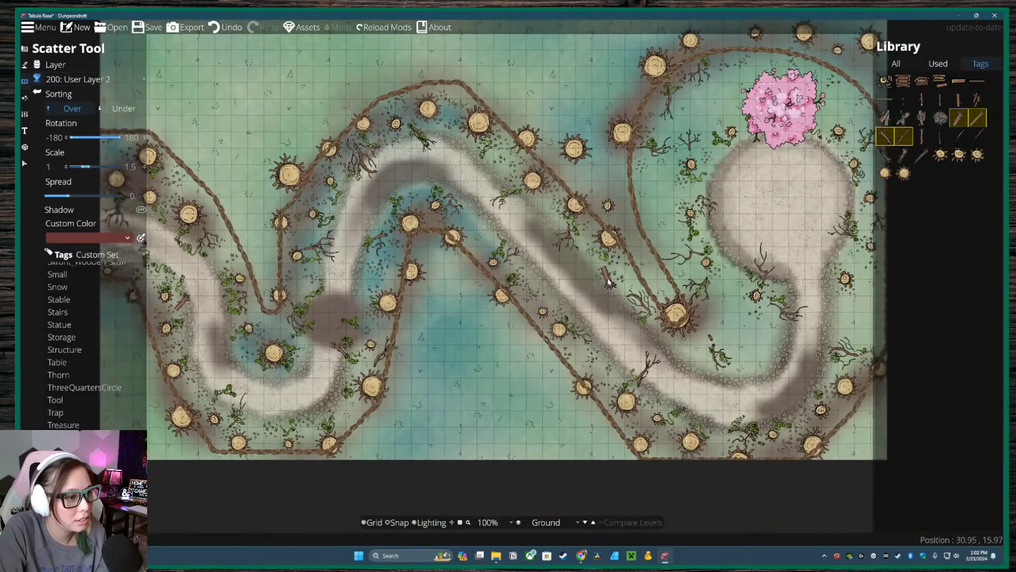
left_click_drag(690, 376, 719, 352)
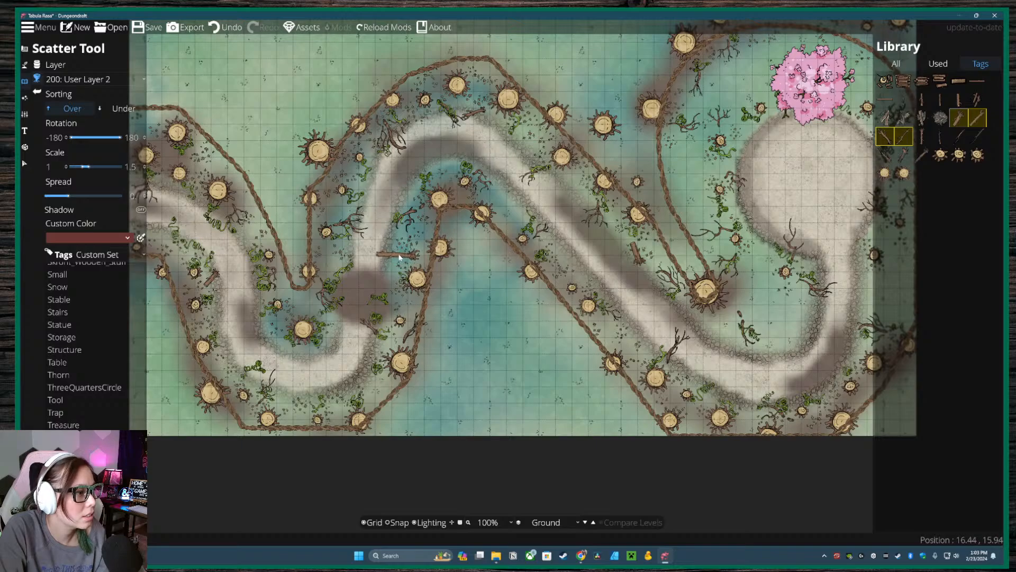
- Scatter logs along the path's southeastern bend and place one at the wall northwest of the pink blossom tree
left_click_drag(736, 352, 540, 294)
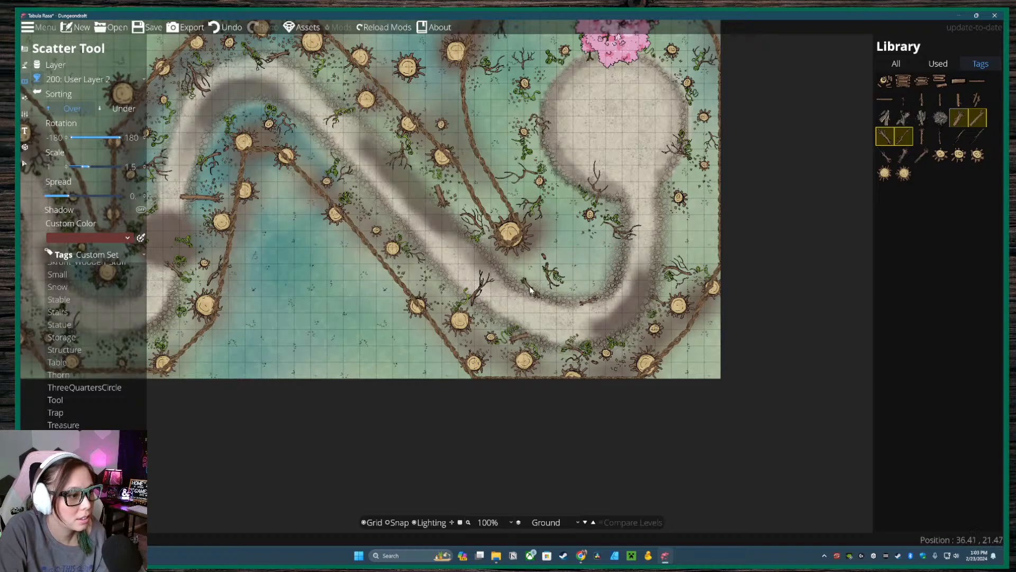
left_click_drag(513, 155, 524, 258)
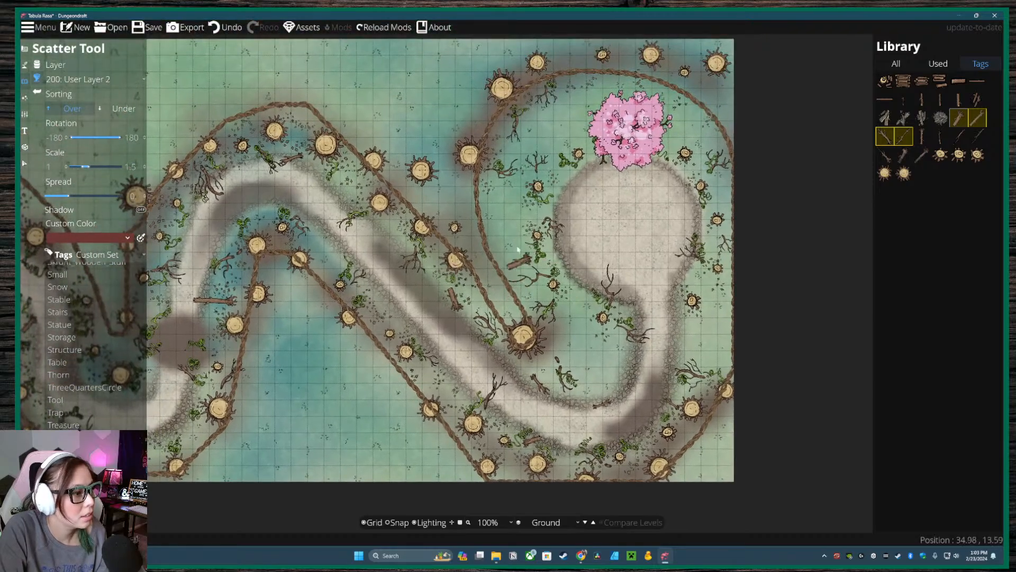
mouse_move(513, 187)
left_mouse_down()
mouse_move(524, 285)
mouse_move(532, 275)
left_mouse_up()
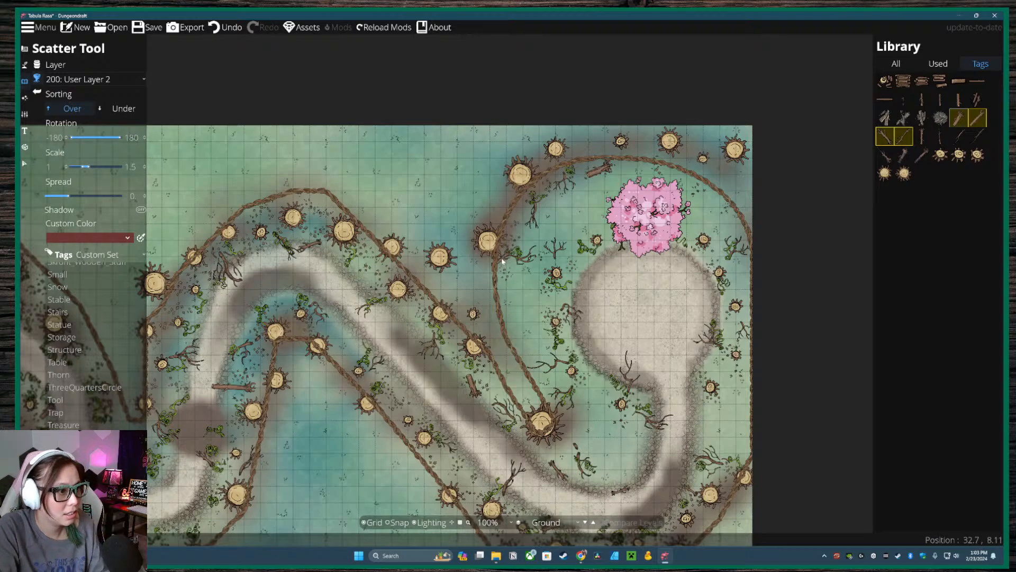
left_click_drag(600, 173, 873, 162)
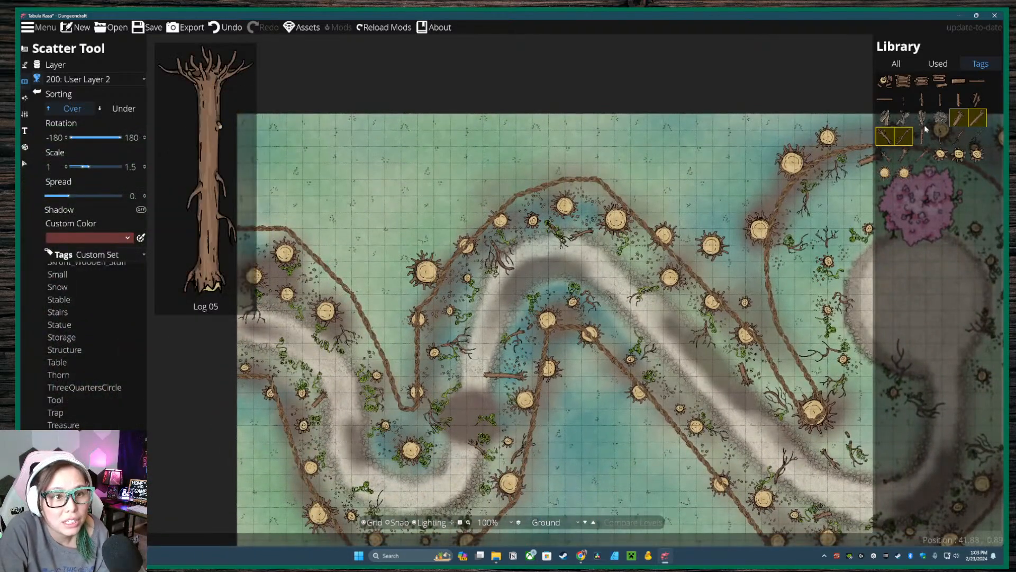
- Place one Wood Burned 05 log just outside the round clearing's western edge
left_click(940, 118)
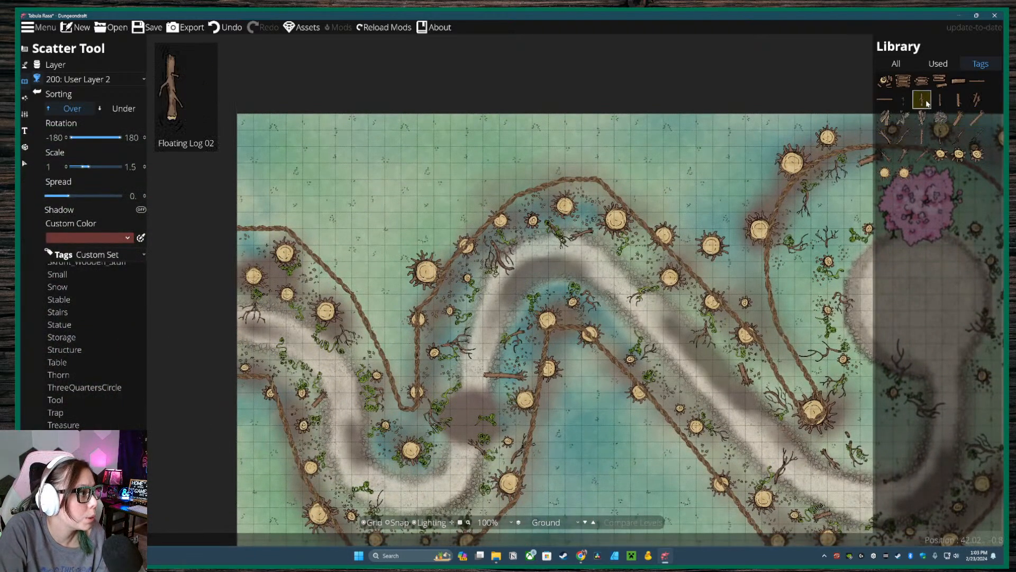
left_click(922, 155)
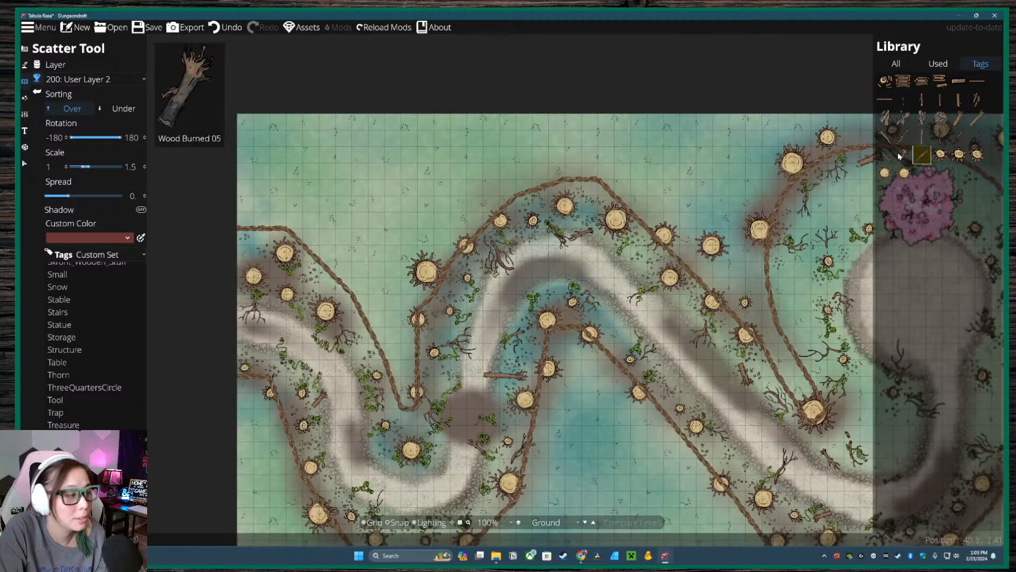
left_click_drag(770, 211, 526, 243)
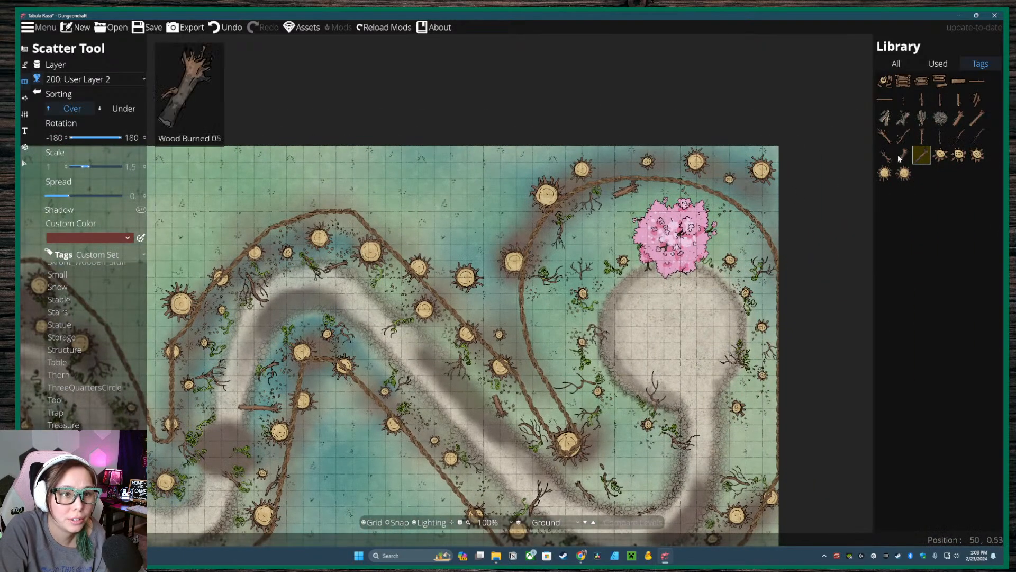
left_click(902, 156)
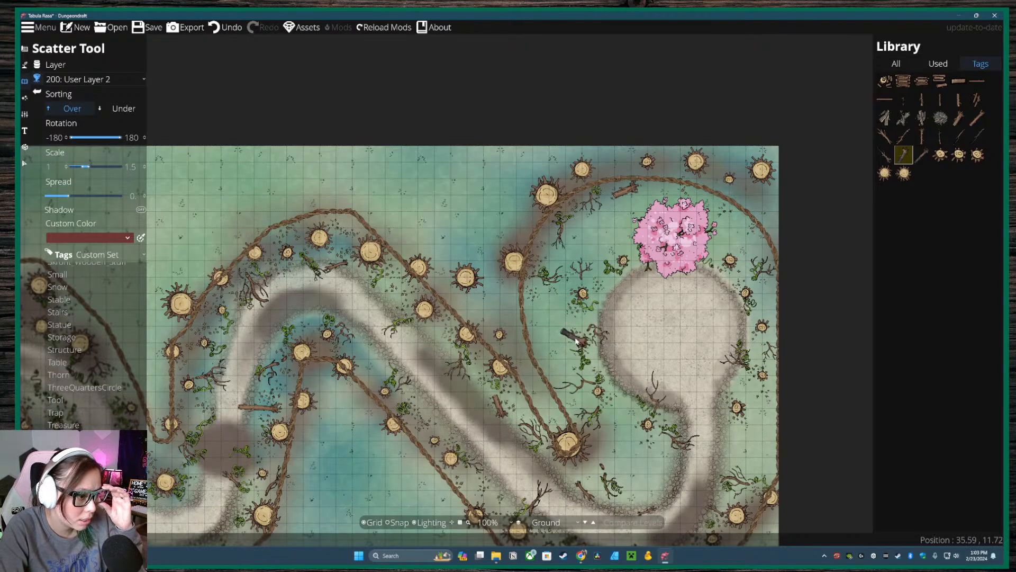
left_click(577, 340)
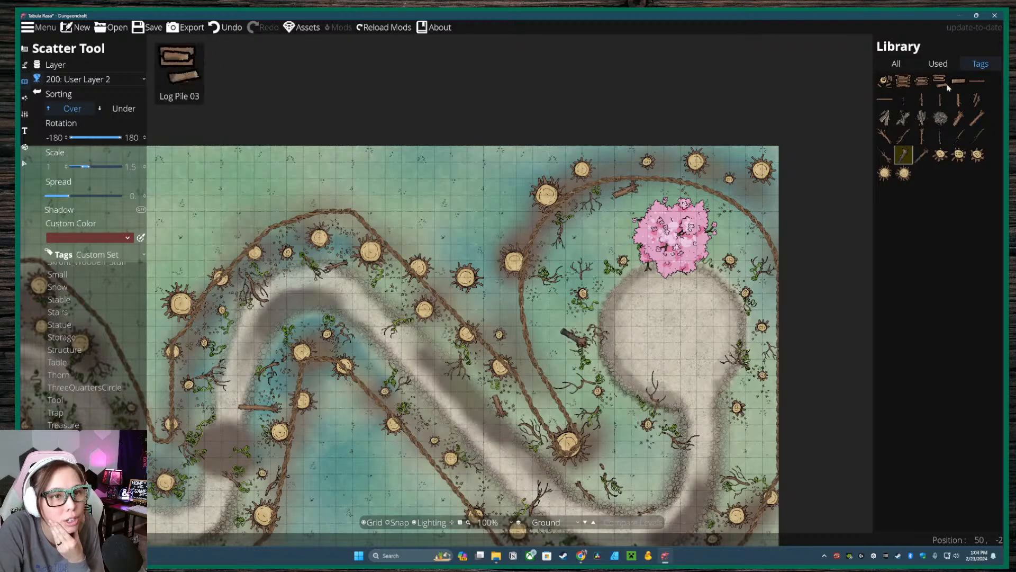
- Select Wood Burned 01, 02 and 03 together as the scatter assets
left_click(959, 136)
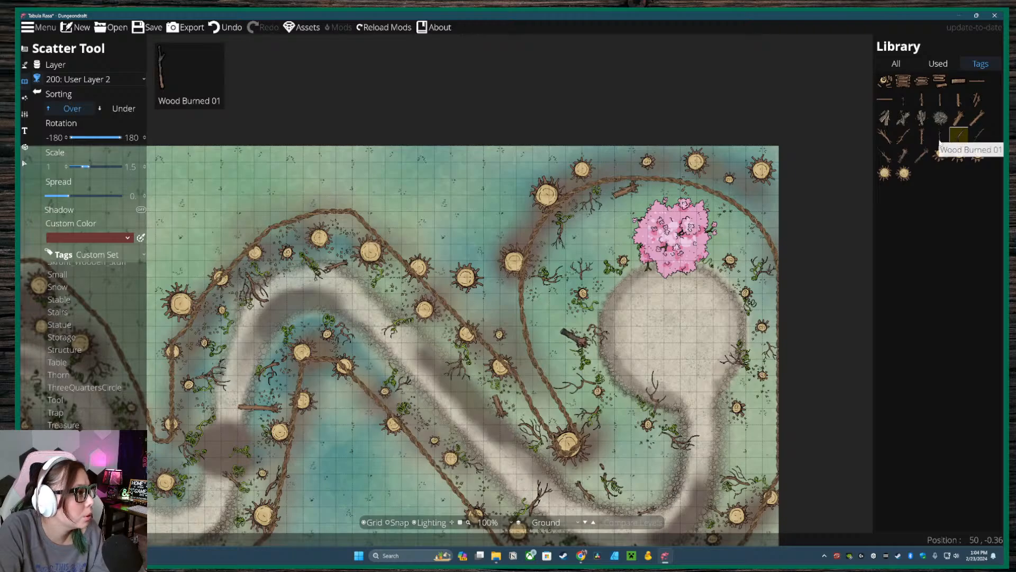
left_click(942, 139)
left_click(979, 138, "shift")
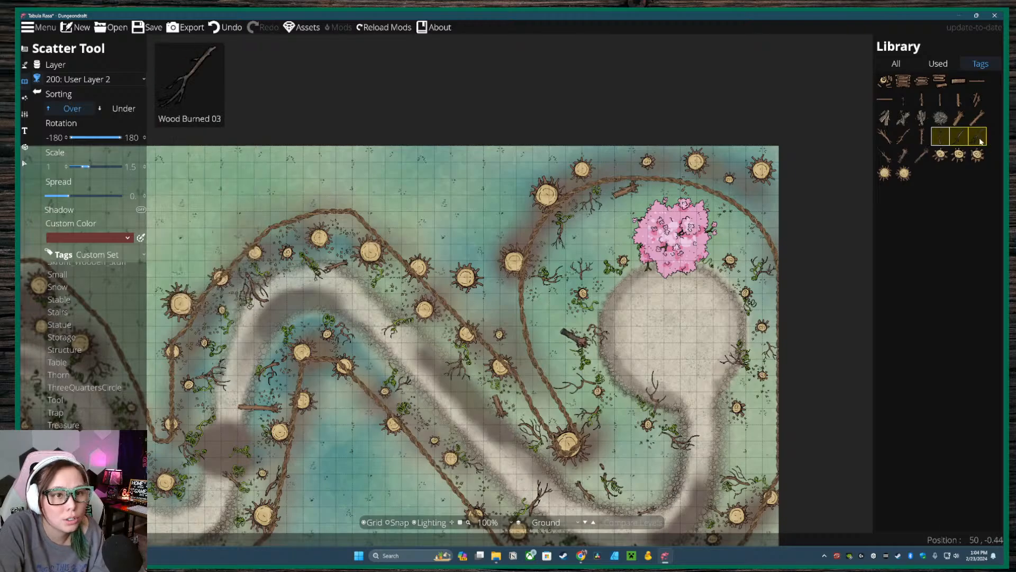
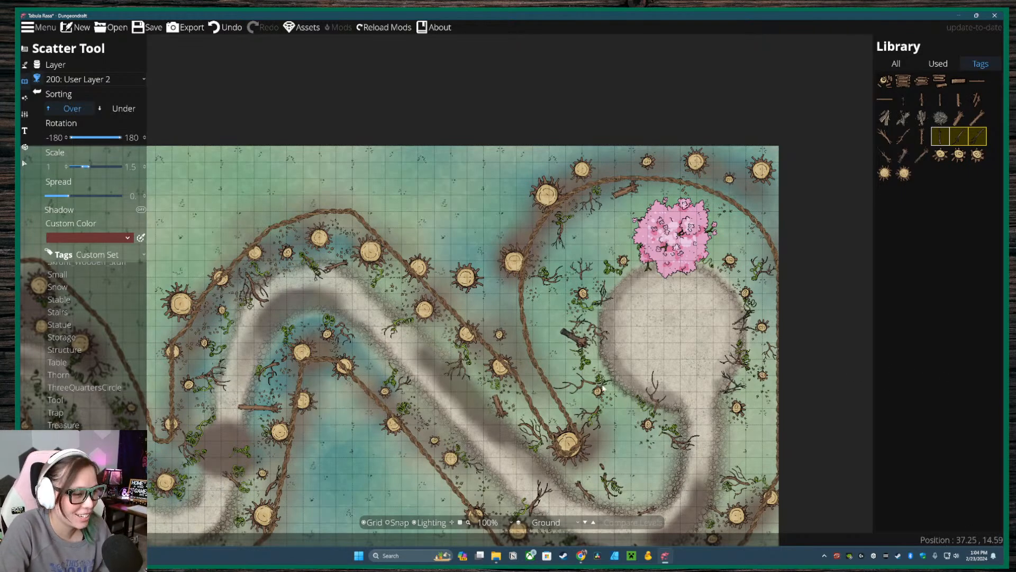
scroll(603, 388, "up", 3)
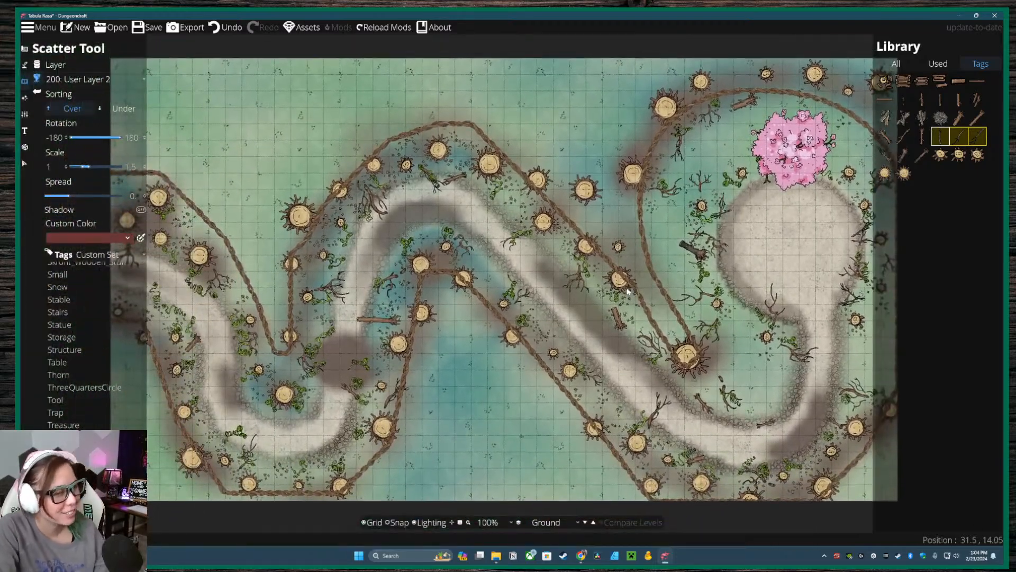
left_click_drag(627, 290, 625, 297)
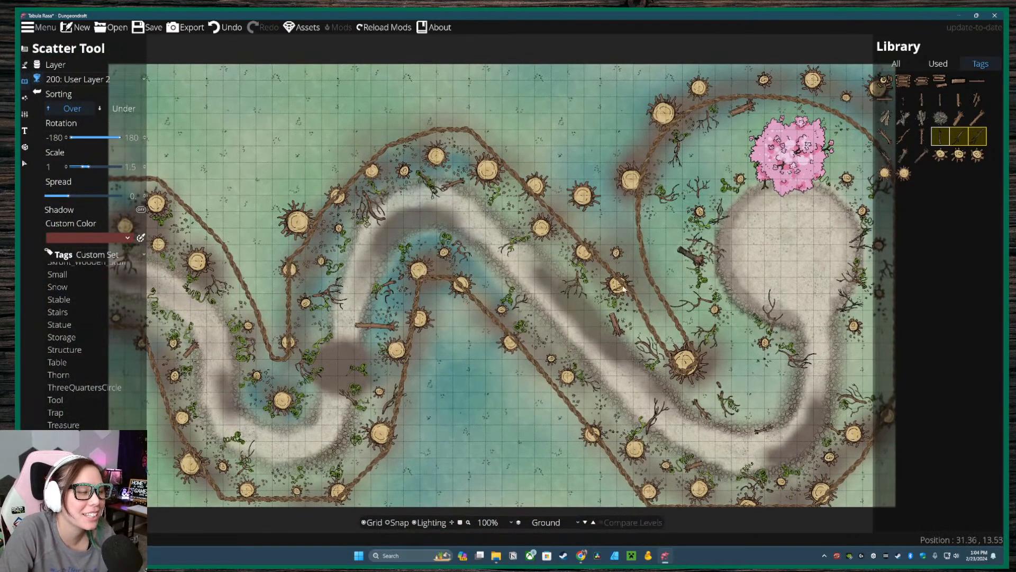
left_click_drag(701, 344, 631, 317)
left_click_drag(580, 267, 628, 283)
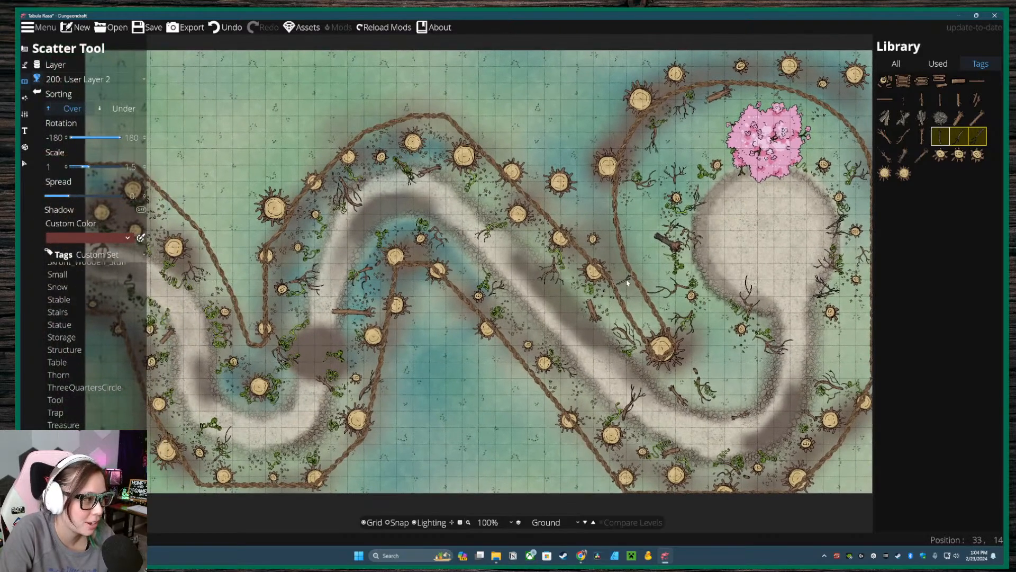
left_click_drag(520, 254, 533, 264)
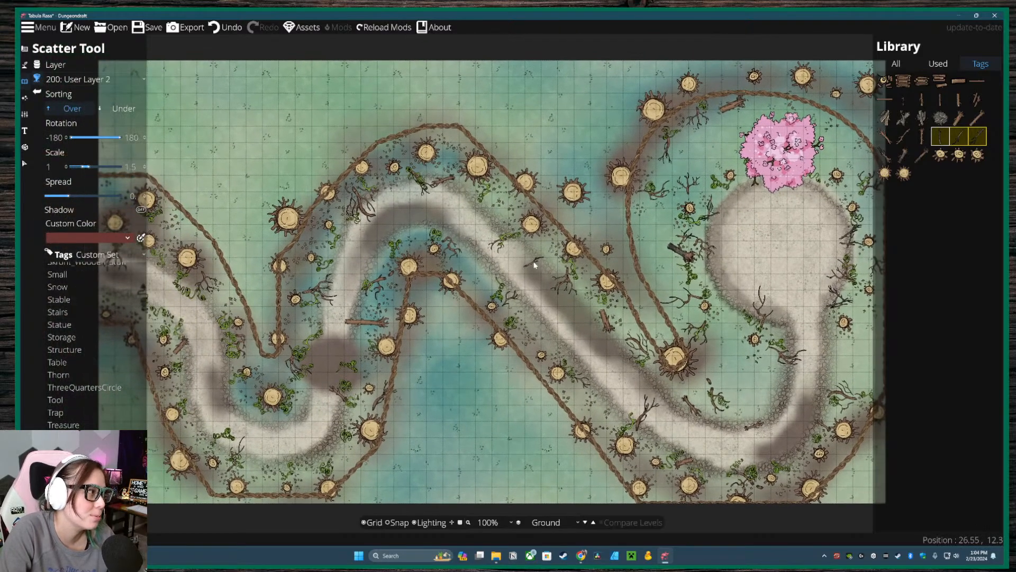
- Move the two stumps north of the pink blossom tree closer to the wall and the northeast corner stump south onto it
left_click(24, 65)
left_click(62, 64)
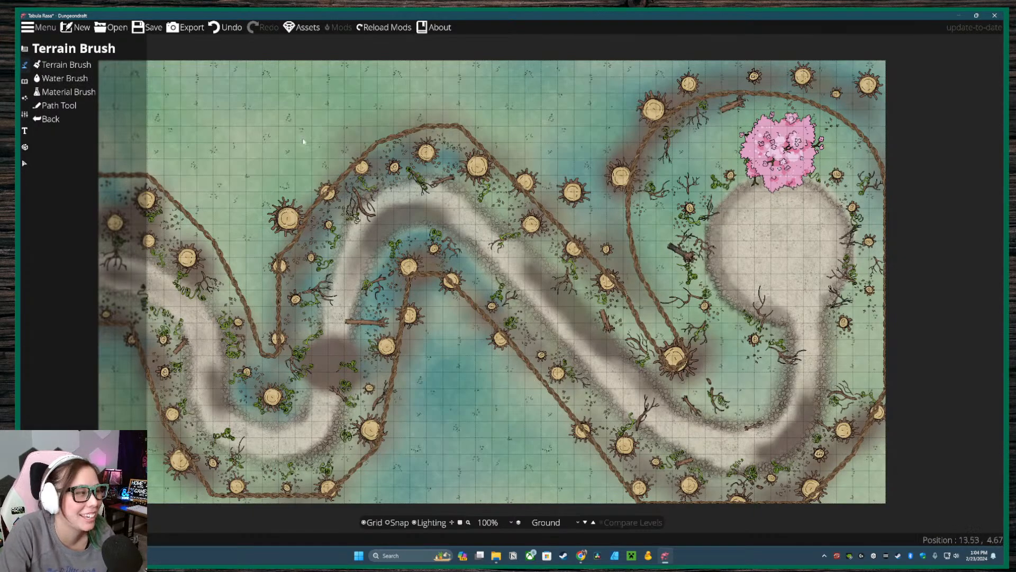
left_click(25, 164)
left_click(755, 138)
left_click_drag(755, 138, 690, 205)
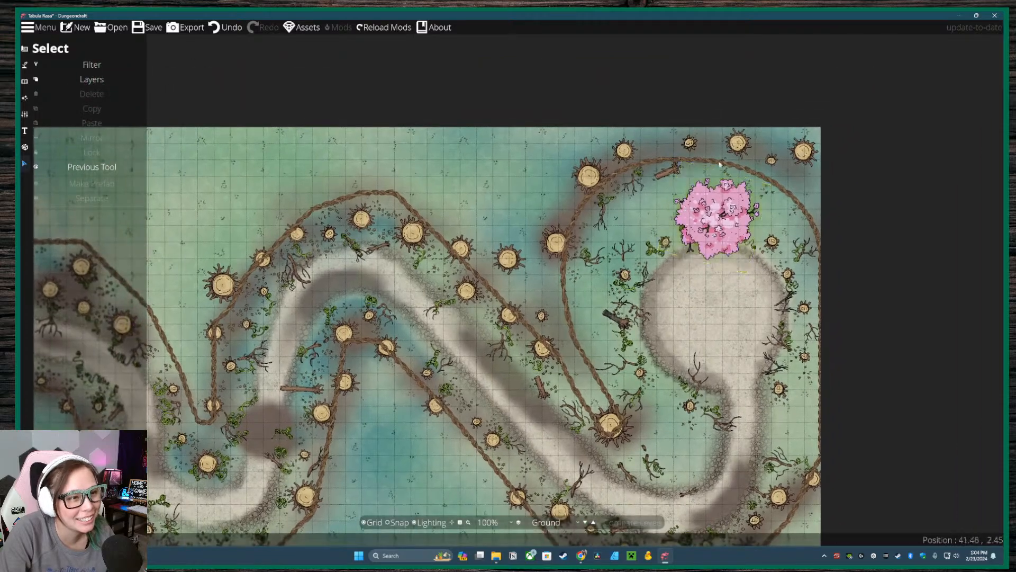
left_click(736, 141)
left_click_drag(740, 148, 684, 154)
left_click(768, 154)
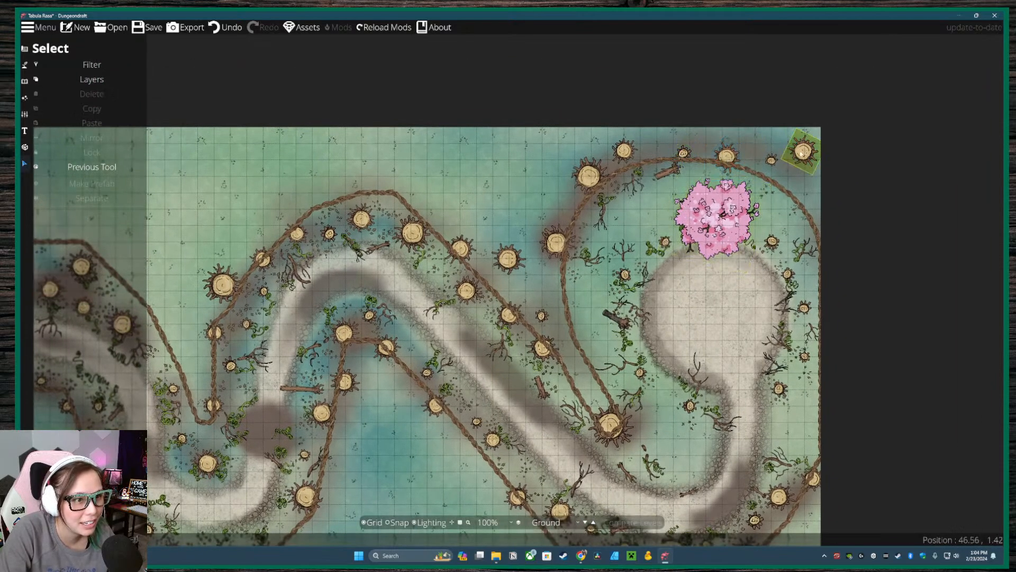
left_click_drag(813, 156, 818, 201)
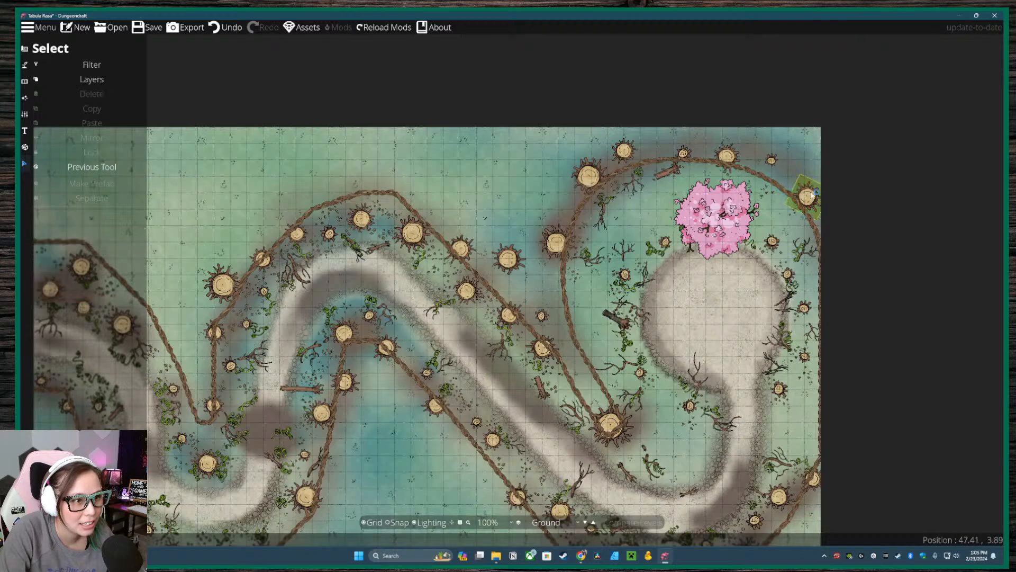
- Nudge the small stump outside the clearing's northeastern wall slightly east
left_click(774, 164)
left_click(783, 166)
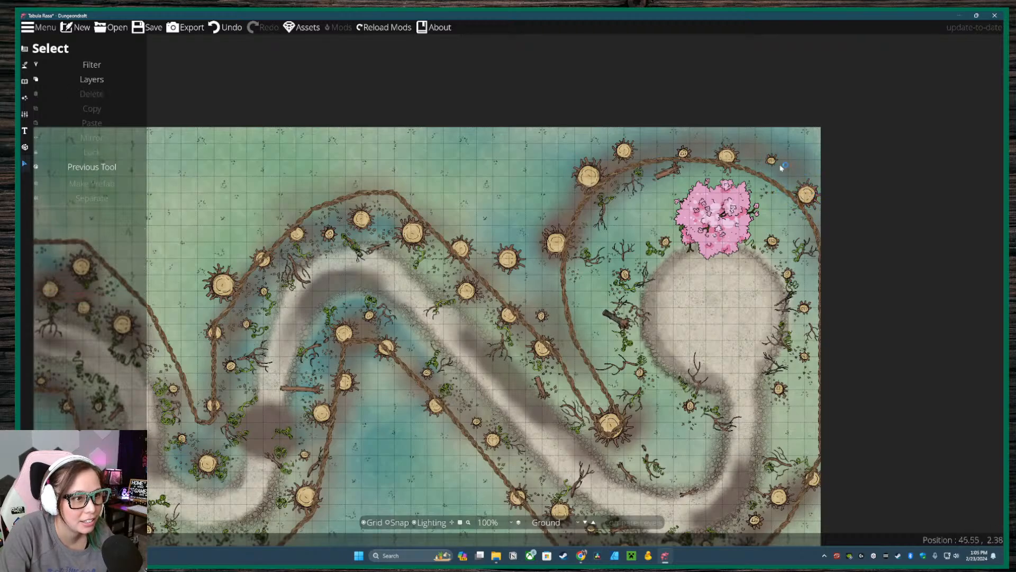
mouse_move(772, 161)
left_mouse_down()
mouse_move(777, 173)
mouse_move(779, 161)
left_mouse_up()
left_click(782, 167)
left_click_drag(607, 220, 579, 204)
left_click_drag(537, 365, 564, 343)
left_click_drag(761, 154, 699, 239)
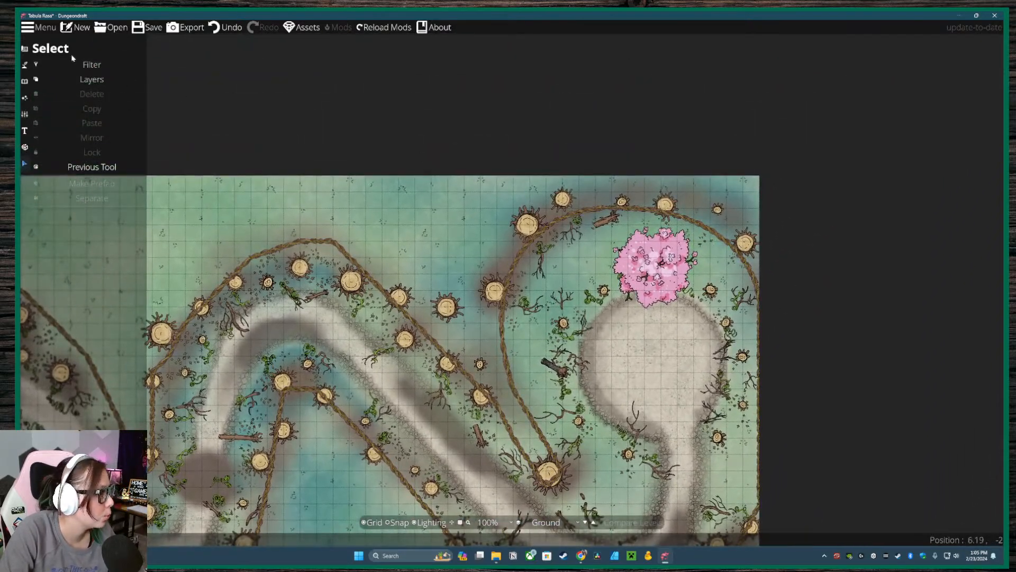
- Reshape the clearing's northern and northeastern wall by moving its points outward so it runs through the stumps beyond the pink blossom tree
left_click(24, 65)
left_click(23, 52)
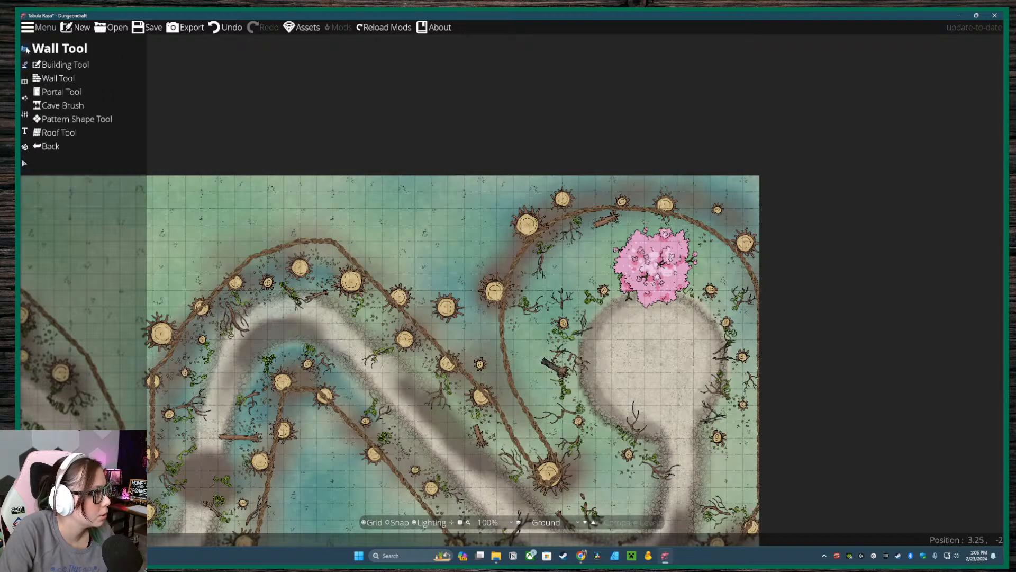
left_click(38, 68)
left_click(25, 50)
left_click(56, 78)
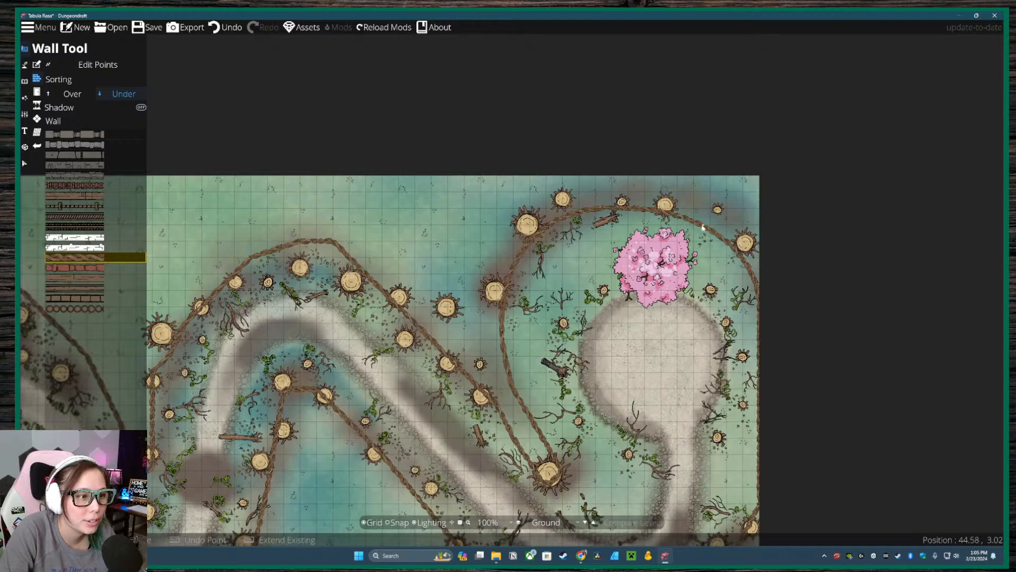
left_click(97, 64)
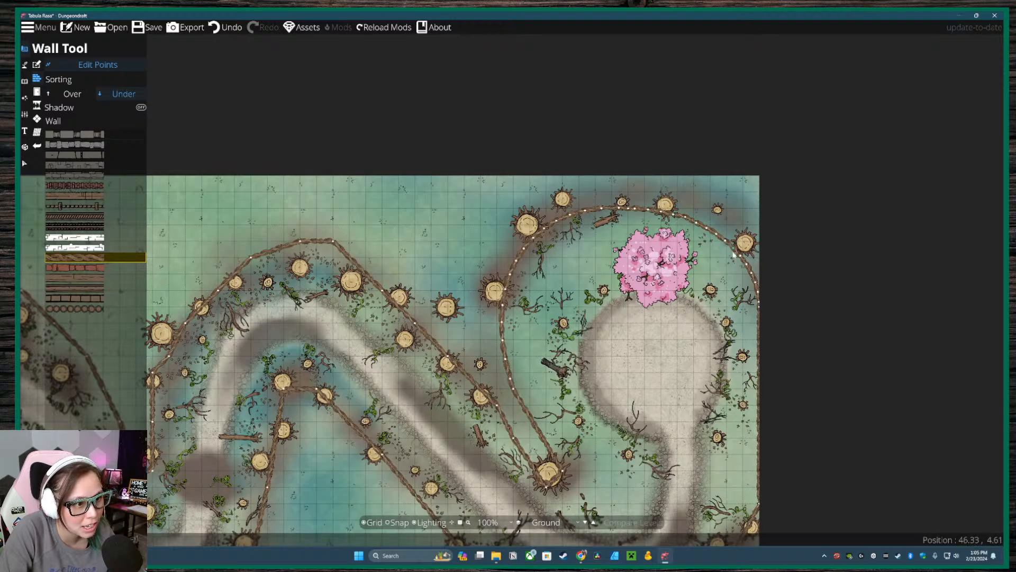
left_click_drag(685, 219, 655, 202)
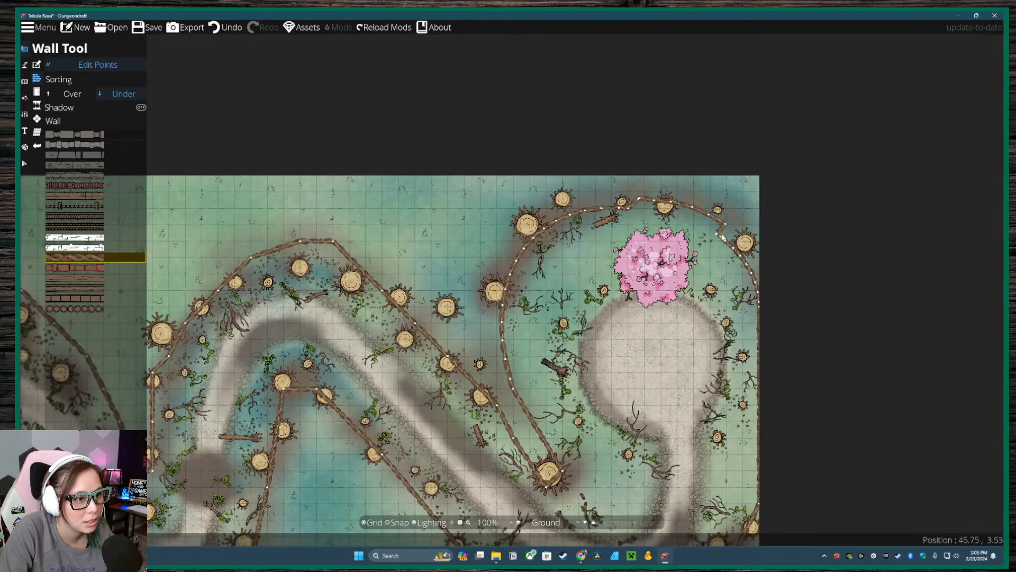
left_click_drag(717, 235, 743, 243)
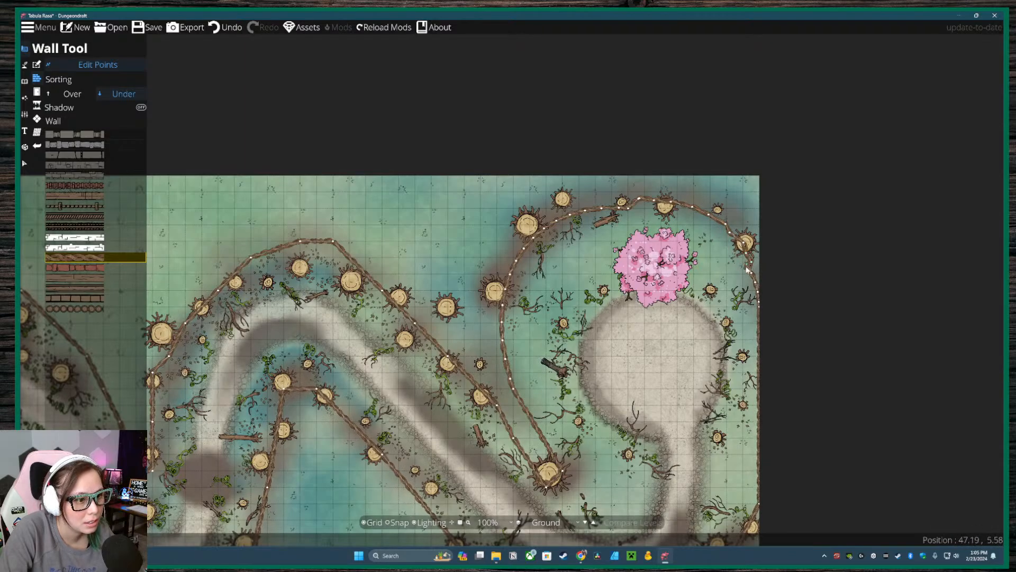
left_click(808, 256)
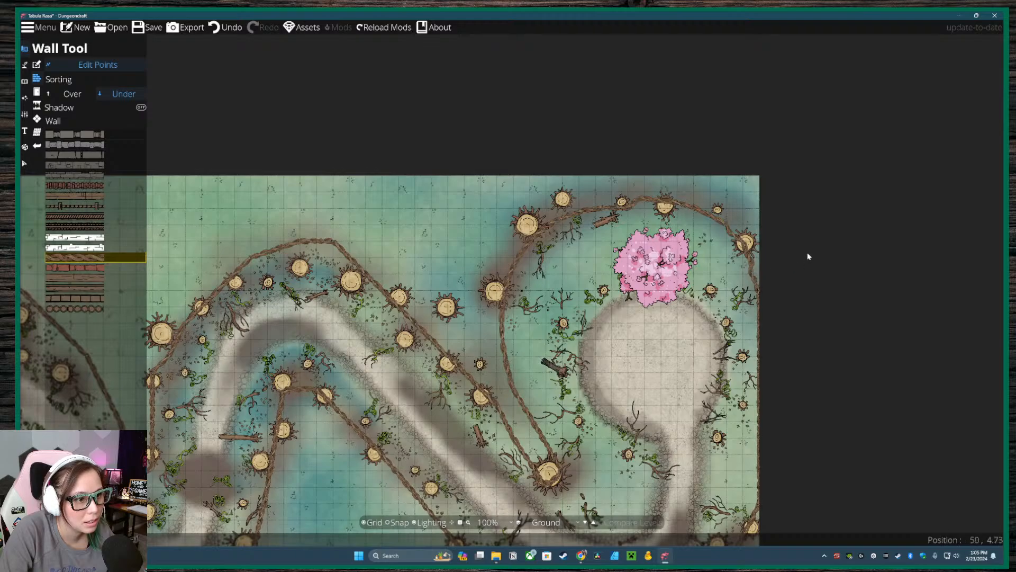
left_click(575, 217)
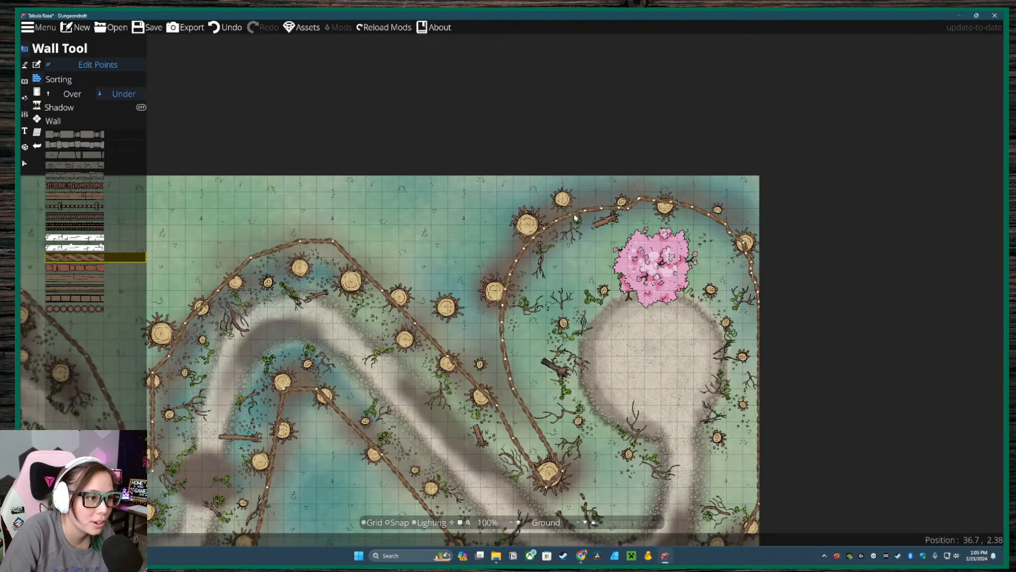
- Set up asset scattering on User Layer 2 with the Skront_Greenery tag
left_click_drag(596, 356, 627, 326)
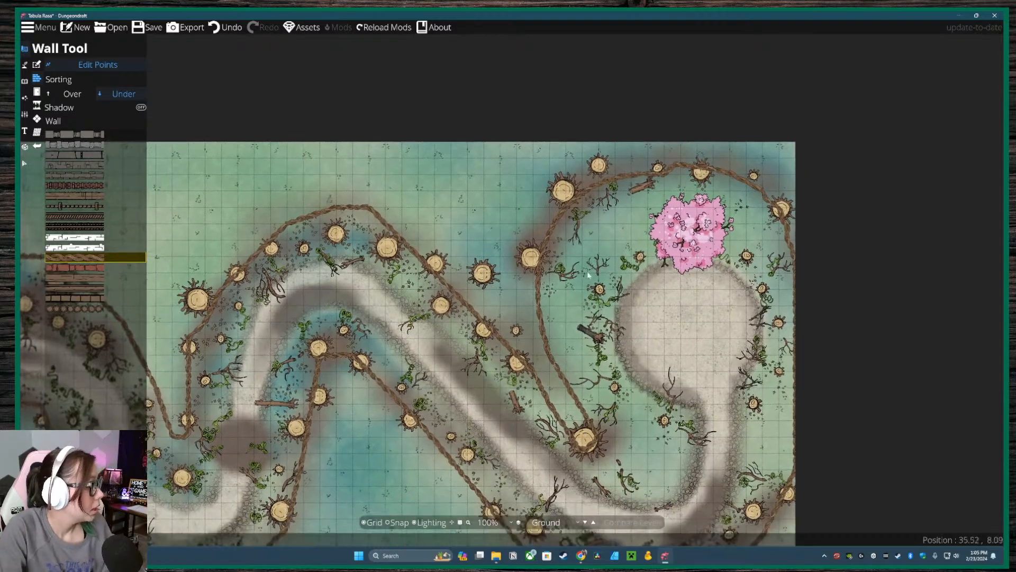
left_click_drag(538, 334, 662, 232)
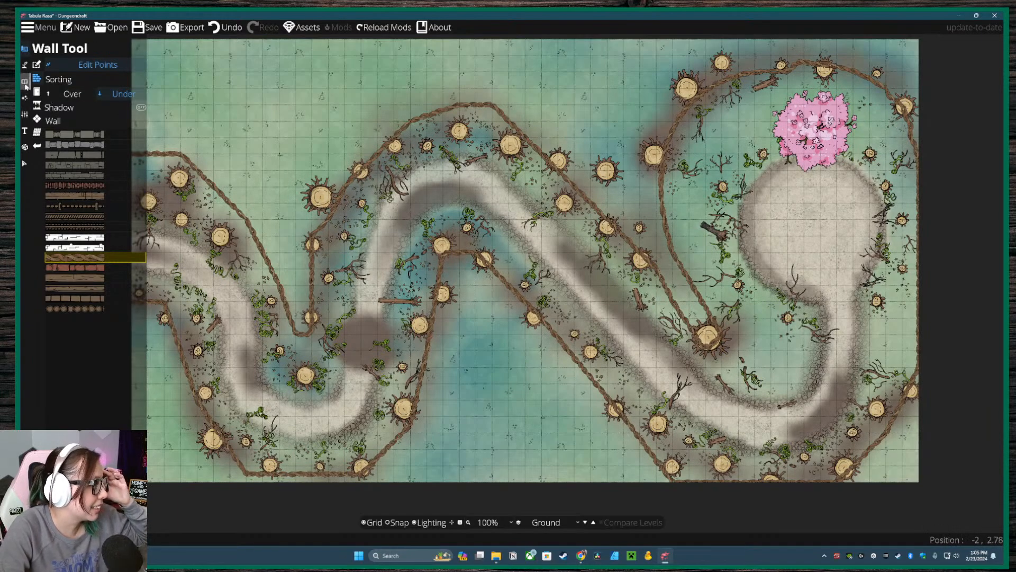
left_click(25, 65)
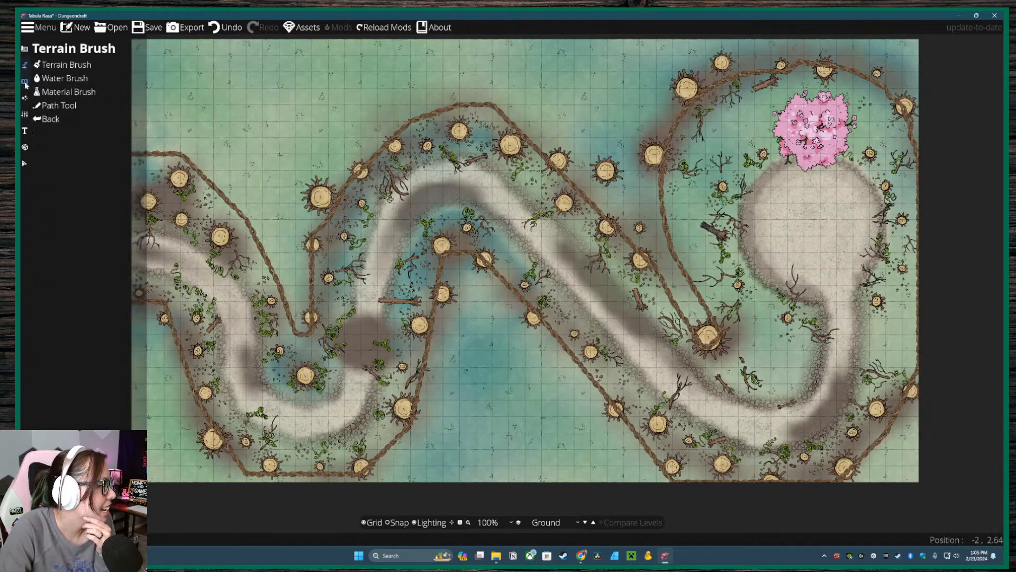
left_click(25, 82)
left_click(49, 64)
left_click(56, 78)
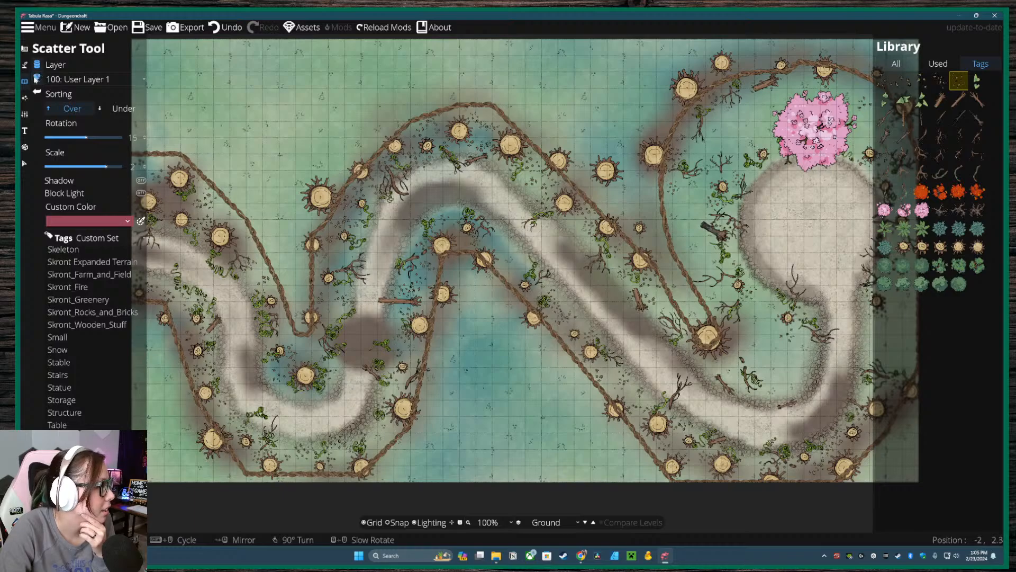
left_click(64, 79)
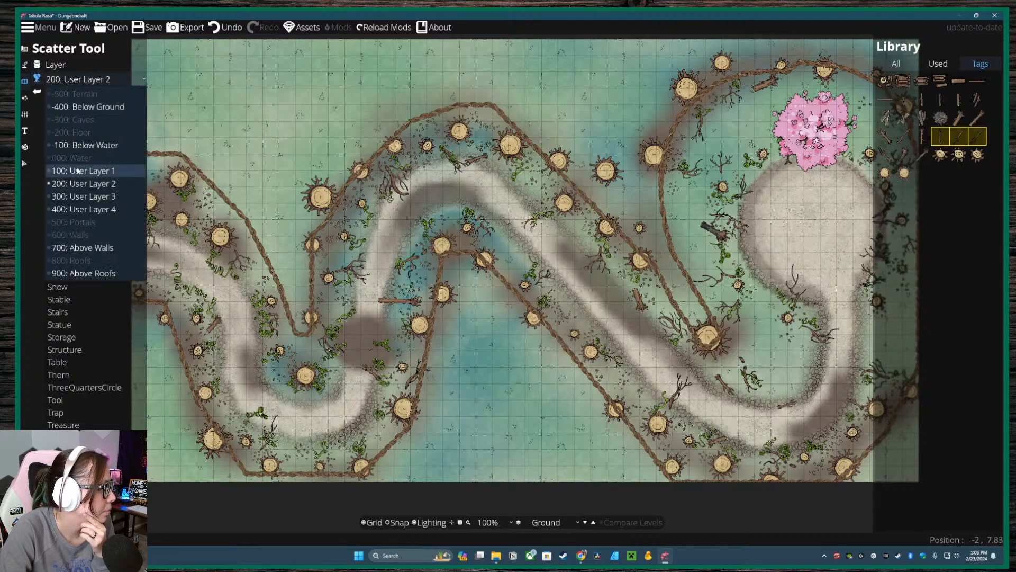
left_click(24, 210)
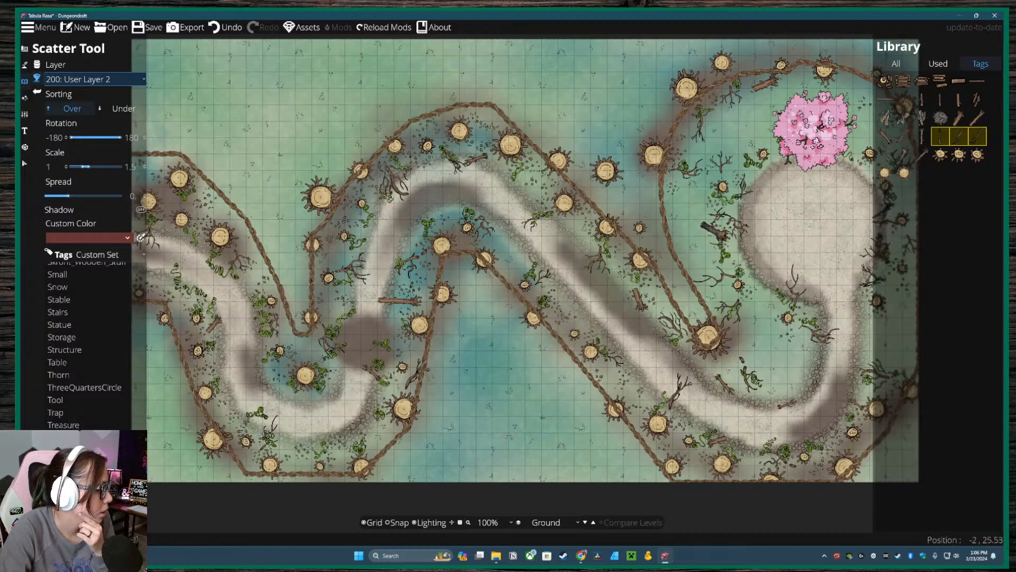
scroll(66, 349, "up", 1)
scroll(95, 329, "up", 2)
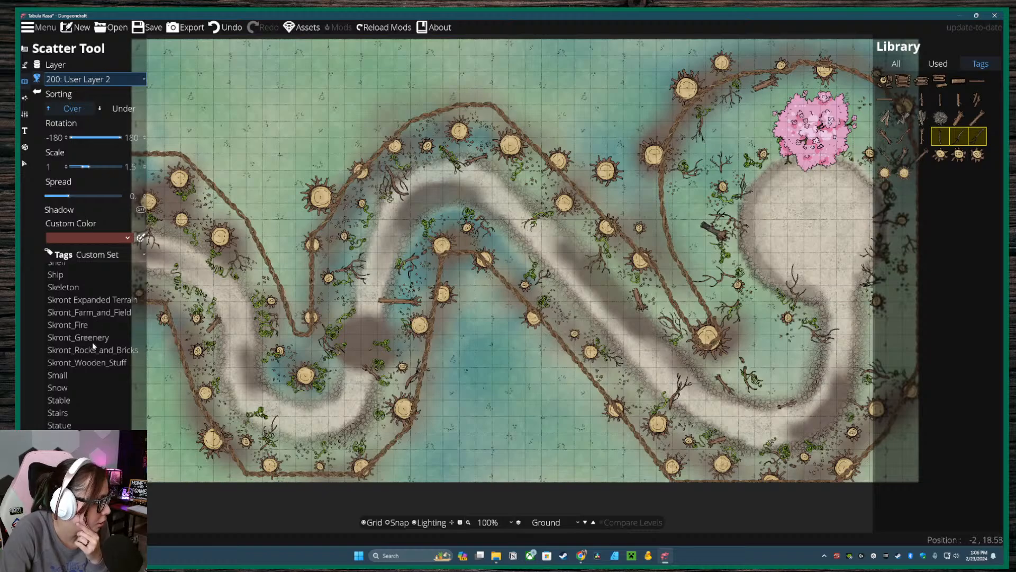
left_click(92, 340)
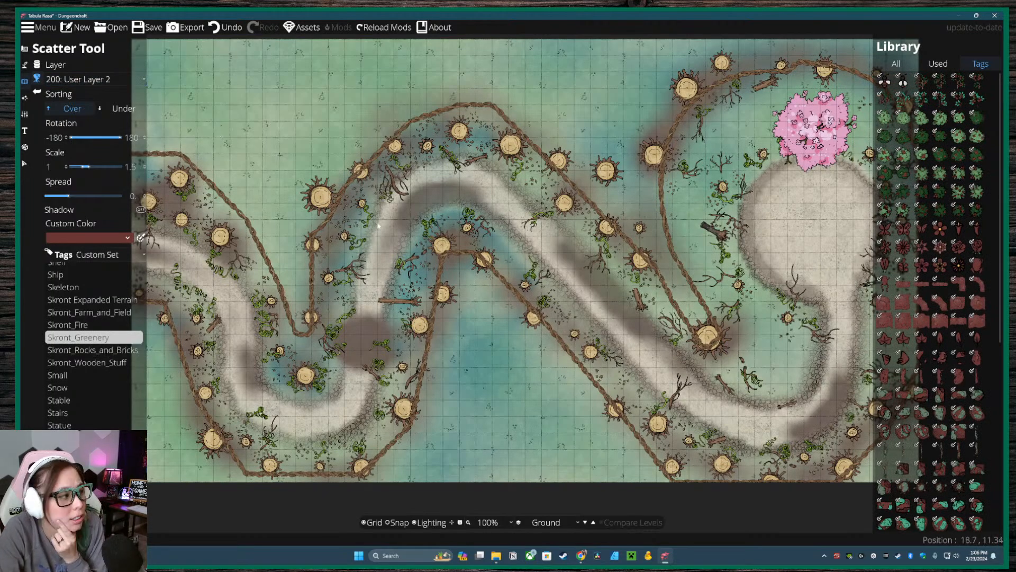
- Try terracotta, purple and tan as the scatter assets' custom color and settle on the muted red swatch
left_click(106, 240)
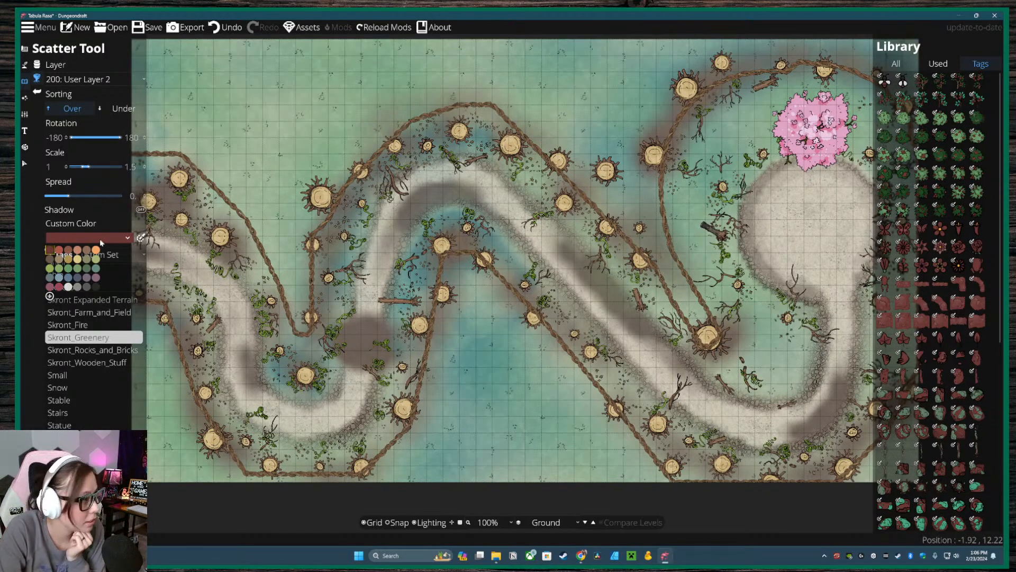
left_click(59, 250)
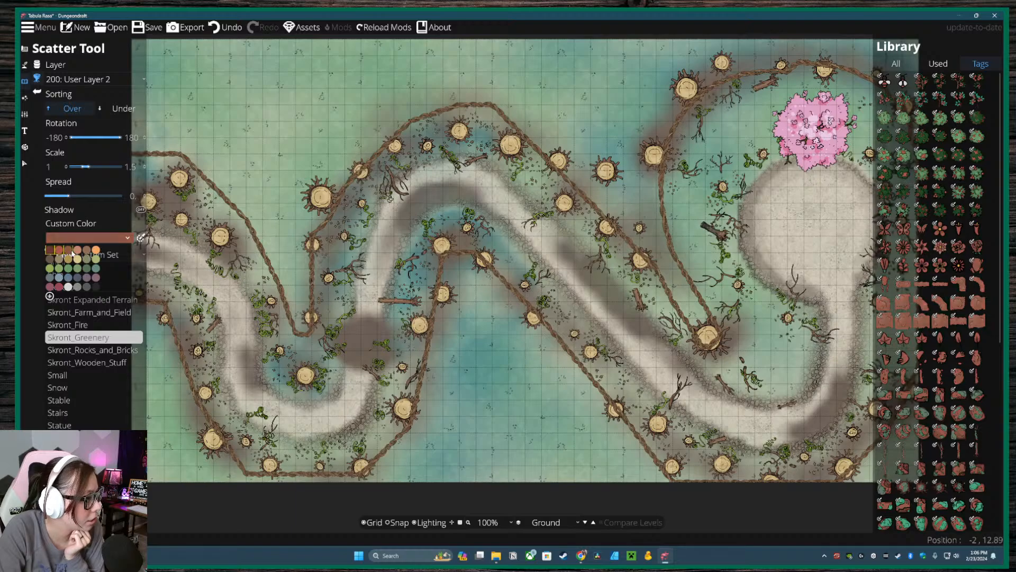
left_click(51, 249)
left_click(61, 249)
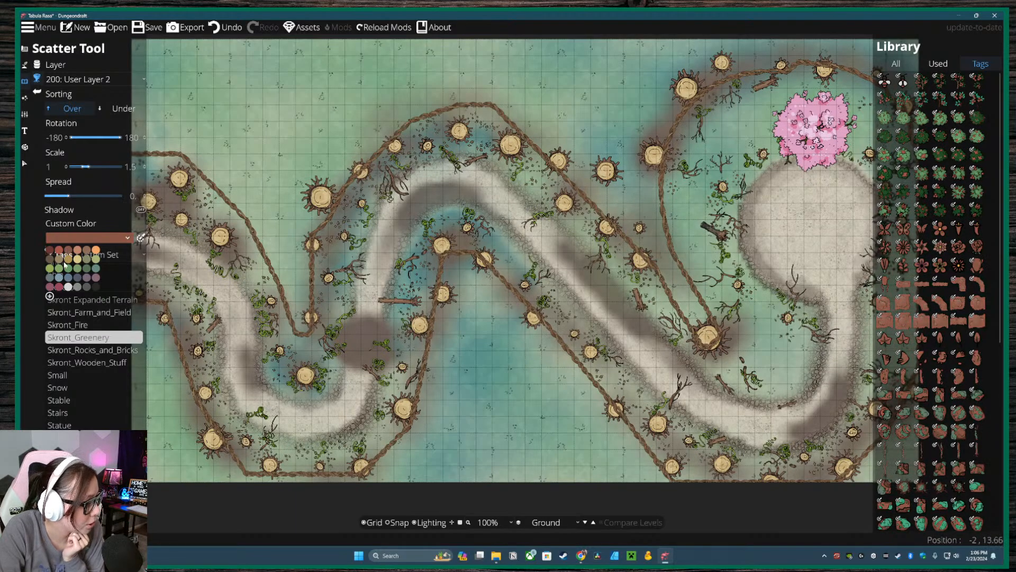
left_click(96, 278)
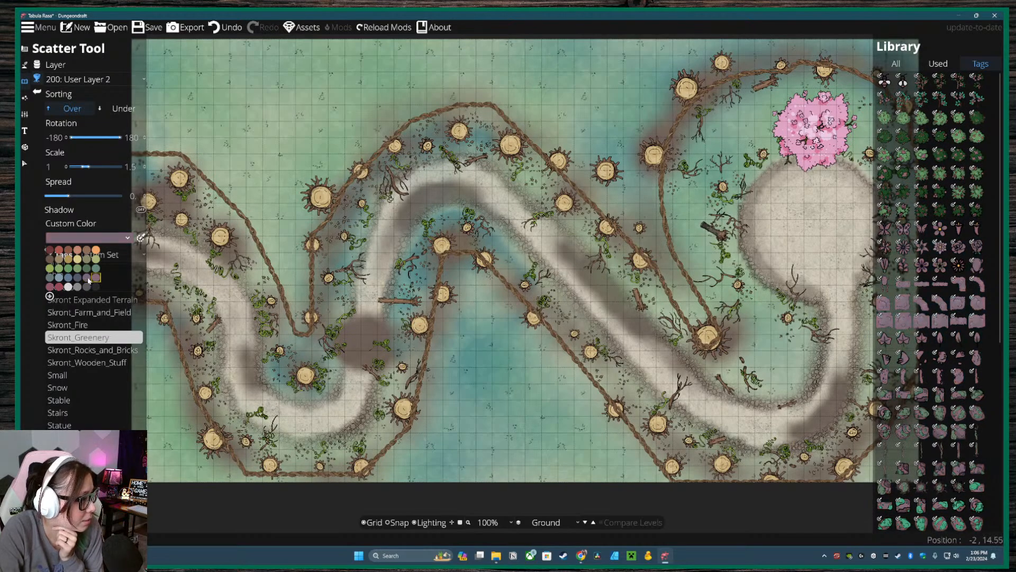
left_click(68, 278)
left_click(68, 259)
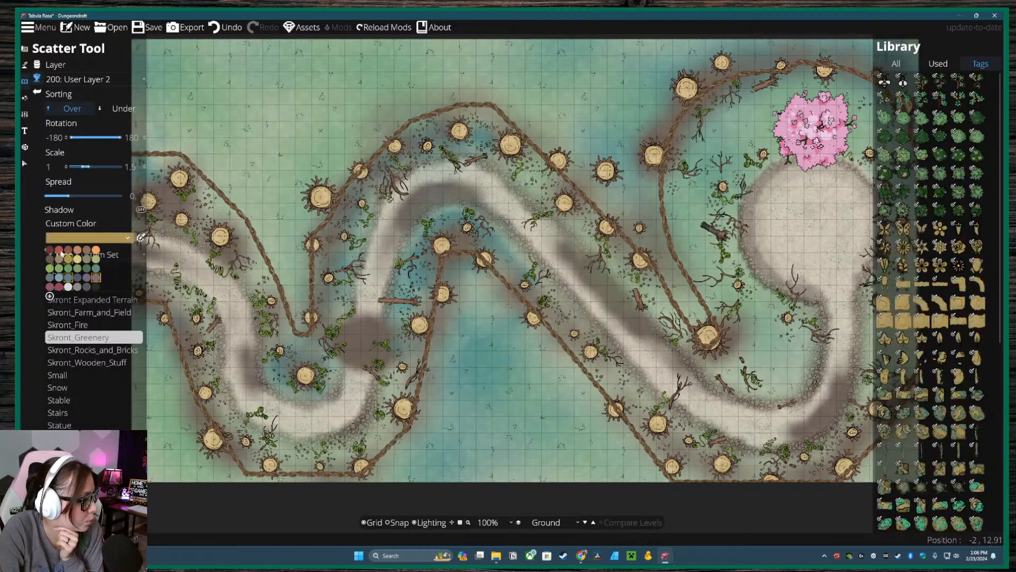
left_click(59, 251)
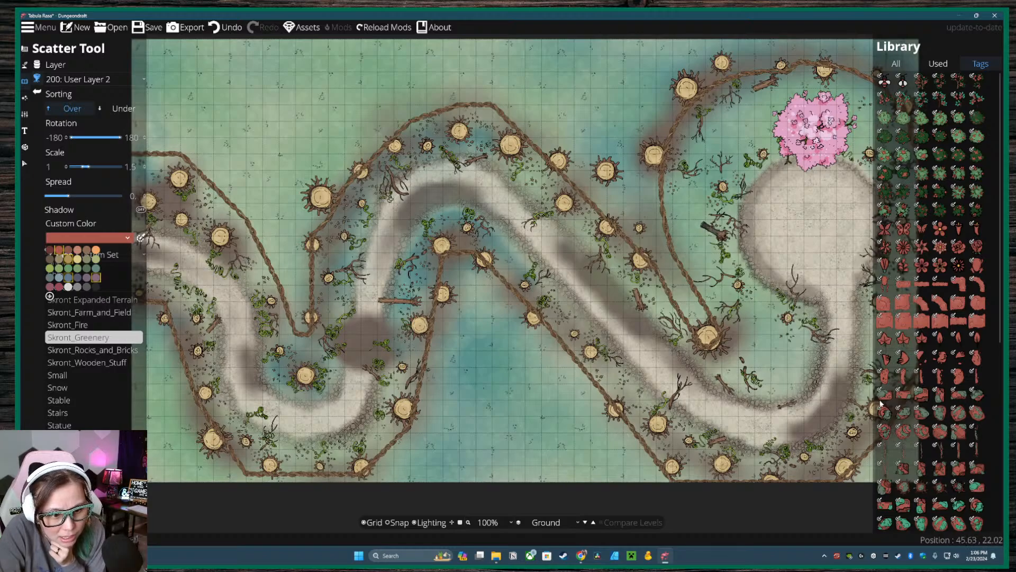
- Select the run of five flowering leafy bushes ending with Bush Leafy Flowering 05 as the scatter assets
left_click(904, 102)
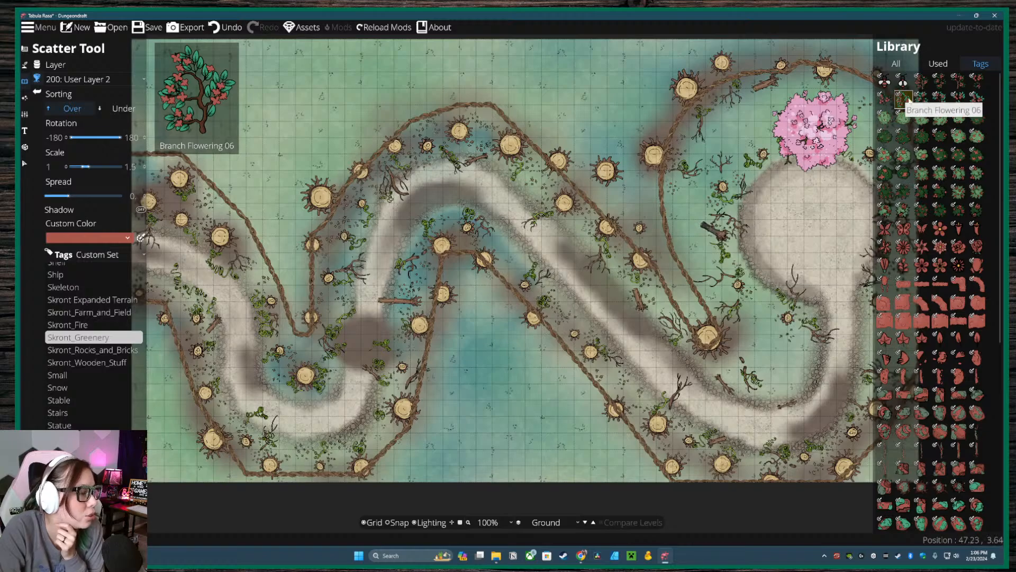
left_click(922, 98)
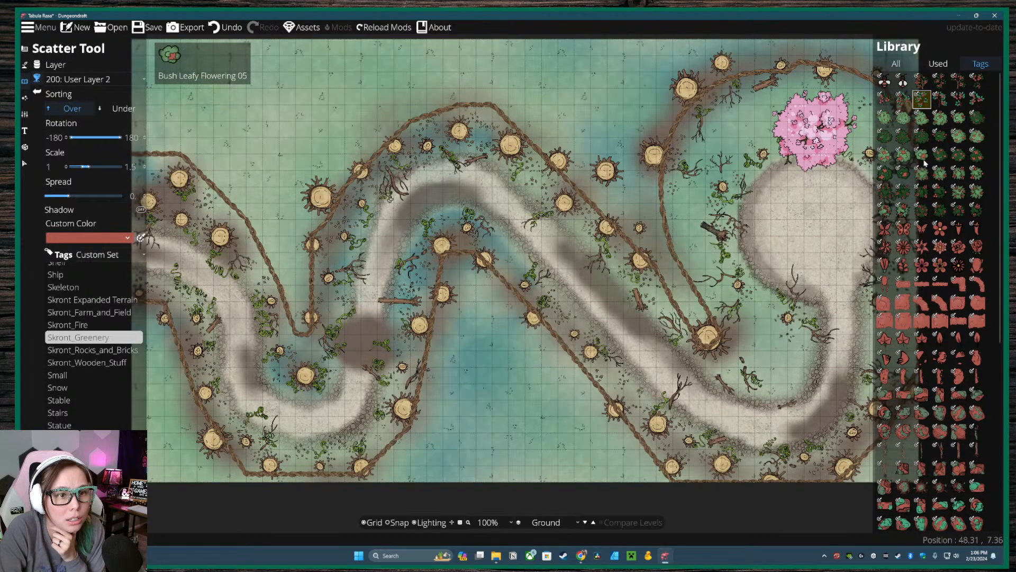
left_click(885, 155)
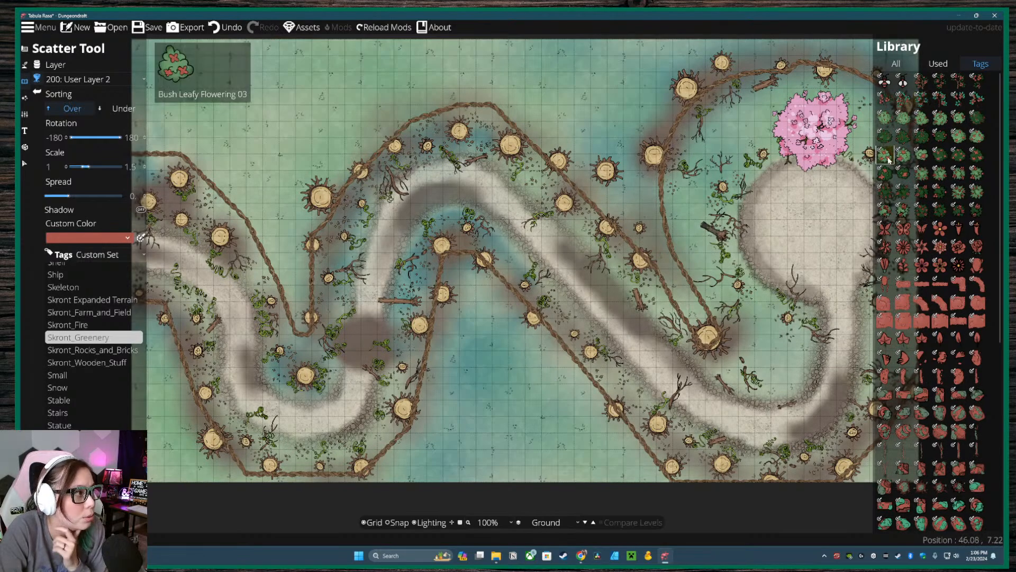
left_click(959, 136)
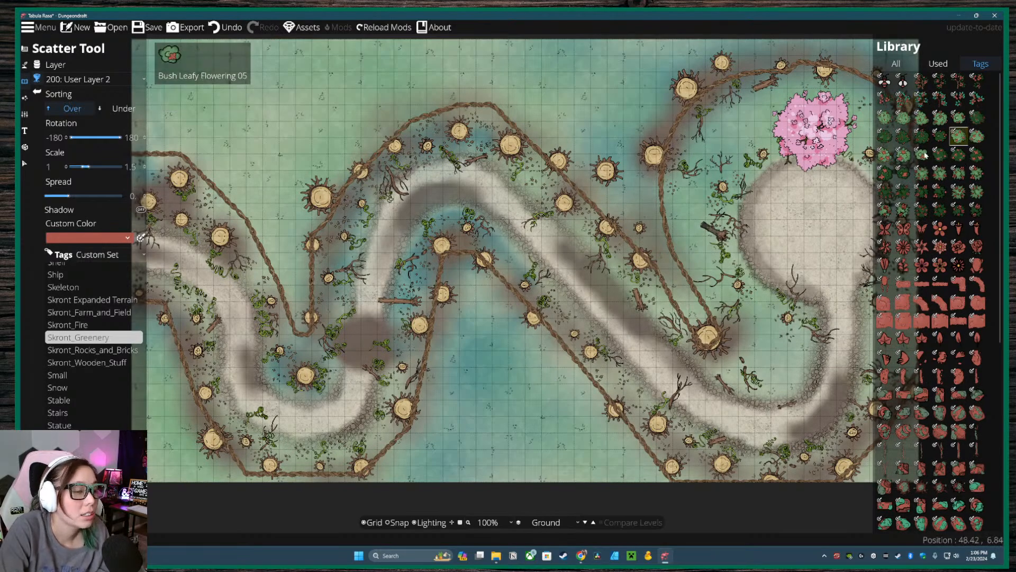
left_click(920, 159, "shift")
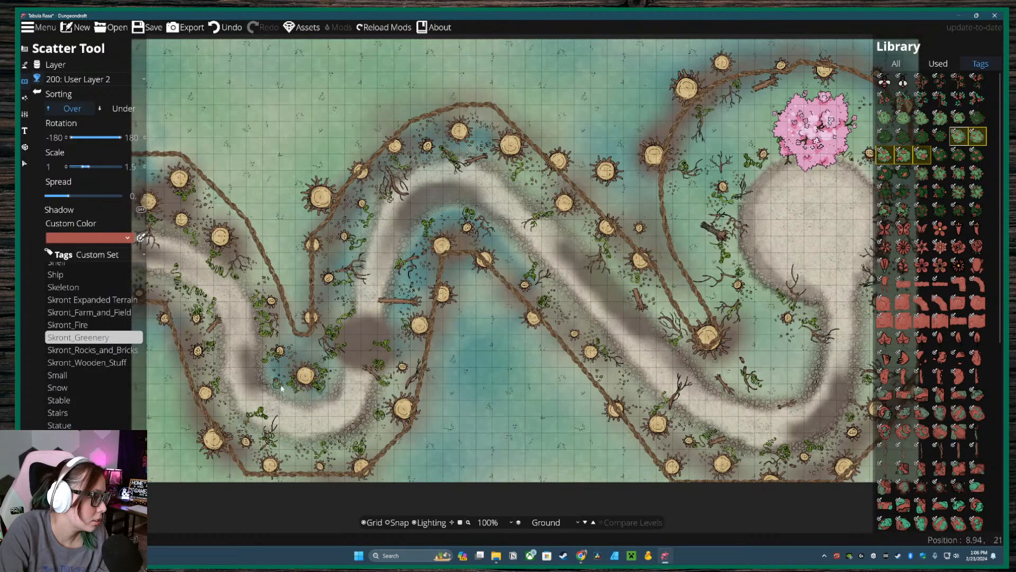
- Scatter flowering bushes below the stump inside the path's southwestern bend, at the map's western edge and south of that bend
left_click_drag(290, 389, 316, 393)
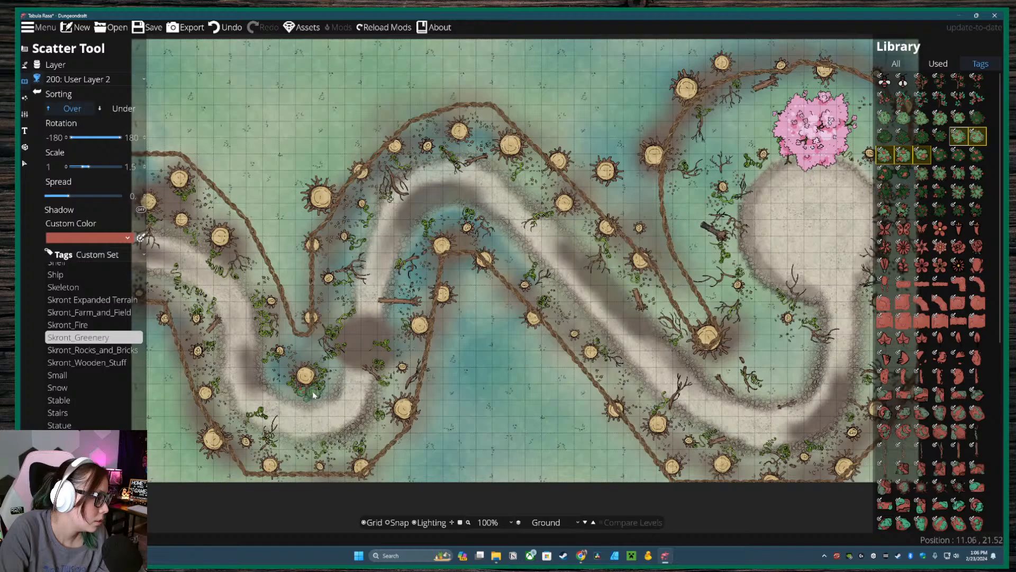
left_click_drag(248, 319, 455, 348)
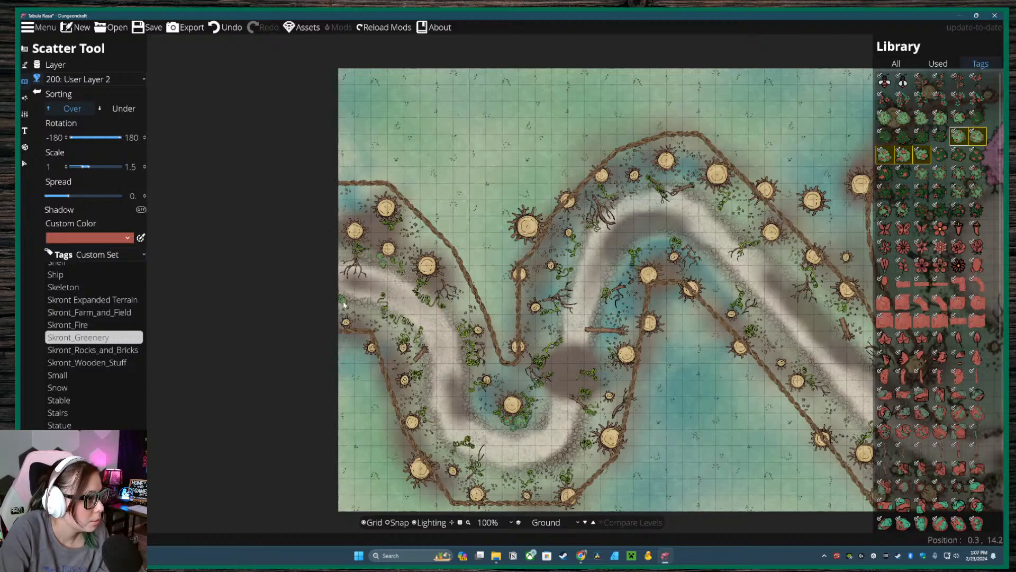
left_click_drag(347, 302, 354, 304)
left_click_drag(478, 395, 423, 324)
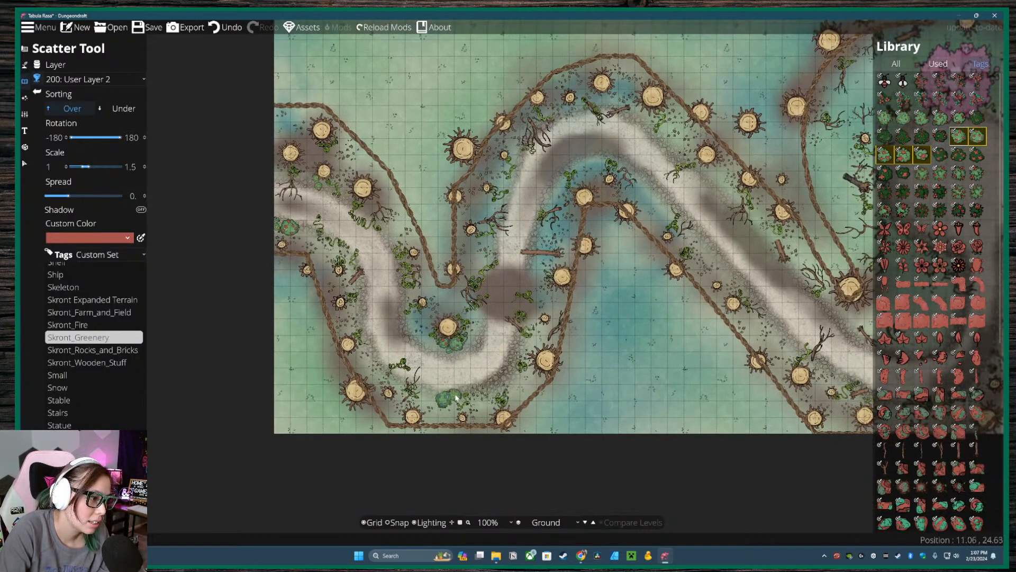
left_click(457, 397)
- Scatter flowering bushes beside the fallen log northeast of the dark patch and along the west side of the rising path
left_click_drag(538, 344, 492, 400)
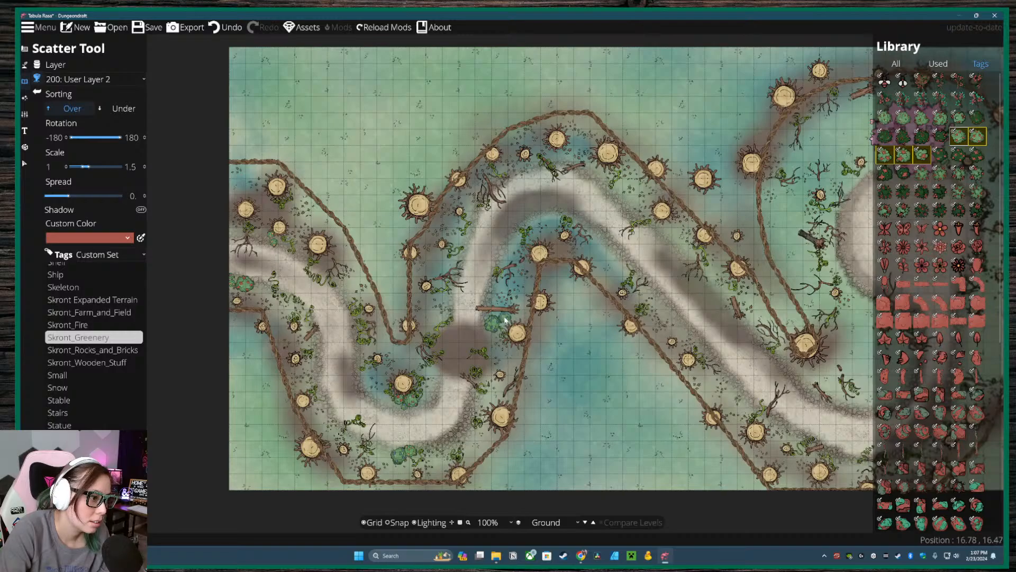
left_click(503, 321)
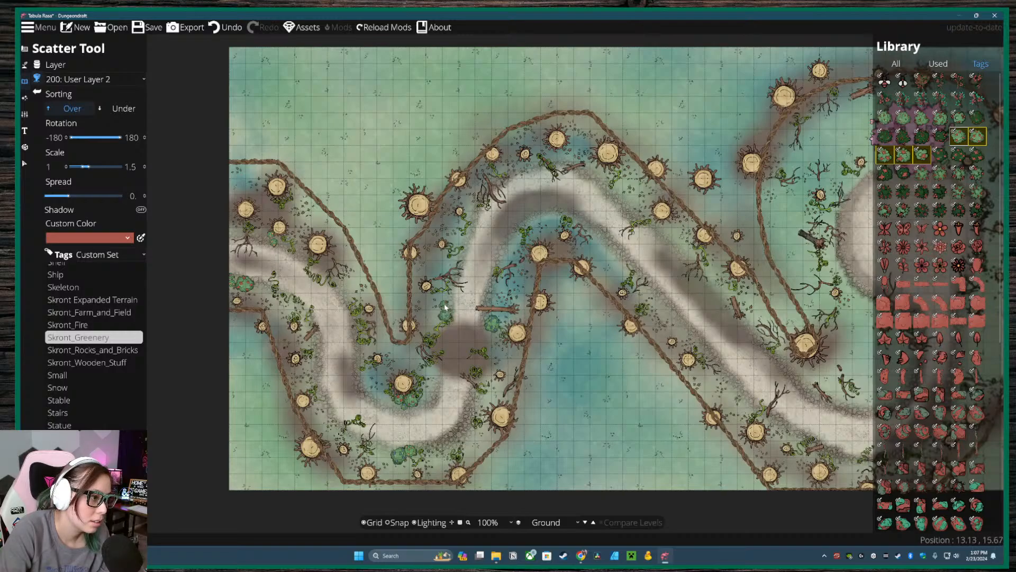
left_click(446, 308)
left_click_drag(446, 308, 413, 395)
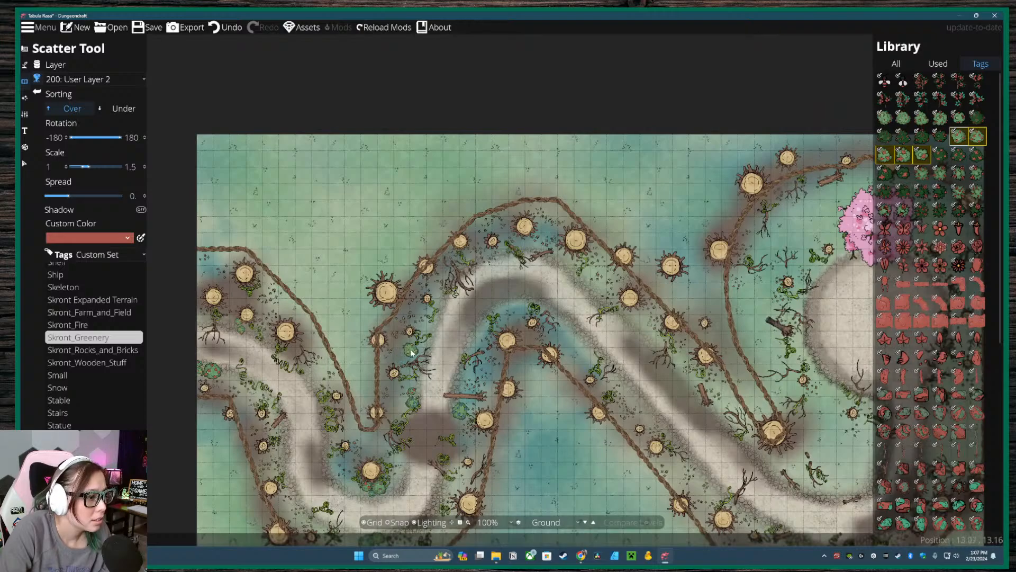
left_click(414, 354)
- Scatter flowering bushes on the outer side of the path just east of its northern bend
left_click_drag(570, 273, 491, 314)
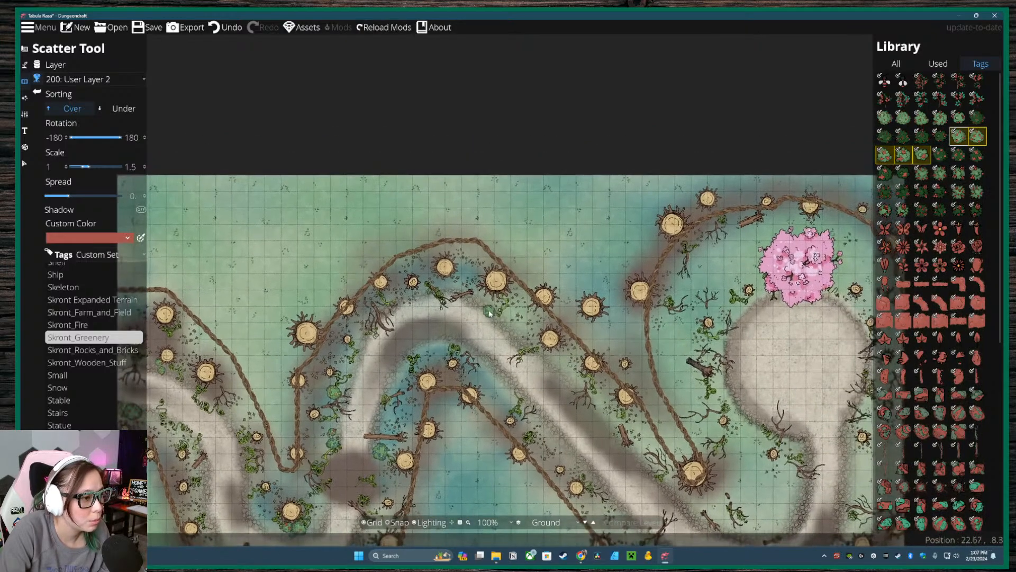
left_click(508, 330)
left_click(507, 321)
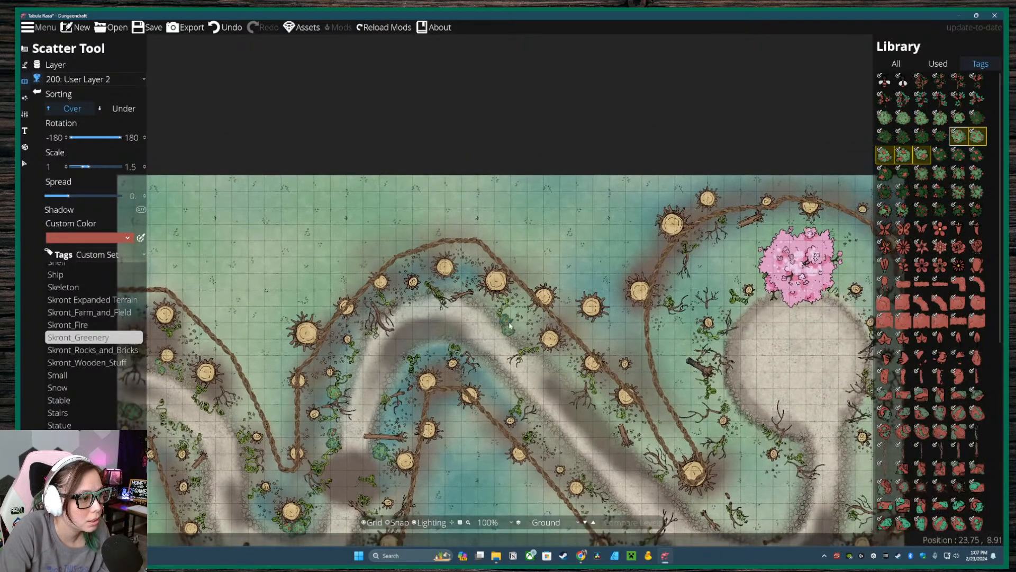
left_click_drag(551, 376, 386, 320)
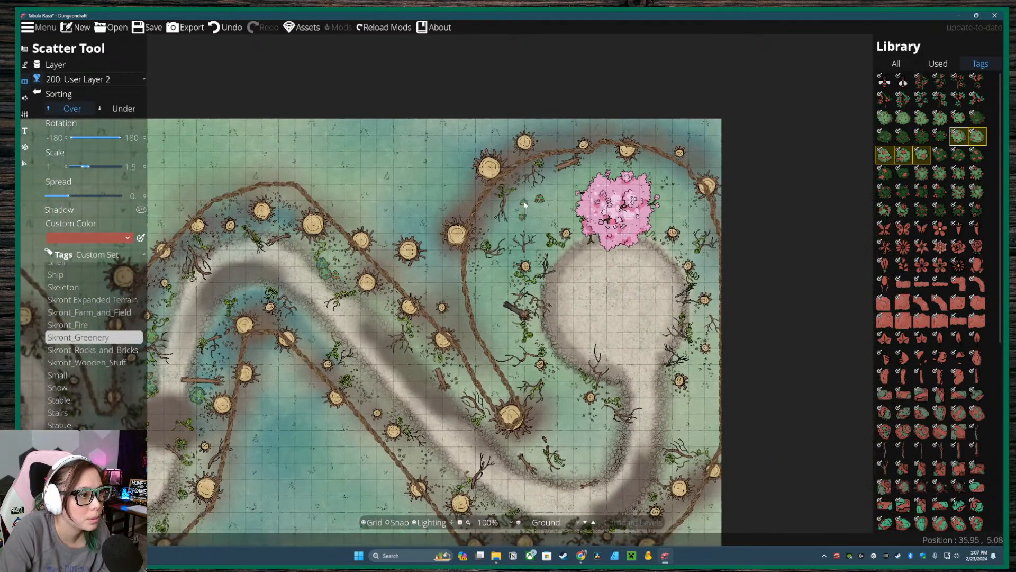
- Scatter flowering bushes on both sides of the pink tree, around the path's southeastern bend, and along the wall west of the clearing
left_click(539, 209)
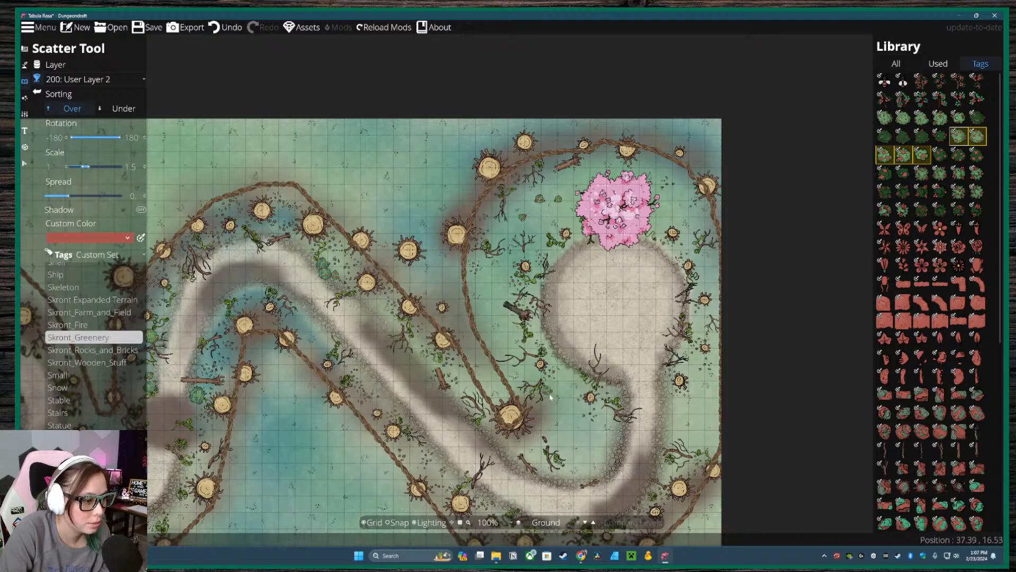
left_click(576, 442)
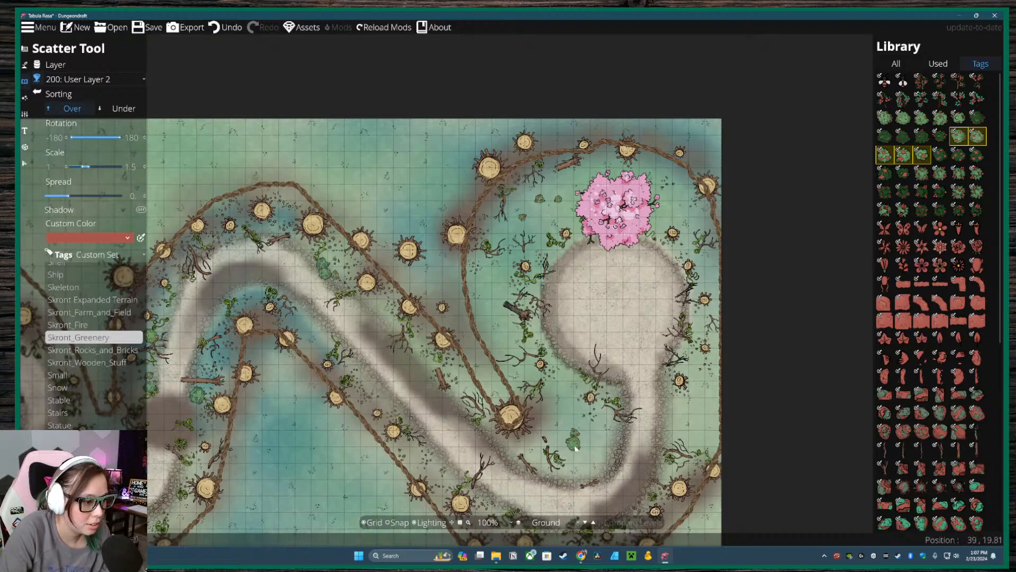
left_click(535, 215)
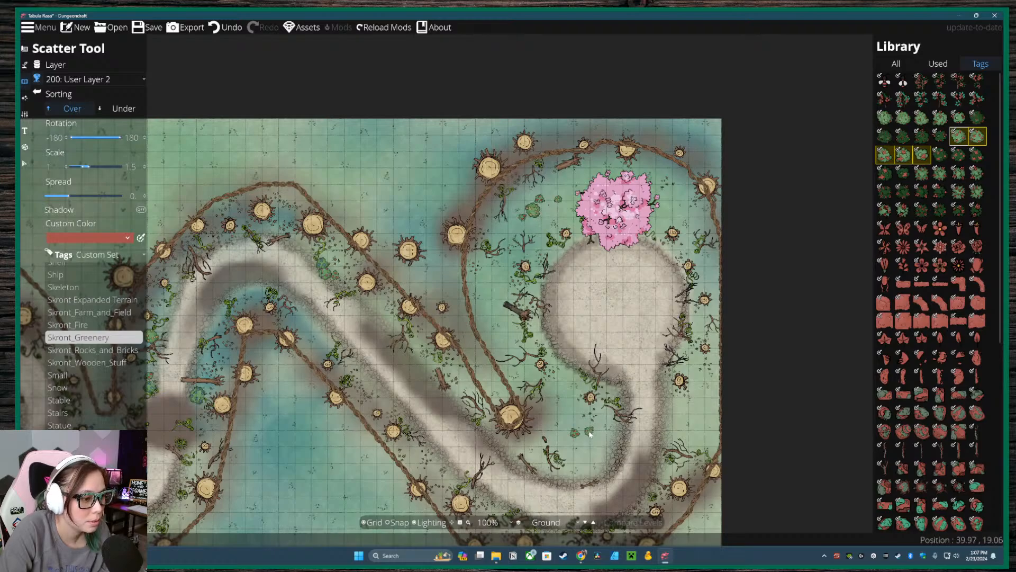
left_click(578, 435)
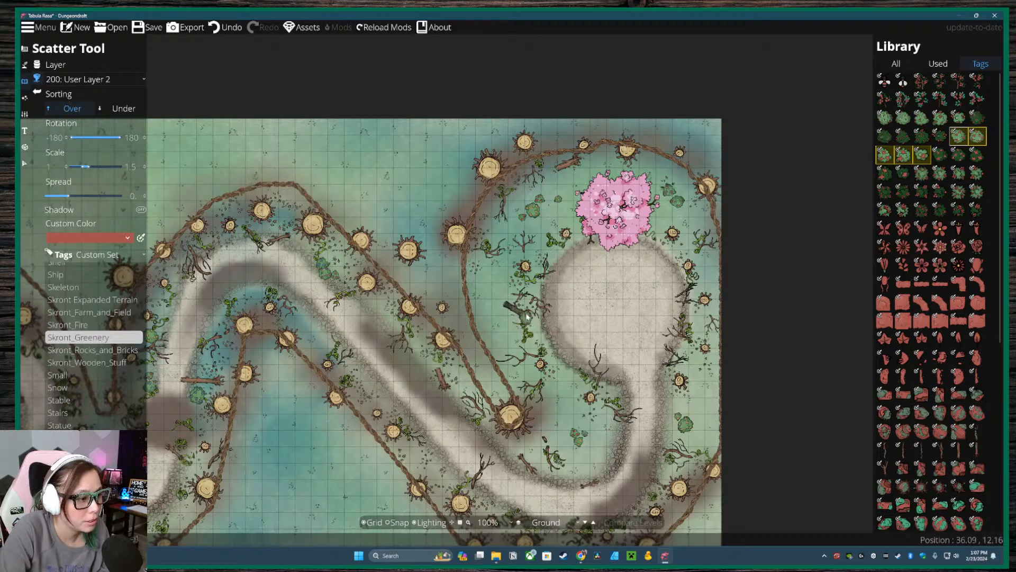
left_click(479, 303)
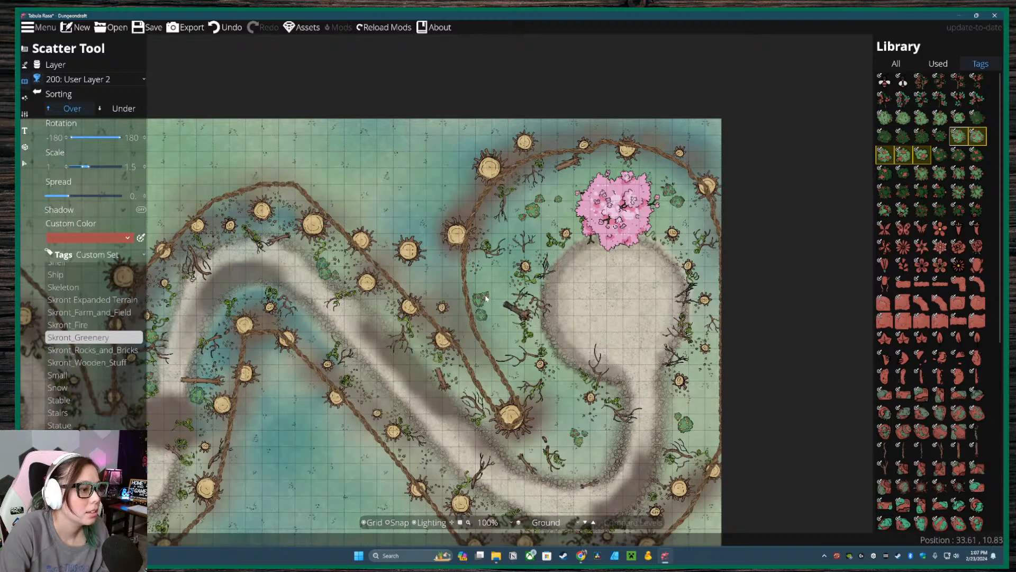
left_click_drag(527, 446, 540, 340)
left_click_drag(448, 284, 494, 365)
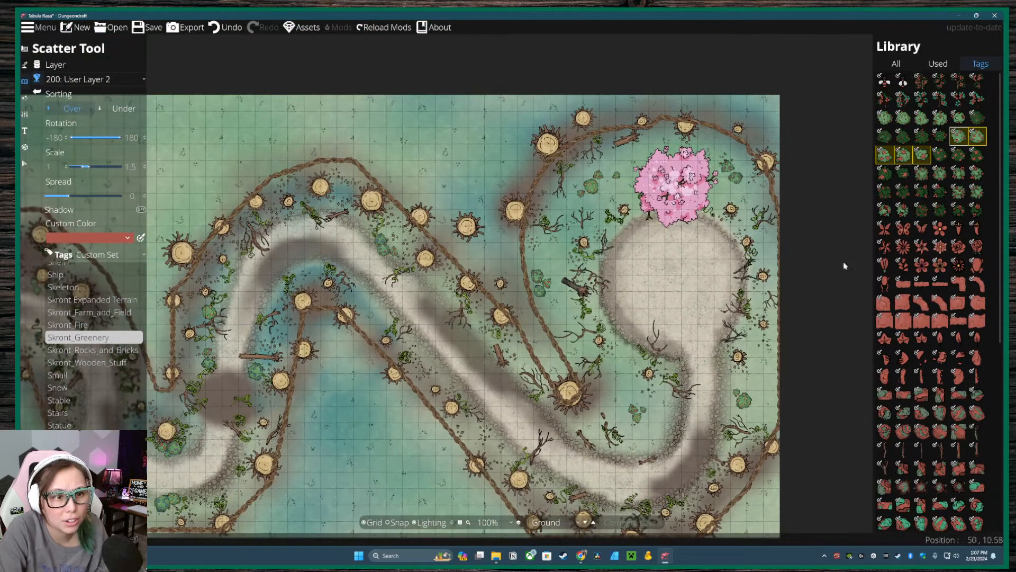
- Select the run of four dark spiky bushes starting with Bush Spiky Flowering 05 as the scatter assets
left_click(957, 138)
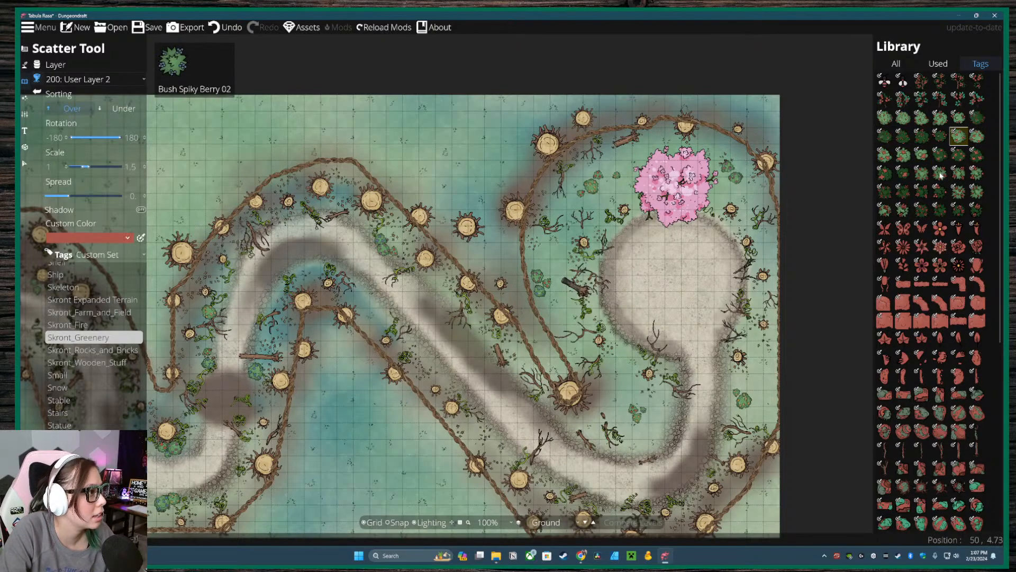
left_click(940, 175)
left_click(977, 173, "shift")
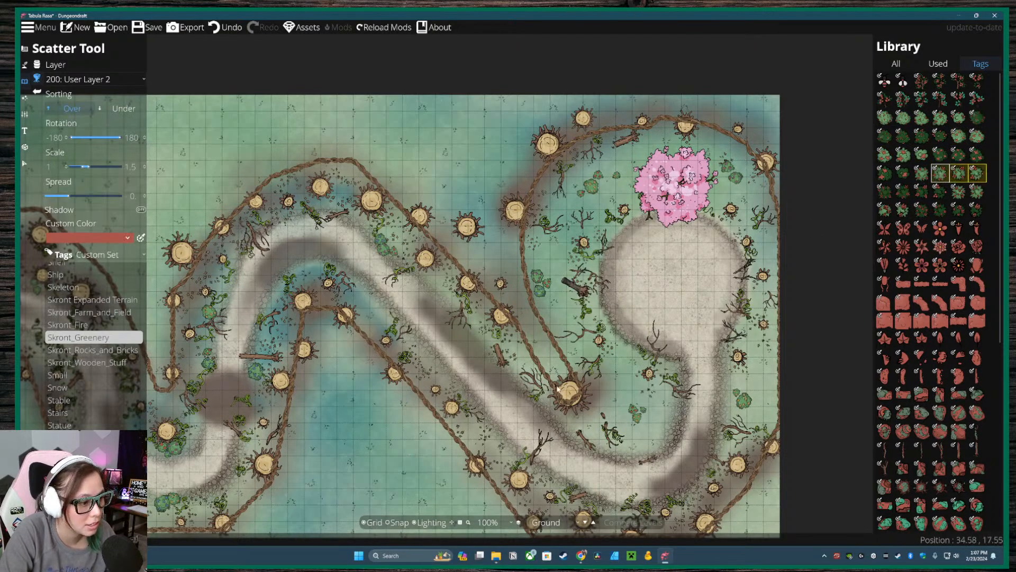
left_click(923, 212)
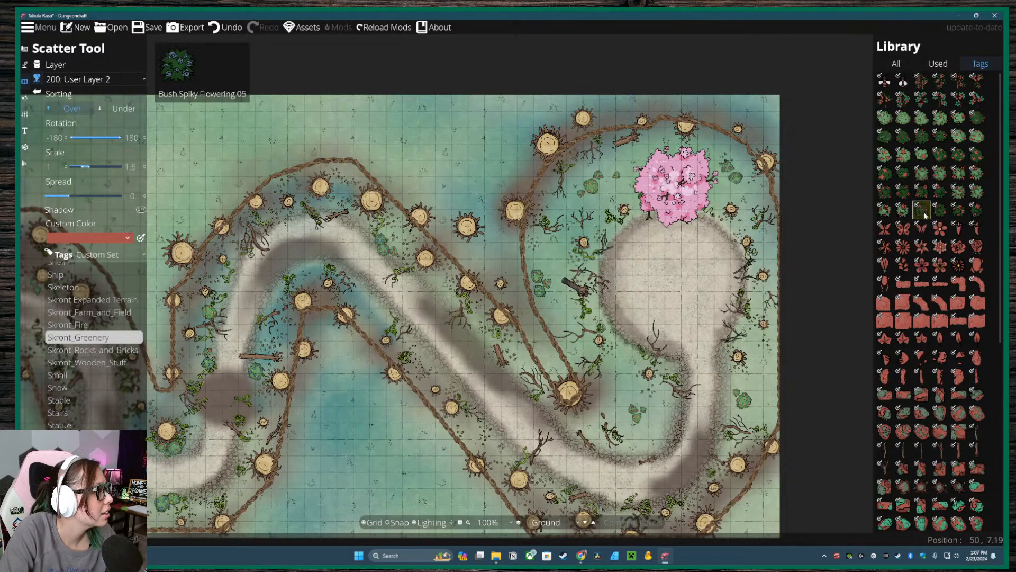
left_click(977, 209, "shift")
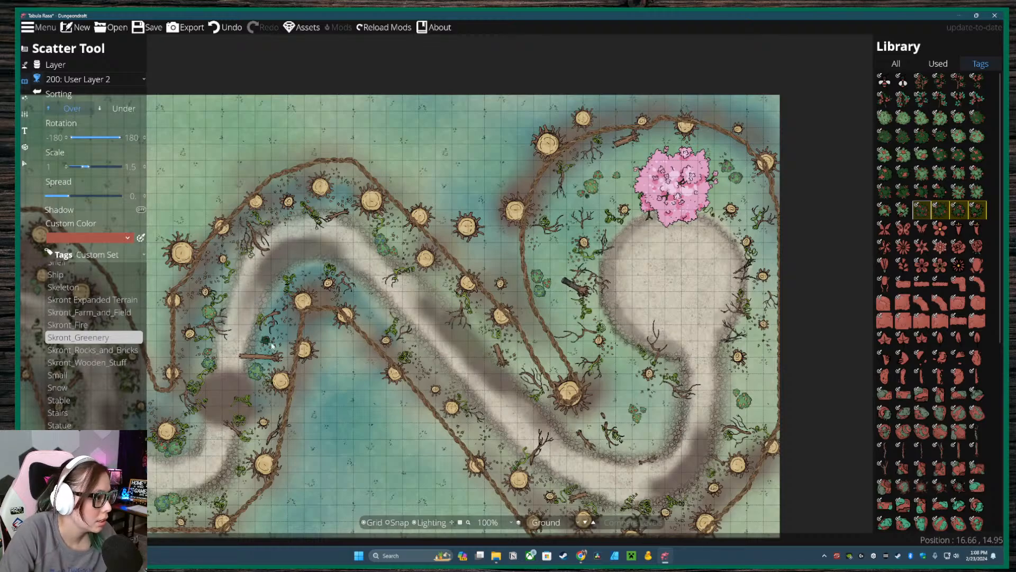
left_click_drag(303, 360, 437, 301)
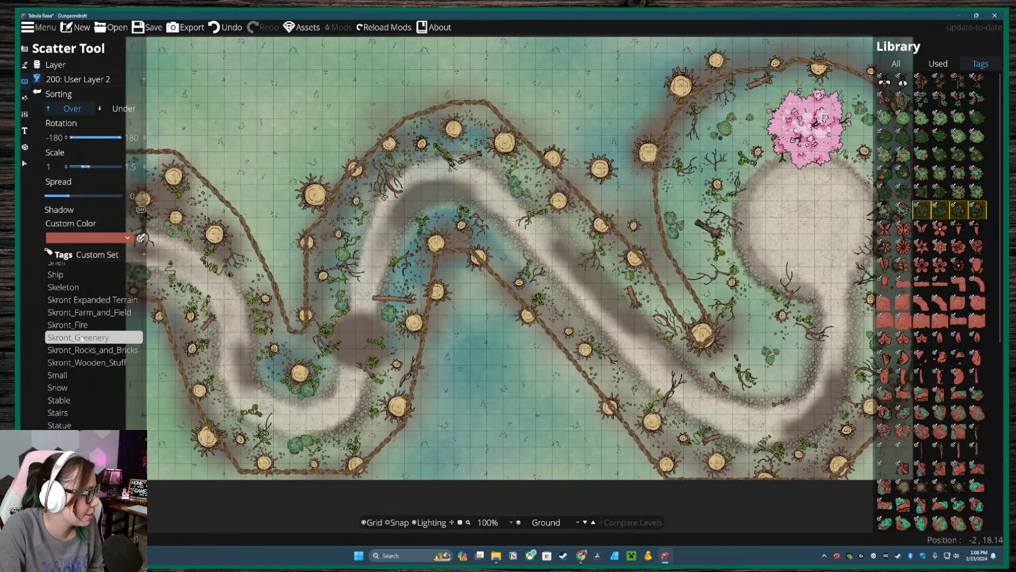
- Filter the library to the Rock tag and select all the grey boulders from Boulder 14 onward as the scatter assets
scroll(93, 318, "up", 5)
scroll(90, 312, "up", 2)
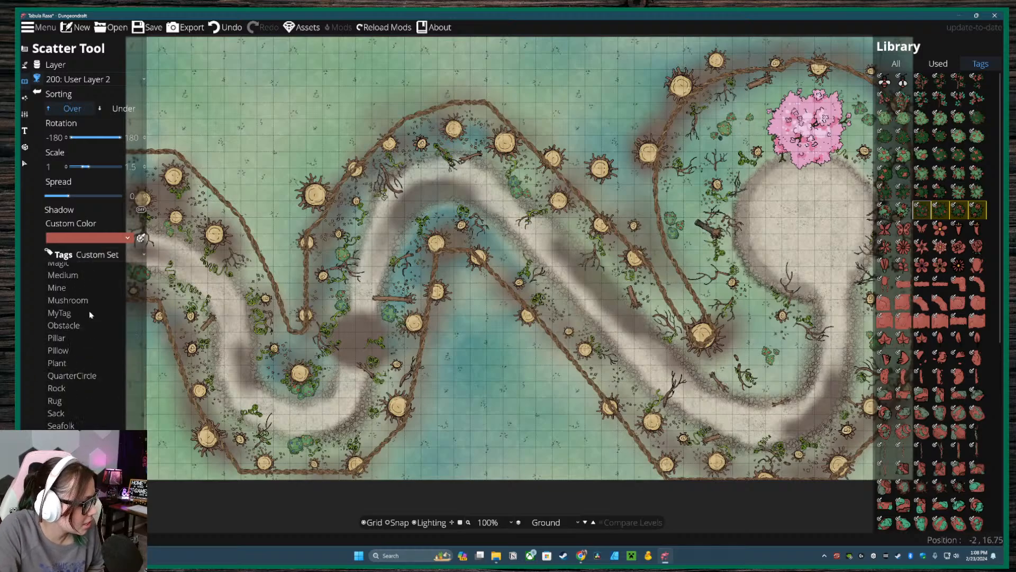
left_click(74, 388)
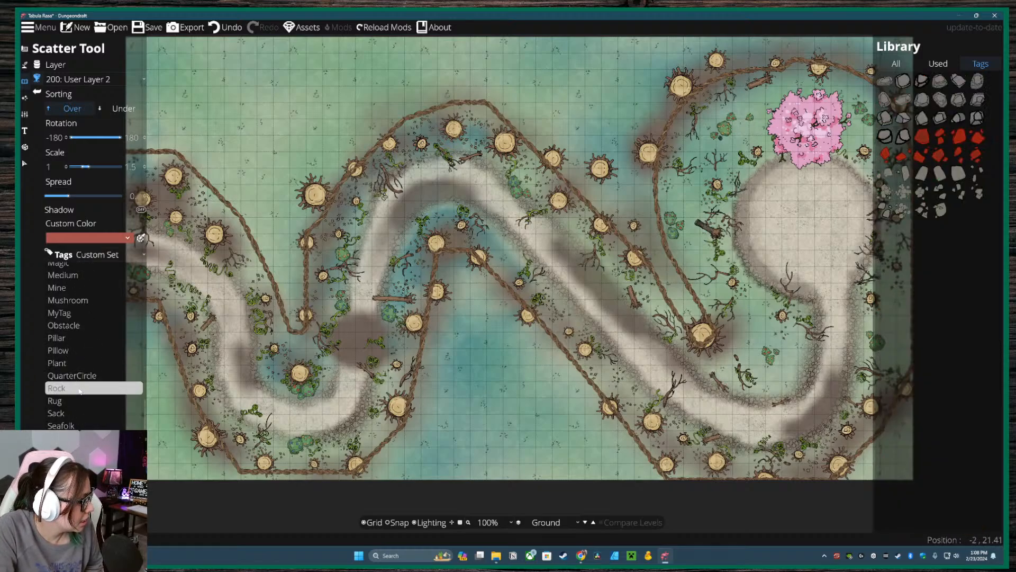
left_click(905, 87)
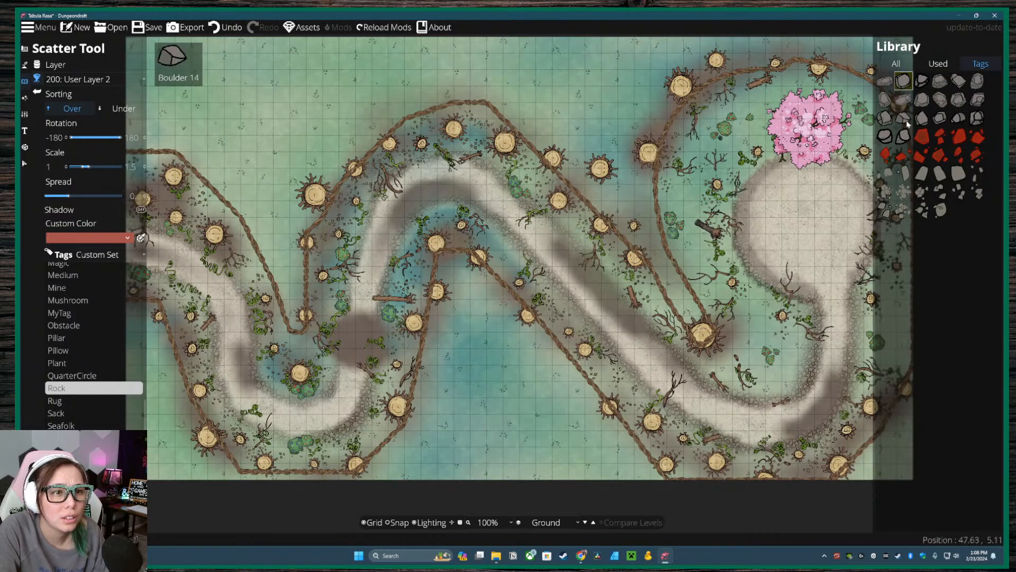
left_click(903, 138, "shift")
- Scatter boulders on the grass east of the path's western stretch and along the outer edge of its southwestern bend
scroll(521, 235, "up", 2)
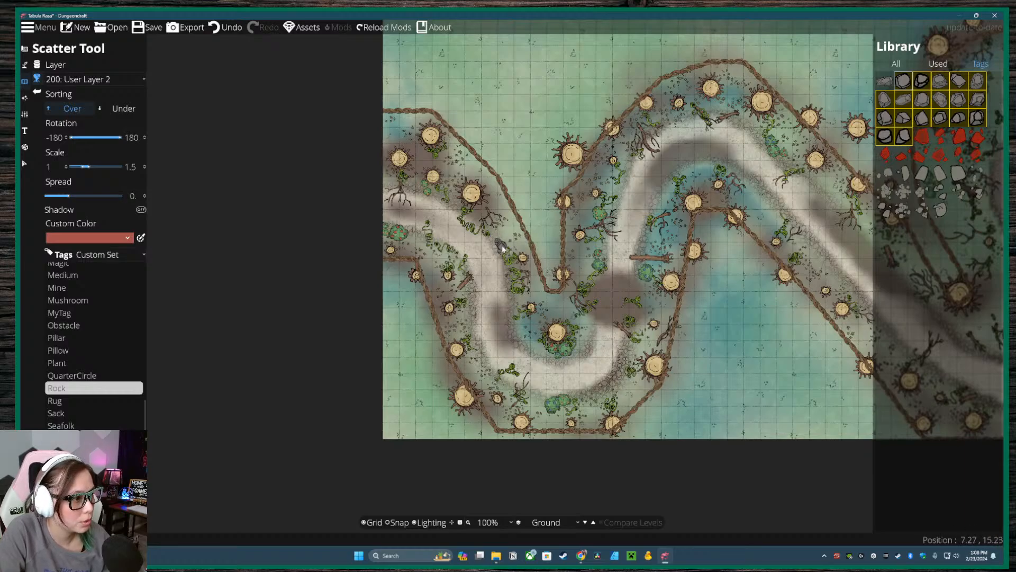
scroll(502, 249, "up", 2)
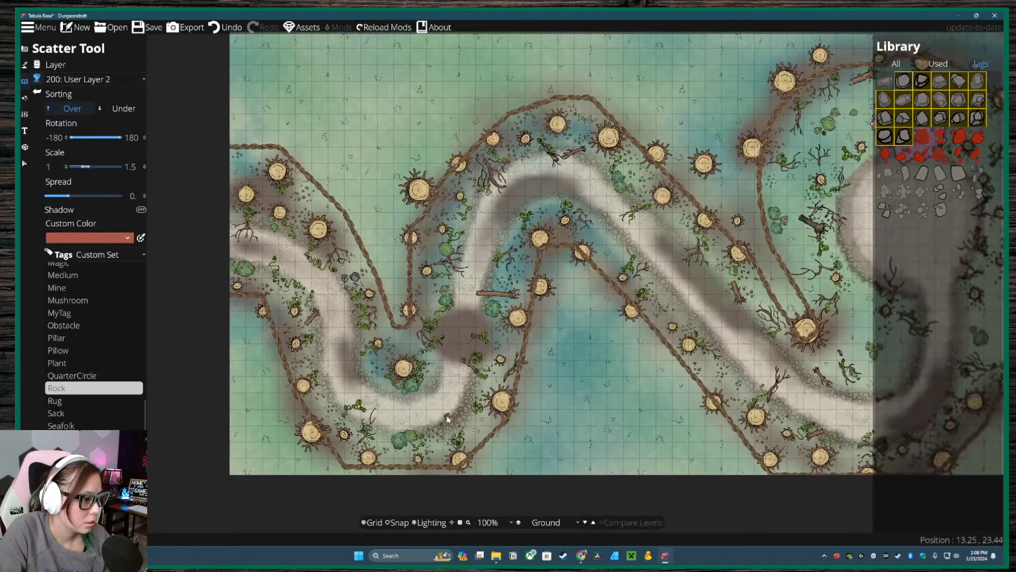
left_click_drag(656, 300, 399, 349)
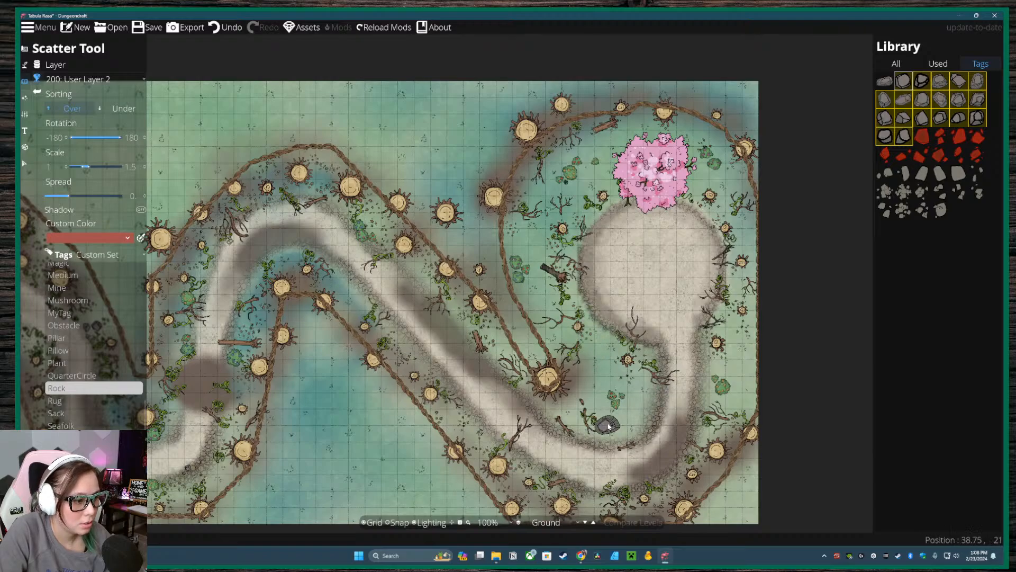
- Scatter boulders inside the path's southeastern bend, at the clearing's southwestern edge, east of the pink tree and along the wall west of the clearing
left_click(624, 425)
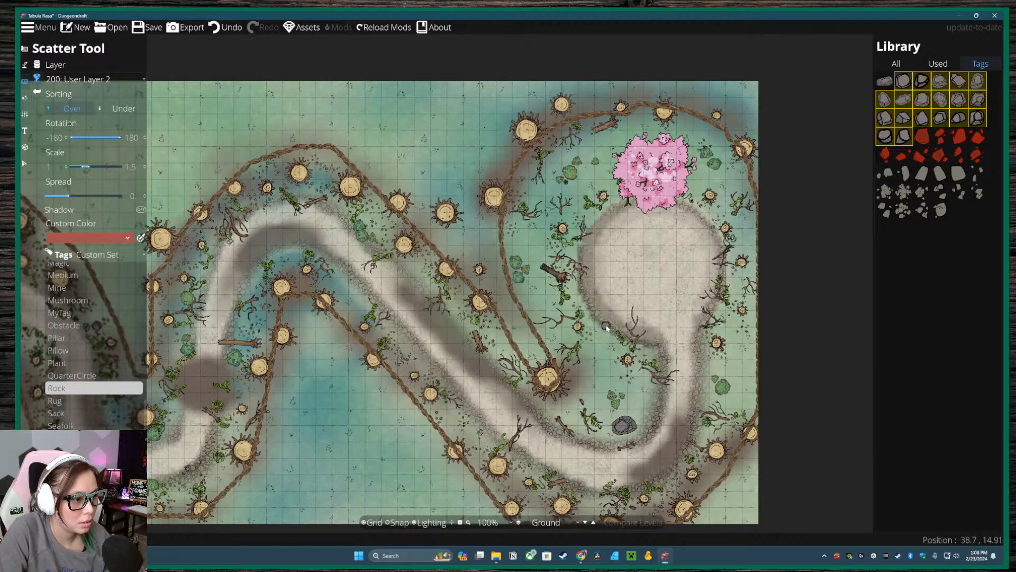
left_click_drag(713, 213, 584, 246)
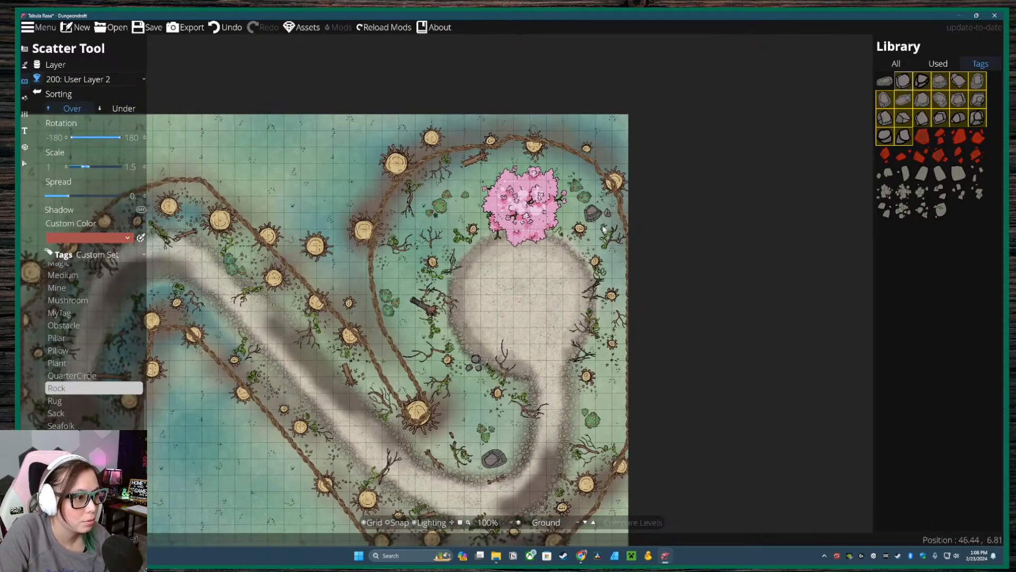
left_click_drag(515, 286, 591, 318)
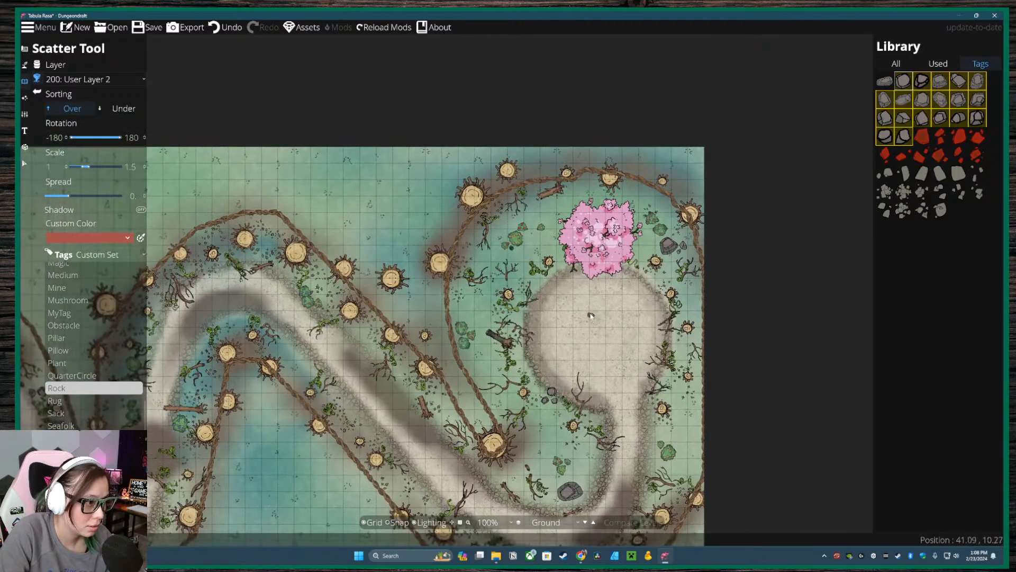
left_click(454, 313)
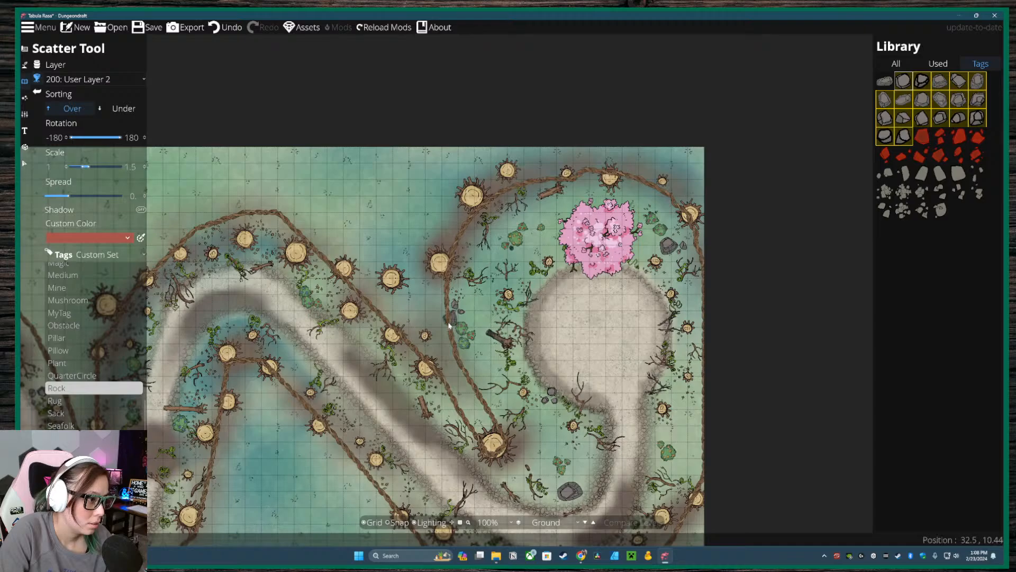
left_click_drag(261, 366, 479, 334)
left_click_drag(424, 364, 602, 260)
left_click_drag(768, 261, 639, 244)
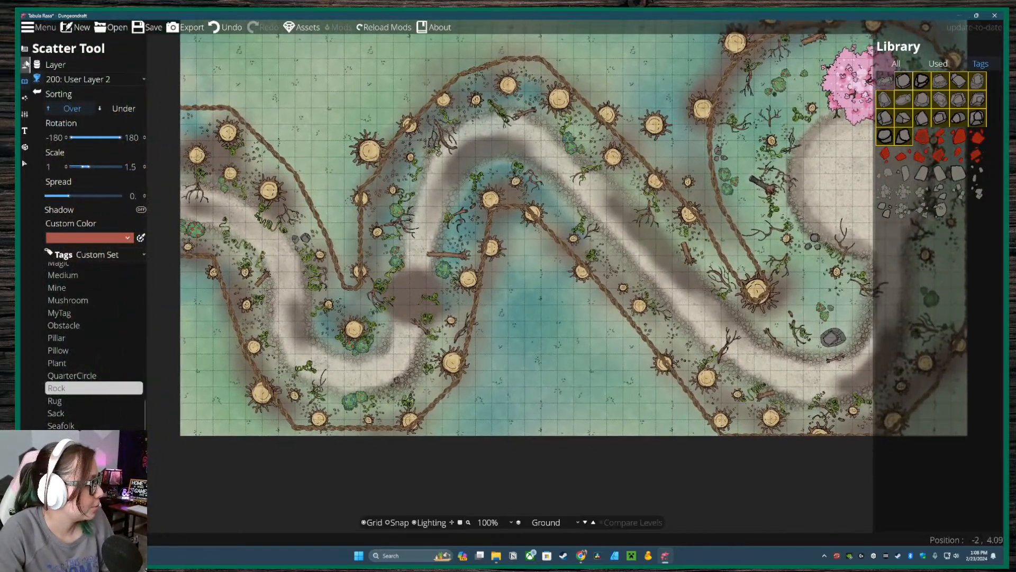
- Look through the Path Tool's library for a path style that suits the forest map
left_click(24, 98)
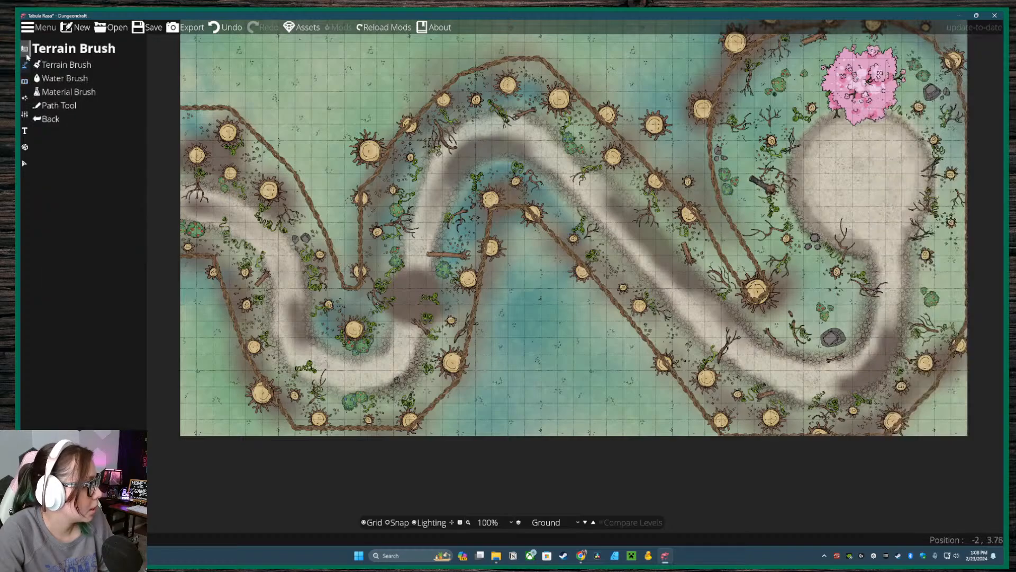
left_click(58, 106)
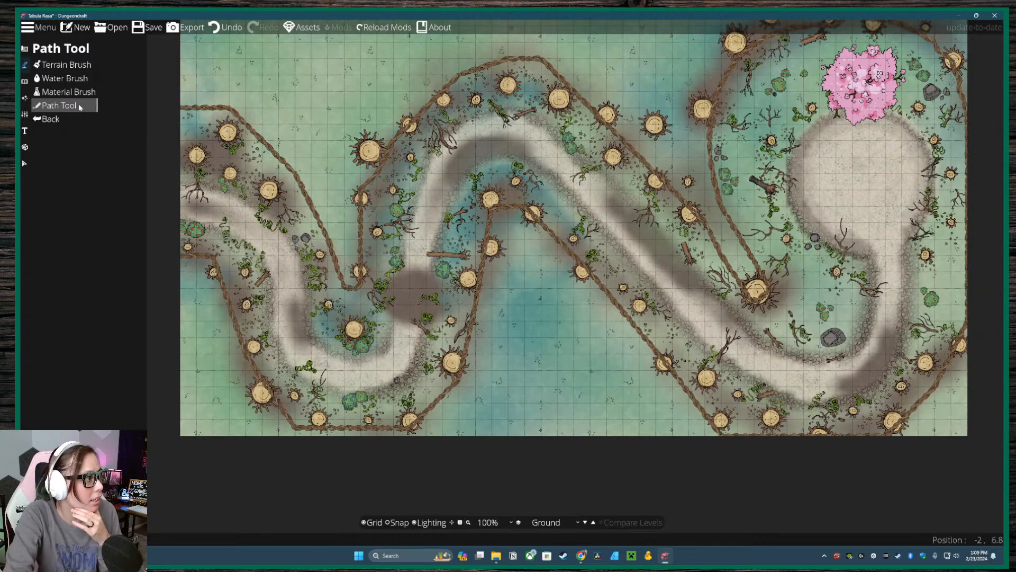
left_click(79, 106)
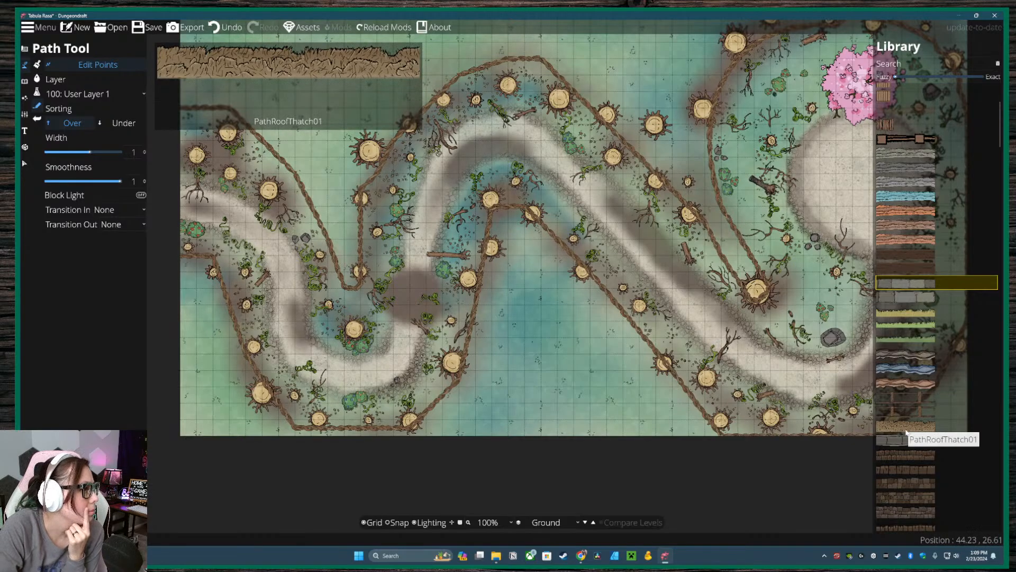
scroll(907, 432, "down", 5)
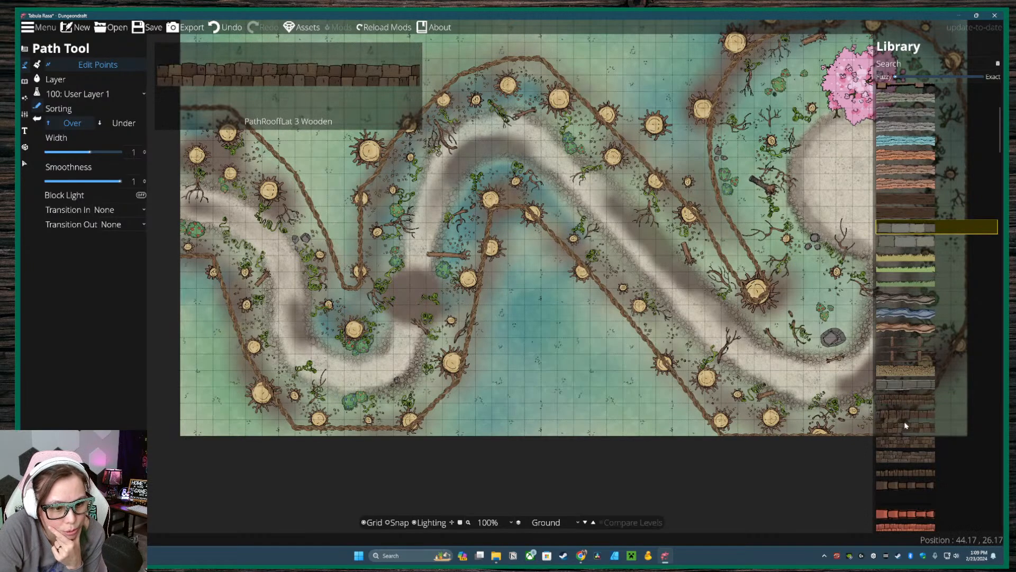
scroll(897, 476, "down", 5)
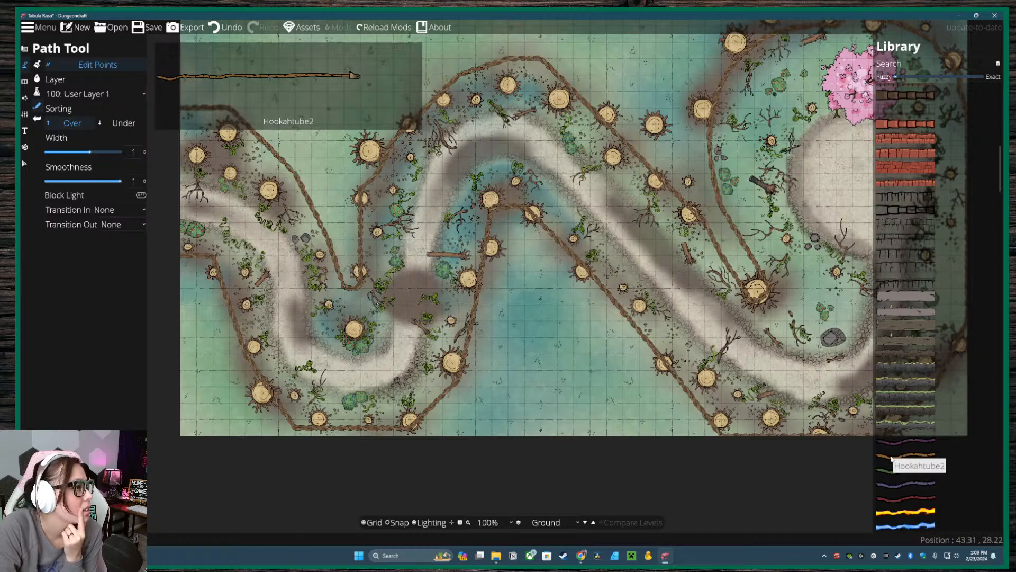
scroll(891, 459, "down", 8)
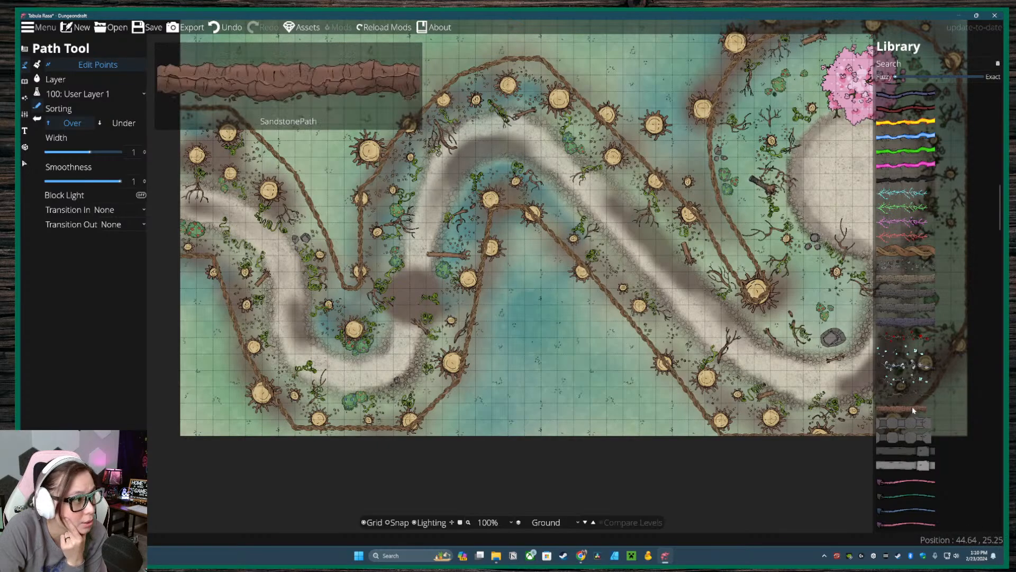
scroll(911, 471, "down", 3)
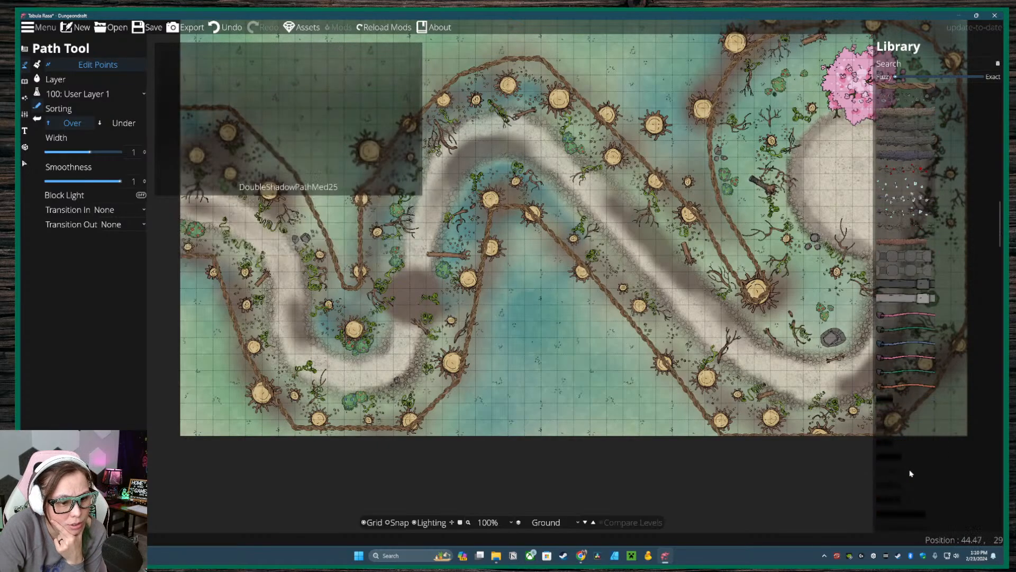
scroll(913, 413, "up", 5)
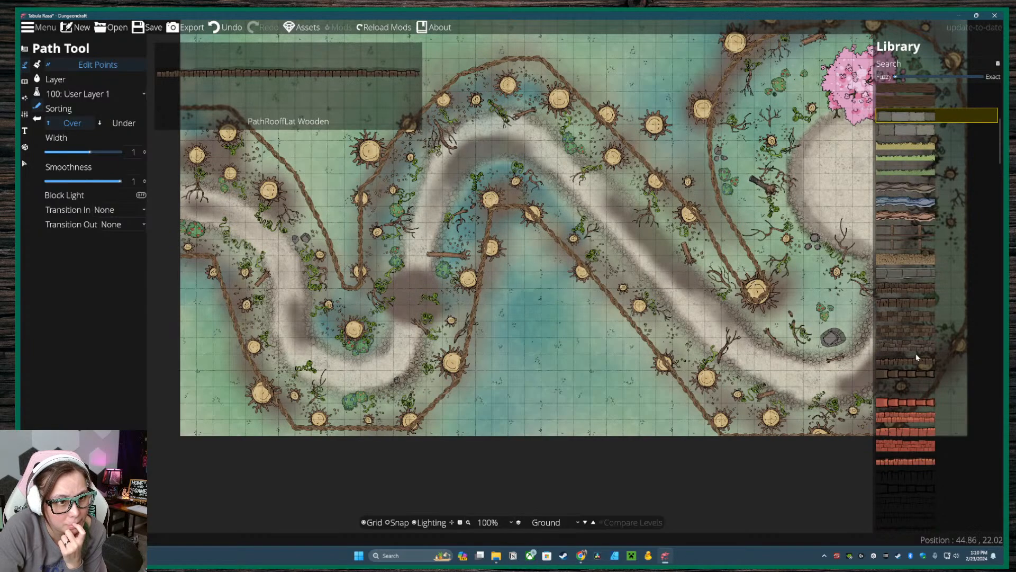
scroll(919, 365, "up", 6)
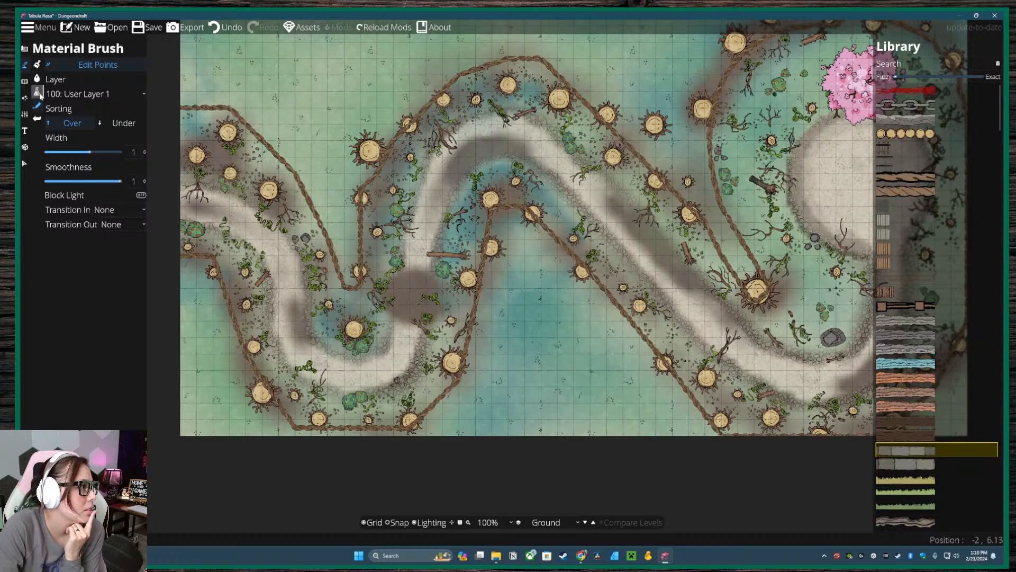
- Review the options of the Material and Terrain Brushes and of the wall, cave, pattern shape and roof tools
left_click(36, 79)
left_click(38, 94)
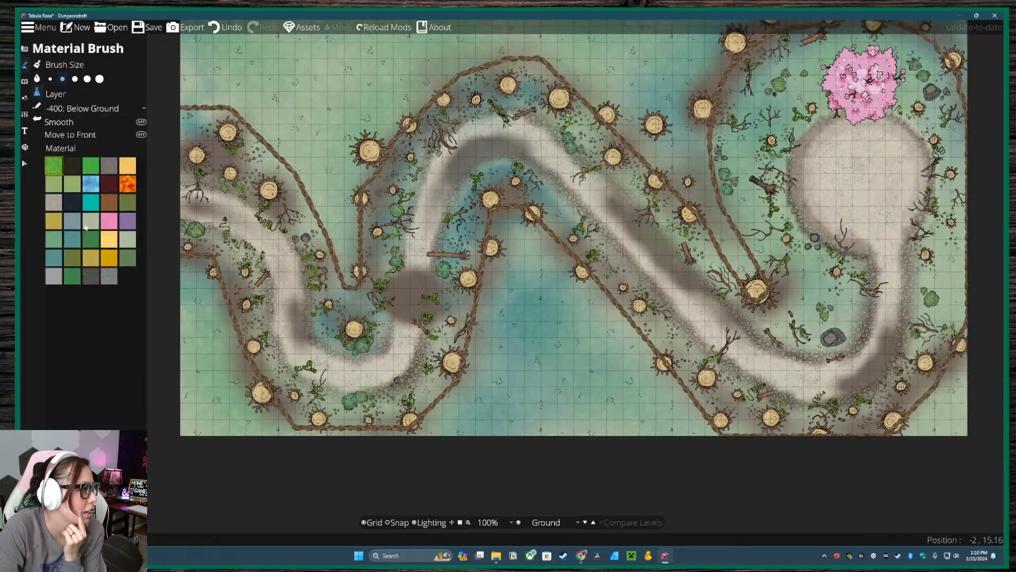
left_click(36, 64)
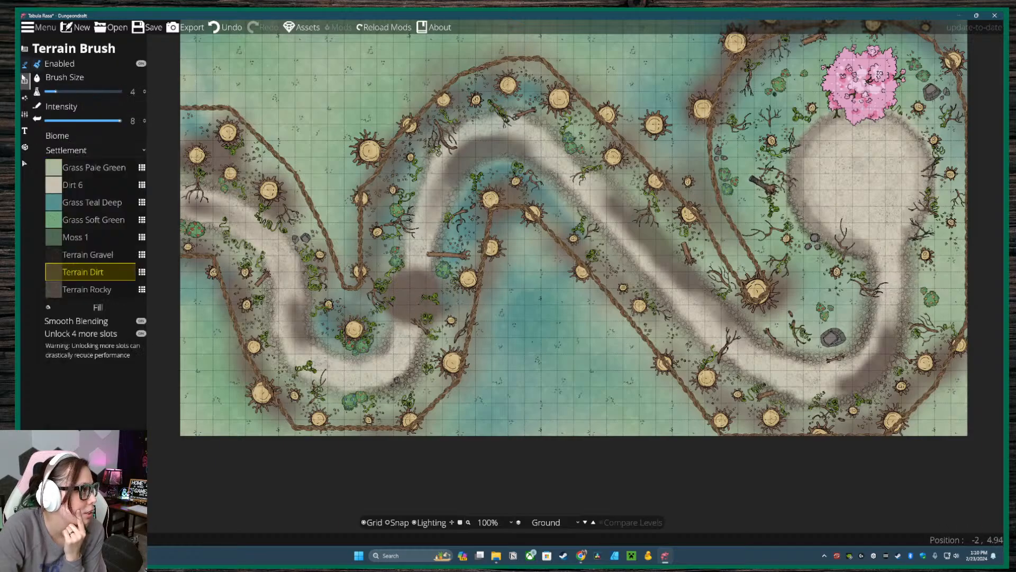
left_click(25, 83)
left_click(25, 52)
left_click(59, 78)
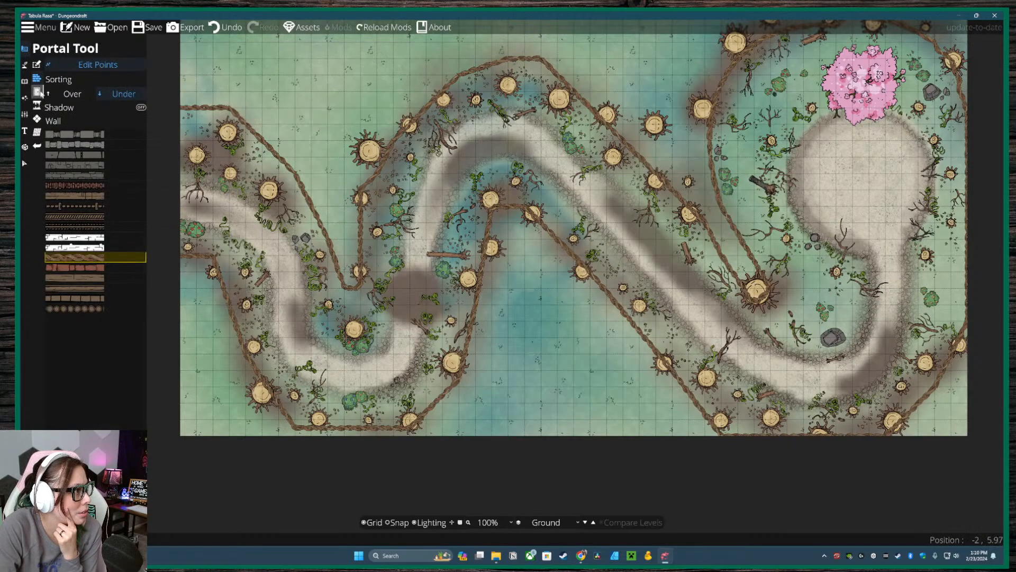
left_click(42, 114)
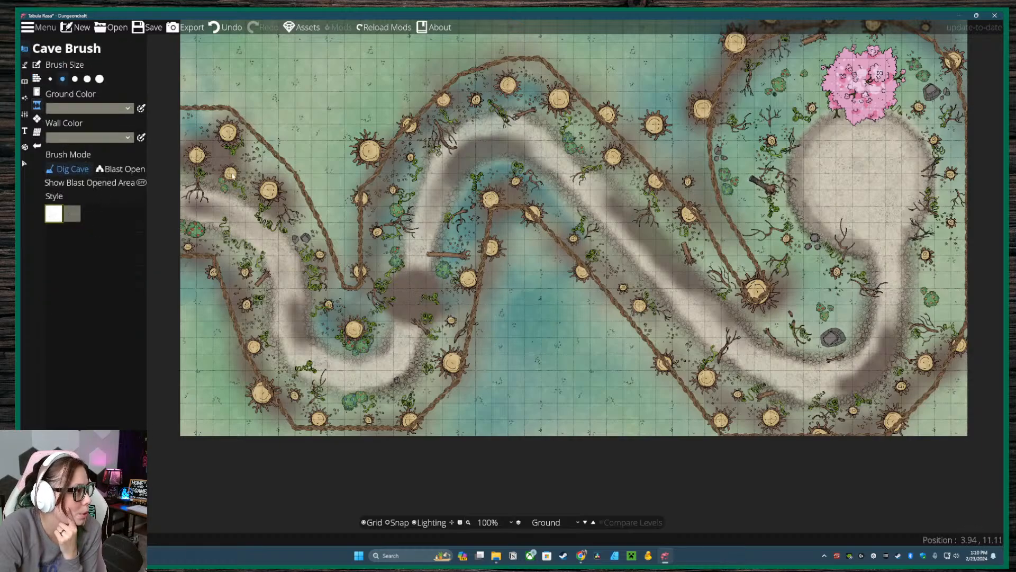
left_click(38, 119)
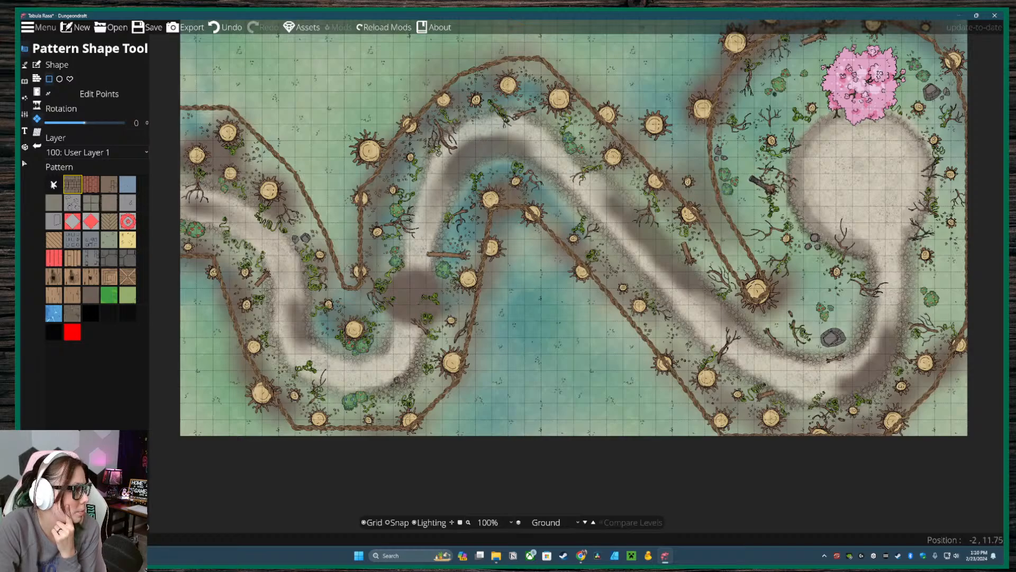
left_click(37, 132)
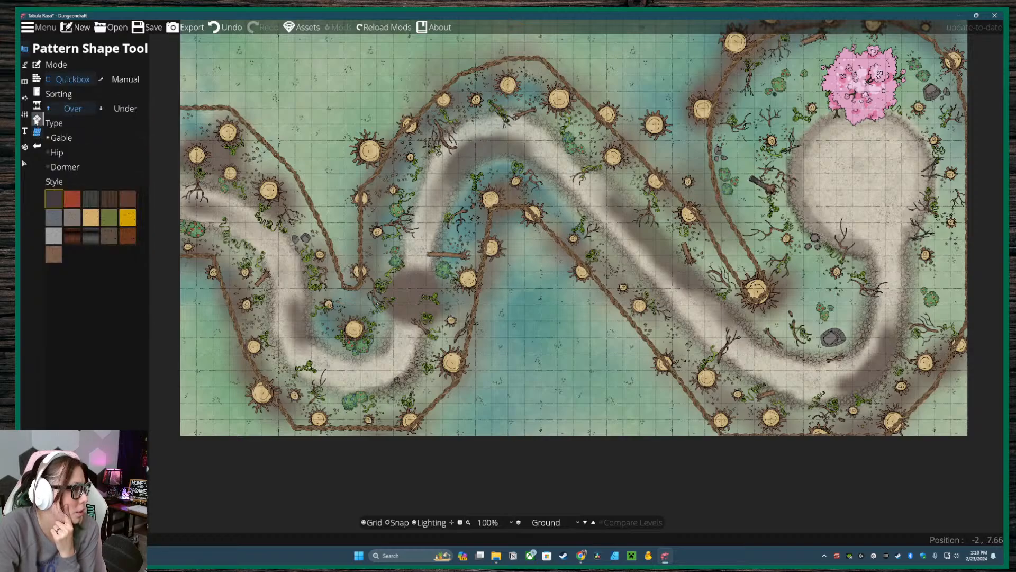
left_click(24, 65)
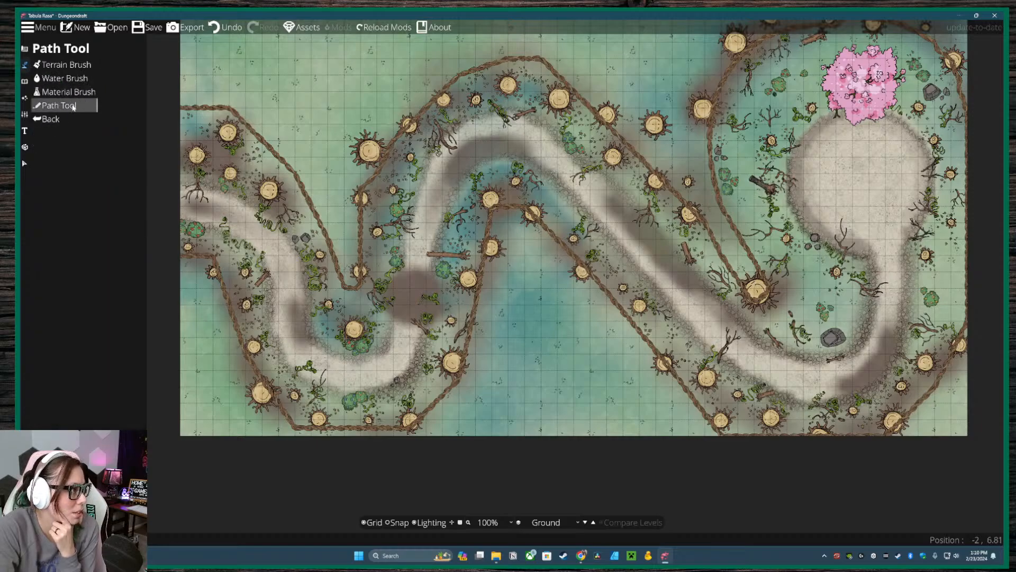
left_click(64, 65)
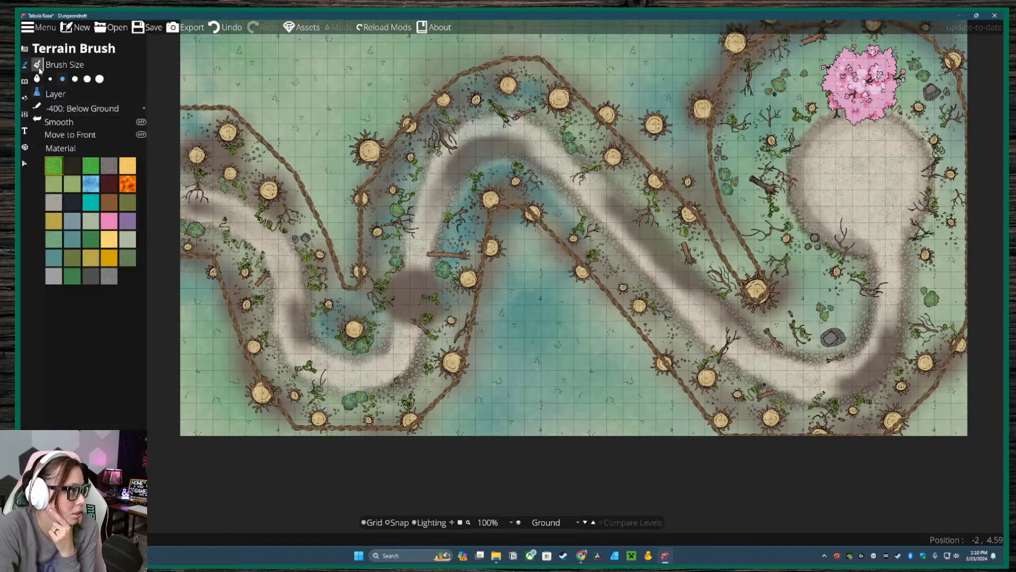
- Activate the Path tool and examine its layer options and the path styles in the library
left_click(37, 106)
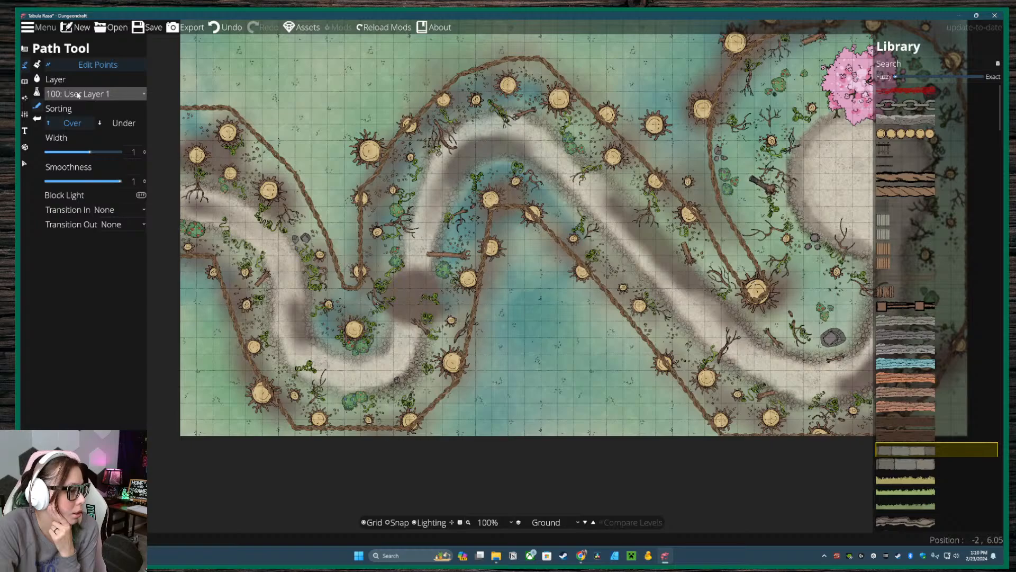
left_click(78, 94)
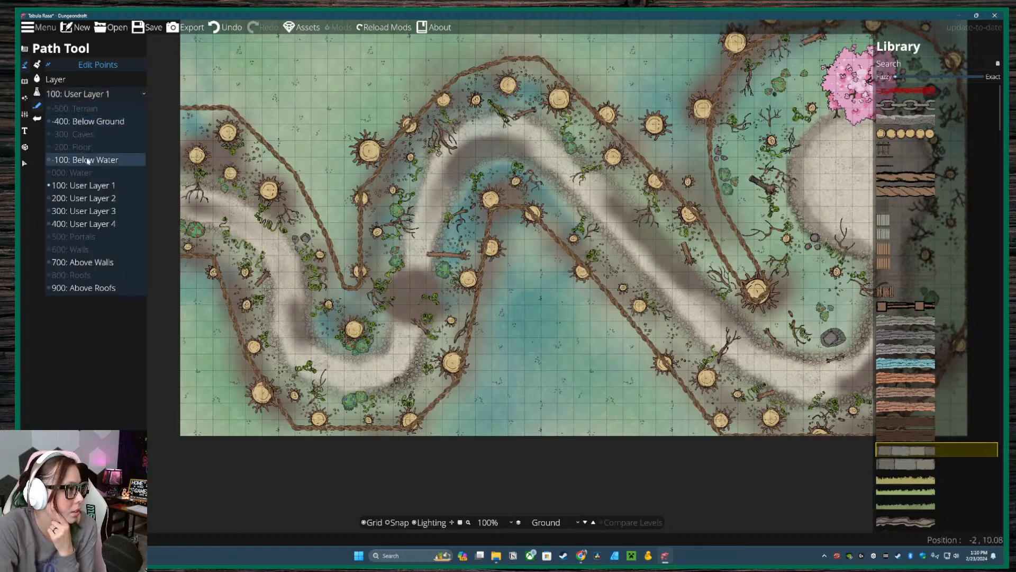
left_click(158, 62)
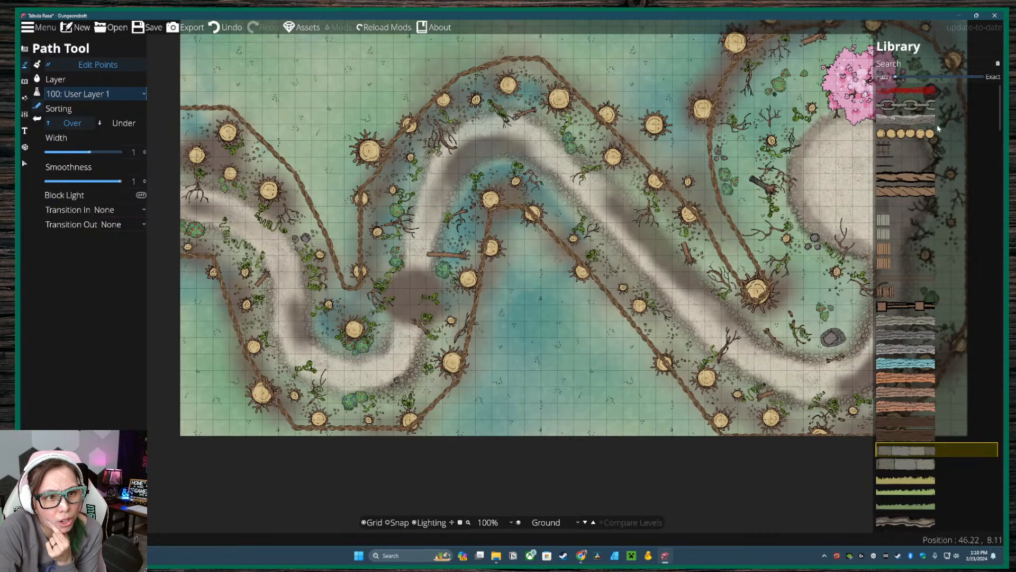
mouse_move(921, 126)
mouse_move(909, 325)
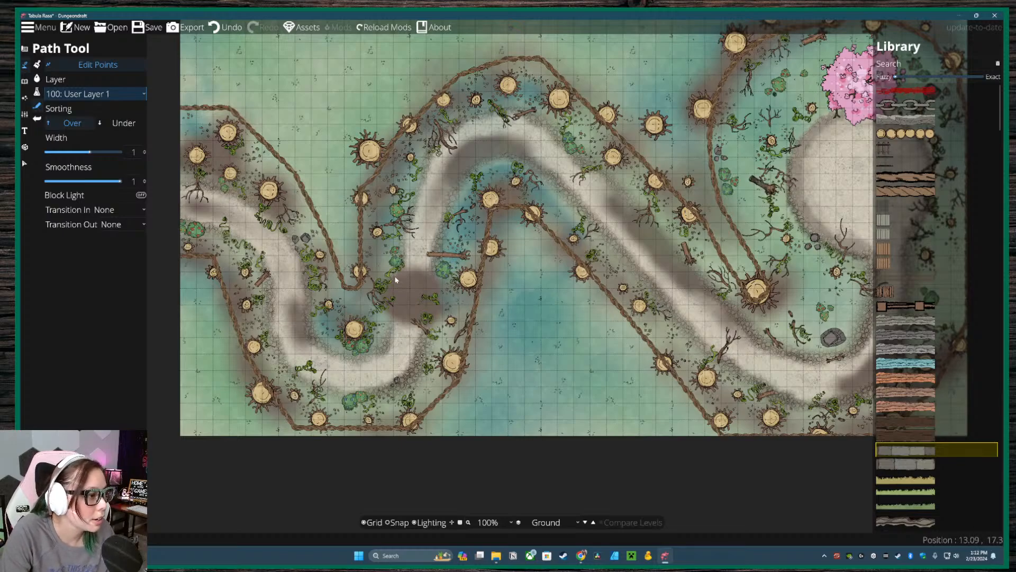
mouse_move(934, 473)
mouse_move(908, 444)
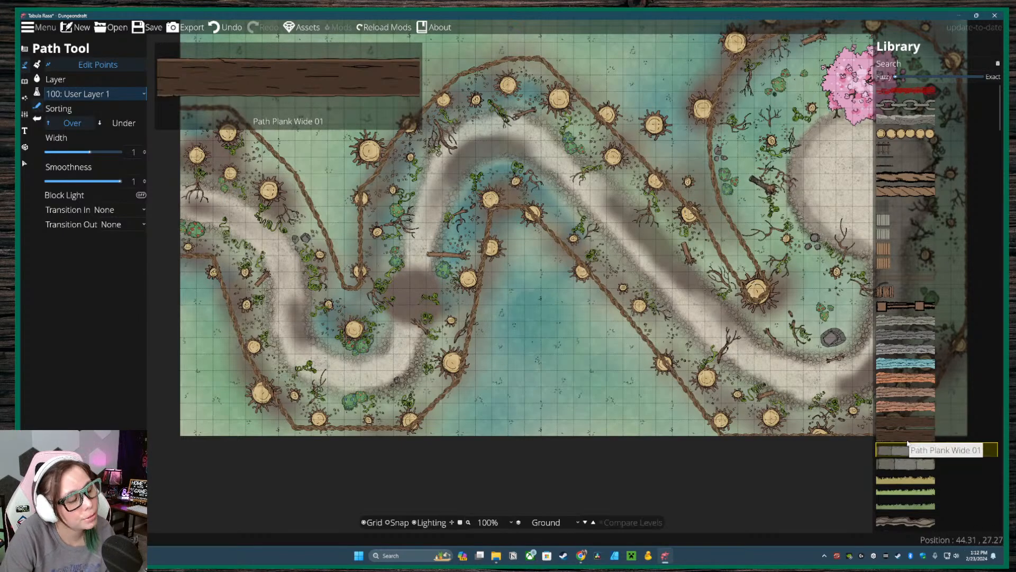
left_click(98, 94)
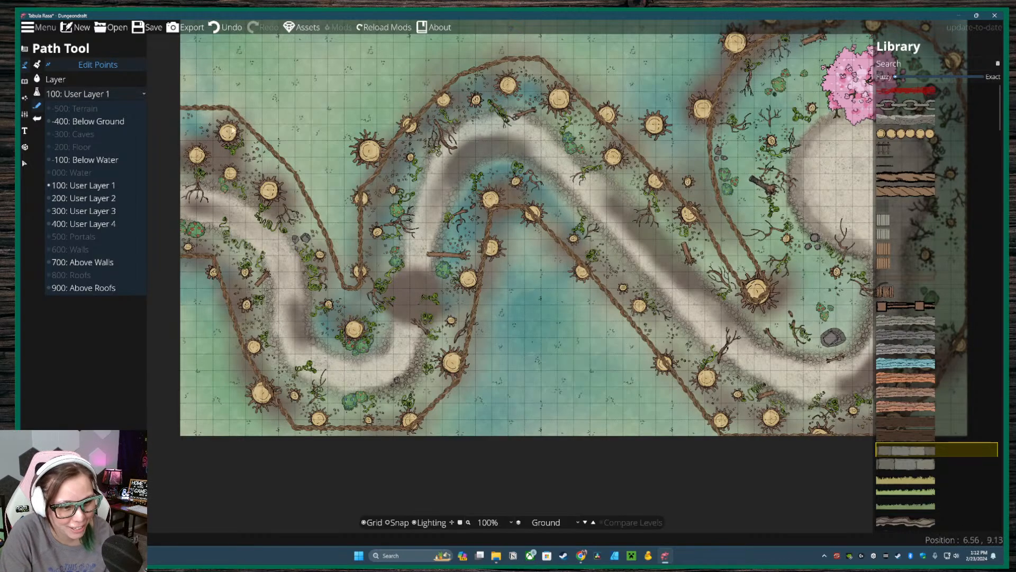
- Prepare the Path tool with a reddish cliff style, point editing off and Snap enabled
left_click(913, 334)
left_click(916, 407)
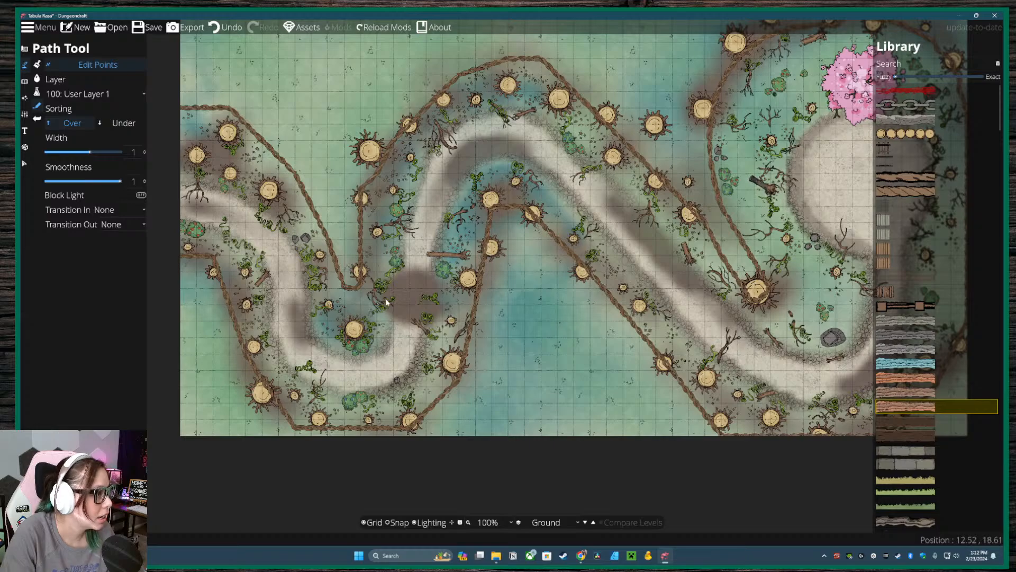
left_click_drag(403, 310, 513, 352)
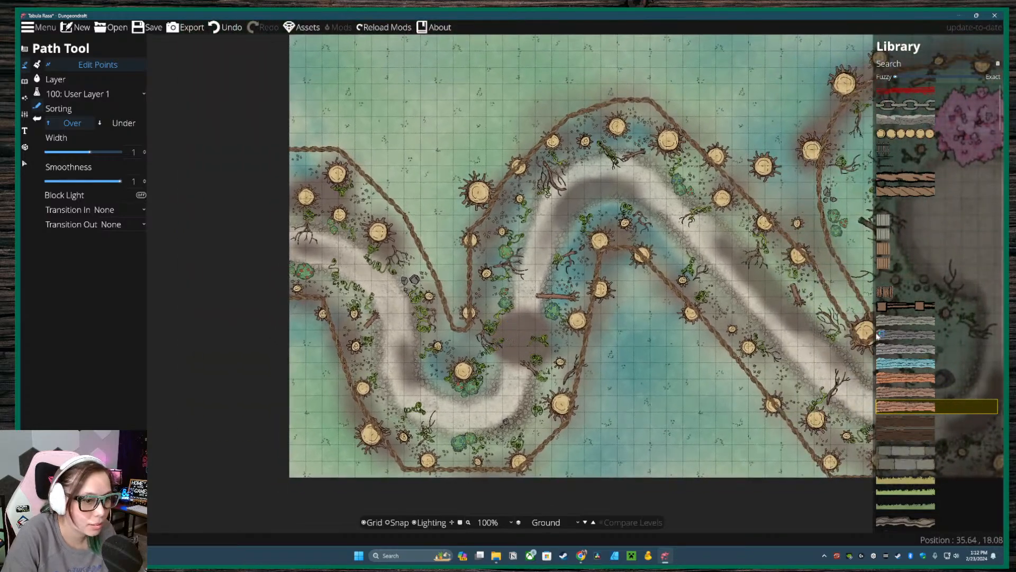
left_click(100, 65)
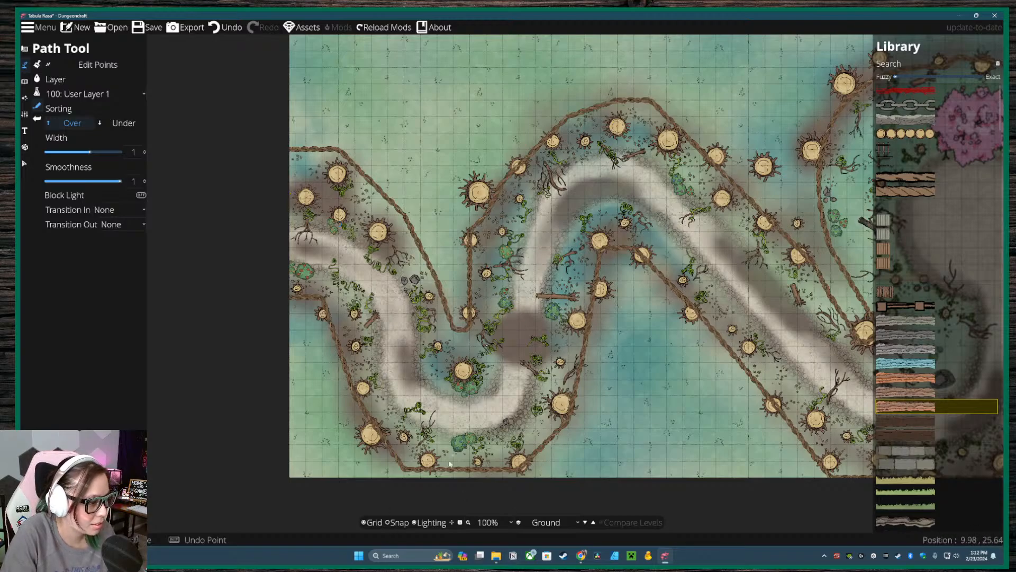
left_click(389, 524)
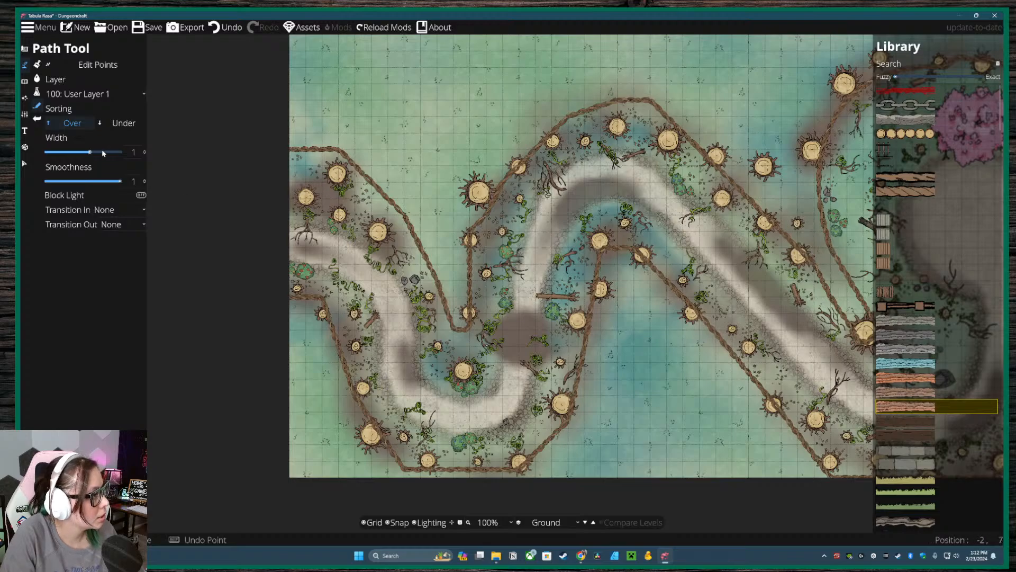
- Set the path width to 0.5
left_click_drag(89, 153, 73, 158)
double_click(136, 153)
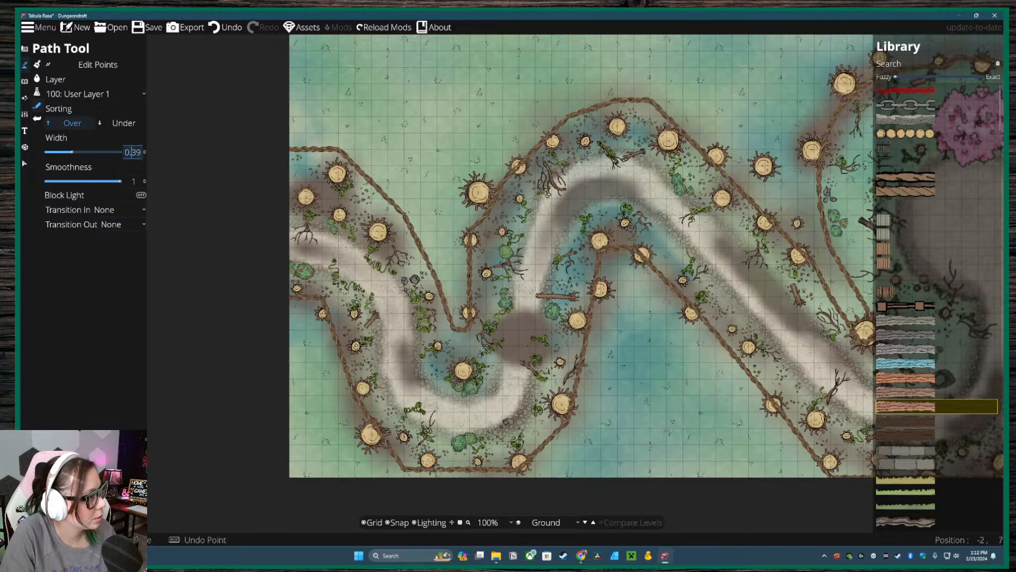
type("5")
key("Return")
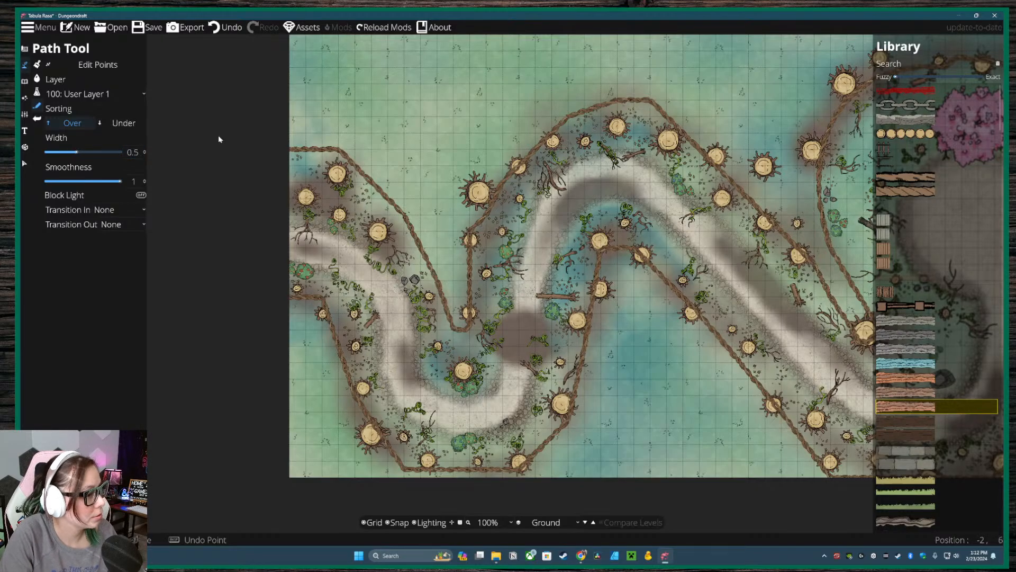
- Browse the rocky and cliff path styles in the library and choose PathRockyDesert
mouse_move(885, 342)
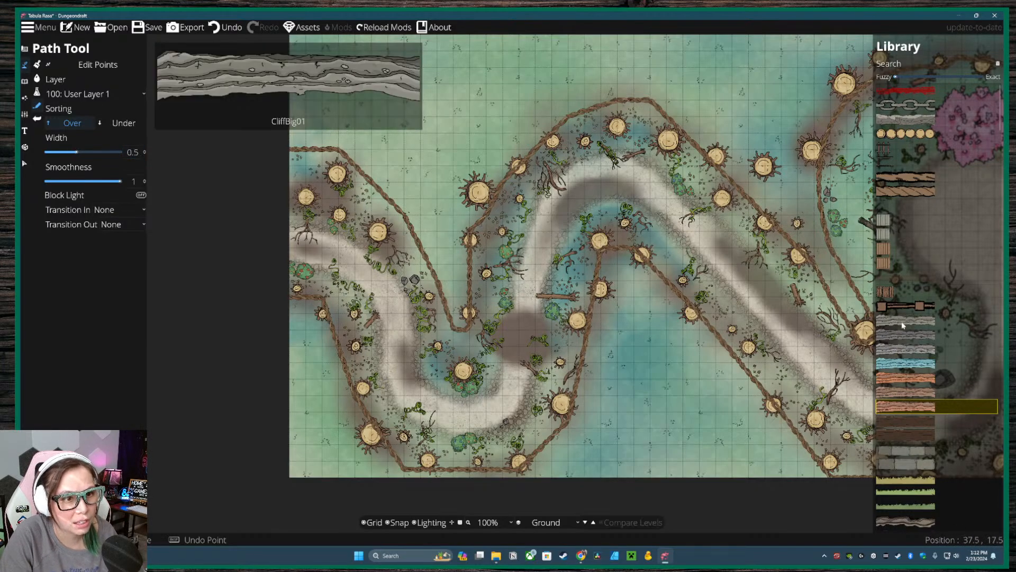
mouse_move(921, 186)
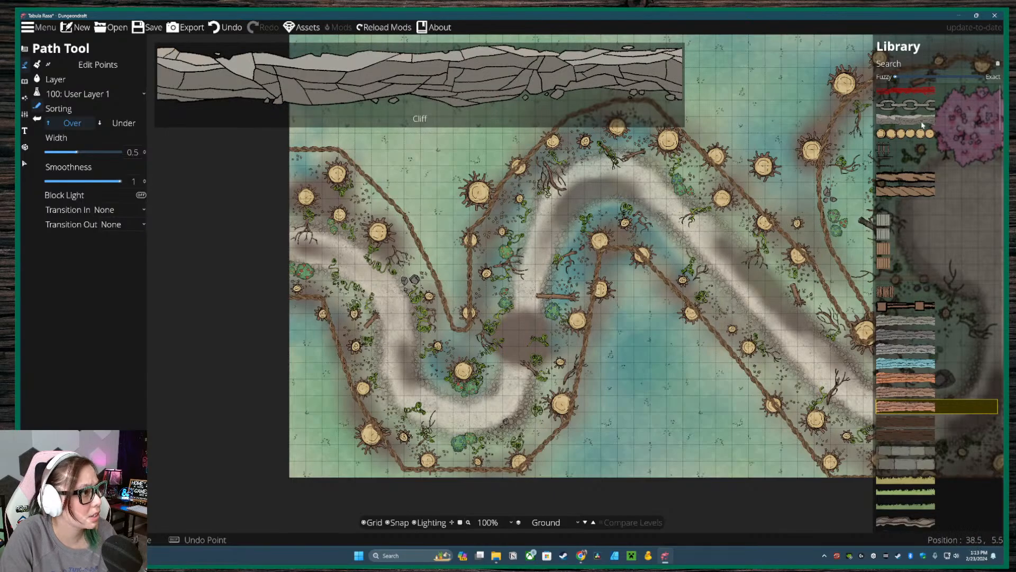
mouse_move(933, 366)
mouse_move(924, 408)
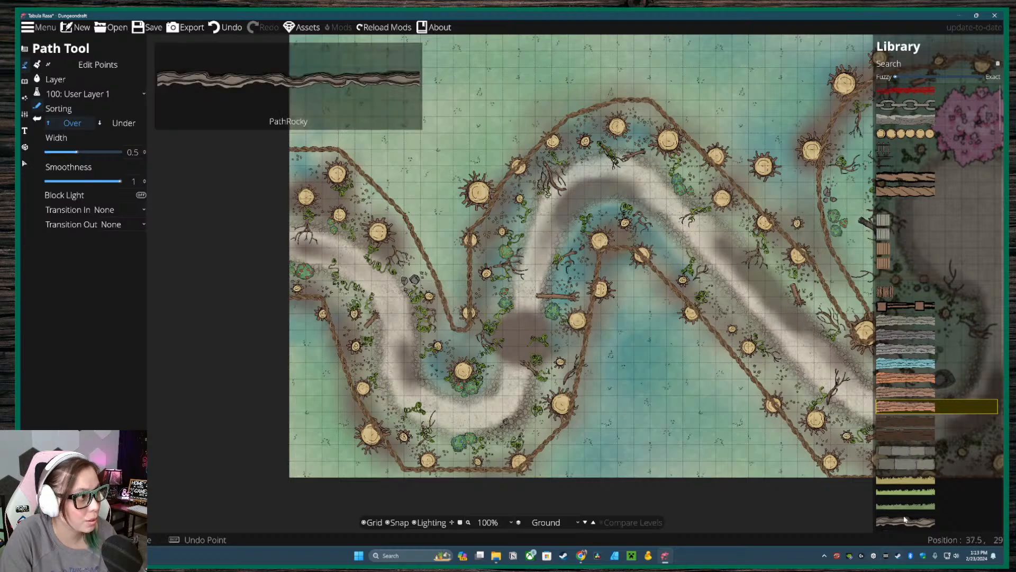
scroll(920, 448, "down", 1)
scroll(920, 448, "down", 1)
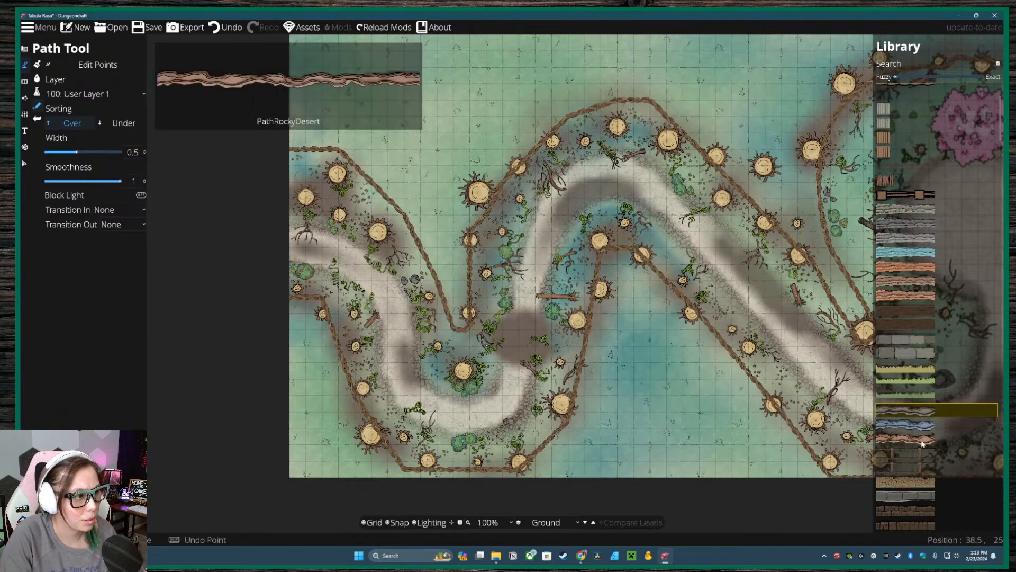
left_click(923, 438)
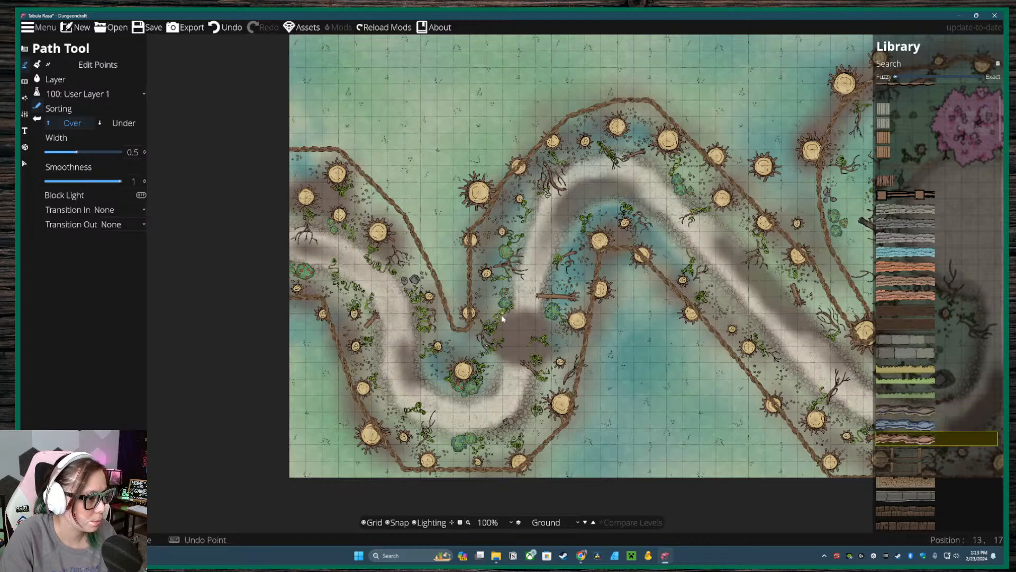
- Undo the last map edit and set the path width to 1
left_click(227, 27)
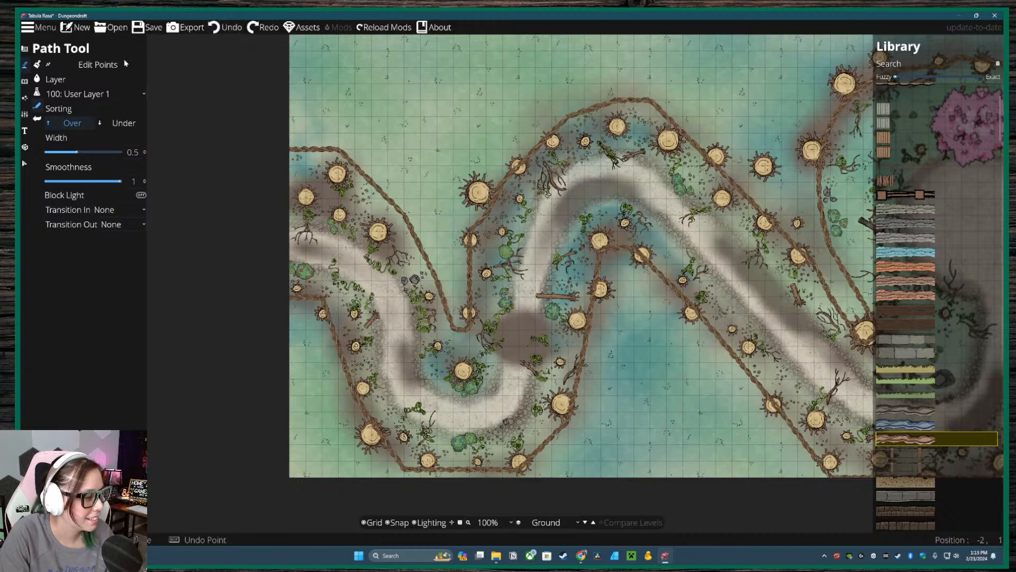
left_click(136, 148)
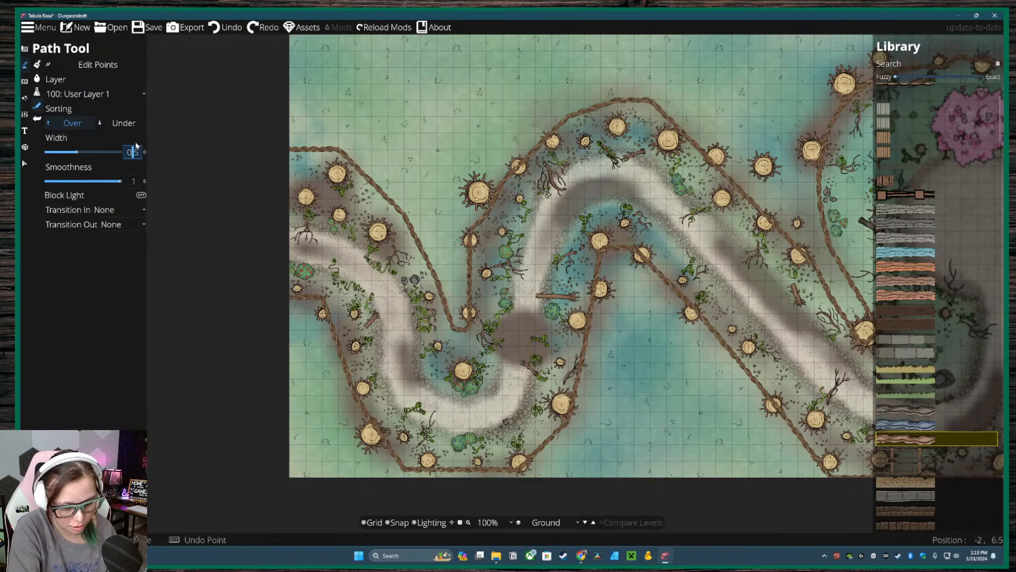
key("BackSpace")
key("BackSpace")
type("1")
key("Return")
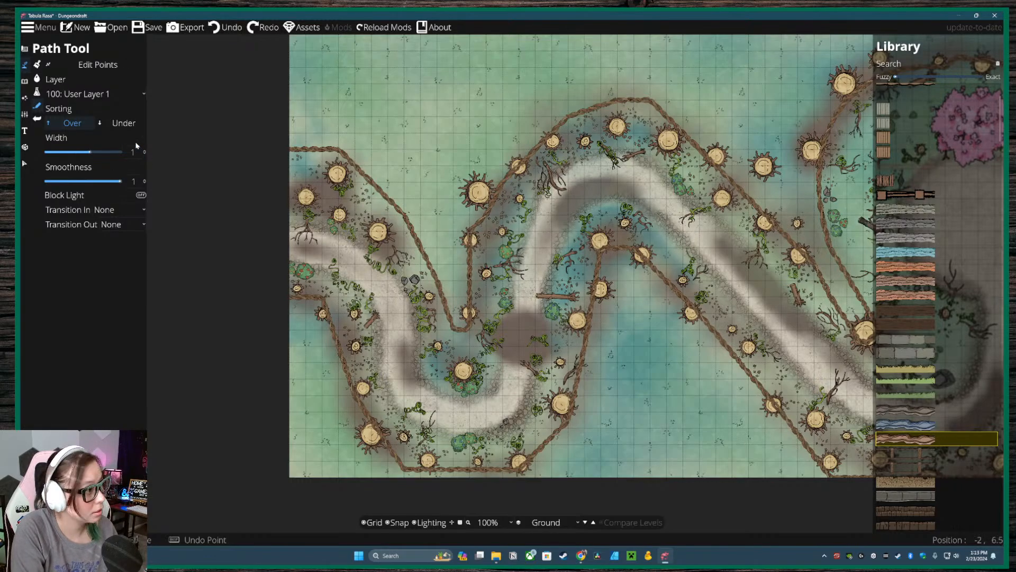
- Draw a rounded PathRockyDesert outline around the brown dirt patch that interrupts the trail
left_click(502, 319)
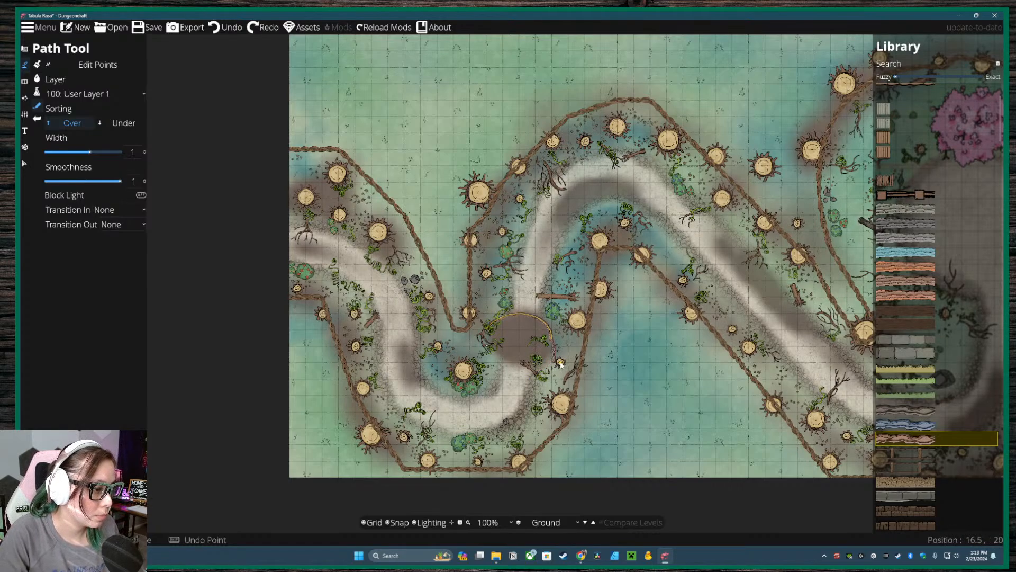
left_click(552, 364)
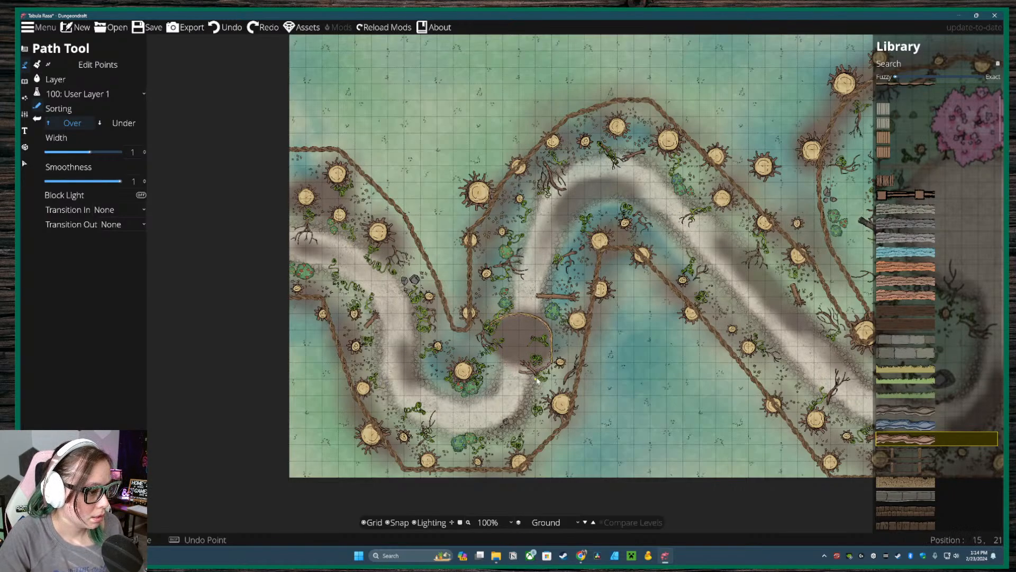
left_click(538, 381)
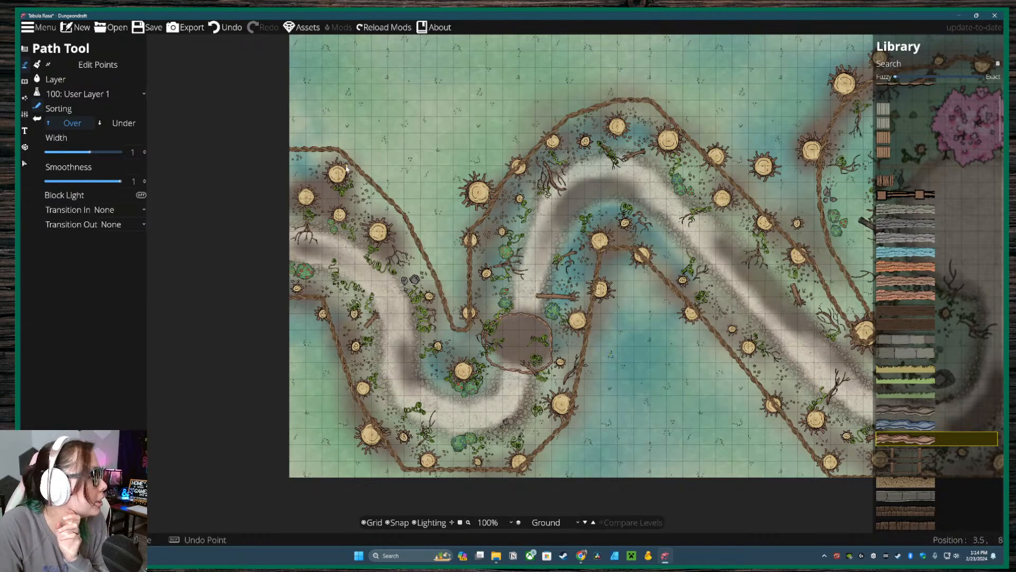
left_click(37, 79)
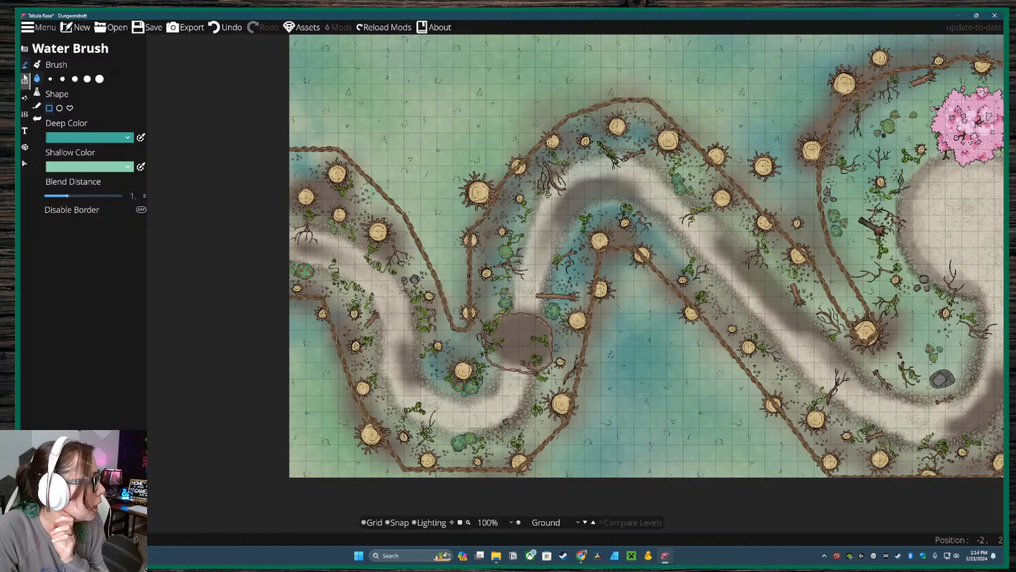
left_click(24, 48)
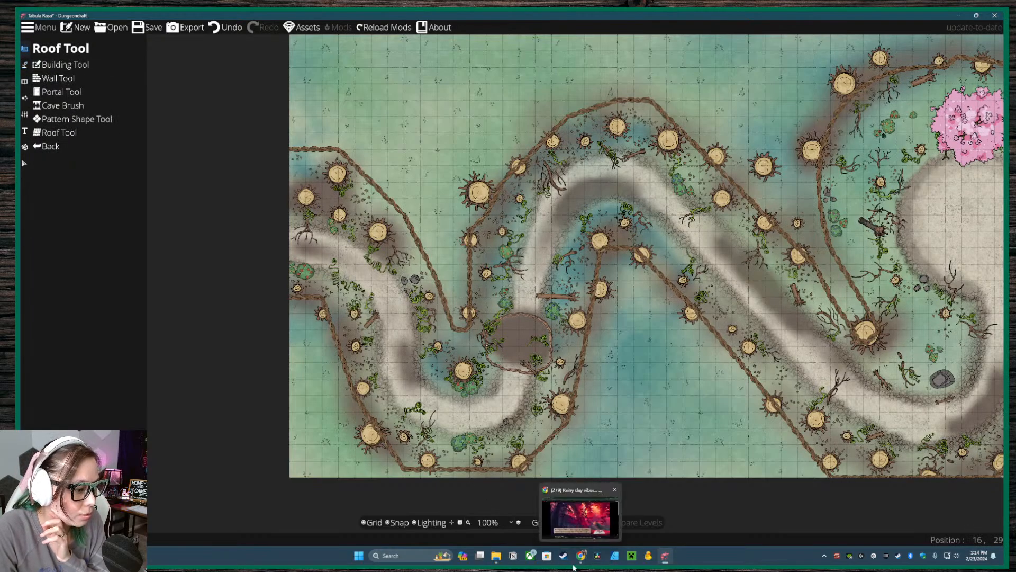
- Switch to Chrome, go back to the "1 Hour of Forest Music | Blossom" video, and return to the Dungeondraft map
left_click(589, 542)
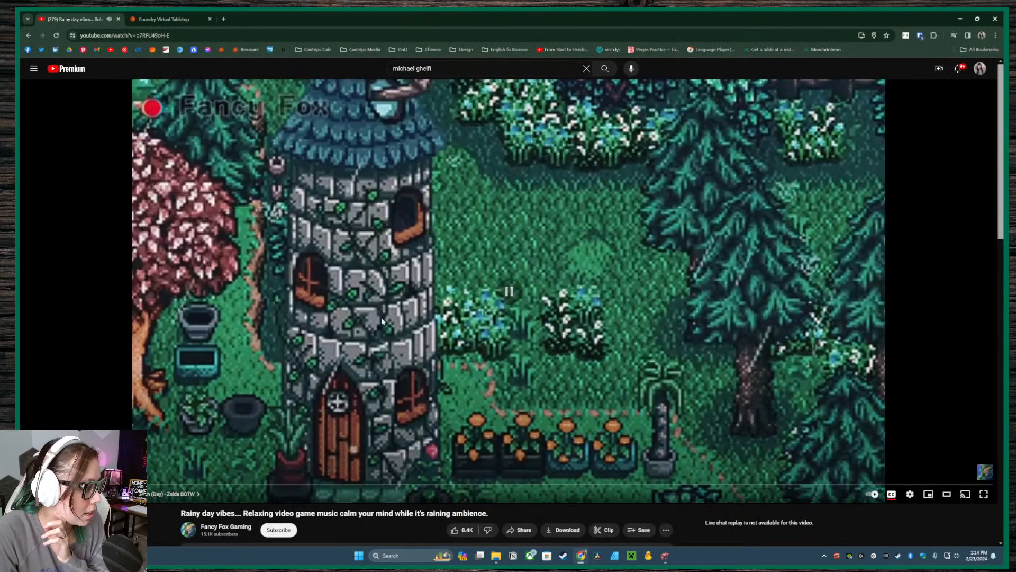
left_click(29, 36)
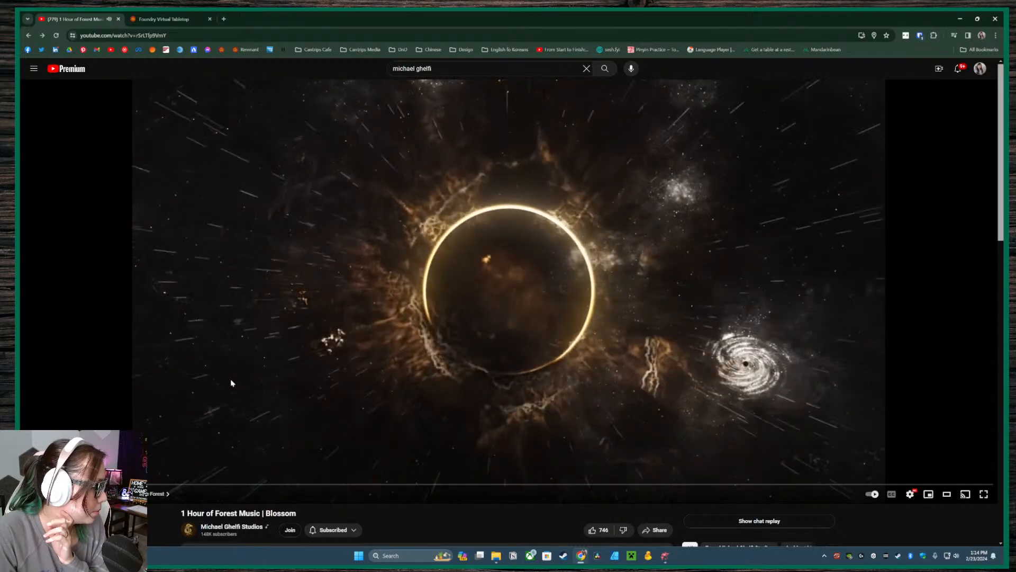
left_click(961, 19)
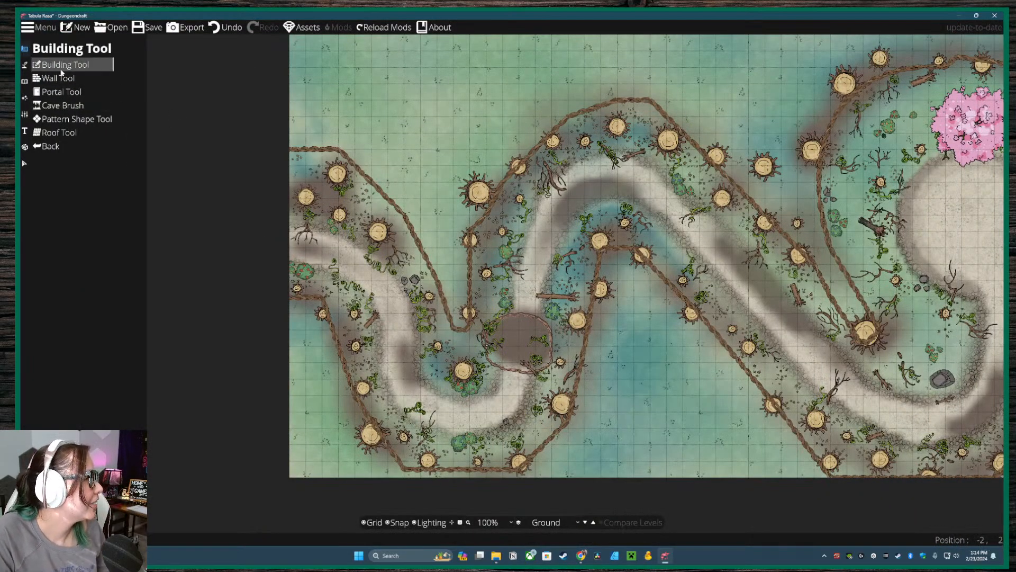
- Paint Terrain Dirt inside the rocky outline on the trail with the Terrain Brush at size 4 and intensity 8
left_click(60, 78)
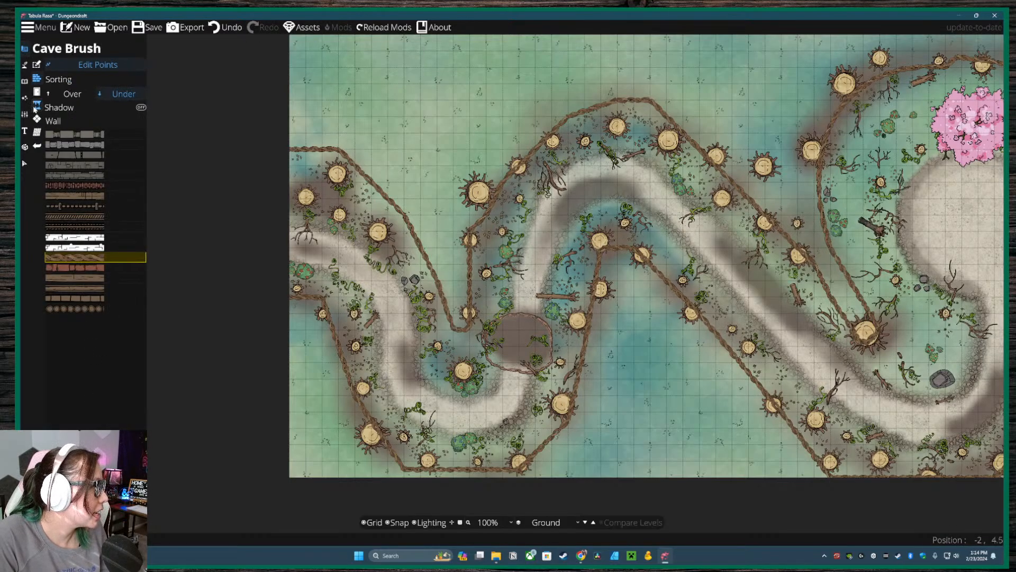
left_click(61, 85)
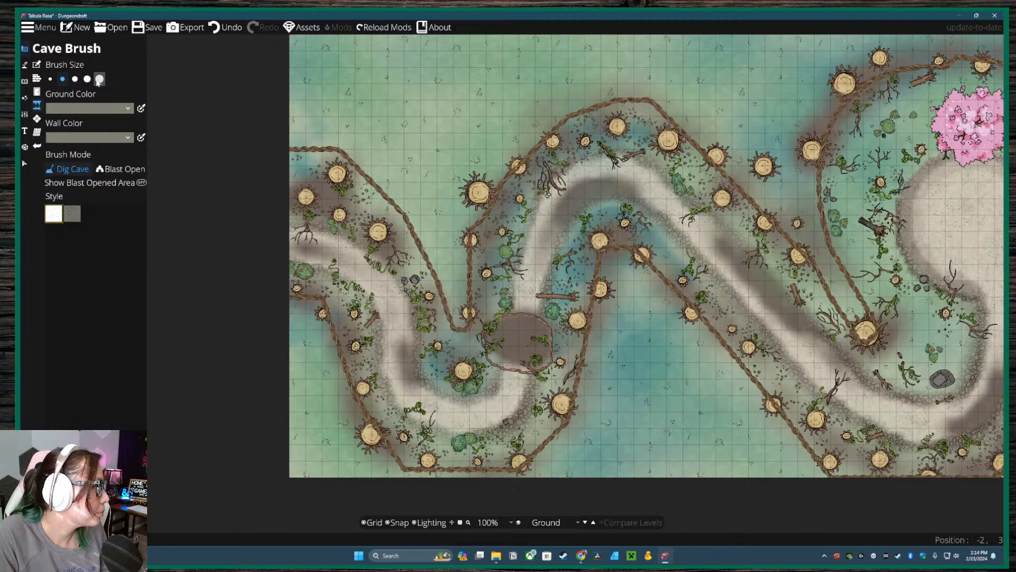
left_click(26, 66)
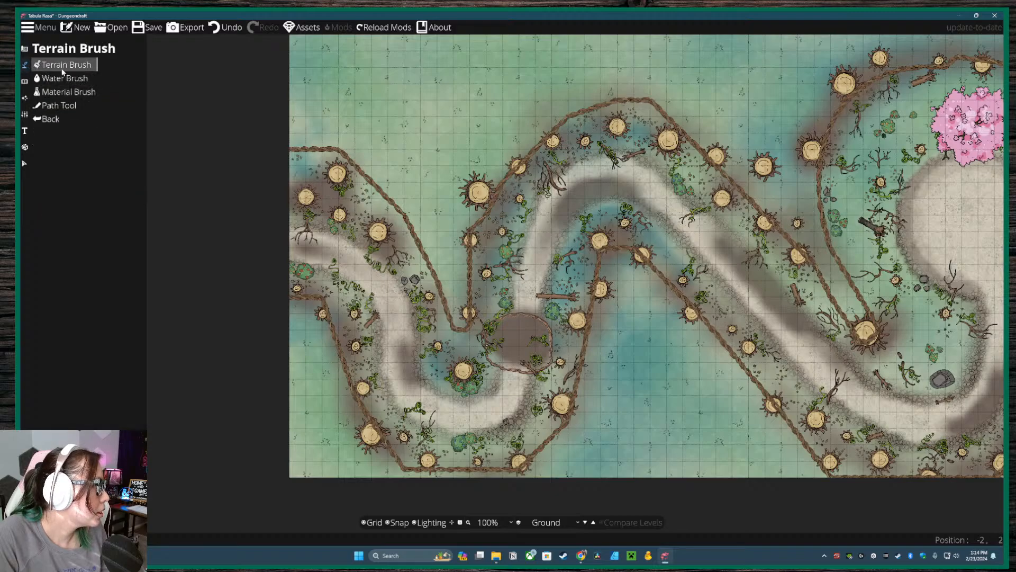
left_click(63, 66)
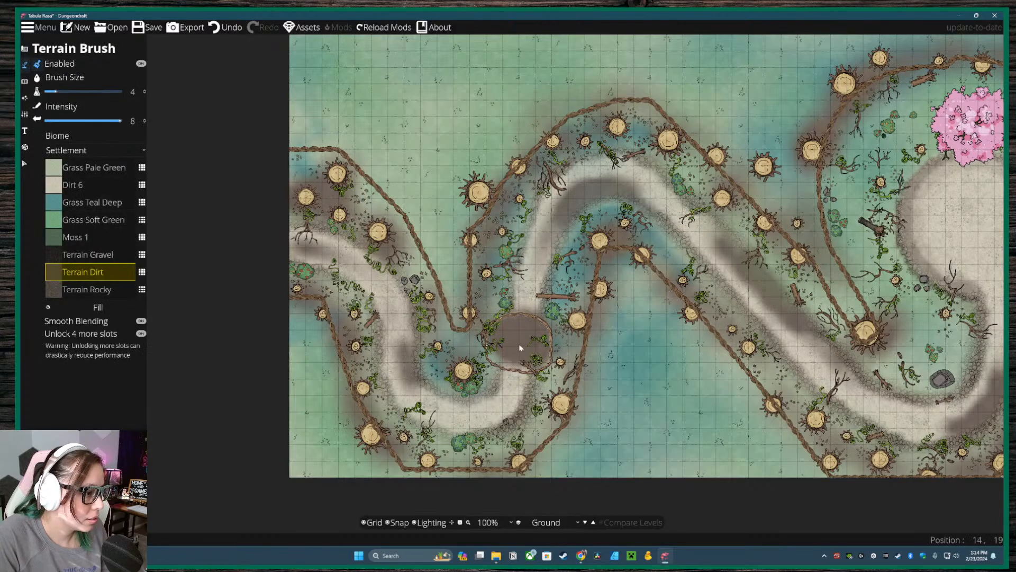
mouse_move(519, 348)
left_mouse_down()
mouse_move(509, 351)
mouse_move(534, 349)
left_mouse_up()
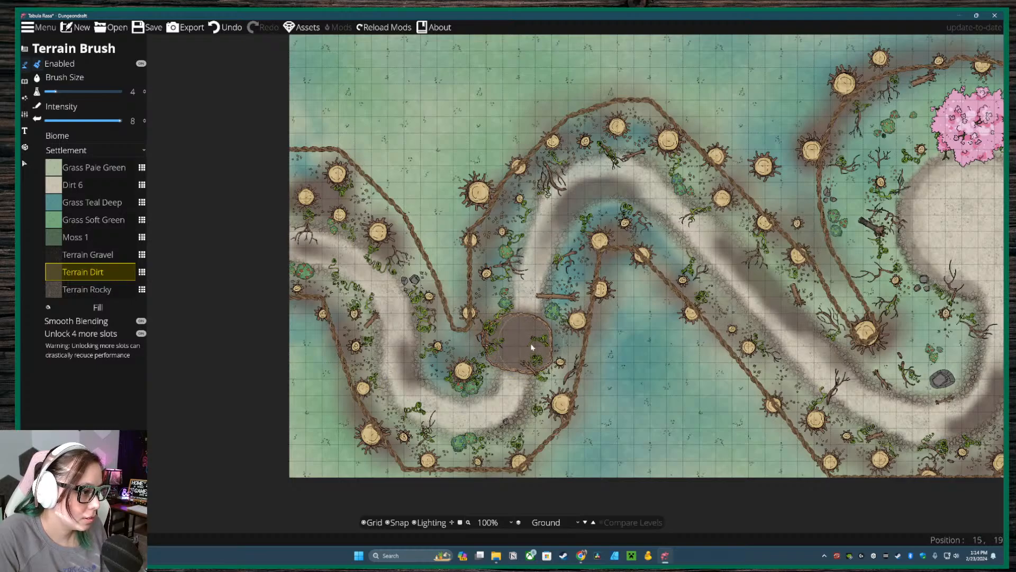
left_click(93, 172)
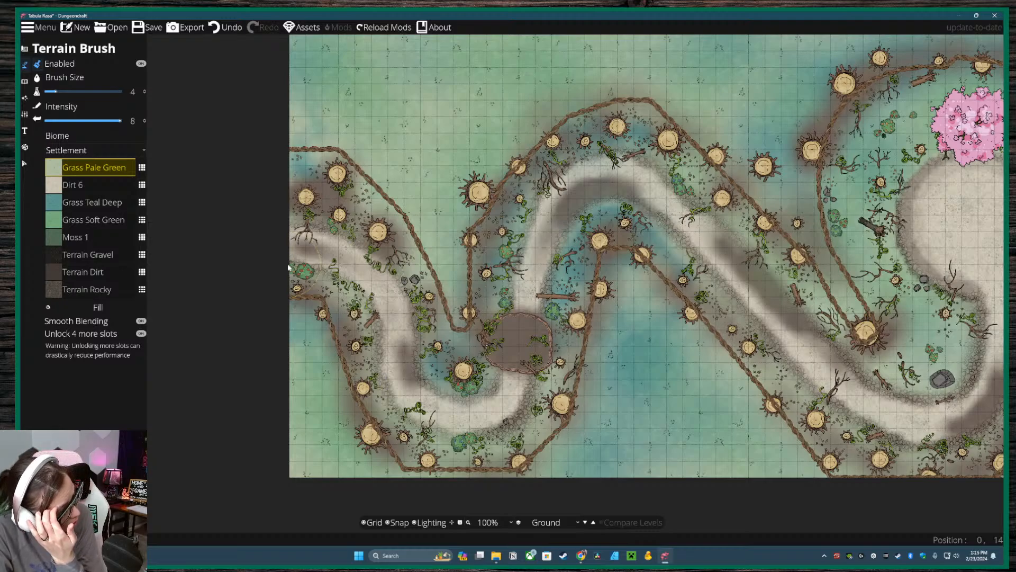
left_click(25, 114)
left_click(24, 98)
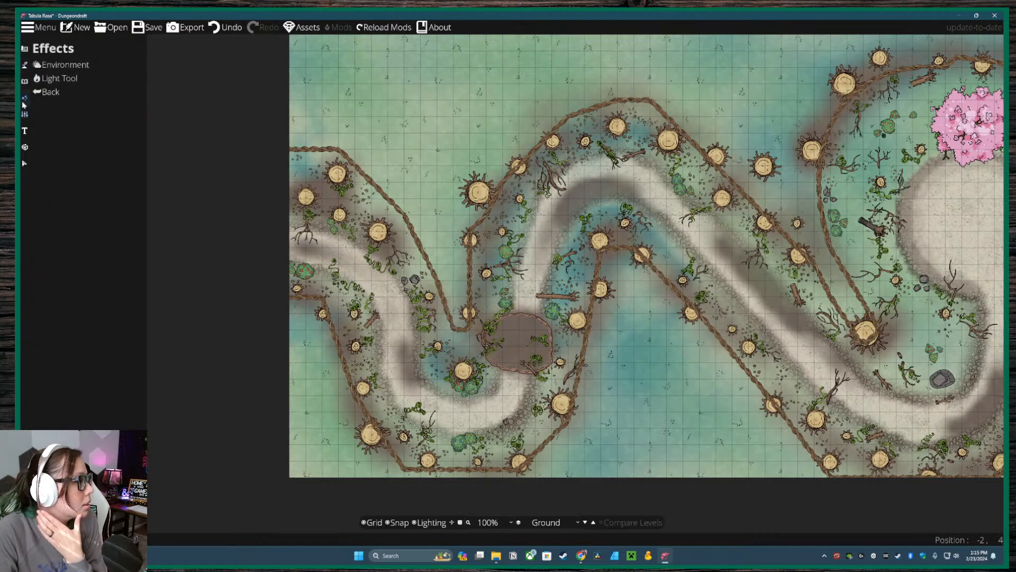
- Activate the Object Tool and list all assets in its library
left_click(37, 64)
left_click(25, 81)
left_click(53, 65)
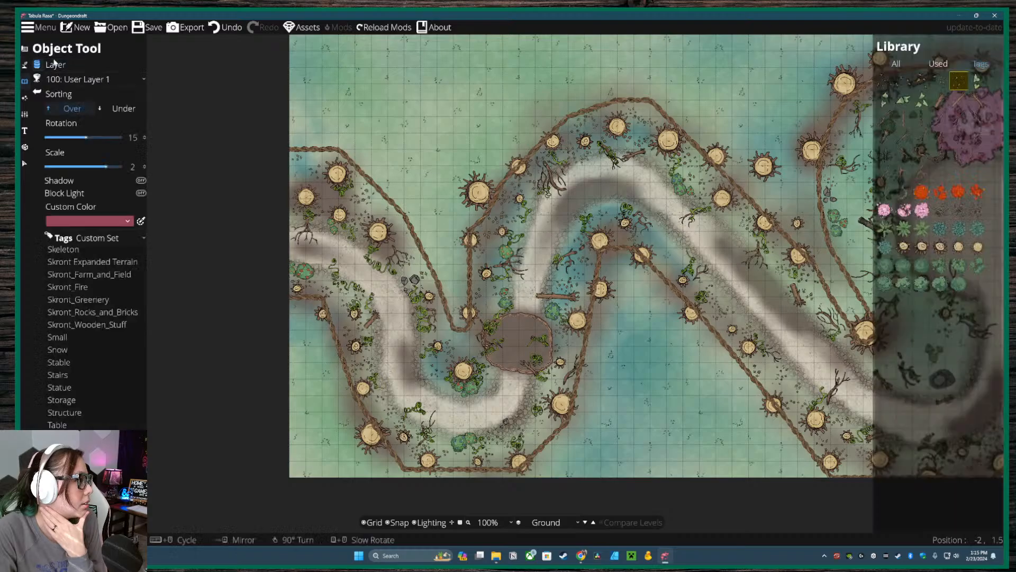
left_click(896, 63)
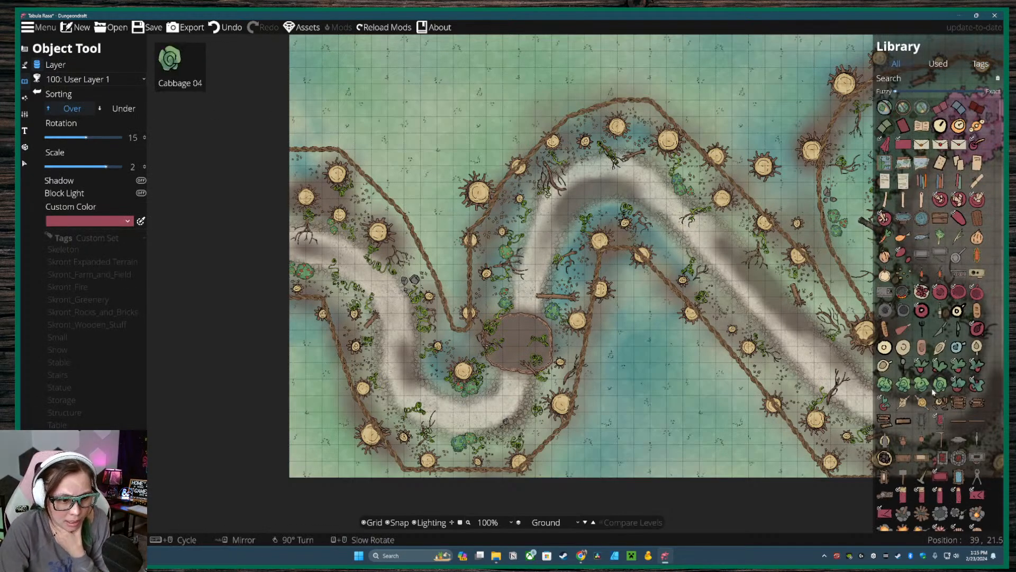
- Set the object scale to 1 and try bird nest objects beside the dirt pit and along the trail
scroll(931, 390, "down", 3)
scroll(933, 392, "down", 2)
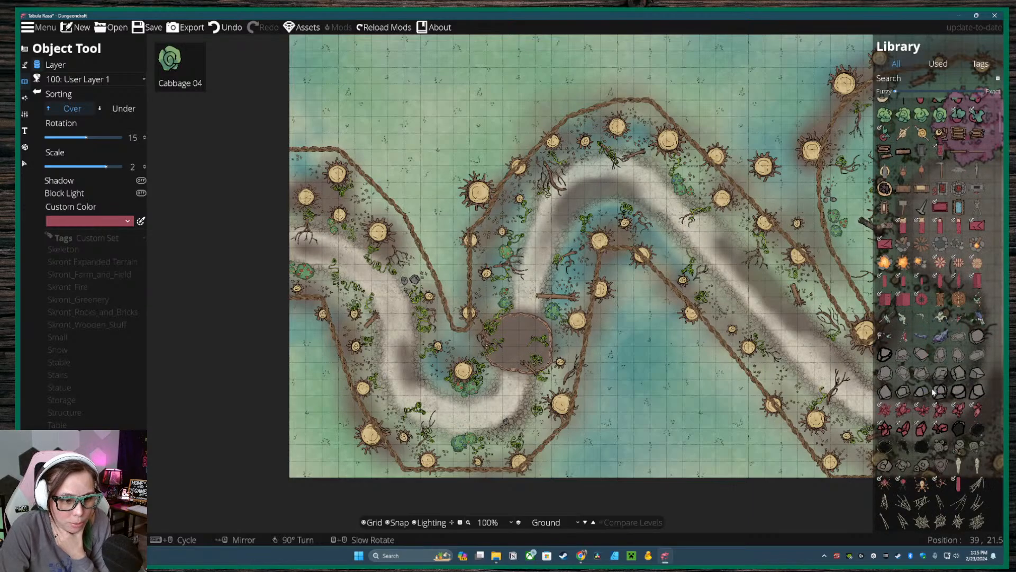
scroll(933, 392, "down", 5)
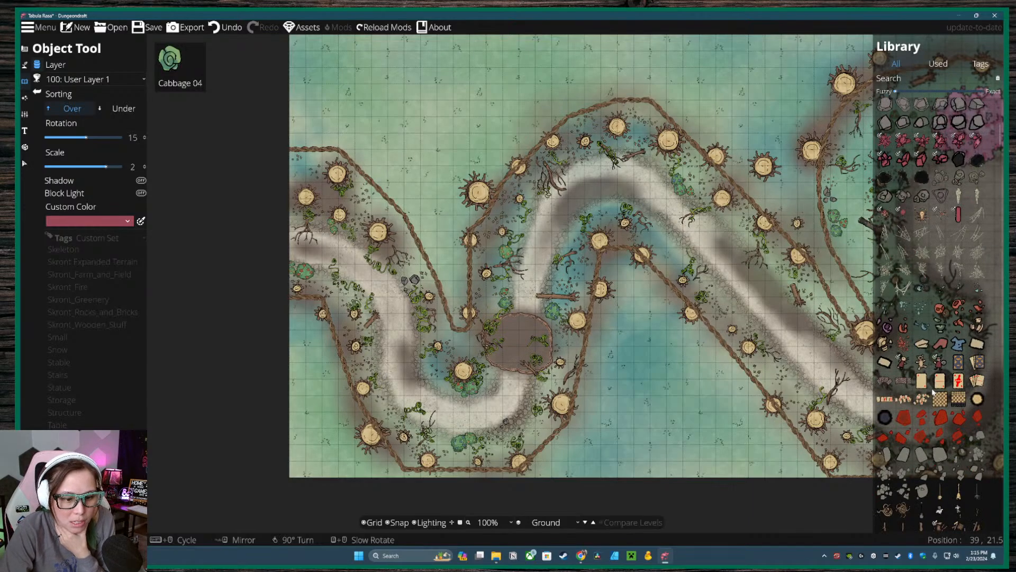
scroll(933, 391, "down", 1)
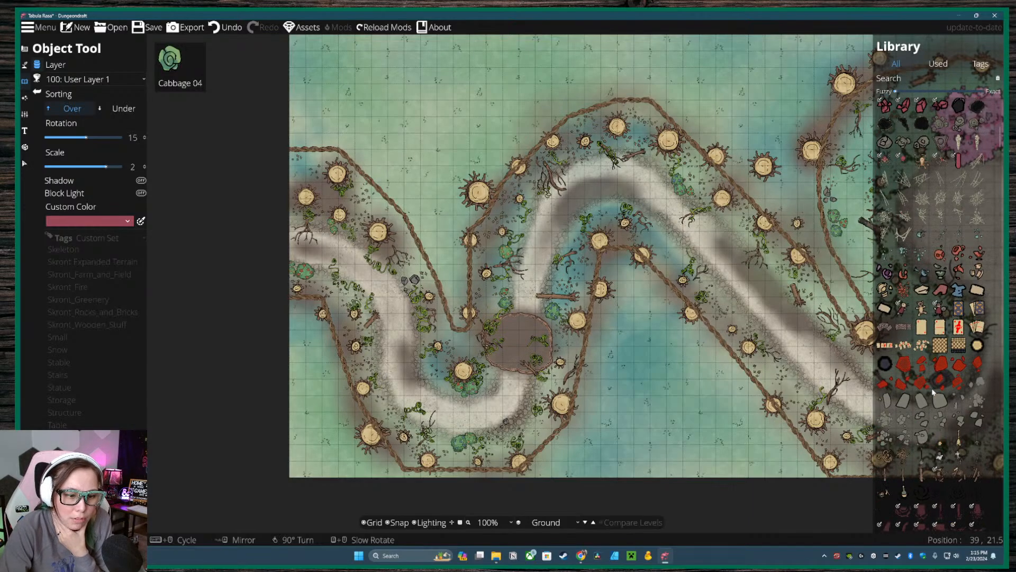
left_click(898, 462)
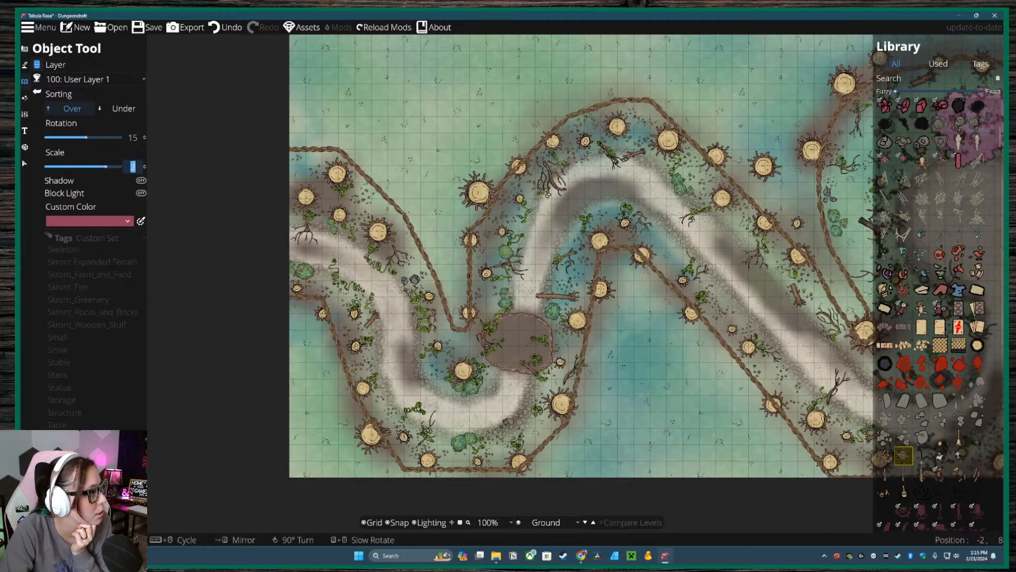
type("1")
key("Return")
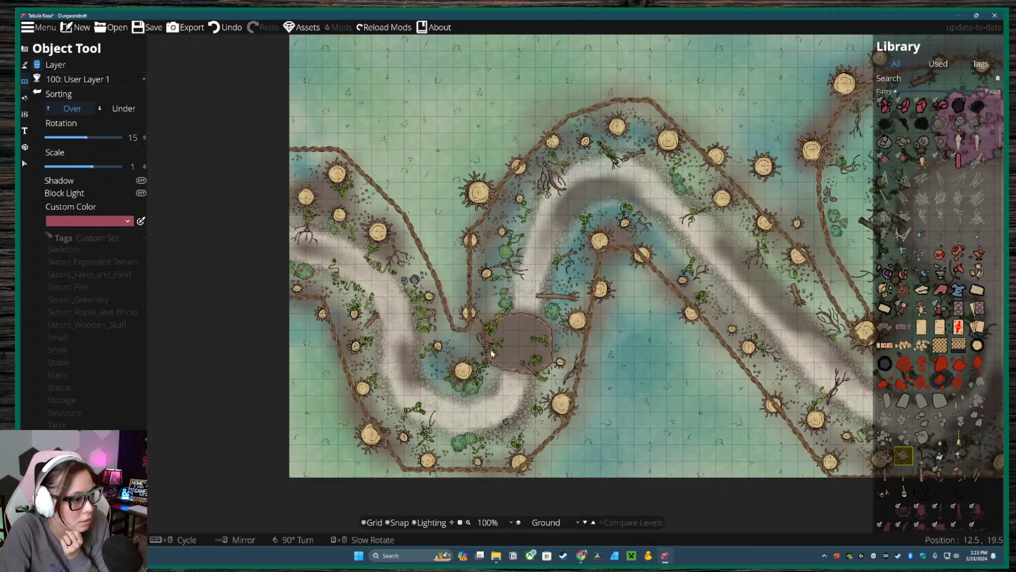
left_click(886, 456)
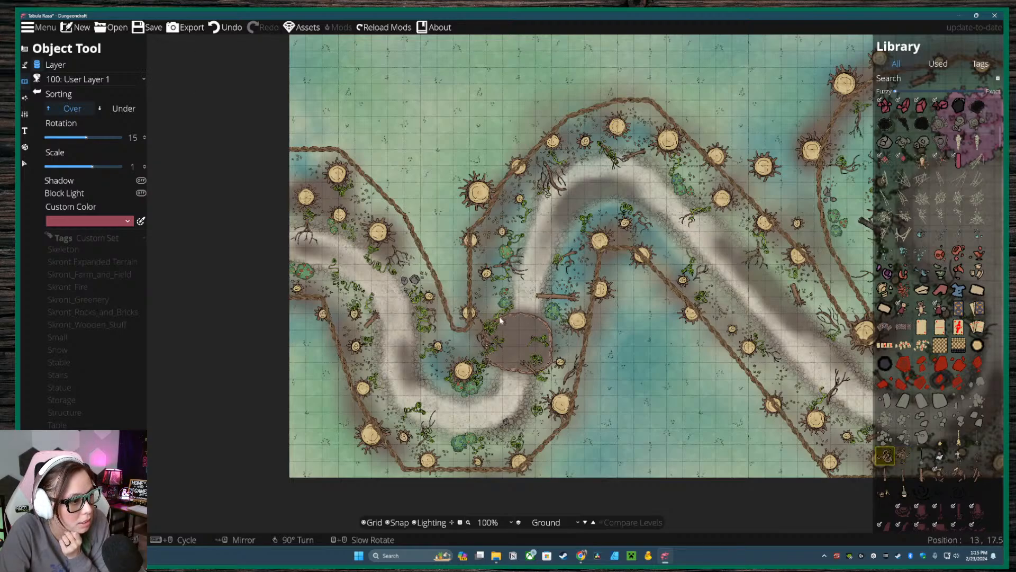
scroll(455, 315, "down", 1, "shift")
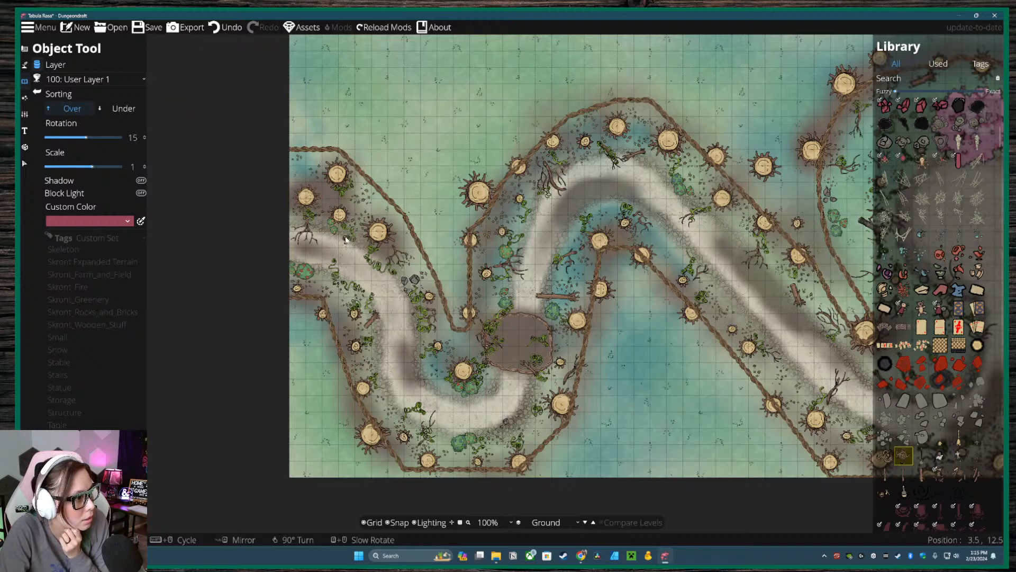
- Browse the full object library for natural debris and ground clutter suited to the dirt pit, trying a grass object
scroll(963, 459, "down", 3)
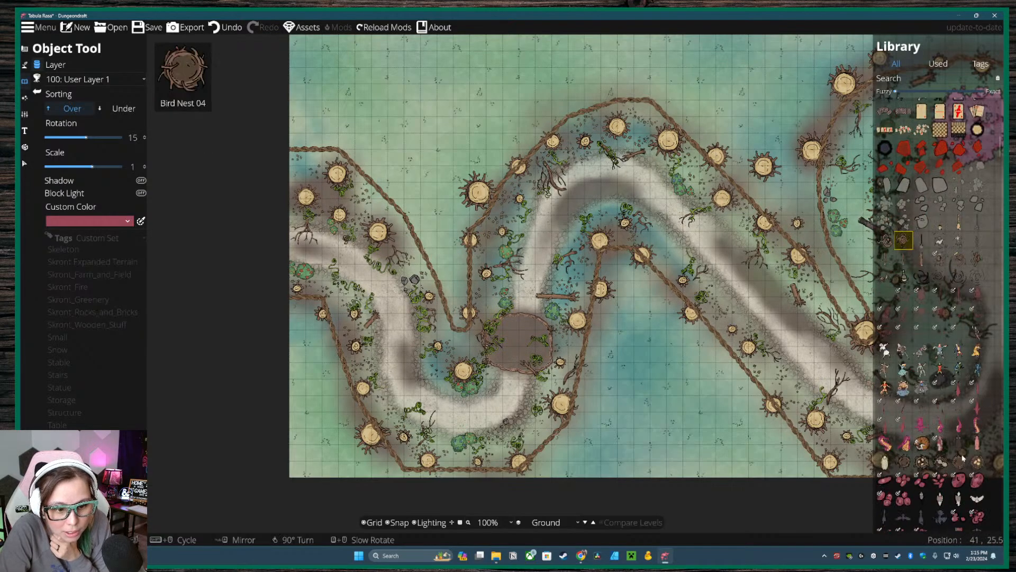
scroll(922, 334, "down", 1)
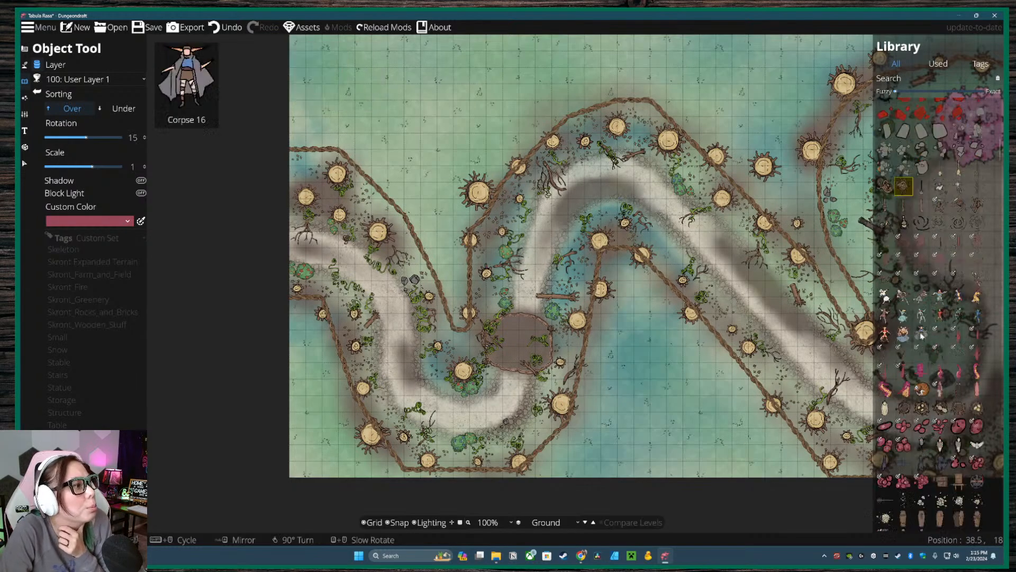
scroll(922, 334, "down", 10)
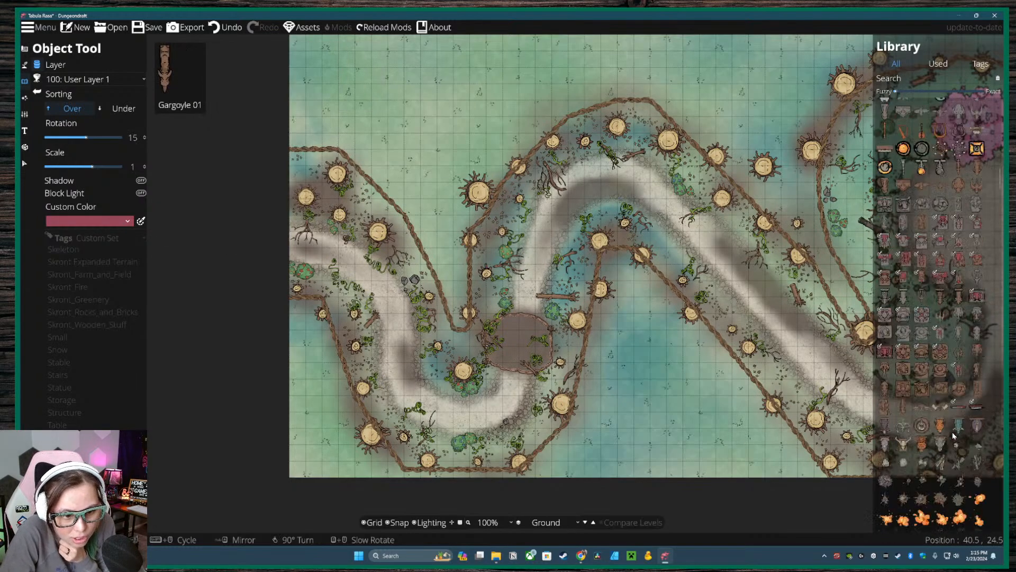
scroll(954, 435, "down", 10)
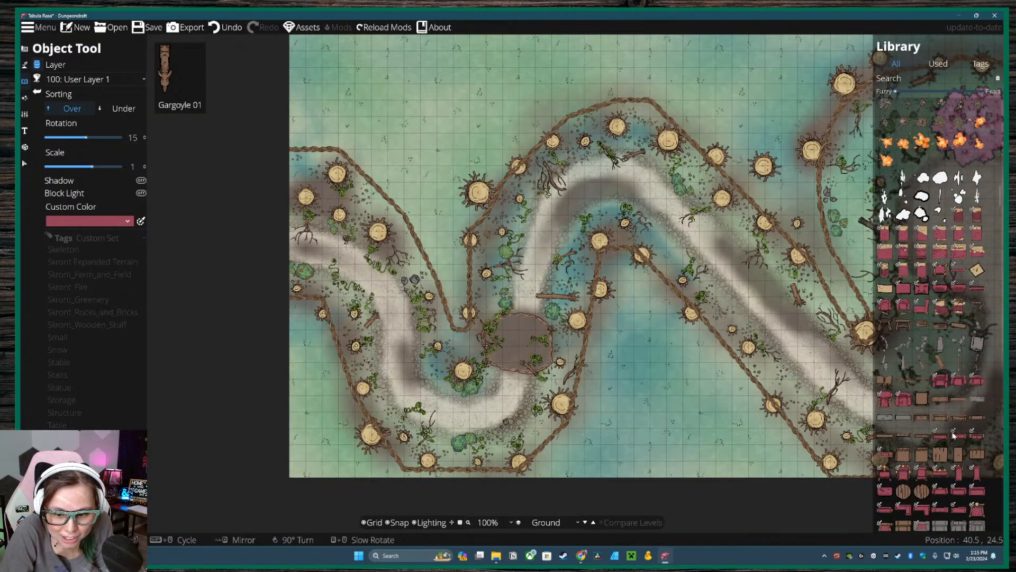
scroll(955, 435, "down", 4)
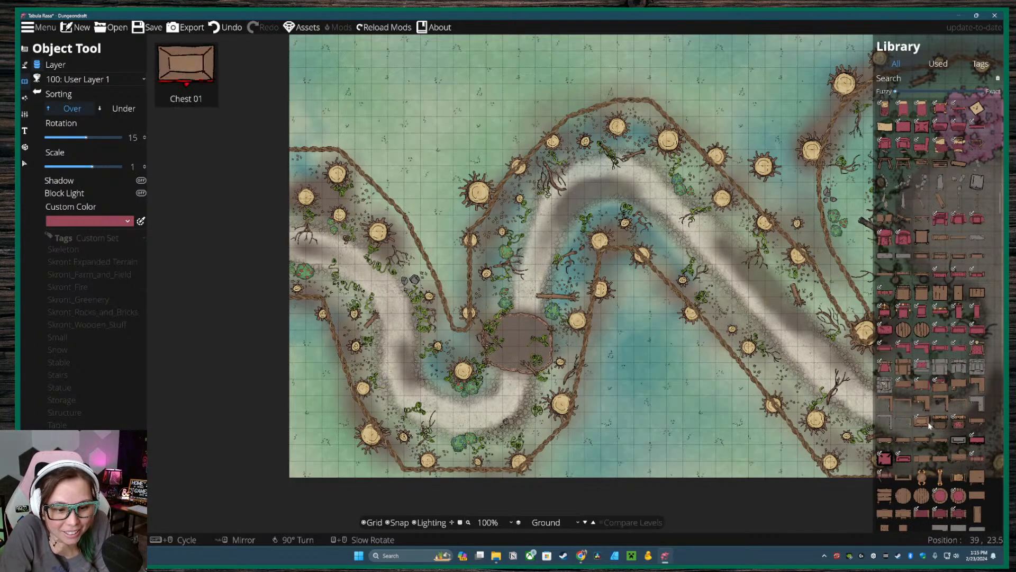
scroll(929, 425, "down", 7)
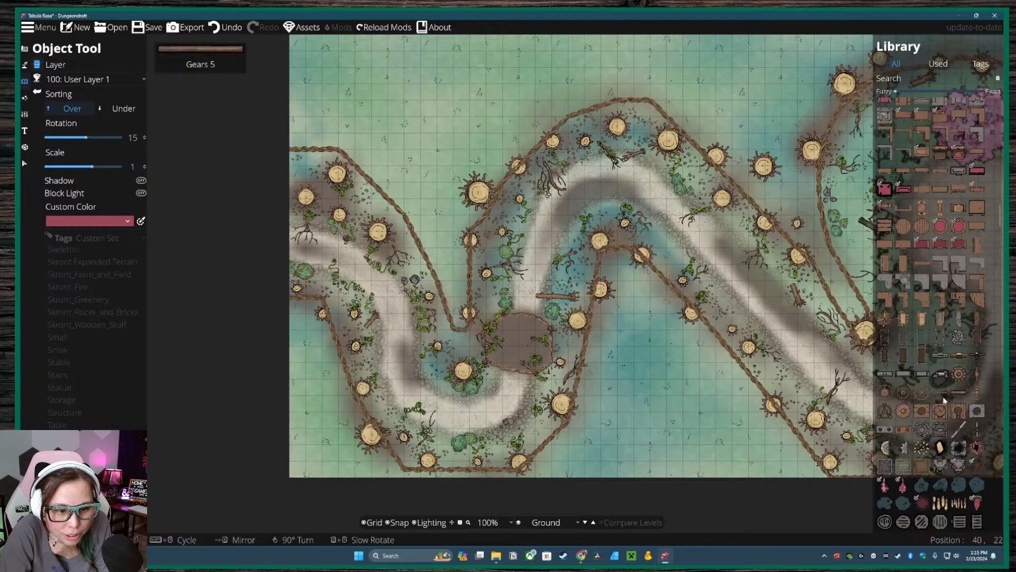
scroll(939, 397, "down", 10)
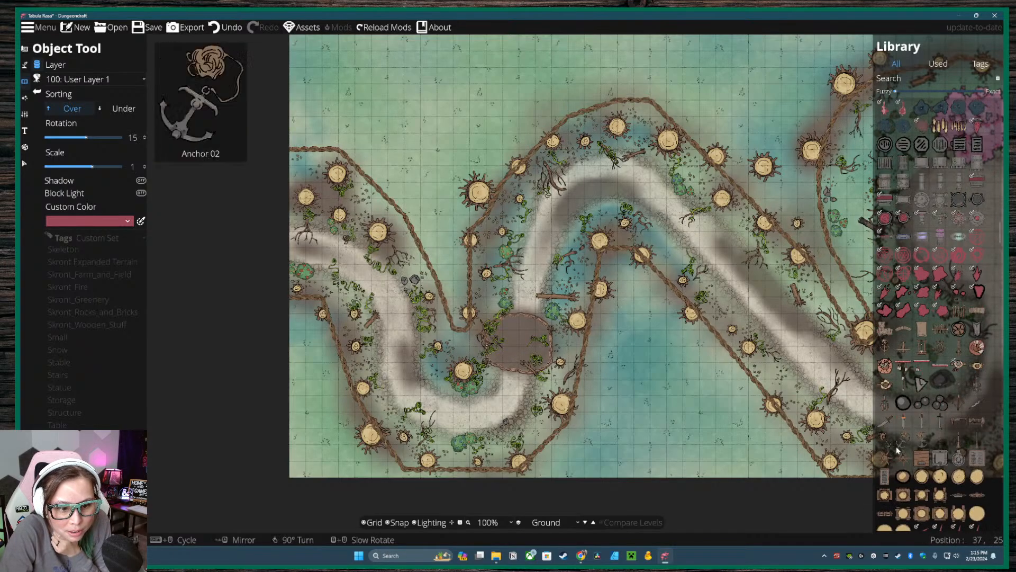
scroll(963, 418, "down", 1)
scroll(963, 418, "down", 3)
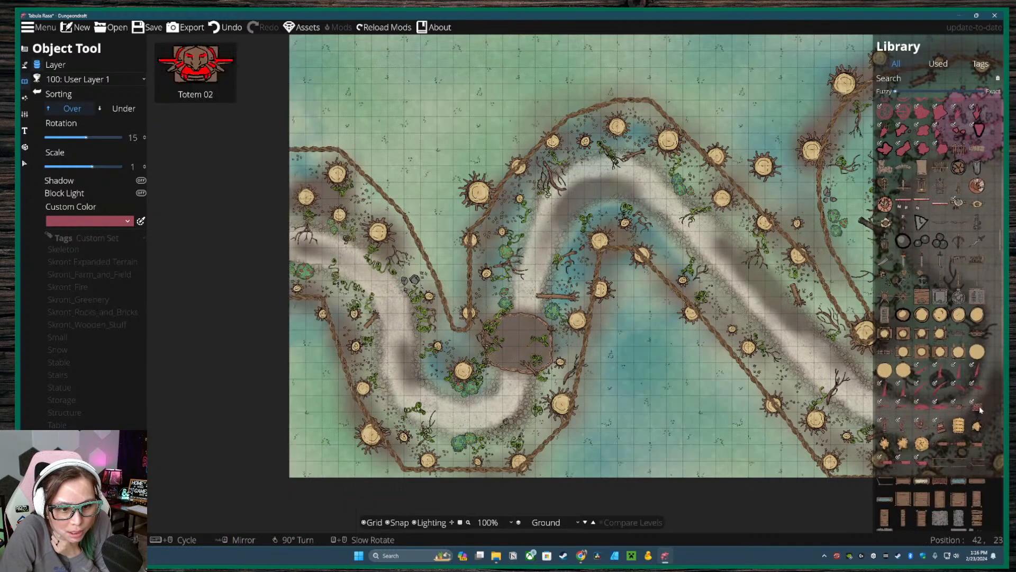
scroll(910, 481, "down", 7)
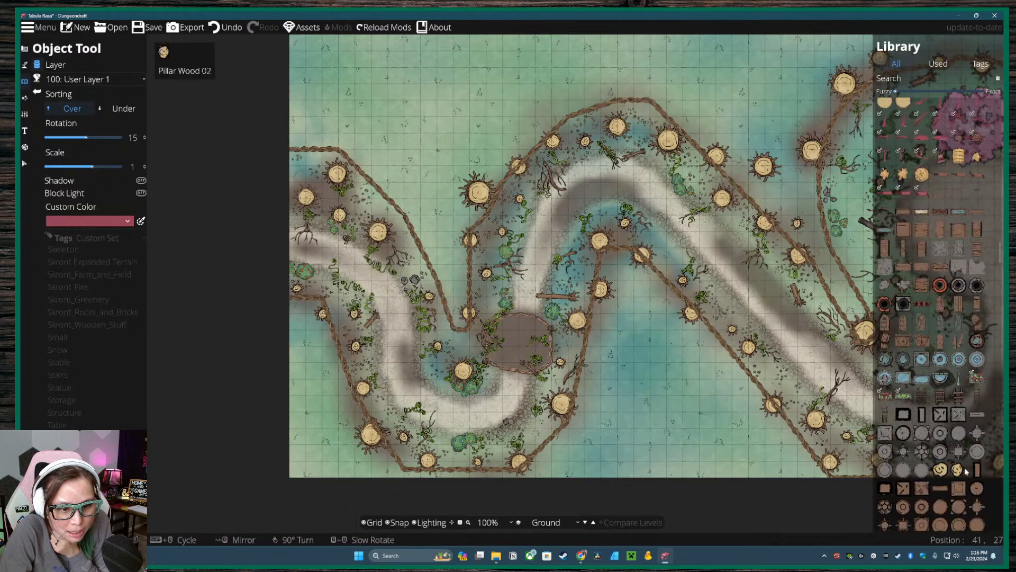
scroll(915, 393, "down", 7)
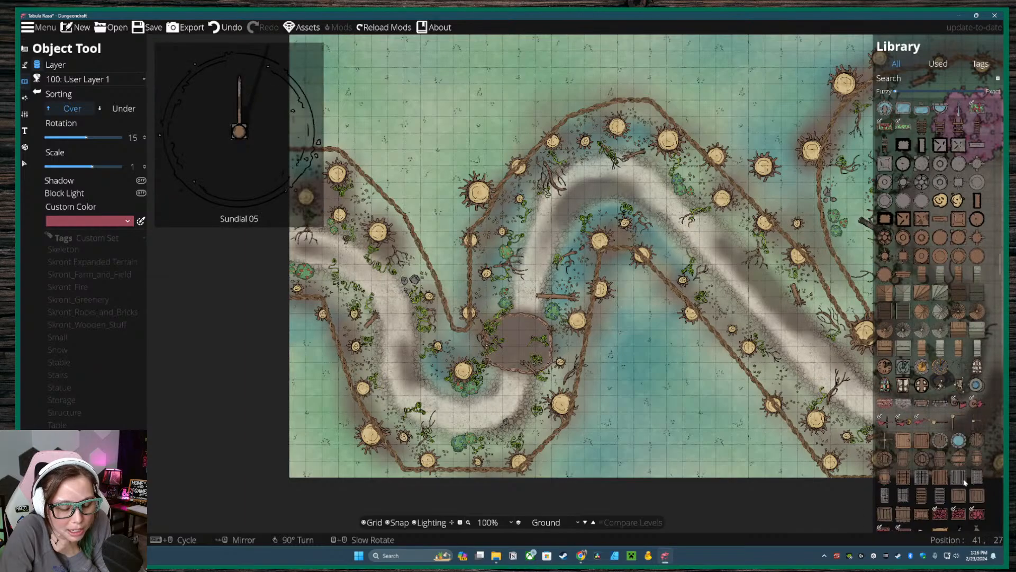
scroll(956, 479, "down", 4)
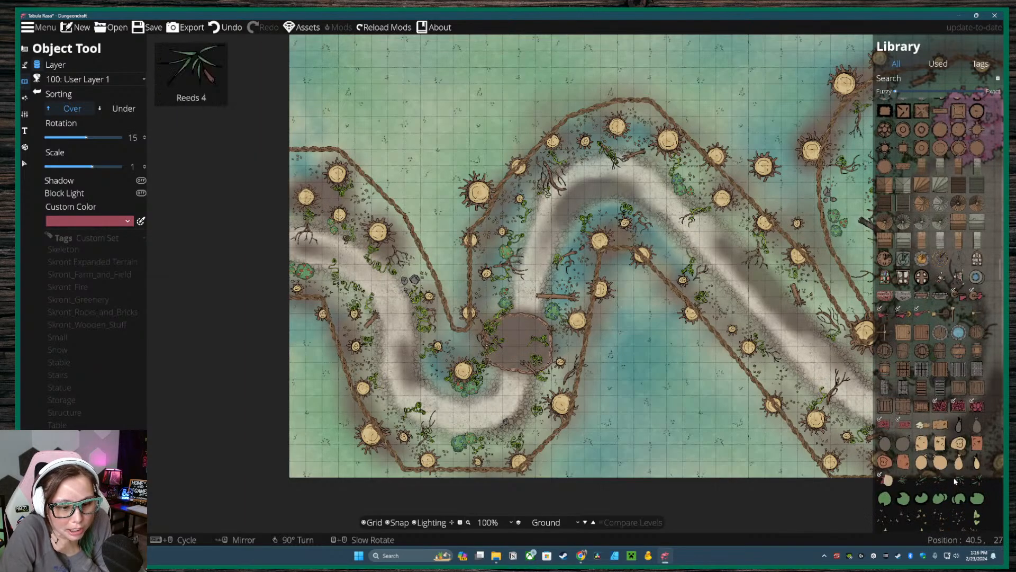
scroll(942, 446, "down", 2)
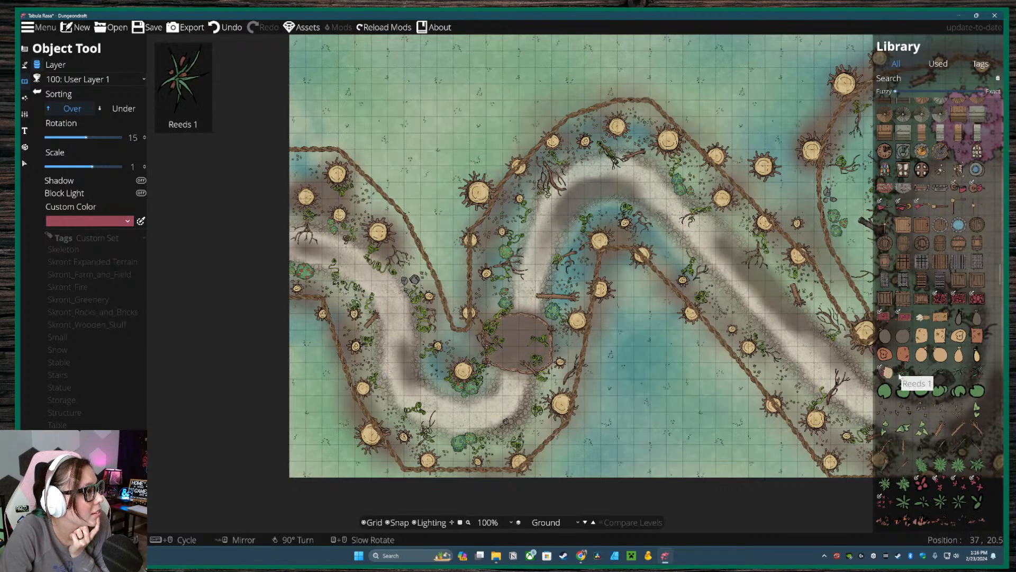
scroll(931, 392, "down", 3)
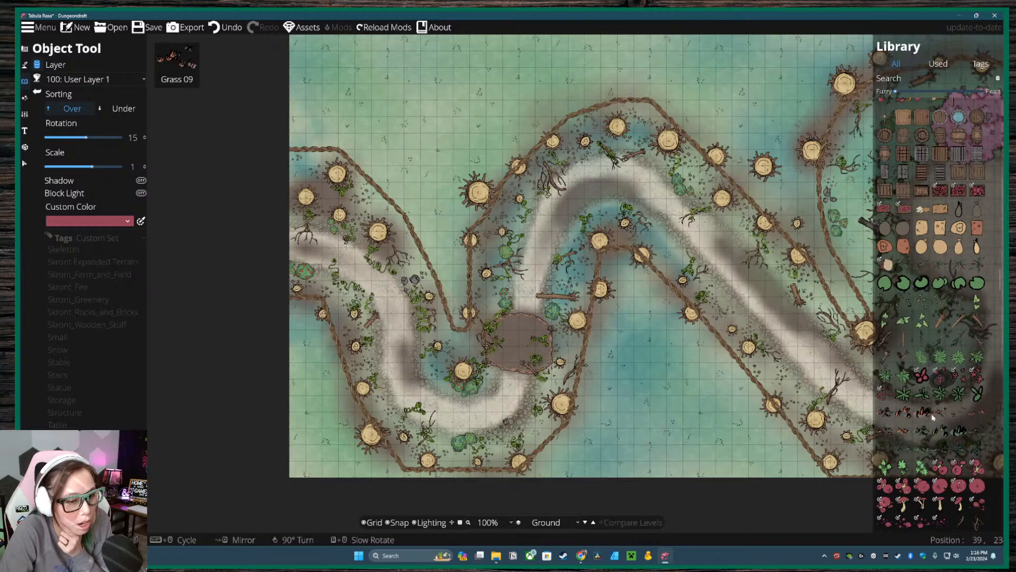
left_click(904, 430)
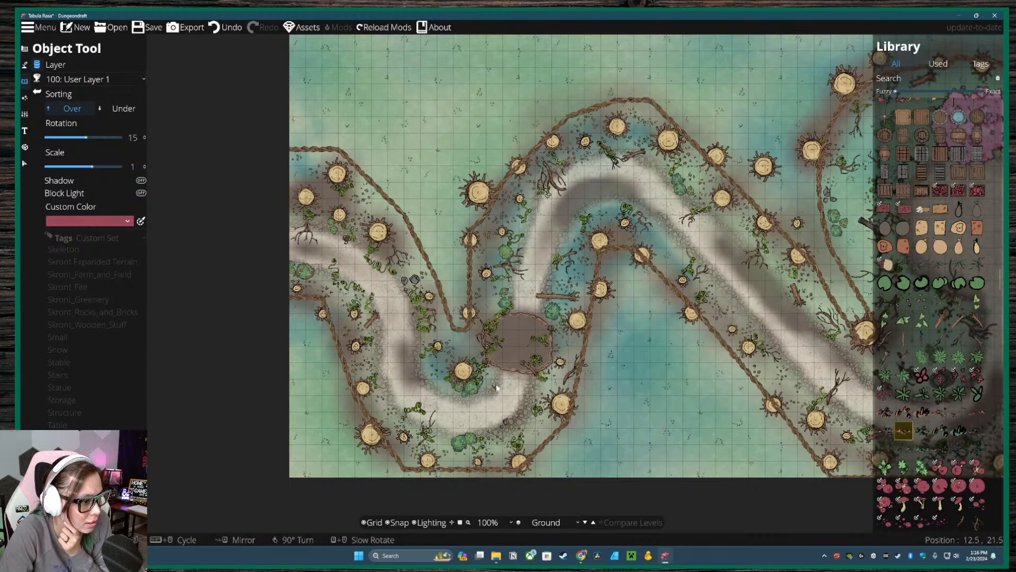
- Place a small exposed-roots object on the upper right edge of the dirt pit, rotated to 45 degrees
scroll(968, 427, "down", 2)
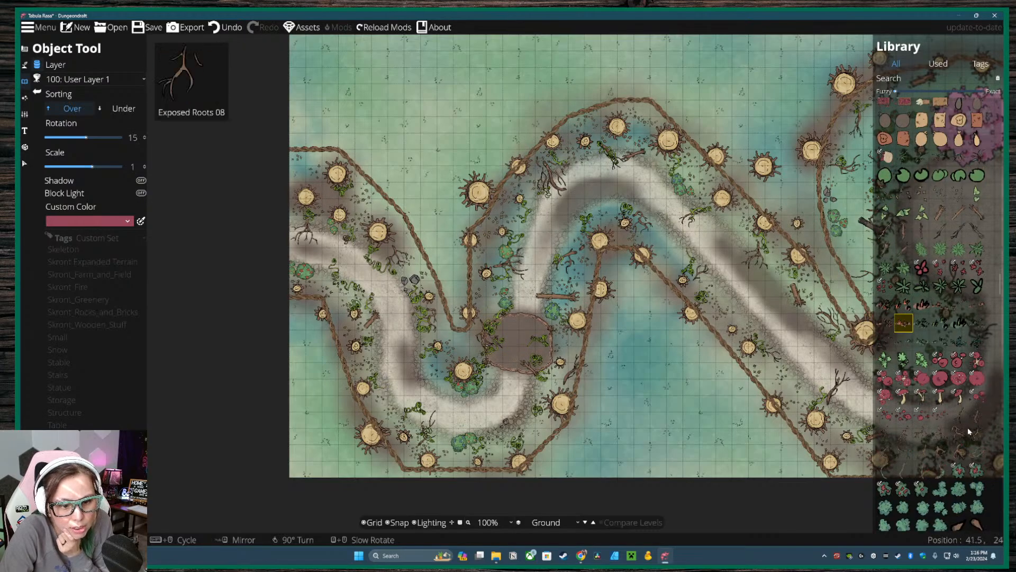
left_click(977, 422)
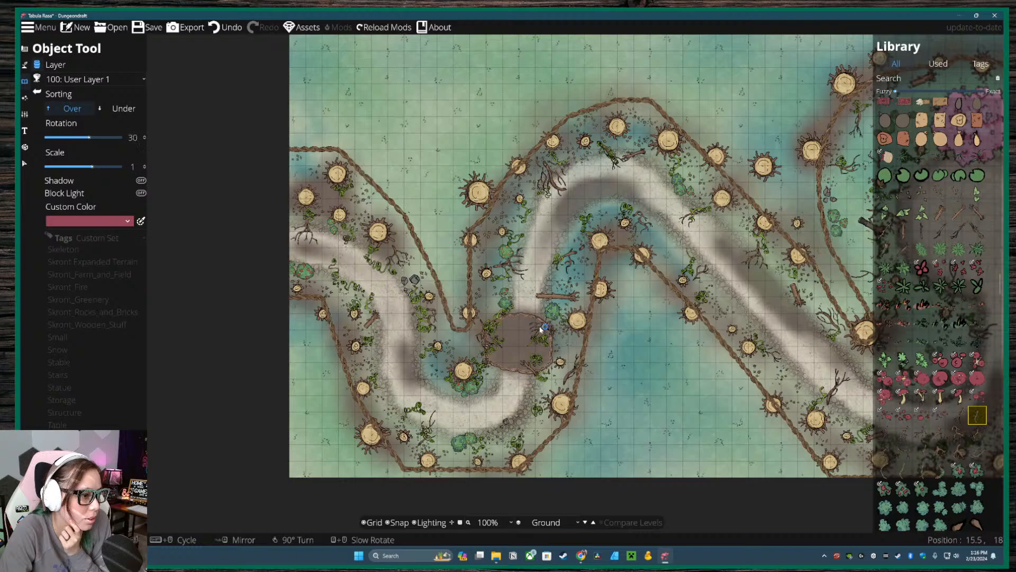
scroll(540, 328, "up", 1)
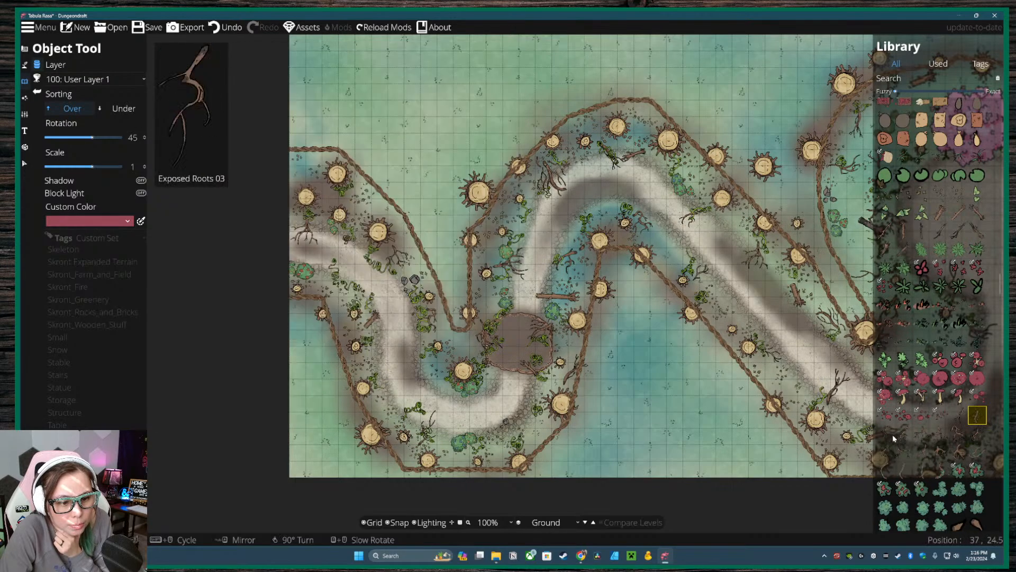
- Place large exposed roots at the pit's lower right edge, rotated 105 degrees, and on the trail's lower left bend, rotated -150 degrees
left_click(919, 453)
scroll(529, 361, "up", 4)
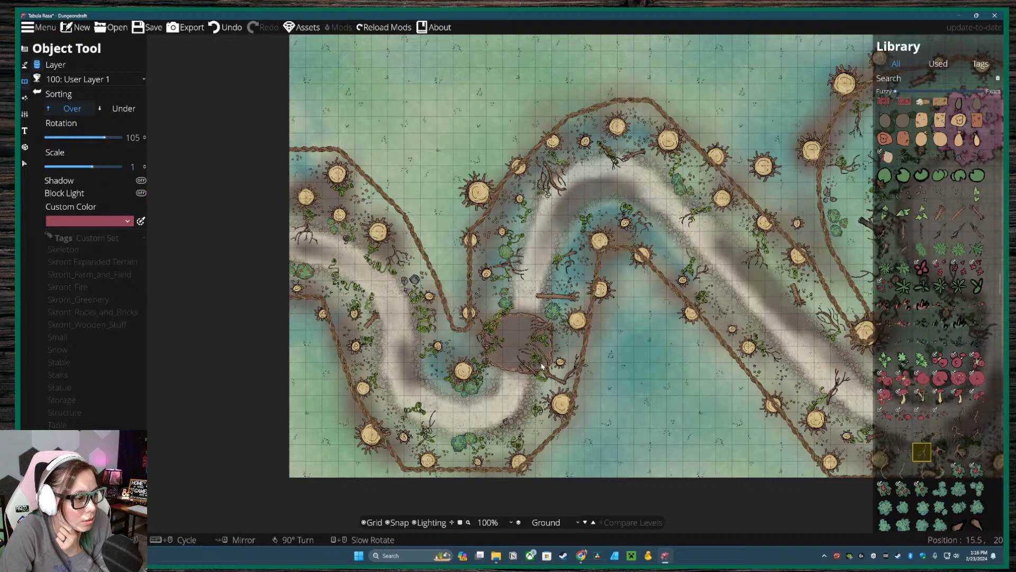
scroll(490, 419, "up", 3)
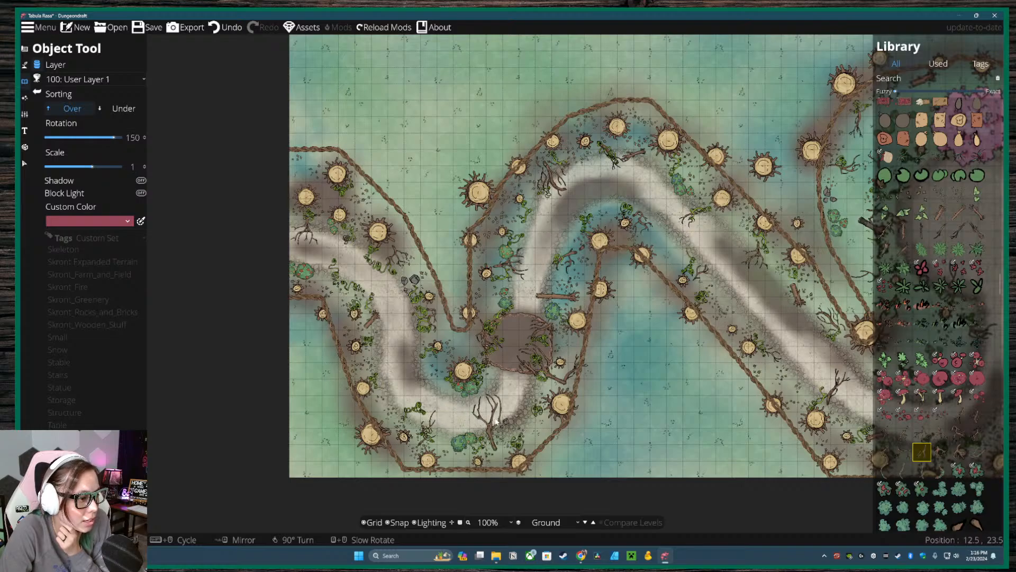
scroll(497, 420, "up", 4)
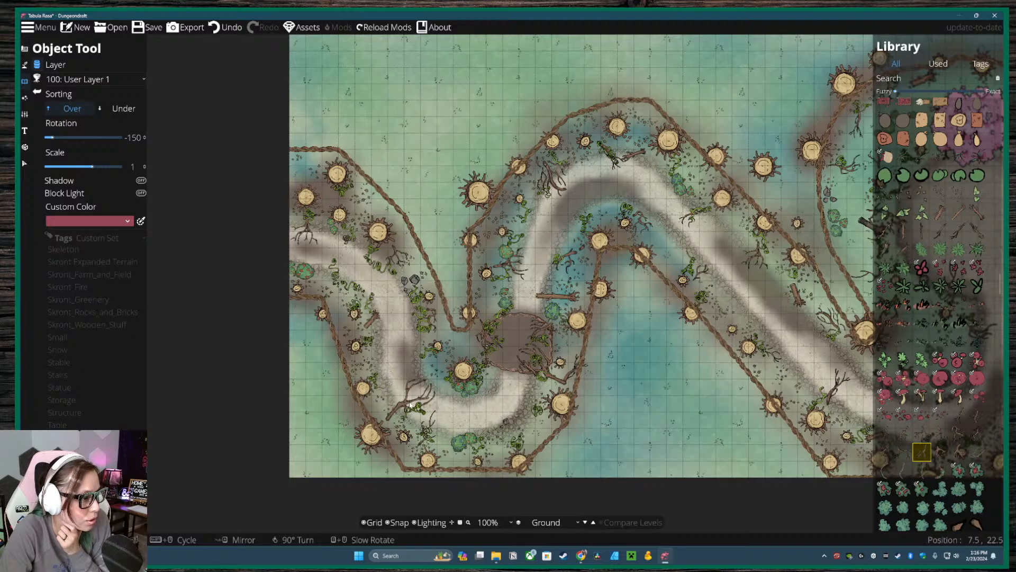
- Compare several exposed-roots variants and place large roots on the inner side of the trail's lower left bend, rotated 90 degrees
left_click(959, 451)
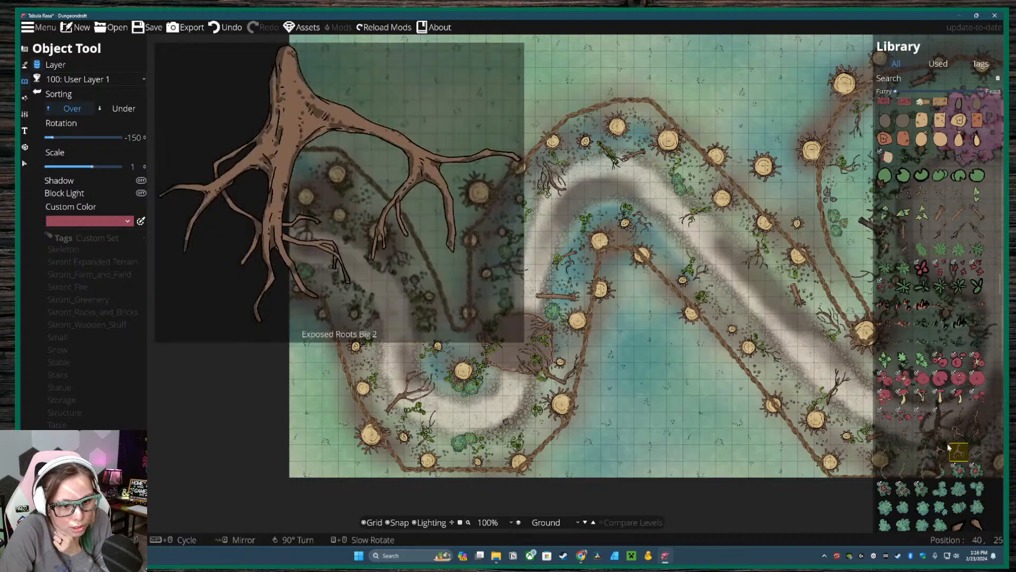
left_click(922, 452)
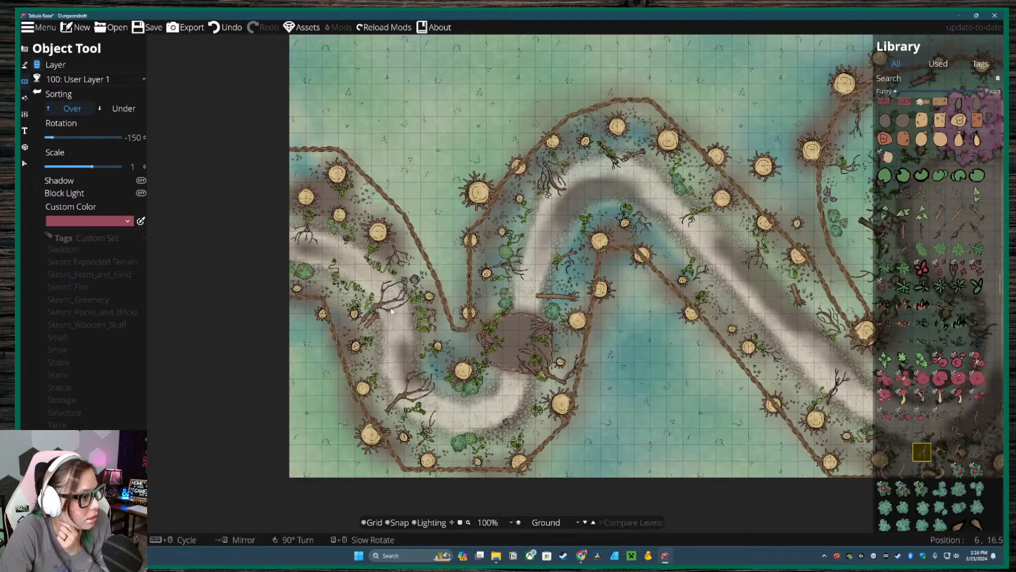
scroll(345, 271, "up", 9)
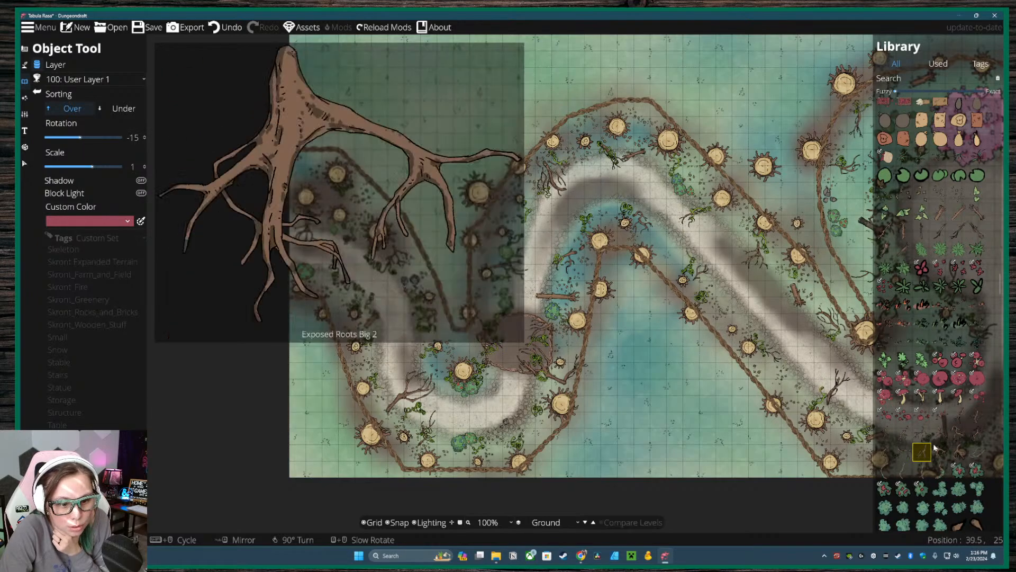
left_click(903, 451)
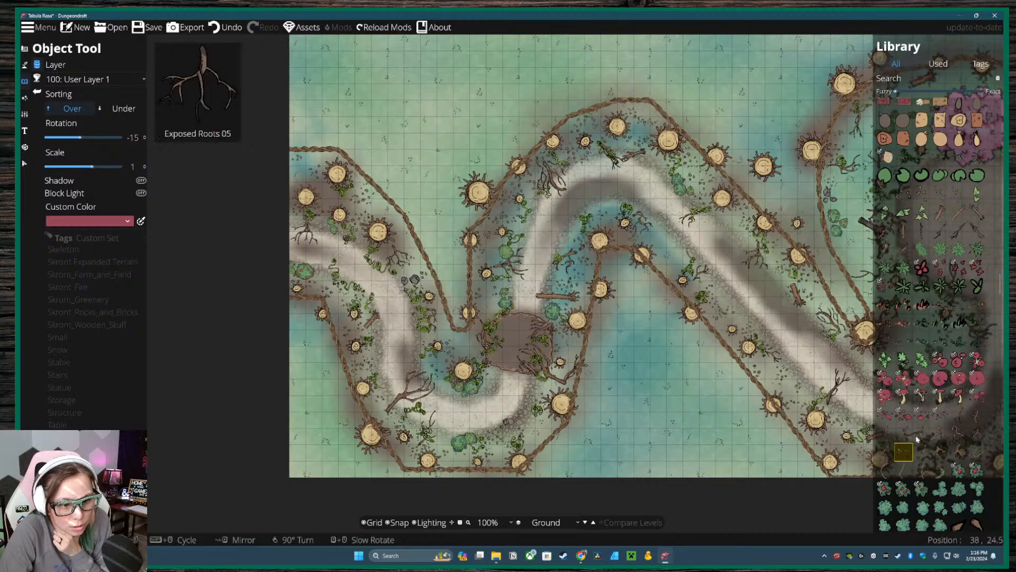
left_click(941, 453)
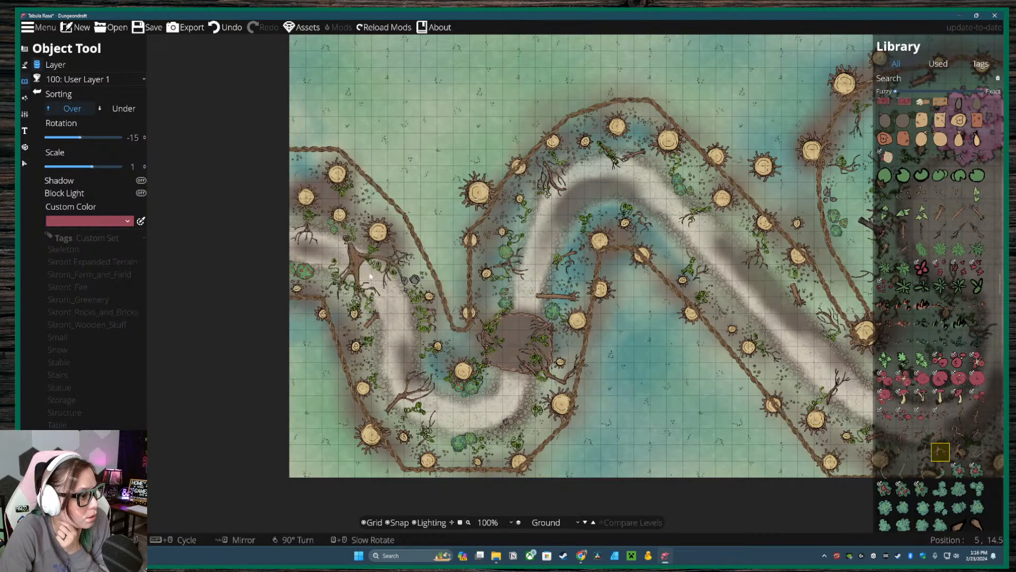
left_click(885, 451)
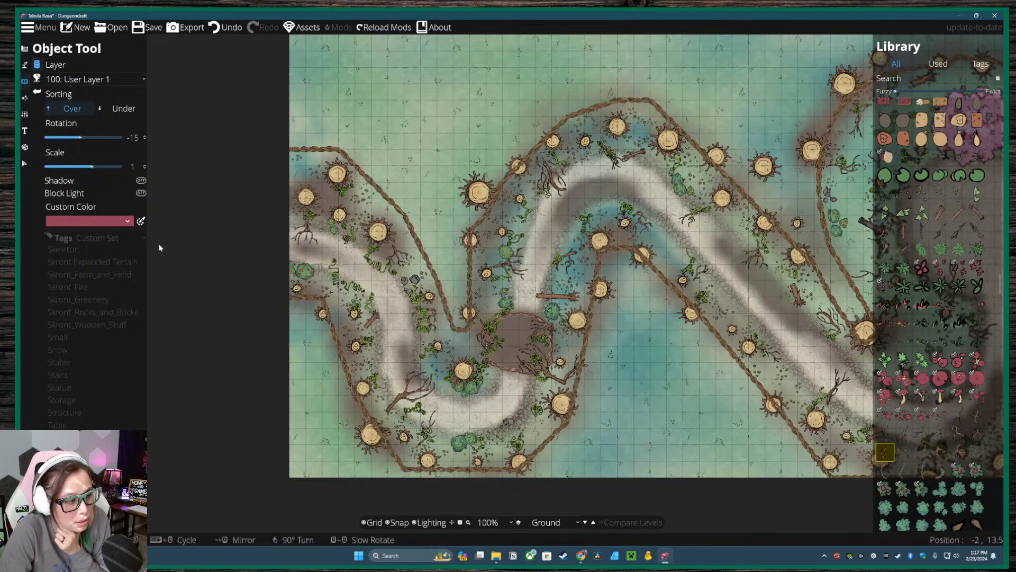
left_click(940, 452)
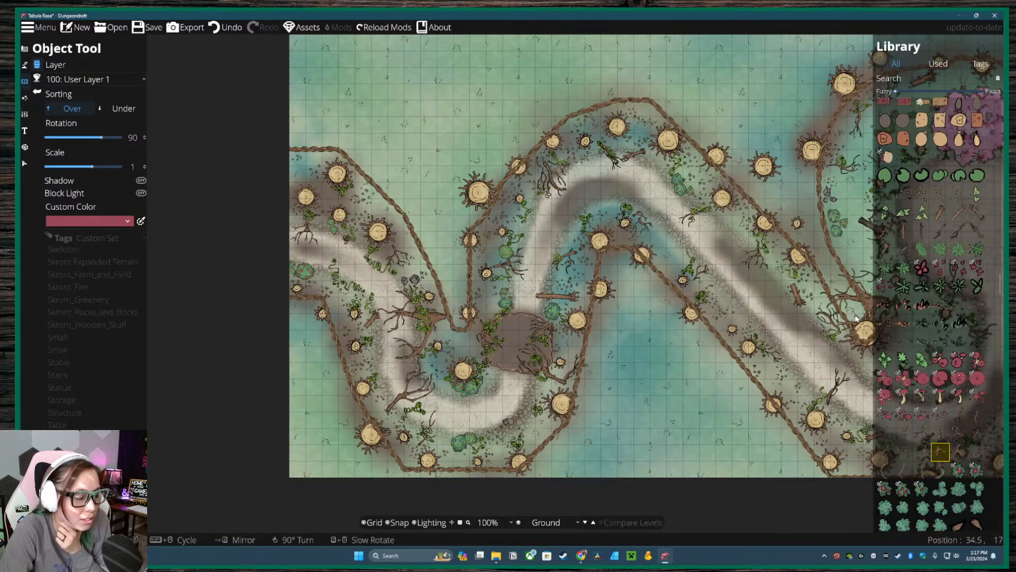
- Browse the plant objects in the library and try a bare branch object beside the upper left stretch of the trail
scroll(951, 392, "down", 3)
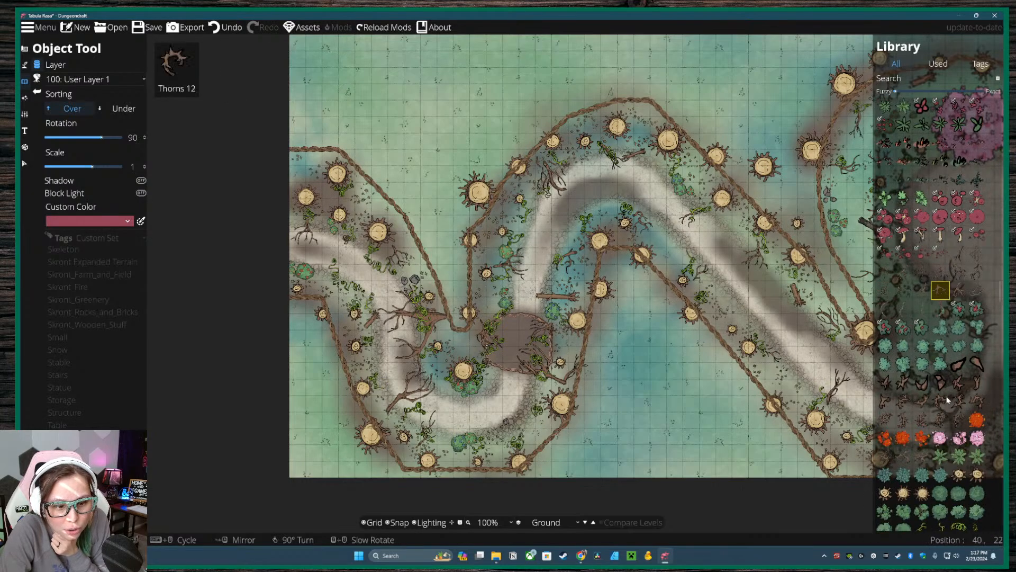
scroll(937, 371, "down", 2)
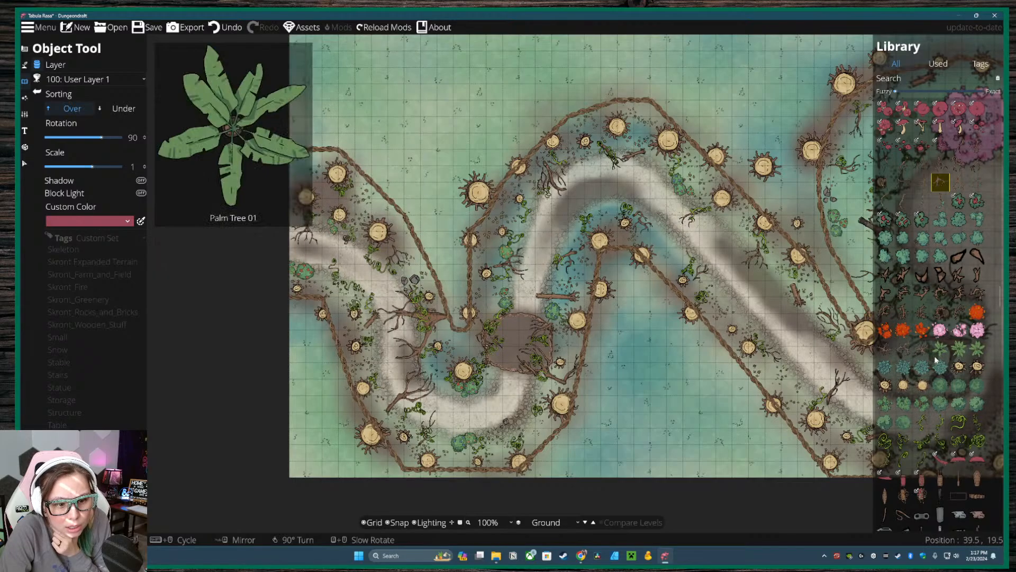
left_click(905, 313)
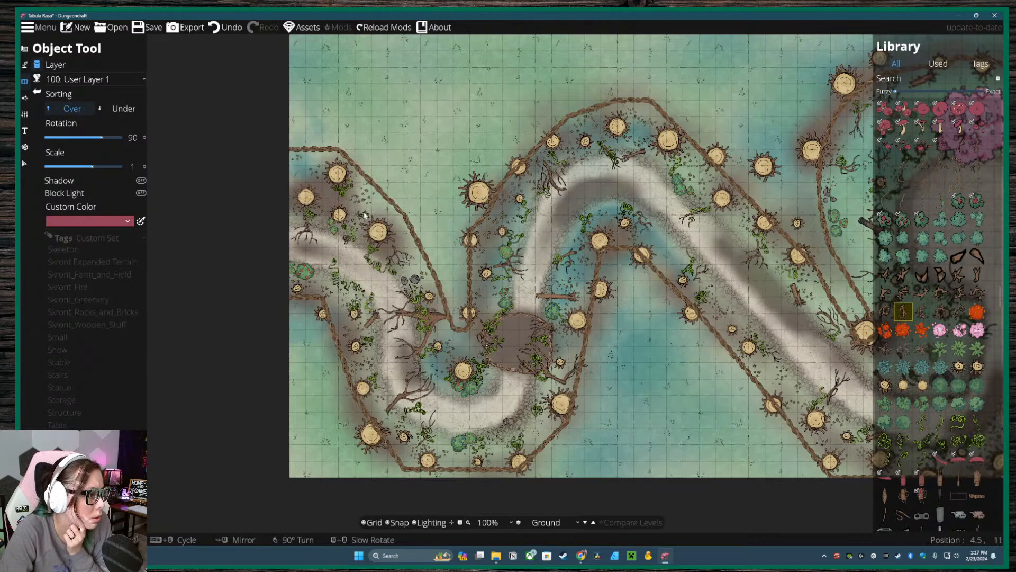
- Place green tendril objects over the exposed roots and verge of the trail's lower left bend
scroll(947, 317, "down", 3)
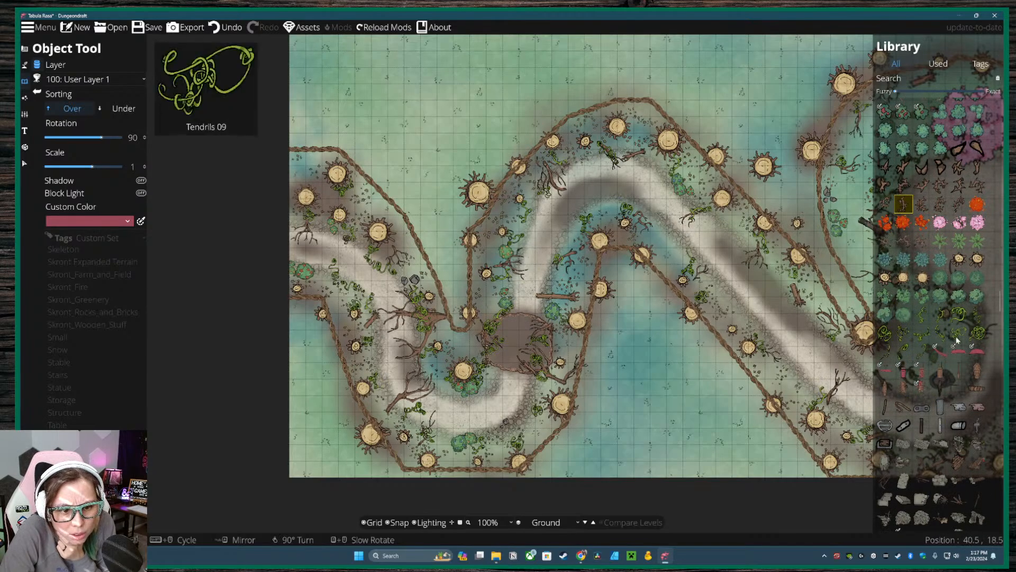
left_click(957, 338)
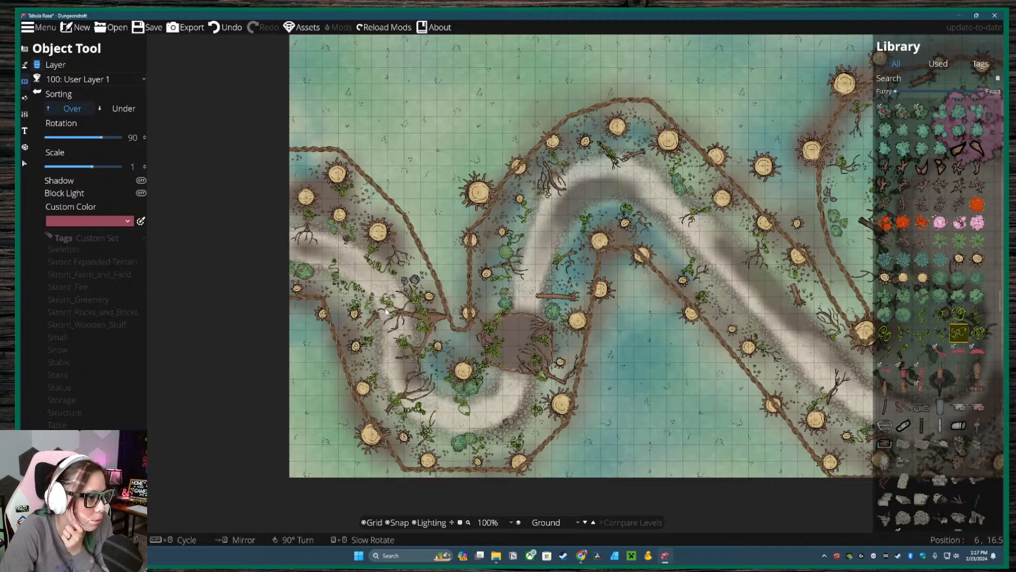
left_click(959, 317)
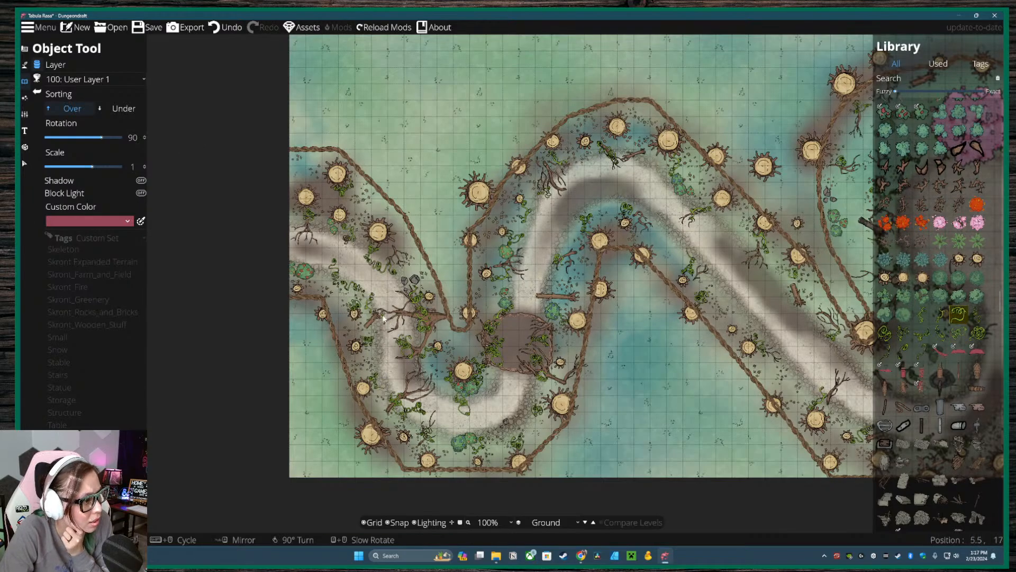
left_click(922, 333)
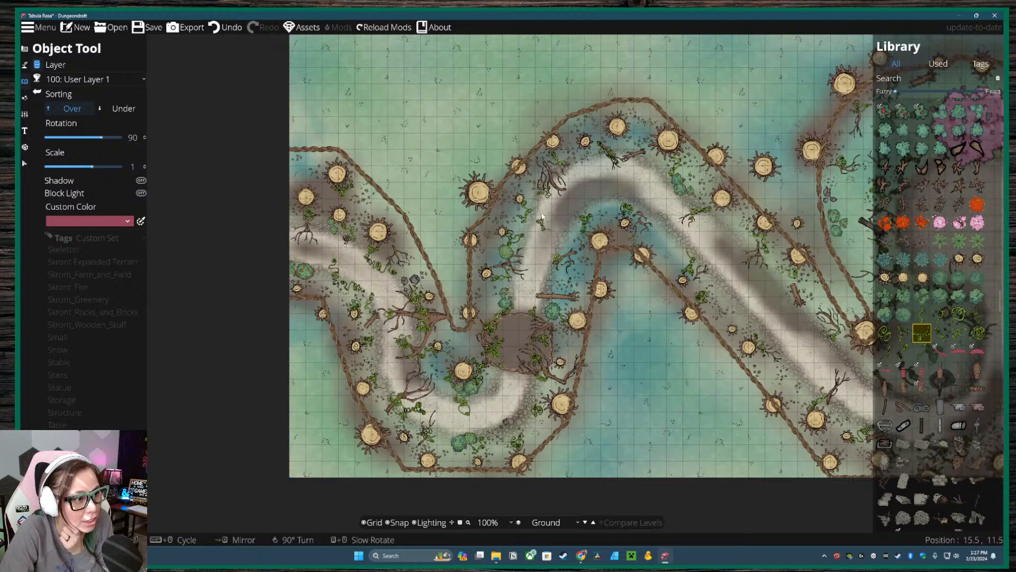
- Place further tendril variants along the left and upper edges of the dirt pit
mouse_move(964, 353)
left_click(940, 332)
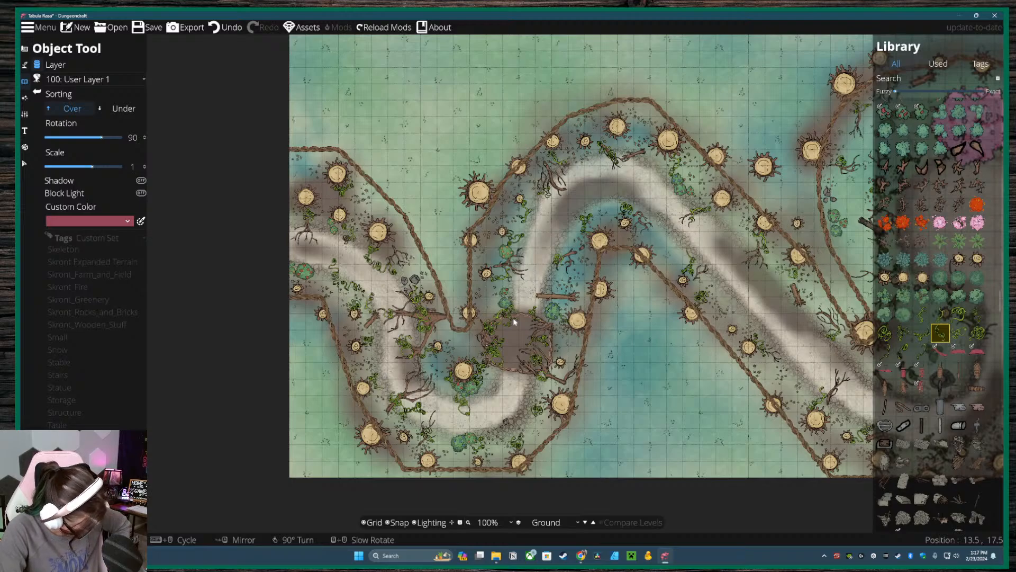
left_click(978, 315)
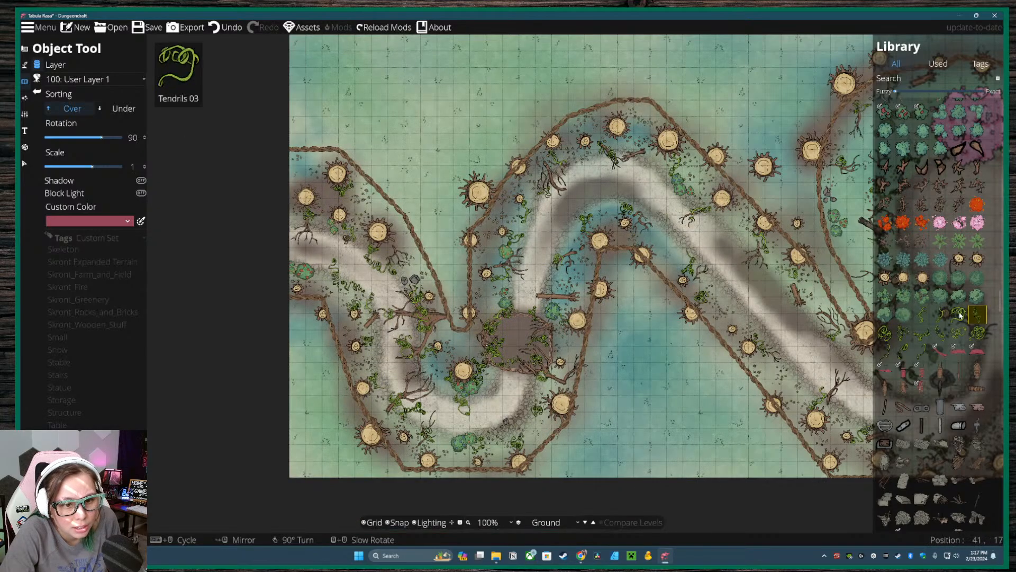
left_click(959, 315)
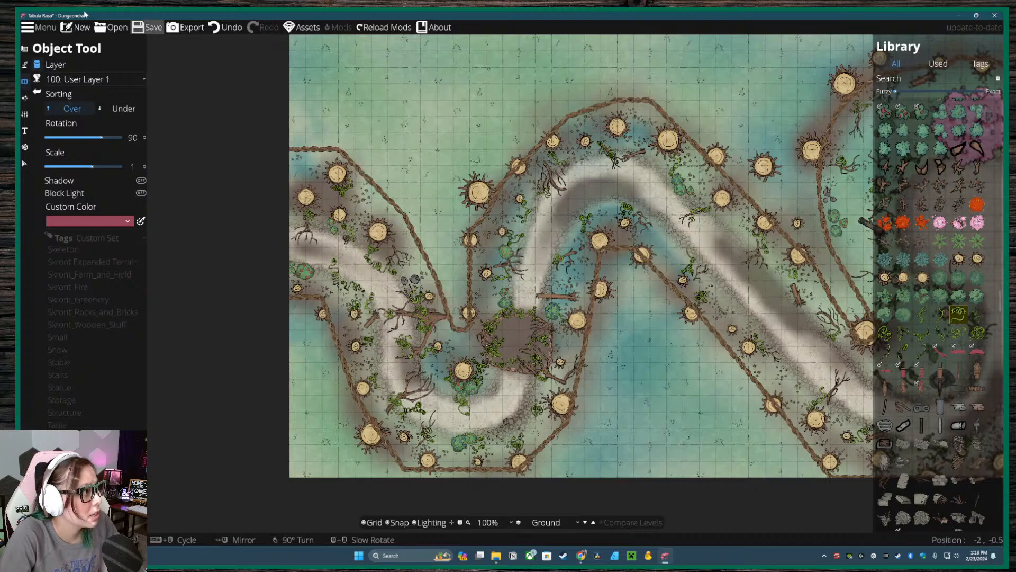
- Save the map as Nightmare Glade in a subfolder of the Maps folder
left_click(149, 29)
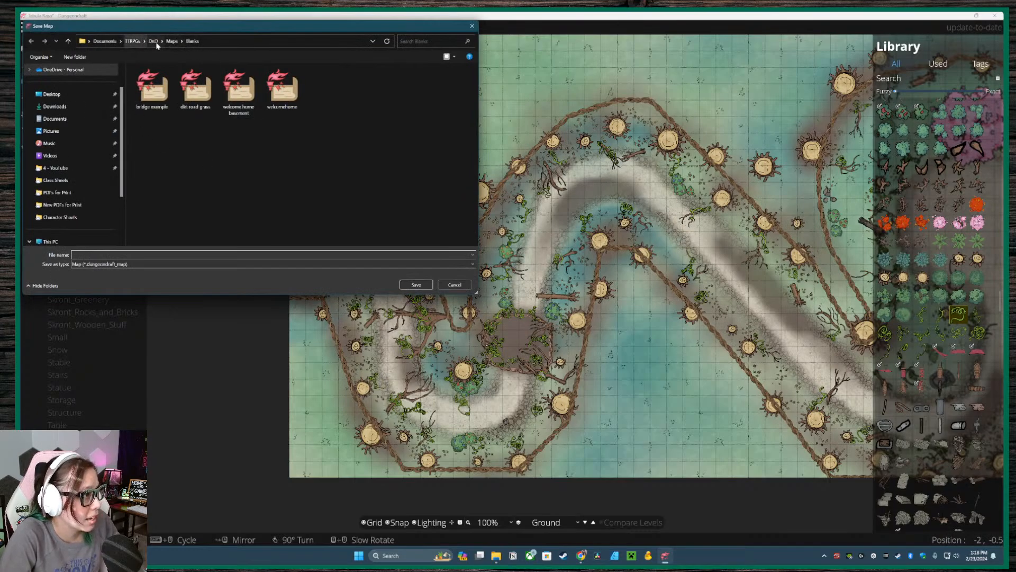
left_click(172, 40)
double_click(147, 107)
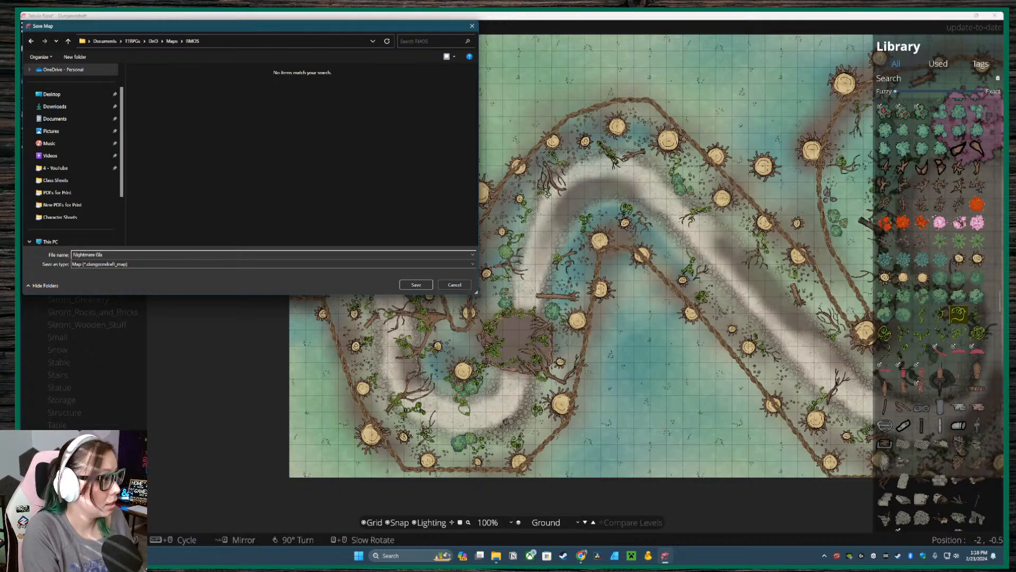
key("Return")
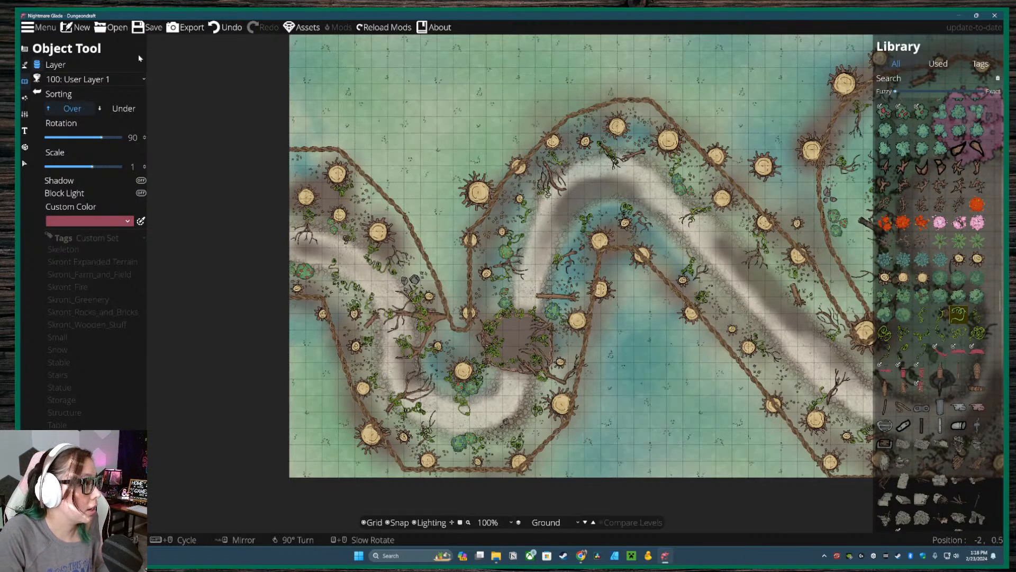
- Set the object layer to 400: User Layer 4
left_click(93, 79)
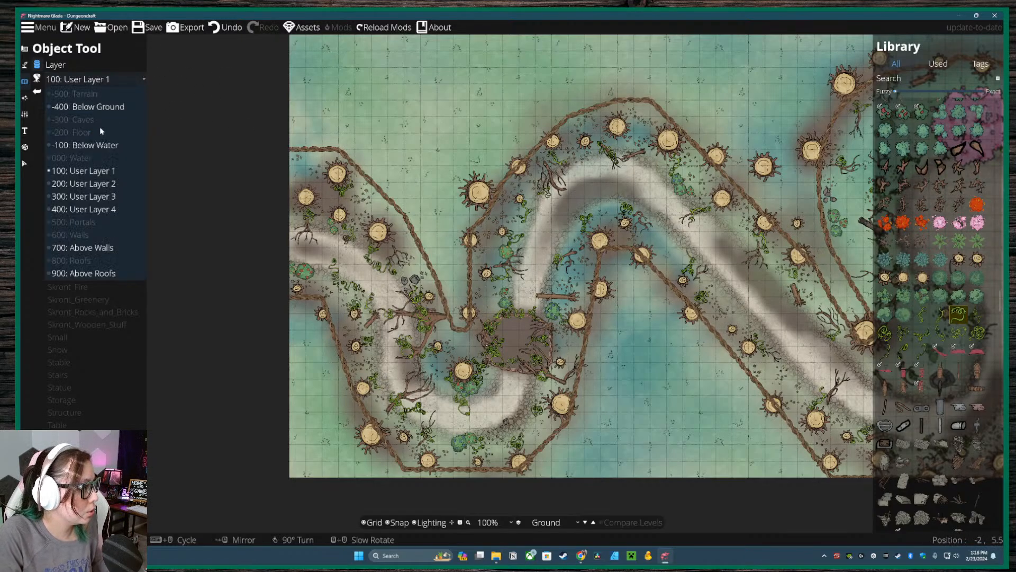
left_click(79, 207)
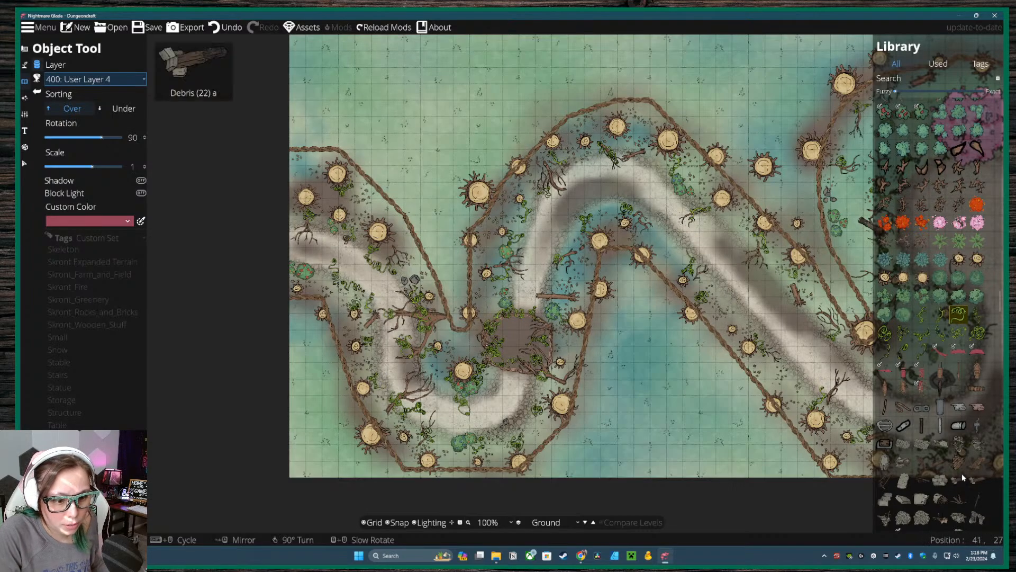
- Browse the rest of the full object library for further objects suited to the forest trail
scroll(941, 461, "down", 3)
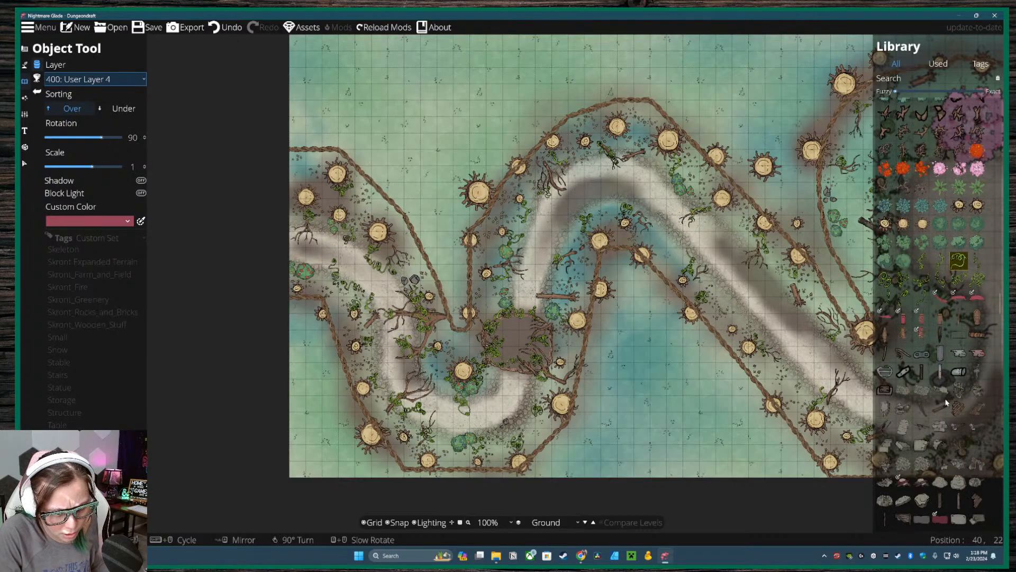
scroll(947, 402, "down", 5)
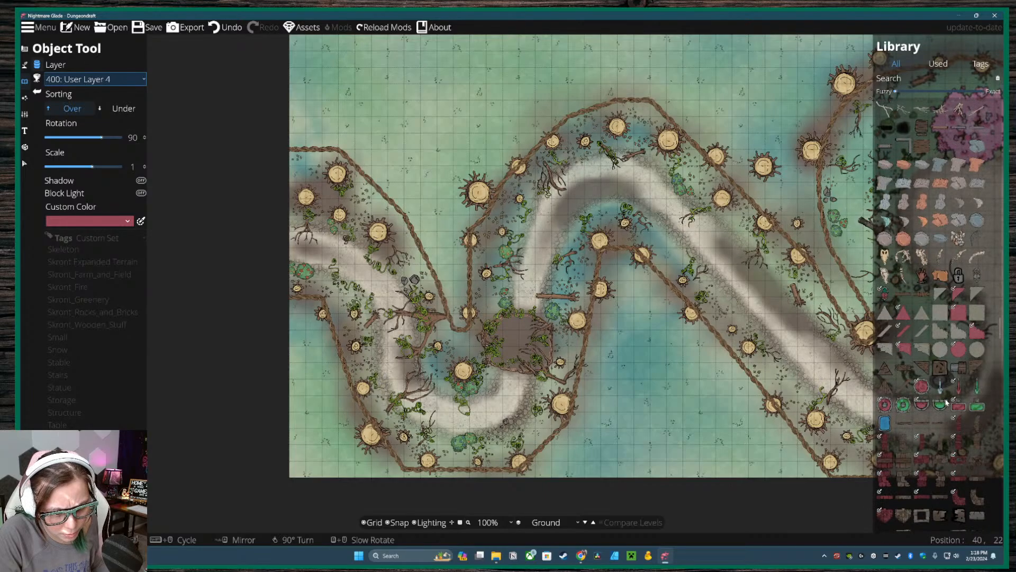
scroll(946, 402, "up", 1)
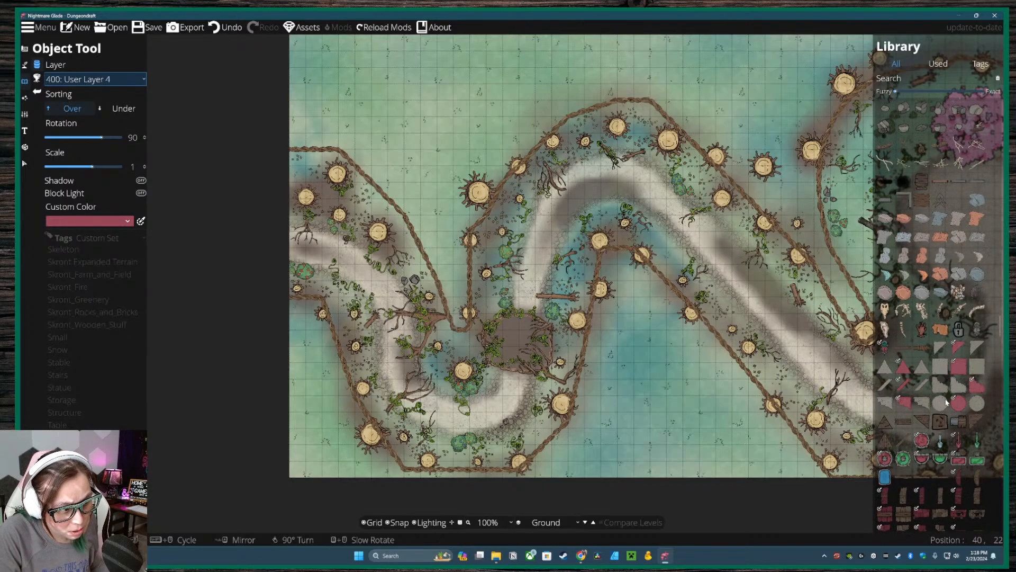
scroll(947, 402, "up", 1)
scroll(950, 360, "down", 1)
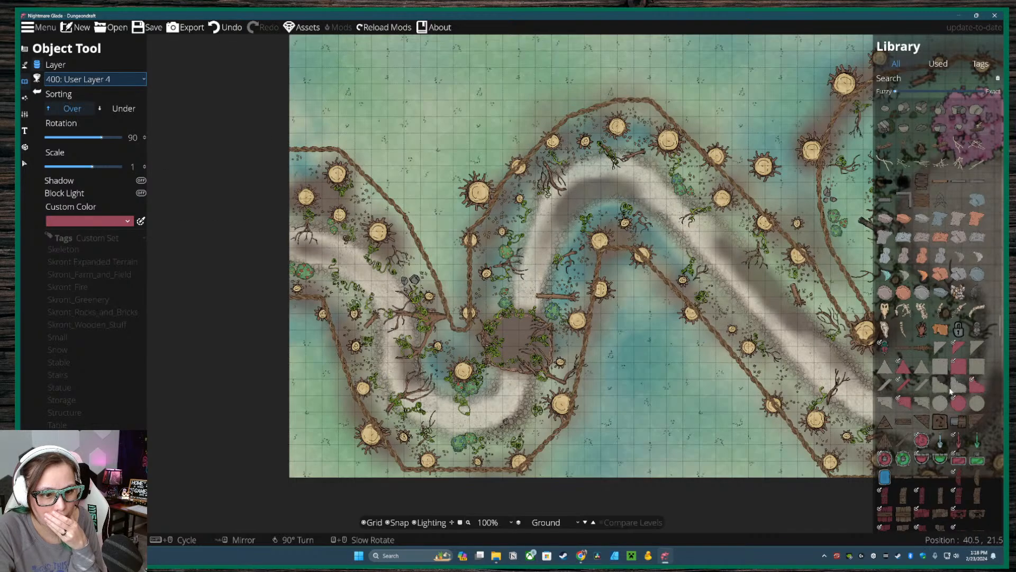
scroll(936, 362, "down", 3)
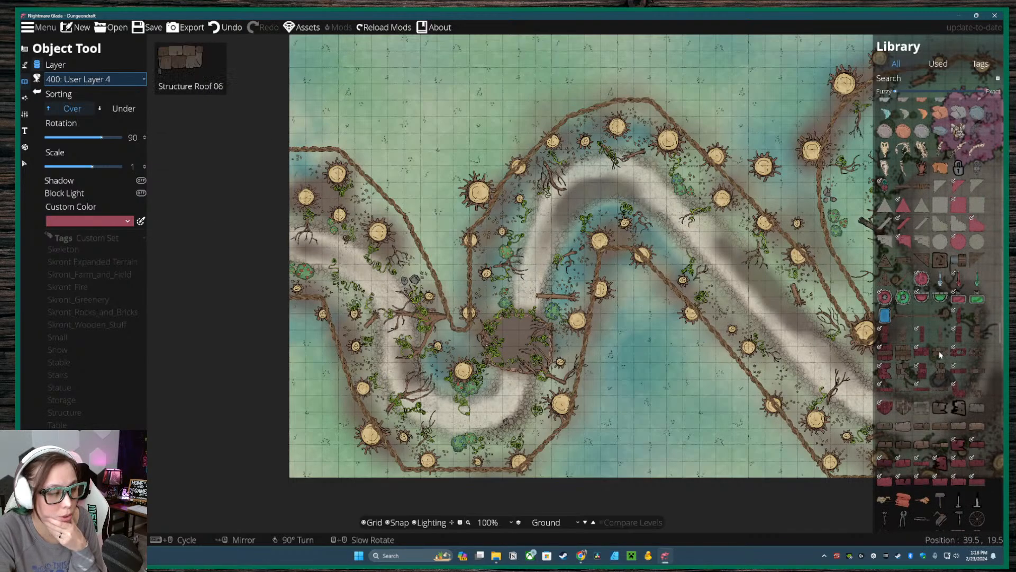
scroll(954, 414, "down", 3)
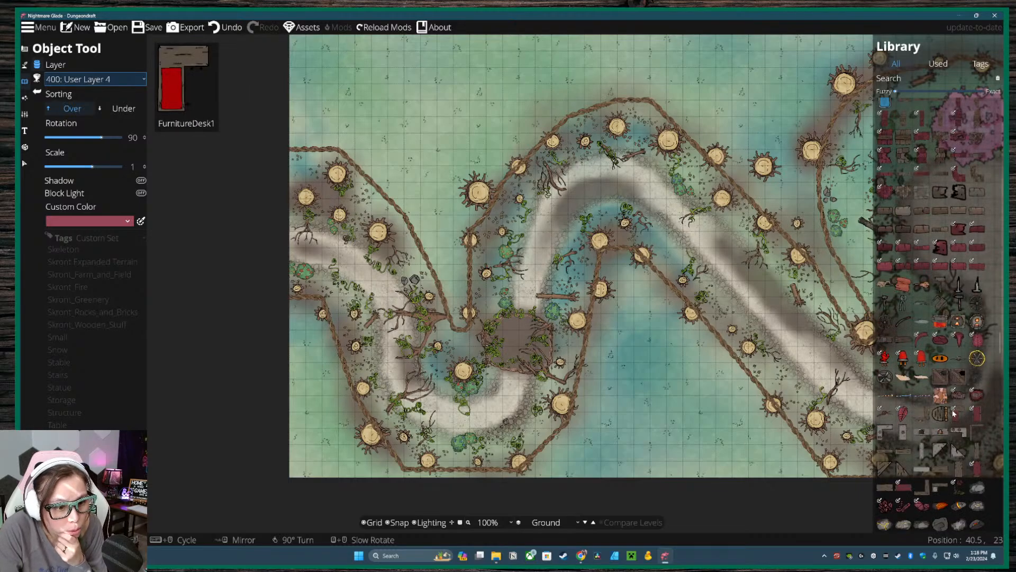
scroll(954, 414, "down", 3)
scroll(953, 414, "down", 6)
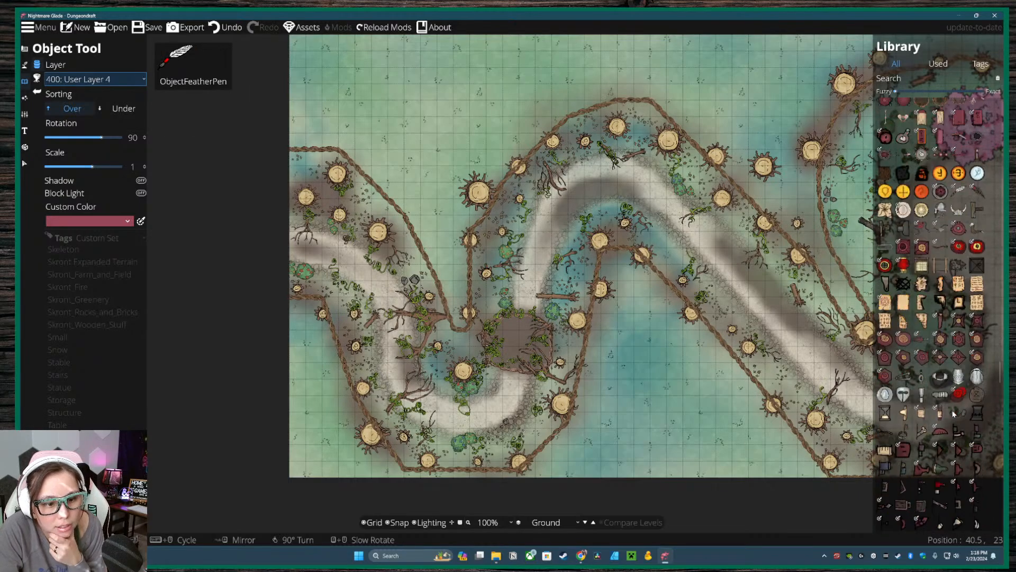
scroll(954, 415, "down", 8)
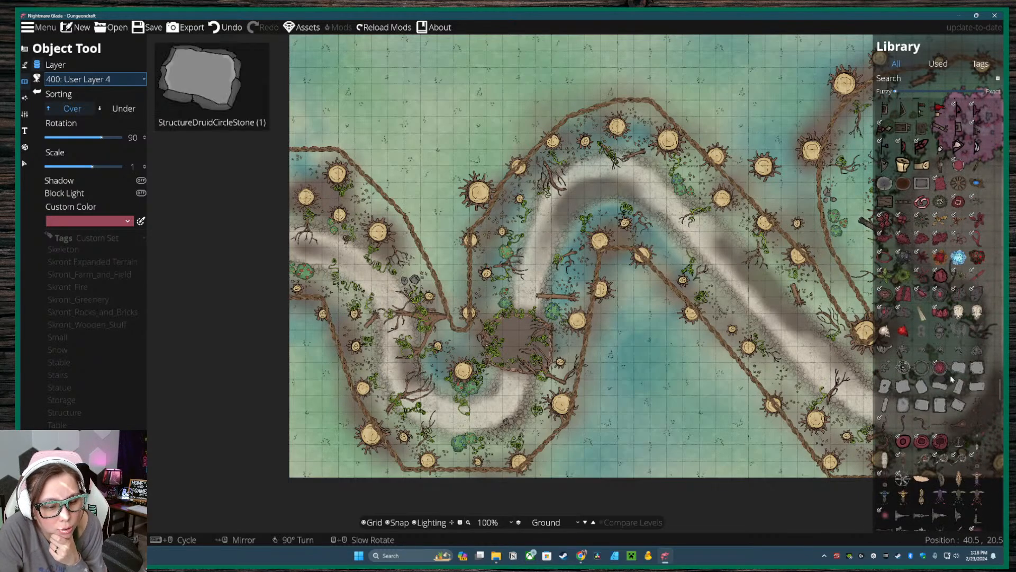
scroll(958, 455, "down", 8)
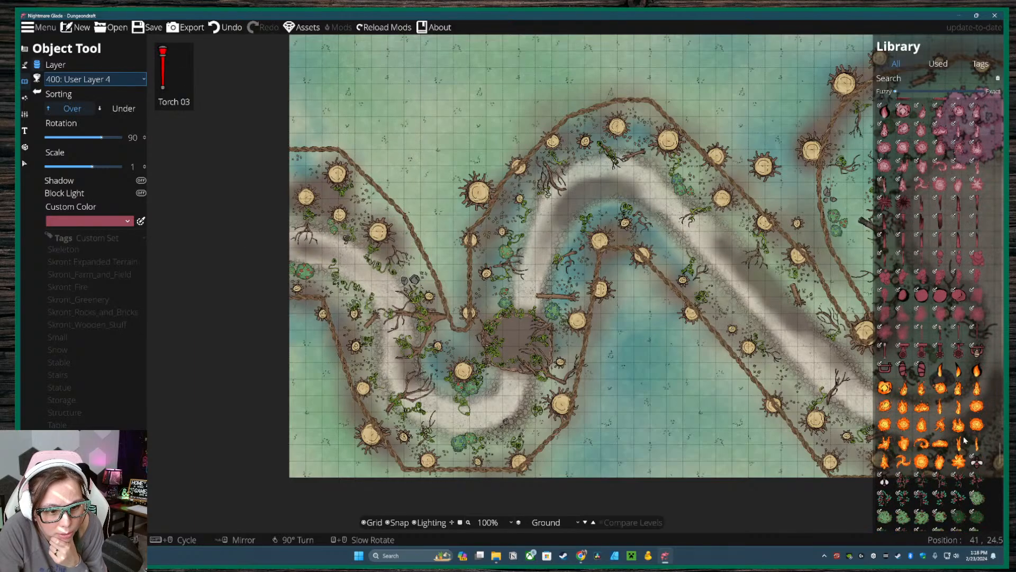
scroll(951, 479, "down", 5)
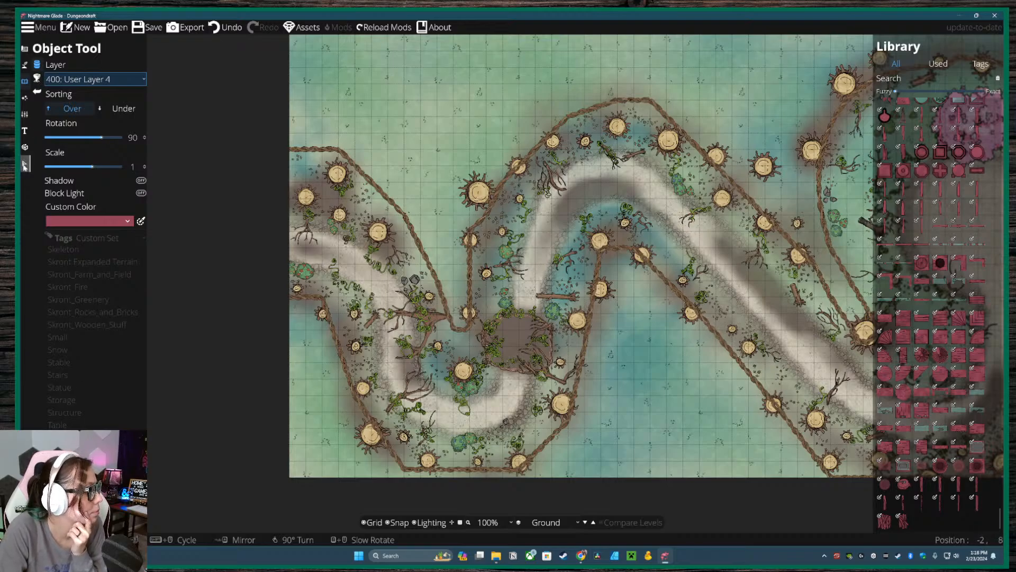
- Look through the object tag list and examine the objects tagged Rock
left_click(92, 258)
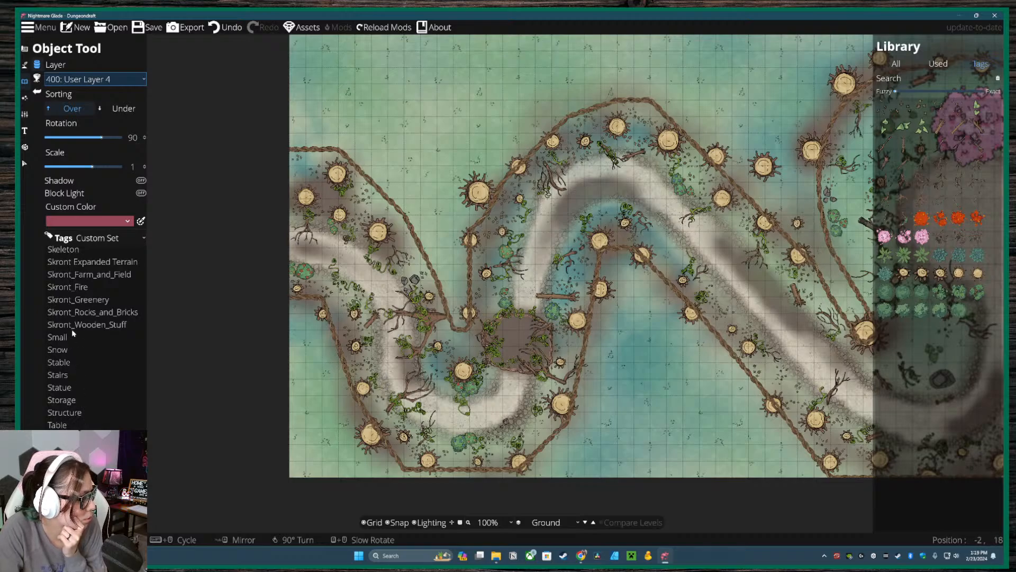
scroll(74, 333, "up", 5)
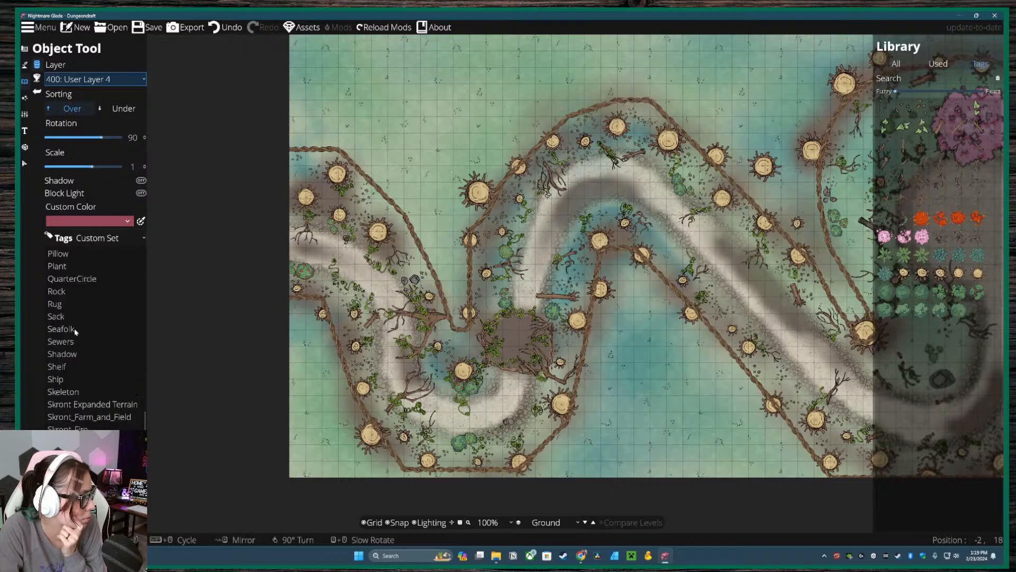
scroll(74, 332, "up", 4)
scroll(76, 405, "up", 6)
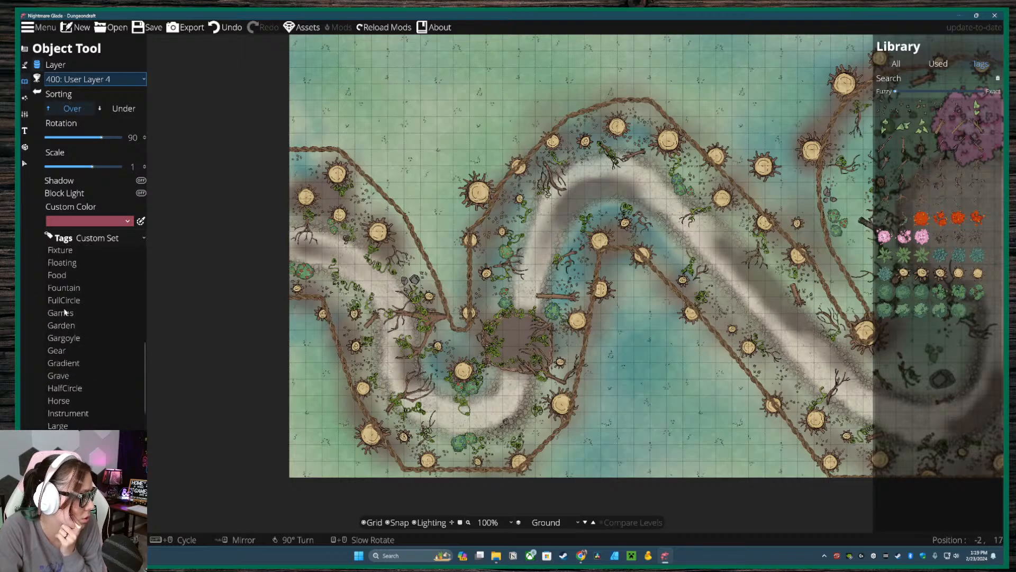
scroll(74, 334, "down", 4)
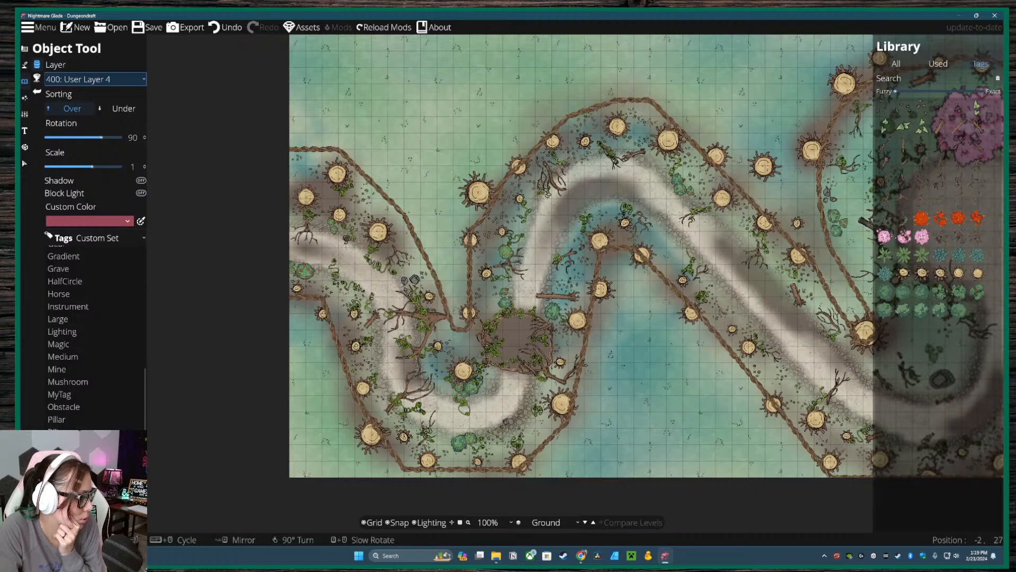
left_click(64, 458)
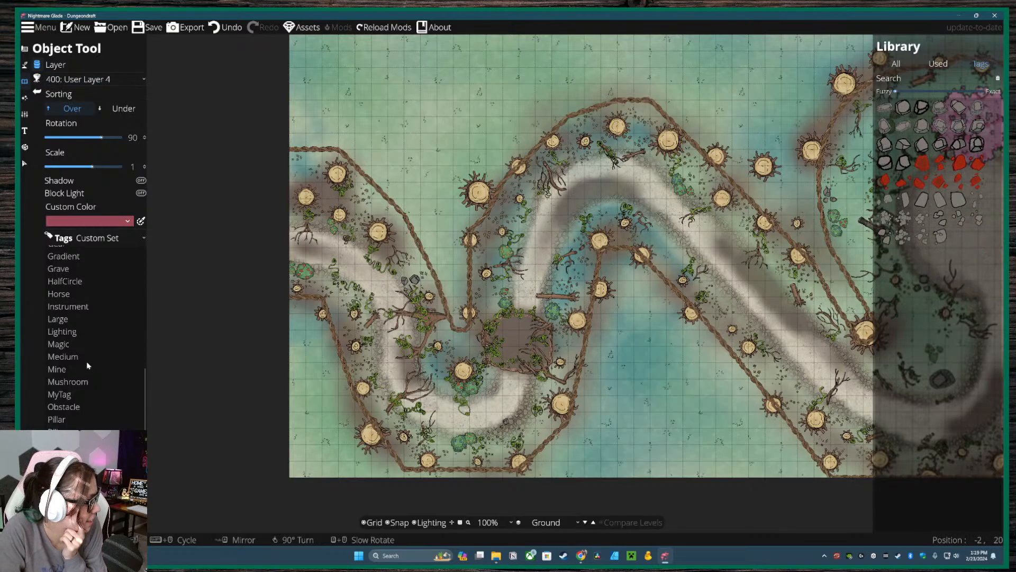
scroll(86, 361, "up", 7)
scroll(84, 325, "down", 13)
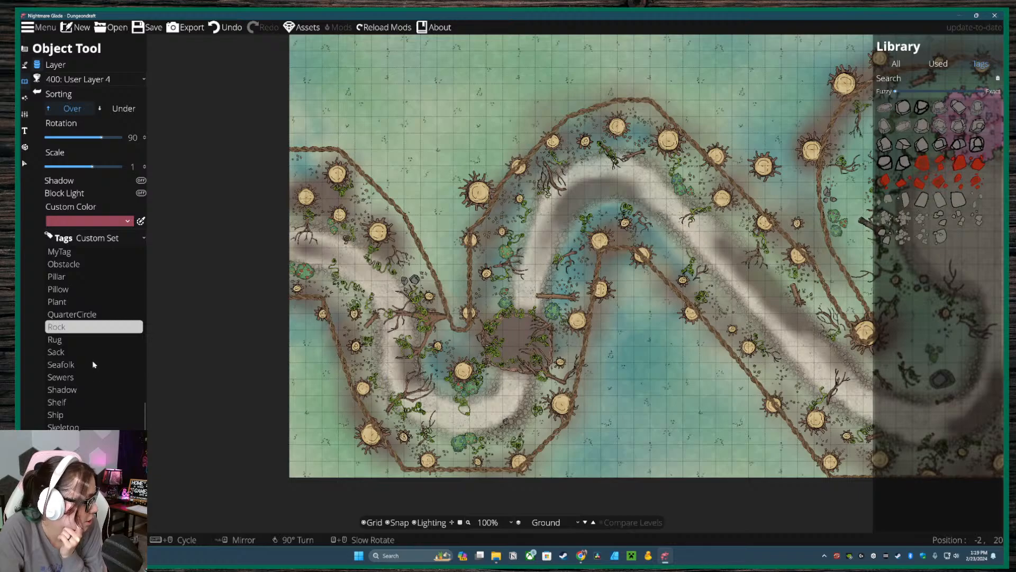
scroll(90, 339, "down", 3)
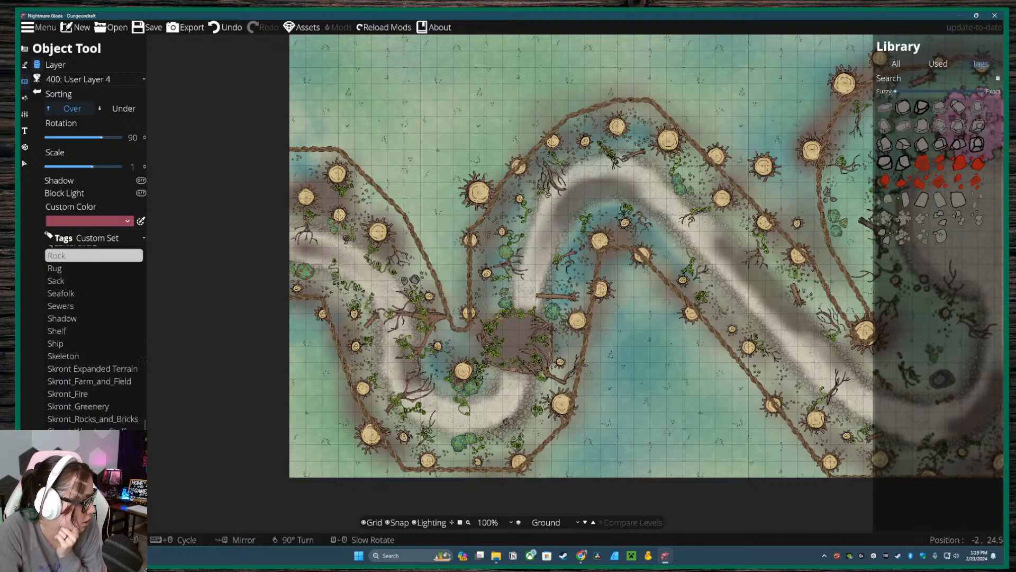
- Examine the Skront_Rocks_and_Bricks and Structure tag sets, previewing the broken and wooden bridge pieces
left_click(97, 420)
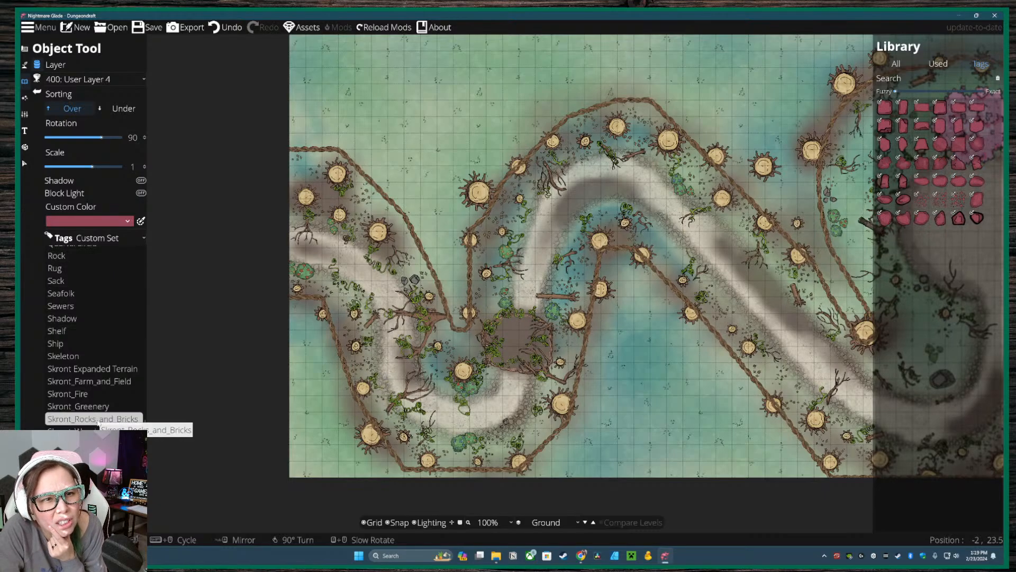
scroll(98, 418, "down", 3)
left_click(95, 448)
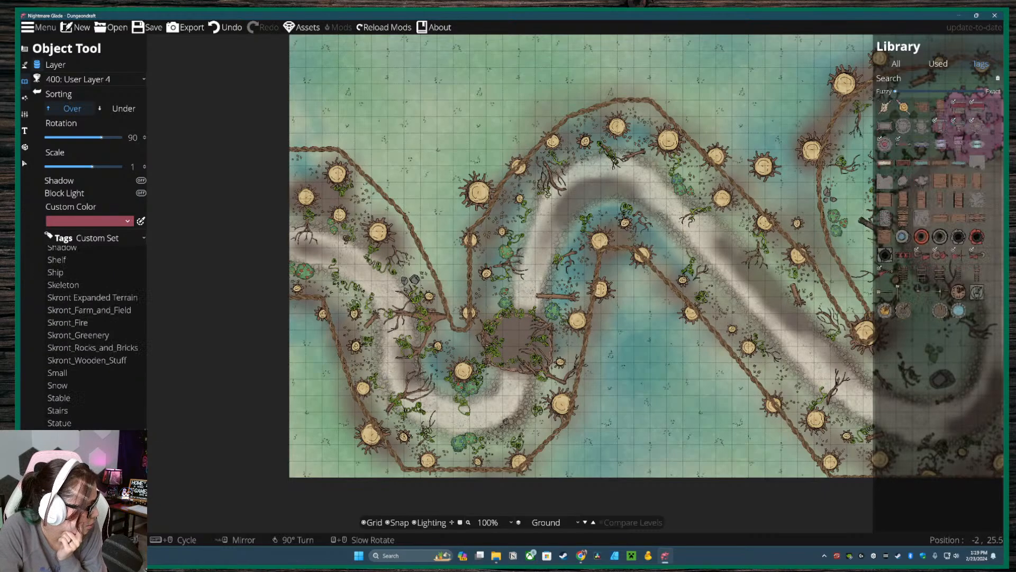
mouse_move(887, 223)
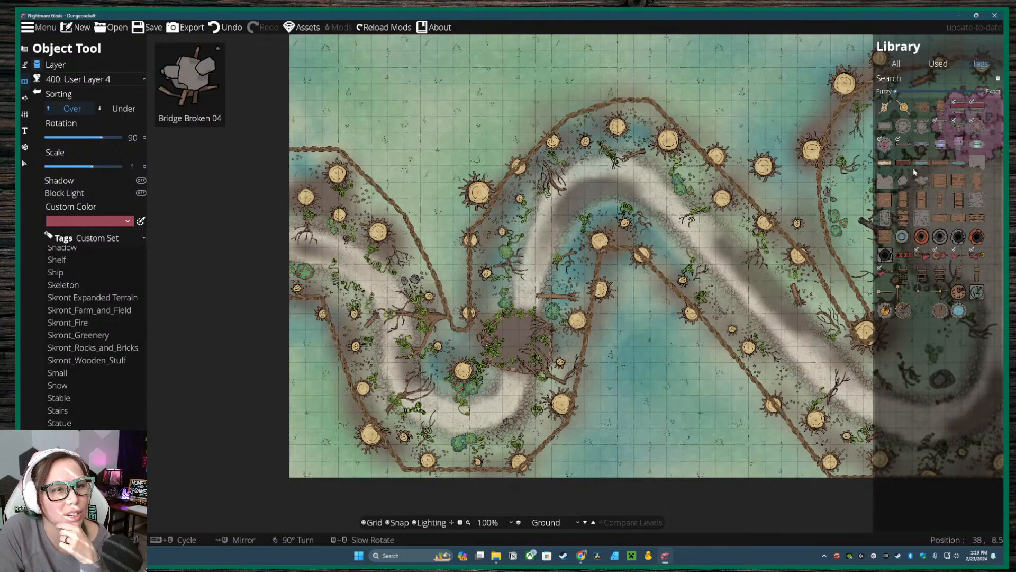
mouse_move(978, 166)
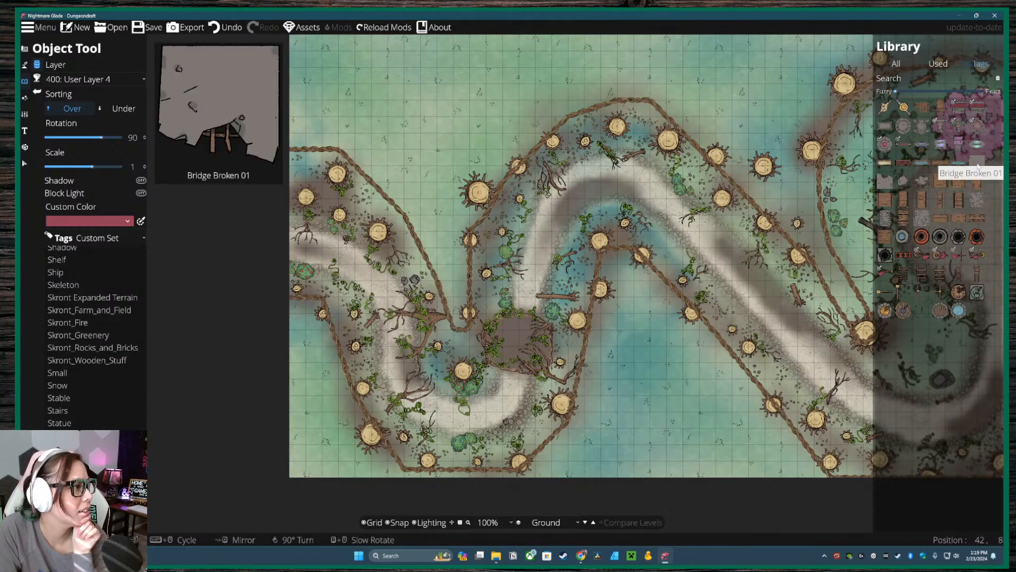
mouse_move(934, 183)
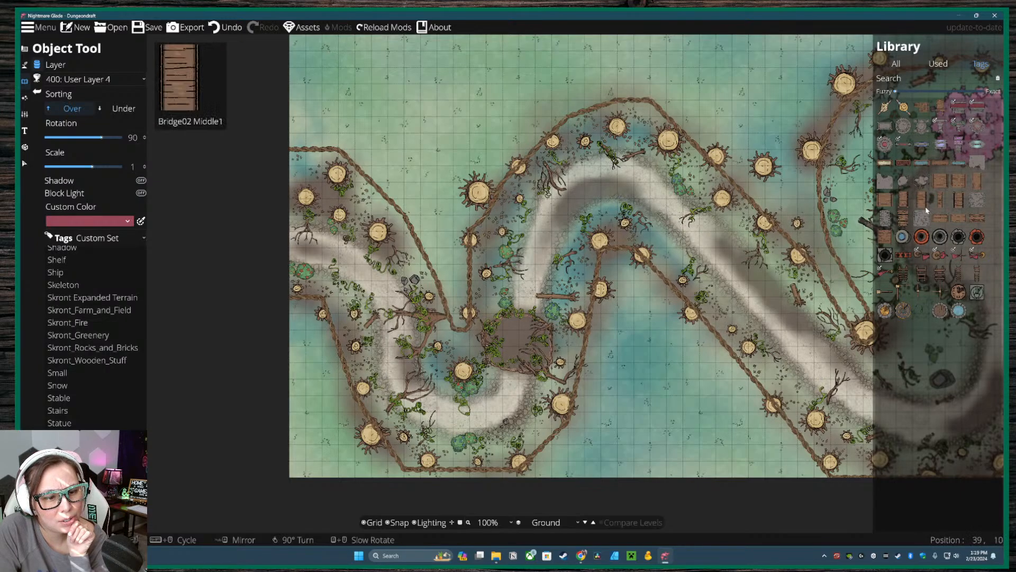
- Browse the full object library past the skeletons, furniture and bridges for pieces that suit the trail
left_click(896, 63)
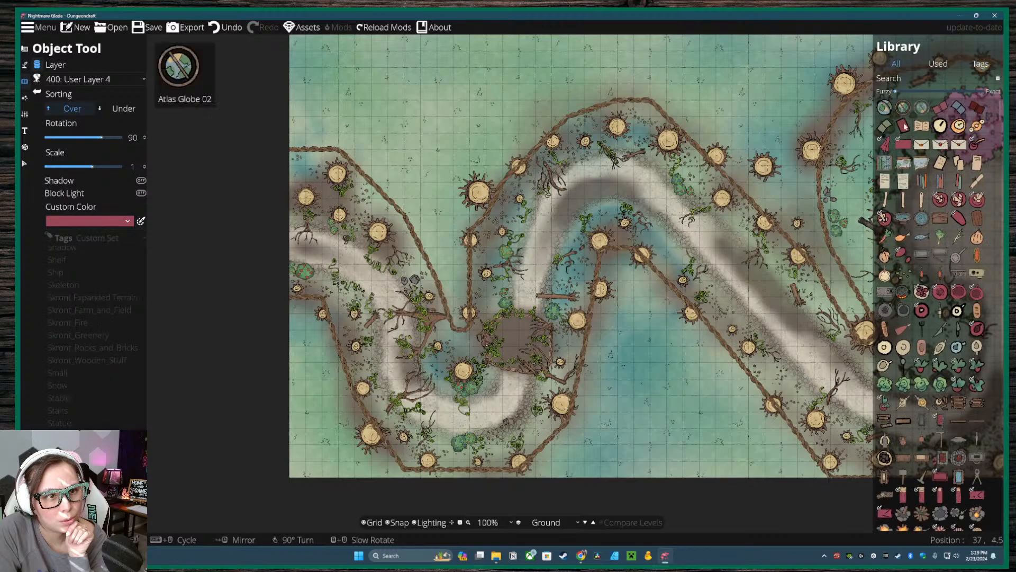
scroll(940, 379, "down", 5)
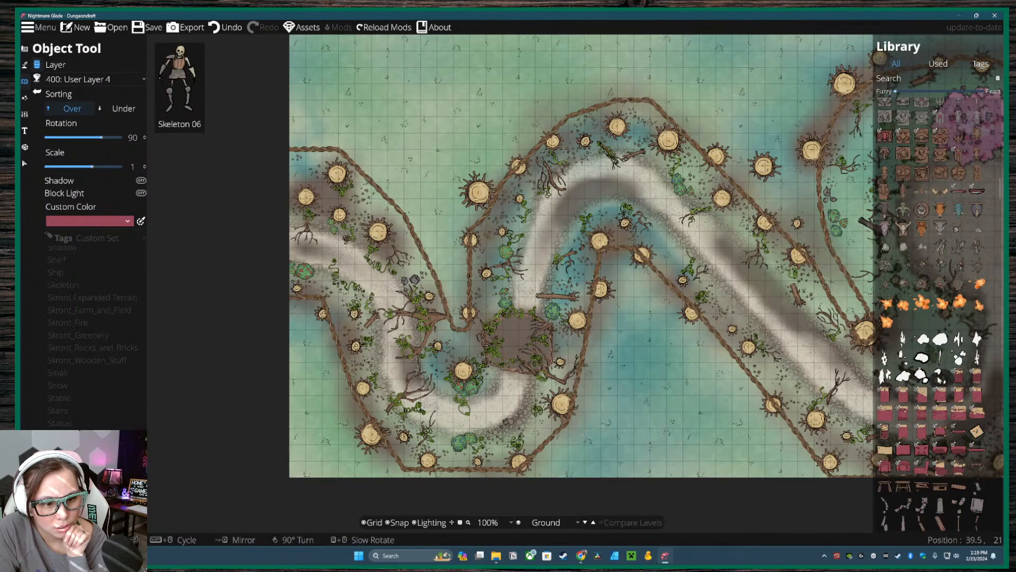
scroll(940, 378, "down", 5)
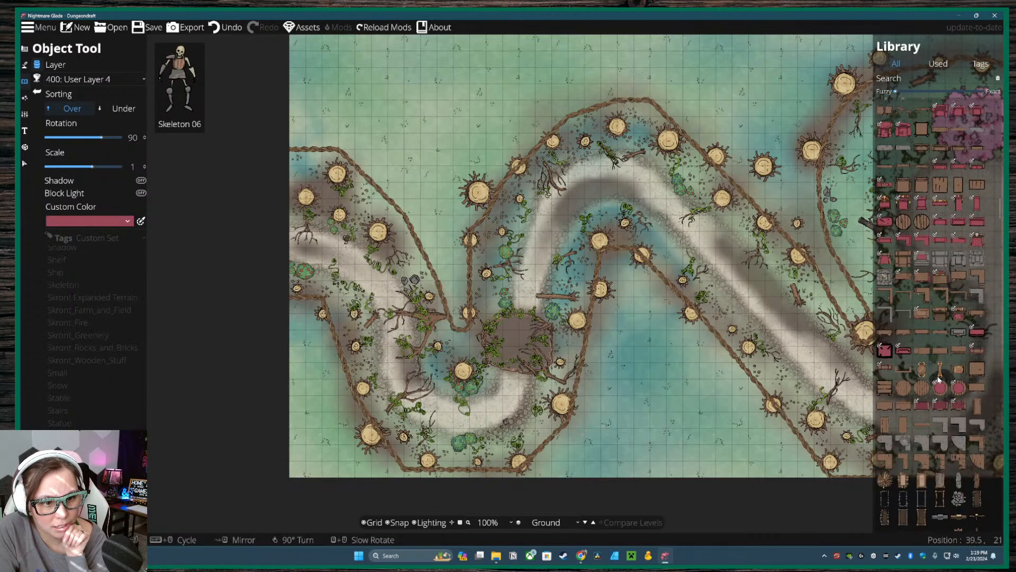
scroll(941, 378, "down", 5)
scroll(940, 379, "down", 8)
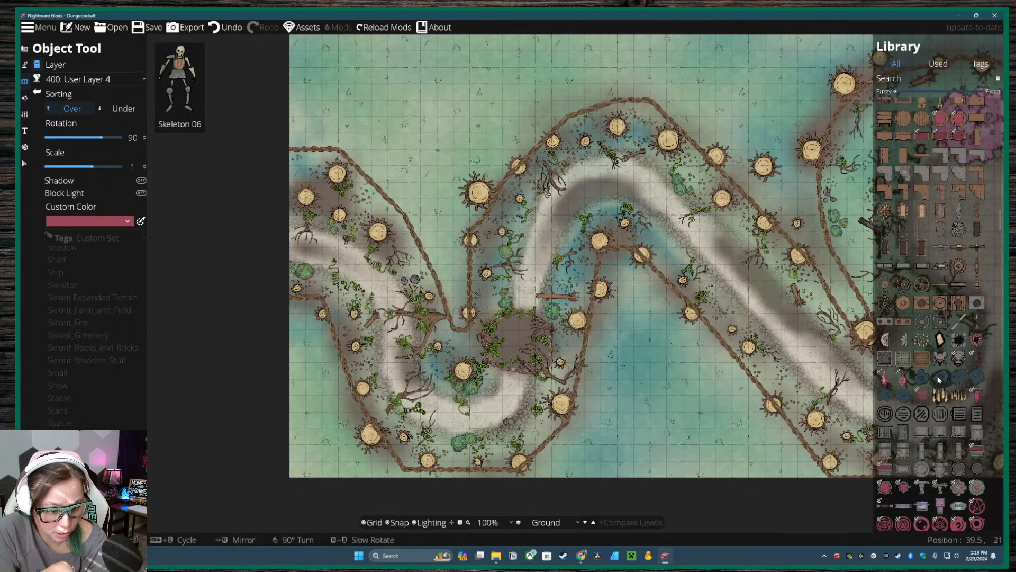
scroll(940, 379, "down", 10)
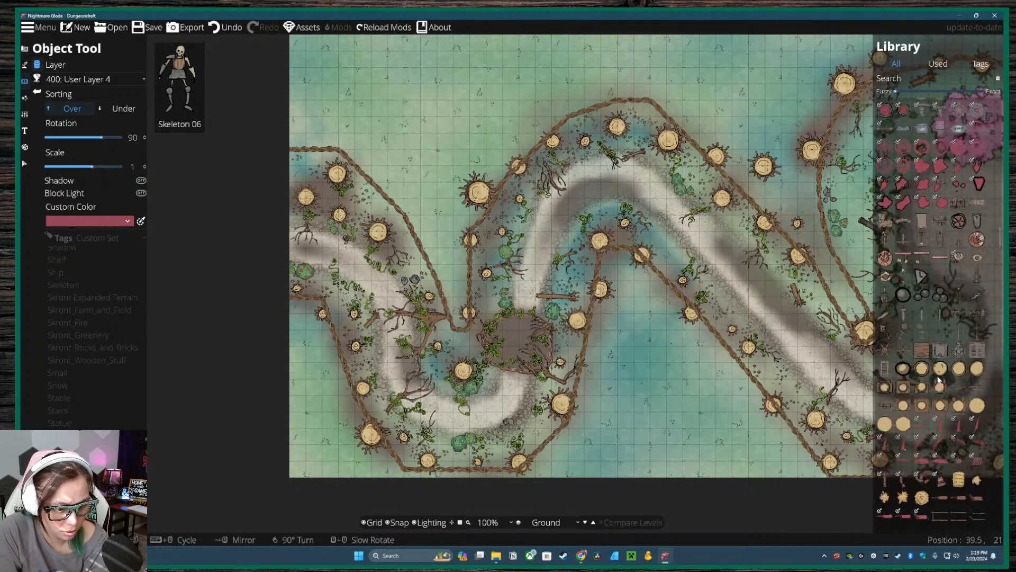
left_click(941, 380)
left_click(952, 380)
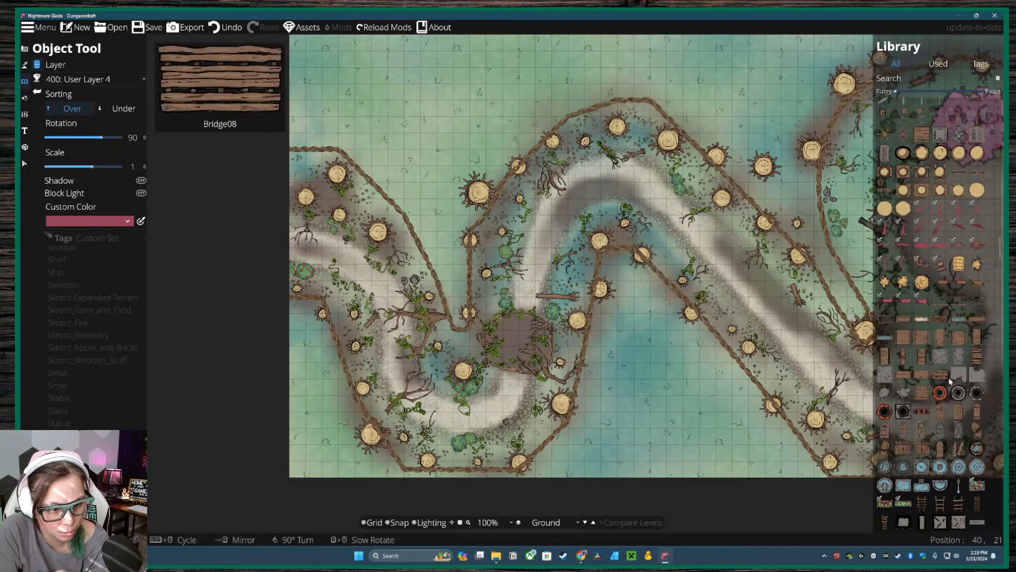
scroll(950, 380, "down", 10)
scroll(950, 381, "down", 15)
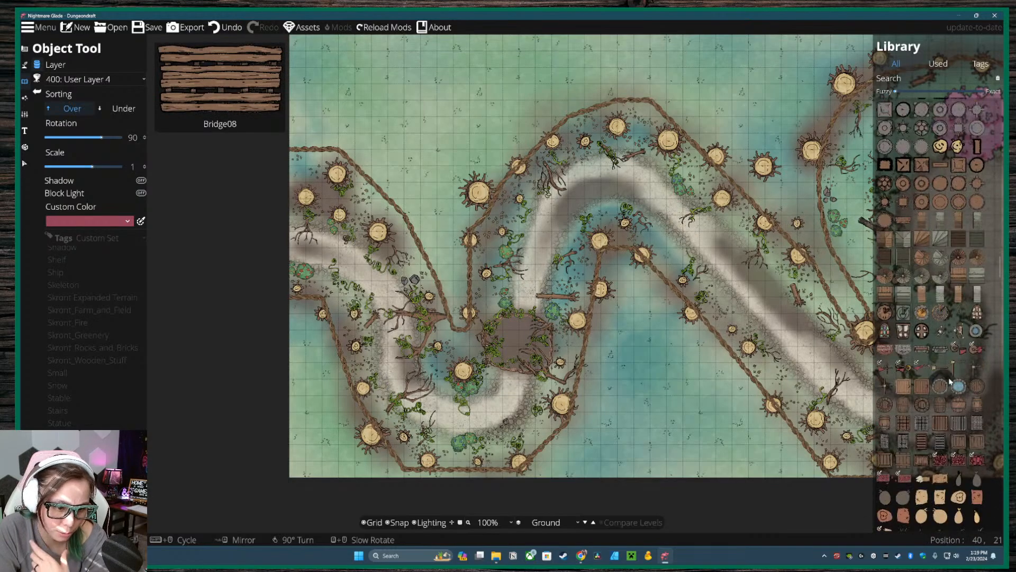
- Examine the debris, clutter and nature rock formation objects in the full library
scroll(950, 382, "down", 4)
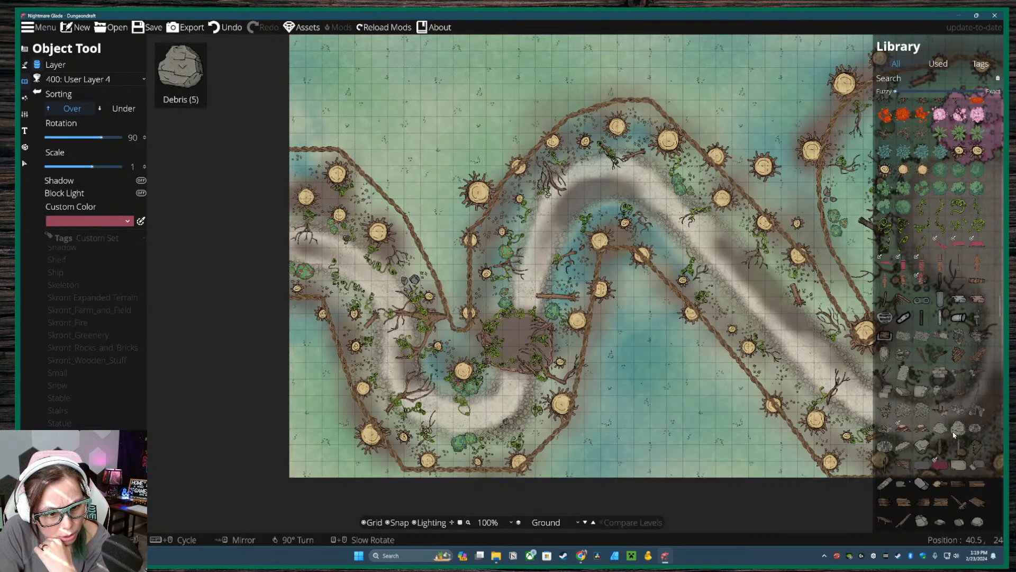
scroll(915, 391, "down", 1)
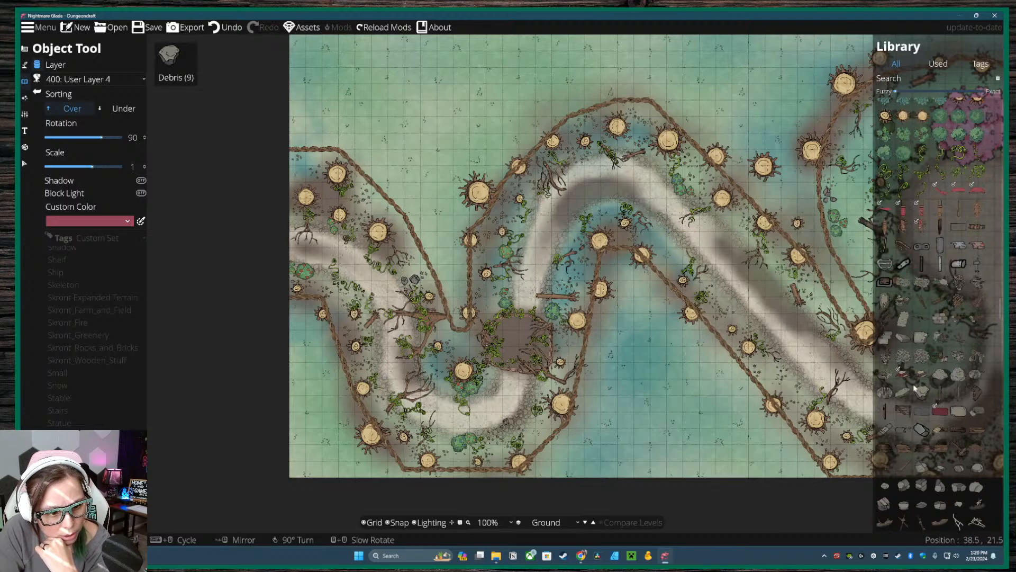
left_click(884, 394)
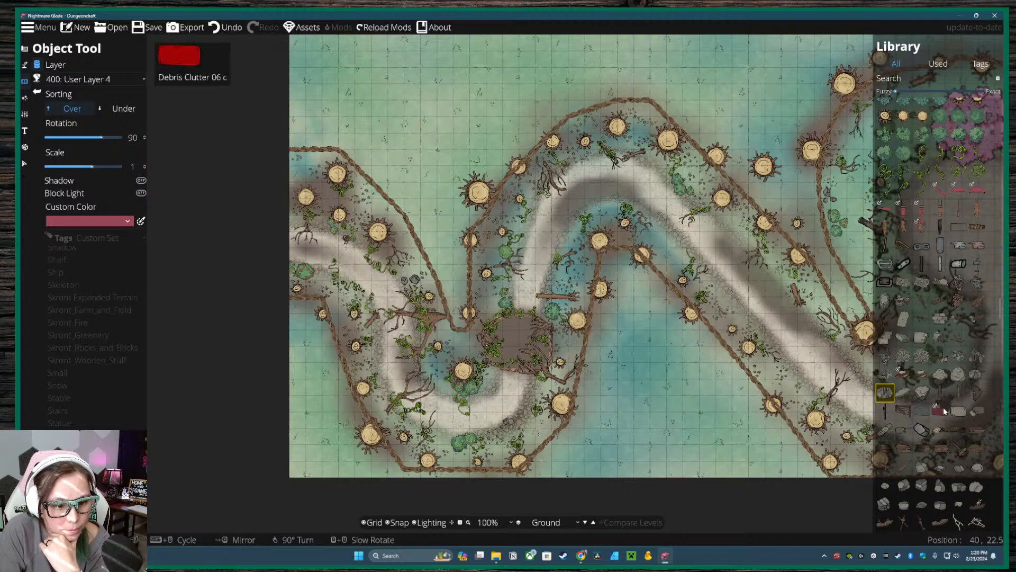
scroll(945, 412, "down", 3)
scroll(934, 358, "down", 5)
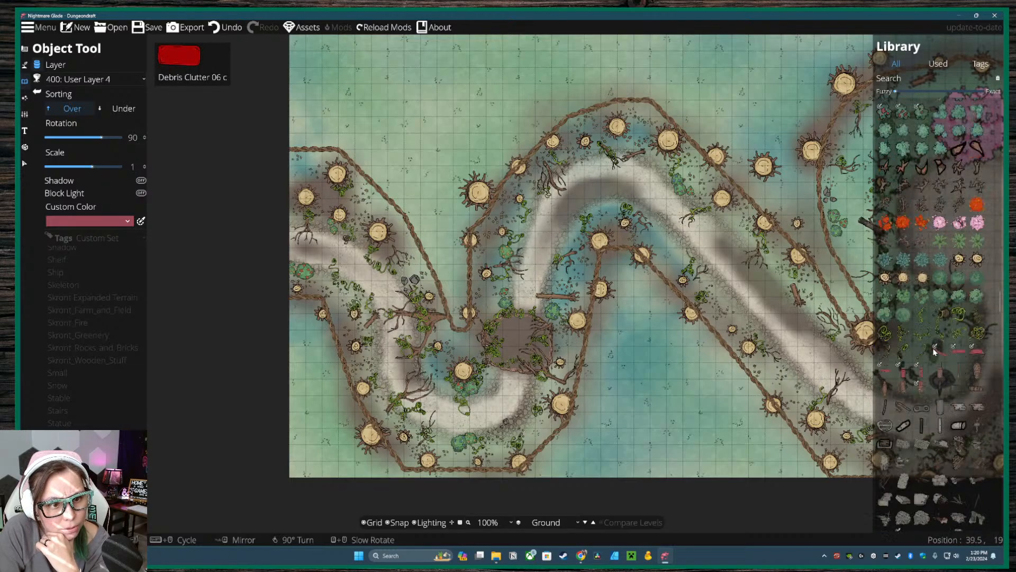
scroll(933, 348, "down", 8)
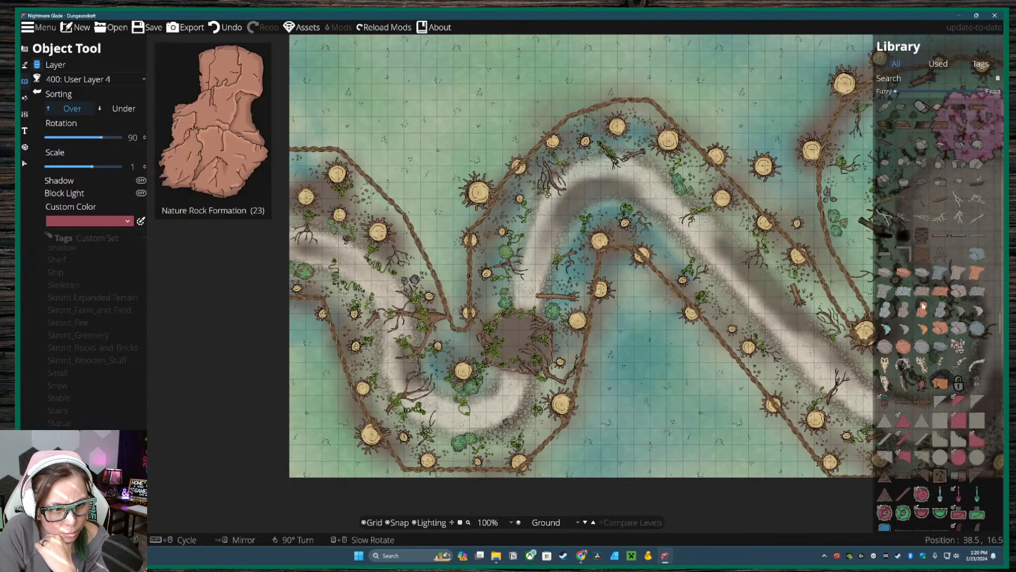
left_click(922, 290)
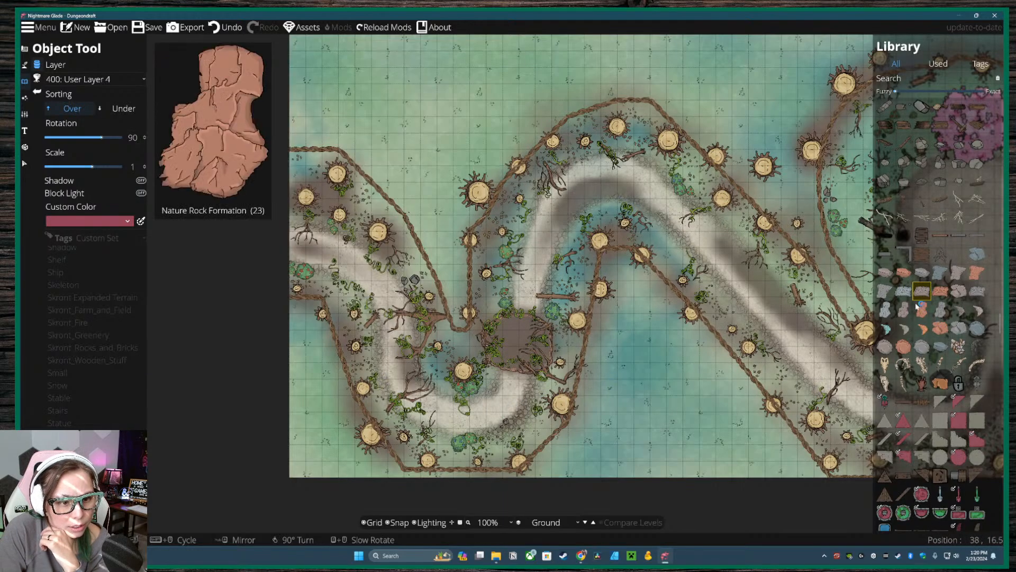
- Try placing a stepped stone slab and a square stone slab rotated to 105 on the path near the map's left edge
left_click(944, 426)
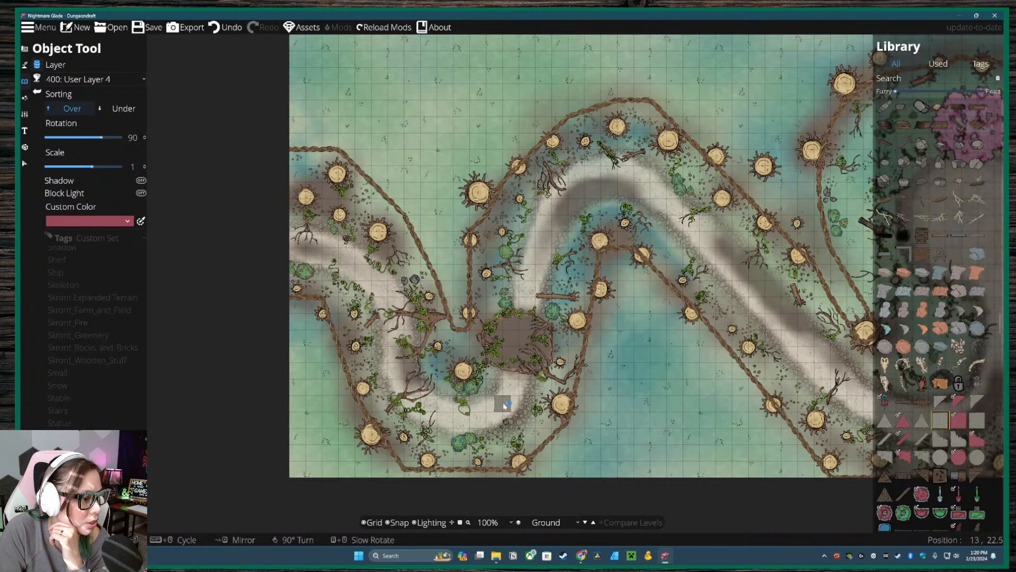
left_click(959, 438)
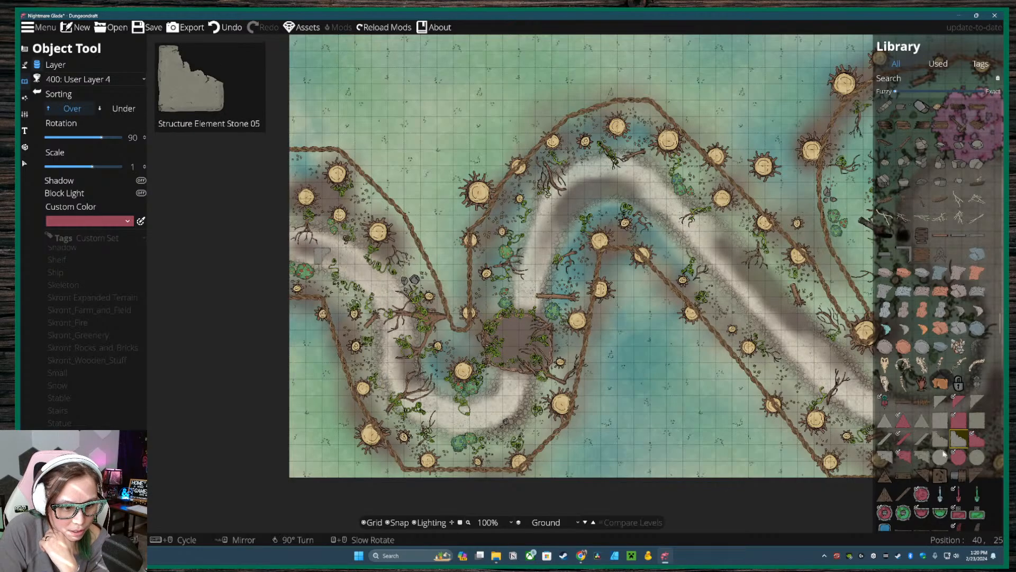
left_click(939, 423)
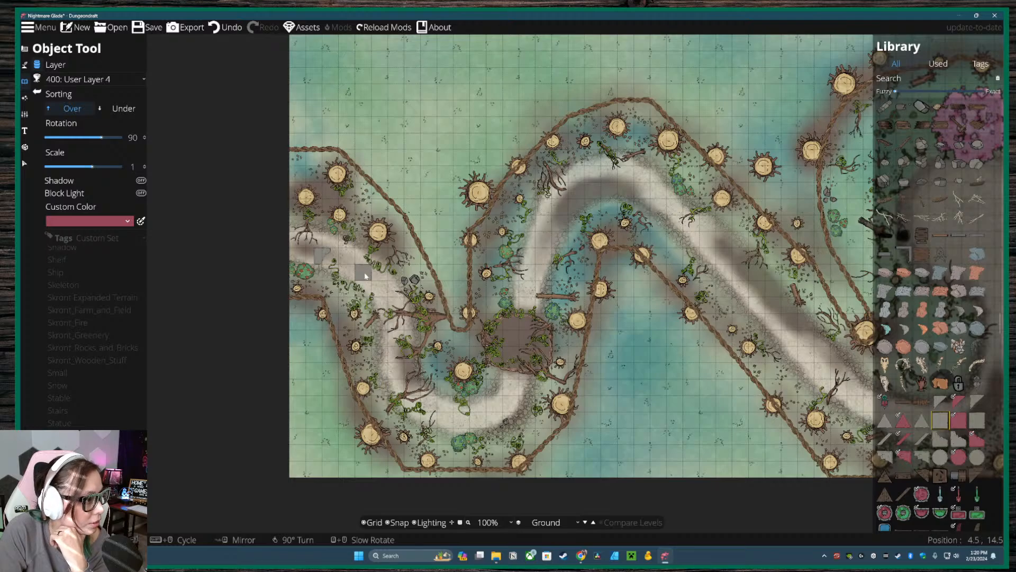
scroll(365, 277, "up", 1)
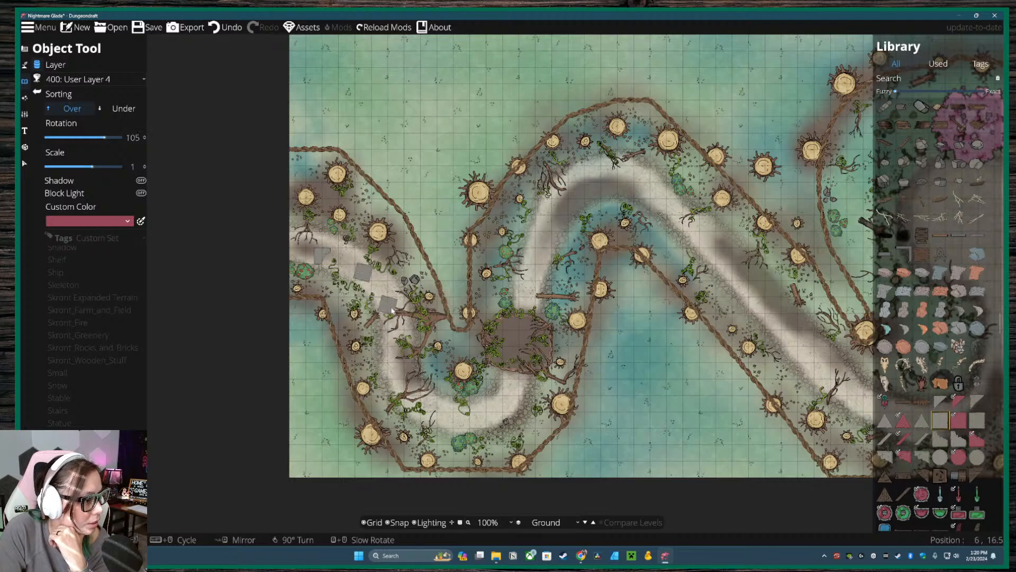
- Set the square stone slab's rotation to 135 and undo the two trial slab placements
scroll(386, 304, "up", 2)
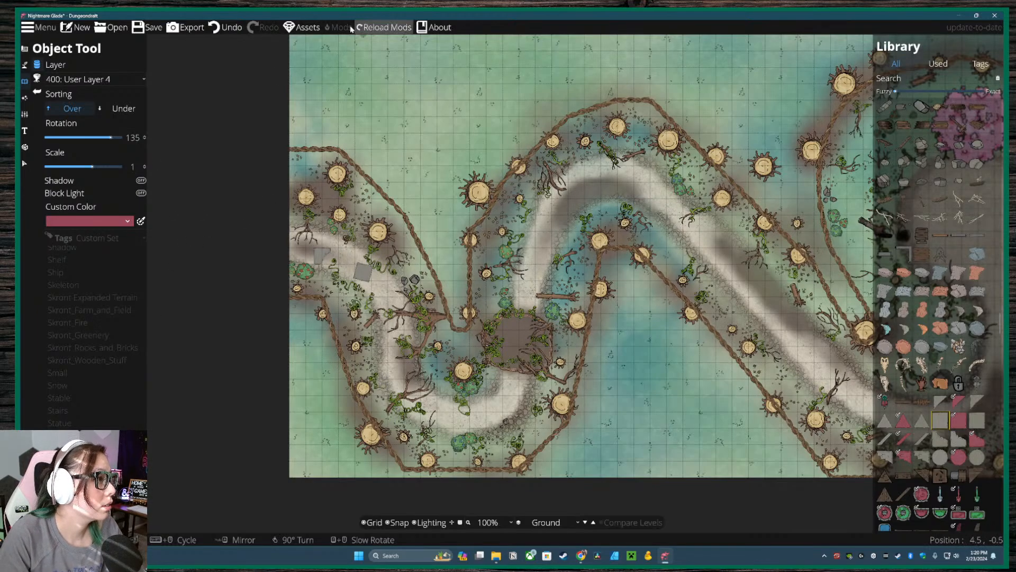
left_click(227, 27)
left_click(226, 27)
- Set the object layer to 100: User Layer 1 and place the square stone slab on the path's bend above the roots
left_click(90, 79)
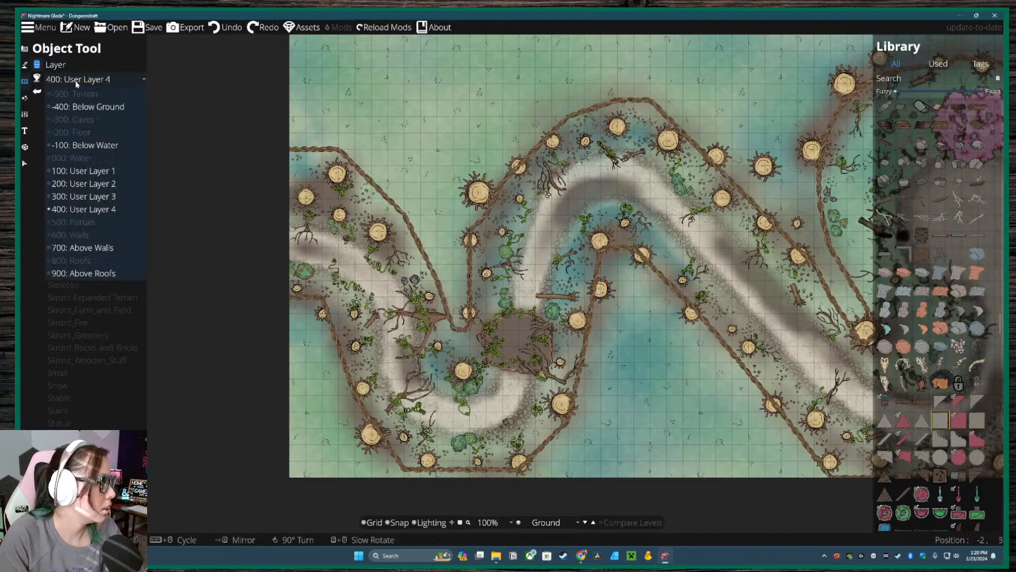
left_click(69, 171)
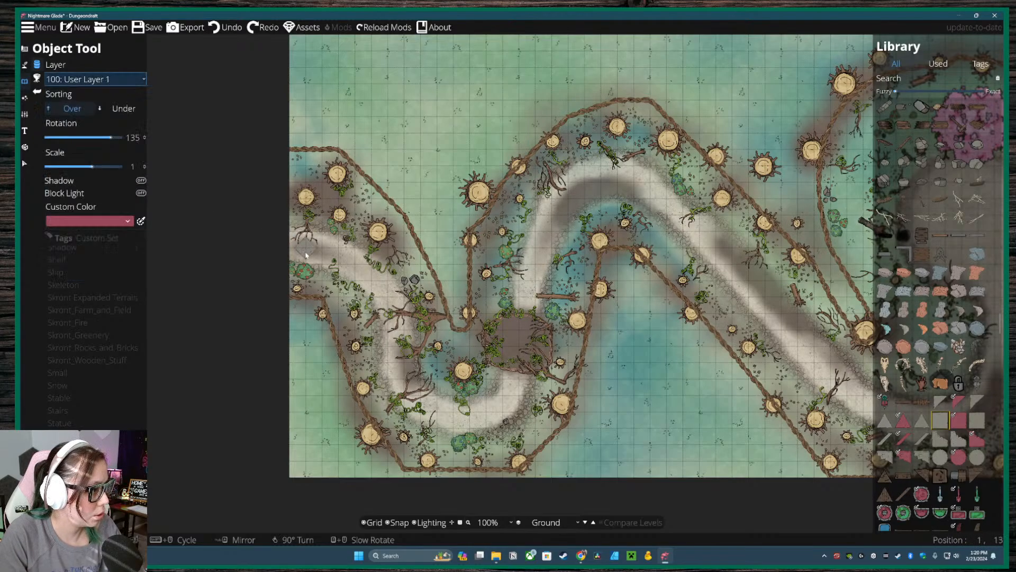
left_click(388, 296)
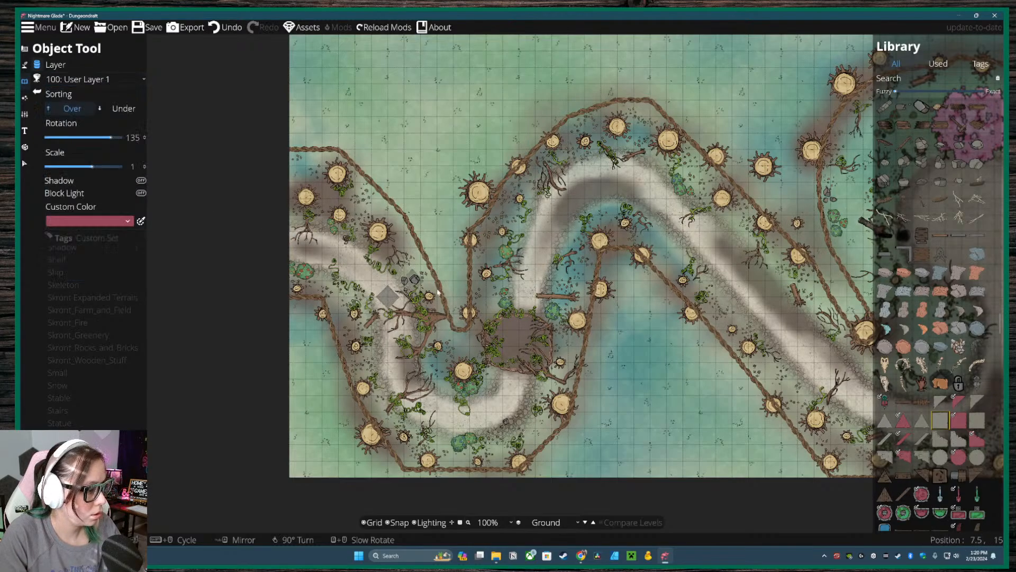
- Place a stepped stone slab near the path's left end and a triangular stone slab on the bend below the dirt pit
left_click(960, 441)
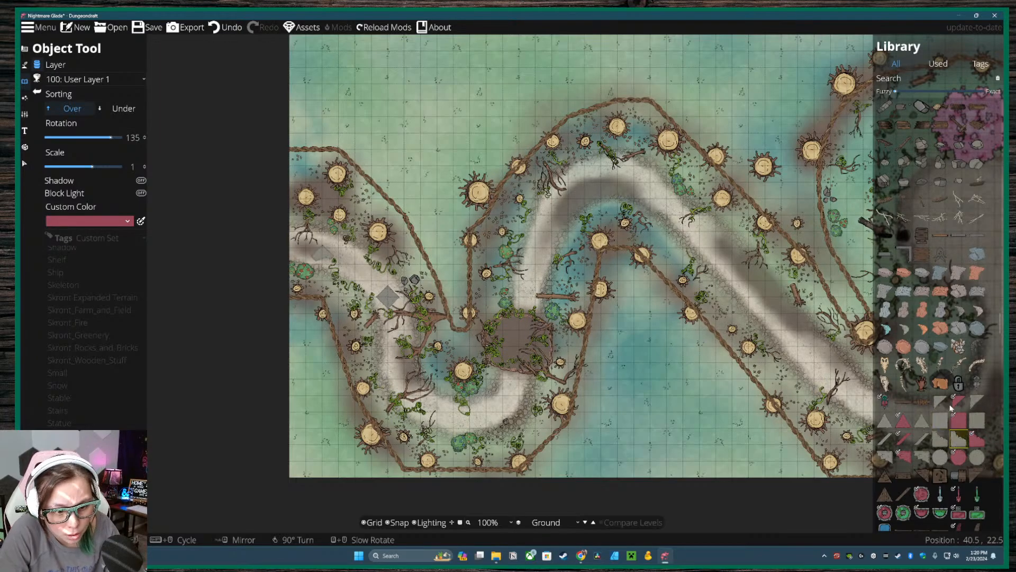
left_click(979, 403)
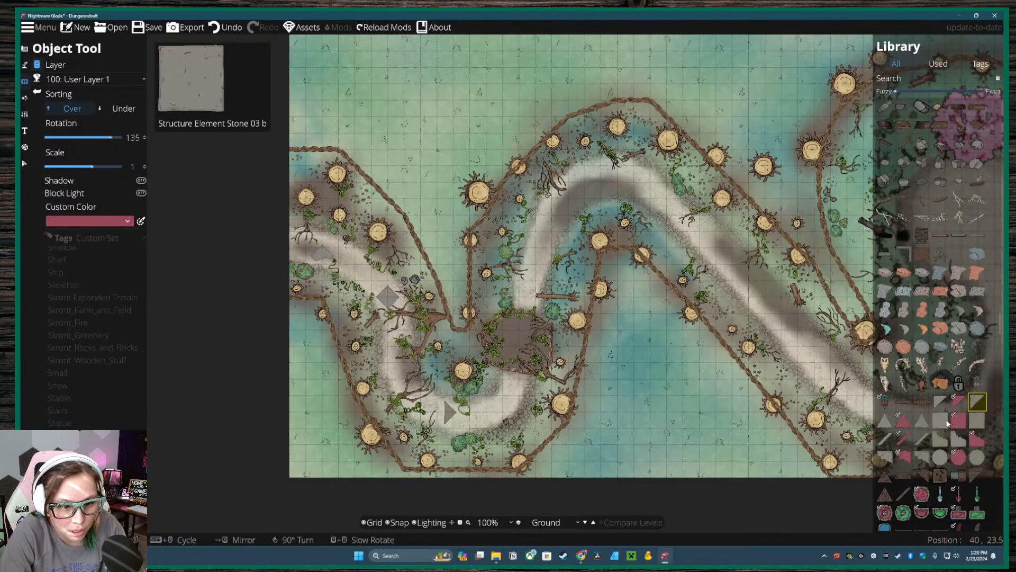
- Place a square stone slab on the bend below the dirt pit and one rotated to 105 with Under sorting on the path above the pit
left_click(947, 422)
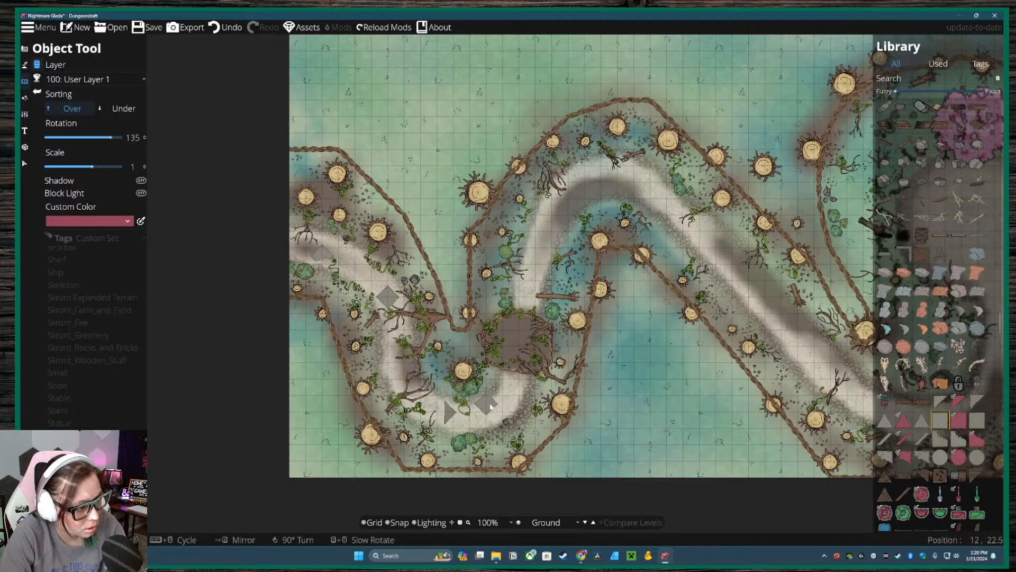
scroll(534, 280, "down", 2)
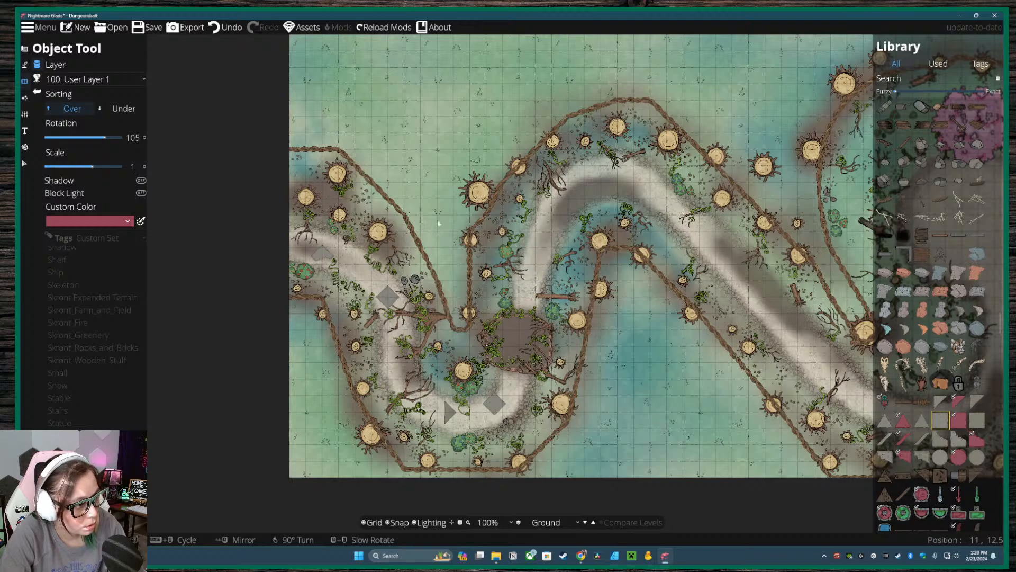
left_click(123, 108)
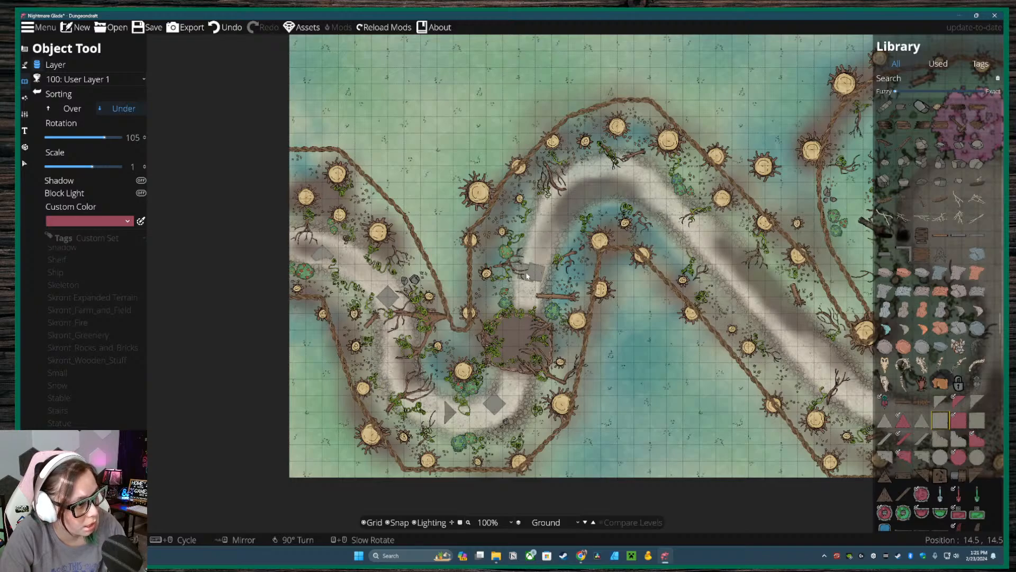
mouse_move(958, 441)
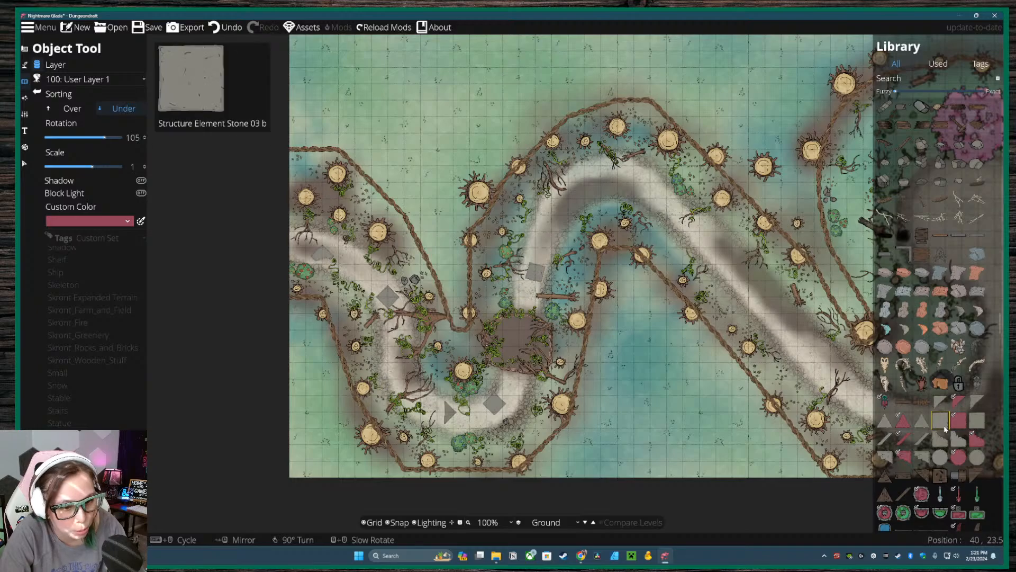
- Place a stepped stone slab rotated to -120 among the roots left of the pit, then, with snapping off, a second rotated to -165 above it
left_click(922, 456)
scroll(523, 387, "up", 7)
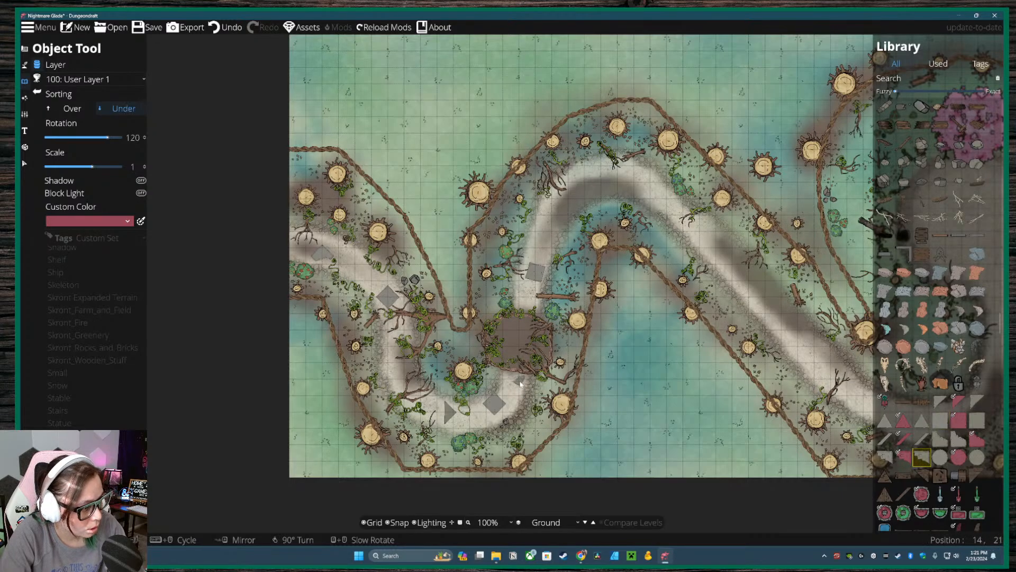
scroll(404, 404, "down", 6)
scroll(411, 387, "up", 9)
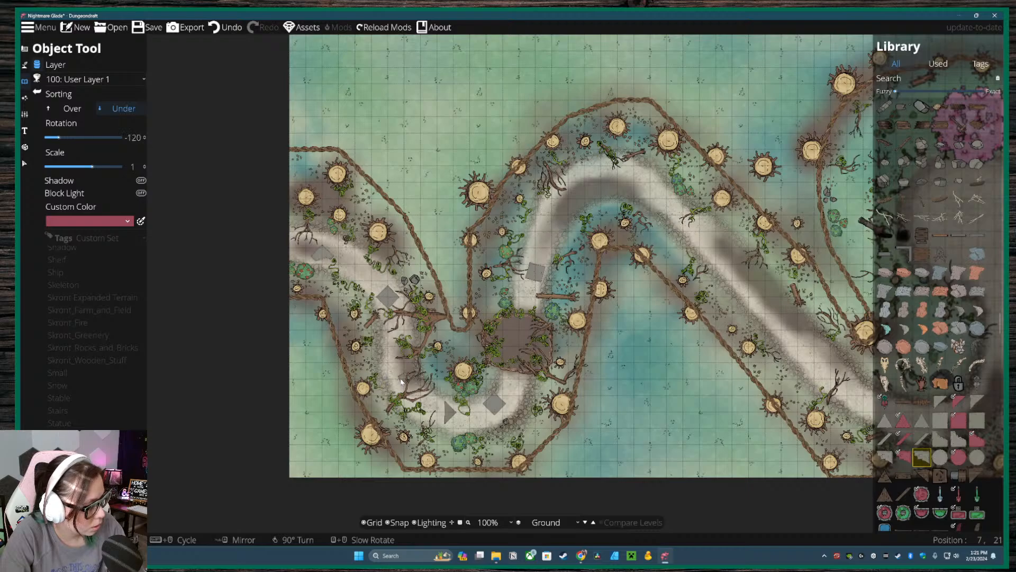
left_click(401, 524)
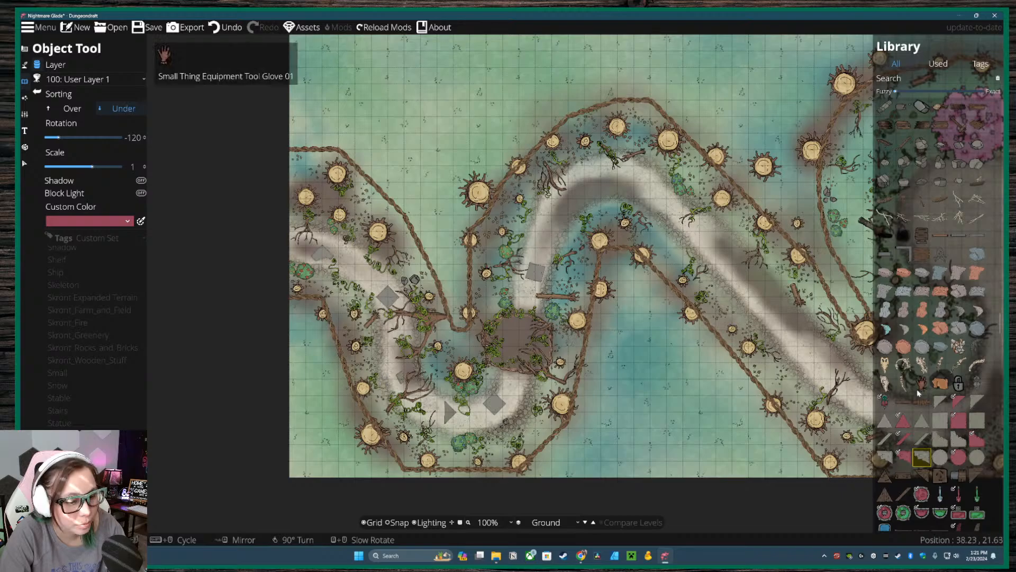
scroll(414, 388, "up", 15)
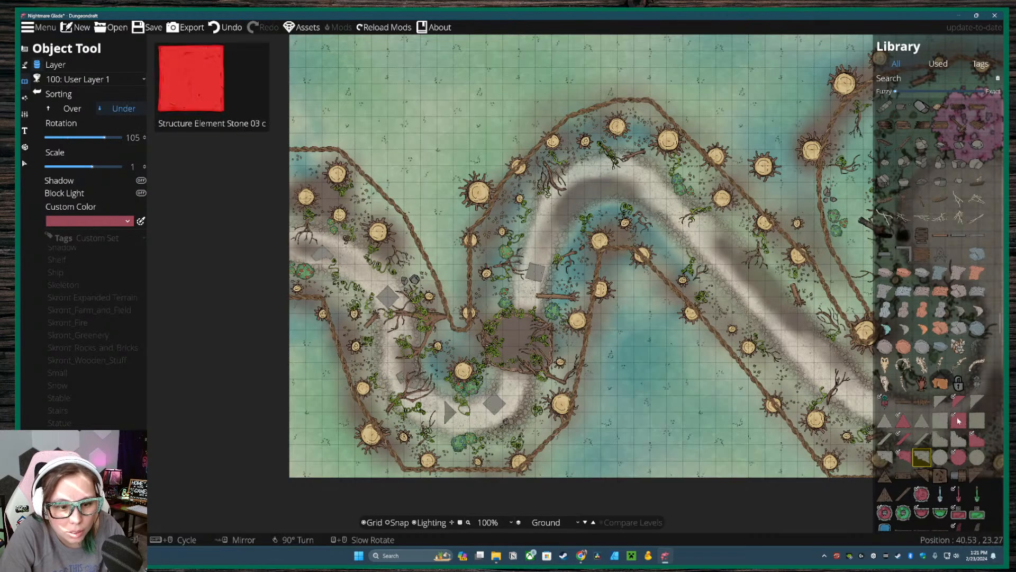
left_click(885, 456)
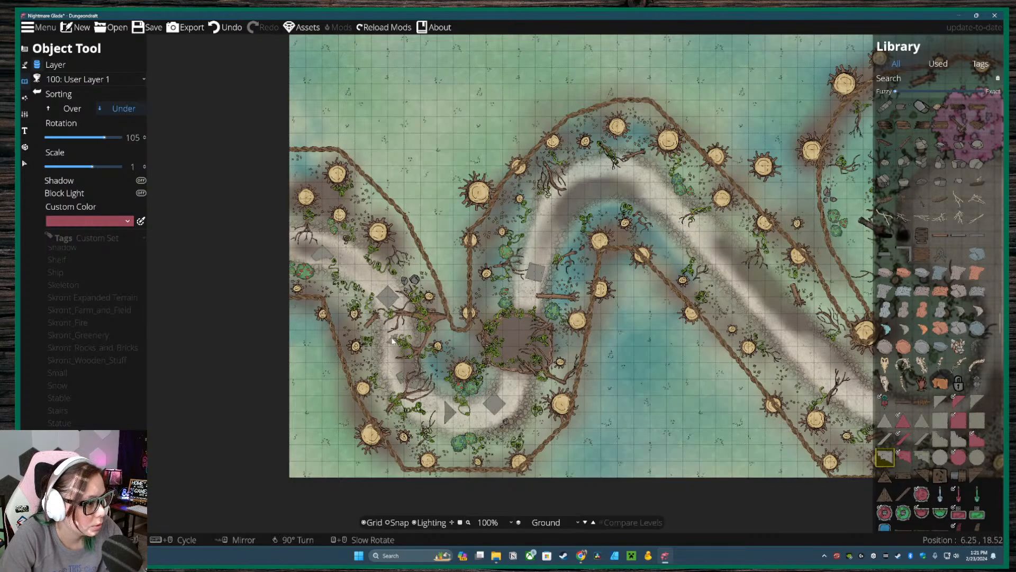
scroll(392, 341, "up", 6)
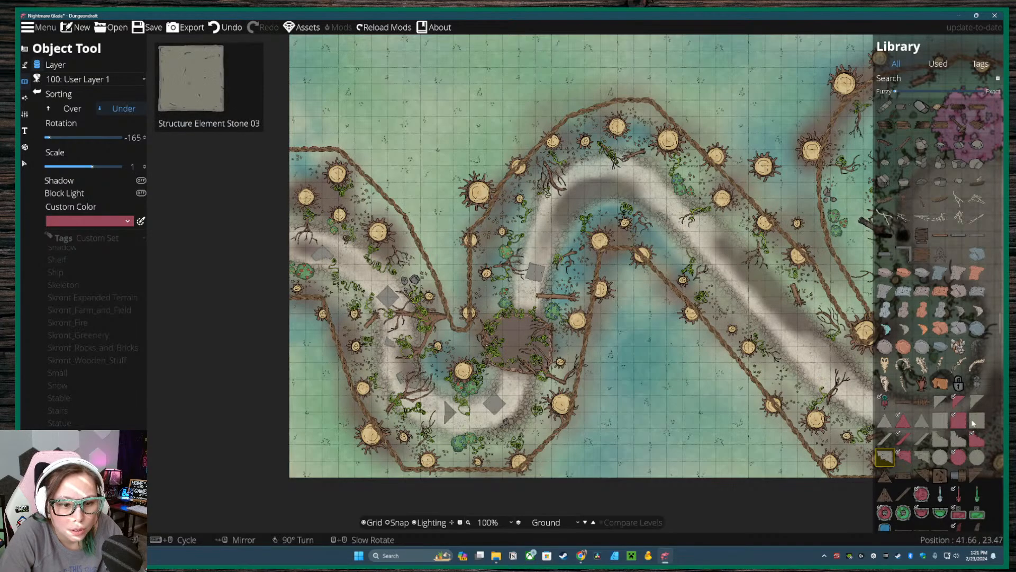
- Place a square stone slab rotated to -150 on the rising path section, beyond the slab above the fallen log
left_click(977, 421)
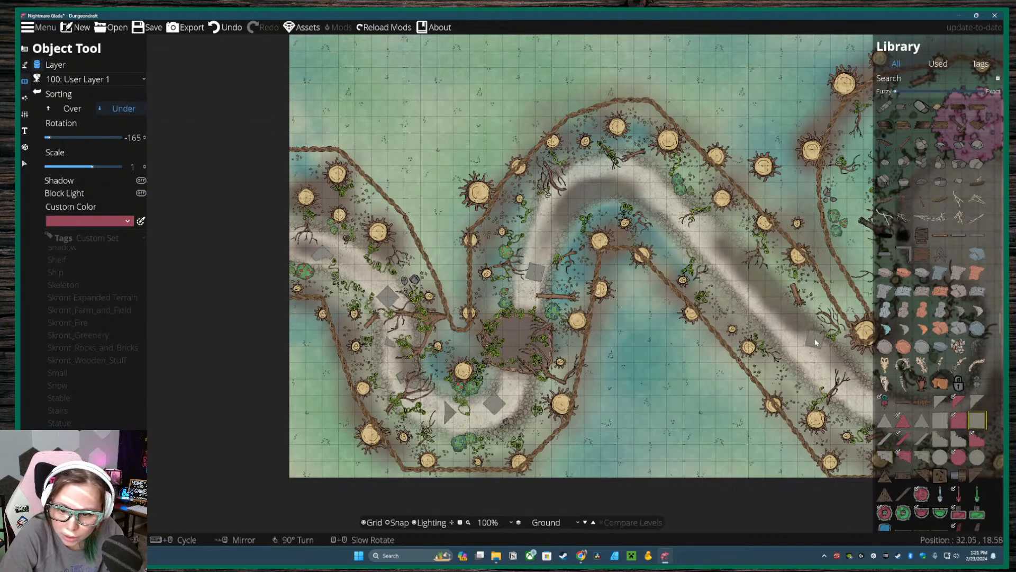
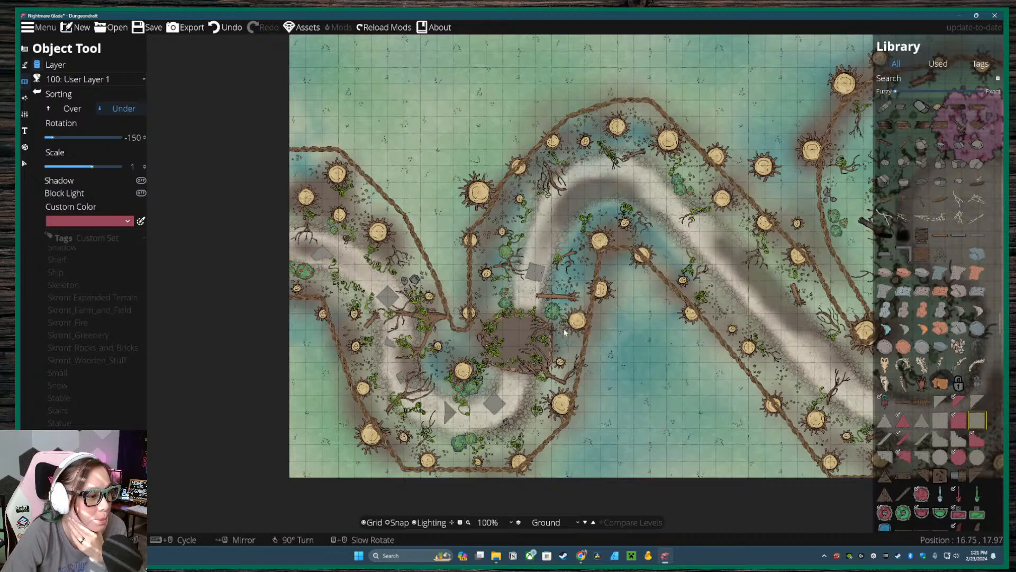
left_click(553, 229)
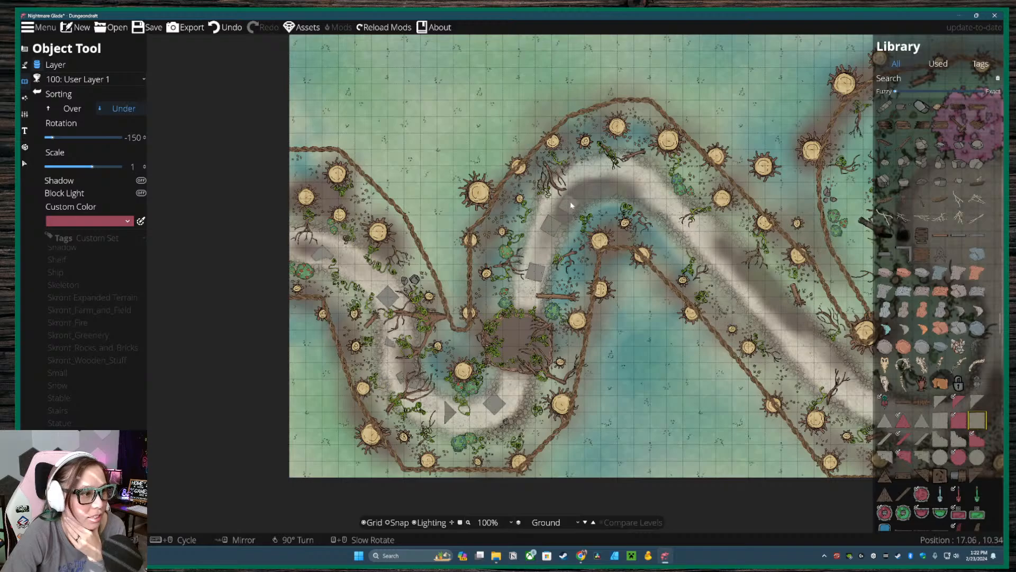
scroll(574, 193, "up", 3)
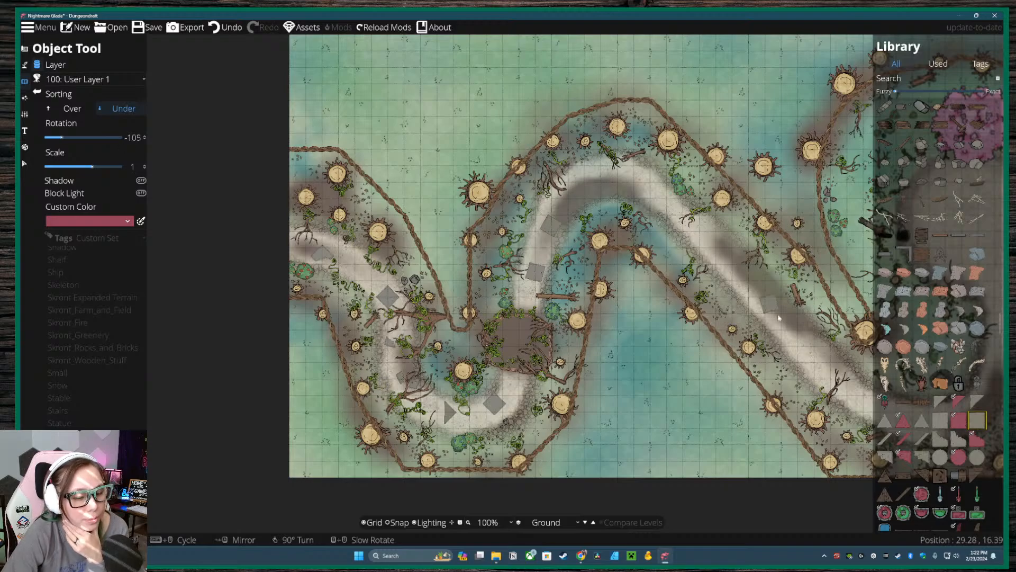
- Place notched stone slabs on the path's upper bend and long diagonal stretch, and add a square slab between them
left_click(959, 439)
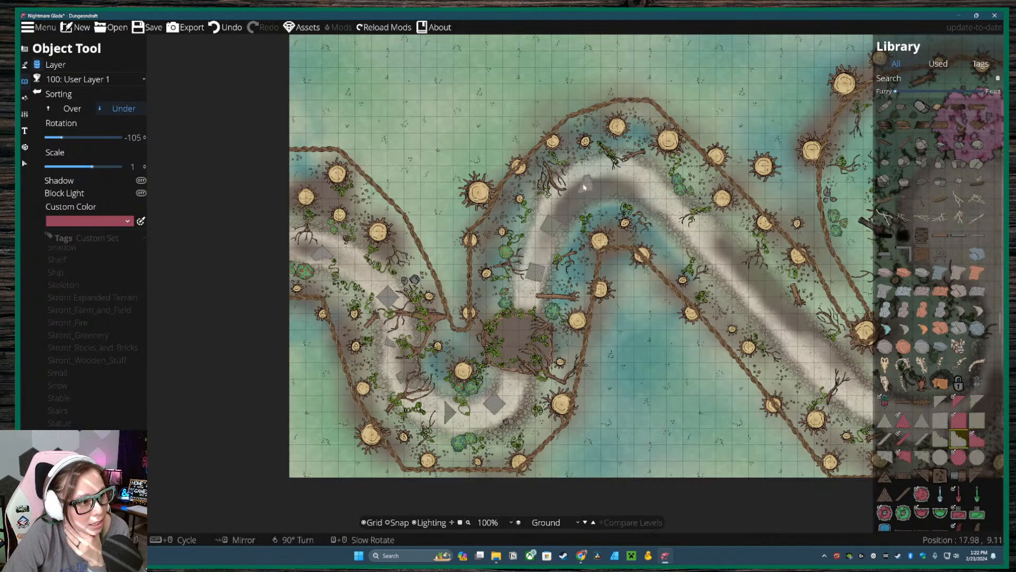
scroll(741, 264, "up", 8)
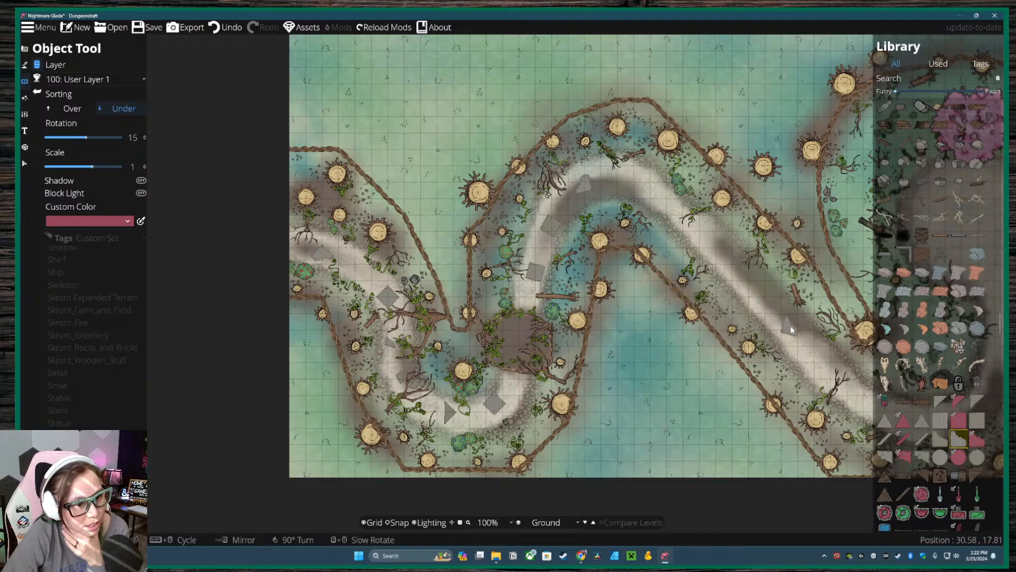
left_click(940, 420)
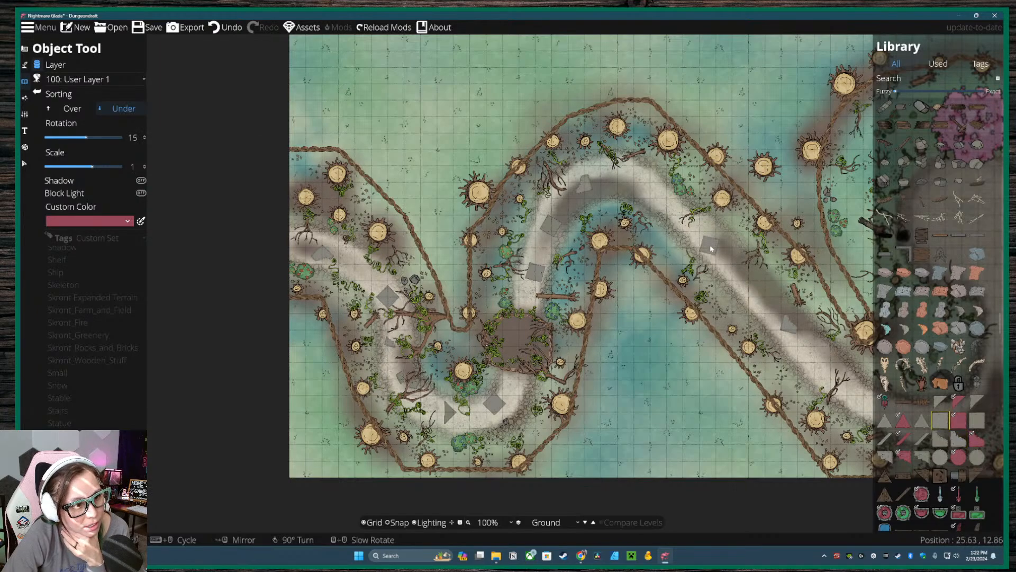
- Place a notched stone slab and a stepped stone slab side by side where the diagonal path enters the lower bend
left_click(903, 420)
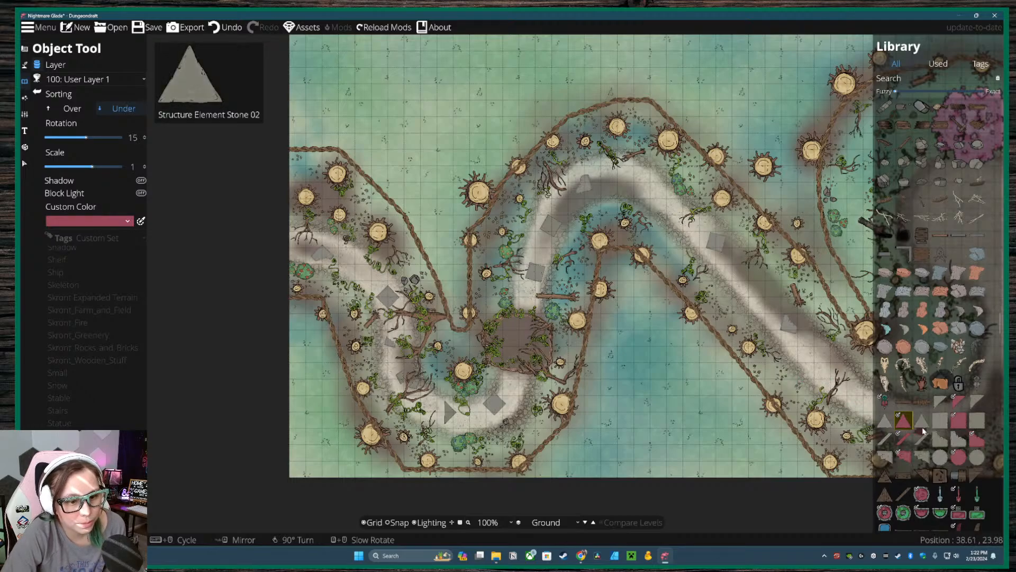
left_click(942, 443)
left_click_drag(868, 407, 633, 321)
scroll(638, 322, "down", 2)
left_click(639, 323)
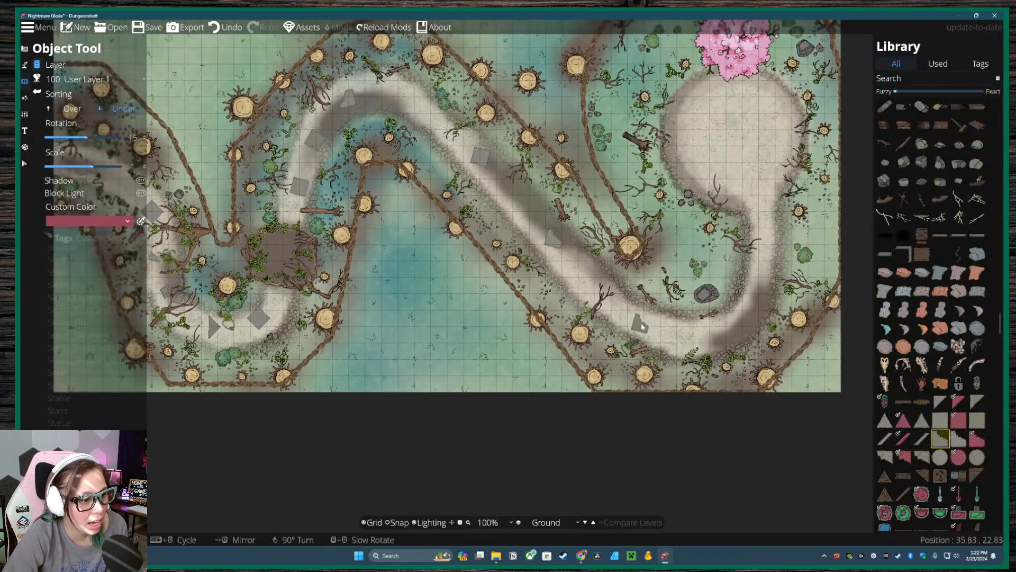
scroll(726, 343, "down", 4)
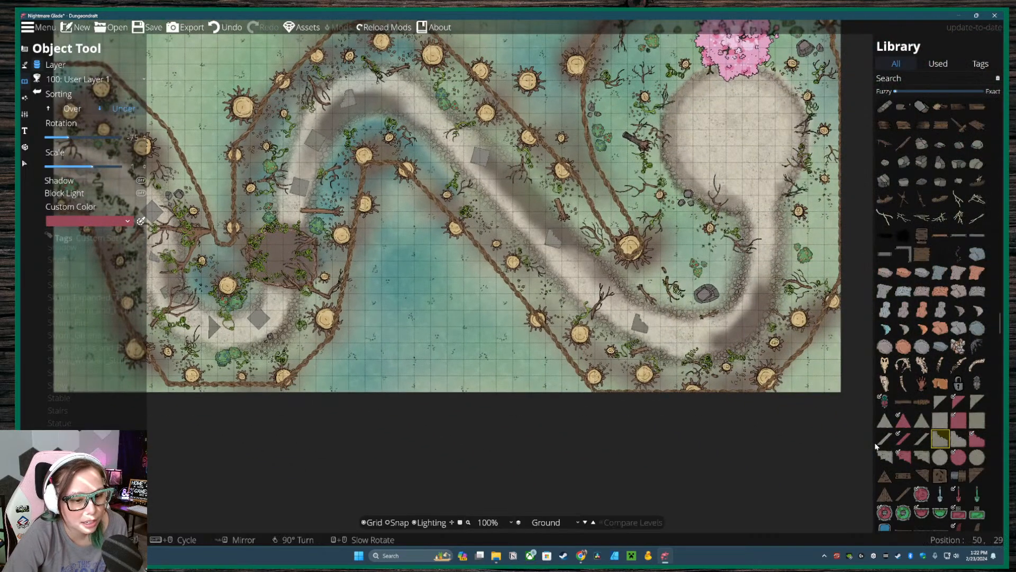
left_click(923, 458)
scroll(668, 330, "up", 6)
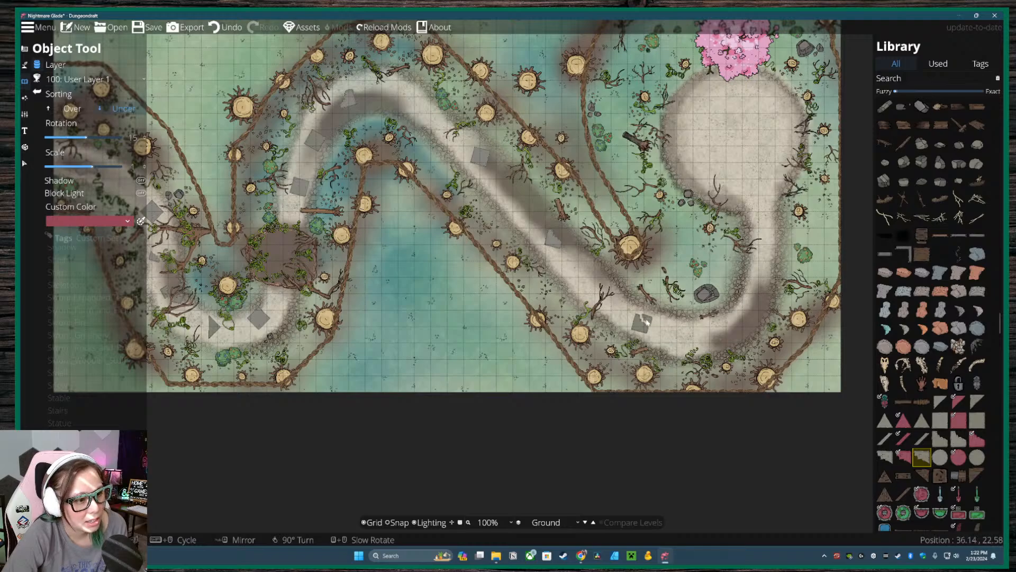
left_click(650, 323)
- Place a stepped stone slab and a notched stone slab close together at the far end of the path's lower bend
scroll(739, 328, "down", 5)
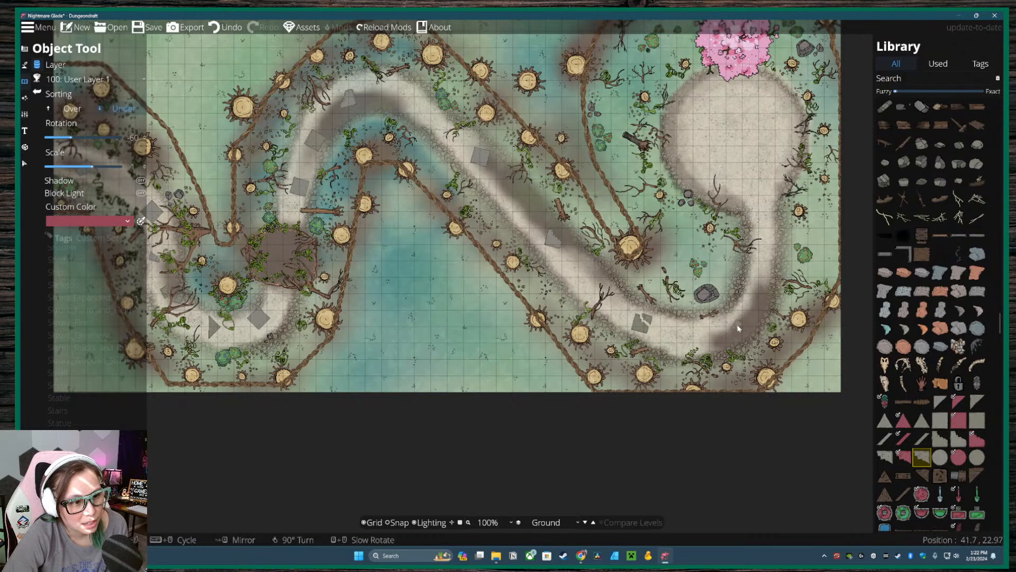
left_click(728, 332)
left_click(940, 441)
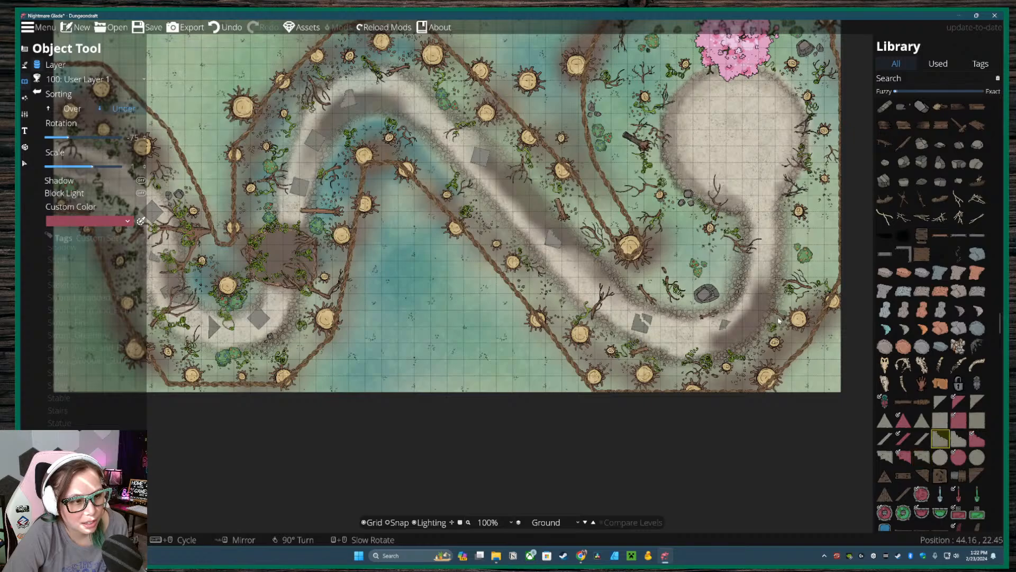
scroll(753, 314, "down", 2)
left_click(744, 331)
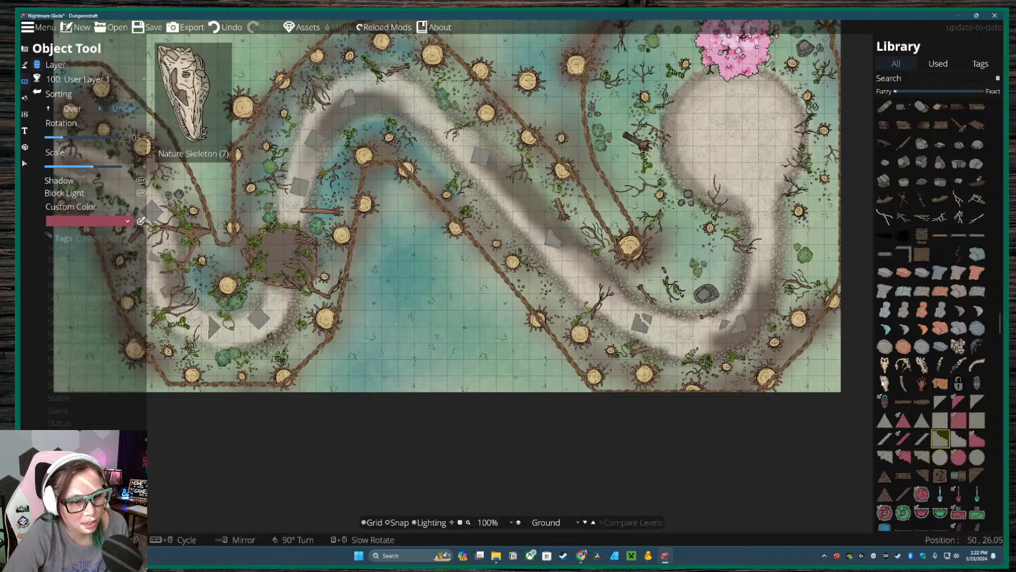
- Place a square stone slab rotated to -120 on the path section leading up to the round clearing
left_click(977, 420)
scroll(758, 286, "down", 1)
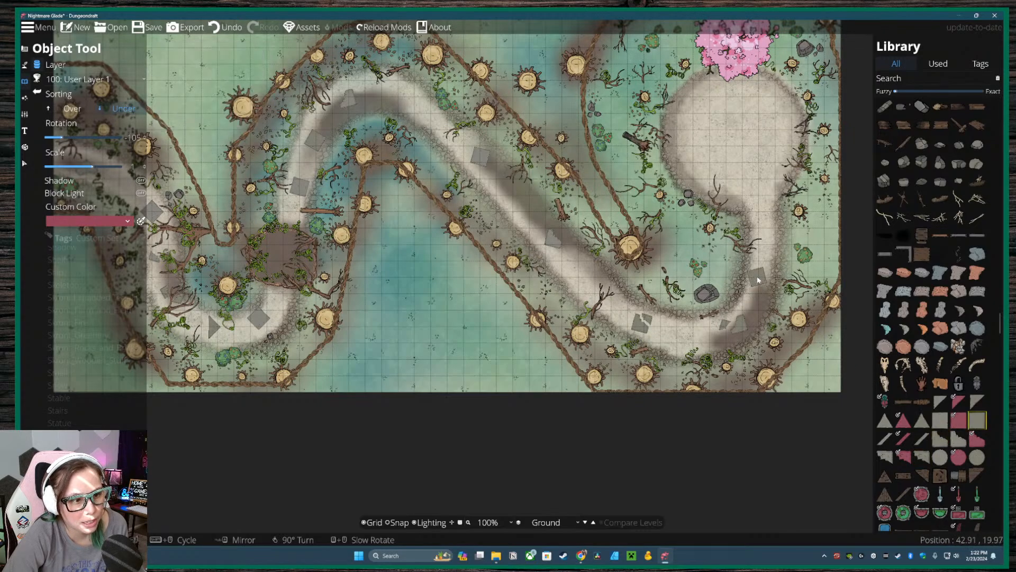
left_click(758, 276)
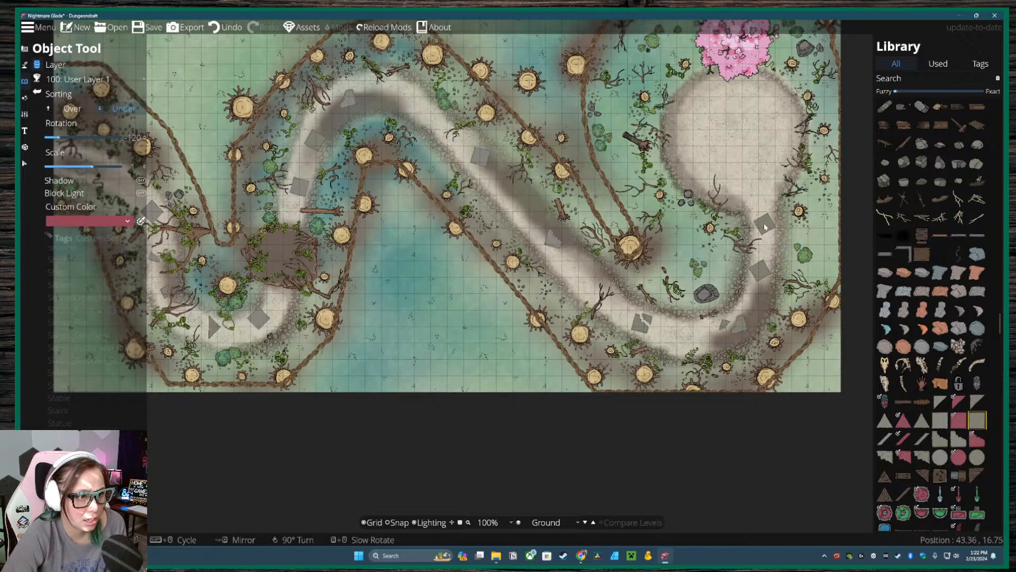
scroll(762, 224, "down", 1)
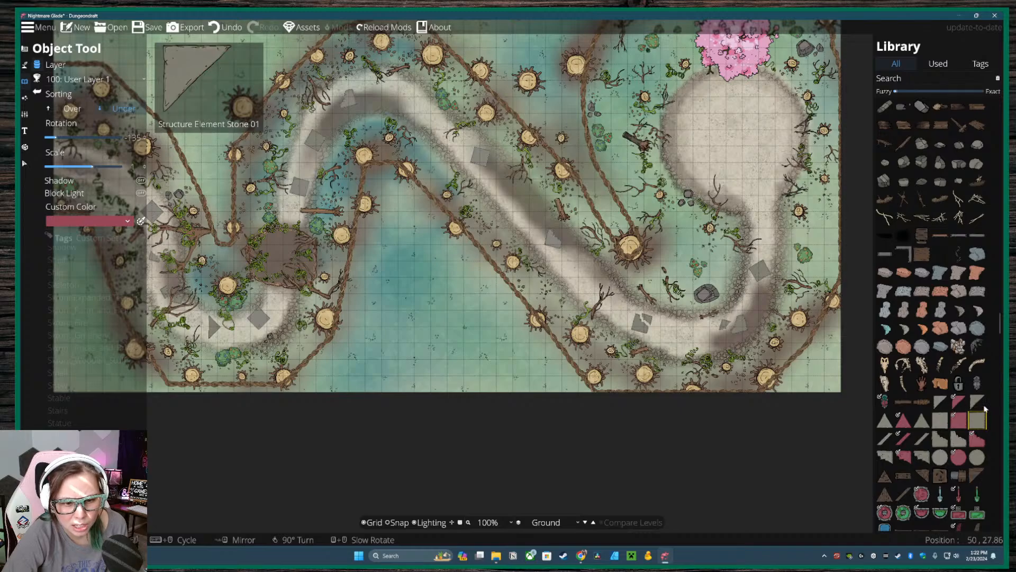
- Pick the triangular stone slab and set the object layer to 400: User Layer 4
left_click(977, 401)
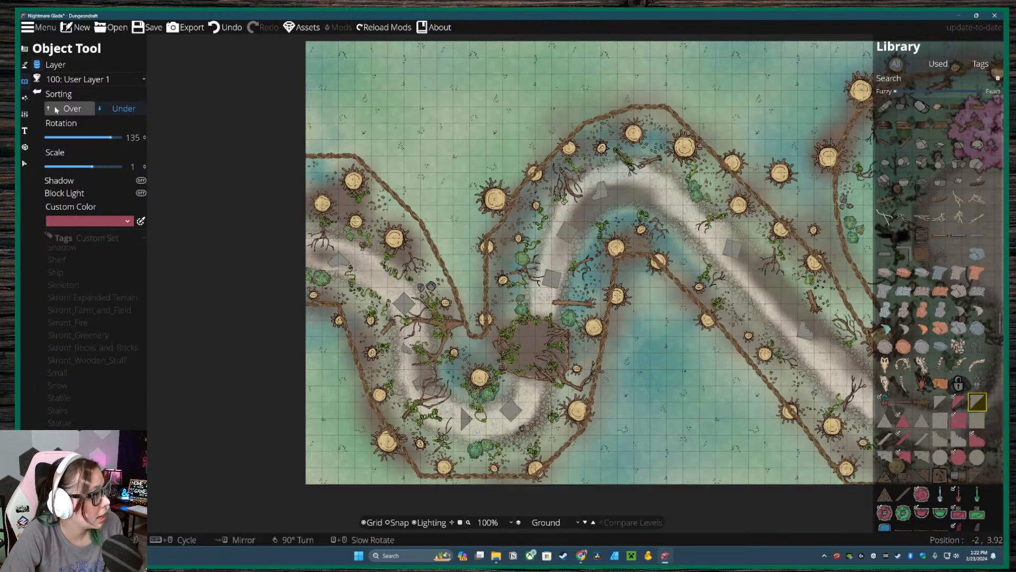
left_click(80, 80)
left_click(87, 210)
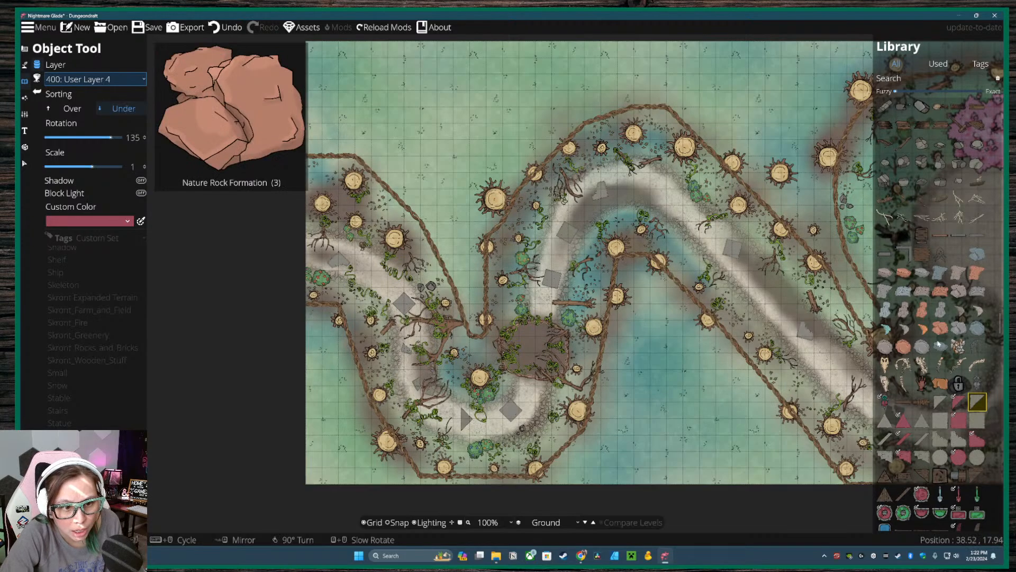
- Look through the object library for further path objects and pick the square stone slab
scroll(924, 441, "down", 5)
scroll(934, 309, "up", 2)
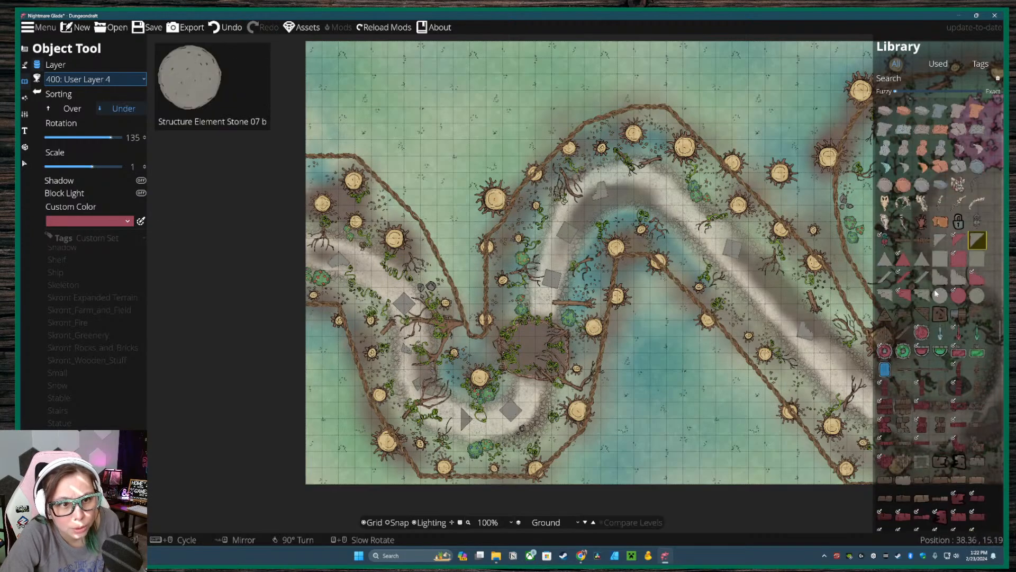
scroll(936, 317, "up", 4)
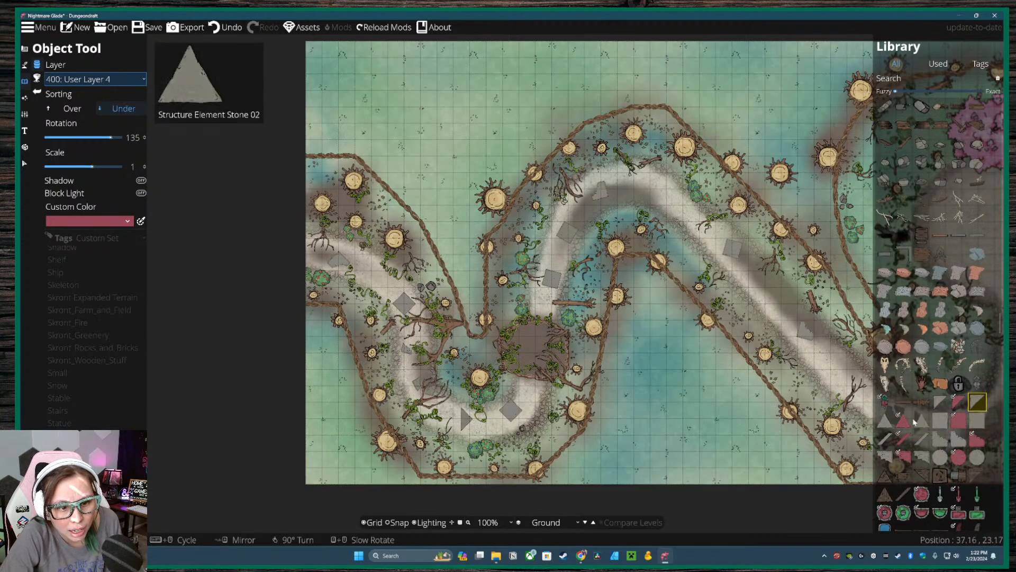
scroll(930, 387, "up", 3)
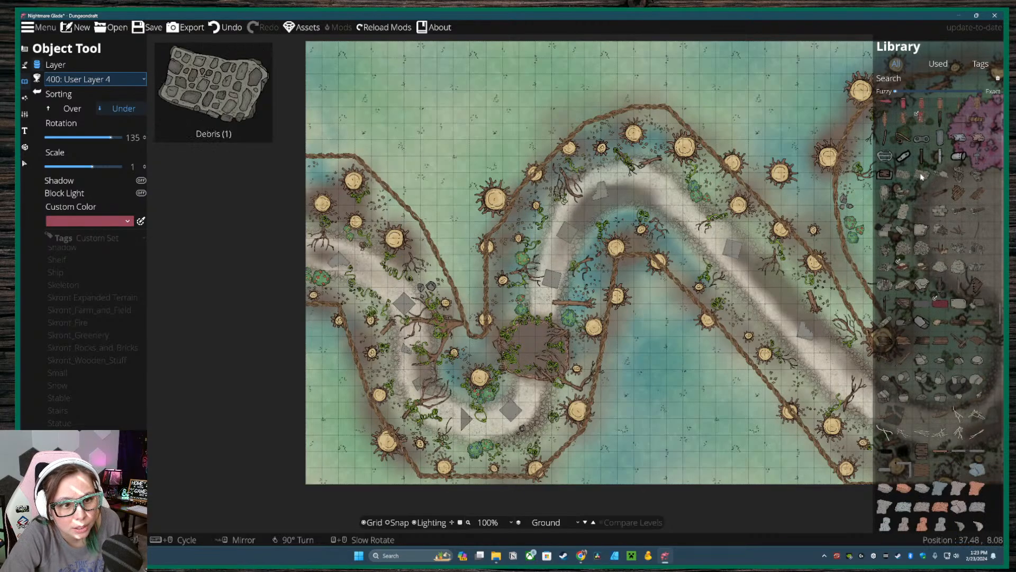
scroll(916, 306, "down", 5)
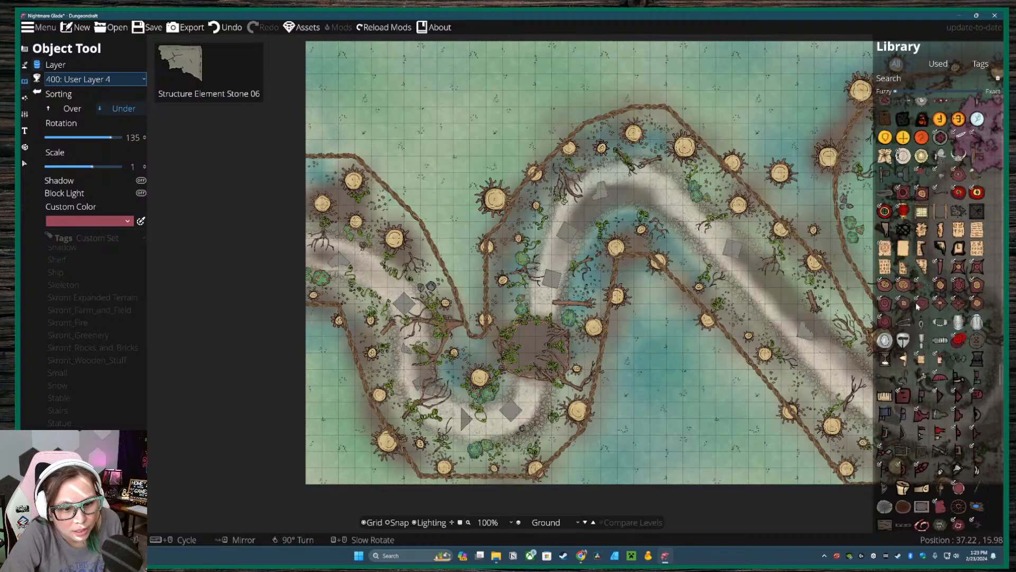
scroll(918, 306, "down", 8)
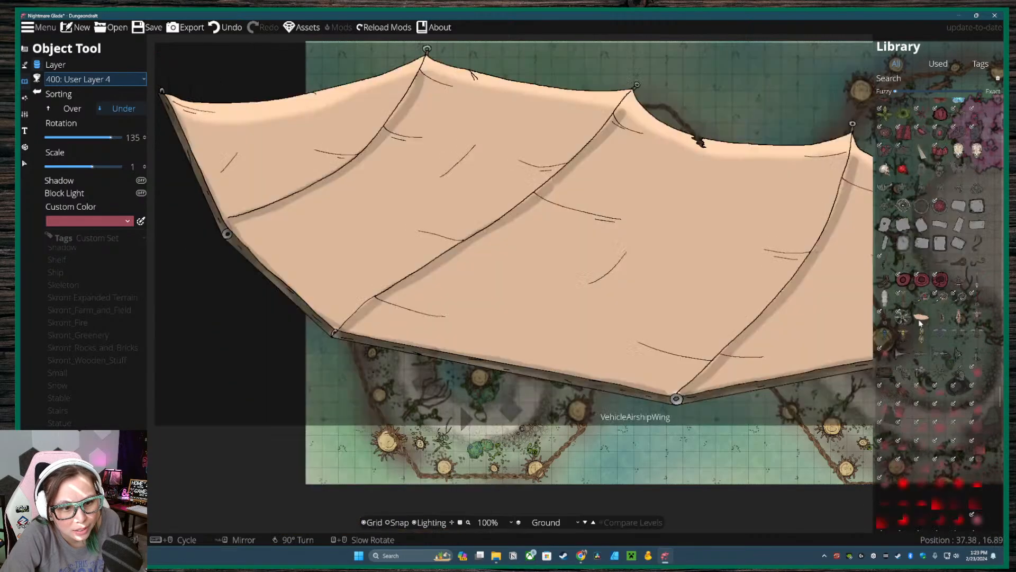
scroll(921, 323, "down", 10)
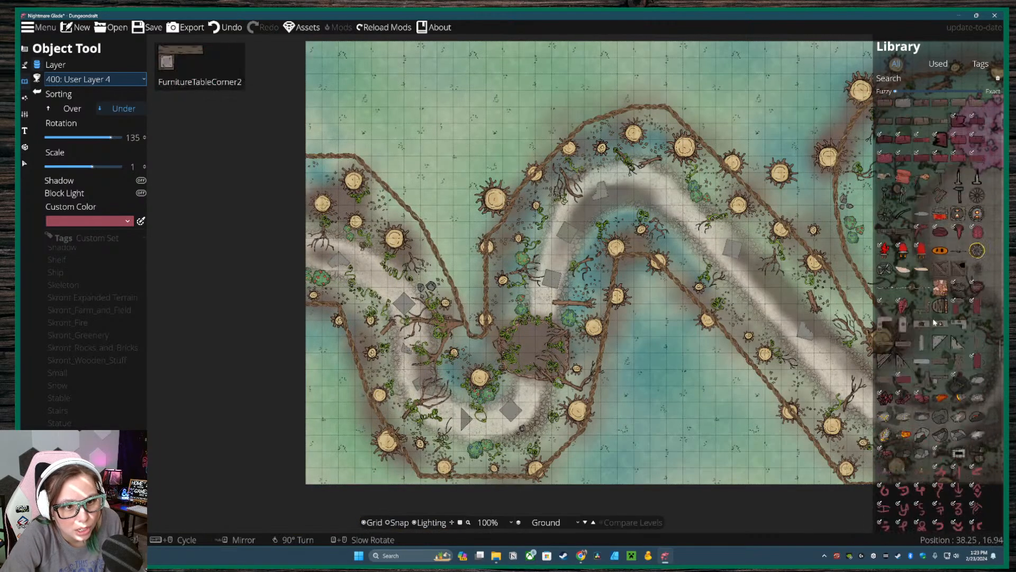
scroll(934, 312, "up", 8)
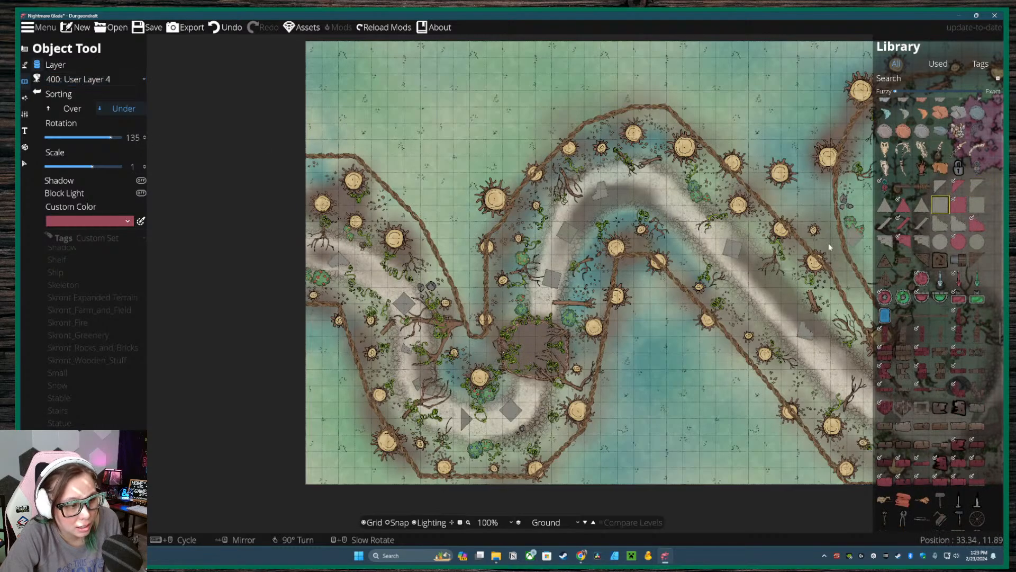
- Lay square stone slabs, rotated between 90 and 120, in a row across the dark clearing down to the lower bend
scroll(537, 325, "down", 2)
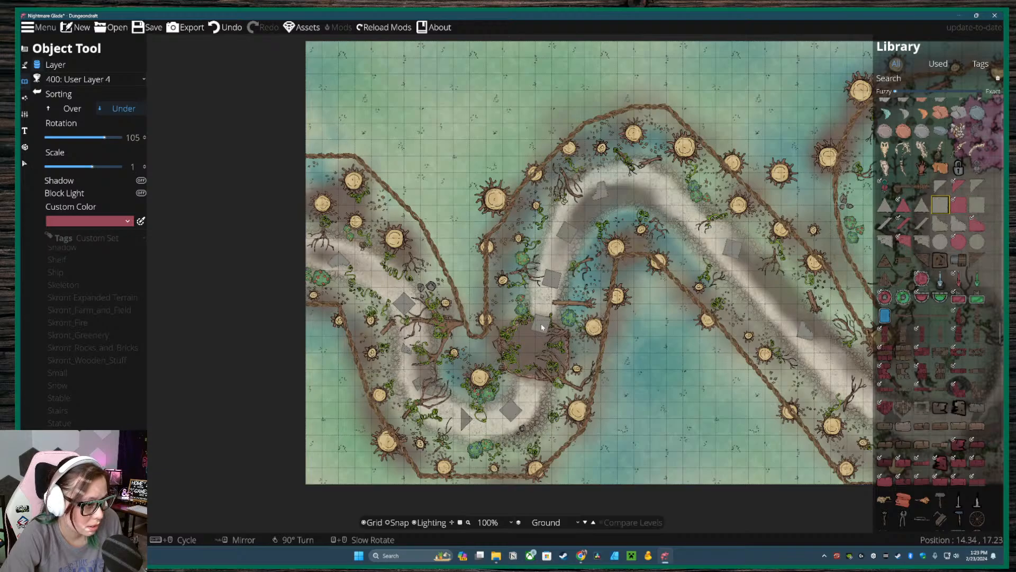
left_click(541, 326)
scroll(540, 344, "down", 1)
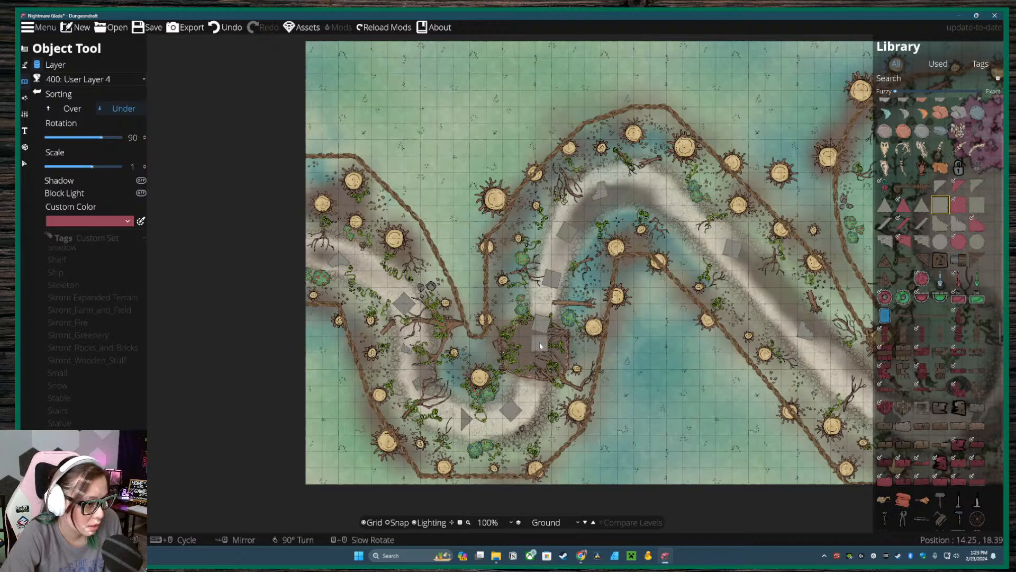
left_click(540, 346)
scroll(535, 354, "up", 2)
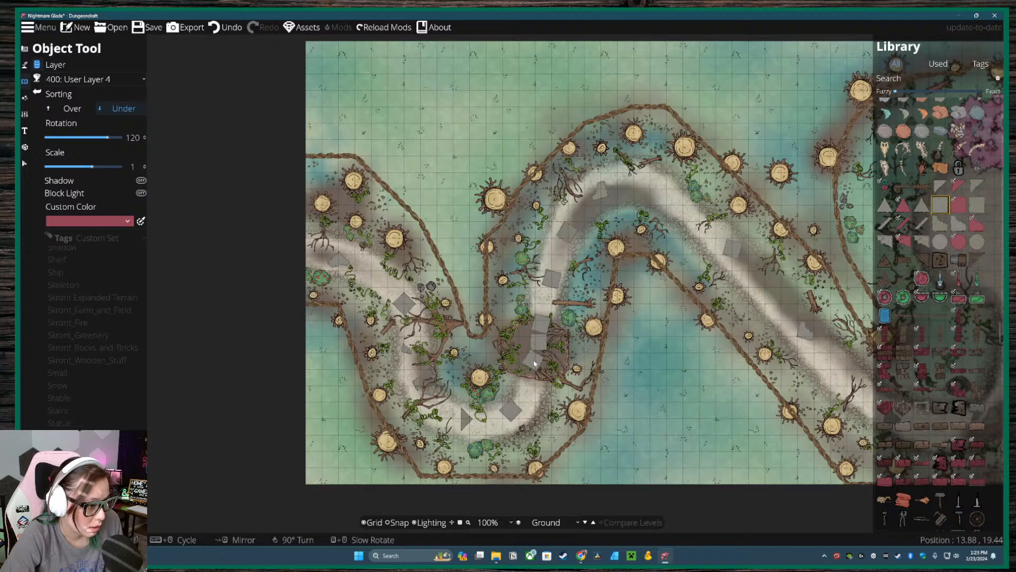
left_click(537, 363)
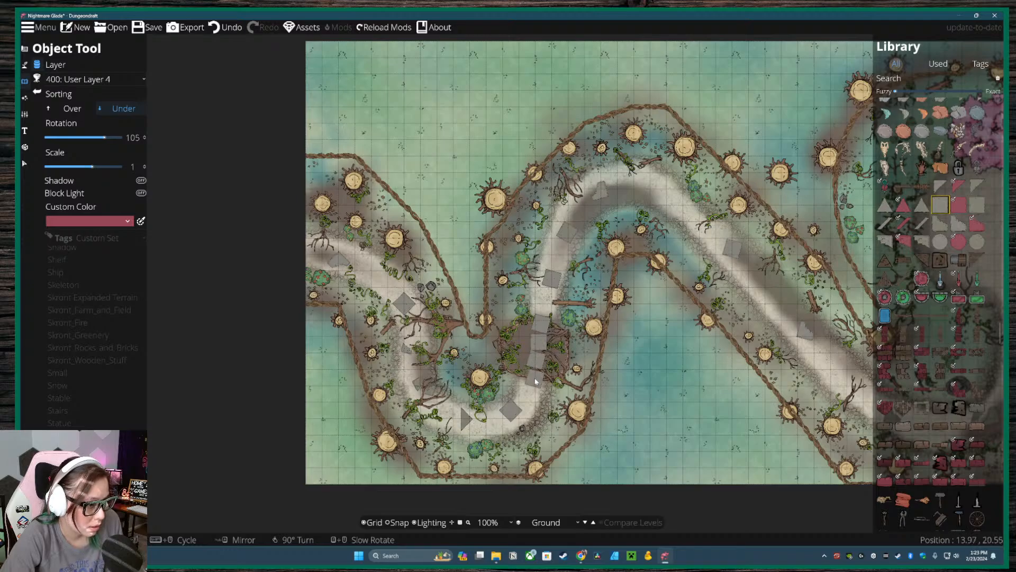
left_click(532, 383)
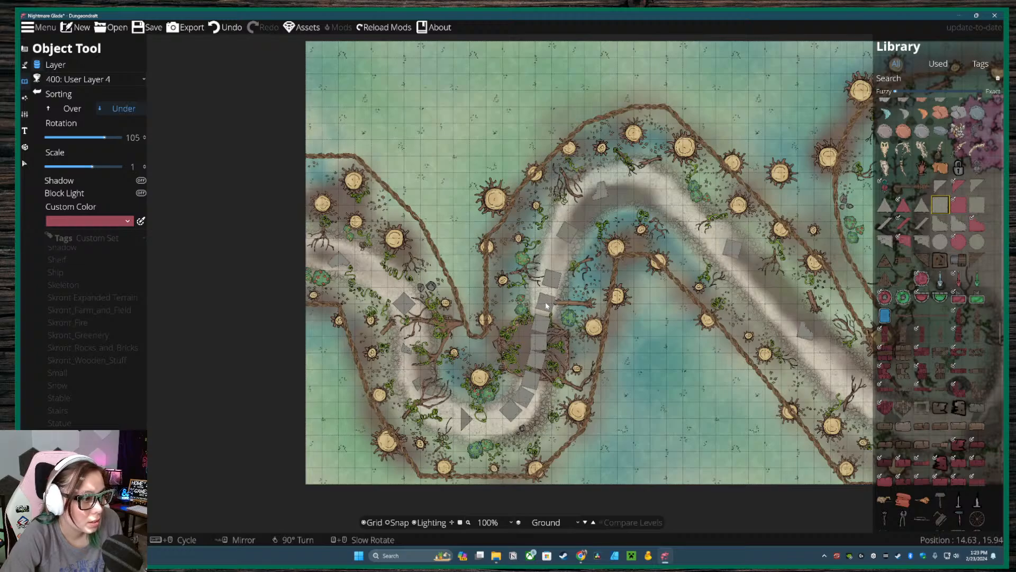
- Fill the gaps on the path climbing to the upper bend with square stone slabs rotated to 90 and 135
scroll(547, 306, "down", 1)
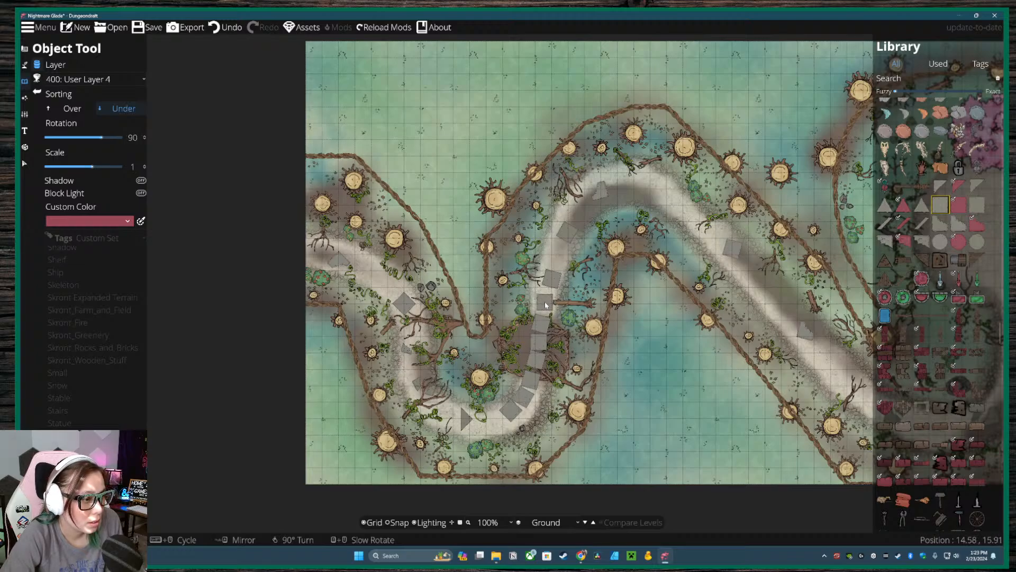
scroll(559, 255, "up", 3)
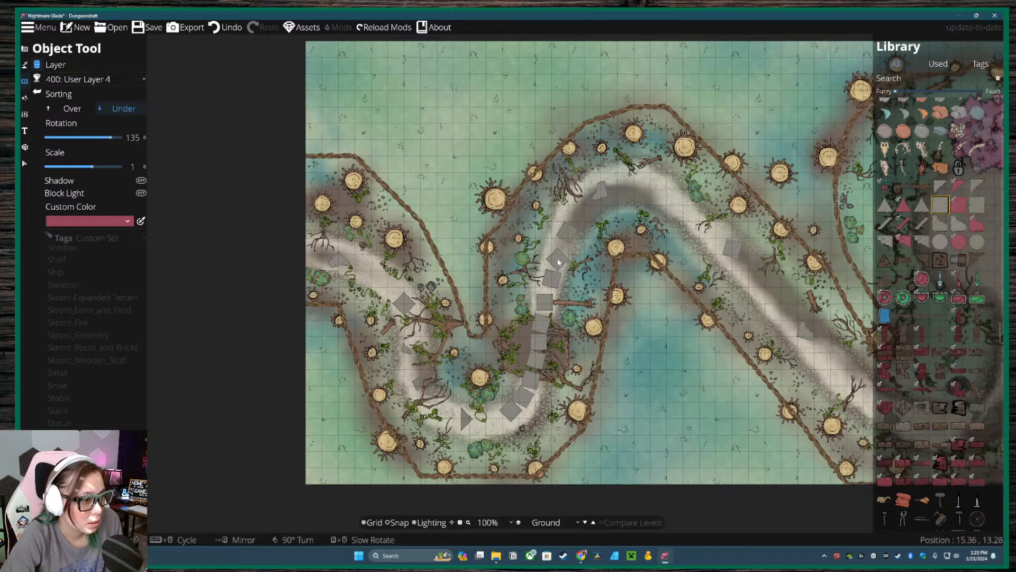
left_click(560, 261)
scroll(580, 220, "up", 1)
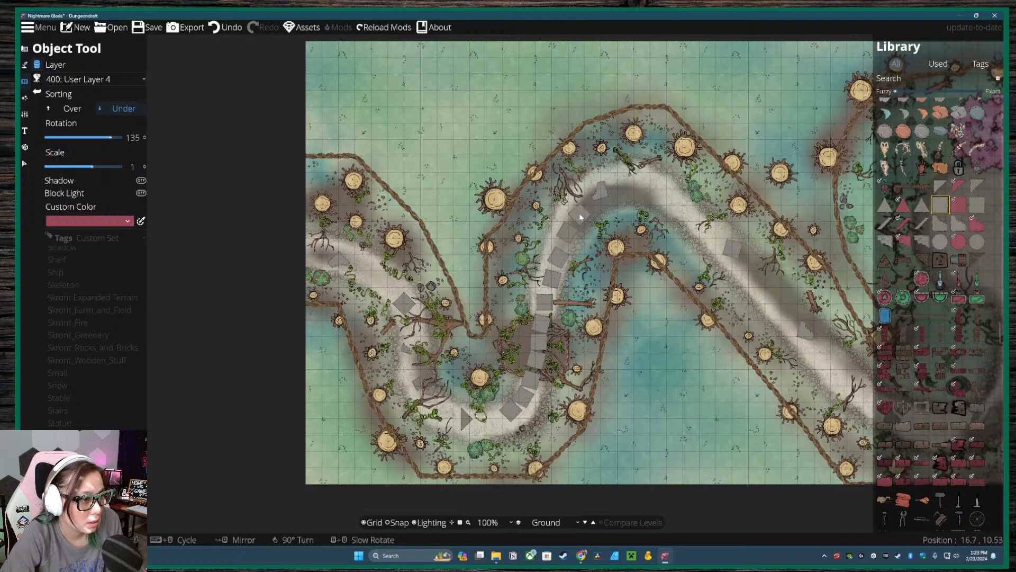
left_click(580, 217)
left_click_drag(545, 389, 513, 382)
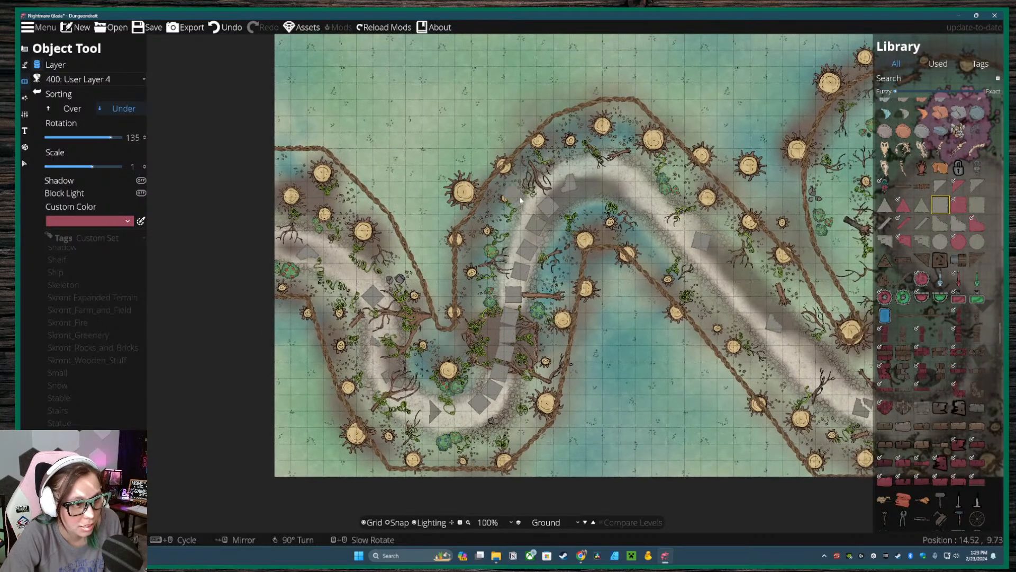
left_click_drag(668, 384, 639, 337)
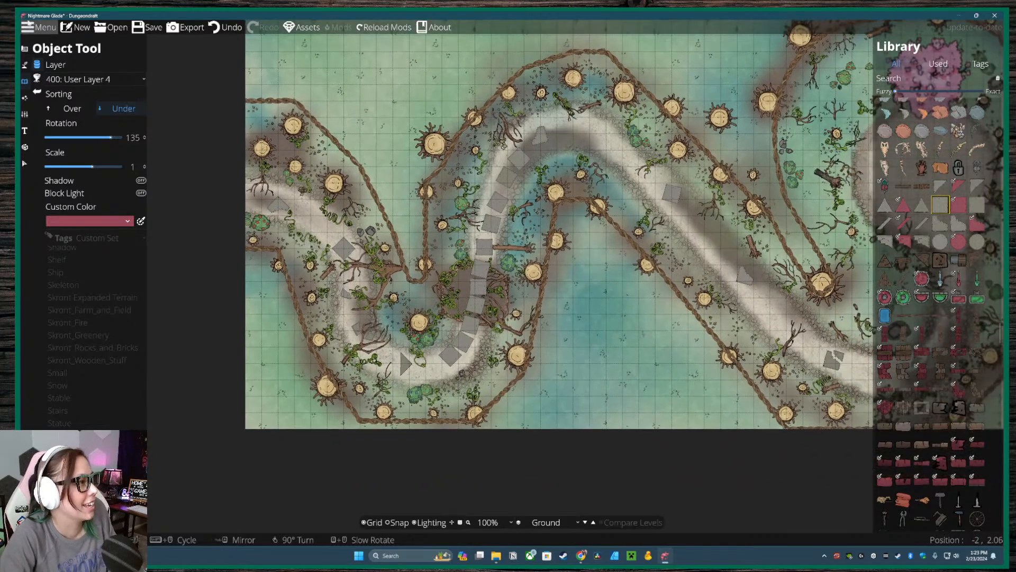
- Select the vine and root objects on both sides of the slab row at the dark clearing
left_click(25, 164)
left_click(426, 308)
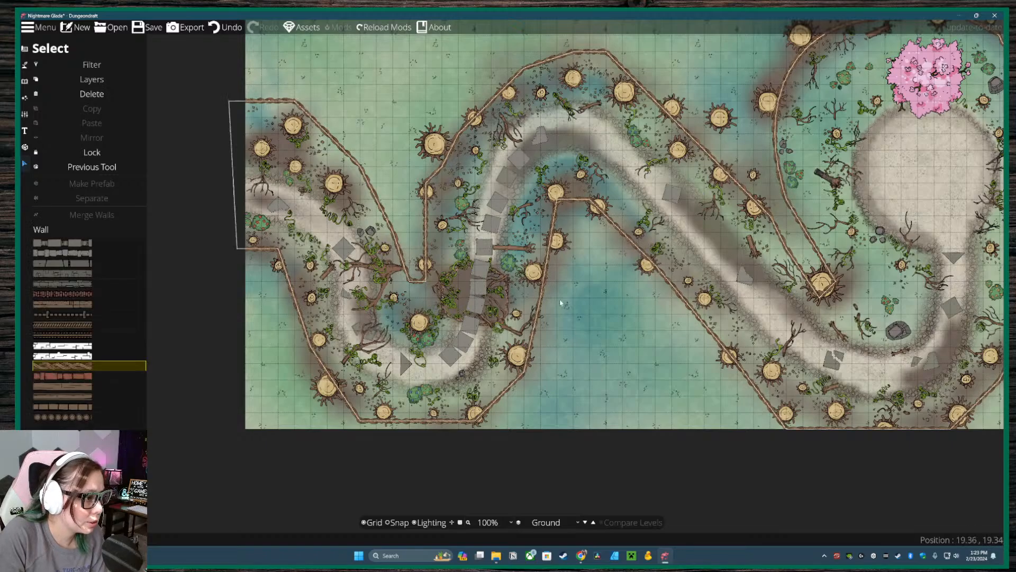
left_click(495, 292)
left_click(450, 299, "shift")
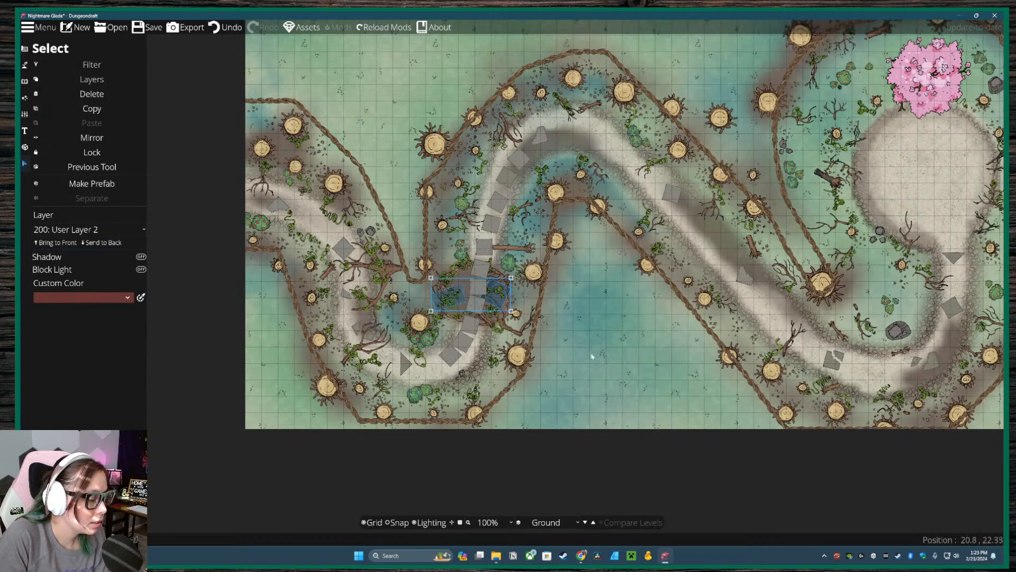
left_click(445, 284, "shift")
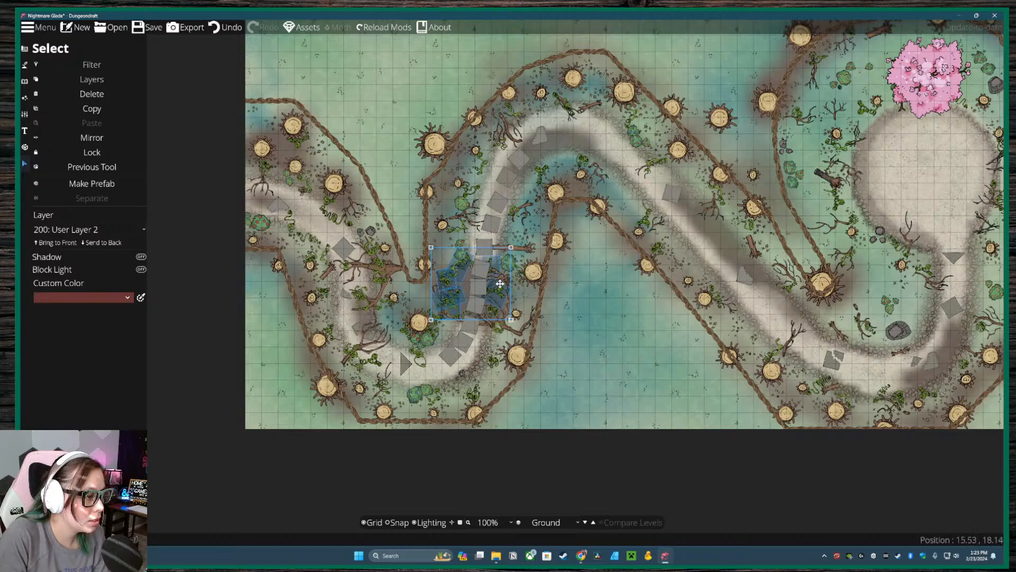
left_click(492, 313, "shift")
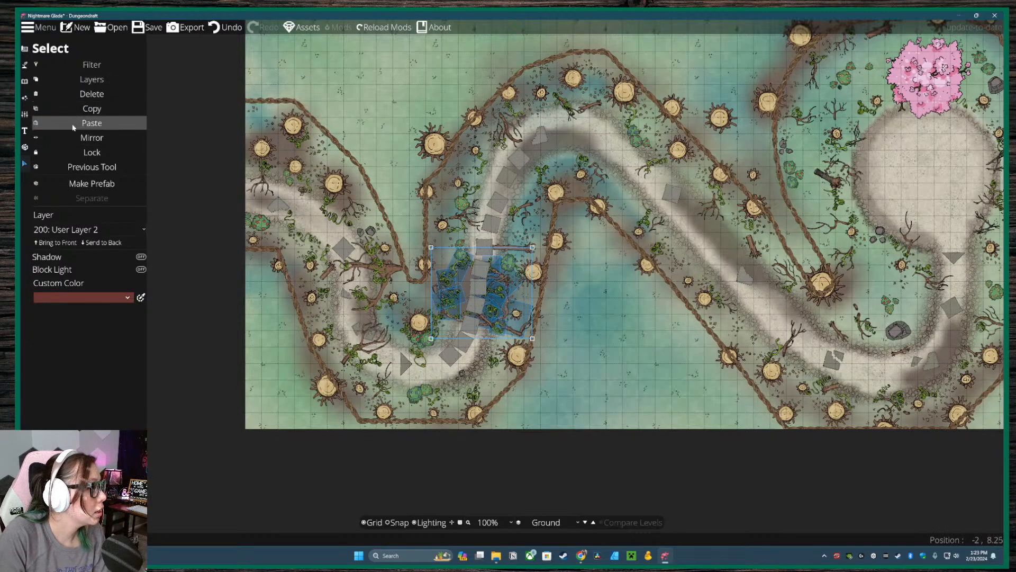
left_click(90, 123)
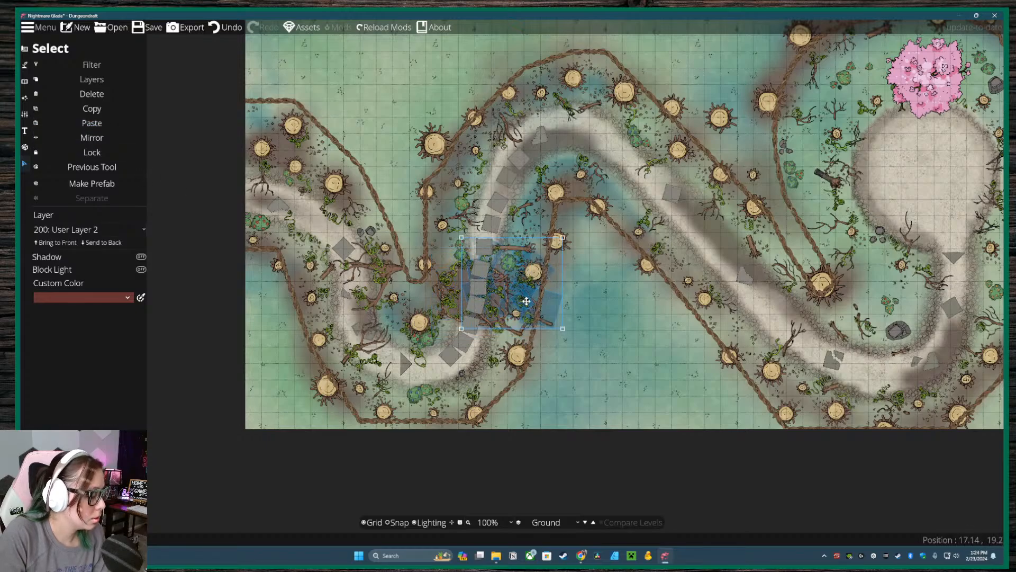
left_click(526, 301)
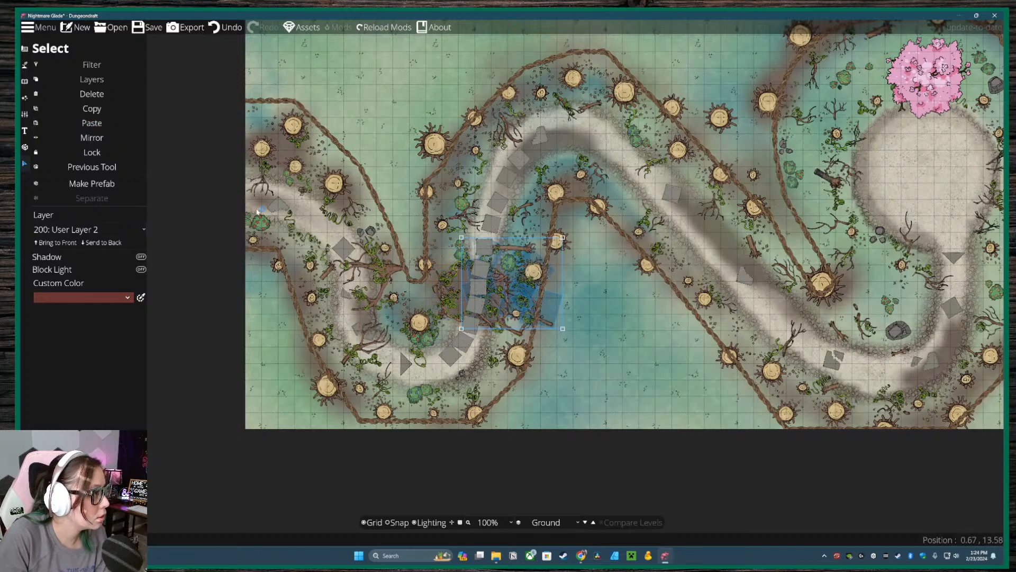
left_click(226, 27)
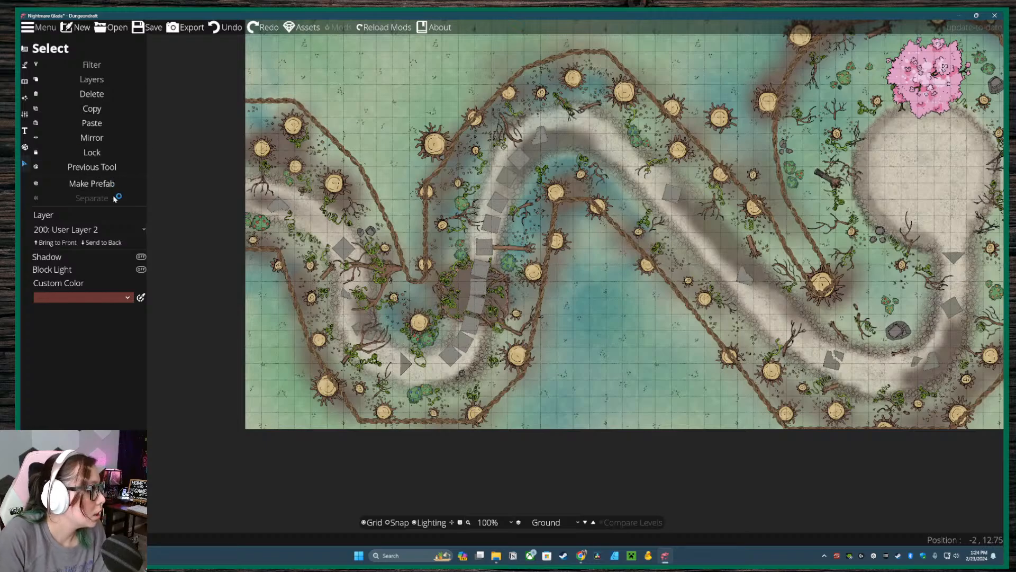
- Move the selected vine and root objects to 400: User Layer 4 and bring them to the front
left_click(123, 229)
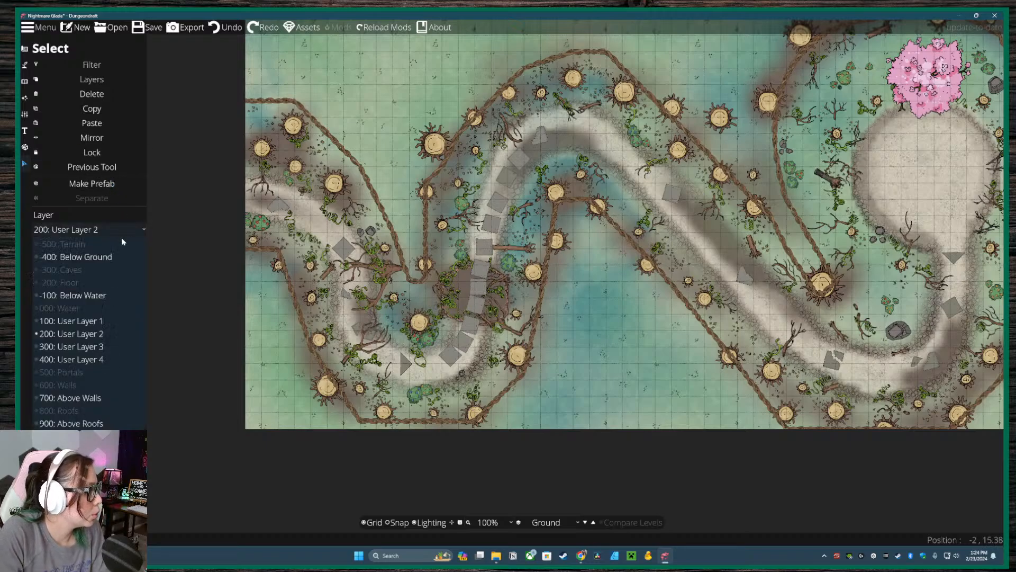
left_click(131, 360)
left_click(95, 108)
left_click(95, 123)
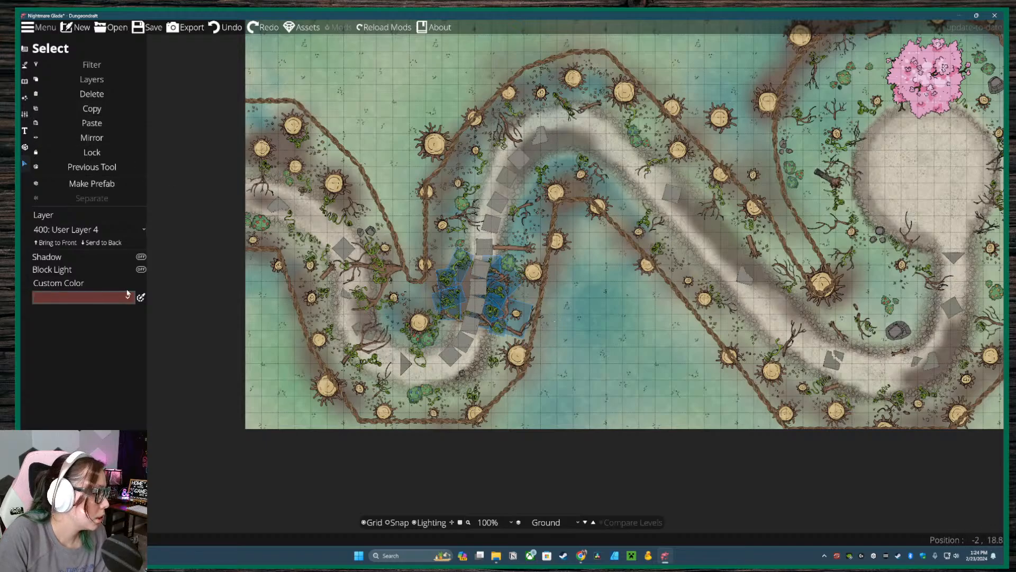
left_click(59, 243)
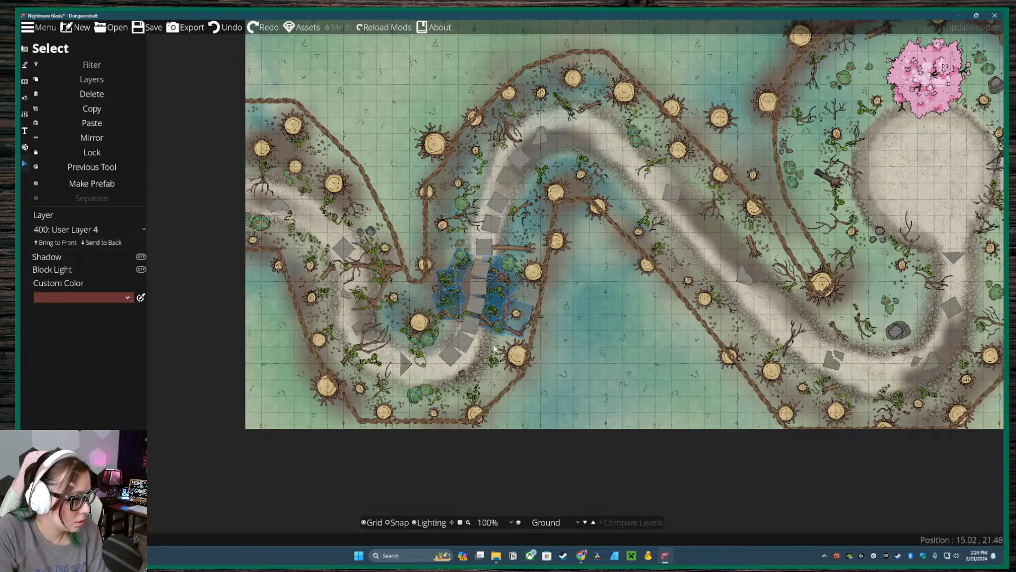
- Try to nudge the selected objects beside the slab row, and undo the recent changes
mouse_move(501, 300)
left_mouse_down()
mouse_move(529, 296)
mouse_move(559, 329)
mouse_move(505, 307)
left_mouse_up()
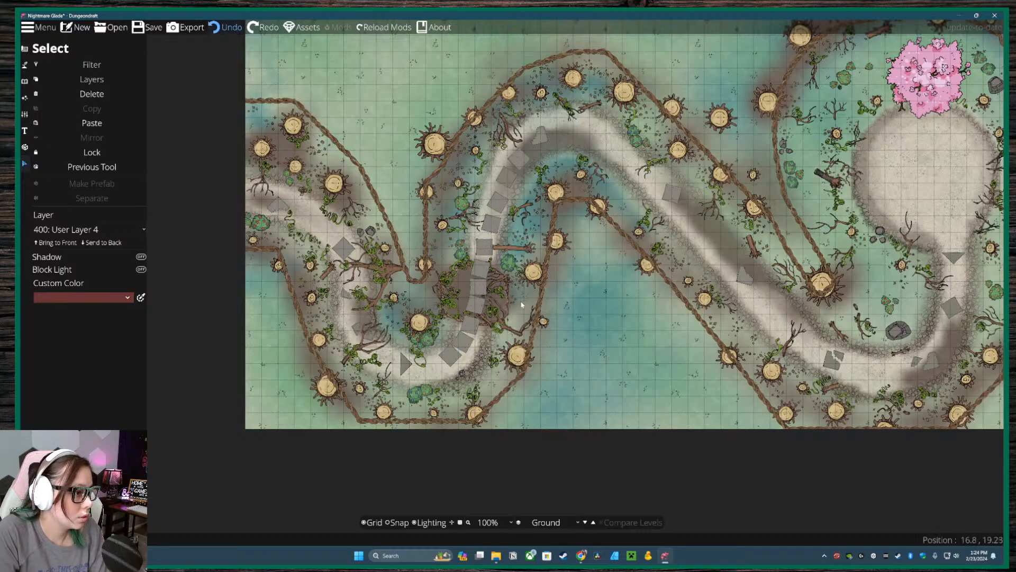
left_click(259, 30)
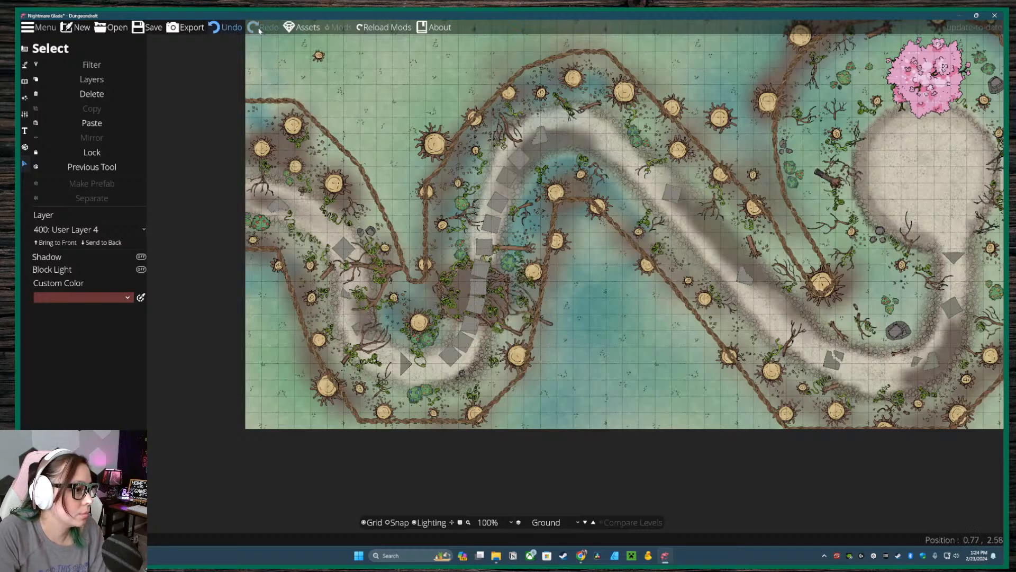
left_click(227, 28)
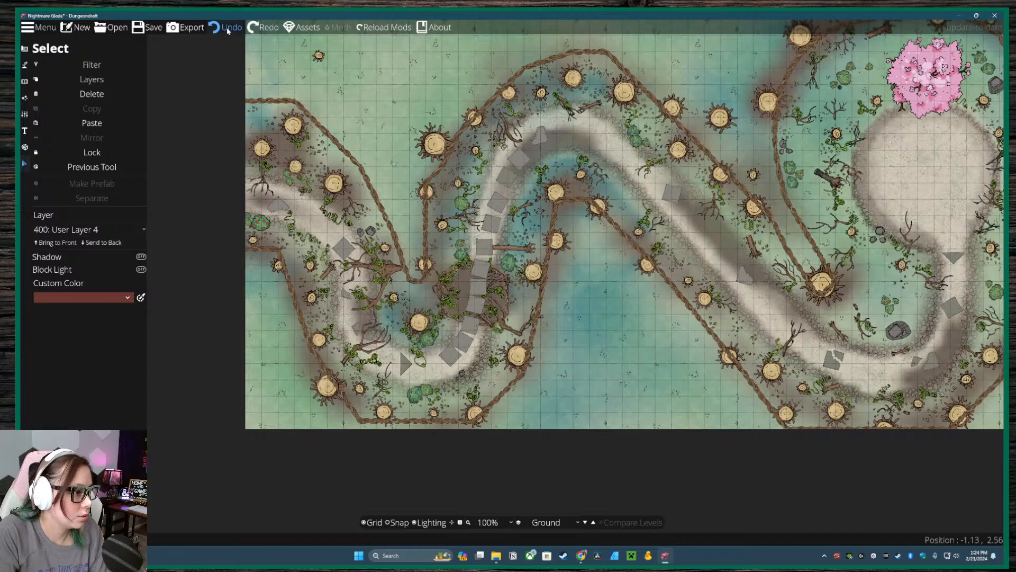
left_click(228, 27)
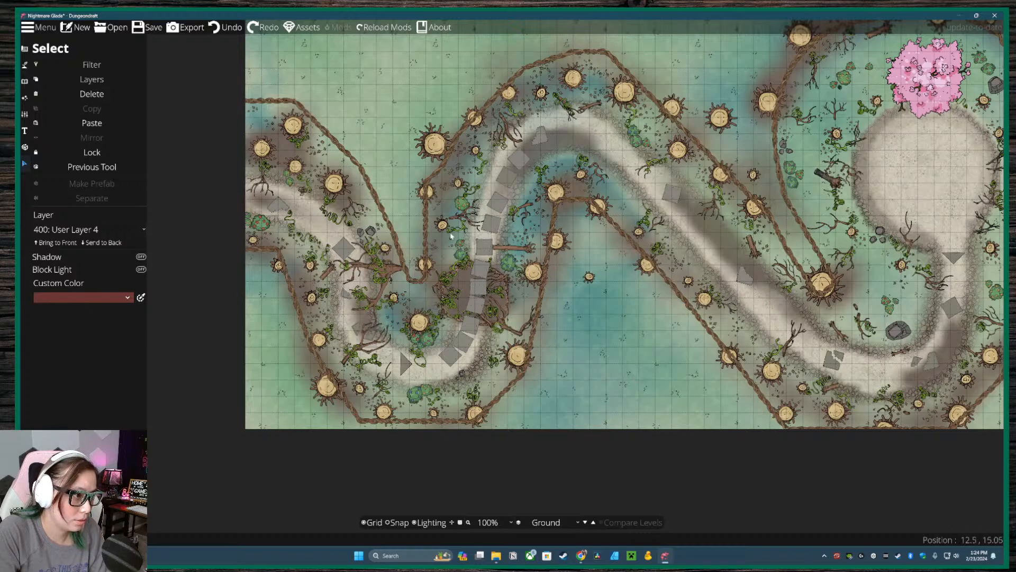
left_click(97, 78)
left_click(95, 78)
left_click(97, 79)
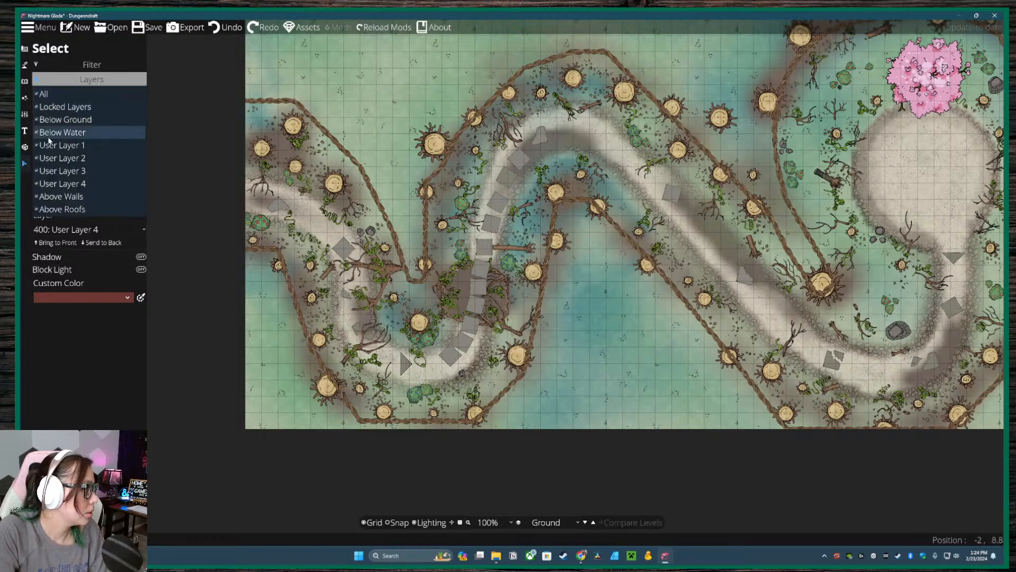
left_click(96, 274)
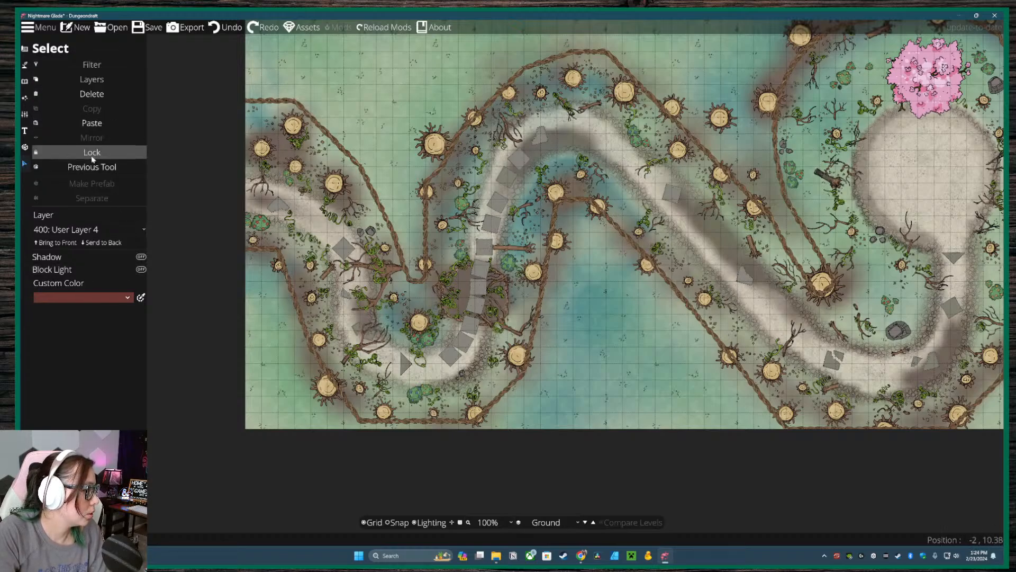
- Move the stray small tree stump from outside the rope border back inside it, beside the dark clearing
left_click(25, 149)
left_click(24, 163)
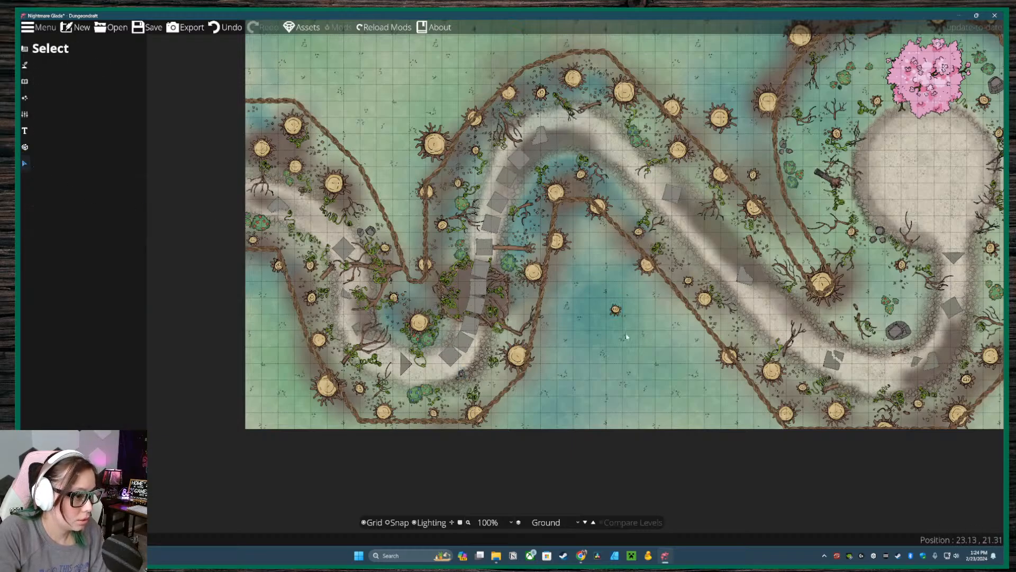
left_click_drag(617, 313, 521, 310)
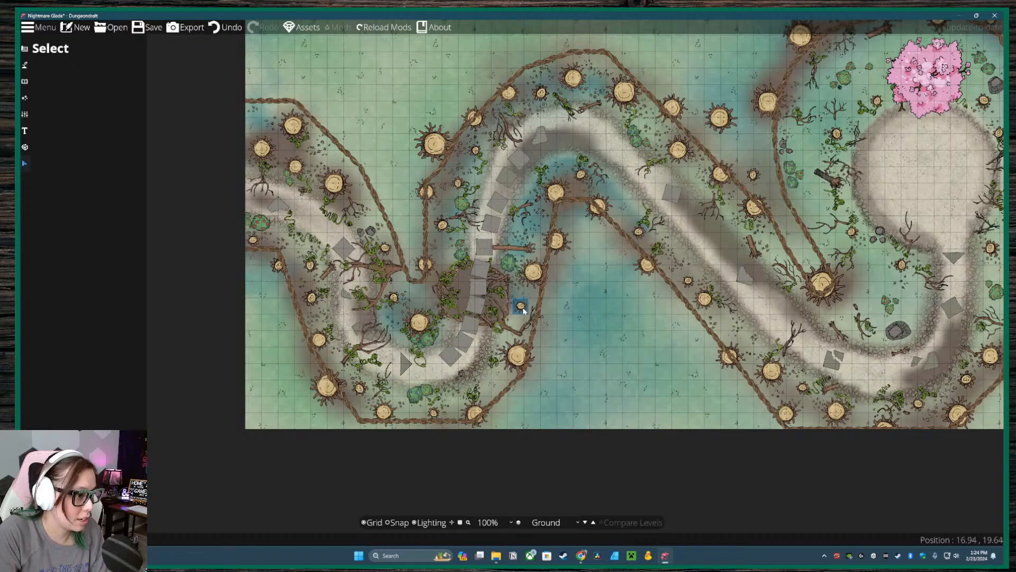
left_click(493, 277)
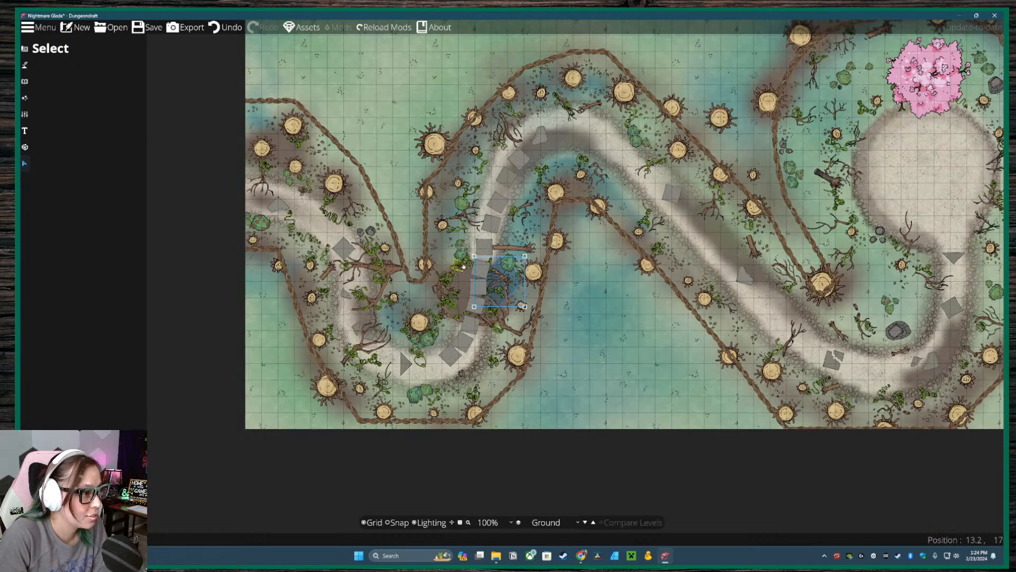
left_click(479, 285)
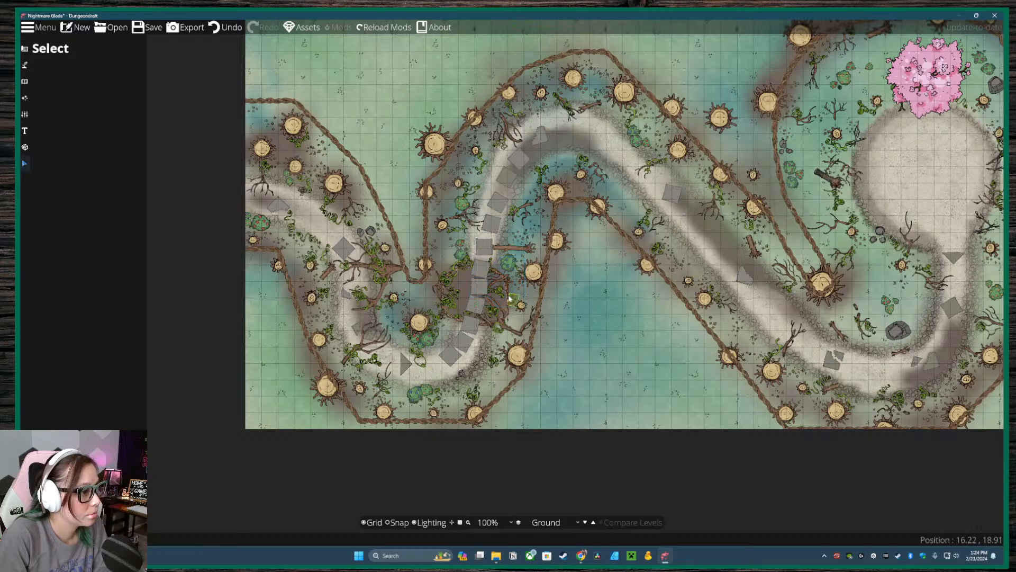
left_click_drag(479, 288, 479, 289)
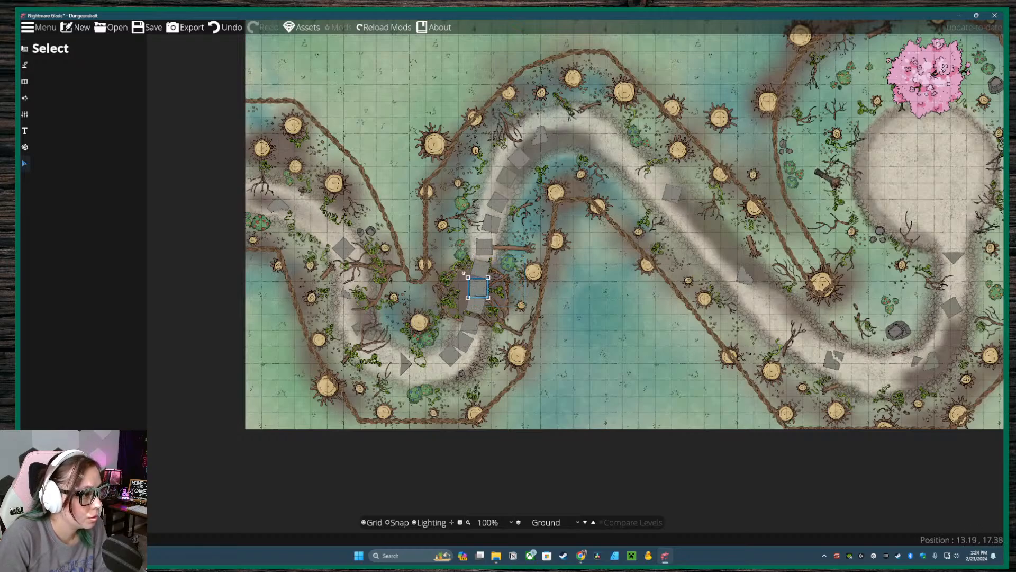
left_click(447, 283, "shift")
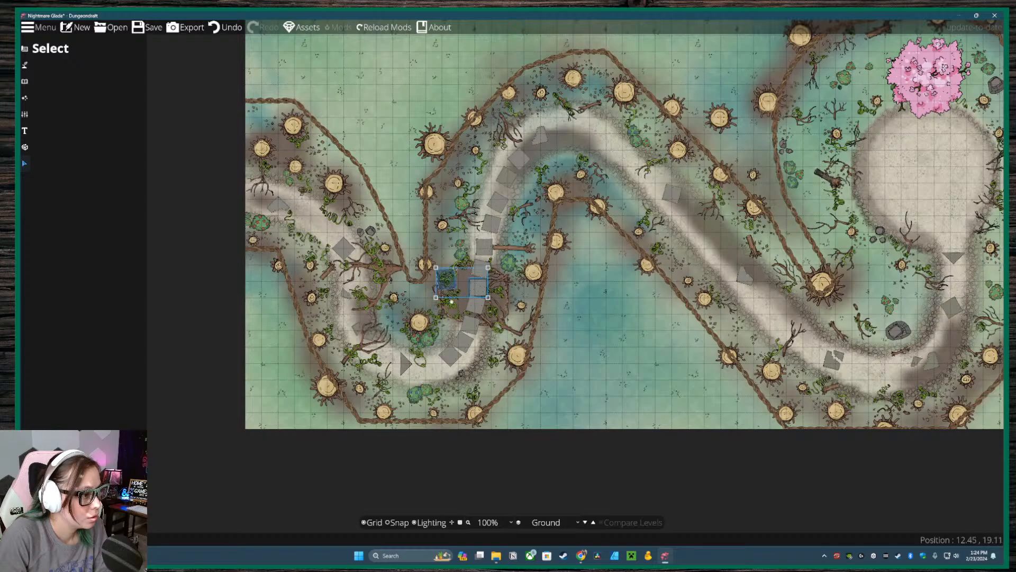
left_click(453, 308, "shift")
left_click(496, 318, "shift")
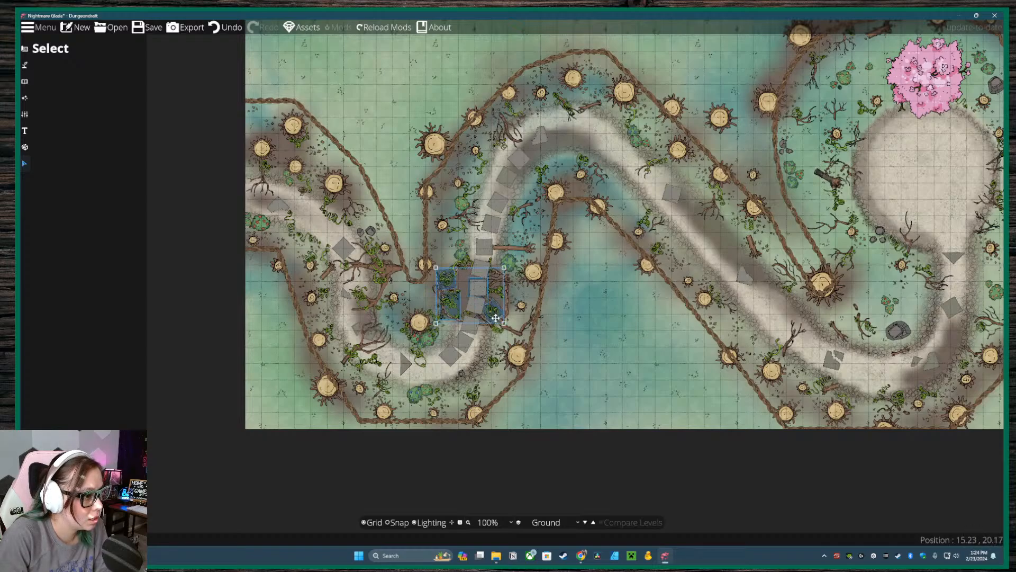
left_click(499, 329, "shift")
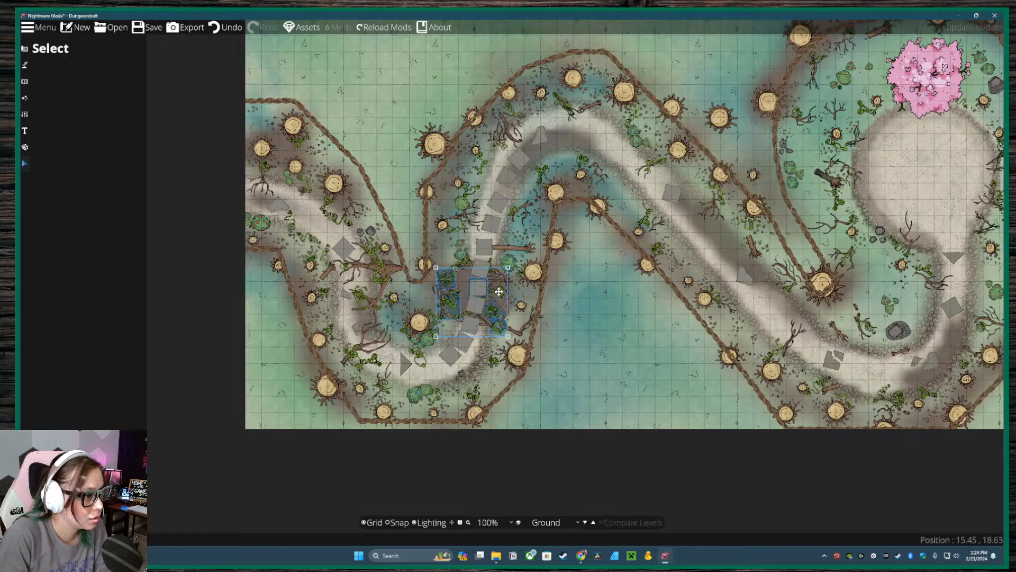
left_click(499, 288, "shift")
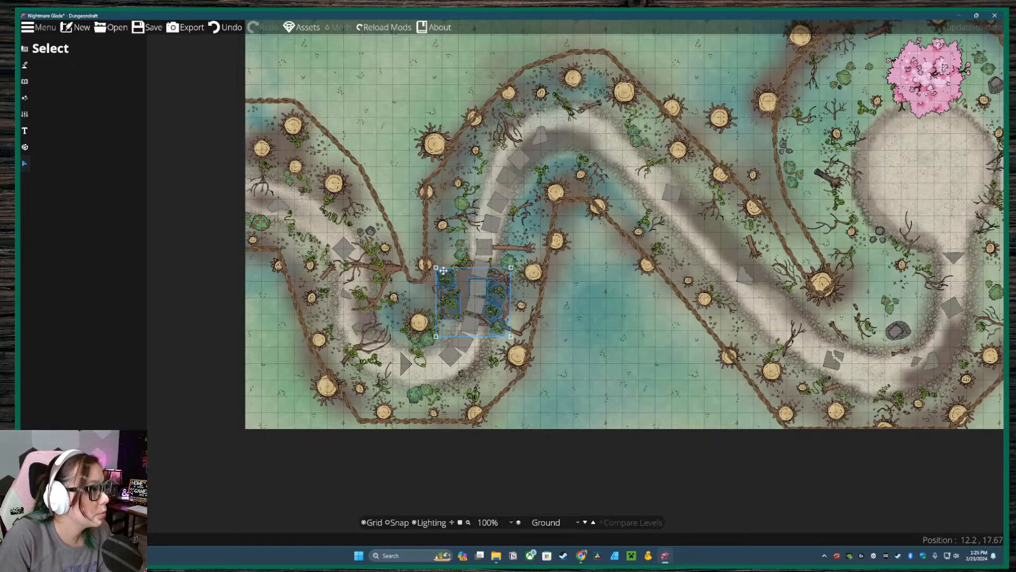
left_click(25, 146)
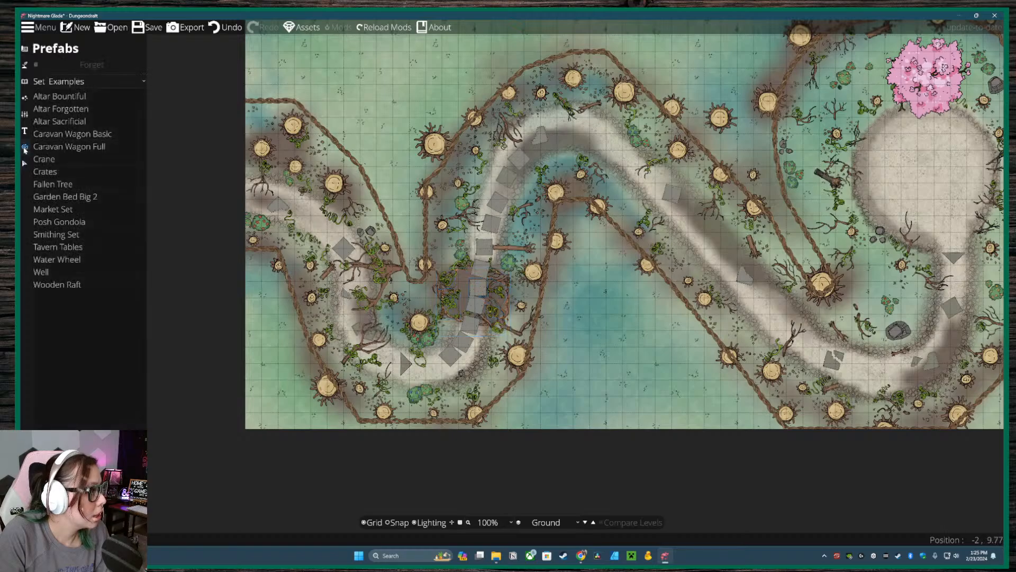
left_click(25, 163)
- Try to make a prefab in the Organic set from the vines and roots on both sides of the slab row
left_click(446, 281)
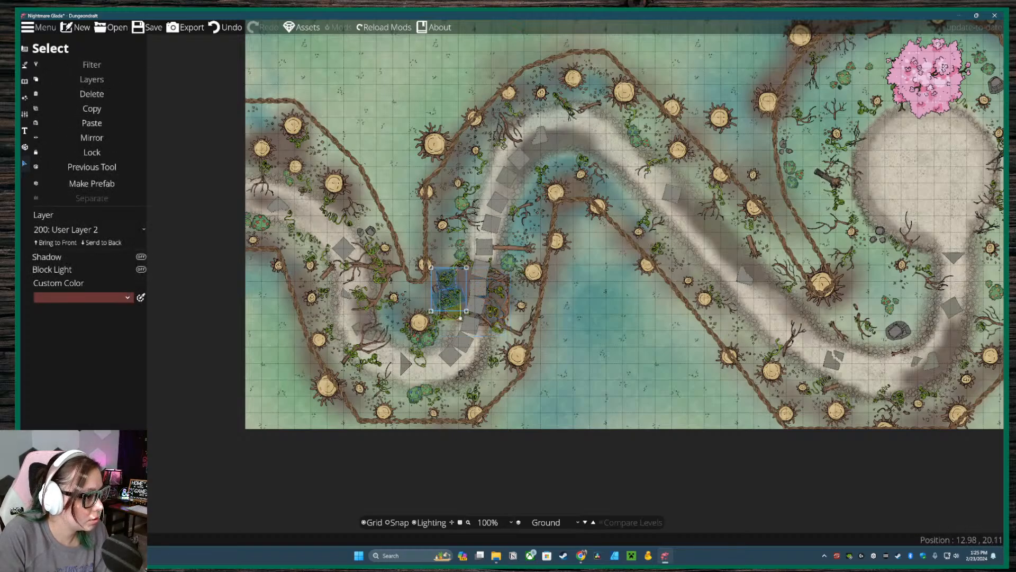
left_click(494, 313, "shift")
left_click(494, 291, "shift")
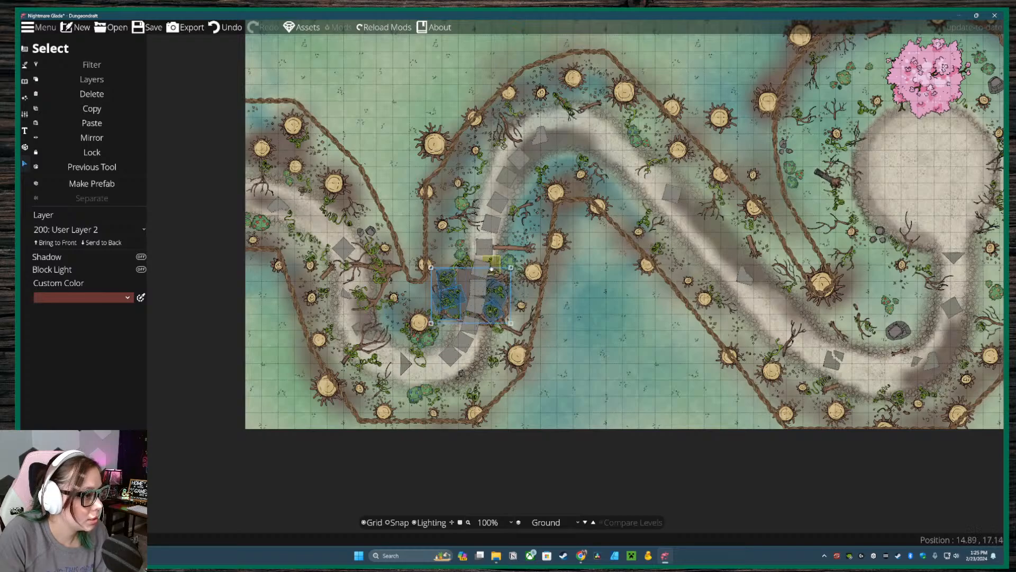
left_click(493, 263, "shift")
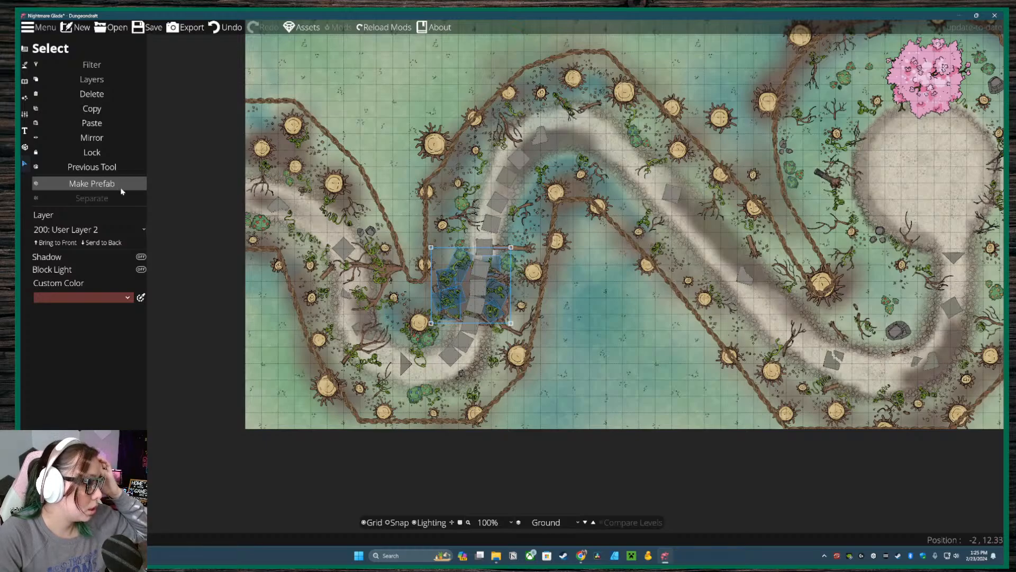
left_click(92, 184)
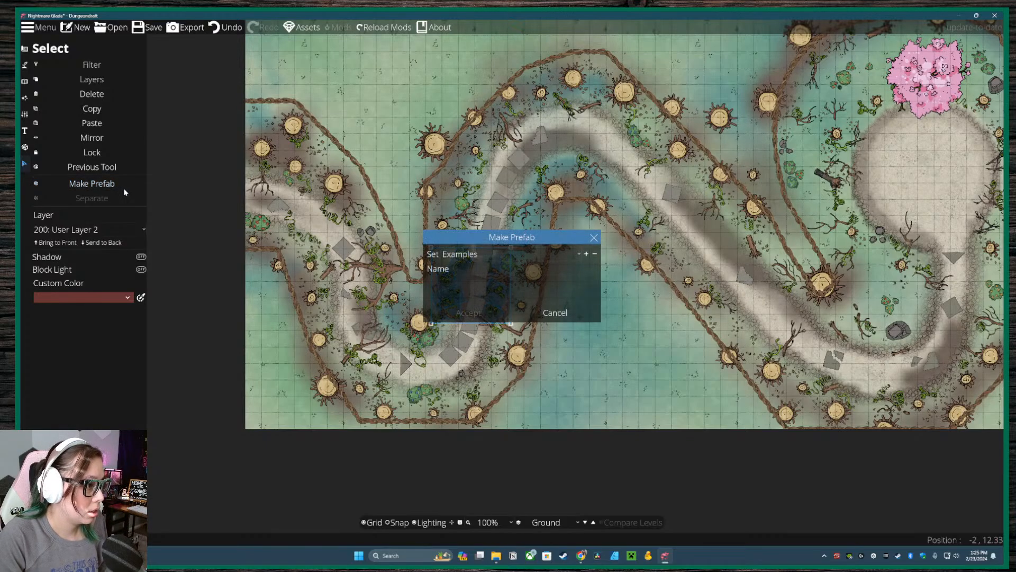
left_click(485, 254)
left_click(485, 292)
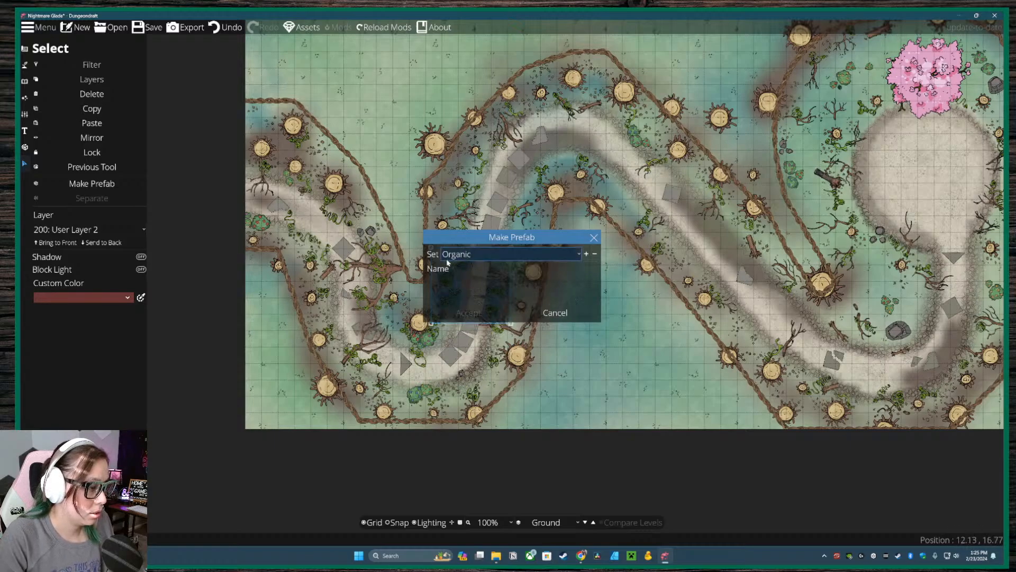
left_click(483, 255)
left_click(536, 296)
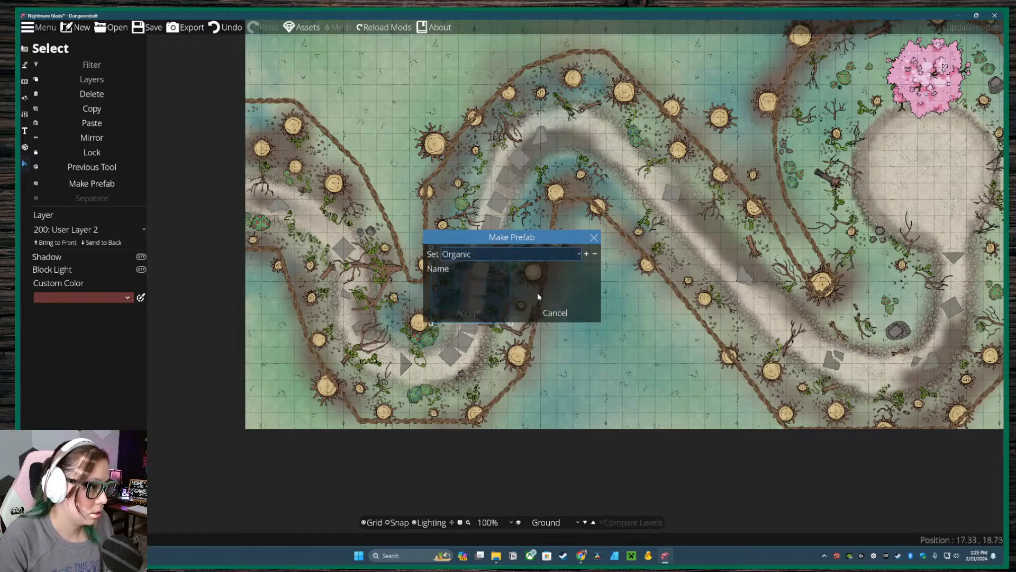
left_click(564, 314)
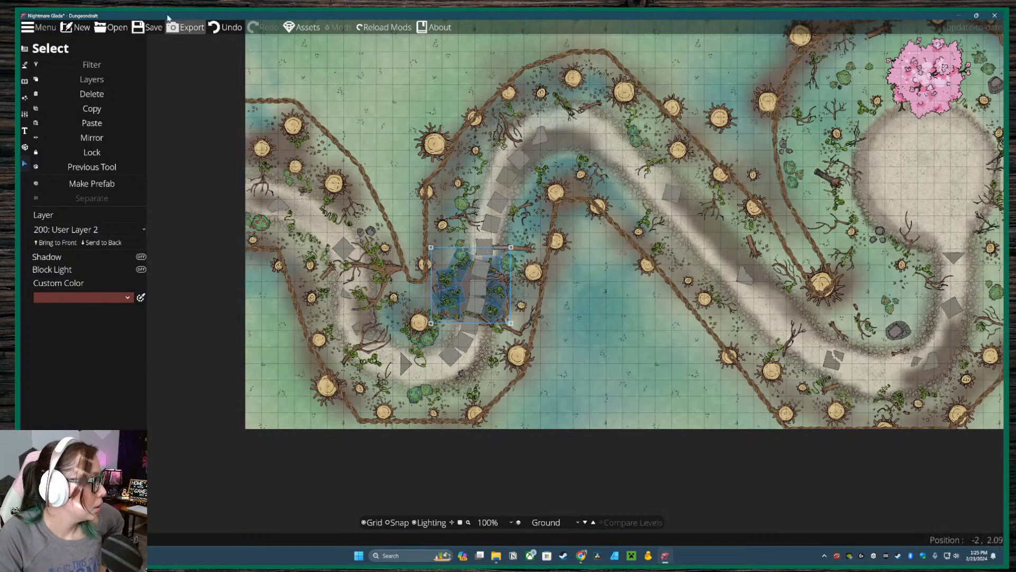
- Save the Nightmare Glade map and exit the program
left_click(137, 29)
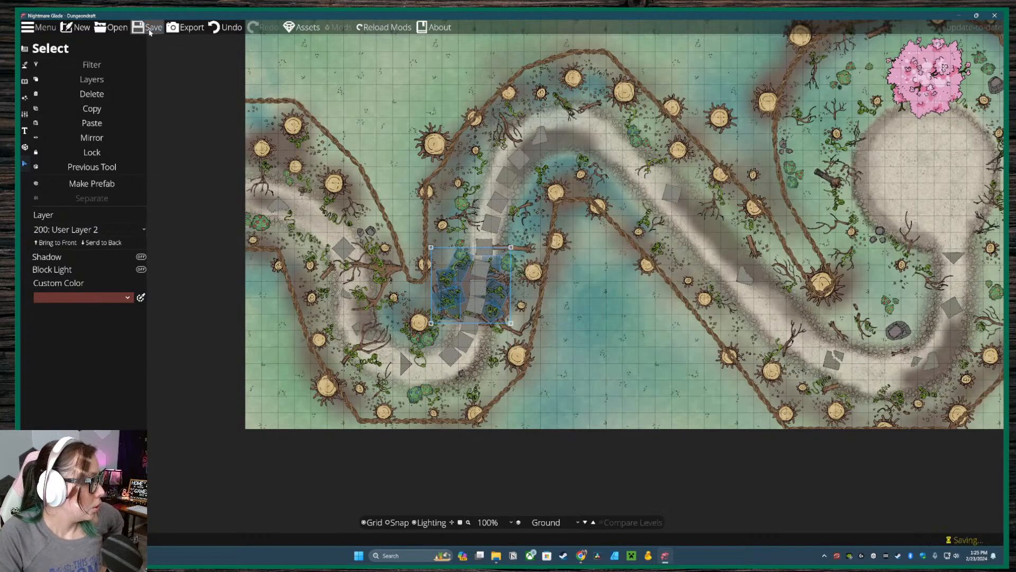
left_click(34, 25)
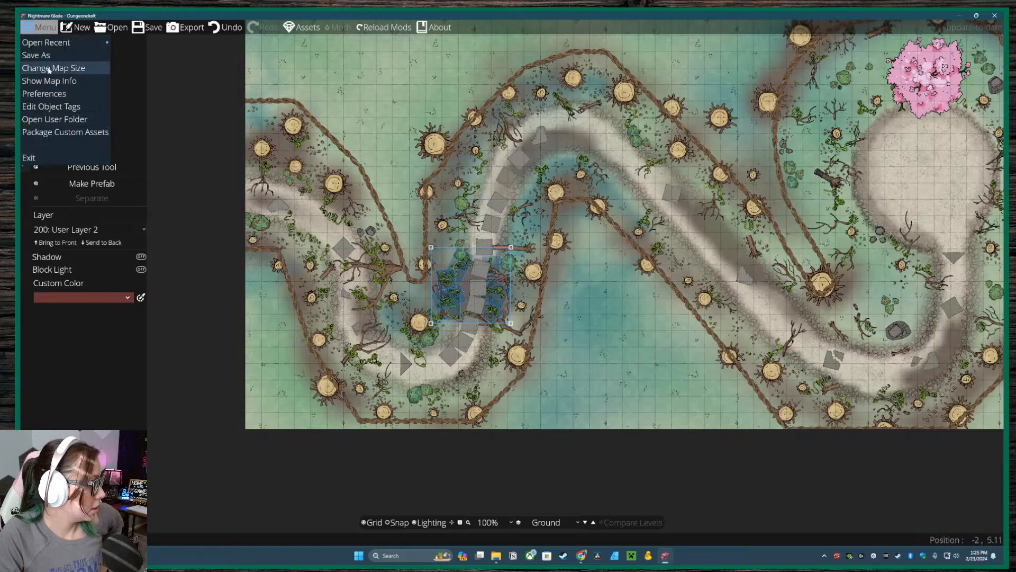
left_click(32, 158)
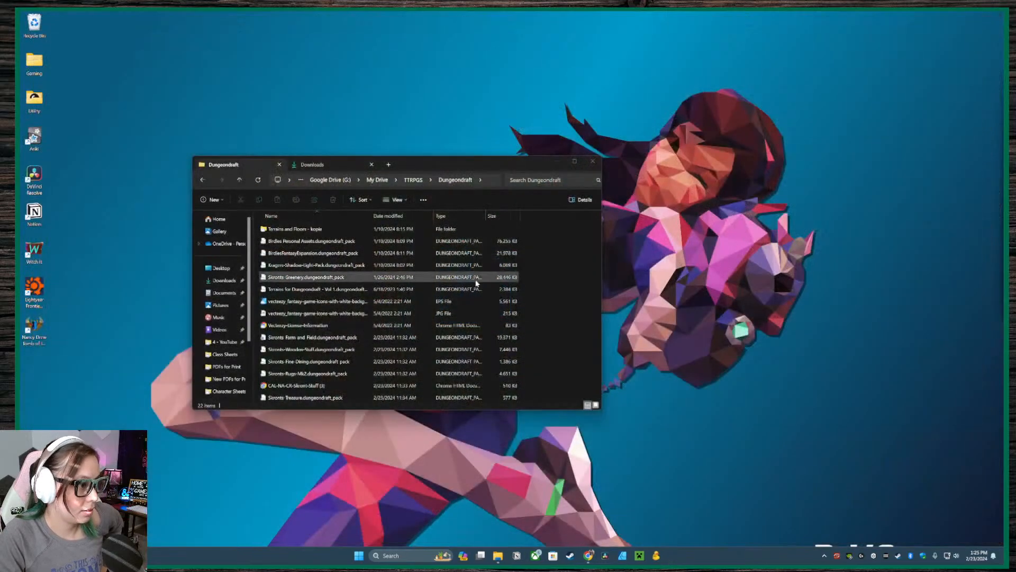
- Move the file browser window aside, find Dungeondraft through the system search and launch it again
left_click_drag(521, 161, 669, 159)
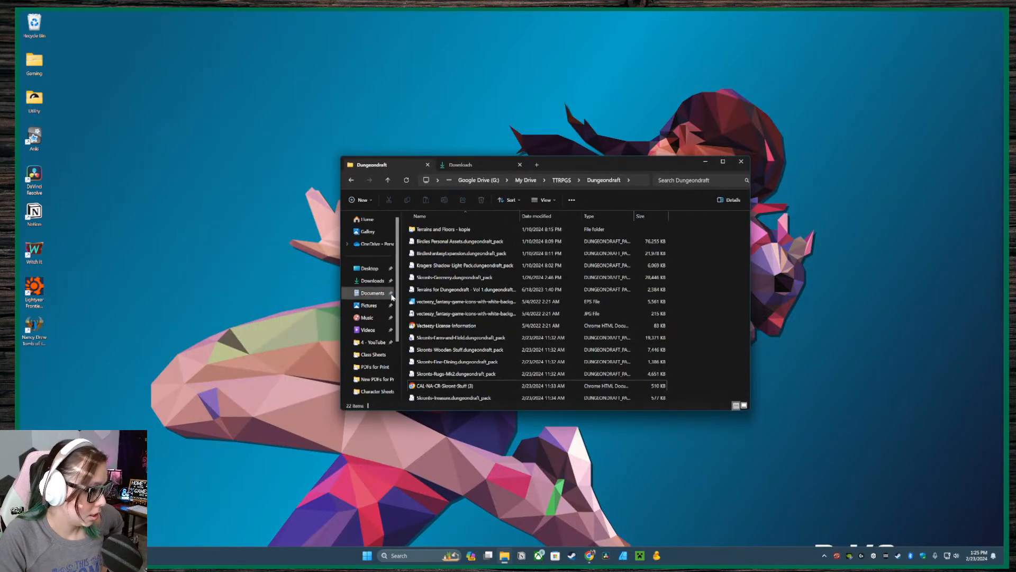
left_click(418, 555)
type("dungeon")
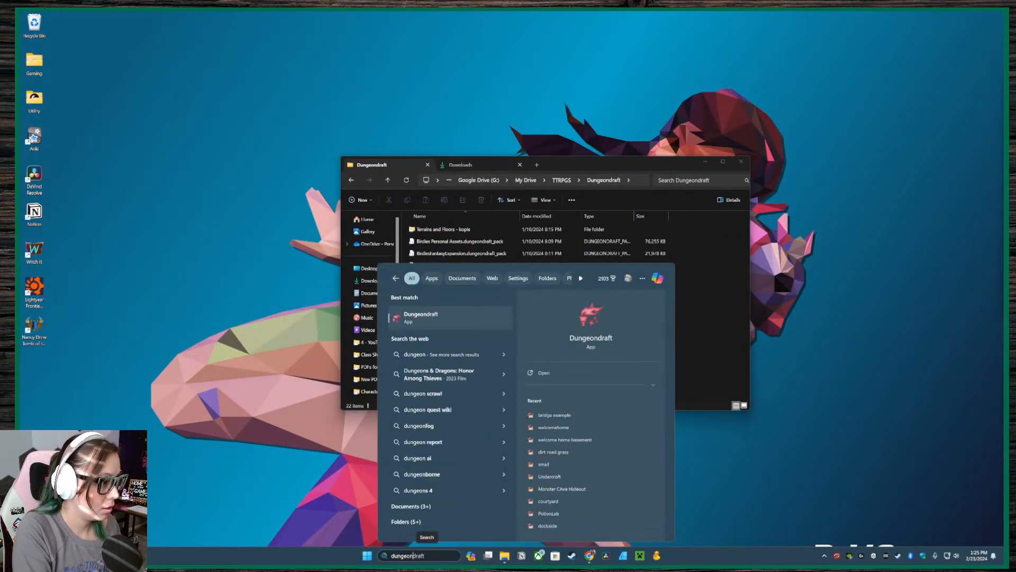
key("Return")
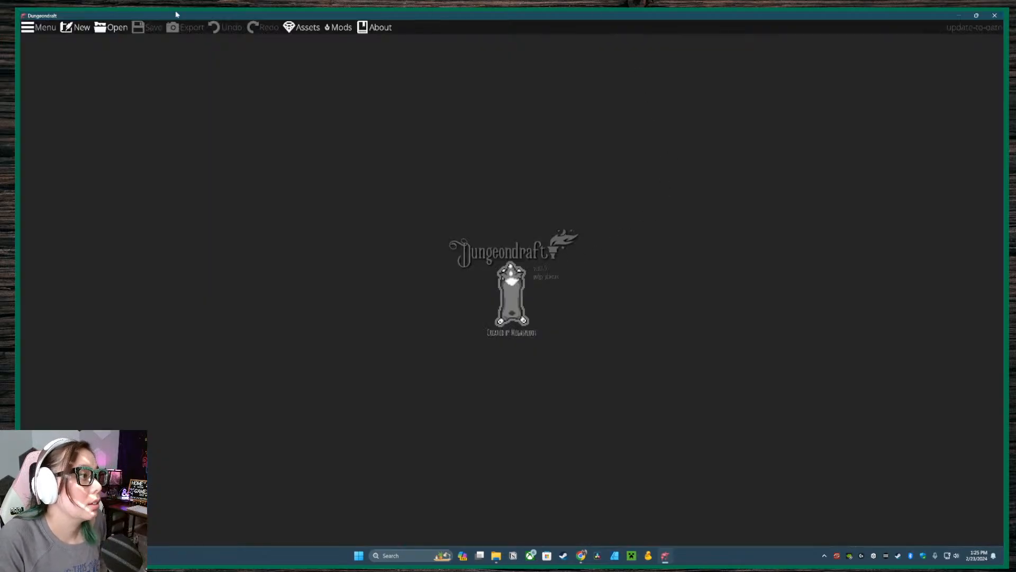
- Open the Nightmare Glade map from the RMDS folder and activate the Select tool
left_click(105, 28)
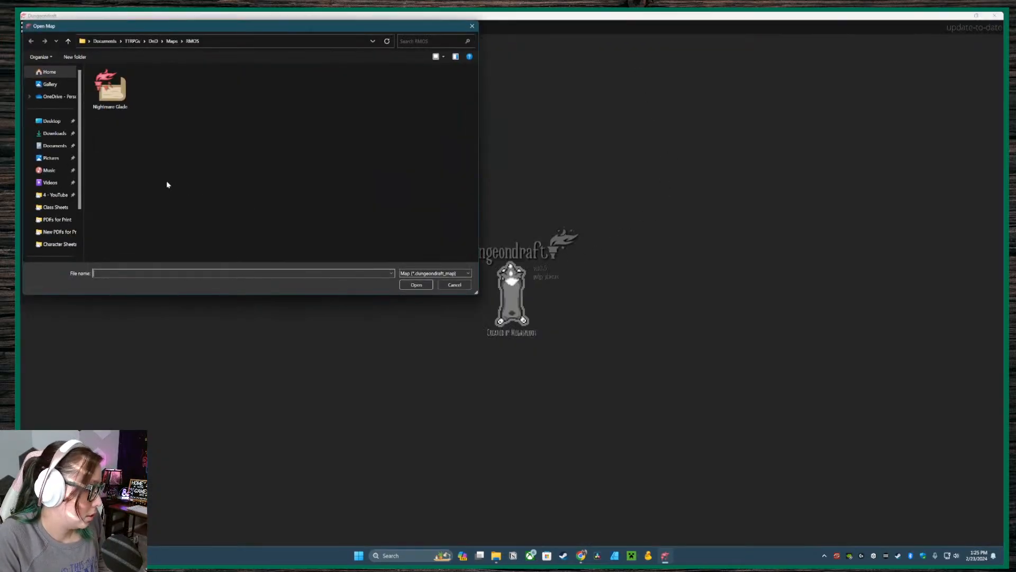
left_click(110, 88)
left_click(420, 285)
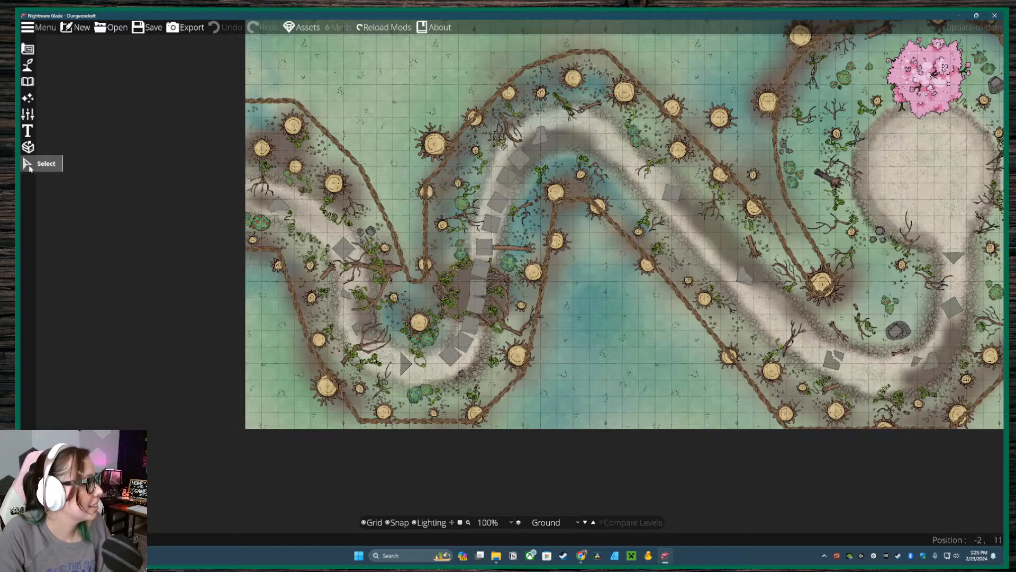
left_click(27, 163)
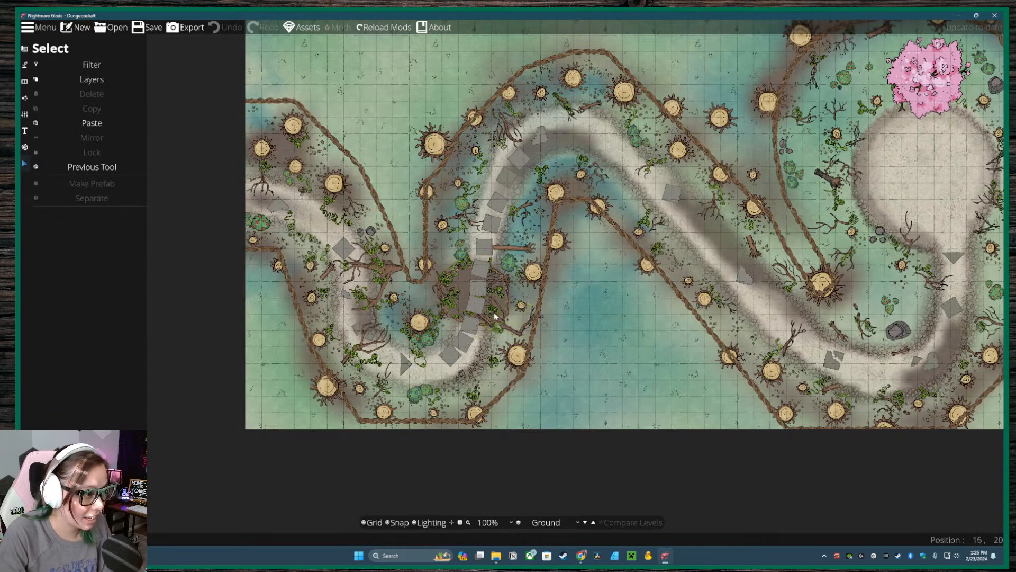
left_click(491, 312)
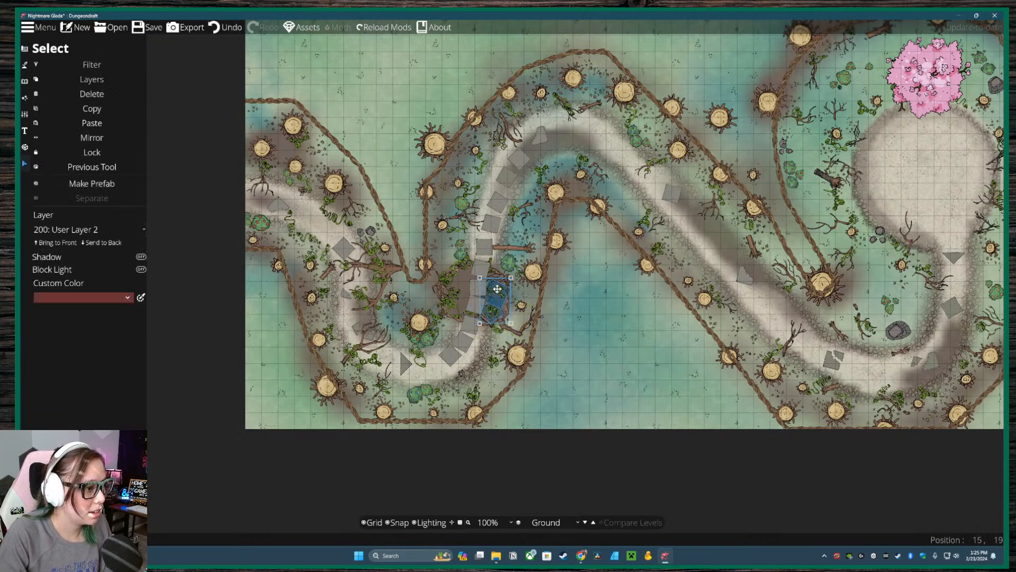
left_click(492, 261, "shift")
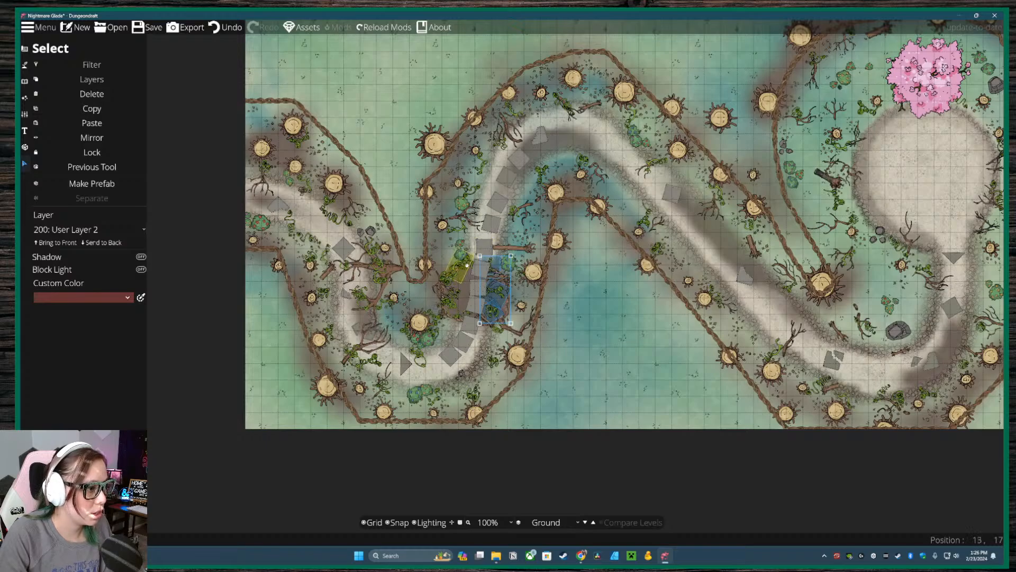
left_click(463, 266, "shift")
left_click(535, 288)
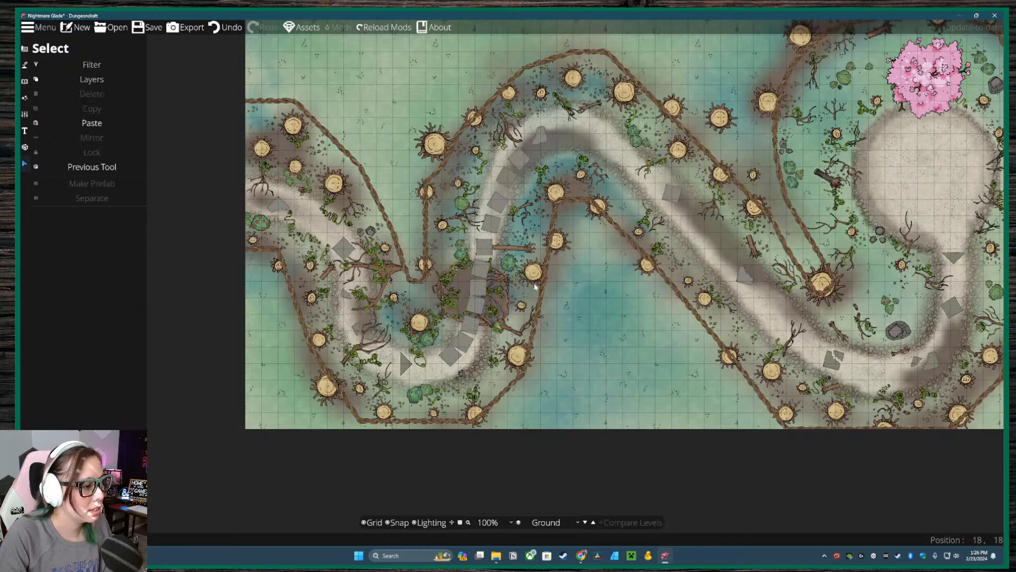
- Select the vine and root objects on both sides of the slab row at the dark clearing together
left_click(456, 268)
left_click(491, 266, "shift")
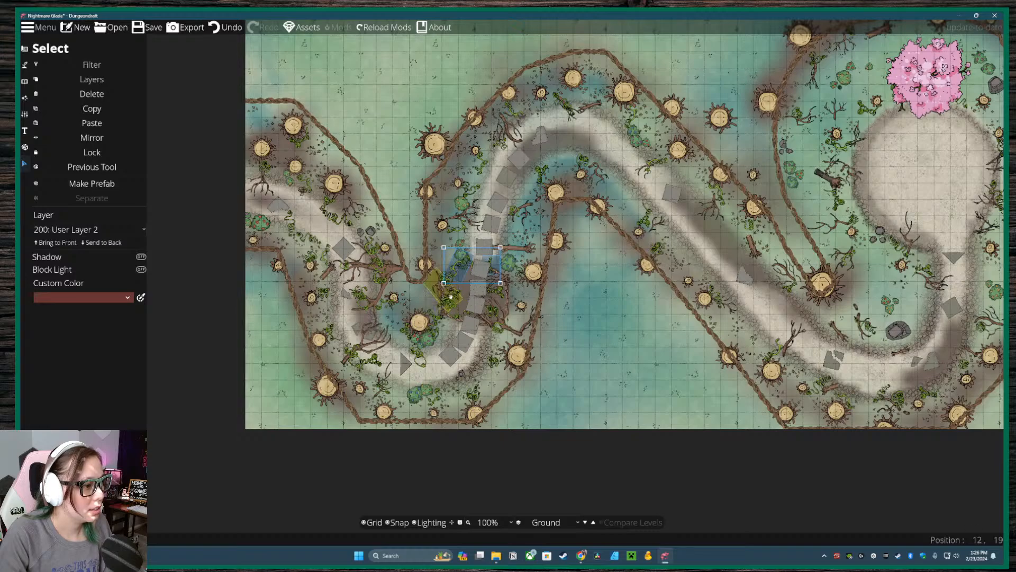
left_click(434, 293, "shift")
left_click(450, 306, "shift")
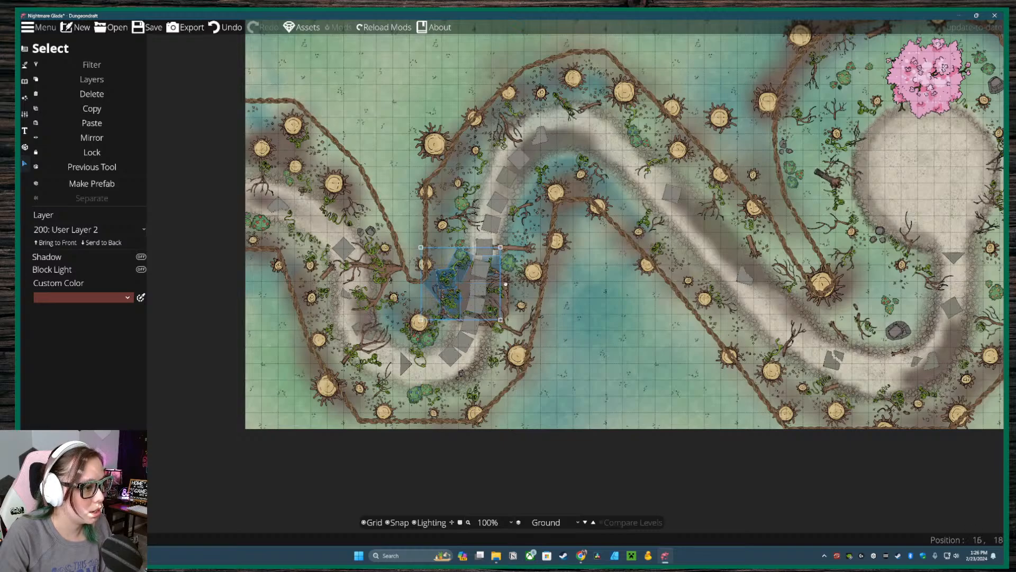
left_click(502, 283, "shift")
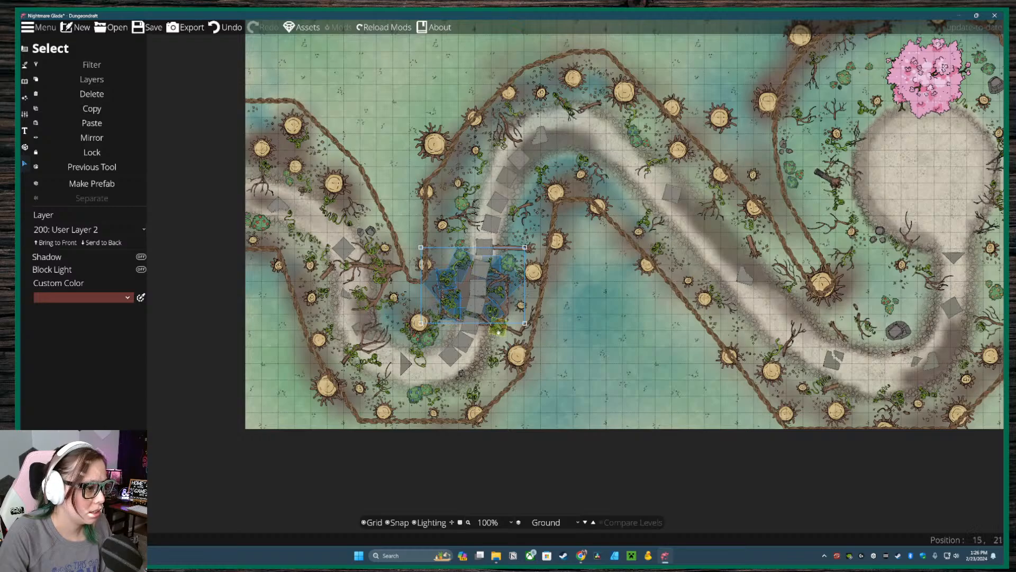
left_click(498, 330, "shift")
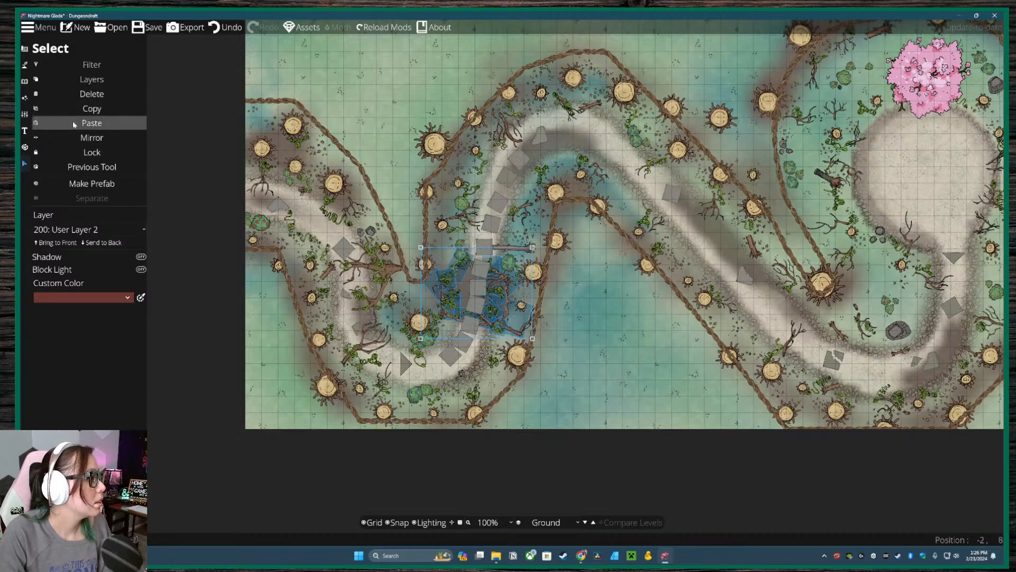
- Make a prefab of the selected vines and roots in the Organic set, named "vines for the pit"
left_click(92, 184)
left_click(477, 254)
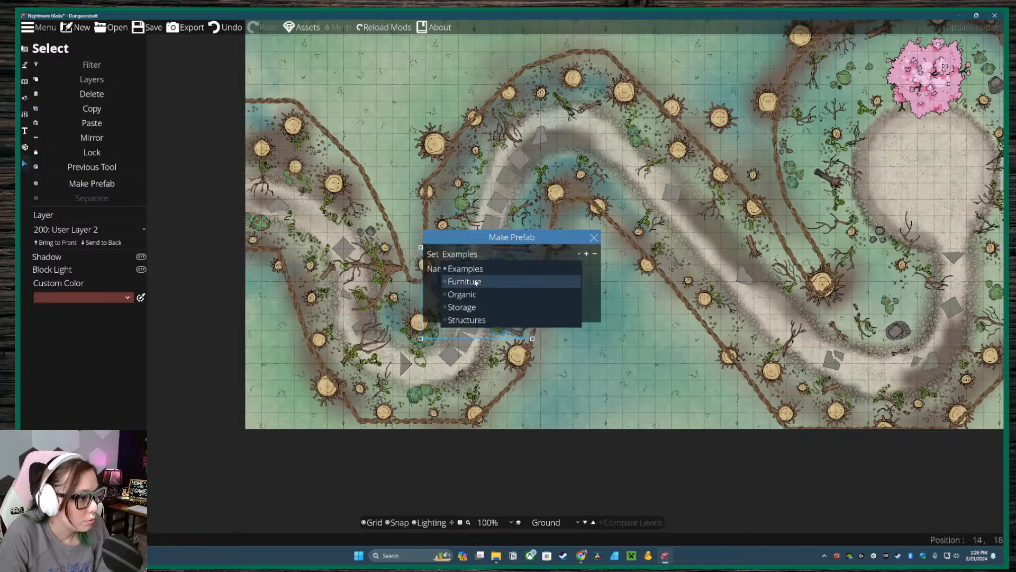
left_click(475, 294)
left_click(488, 269)
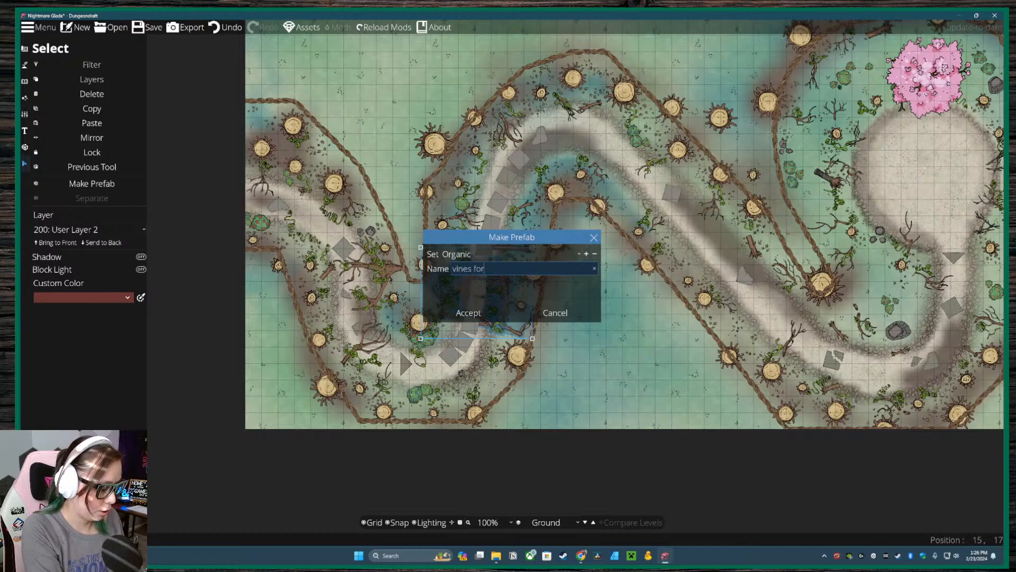
type("vines for the pl")
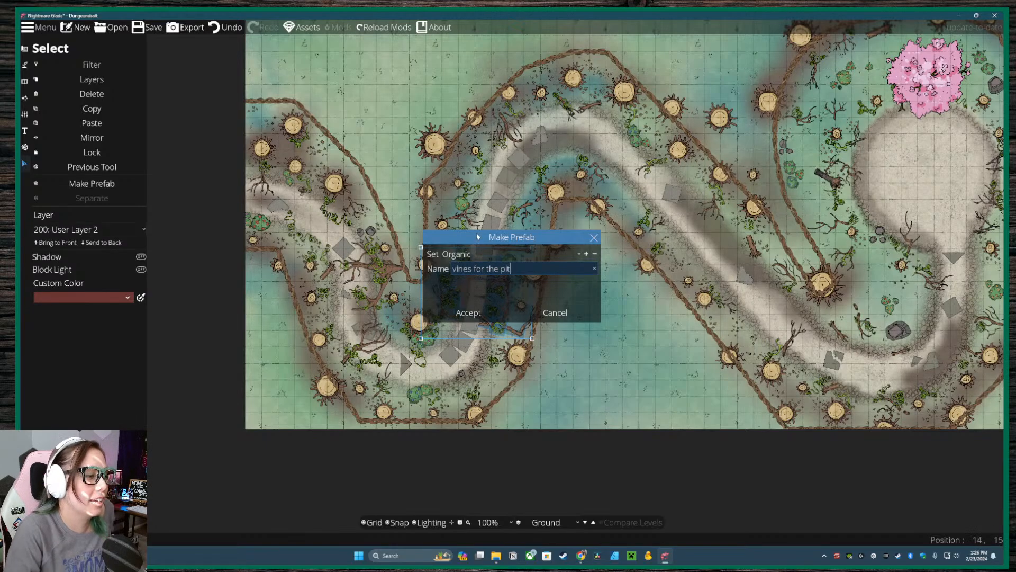
left_click(468, 313)
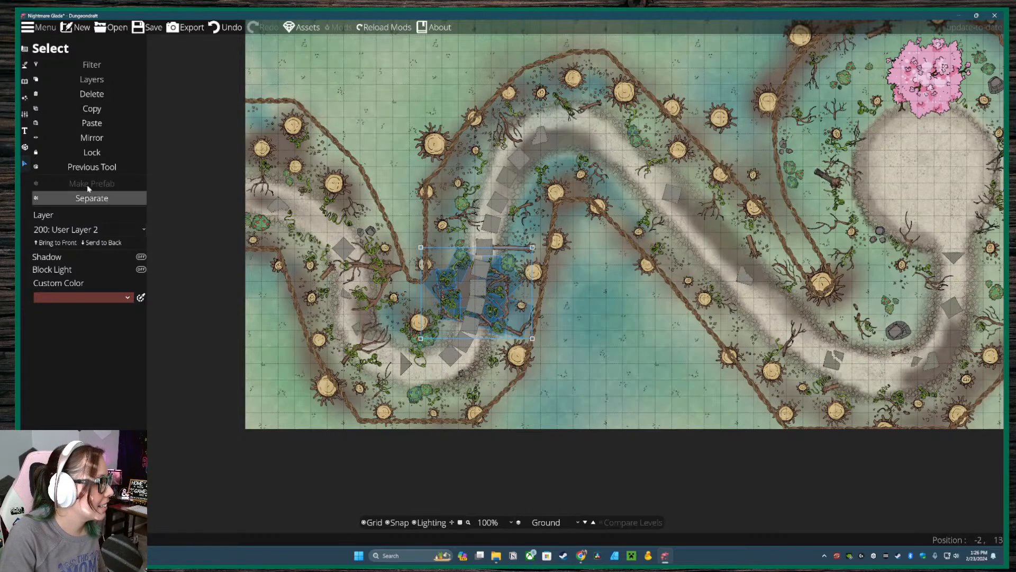
- Assign the grouped vines and roots around the pit to 400: User Layer 4 and clear the selection
left_click(110, 231)
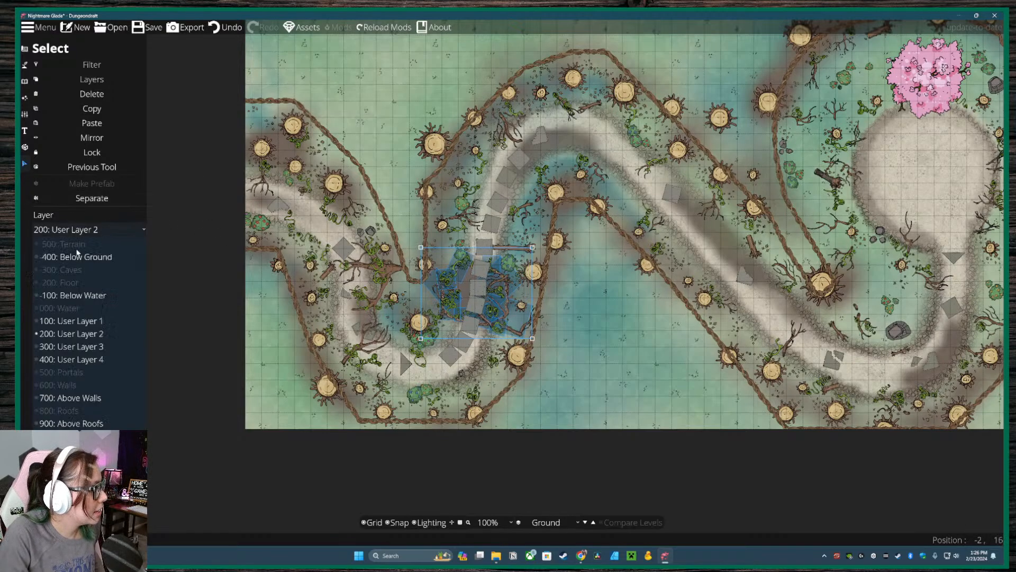
left_click(94, 359)
left_click(204, 223)
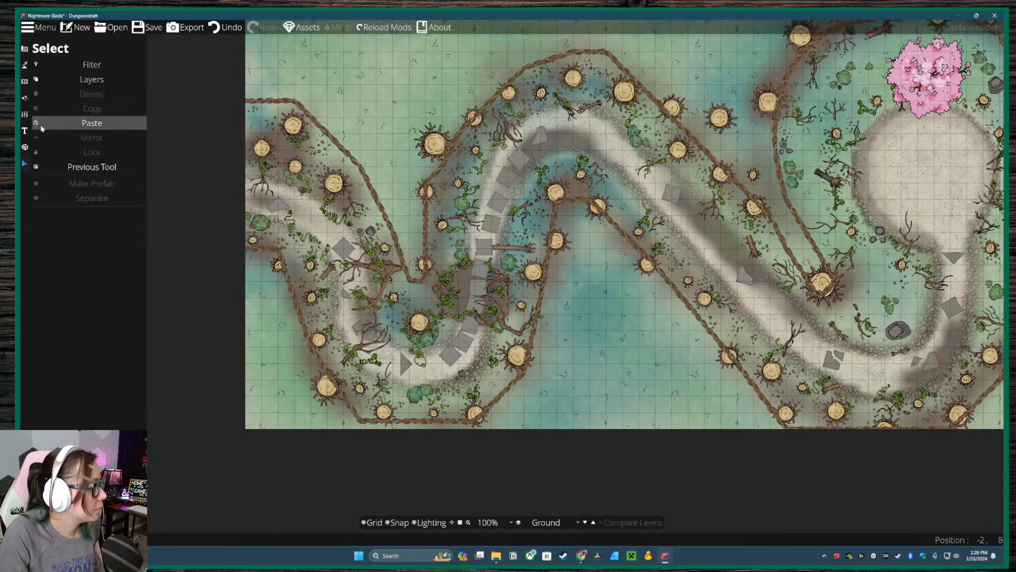
- Place the "vines for the pit" prefab from the Organic set on the open blue-green ground outside the path's bend
left_click(24, 148)
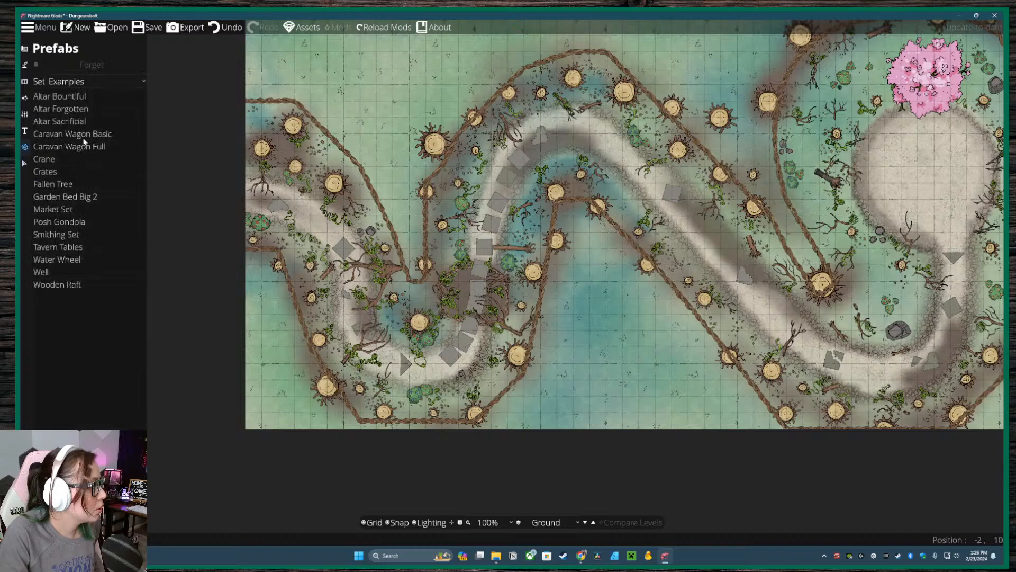
left_click(89, 83)
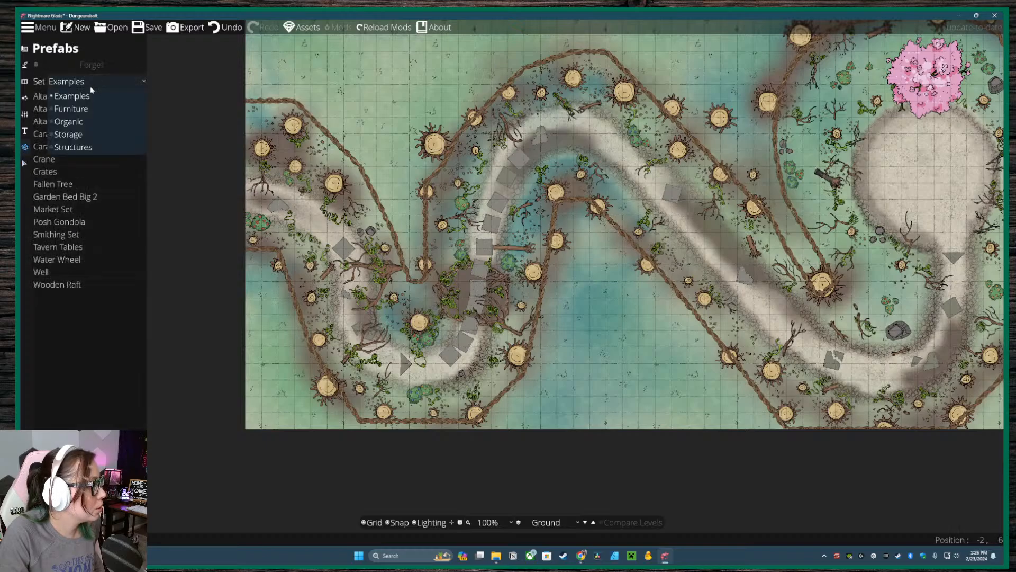
left_click(81, 121)
left_click(78, 111)
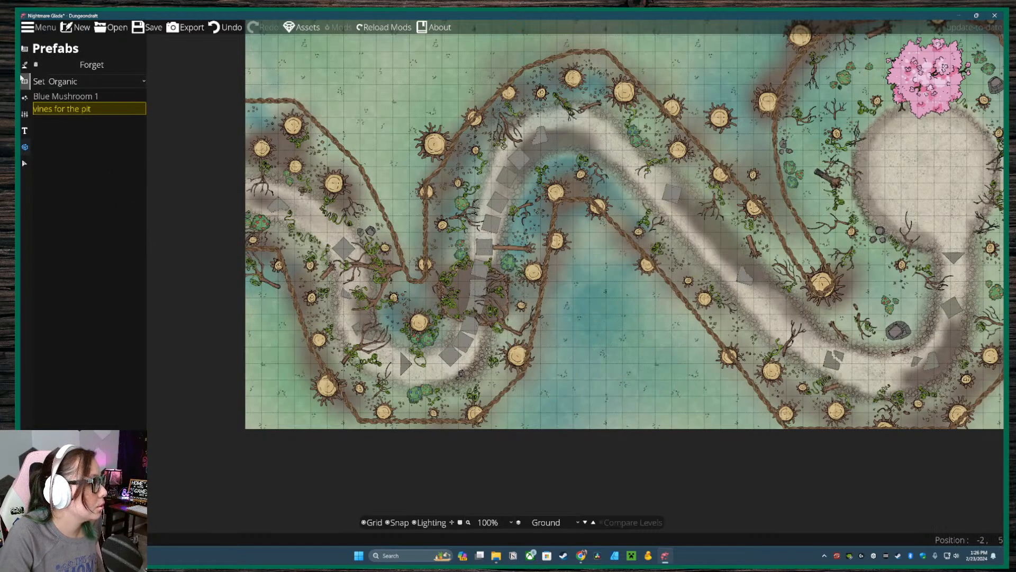
left_click(601, 358)
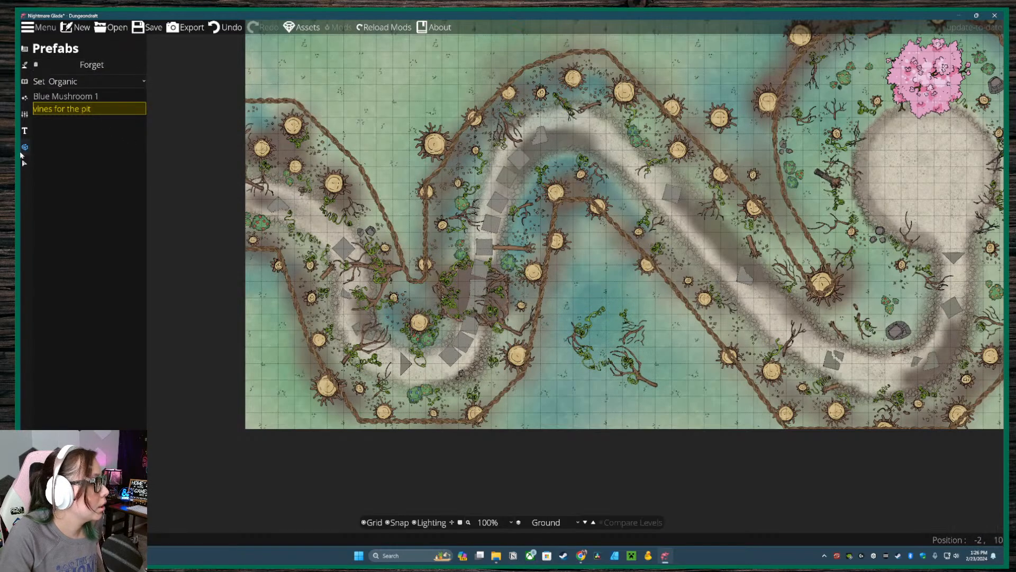
- Select the newly placed vine prefab and assign it to 400: User Layer 4
left_click(25, 163)
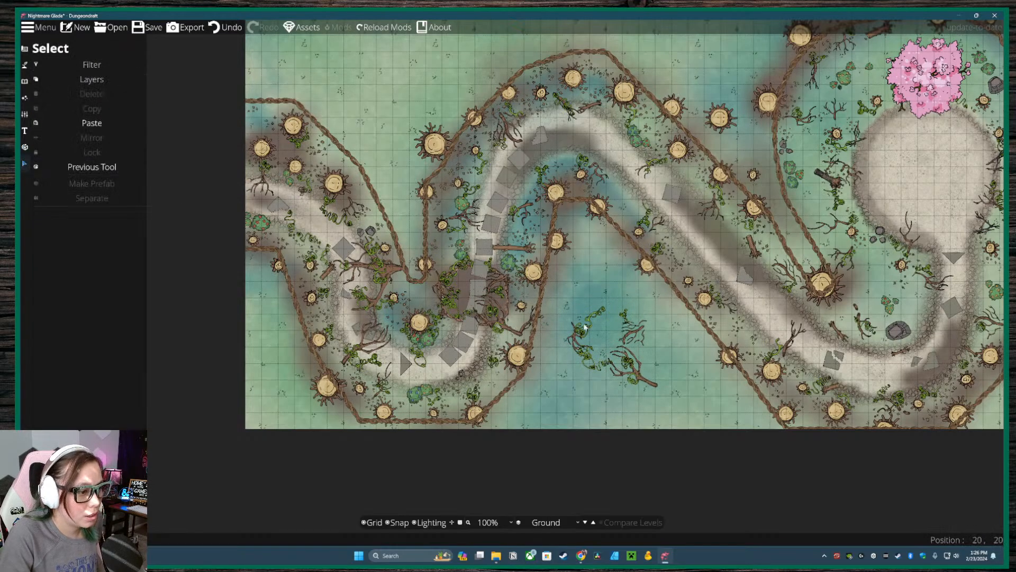
left_click_drag(686, 408, 557, 290)
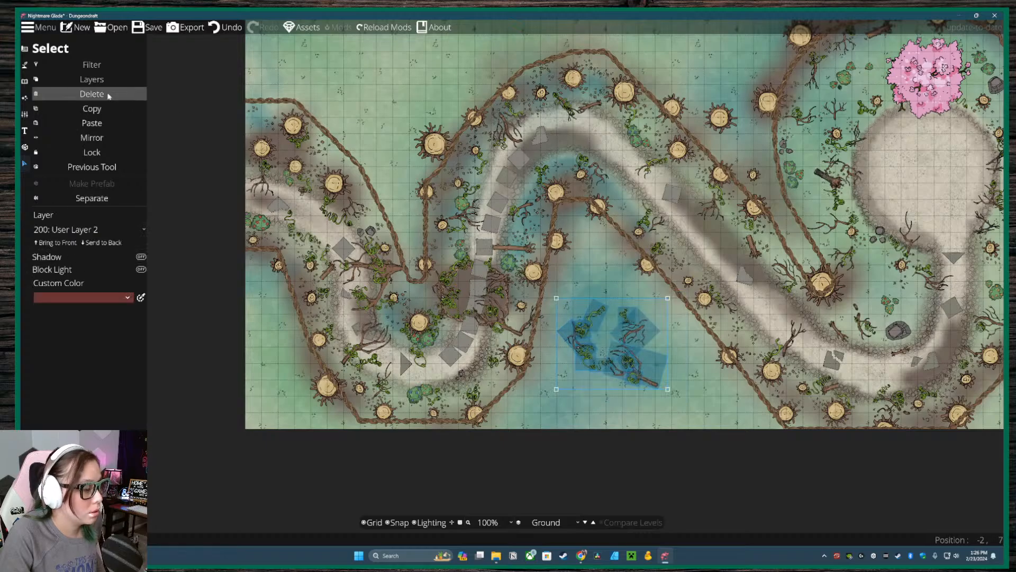
left_click(109, 236)
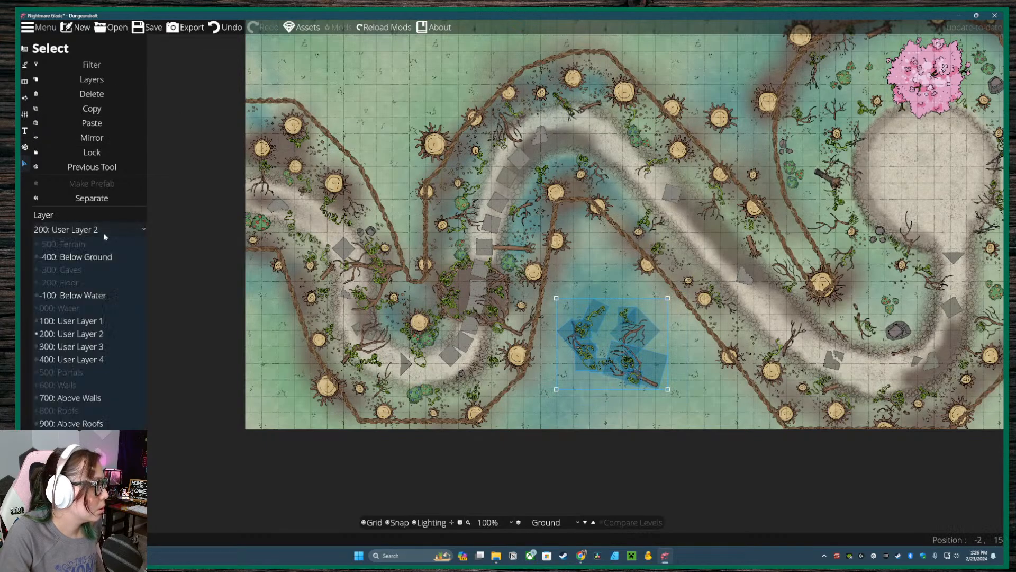
left_click(107, 360)
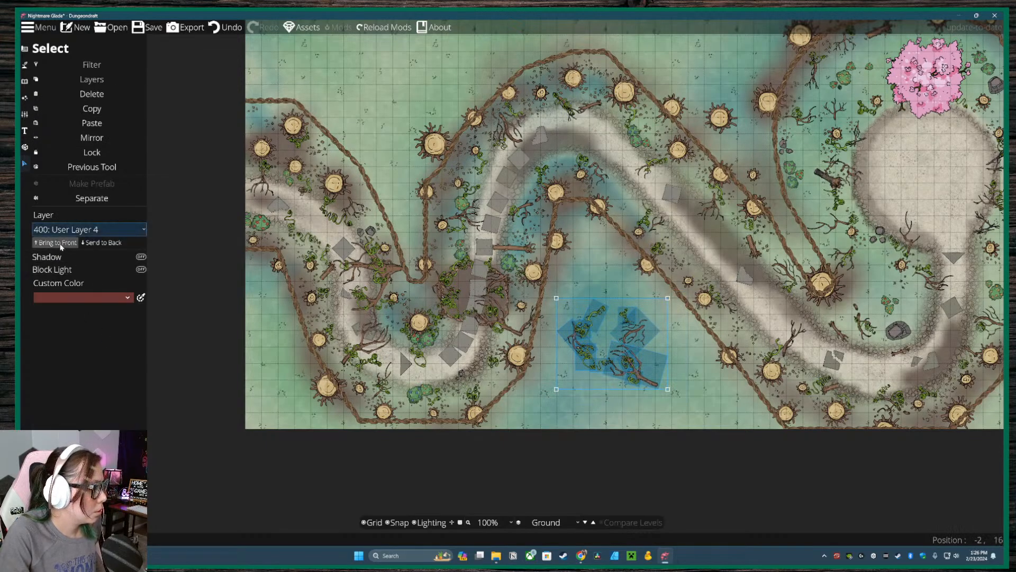
- Move the new vine prefab over the slabs at the pit and turn snapping off to align it with the original
left_click_drag(636, 371, 502, 323)
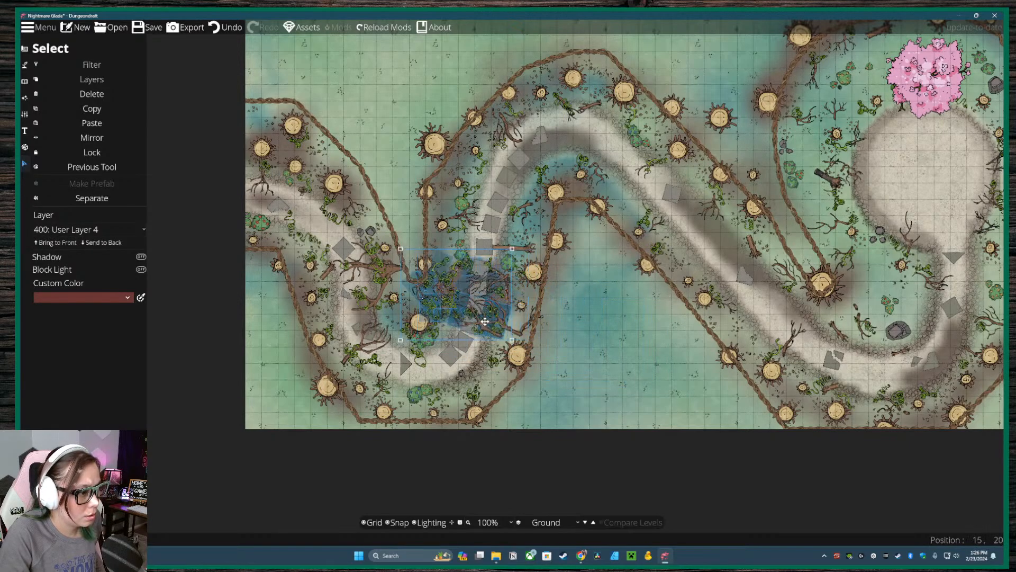
left_click(406, 522)
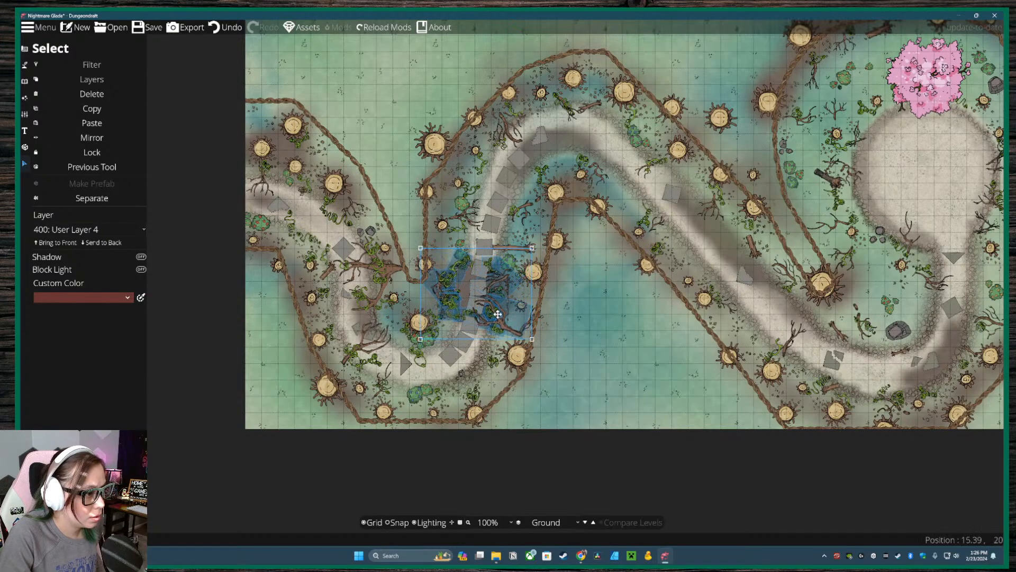
left_click_drag(503, 314, 498, 312)
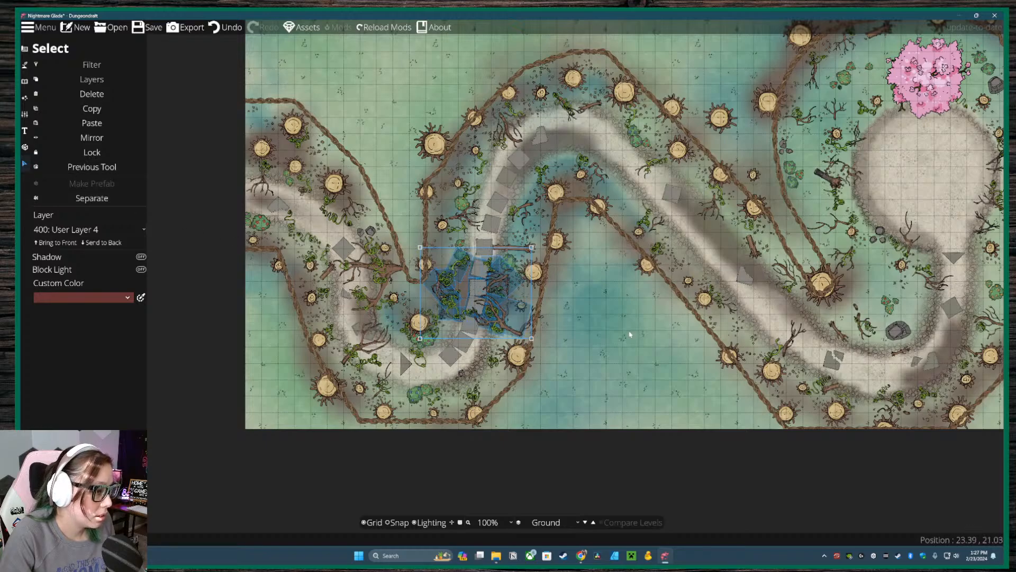
- Undo the last nudge, reselect the vine group at the pit and move it out to the open blue-green ground
key("ctrl+z")
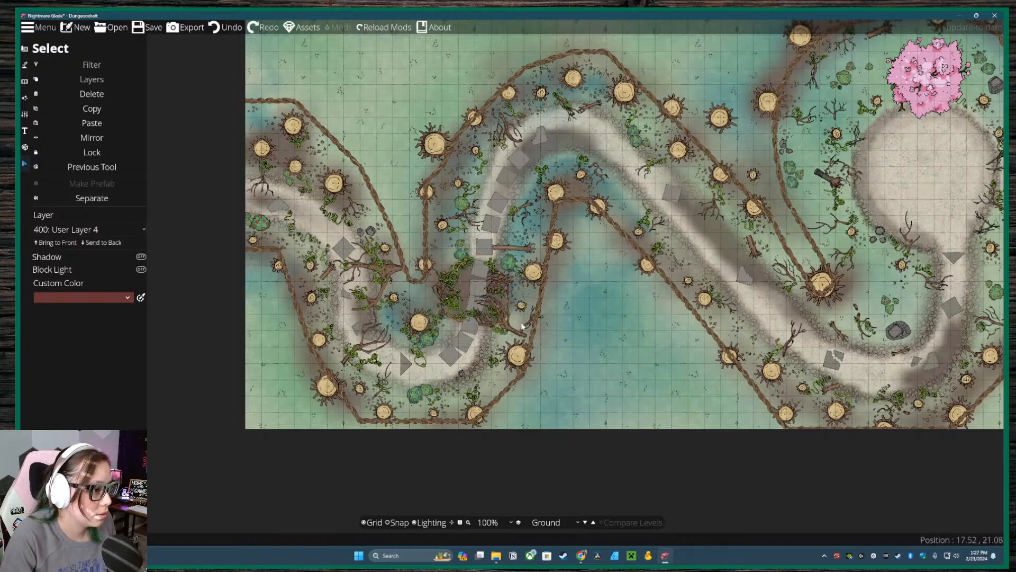
left_click(502, 328)
key("m")
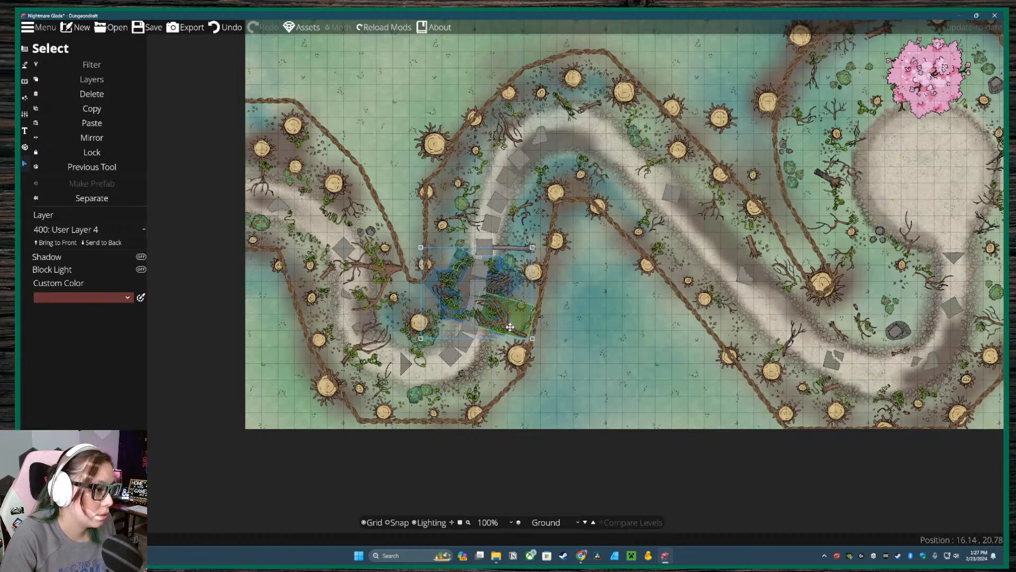
left_click_drag(501, 331, 621, 351)
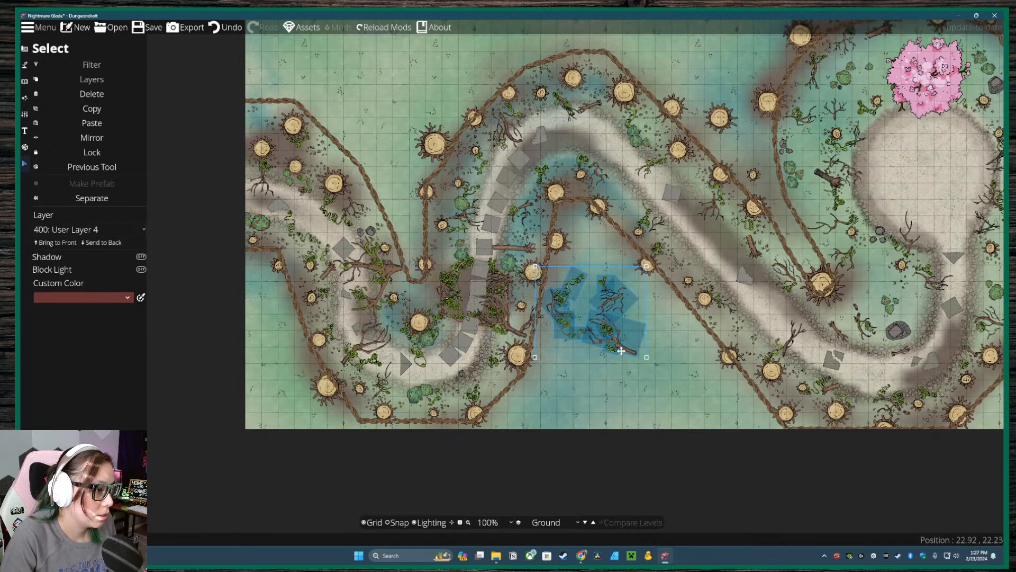
- Try to move the individual roots that overlap the slabs away from the pit
left_click_drag(499, 328, 500, 284)
right_click(552, 353)
left_click_drag(550, 355, 507, 324)
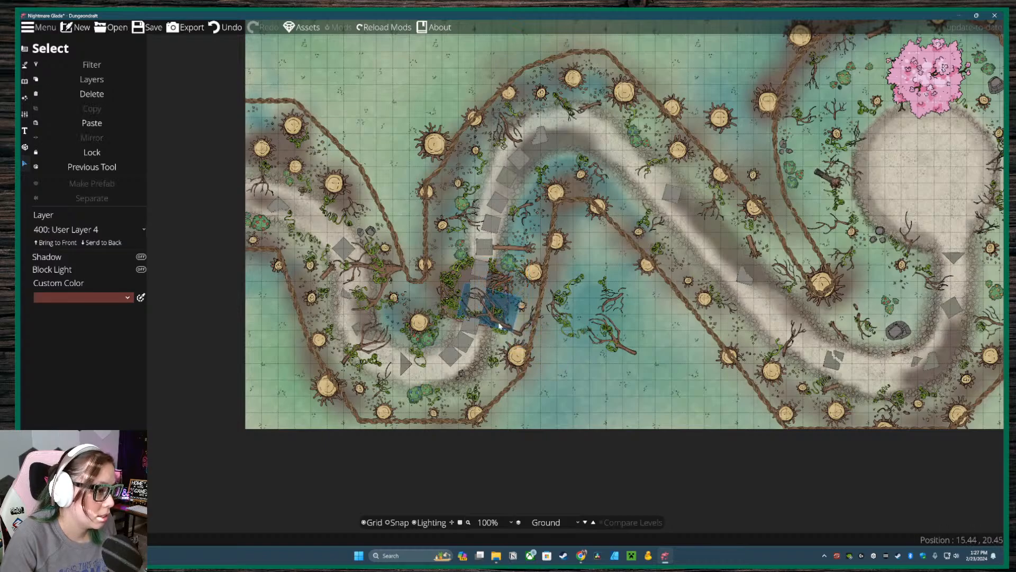
right_click(503, 301)
- Undo the recent moves back to the point where the extra vine prefab was first placed on the open ground
left_click(219, 28)
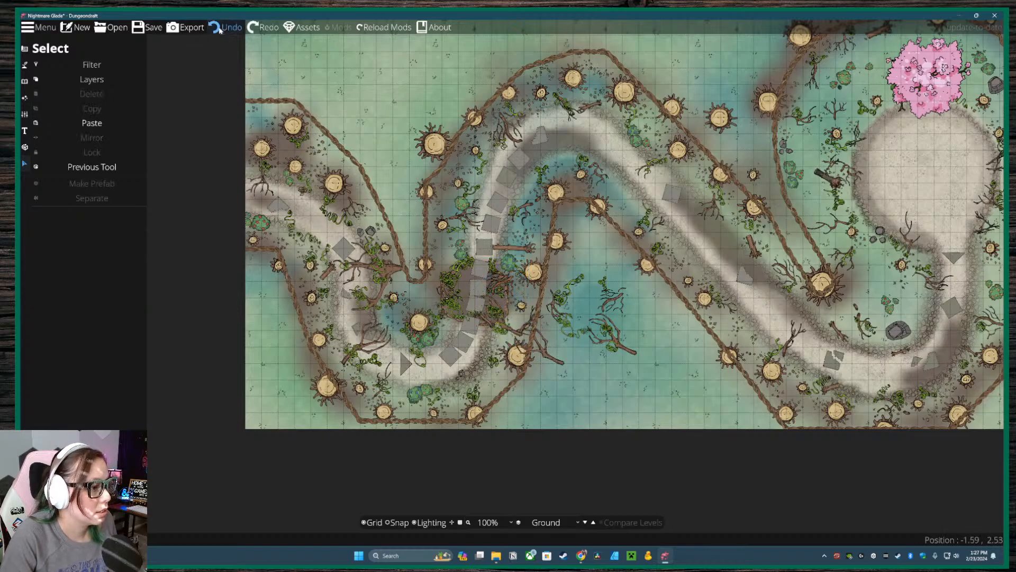
left_click(218, 28)
left_click(218, 28)
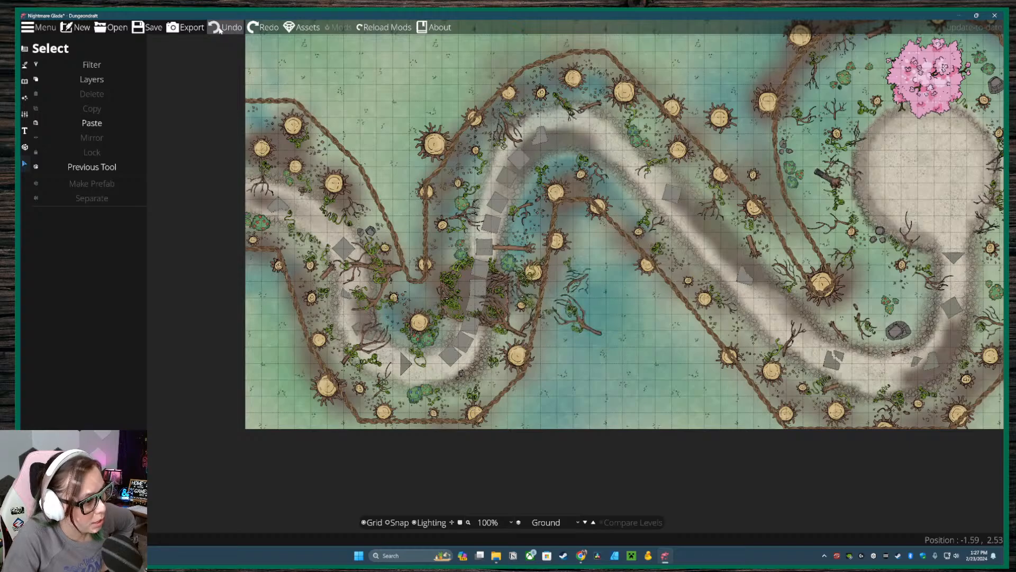
left_click(218, 28)
left_click(218, 28)
left_click(218, 28)
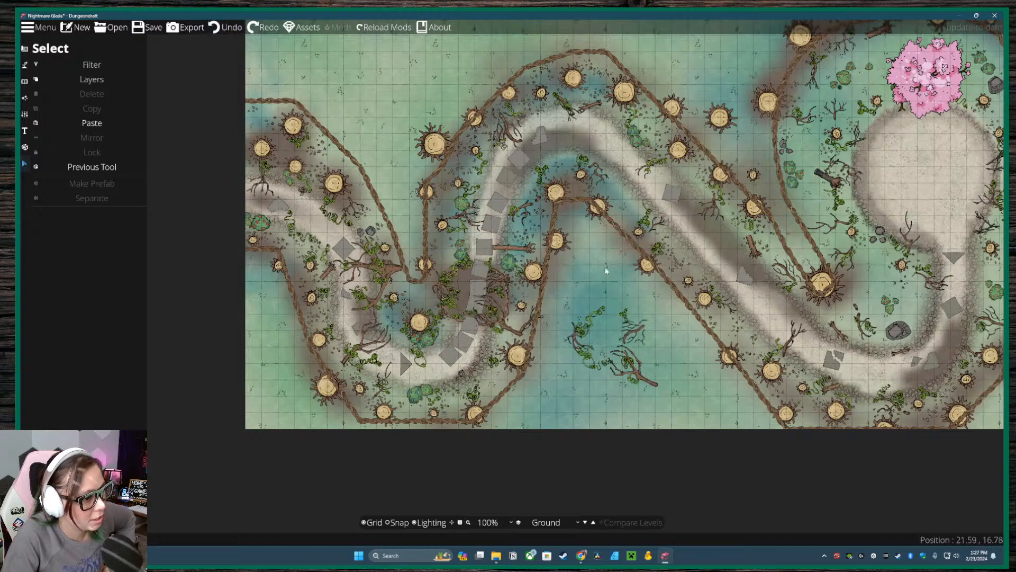
- Reselect the whole extra vine prefab, move it over the pit in line with the original and clear the selection
left_click_drag(683, 408, 550, 293)
left_click_drag(703, 431, 556, 292)
mouse_move(627, 352)
left_mouse_down()
mouse_move(599, 381)
mouse_move(637, 342)
left_mouse_up()
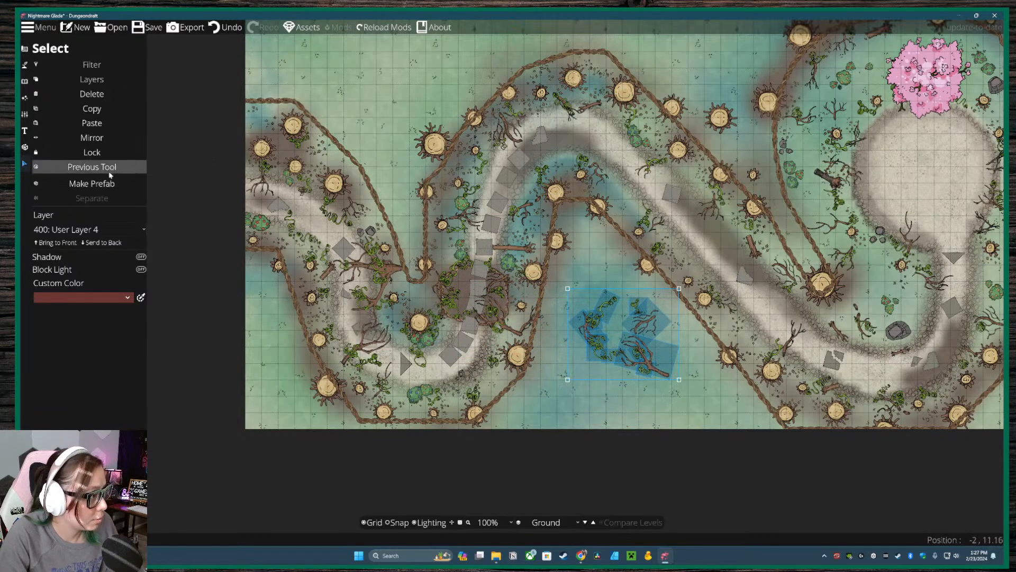
left_click_drag(679, 374, 512, 323)
left_click_drag(508, 329, 503, 321)
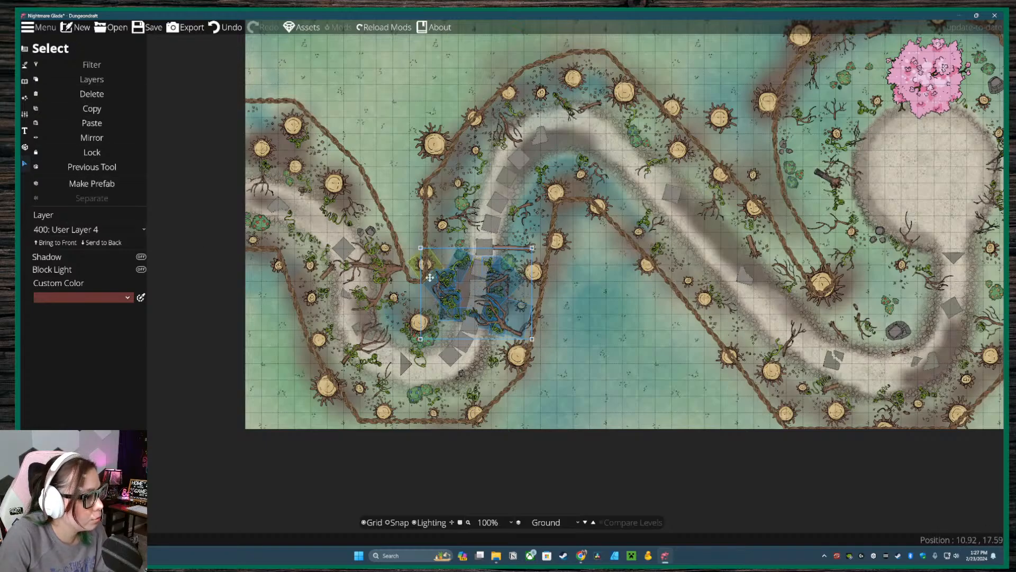
left_click(657, 351)
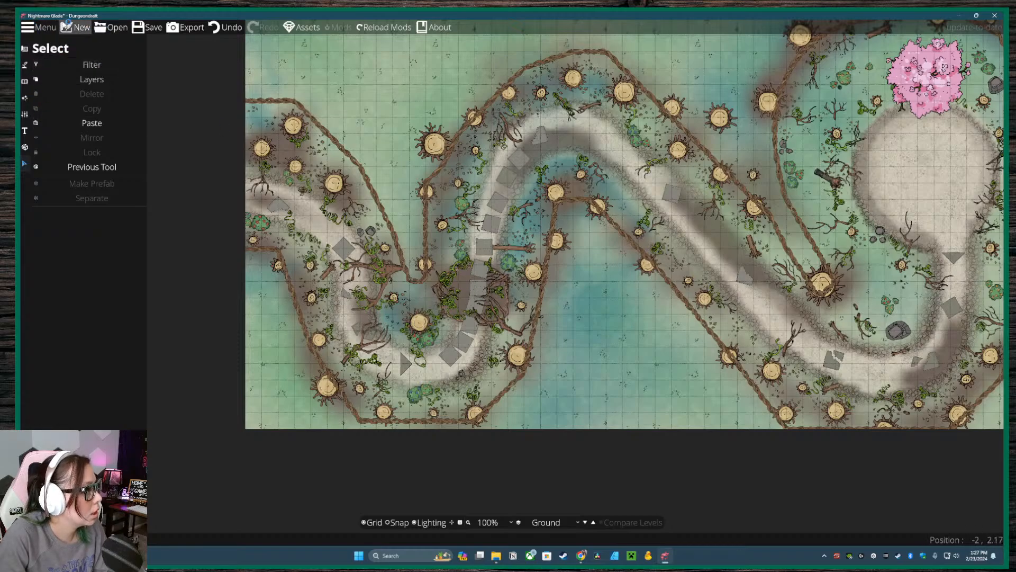
- Try deleting the three slabs across the pit, and undo back to before the extra vine prefab was placed
left_click(481, 272)
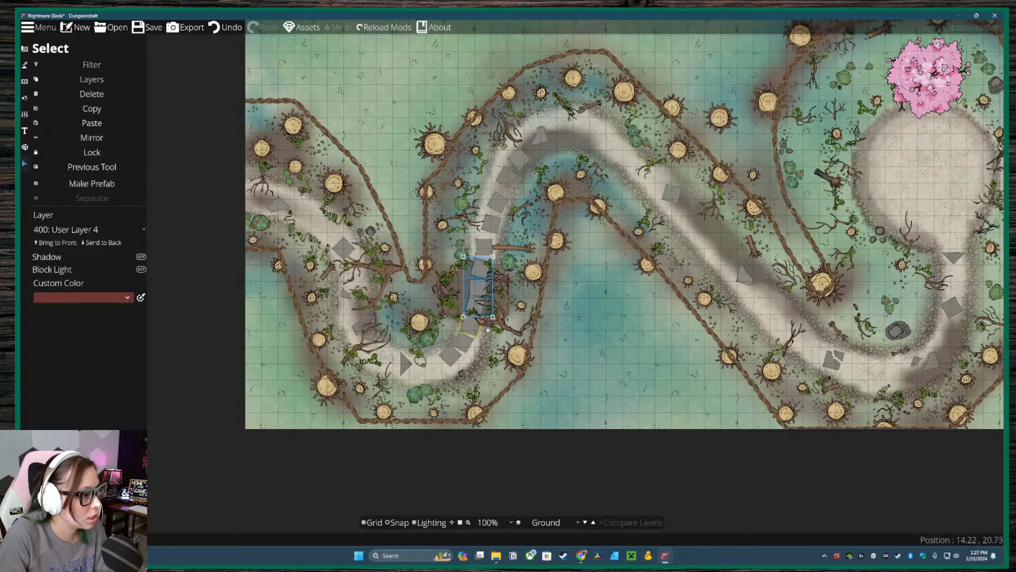
key("Delete")
left_click(215, 28)
left_click(215, 27)
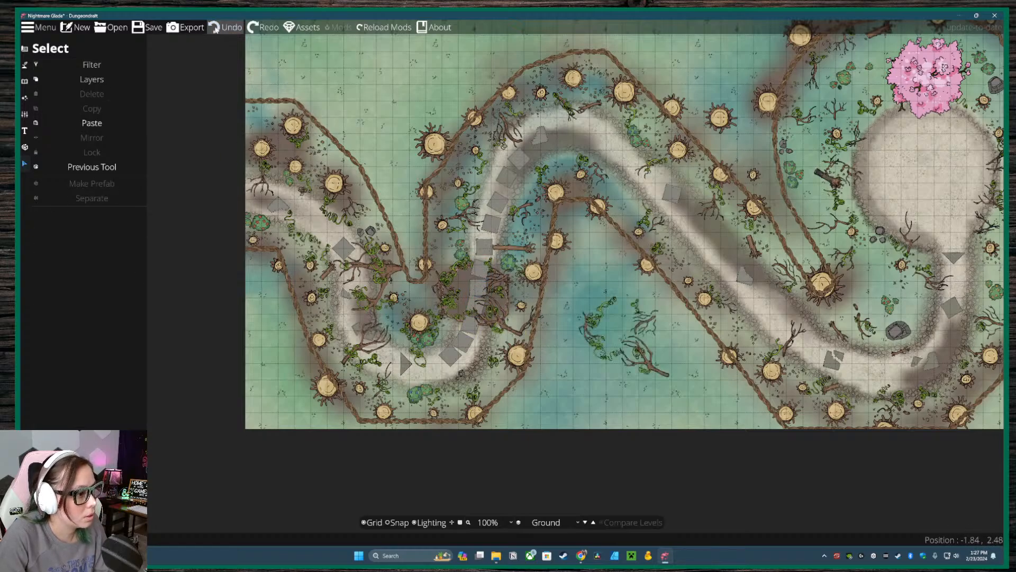
left_click(215, 28)
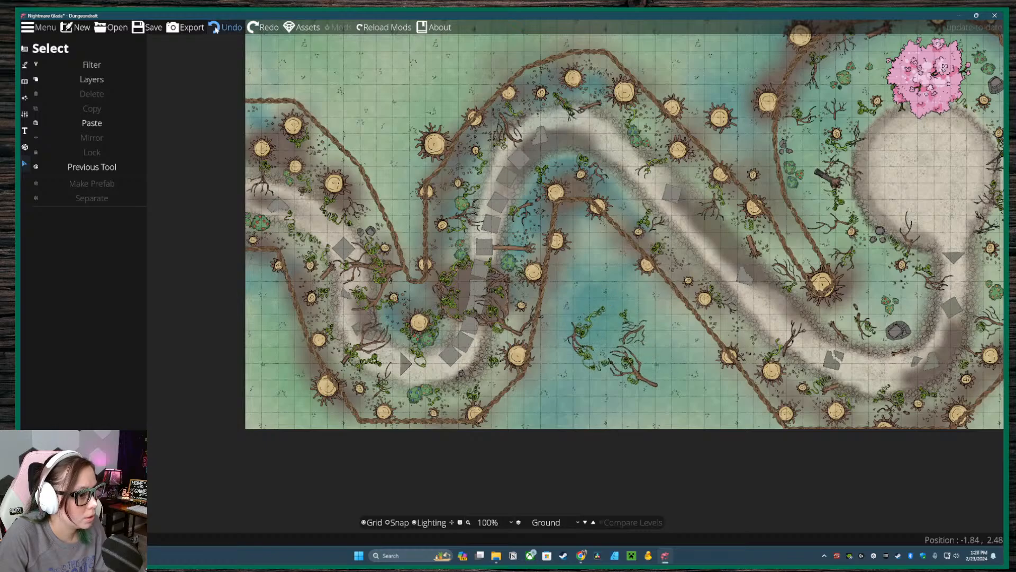
left_click(215, 27)
left_click(504, 280)
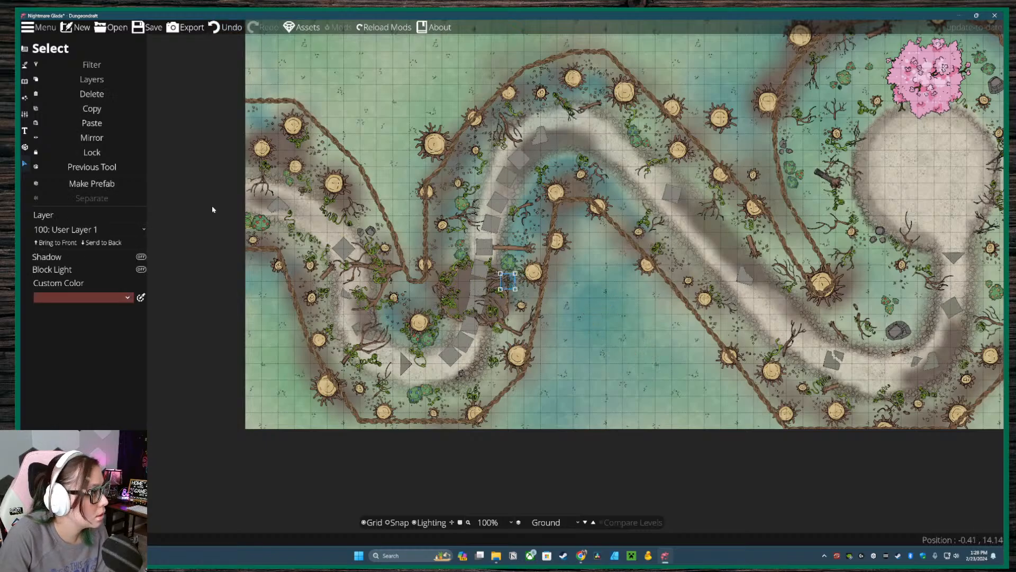
left_click(612, 429)
left_click_drag(584, 356, 436, 254)
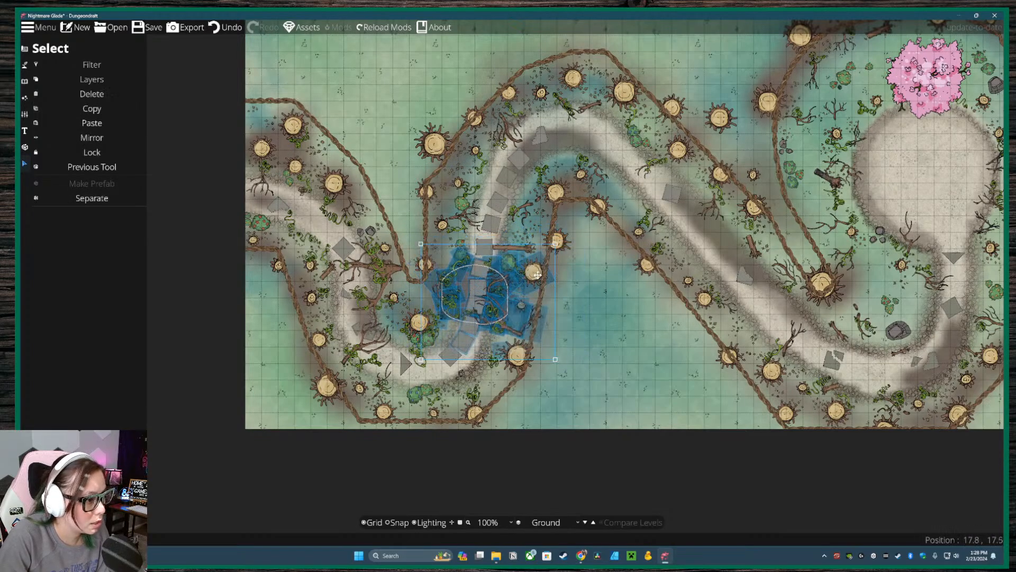
left_click(562, 361)
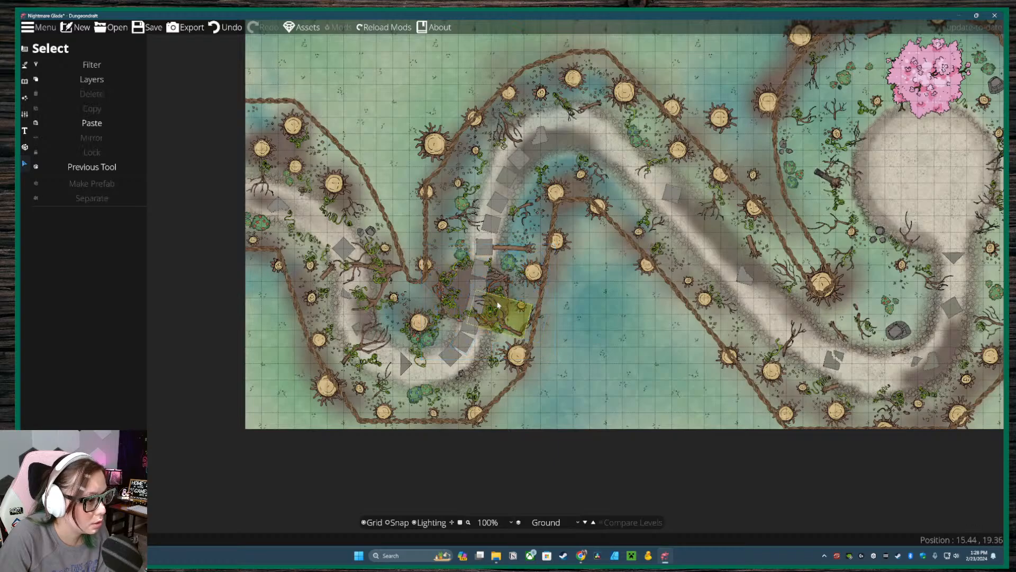
- Copy the pit's vine group with its three slabs and paste it on the open blue-green ground outside the bend
left_click(506, 332)
left_click(504, 329)
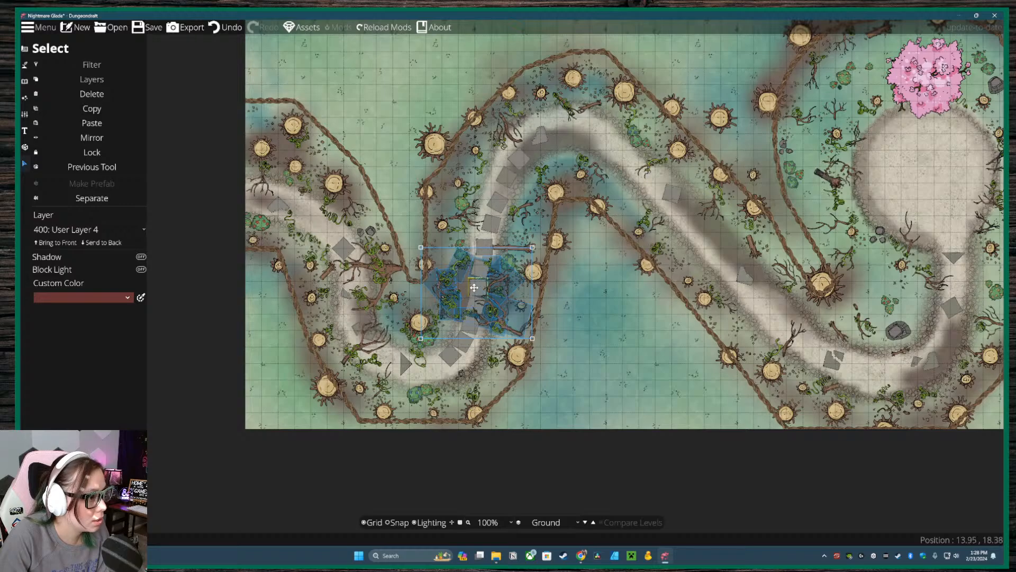
left_click(87, 112)
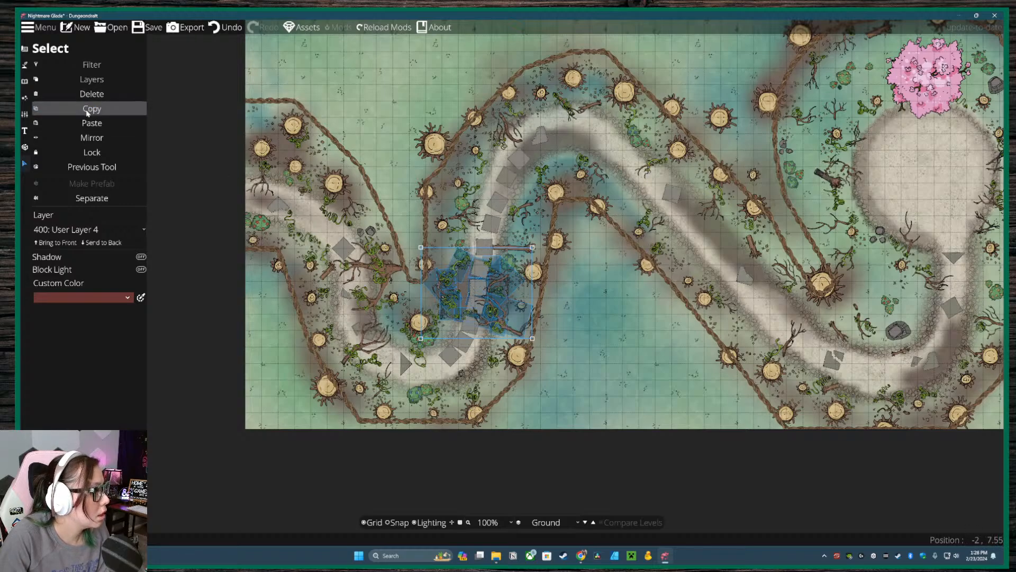
left_click(133, 123)
left_click_drag(552, 307, 658, 379)
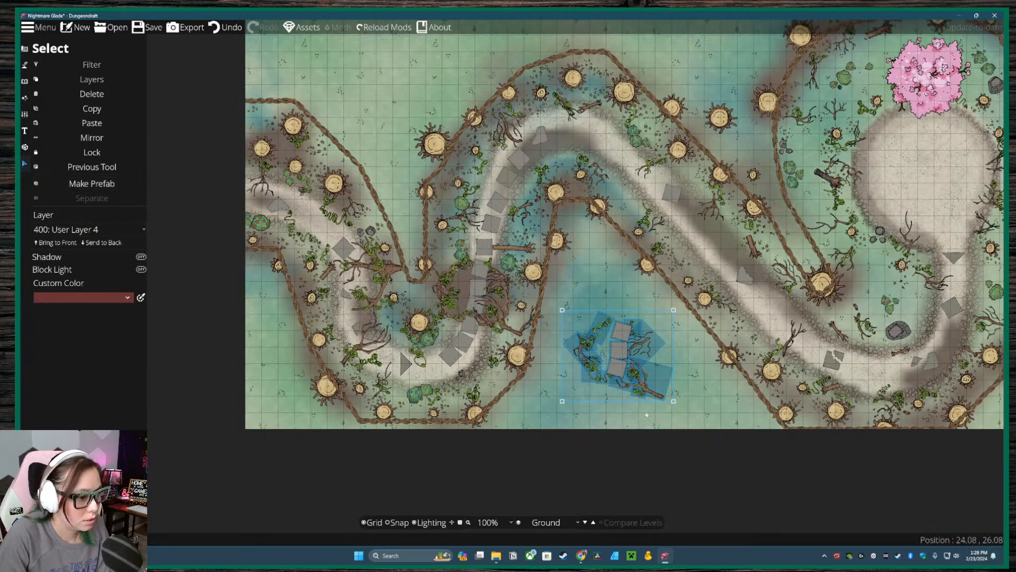
left_click(689, 404)
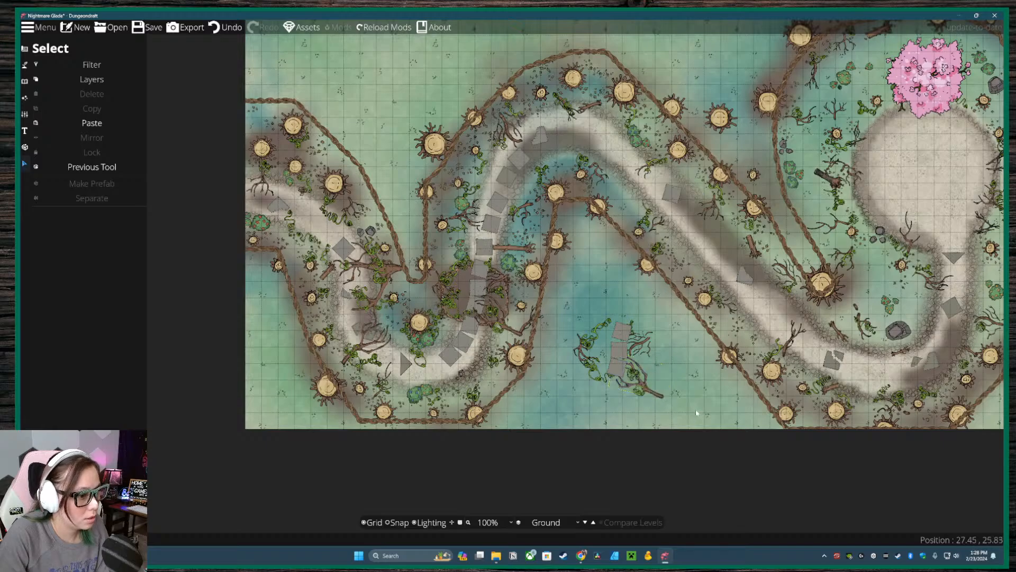
- Select the pasted vines and slabs and save them in the Examples set as the prefab "vines for the pit 2"
left_click_drag(692, 413, 578, 295)
left_click(91, 183)
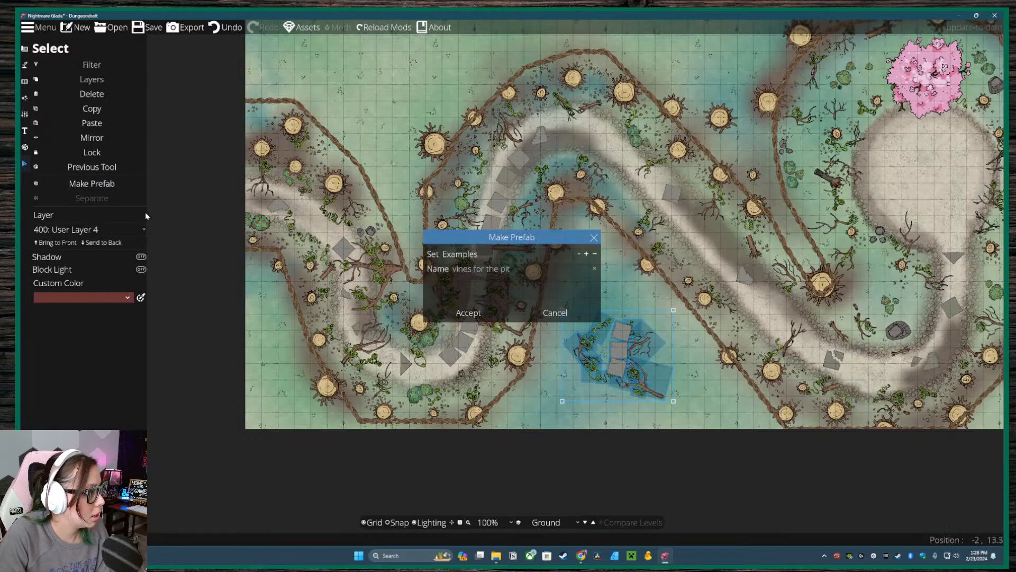
left_click(535, 269)
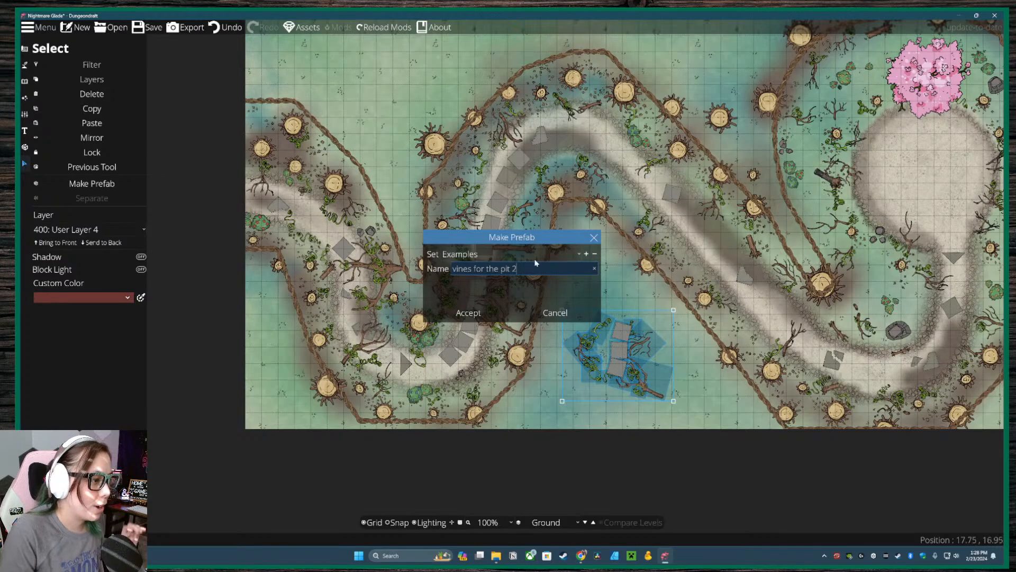
left_click(468, 313)
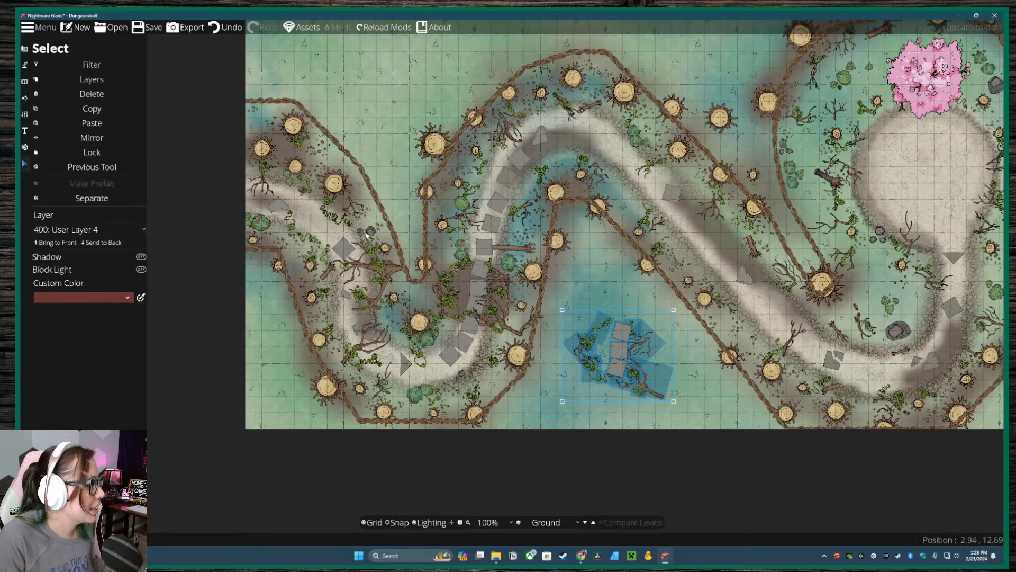
- Delete the pasted vine and slab copy from the open ground and save the map
left_click(601, 274)
left_click(619, 350)
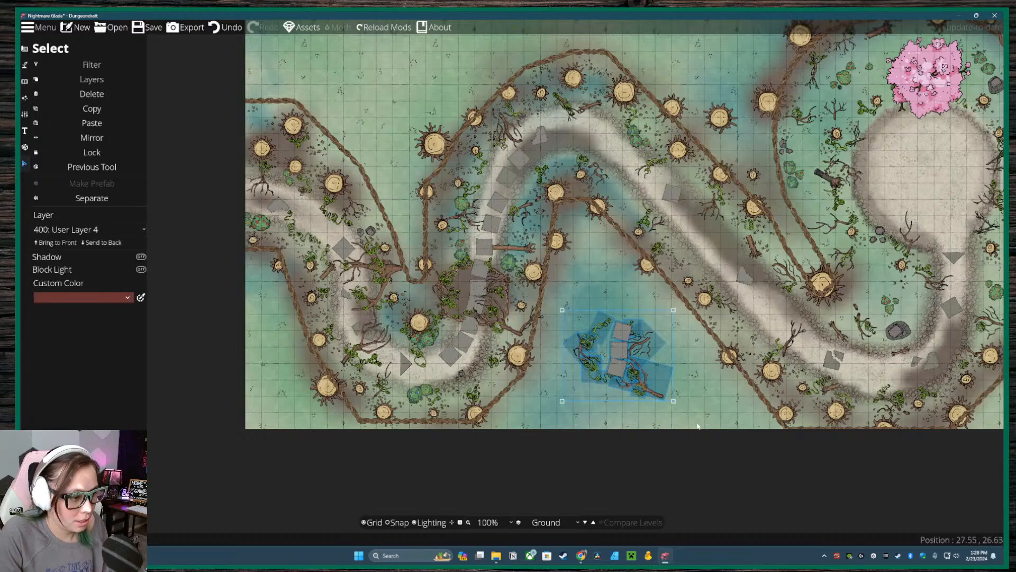
key("Delete")
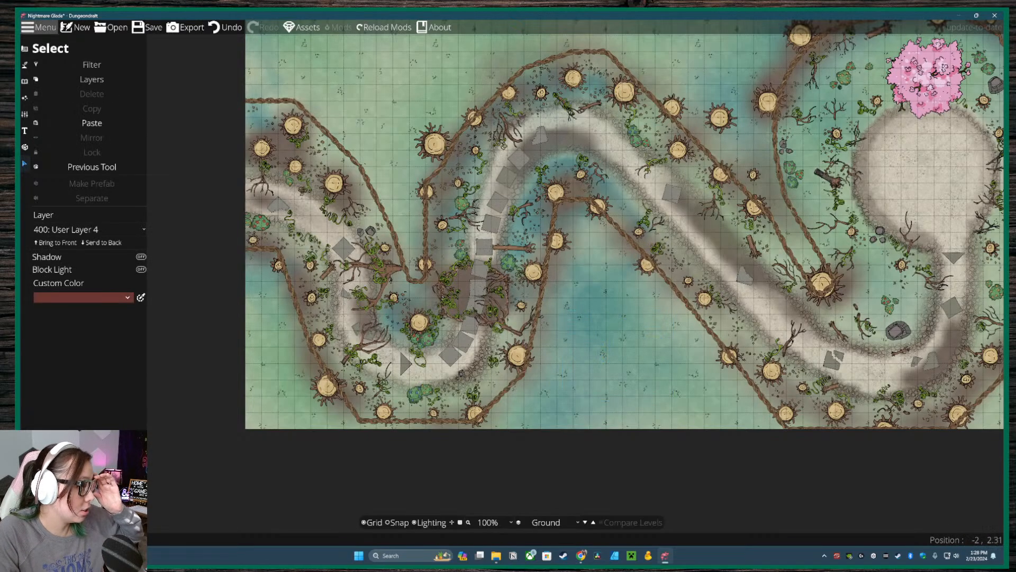
left_click(149, 27)
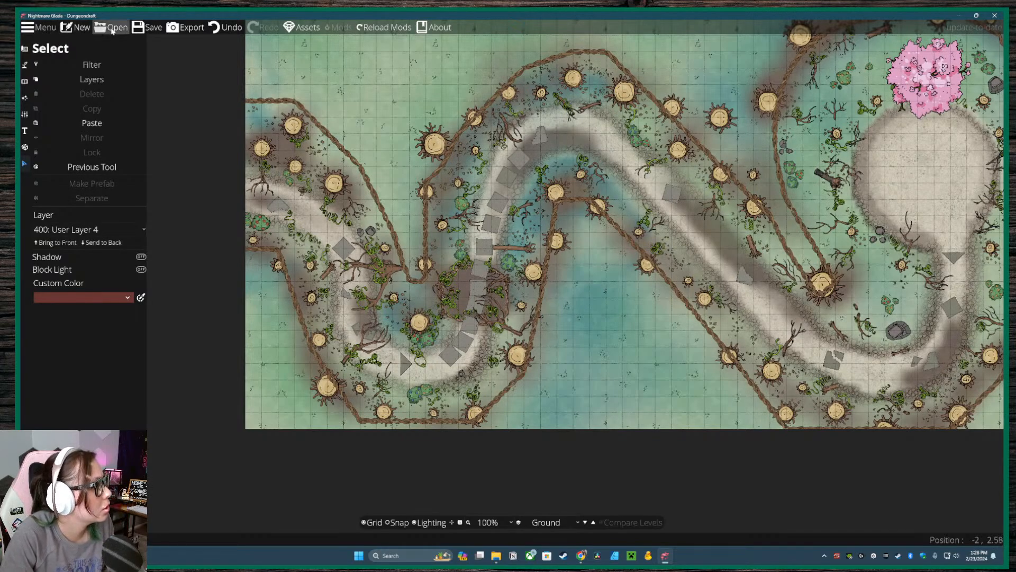
left_click(68, 29)
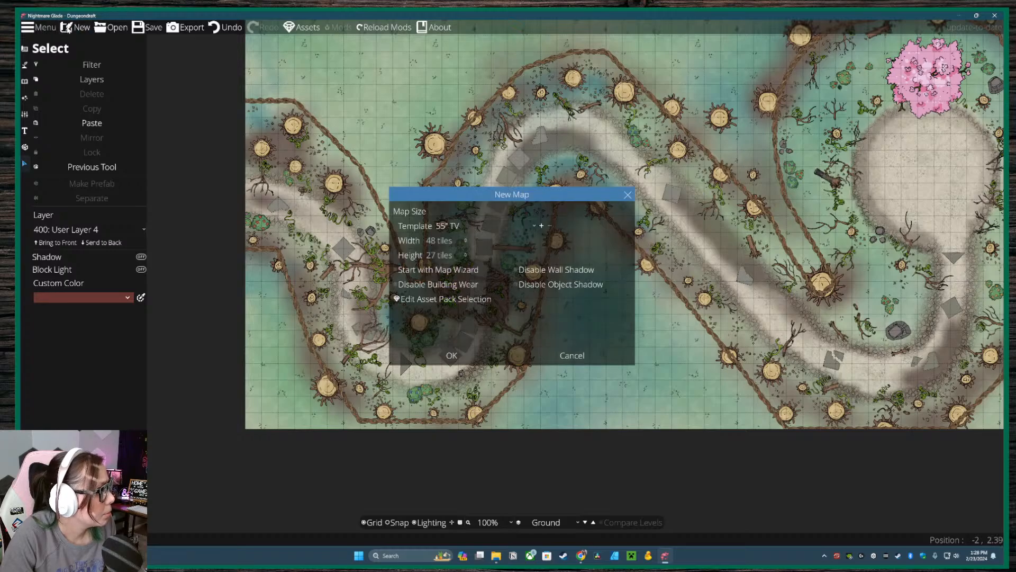
left_click(486, 225)
left_click(487, 266)
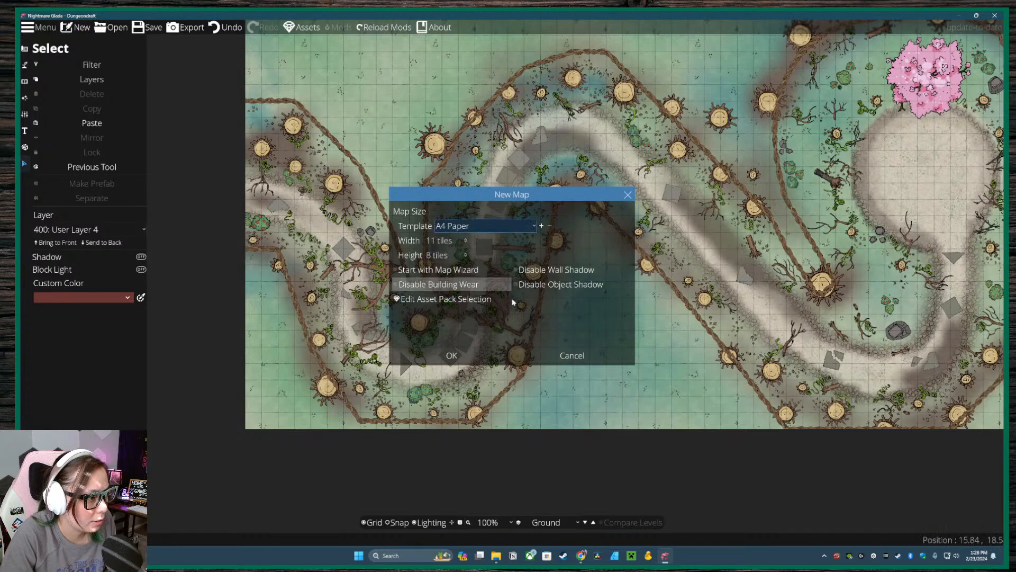
left_click(574, 355)
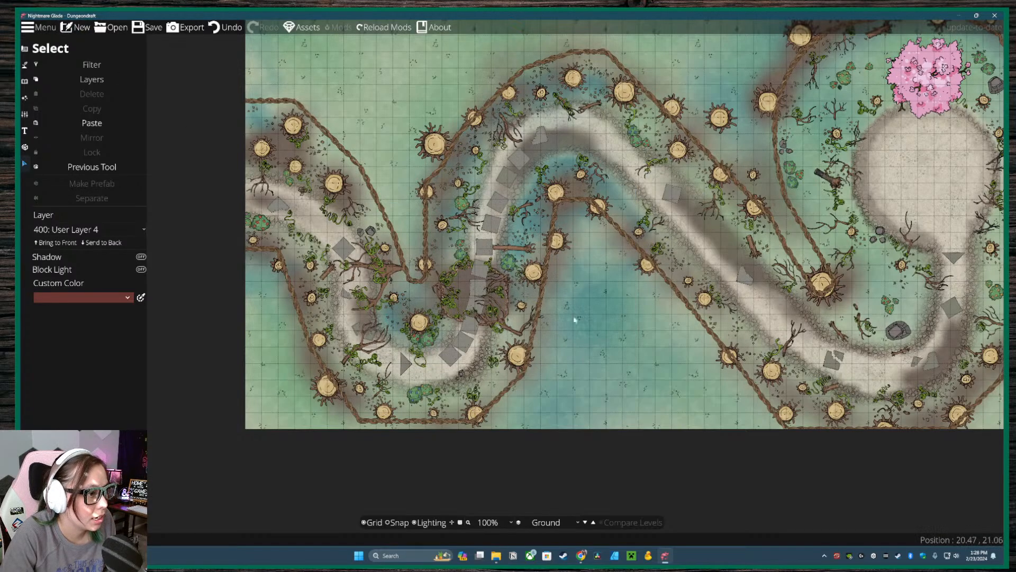
- Save the forest map and create a new 11 by 8 tile map from the A4 Paper template
left_click(142, 27)
left_click(74, 28)
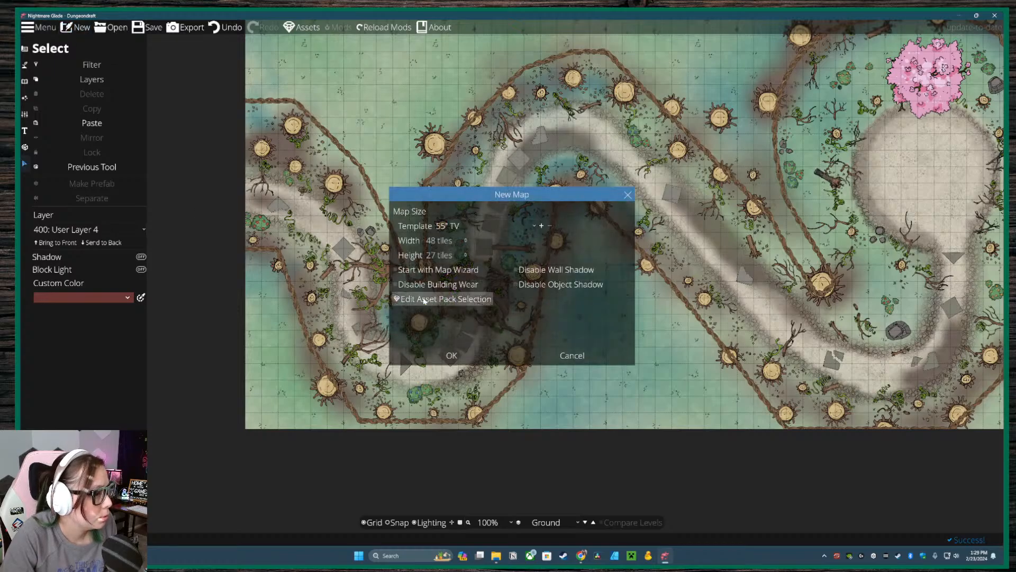
left_click(474, 226)
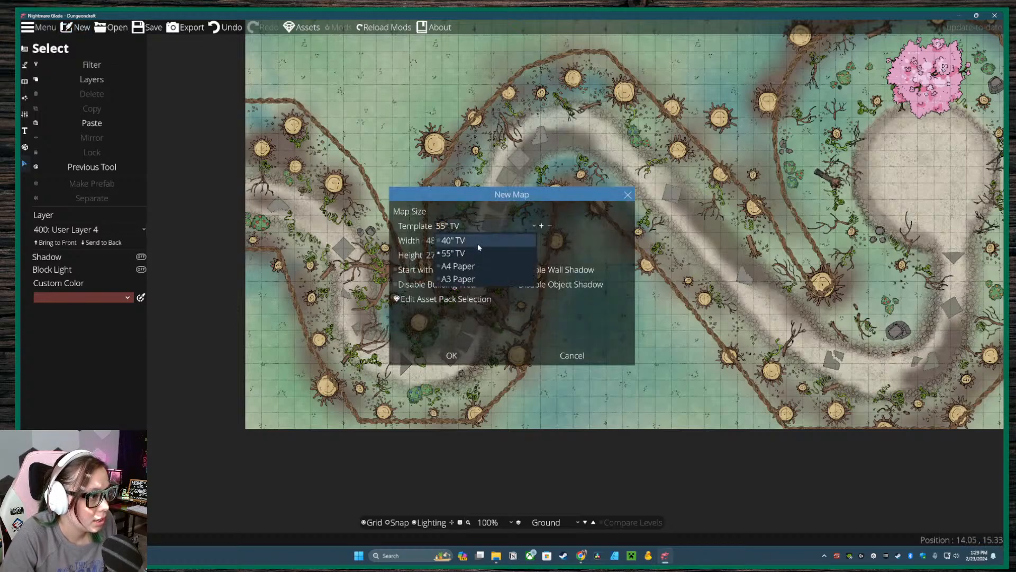
left_click(487, 279)
left_click(449, 355)
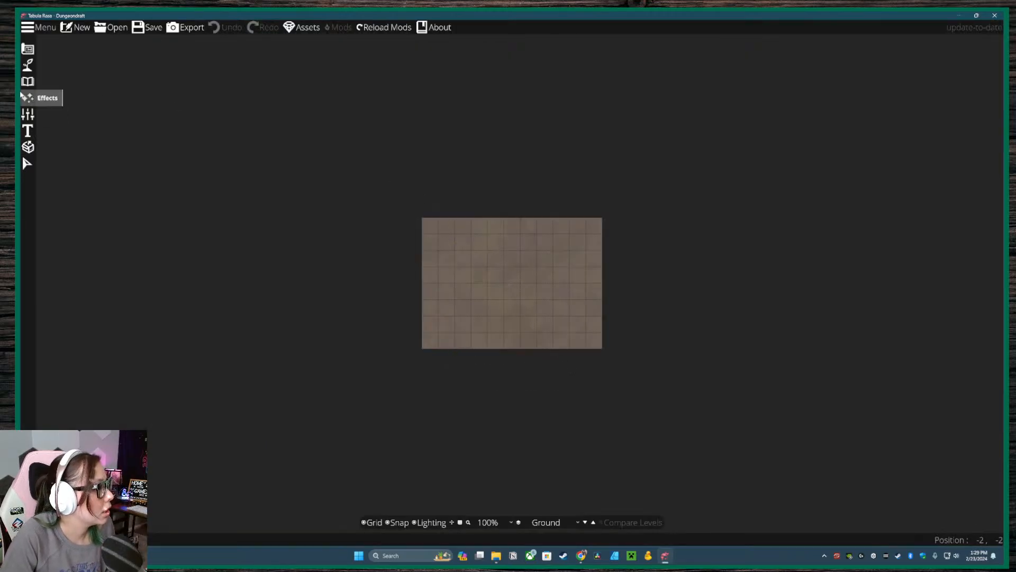
- Disable the terrain on the new map so it has no ground texture
left_click(23, 49)
left_click(26, 65)
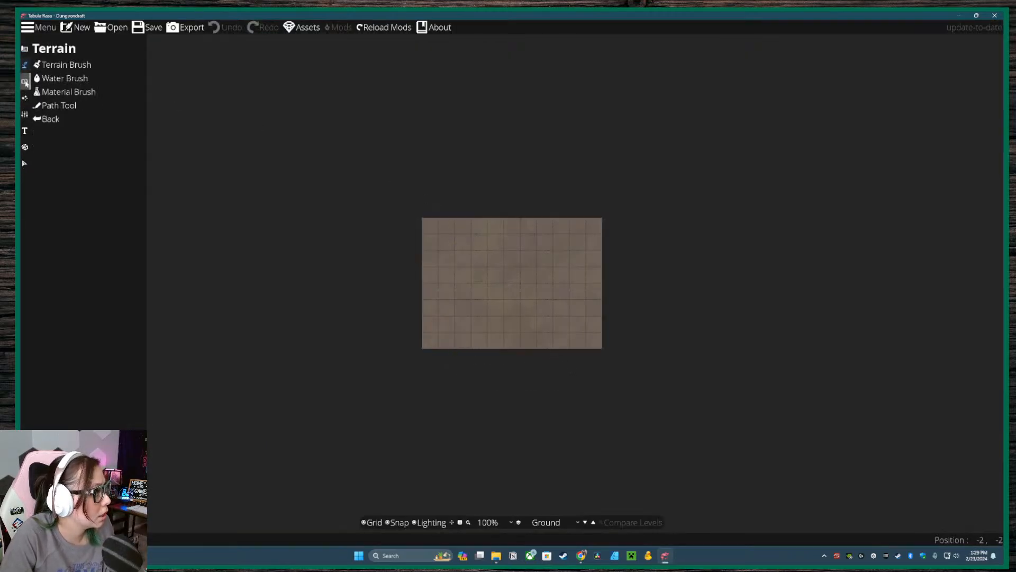
left_click(61, 65)
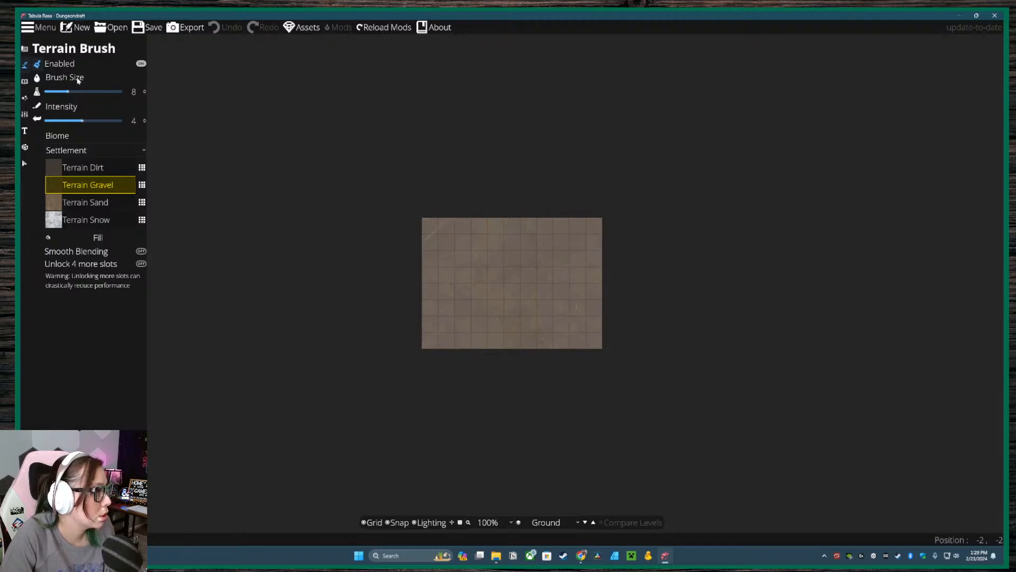
left_click(143, 64)
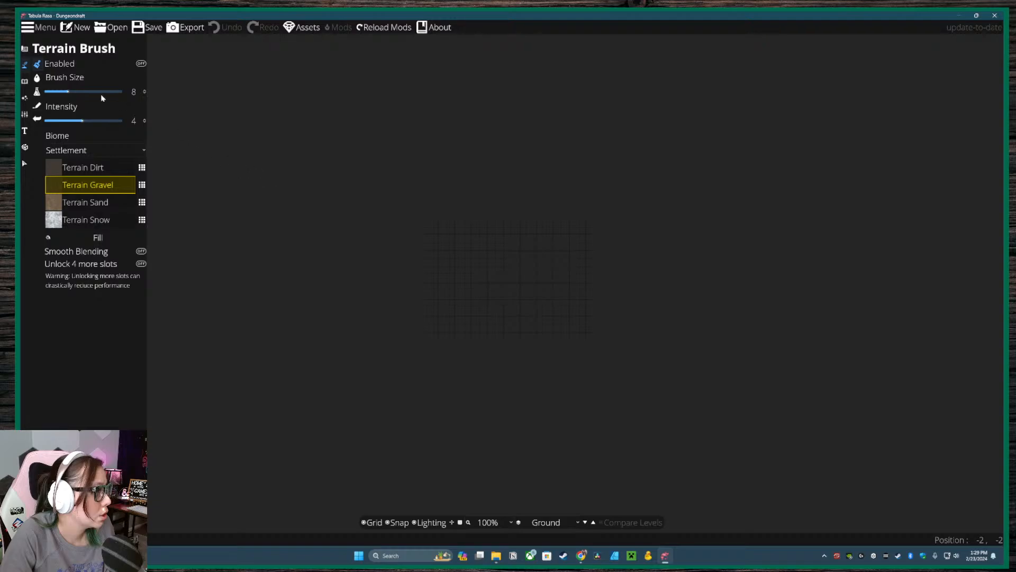
- Place the "vines for the pit 2" prefab from the Examples set near the middle of the blank map
left_click(24, 147)
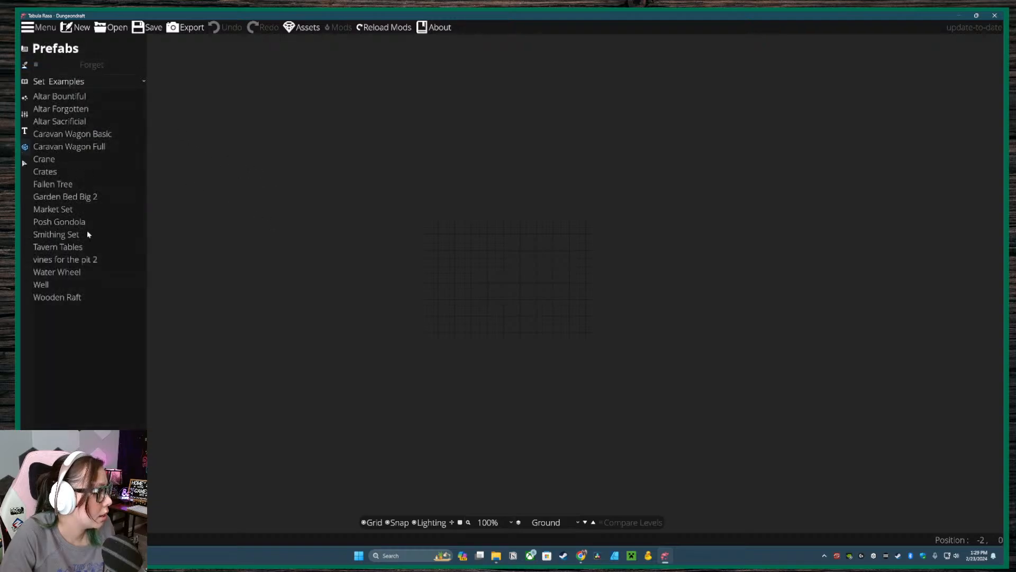
left_click(74, 259)
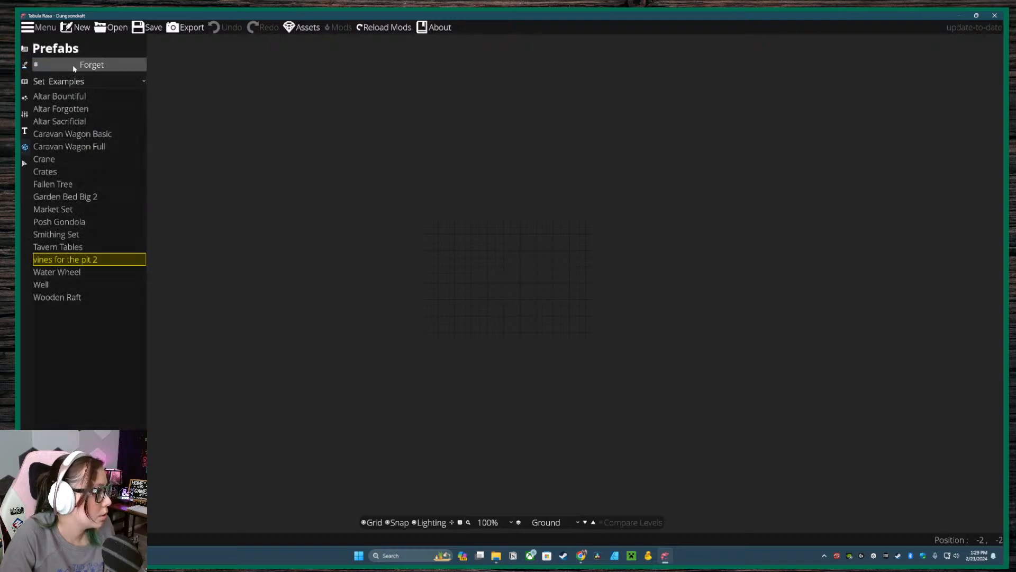
left_click(25, 49)
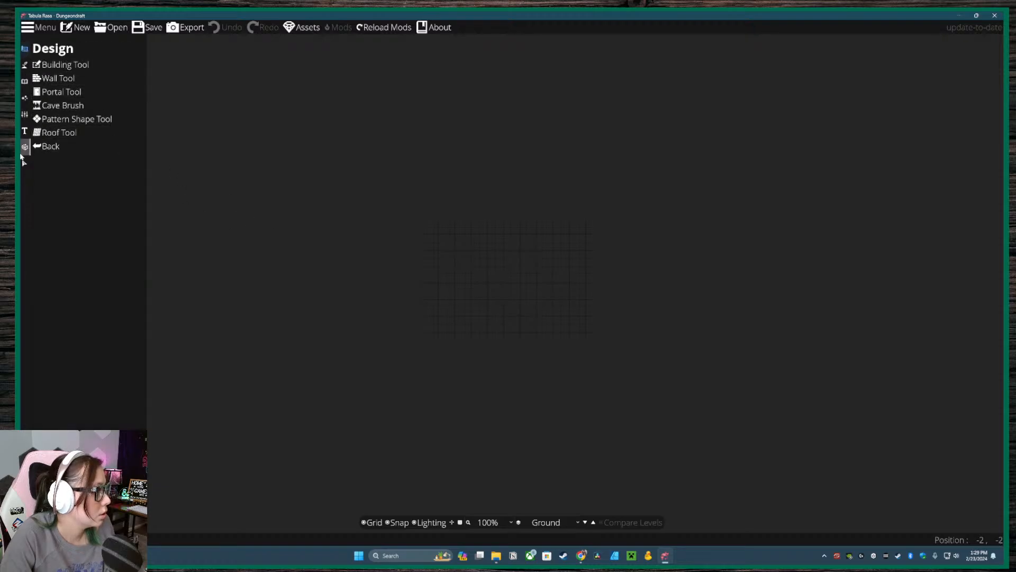
left_click(24, 147)
left_click(74, 260)
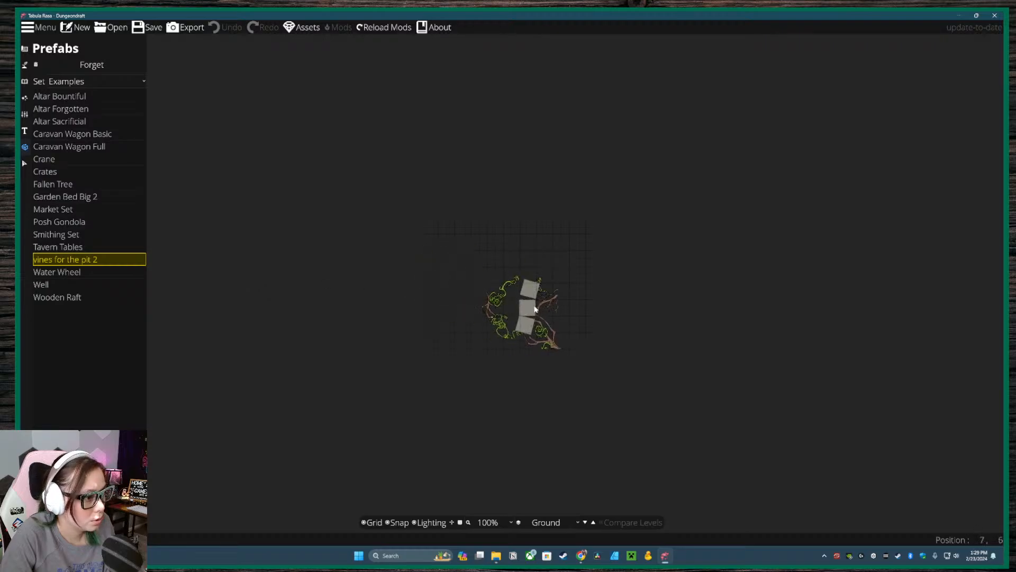
left_click(506, 296)
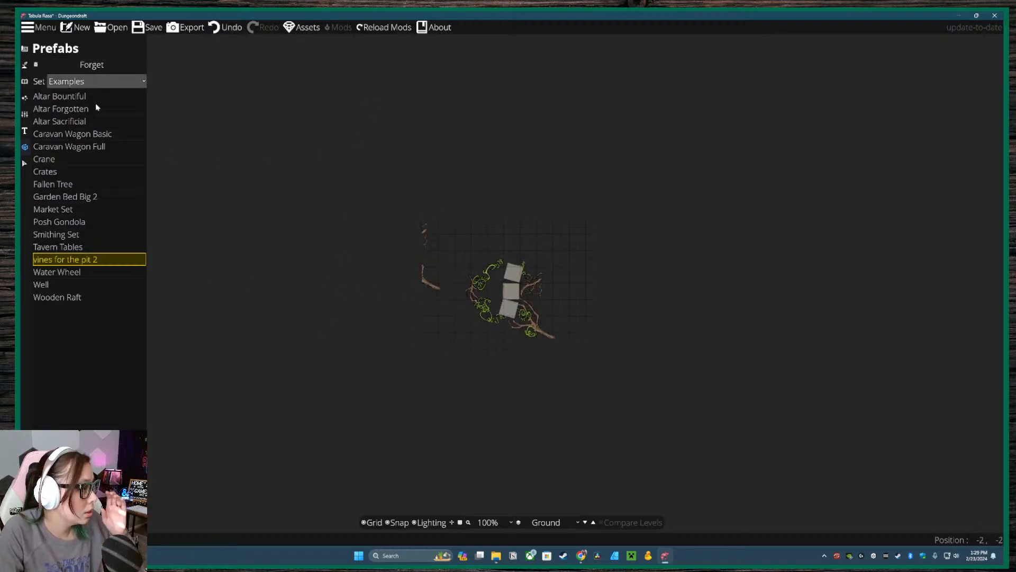
left_click(24, 163)
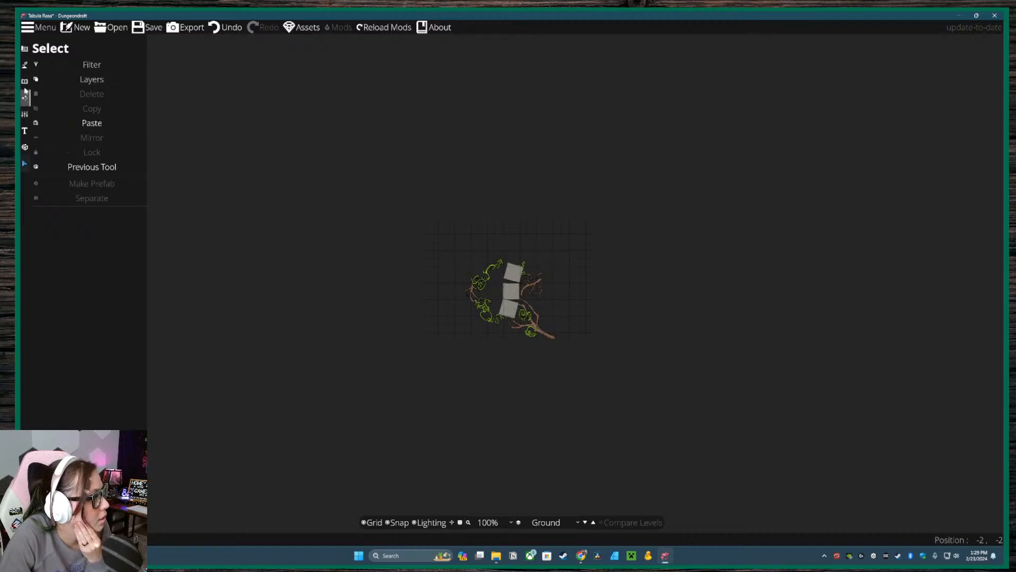
left_click(25, 65)
left_click(58, 65)
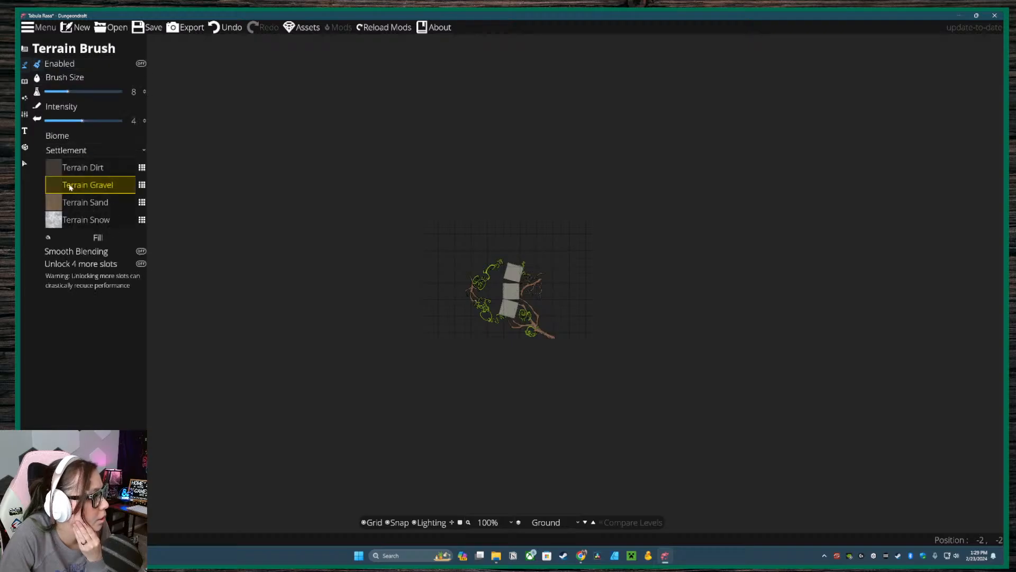
left_click(24, 52)
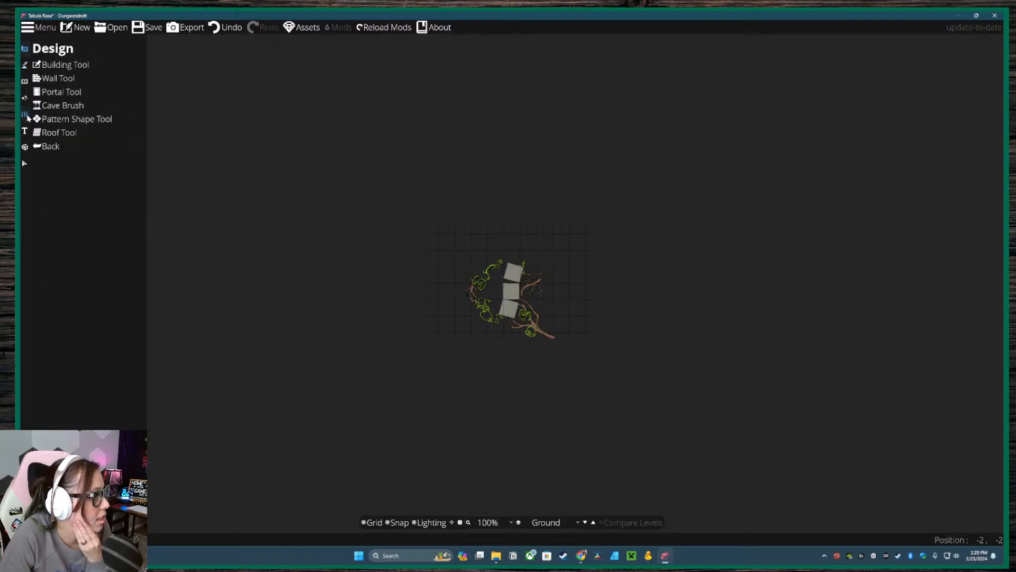
left_click(25, 83)
left_click(25, 65)
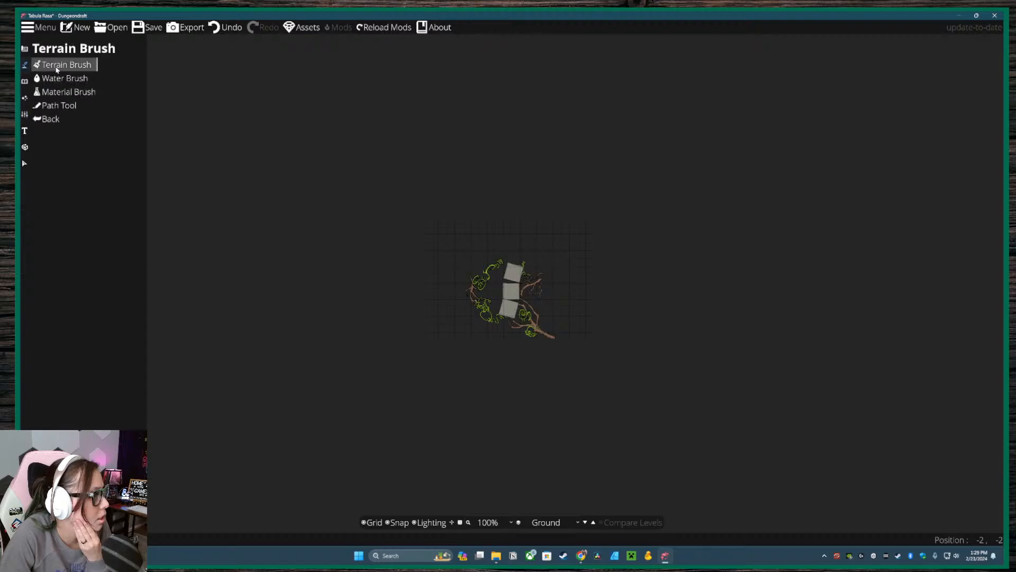
- Search the Object Tool's library for "vine" and pick a green tendril for placement
left_click(25, 81)
left_click(51, 65)
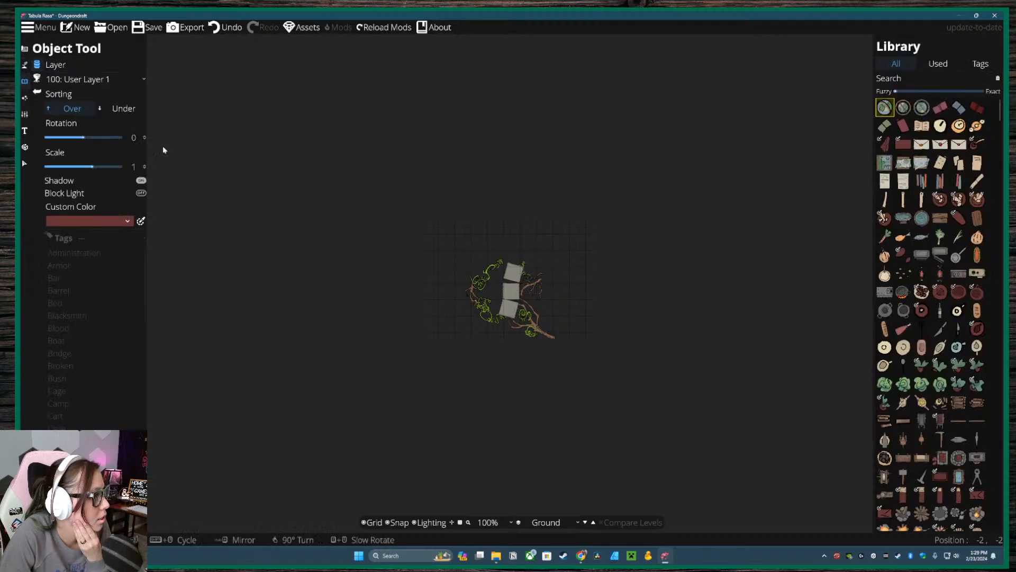
left_click(950, 78)
type("vine")
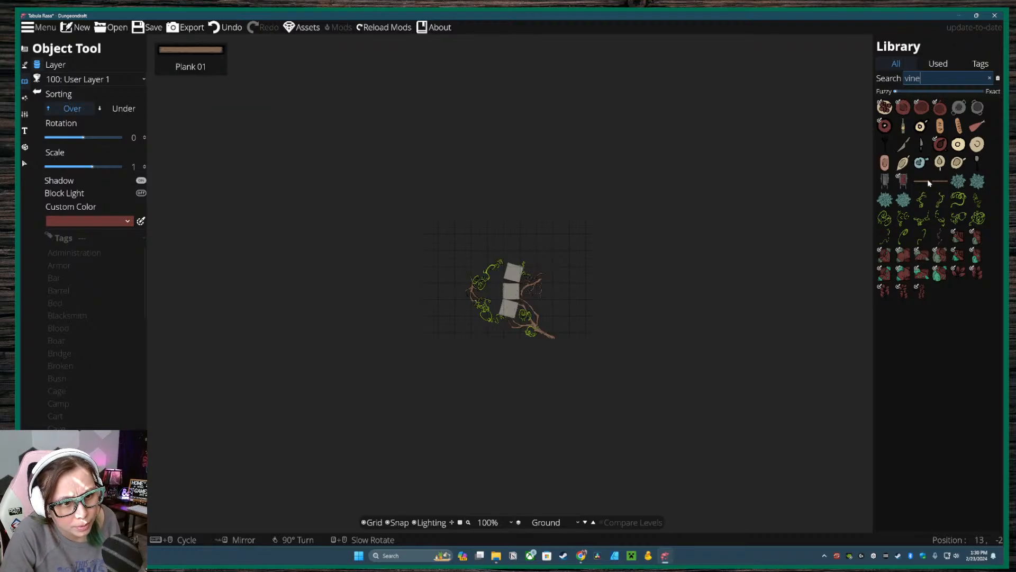
left_click(922, 200)
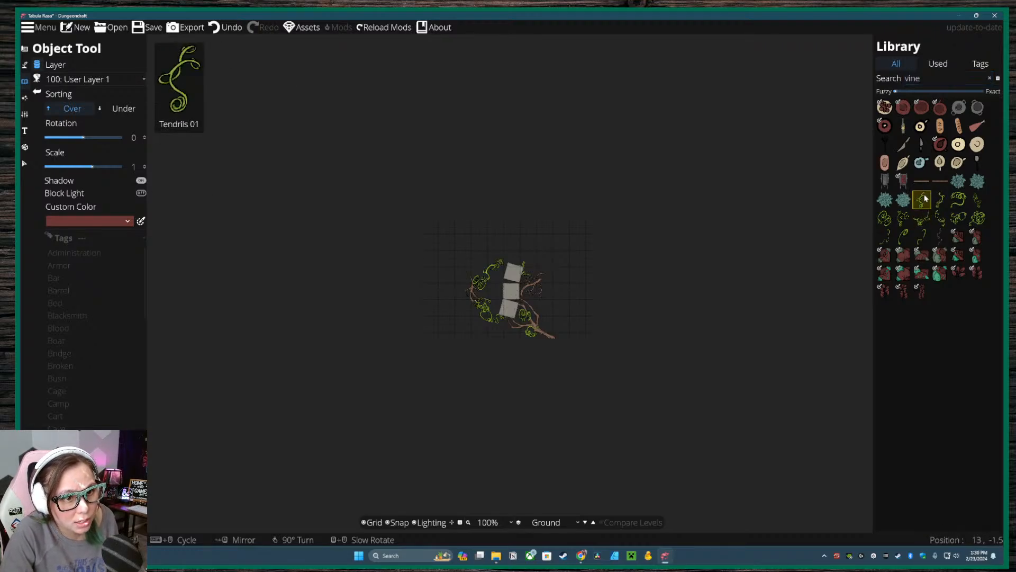
left_click(922, 218)
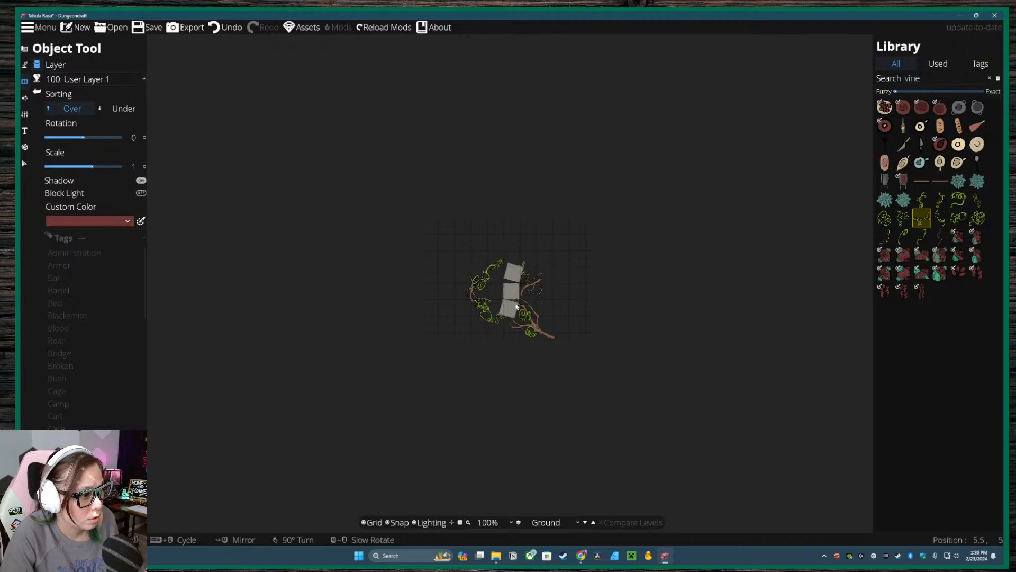
- Turn off snapping and the object shadow, and set the placement layer to 400: User Layer 4
left_click(399, 522)
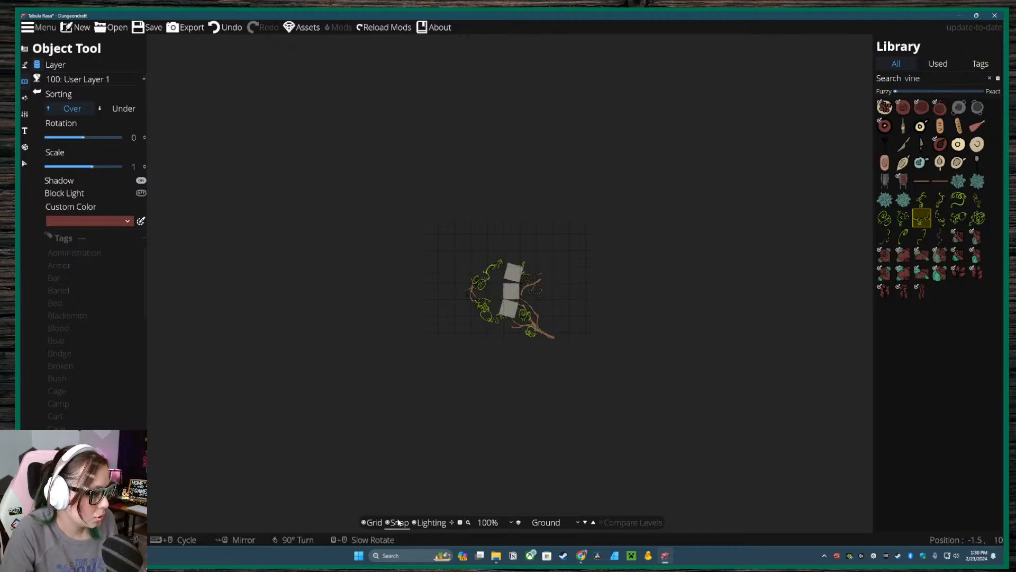
left_click(141, 182)
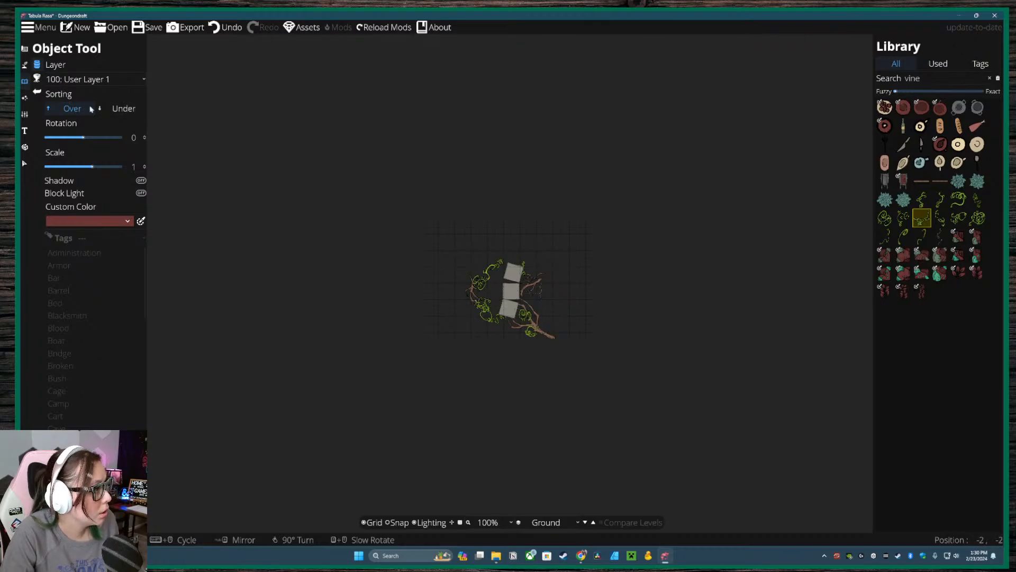
left_click(124, 80)
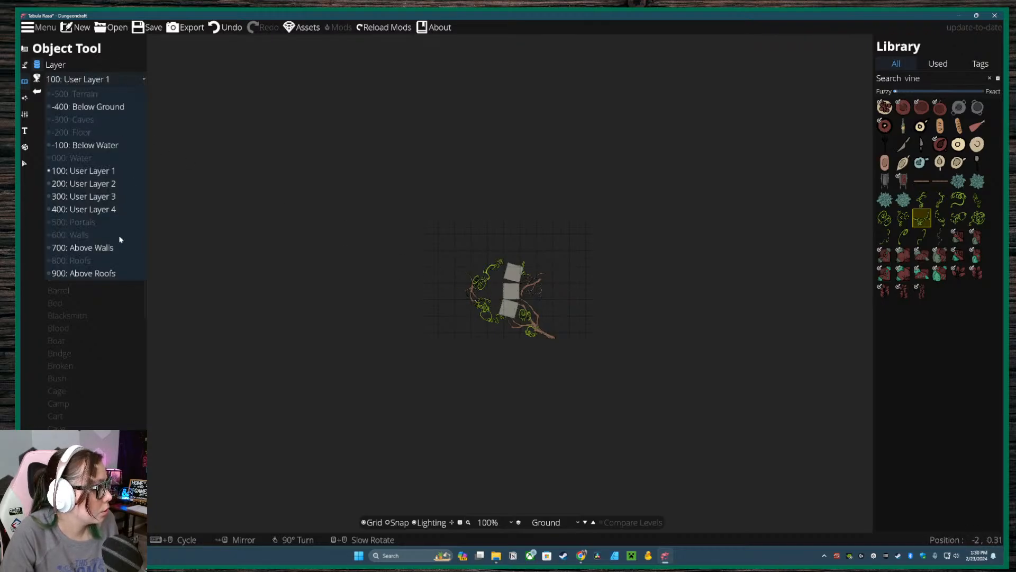
left_click(100, 210)
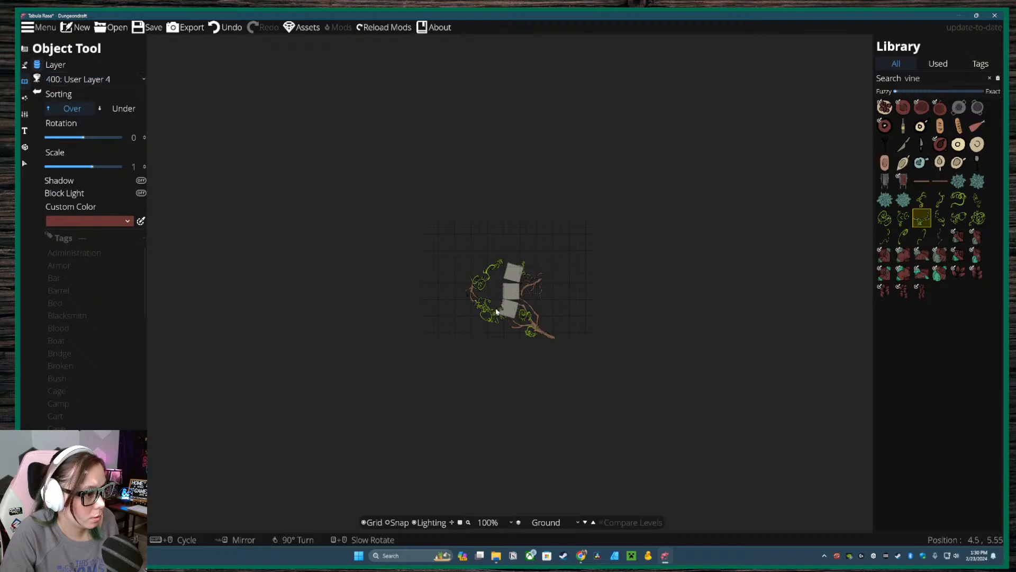
- Fill the gap between the outer vines and the west side of the three stone slabs with two different green tendrils
left_click(938, 218)
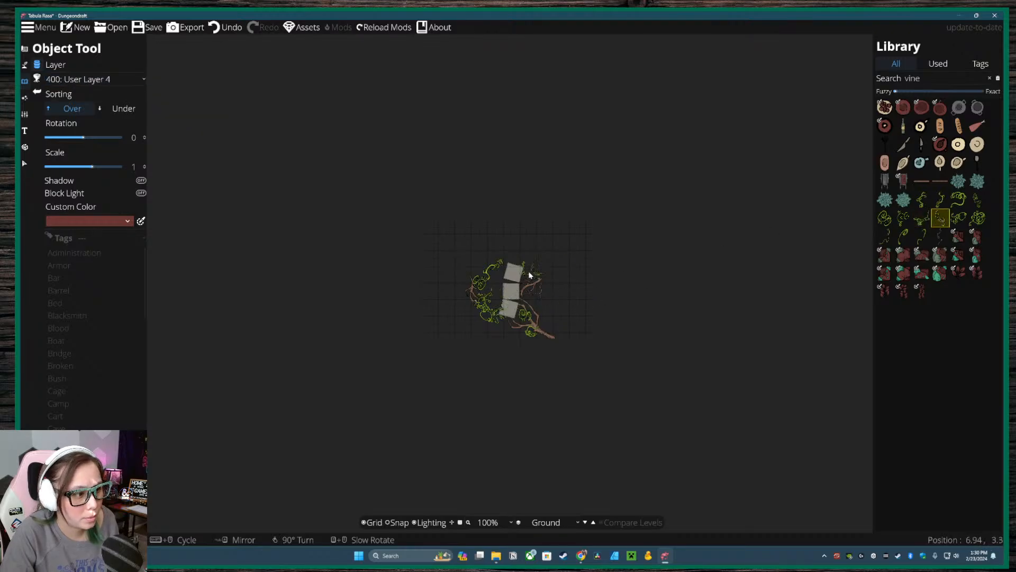
left_click(496, 299)
left_click(960, 219)
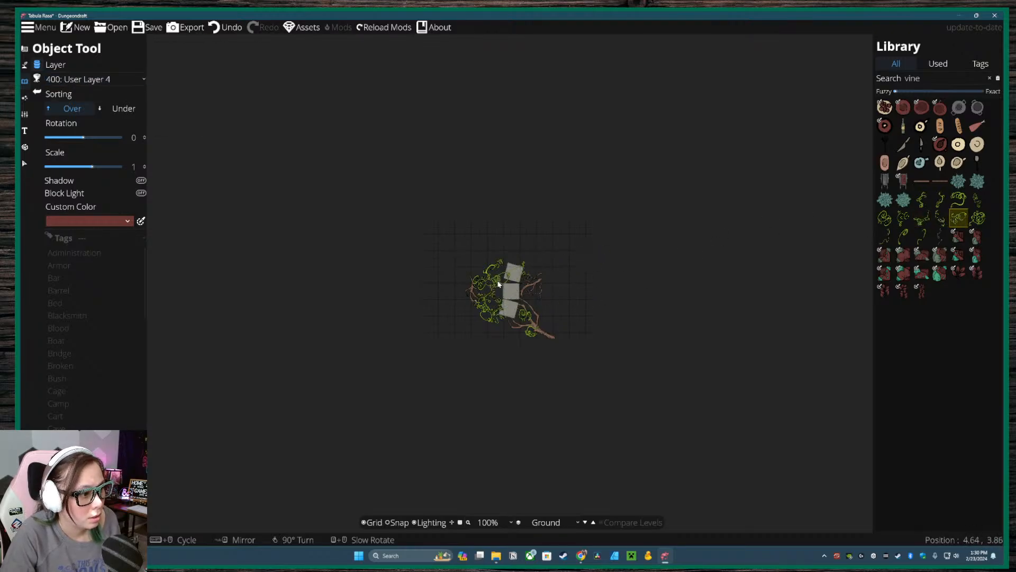
left_click(500, 285)
- Place a varied mix of green tendrils, including Tendrils 12, over the stone slabs and along their east side
left_click(882, 220)
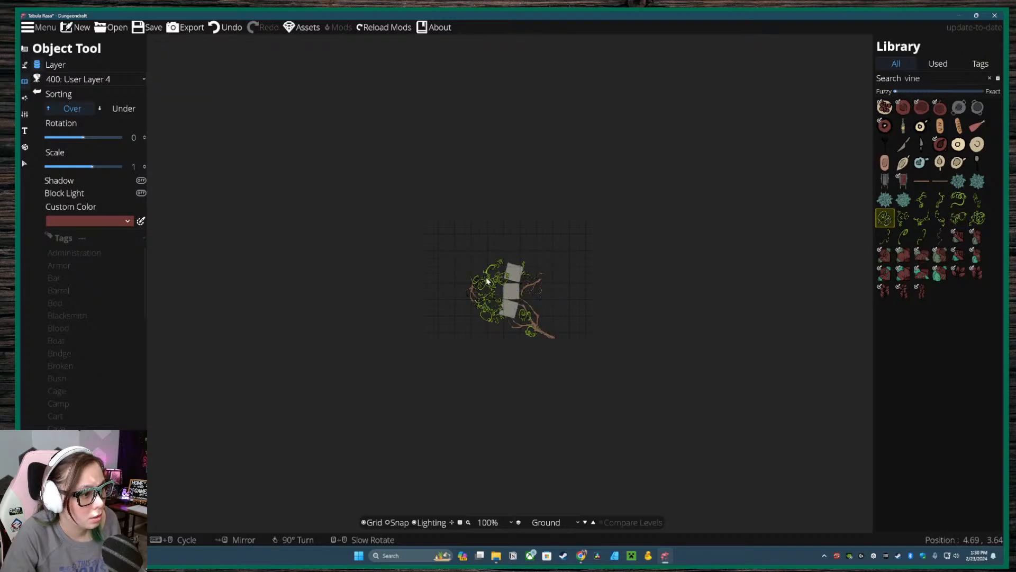
left_click(977, 218)
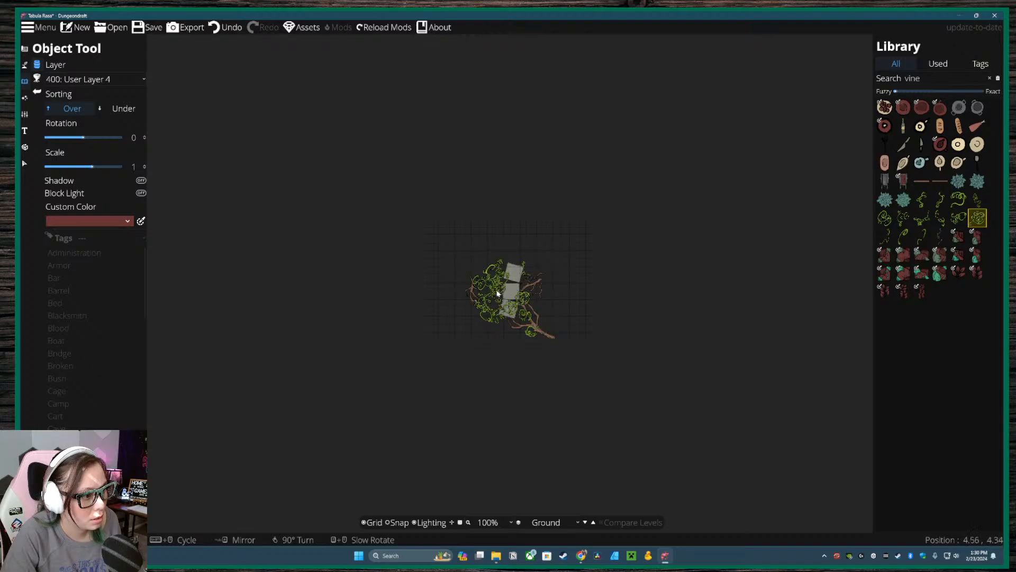
left_click(516, 274)
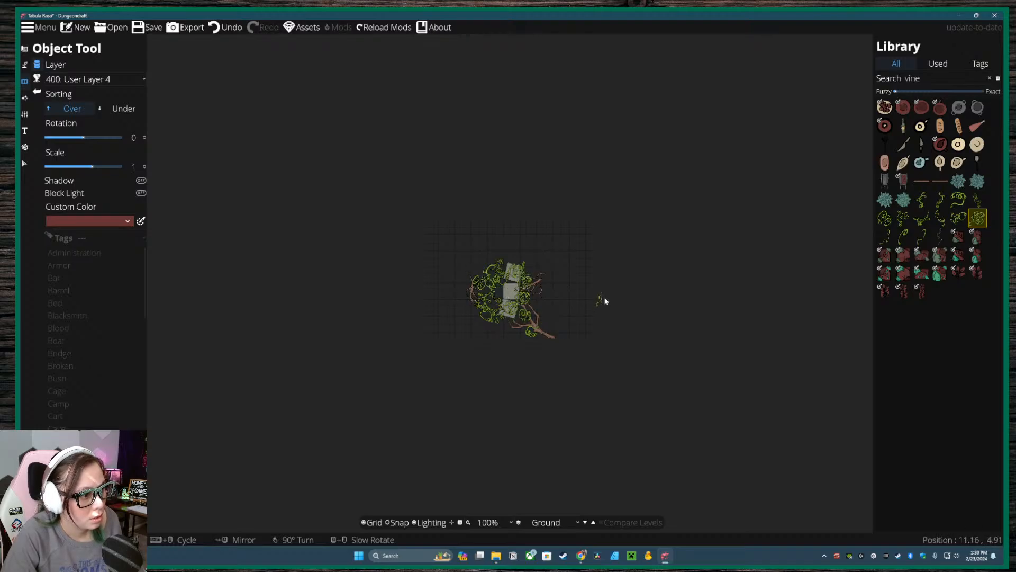
left_click(921, 218)
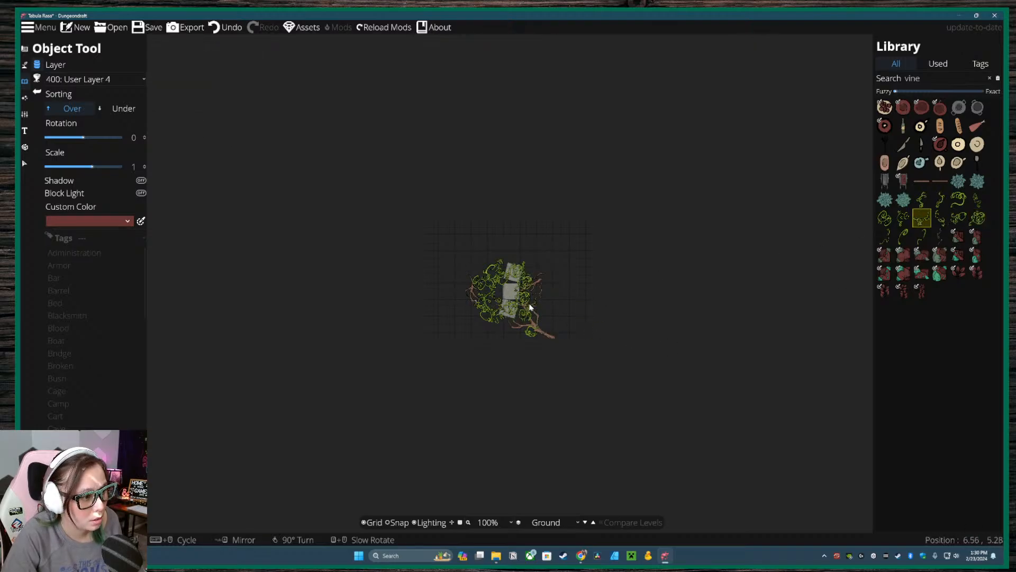
left_click(959, 200)
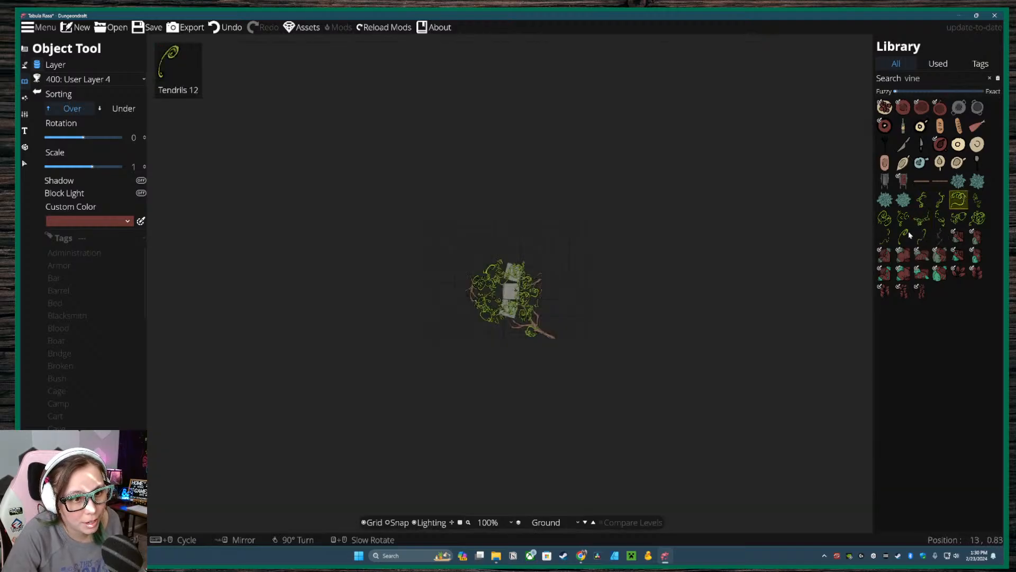
left_click(904, 236)
left_click(503, 301)
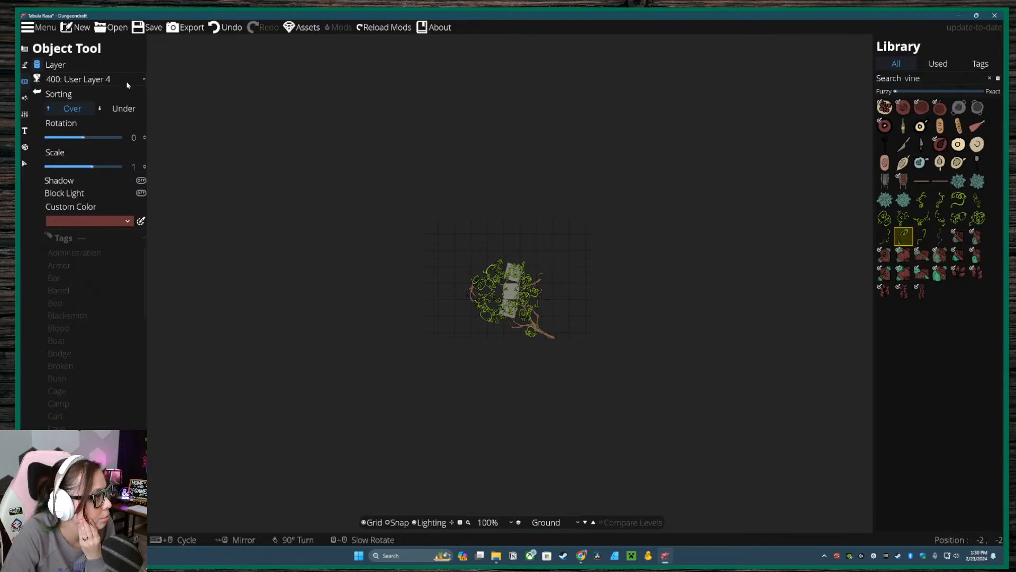
- Set sorting to Under and place rotated square slabs from a "stone" library search beneath the vines, beside the existing slabs
left_click(121, 109)
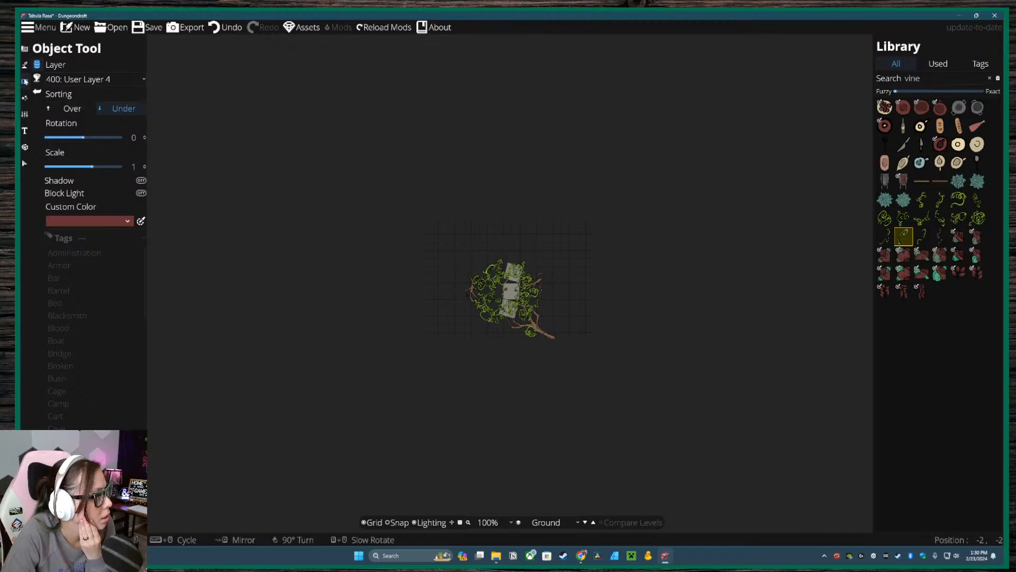
double_click(912, 78)
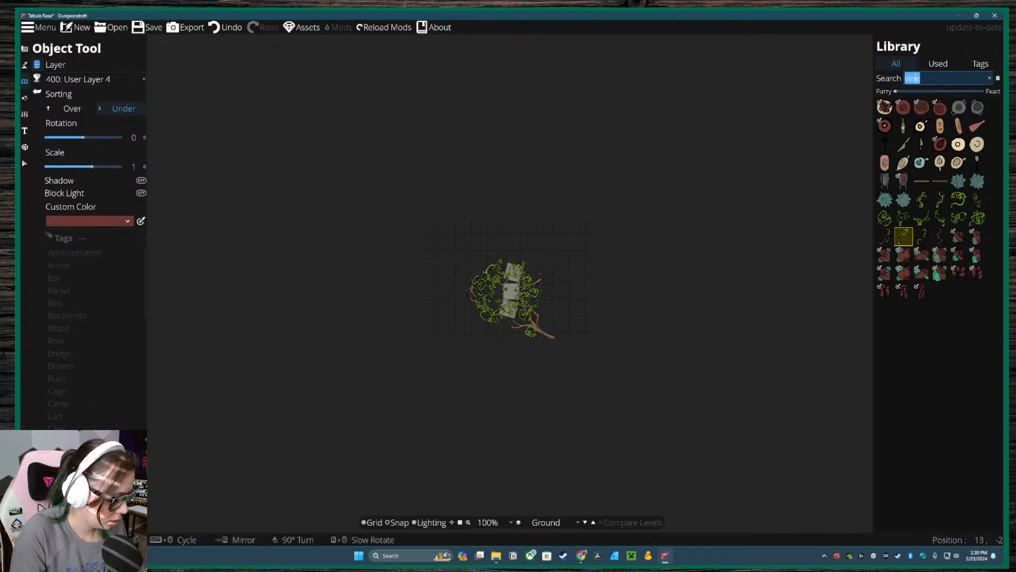
type("stone")
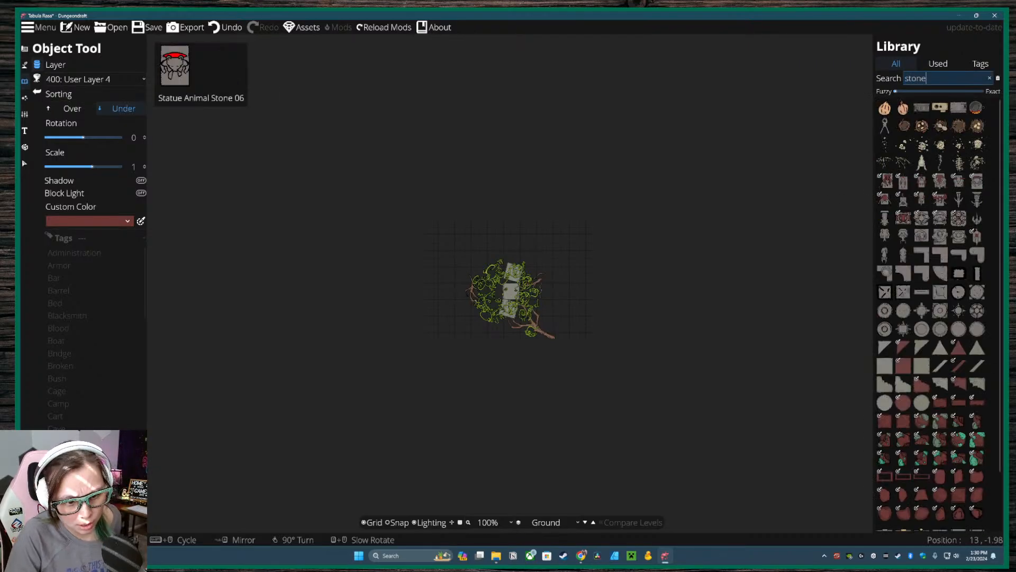
left_click(922, 365)
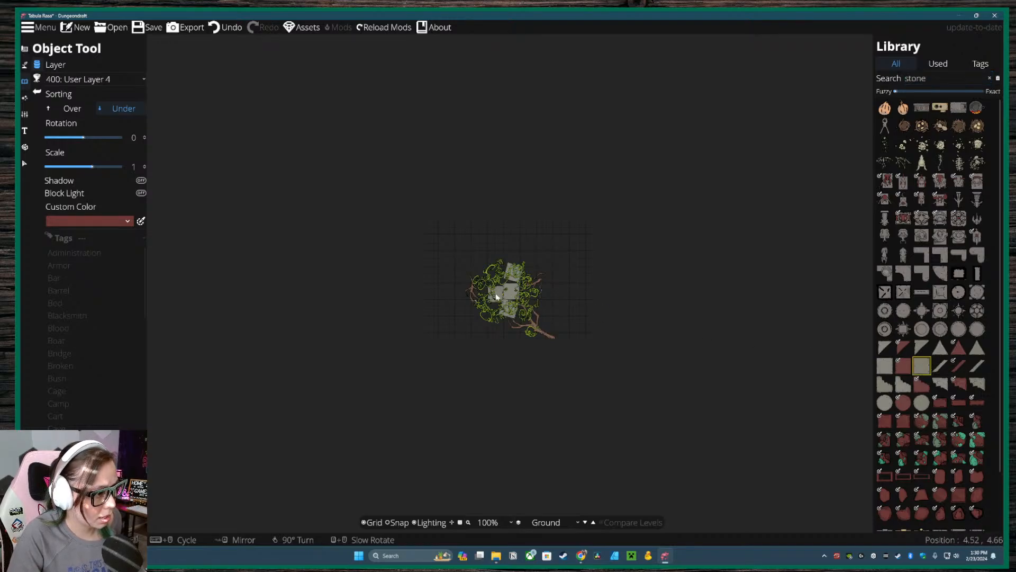
scroll(498, 296, "down", 2)
scroll(497, 299, "down", 2)
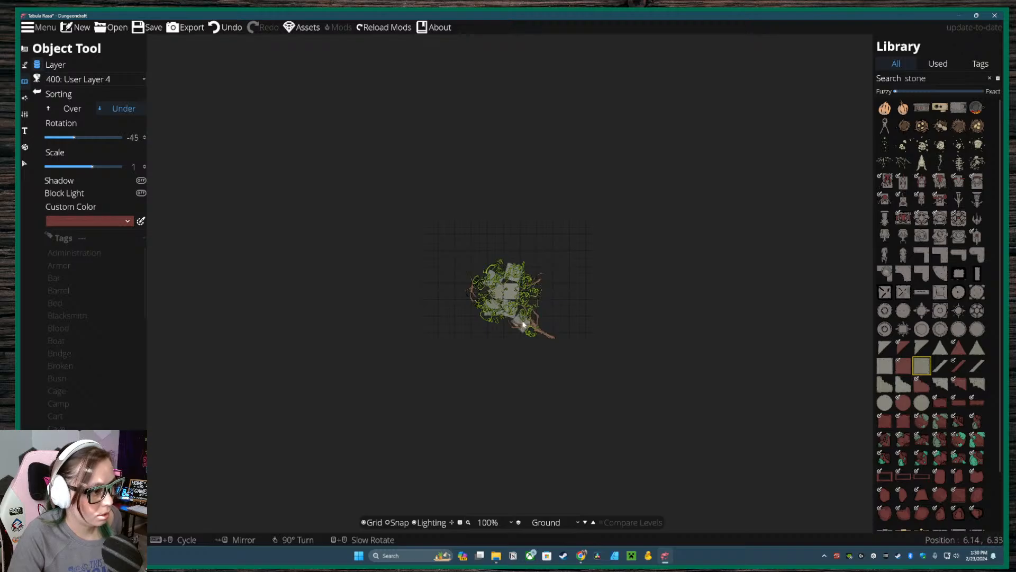
- Save the map as "snake pit" in the RMOS maps folder
scroll(522, 318, "up", 2)
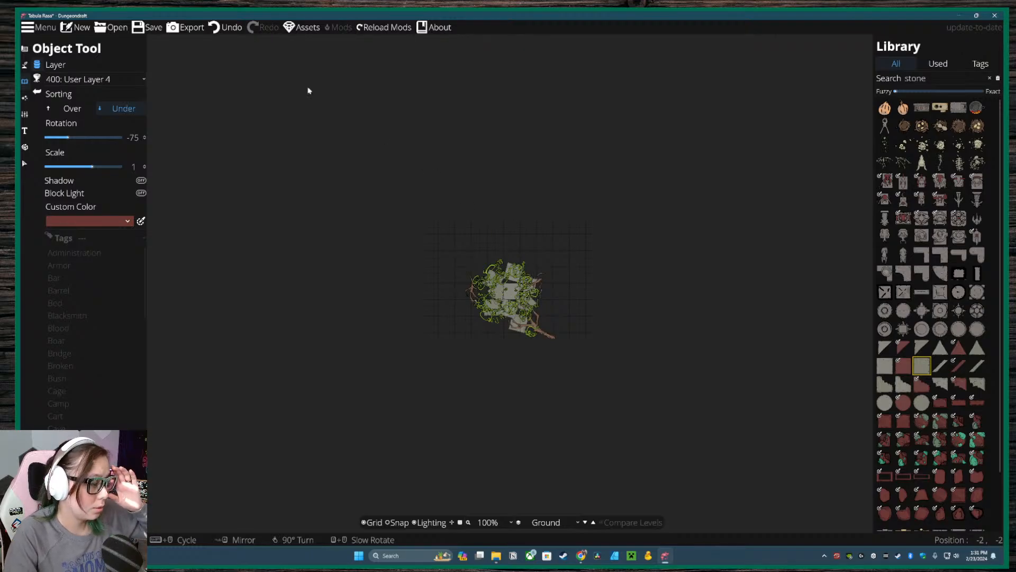
left_click(148, 31)
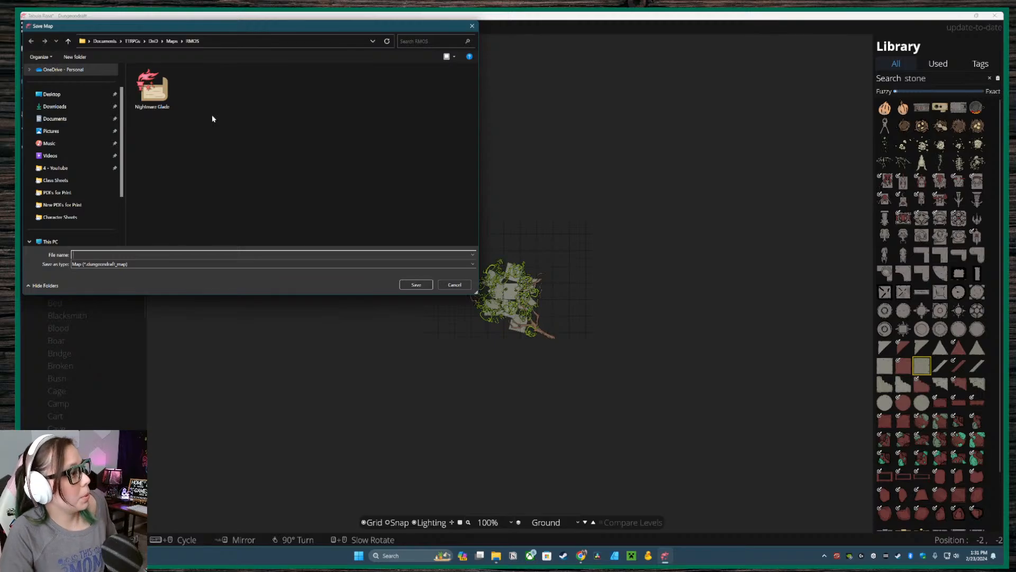
left_click(181, 264)
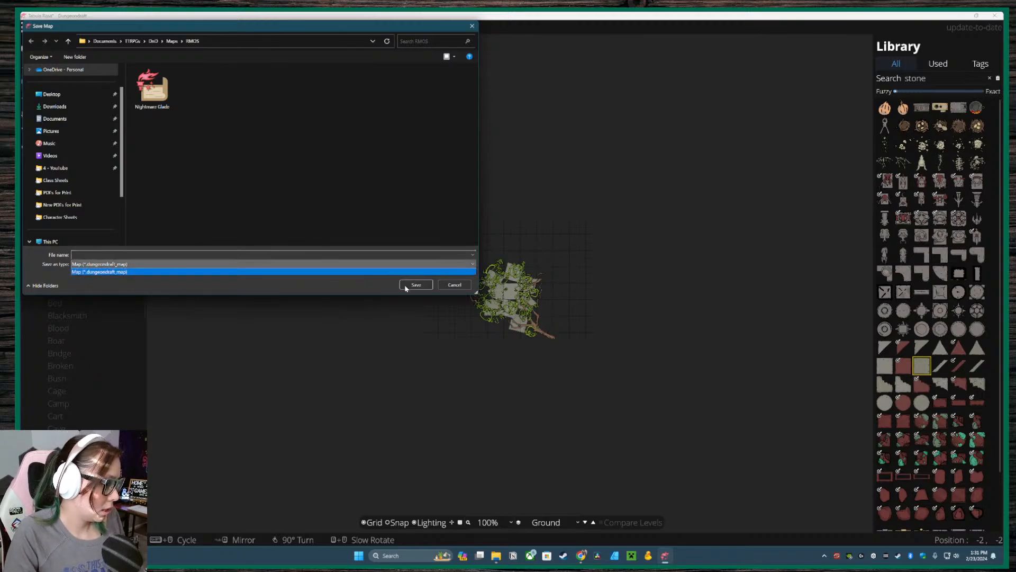
left_click(289, 177)
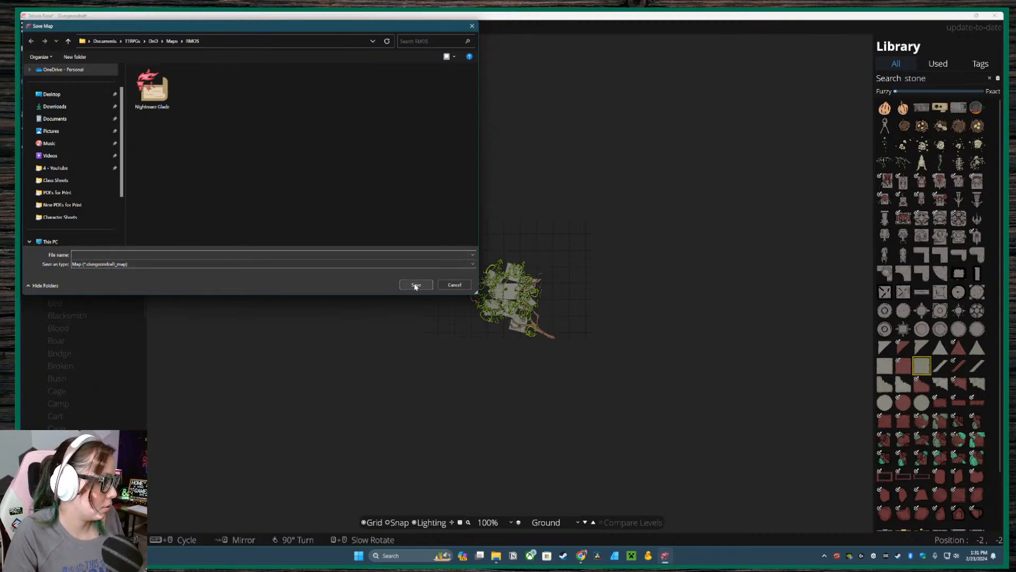
left_click(313, 253)
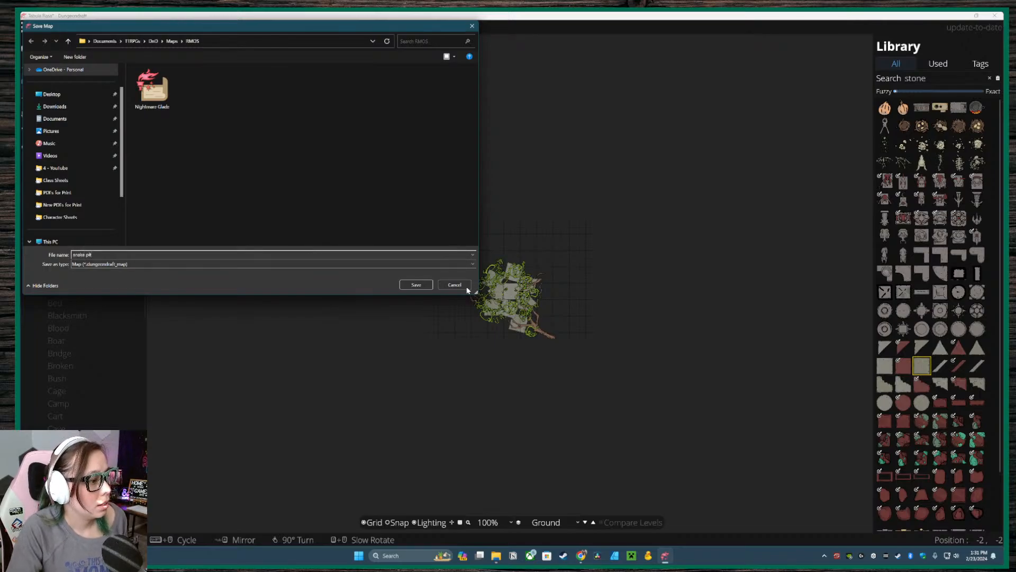
left_click(420, 286)
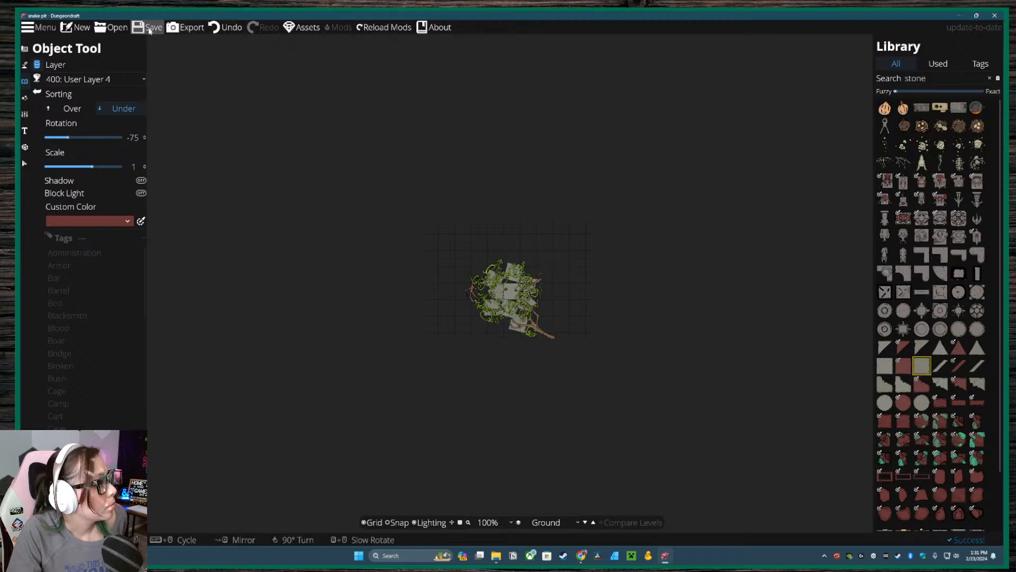
- Open the export options for the map and turn off the grid and lighting for the PNG output
left_click(187, 30)
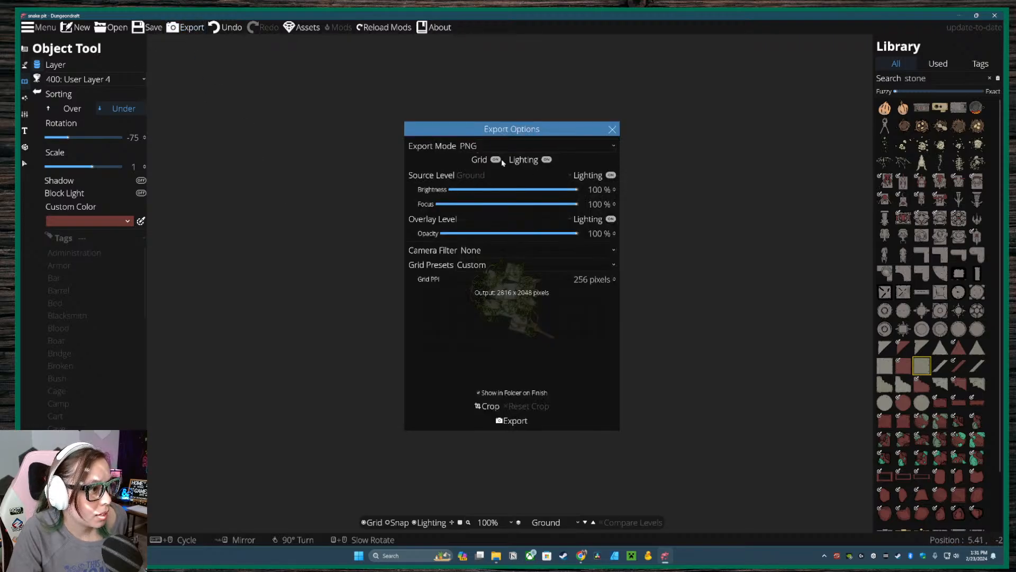
left_click(496, 160)
left_click(546, 160)
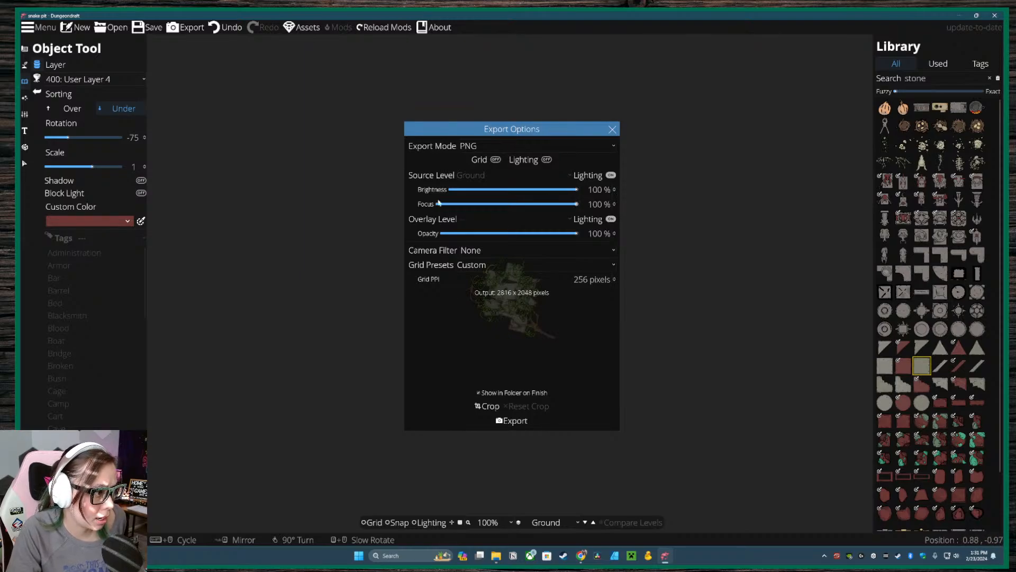
- Export the map as a PNG named "snakepit" into the Maps > RMOS folder and close the resulting folder window and export options
left_click(513, 421)
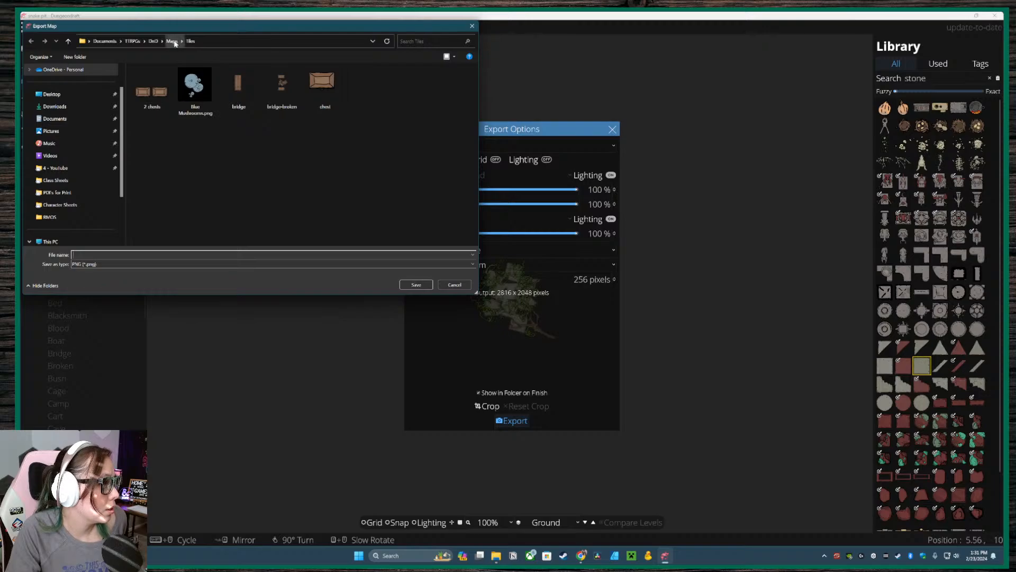
left_click(171, 41)
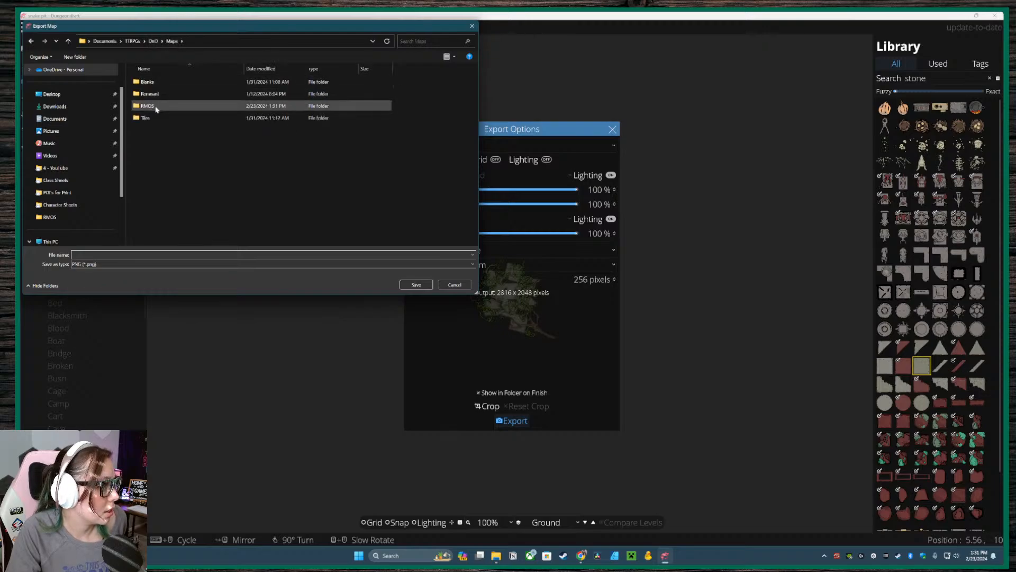
double_click(148, 106)
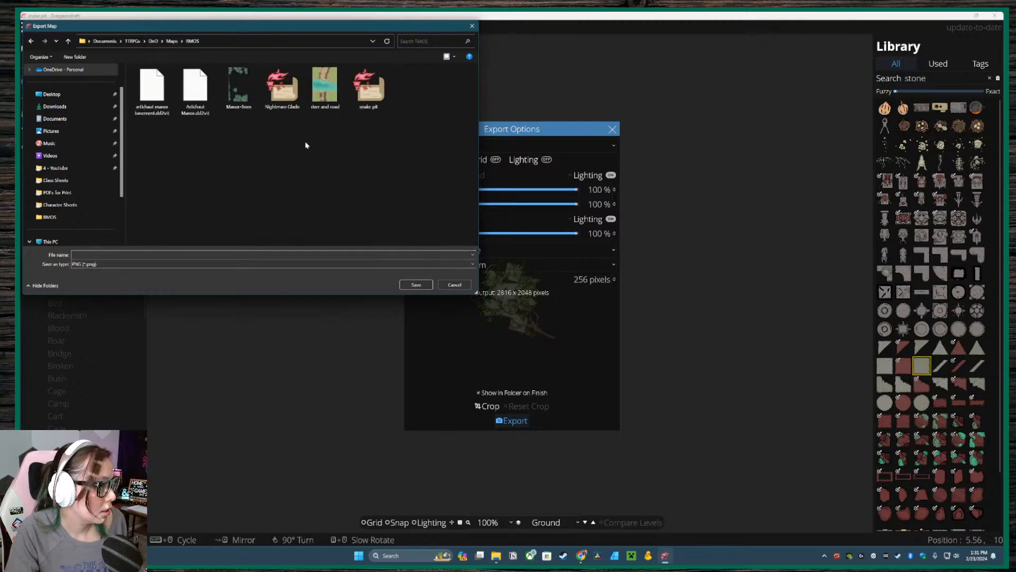
type("snake")
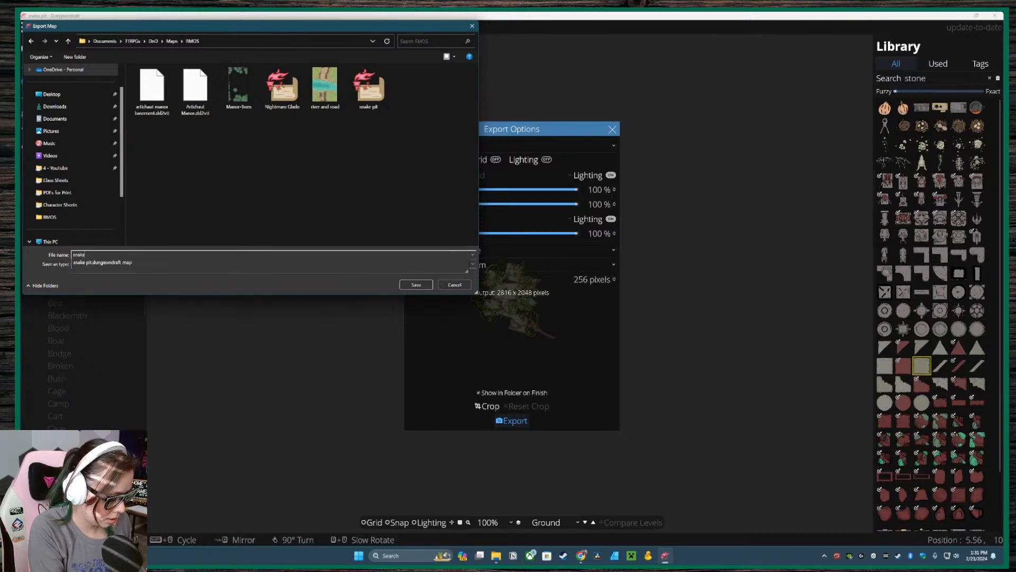
type("pit")
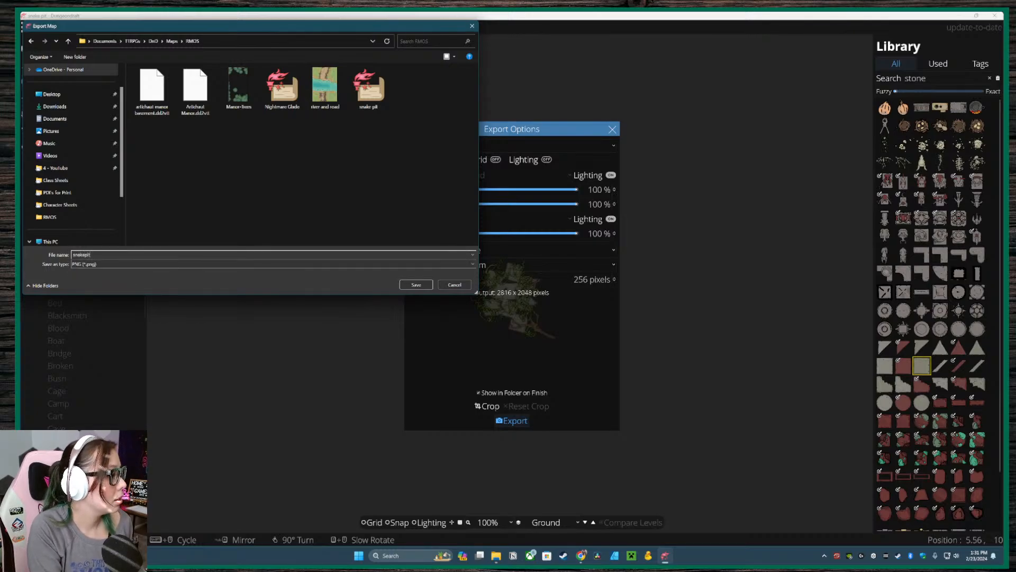
key("Return")
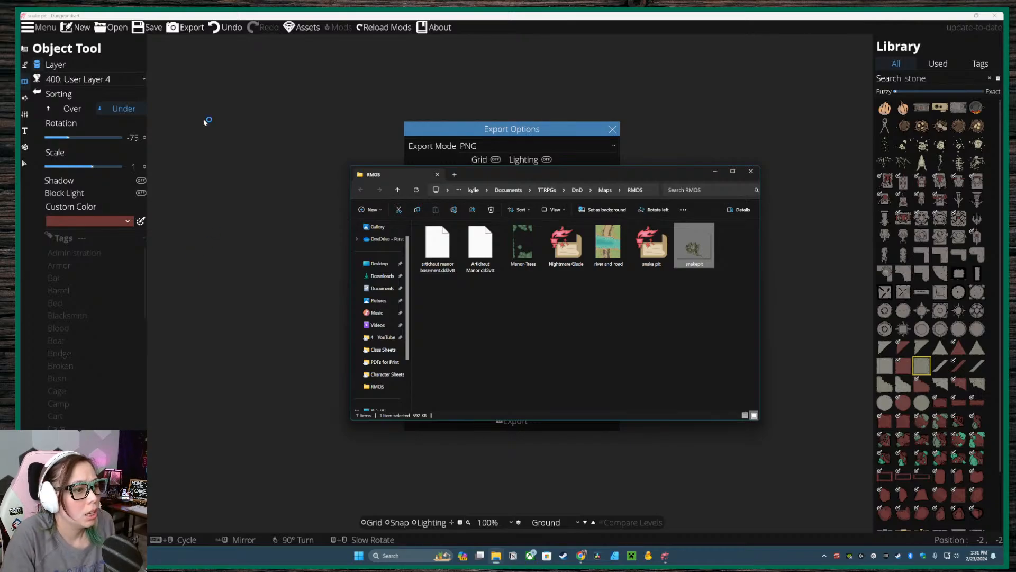
left_click(751, 171)
left_click(537, 114)
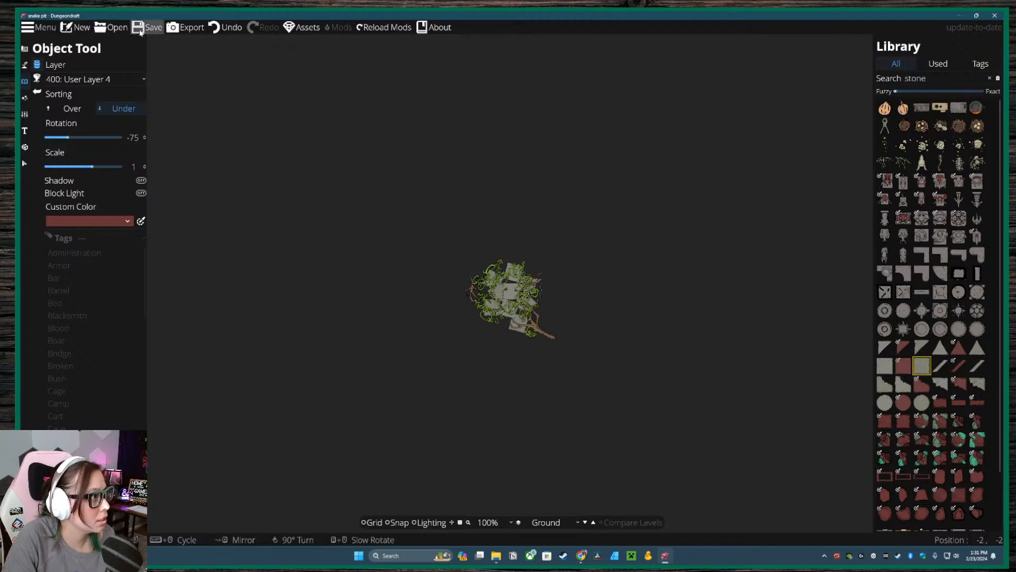
- Open the "Nightmare Glade" map from the RMOS folder
left_click(110, 27)
left_click(110, 88)
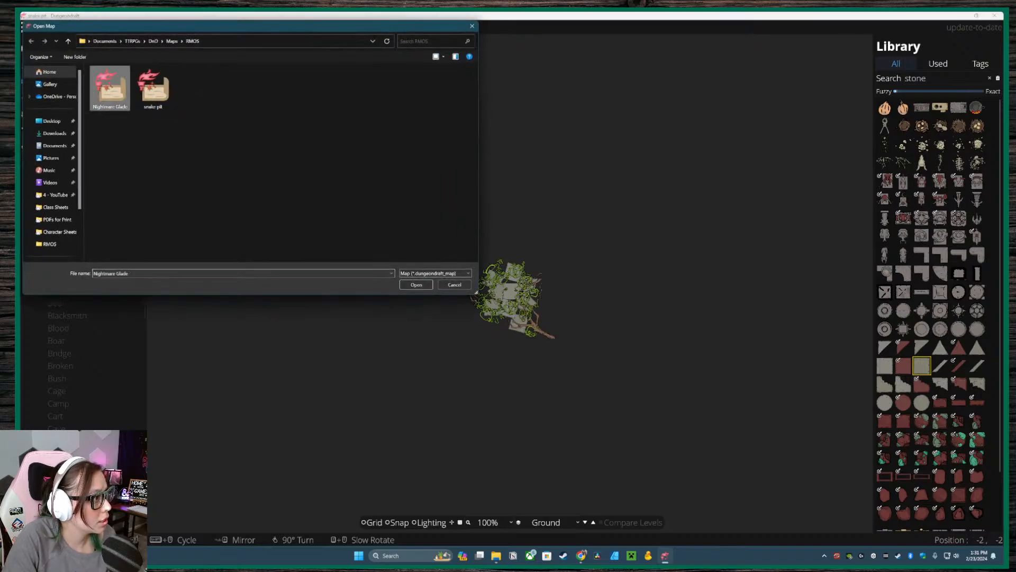
left_click(416, 284)
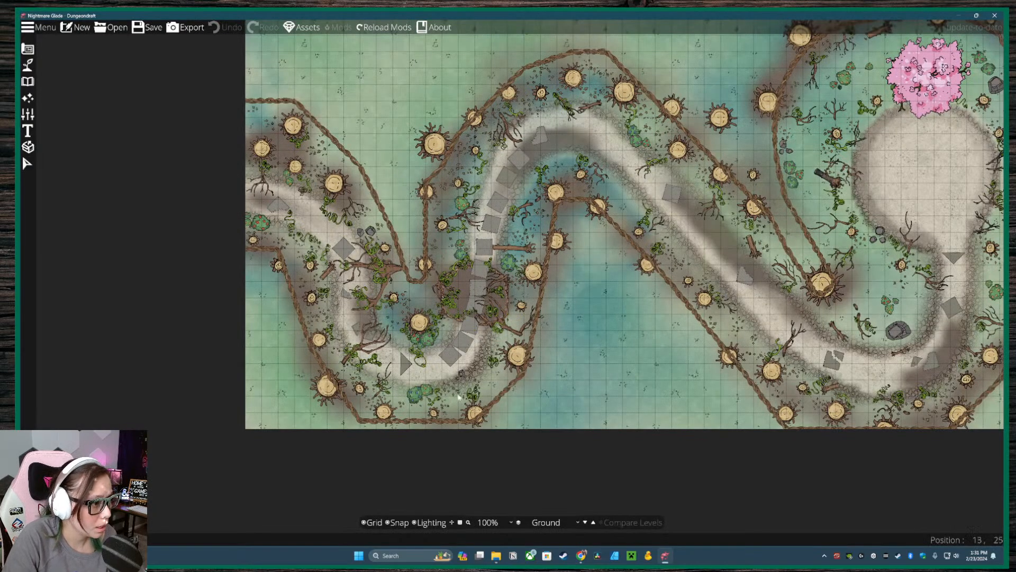
- Move the two loose paving stones off the brown pit area, one beside the path to its southwest and one onto the path to its north
left_click(28, 164)
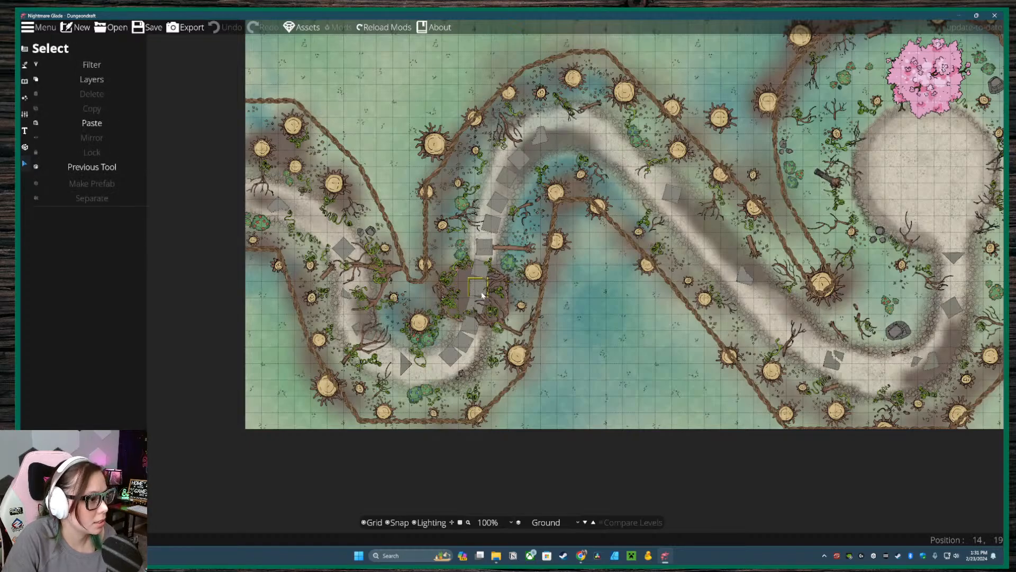
left_click_drag(481, 294, 455, 321)
scroll(454, 321, "down", 2)
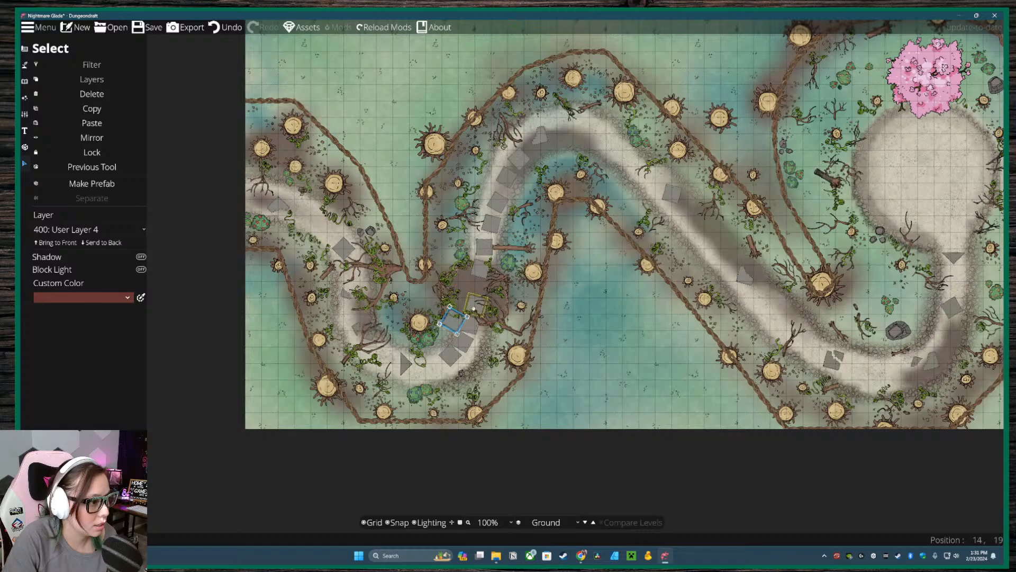
scroll(474, 309, "down", 3)
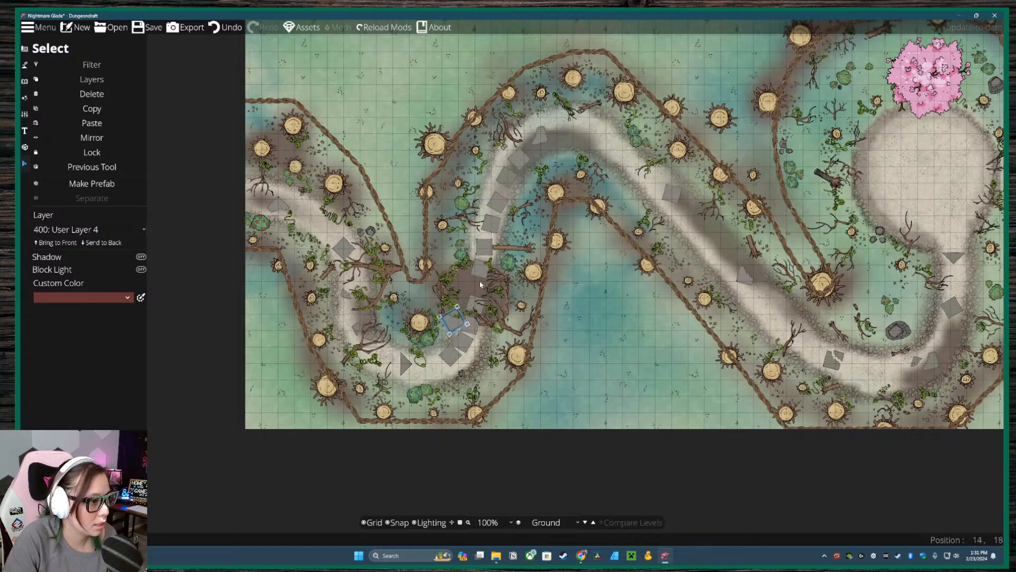
left_click_drag(480, 285, 502, 232)
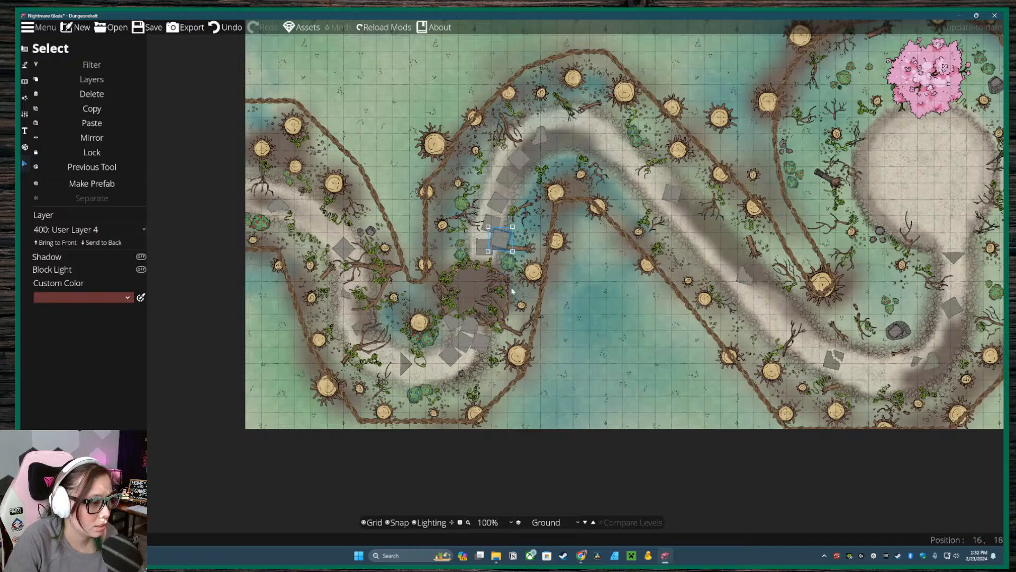
left_click(358, 325)
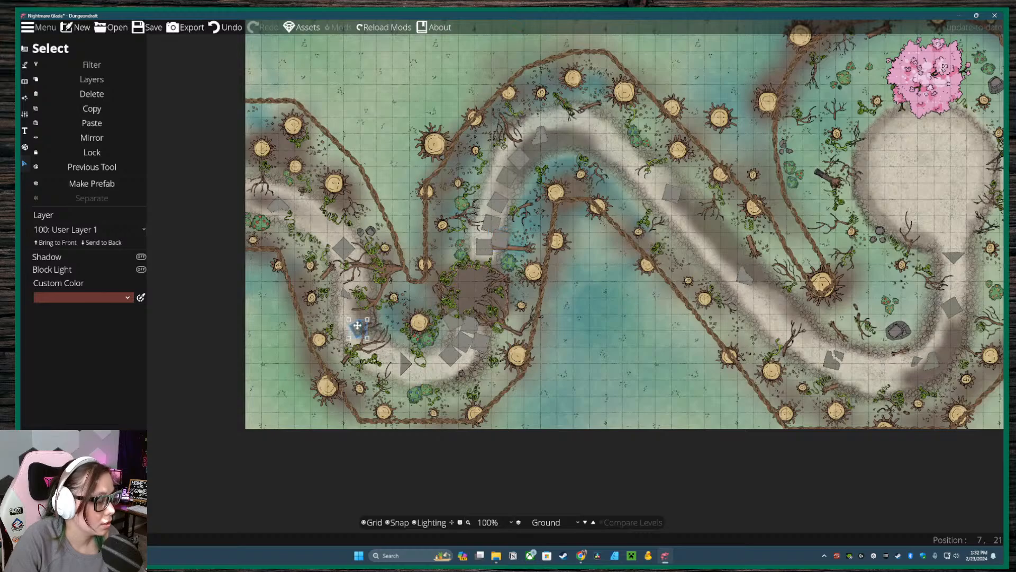
- Activate the Object Tool for placing objects on the map
left_click(25, 102)
left_click(24, 114)
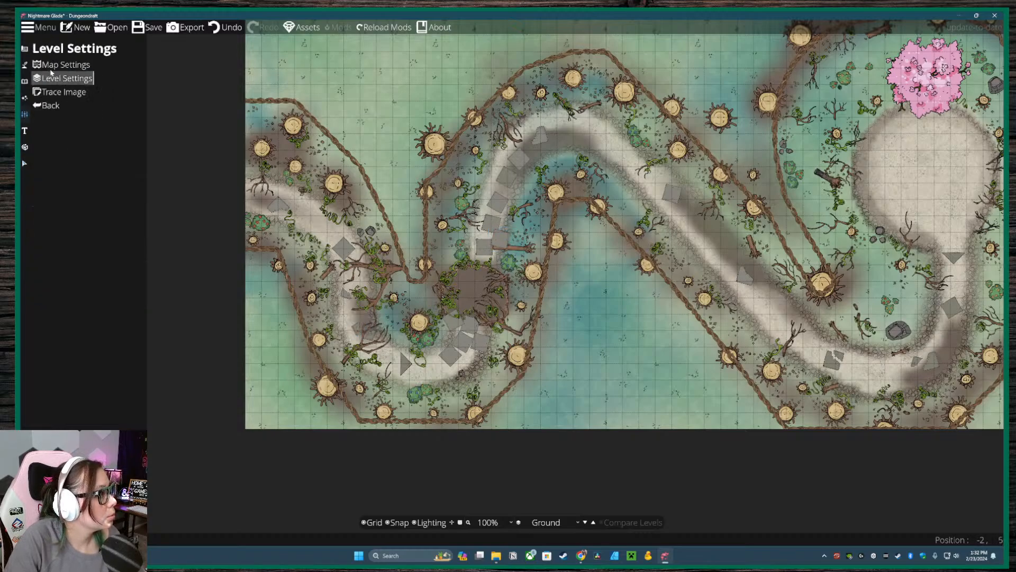
left_click(25, 66)
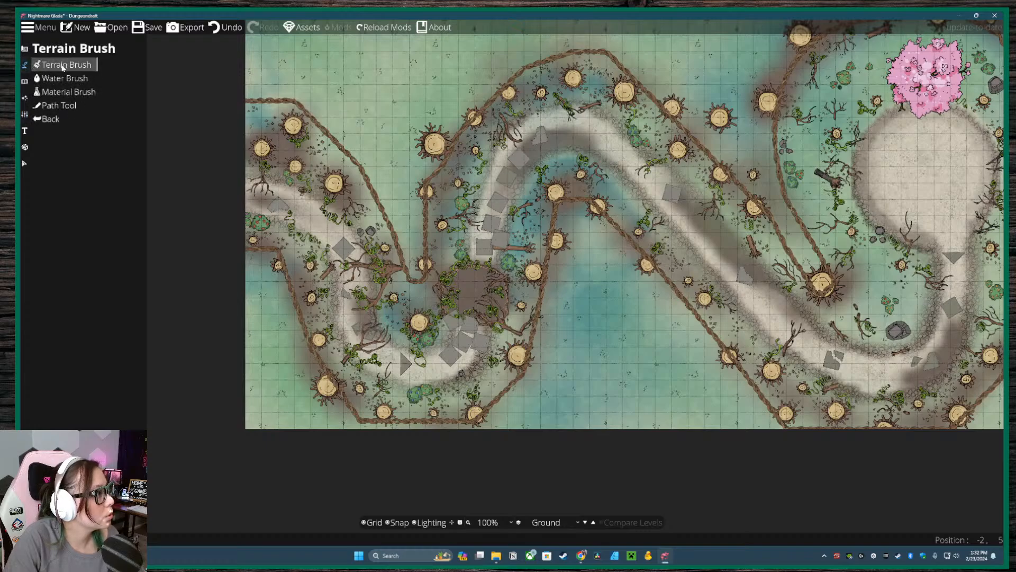
left_click(25, 81)
left_click(62, 65)
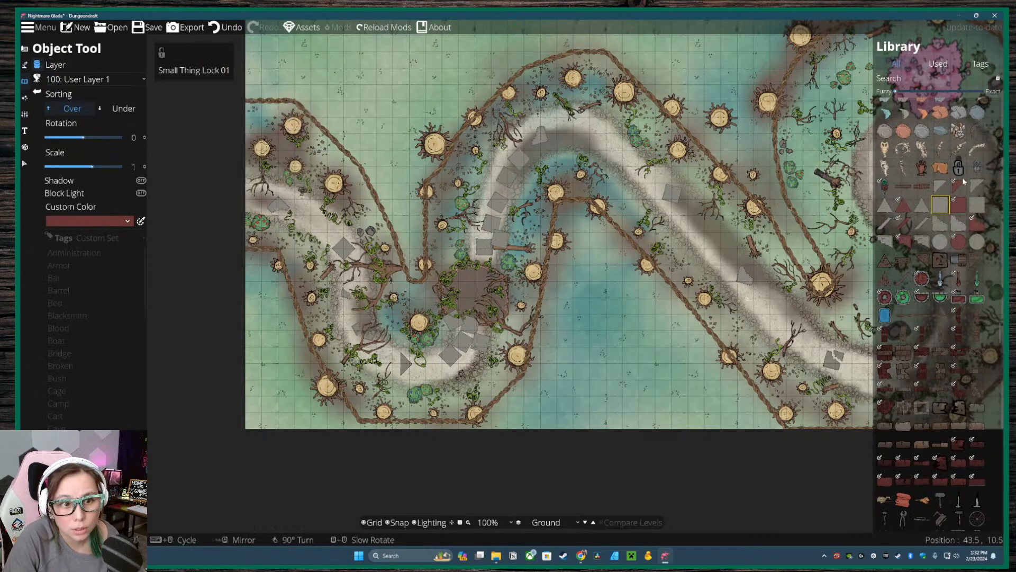
- Try fitting irregular and triangular stone structure elements at various rotations along the path north of the pit
left_click(941, 225)
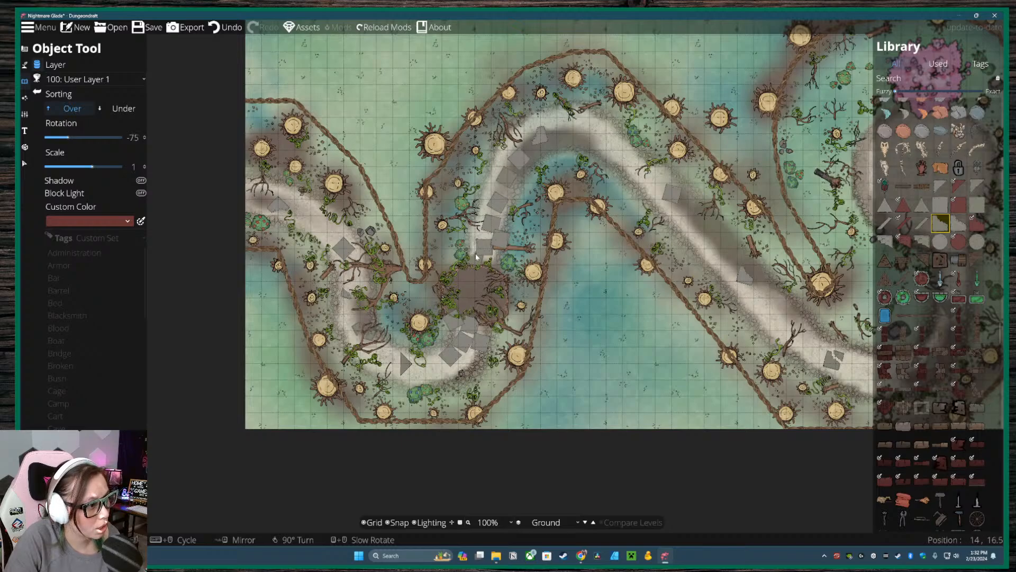
scroll(476, 257, "up", 5)
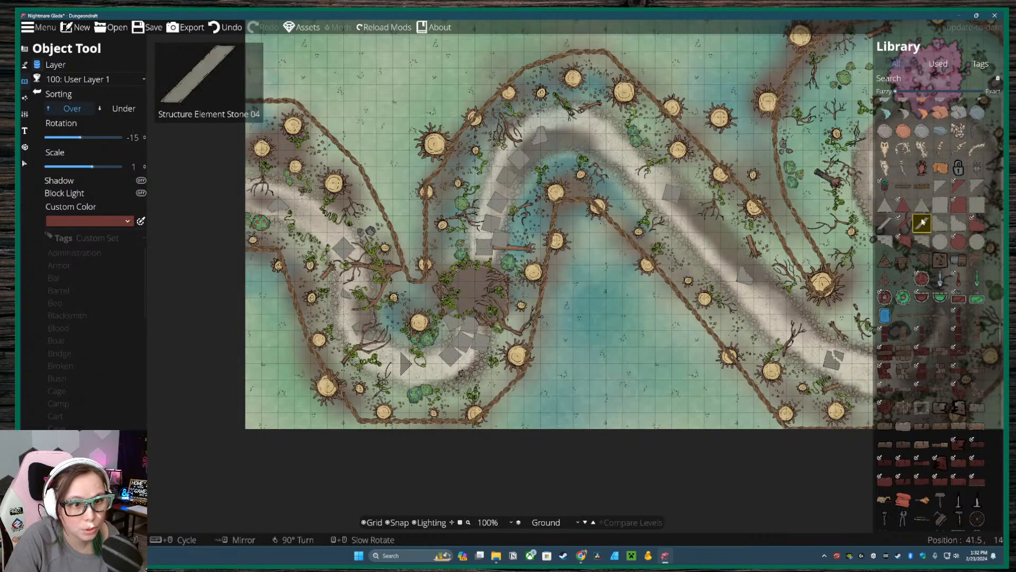
left_click(941, 223)
scroll(497, 256, "up", 9)
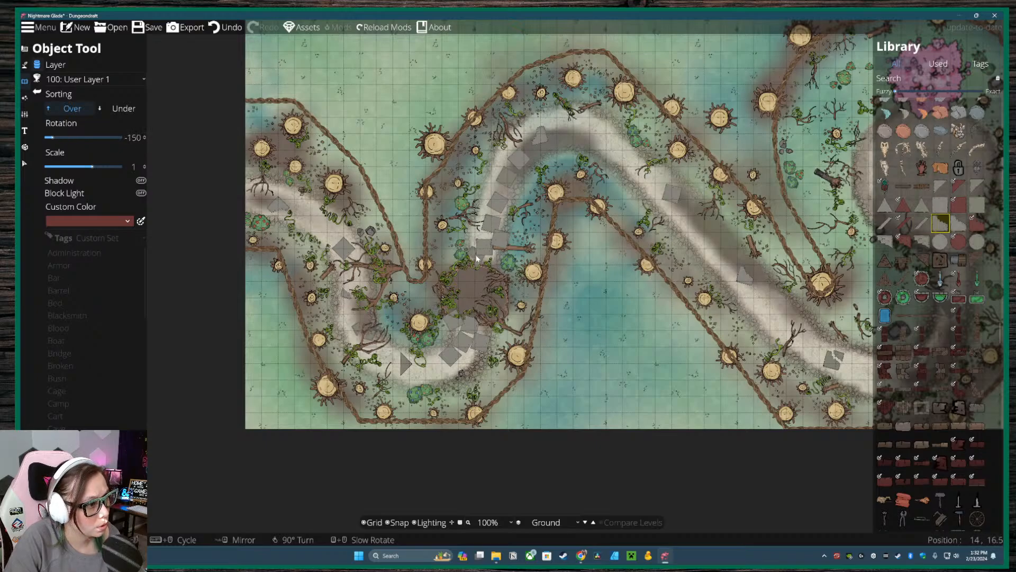
scroll(500, 261, "down", 3)
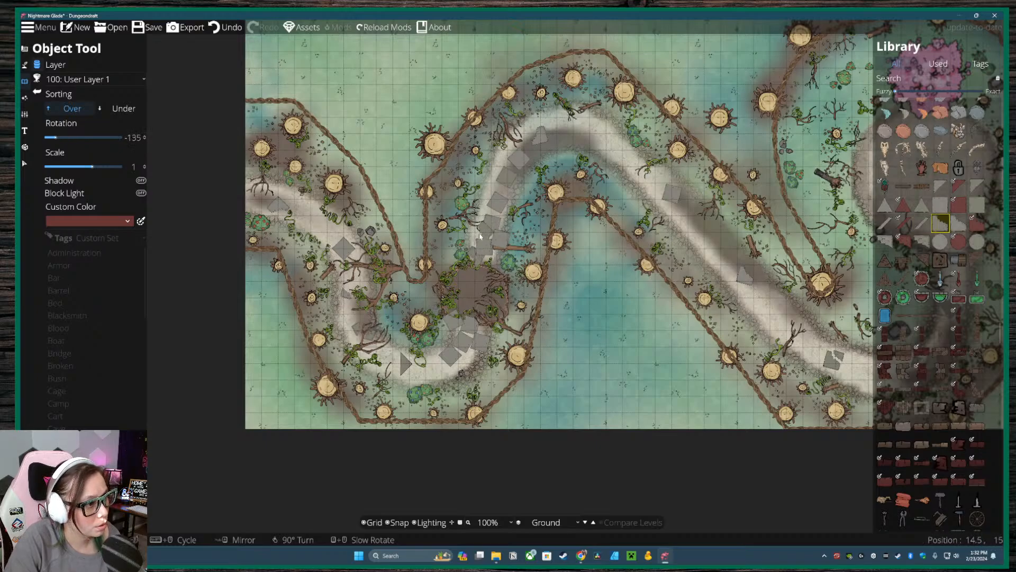
mouse_move(979, 214)
left_click(941, 186)
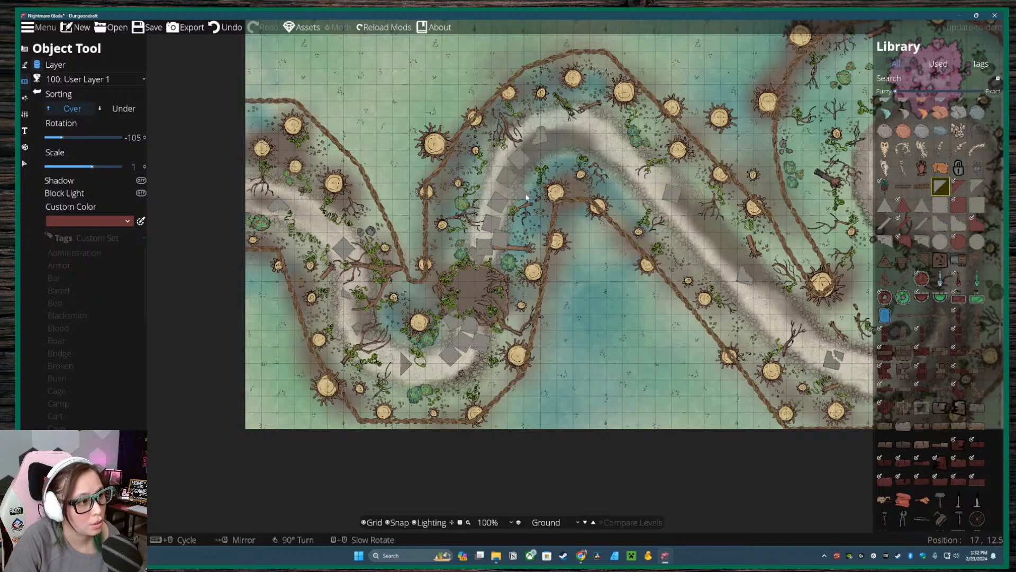
scroll(514, 195, "up", 6)
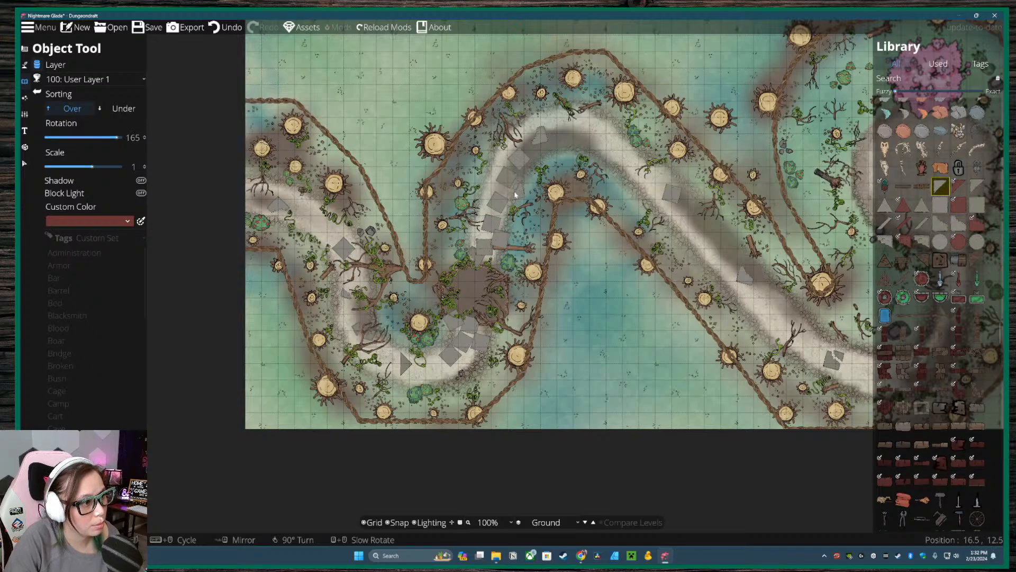
scroll(523, 152, "down", 4)
scroll(532, 156, "up", 5)
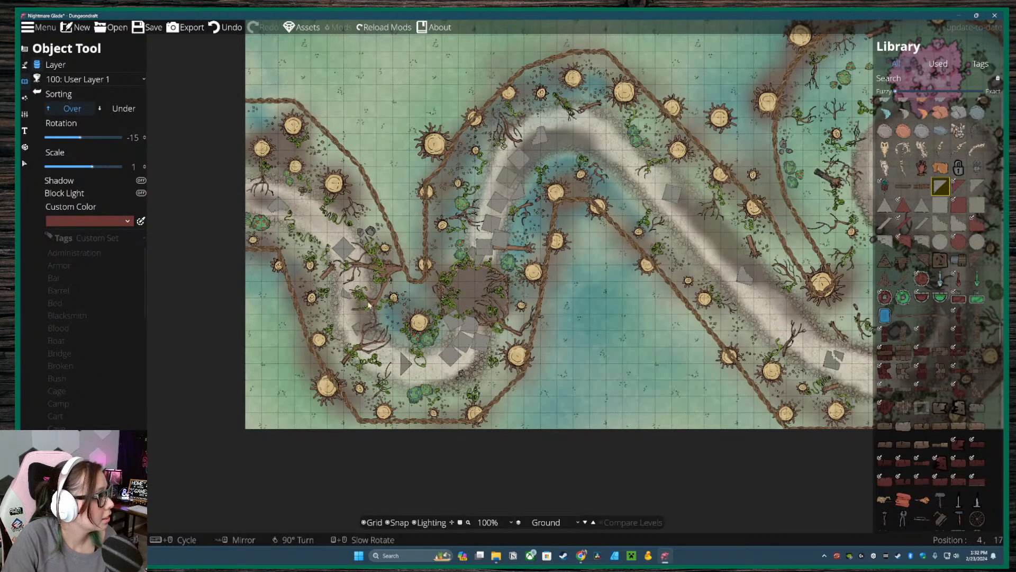
- Set the object sorting to Under and lay square stone slabs at varied rotations around the top bend of the path
left_click(123, 108)
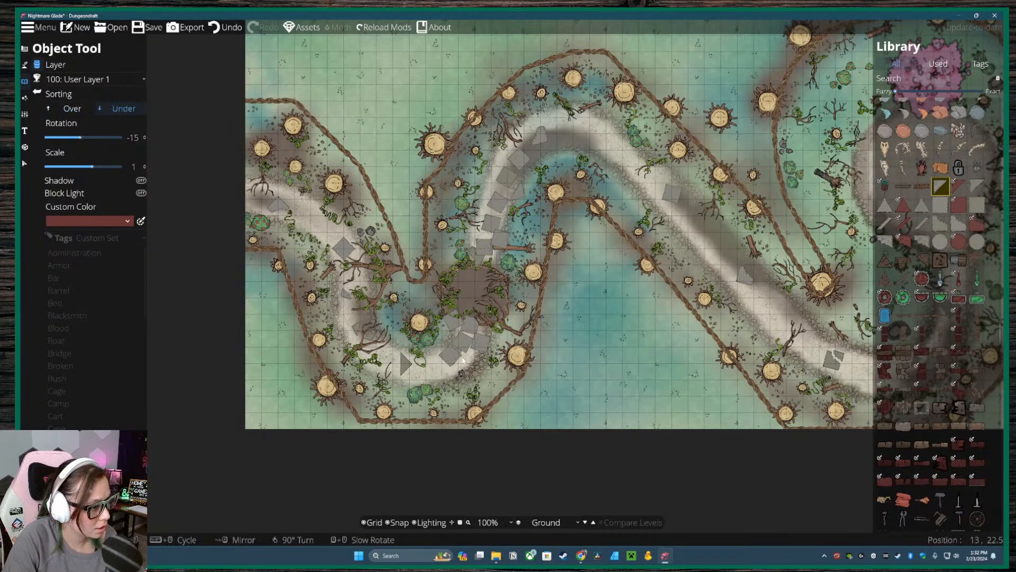
scroll(528, 399, "down", 5)
left_click_drag(582, 253, 507, 336)
left_click(940, 204)
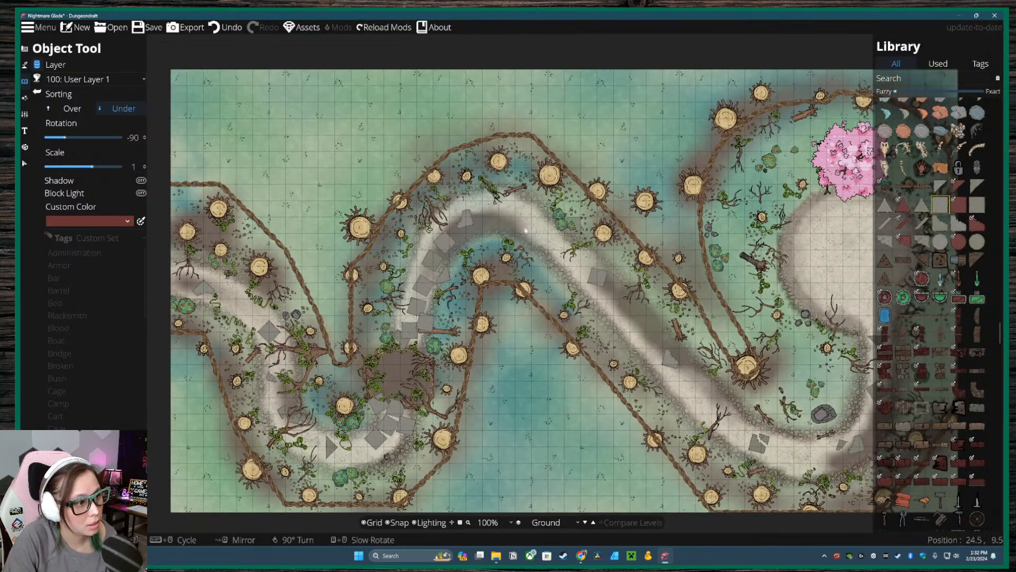
scroll(519, 226, "down", 1)
left_click(516, 222)
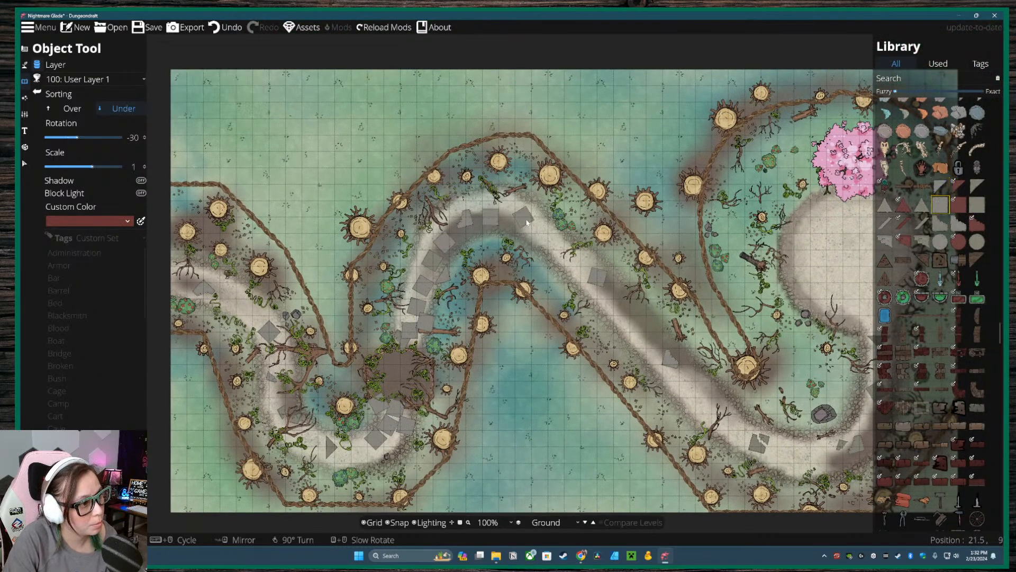
left_click(549, 243)
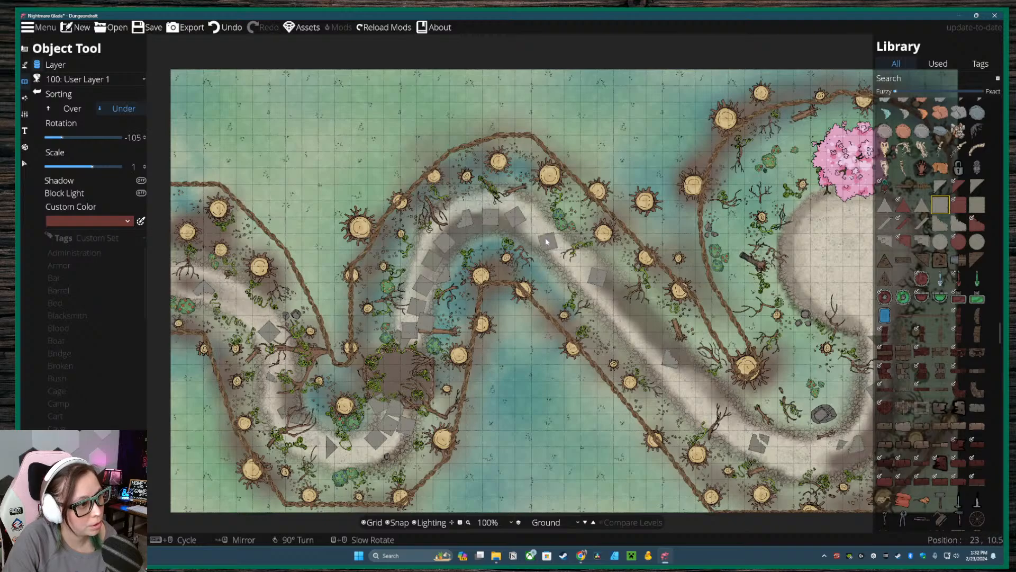
- Continue the paving with rotated square stone slabs down the upper half of the path's diagonal stretch
scroll(603, 304, "up", 3)
left_click(610, 307)
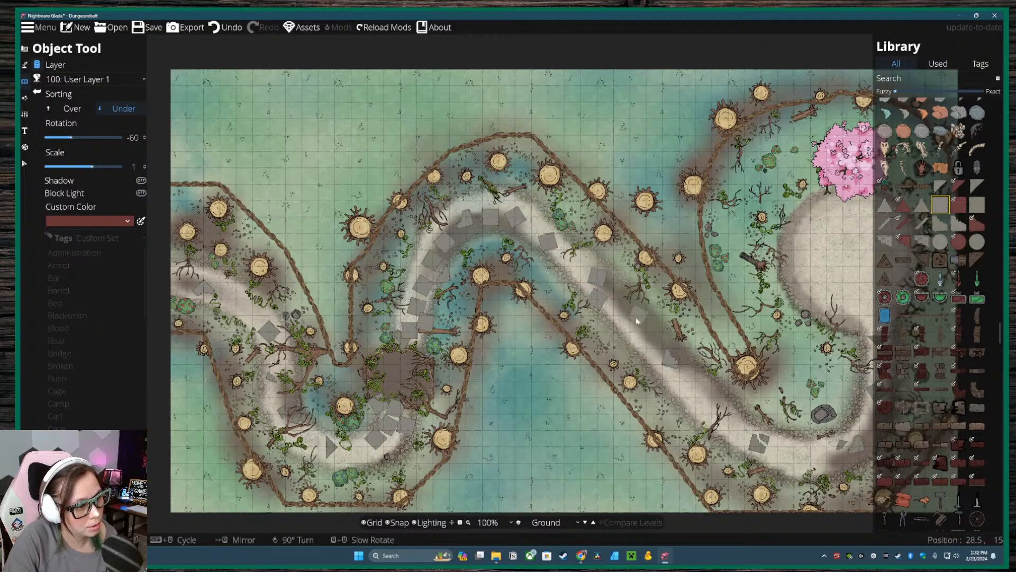
scroll(632, 317, "up", 2)
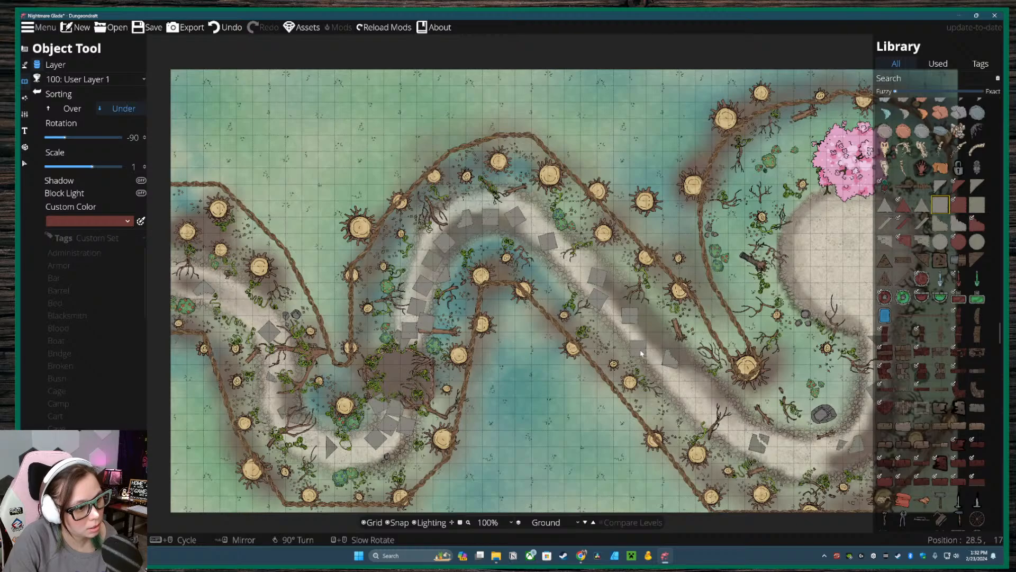
- Turn off snapping and place broken stone fragments in the middle of the diagonal stretch, below the last square slabs
left_click(922, 242)
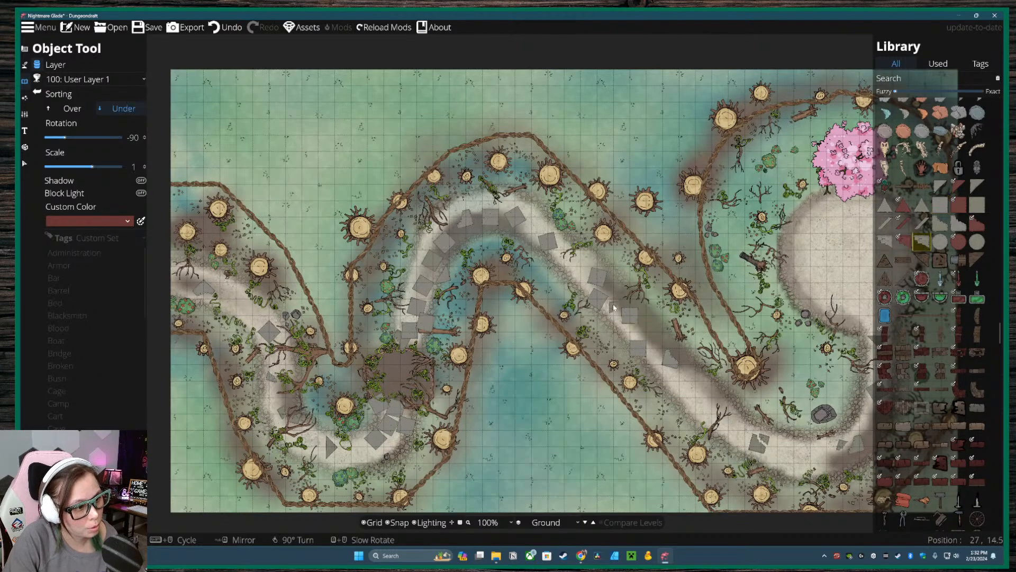
scroll(691, 361, "up", 5)
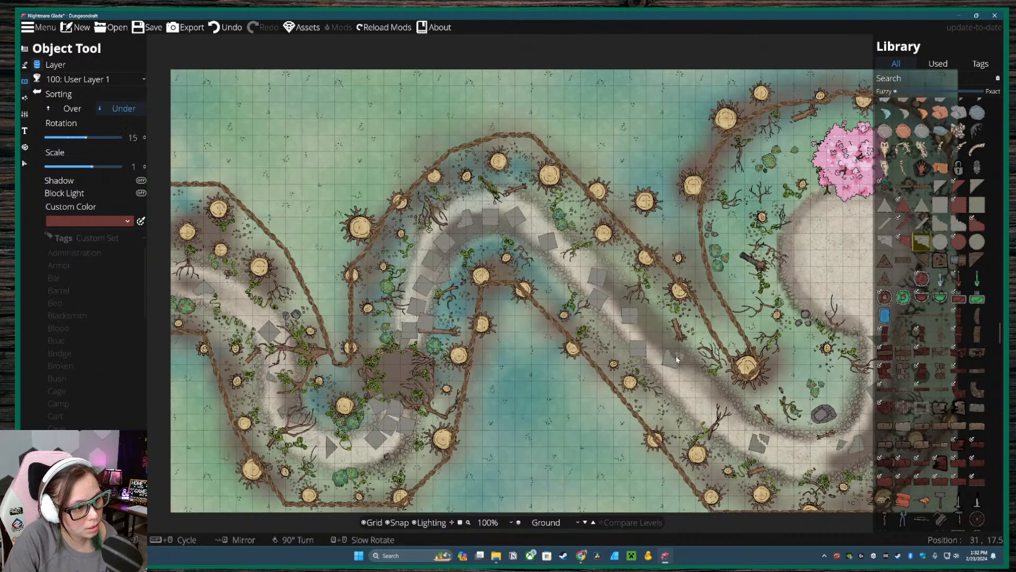
left_click(399, 524)
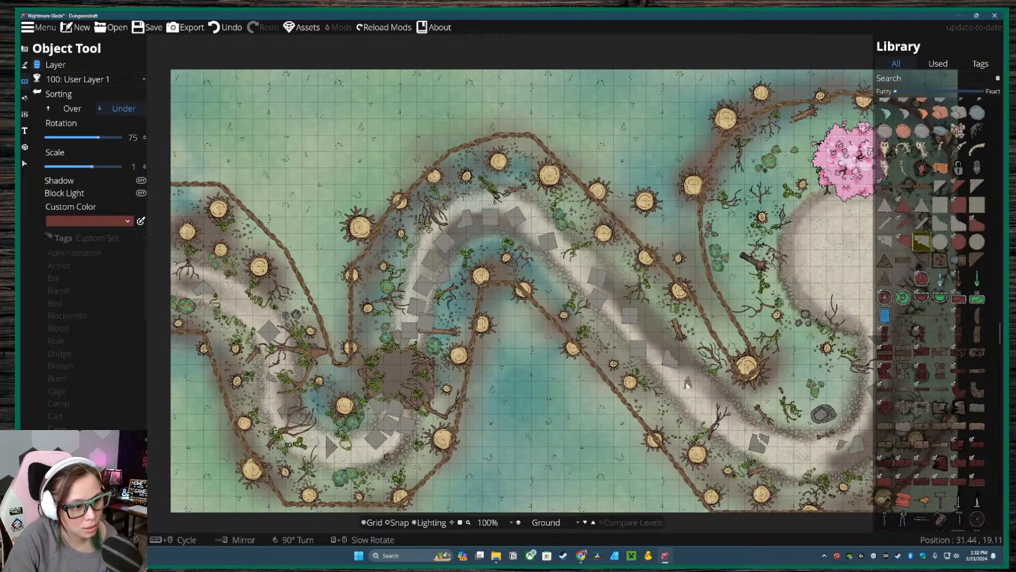
scroll(681, 383, "down", 11)
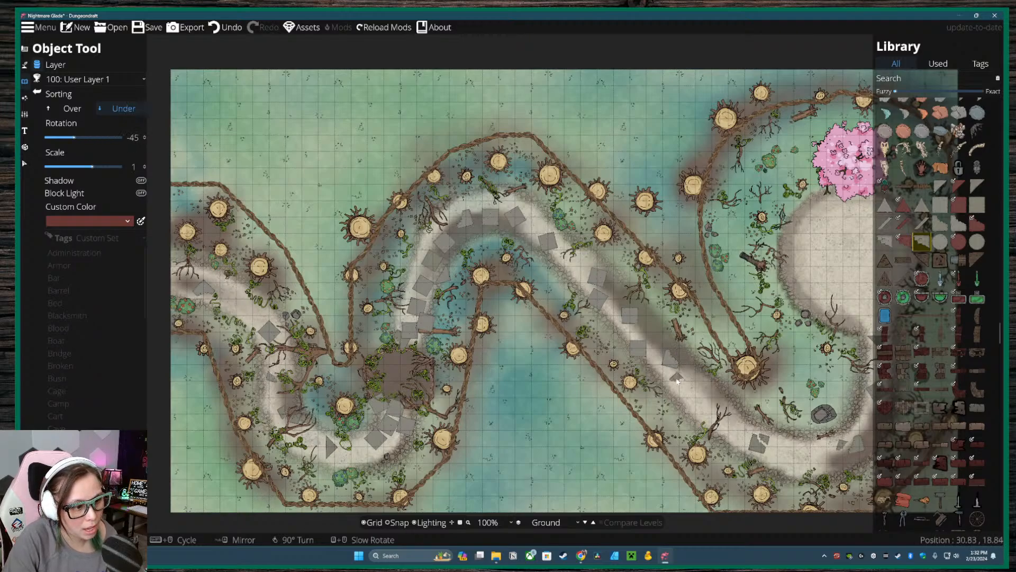
left_click(940, 222)
left_click(687, 394)
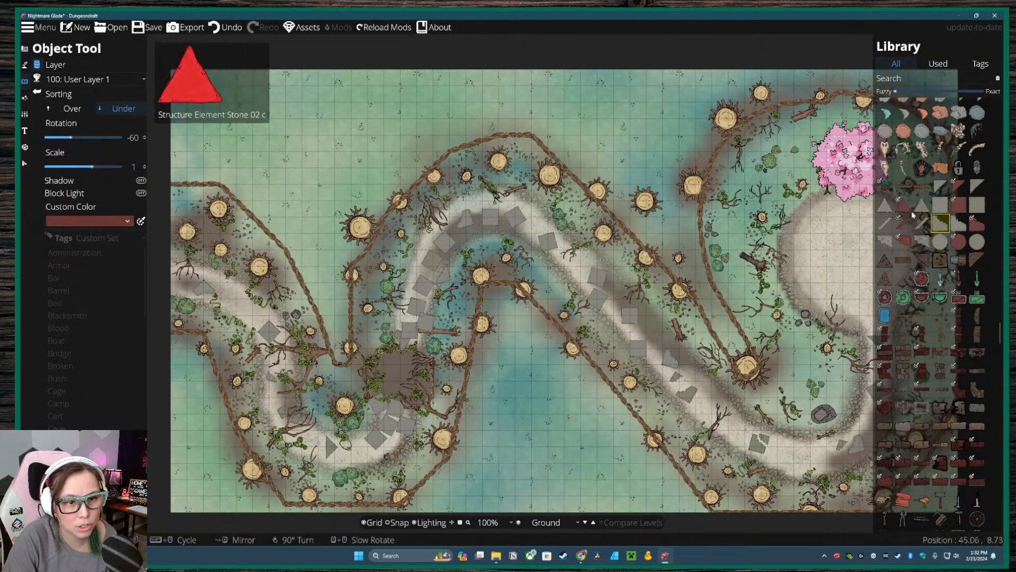
- Place square stone slabs at different rotations along the lower end of the diagonal stretch
left_click(977, 204)
scroll(704, 403, "up", 3)
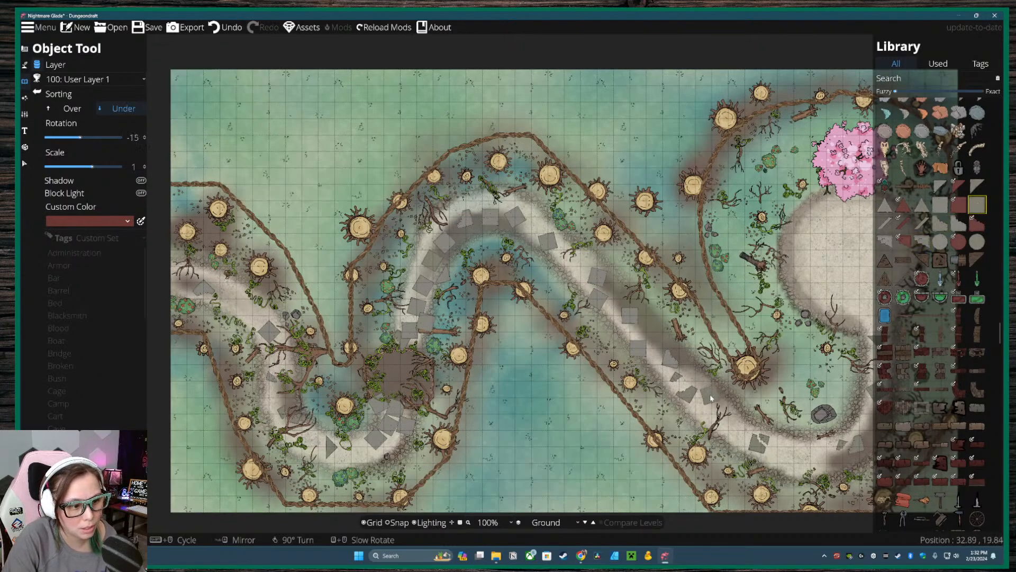
left_click(713, 401)
scroll(733, 436, "down", 5)
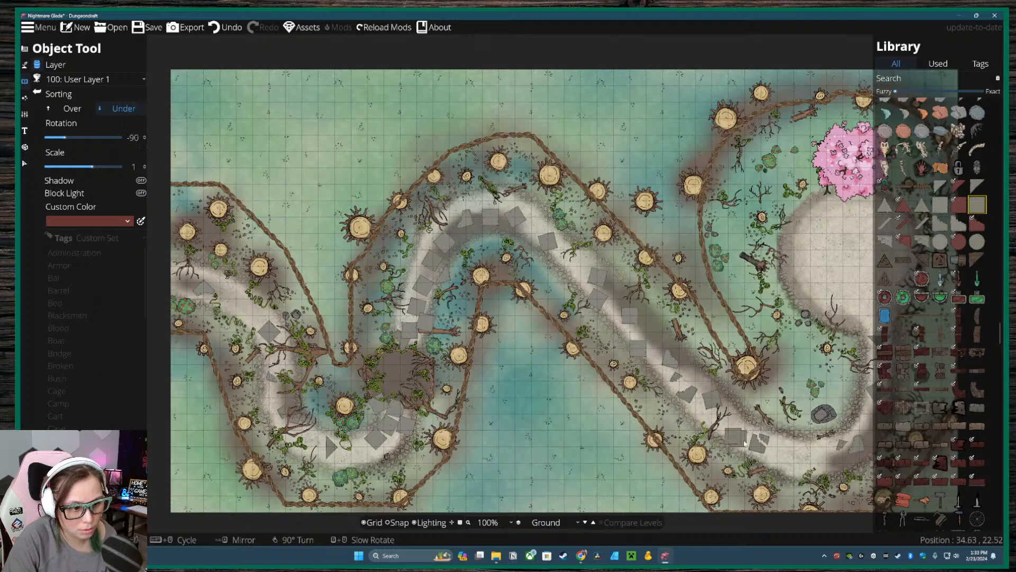
left_click(734, 436)
- Lay a row of closely spaced, rotated square stone slabs along the lower bend leading to the clearing
left_click_drag(816, 462, 652, 460)
scroll(652, 460, "up", 1)
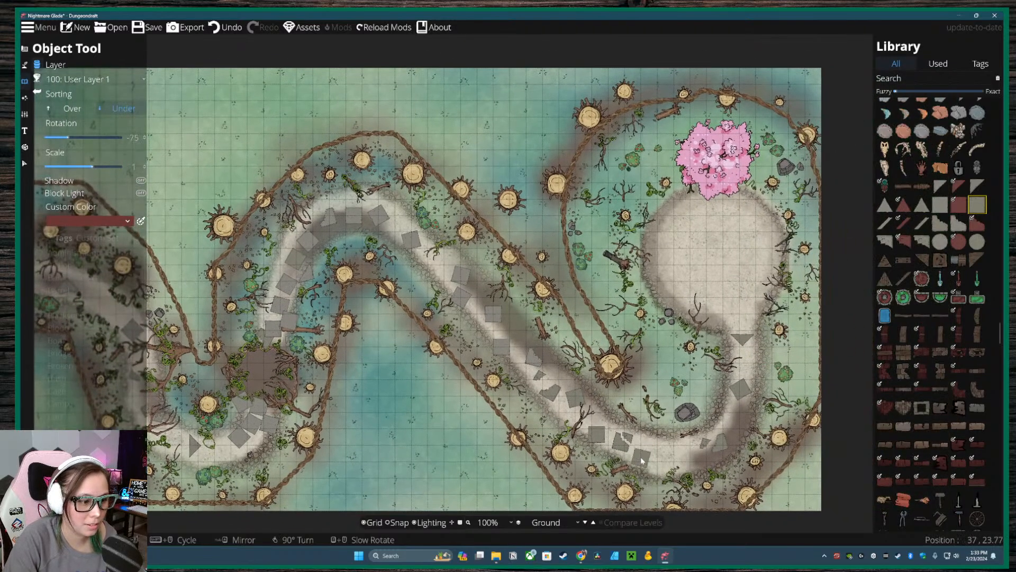
left_click(652, 460)
scroll(657, 460, "down", 4)
scroll(659, 459, "up", 1)
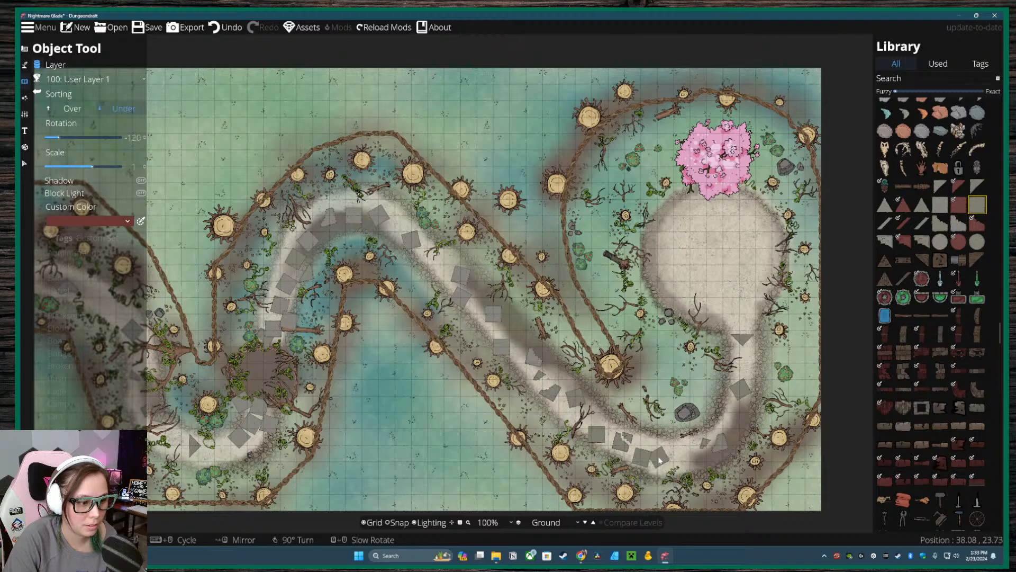
left_click(659, 461)
scroll(680, 461, "down", 2)
left_click(681, 461)
left_click_drag(530, 316, 658, 293)
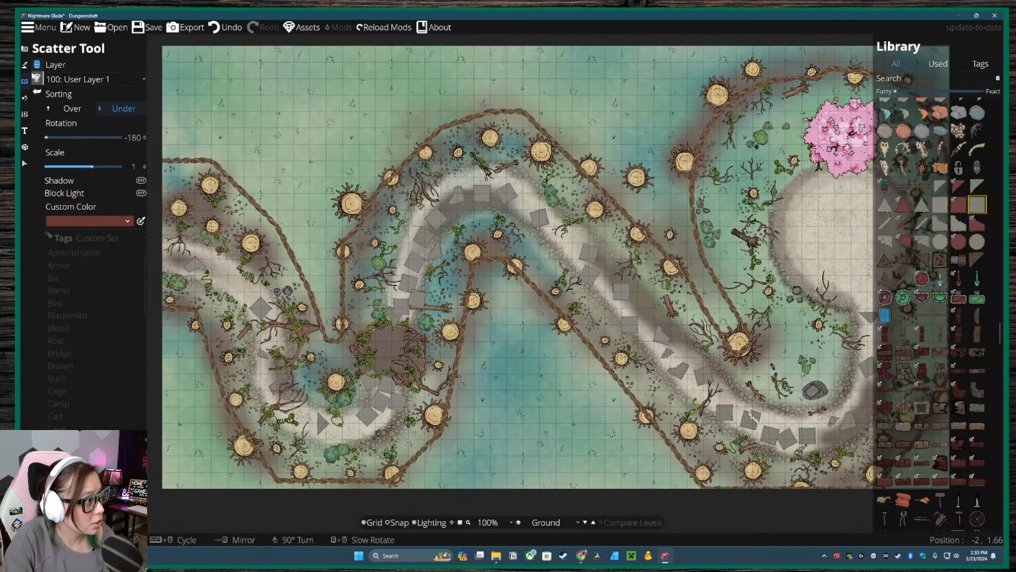
left_click(24, 163)
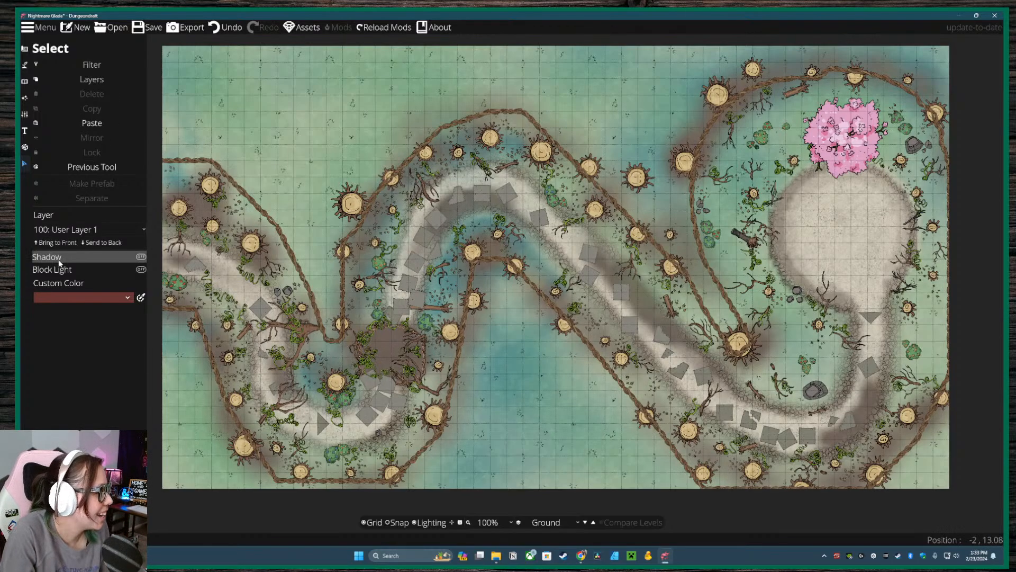
left_click(24, 113)
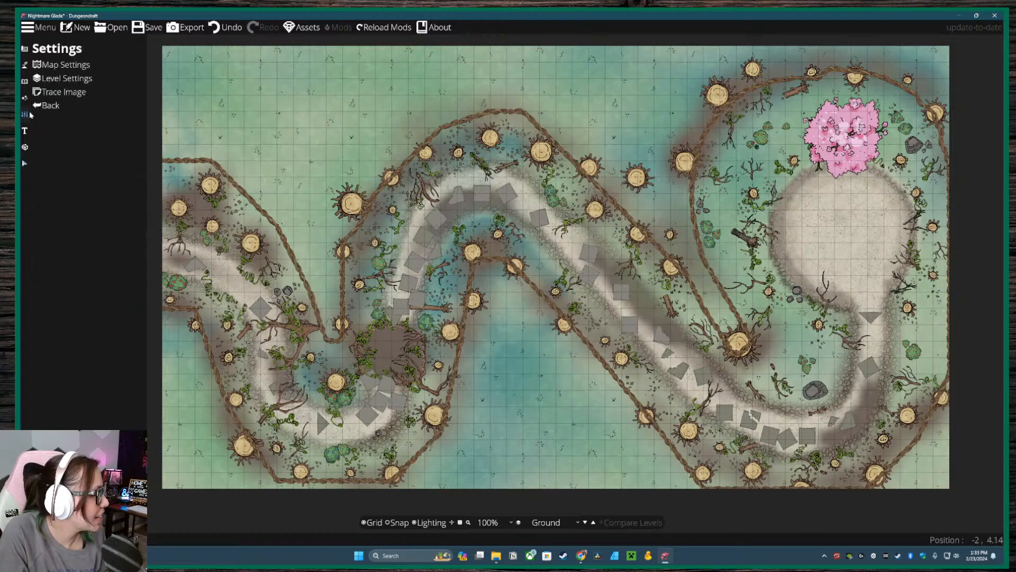
left_click(25, 65)
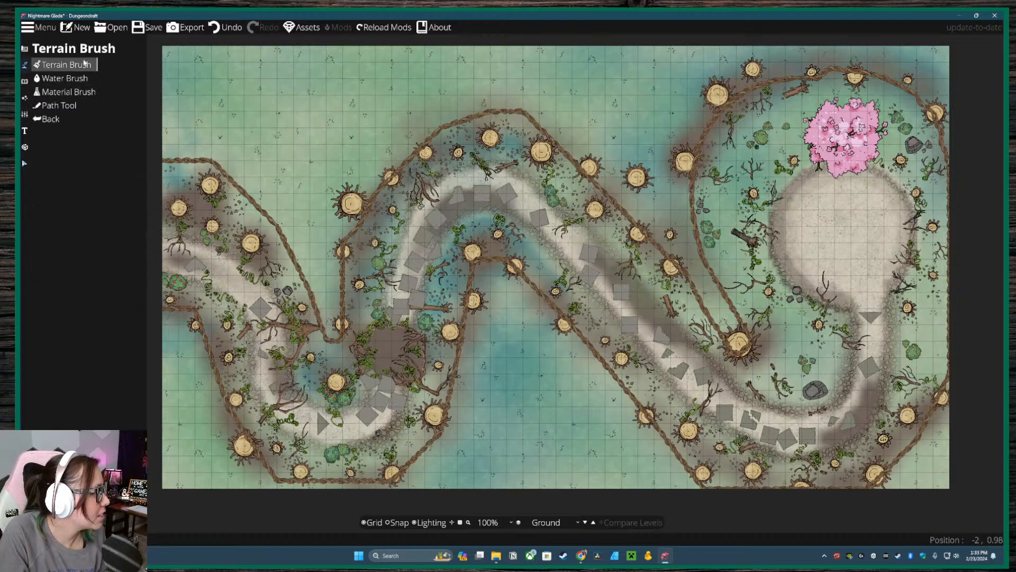
- Return to the Object Tool, filter the library to trees, choose the largest round green tree and set its layer to 700: Above Walls
left_click(24, 81)
left_click(58, 64)
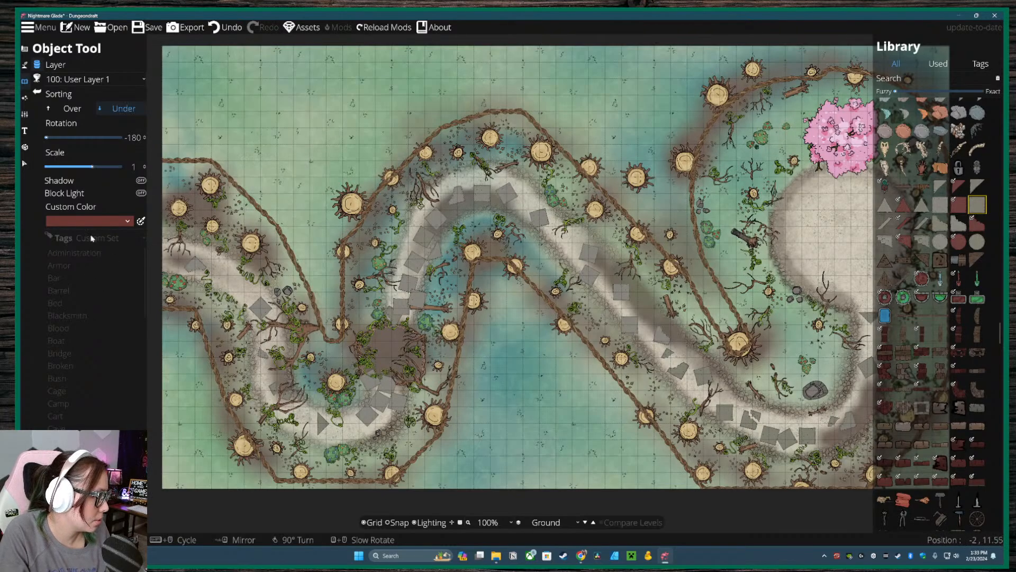
left_click(980, 64)
scroll(82, 378, "down", 20)
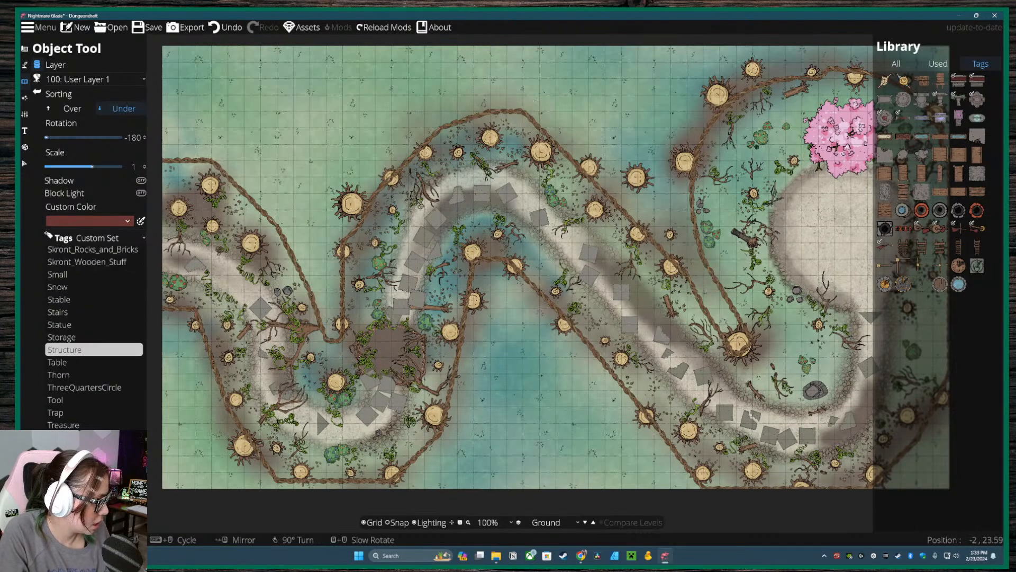
left_click(129, 436)
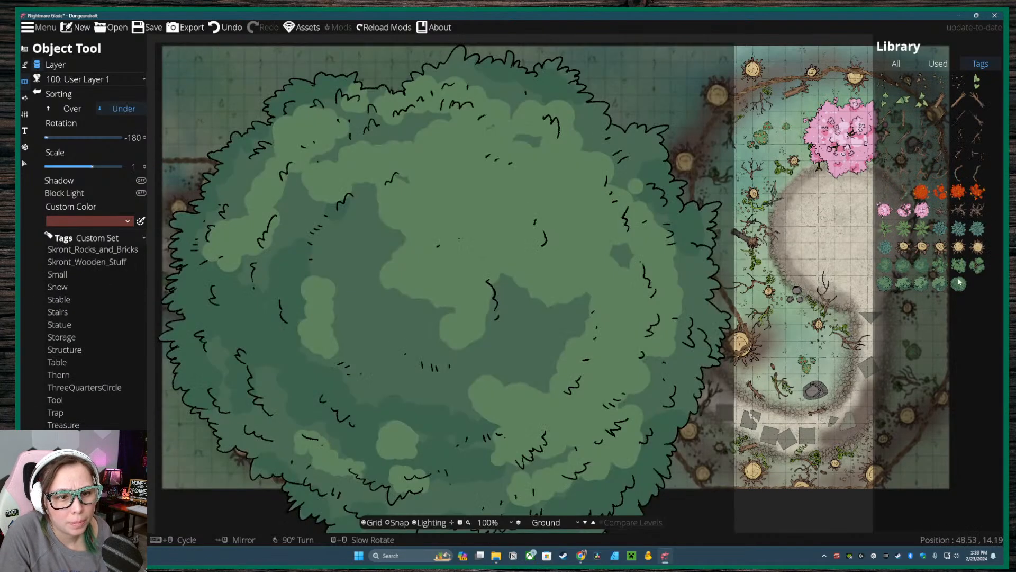
left_click(960, 286)
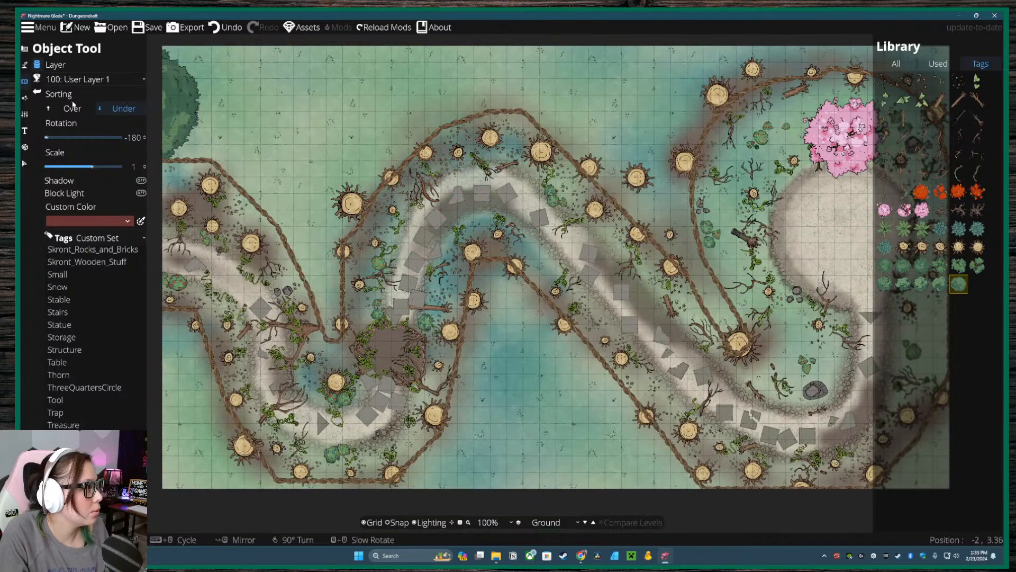
left_click(108, 79)
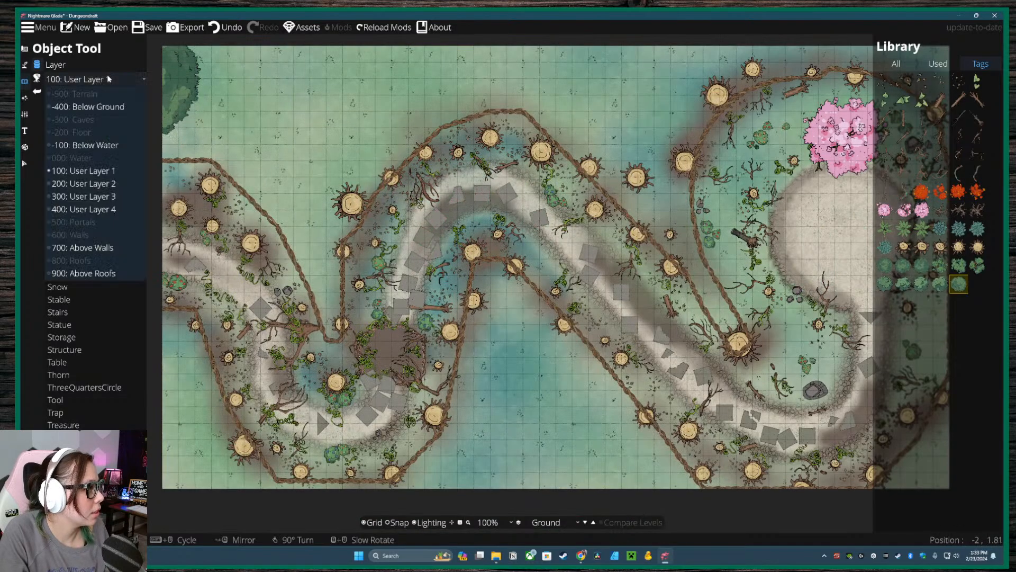
left_click(93, 249)
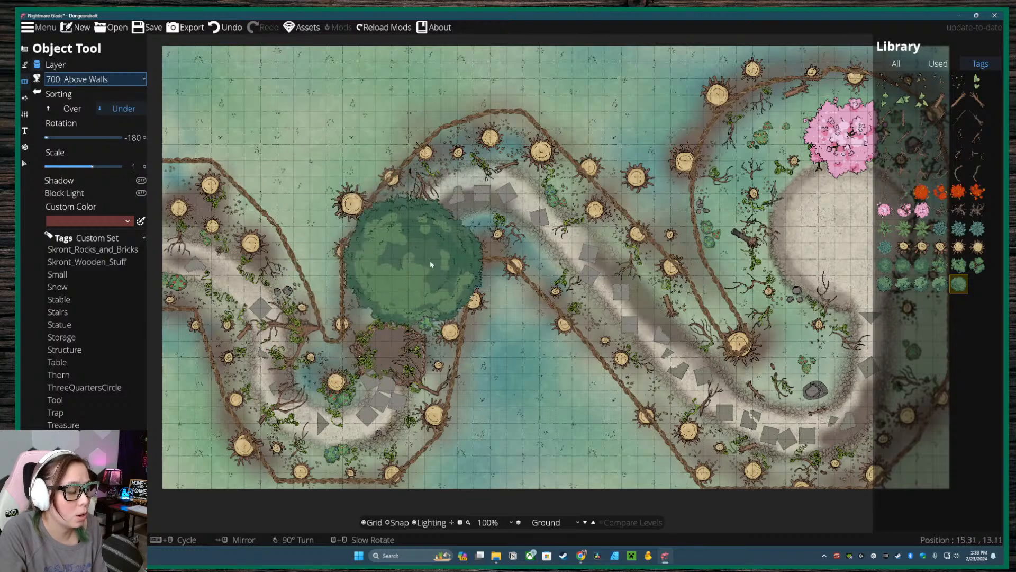
- Compare the Tree Green Simple and Tree Big Green objects by previewing their sizes over the map
mouse_move(941, 284)
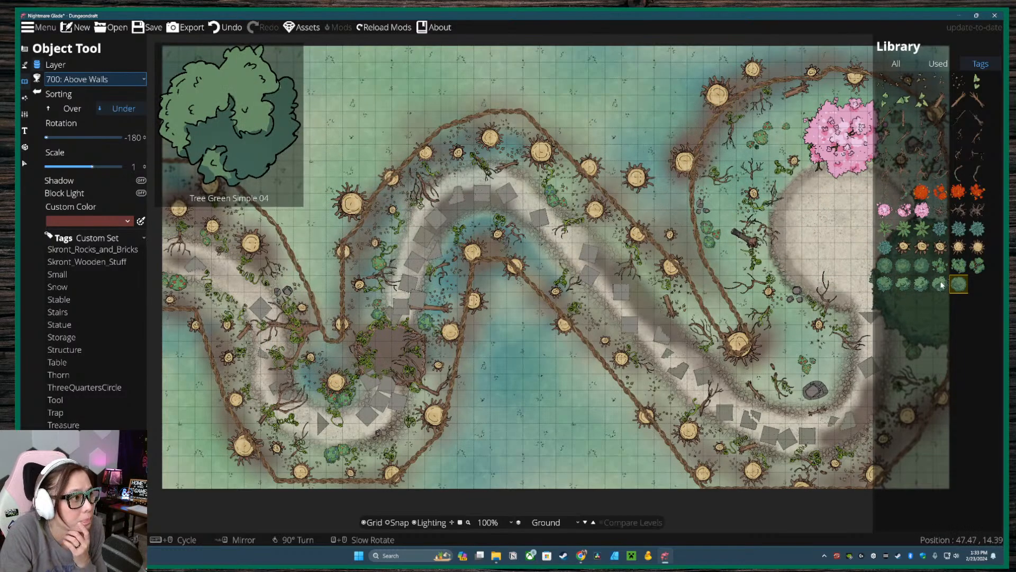
left_click(940, 285)
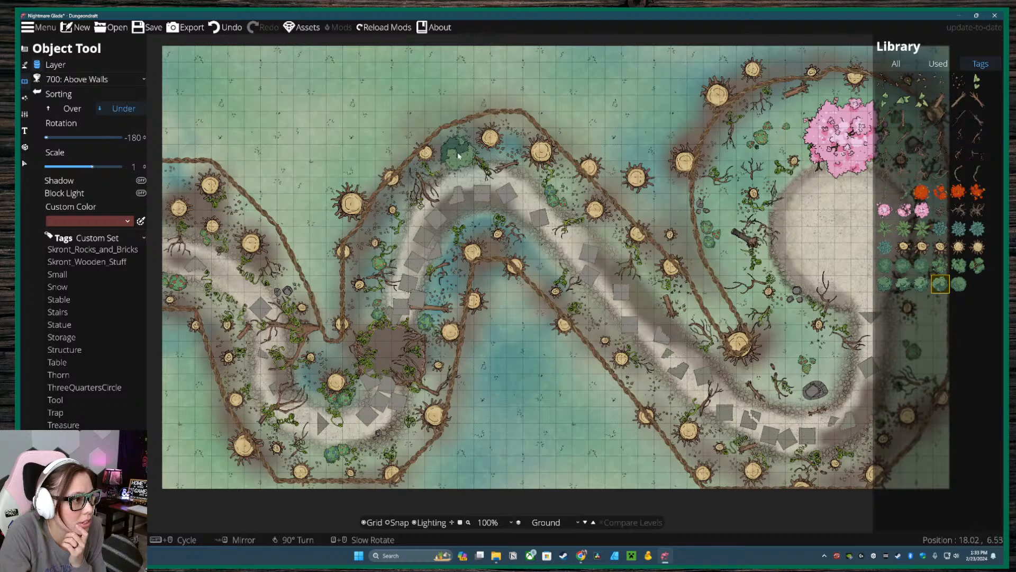
left_click(921, 285)
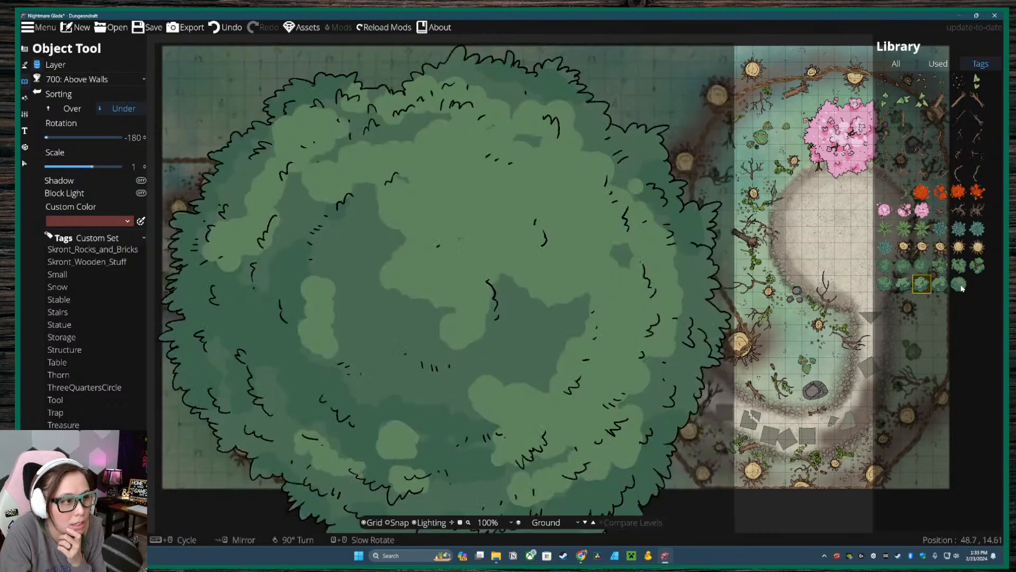
left_click(959, 284)
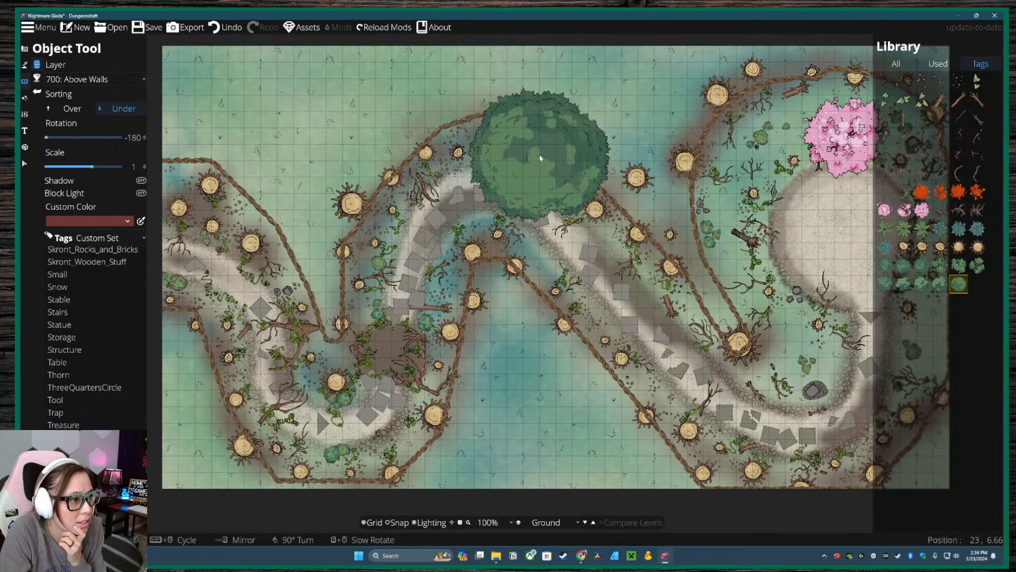
mouse_move(939, 280)
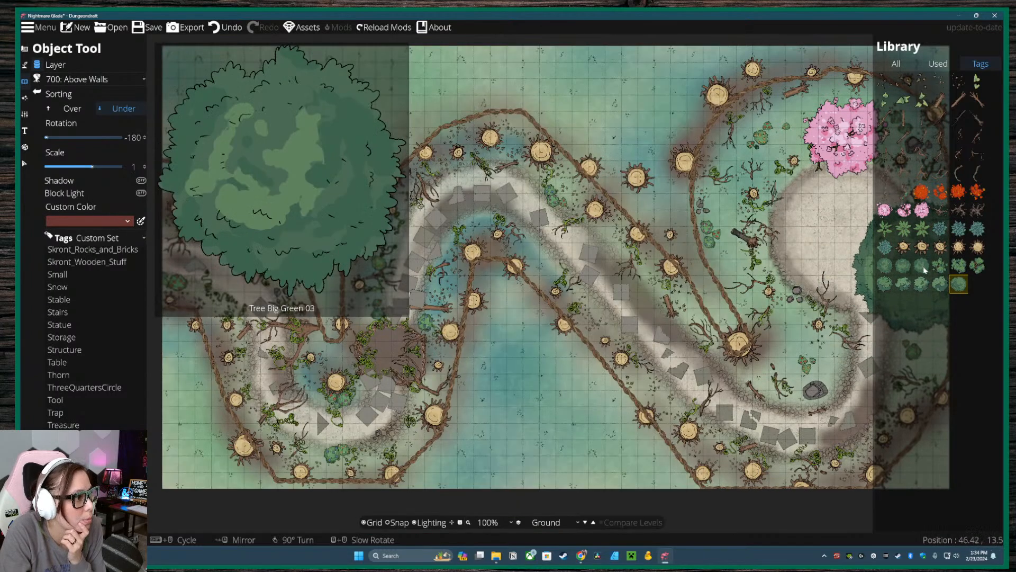
left_click(921, 264)
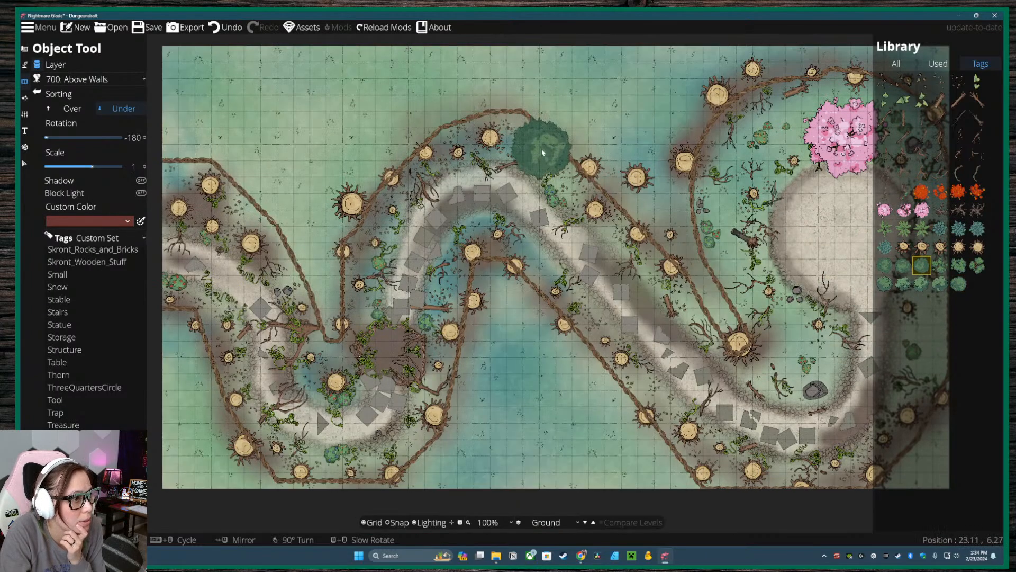
mouse_move(927, 267)
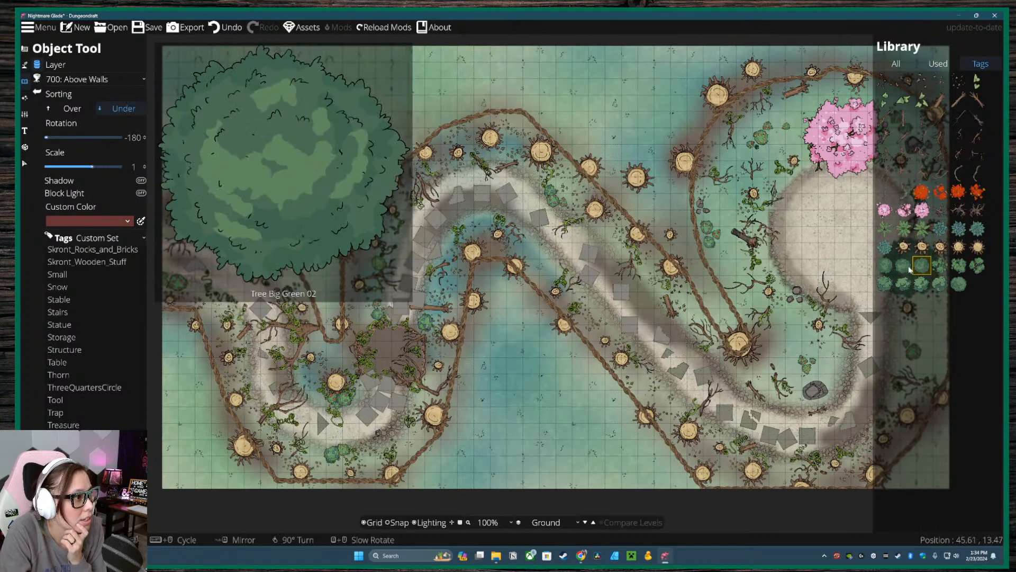
mouse_move(883, 265)
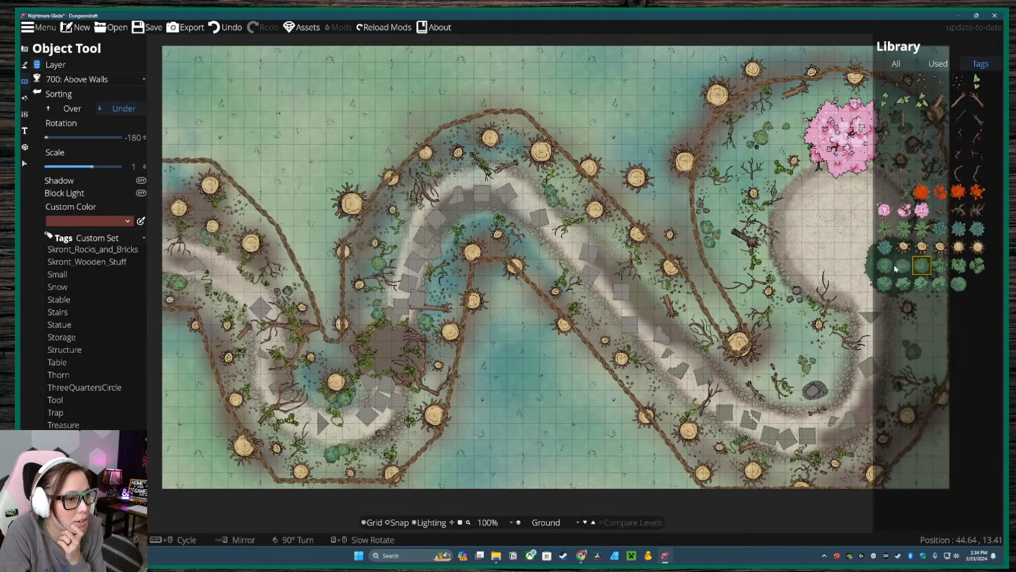
mouse_move(915, 290)
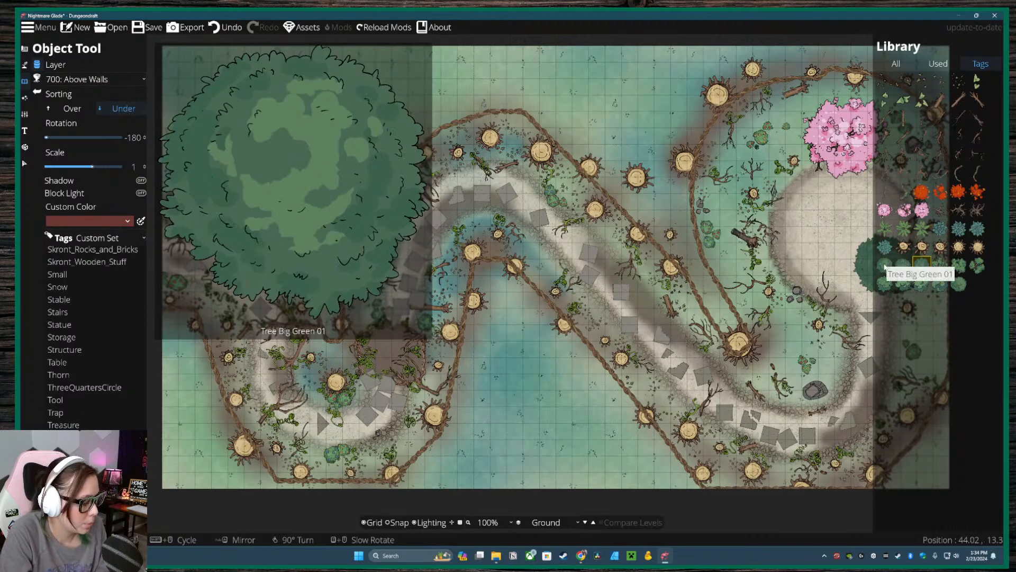
- Switch to the Scatter Tool, filter the library to trees, select the three Tree Big Green objects and set the layer to 700: Above Walls
left_click(36, 79)
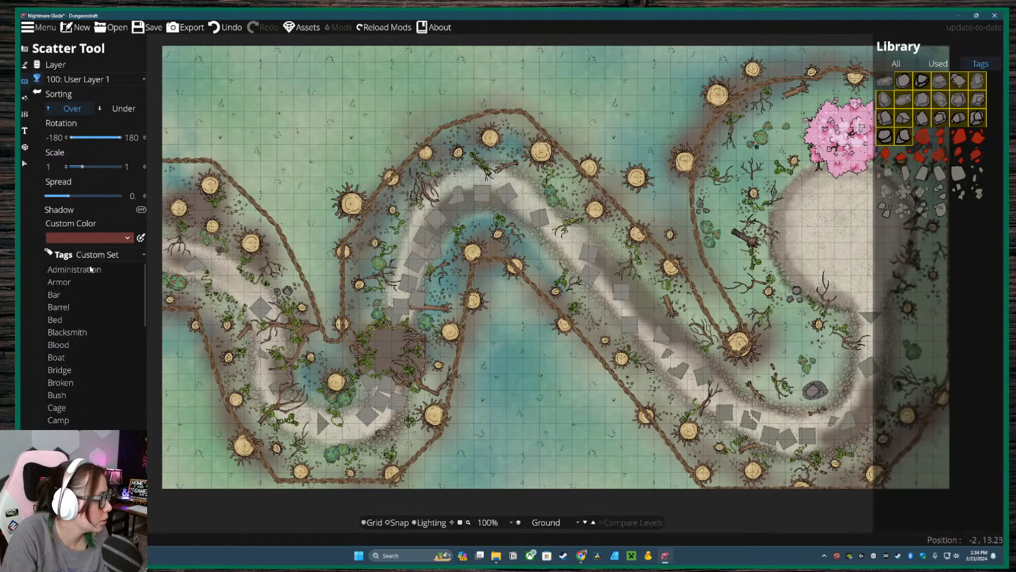
scroll(95, 344, "down", 8)
scroll(95, 344, "down", 10)
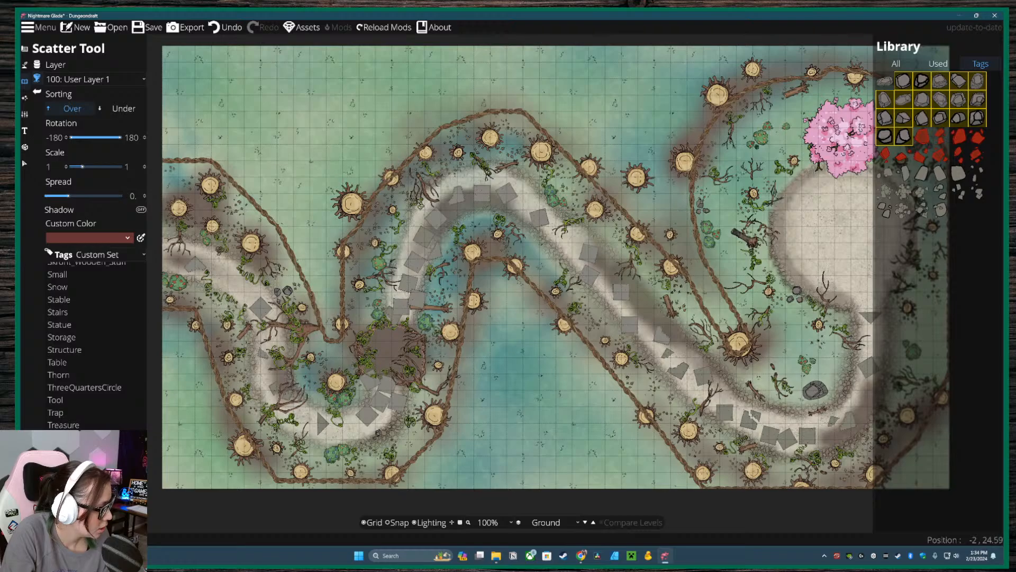
left_click(129, 448)
left_click(922, 266)
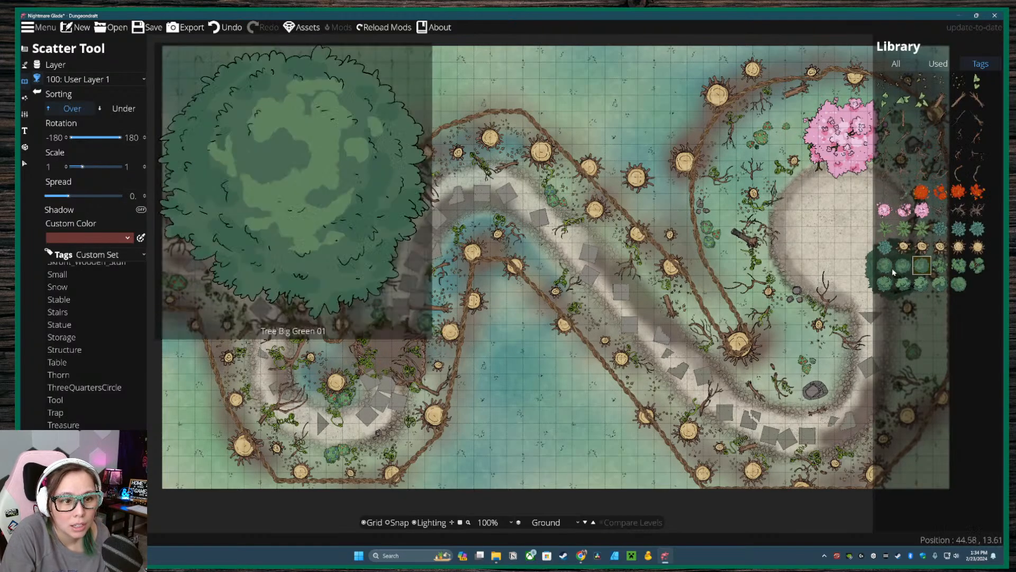
left_click(885, 267, "shift")
left_click_drag(327, 260, 435, 266)
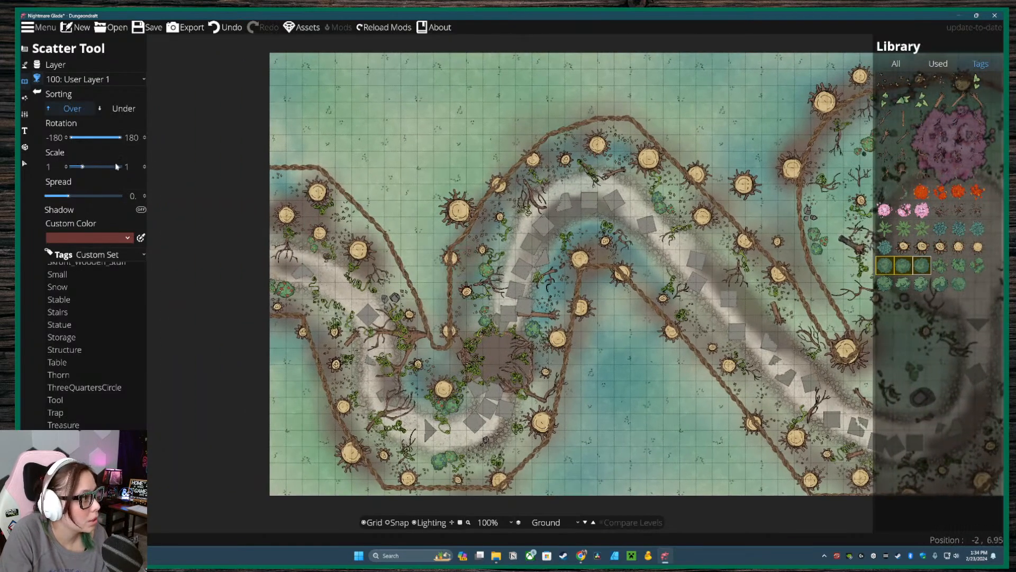
left_click(95, 78)
left_click(80, 248)
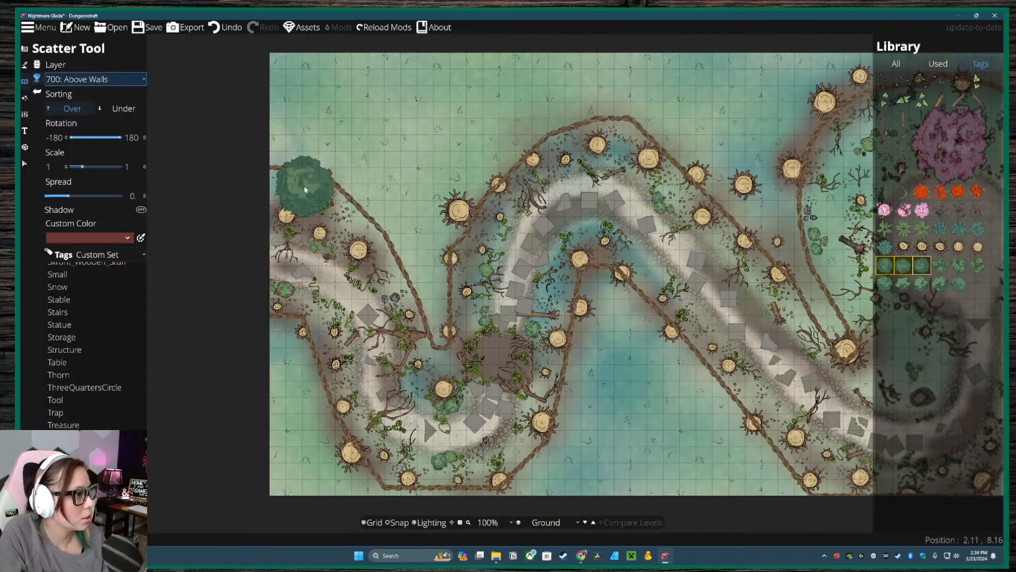
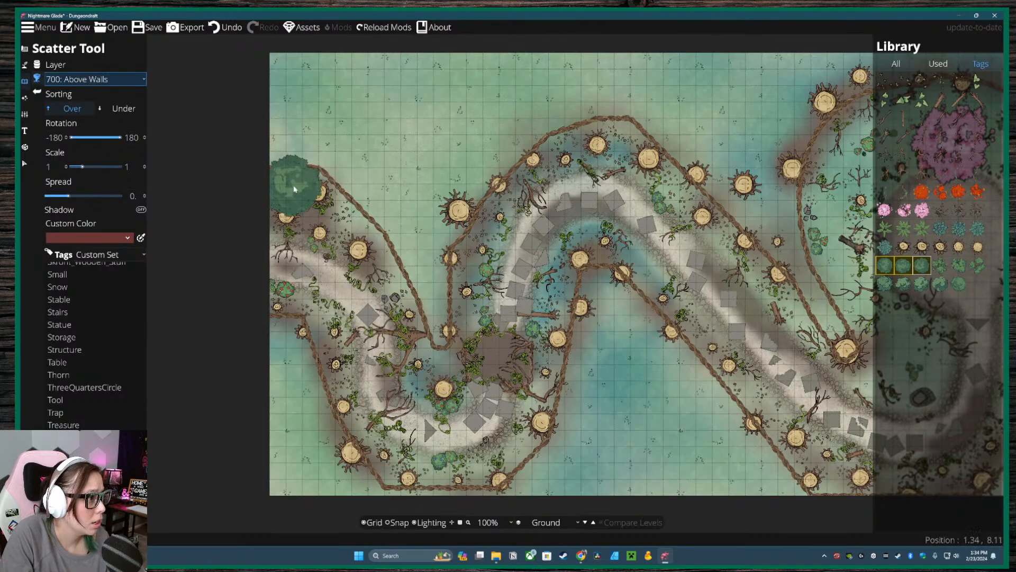
- Place big green trees over the stumps and walls in the map's northwest, on both sides of the first wall gap
left_click(318, 193)
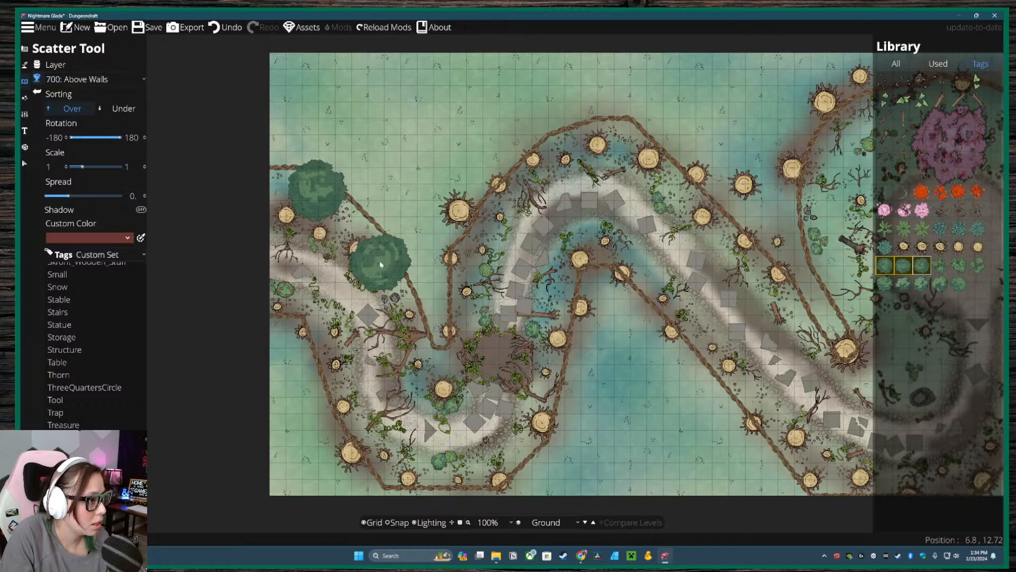
left_click(366, 249)
left_click(369, 195)
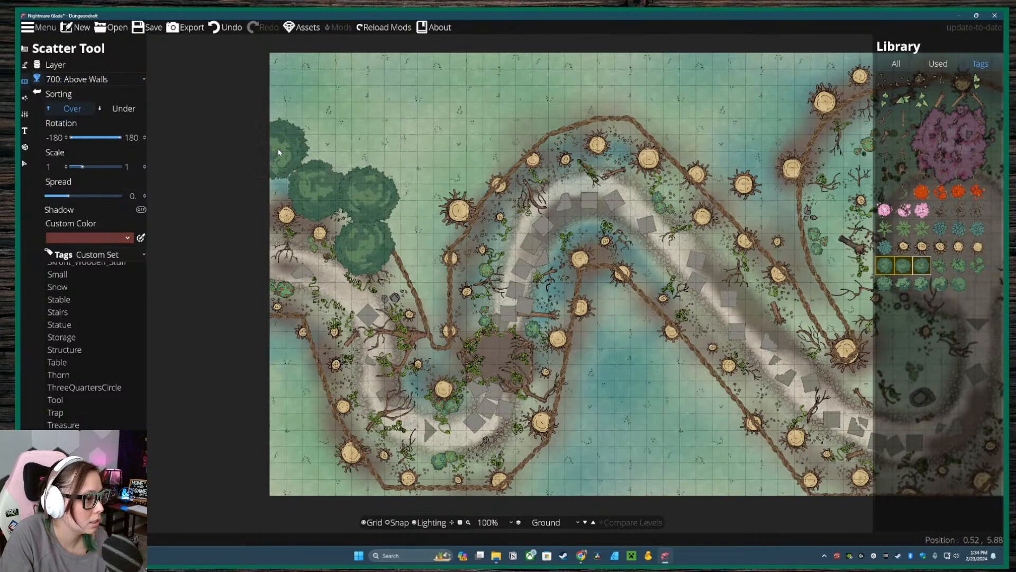
left_click(279, 152)
left_click(459, 211)
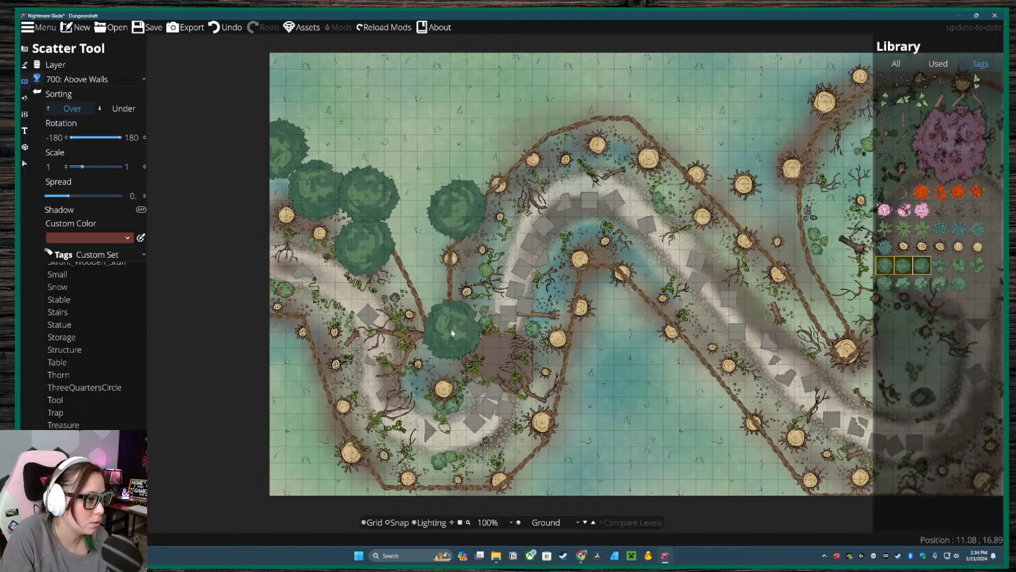
left_click(453, 333)
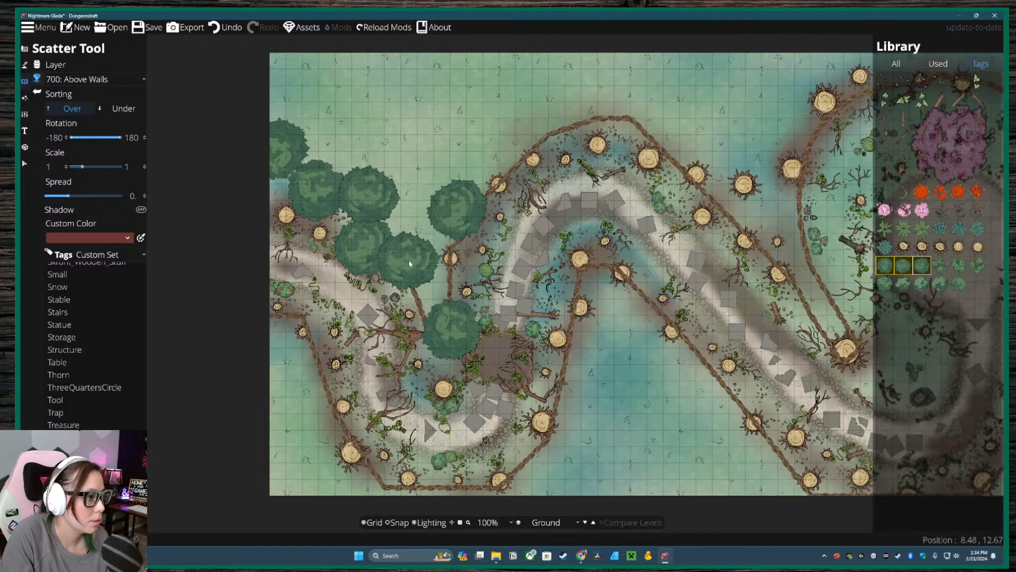
left_click(958, 283)
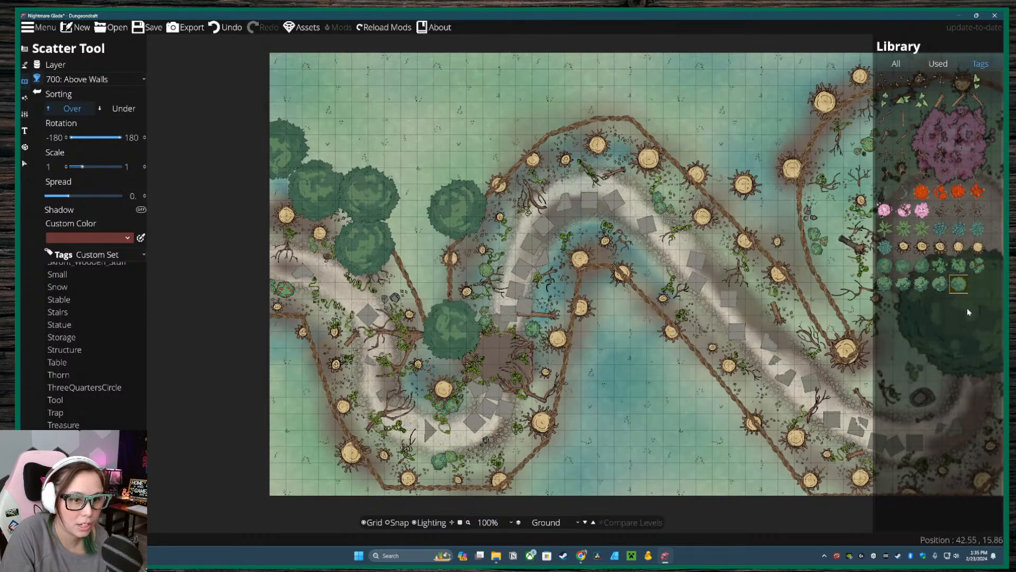
left_click(885, 265)
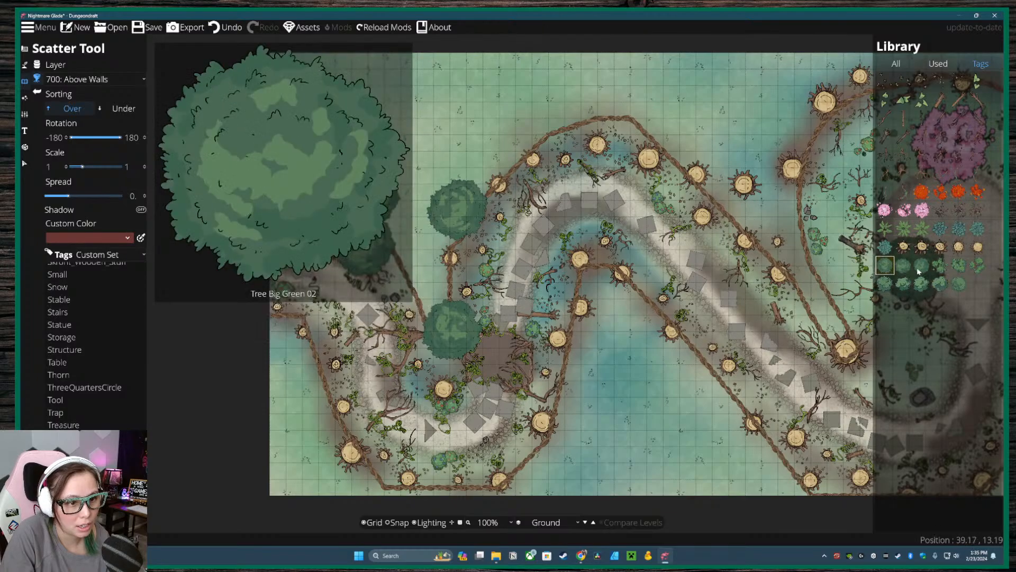
left_click(918, 271, "shift")
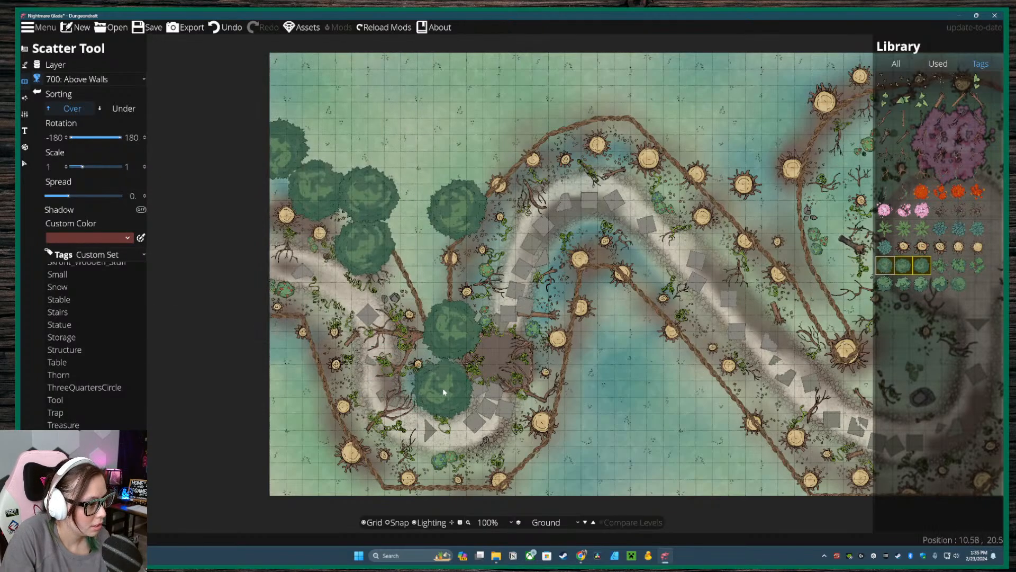
- Place big green trees over the large stumps around the southwestern bend of the path
left_click(445, 392)
left_click(541, 421)
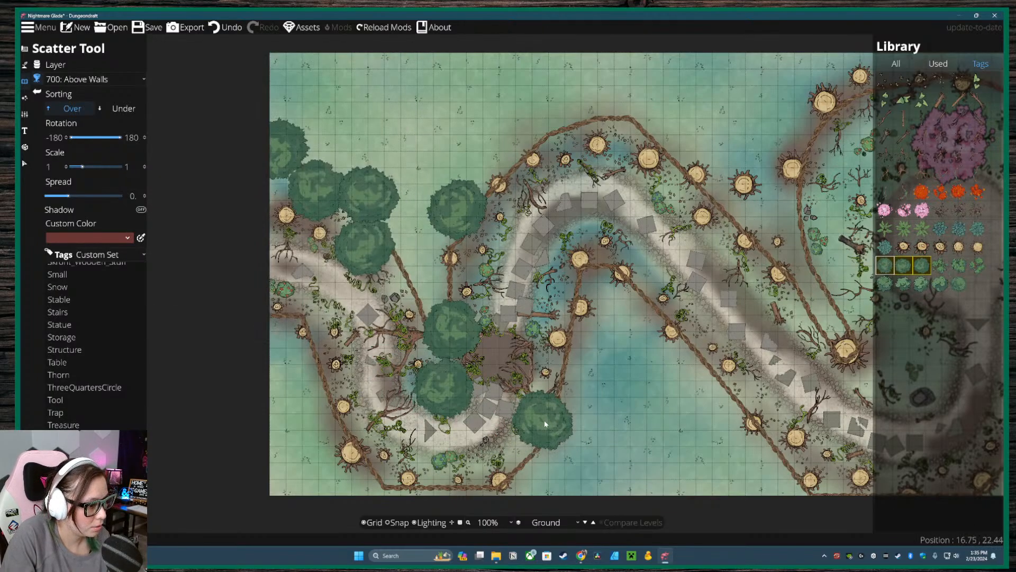
left_click_drag(496, 476, 500, 419)
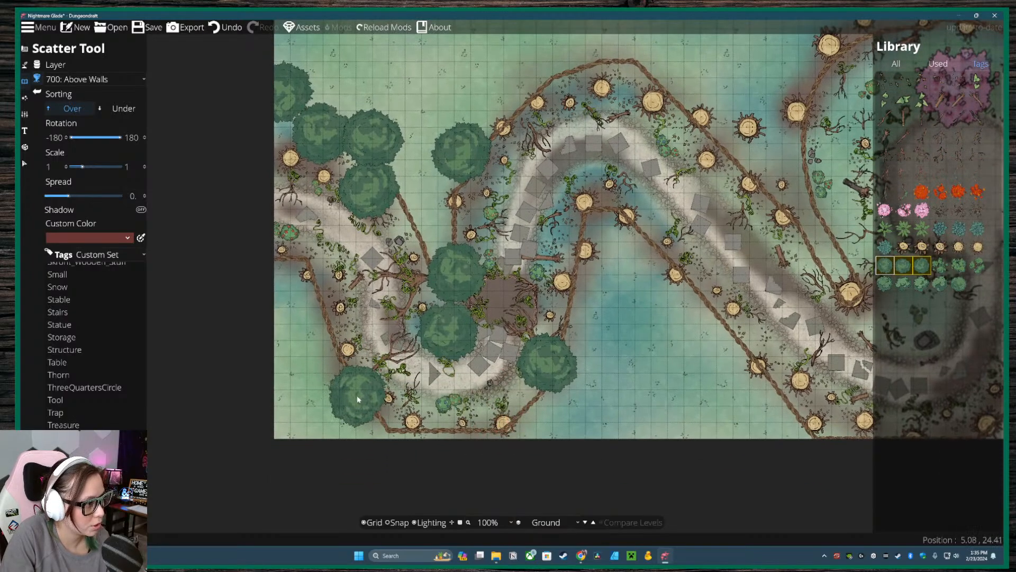
left_click(358, 399)
left_click(503, 421)
- Place big green trees on the central inner wall and over the stumps along the northern wall up to the clearing's entrance wall
left_click_drag(625, 286, 493, 377)
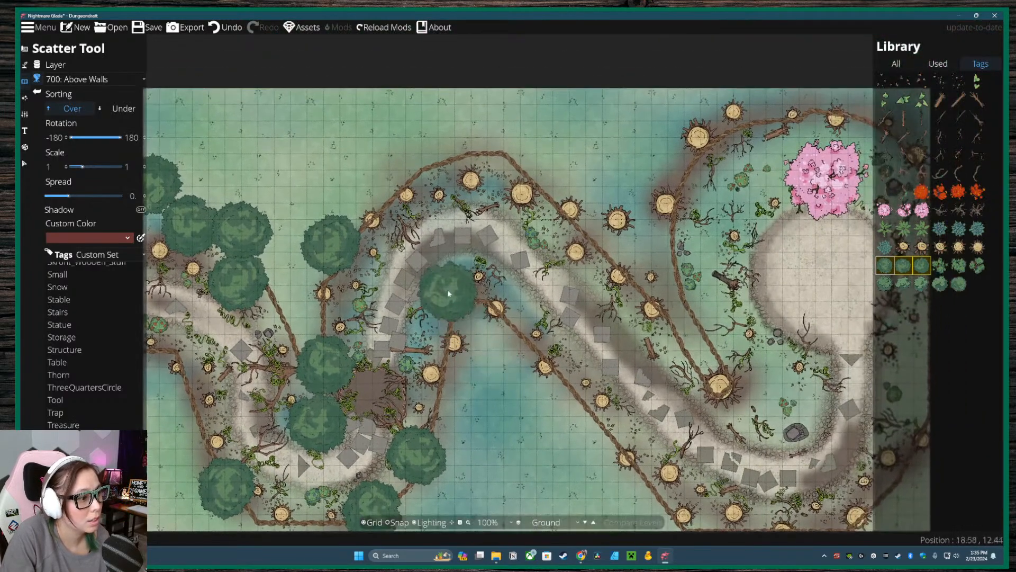
left_click(454, 344)
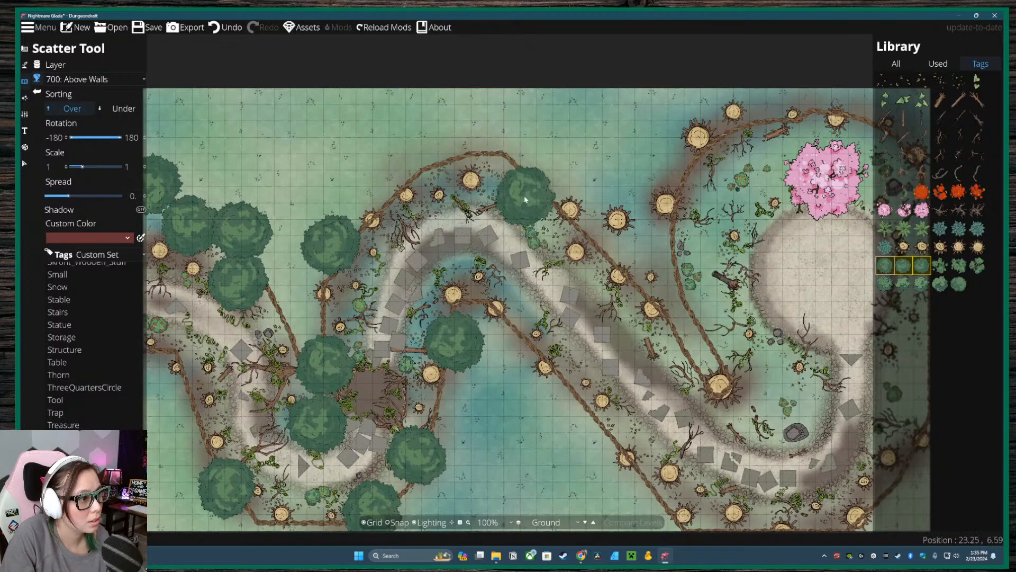
left_click(524, 196)
left_click(470, 183)
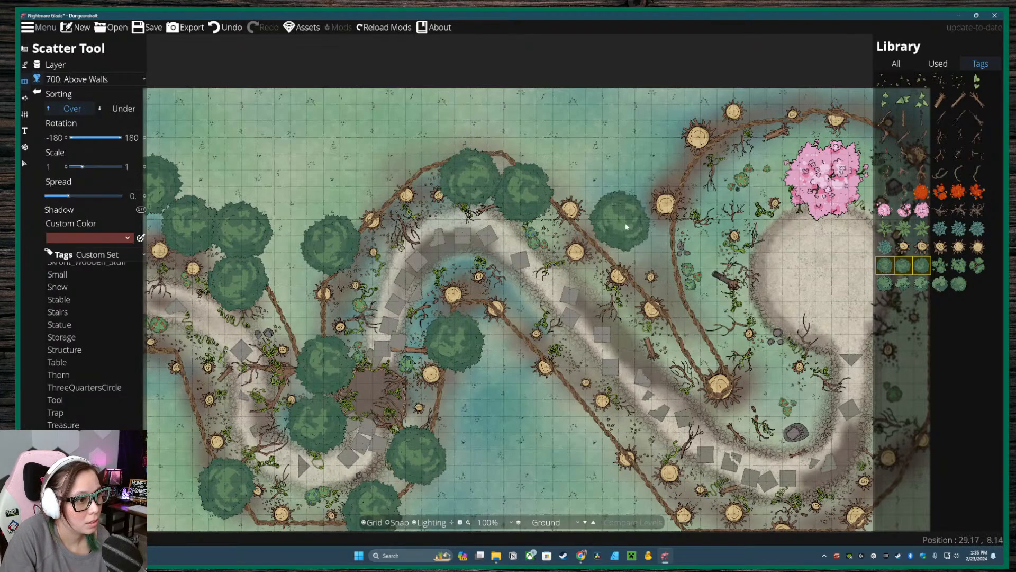
left_click(618, 222)
left_click(566, 215)
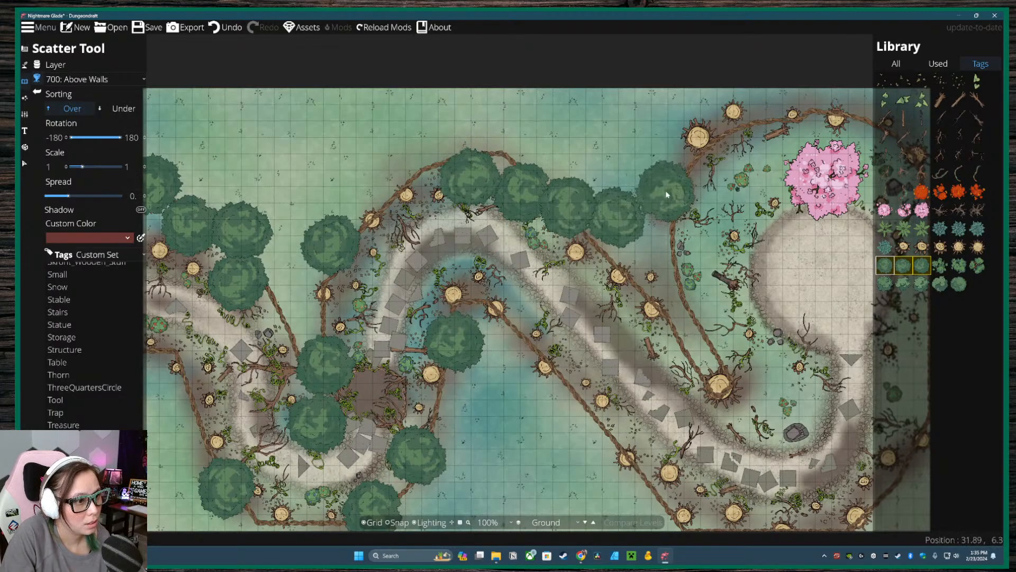
left_click(698, 132)
- Place big green trees on the stump at the wall's tip and along the southeastern bend below the clearing
left_click_drag(739, 321, 567, 205)
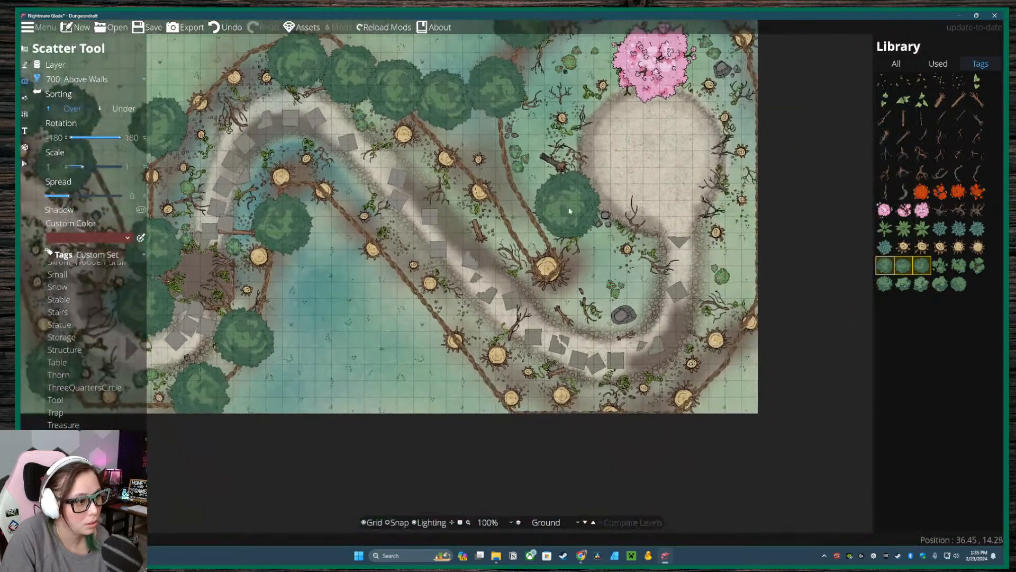
left_click(550, 270)
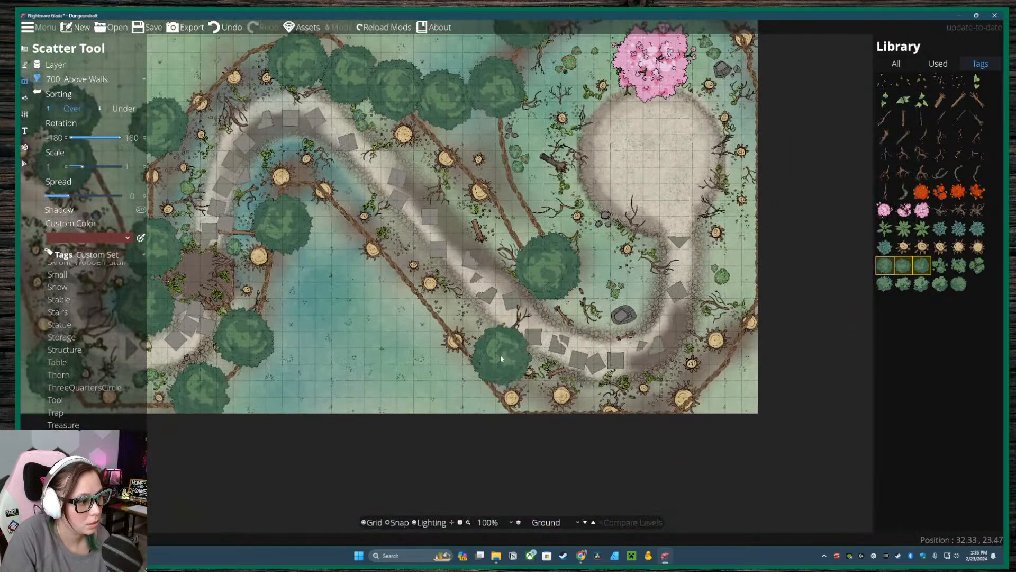
left_click(562, 394)
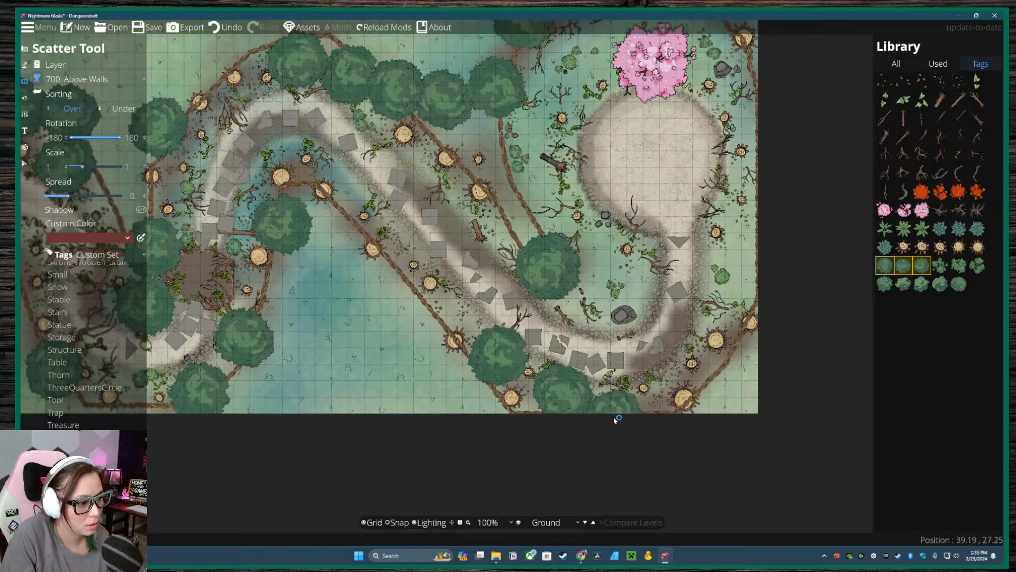
left_click(688, 396)
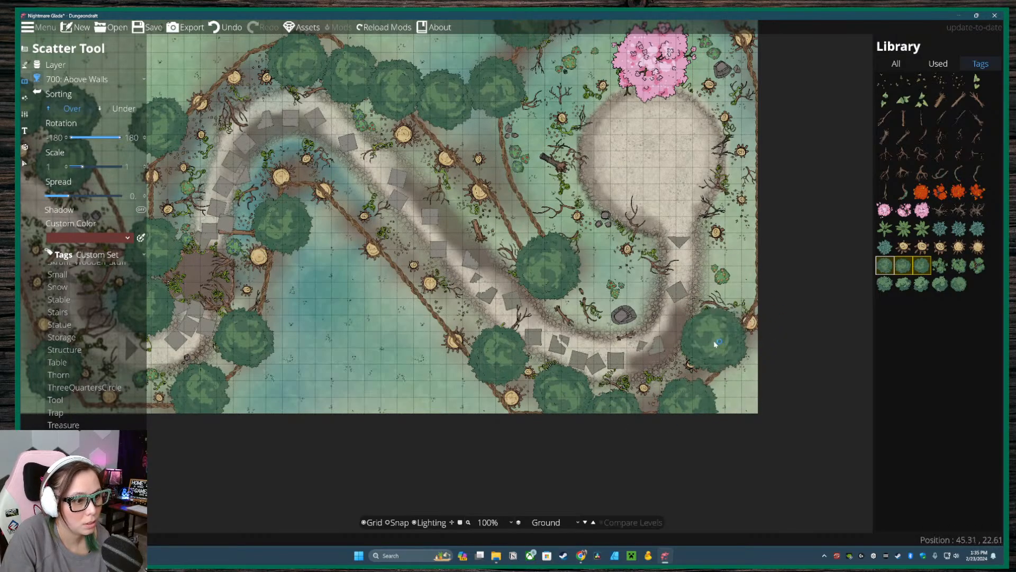
- Place big green trees over the stumps along the wall north of the clearing, around the pink tree
scroll(714, 336, "up", 5)
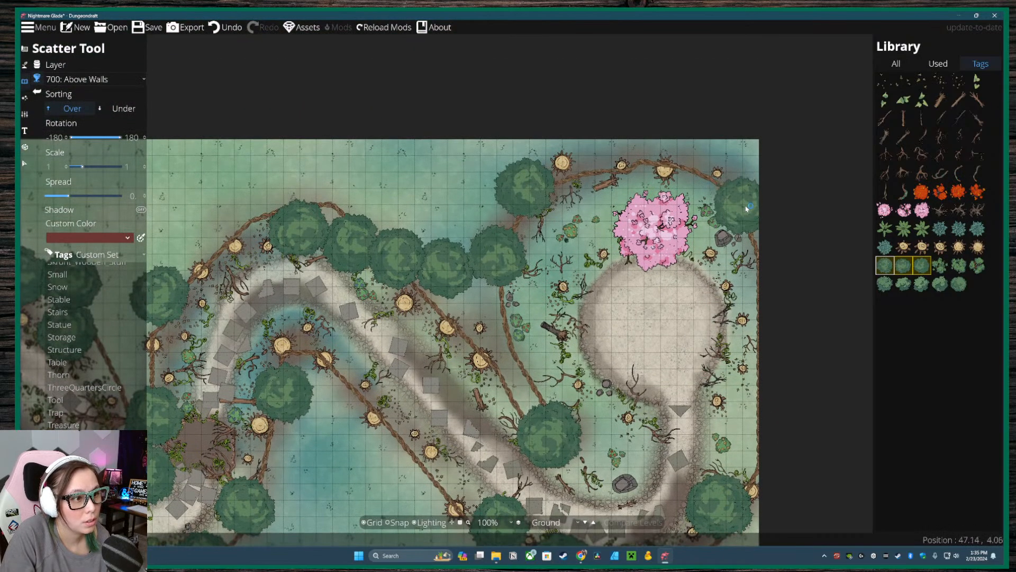
left_click(745, 207)
left_click(668, 168)
left_click(561, 160)
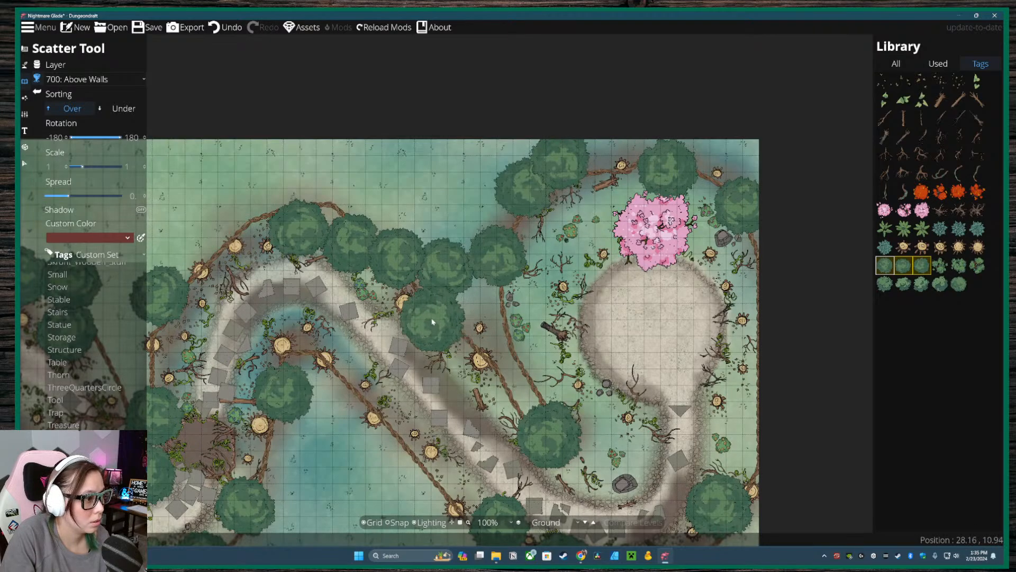
- Fill the central inner bend and both sides of the diagonal path stretch with more overlapping big green trees
left_click_drag(386, 322, 577, 239)
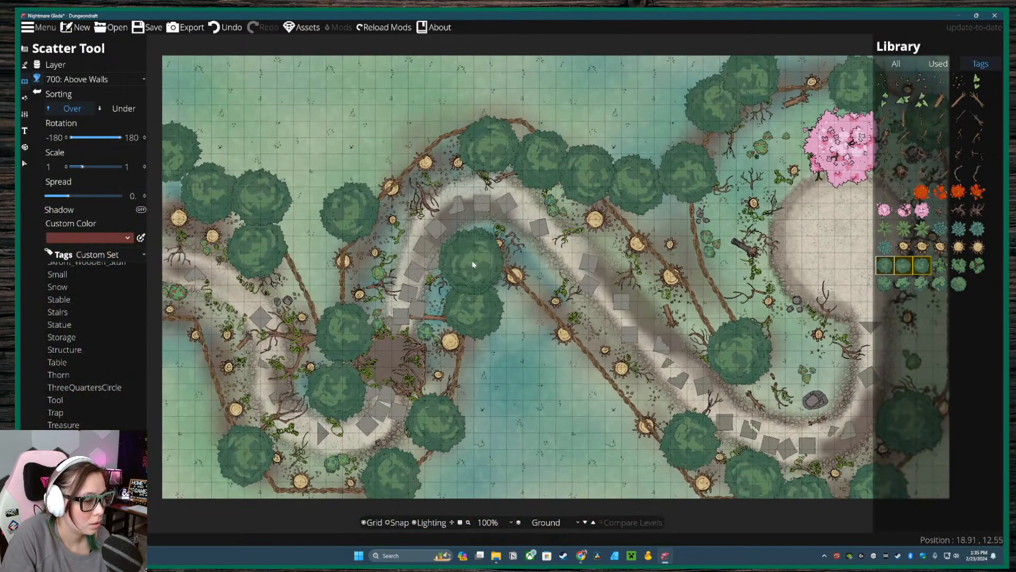
left_click(472, 262)
left_click(678, 274)
left_click(635, 242)
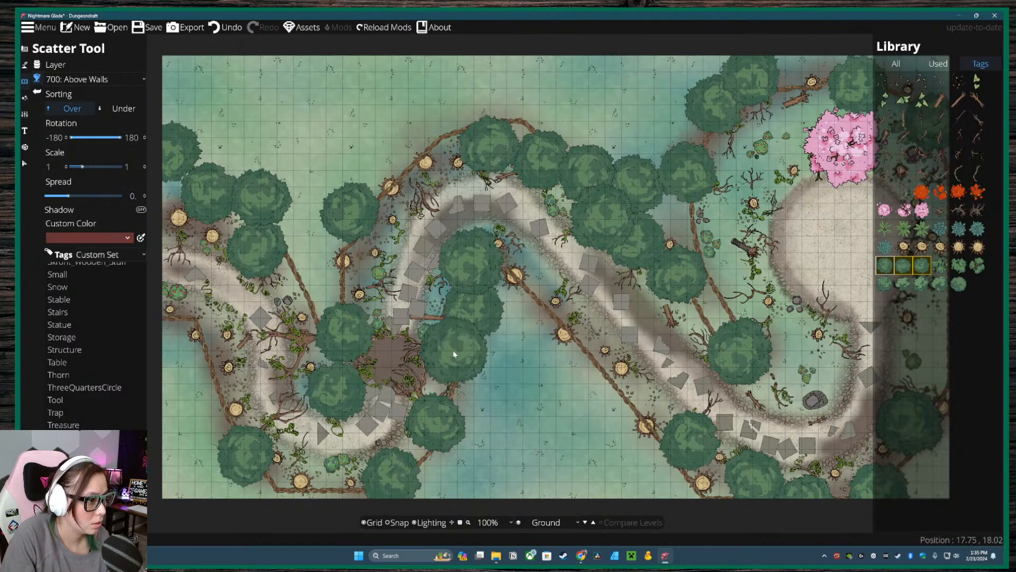
left_click(454, 353)
left_click_drag(524, 387, 574, 365)
left_click(567, 256)
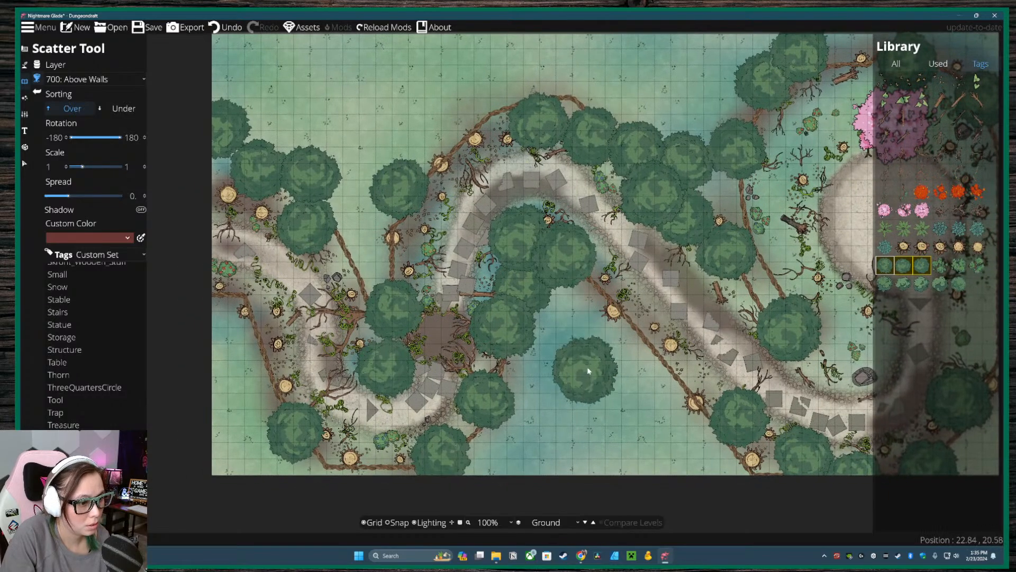
left_click(694, 403)
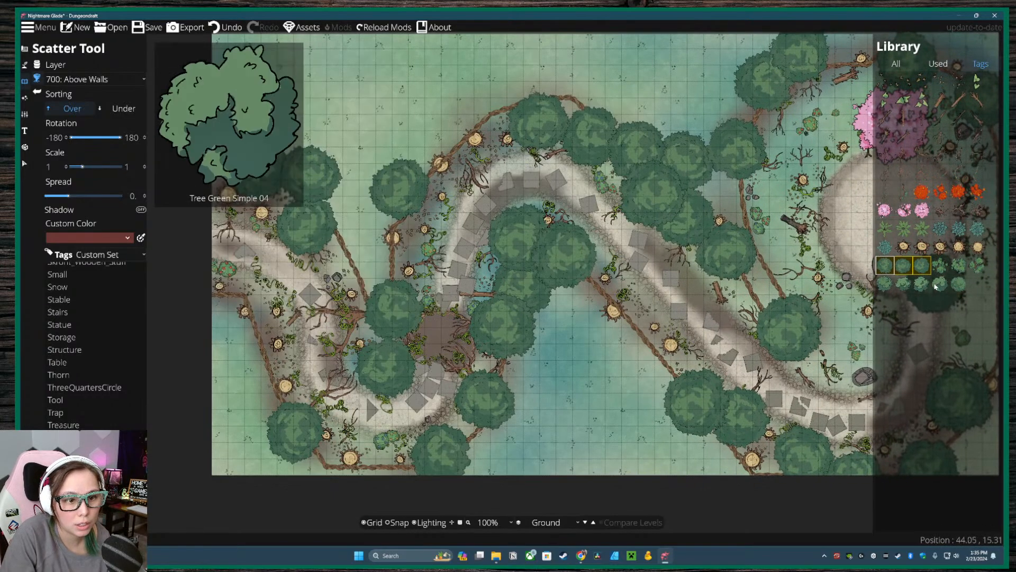
- Select the four Tree Green Simple objects and scatter small trees at the western edge and along the wall west of the central bend
left_click(941, 283)
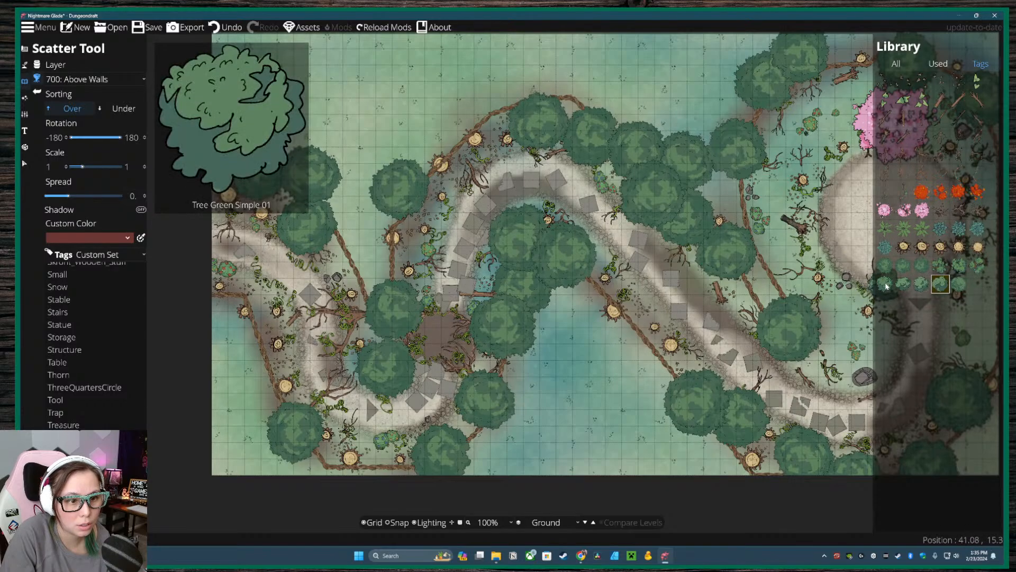
left_click(886, 285, "shift")
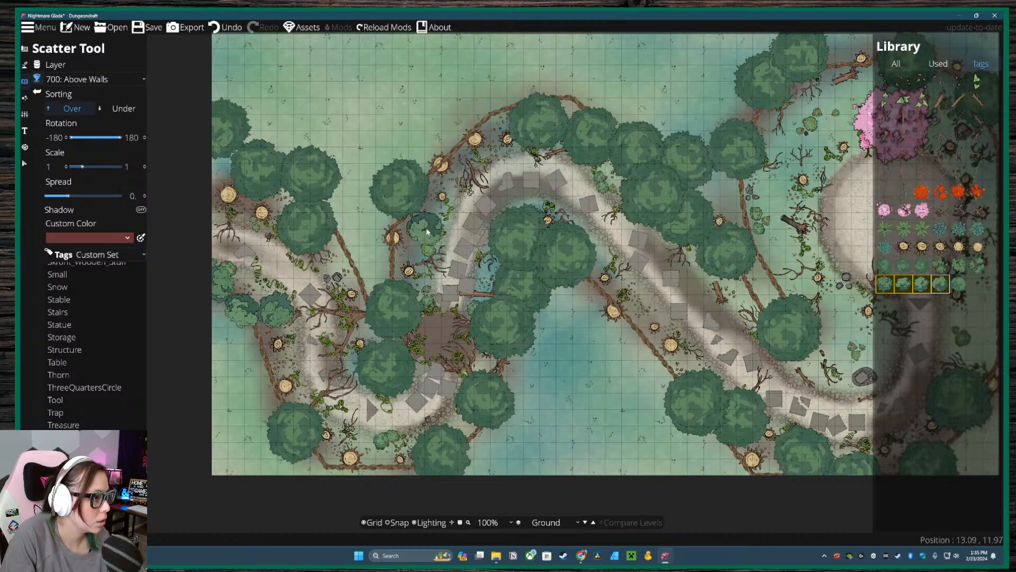
mouse_move(427, 231)
left_mouse_down()
mouse_move(439, 191)
mouse_move(444, 198)
mouse_move(443, 164)
left_mouse_up()
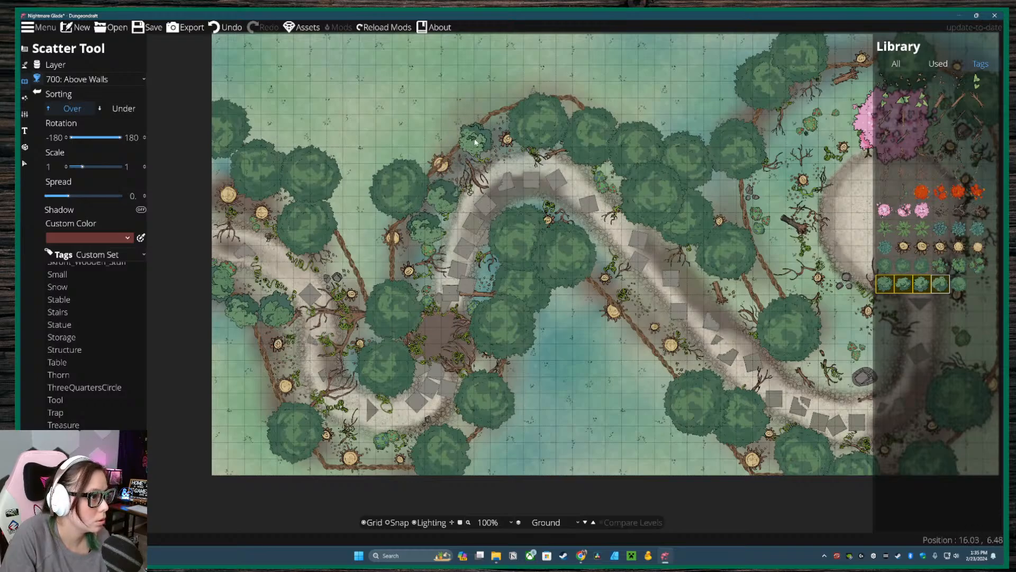
left_click(476, 141)
left_click(393, 239)
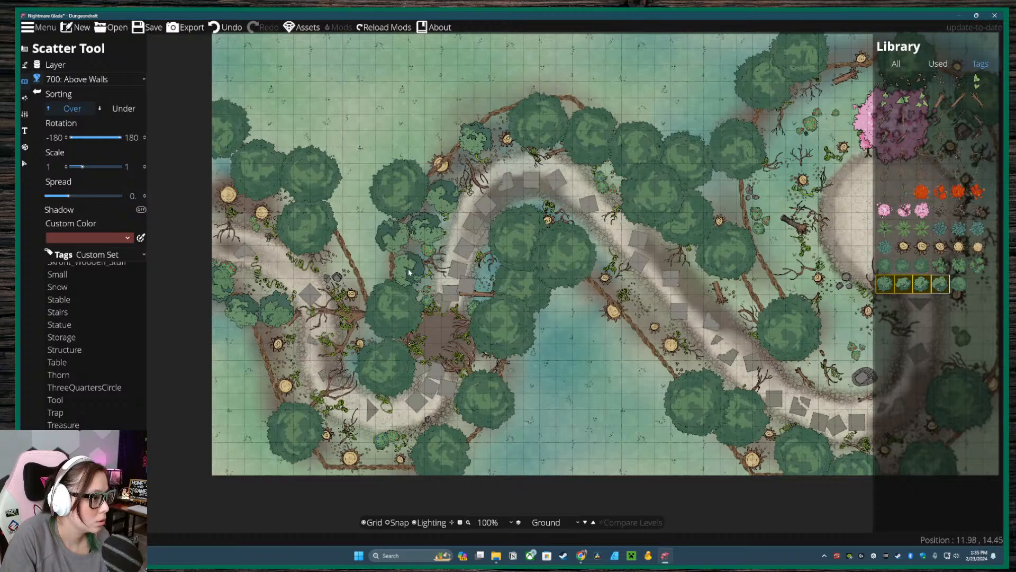
left_click(409, 270)
- Place small simple green trees over the stumps down the outer side of the southwestern bend
left_click(279, 345)
left_click(286, 384)
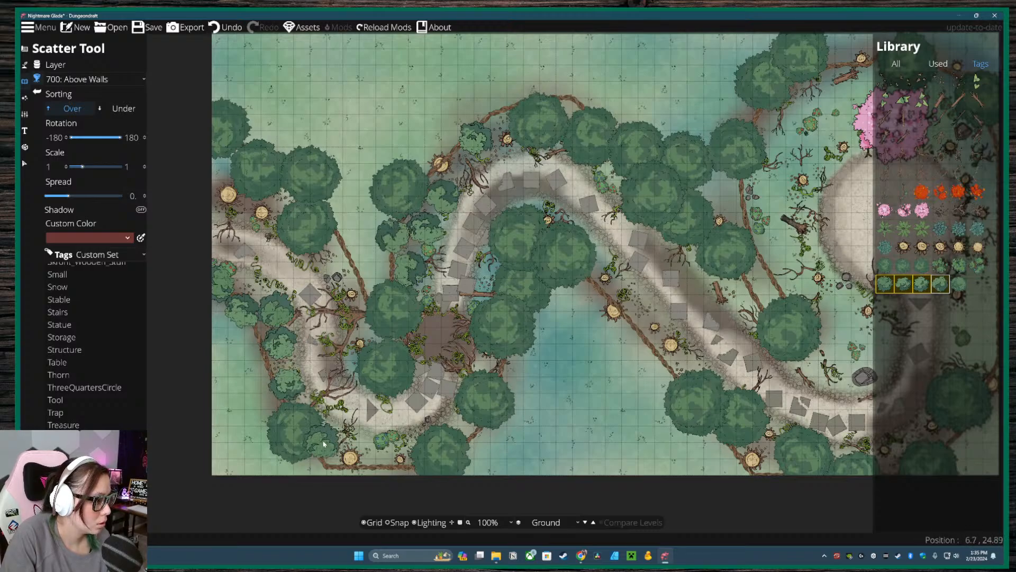
left_click(327, 437)
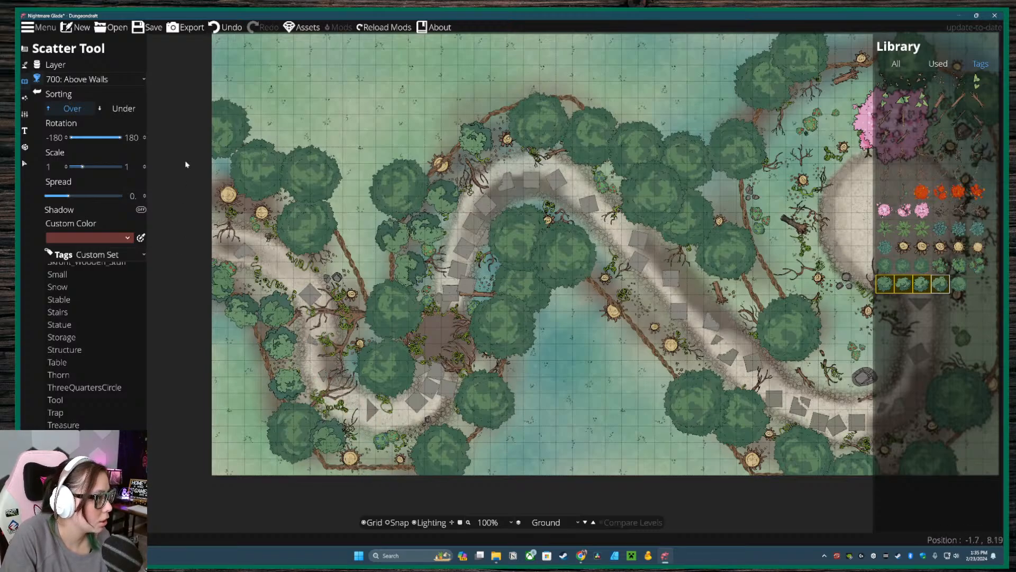
- Undo the last misplaced trees and, with sorting set to Under, place small trees over the stumps south of the diagonal path
left_click(225, 29)
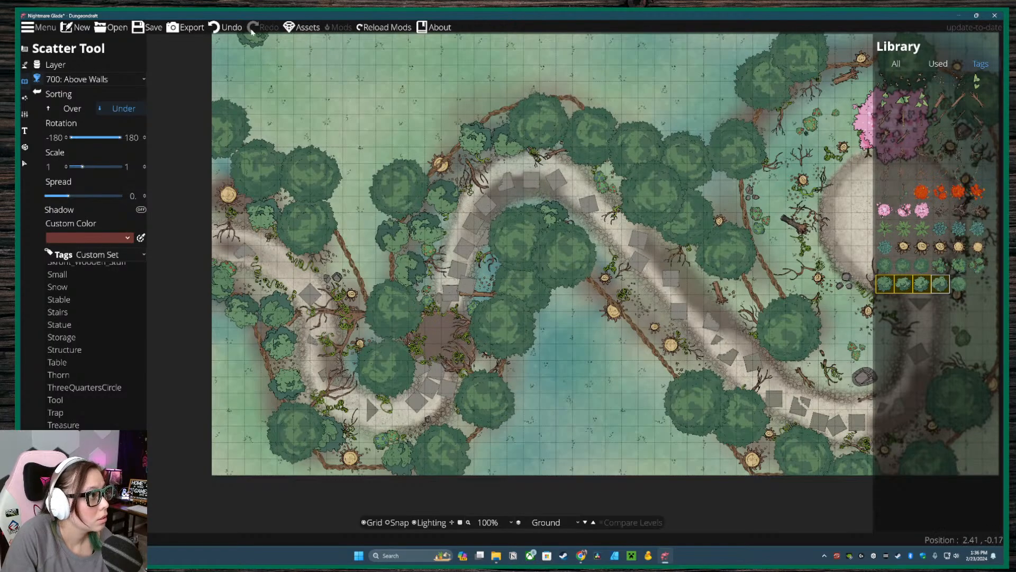
left_click(228, 27)
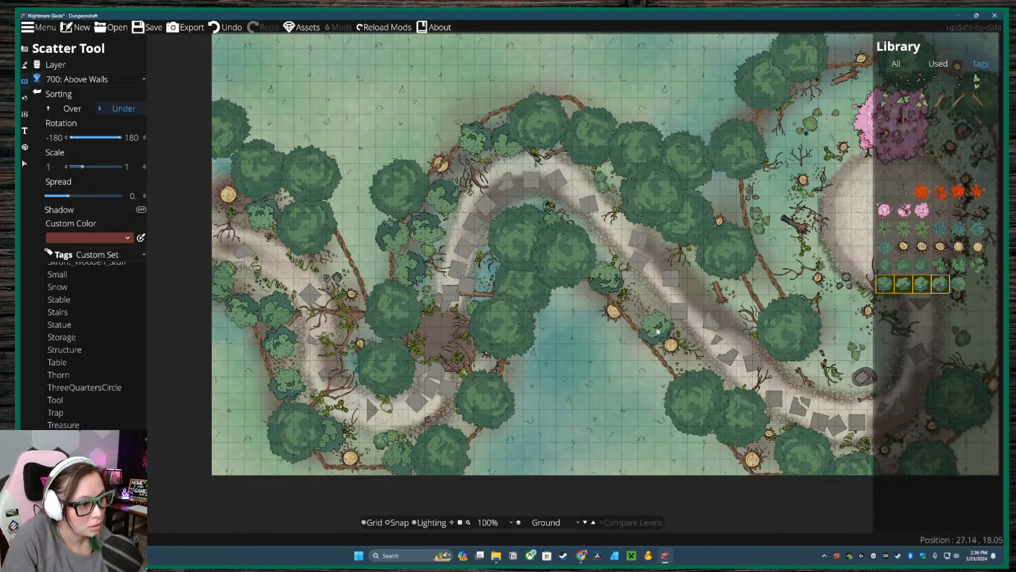
left_click(672, 345)
left_click_drag(716, 407, 595, 330)
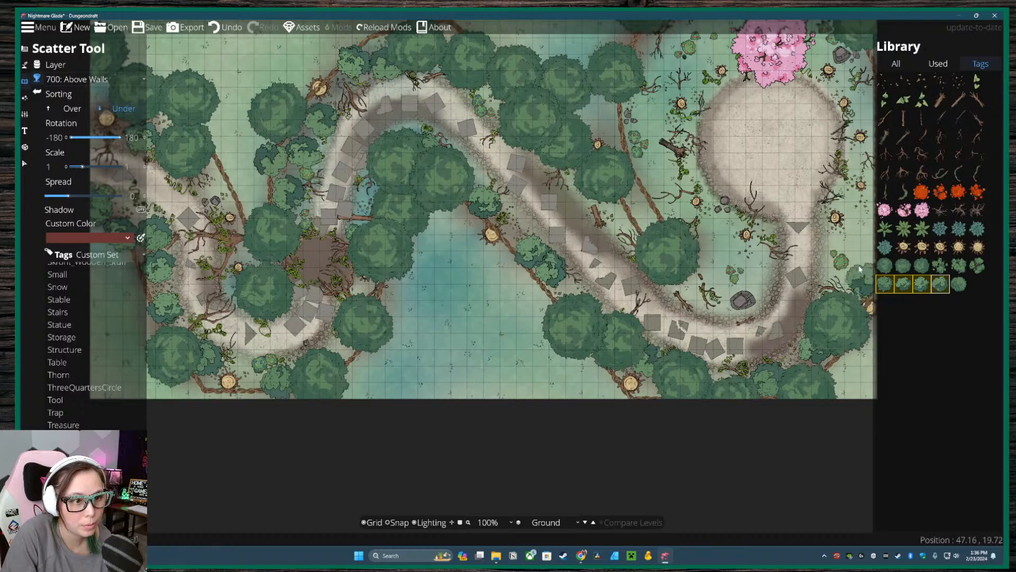
- Place small simple green trees over the remaining stumps around the clearing and inside the wall southwest of it
left_click(835, 221)
left_click_drag(836, 221, 676, 374)
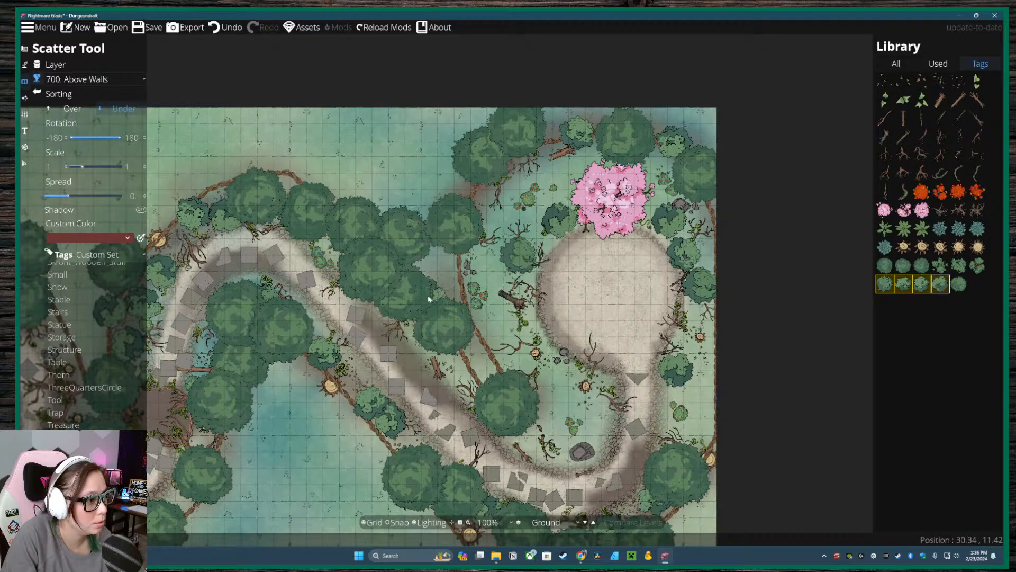
left_click_drag(482, 363, 479, 305)
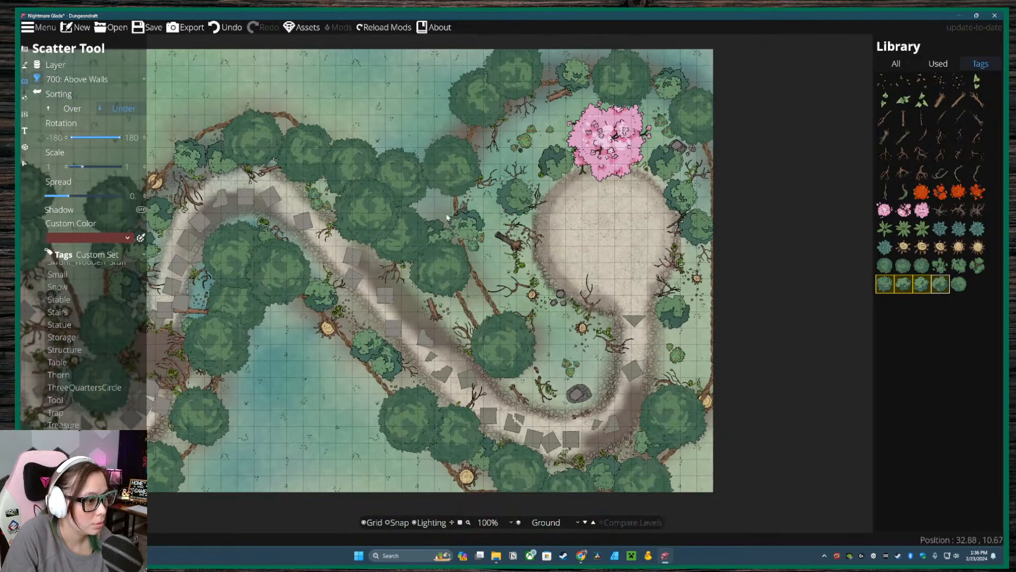
left_click(534, 299)
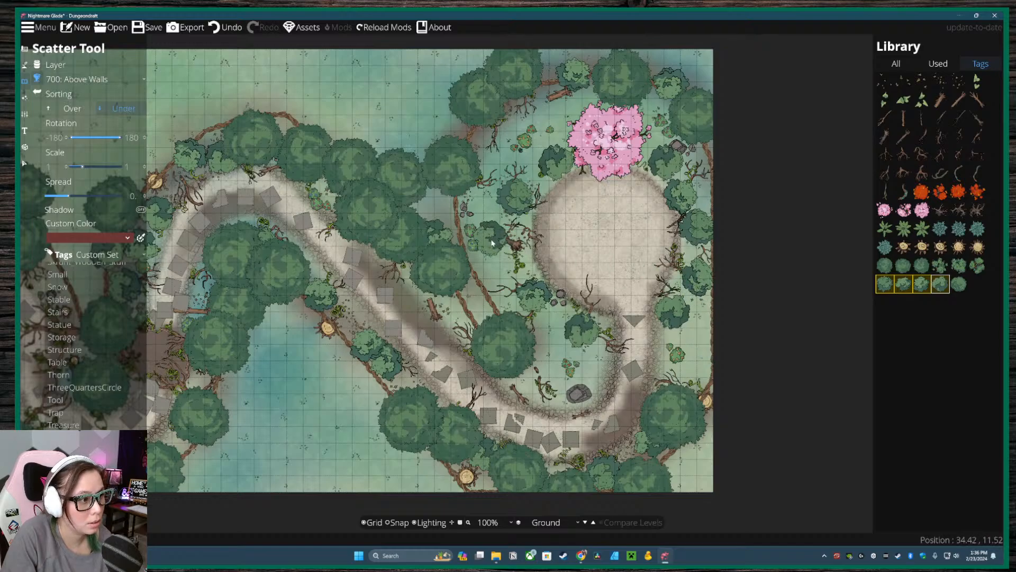
- Select the three sparser leafy green trees and scatter them over the stumps around the southwestern bend and west of the central bend
left_click(959, 266)
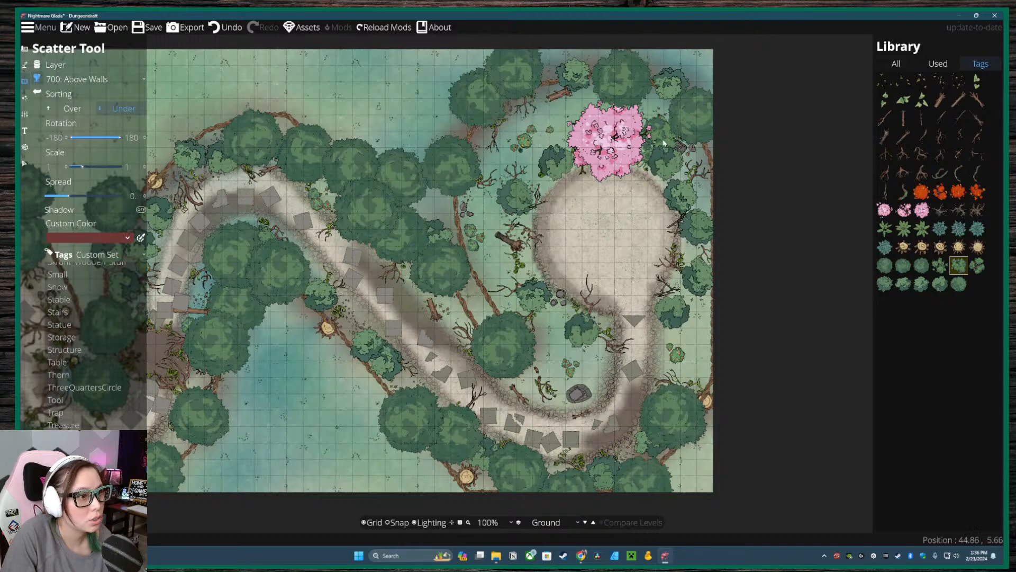
left_click(940, 265, "ctrl")
left_click(977, 265, "ctrl")
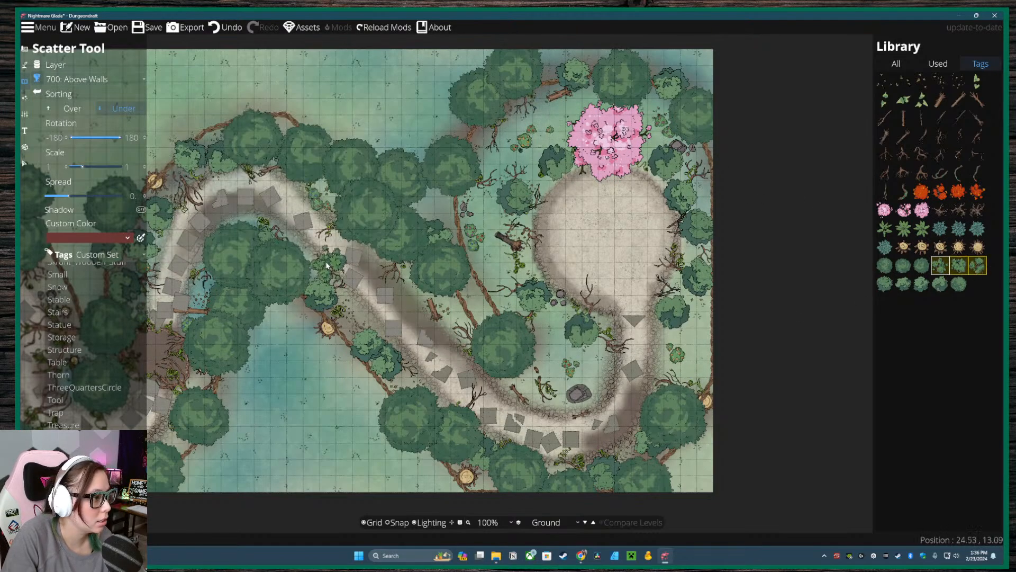
left_click_drag(280, 225, 557, 220)
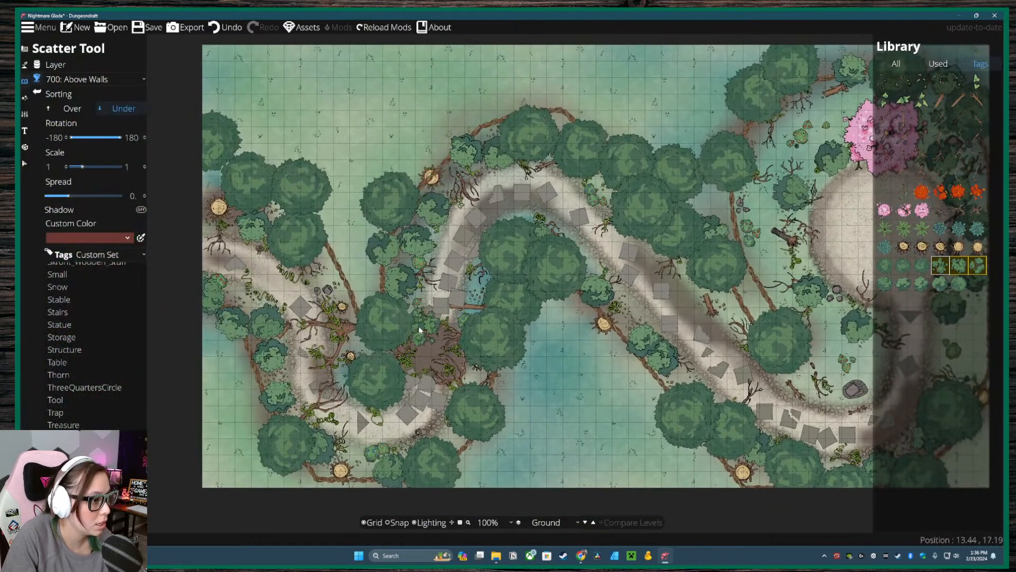
left_click(349, 358)
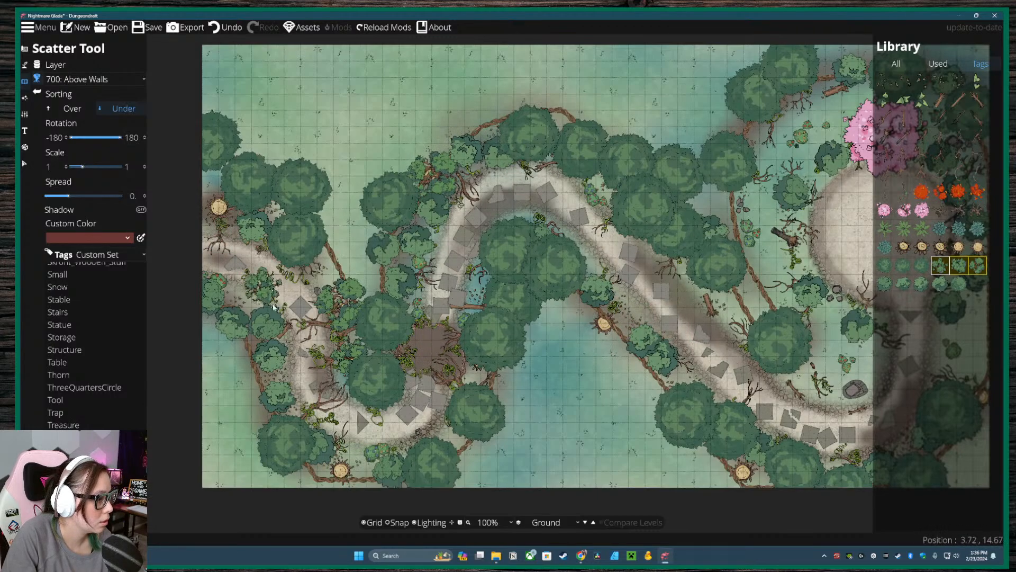
- Scatter more sparse leafy trees along the south side of the diagonal path, the southern map edge and the western entrance
left_click_drag(586, 428, 511, 363)
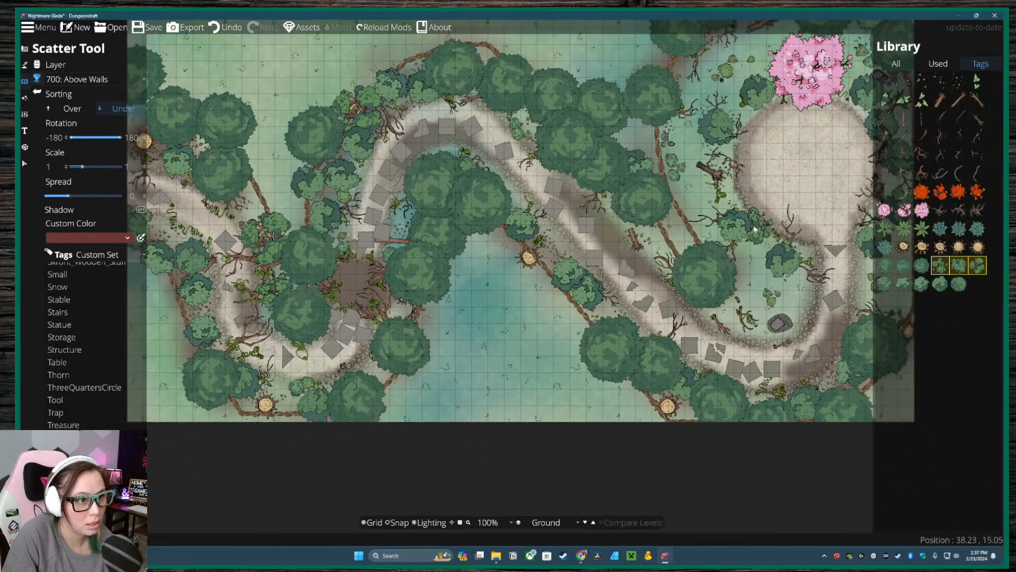
left_click_drag(761, 234, 591, 299)
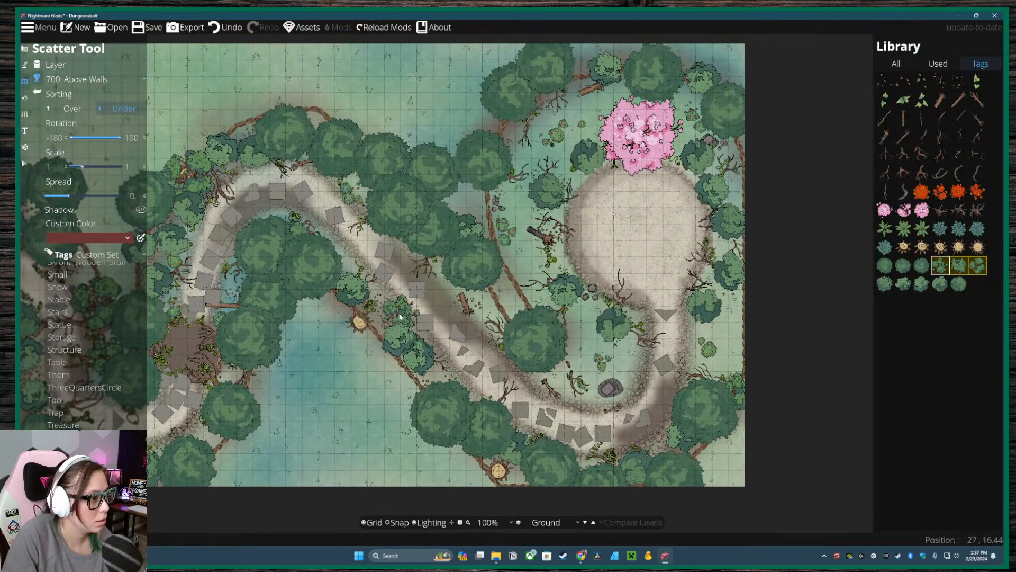
left_click_drag(233, 301, 530, 266)
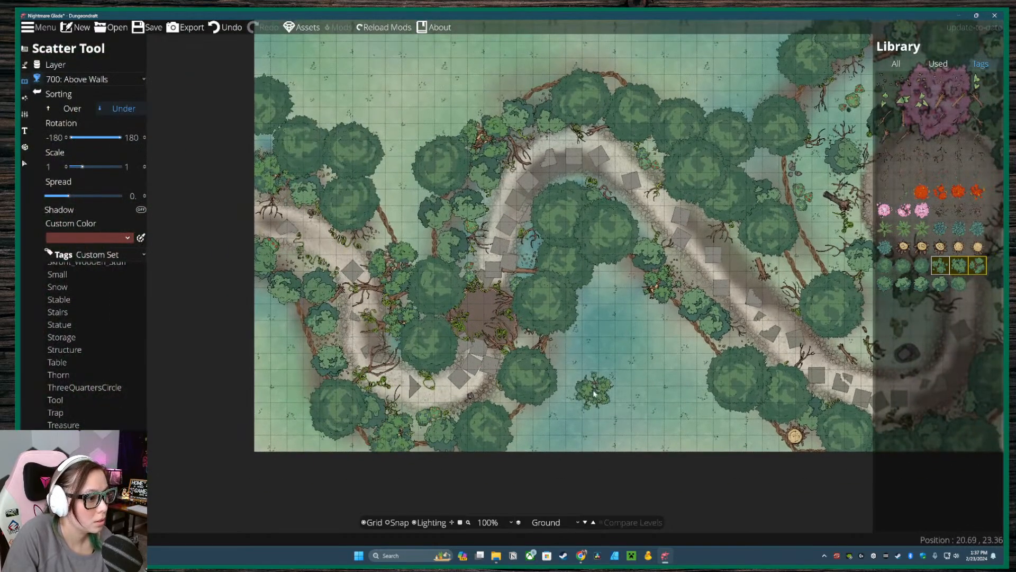
left_click_drag(583, 391, 457, 294)
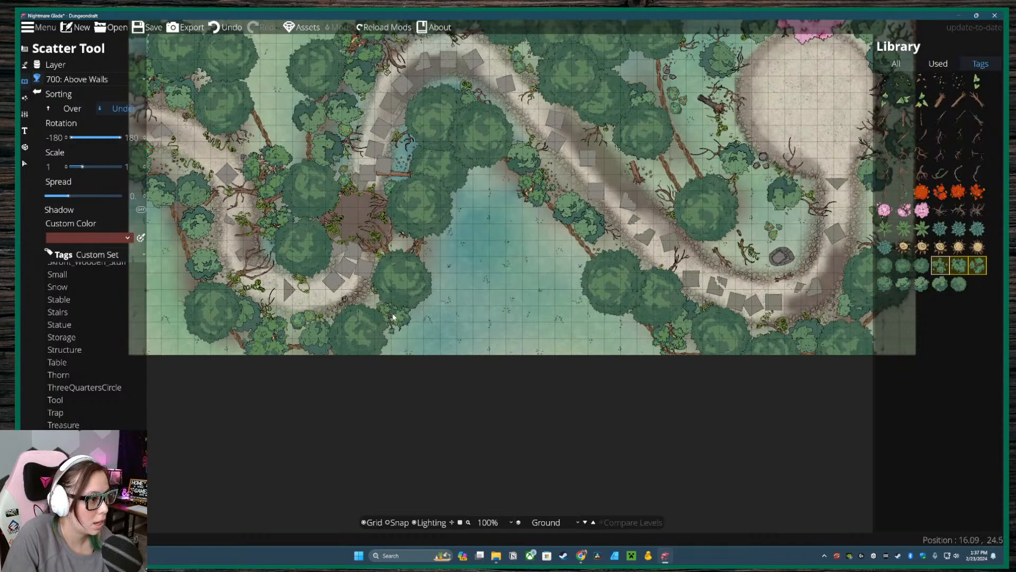
left_click_drag(507, 310, 640, 375)
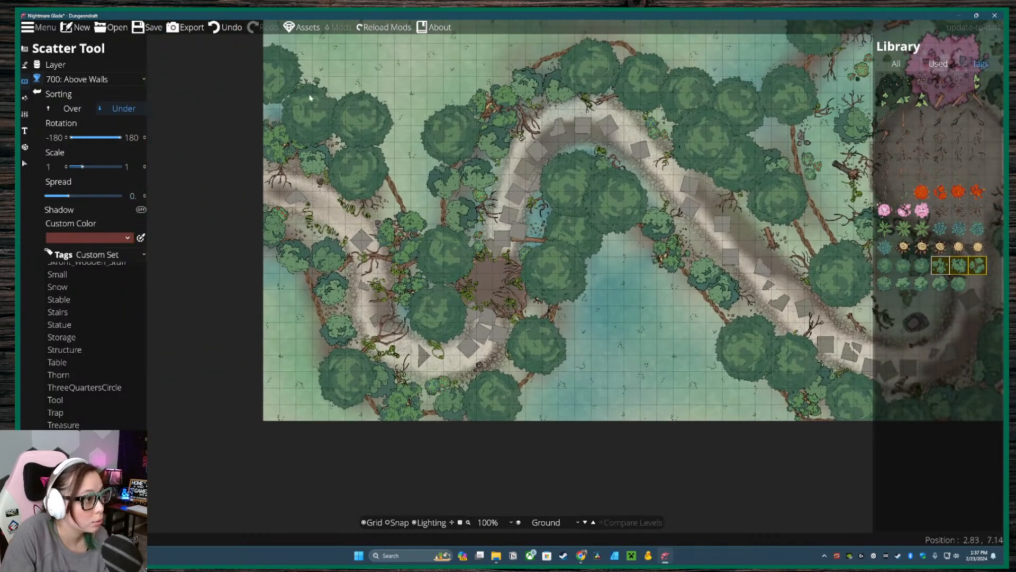
left_click_drag(526, 223, 567, 330)
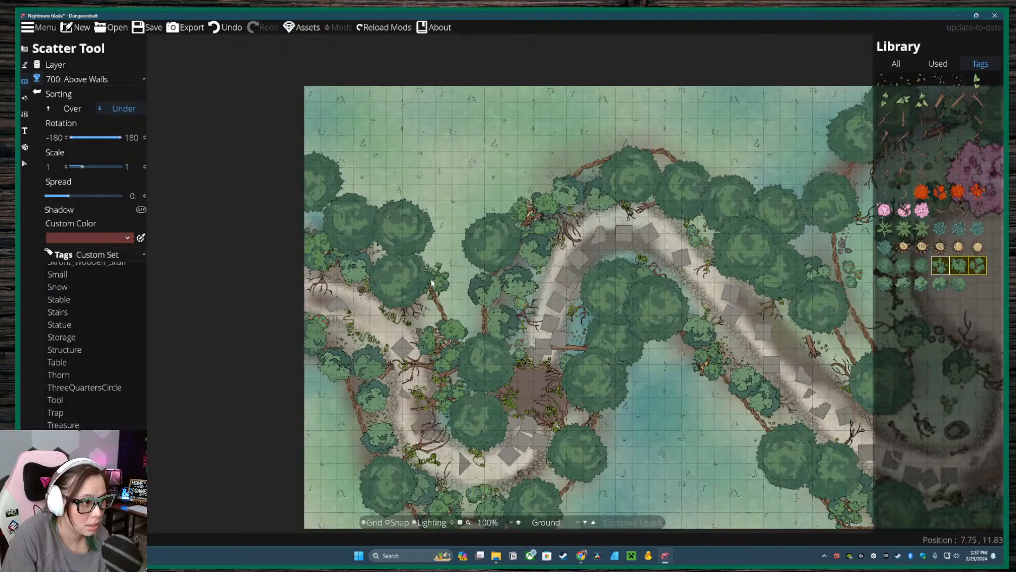
mouse_move(947, 217)
left_click(940, 284)
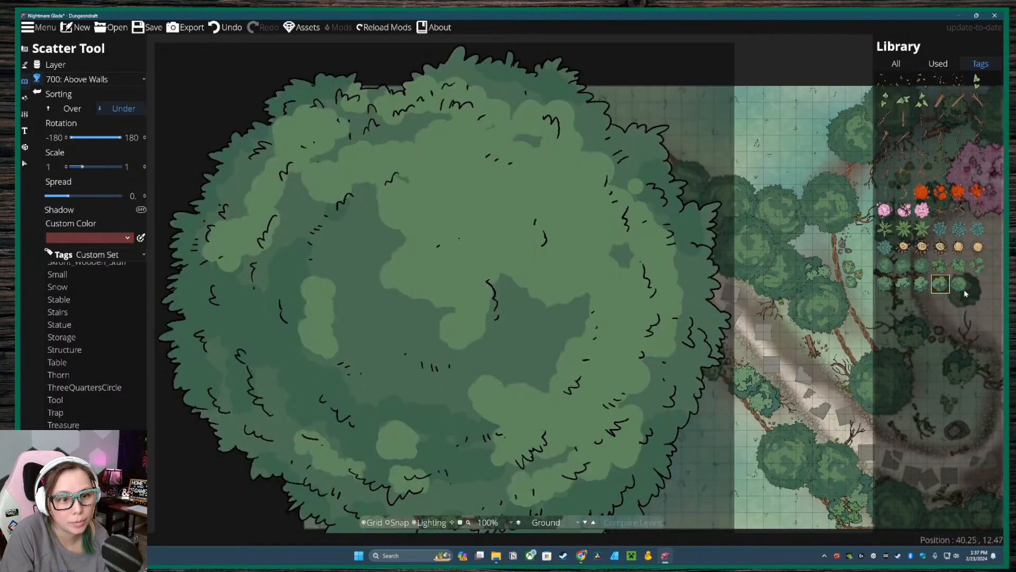
left_click(905, 285)
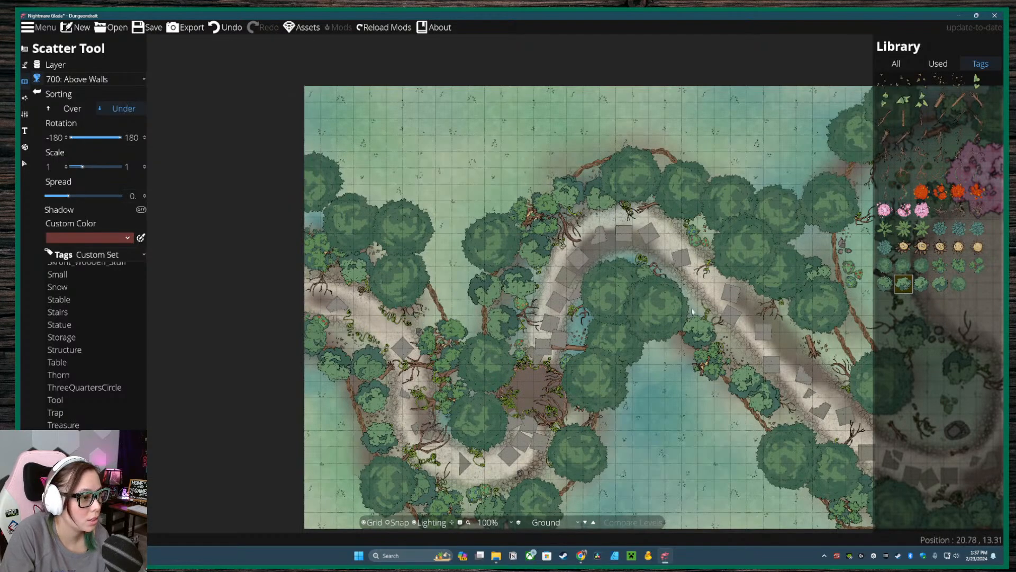
left_click(885, 283)
left_click(940, 283, "shift")
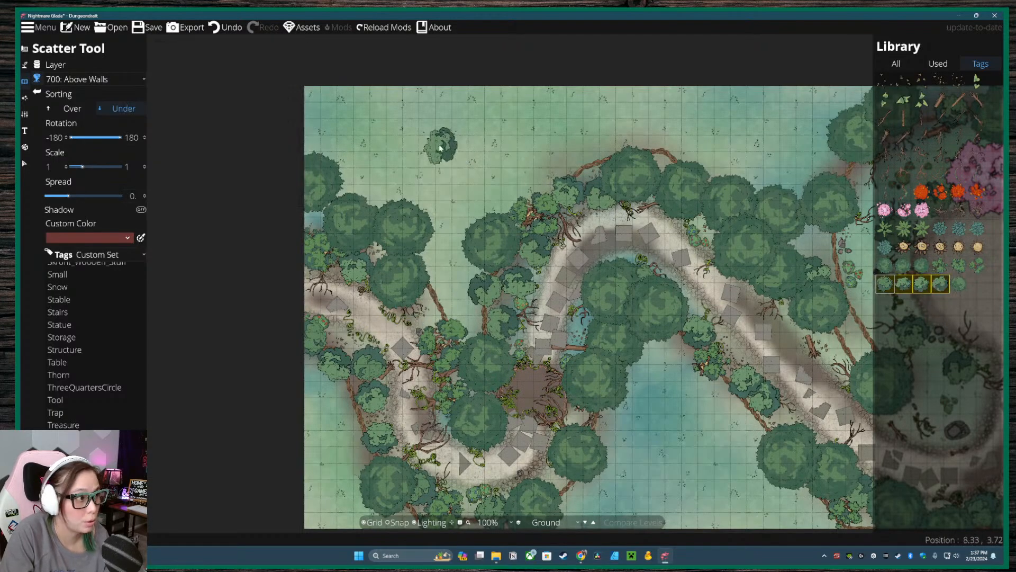
- Select the three big green trees and fill the area north of the path from the northwestern corner past the central bend
left_click(885, 264)
left_click(921, 265, "shift")
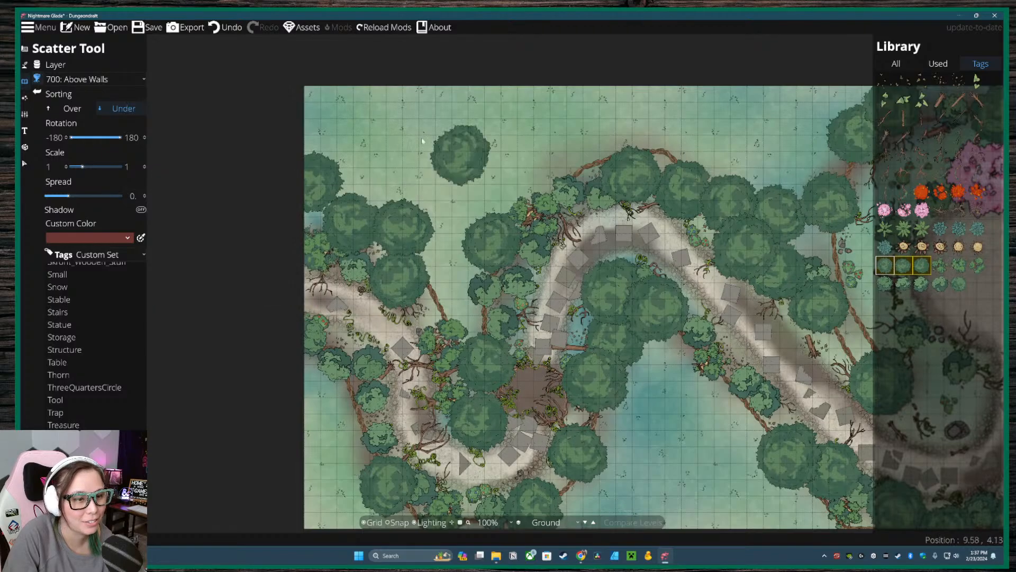
mouse_move(324, 103)
left_mouse_down()
mouse_move(355, 157)
mouse_move(349, 148)
mouse_move(381, 101)
mouse_move(456, 136)
mouse_move(406, 180)
mouse_move(427, 167)
mouse_move(459, 113)
mouse_move(446, 151)
mouse_move(468, 193)
mouse_move(452, 202)
mouse_move(506, 165)
mouse_move(438, 148)
mouse_move(548, 143)
mouse_move(615, 100)
mouse_move(535, 99)
mouse_move(658, 107)
left_mouse_up()
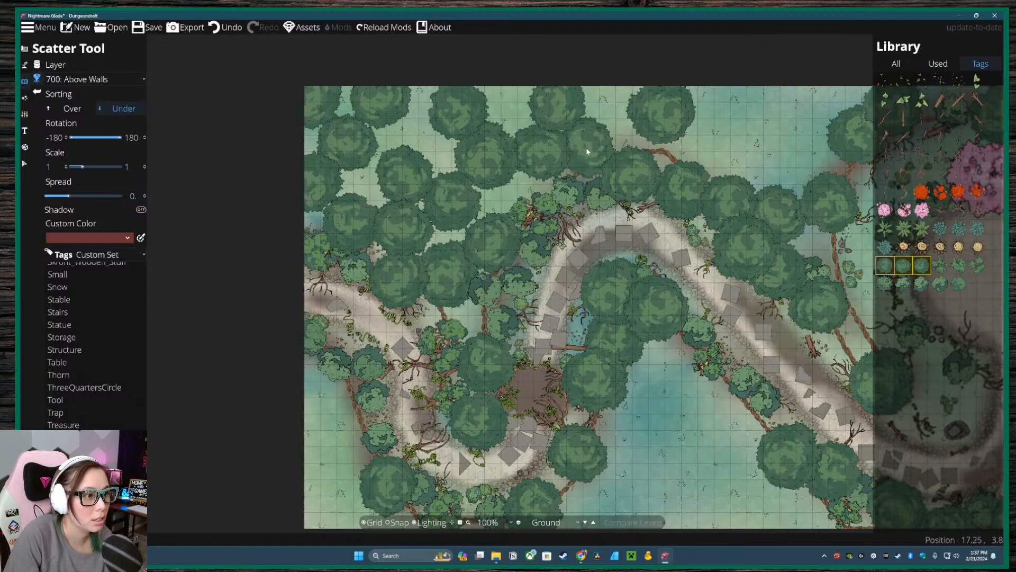
left_click(734, 108)
left_click(603, 84)
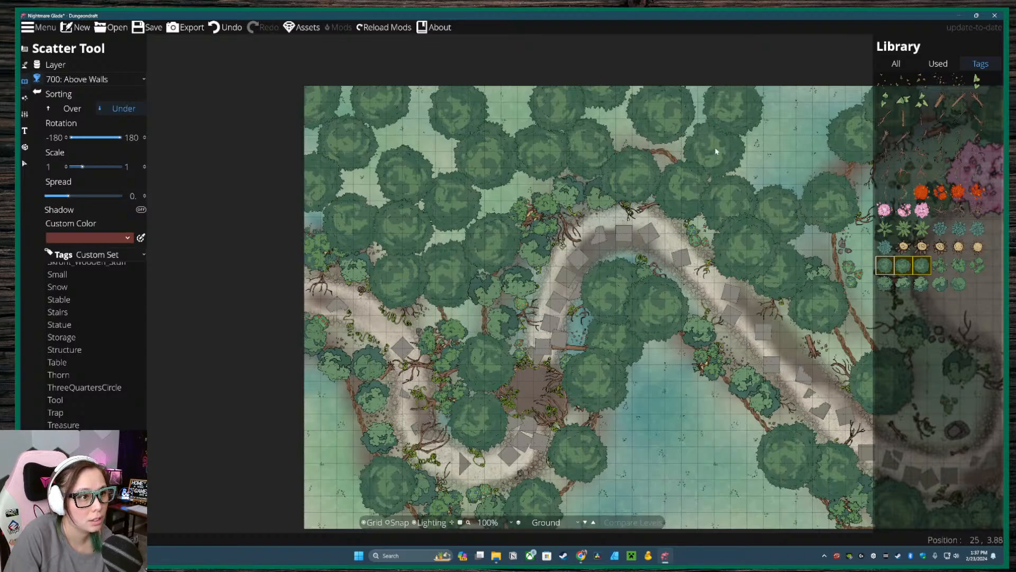
left_click(702, 145)
left_click(786, 169)
- Continue the big green trees along the northern map edge, above the pink tree, into the northeastern corner
left_click_drag(814, 120, 595, 119)
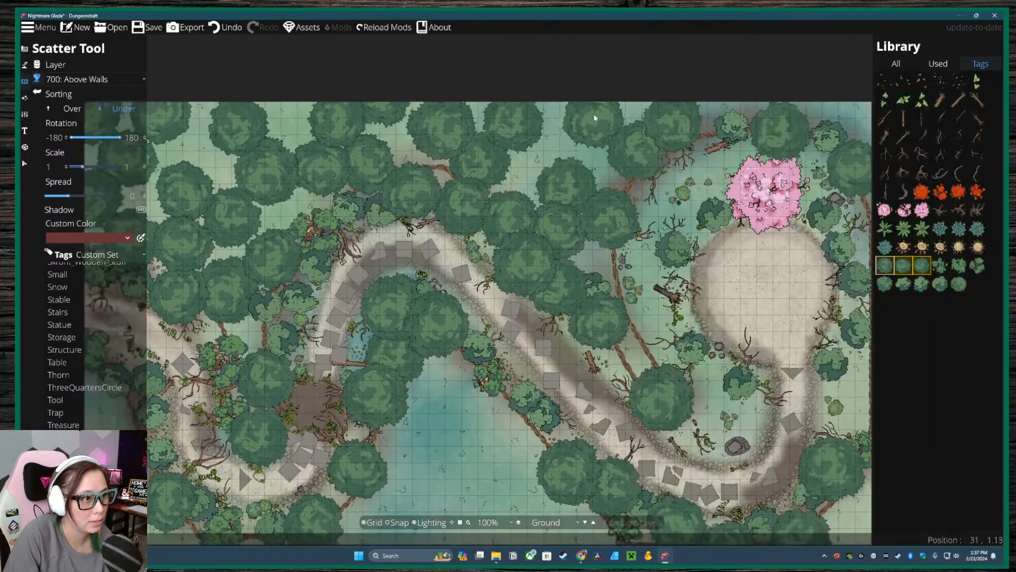
left_click(604, 119)
left_click(559, 142)
left_click_drag(715, 161, 520, 242)
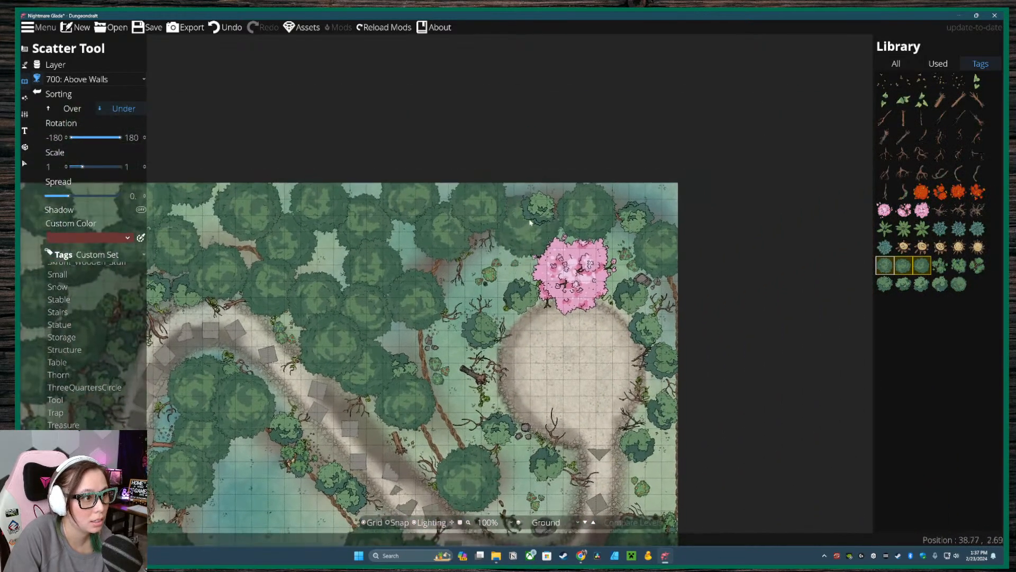
left_click(504, 201)
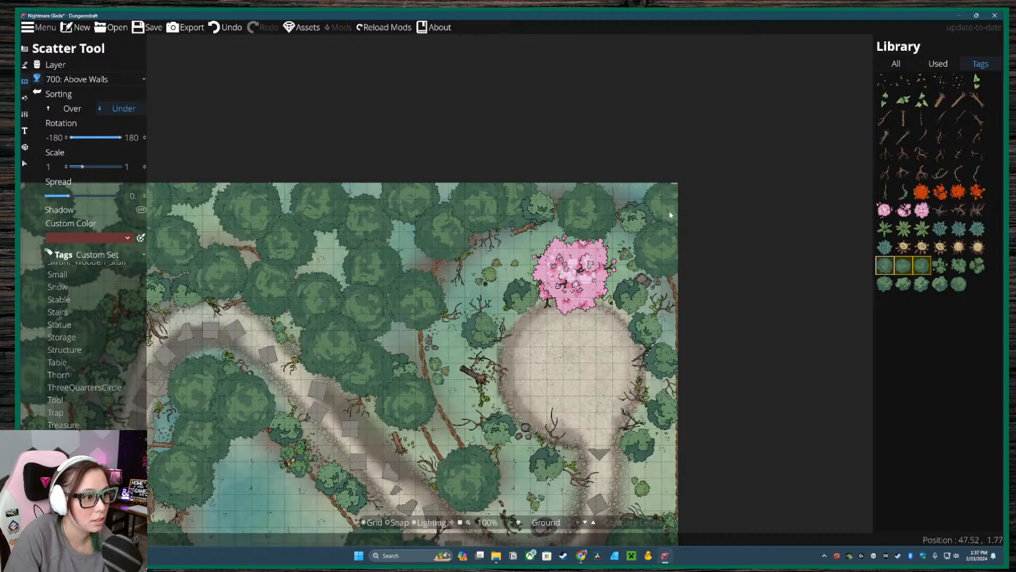
left_click(670, 206)
left_click(608, 203)
- Place big green trees in the southeastern corner and along the outer wall south of the diagonal path
left_click_drag(712, 392, 664, 247)
left_click_drag(626, 392, 634, 286)
left_click(609, 356)
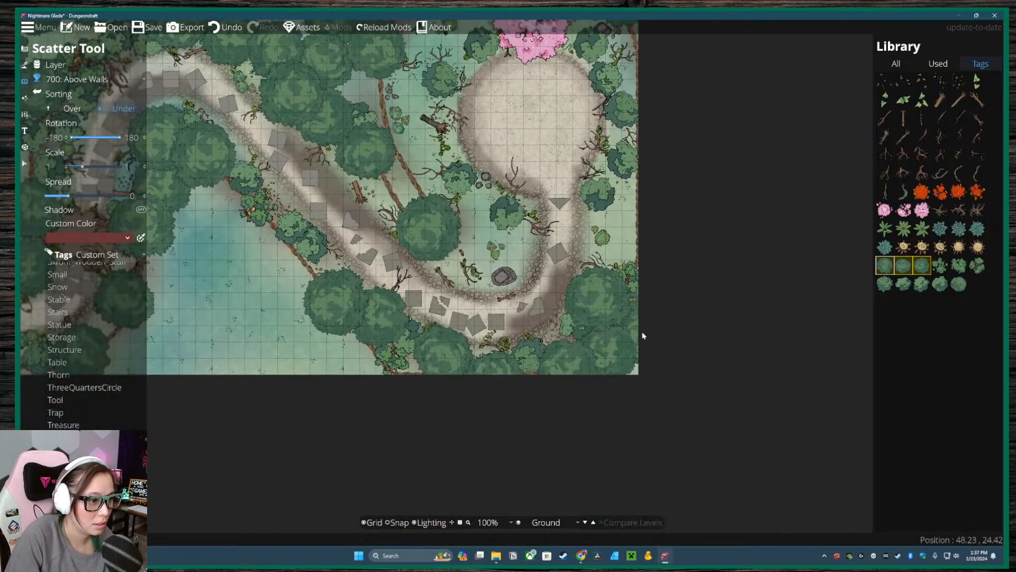
left_click_drag(249, 352, 394, 378)
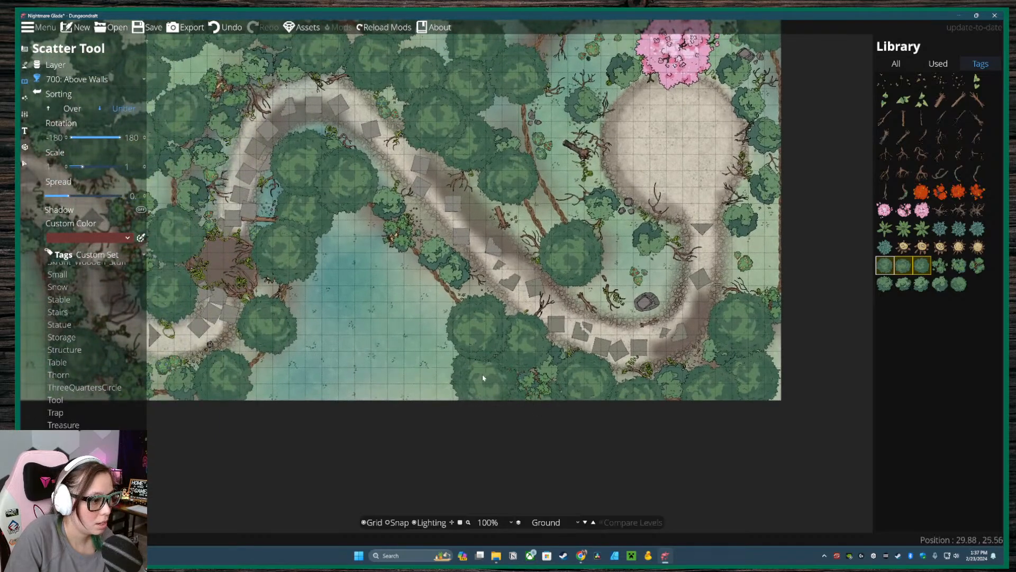
left_click(448, 320)
left_click_drag(368, 273, 422, 364)
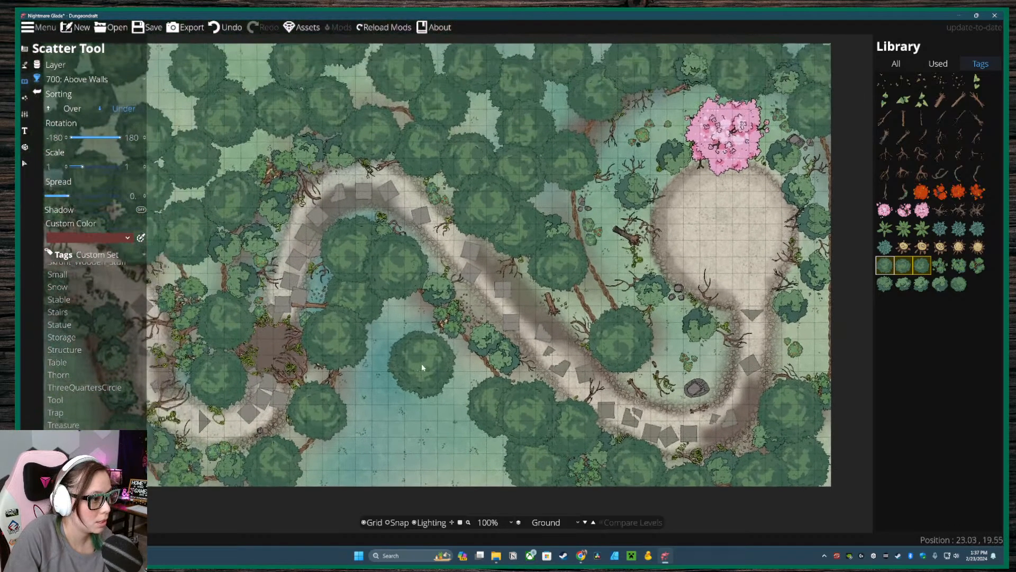
left_click(470, 373)
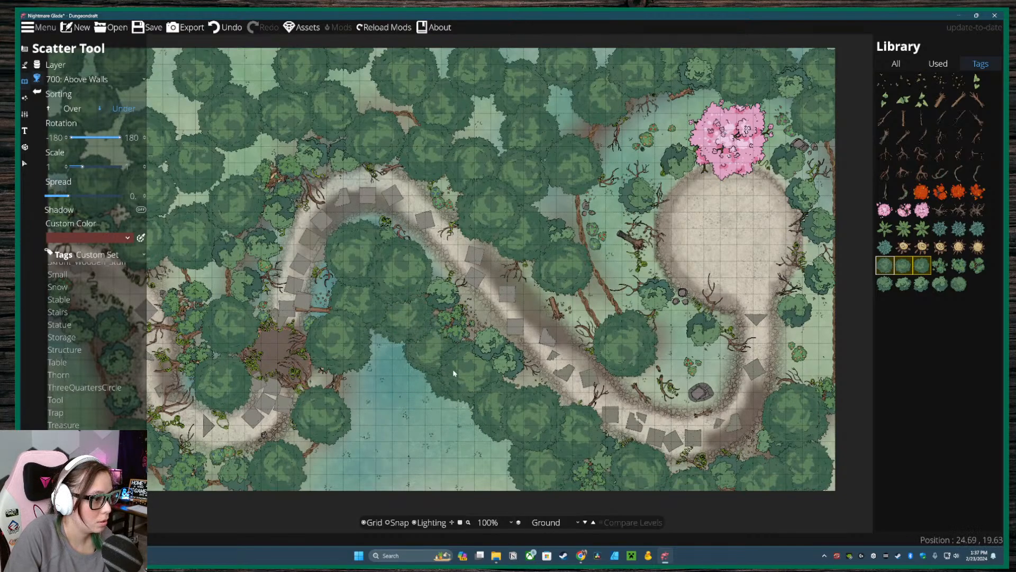
- Fill the open water area between the southwestern bend and the diagonal path with overlapping big green trees
left_click(357, 391)
left_click_drag(370, 427, 501, 384)
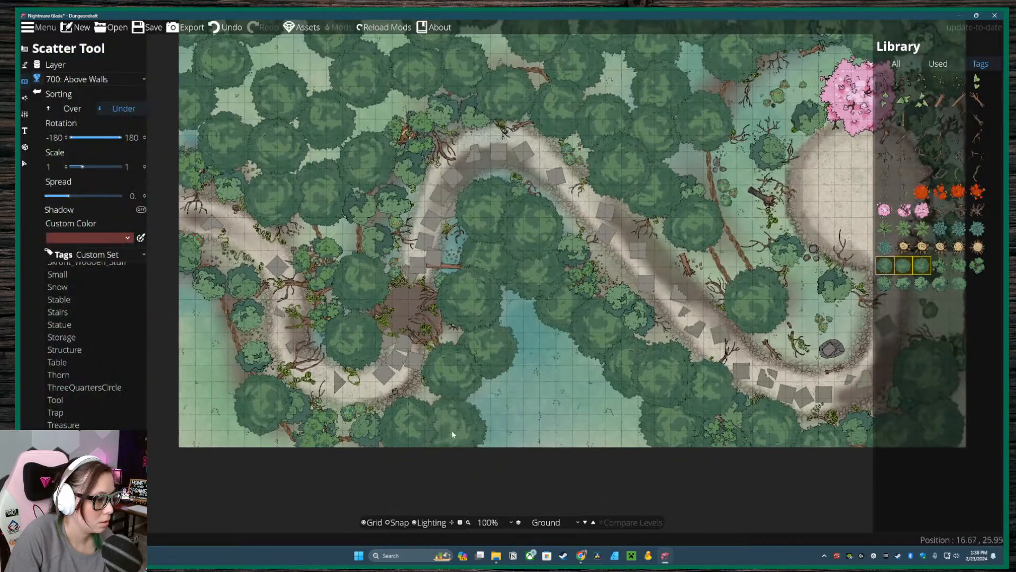
left_click(453, 433)
left_click(540, 354)
left_click(601, 432)
left_click(521, 433)
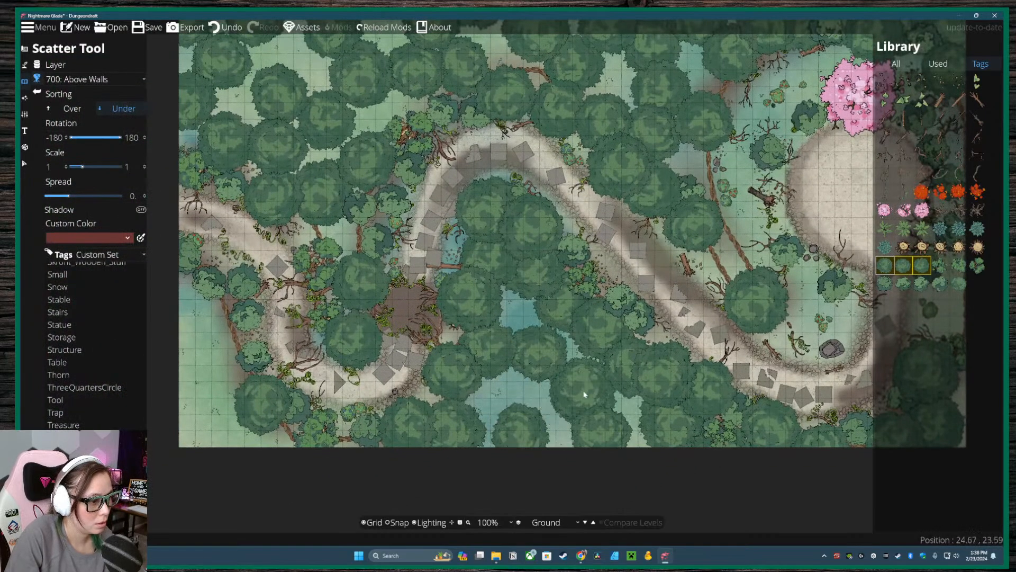
left_click(495, 399)
left_click(547, 413)
left_click(522, 304)
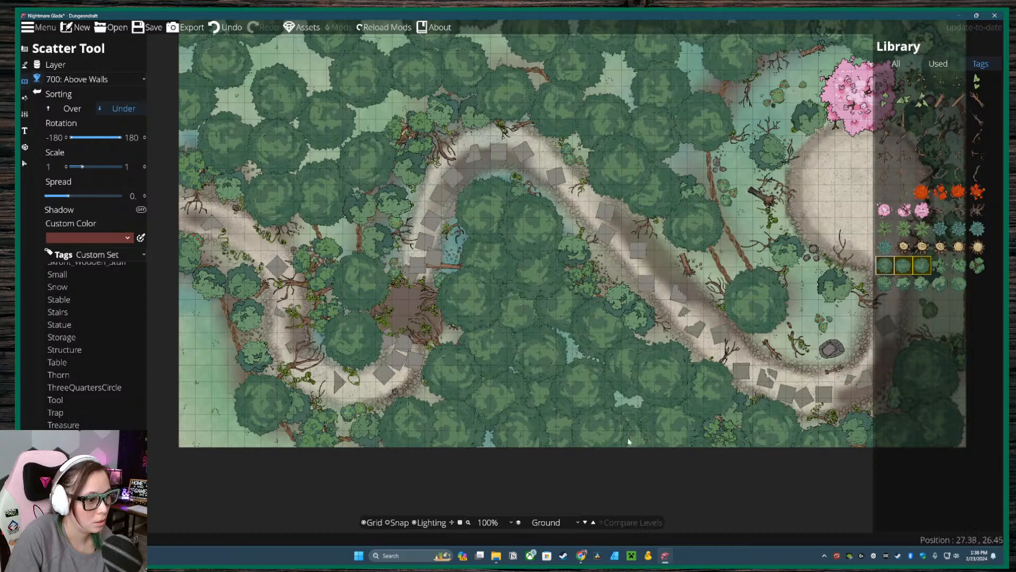
- Cover the southwestern corner and the western map edge below the path entrance with big green trees
left_click_drag(284, 355, 442, 369)
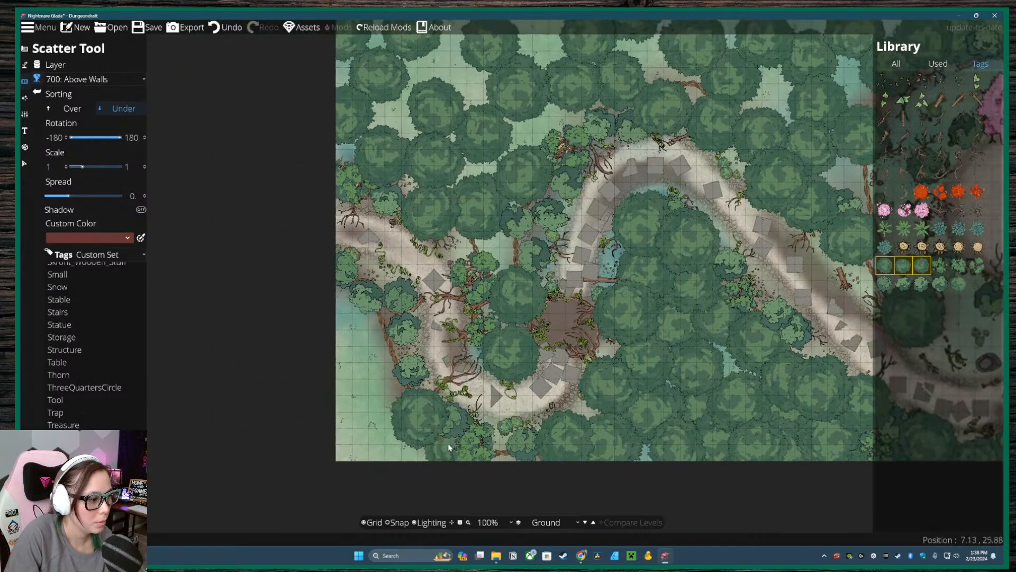
left_click(360, 434)
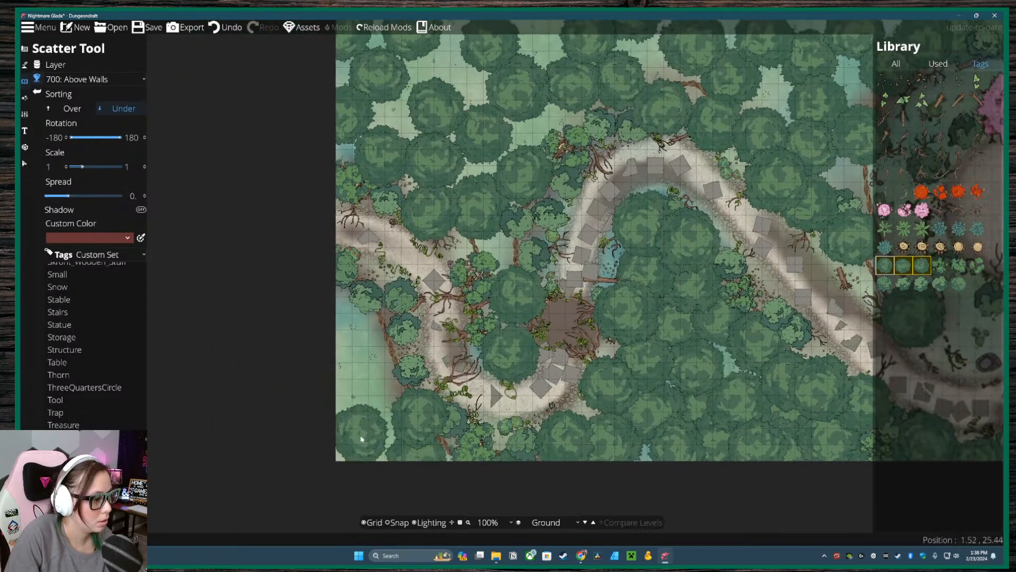
left_click(361, 363)
left_click(333, 311)
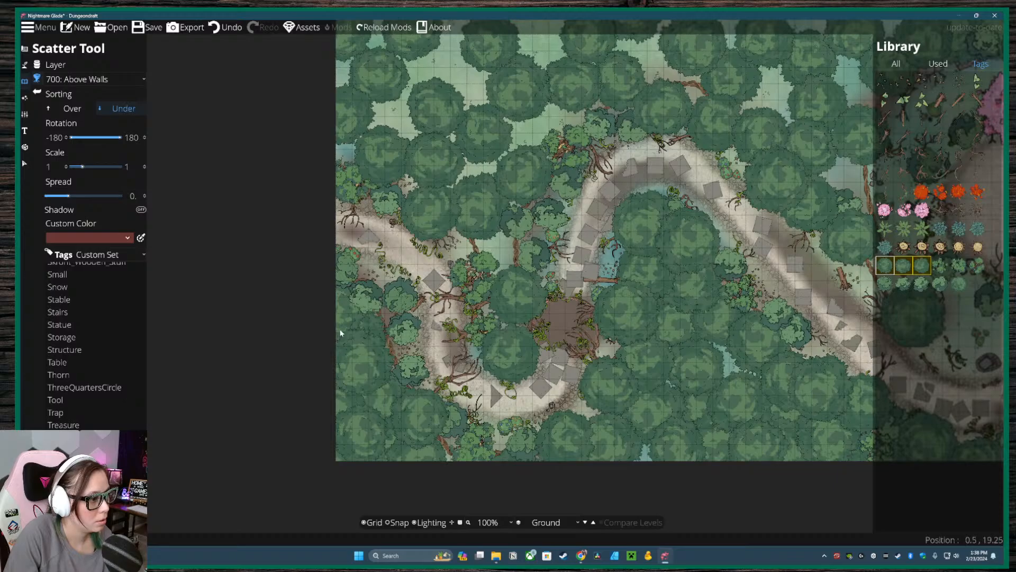
- Undo the last big tree and choose the three tree branch assets for scattering above the walls
left_click(227, 27)
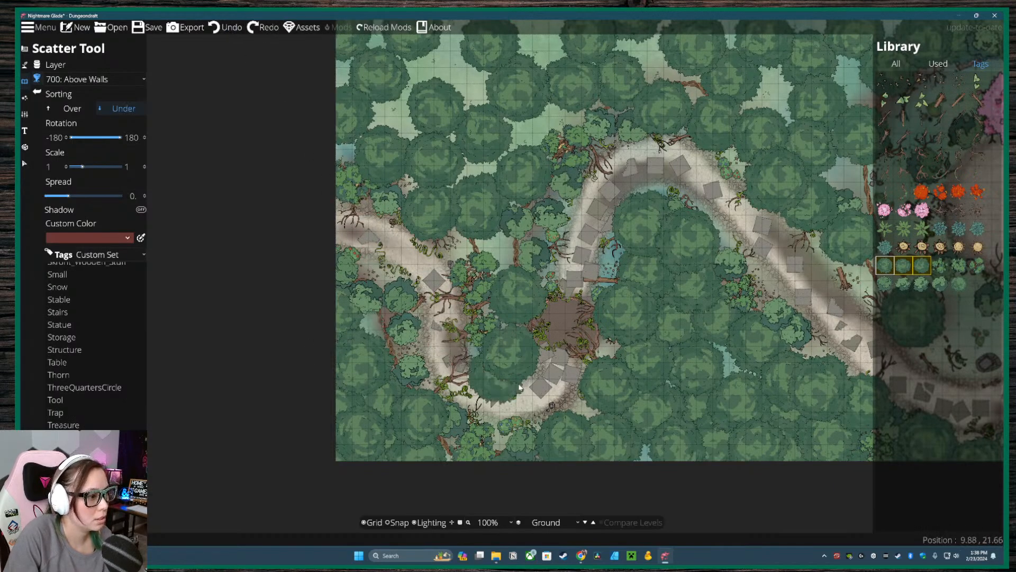
left_click_drag(694, 174, 646, 327)
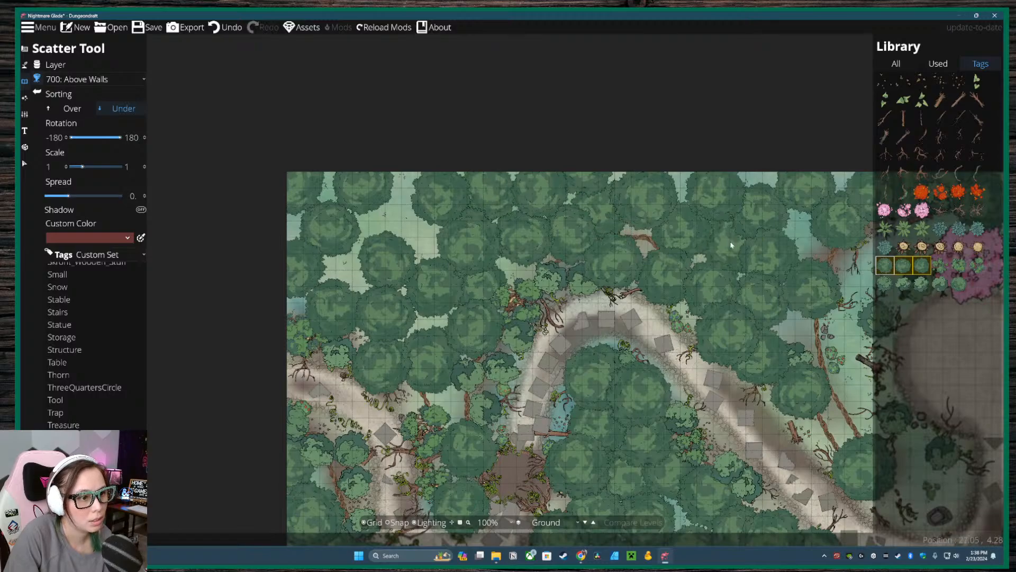
left_click_drag(794, 347, 628, 293)
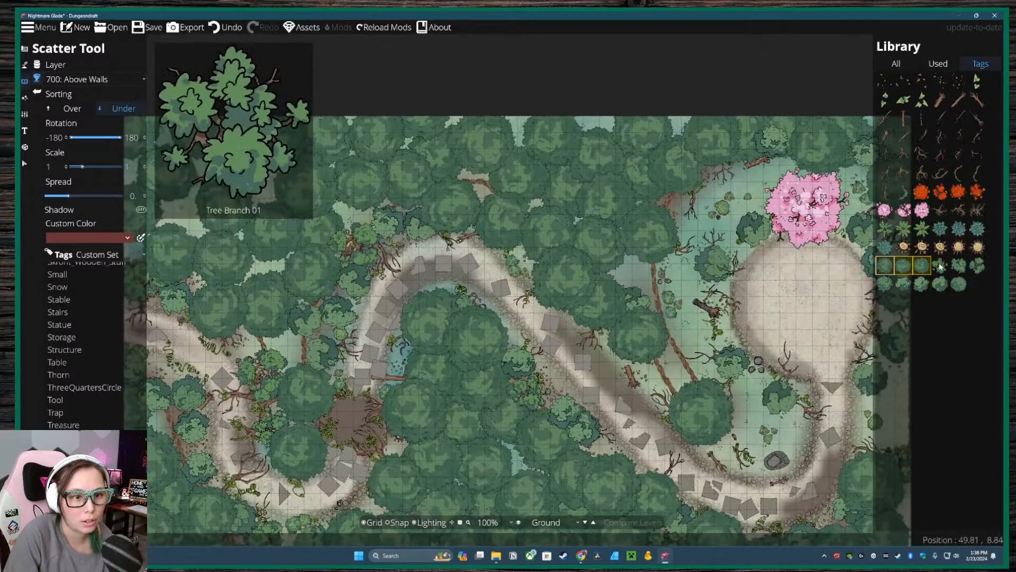
left_click(940, 266)
left_click(977, 265, "shift")
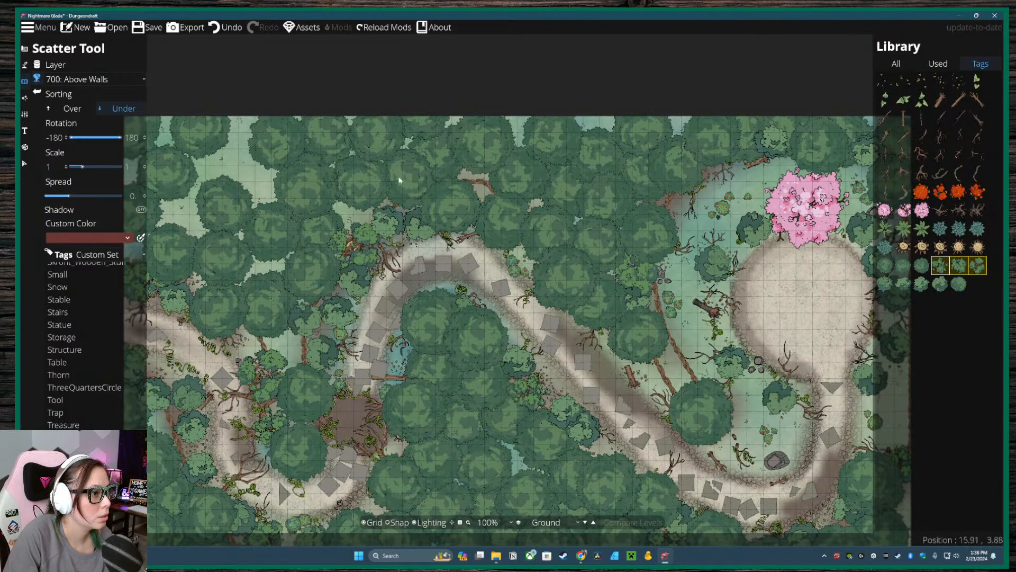
- Scatter tree branches over the bare log and roots above and west of the path's northern bend
left_click_drag(460, 174, 492, 190)
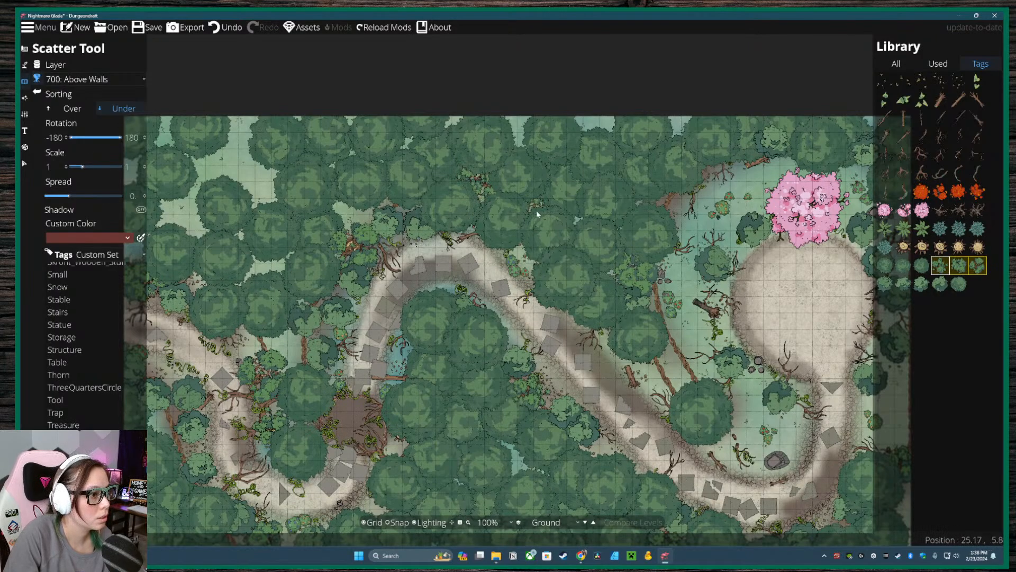
mouse_move(393, 208)
left_mouse_down()
mouse_move(350, 222)
mouse_move(343, 237)
left_mouse_up()
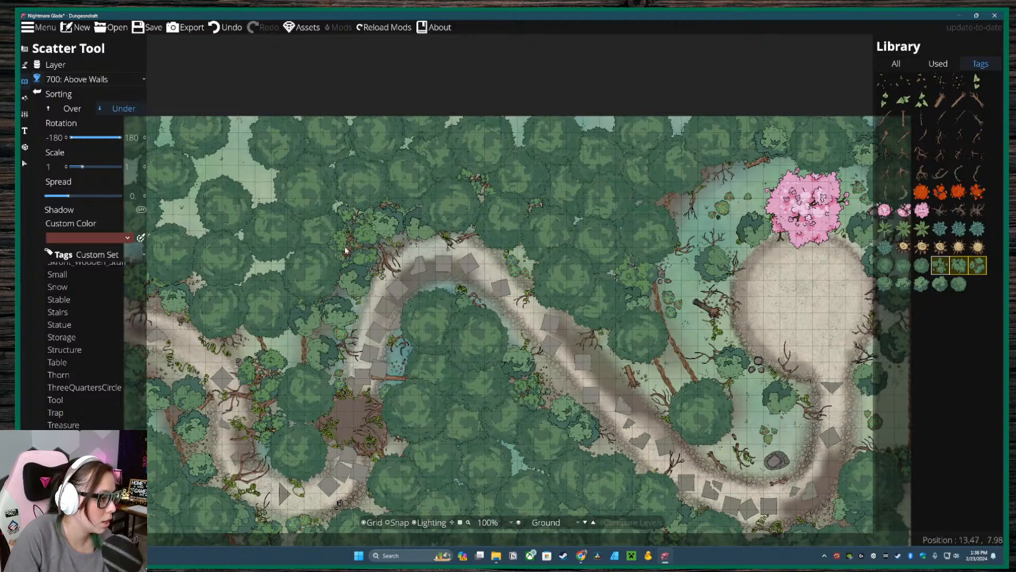
mouse_move(290, 332)
left_mouse_down()
mouse_move(363, 288)
mouse_move(372, 306)
left_mouse_up()
left_click(327, 300)
left_click_drag(209, 222, 283, 285)
left_click(280, 270)
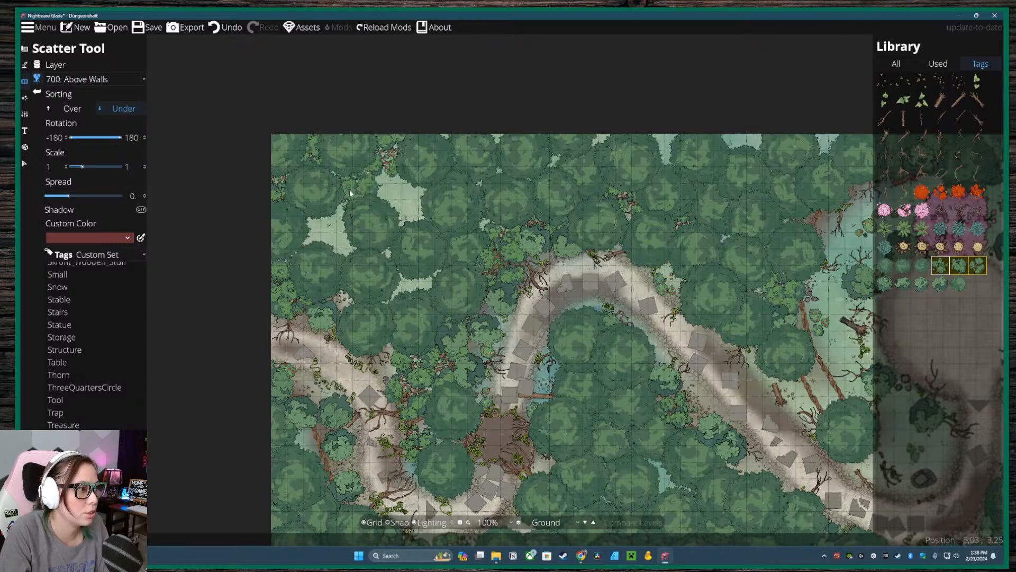
- Fill the open gaps between the big trees in the northwestern canopy with tree branches
left_click(334, 235)
left_click(362, 186)
left_click(410, 207)
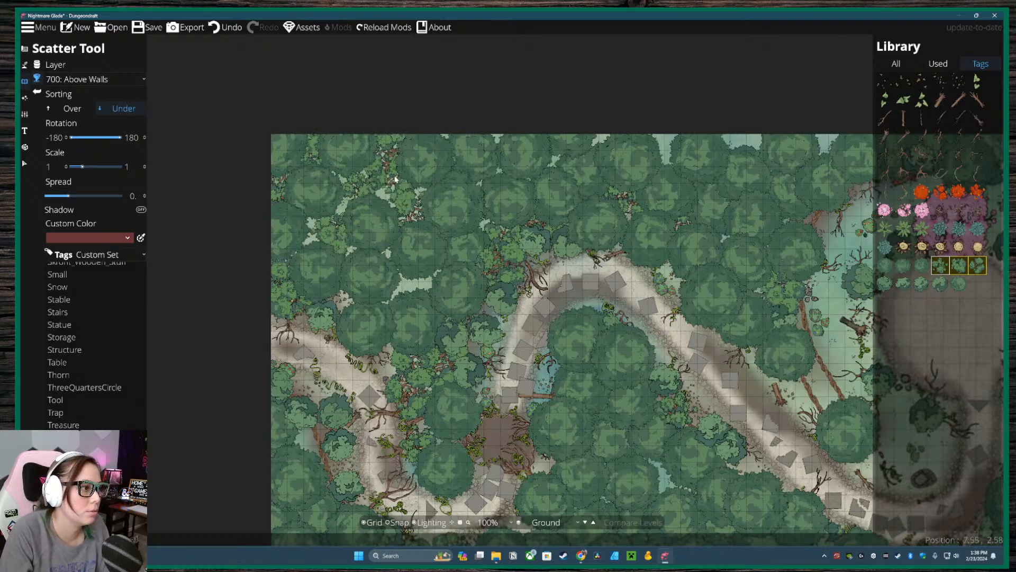
left_click(390, 184)
left_click(471, 384)
left_click(402, 297)
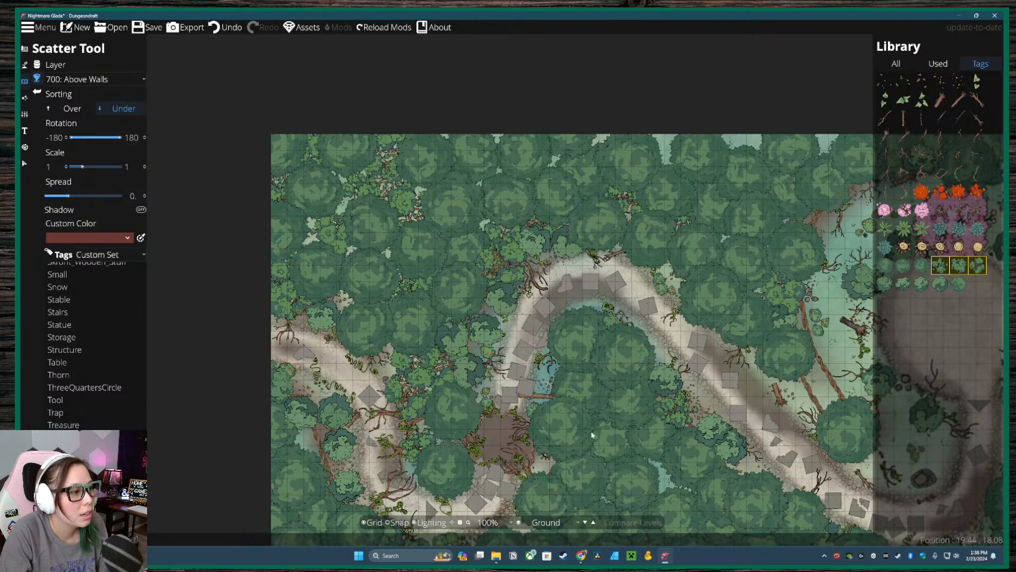
- Scatter more tree branches around the southwestern bend, along the southern edge and beside the canopy west of the round clearing
left_click_drag(648, 462, 523, 383)
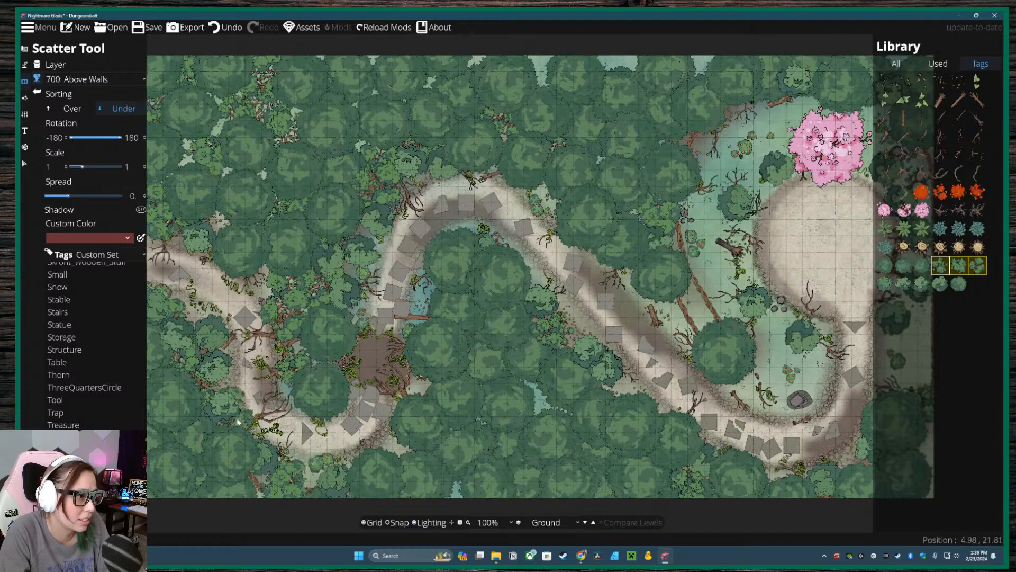
left_click_drag(246, 418, 264, 356)
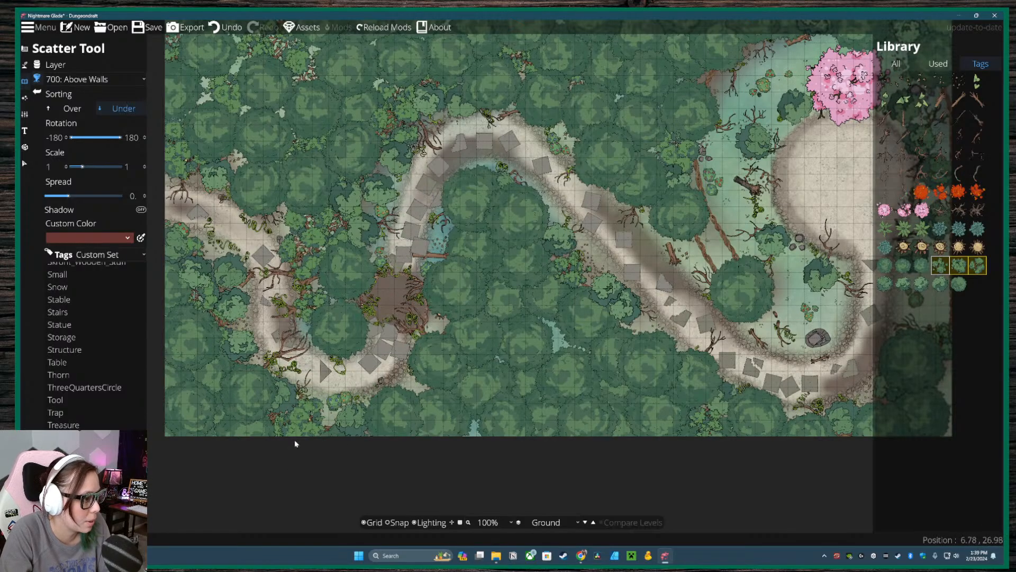
left_click_drag(526, 248, 500, 322)
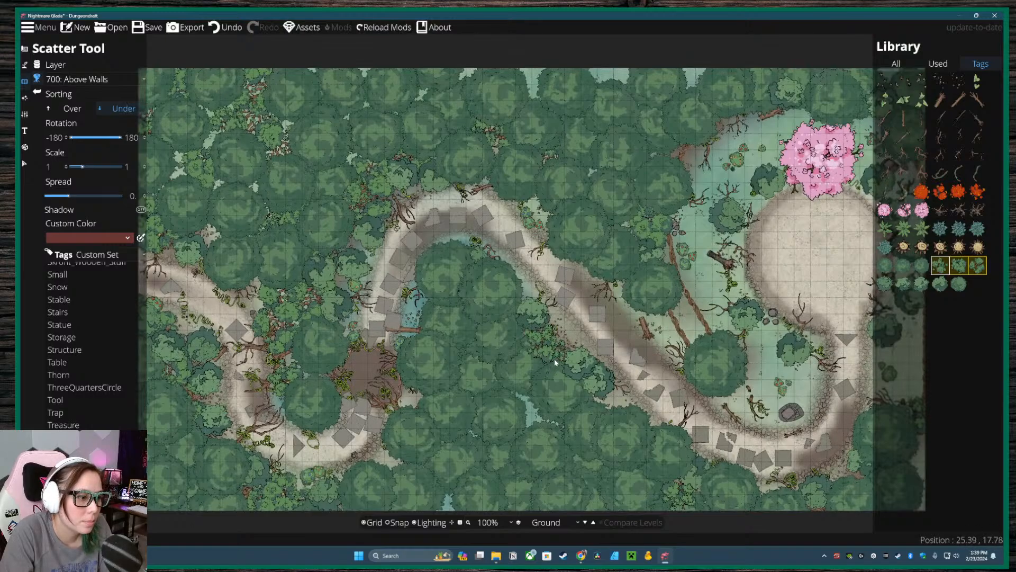
left_click_drag(727, 461, 543, 398)
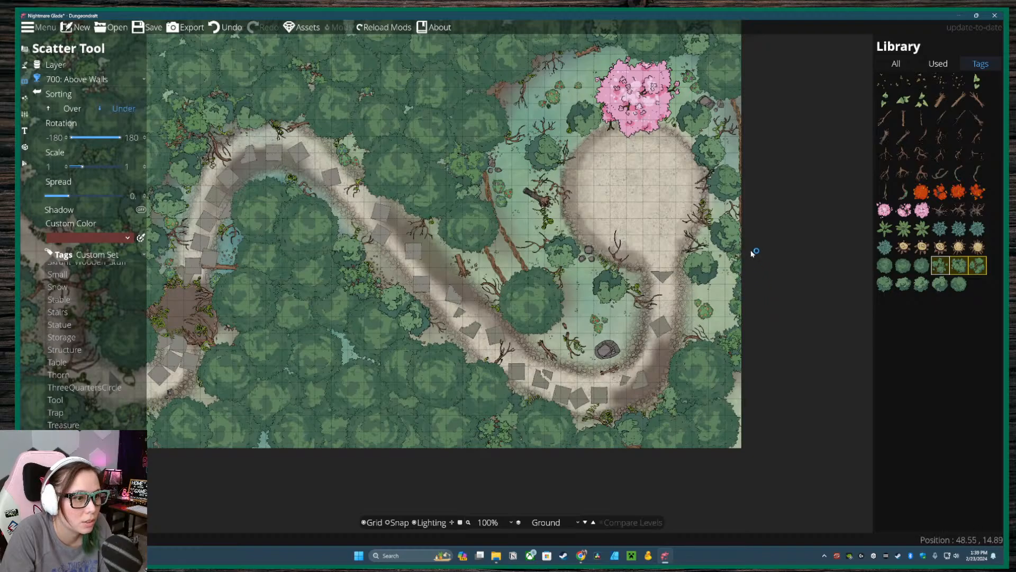
left_click_drag(755, 120, 752, 285)
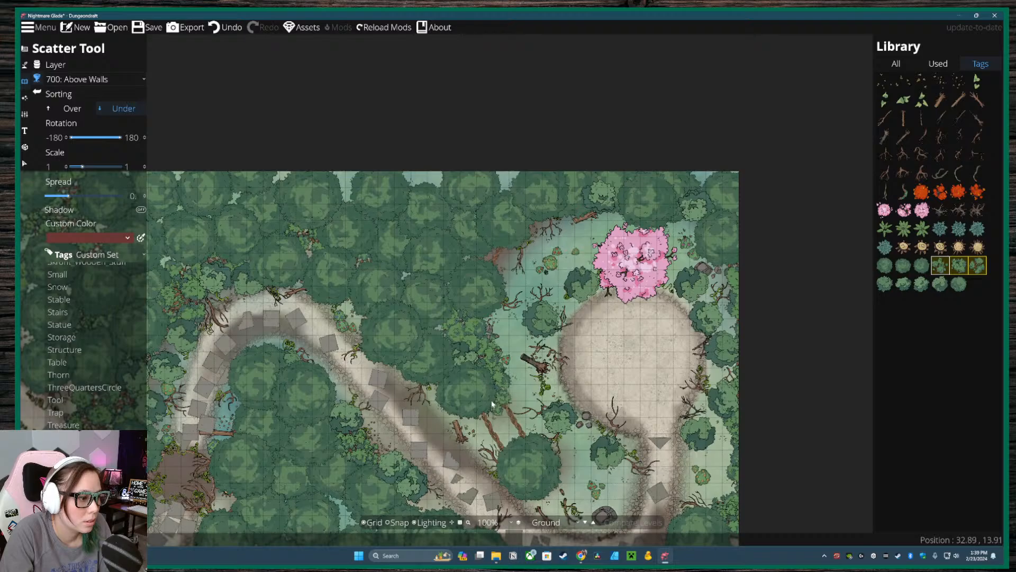
- Cover the fallen logs between the diagonal path and the round clearing with a single small green tree asset
left_click(904, 284)
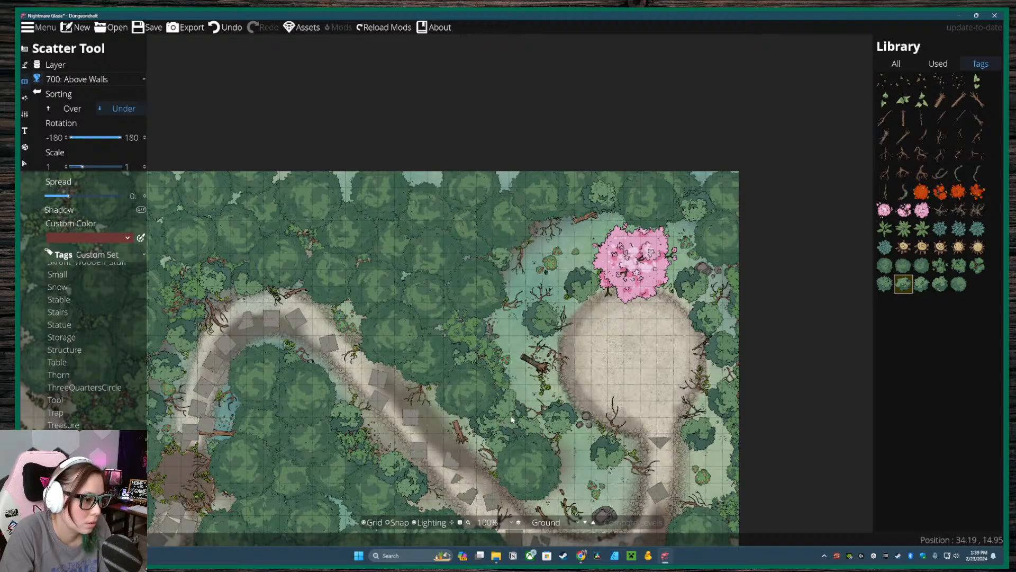
left_click_drag(602, 475, 606, 401)
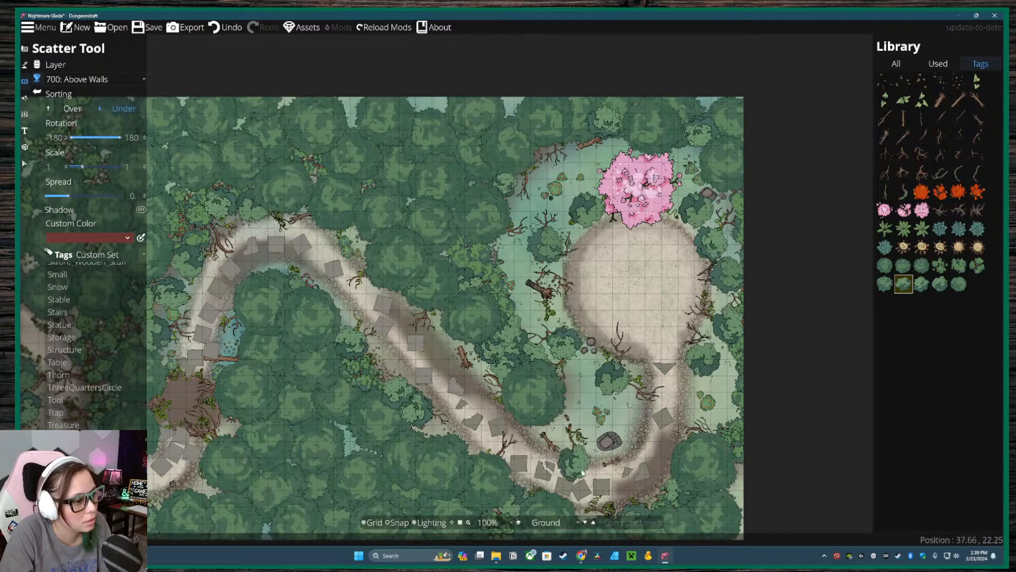
left_click_drag(585, 463, 612, 477)
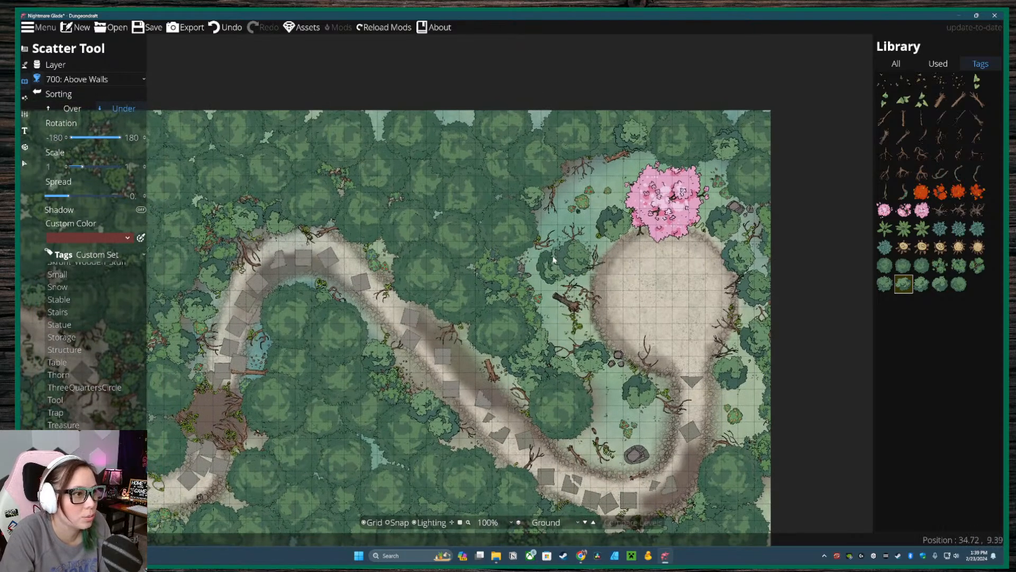
left_click_drag(529, 315, 651, 293)
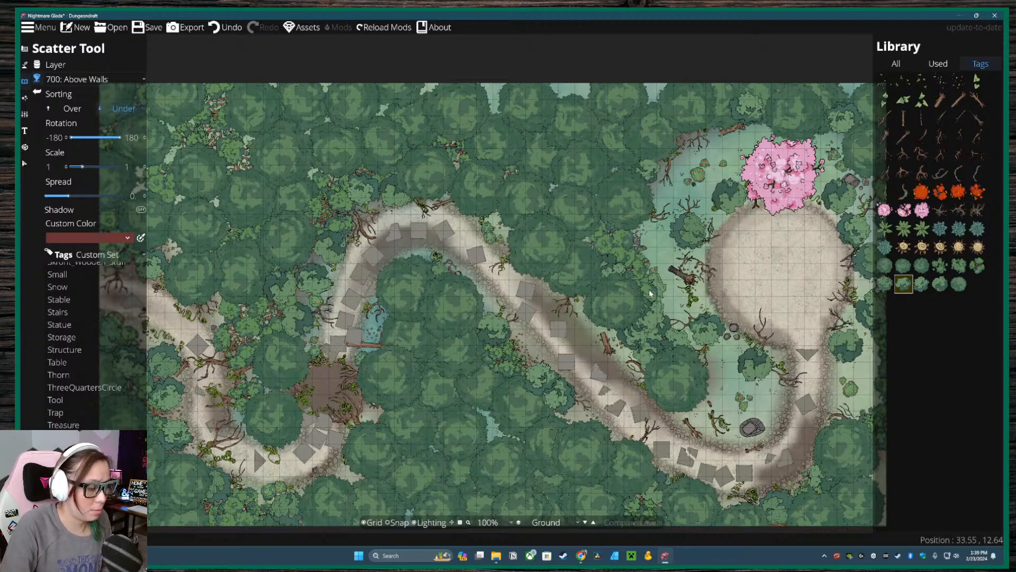
key("v")
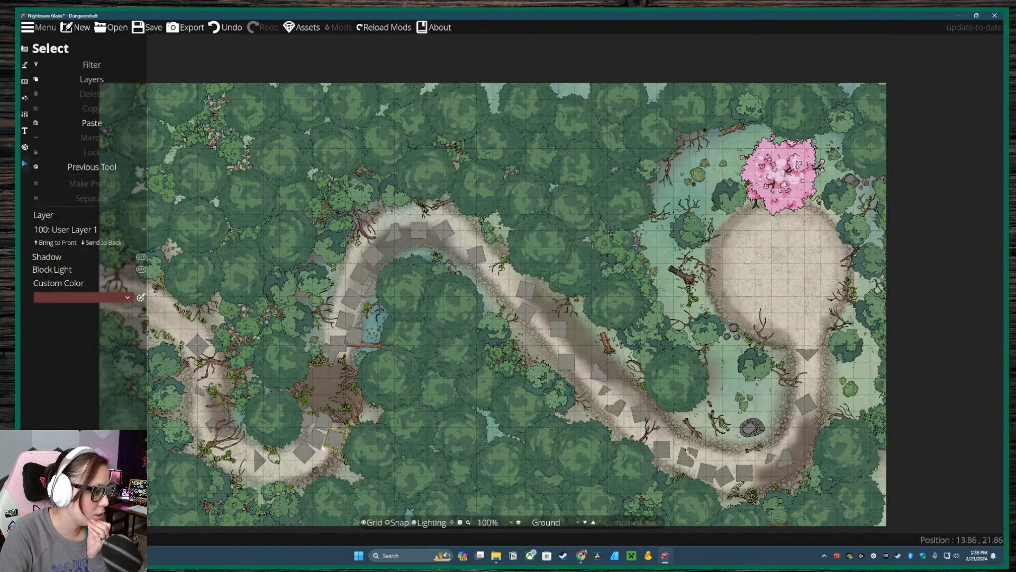
left_click(553, 330)
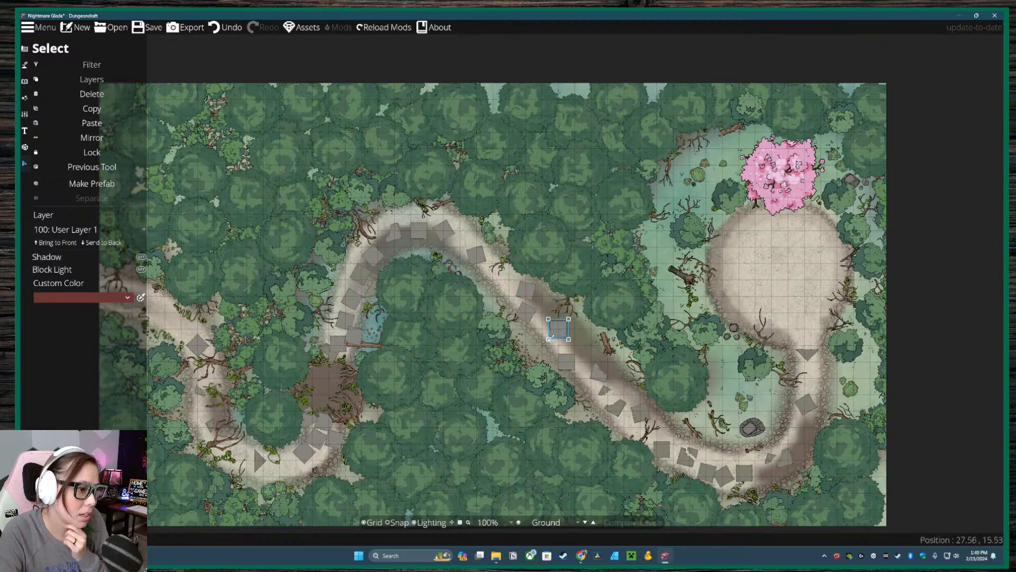
left_click(589, 365)
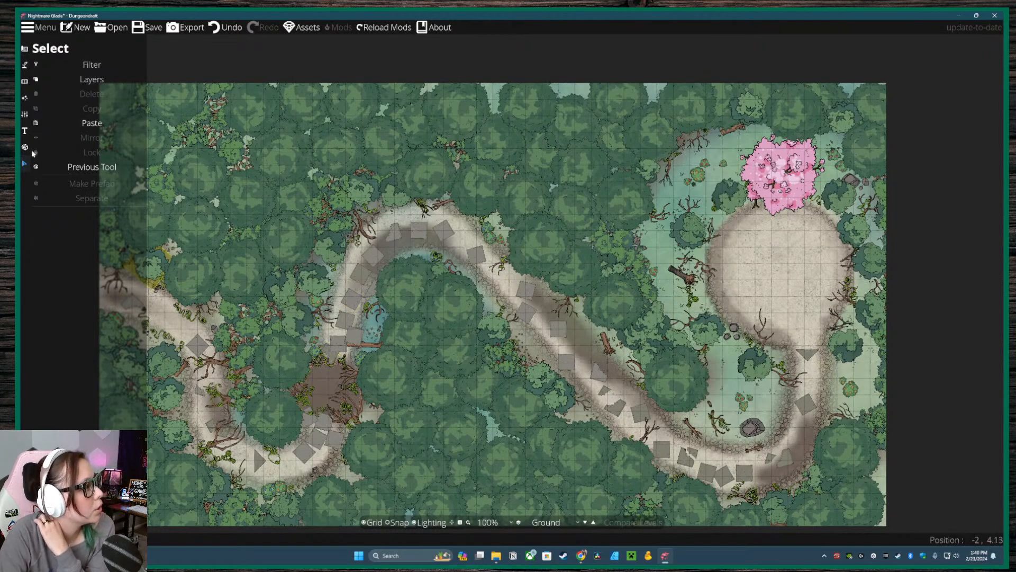
- Switch to placing single objects and choose a soft colorable gradient from the full object library
left_click(25, 65)
left_click(25, 65)
left_click(25, 81)
left_click(54, 66)
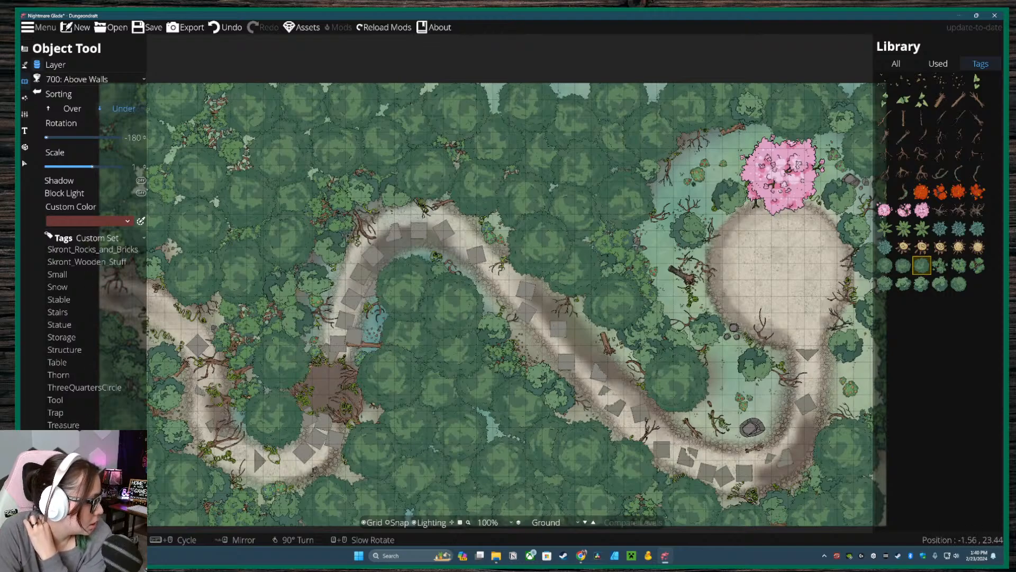
scroll(96, 353, "up", 15)
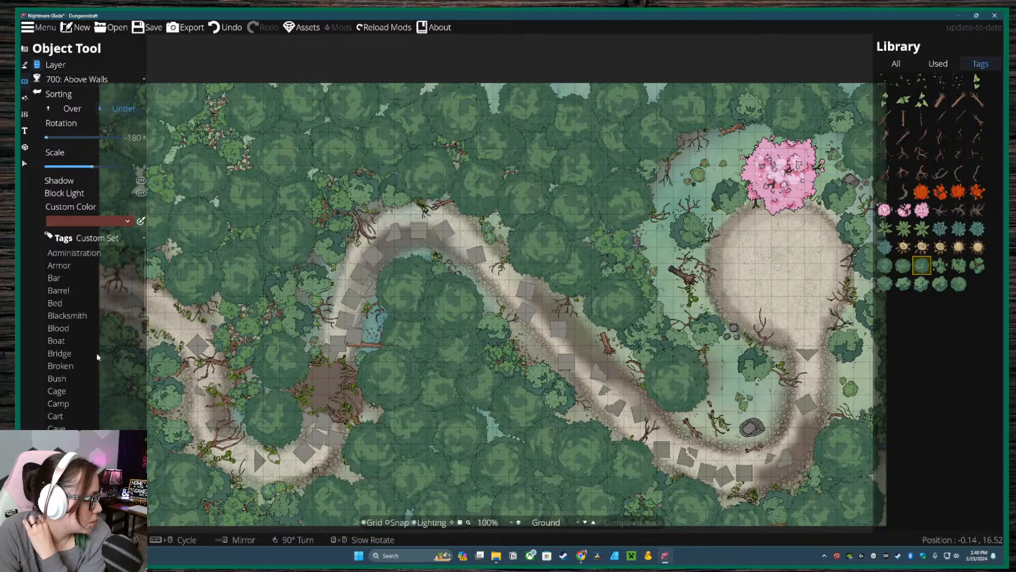
left_click(896, 63)
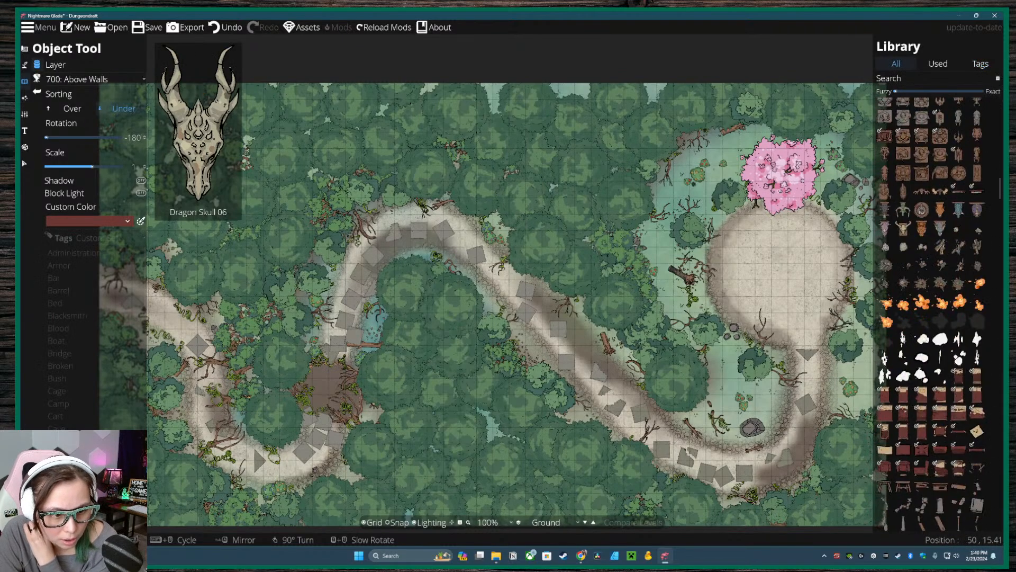
scroll(929, 363, "down", 10)
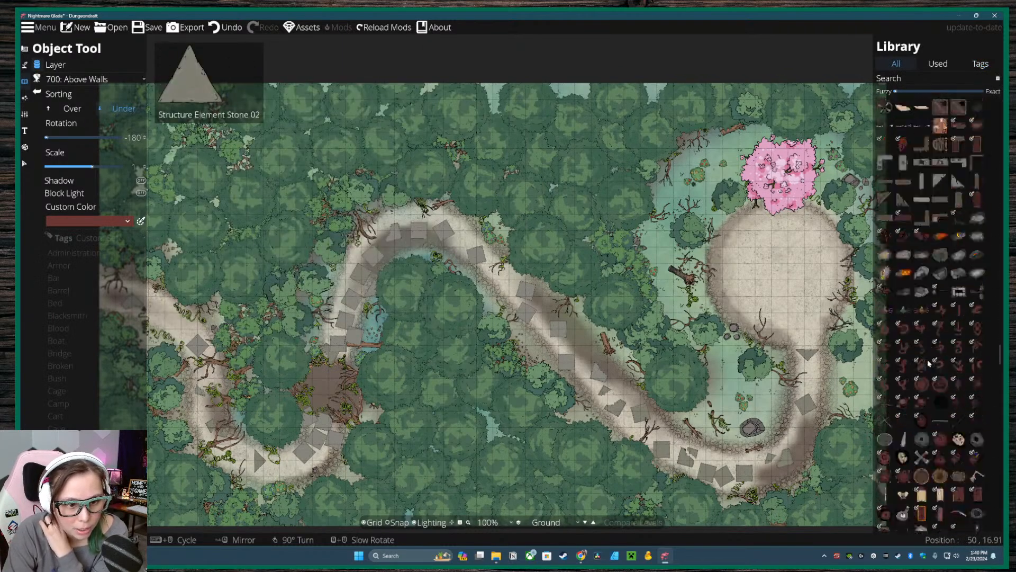
scroll(926, 358, "down", 10)
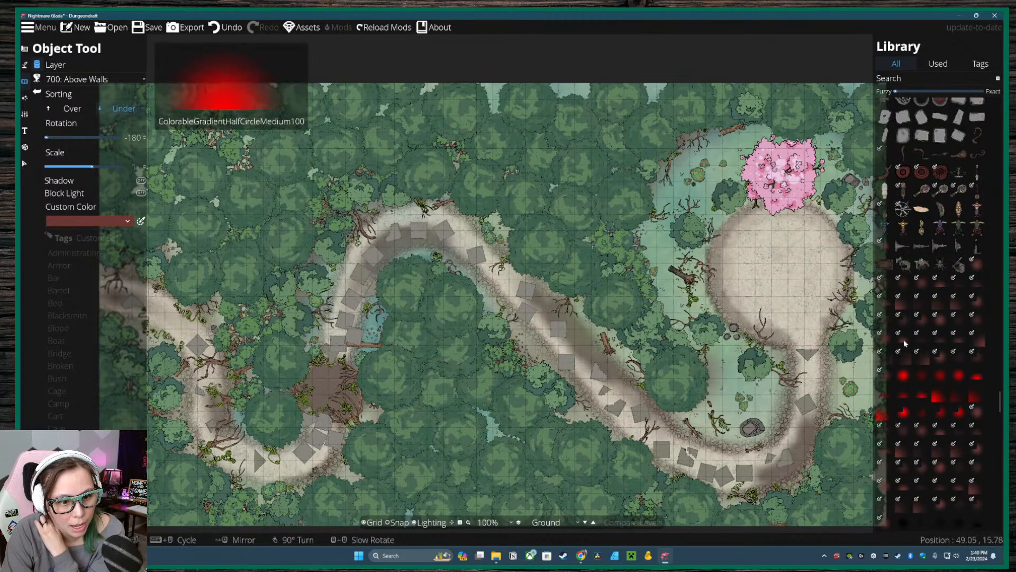
left_click(922, 286)
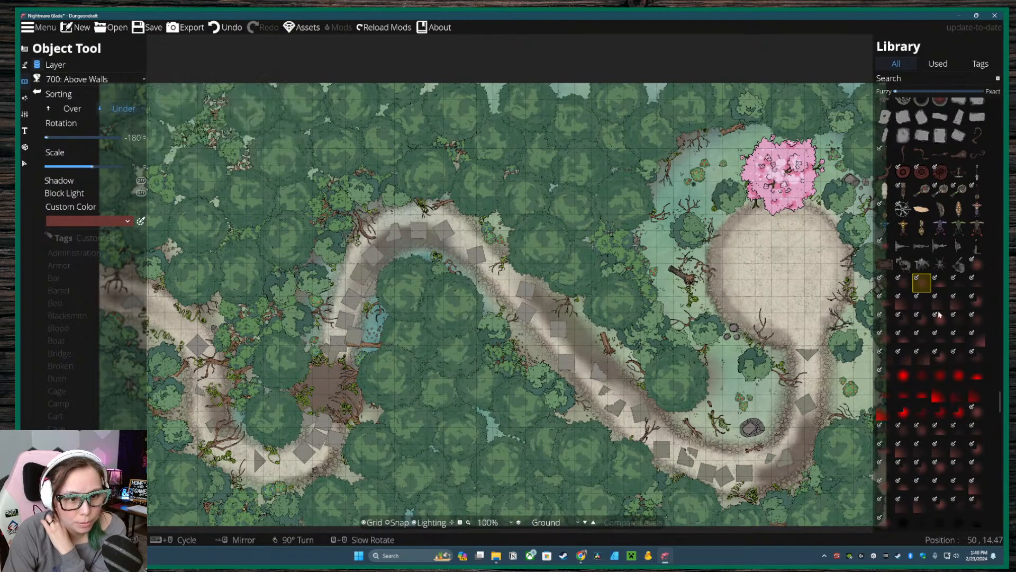
- Sample a grey custom color (RGB 106, 107, 100) from the path and shade the slabs on the northern bend and upper diagonal with the gradient
left_click(141, 223)
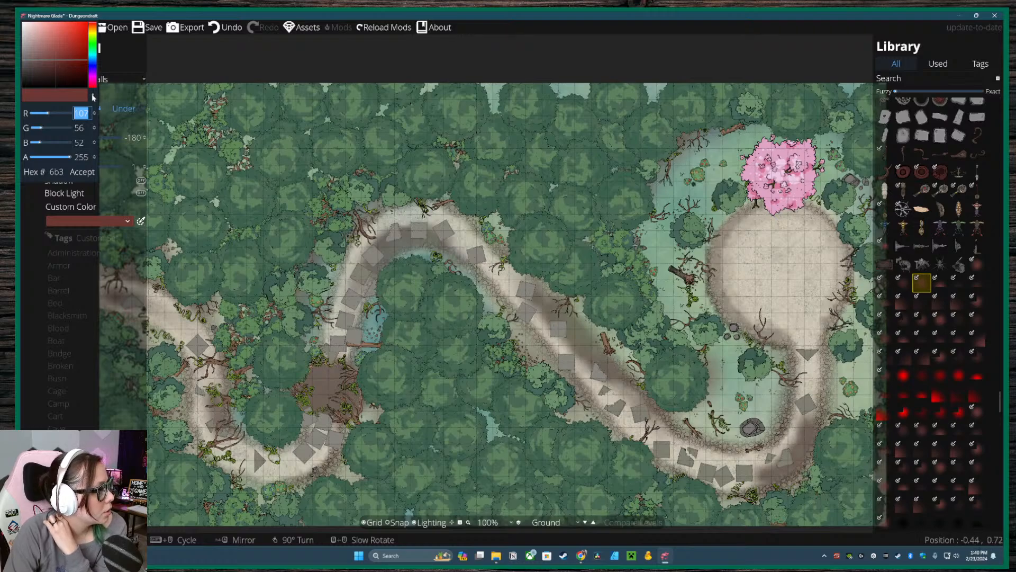
left_click(93, 97)
left_click(385, 240)
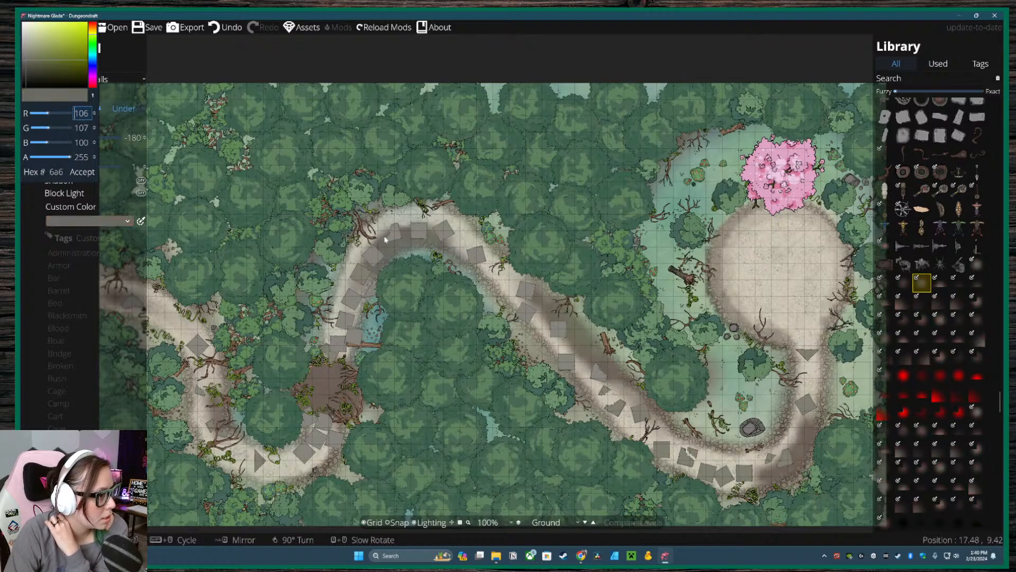
left_click(926, 288)
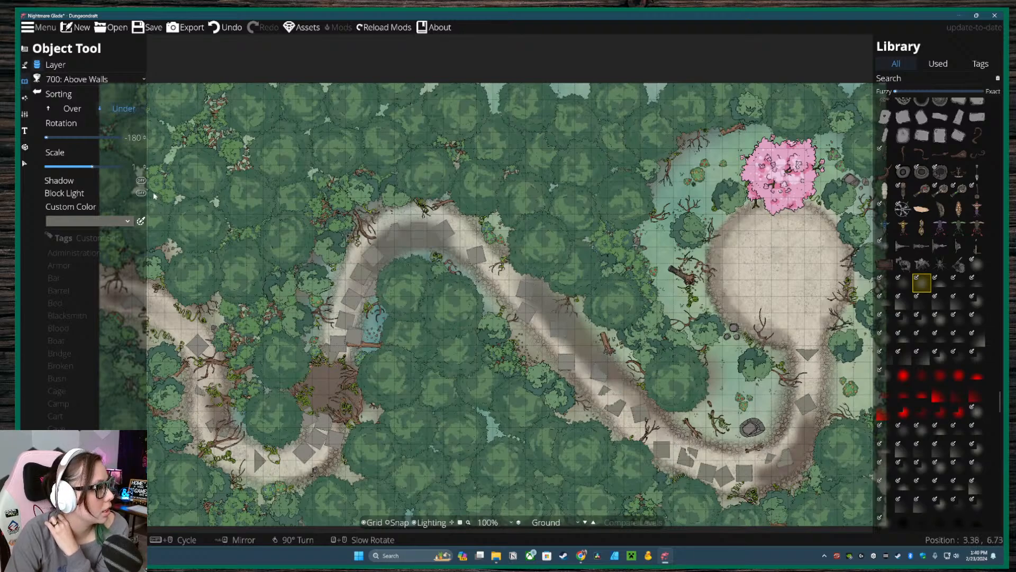
left_click(140, 221)
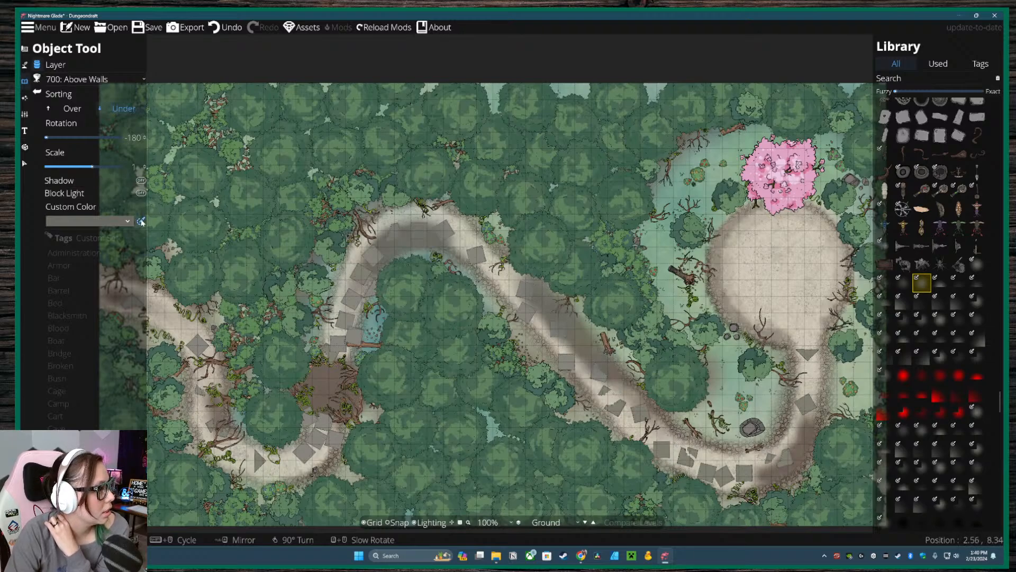
left_click(795, 456)
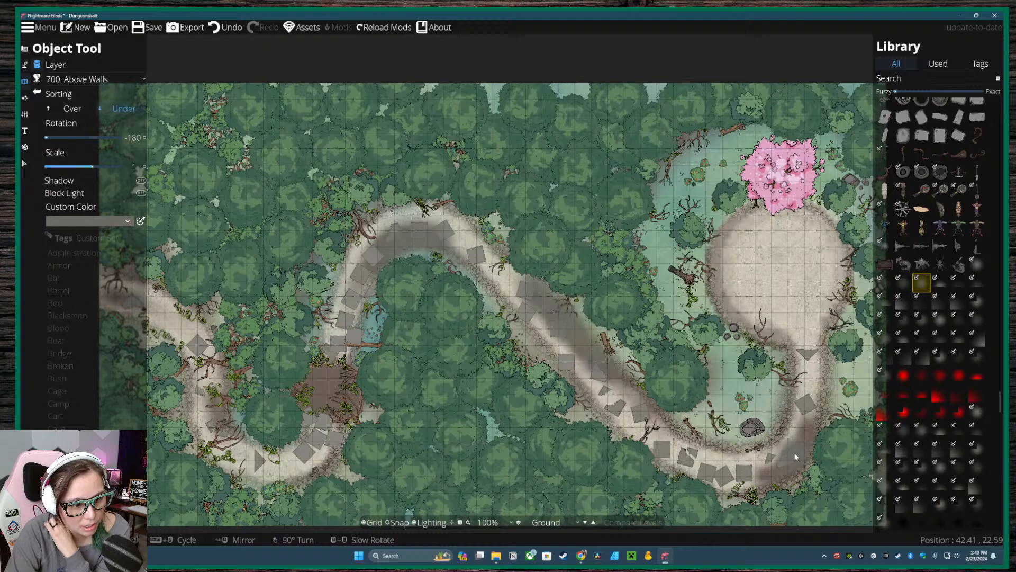
left_click(227, 29)
- Set the gradient's custom color to a brown (RGB 108, 94, 86) sampled from the path and reselect the gradient asset
left_click(140, 221)
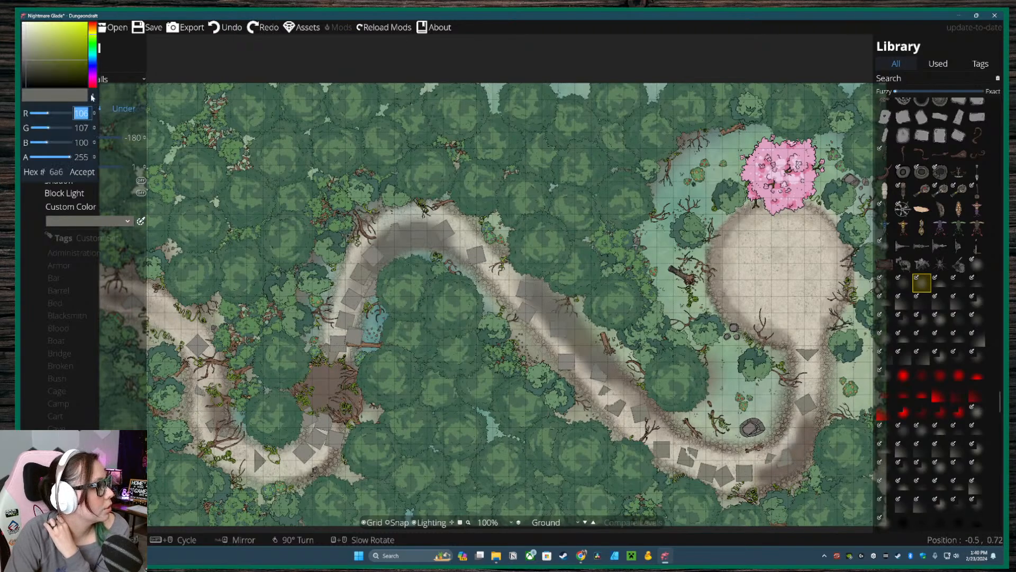
left_click(93, 97)
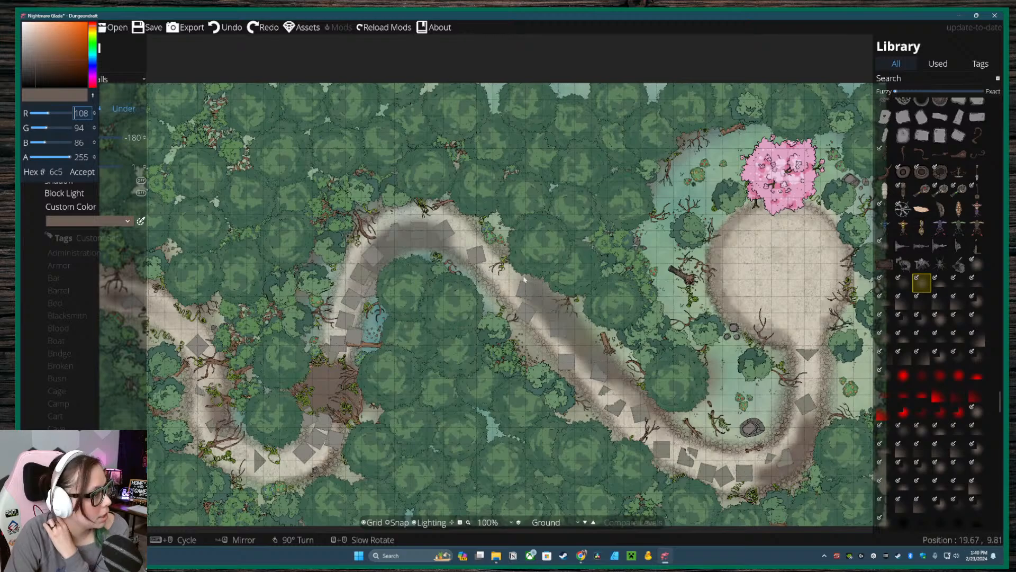
left_click(922, 282)
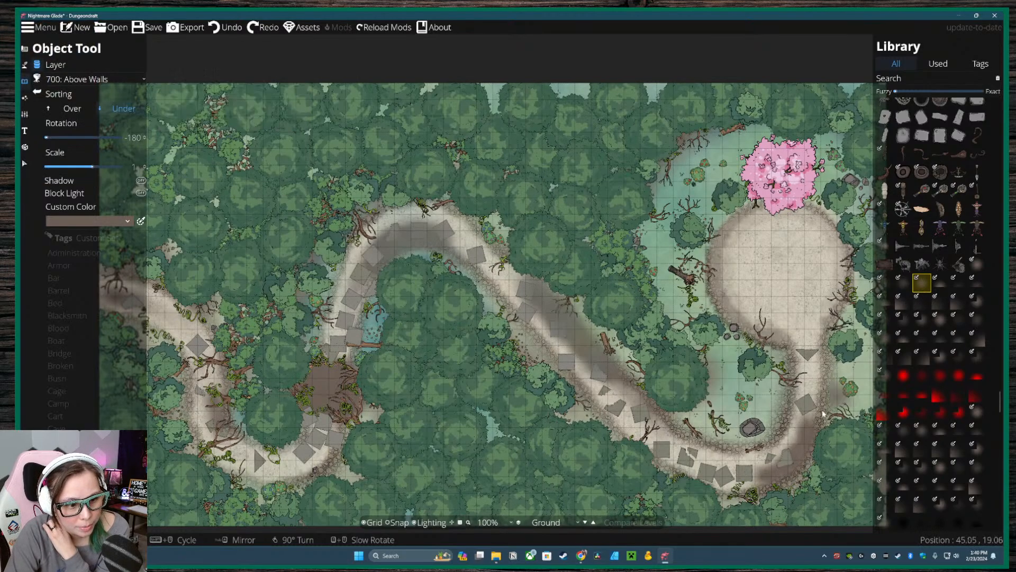
- Try shading the path's southeastern bend with the brown gradient, then try other soft gradients and reselect ColorableGradientFullCircleLarge50
left_click(797, 469)
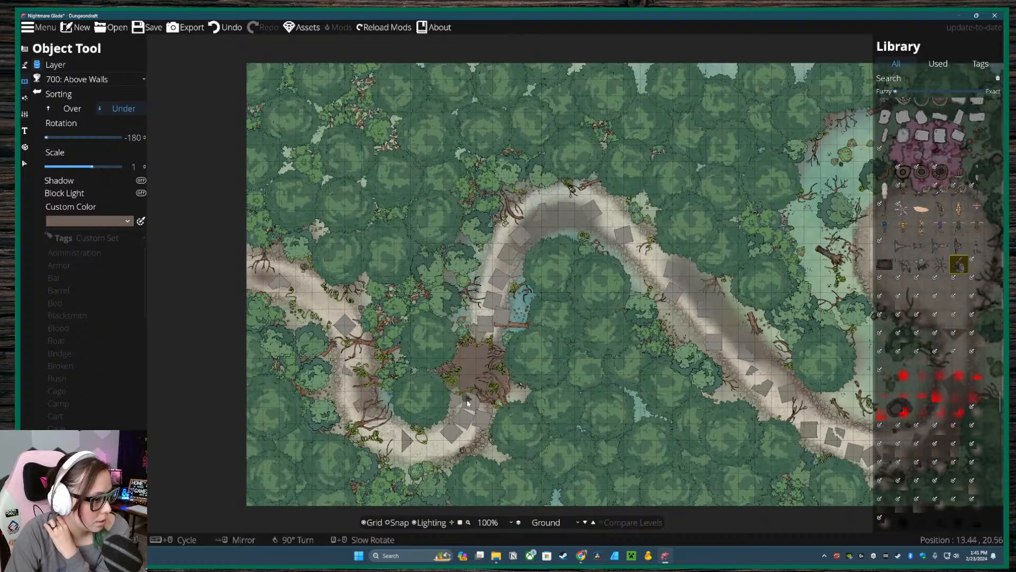
left_click(884, 286)
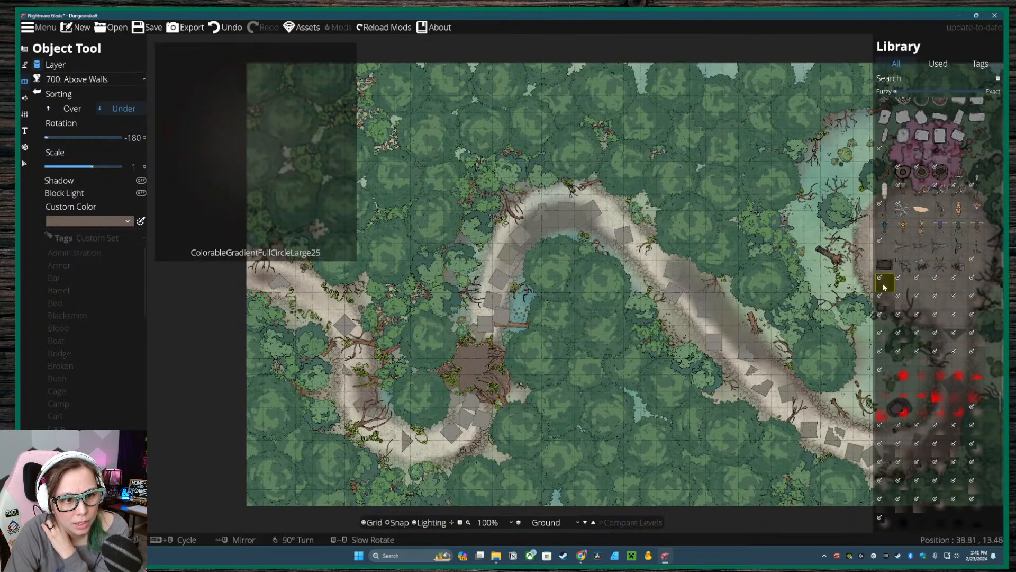
left_click(921, 301)
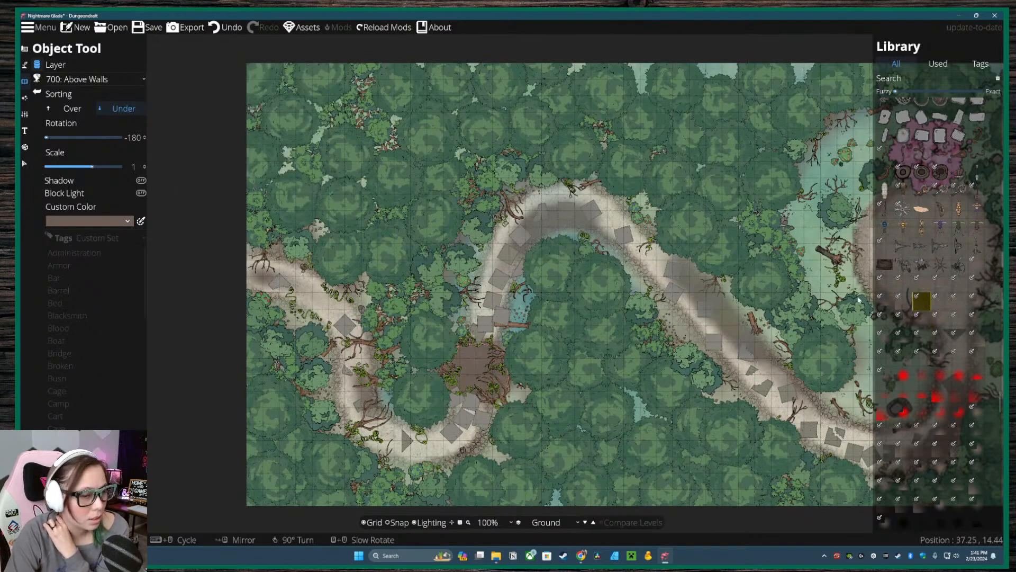
left_click(923, 285)
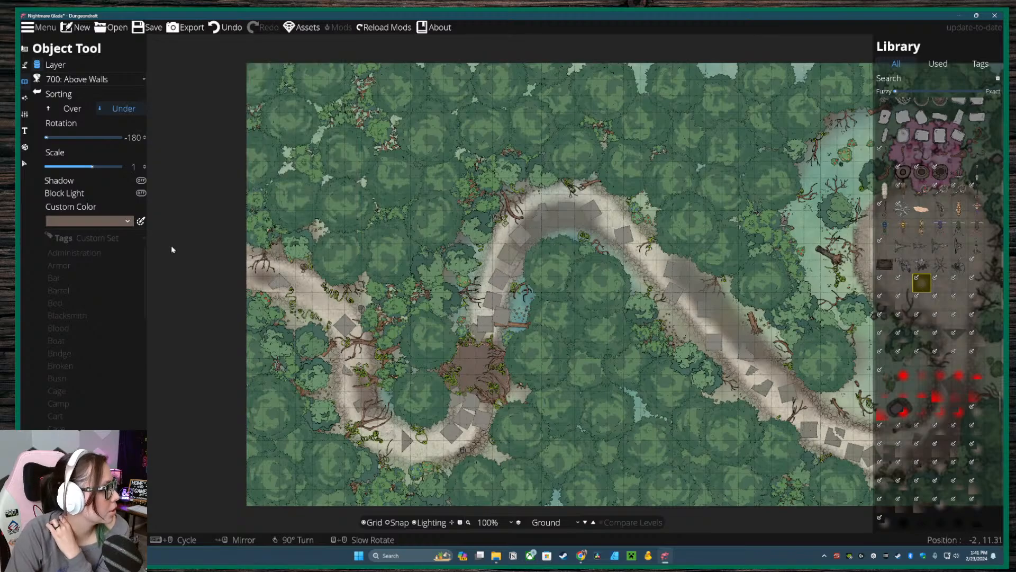
- Set the gradient's custom color to a beige (RGB 168, 159, 145) sampled from the map and reselect the gradient asset
left_click(135, 221)
left_click(141, 222)
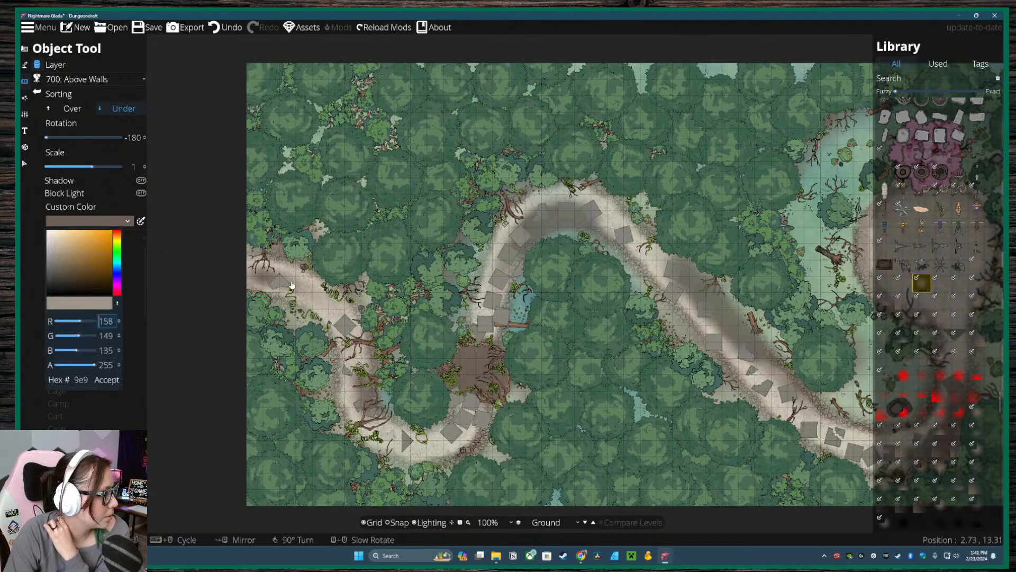
left_click(294, 242)
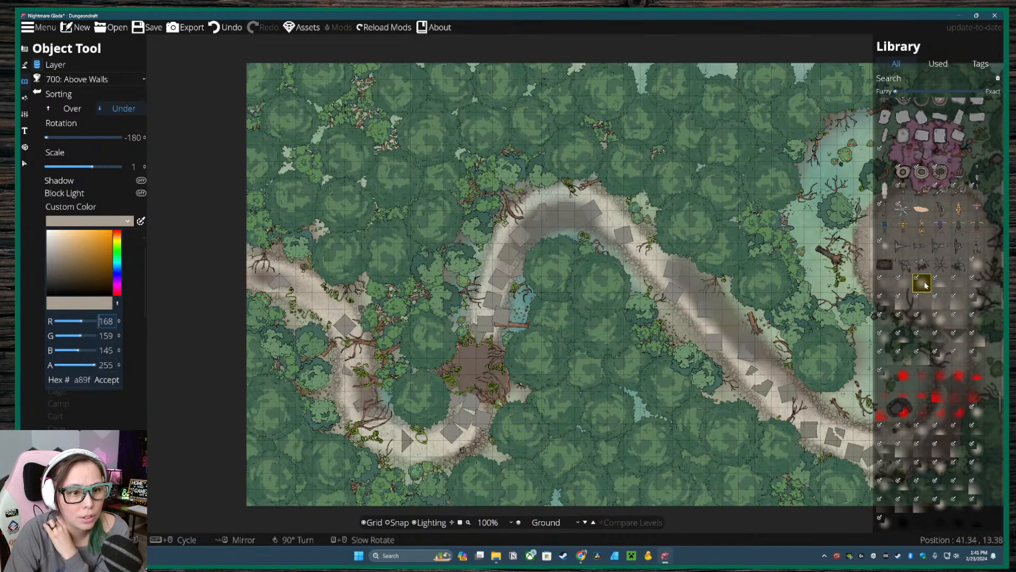
left_click(925, 285)
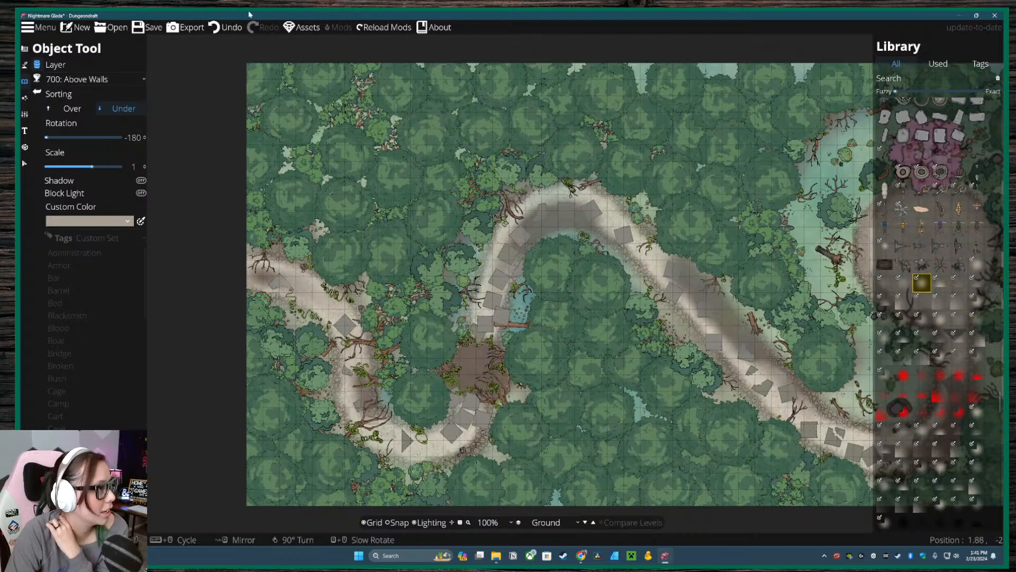
- Undo the most recent gradient placements made on the Above Walls layer along the path
left_click(225, 28)
left_click(225, 28)
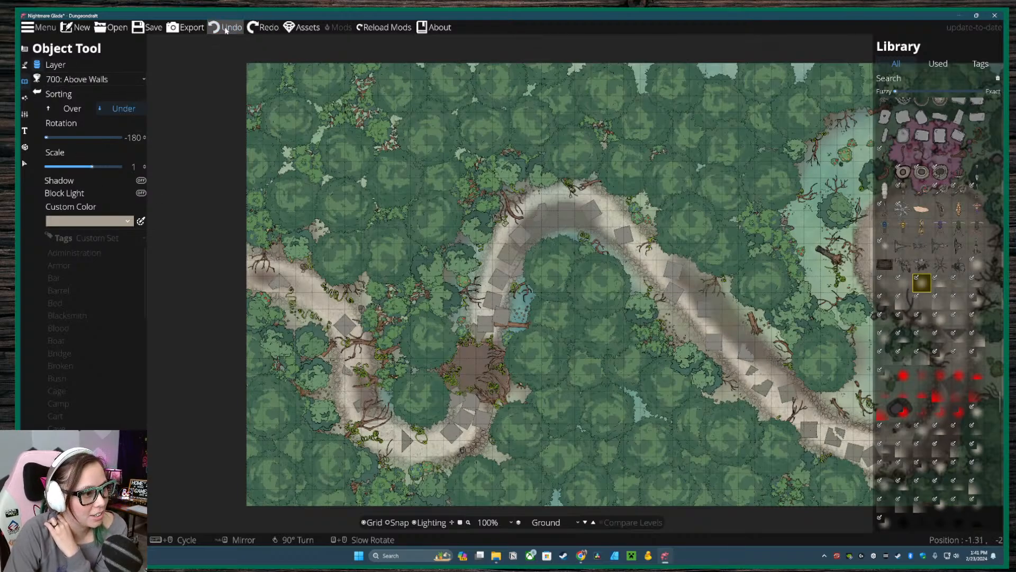
left_click(225, 28)
left_click(225, 28)
left_click(225, 28)
left_click(225, 28)
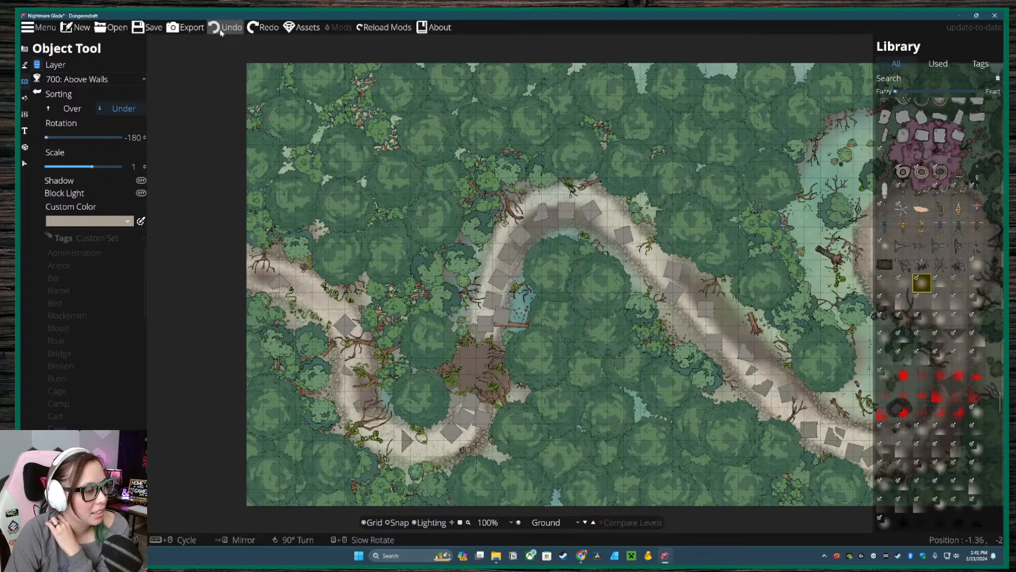
- Switch to layer 400: User Layer 4, shade the western path slabs with the beige gradient, and set sorting to Over
left_click(85, 79)
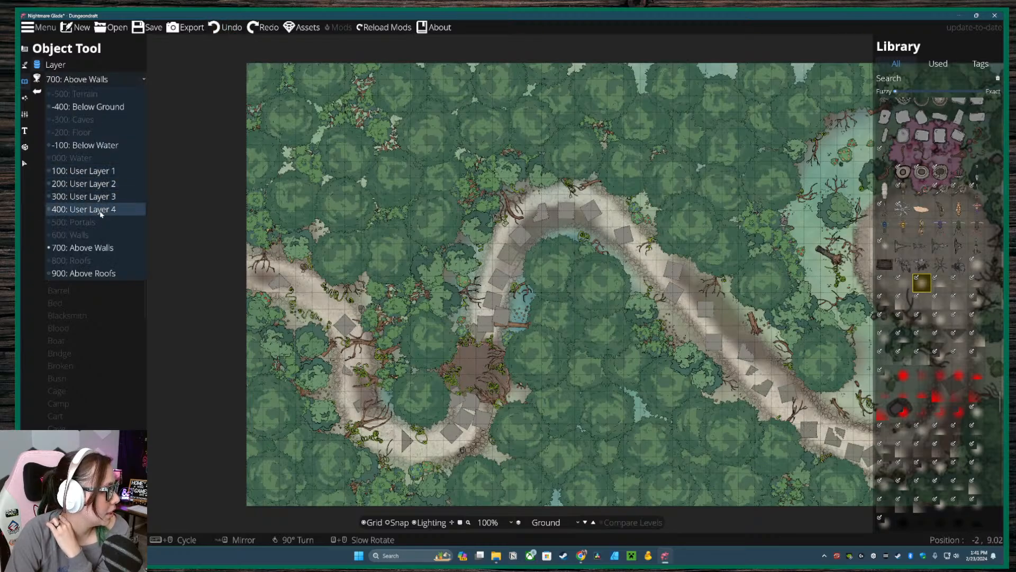
left_click(101, 210)
left_click(301, 290)
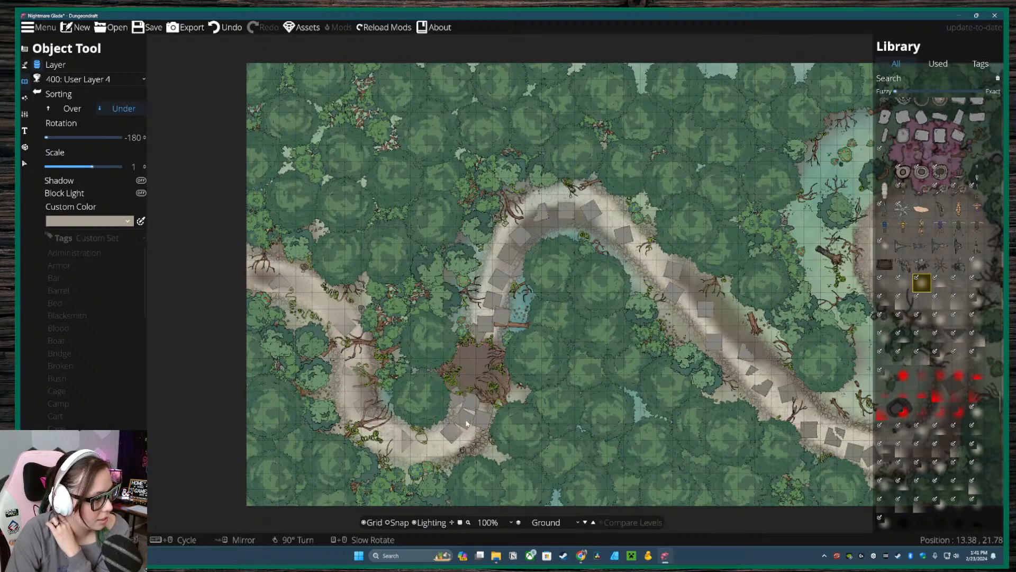
left_click(72, 109)
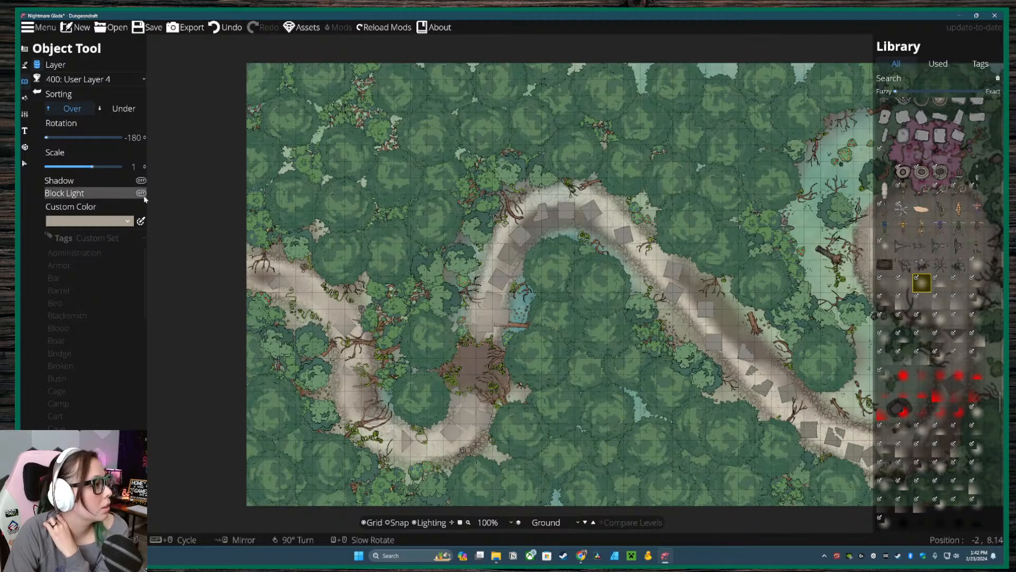
- Sample a grey-brown custom color (RGB 104, 101, 93) from the northern bend and shade that bend with the gradient
left_click(124, 220)
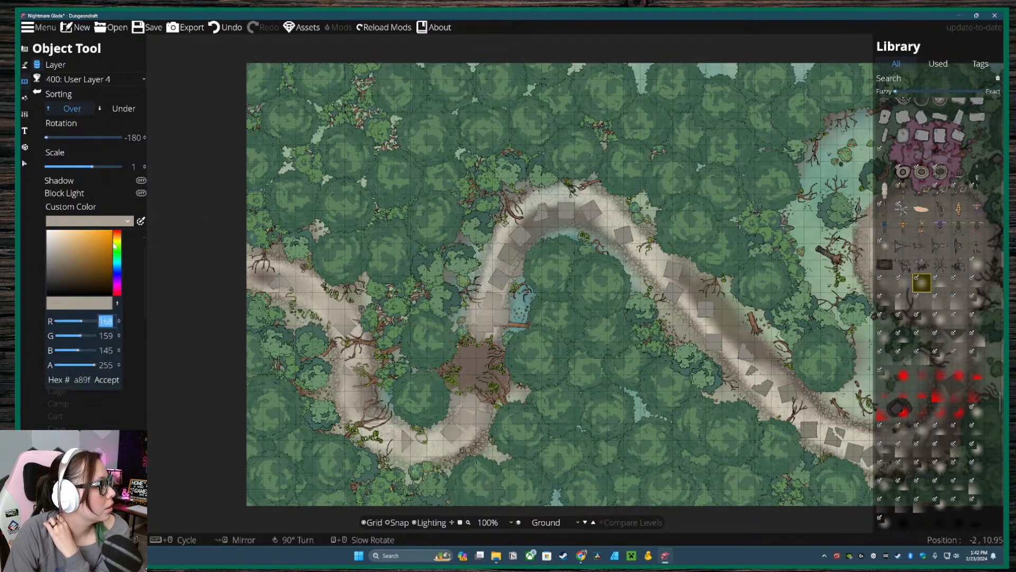
left_click(118, 304)
left_click(534, 227)
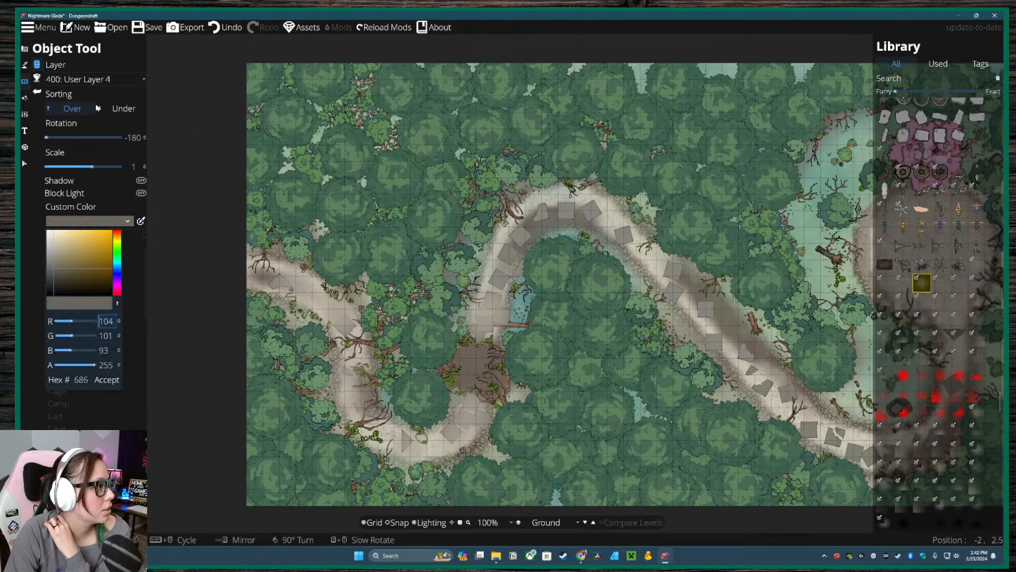
left_click(109, 208)
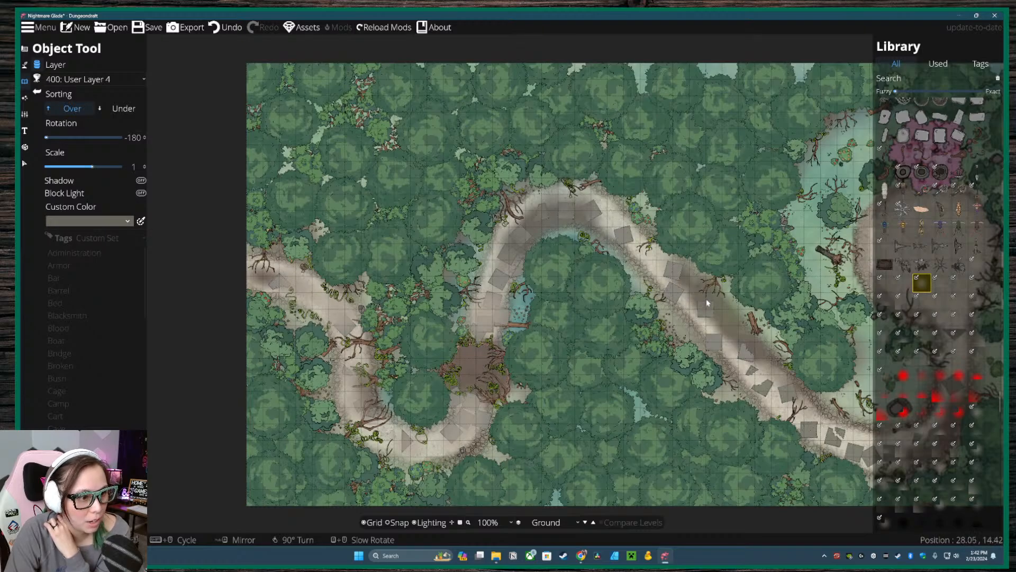
- Reselect the full-circle gradient, sample a brown (RGB 112, 98, 89) from the path's southeastern bend, and shade the slabs there
left_click_drag(777, 354, 483, 303)
scroll(381, 261, "down", 1)
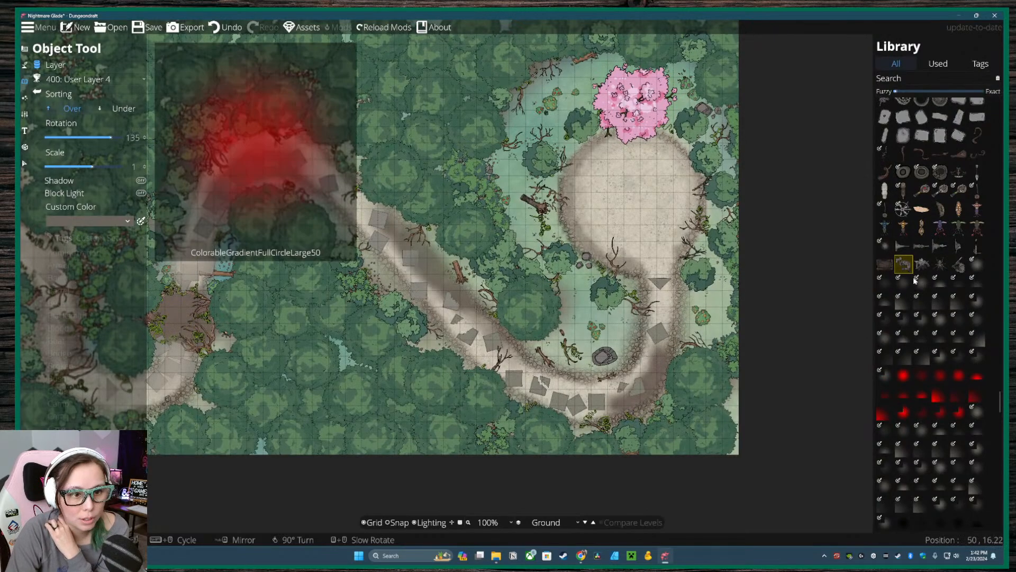
left_click(921, 282)
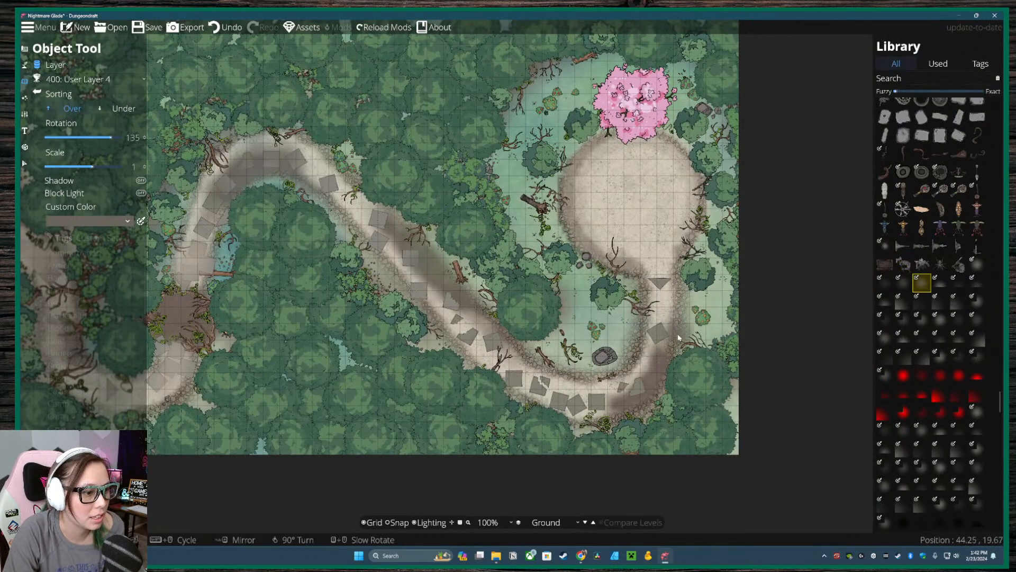
left_click(127, 220)
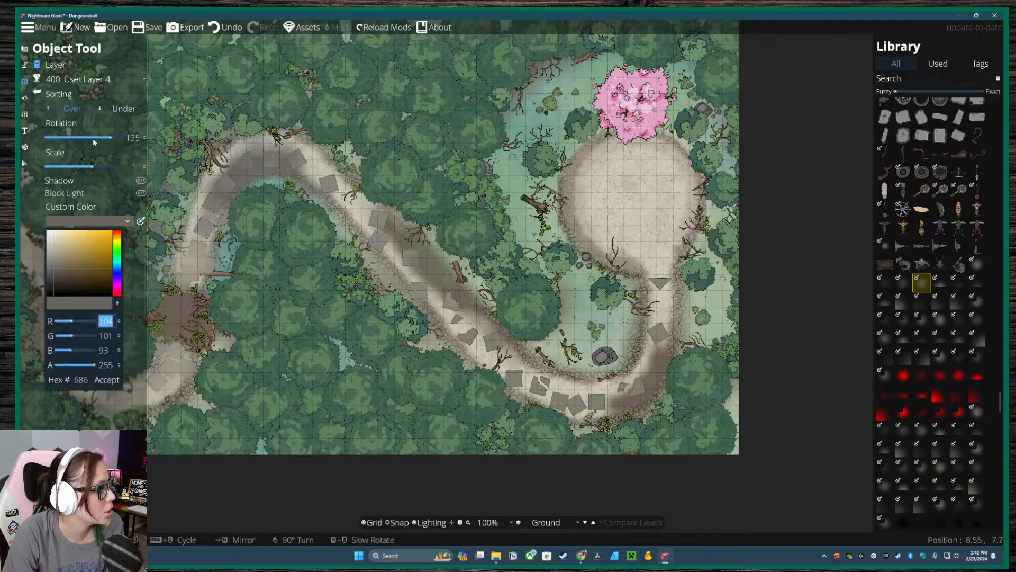
left_click(658, 363)
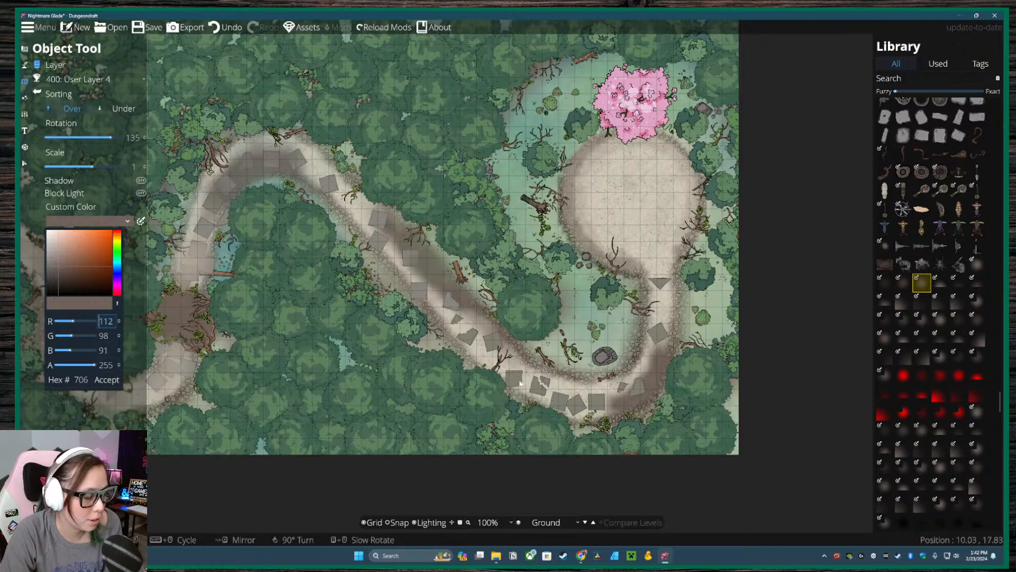
left_click(654, 377)
left_click(139, 226)
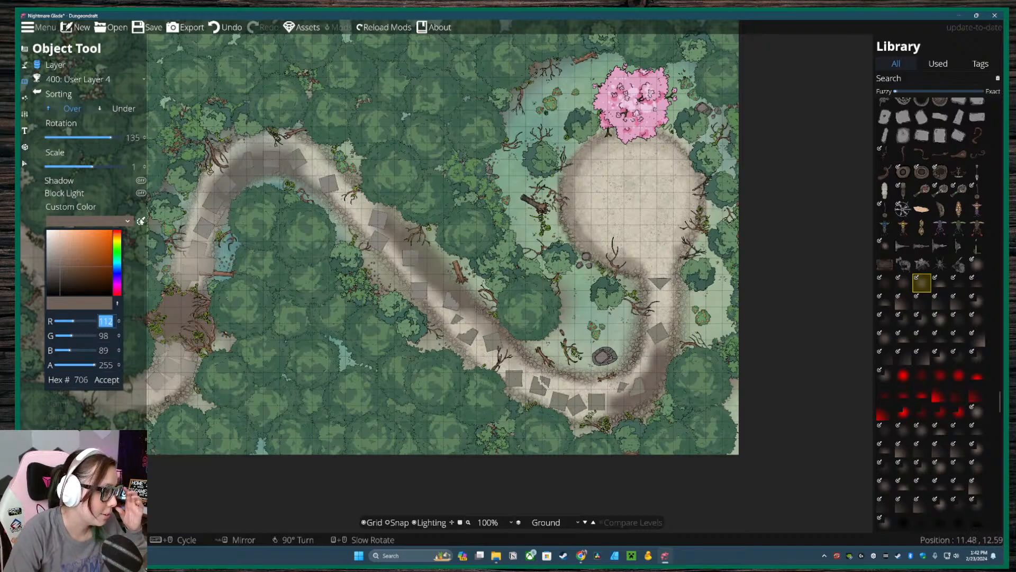
left_click(108, 383)
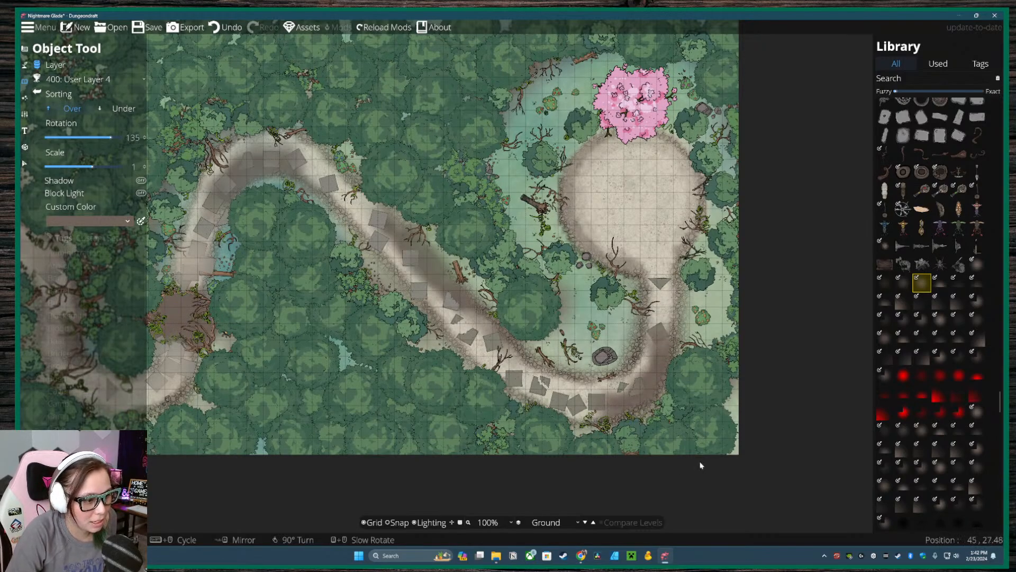
mouse_move(889, 373)
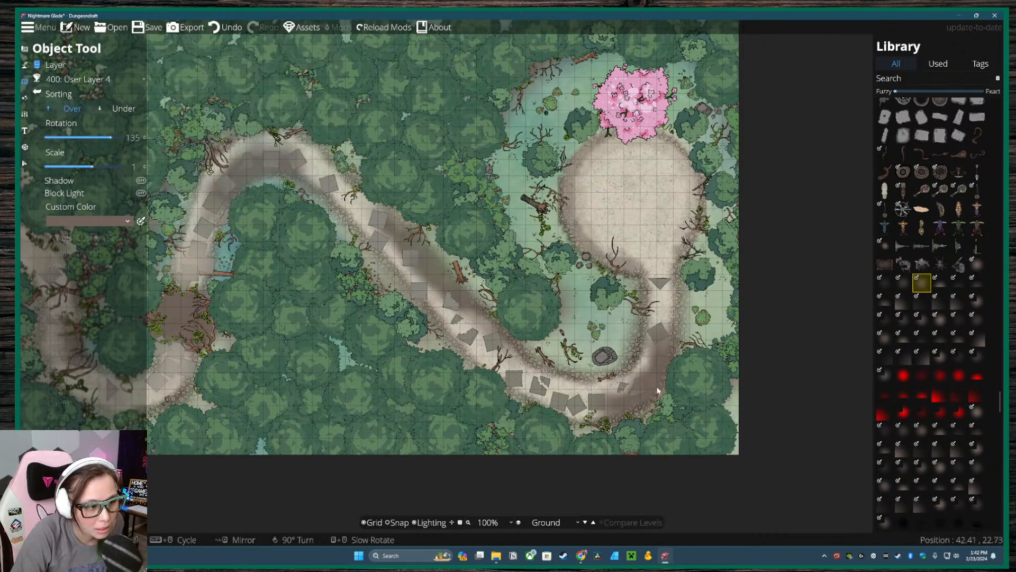
- Try a different colorable gradient shape for the path and return to the full-circle gradient
left_click(140, 221)
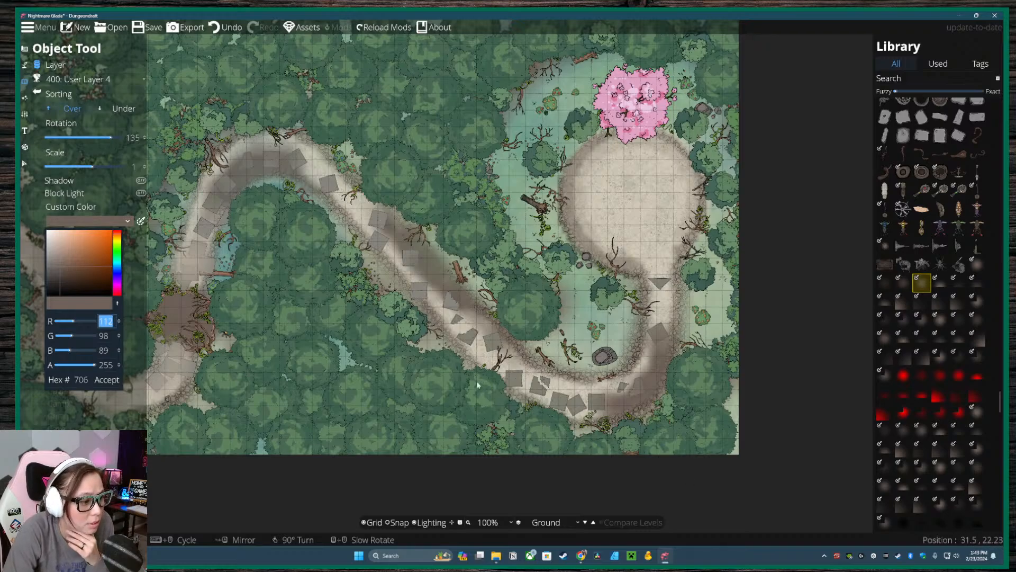
left_click_drag(416, 299, 620, 314)
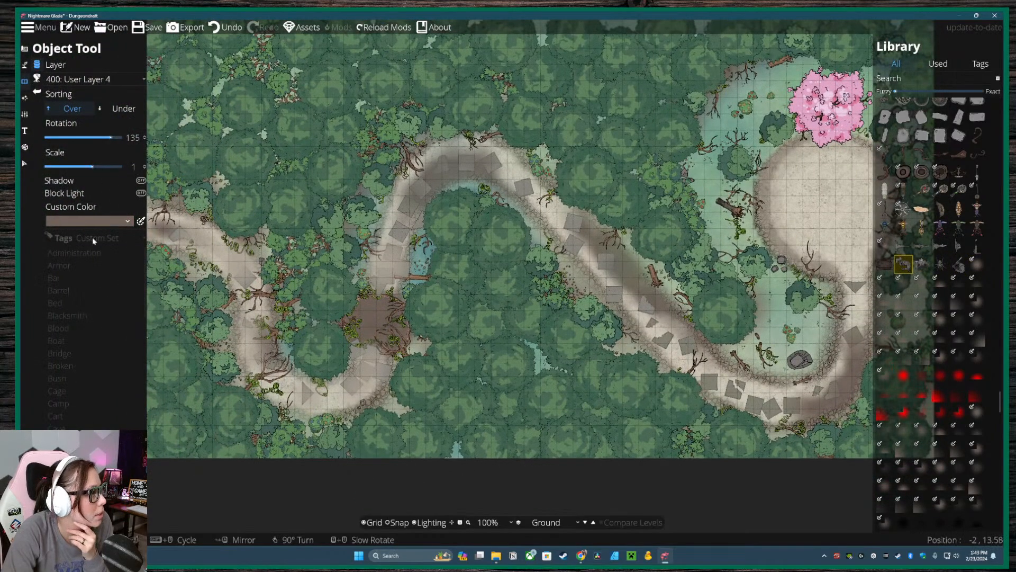
mouse_move(942, 345)
left_click(922, 301)
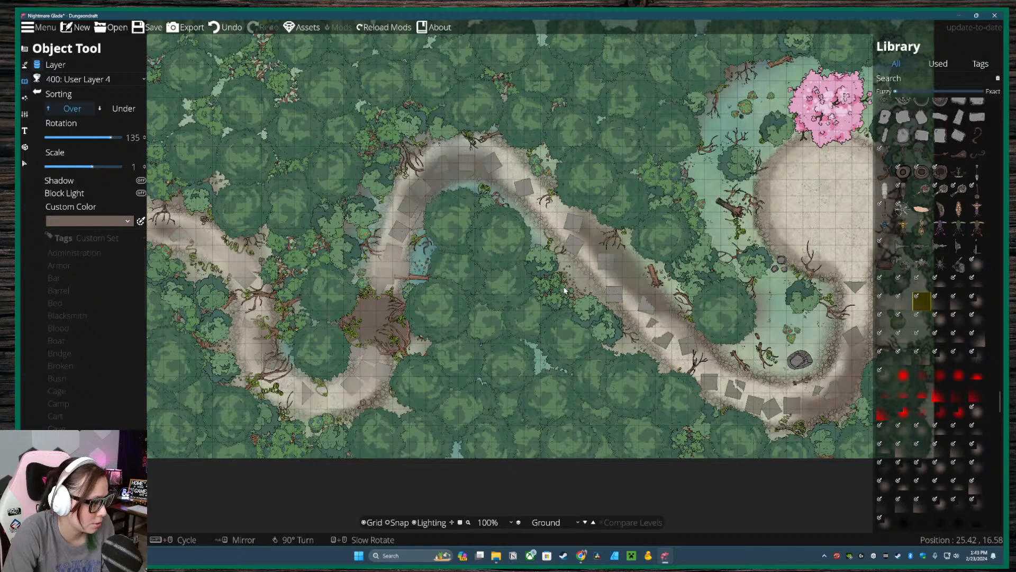
left_click_drag(597, 299, 516, 330)
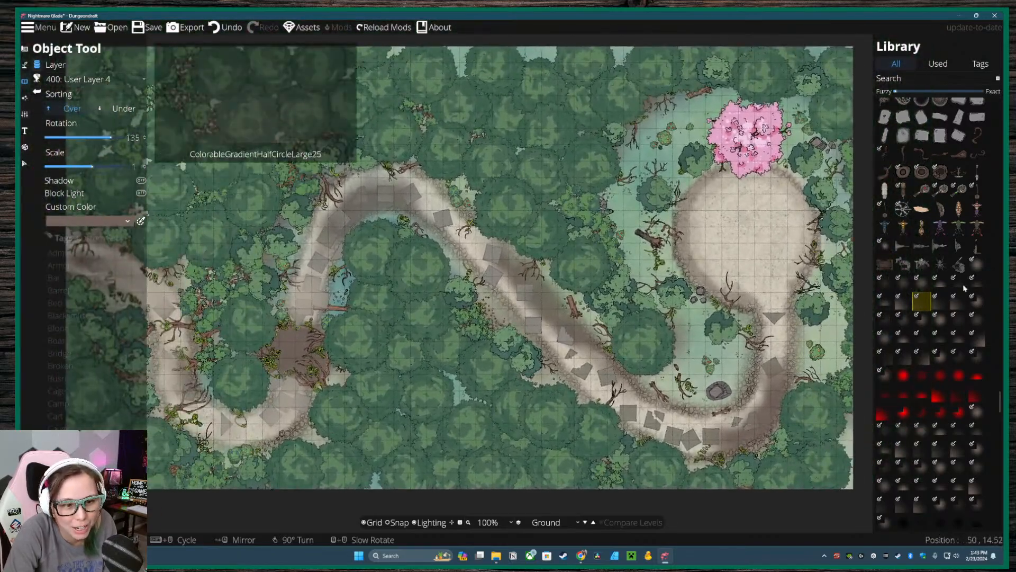
left_click(922, 283)
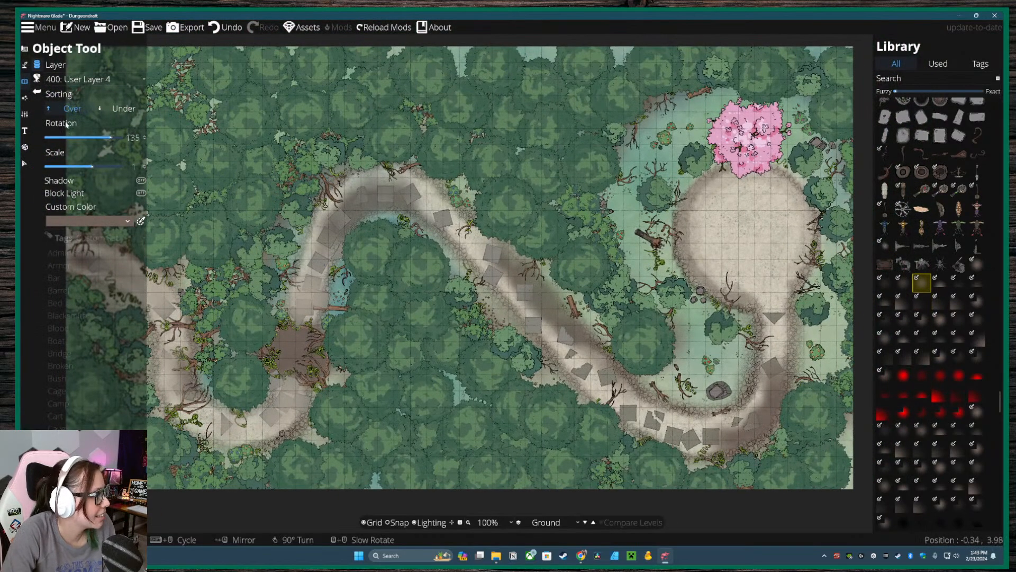
- Set the gradient's custom color to a light cream (RGB 211, 204, 186) sampled from the lower diagonal path
left_click(106, 221)
left_click(117, 305)
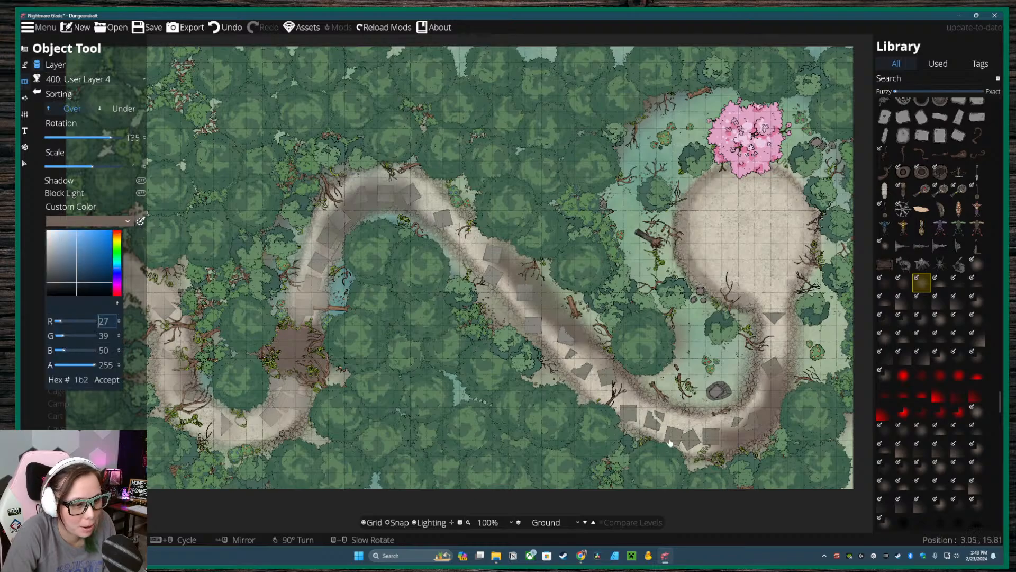
left_click(627, 395)
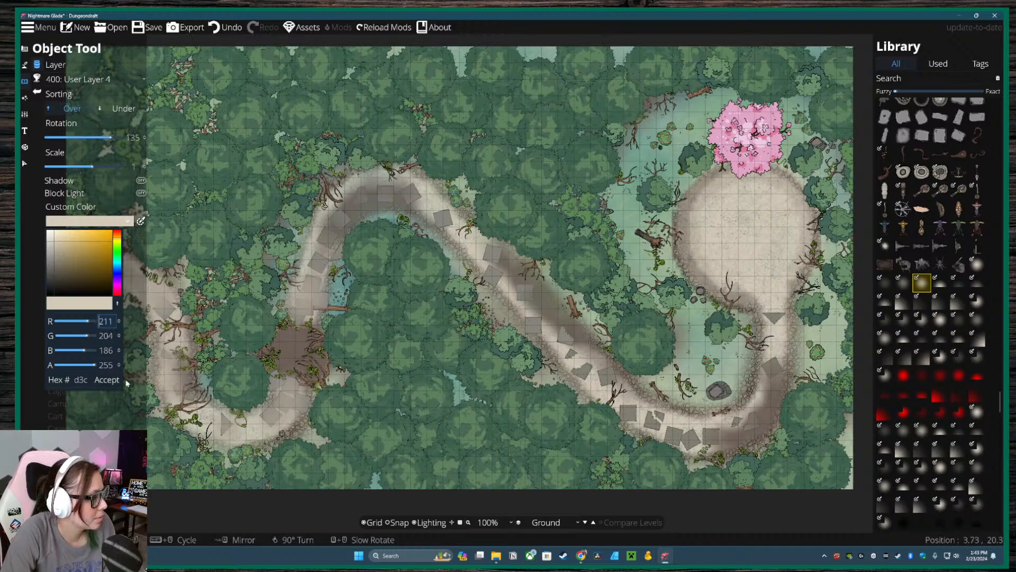
left_click(108, 380)
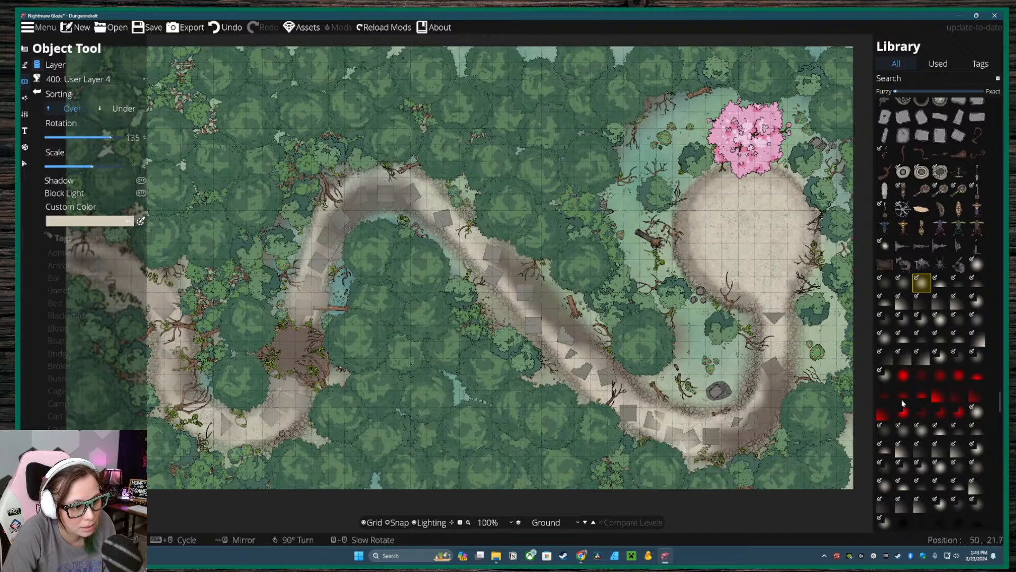
left_click_drag(692, 381, 668, 282)
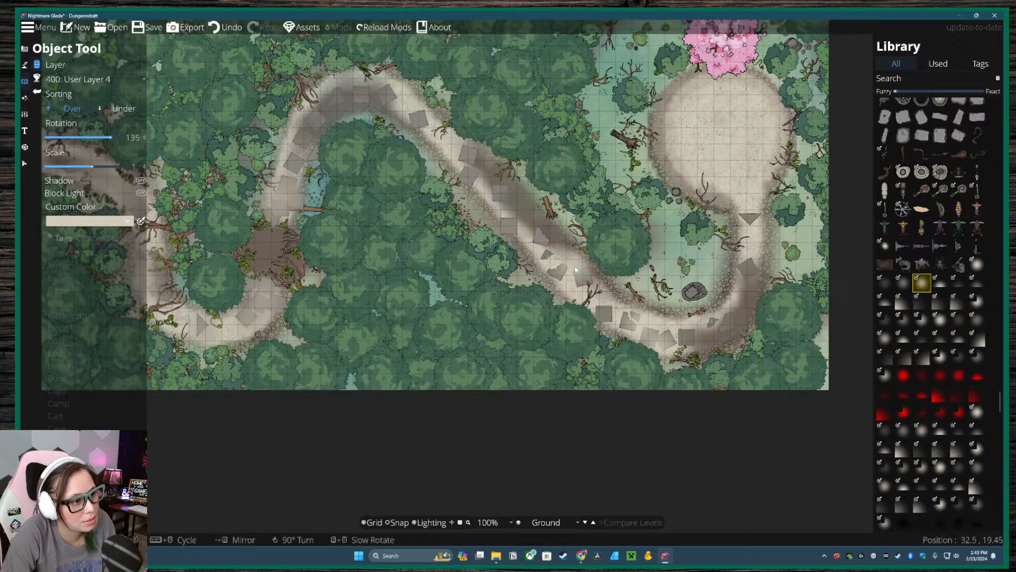
left_click_drag(444, 175, 655, 334)
left_click_drag(810, 259, 531, 285)
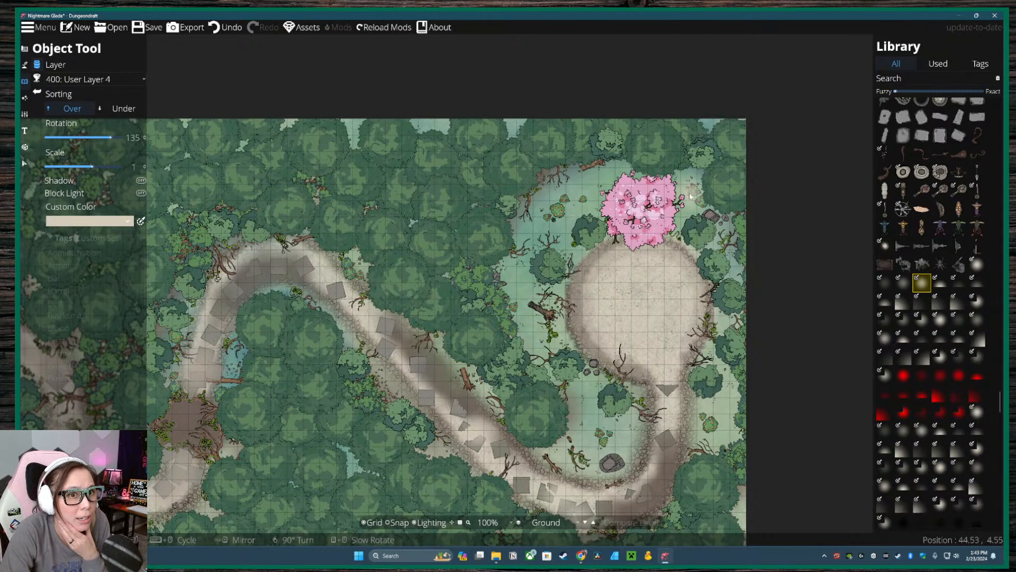
- Browse the object library down to the fire effects and choose a large orange star-shaped flame for placement
mouse_move(902, 318)
scroll(935, 367, "down", 15)
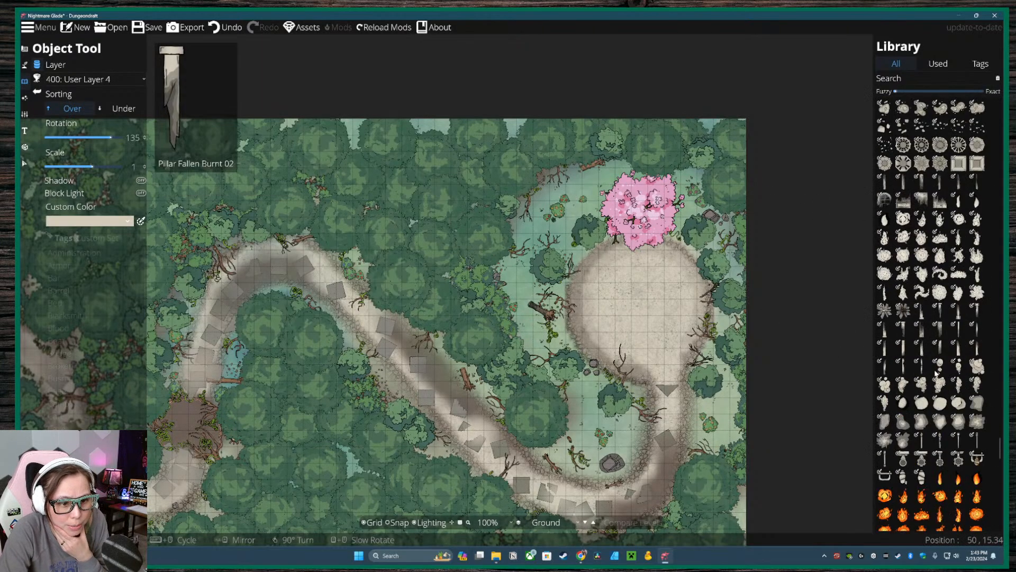
scroll(937, 366, "up", 3)
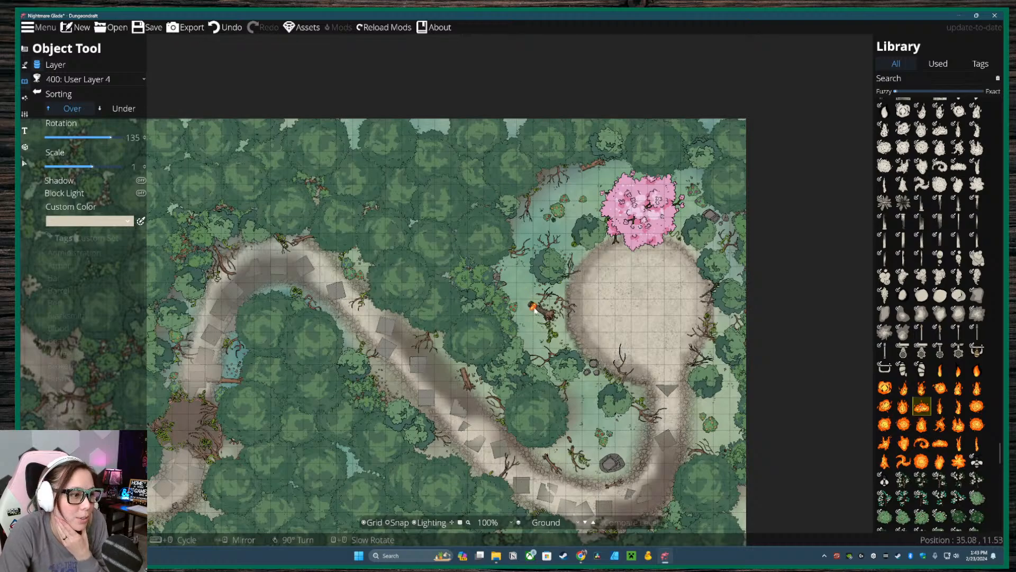
left_click(958, 460)
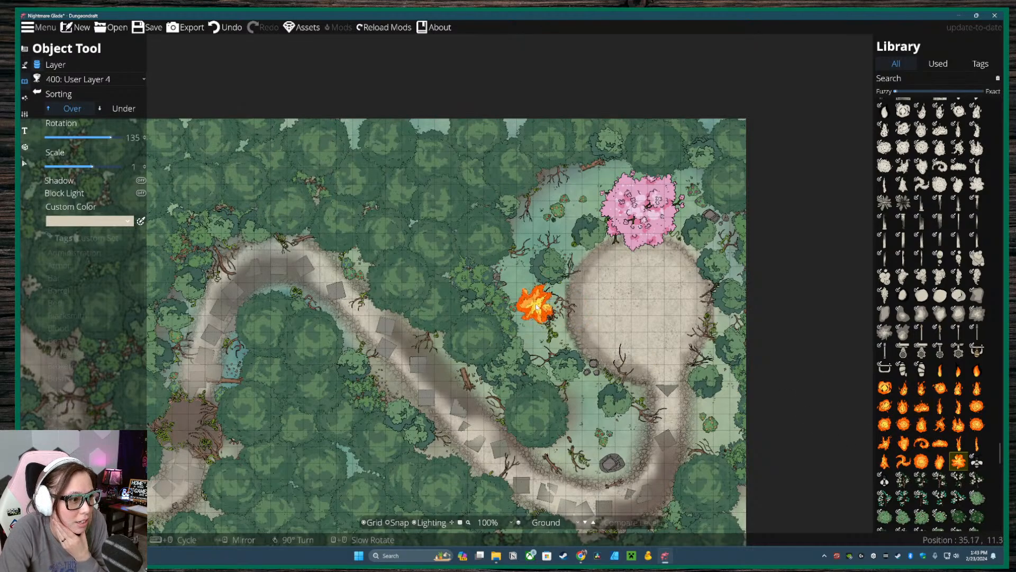
- Preview the round Fire 30 flame and the star-shaped flame beside the clearing's western edge
mouse_move(922, 465)
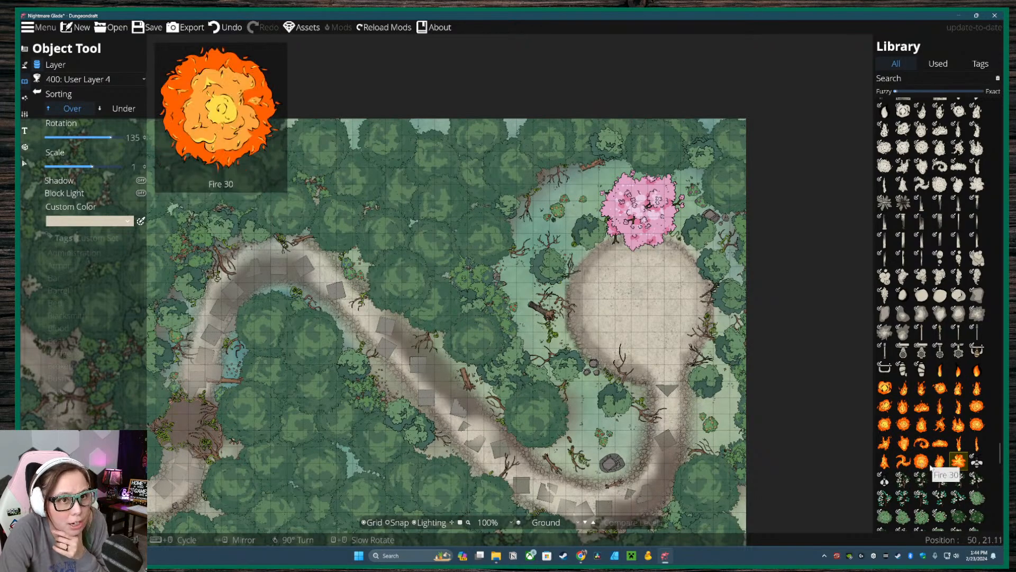
left_click(921, 461)
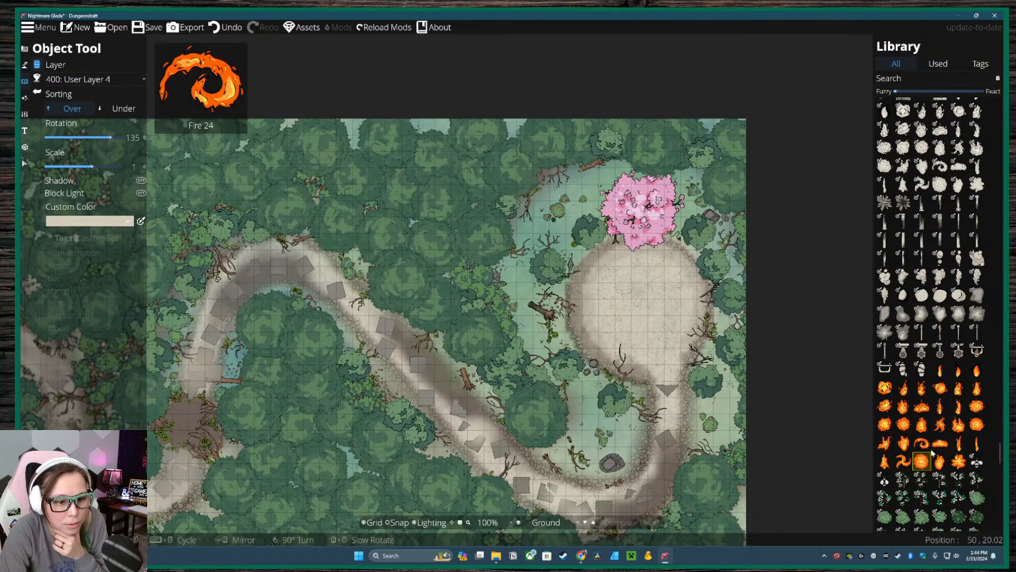
left_click(958, 461)
scroll(561, 306, "down", 7)
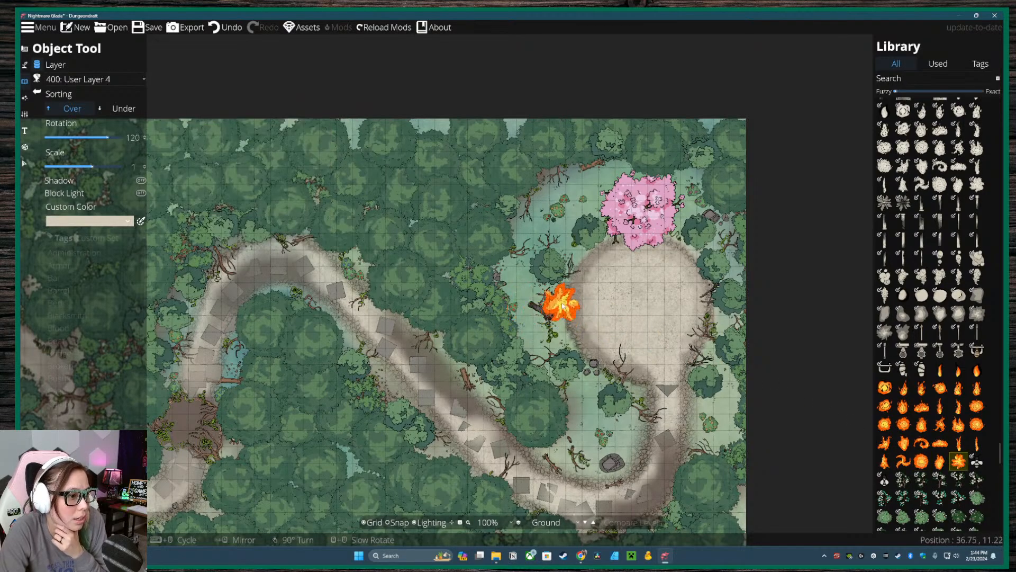
left_click(922, 461)
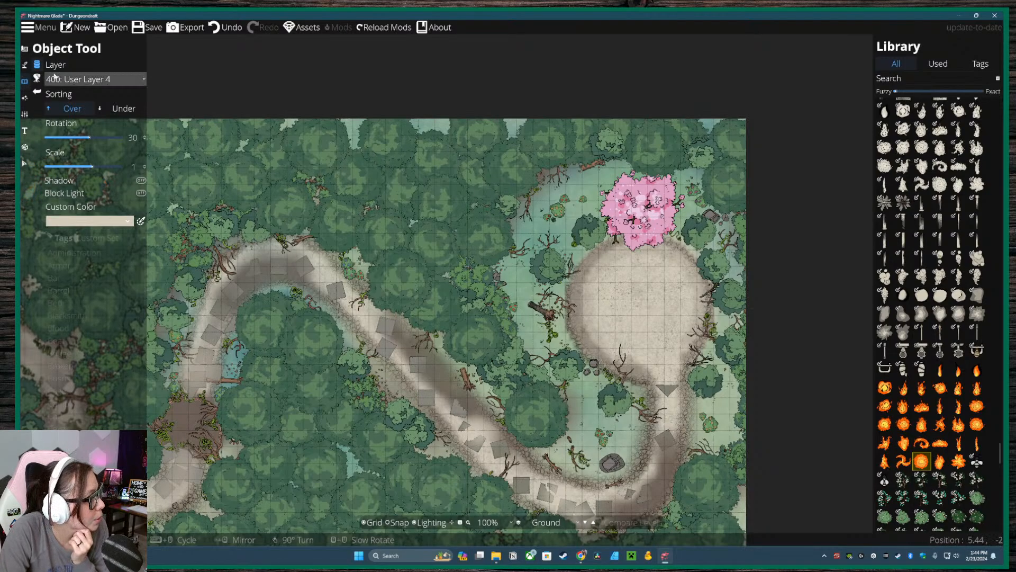
- Set the placement layer for objects to 900: Above Roofs
left_click(127, 85)
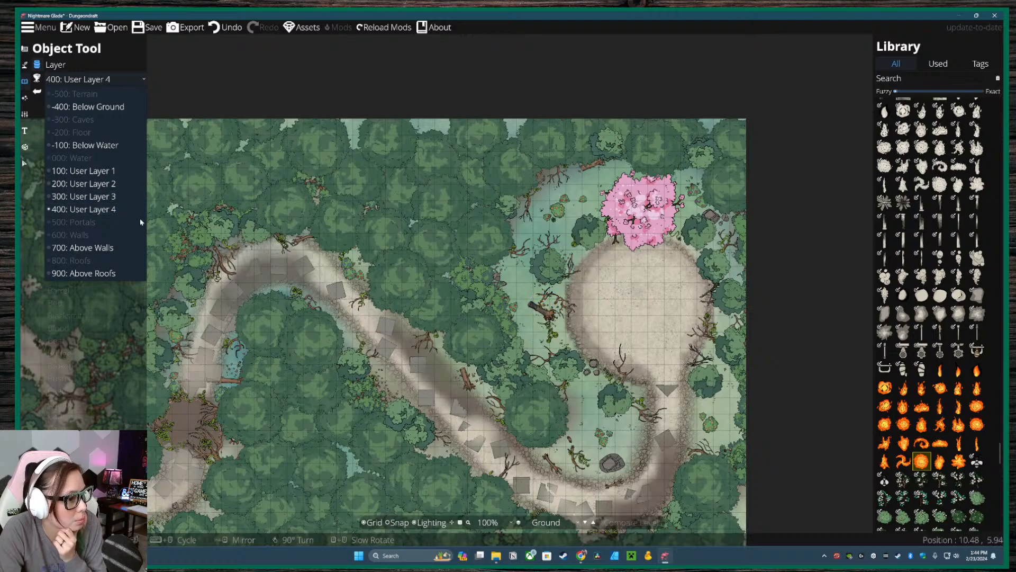
left_click(82, 209)
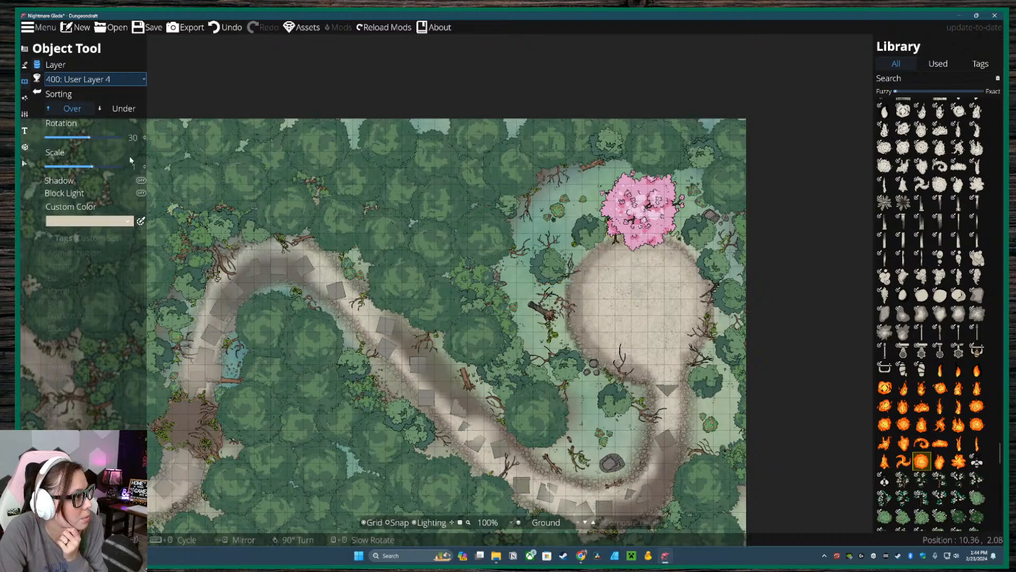
left_click(123, 78)
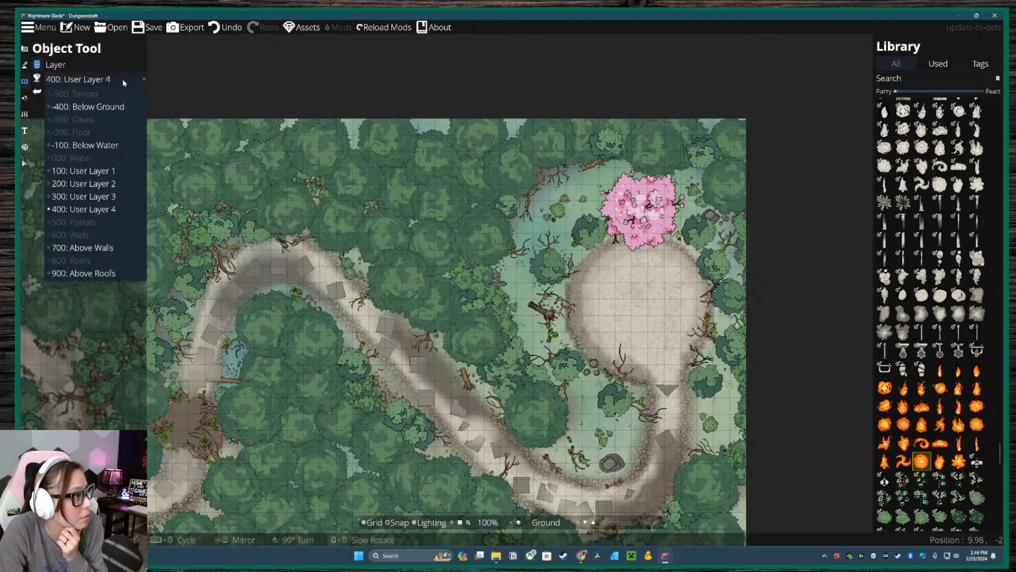
left_click(106, 273)
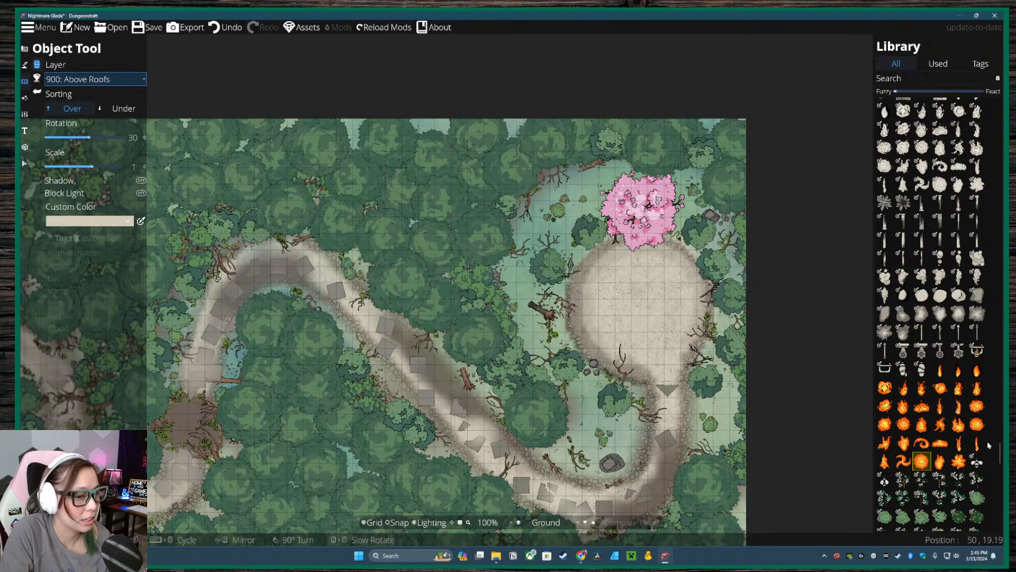
- Choose the narrow horizontal flame strip, rotate it to -180 degrees, and lay the first segments along the clearing's southern edge
left_click(921, 405)
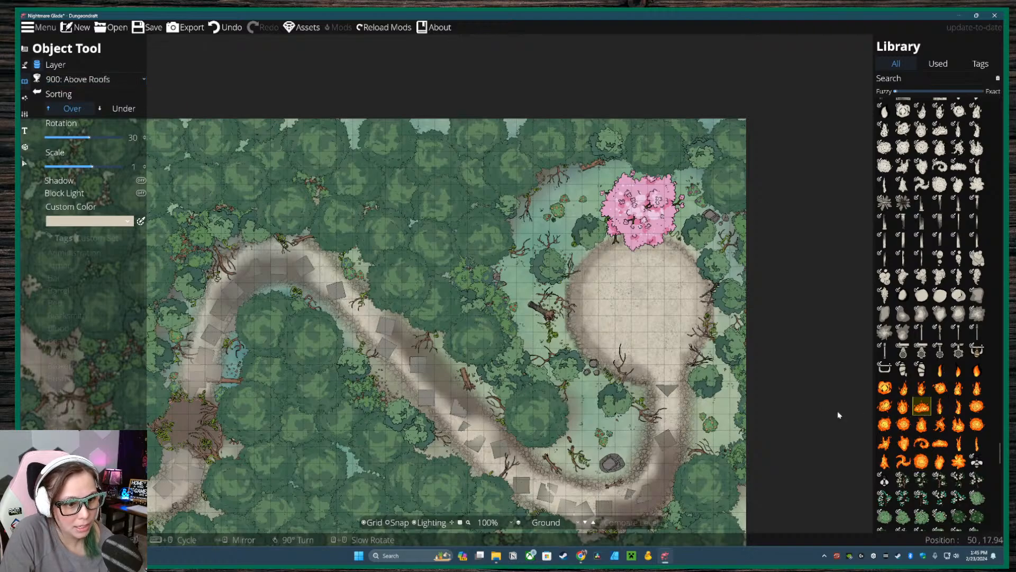
left_click(940, 444)
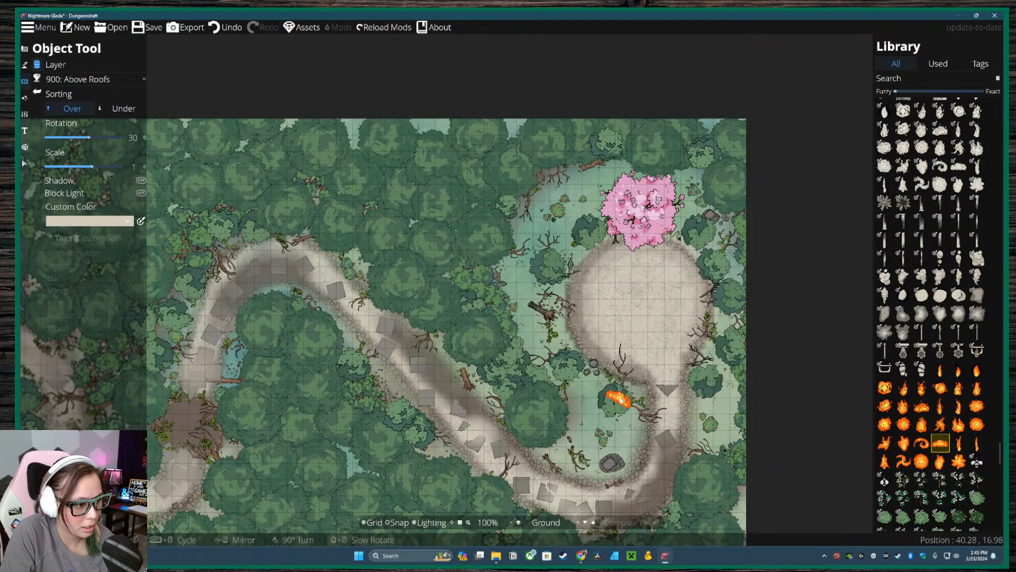
scroll(620, 399, "down", 11)
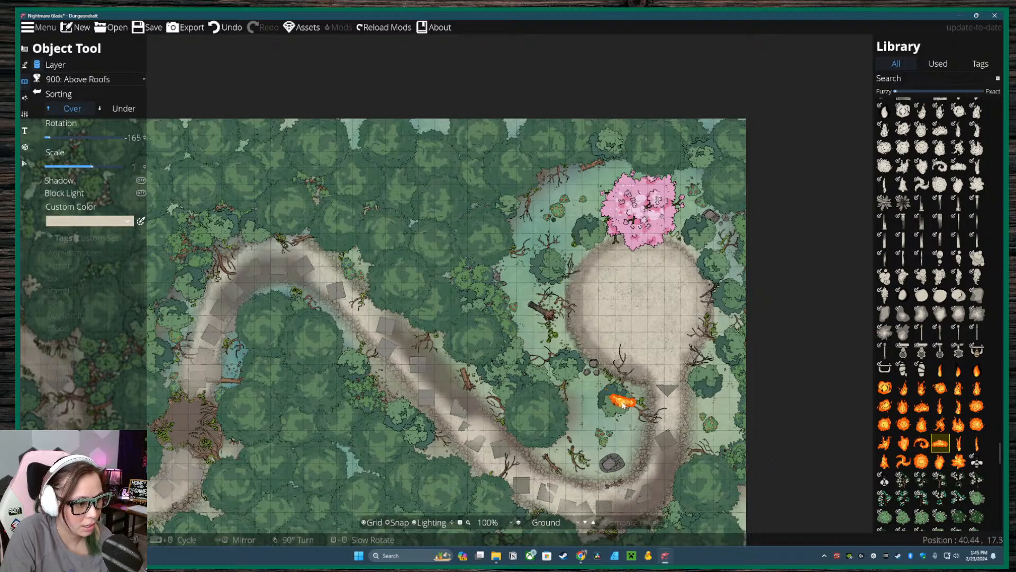
scroll(627, 404, "up", 2)
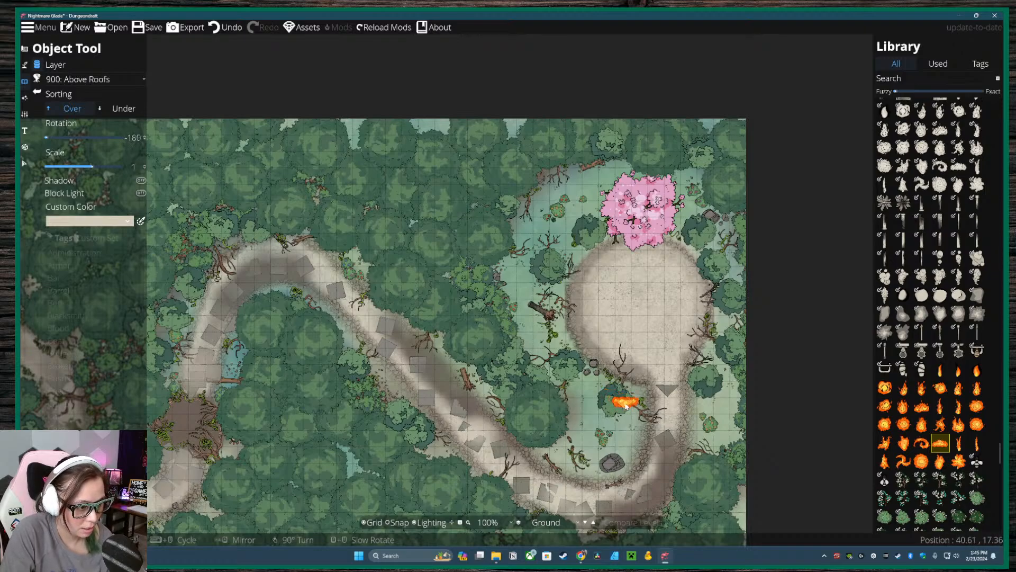
left_click(626, 404)
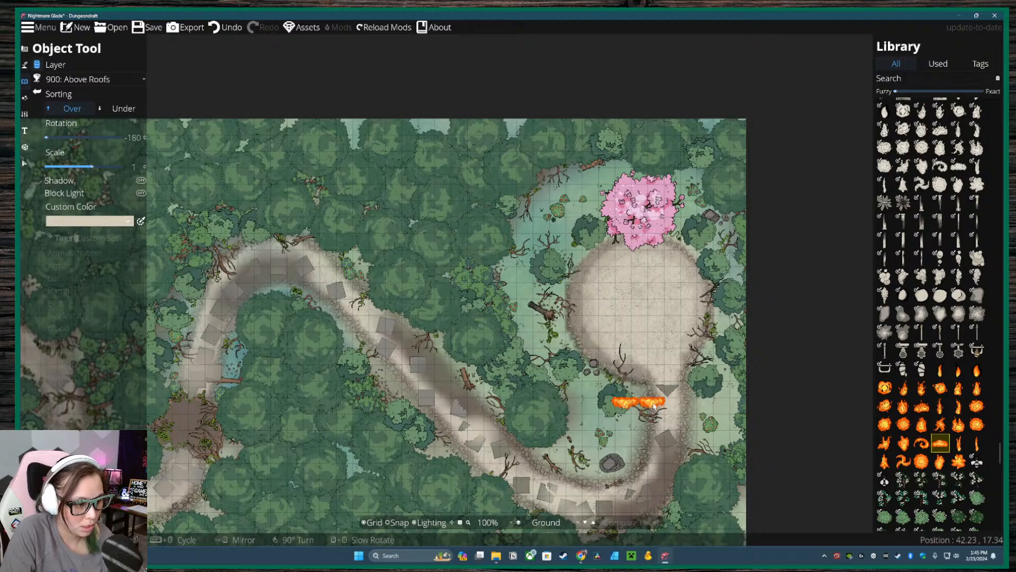
left_click(654, 405)
scroll(676, 403, "down", 1)
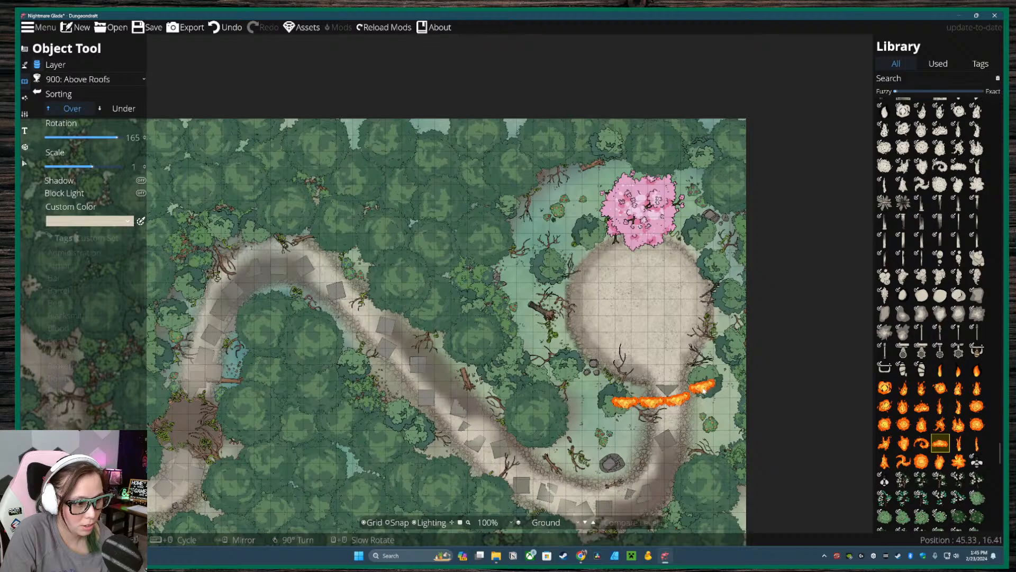
- Continue the flame line around the clearing's southeastern bend and up its eastern side, rotating each segment to follow the curve
scroll(717, 368, "down", 1)
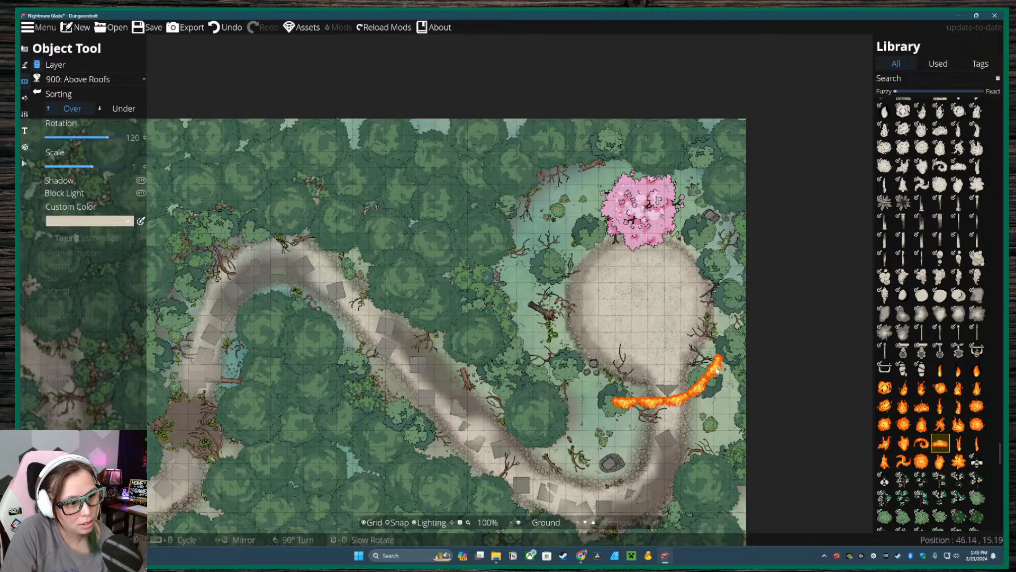
left_click(717, 371)
scroll(727, 347, "down", 1)
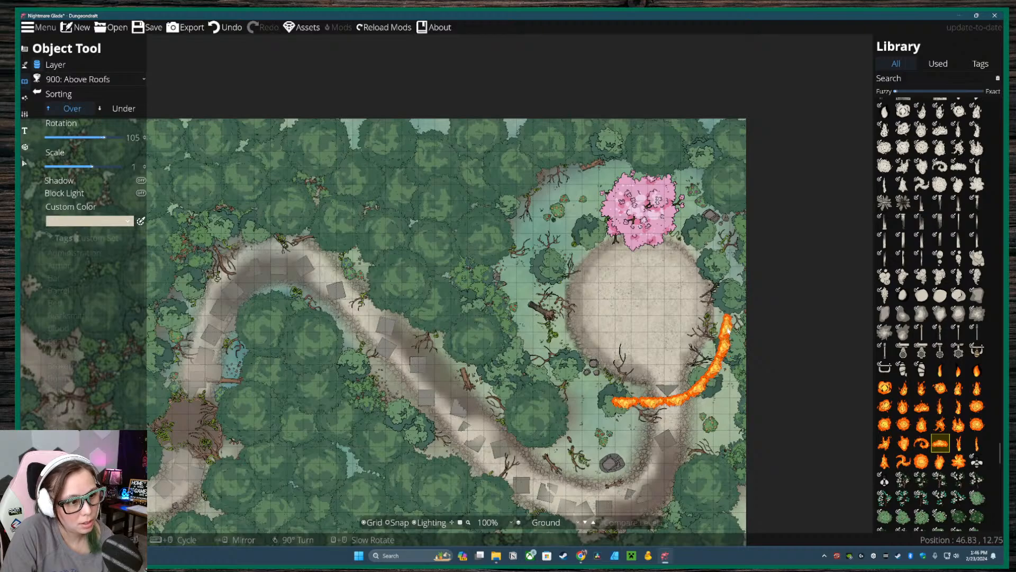
scroll(728, 330, "down", 1)
left_click(730, 320)
- Extend the flame line from the clearing's eastern side around its northeastern bend, stopping at the pink tree
scroll(729, 294, "down", 2)
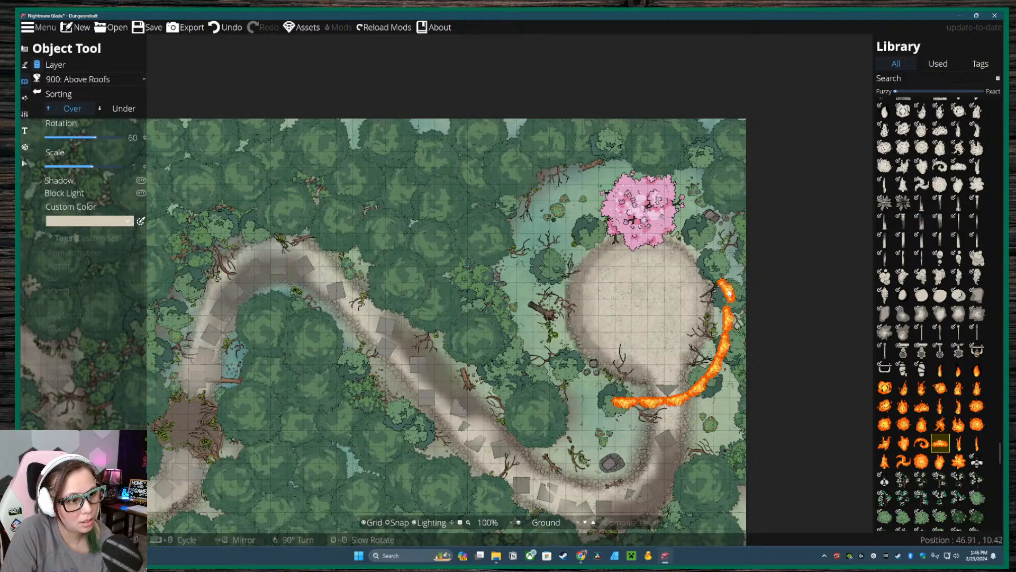
scroll(729, 295, "up", 2)
left_click(730, 293)
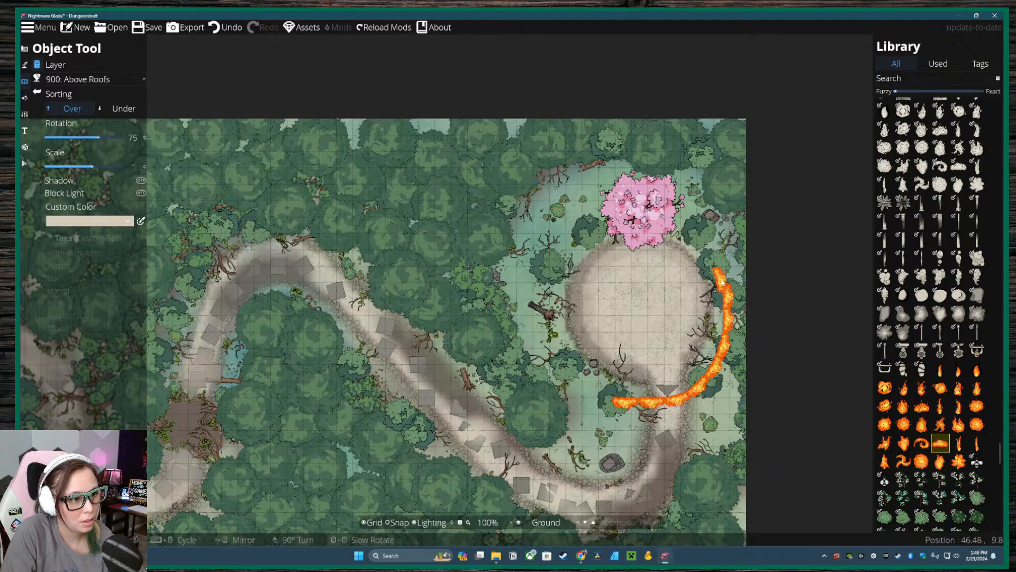
scroll(724, 276, "down", 2)
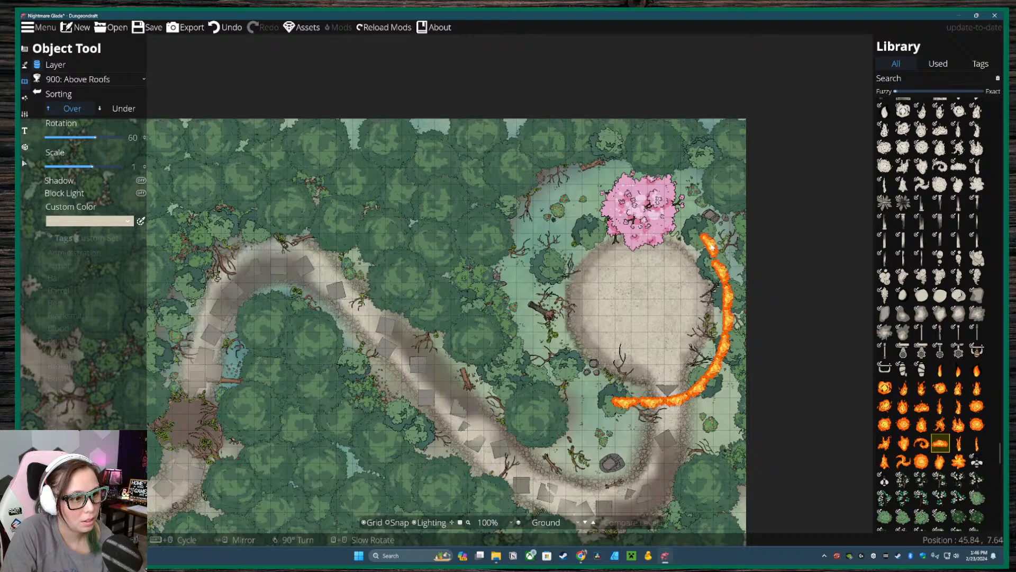
scroll(701, 241, "down", 3)
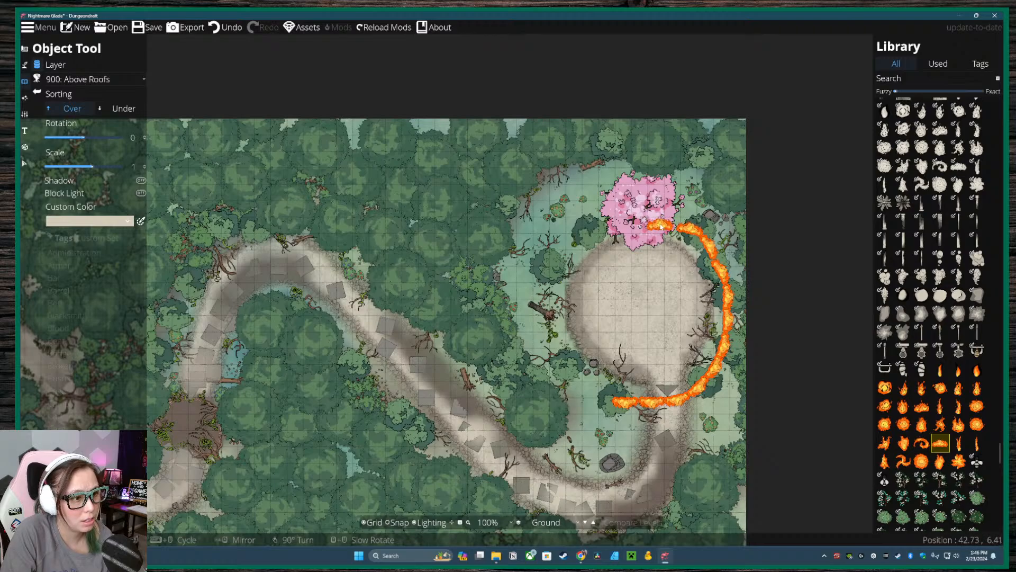
- Carry the curved flame line across the pink tree and down toward the clearing's northwestern edge
left_click(667, 223)
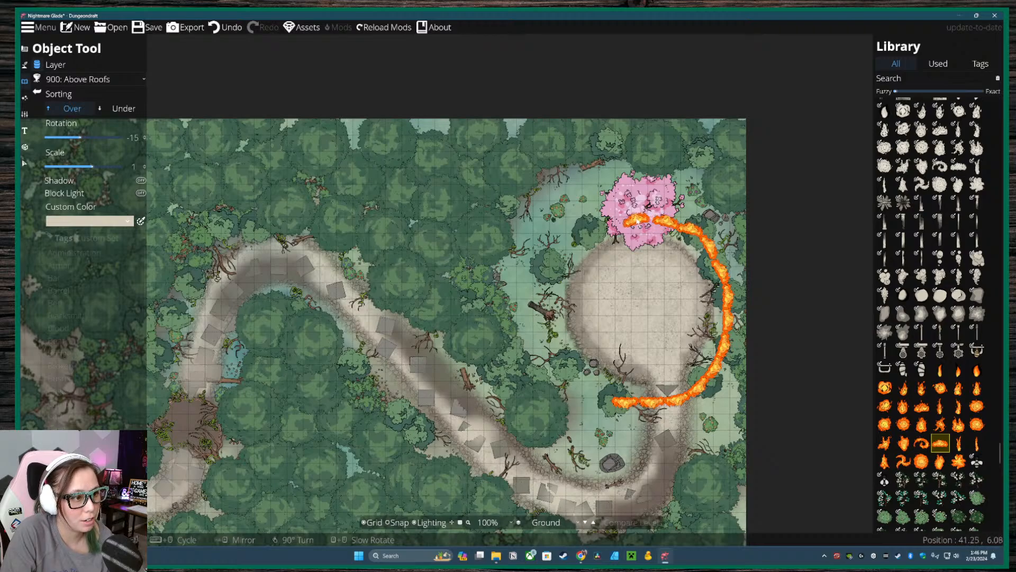
scroll(644, 221, "down", 1)
left_click(643, 221)
scroll(612, 225, "down", 1)
scroll(614, 226, "down", 1)
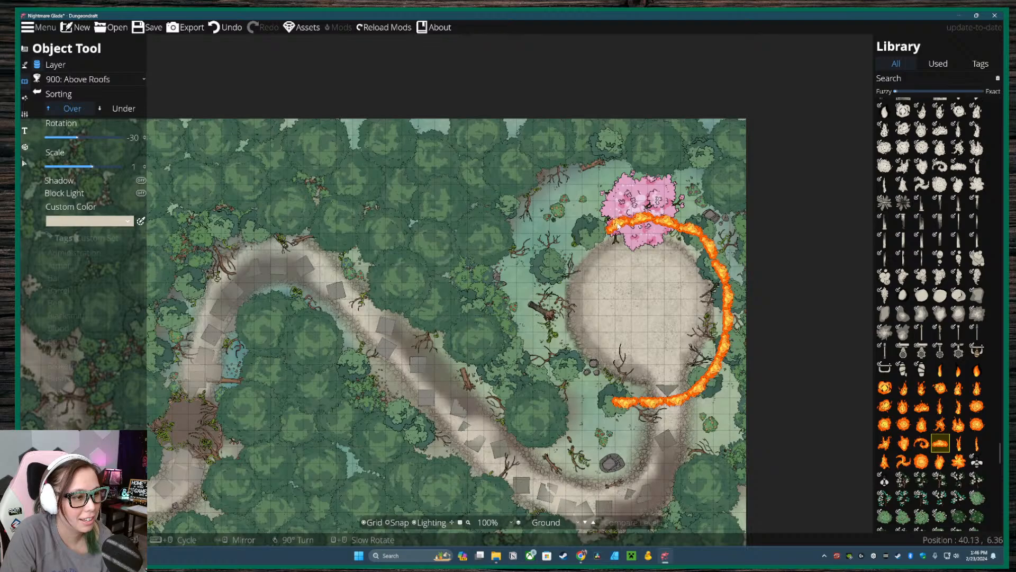
left_click(618, 225)
scroll(591, 234, "up", 1)
left_click(591, 234)
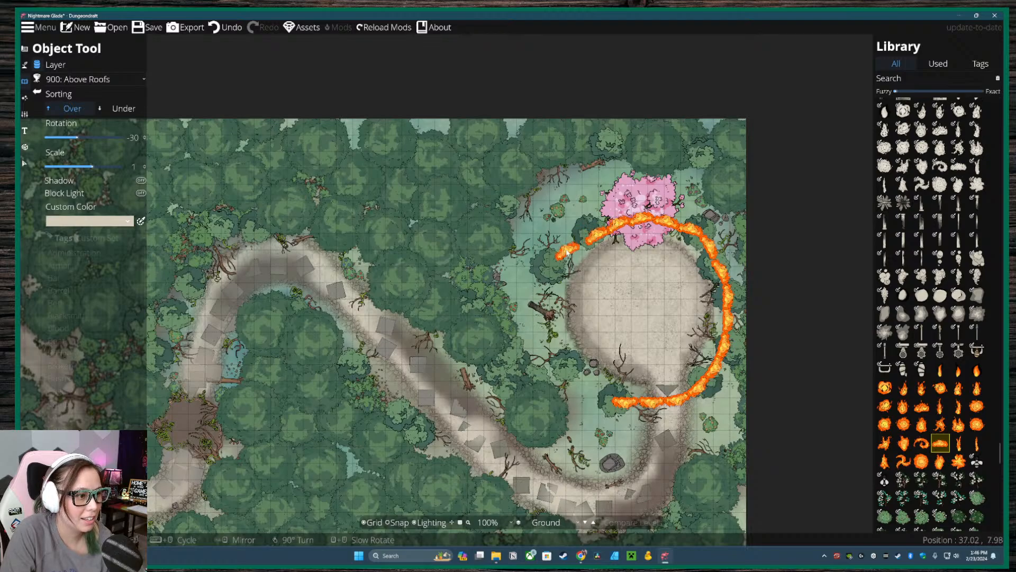
- Close the fire ring with rotated flame segments down the clearing's western and southwestern sides
scroll(560, 263, "down", 2)
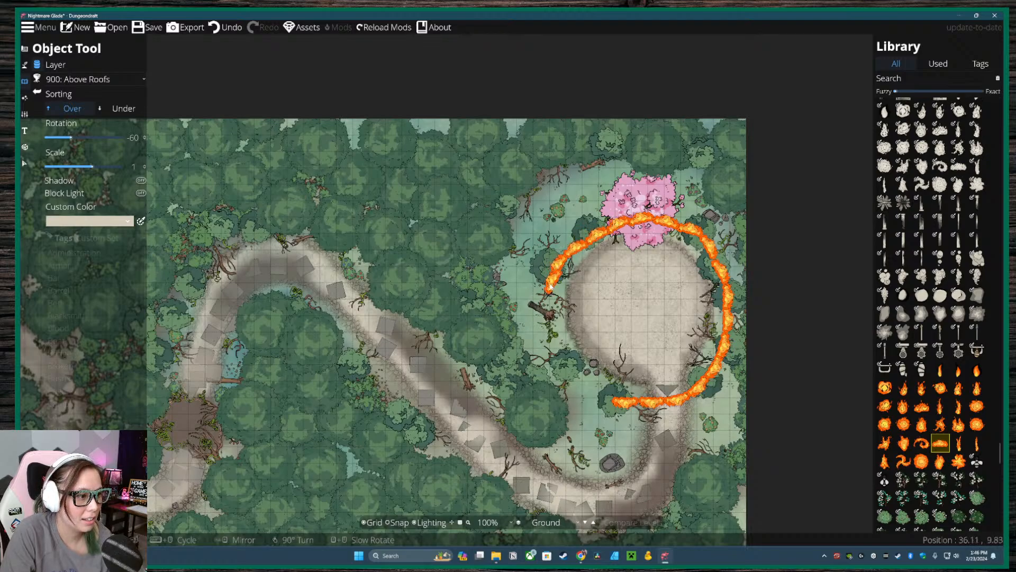
scroll(549, 289, "down", 3)
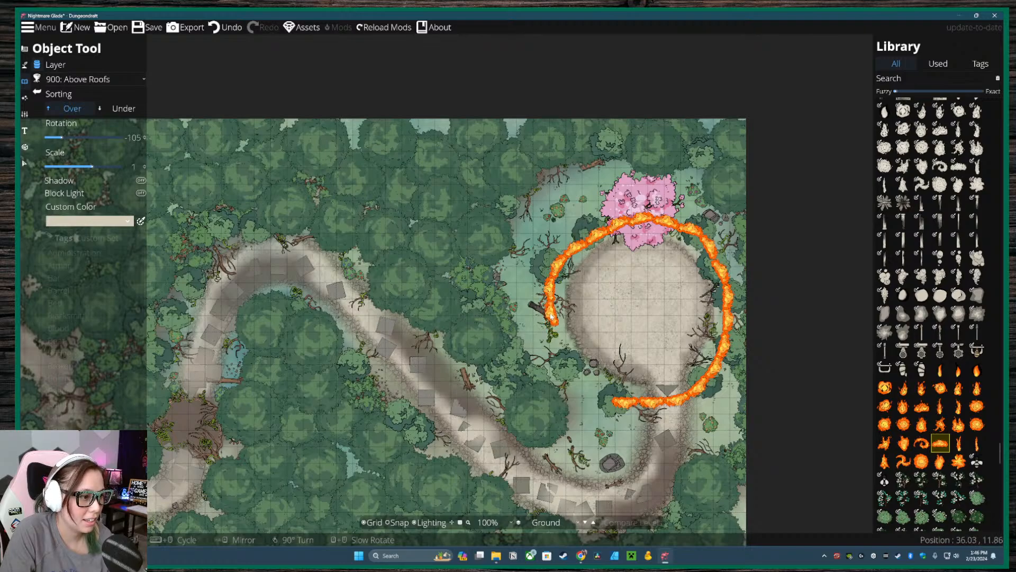
scroll(560, 343, "down", 1)
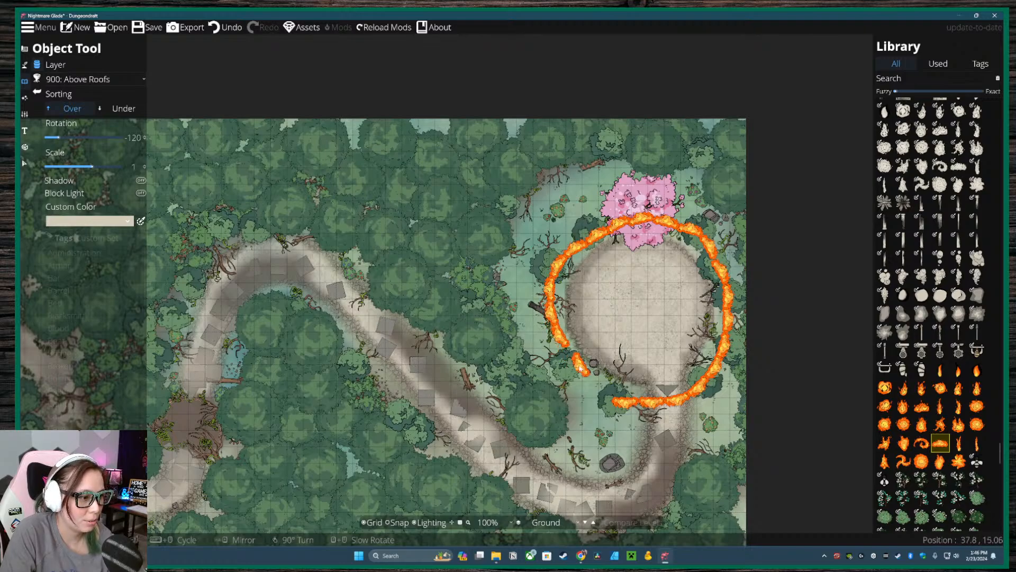
scroll(577, 370, "down", 1)
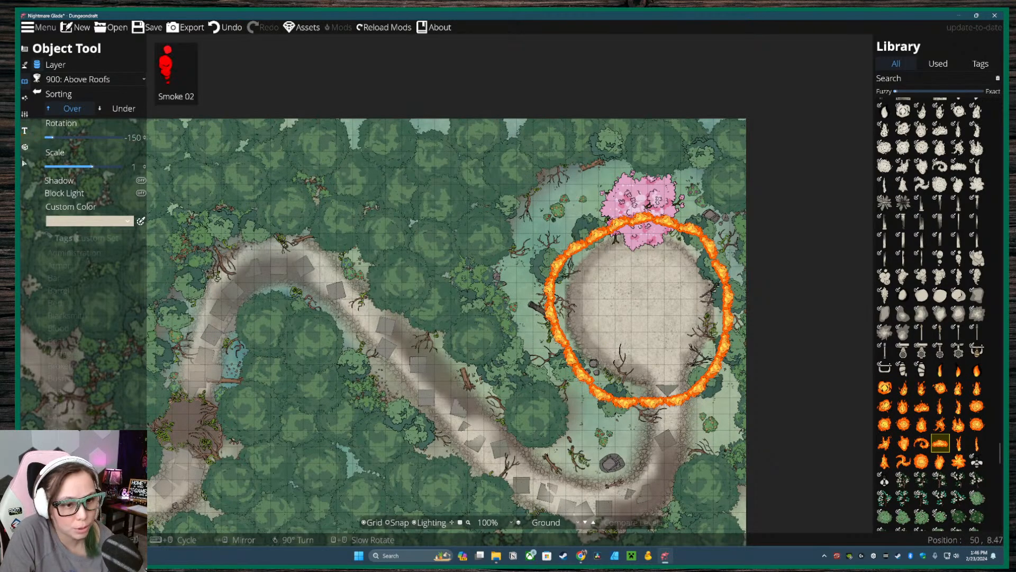
- Find the colorable gradients in the object library and select ColorableGradientFullCircleLarge100
scroll(943, 322, "down", 3)
scroll(943, 323, "down", 3)
scroll(921, 402, "up", 9)
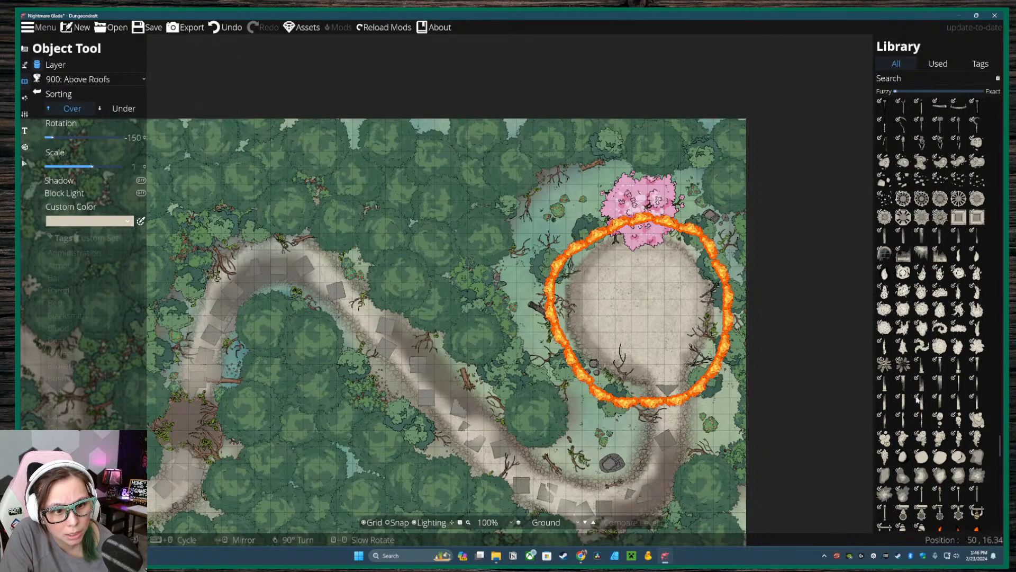
scroll(922, 371, "down", 10)
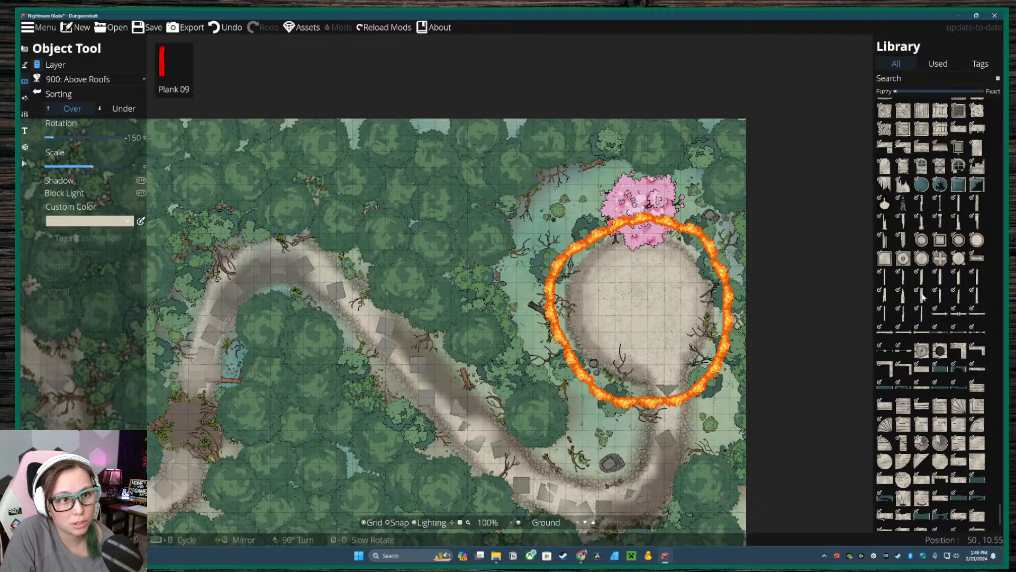
scroll(921, 333, "up", 6)
scroll(936, 328, "up", 10)
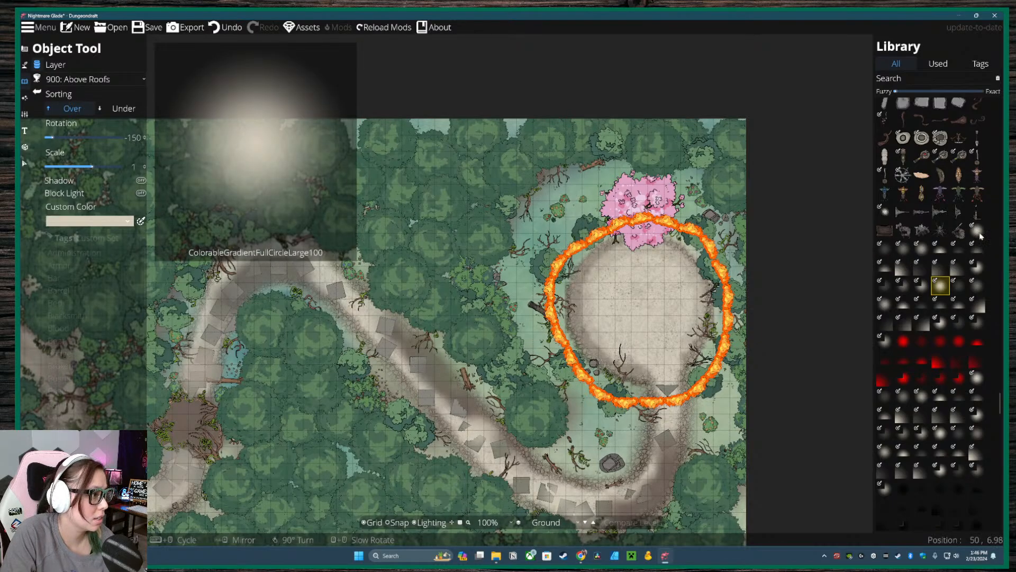
left_click(979, 234)
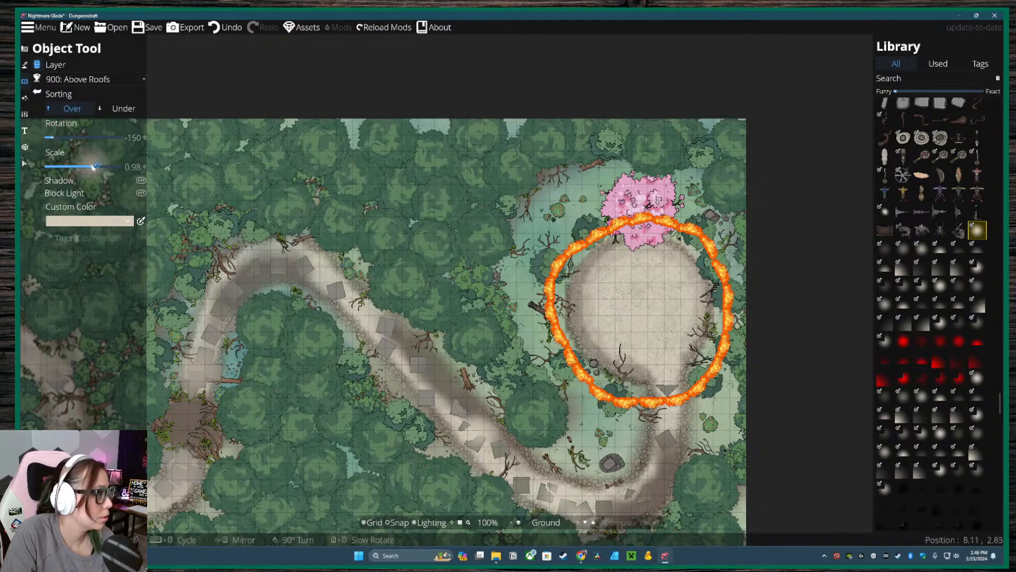
- Set the large full-circle gradient's scale to 4 and its custom color to the light orange preset for the clearing
left_click_drag(92, 167, 120, 166)
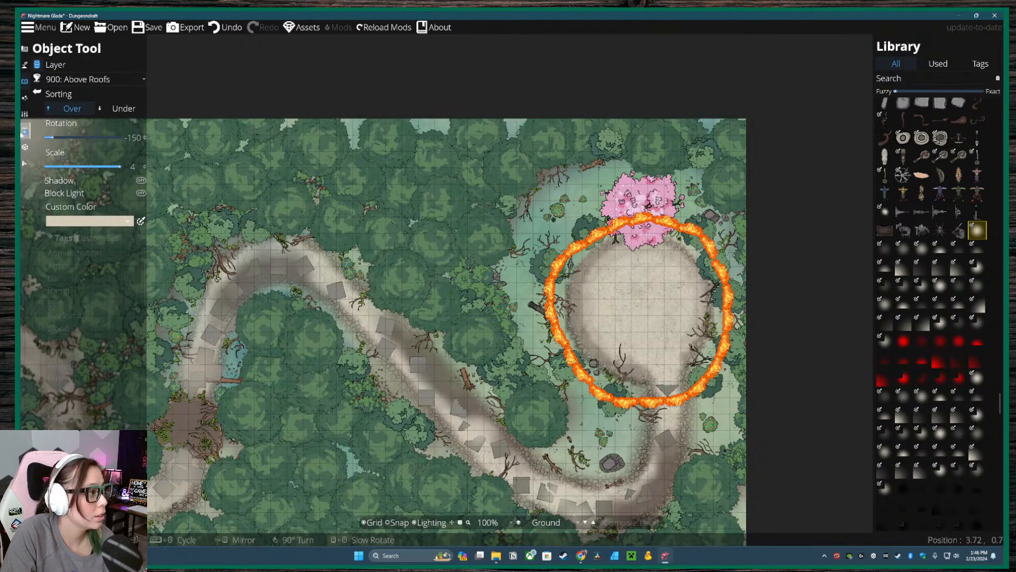
left_click(123, 221)
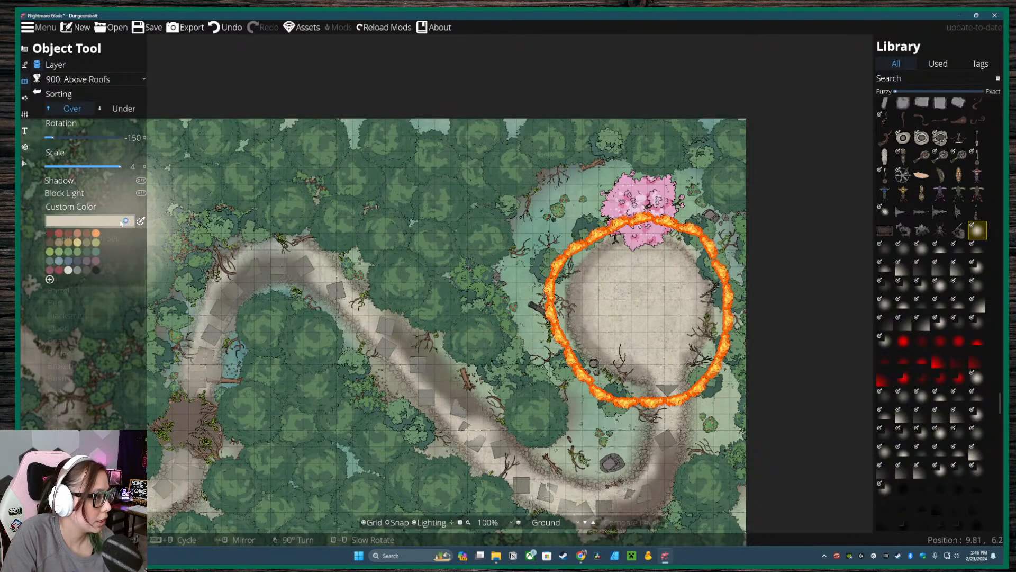
left_click(96, 233)
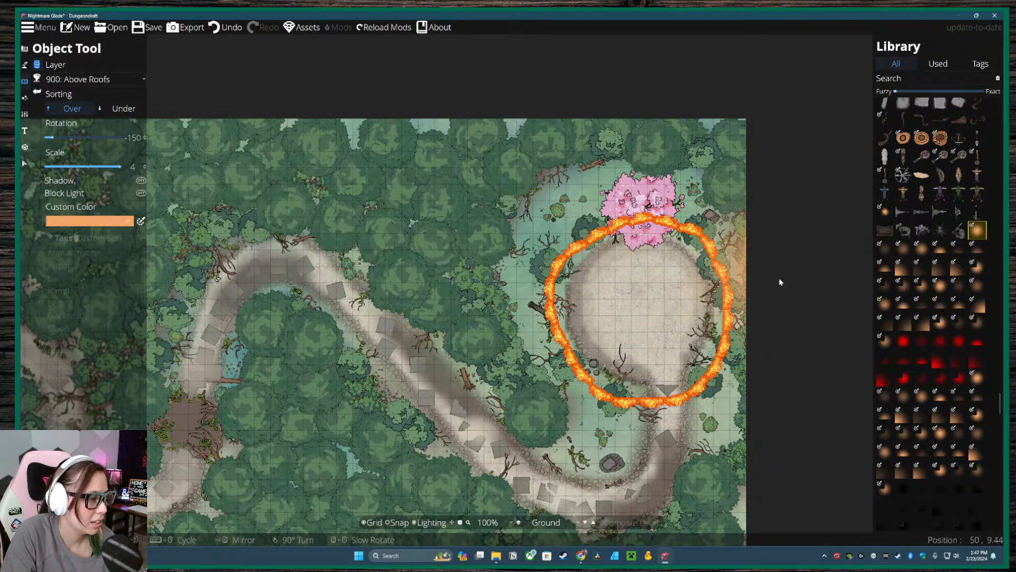
left_click(981, 236)
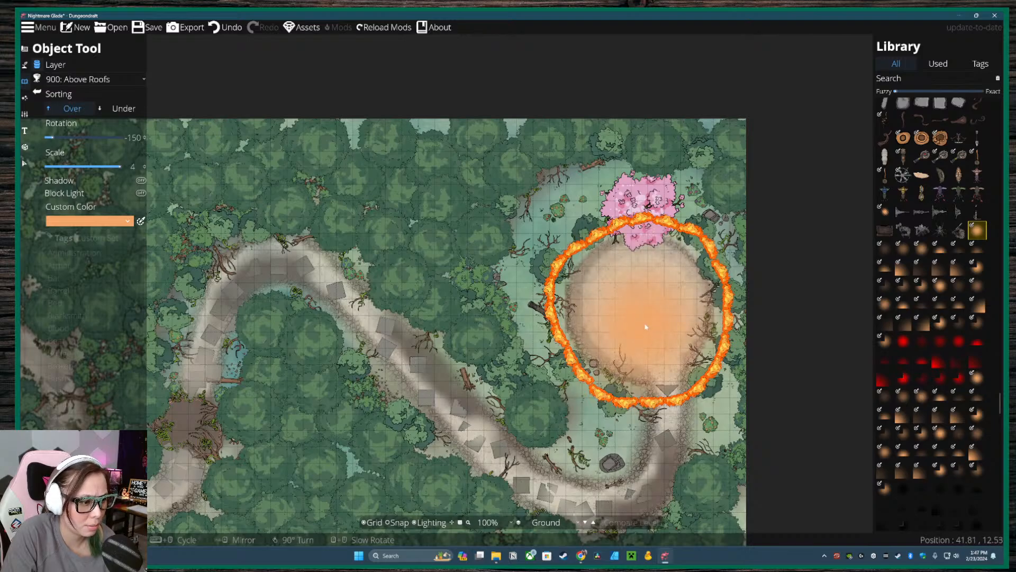
- Place four overlapping copies of the orange gradient across the clearing so the glow fills the fire ring
left_click(622, 349)
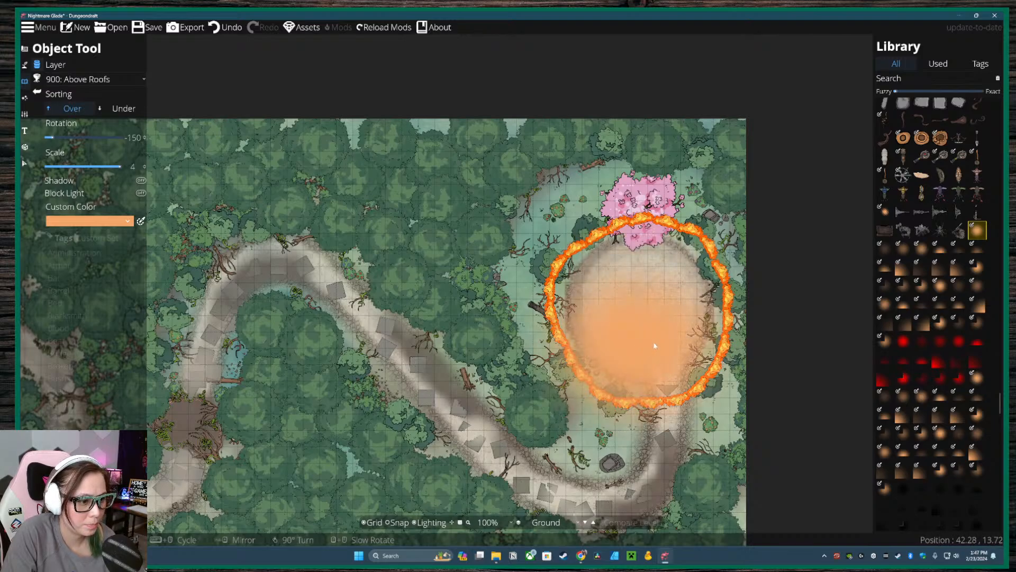
left_click(683, 333)
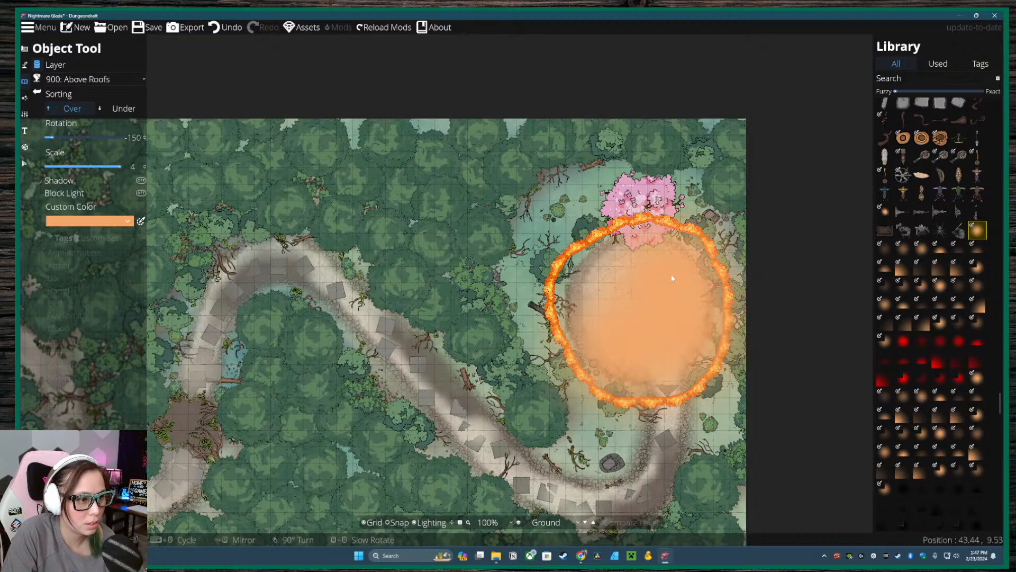
left_click(667, 274)
left_click(605, 271)
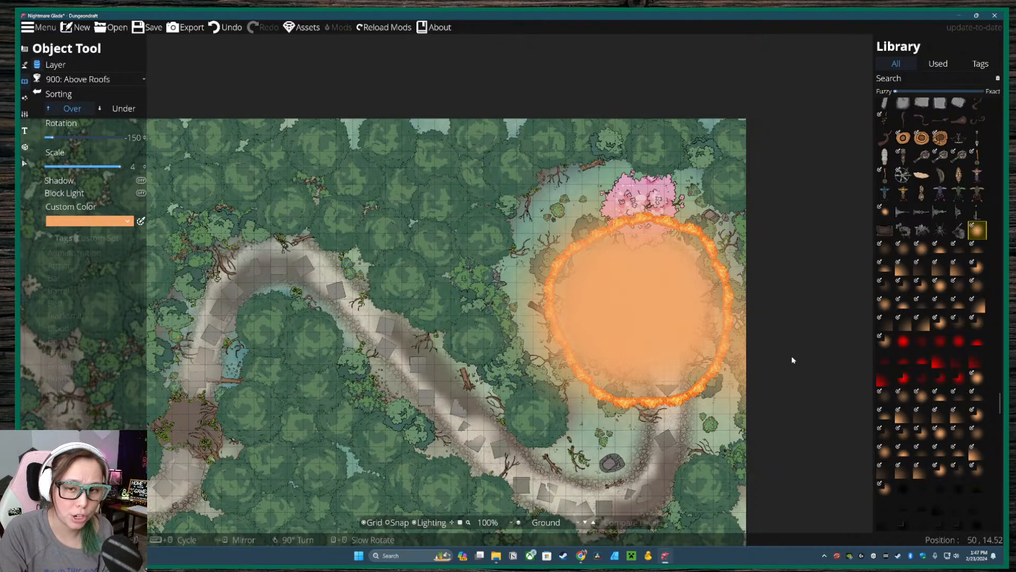
- Restrict the selection layers to Above Roofs only so that only the fire and glow objects can be selected
left_click(24, 164)
left_click(667, 302)
left_click(803, 449)
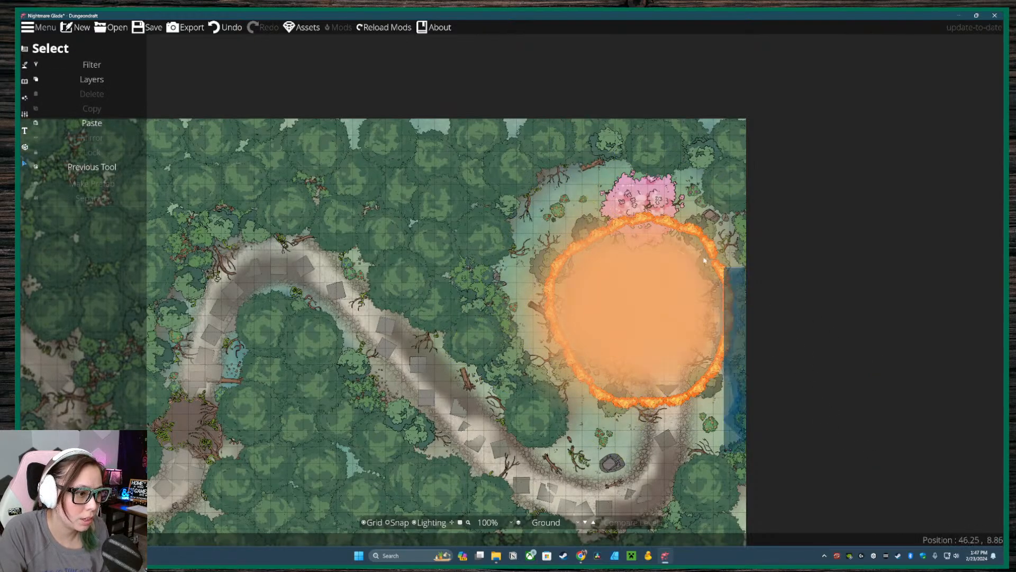
left_click(605, 268)
right_click(606, 271)
left_click(607, 272)
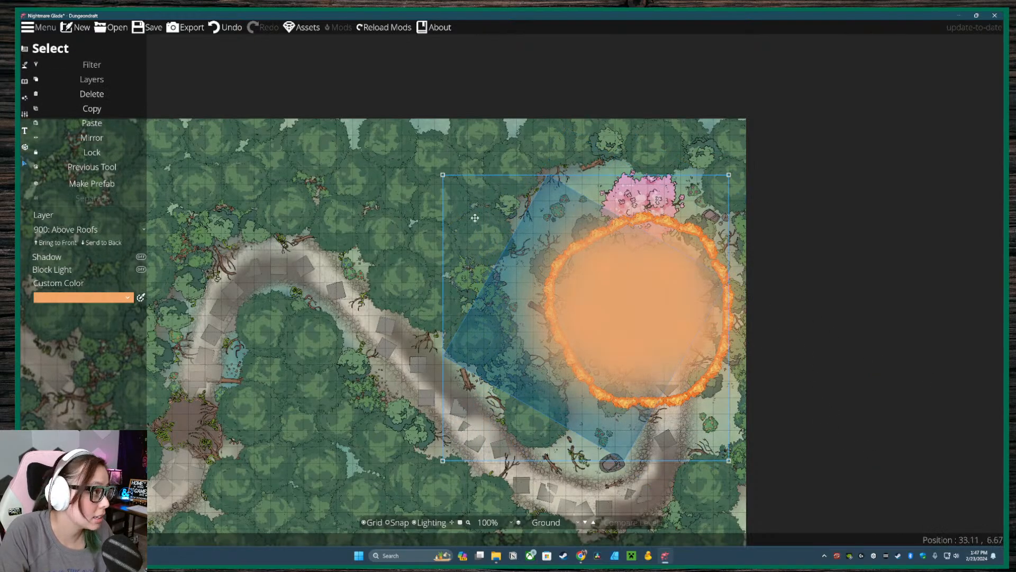
left_click(340, 75)
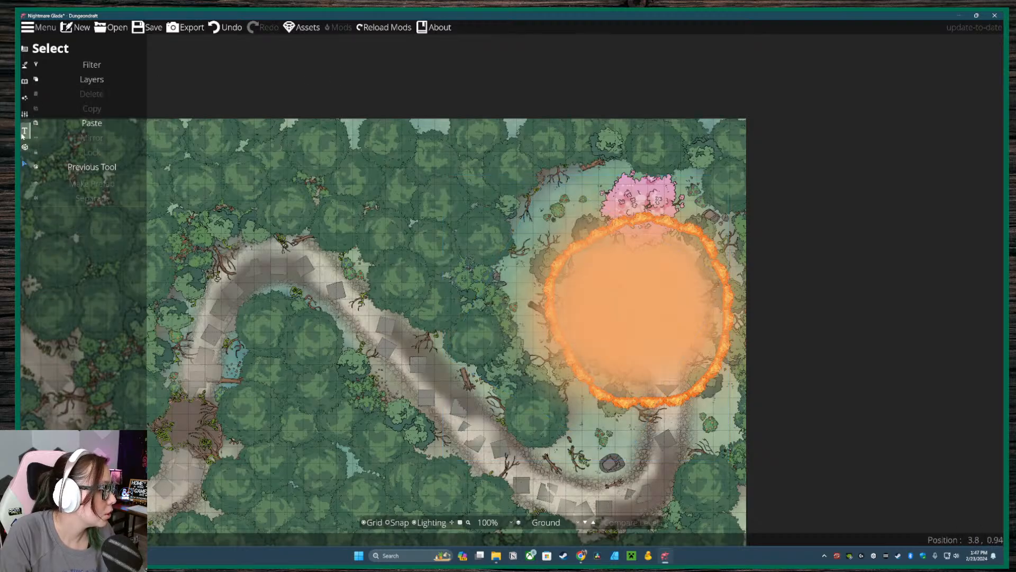
left_click(84, 82)
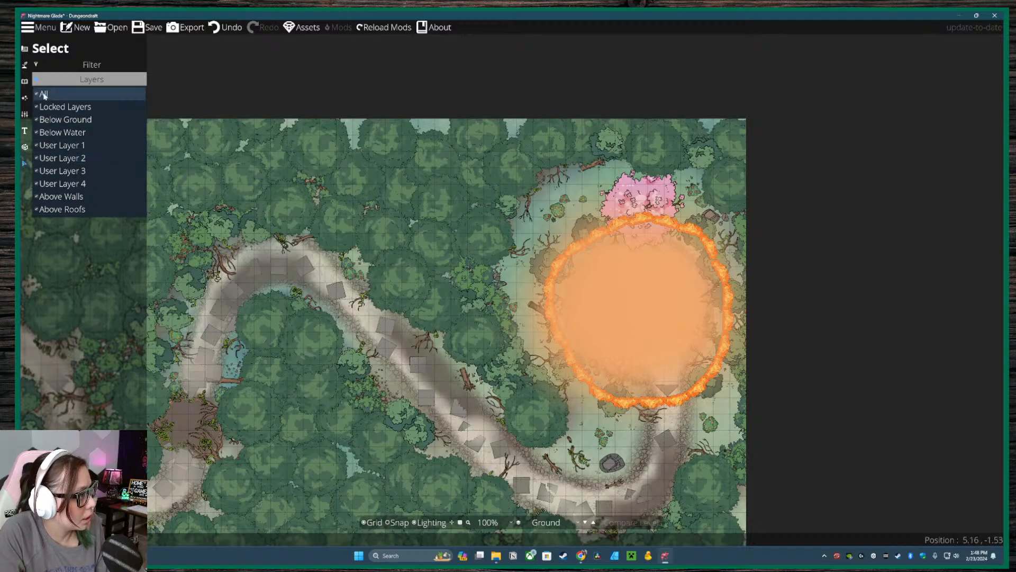
left_click(44, 94)
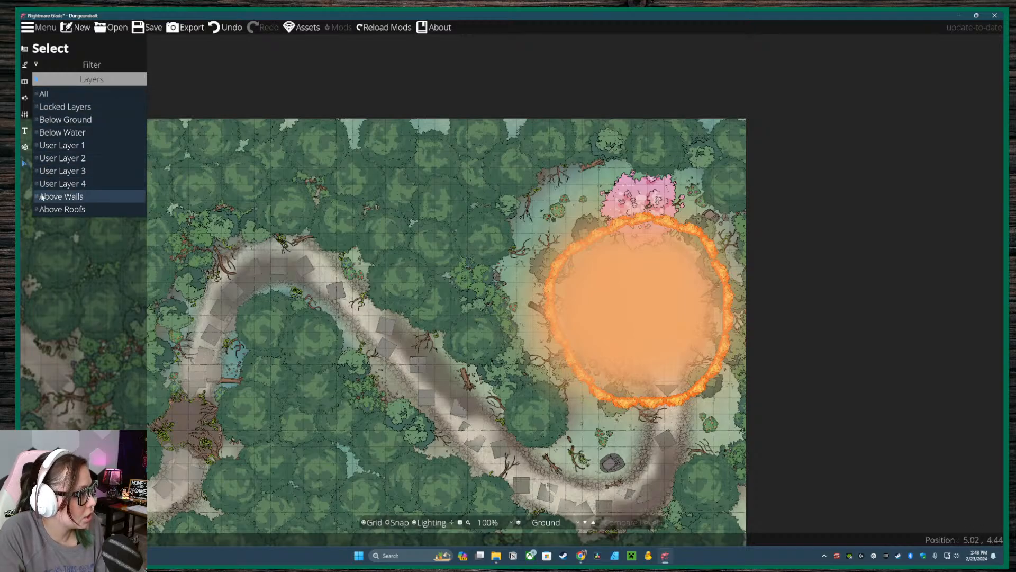
left_click(47, 211)
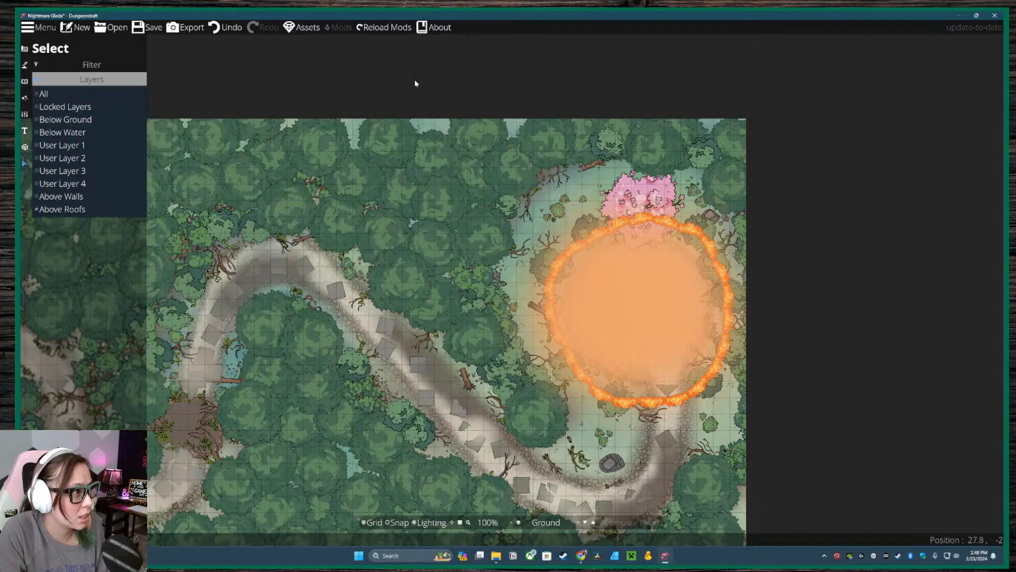
left_click(337, 98)
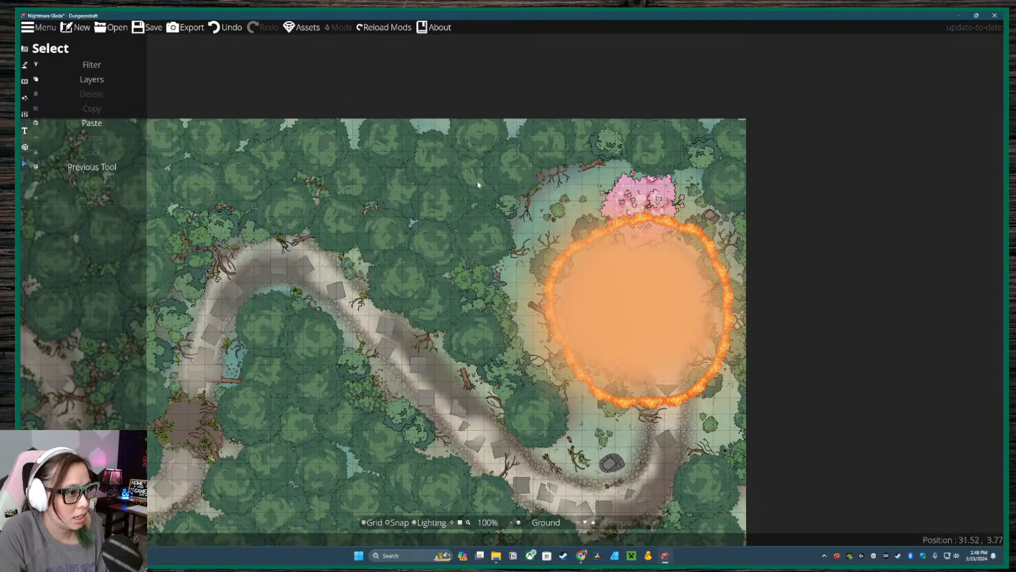
- Select the entire fire ring with its glow and make it a prefab named Fire Circle in the Organic set
left_click_drag(478, 184, 793, 429)
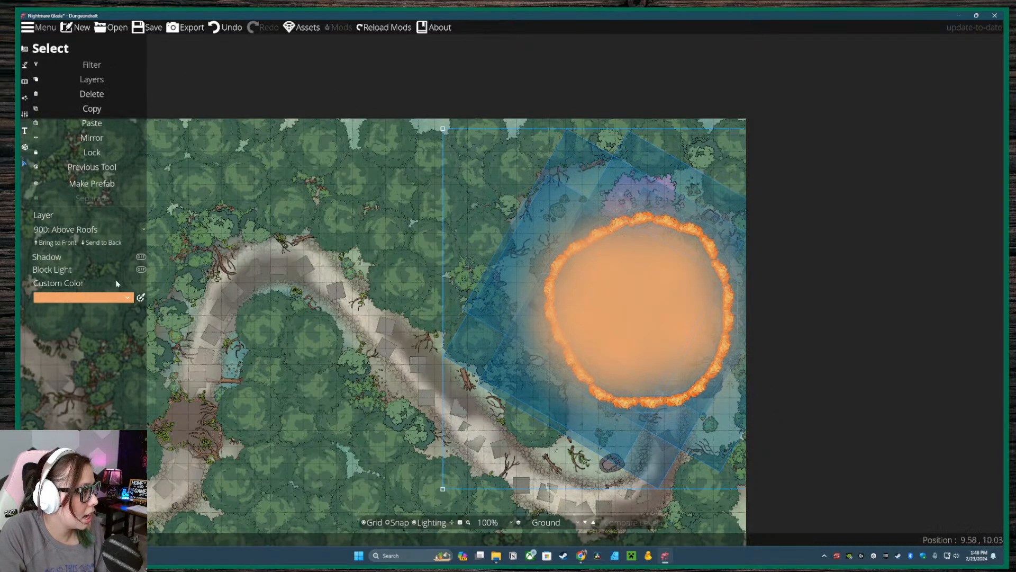
left_click(108, 184)
left_click(502, 254)
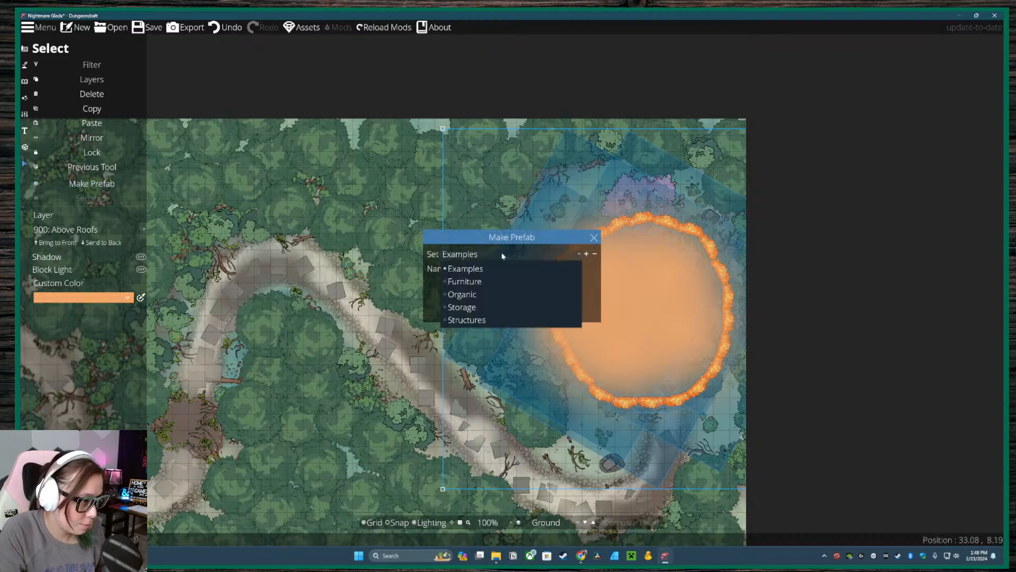
left_click(497, 294)
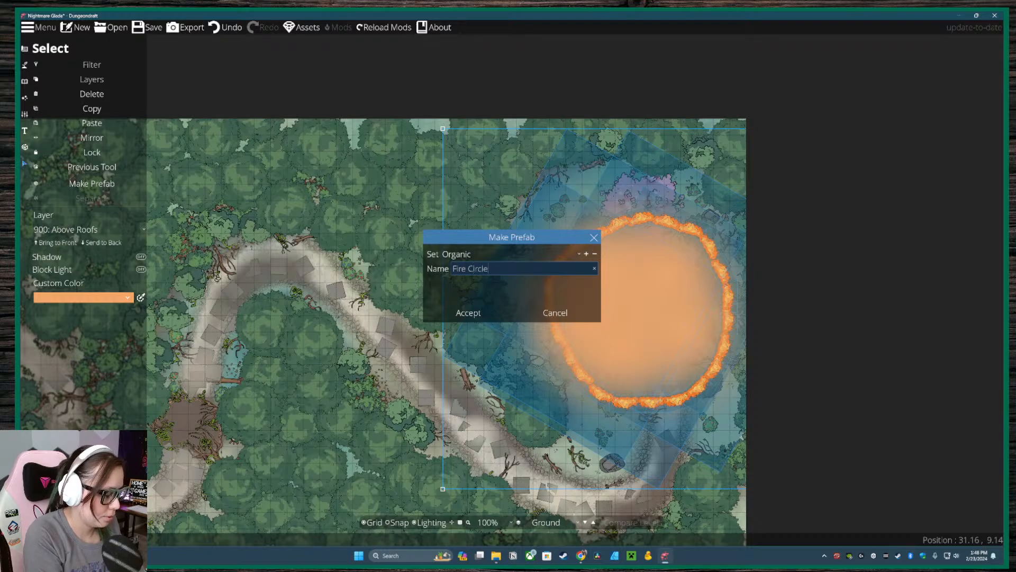
type("Fire Circle")
left_click(481, 312)
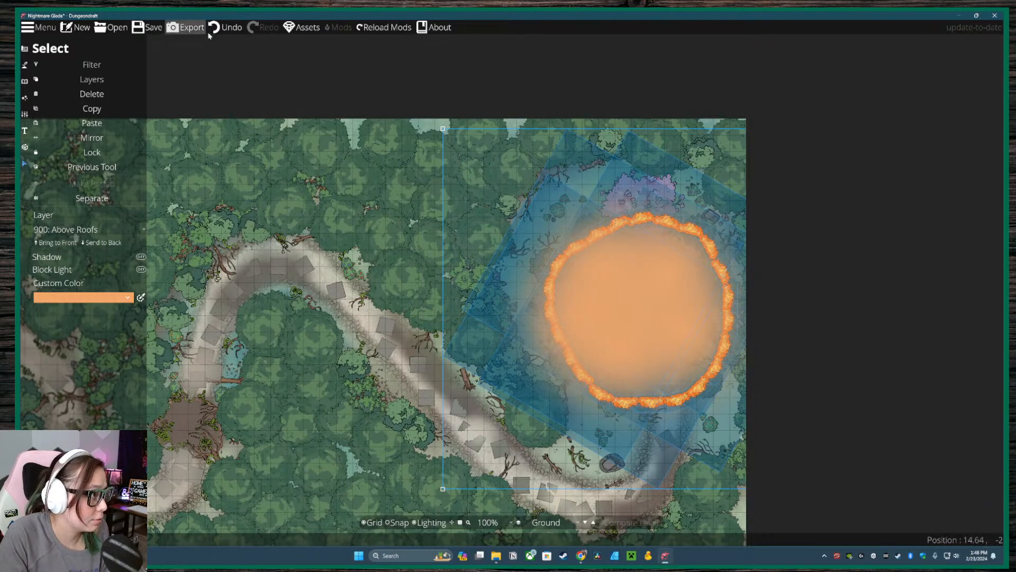
- Delete the fire ring and glow from the clearing and save the Nightmare Glade map
left_click(467, 154)
left_click_drag(467, 154, 845, 446)
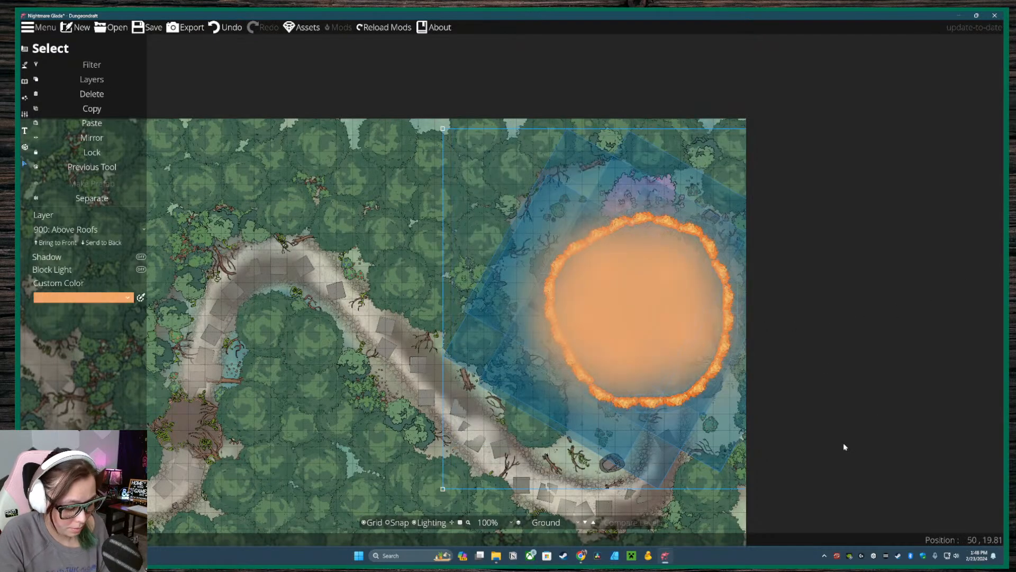
key("Delete")
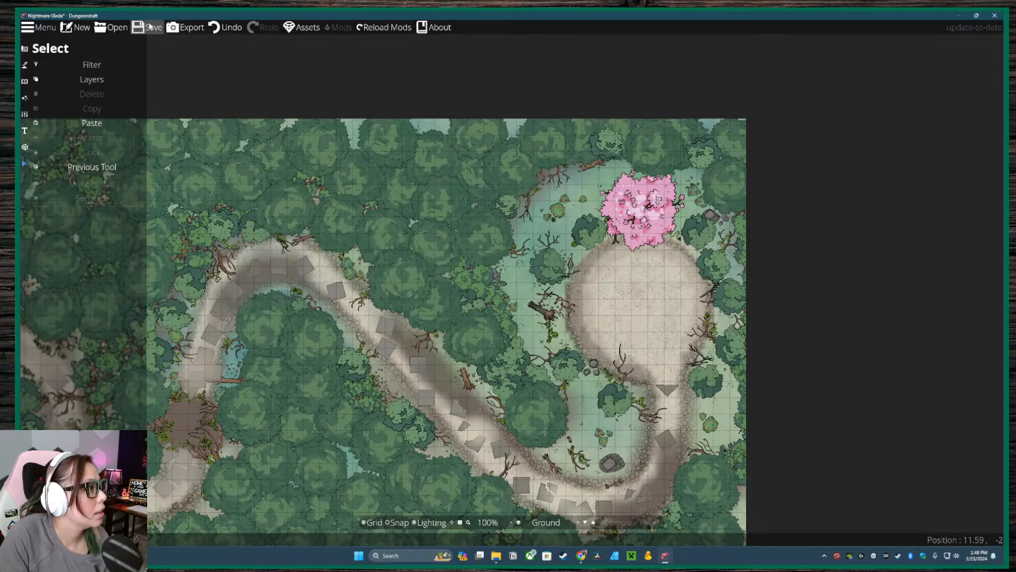
left_click(149, 27)
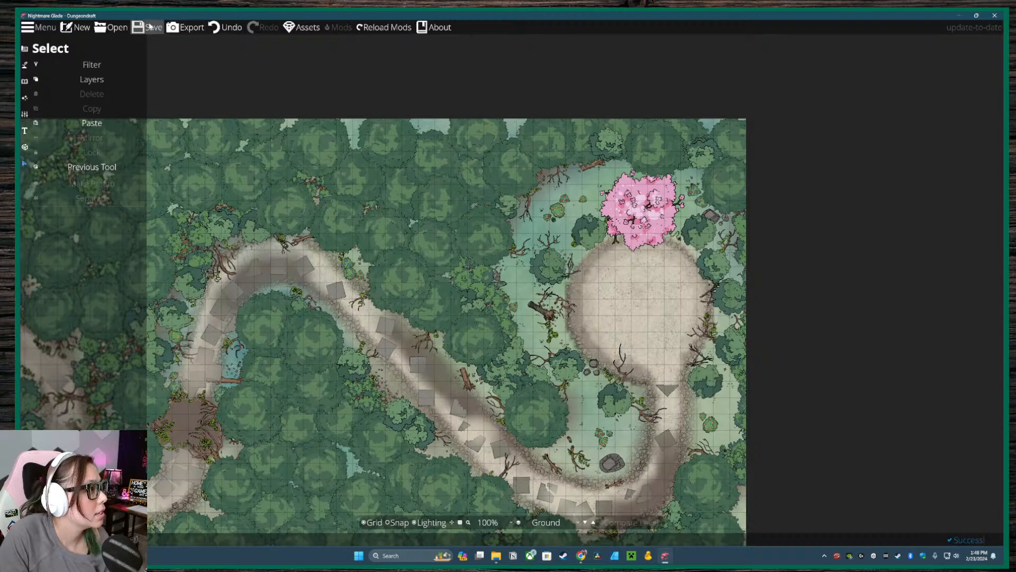
- Open the snake pit map and delete all the objects on it
left_click(112, 27)
left_click(472, 27)
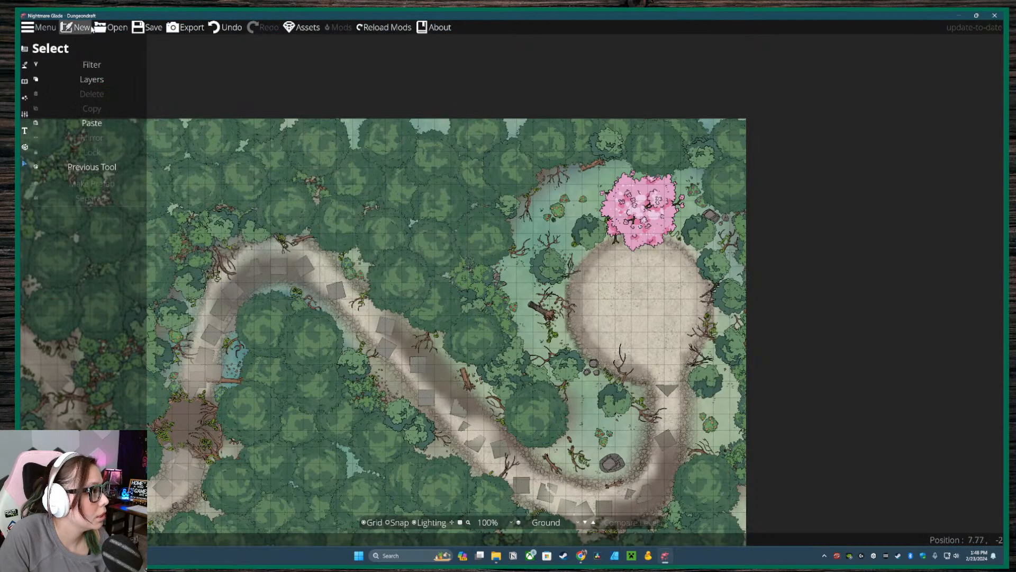
left_click(113, 28)
double_click(151, 87)
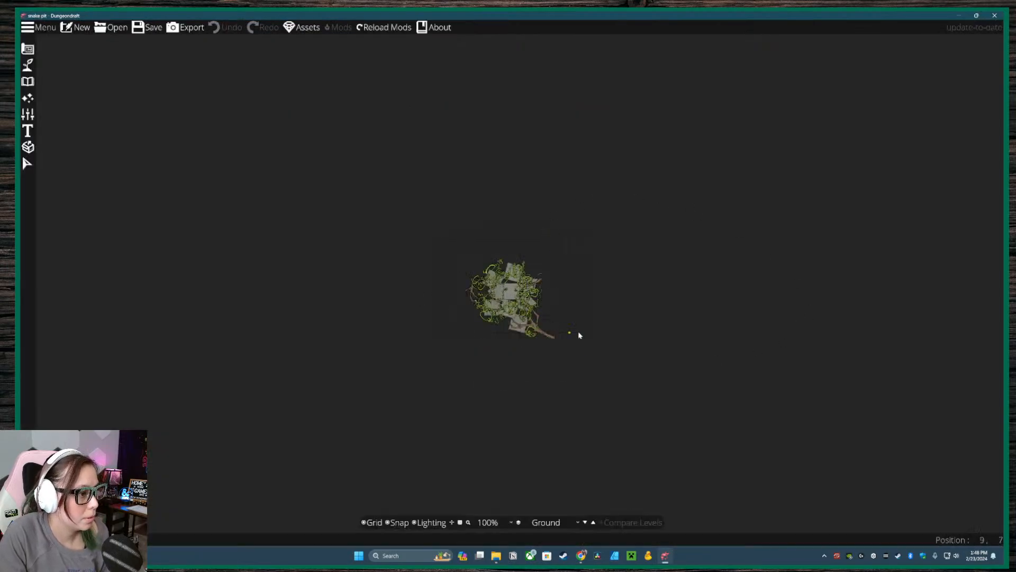
left_click(27, 164)
left_click_drag(372, 150, 719, 420)
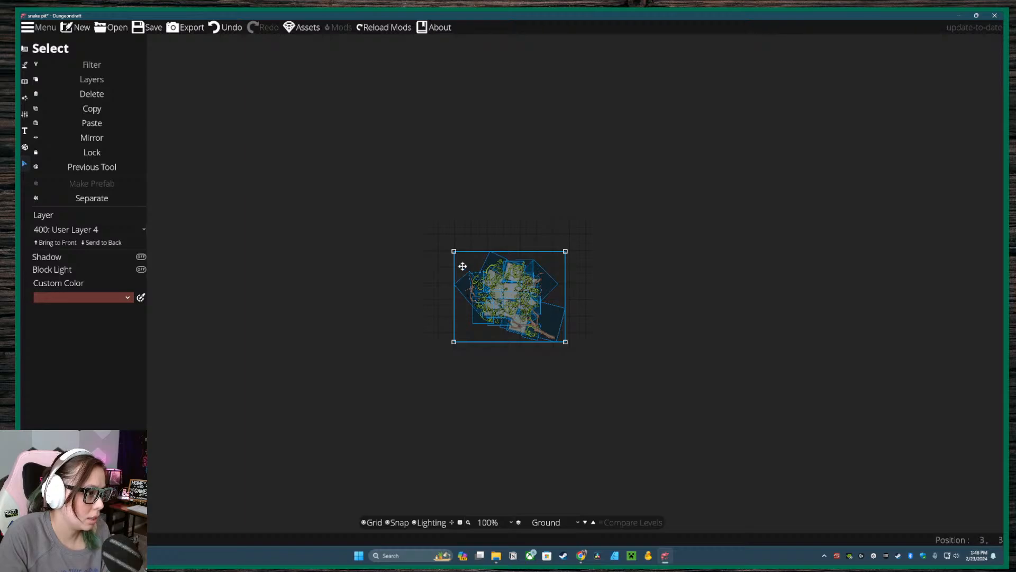
key("Delete")
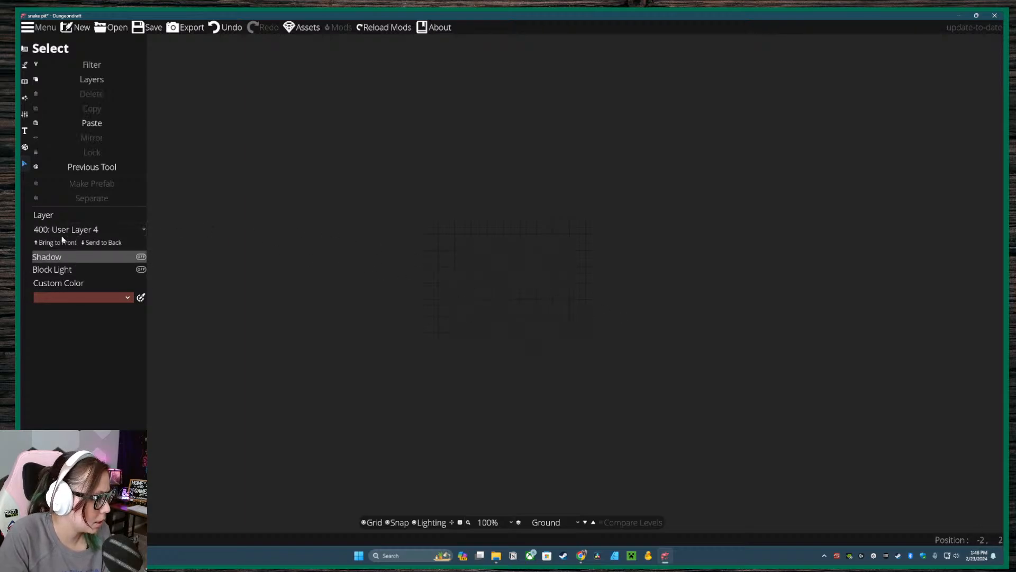
- Try out the Fire Circle prefab from the Organic set on the emptied snake pit map without placing it
left_click(24, 146)
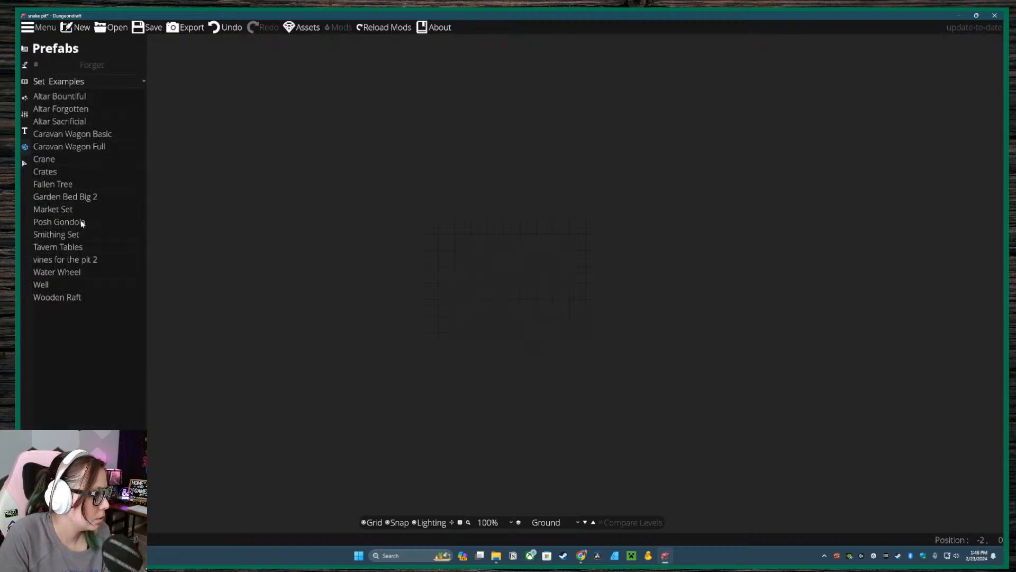
left_click(90, 81)
left_click(84, 112)
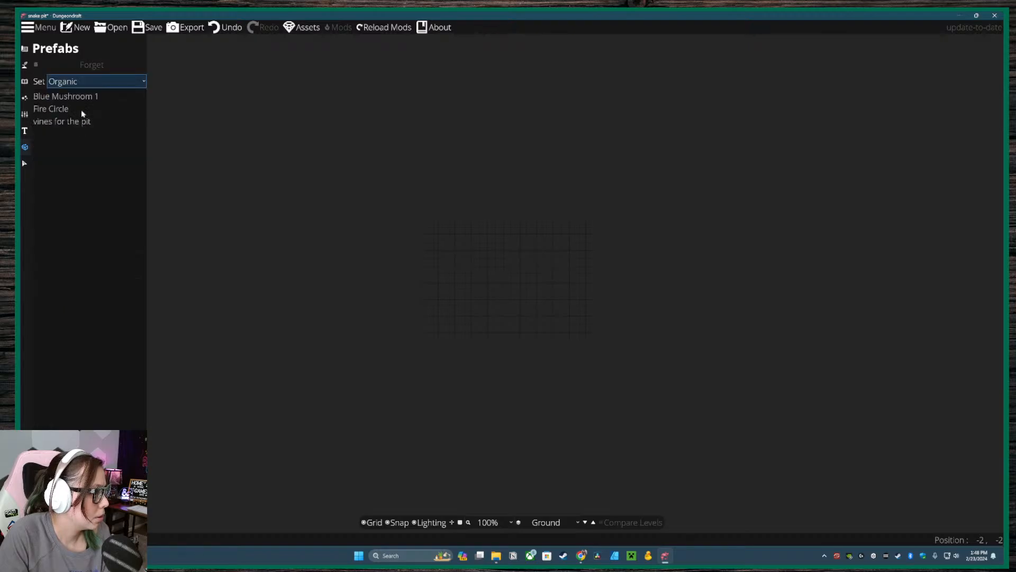
left_click(83, 109)
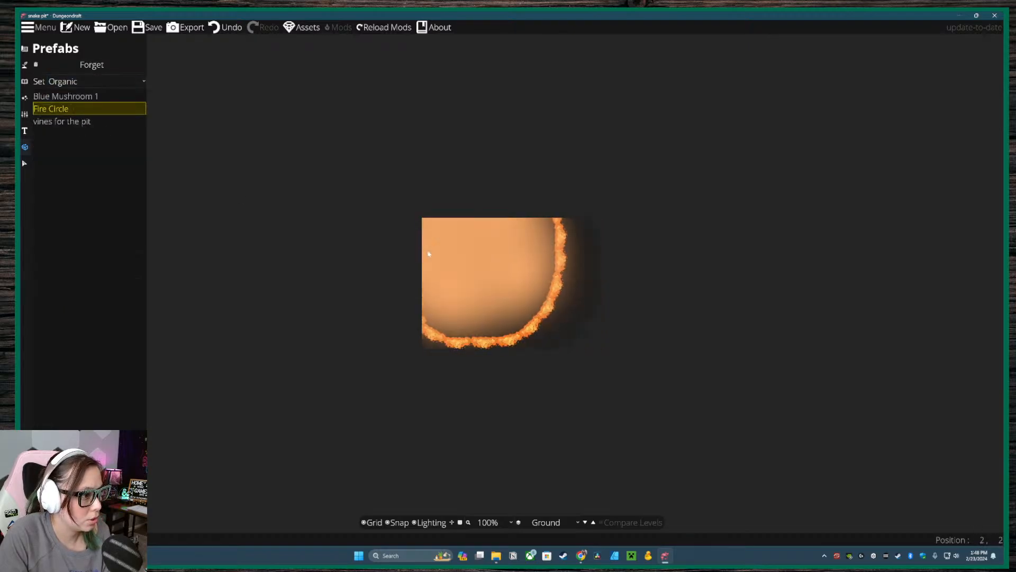
left_click(25, 164)
- Start a new map and discard the unsaved changes to the snake pit map
left_click(45, 29)
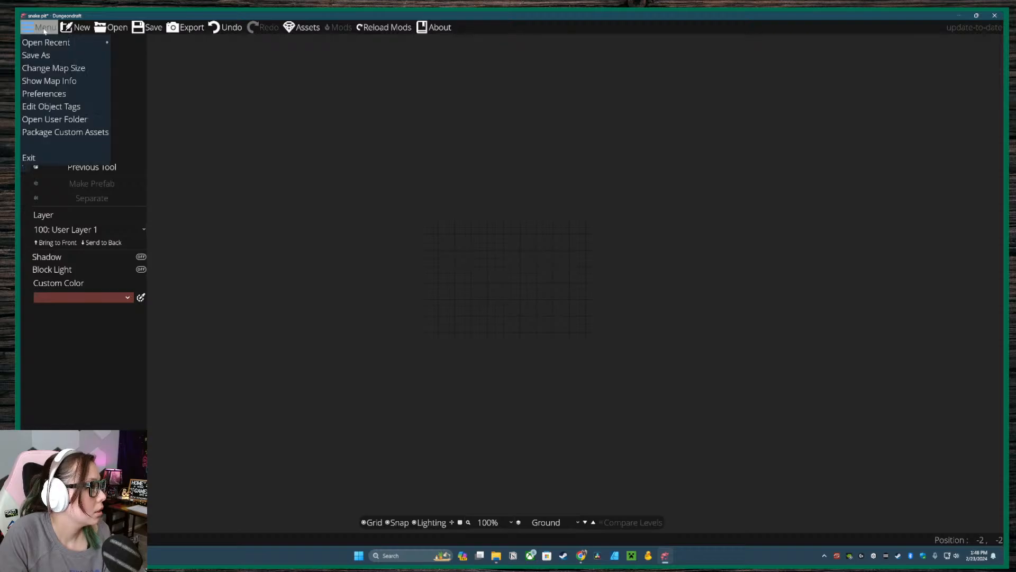
left_click(75, 27)
left_click(75, 27)
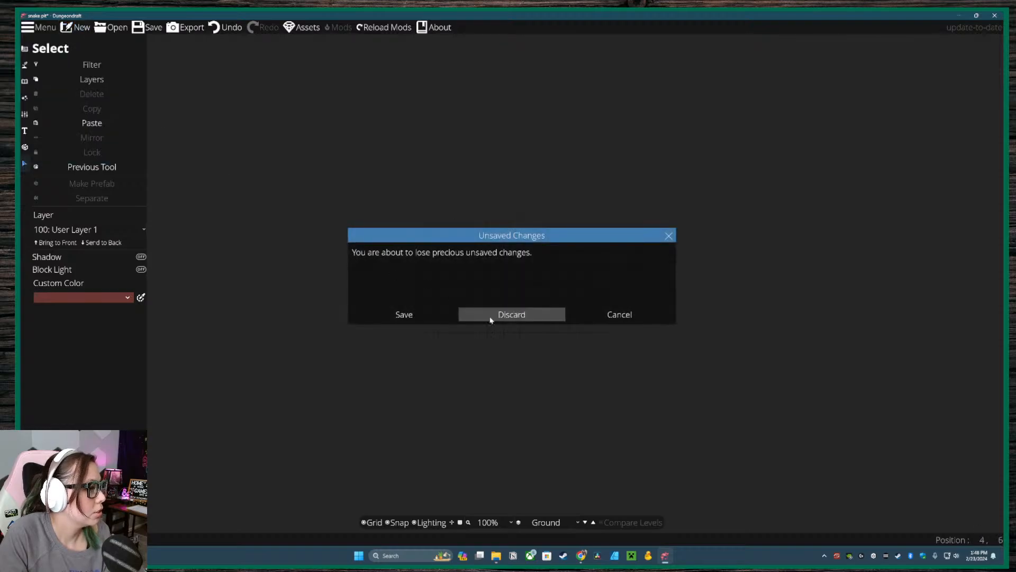
left_click(512, 316)
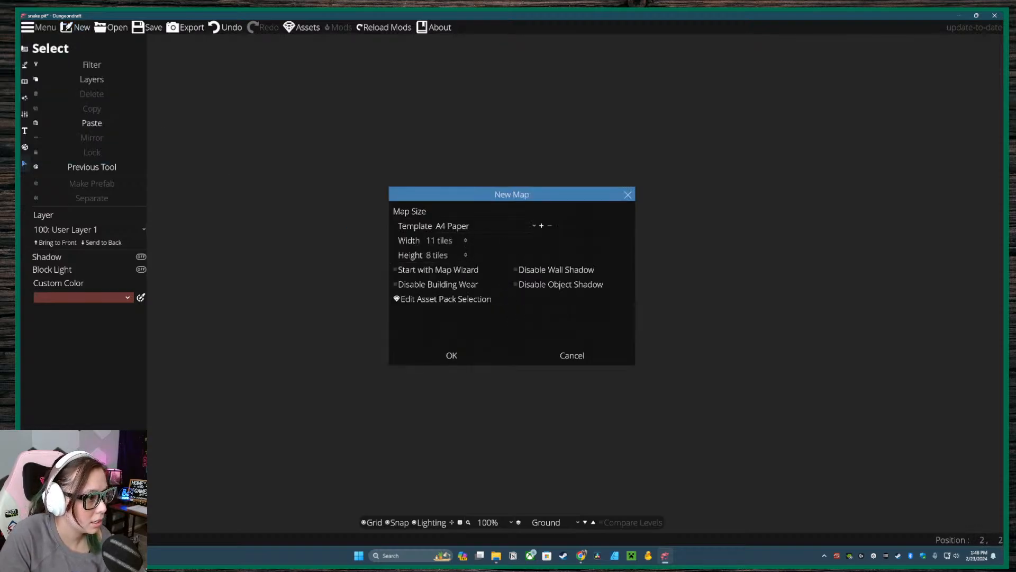
- Create the new map from the A3 Paper template with width and height both set to 25 tiles
left_click(476, 226)
left_click(460, 281)
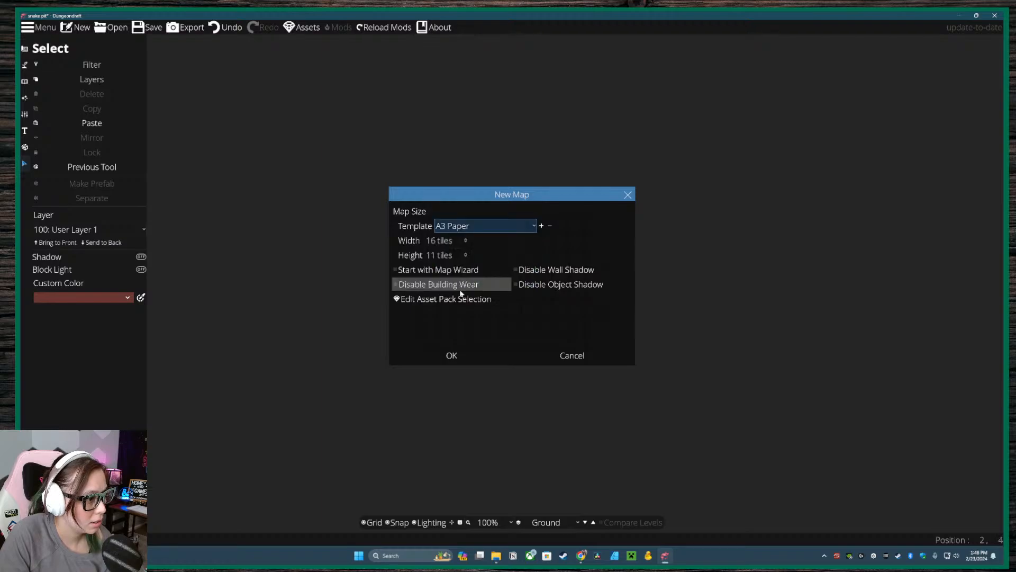
left_click(476, 231)
left_click(476, 277)
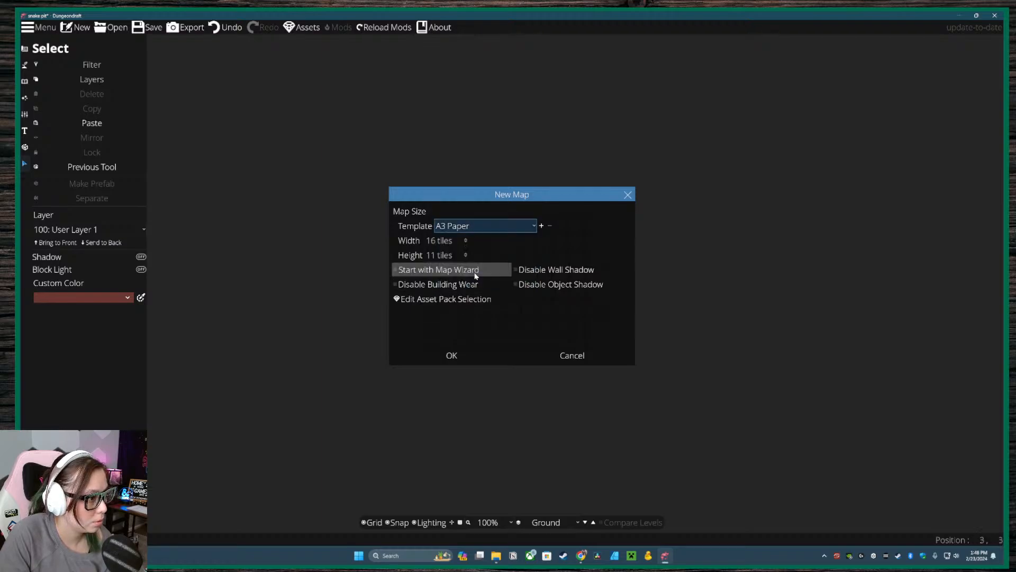
left_click(475, 228)
left_click(458, 279)
left_click(439, 240)
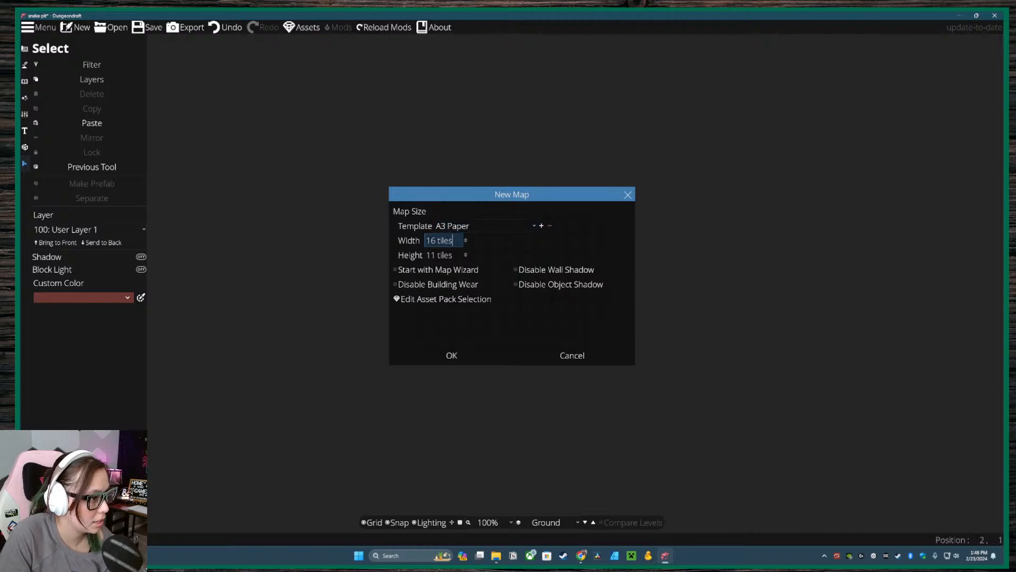
double_click(453, 241)
type("25")
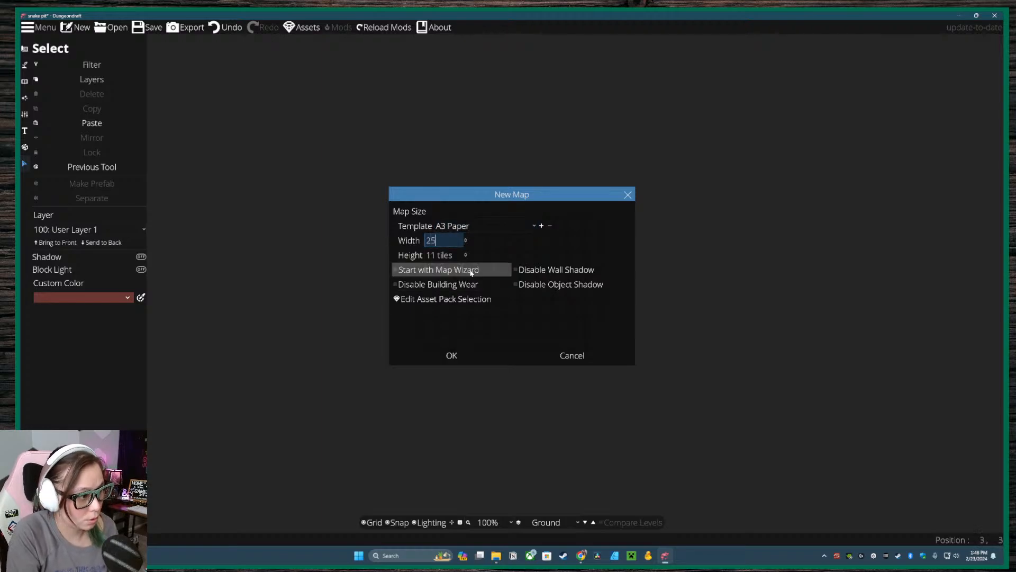
key("Tab")
type("25")
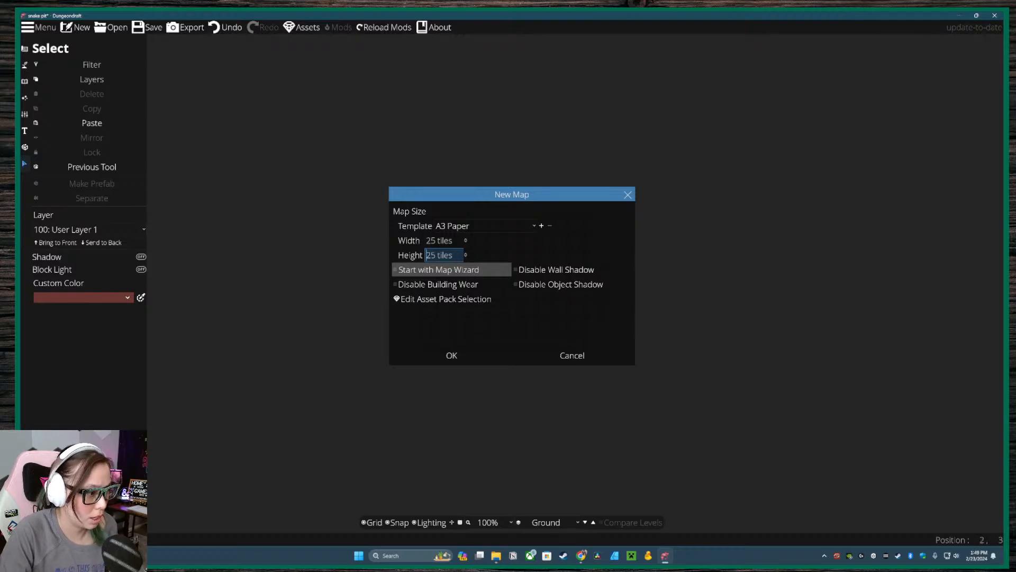
left_click(452, 355)
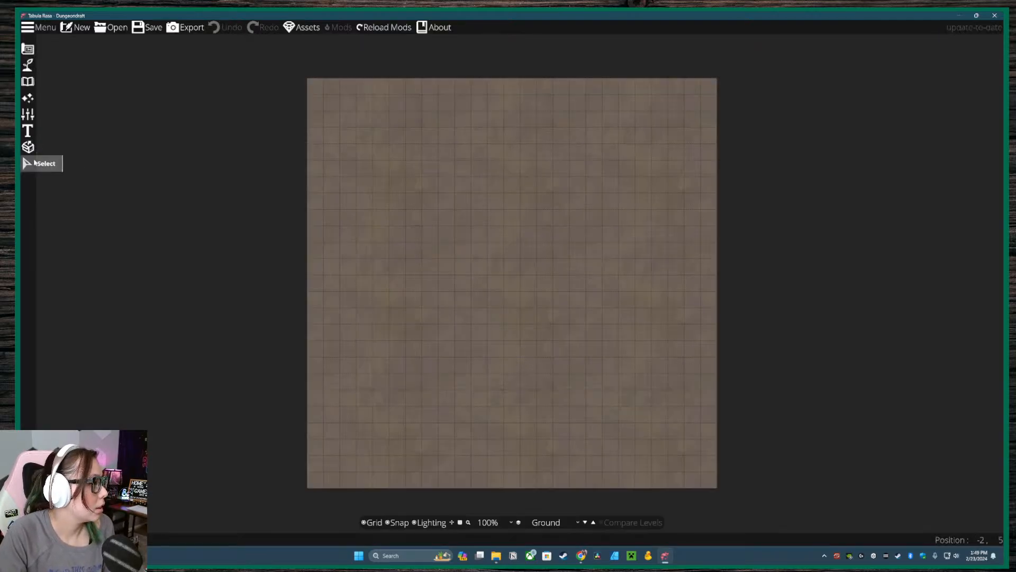
- Disable the new map's terrain and open the list of prefabs
left_click(30, 64)
left_click(53, 65)
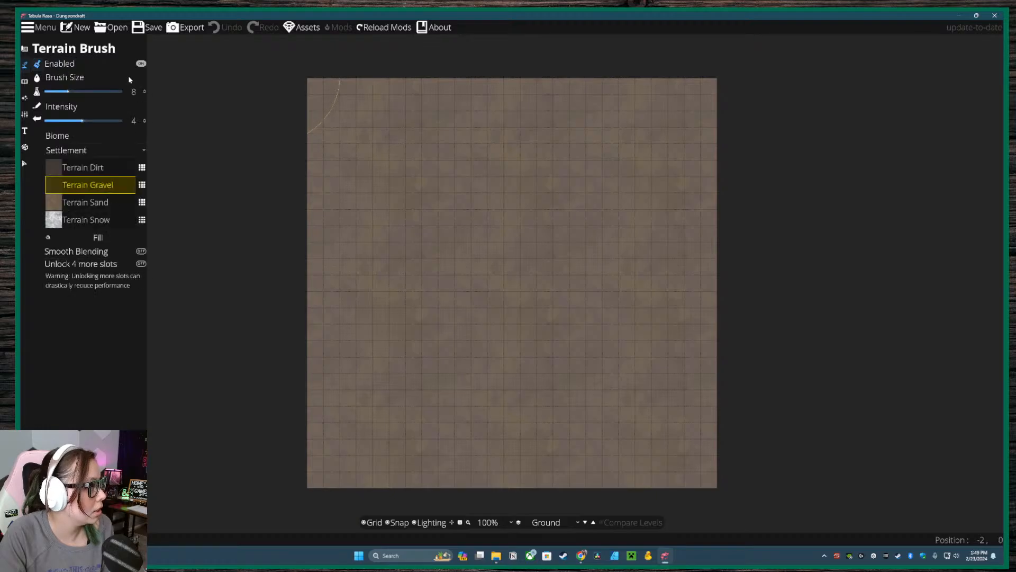
left_click(133, 65)
left_click(25, 48)
left_click(25, 149)
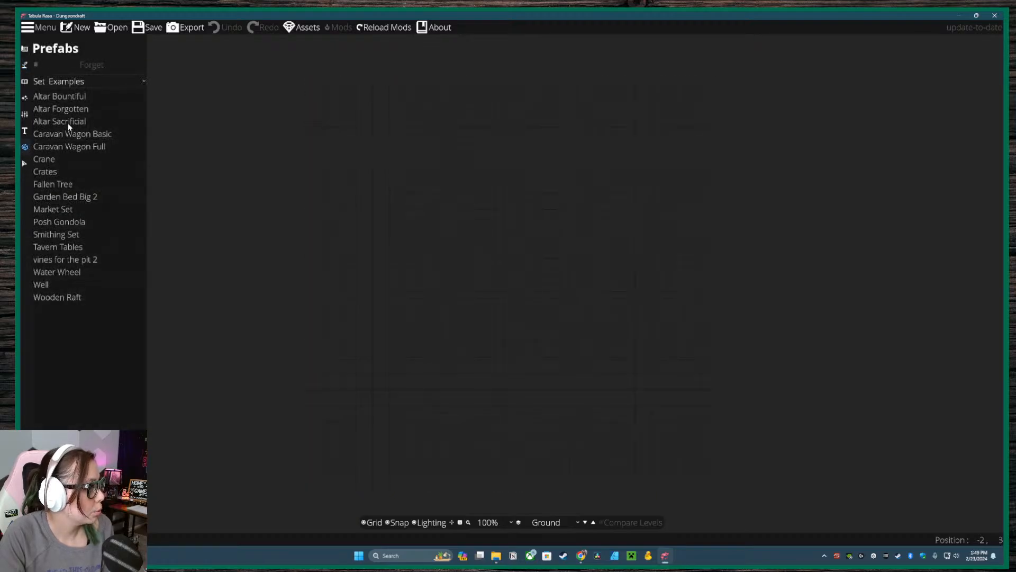
- Place the Fire Circle prefab from the Organic set near the middle of the blank map
left_click(84, 82)
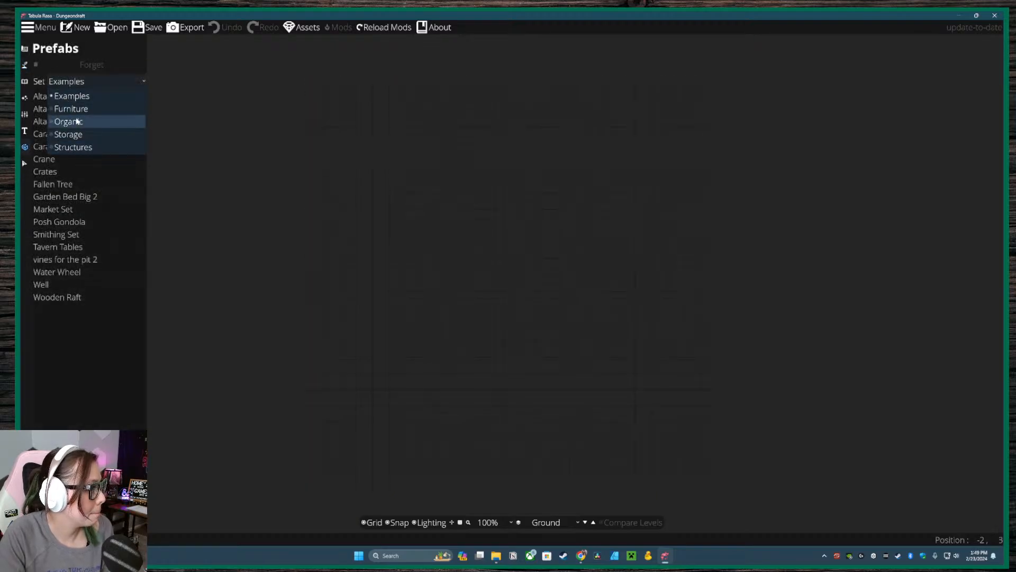
left_click(81, 123)
left_click(71, 108)
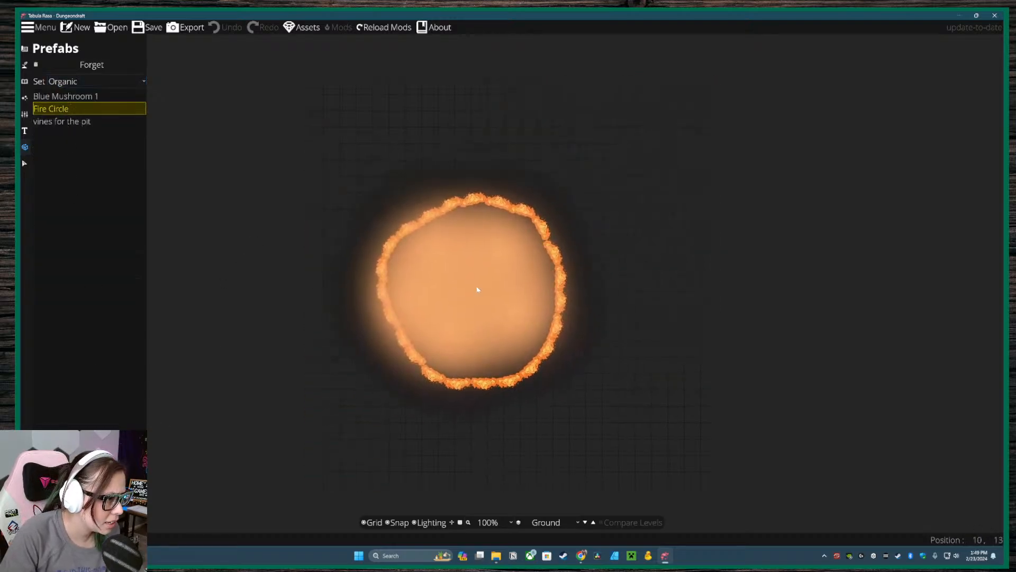
left_click(483, 274)
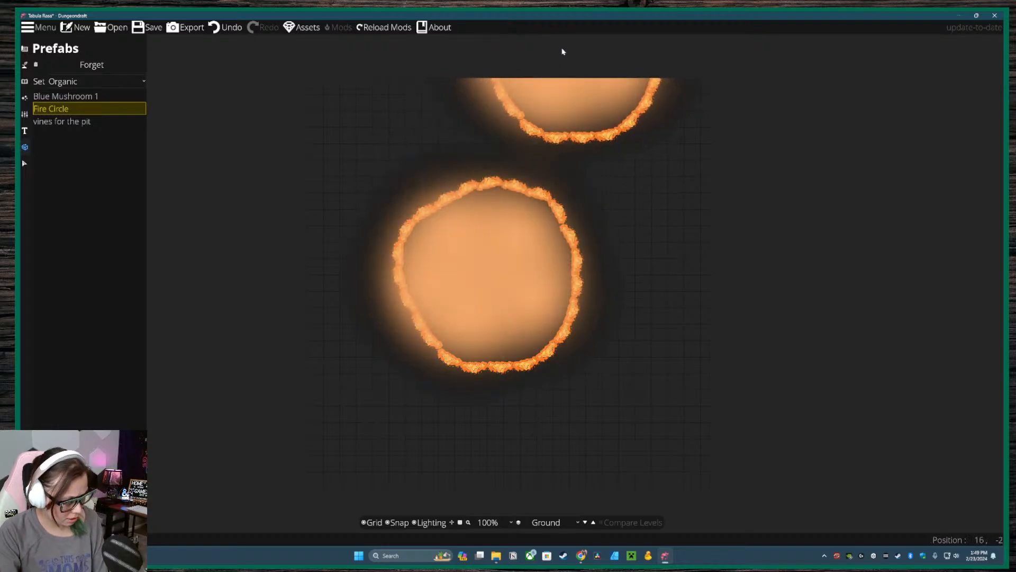
left_click(144, 27)
left_click(452, 283)
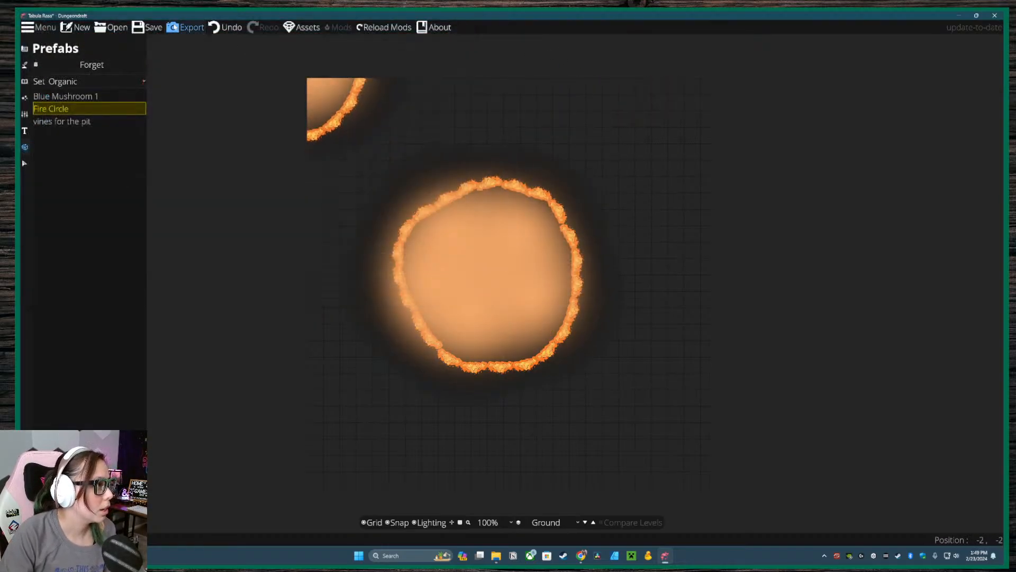
- Set up a PNG export at 256 pixels per grid square with both the grid and lighting turned off
left_click(186, 27)
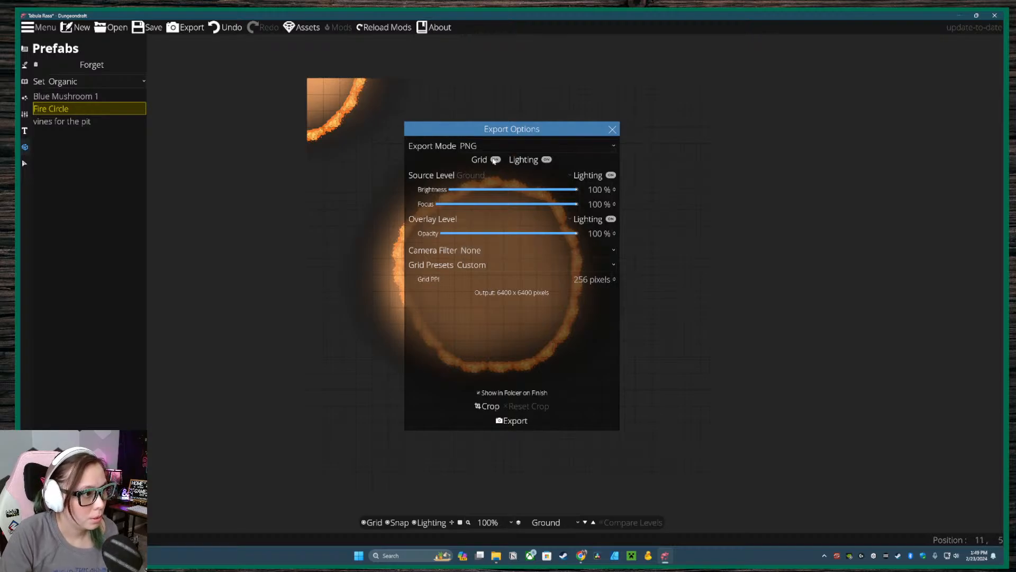
left_click(547, 160)
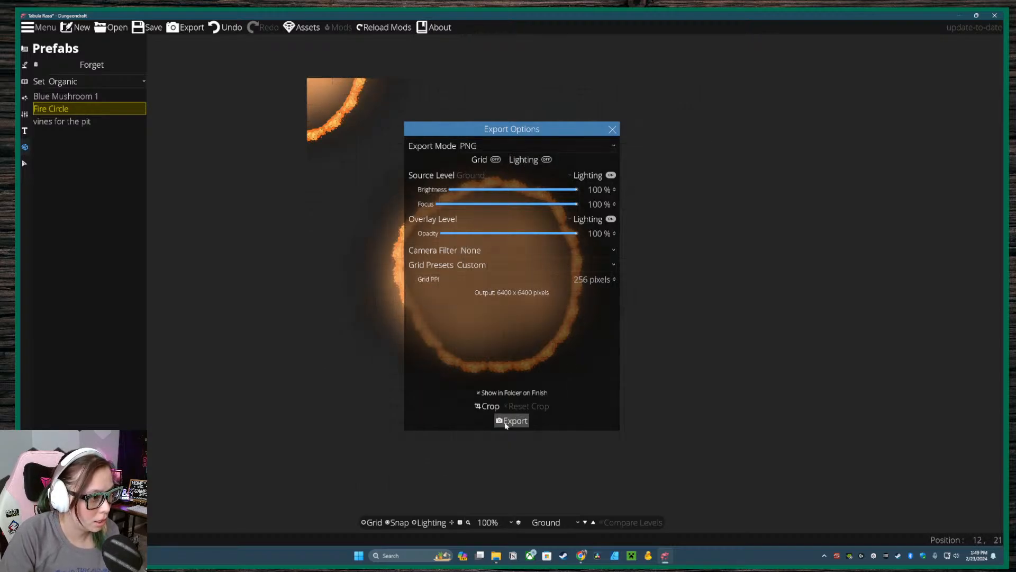
left_click(546, 160)
left_click(547, 159)
left_click(546, 160)
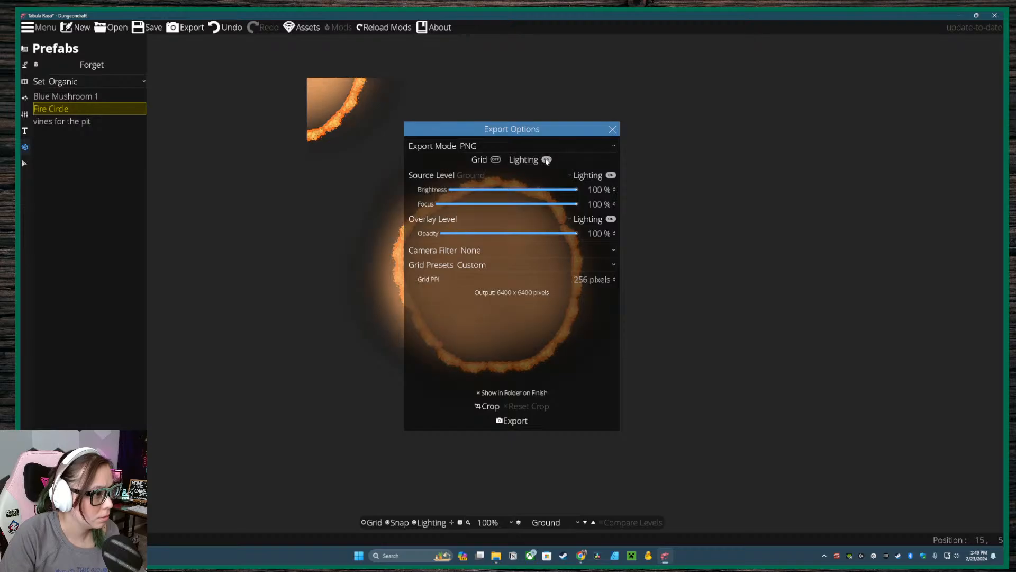
left_click(546, 160)
left_click(546, 160)
left_click(546, 160)
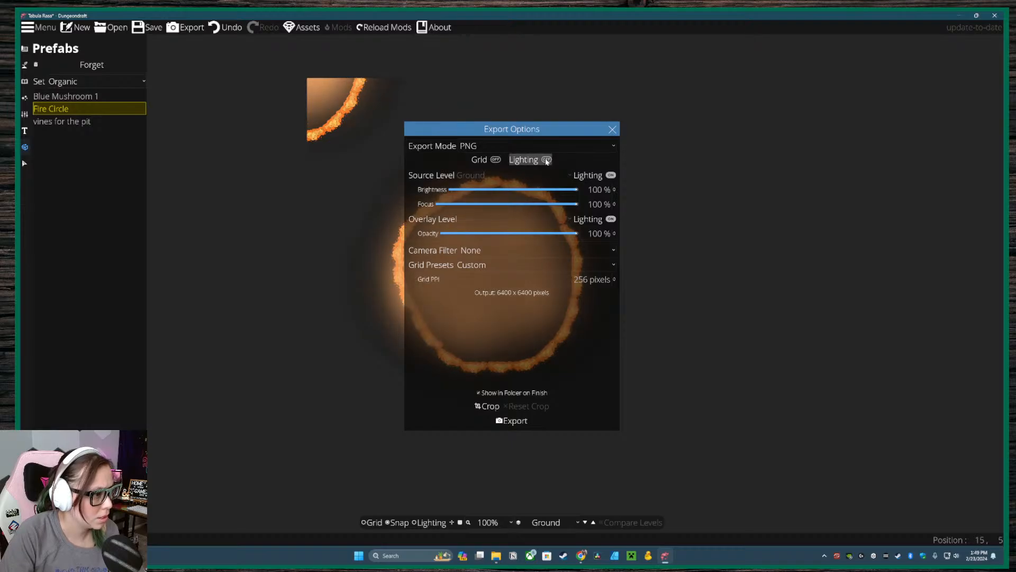
left_click(546, 160)
left_click(546, 160)
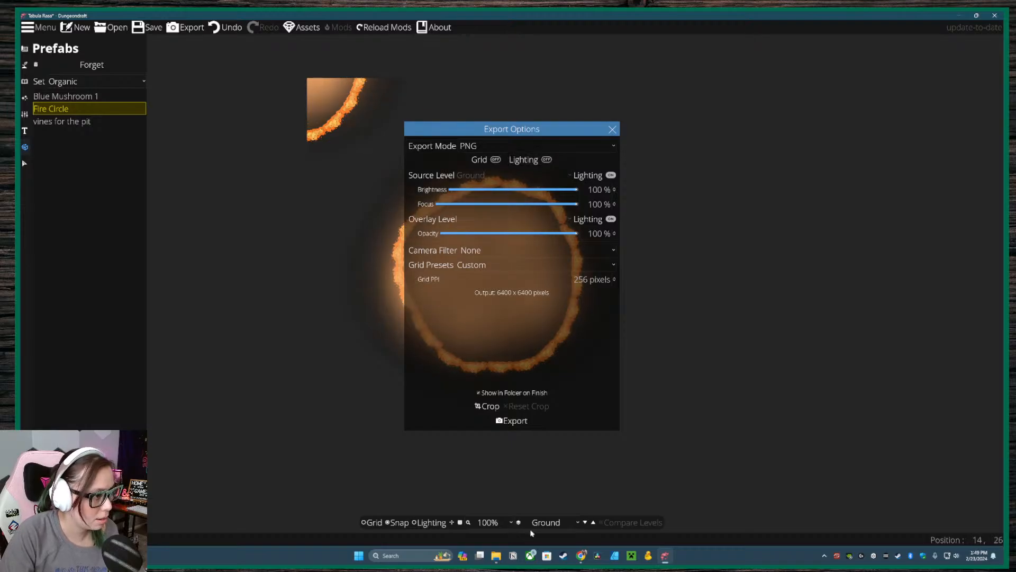
- Export the fire circle as a PNG into the RMOS folder and return to the map
left_click(511, 420)
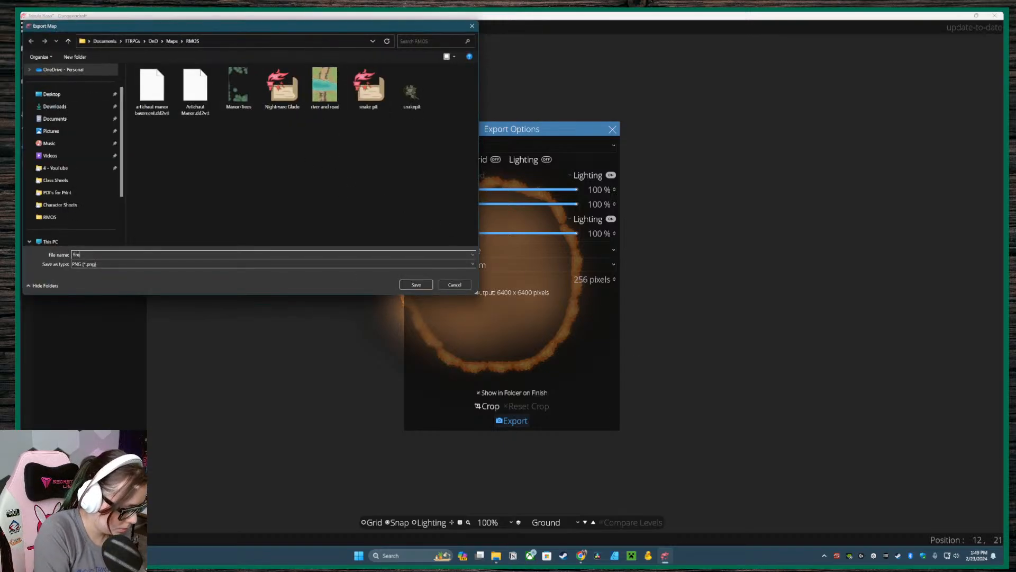
key("Return")
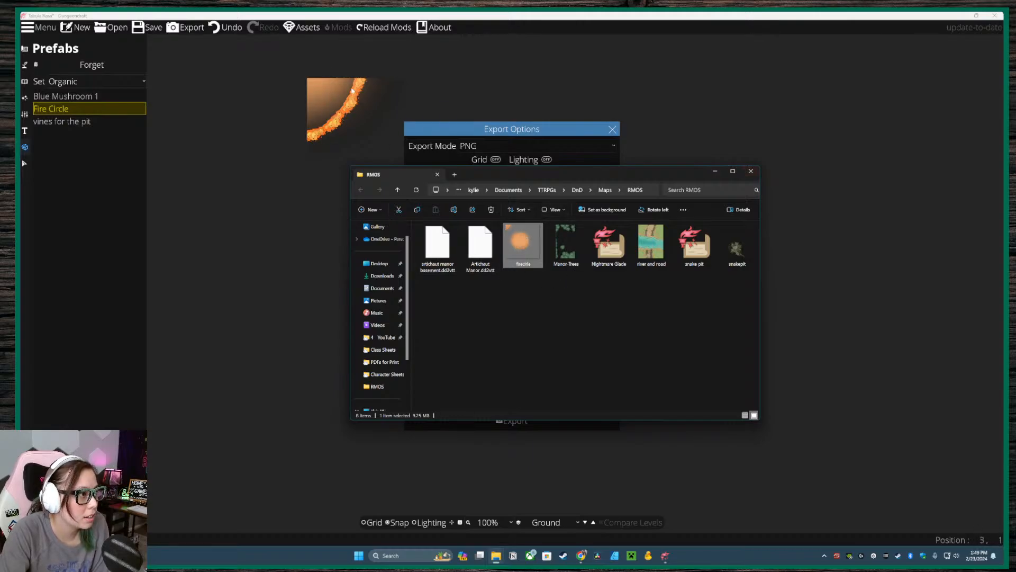
left_click(751, 171)
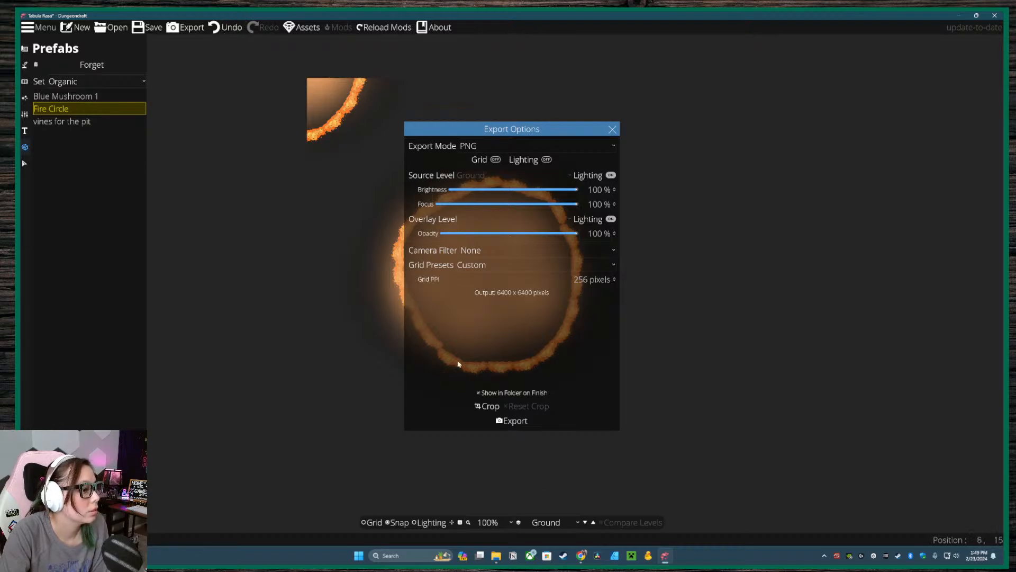
left_click(613, 130)
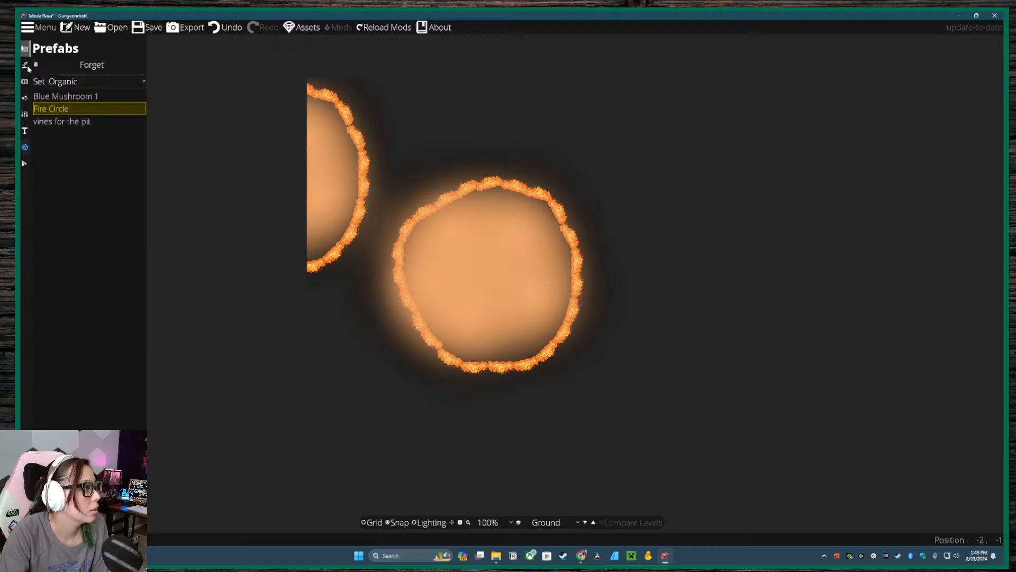
- Switch to the Select tool to clear the stray prefab preview and re-export the PNG, replacing the existing fire circle file
left_click(24, 164)
left_click(186, 27)
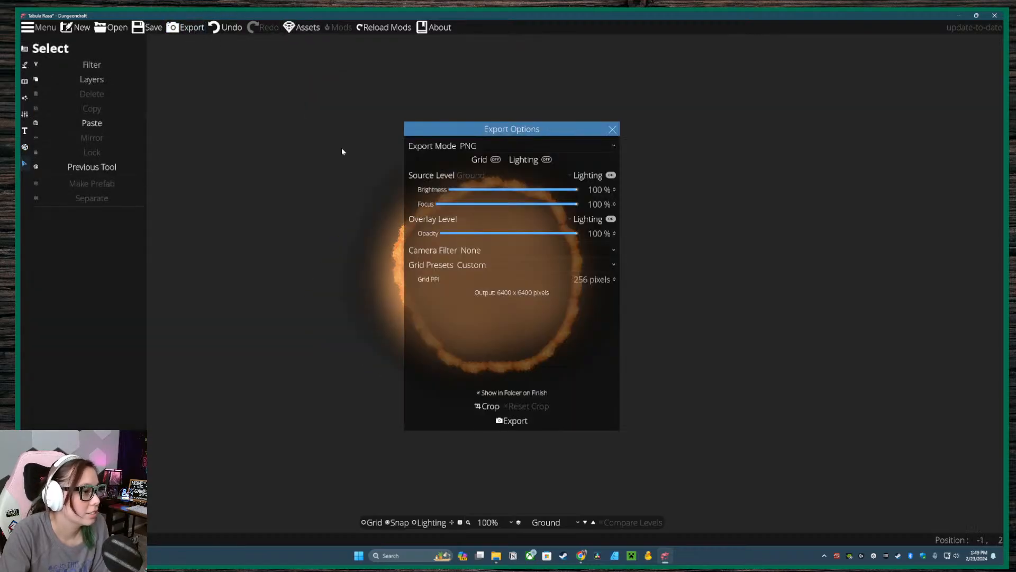
left_click(513, 421)
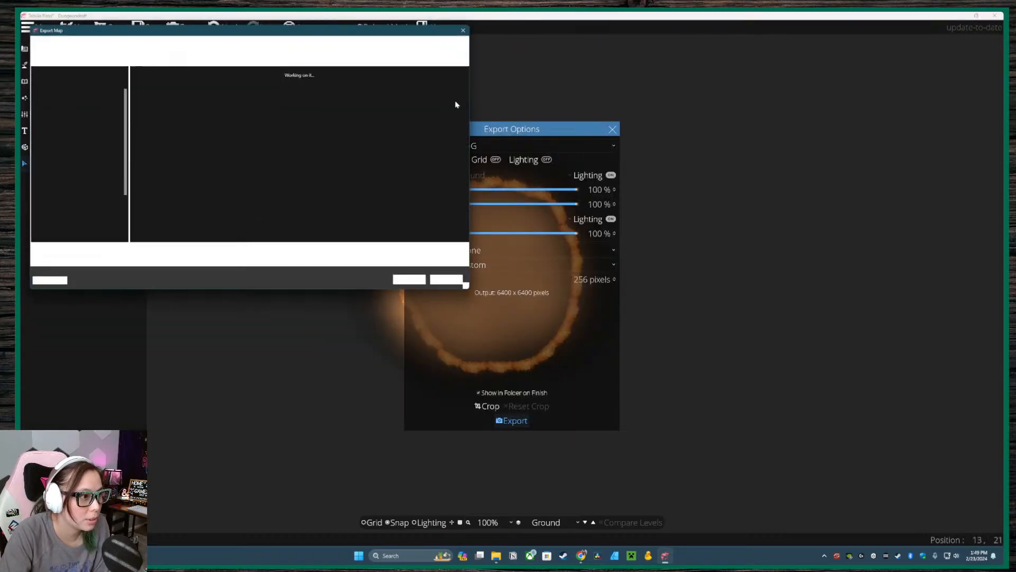
left_click(409, 288)
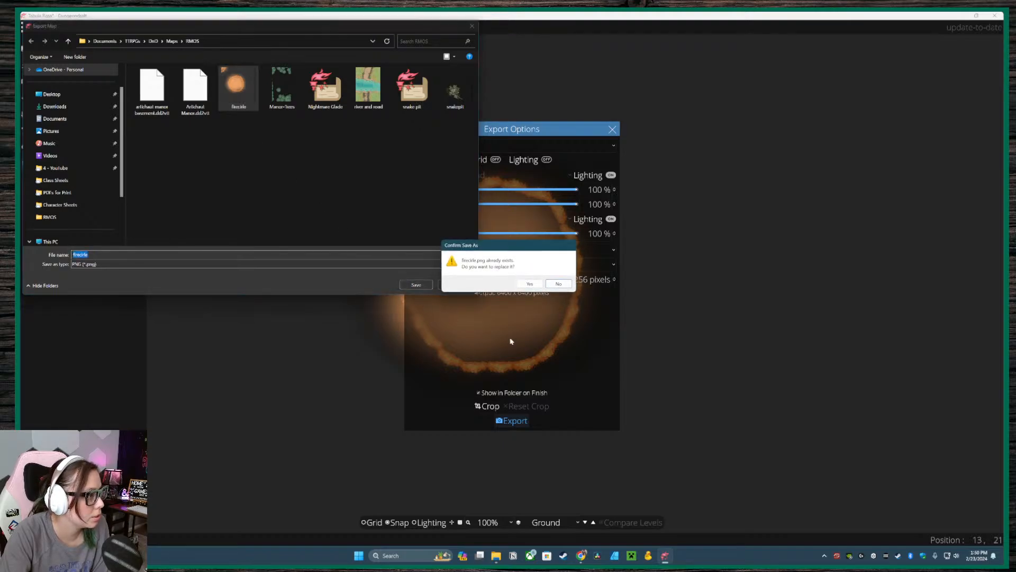
left_click(559, 284)
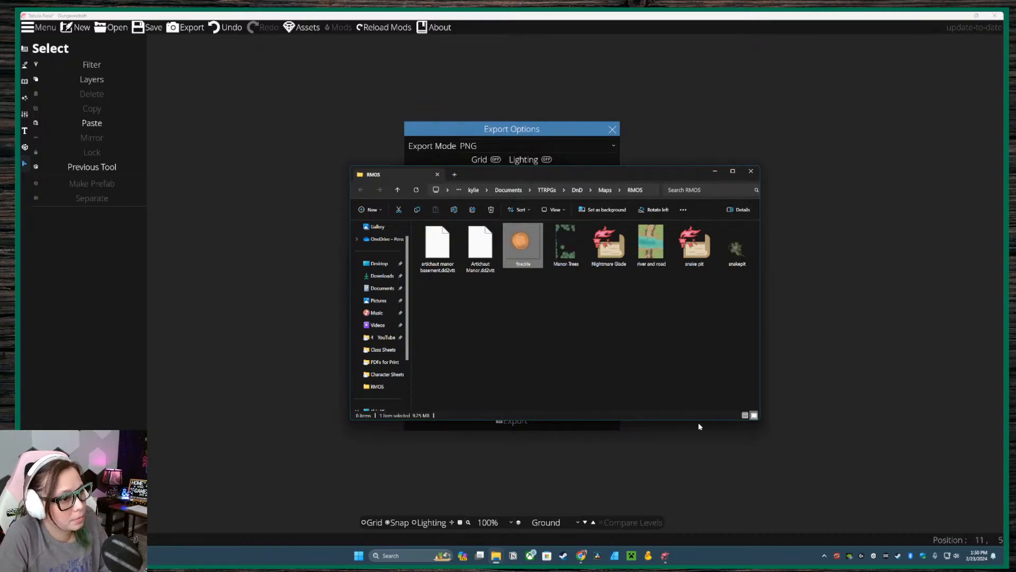
left_click(751, 172)
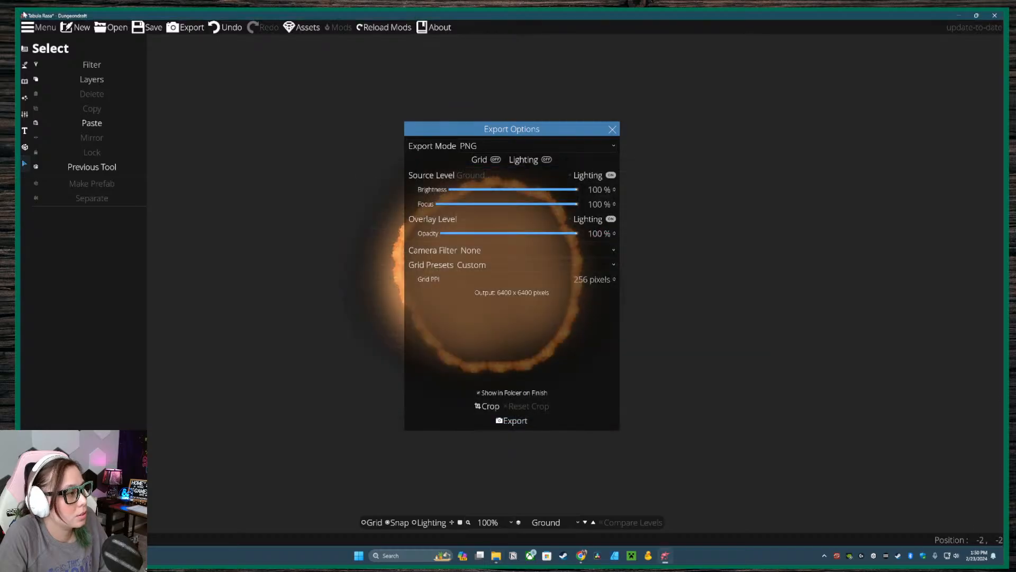
left_click(613, 129)
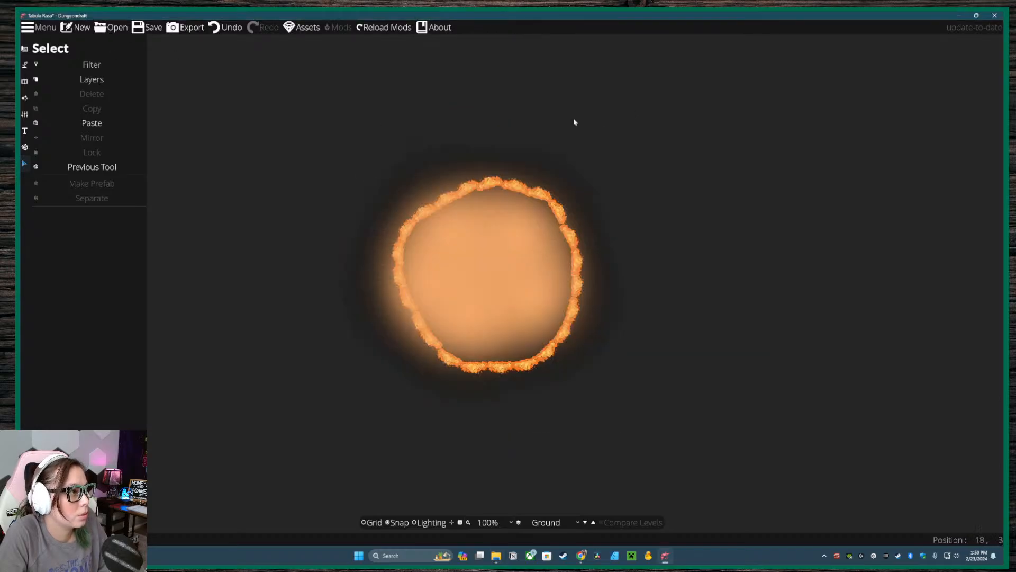
- Open the Nightmare Glade map, discarding the unsaved changes to the fire circle map
left_click(112, 27)
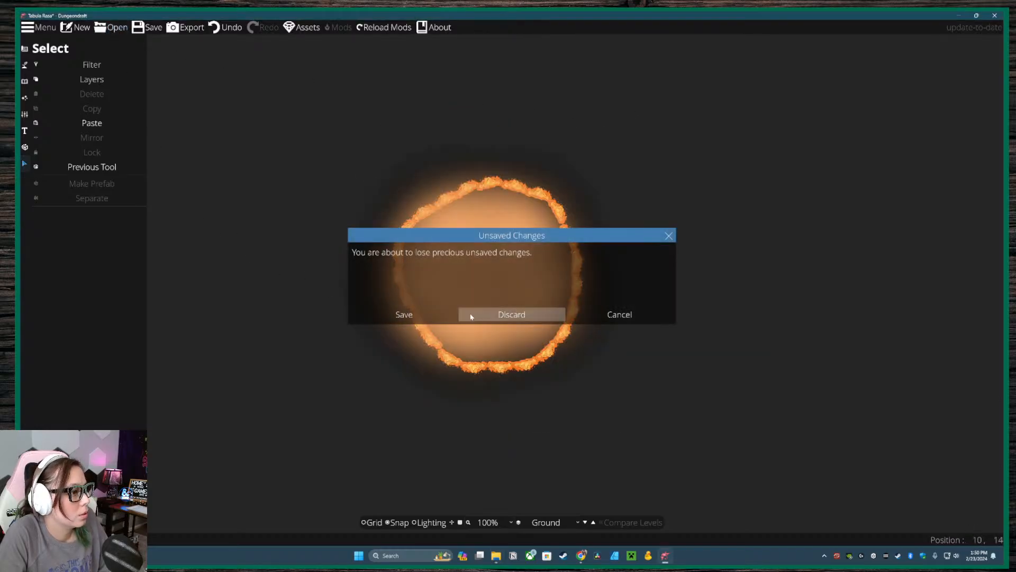
left_click(524, 317)
left_click(110, 88)
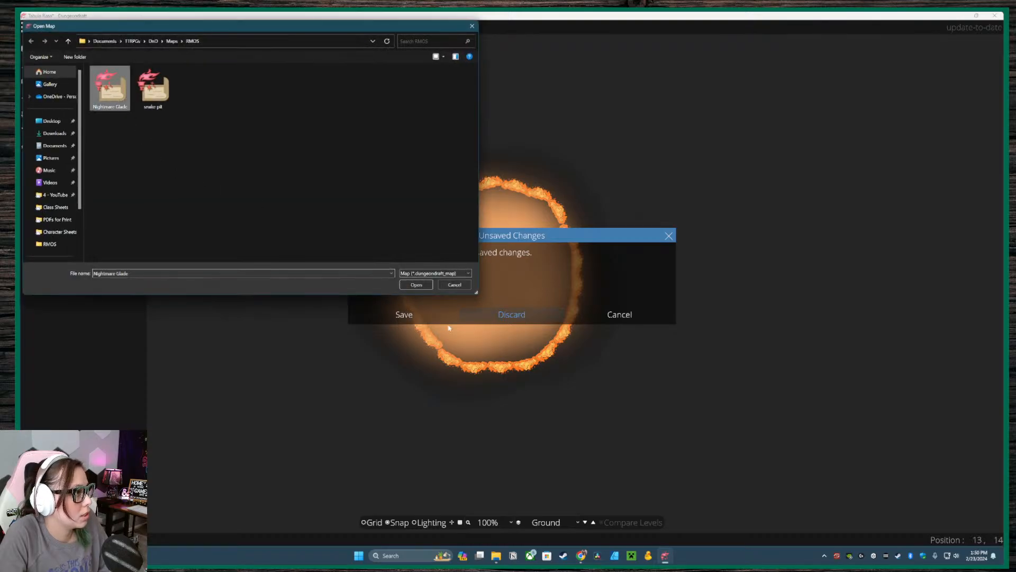
left_click(416, 284)
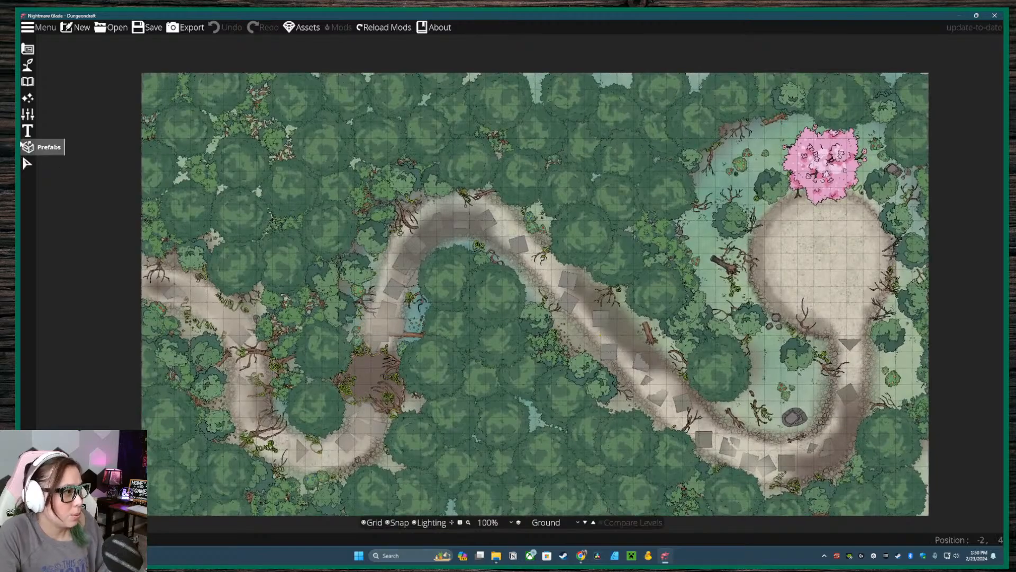
- Draw a double shadow path with the Path Tool along the trees above the trail's west end
left_click(28, 64)
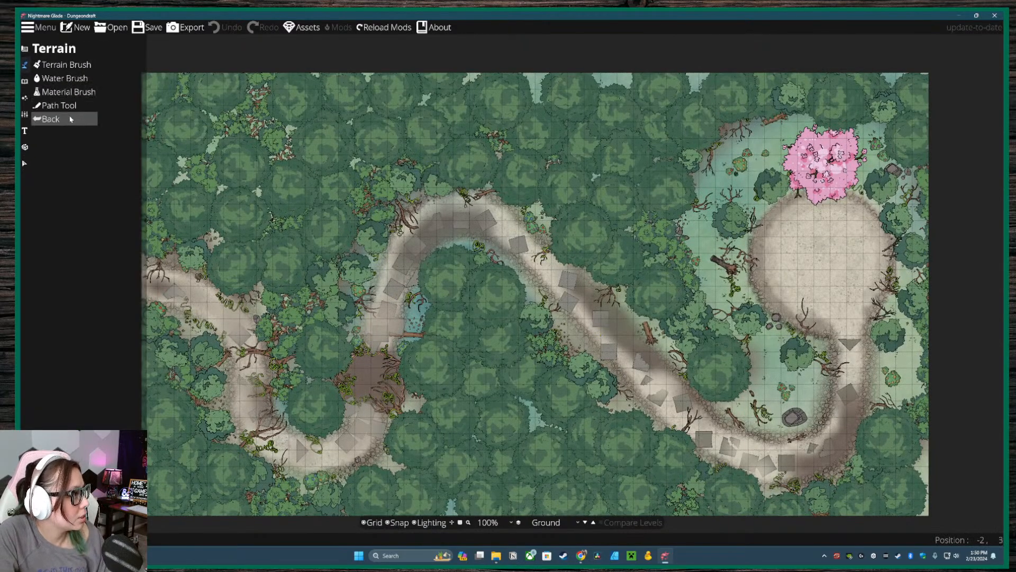
left_click(53, 105)
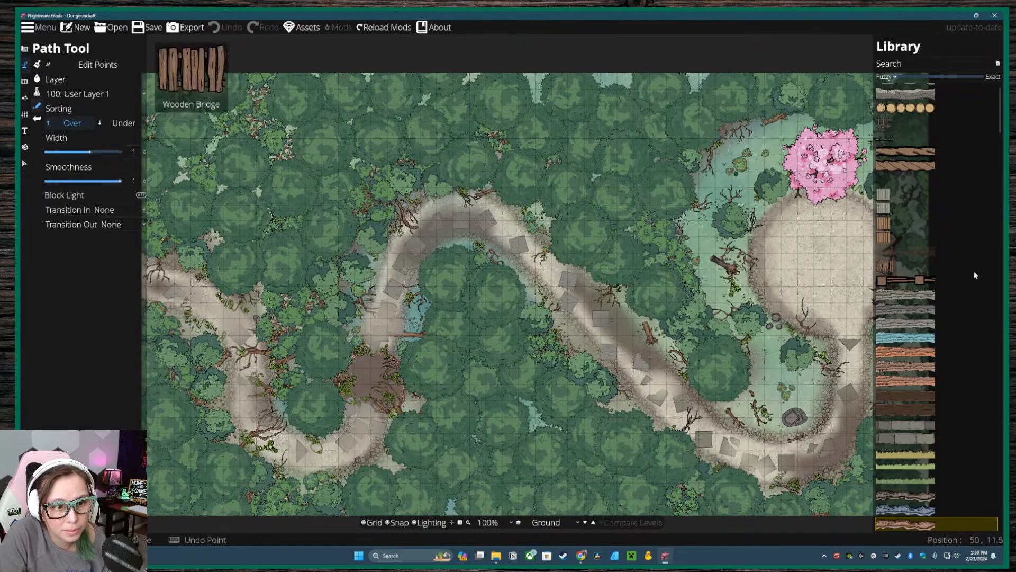
scroll(940, 418, "down", 10)
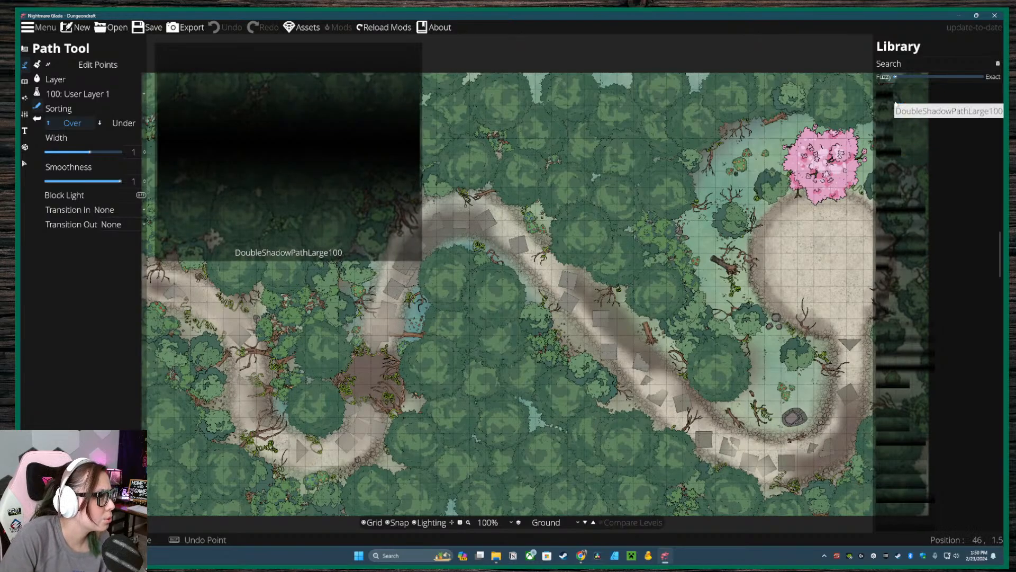
left_click(896, 131)
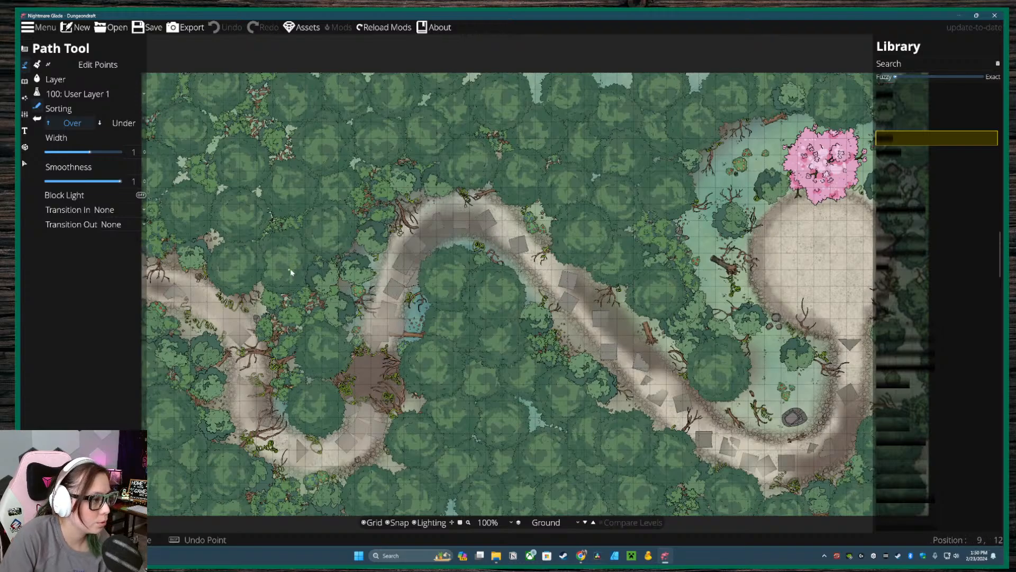
left_click_drag(248, 263, 414, 270)
left_click(308, 247)
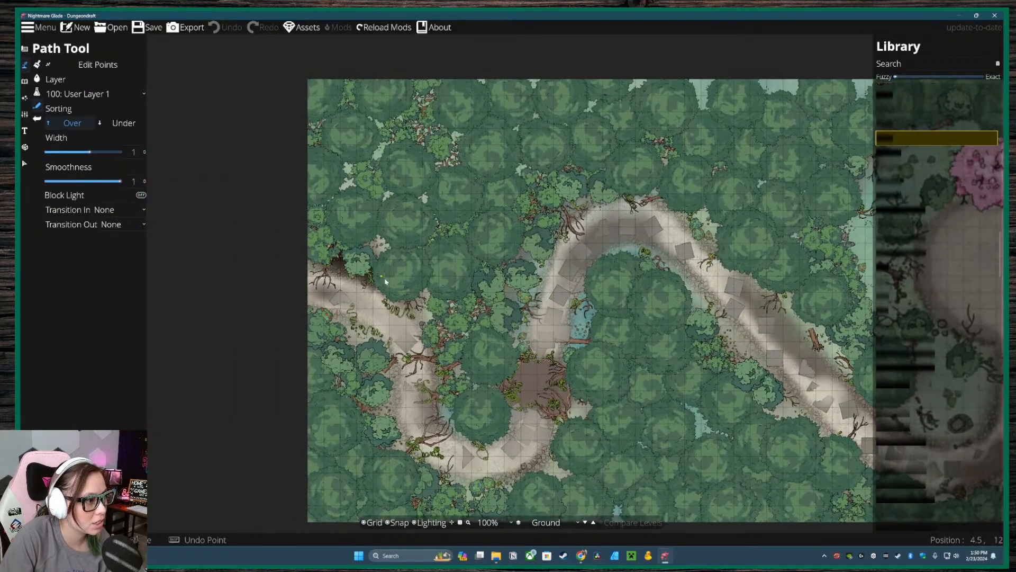
left_click(310, 247)
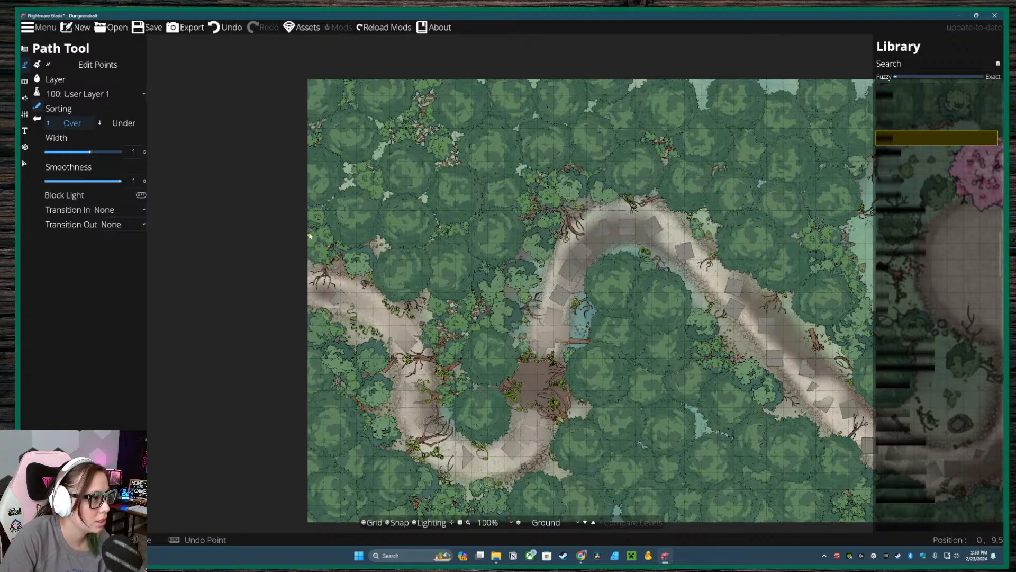
- Choose the neighbouring double shadow path and add shadows beside the tree clusters along the winding trail
mouse_move(925, 130)
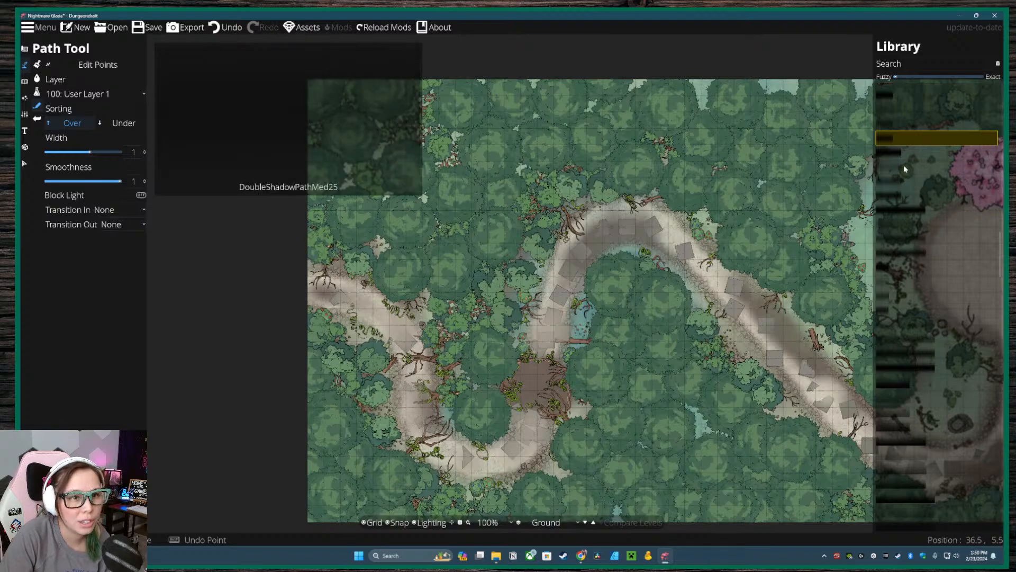
left_click(934, 127)
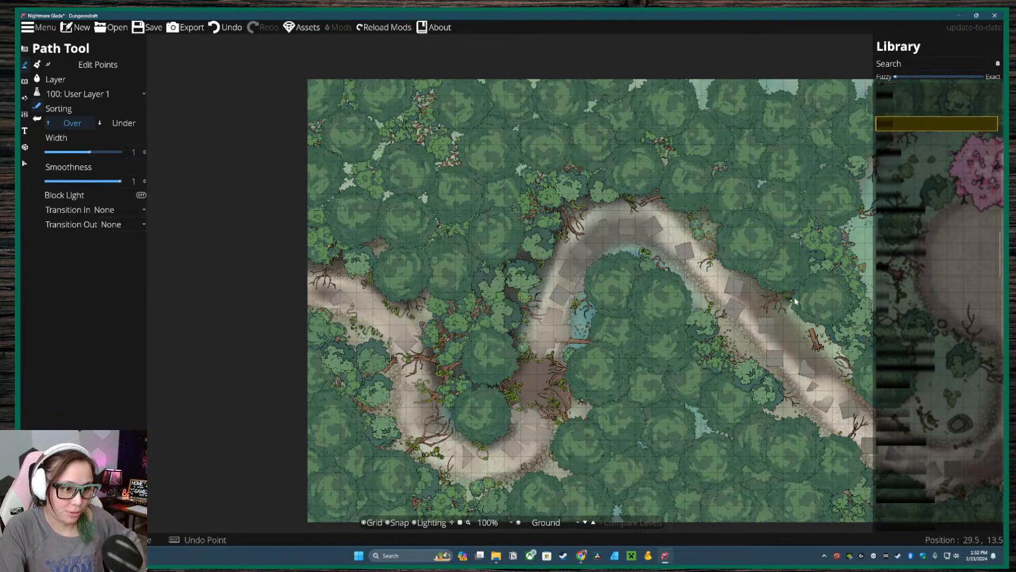
left_click_drag(828, 360, 538, 373)
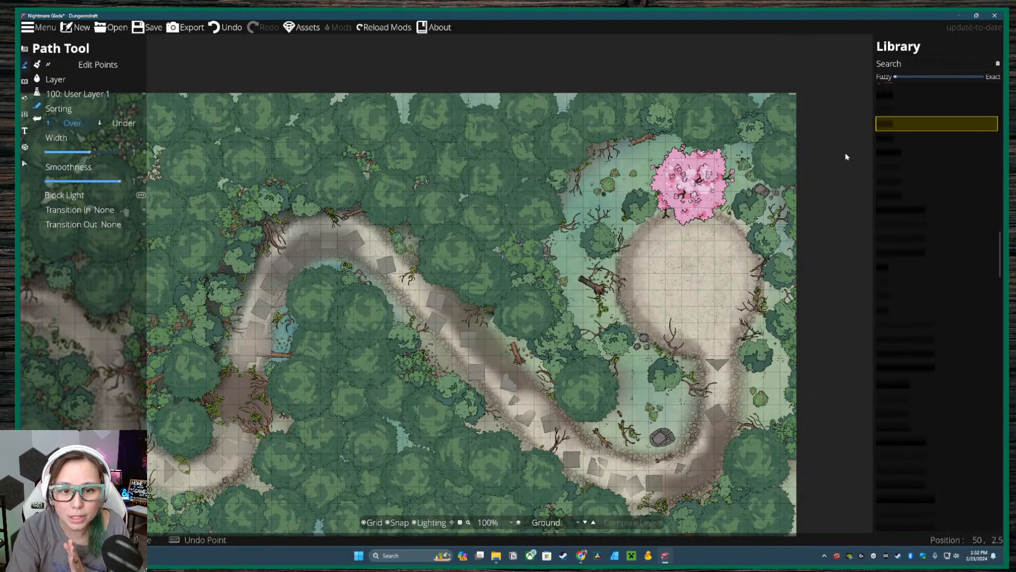
mouse_move(890, 281)
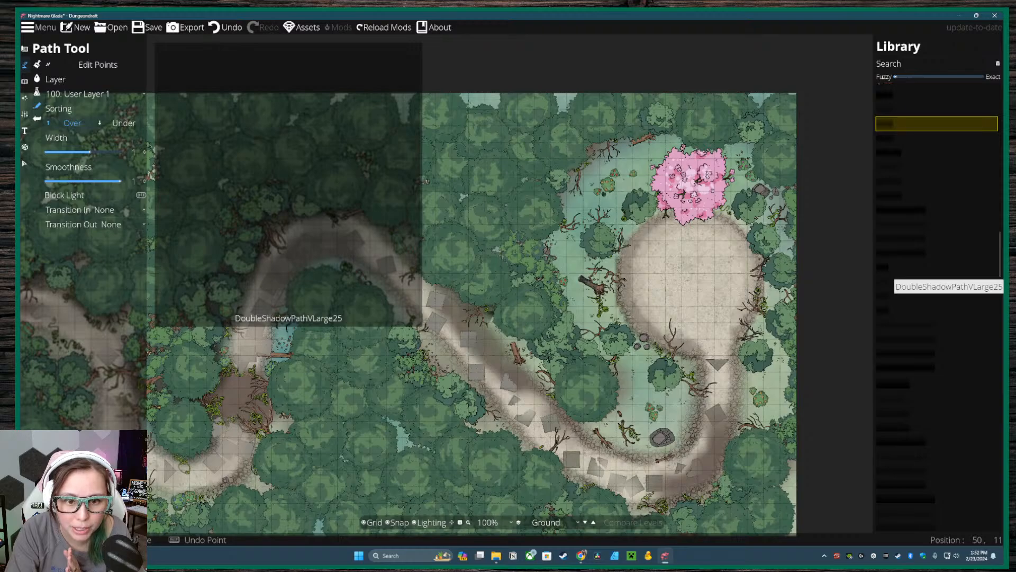